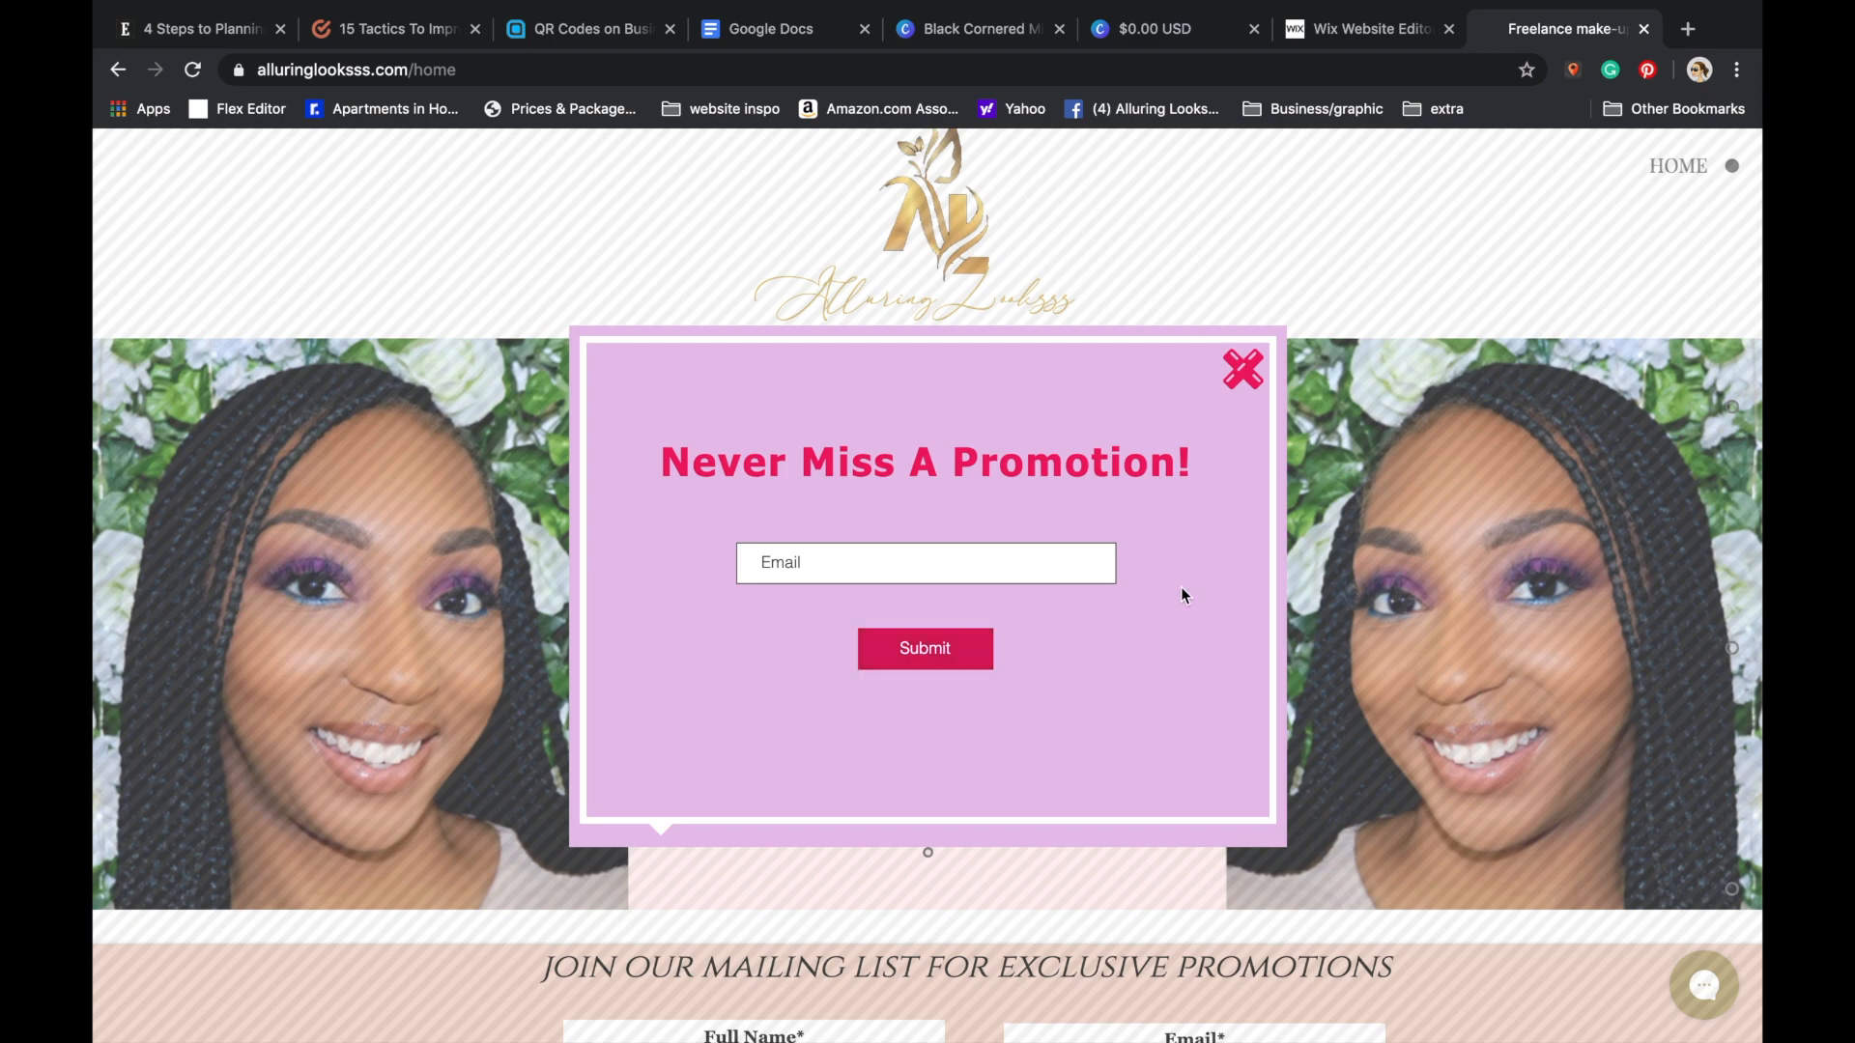
- Dismiss the promotion sign-up popup and scroll down through the live makeup site's home page
left_click(1246, 371)
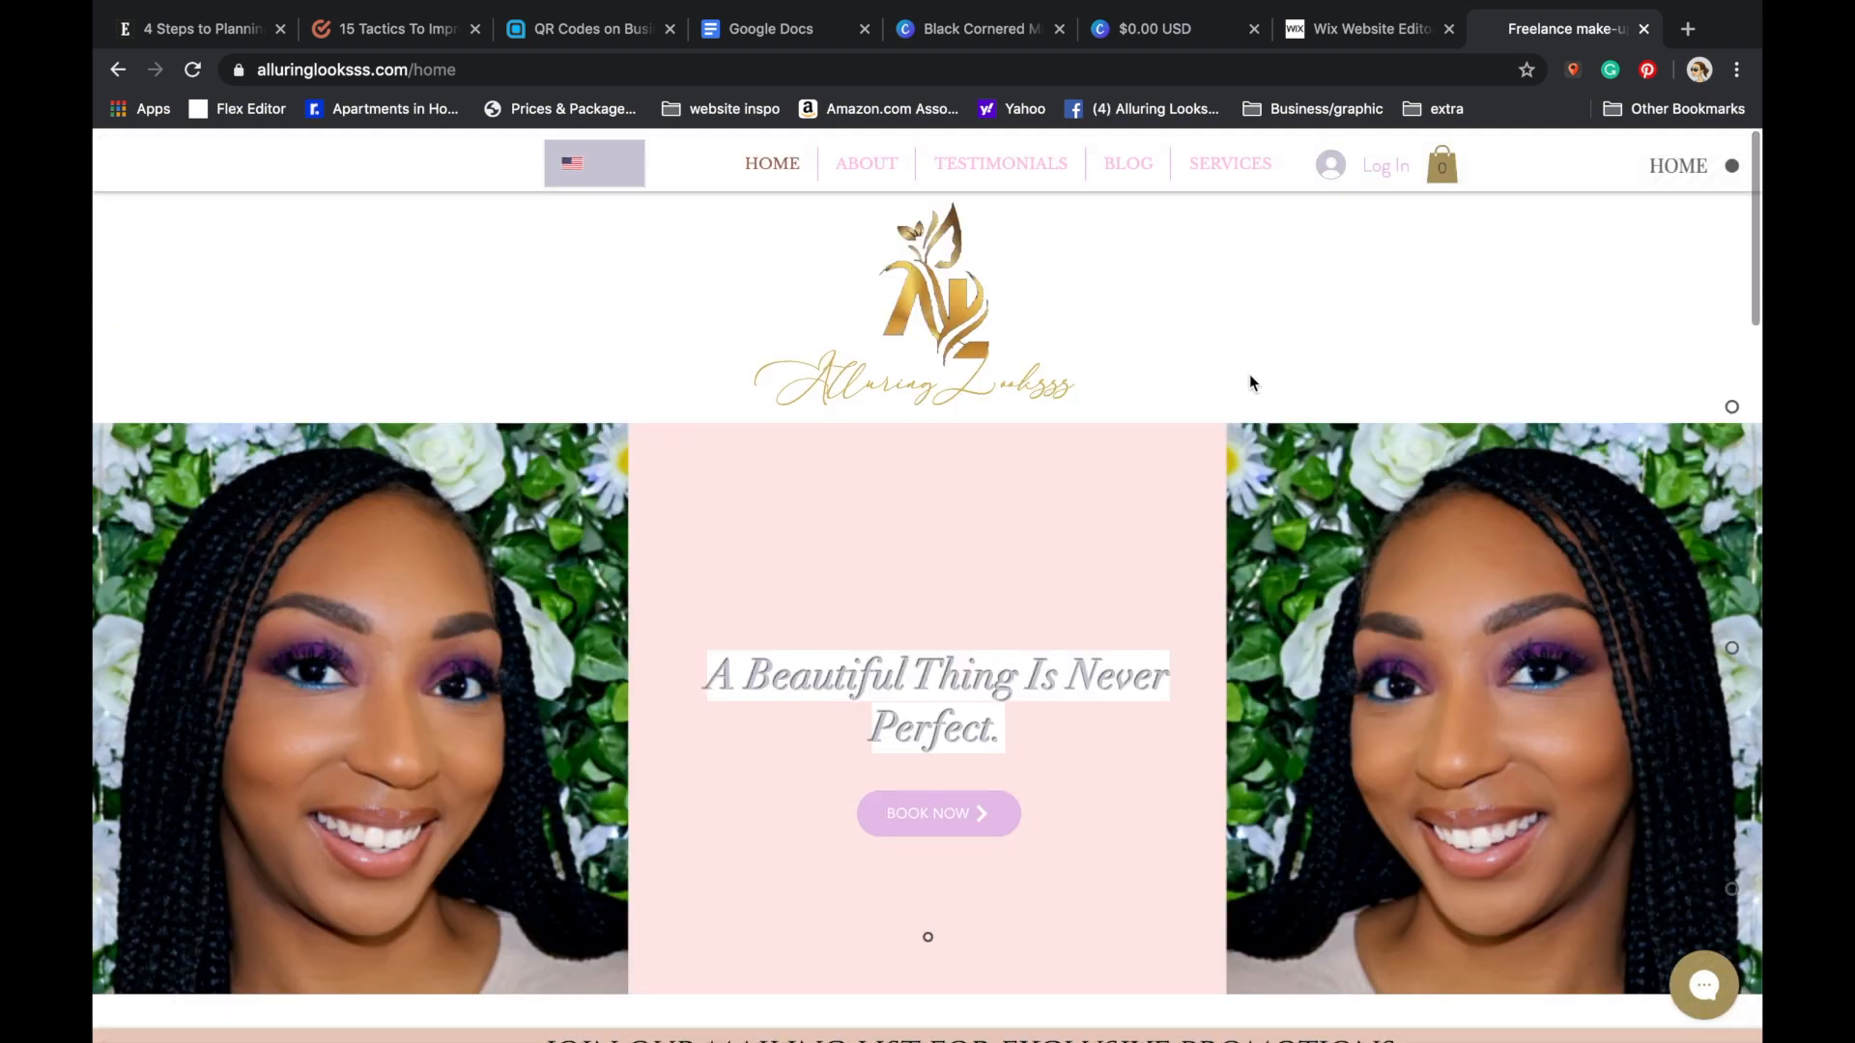
scroll(1055, 624, "down", 3)
scroll(1055, 624, "down", 8)
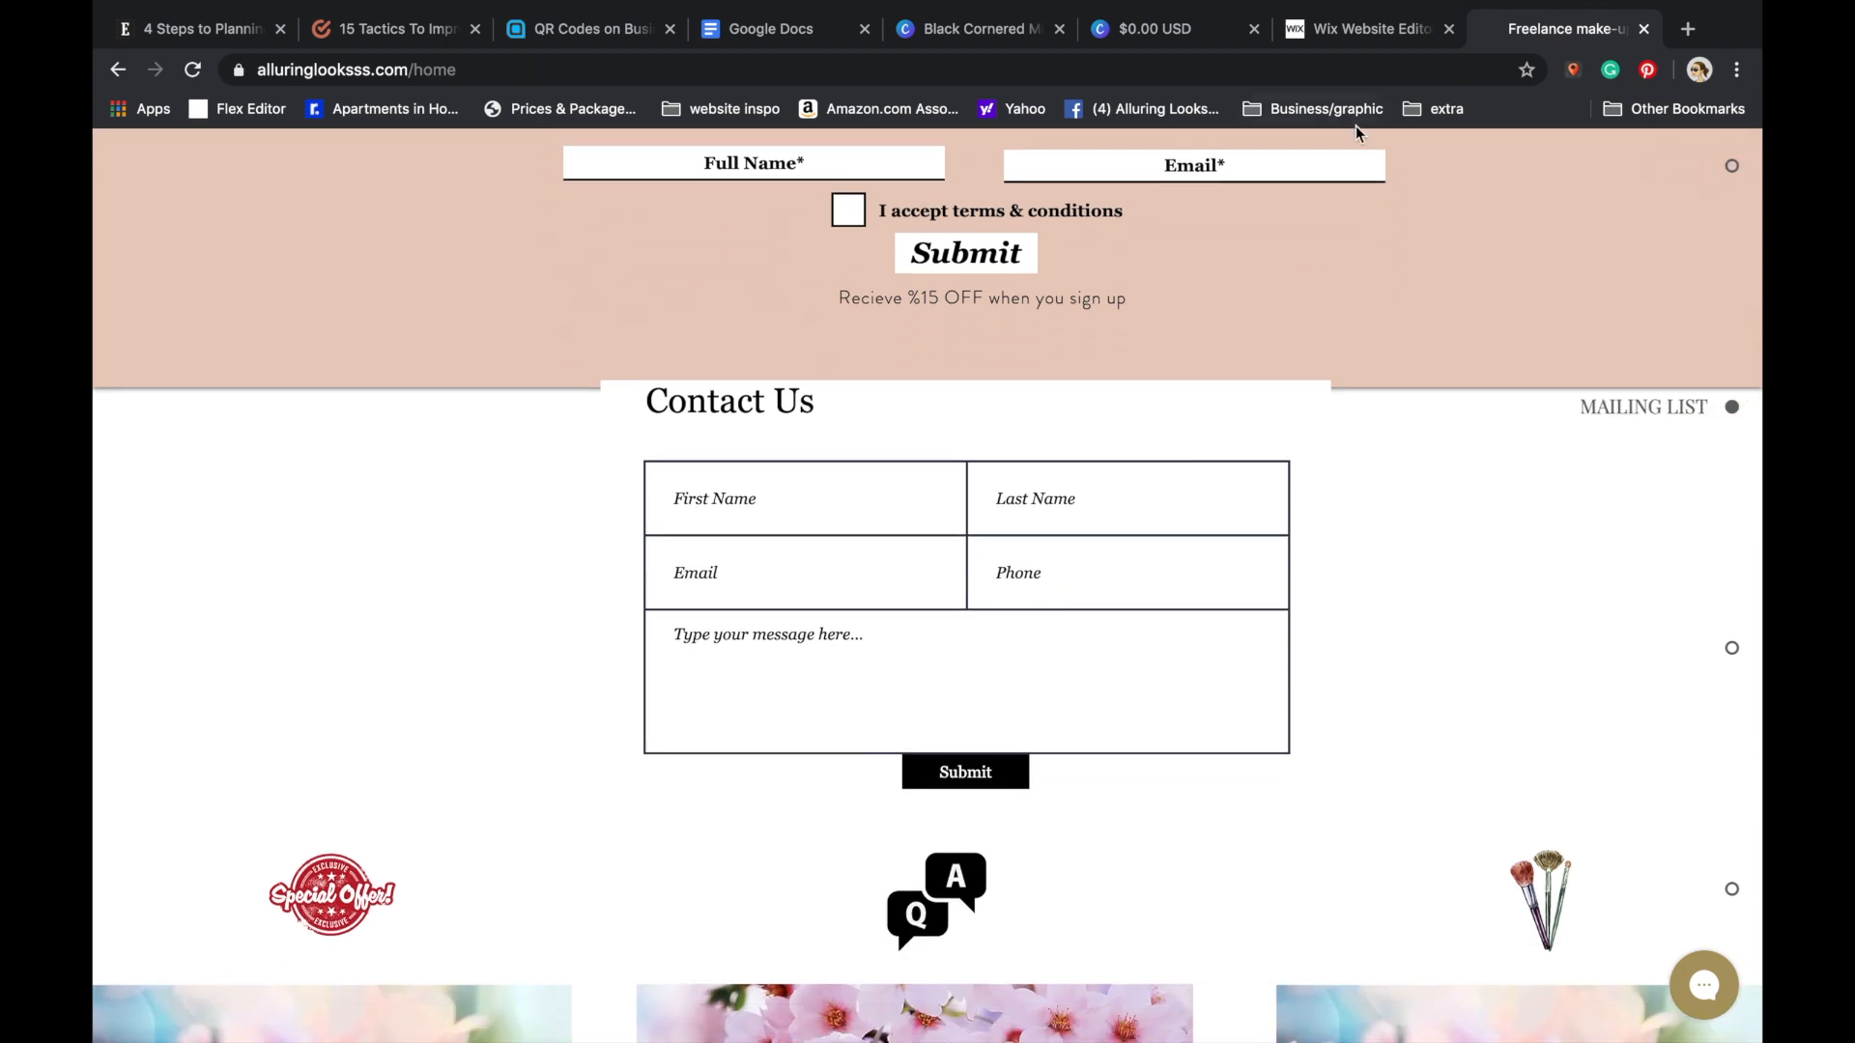
scroll(1251, 505, "down", 3)
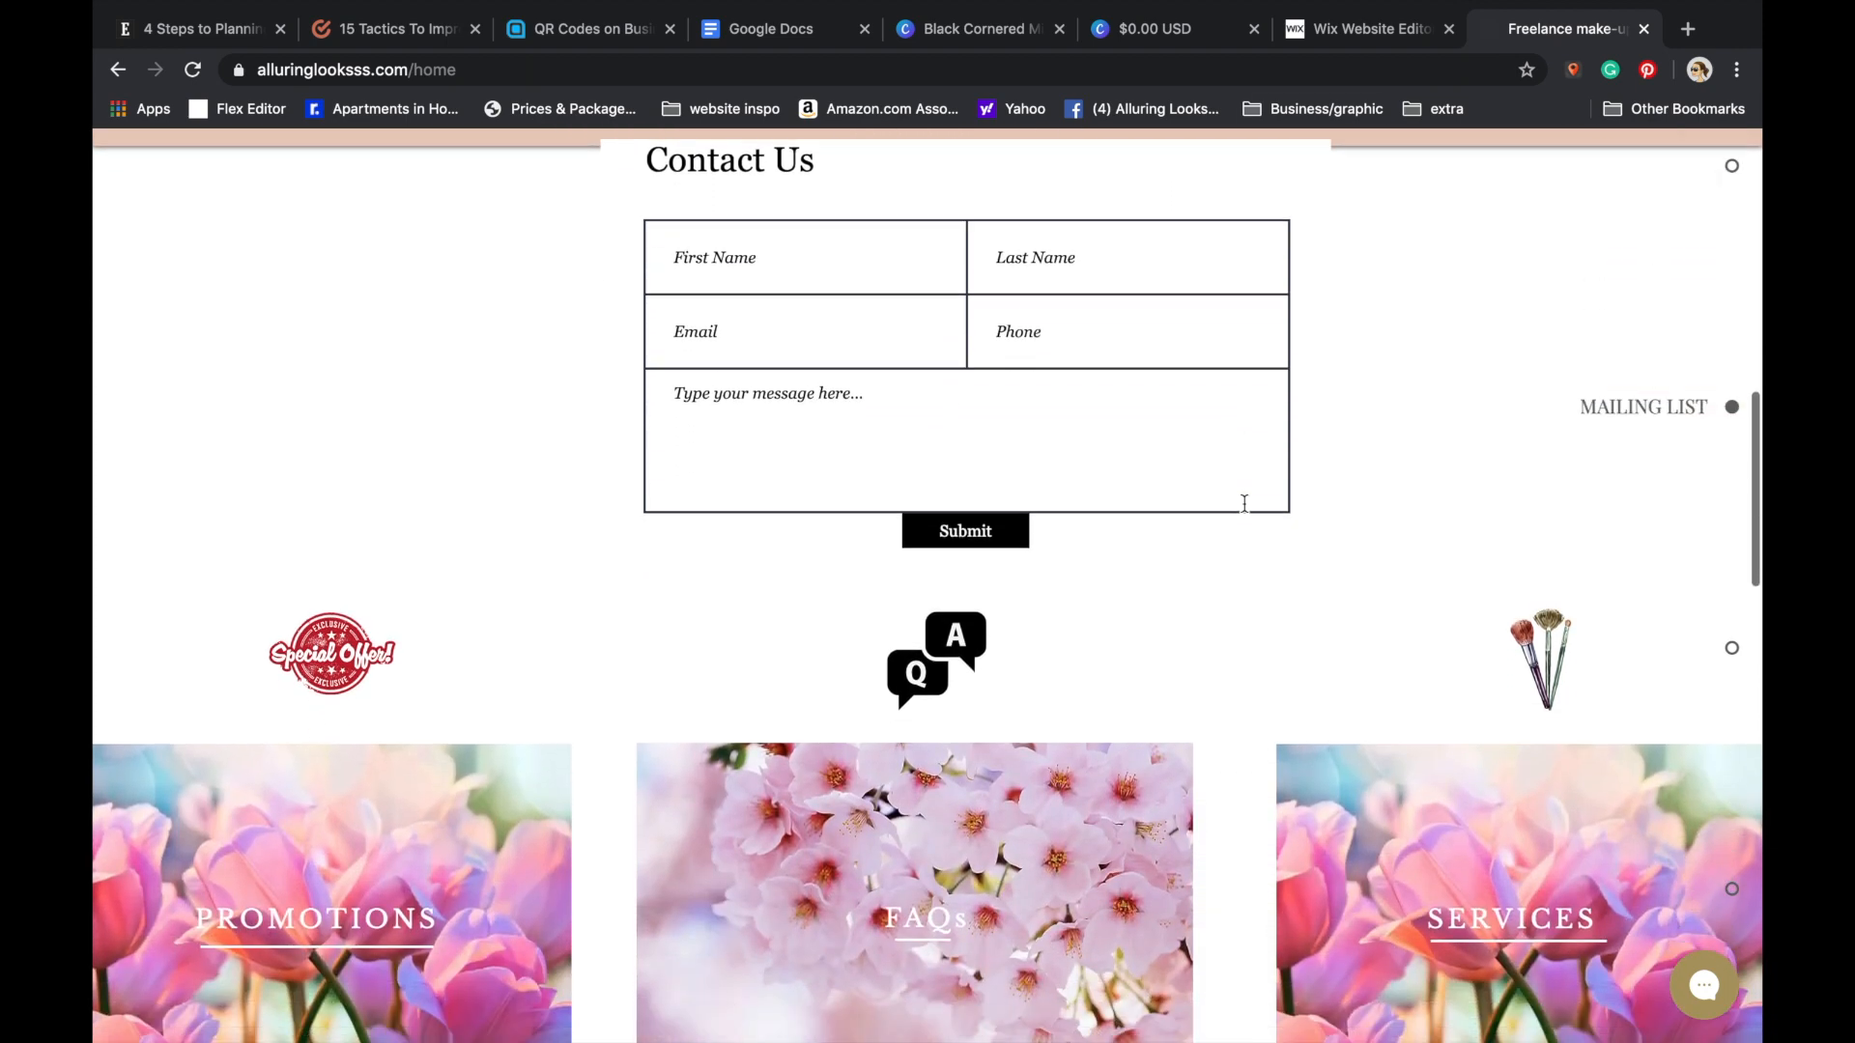
scroll(1245, 504, "down", 9)
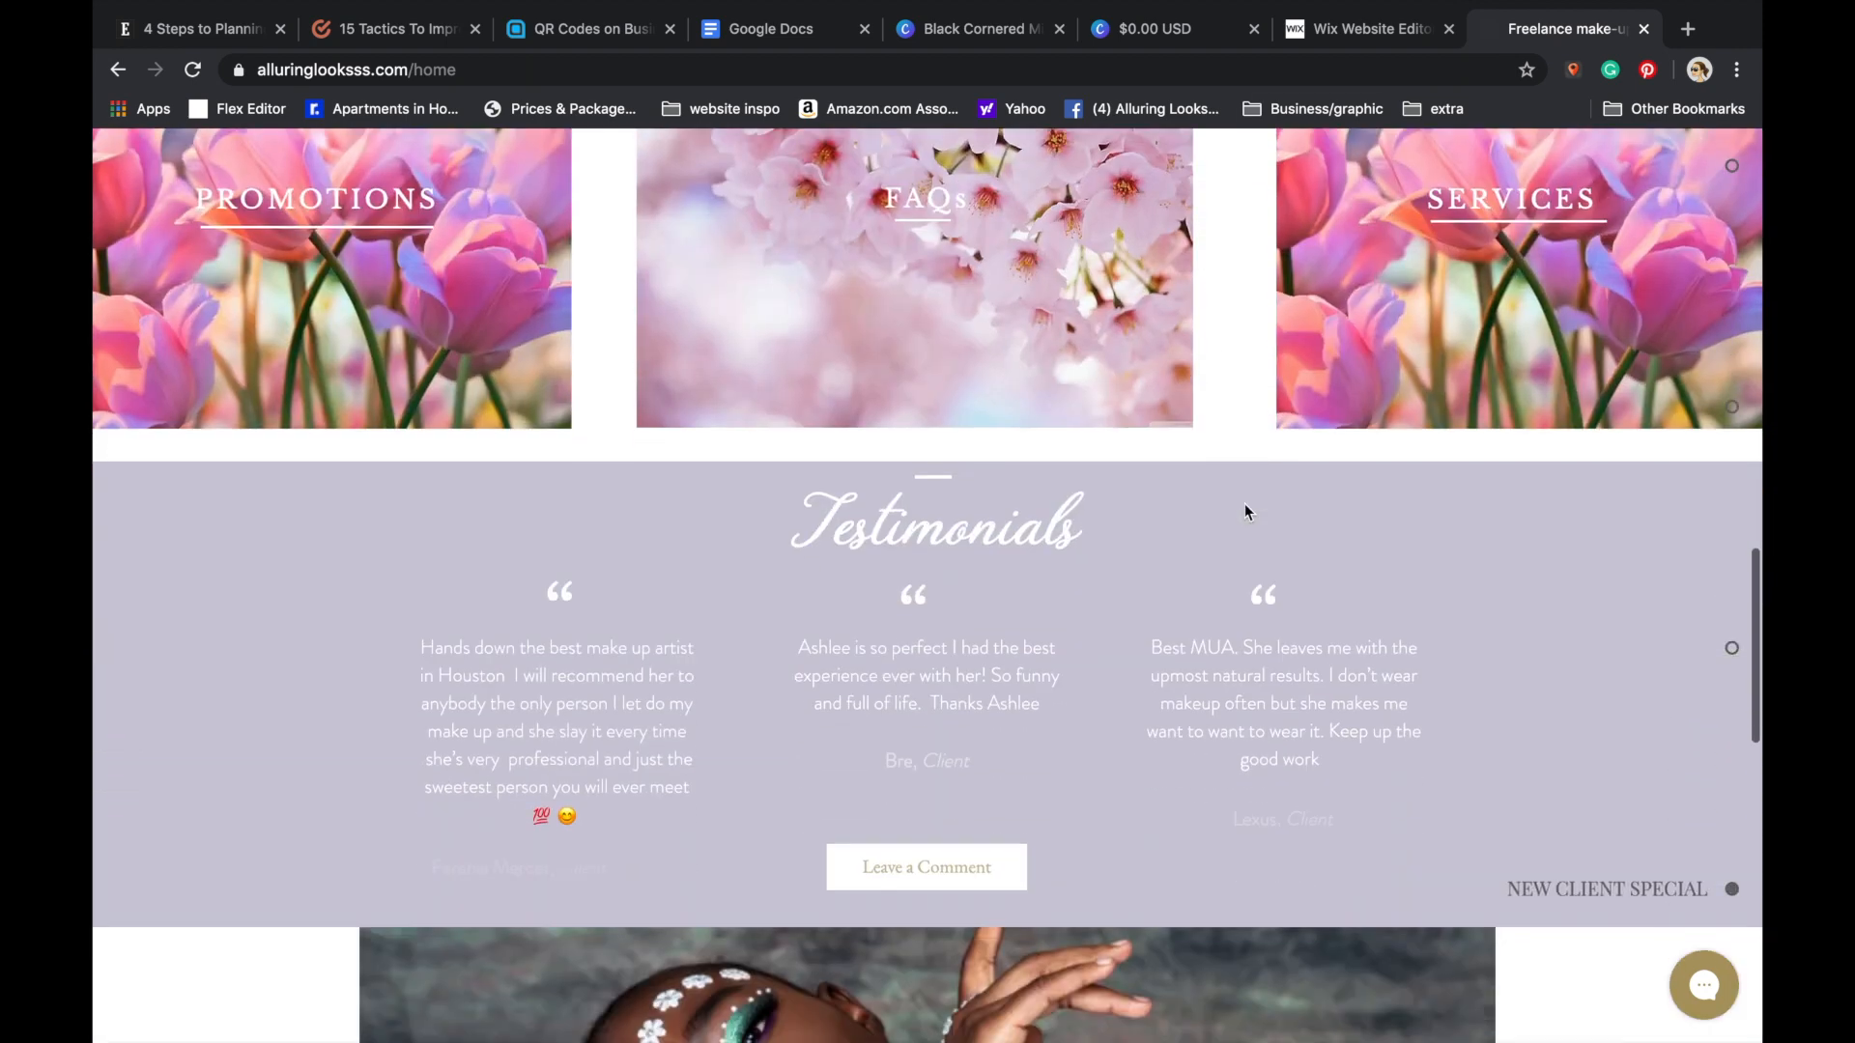
scroll(1244, 503, "down", 12)
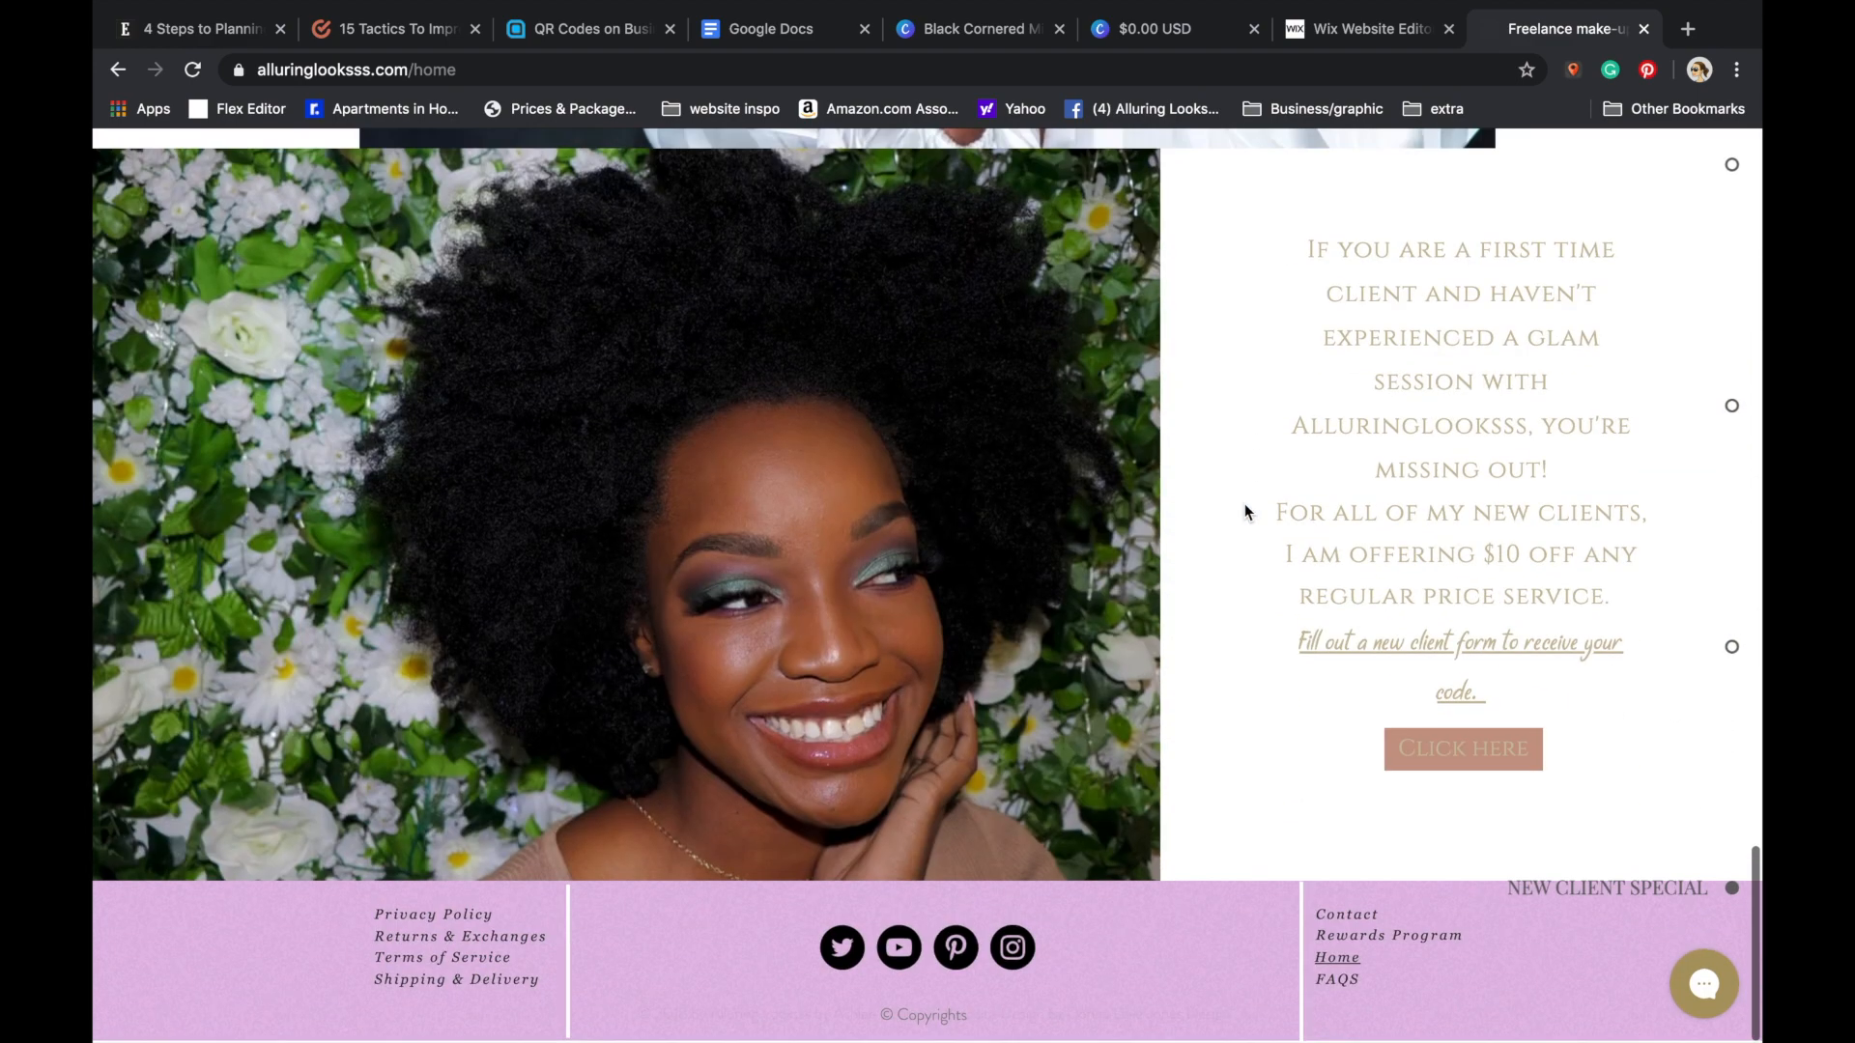
- View and close the new-client subscriber form, then open ashleegenae.com in a new tab
left_click(1483, 774)
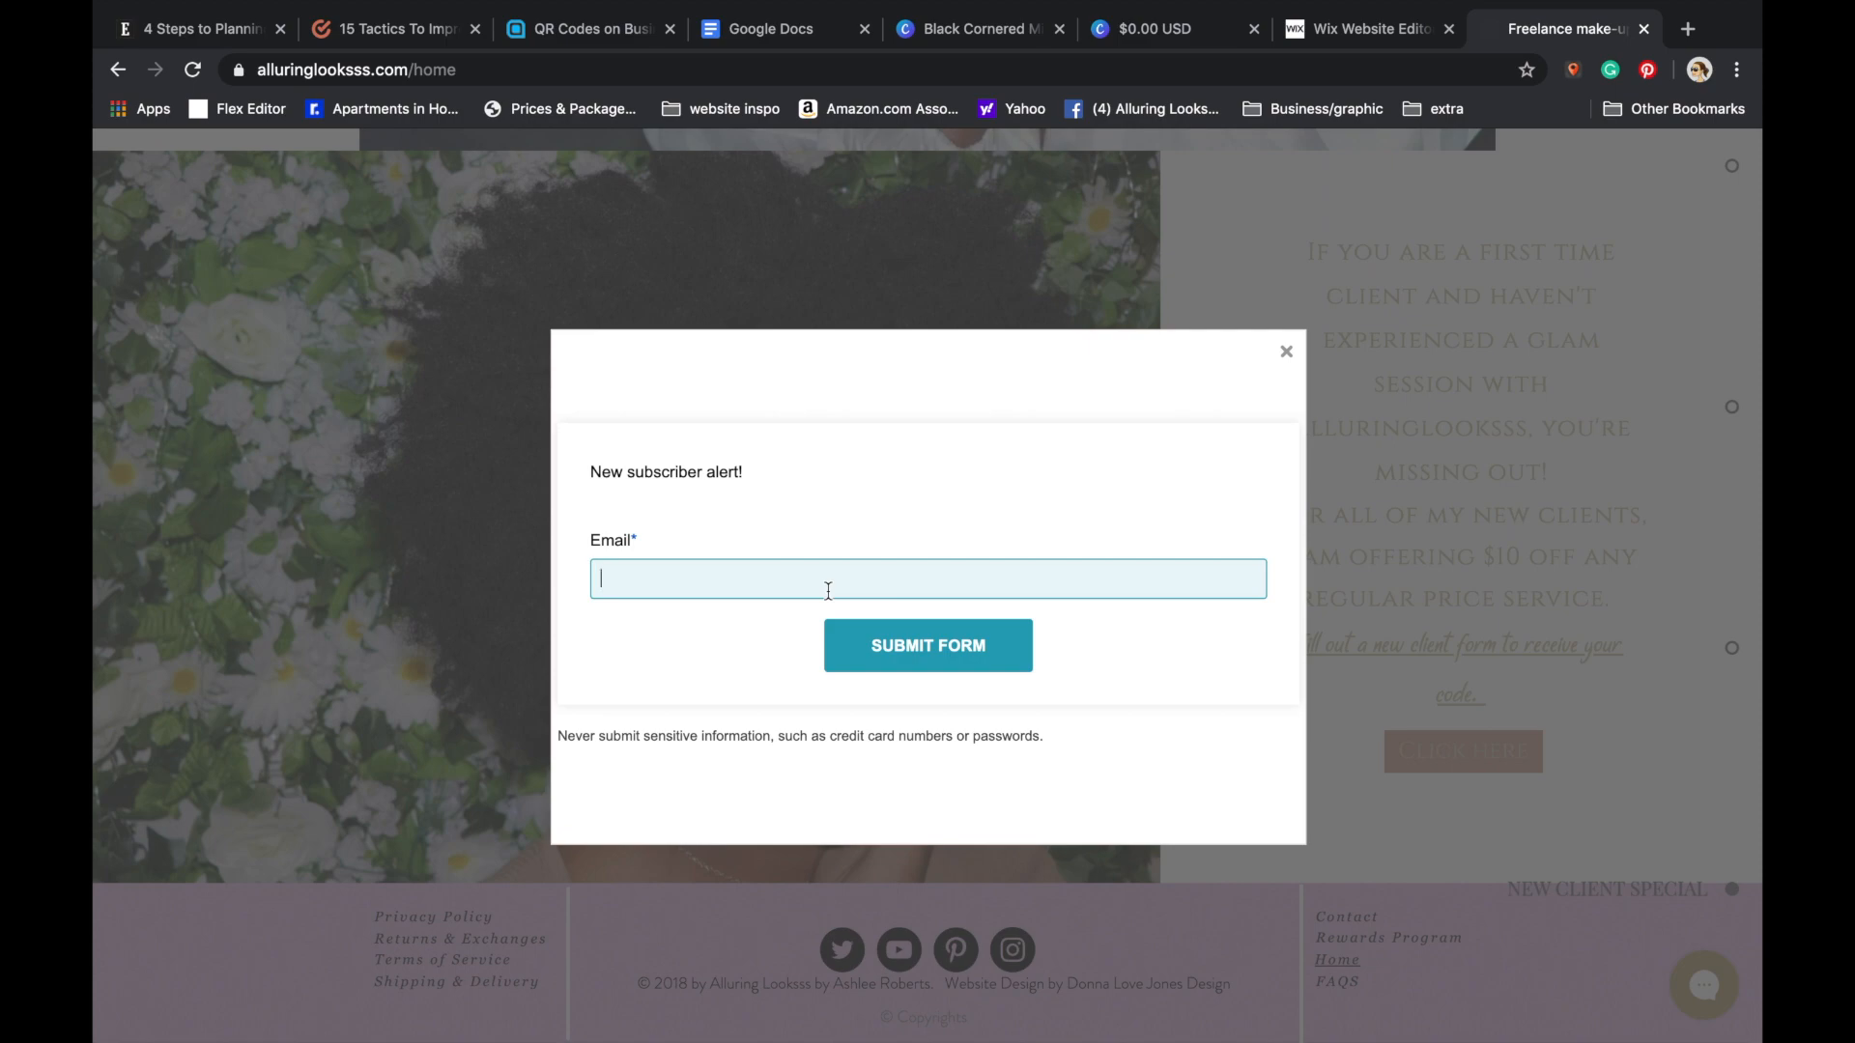
left_click(1286, 347)
scroll(792, 567, "up", 8)
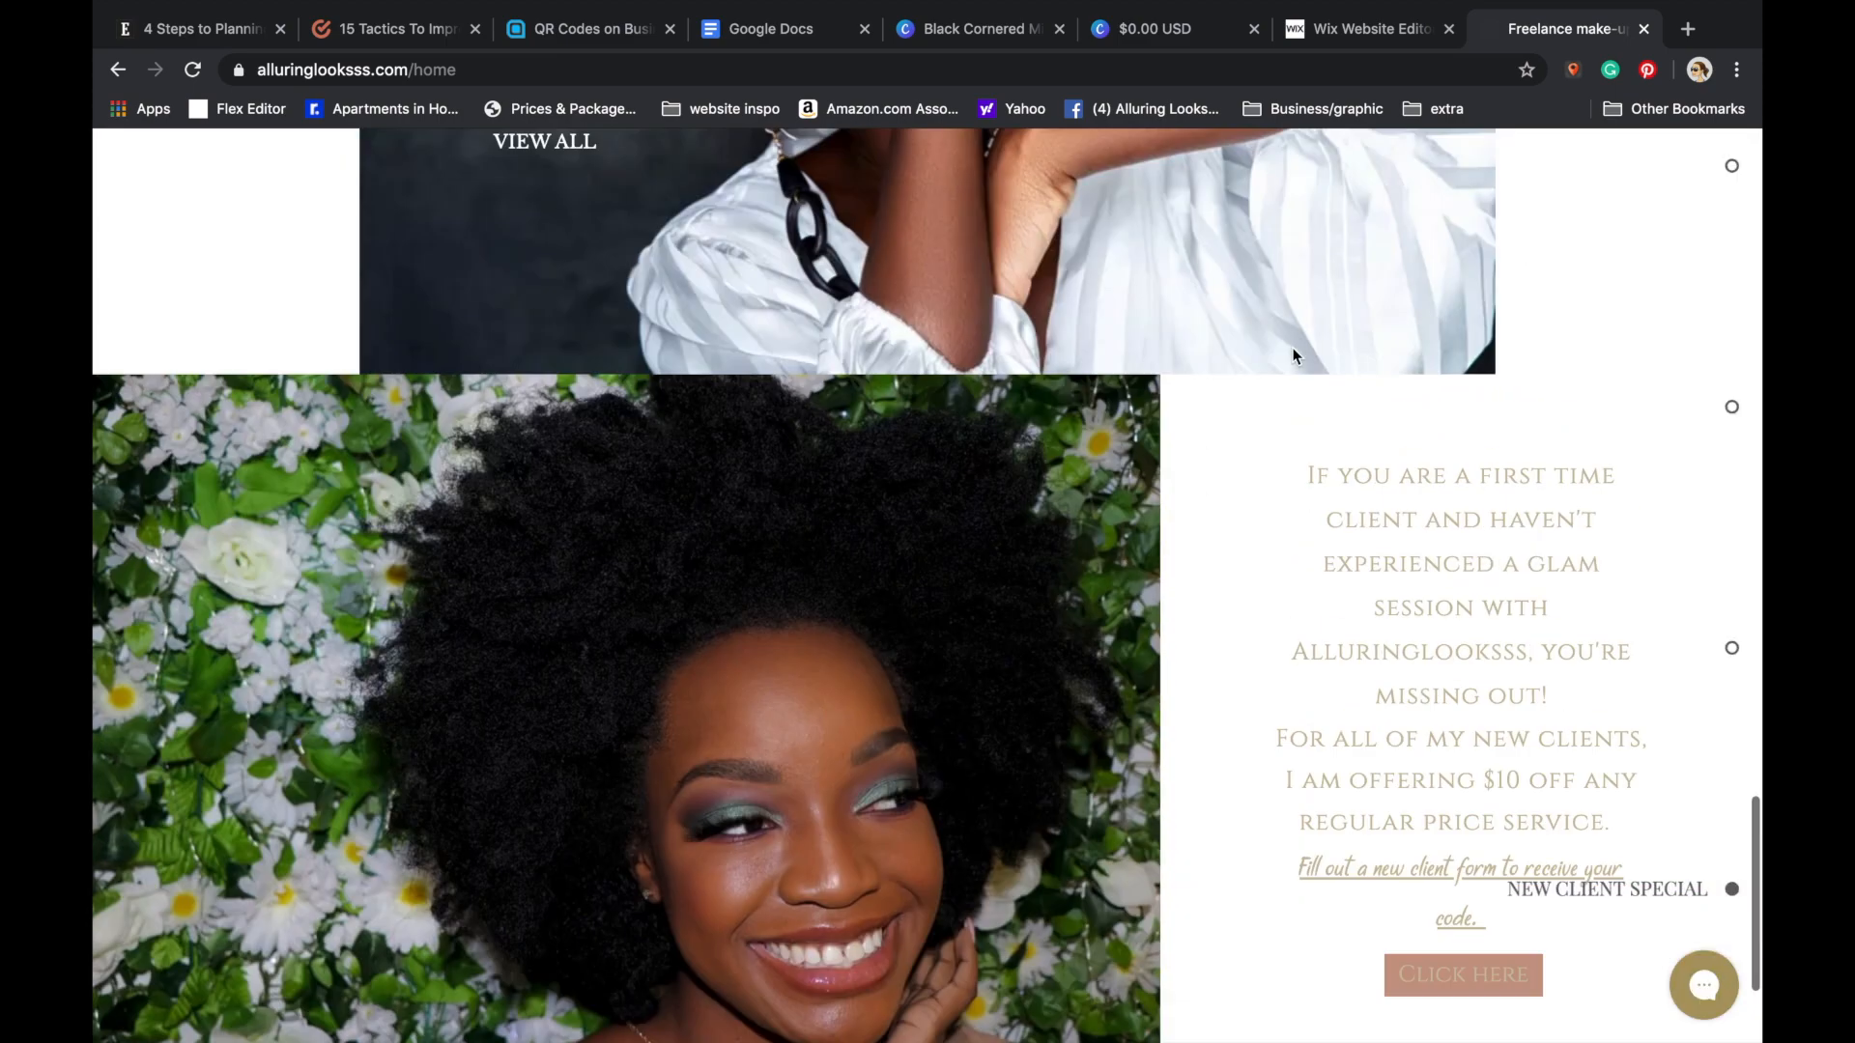
left_click(585, 974)
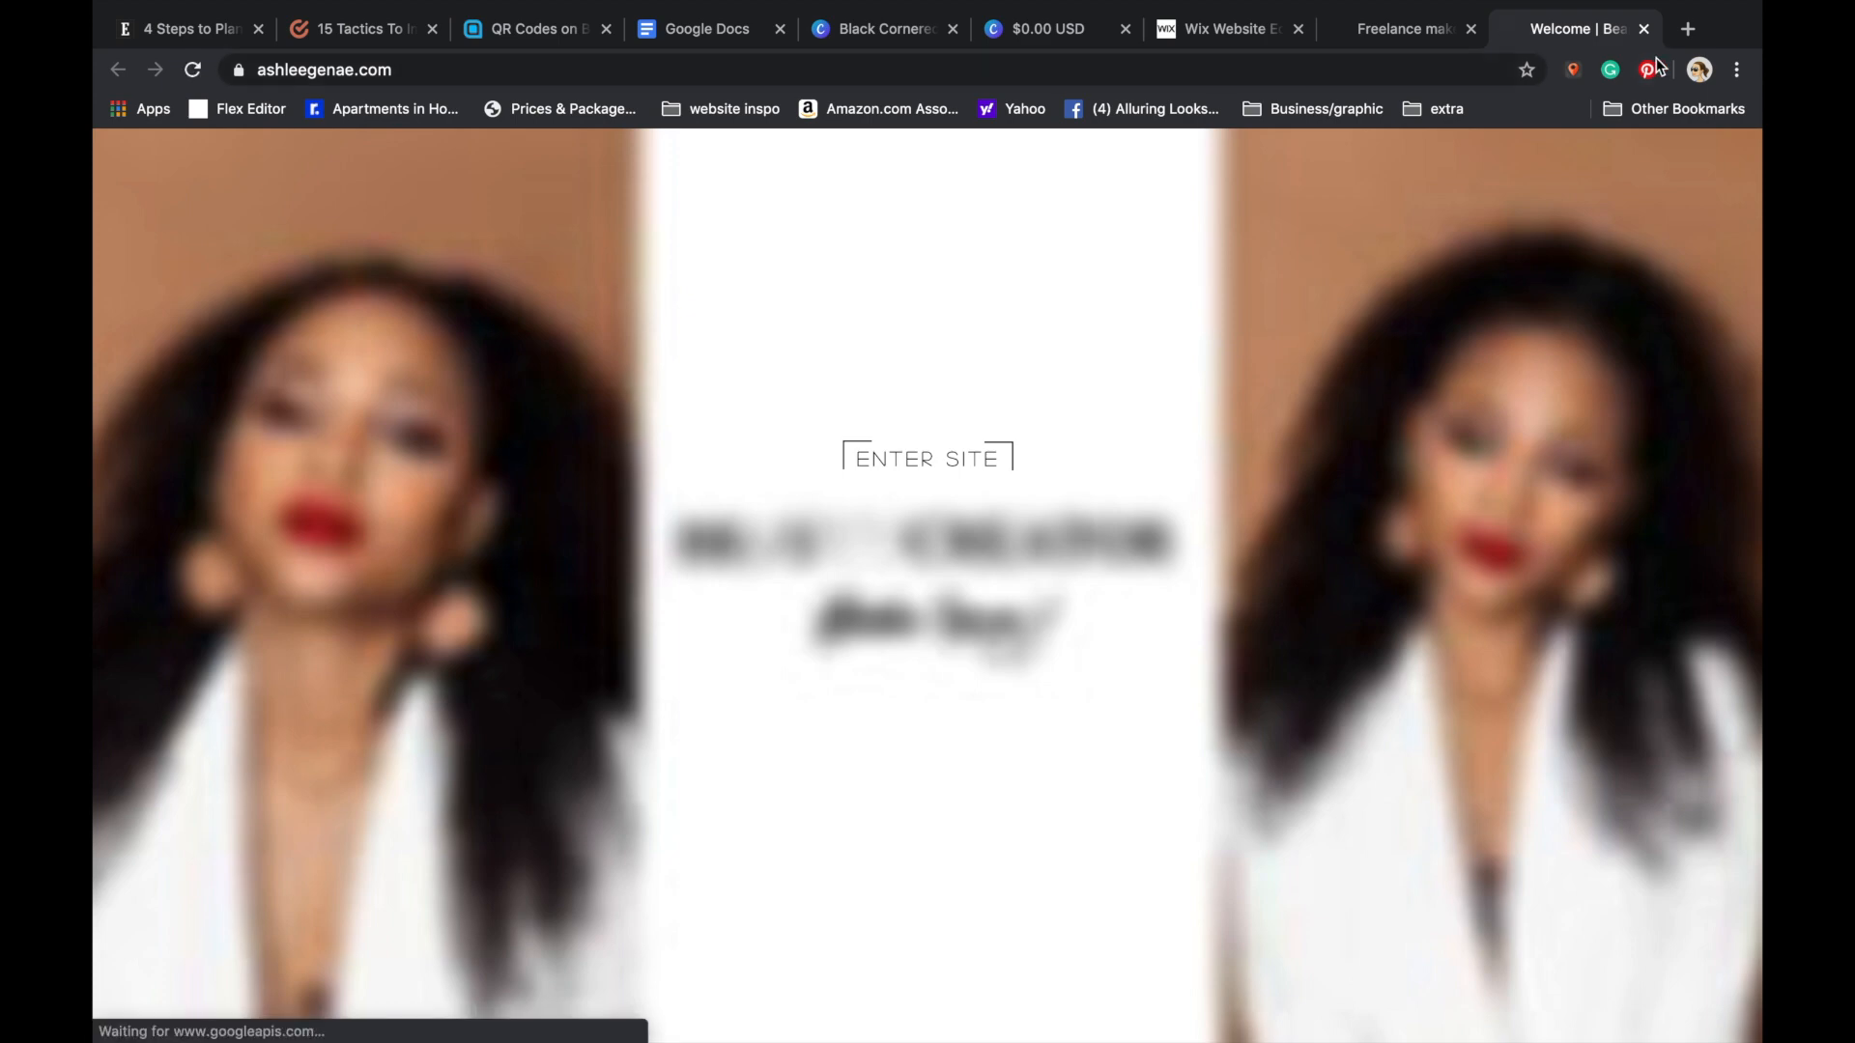
- Close the ashleegenae.com tab and look over the site's Leave a Comment testimonials page
left_click(1642, 29)
scroll(1030, 781, "up", 4)
left_click(969, 777)
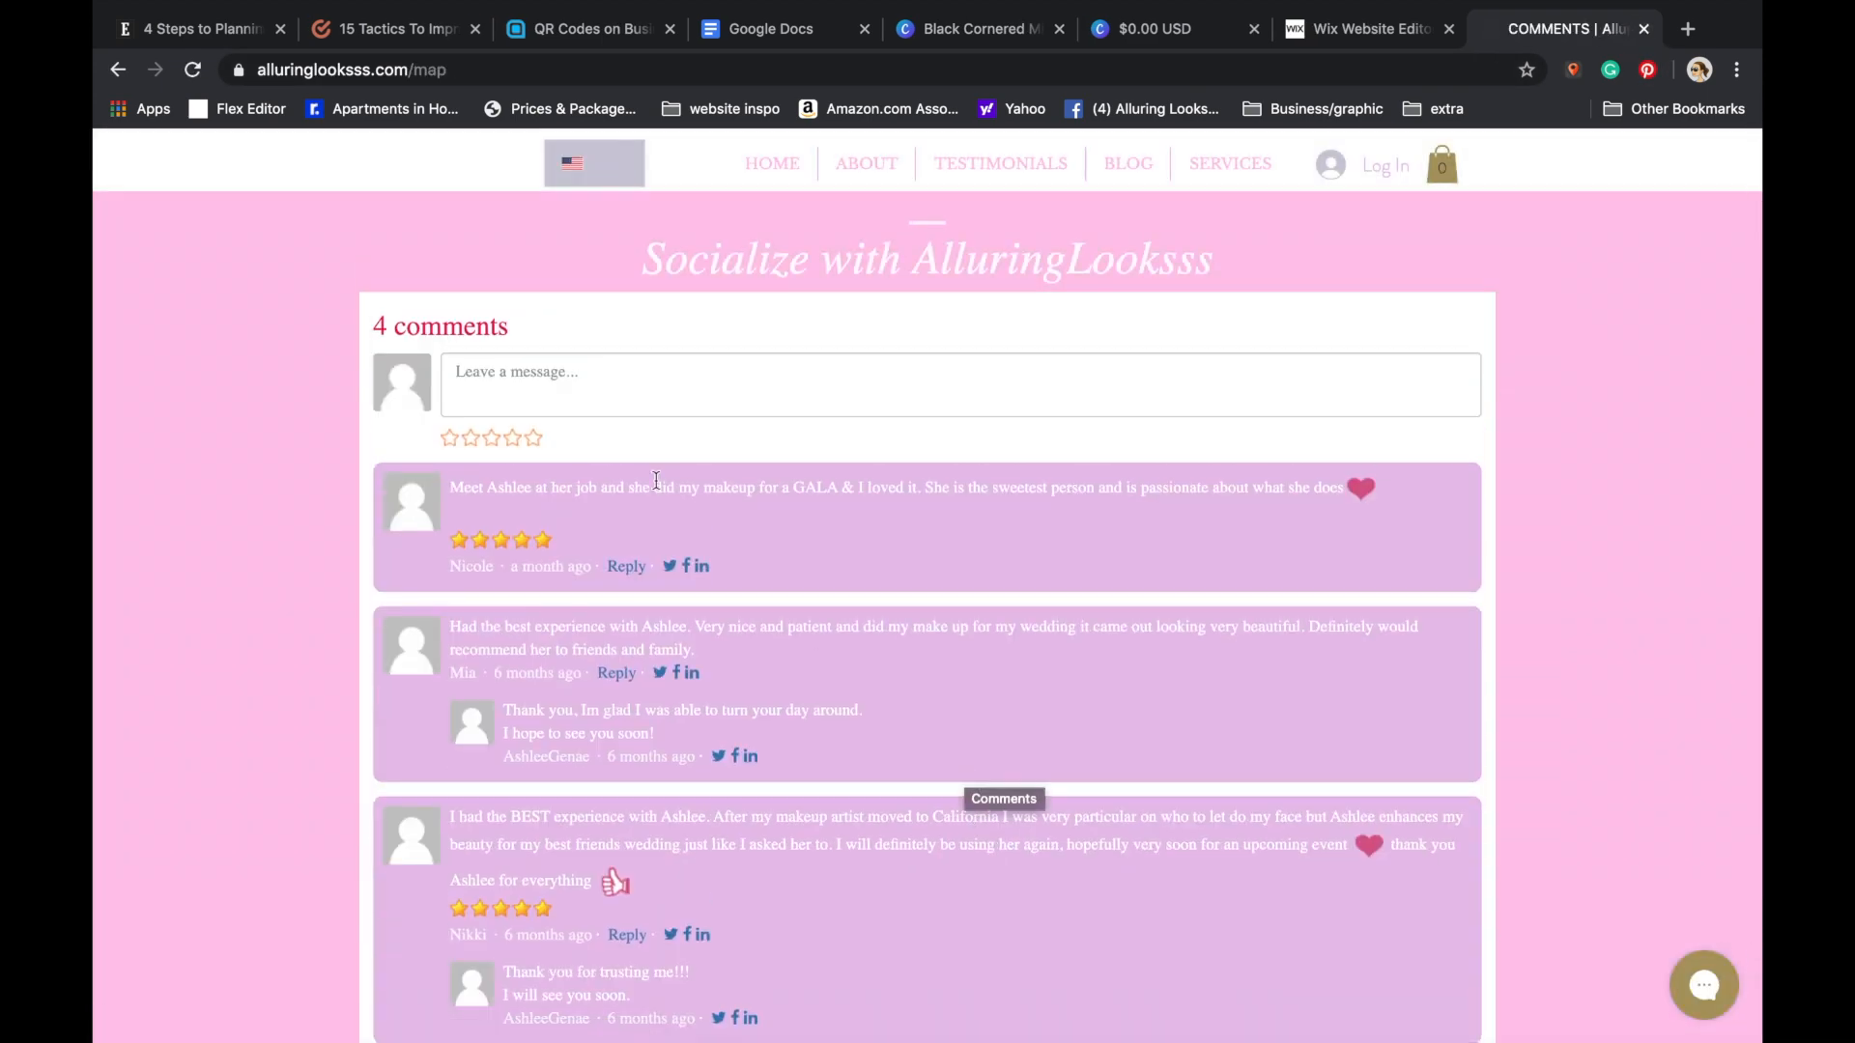
scroll(333, 408, "down", 9)
scroll(333, 408, "up", 9)
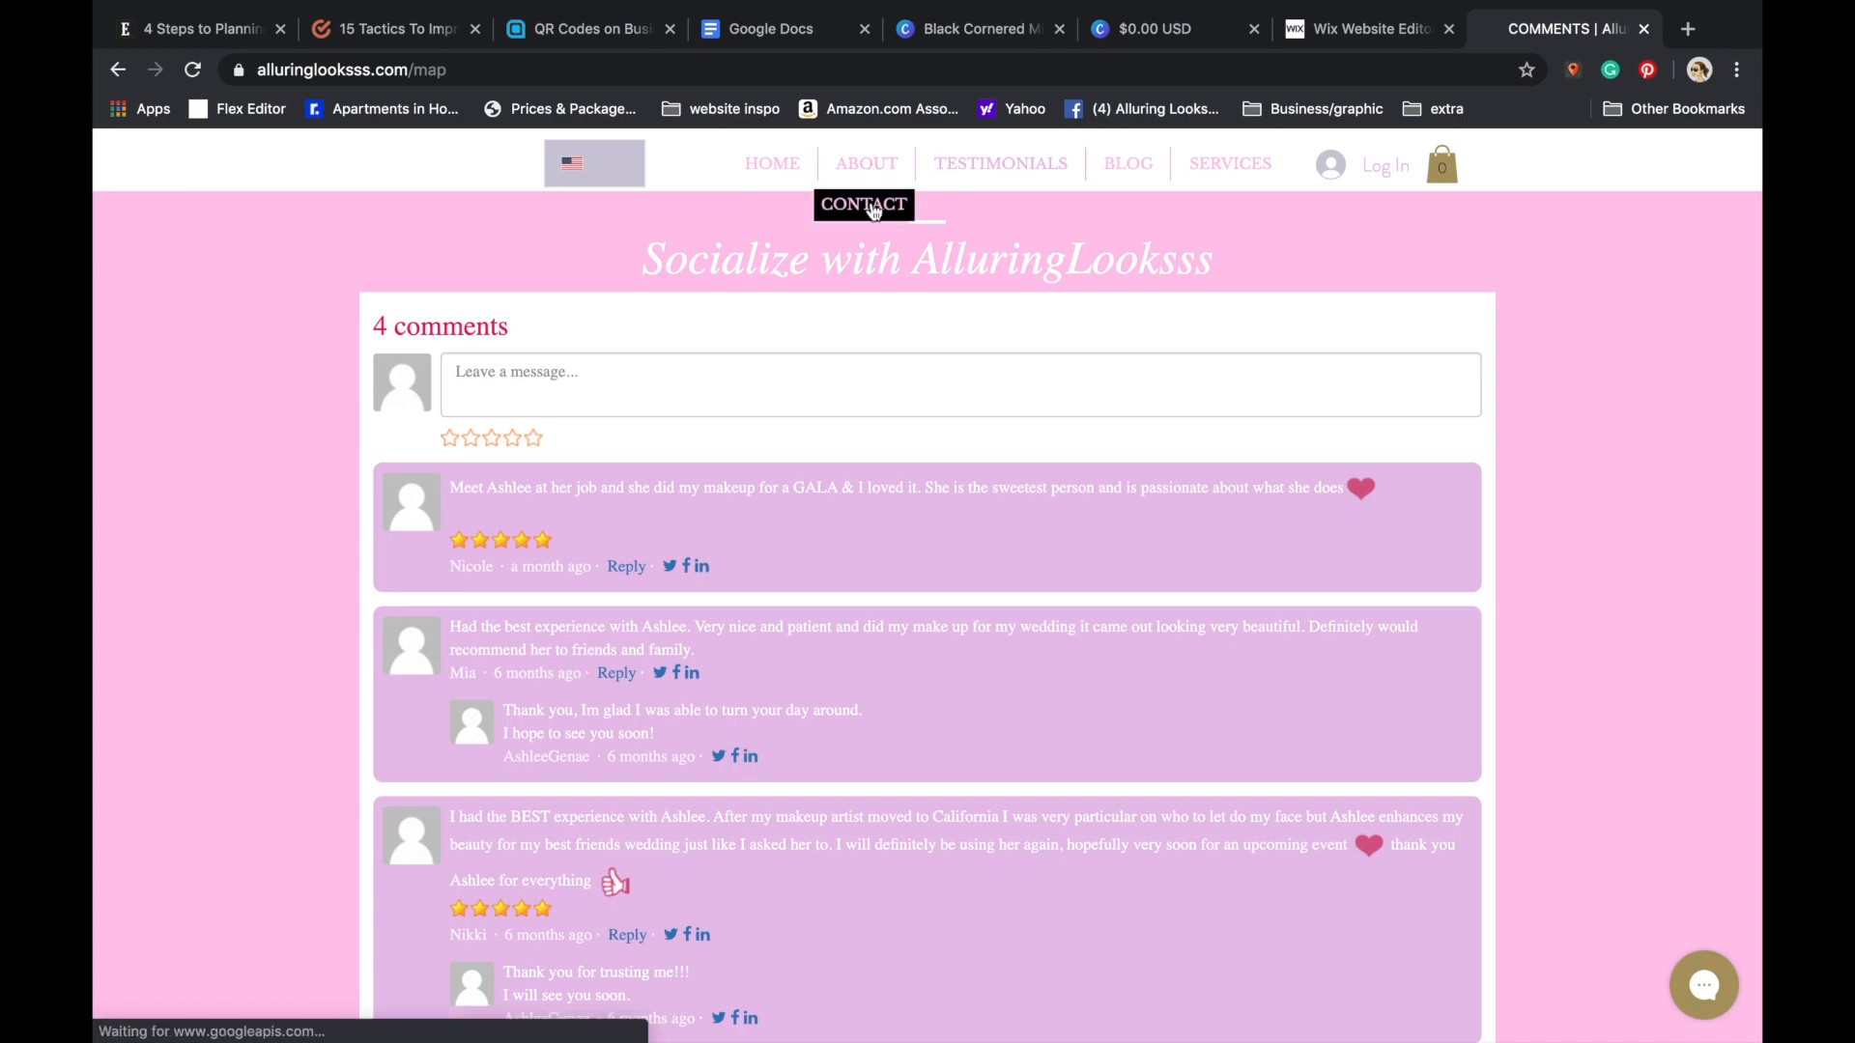
- Return to the home page via CONTACT and scroll to the footer's $10-off new-client offer
left_click(873, 208)
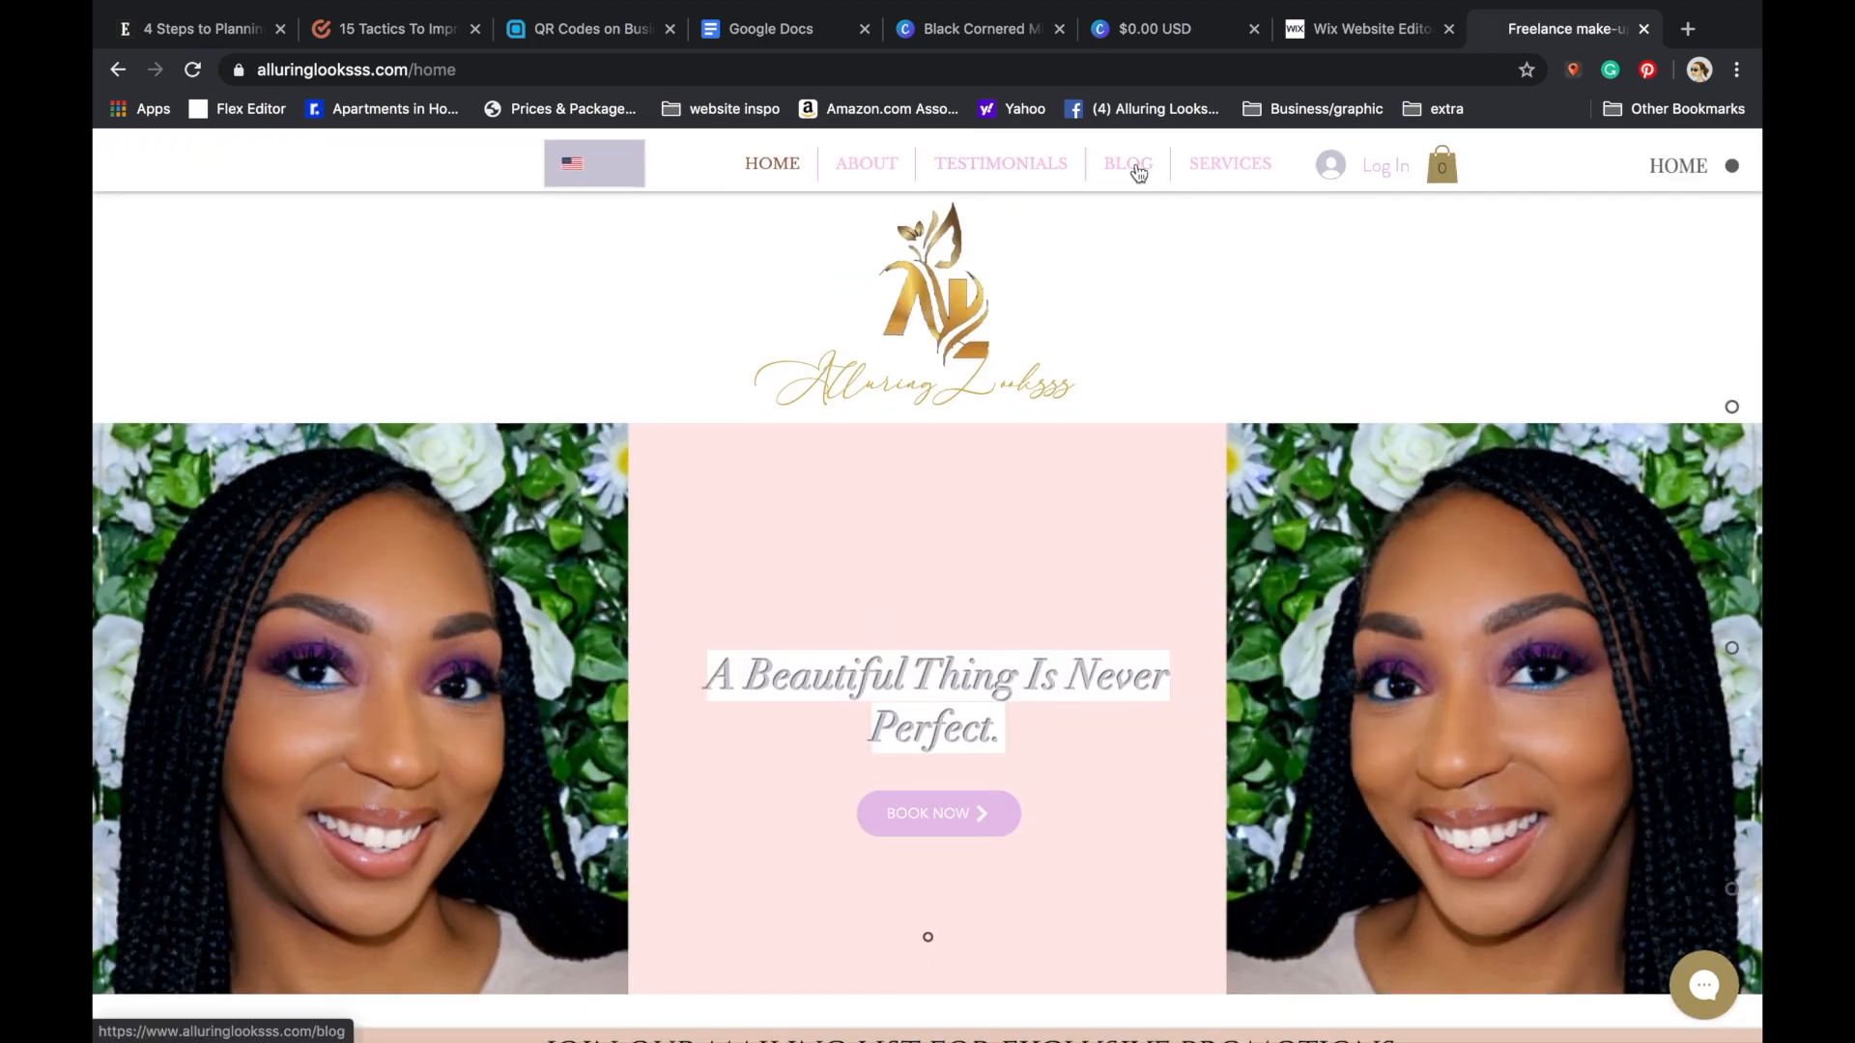
scroll(1169, 426, "down", 15)
scroll(1169, 425, "up", 15)
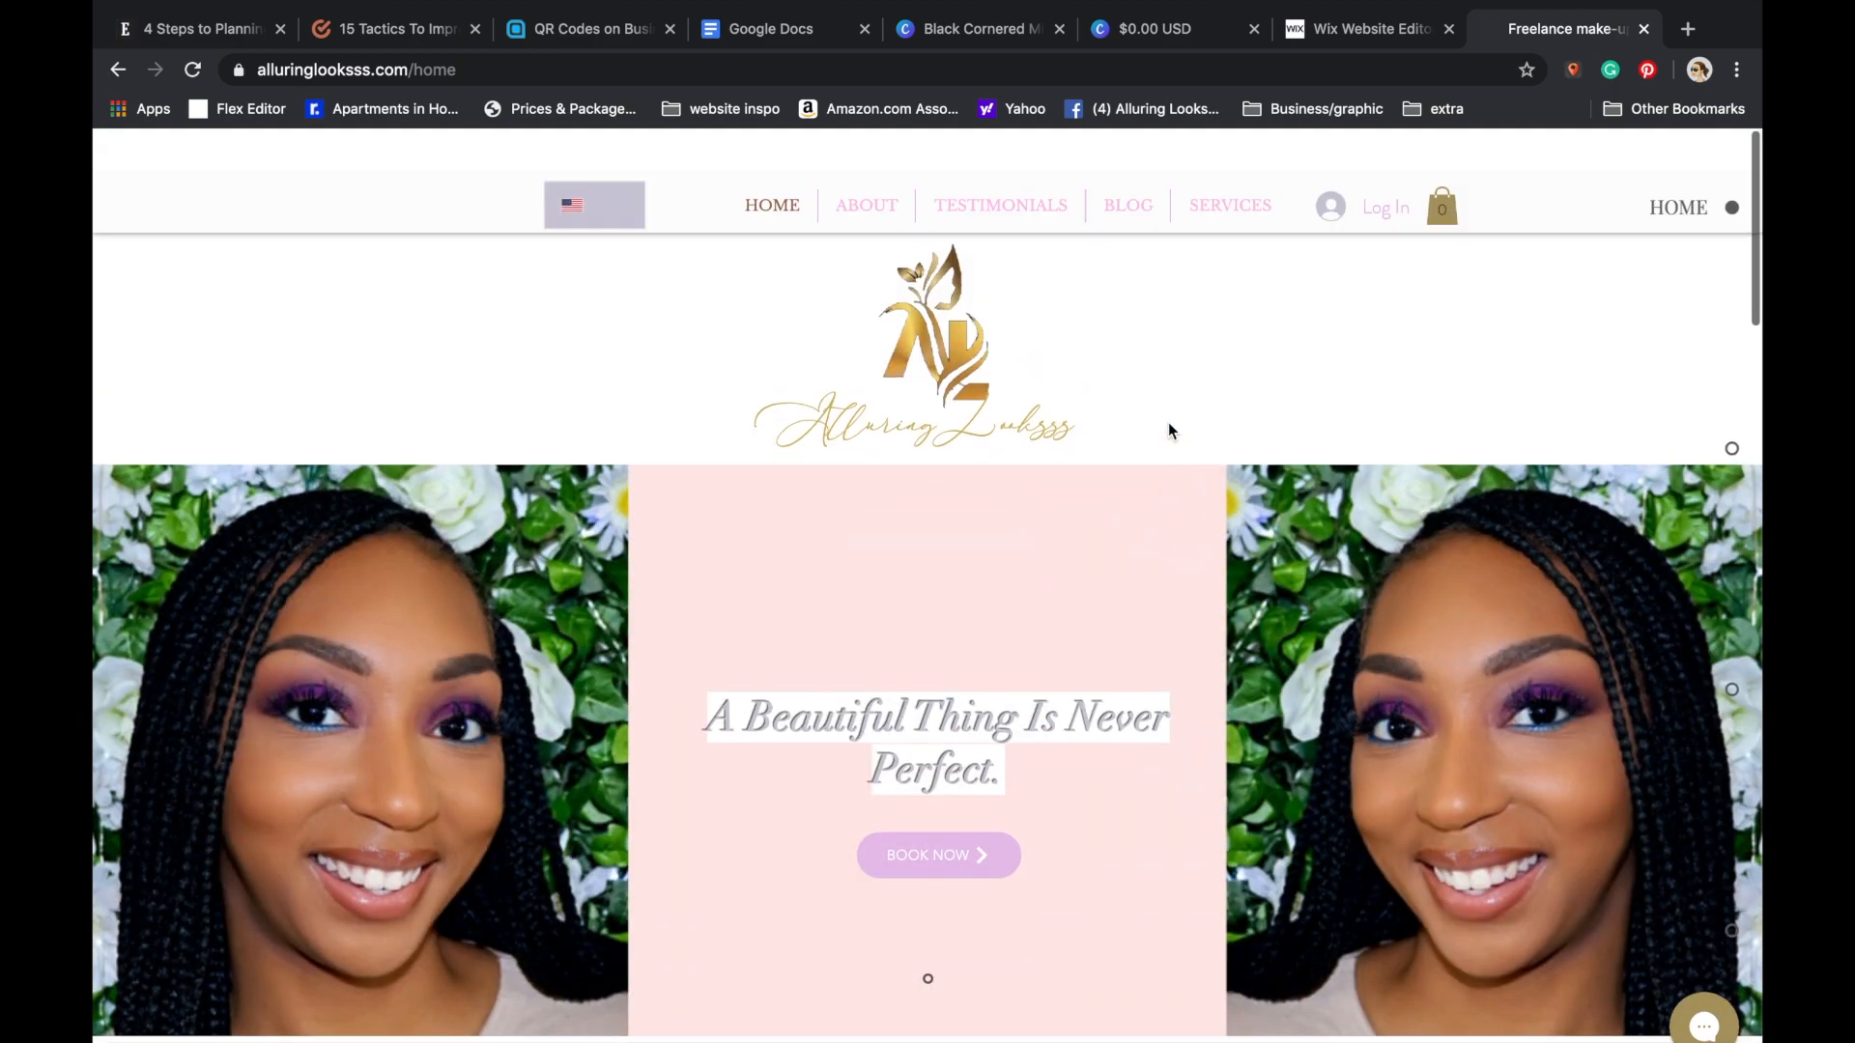
left_click(1206, 187)
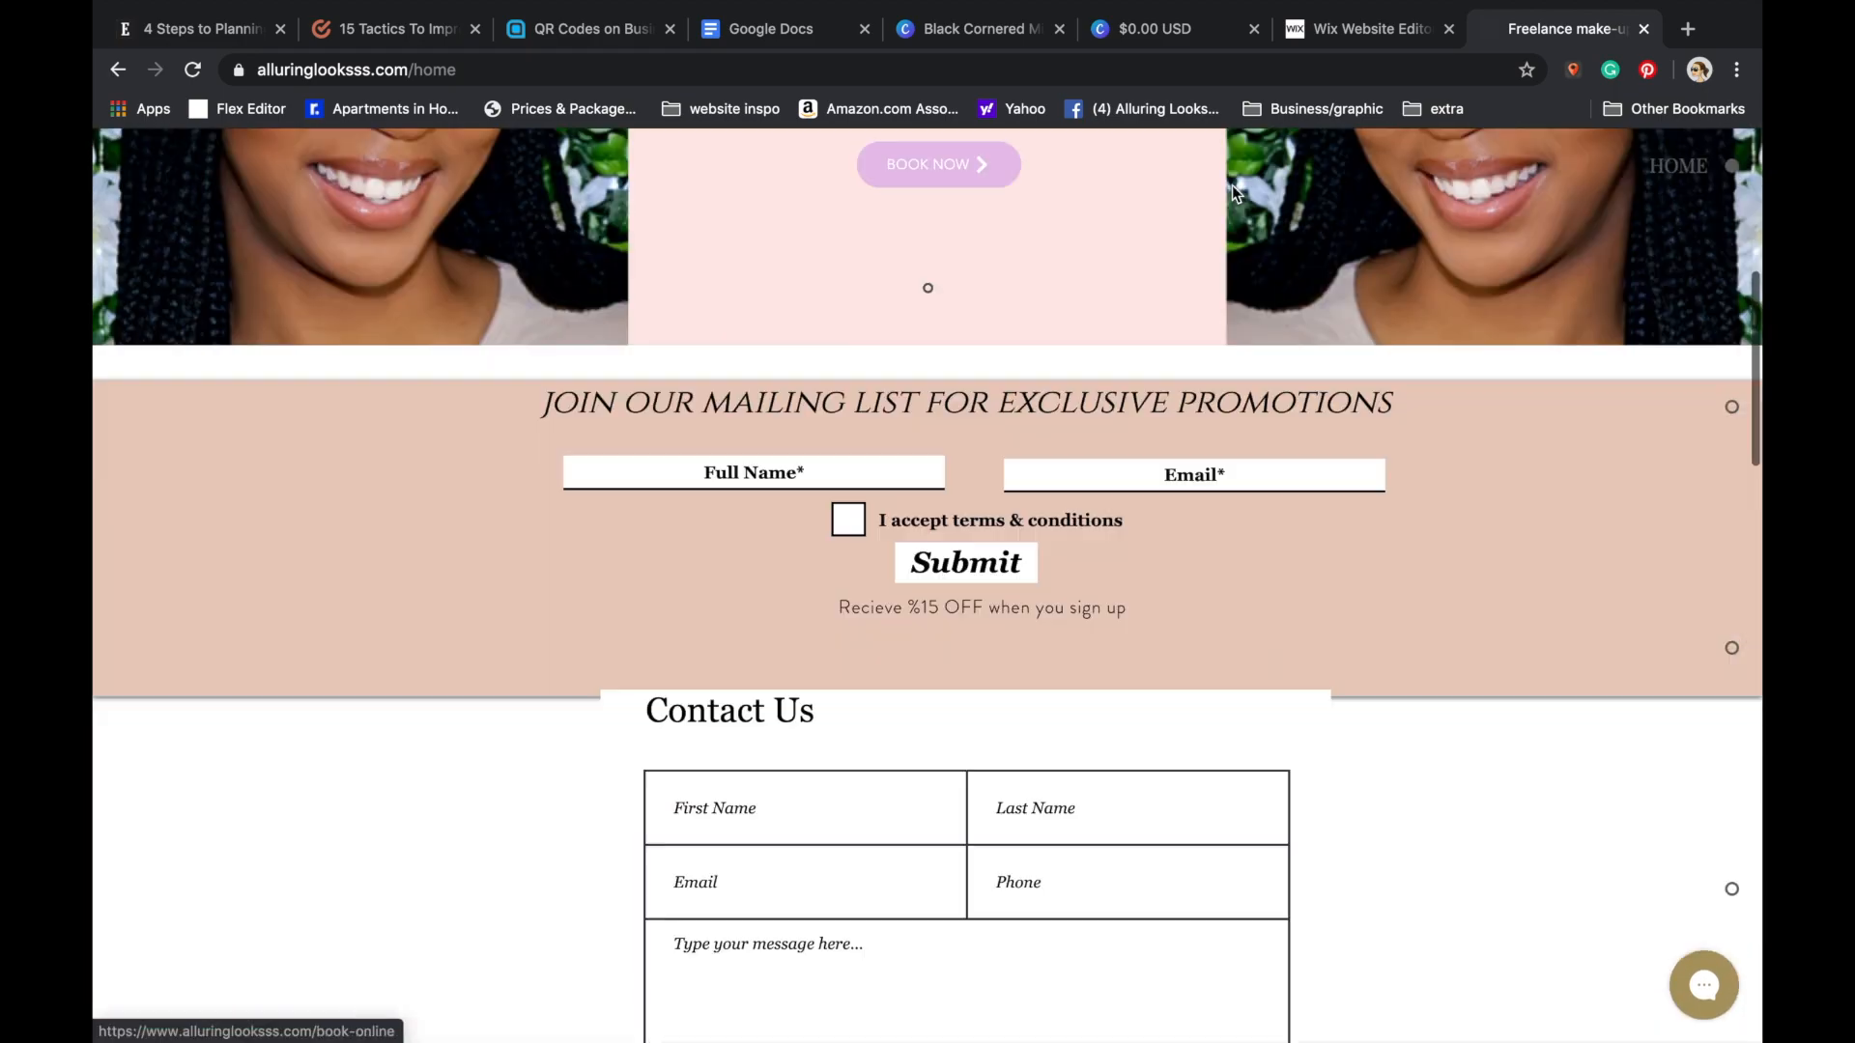
scroll(449, 565, "down", 10)
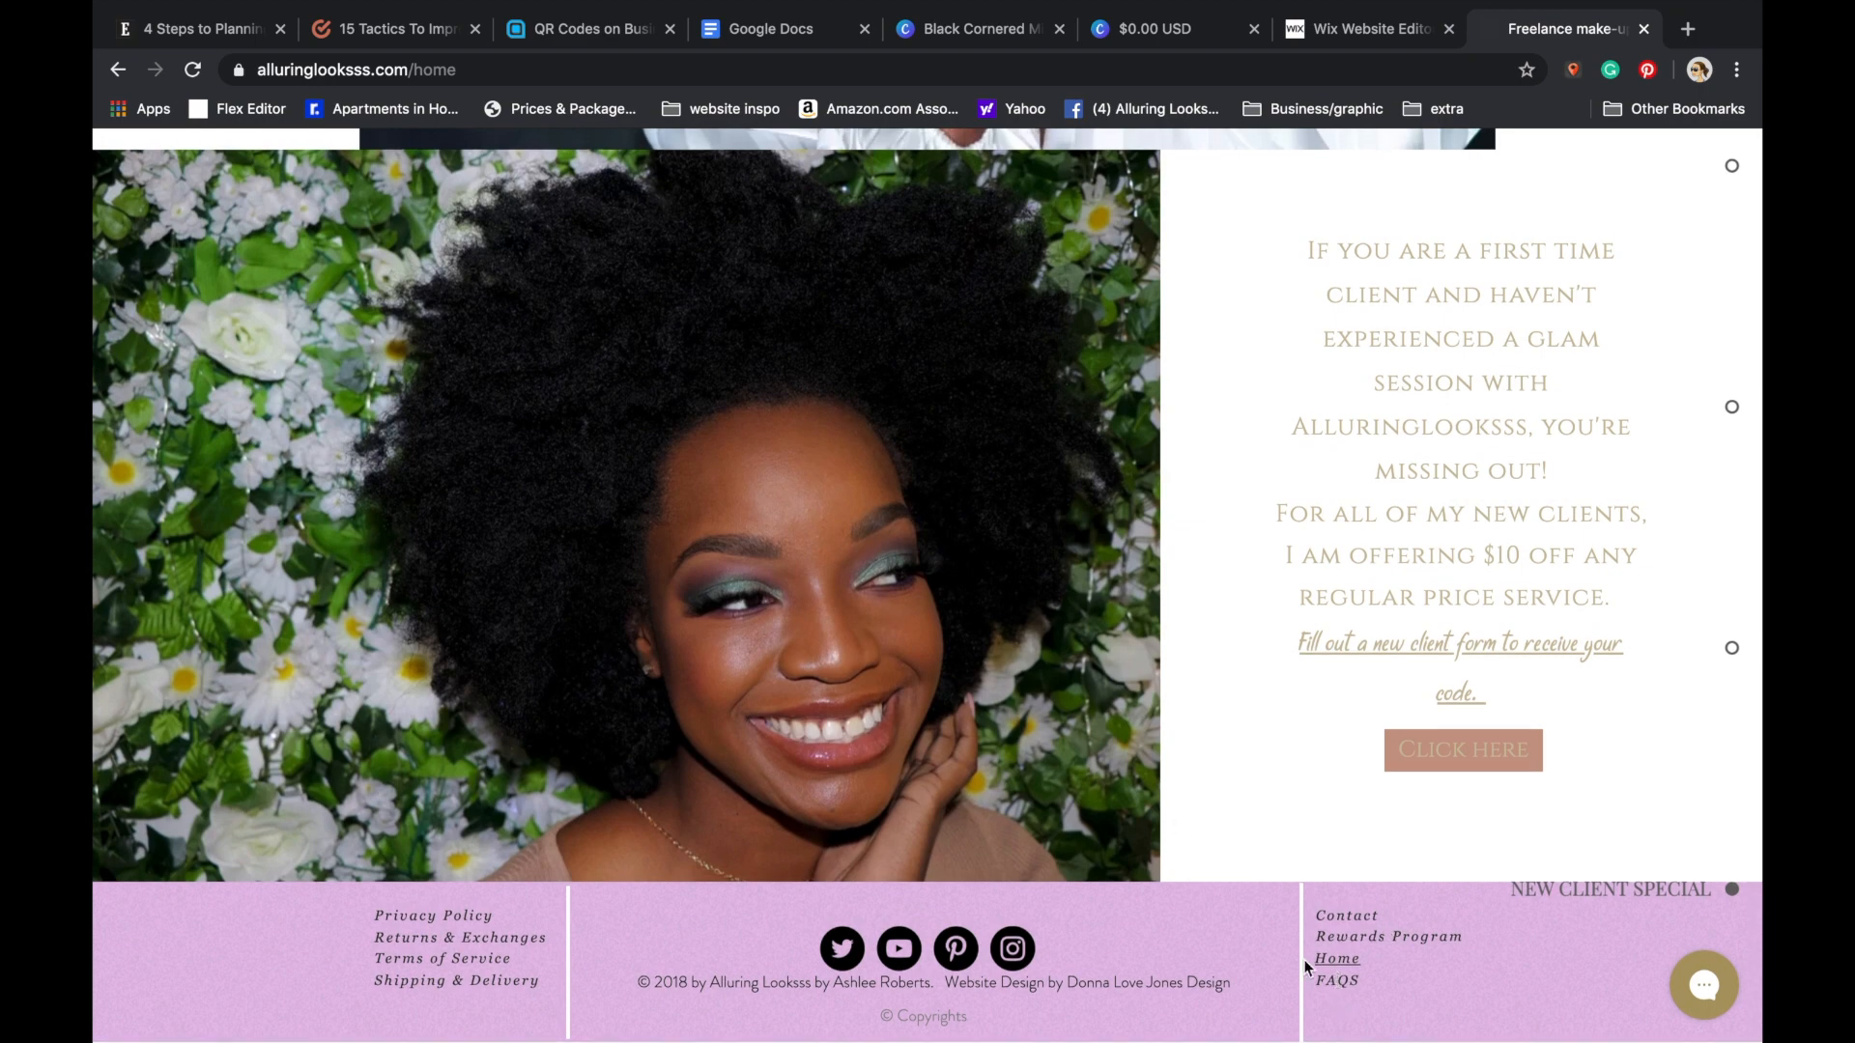
scroll(1251, 897, "up", 10)
- Back in the editor, link the footer's FAQS text to the FAQs page
left_click(1372, 29)
scroll(674, 343, "up", 5)
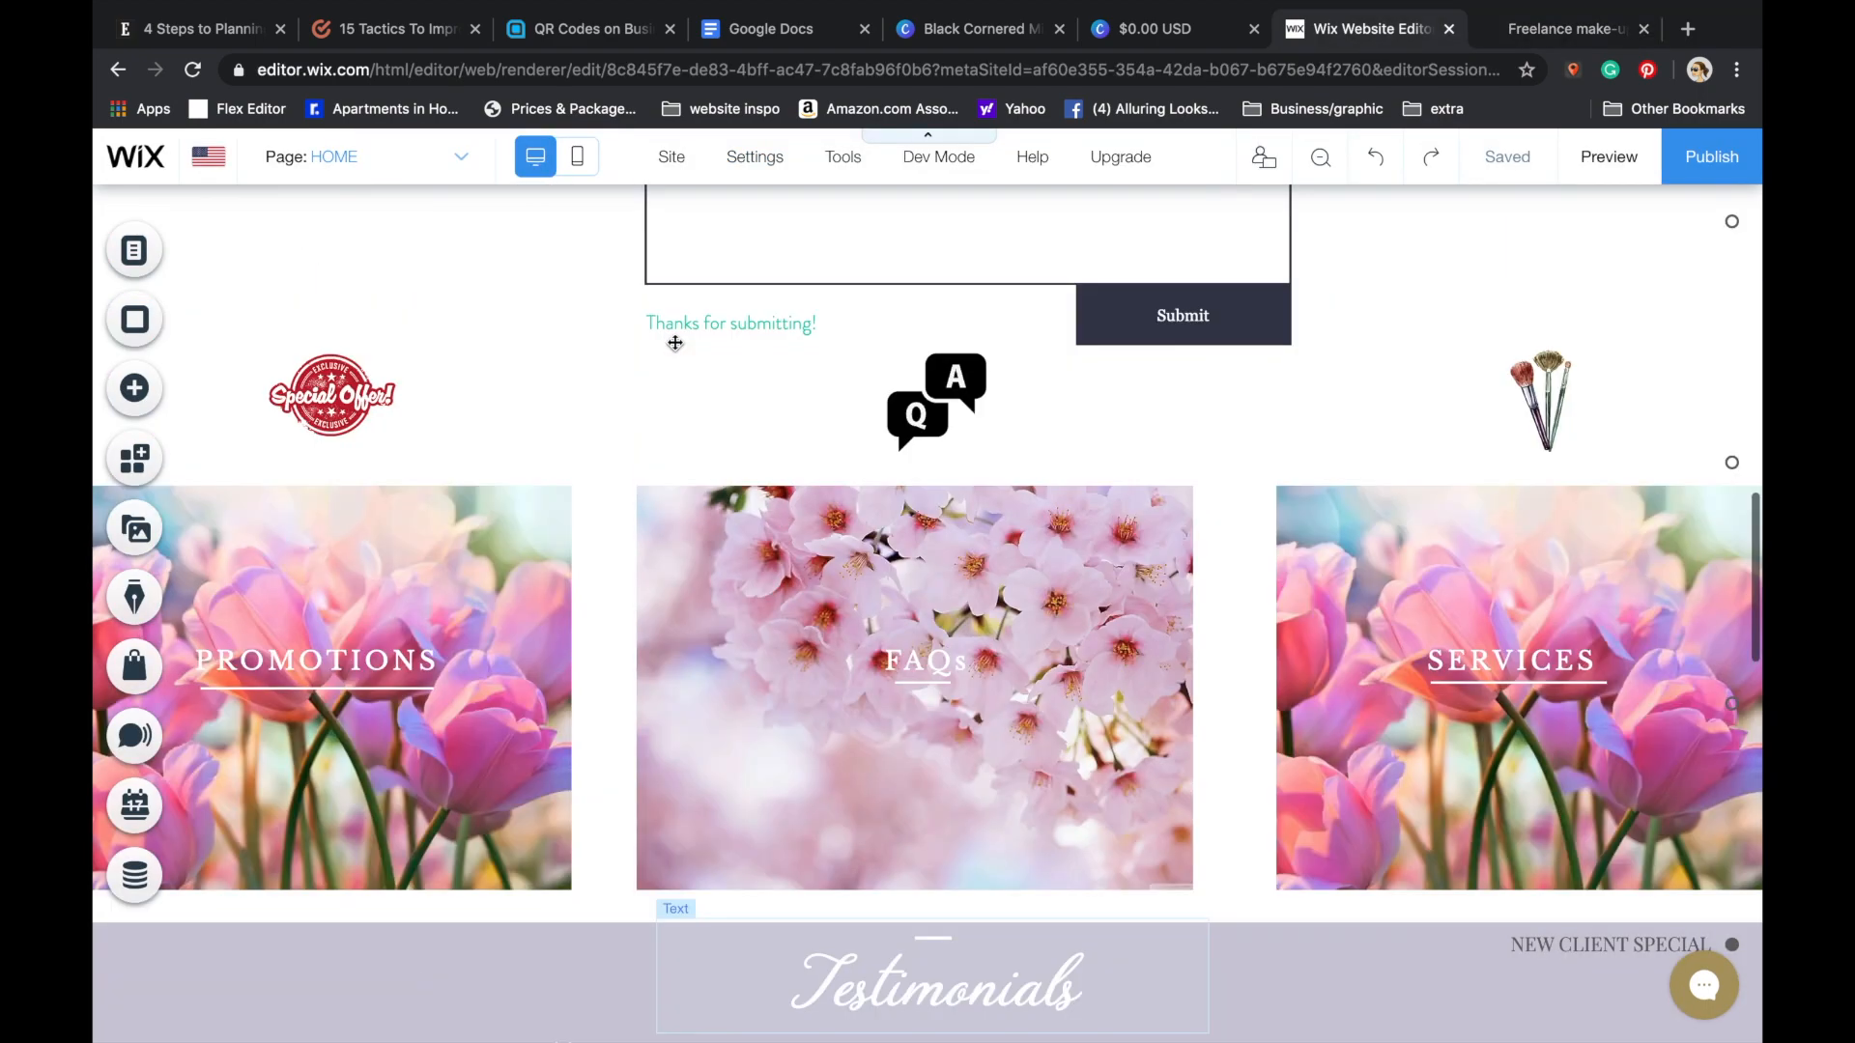
scroll(674, 343, "down", 5)
left_click(1343, 932)
left_click(1360, 883)
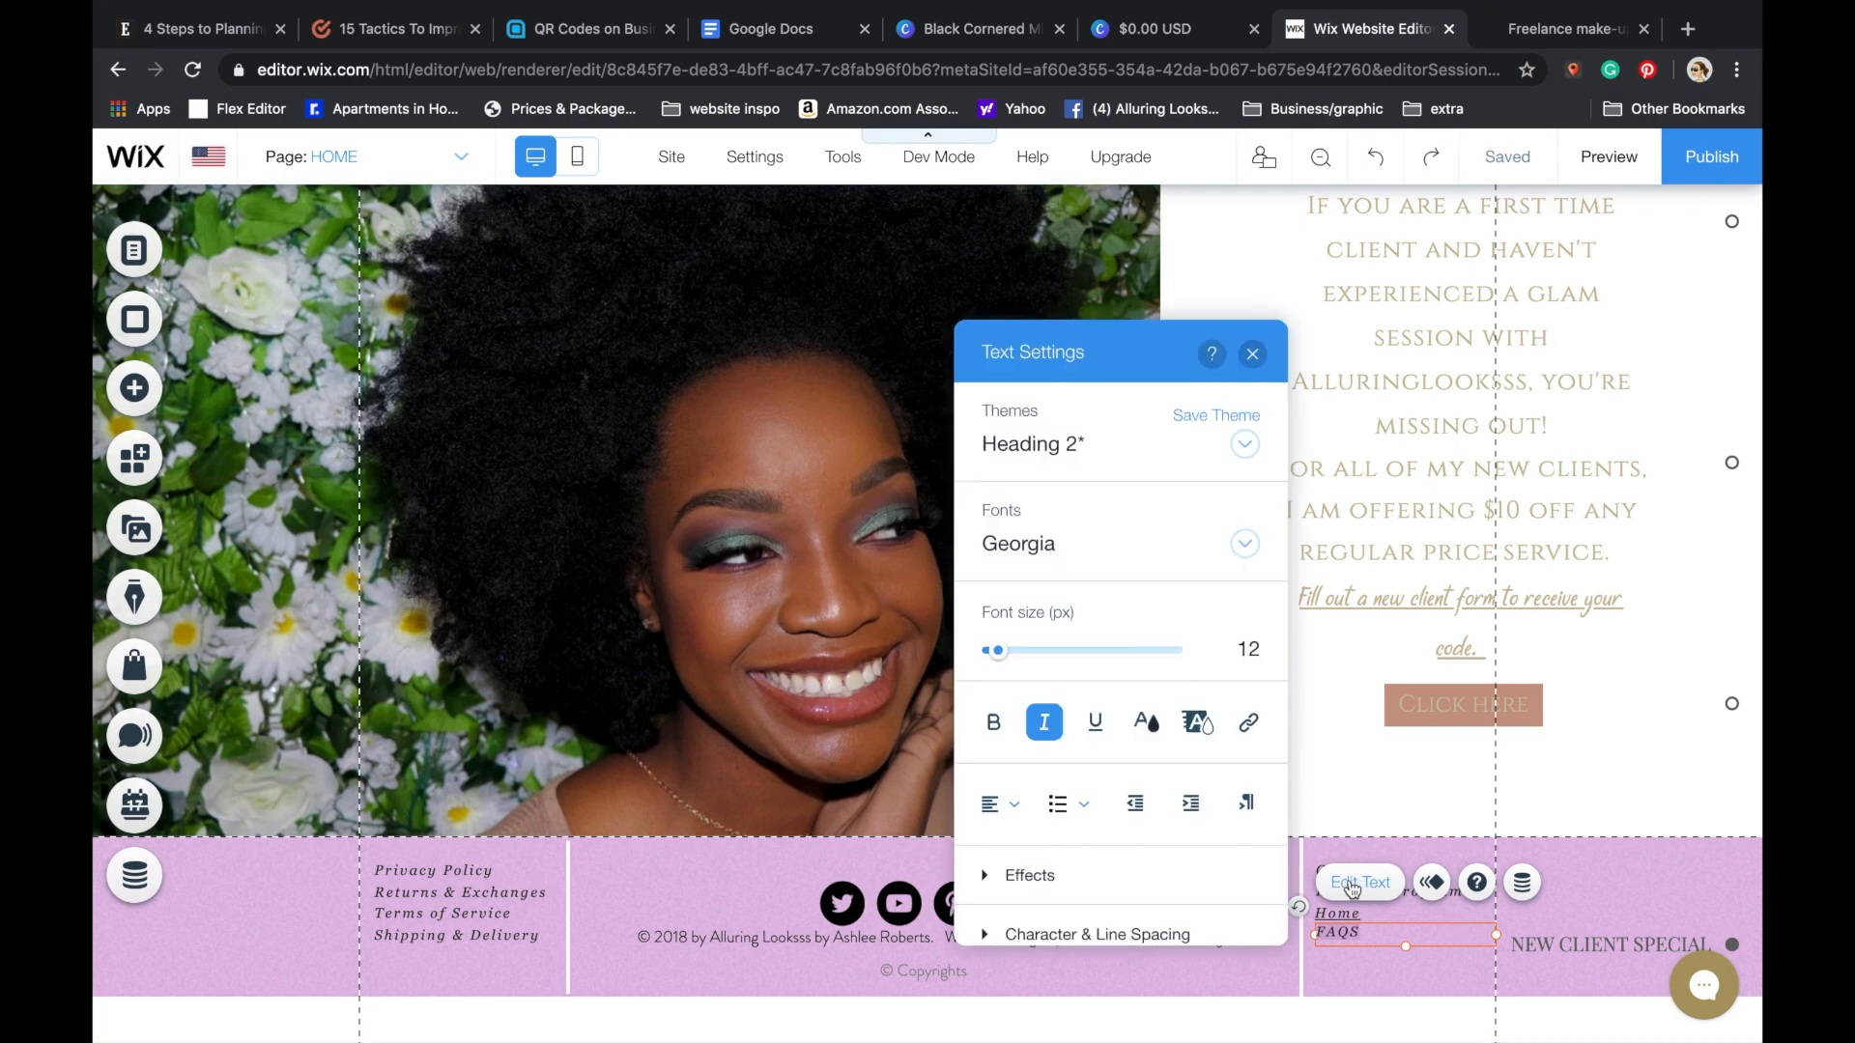
left_click(1249, 722)
left_click(933, 439)
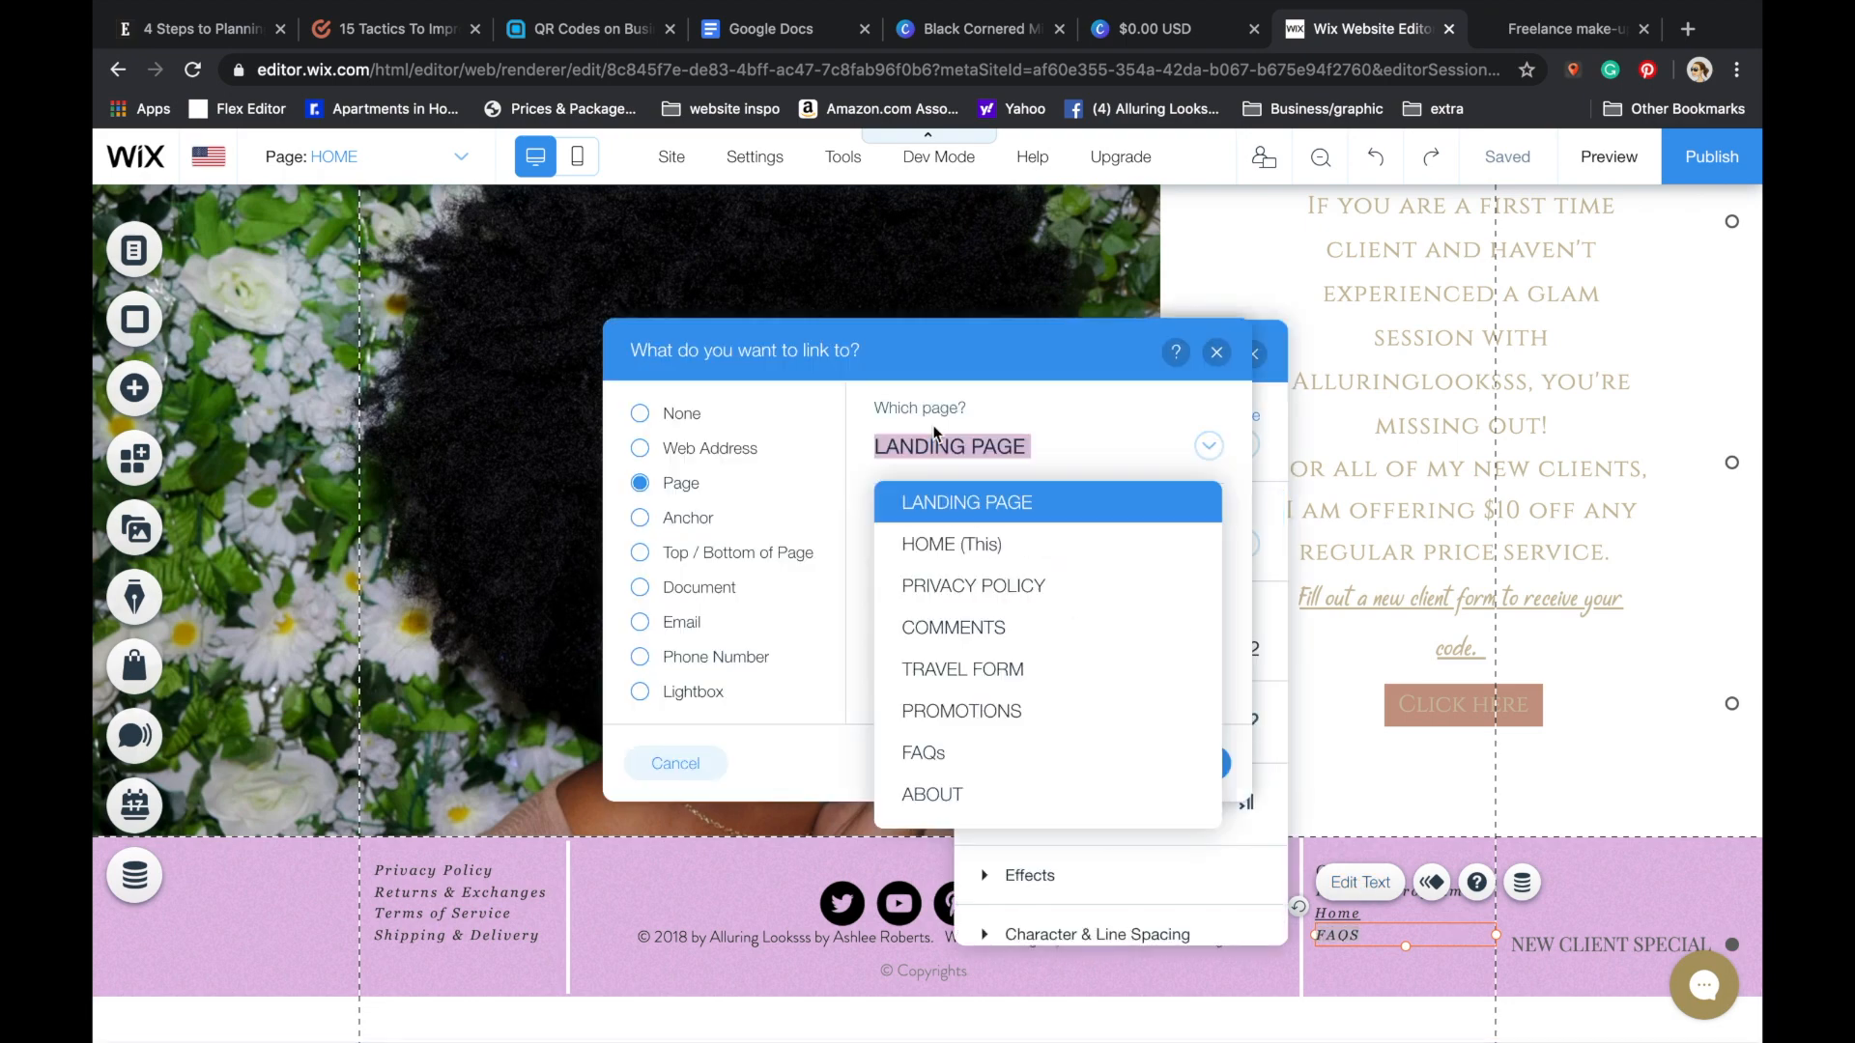
left_click(1006, 756)
left_click(1199, 762)
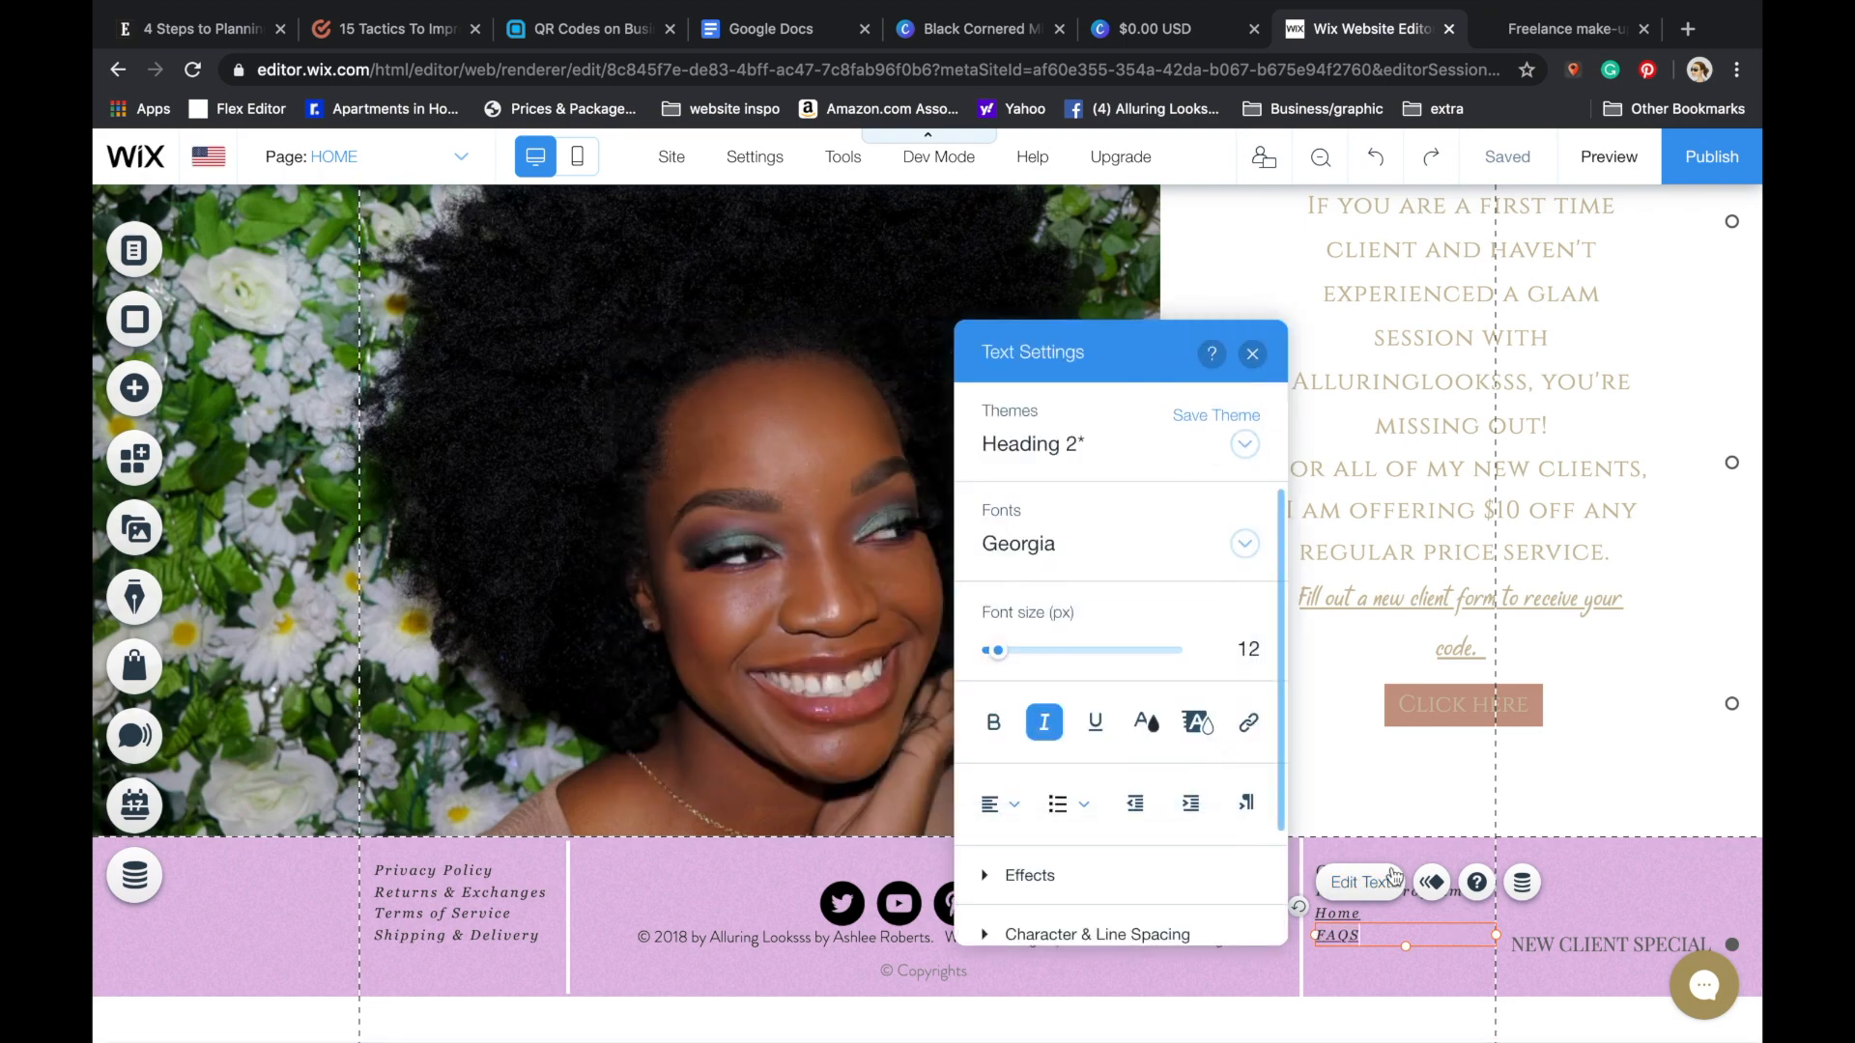
left_click(1254, 353)
- Link the footer's Promotions text to the PROMOTIONS page and close Text Settings
left_click(1379, 895)
left_click(1358, 841)
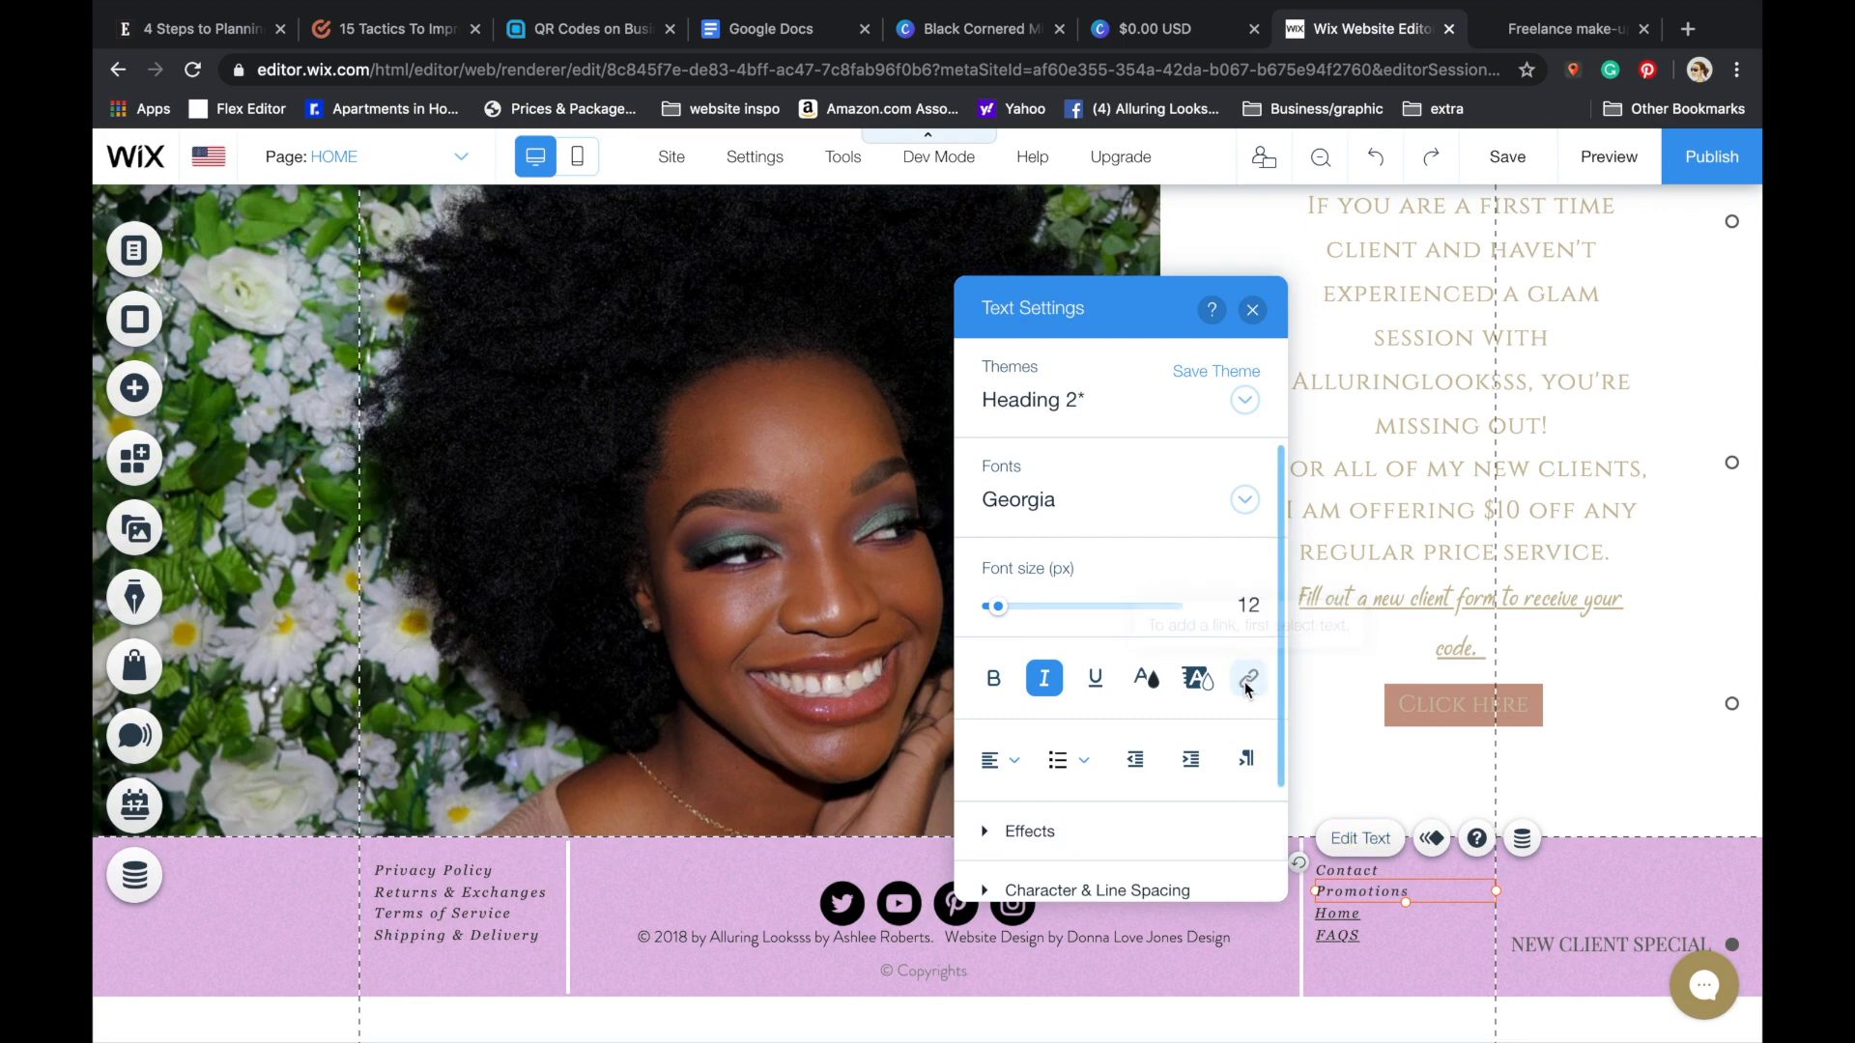
left_click(1396, 889)
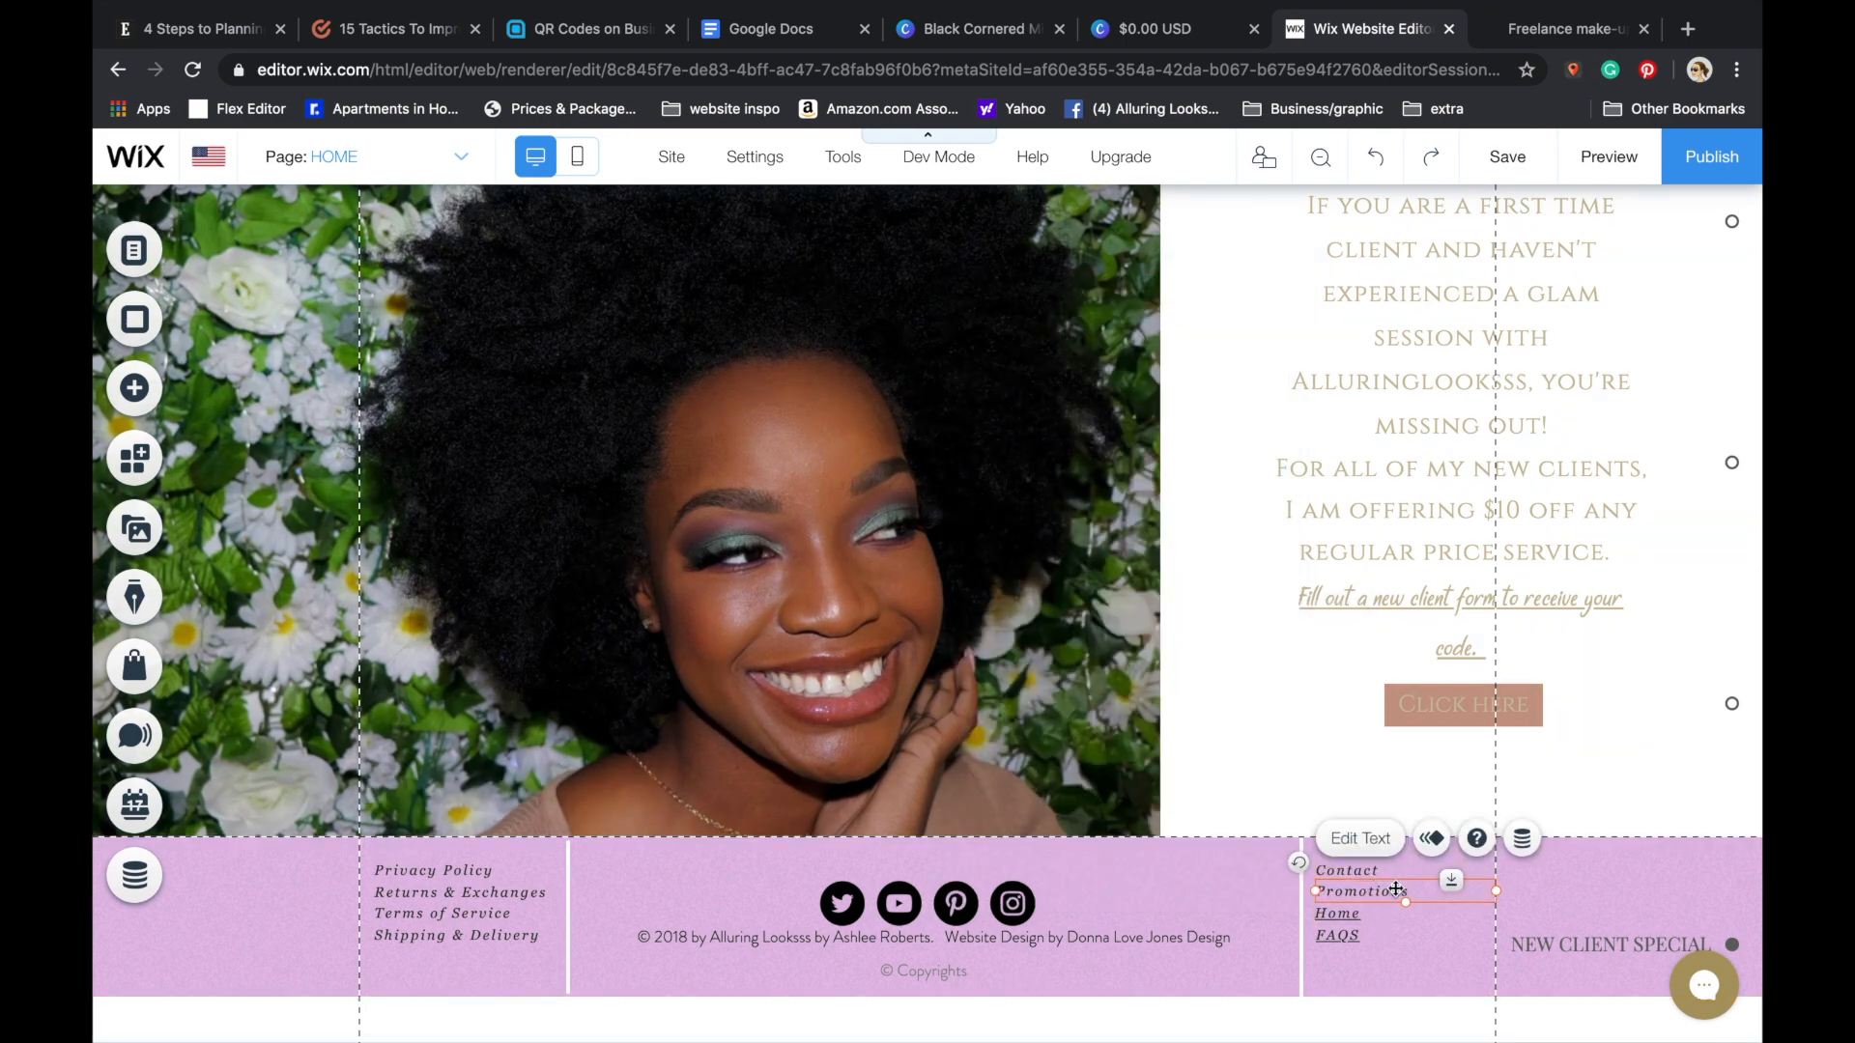
double_click(1396, 889)
left_click(1254, 683)
left_click(1029, 445)
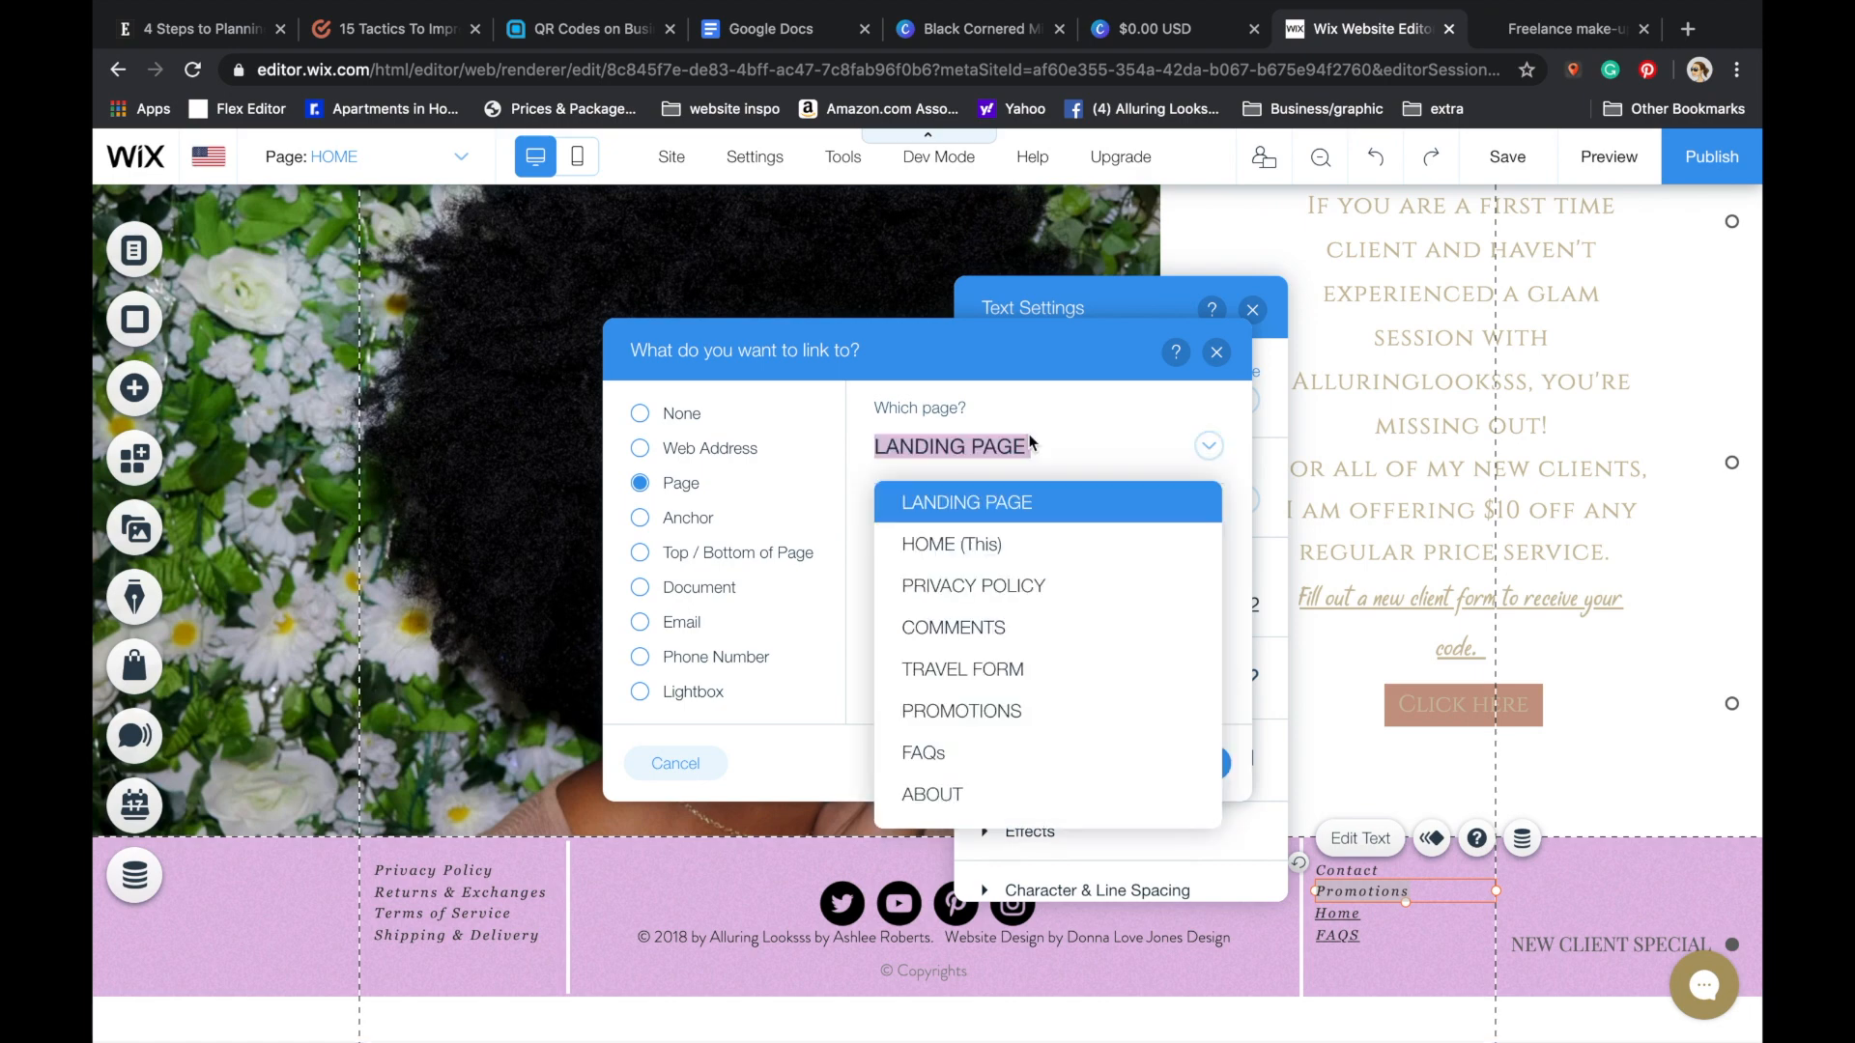
left_click(1044, 703)
left_click(1185, 763)
left_click(1252, 310)
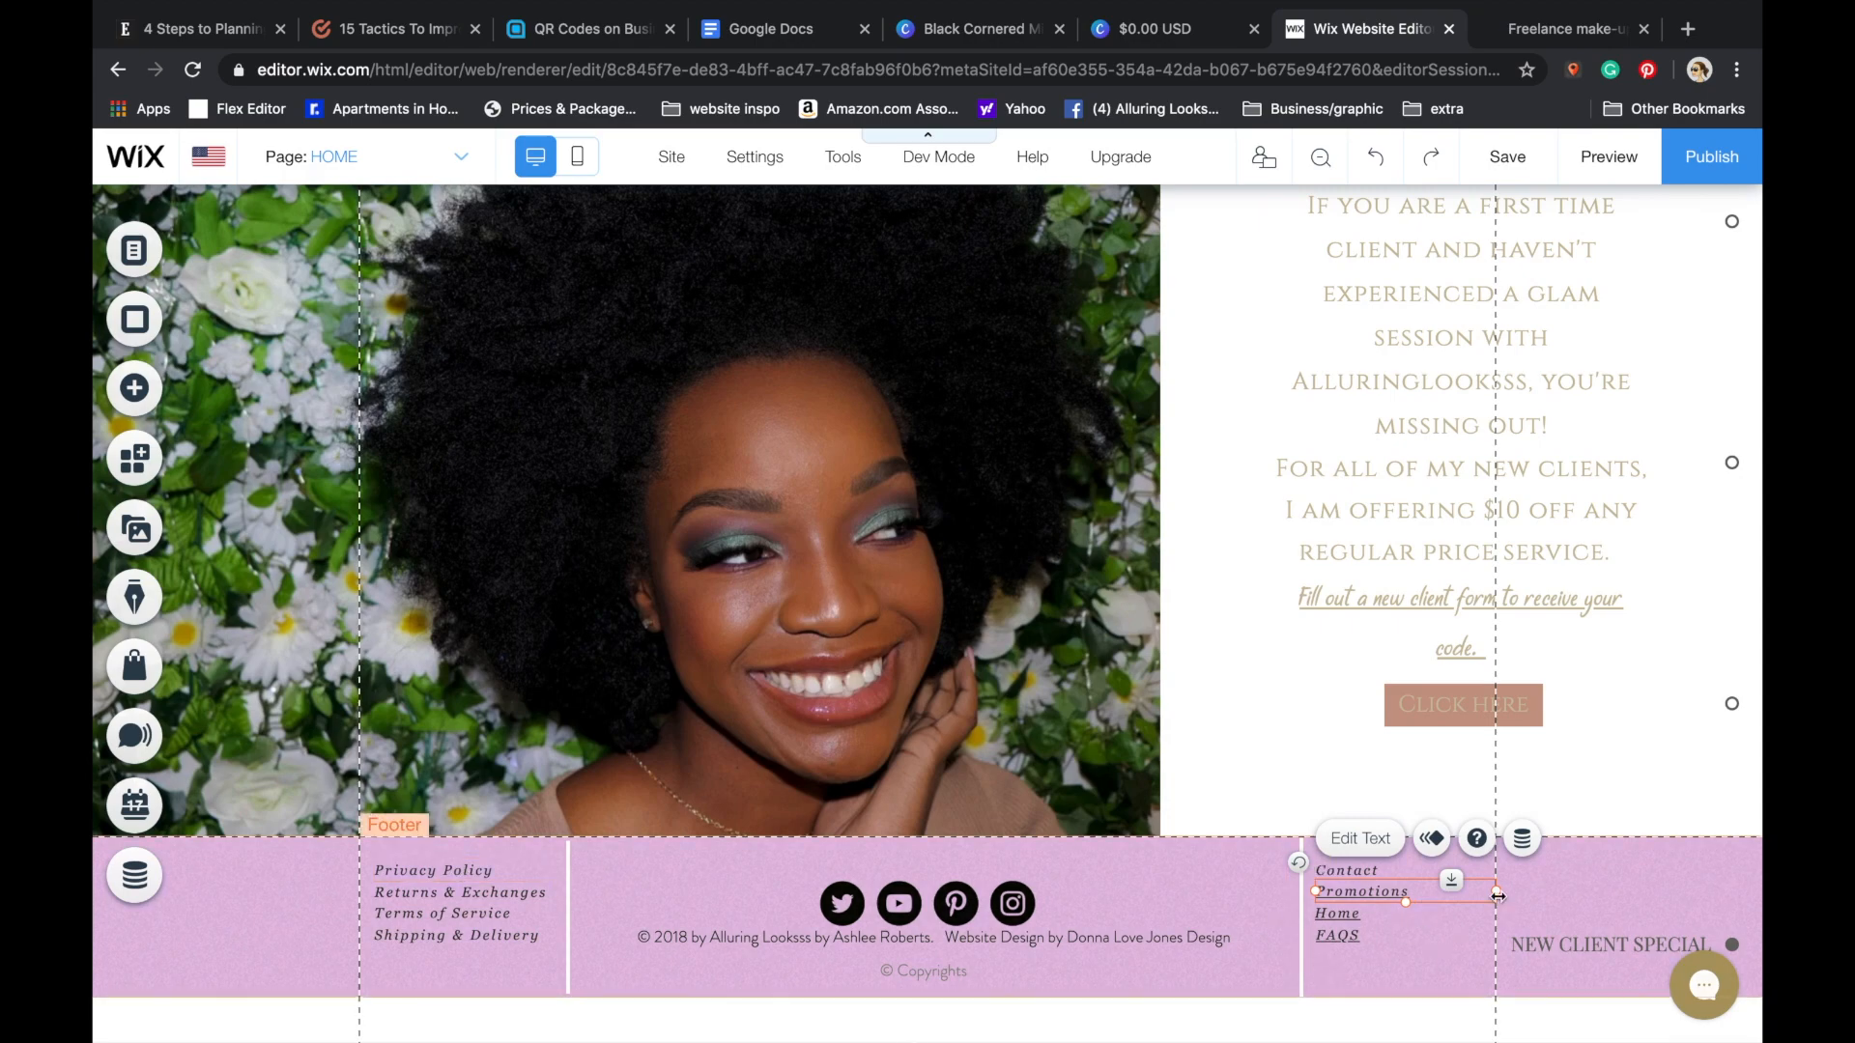
- Browse the Media, App Market, Add and Email sidebar panels, keeping edits and dismissing the saved message
scroll(1172, 848, "up", 20)
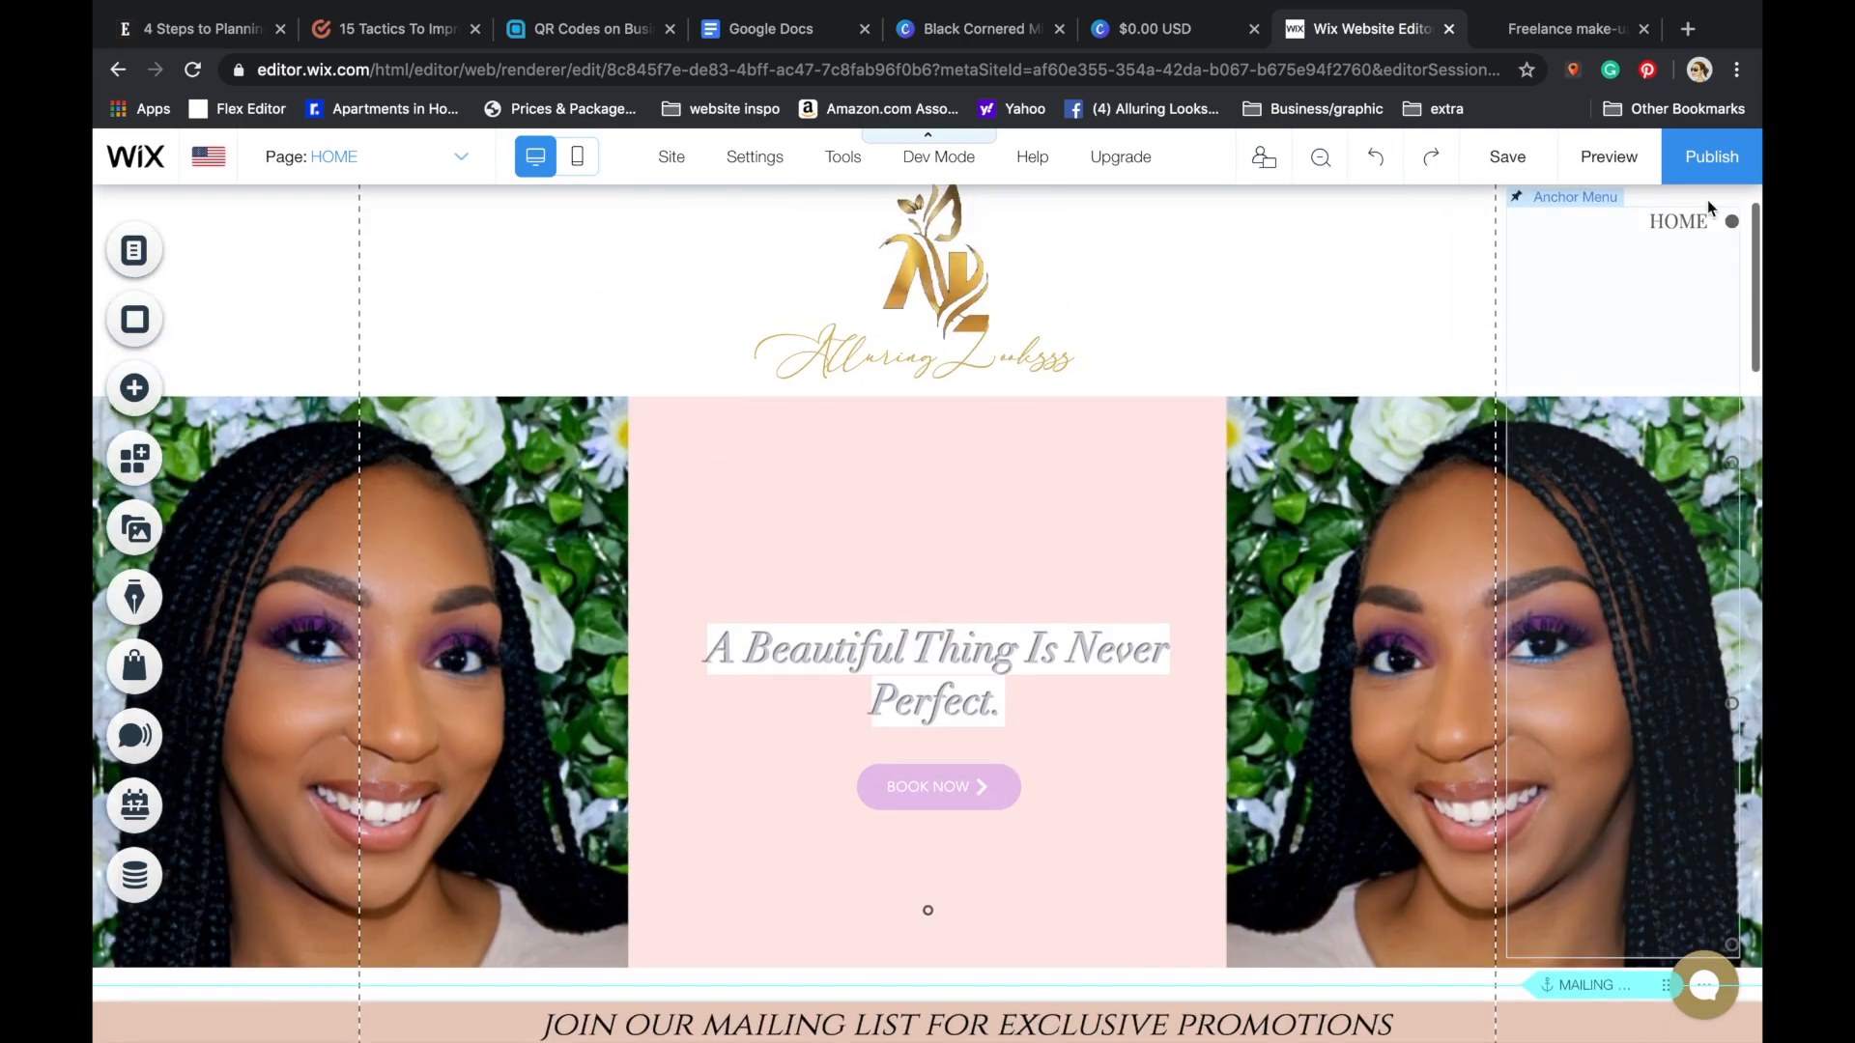
scroll(770, 265, "down", 3)
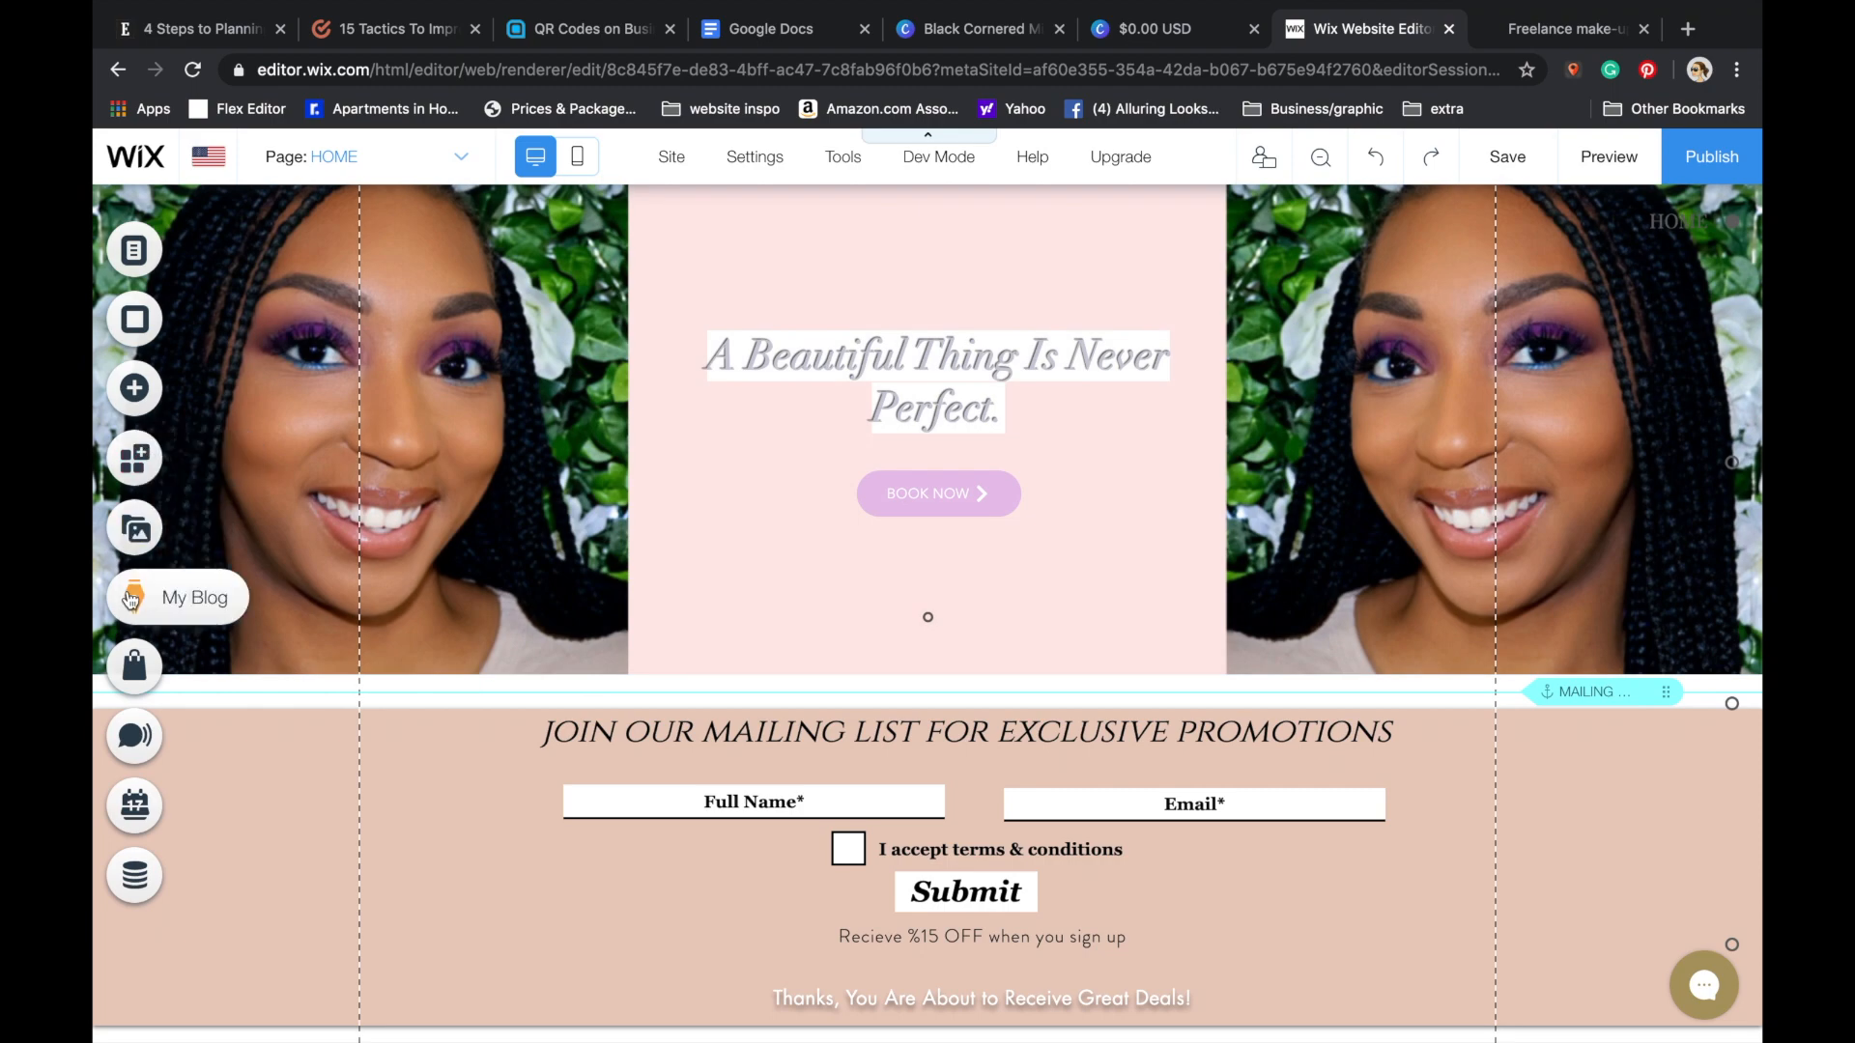
left_click(135, 529)
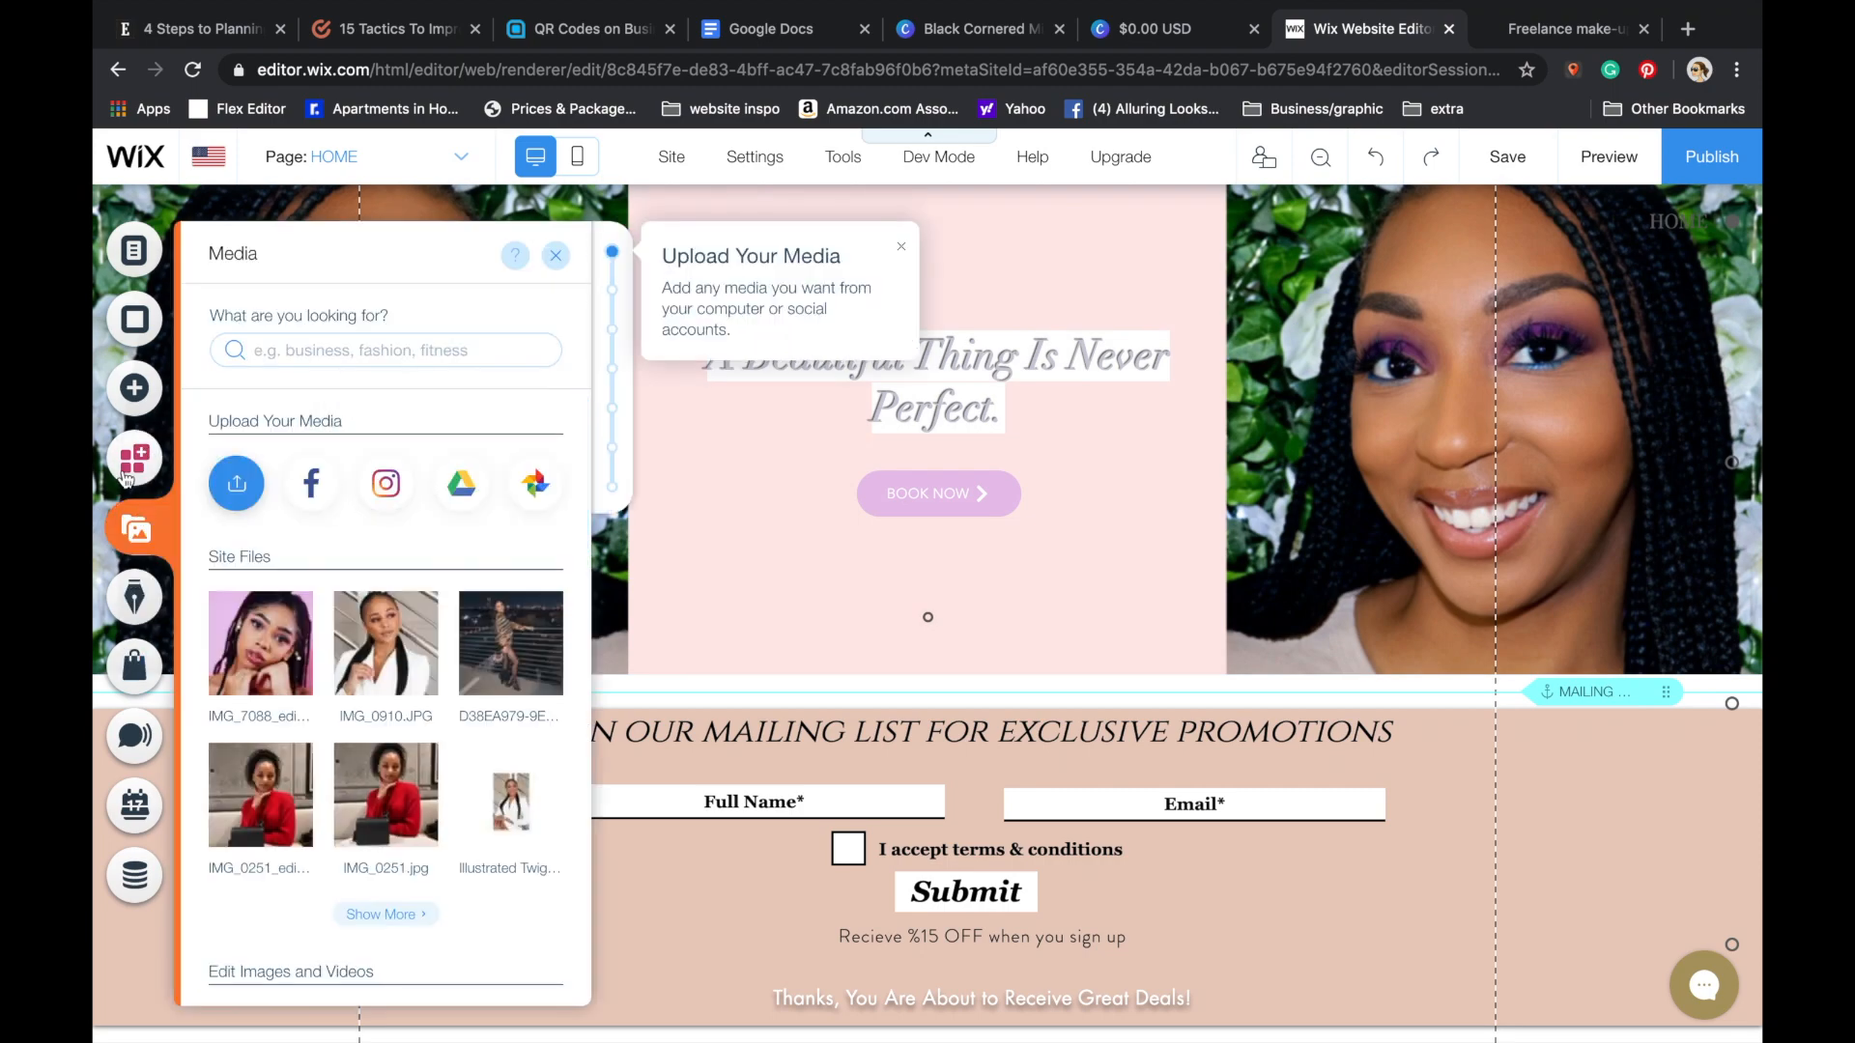
left_click(128, 477)
left_click(141, 397)
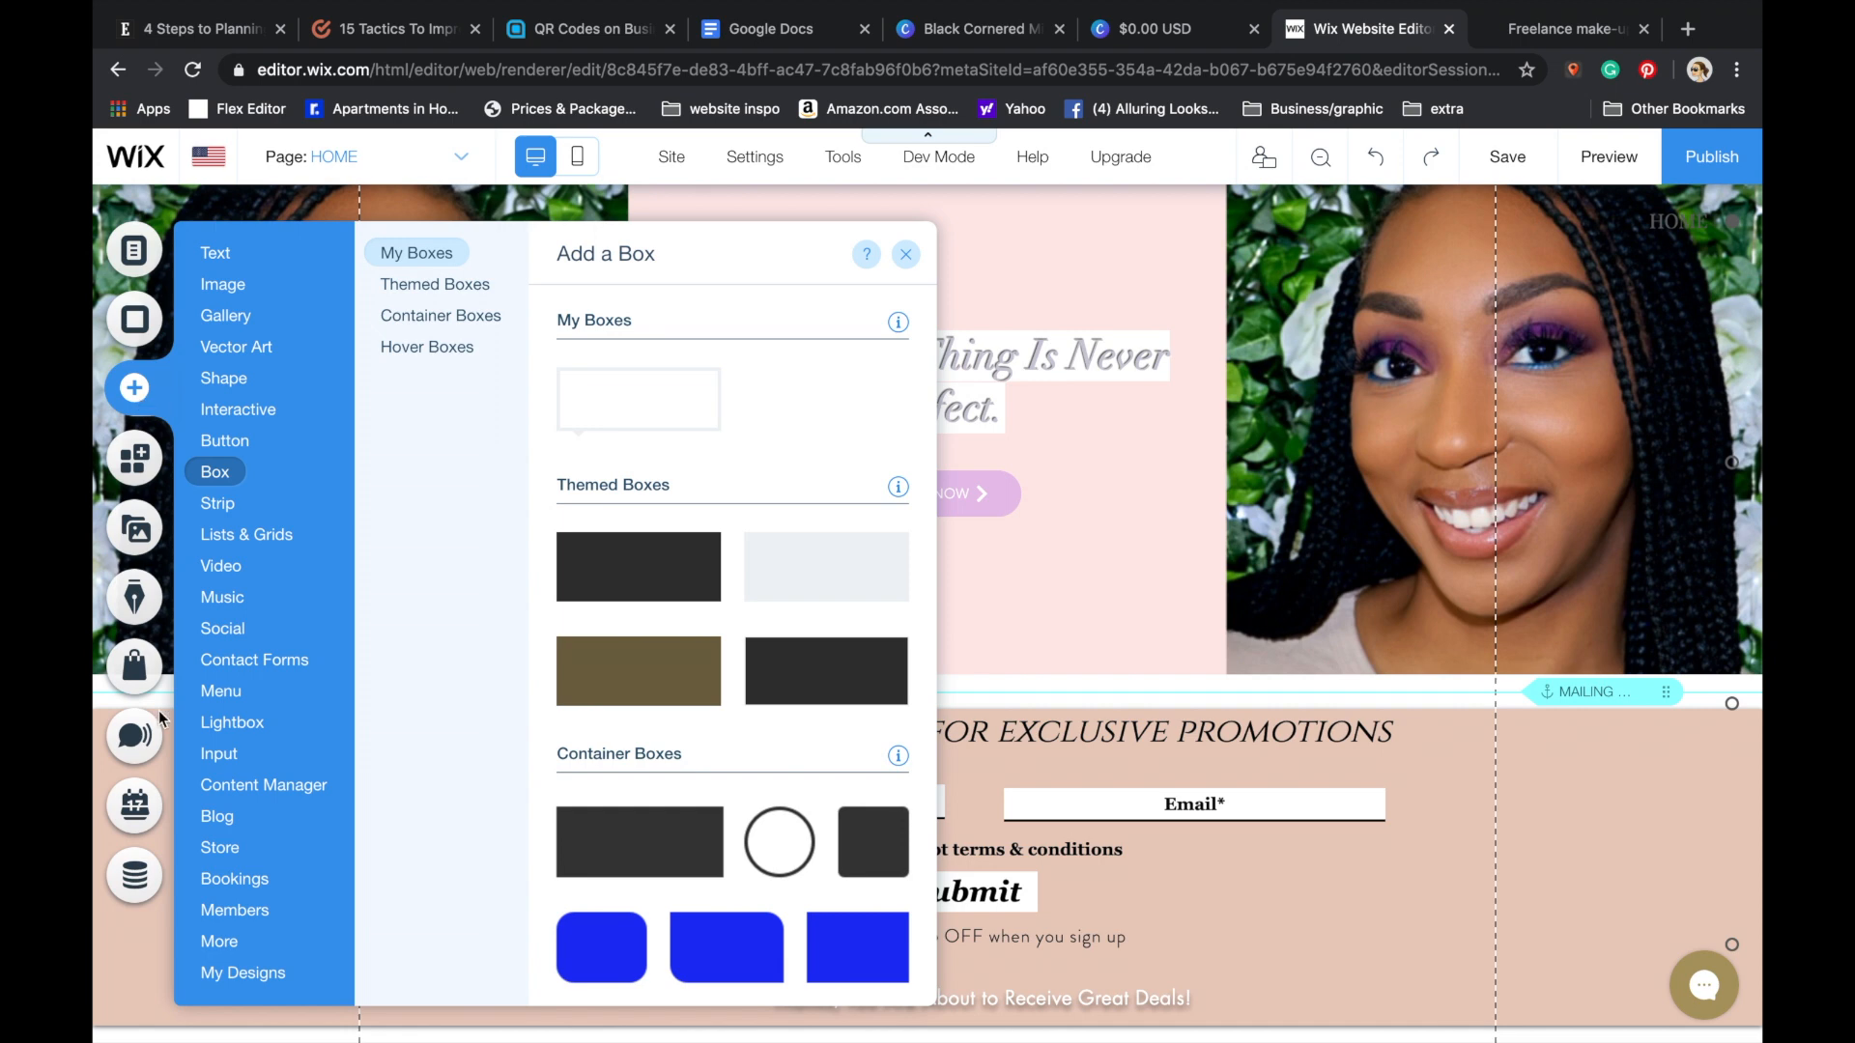
left_click(135, 735)
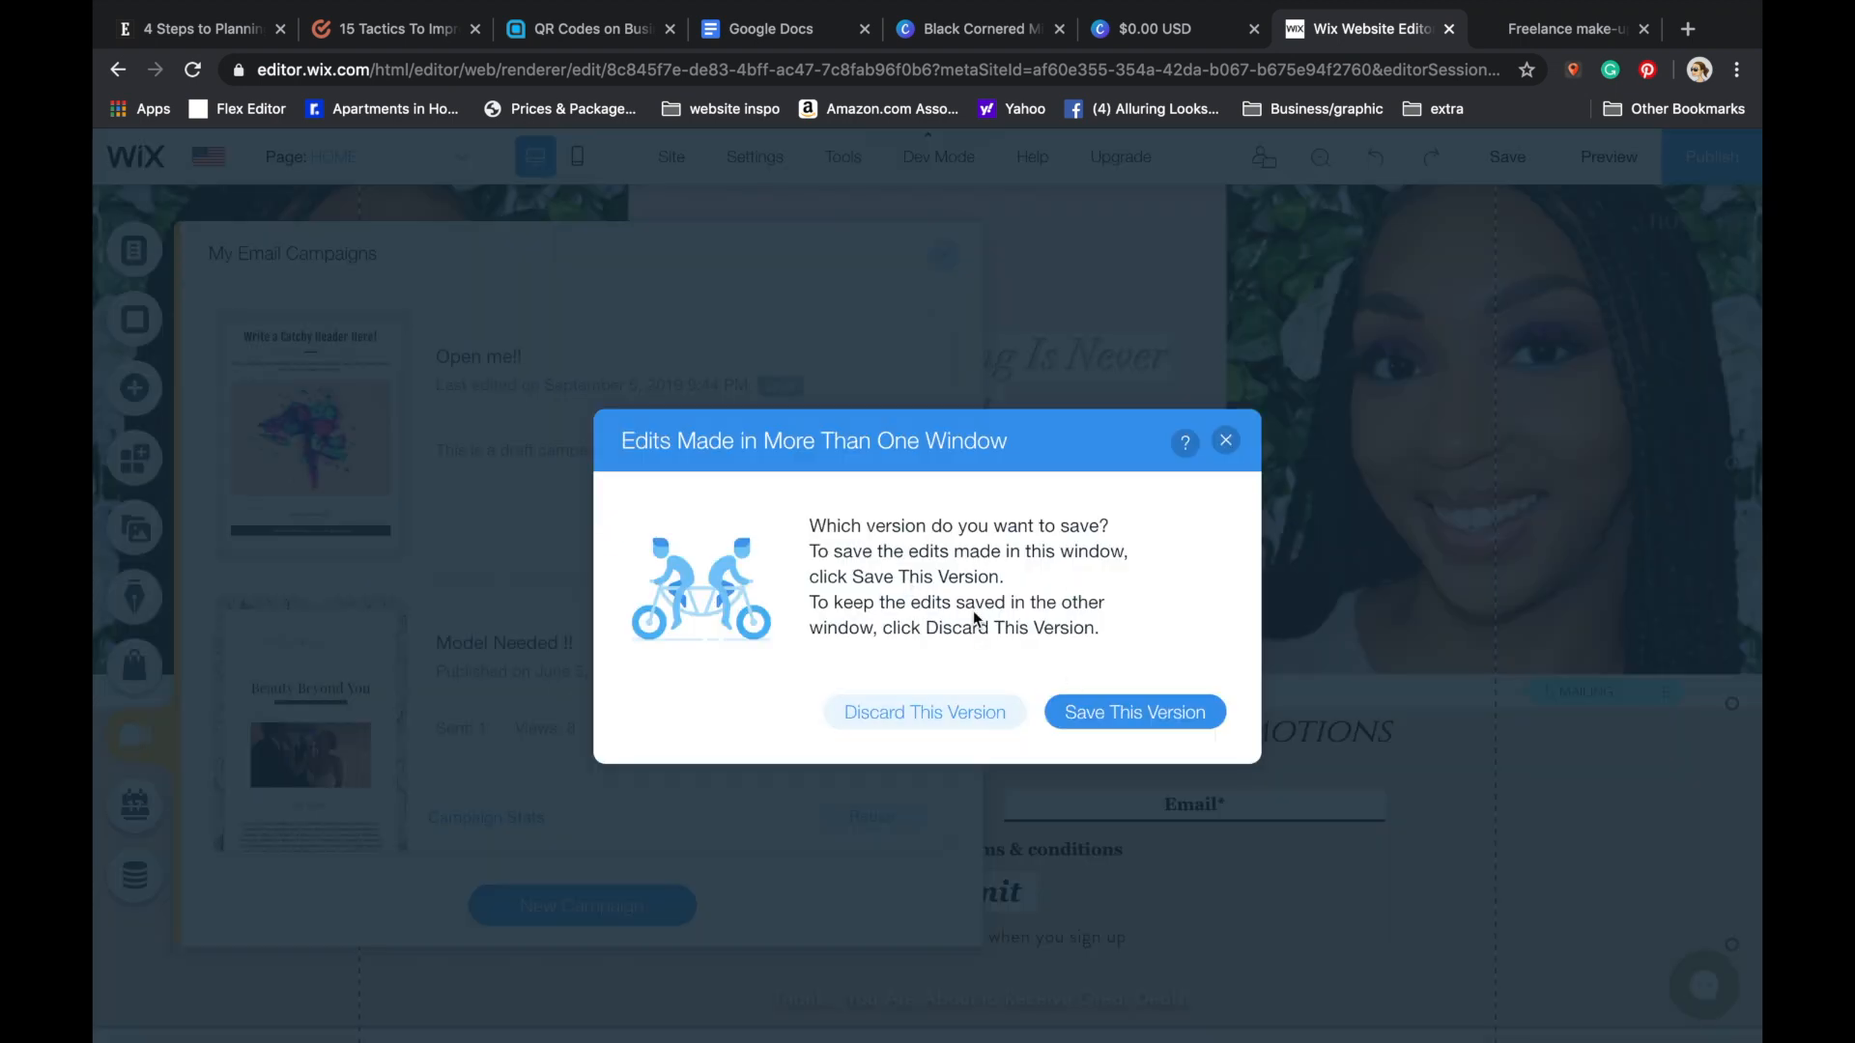
left_click(1114, 711)
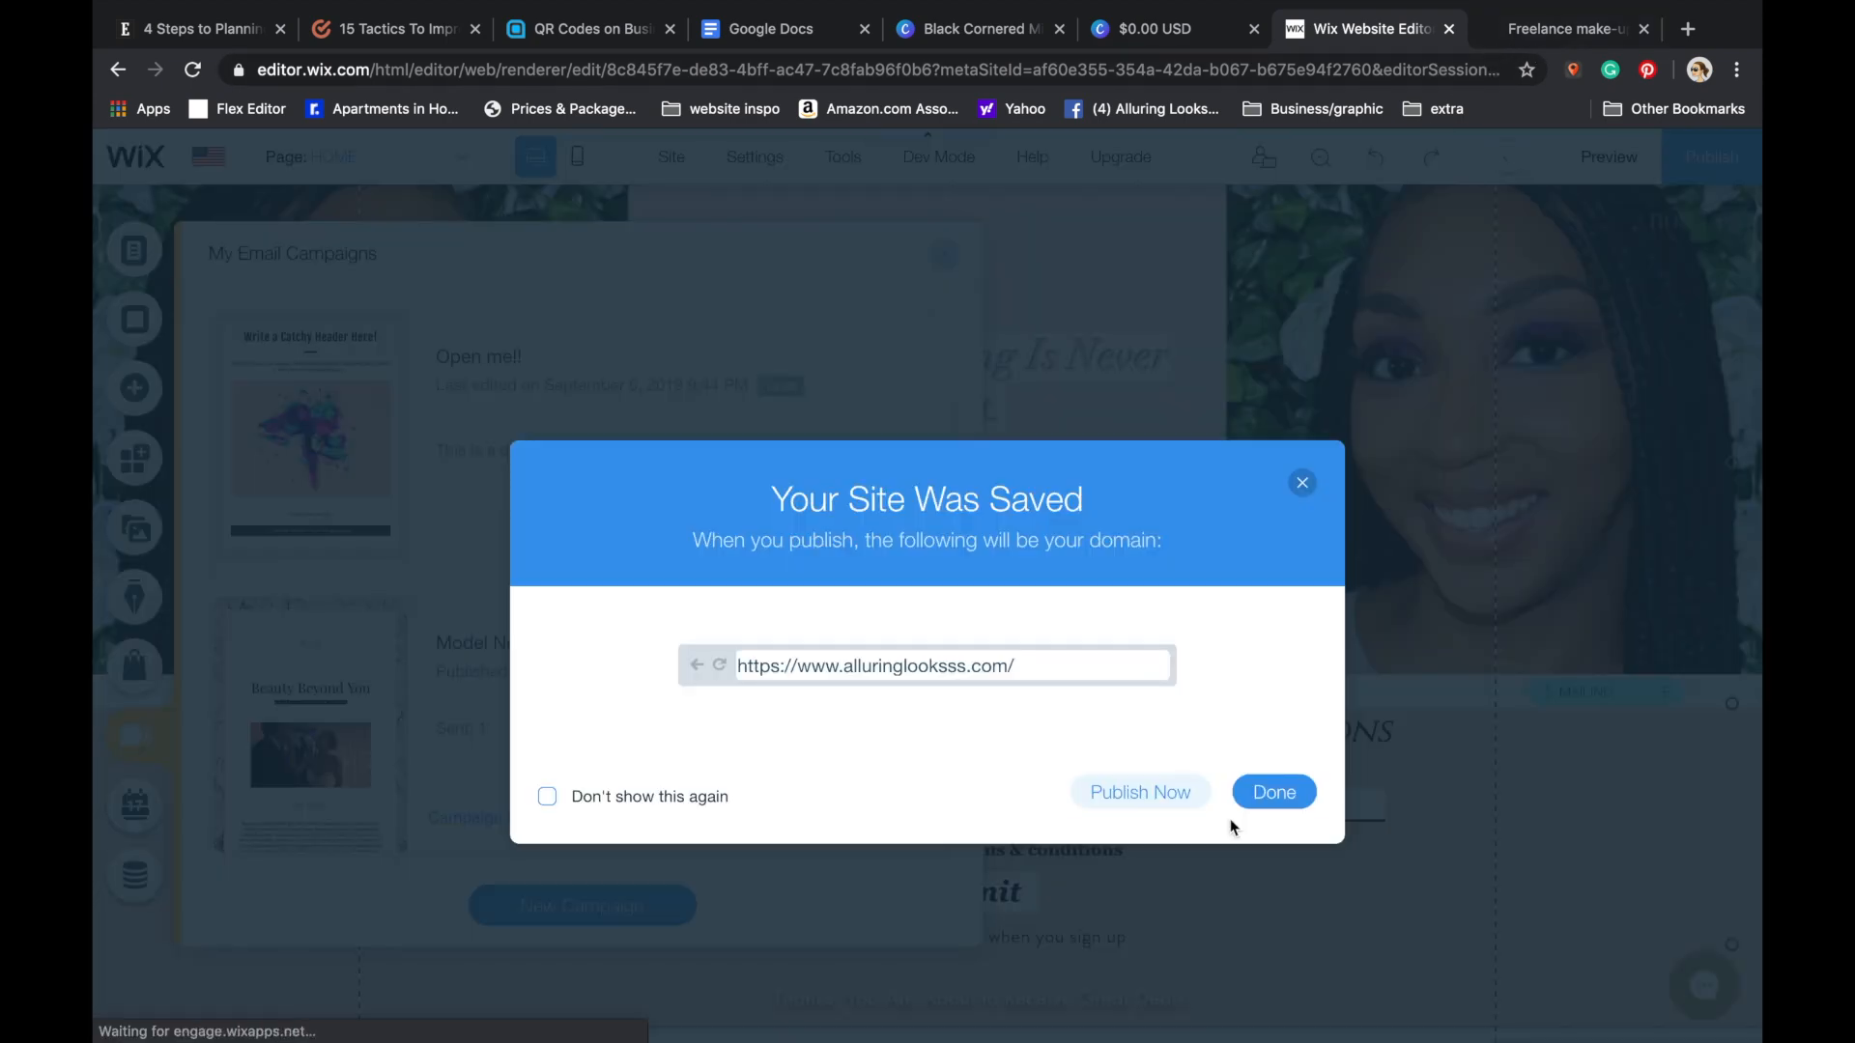
left_click(1256, 796)
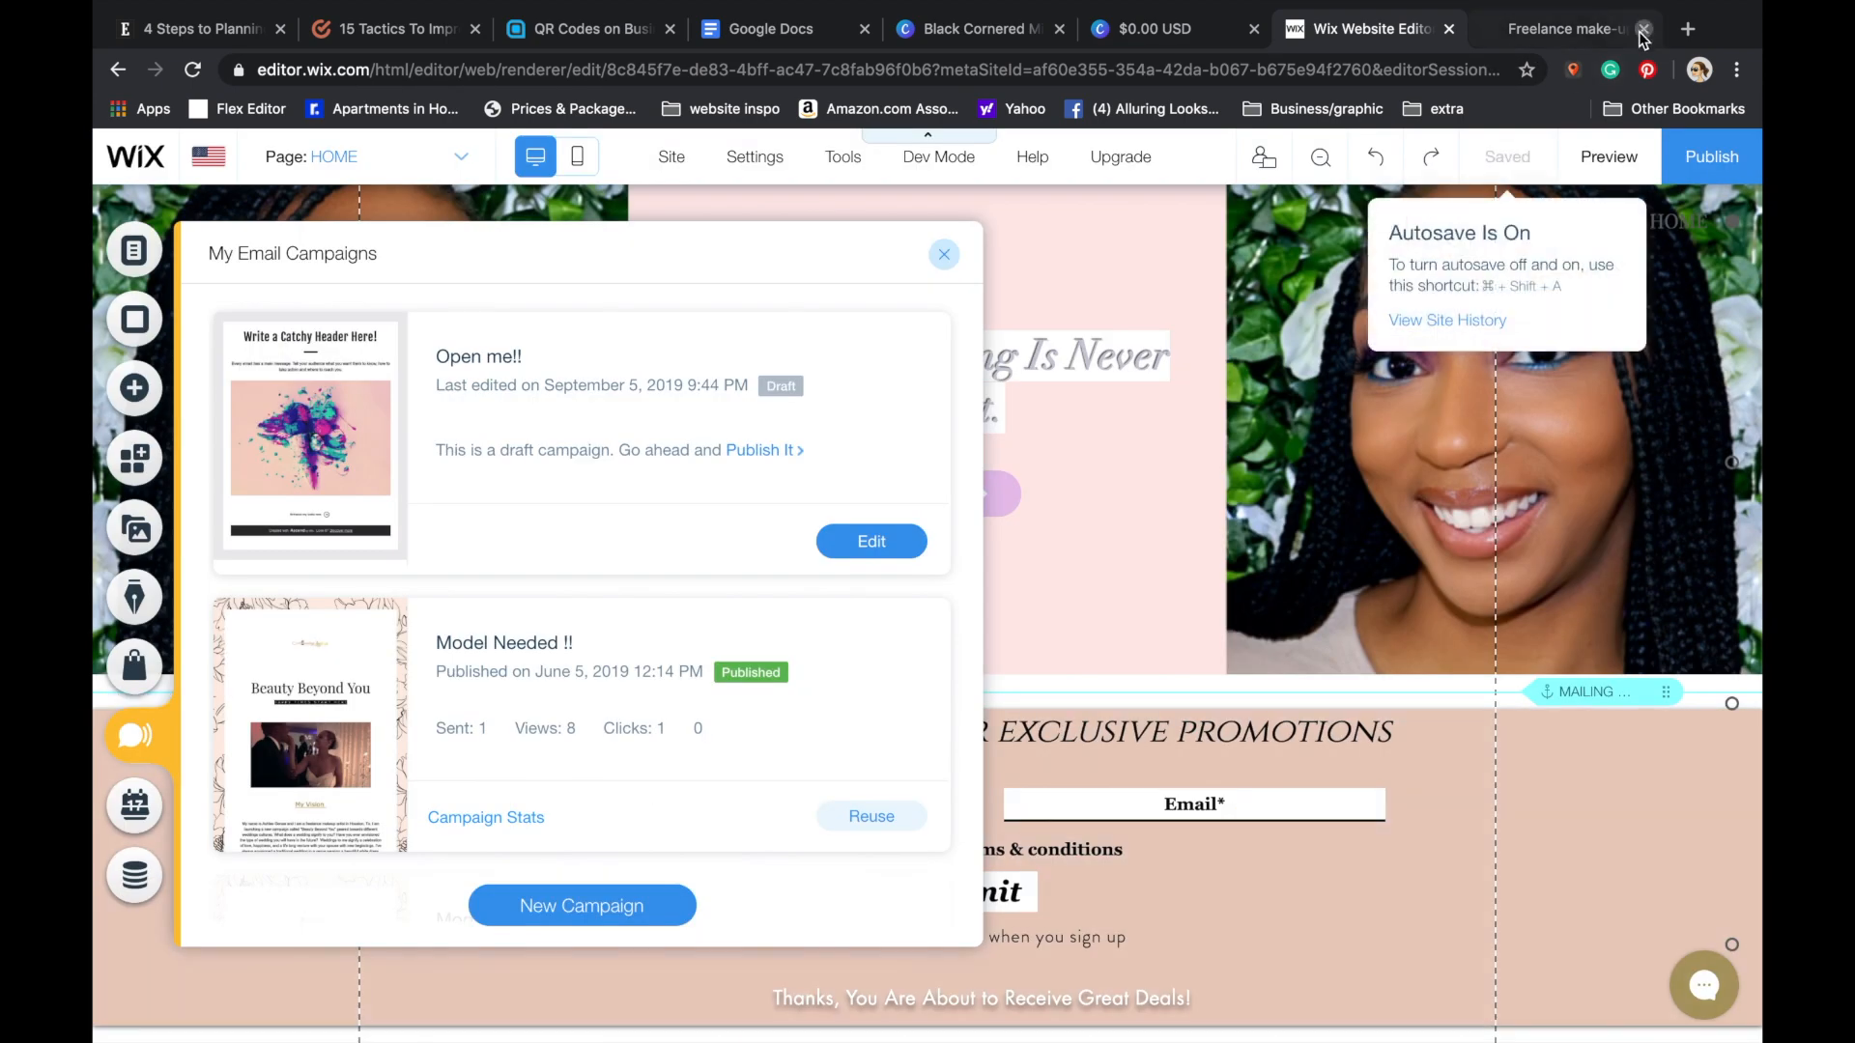
- Cycle through the Bookings, Add, Background, Pages, Blog, Store and Email panels, ending on Media
left_click(133, 816)
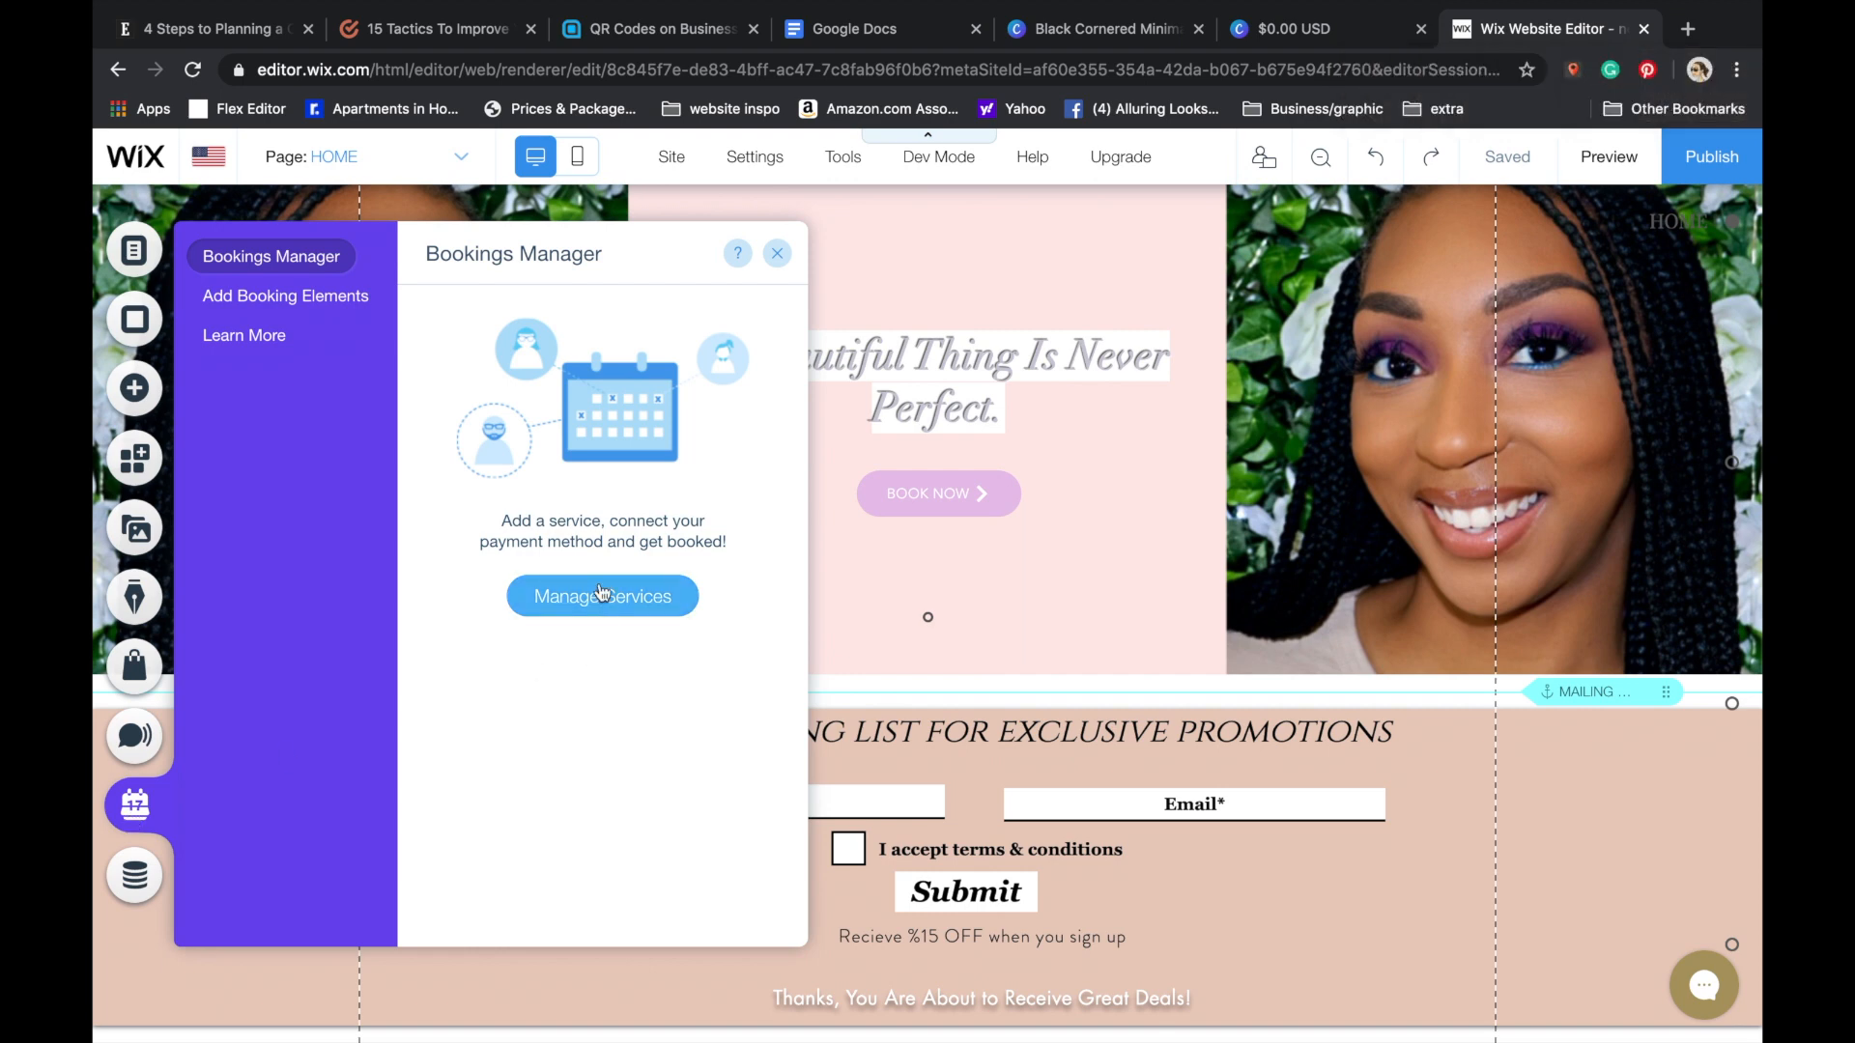
left_click(153, 544)
scroll(384, 690, "down", 5)
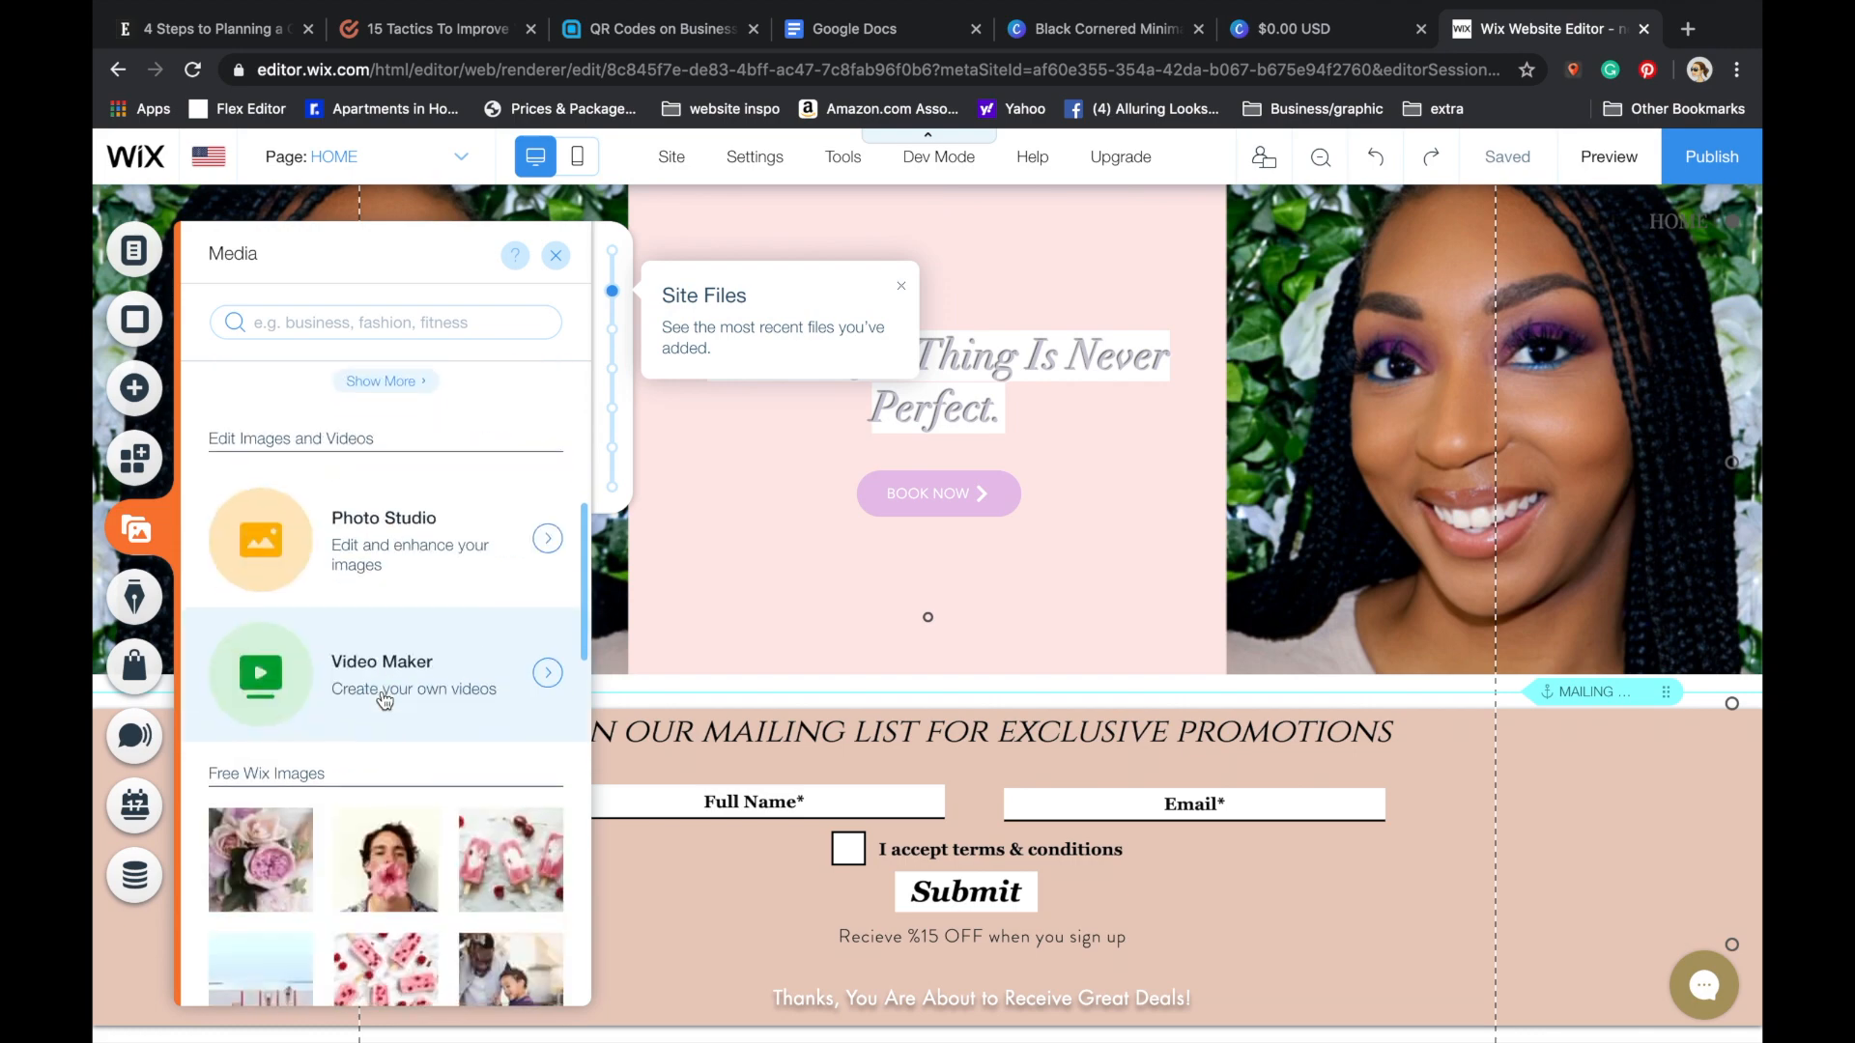
scroll(384, 697, "down", 10)
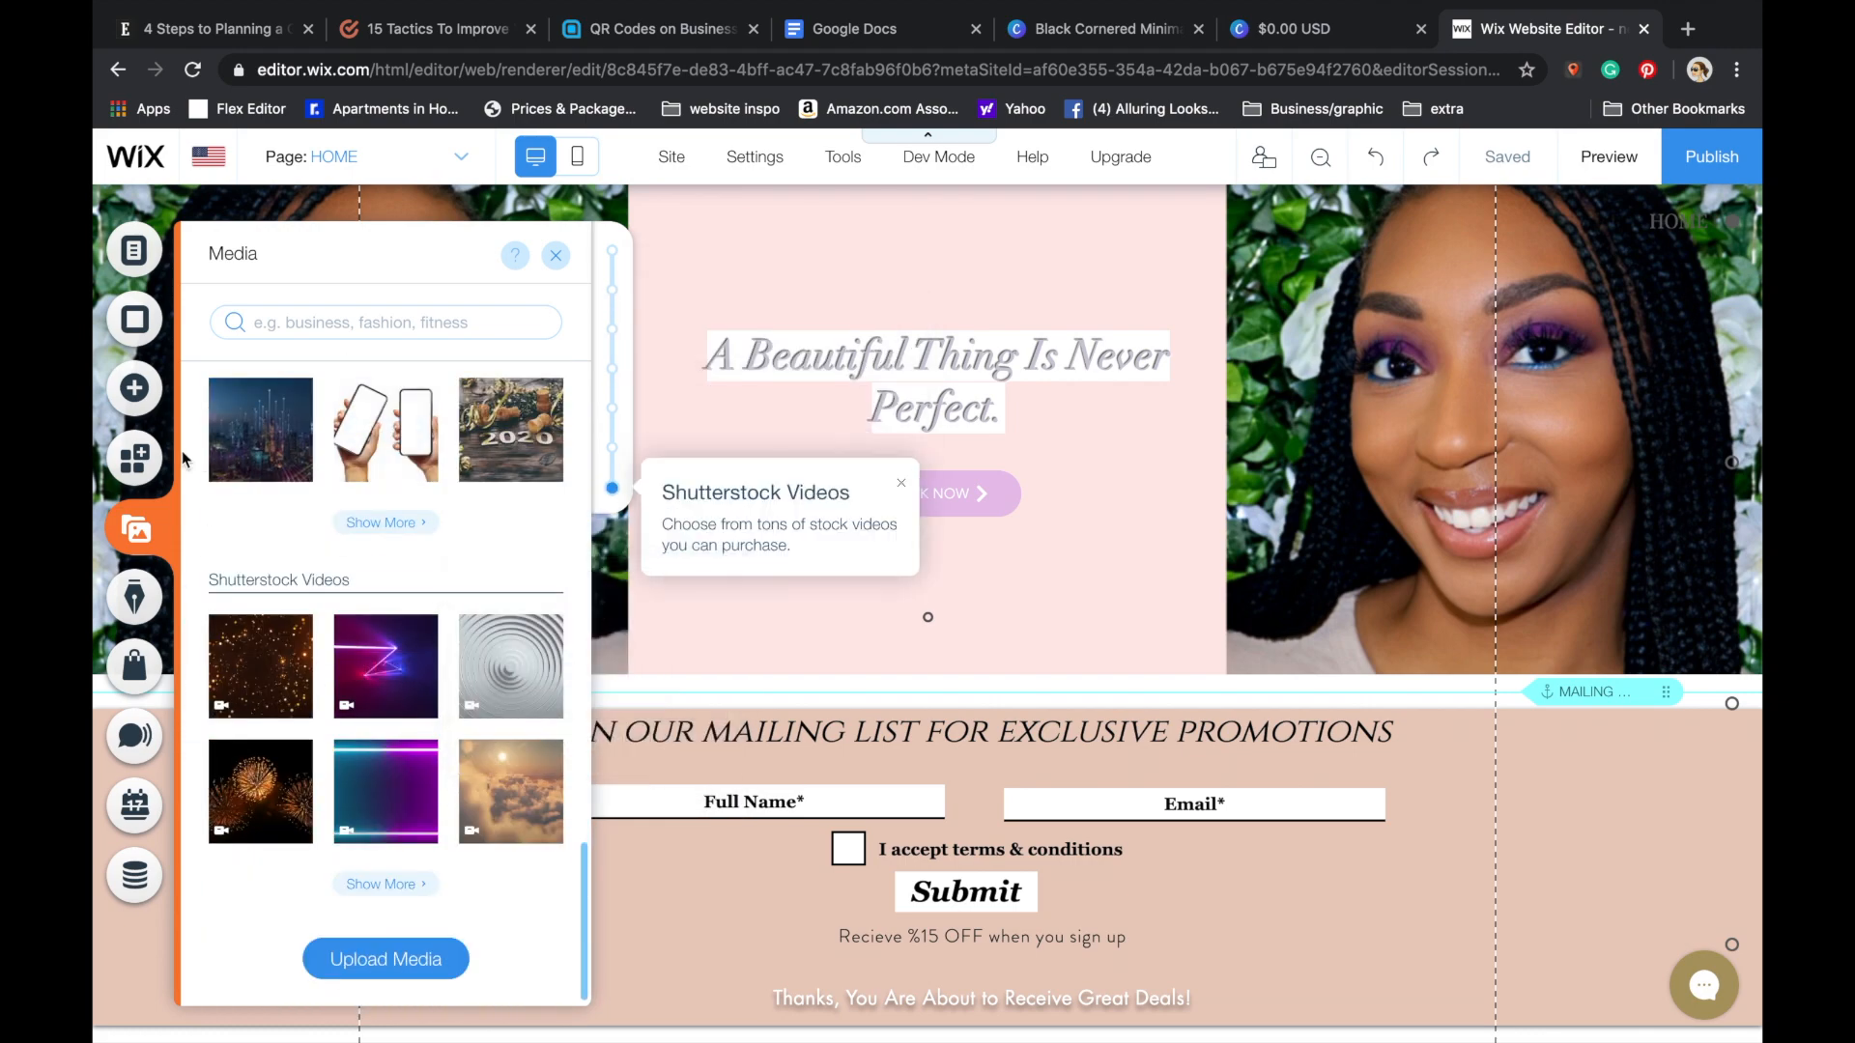
left_click(155, 456)
left_click(122, 384)
left_click(137, 307)
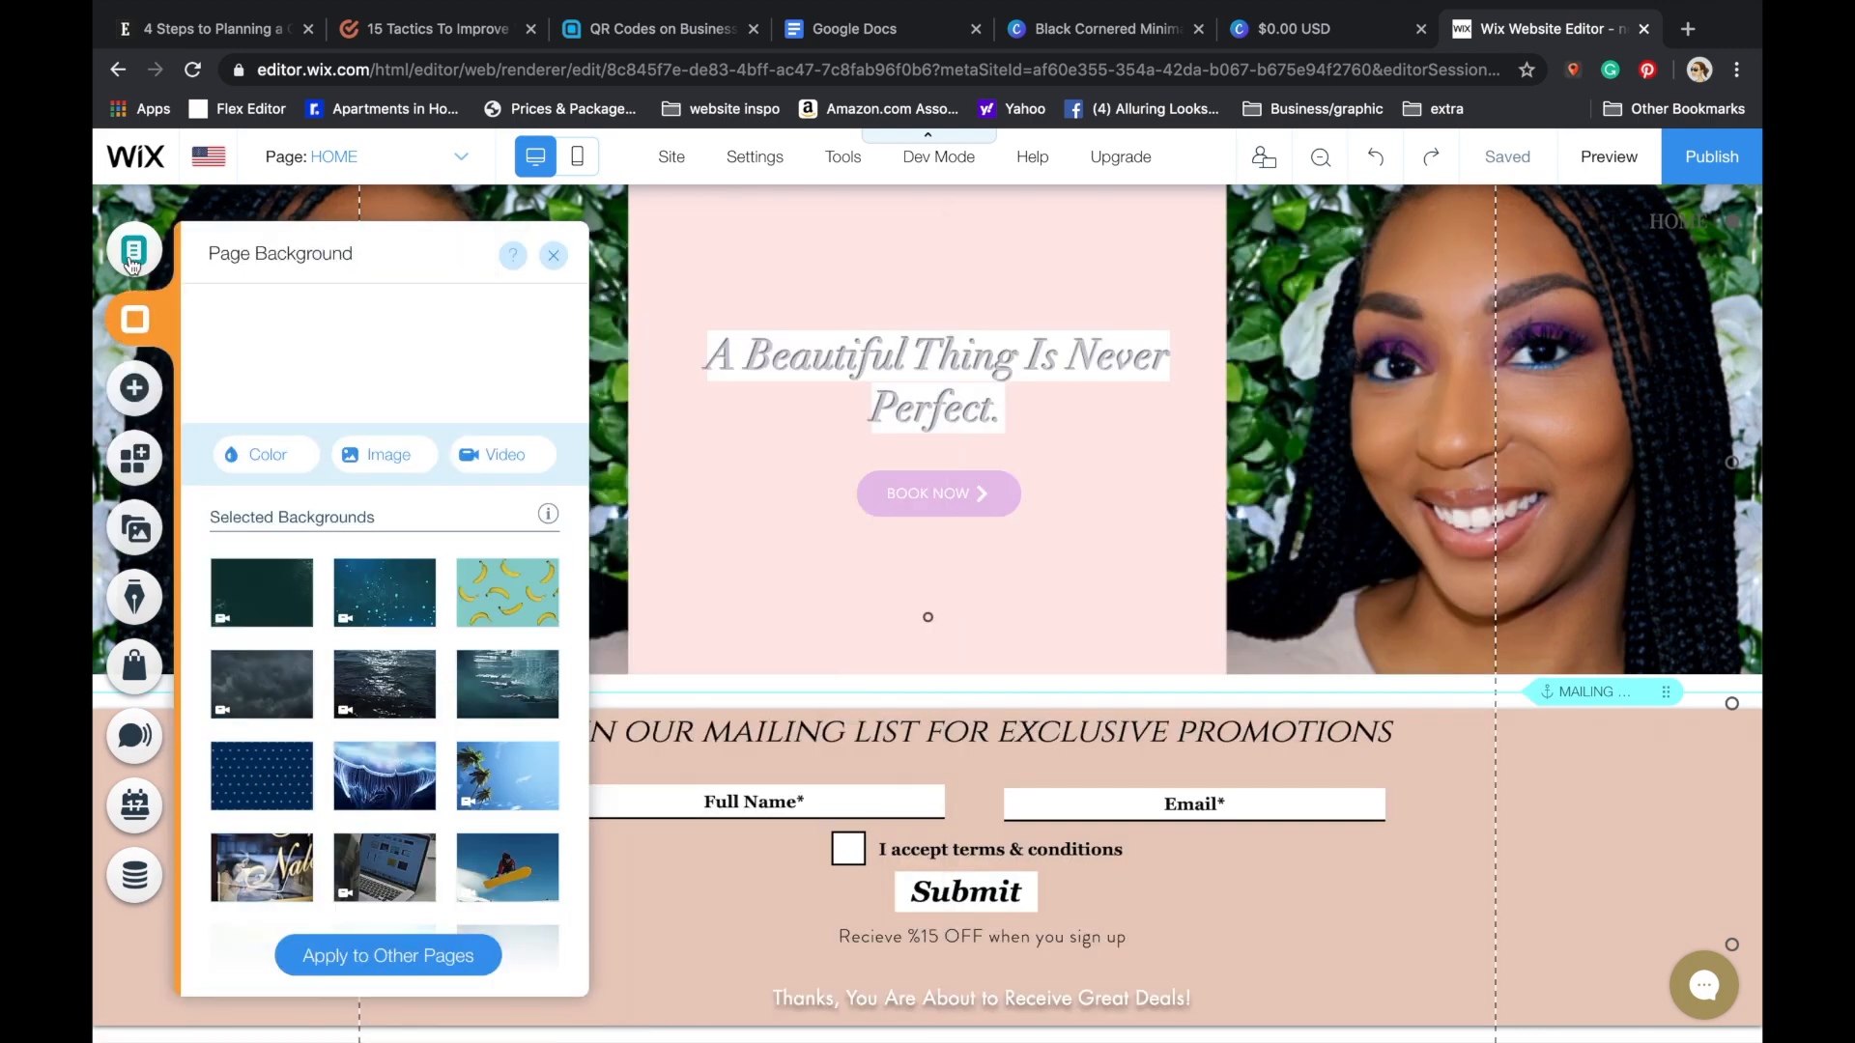
left_click(135, 269)
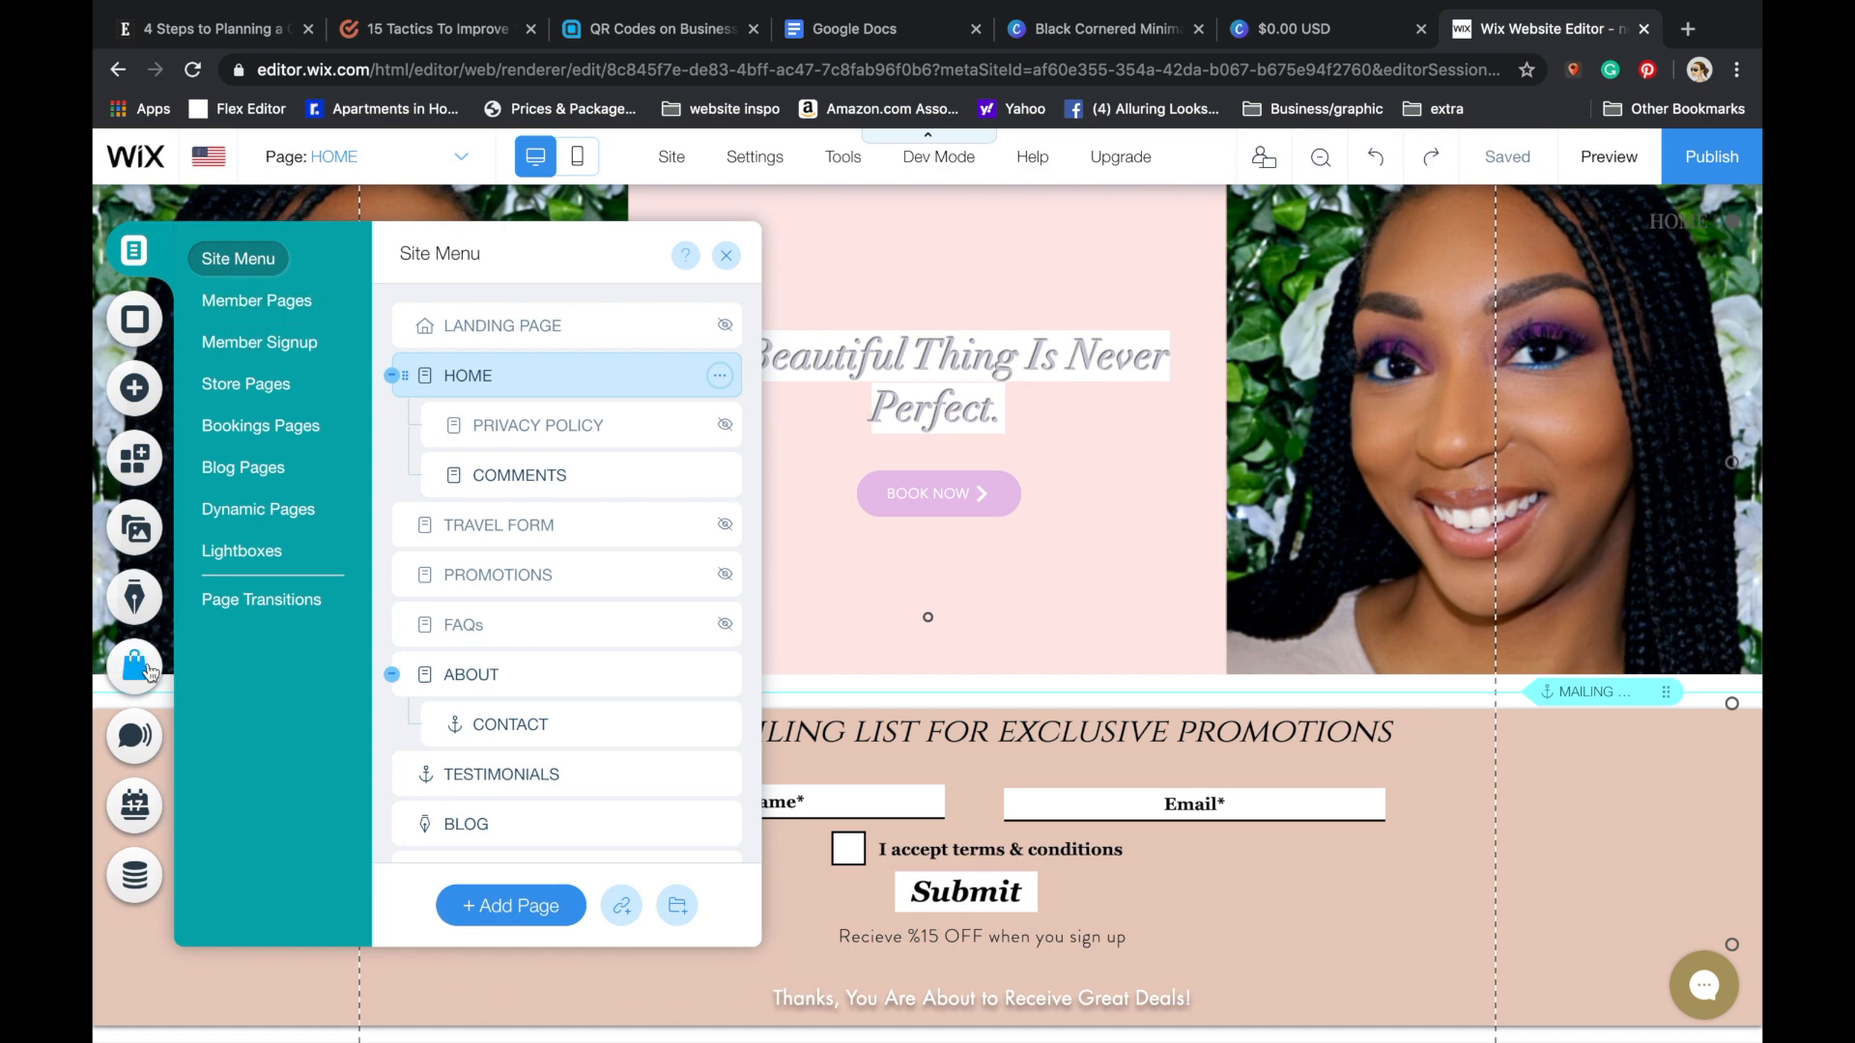
left_click(134, 599)
left_click(136, 681)
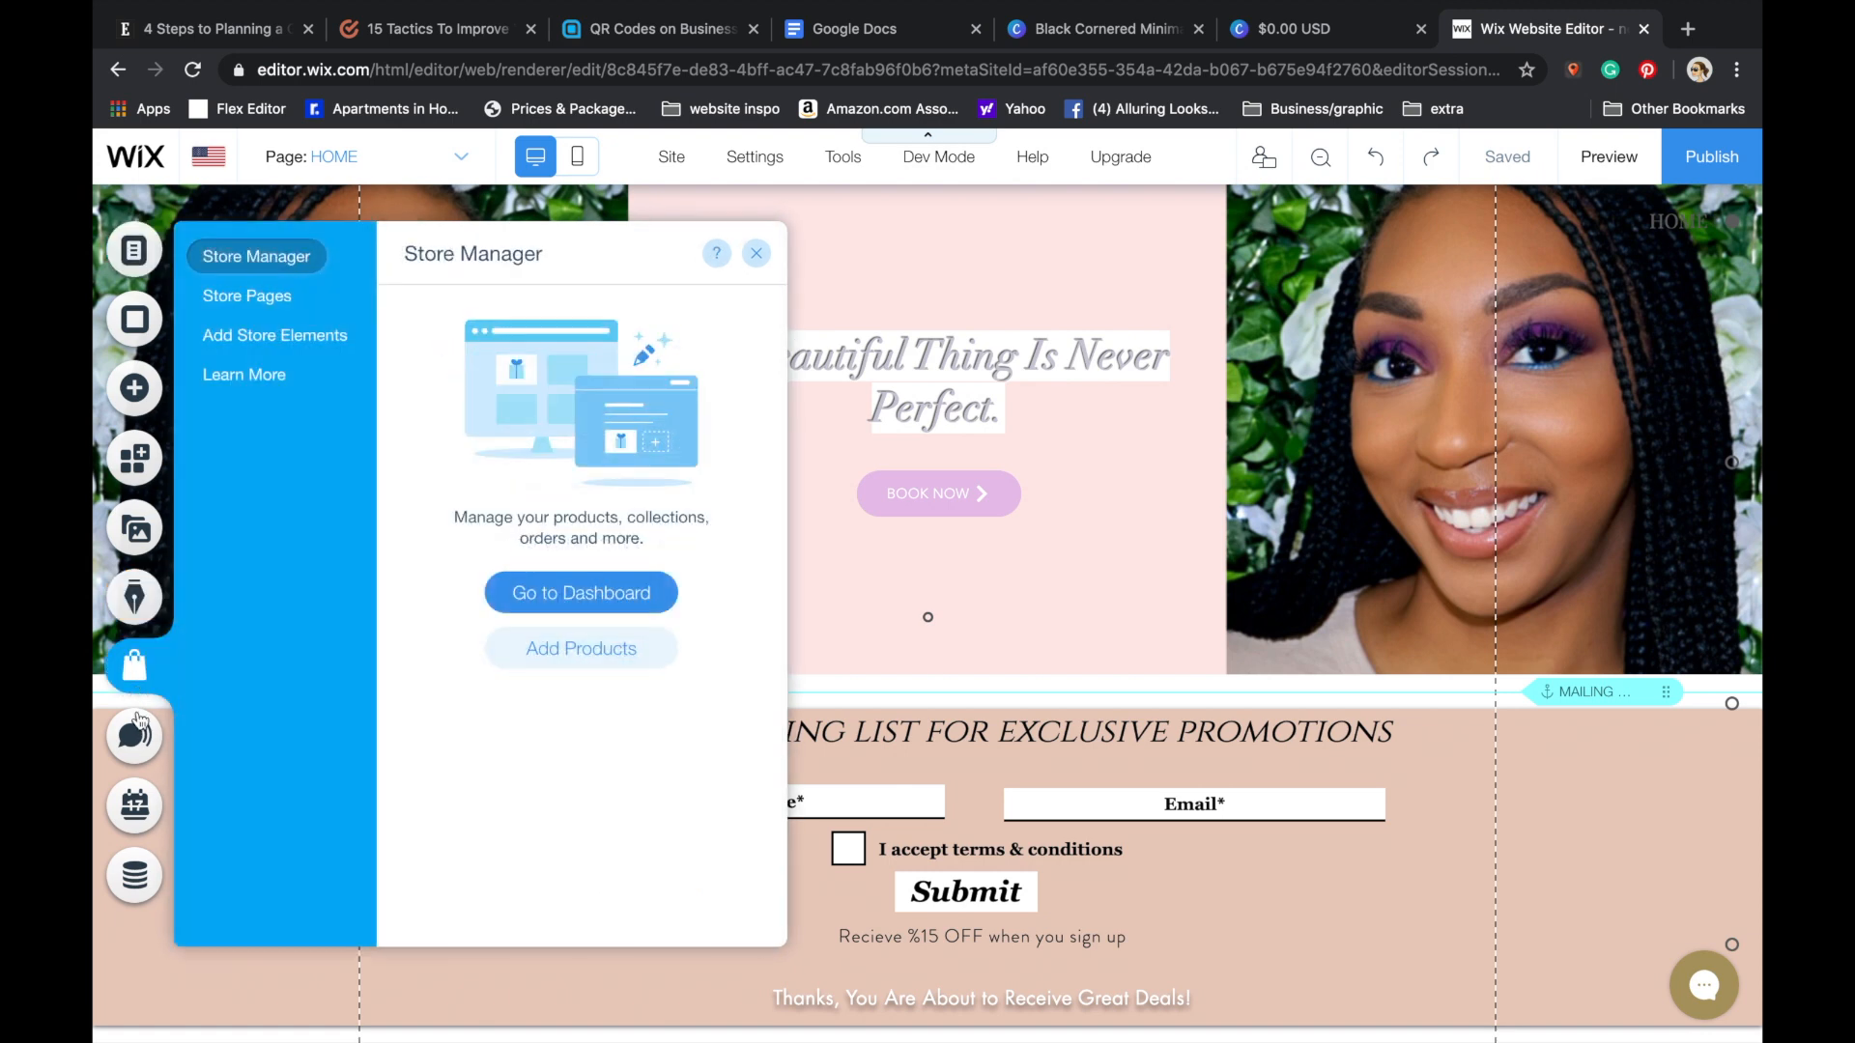
left_click(139, 739)
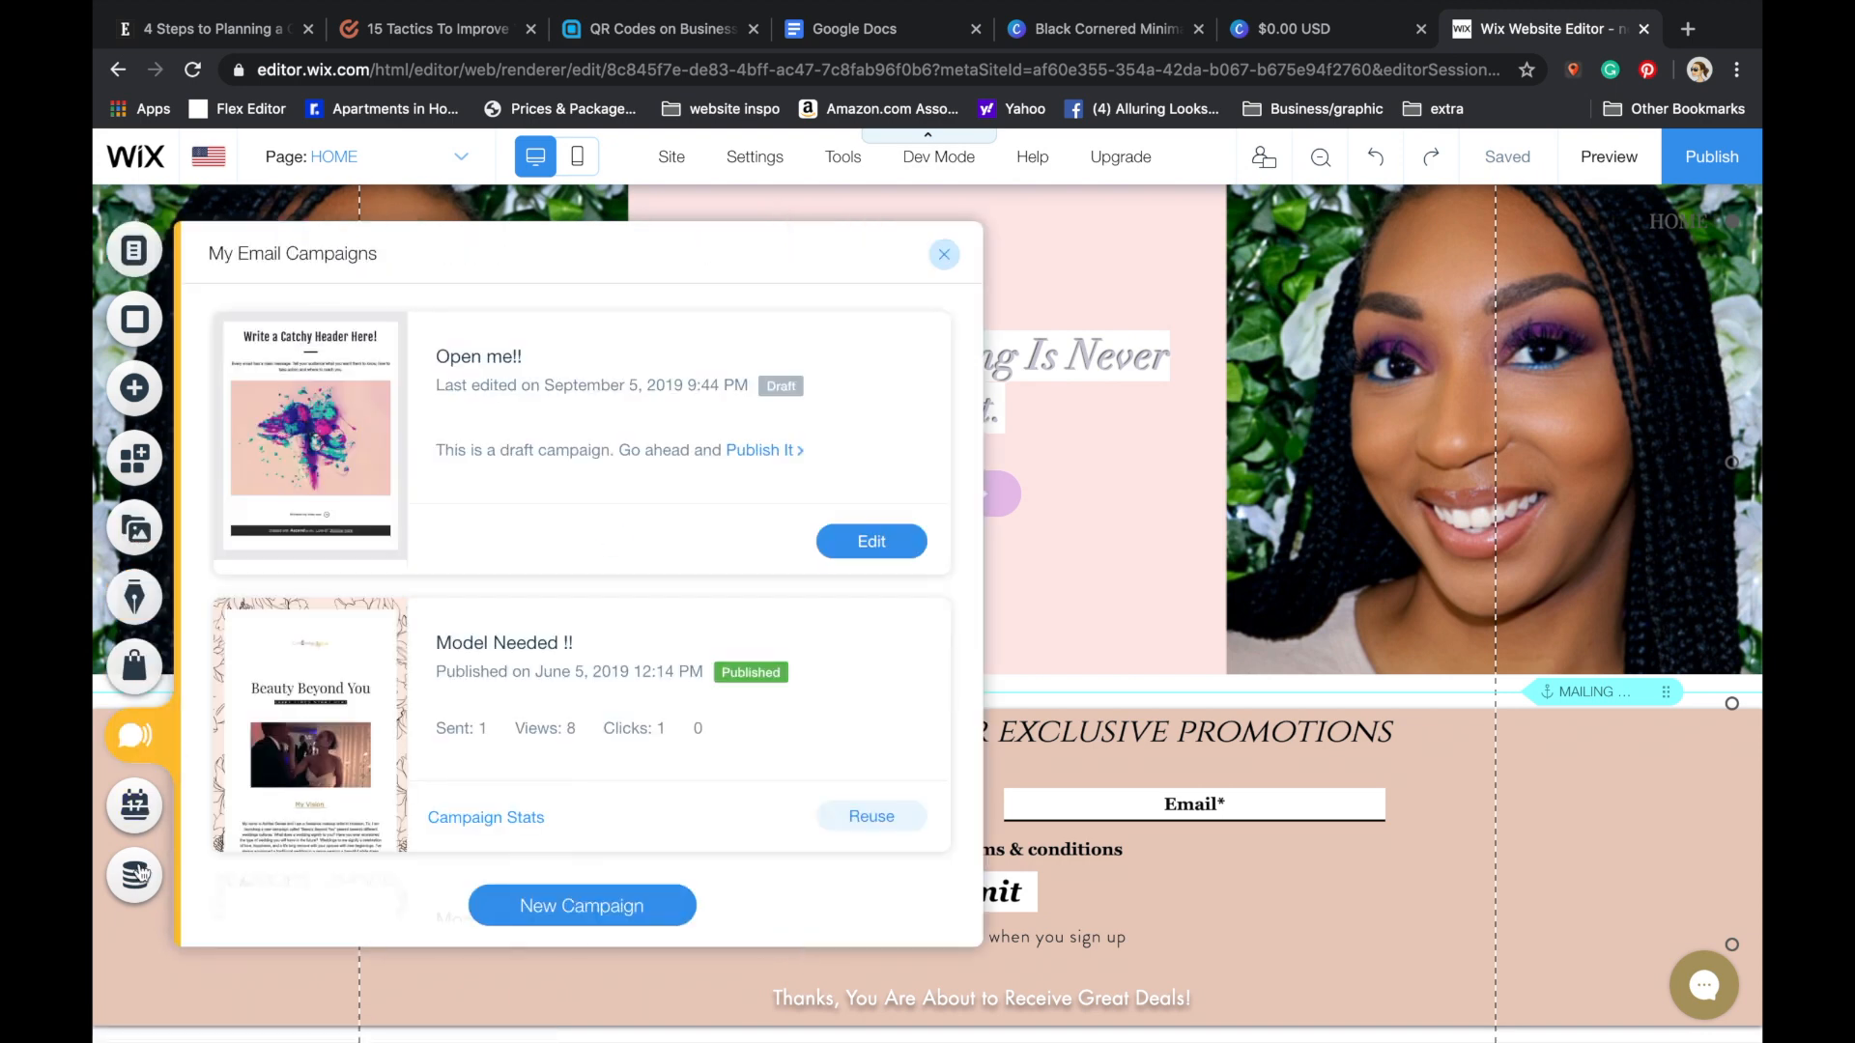
left_click(127, 518)
- Pick Instagram as the Upload Media source and choose Connect Instagram to open its login page
left_click(384, 483)
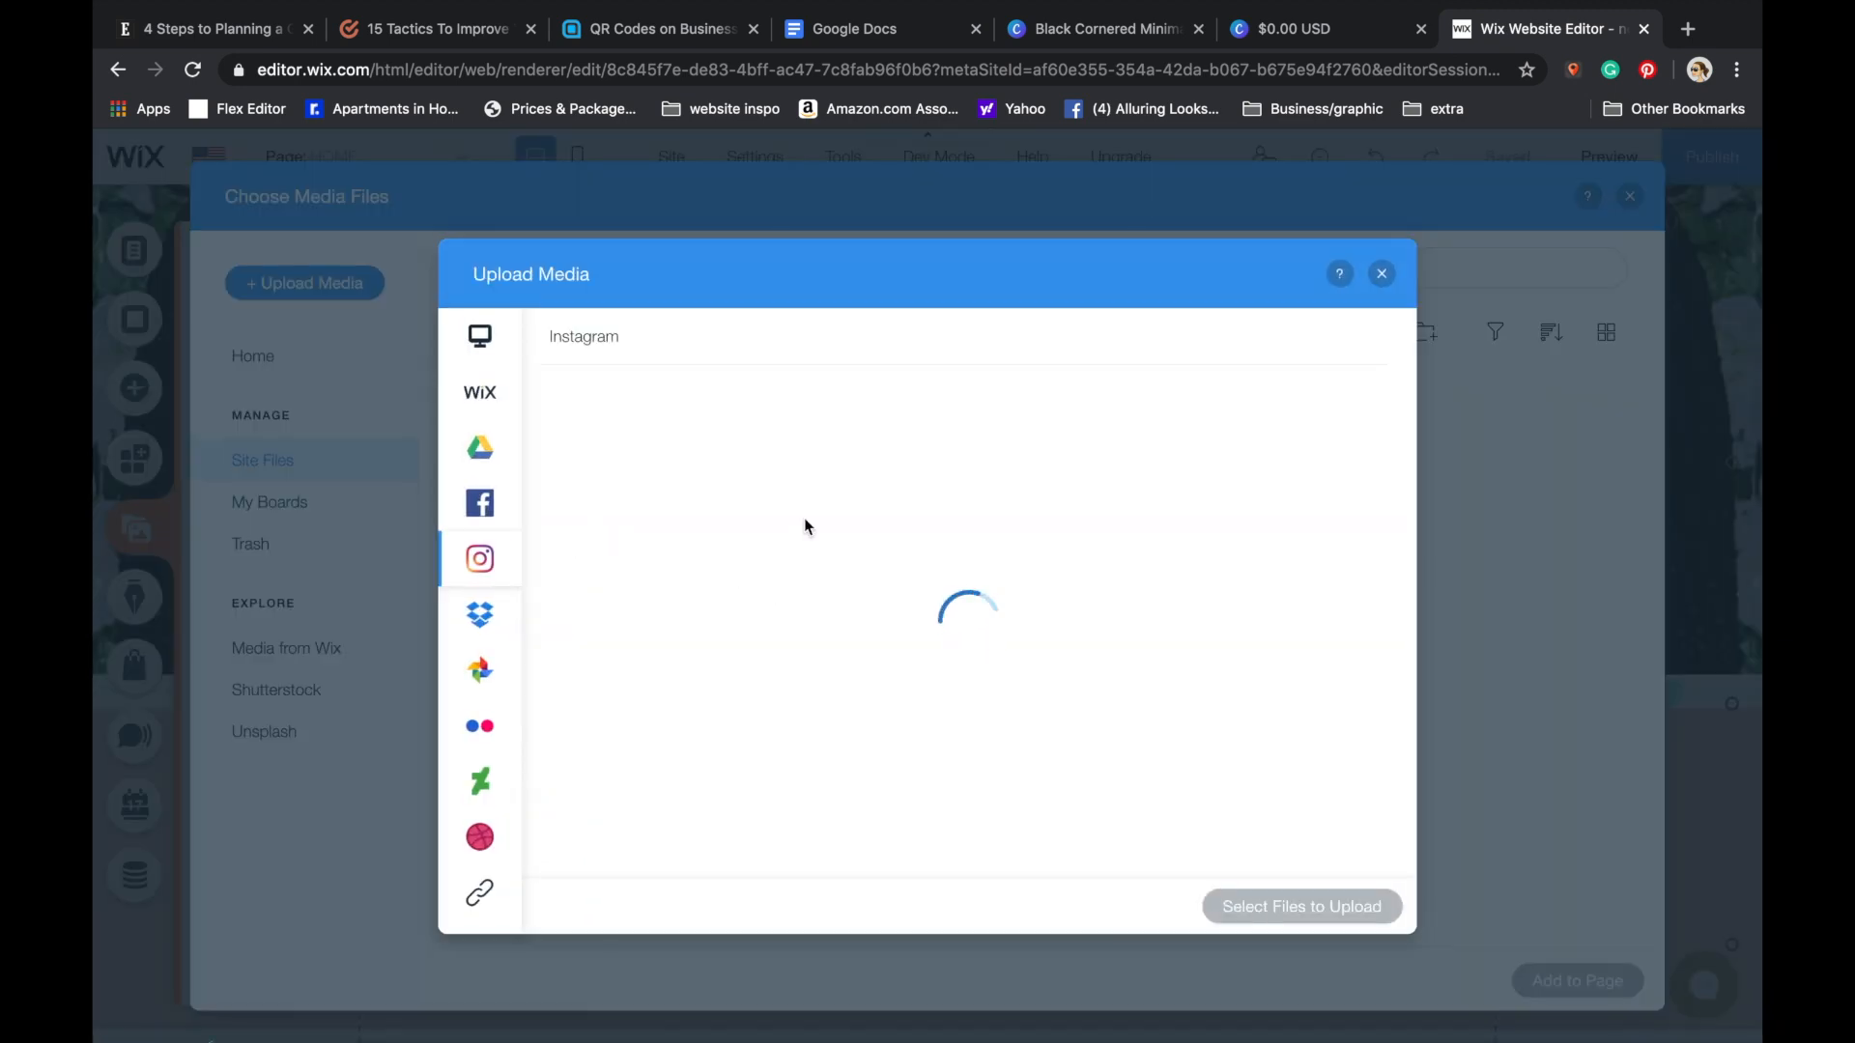
scroll(789, 676, "down", 5)
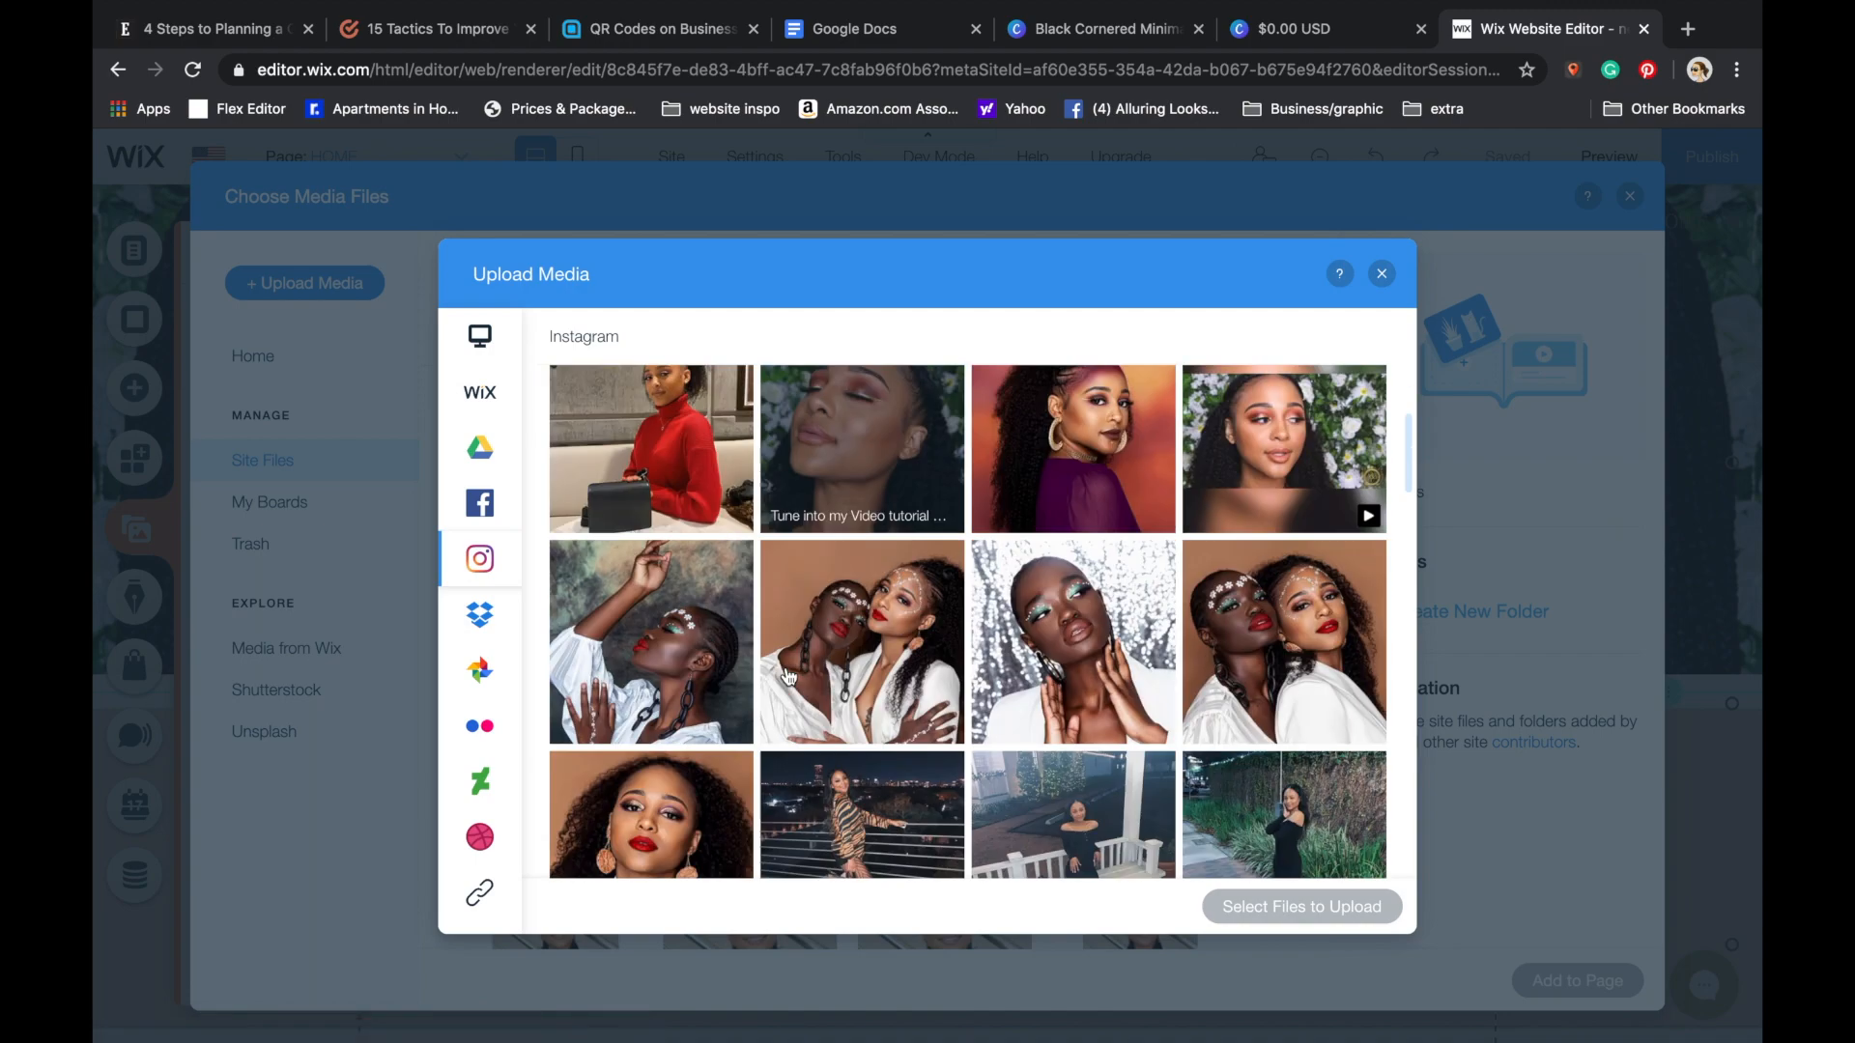
scroll(789, 676, "down", 8)
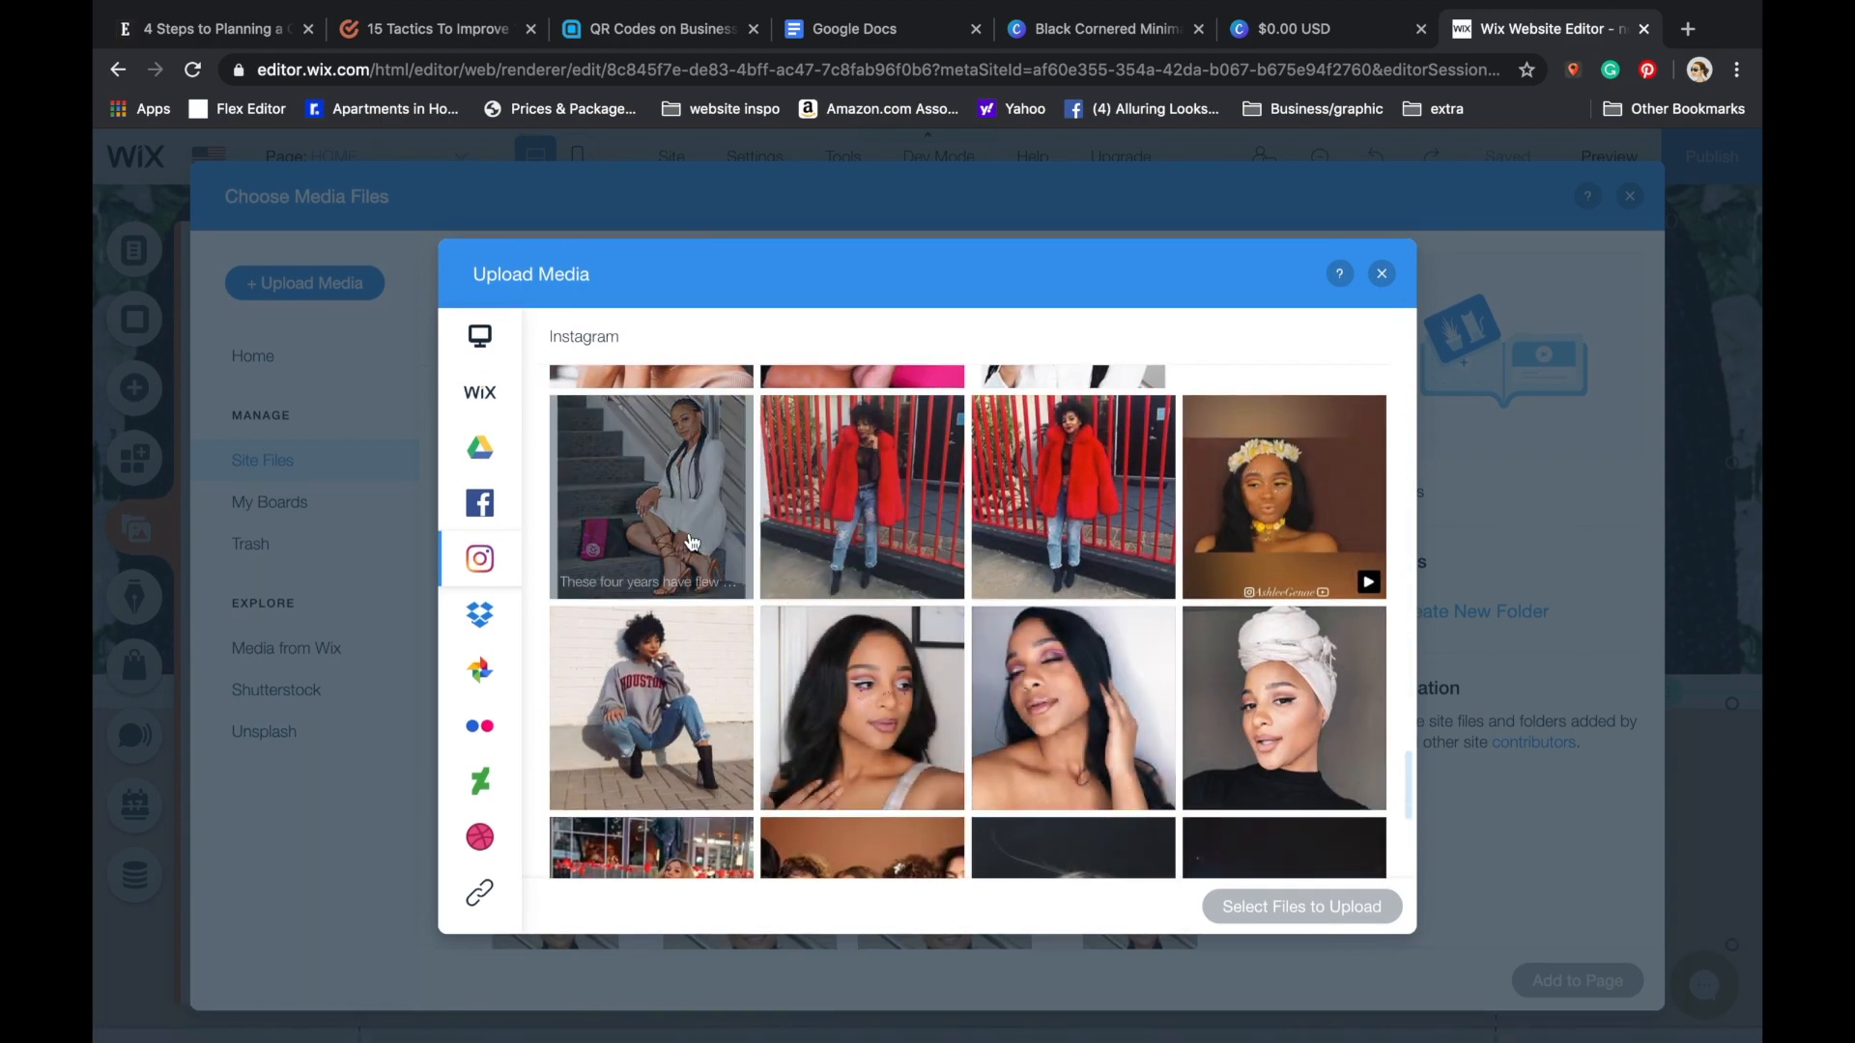
scroll(690, 543, "up", 20)
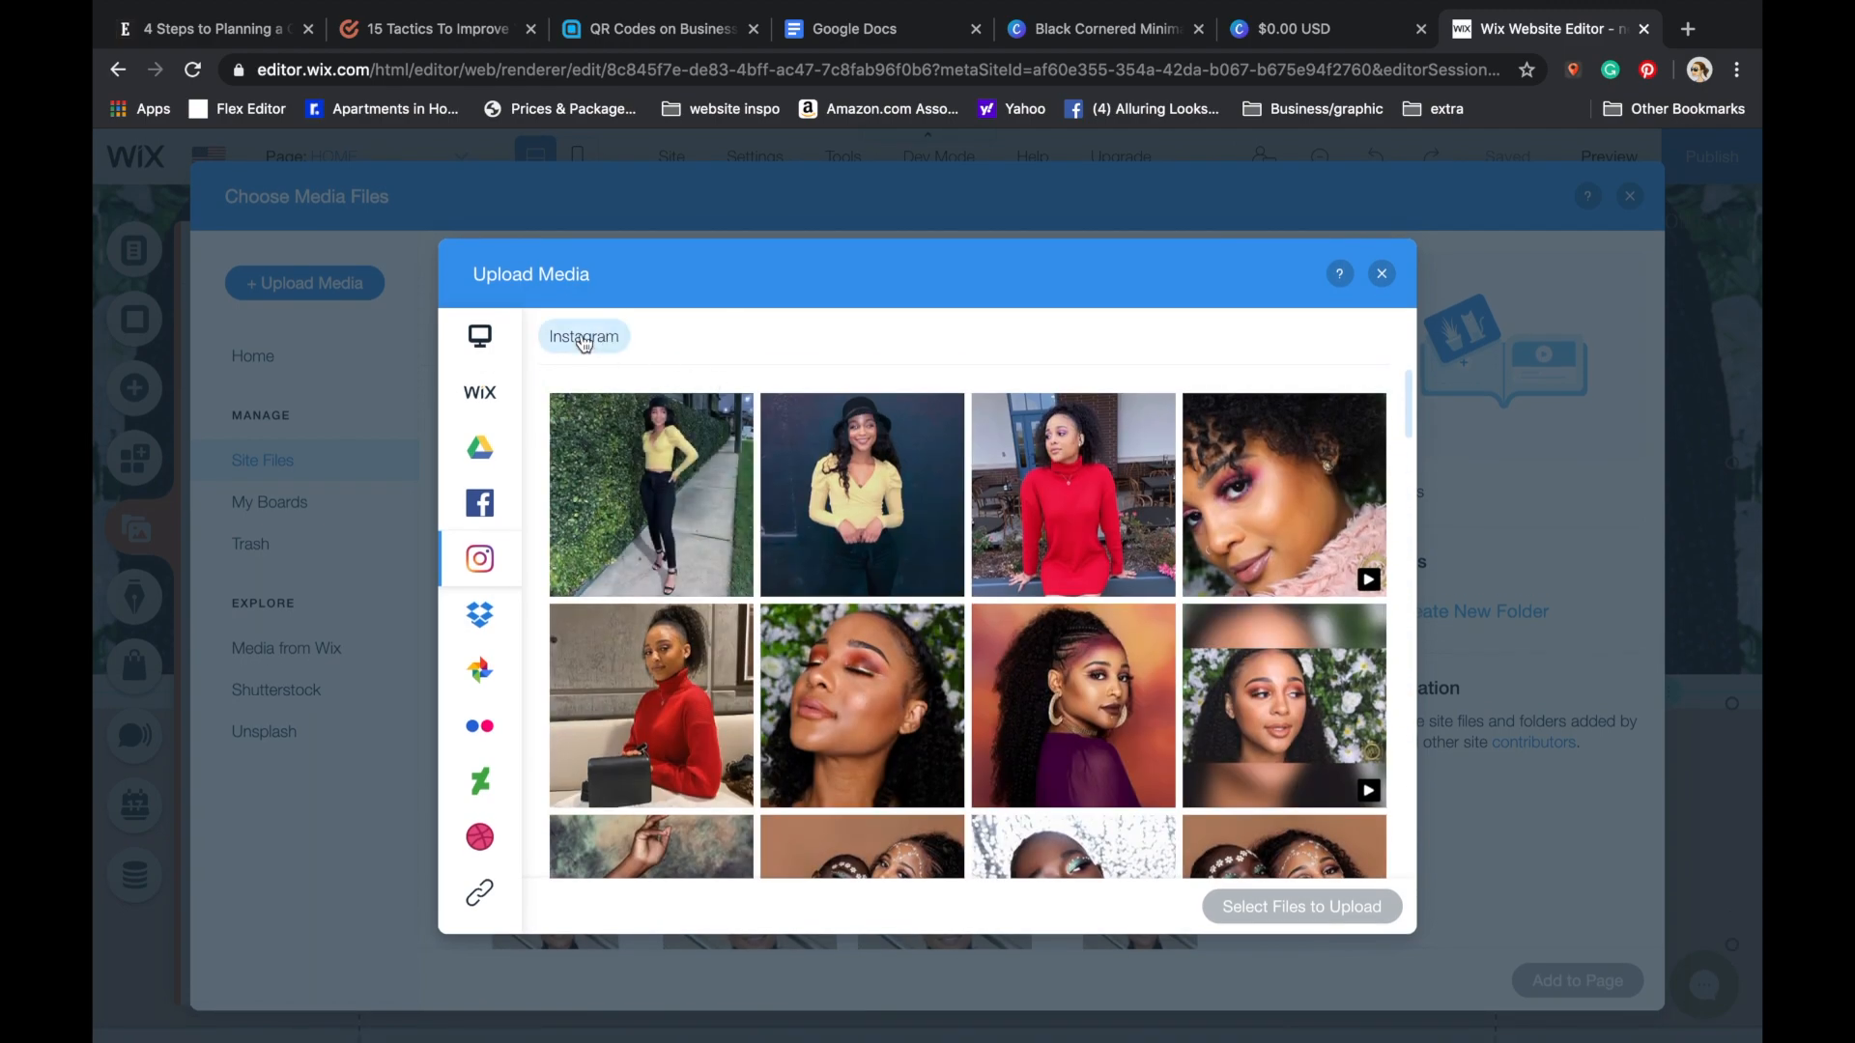
right_click(480, 553)
left_click(621, 551)
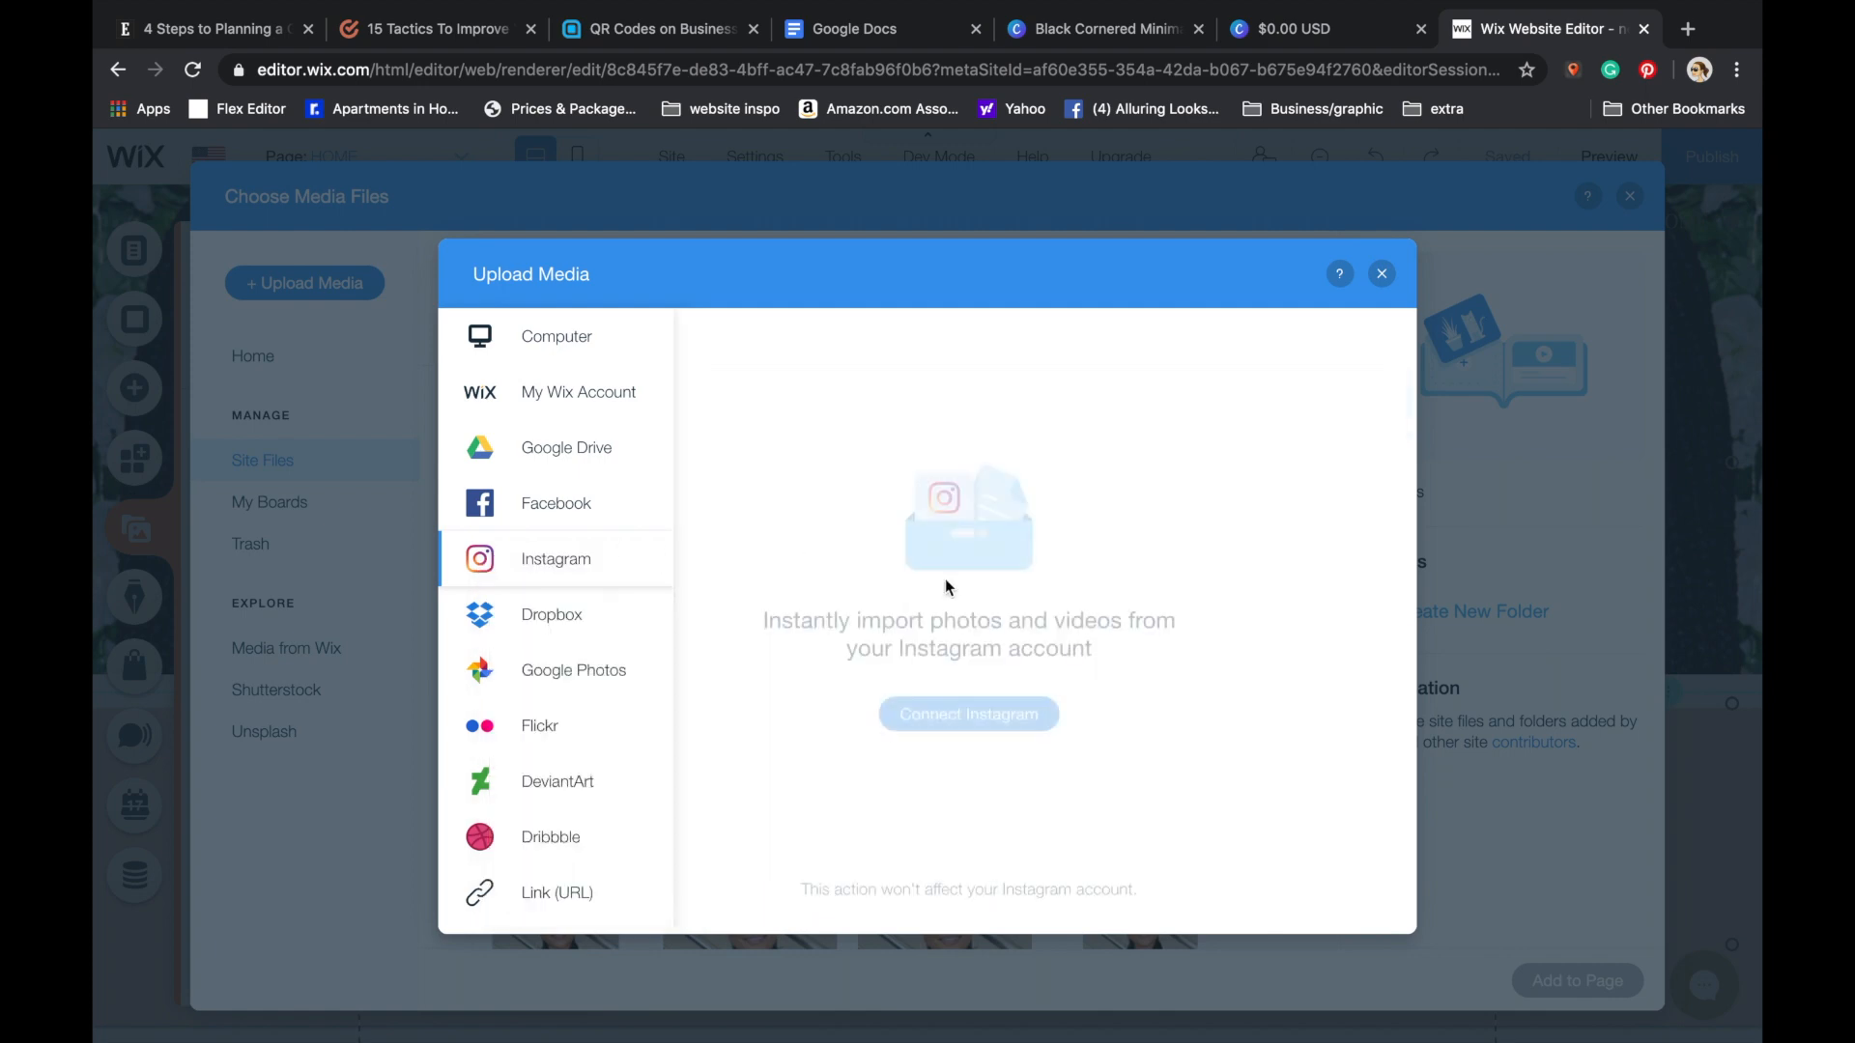
left_click(1005, 720)
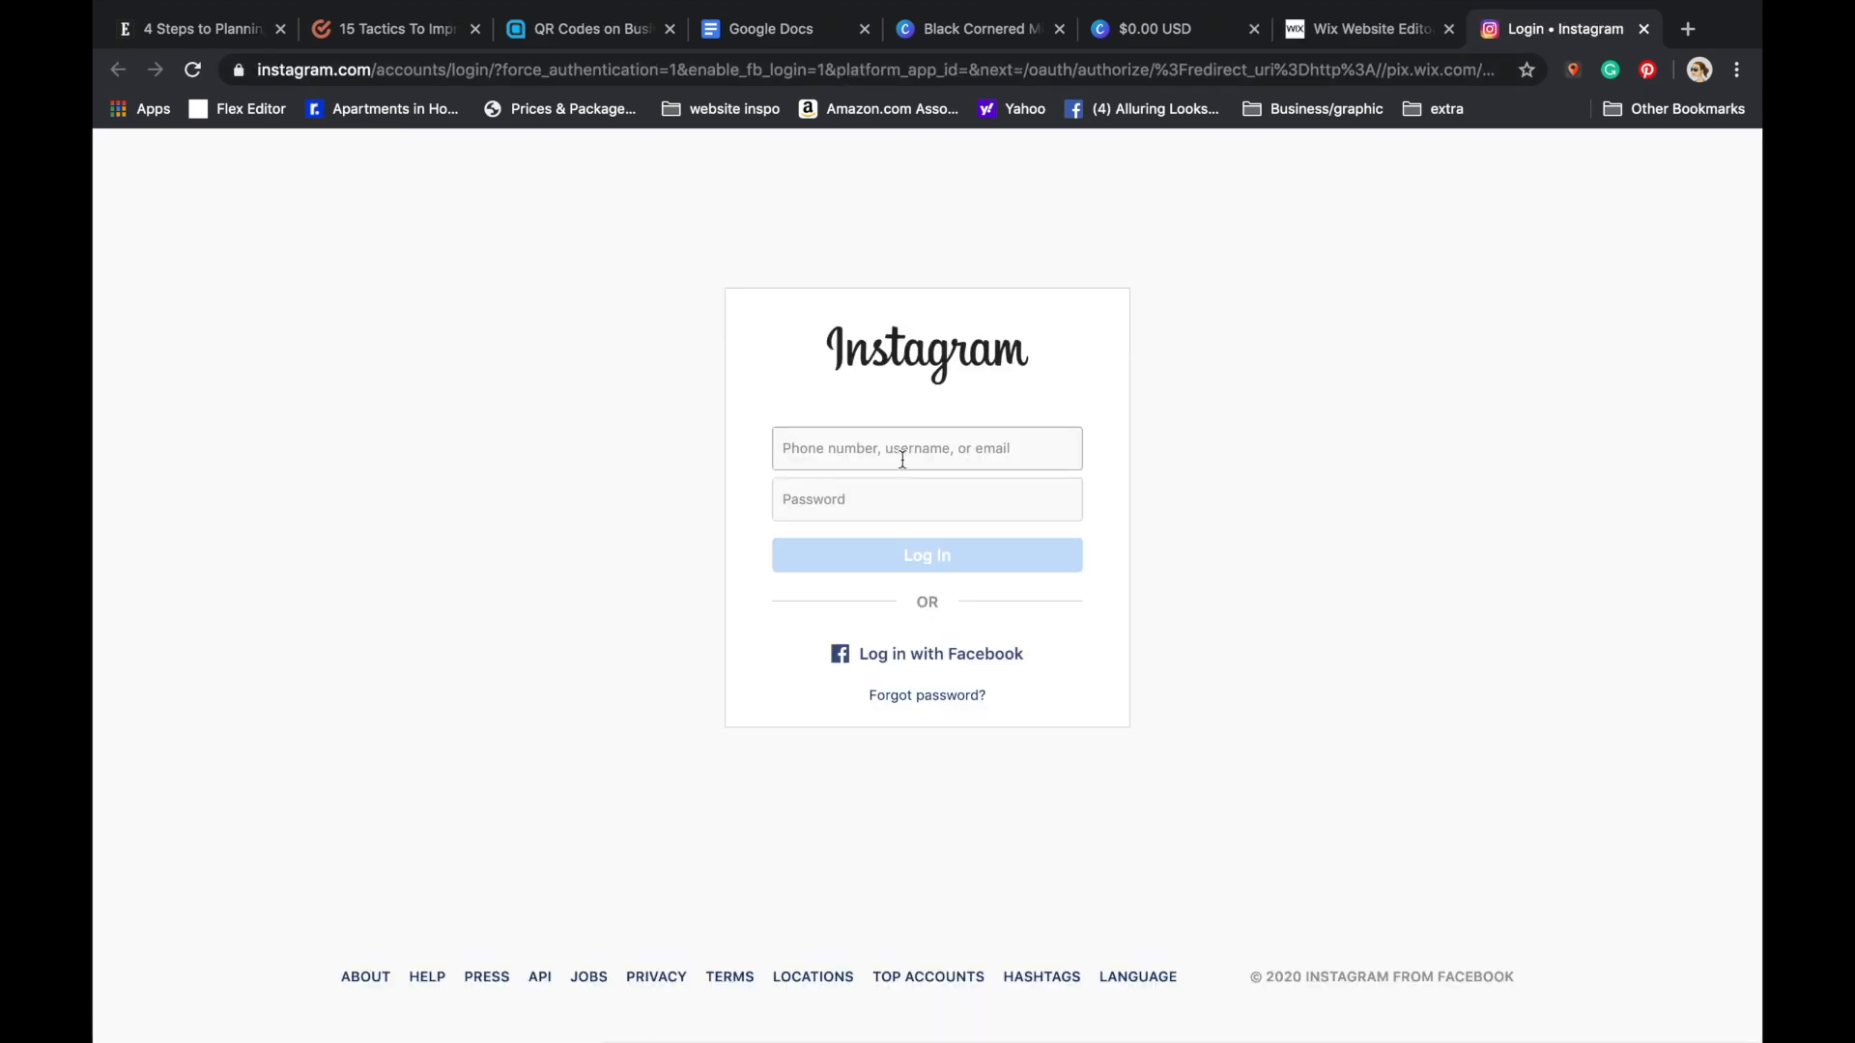
- Log in to Instagram with the saved business account and authorize Wix to access its media
left_click(898, 449)
type("Allur")
left_click(924, 545)
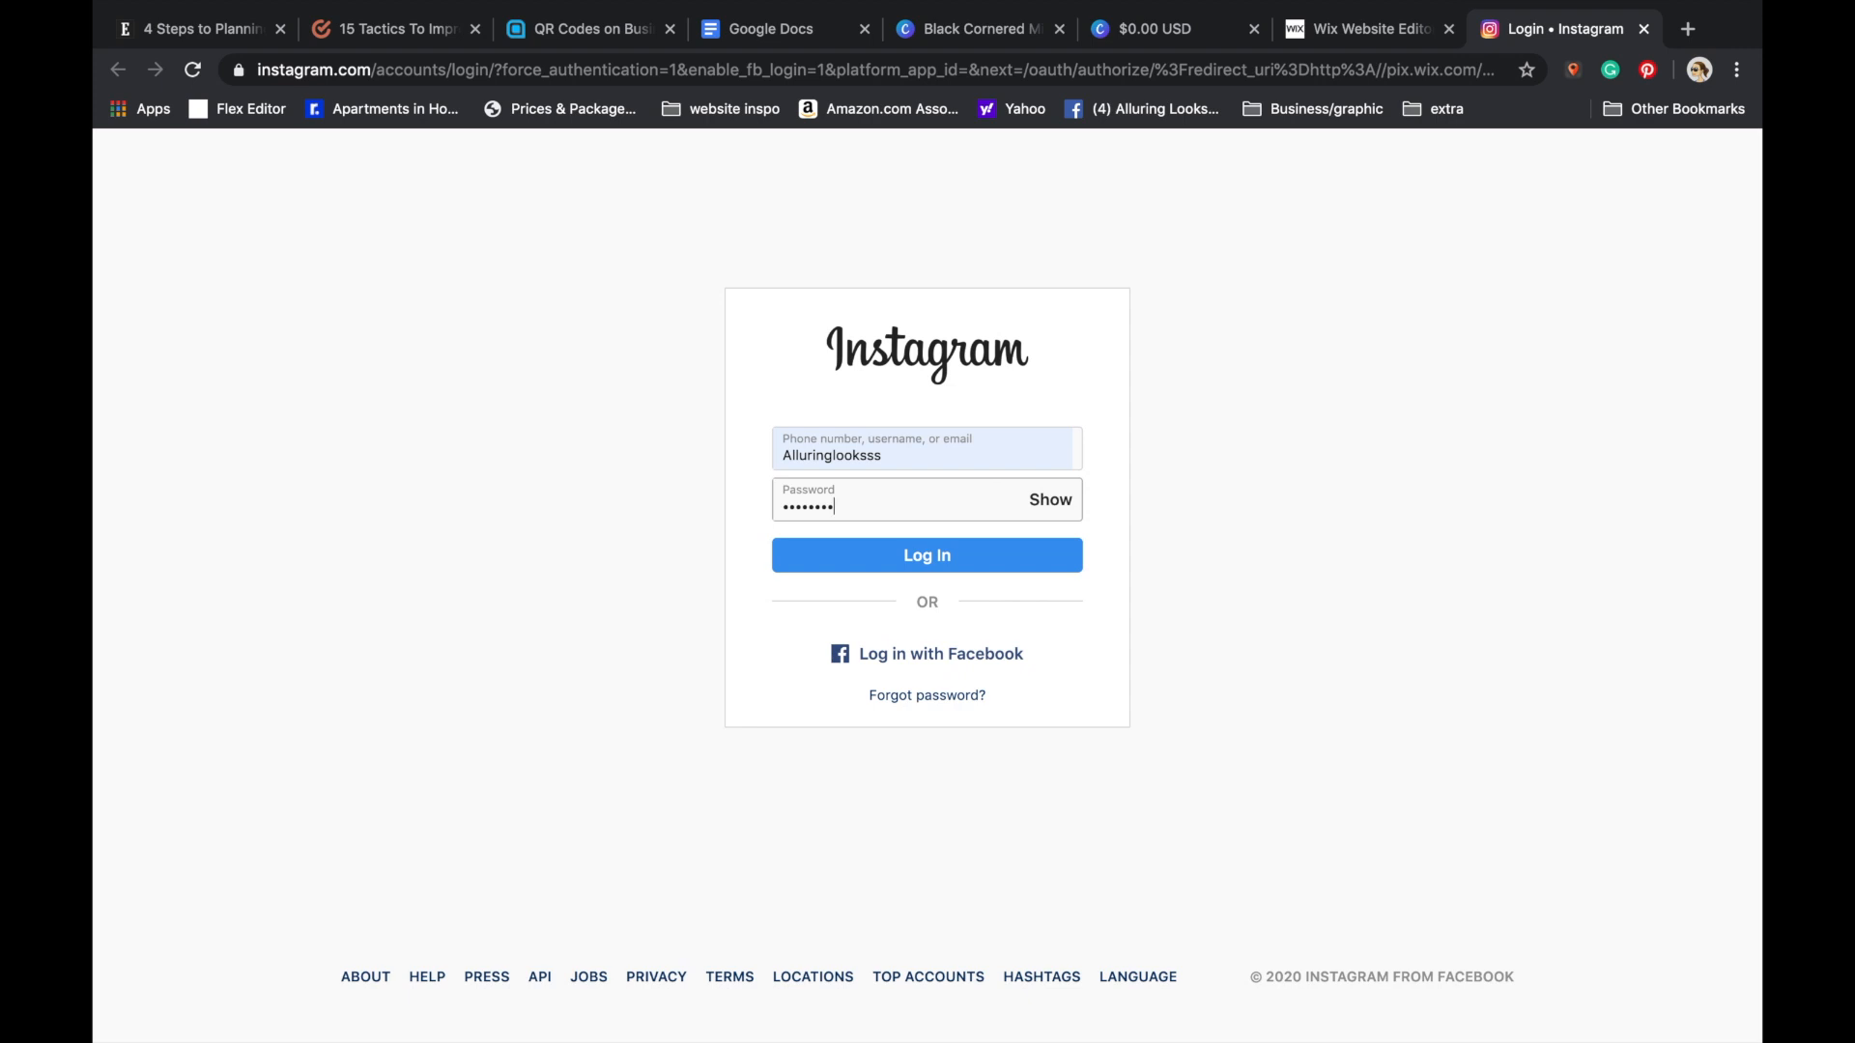
key("Return")
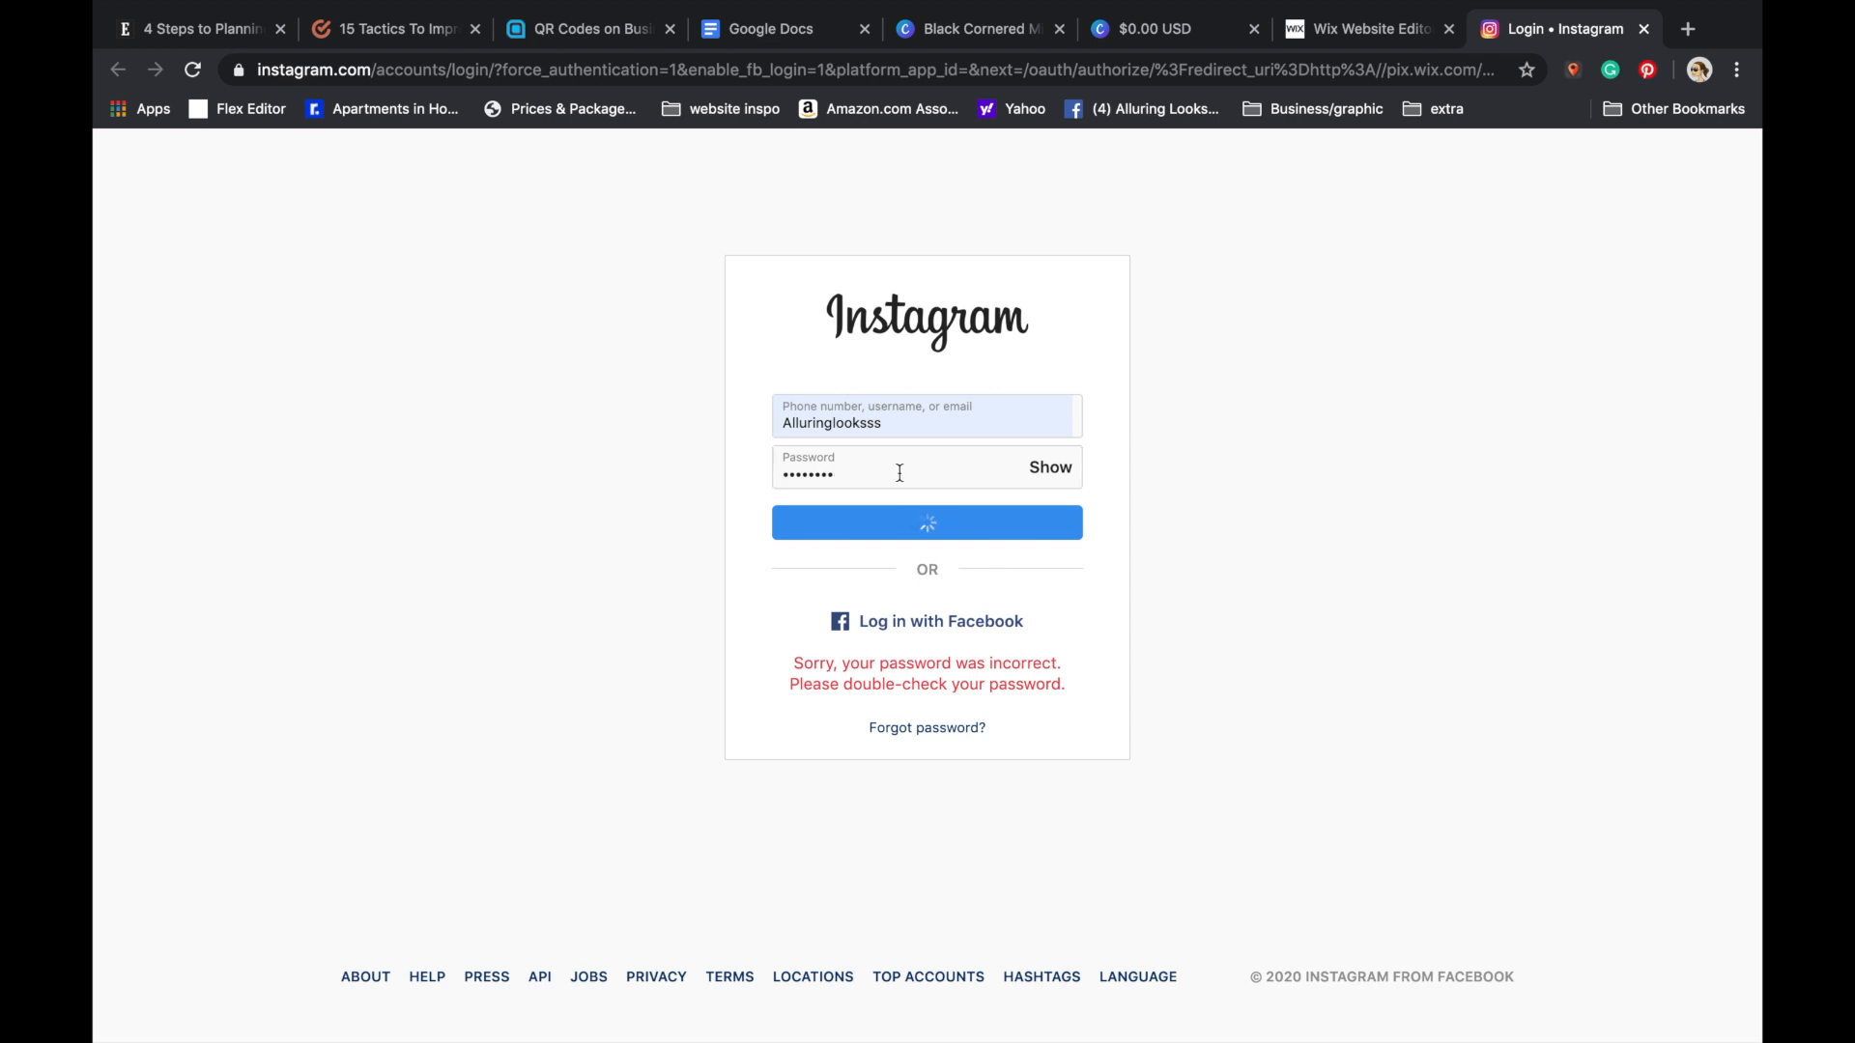
left_click(1211, 567)
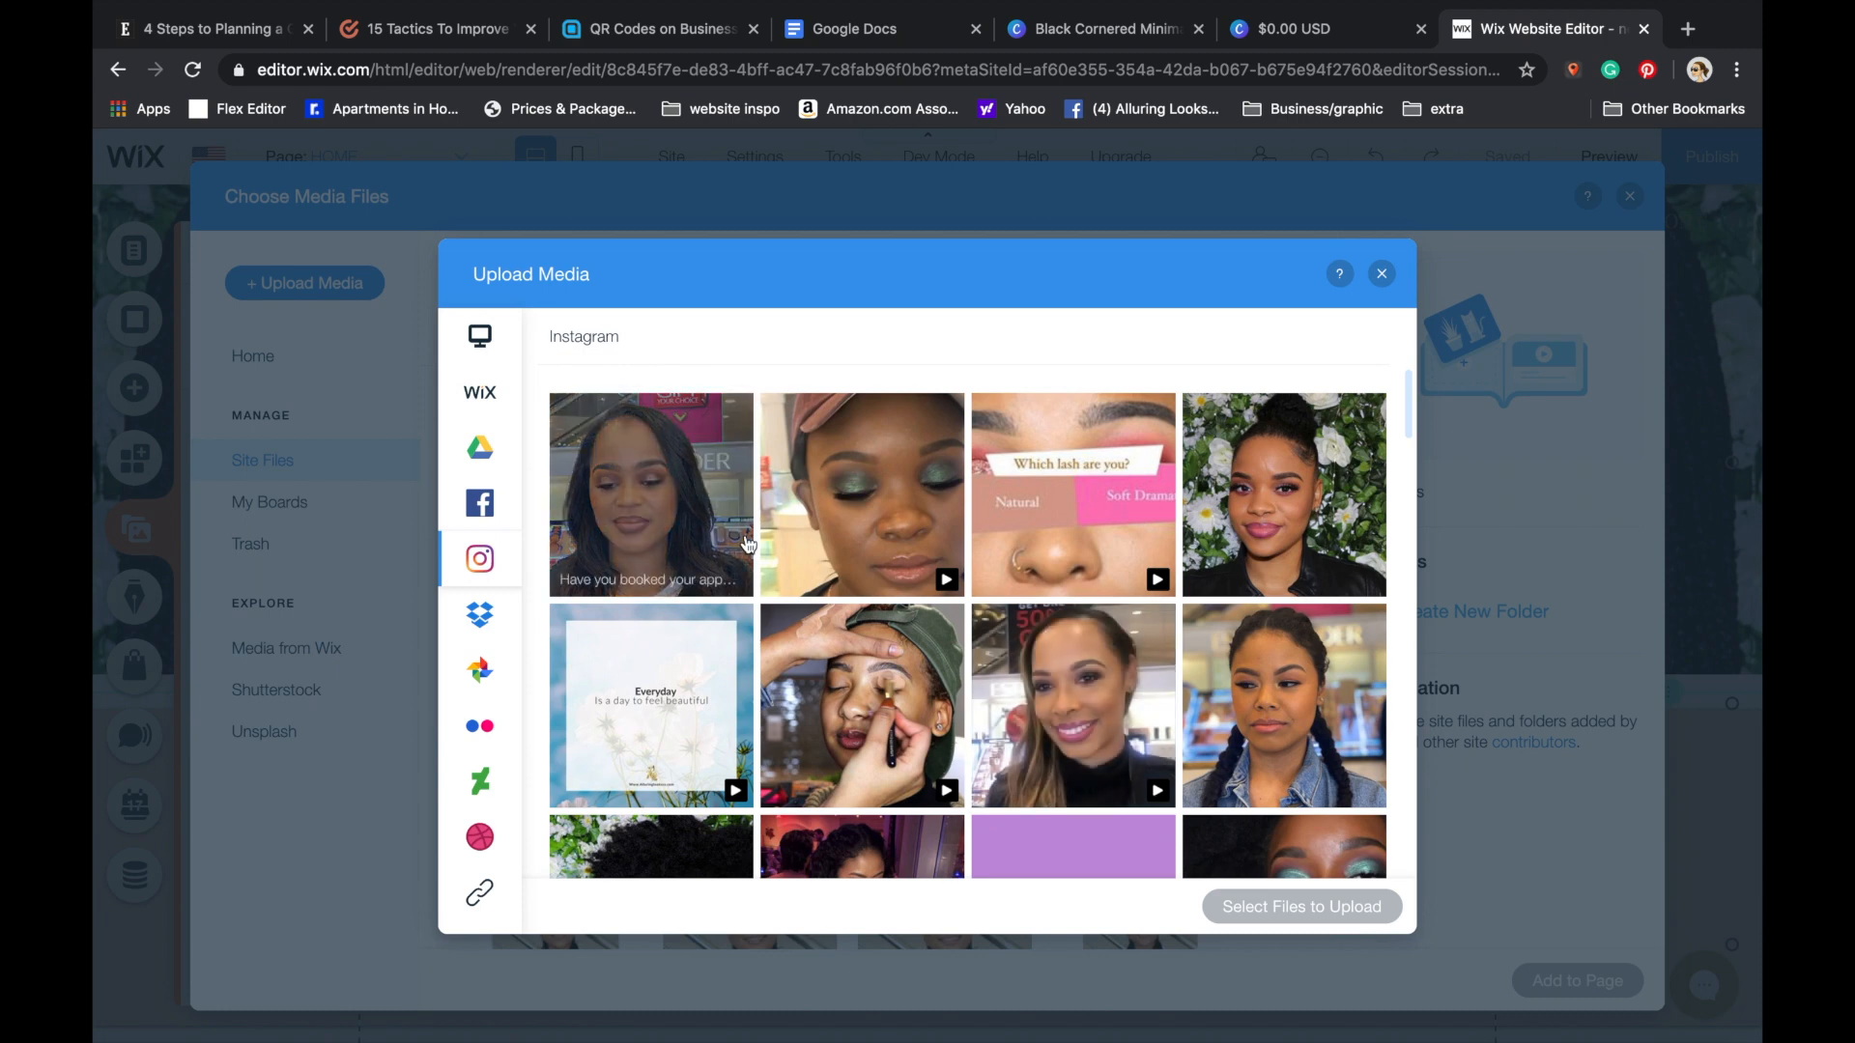
- Select eight Instagram posts, including 'Which lash are you?', 'She is bold' and the perfume photo
left_click(651, 495)
left_click(652, 706)
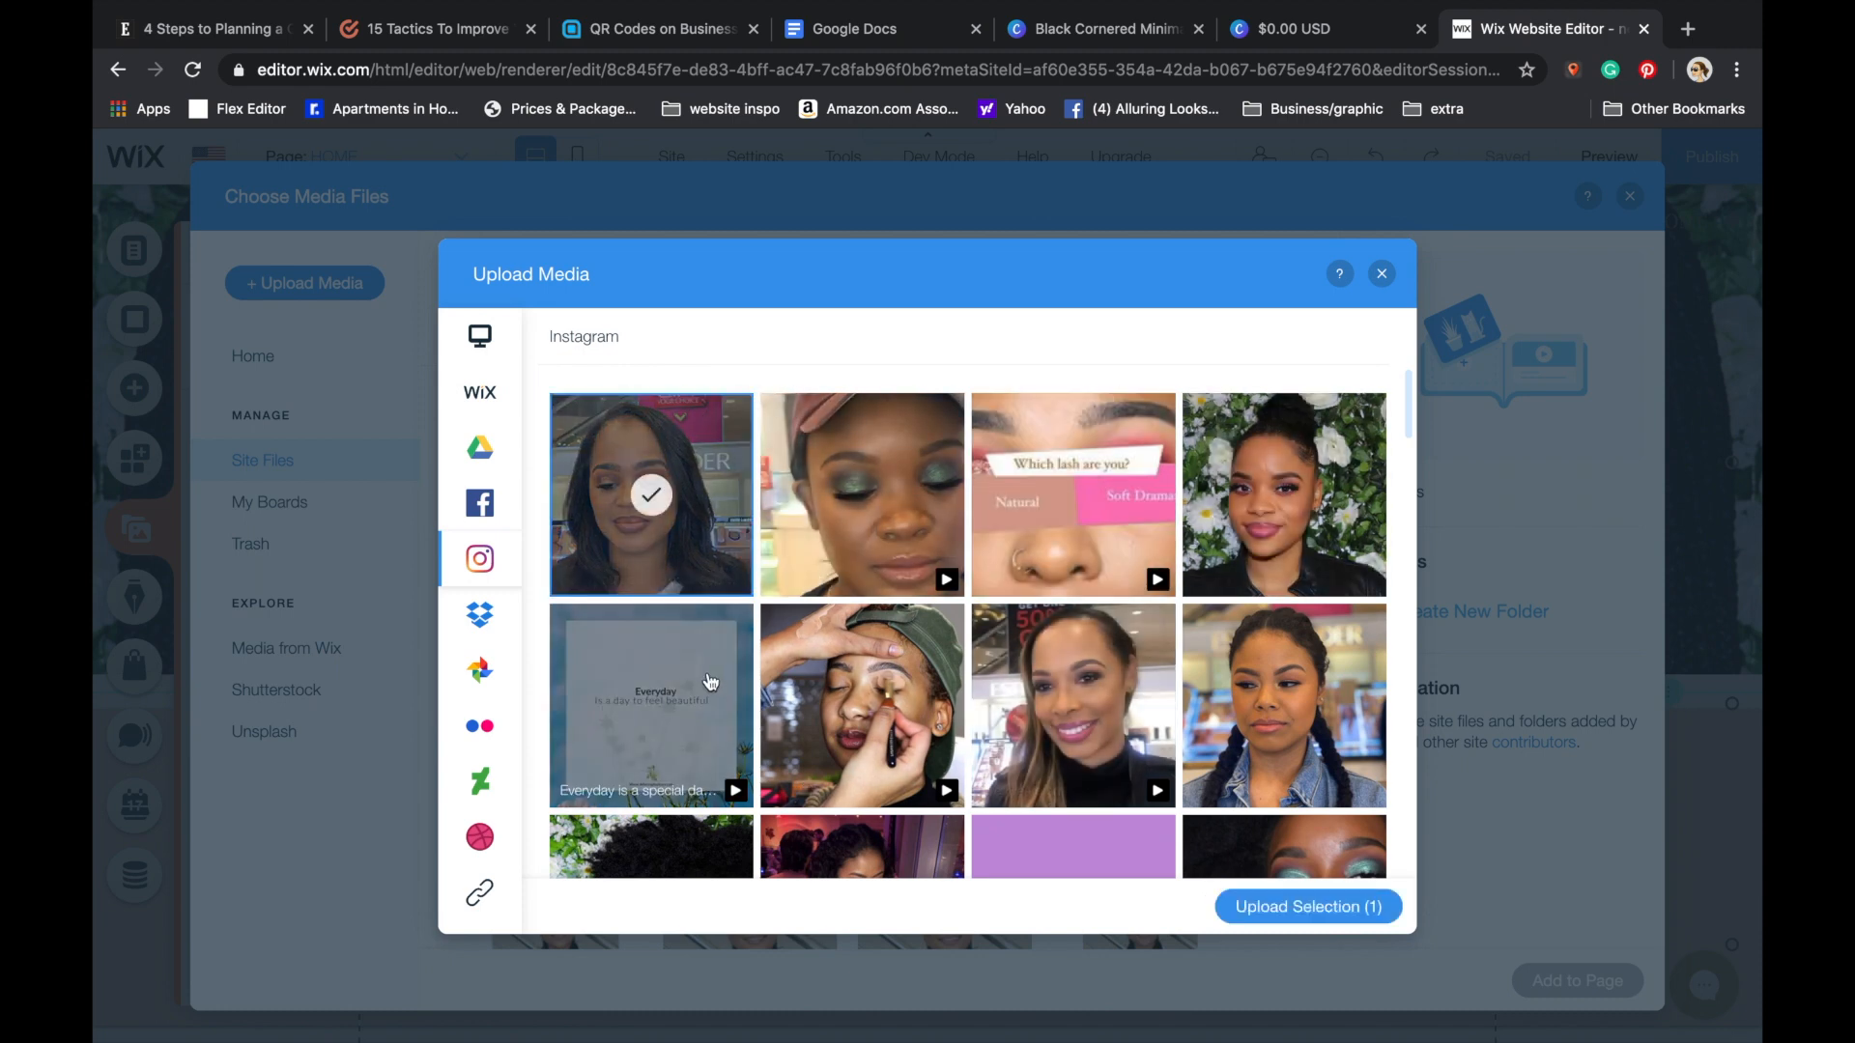
left_click(862, 705)
left_click(1068, 686)
scroll(1069, 688, "down", 1)
left_click(1097, 495)
scroll(1287, 678, "down", 2)
left_click(898, 681)
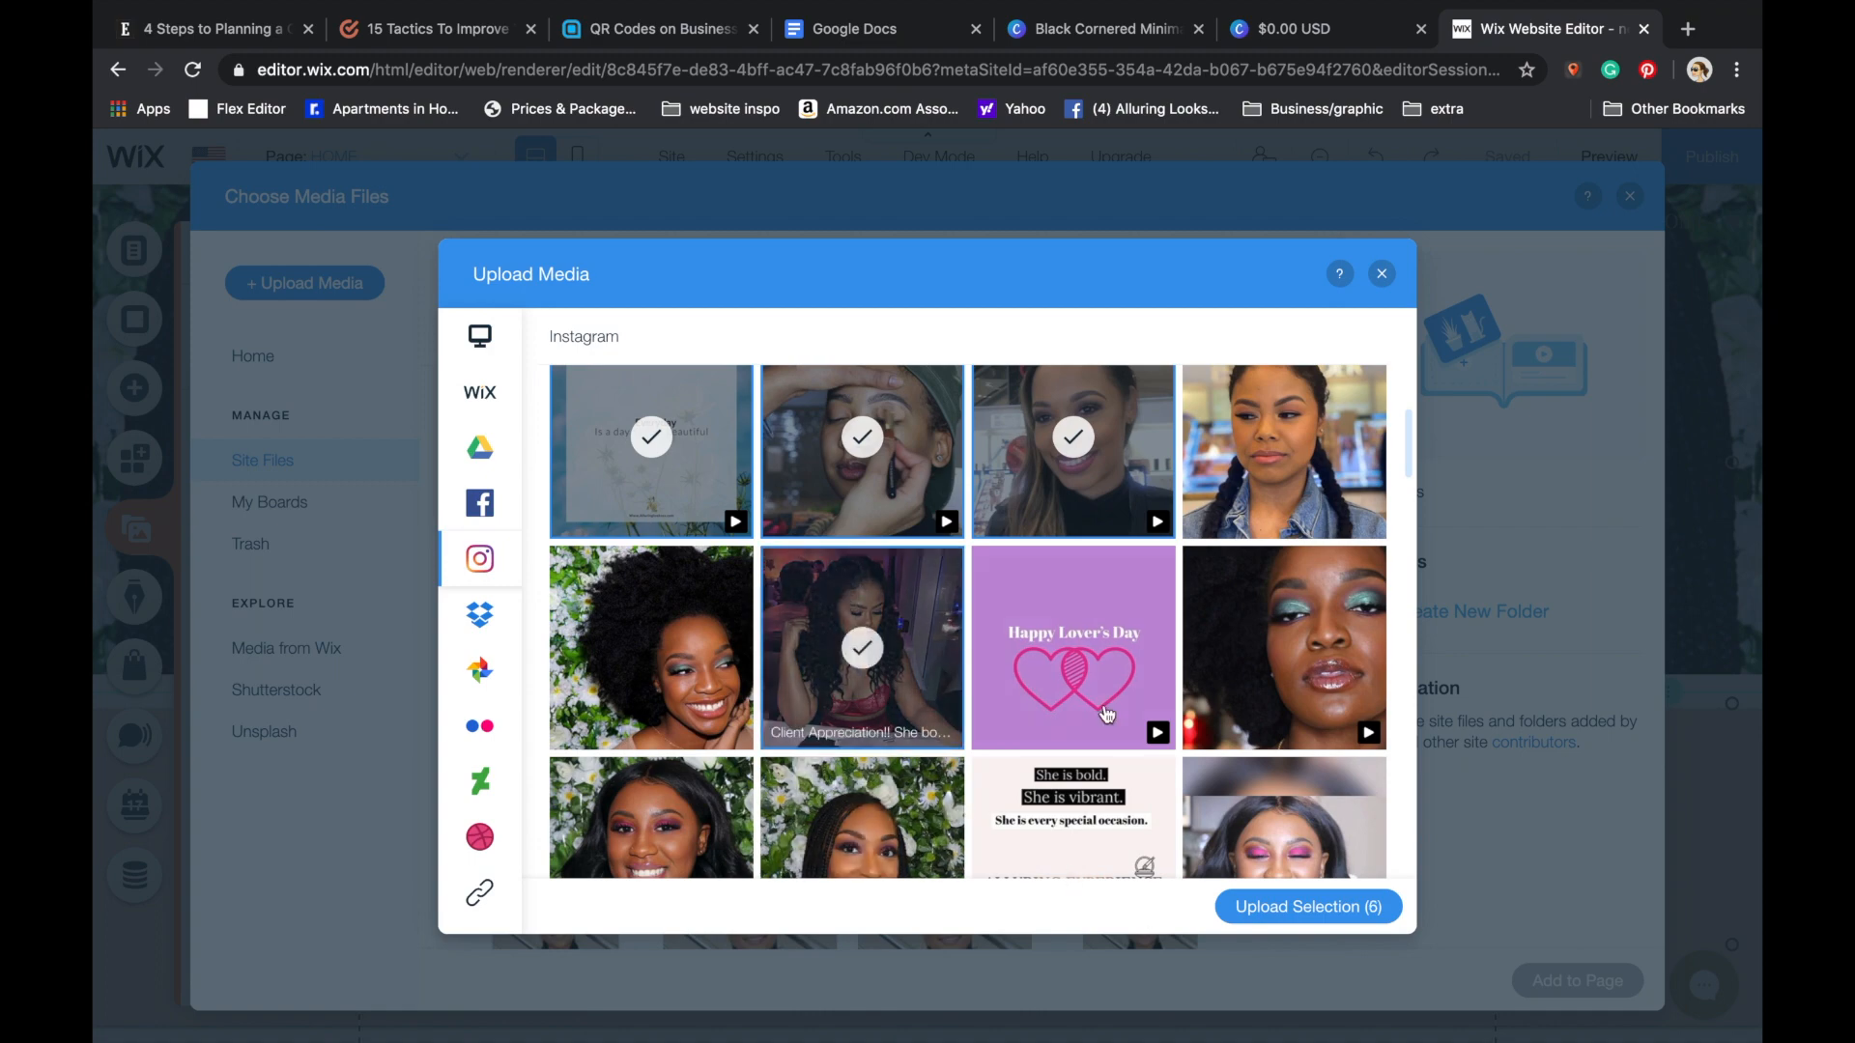
scroll(966, 657, "down", 3)
left_click(1120, 576)
scroll(1121, 576, "down", 3)
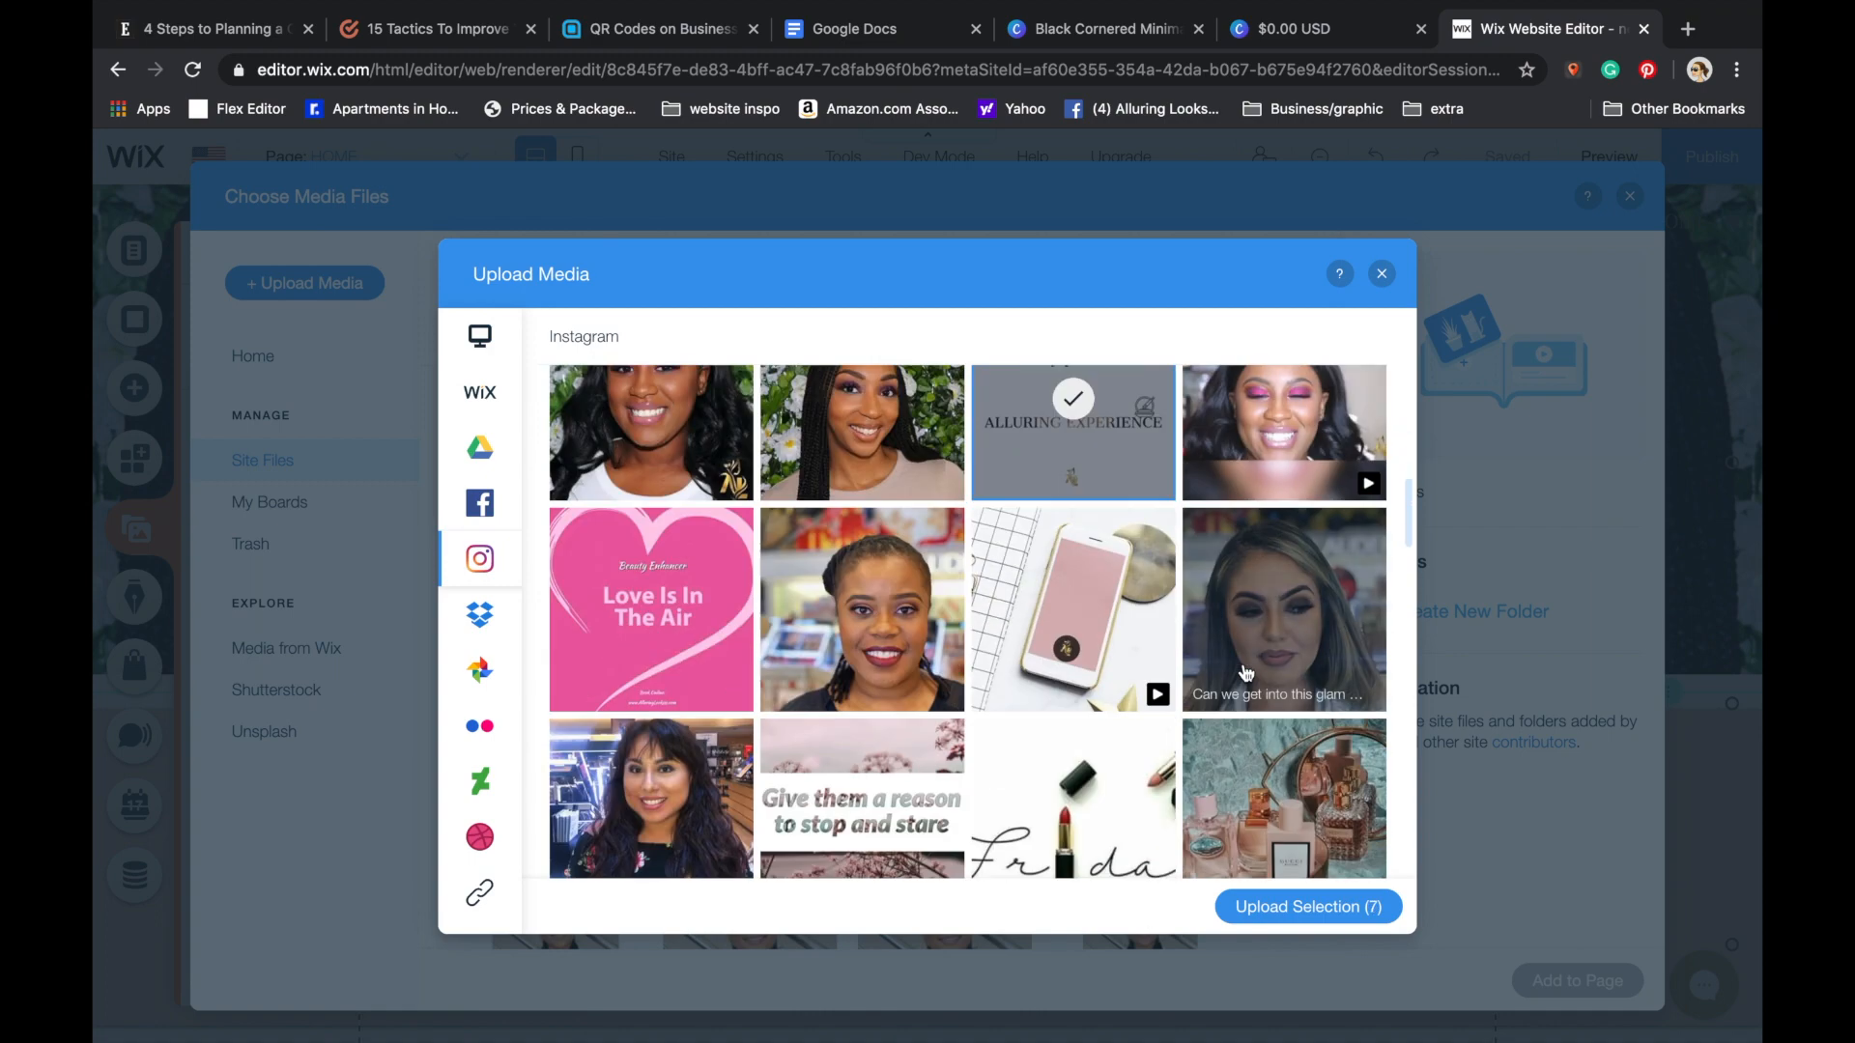
left_click(1213, 579)
scroll(1213, 628, "down", 4)
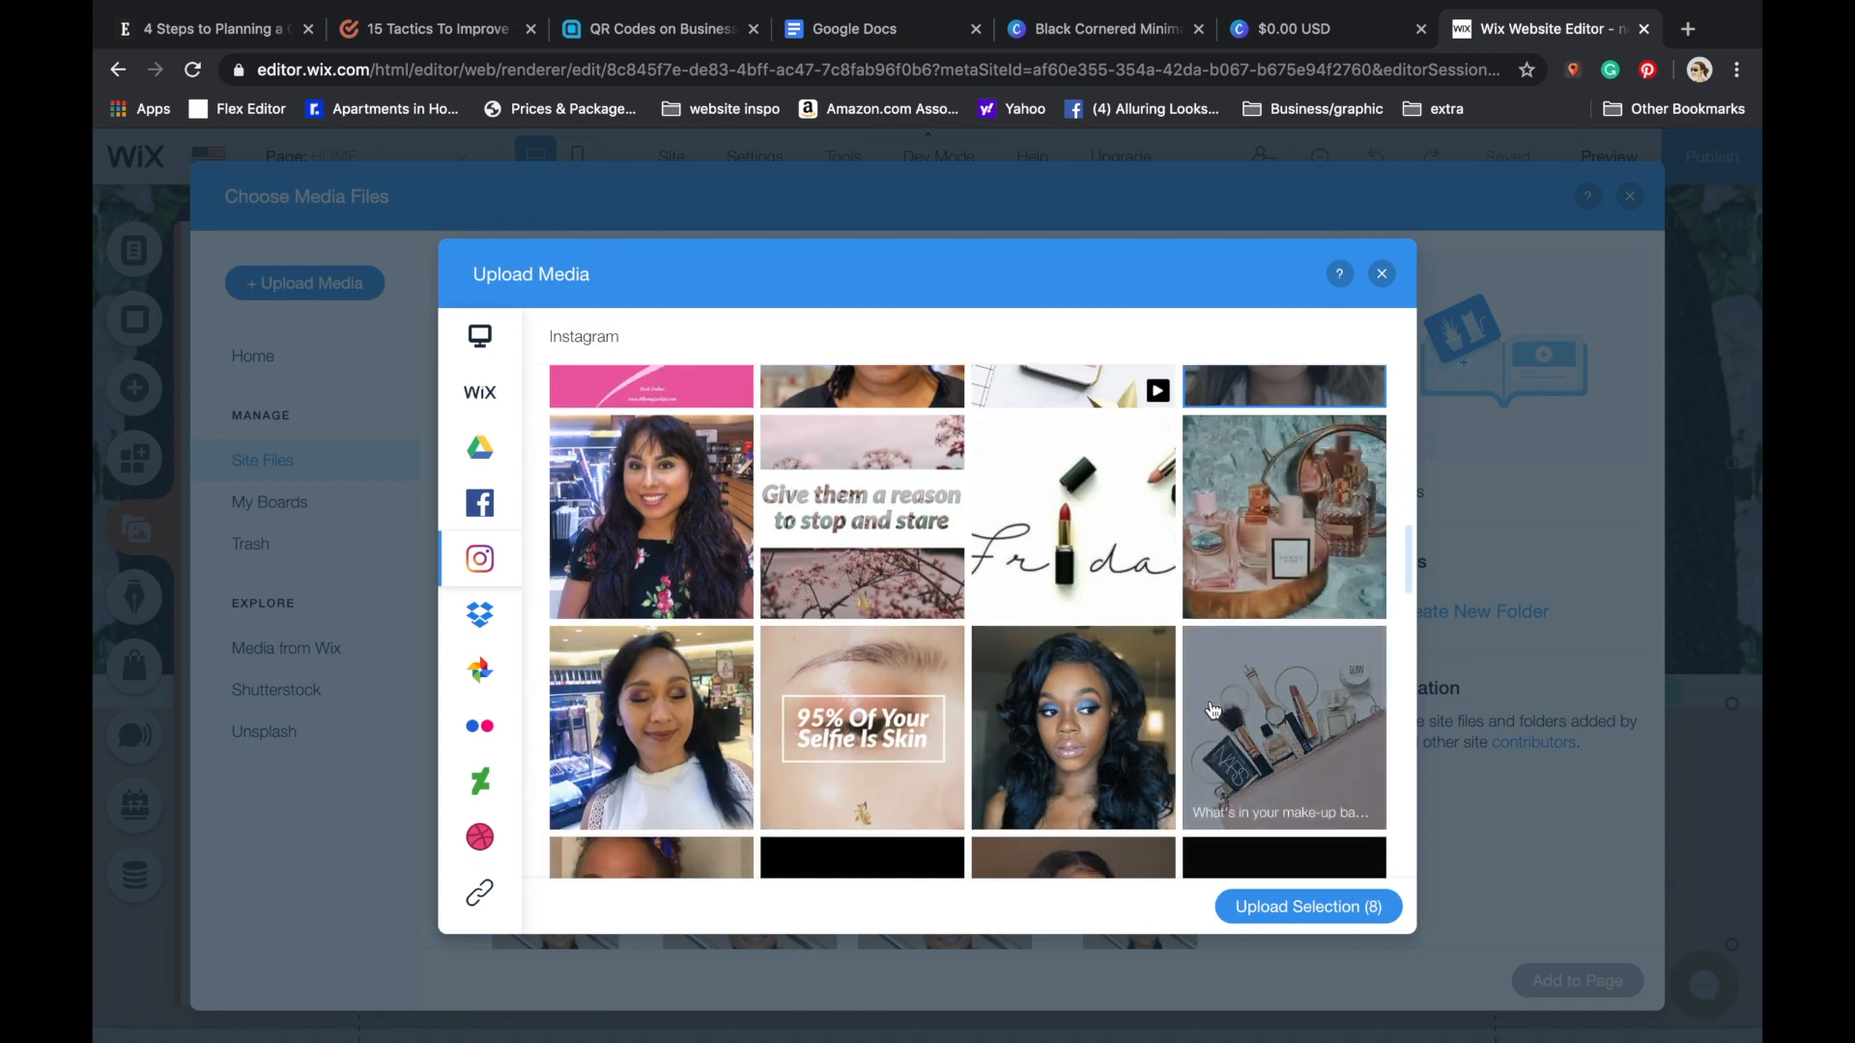
left_click(1285, 517)
scroll(1159, 676, "down", 1)
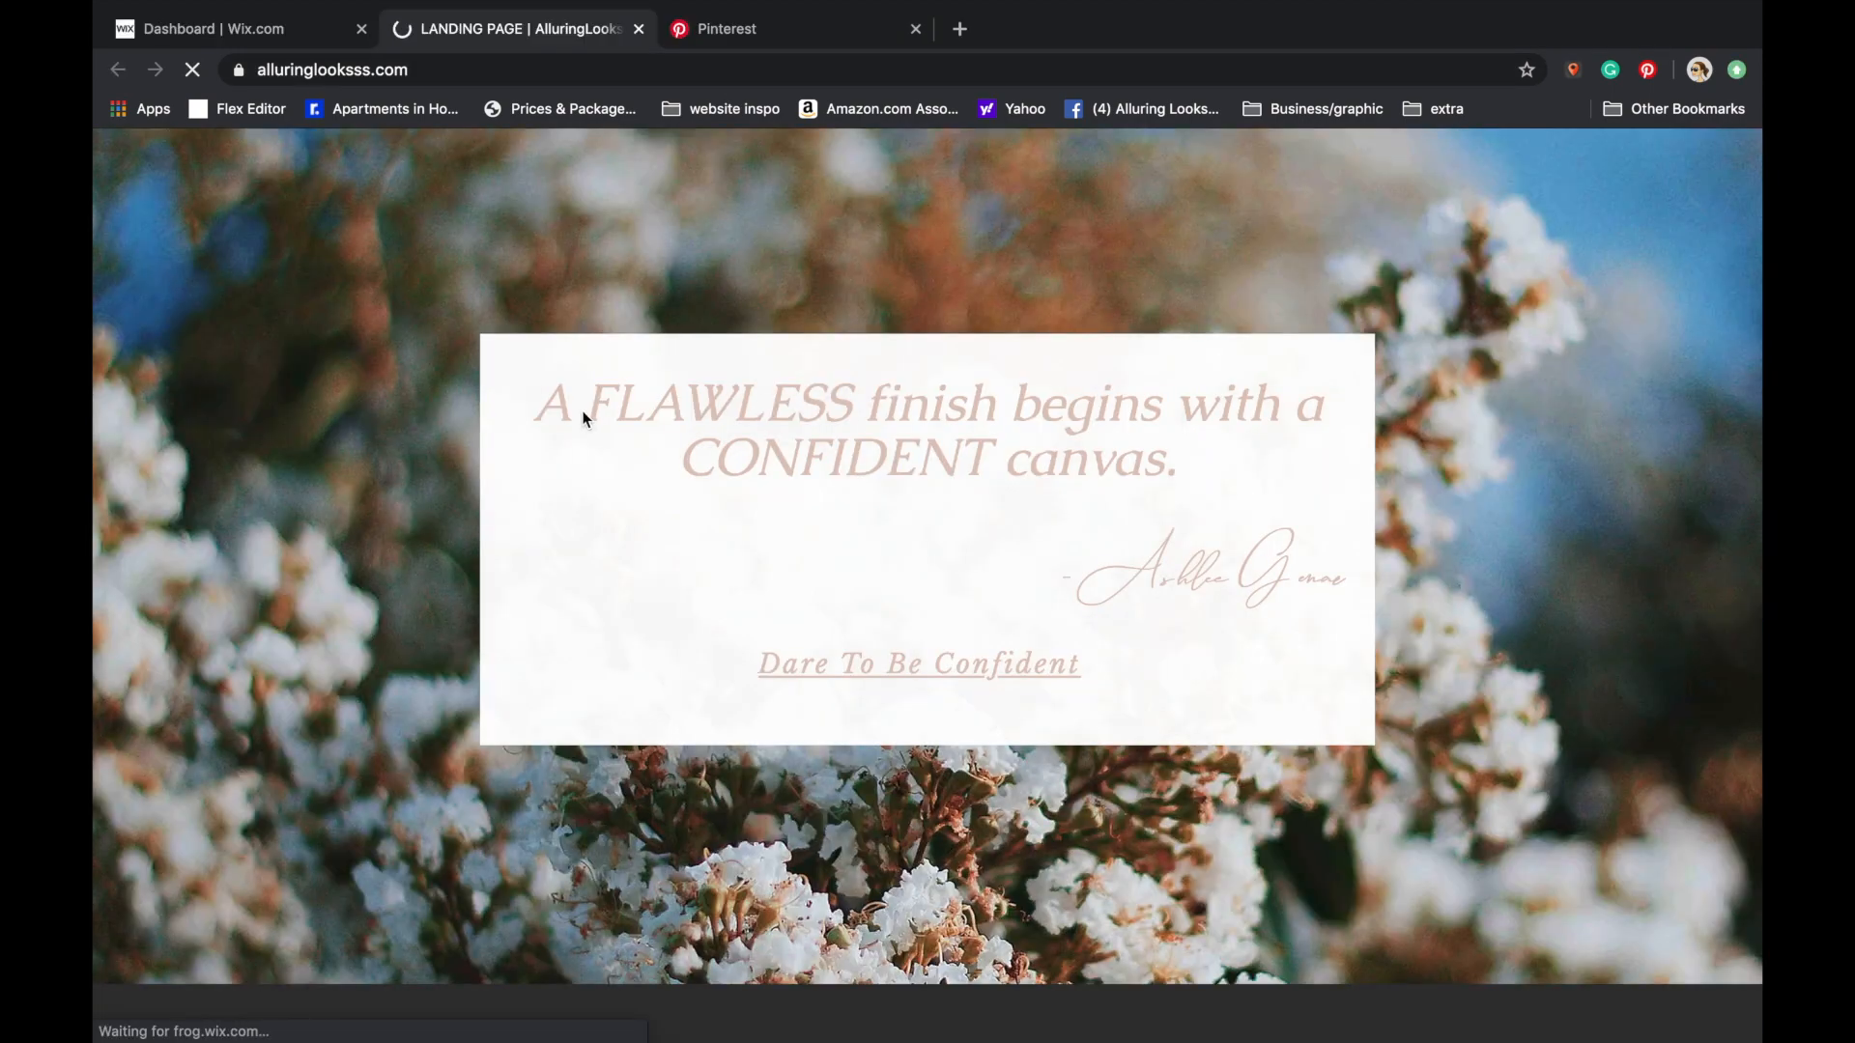
- Enter the live site's home page from the landing page, close the New Client Special popup, and scroll through
left_click(835, 672)
scroll(386, 640, "down", 8)
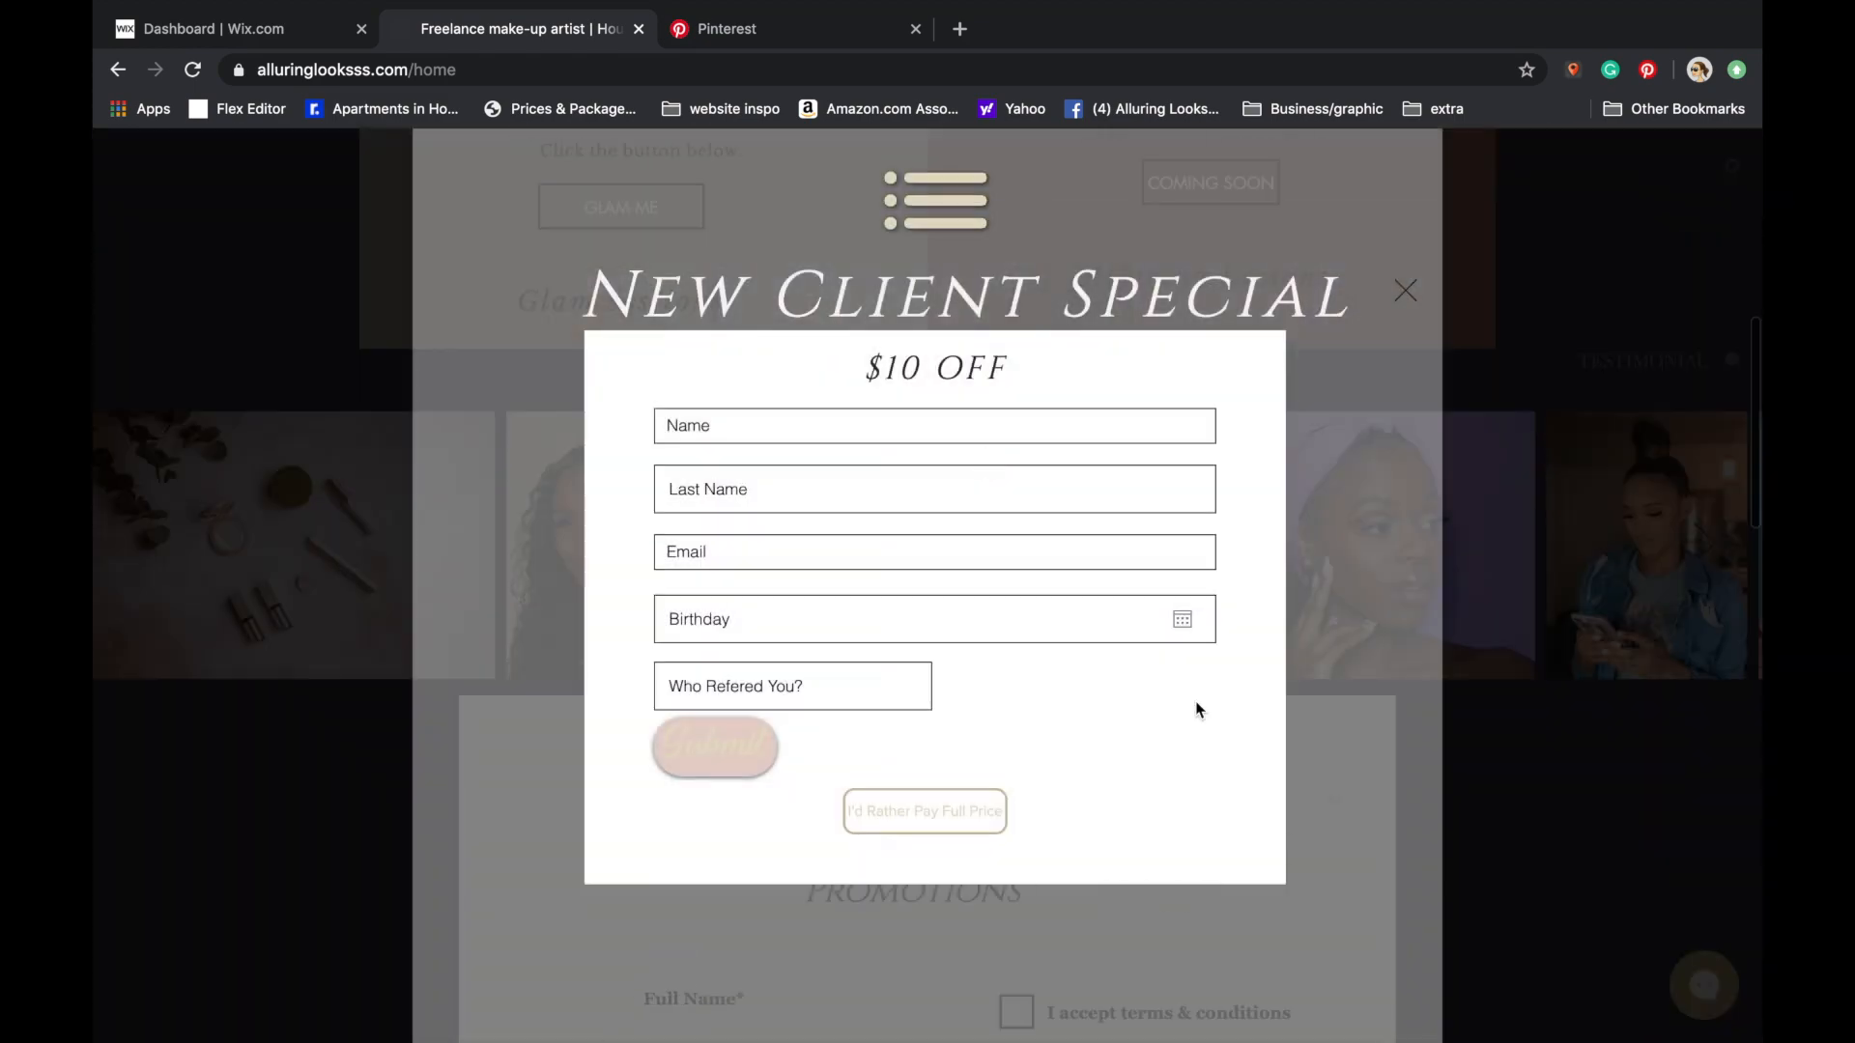
left_click(1402, 291)
scroll(1271, 739, "down", 15)
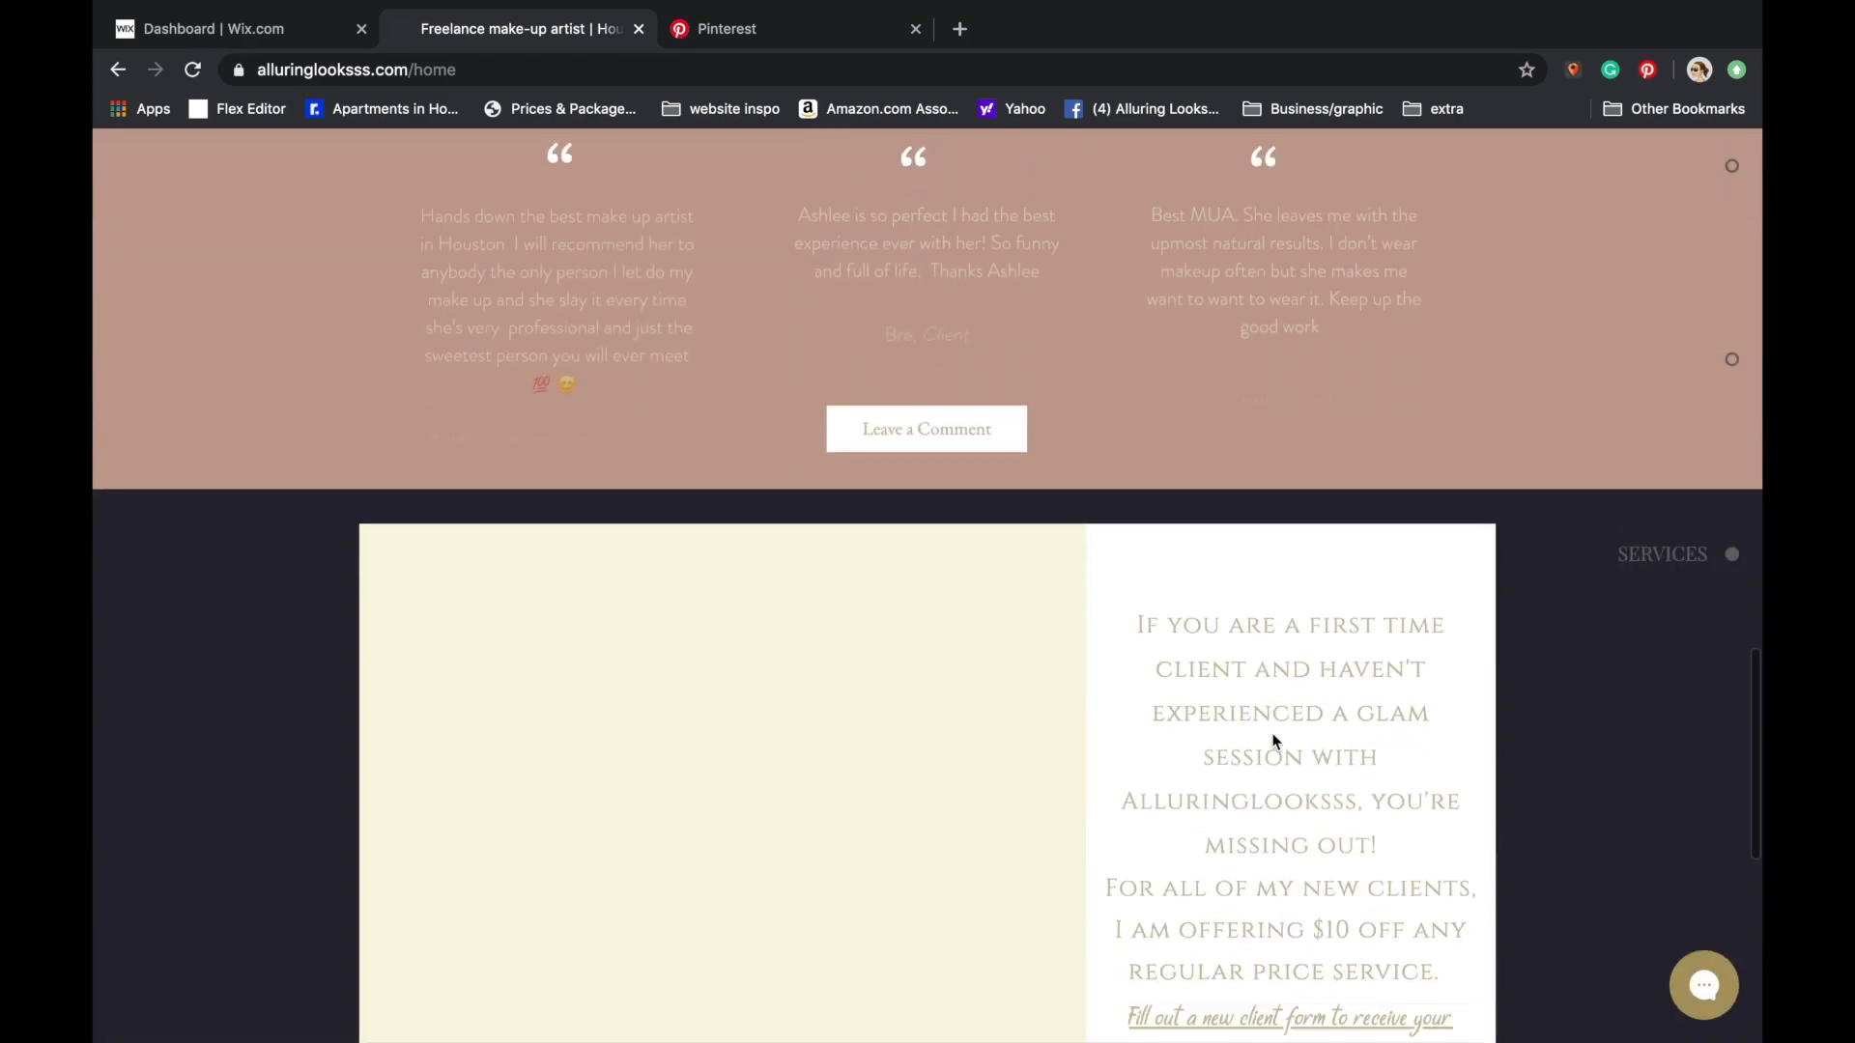
scroll(1272, 734, "down", 6)
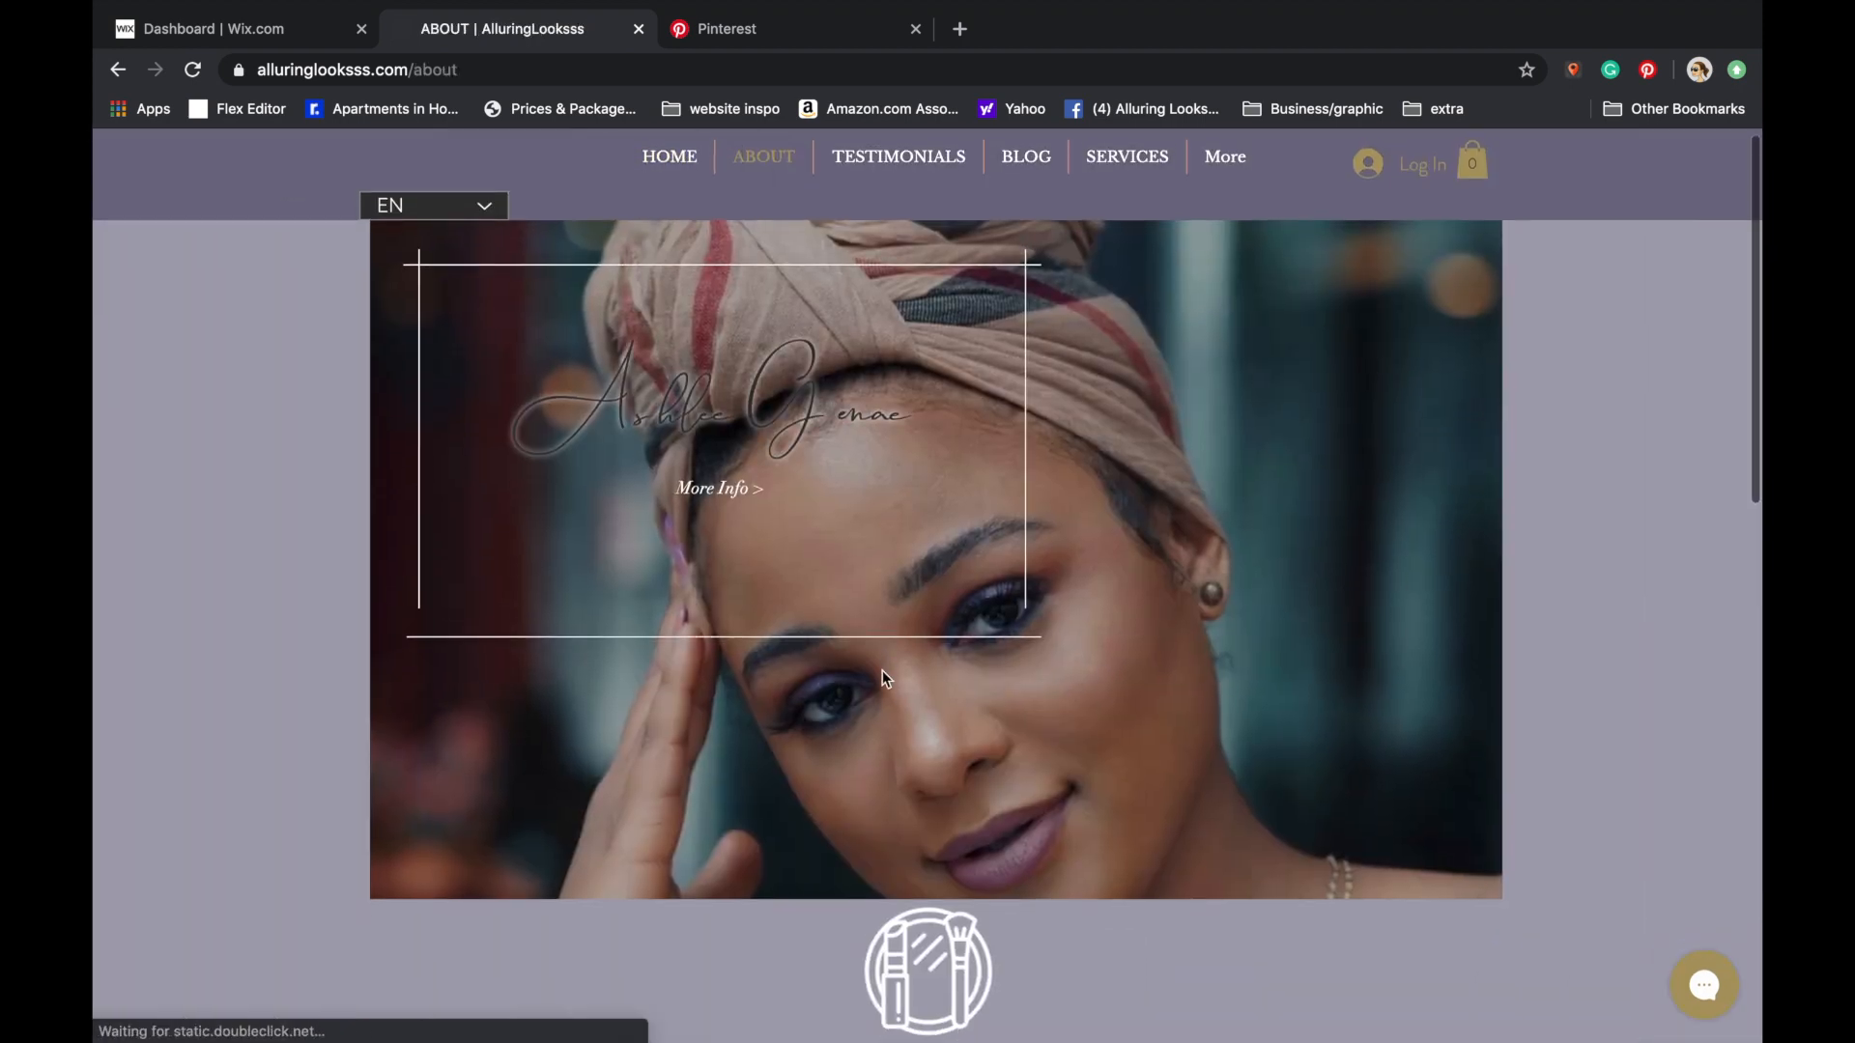
scroll(883, 670, "down", 5)
scroll(883, 670, "down", 3)
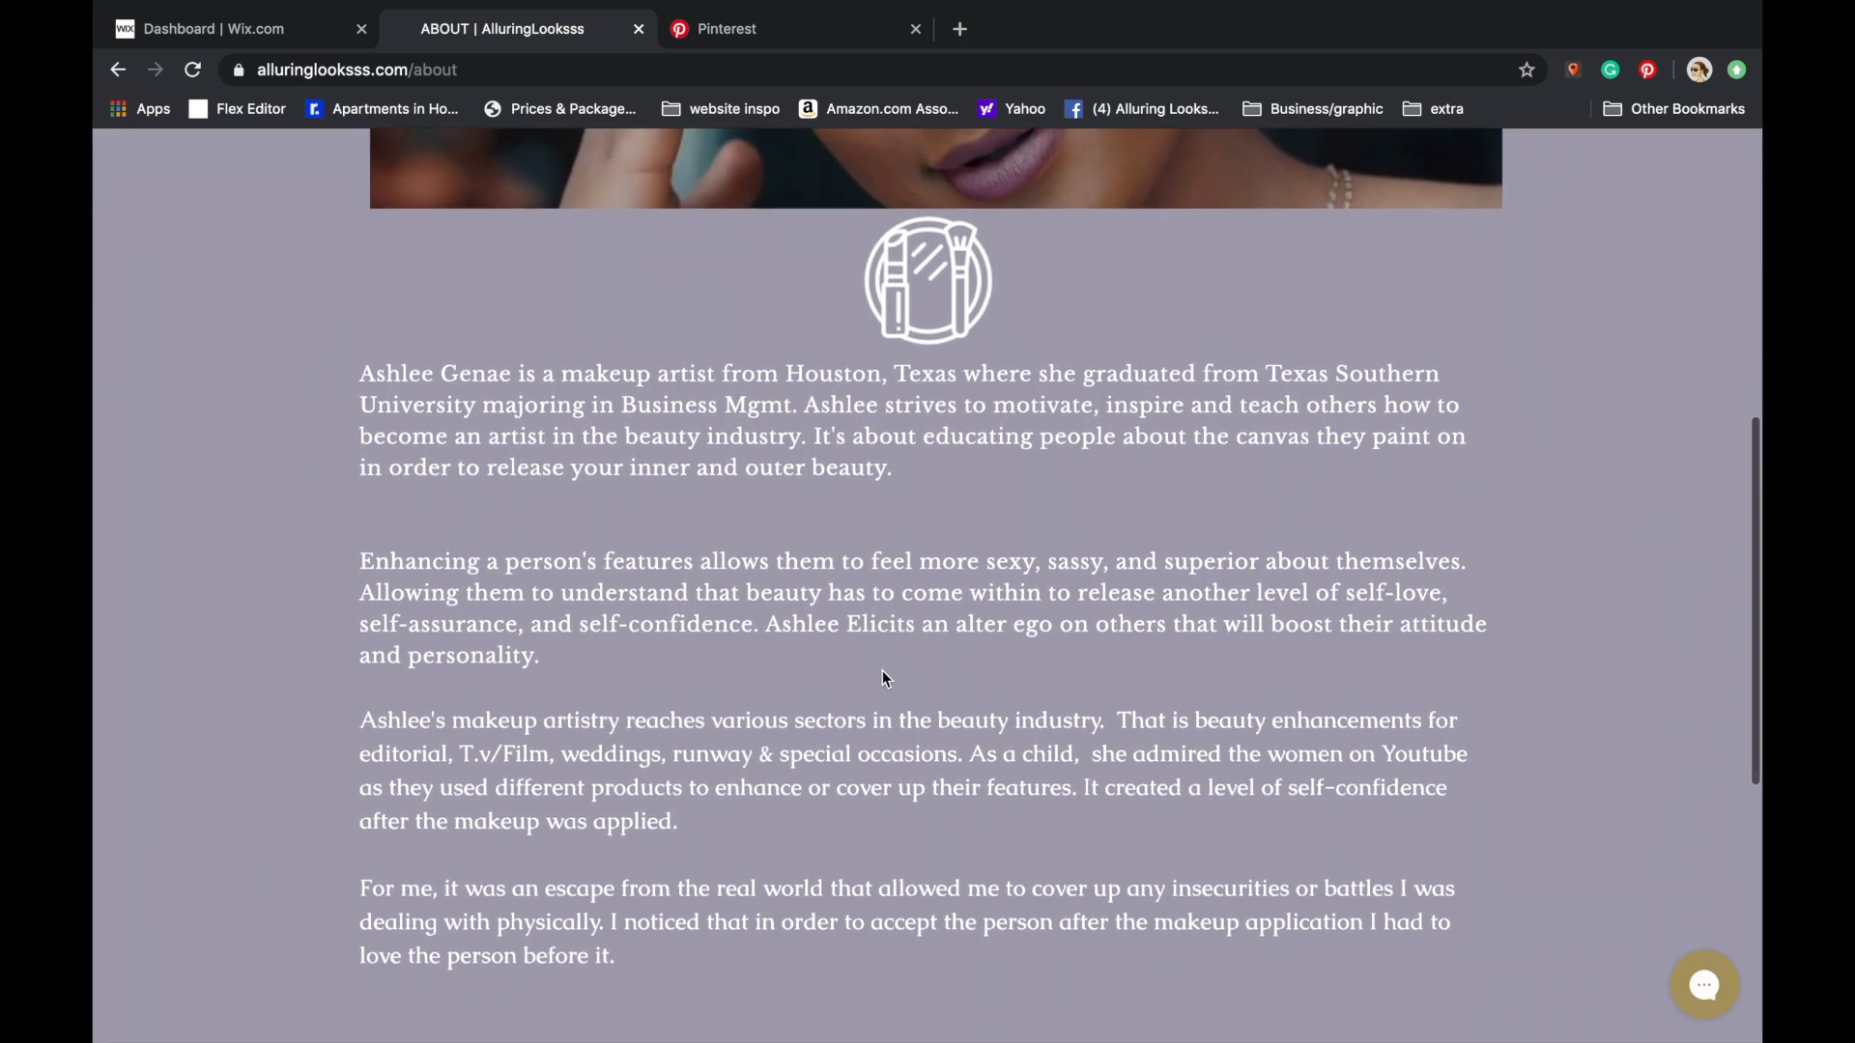
scroll(882, 671, "down", 6)
scroll(882, 670, "up", 14)
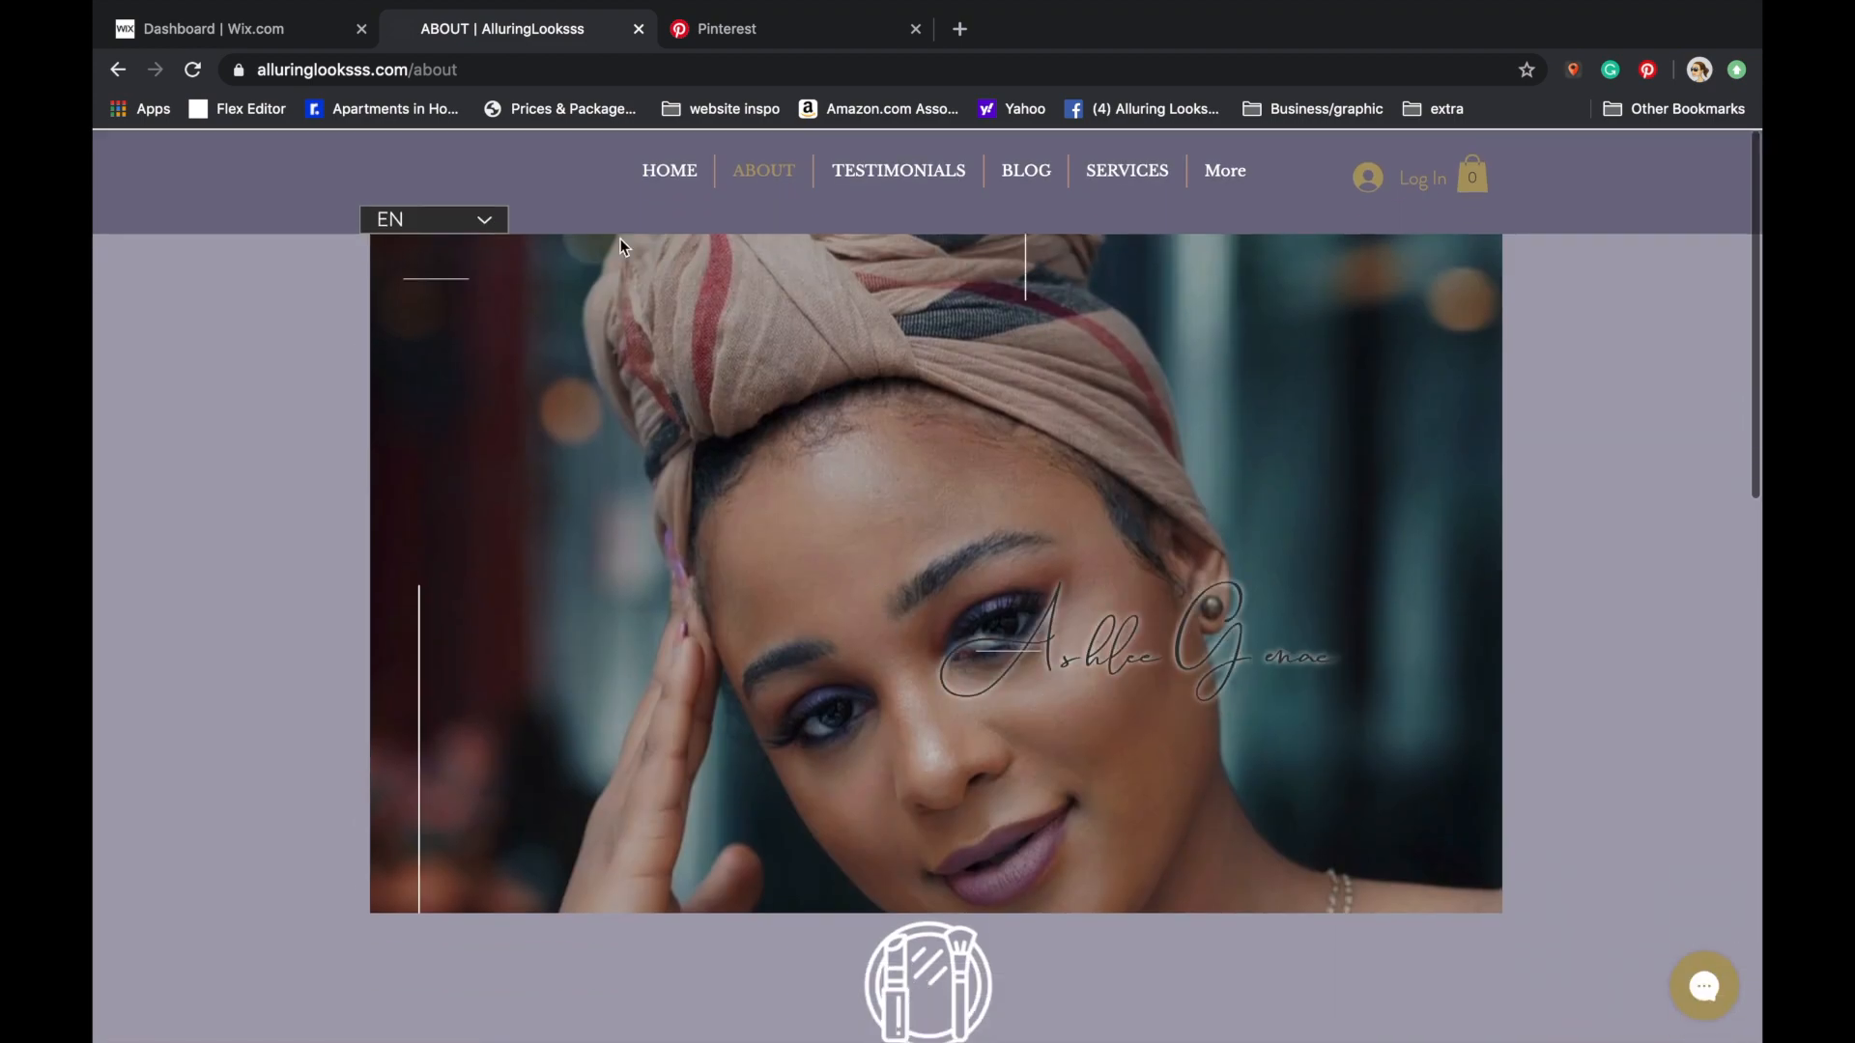
- Jump to the home page's subscribe form, then visit the blog page
left_click(890, 188)
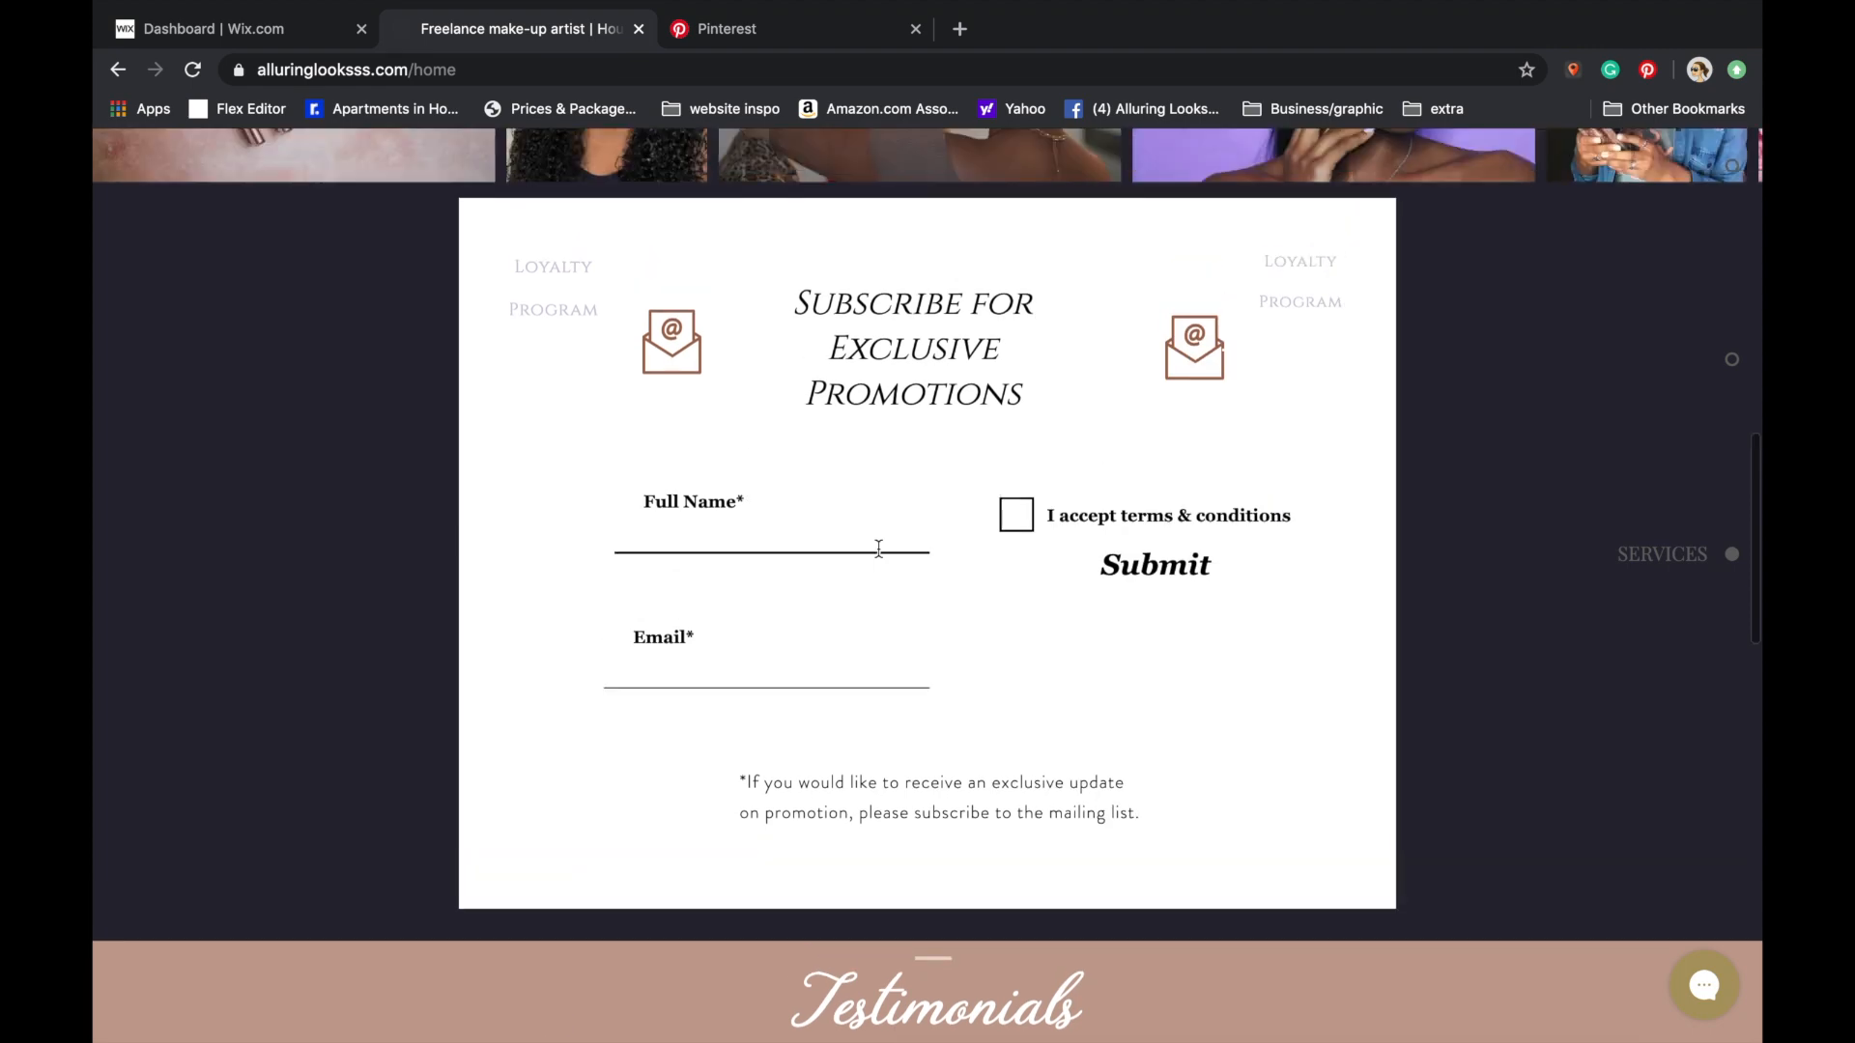
scroll(878, 549, "up", 10)
left_click(1009, 180)
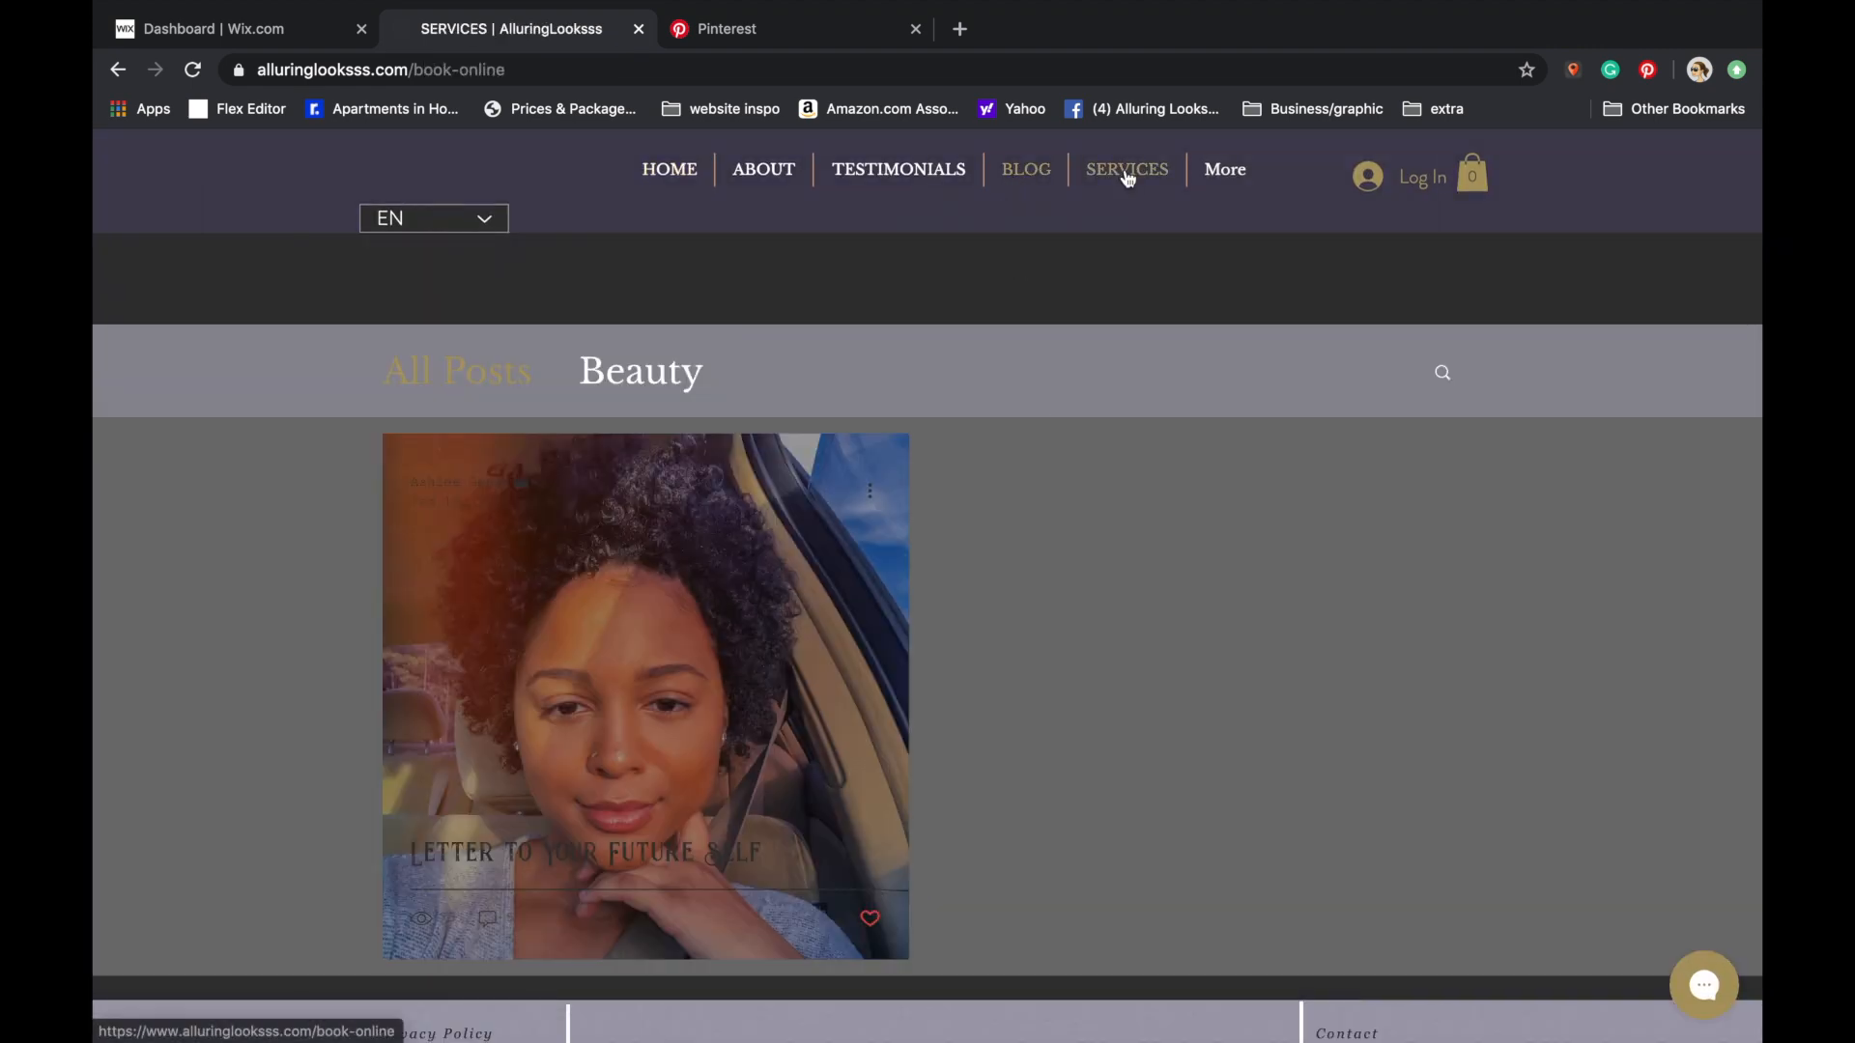
scroll(1009, 407, "down", 1)
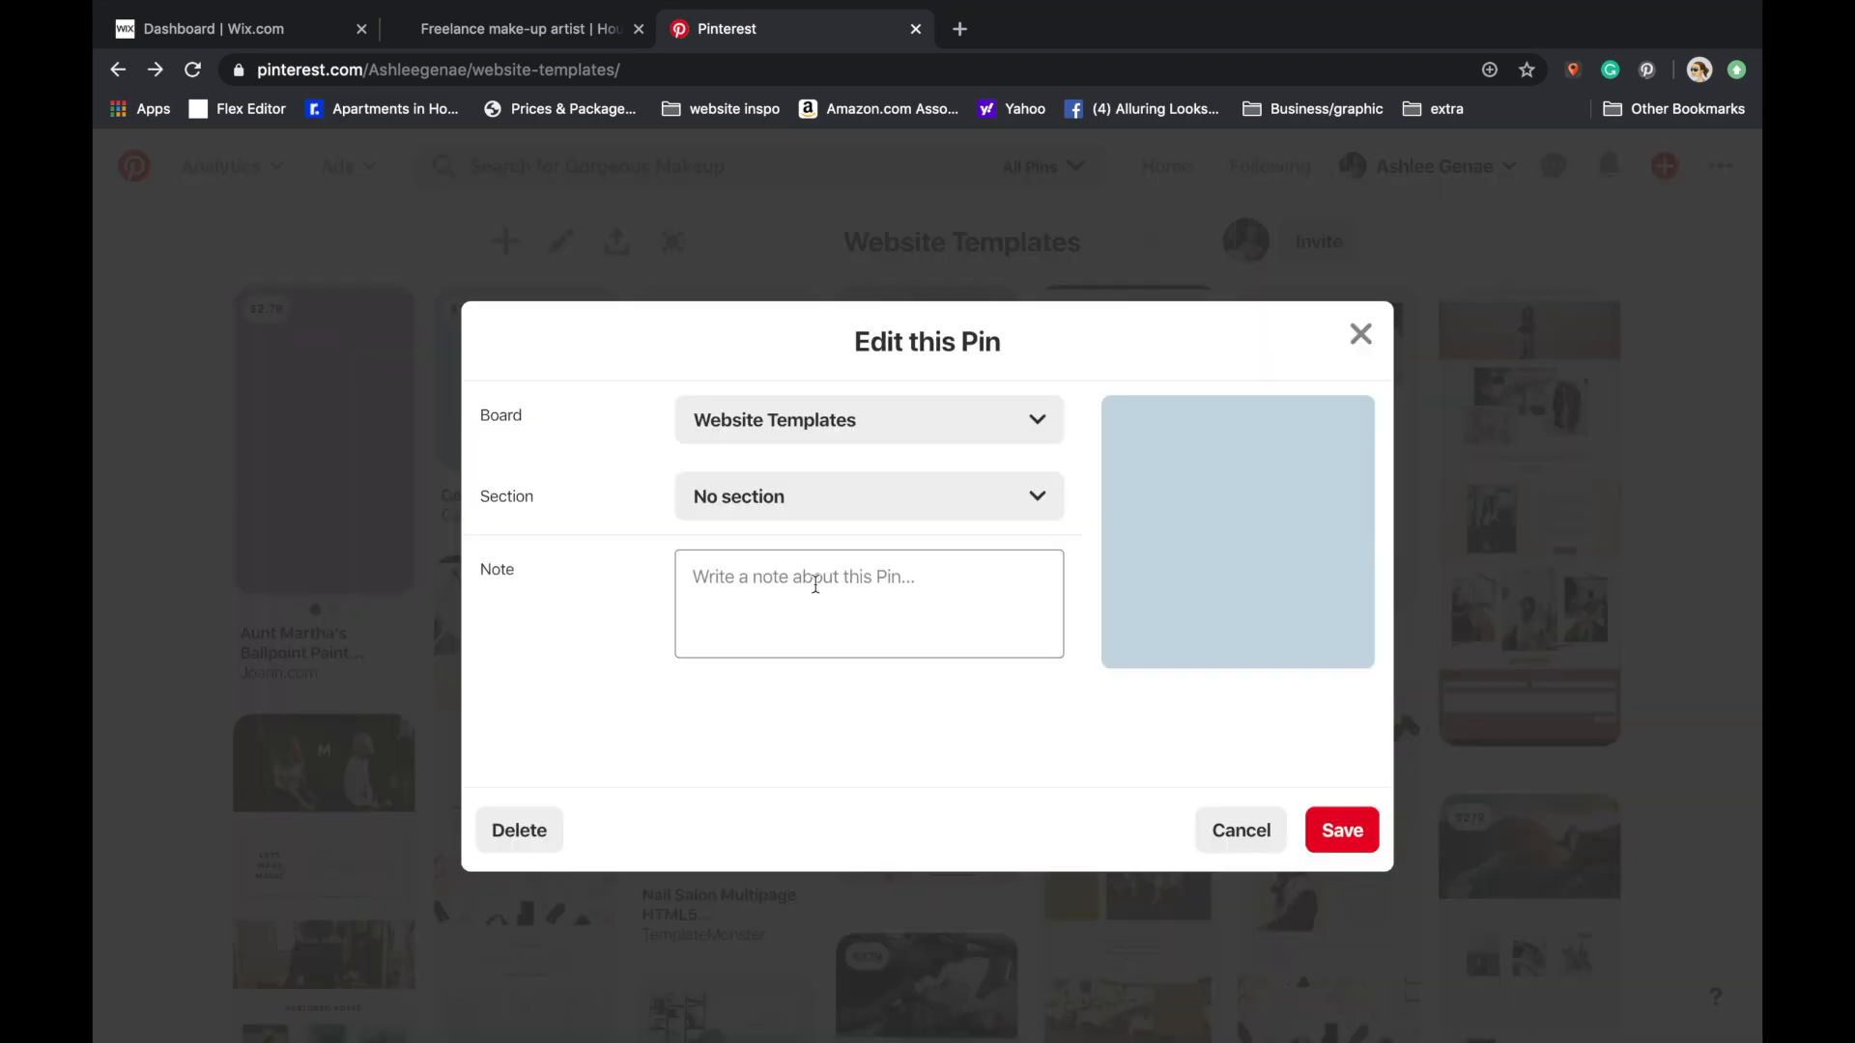
- File the first four Website Templates pins, including the purple one, under Spring Website ideas
left_click(841, 497)
left_click(815, 646)
left_click(1337, 837)
left_click(666, 317)
left_click(857, 497)
left_click(822, 646)
left_click(1334, 833)
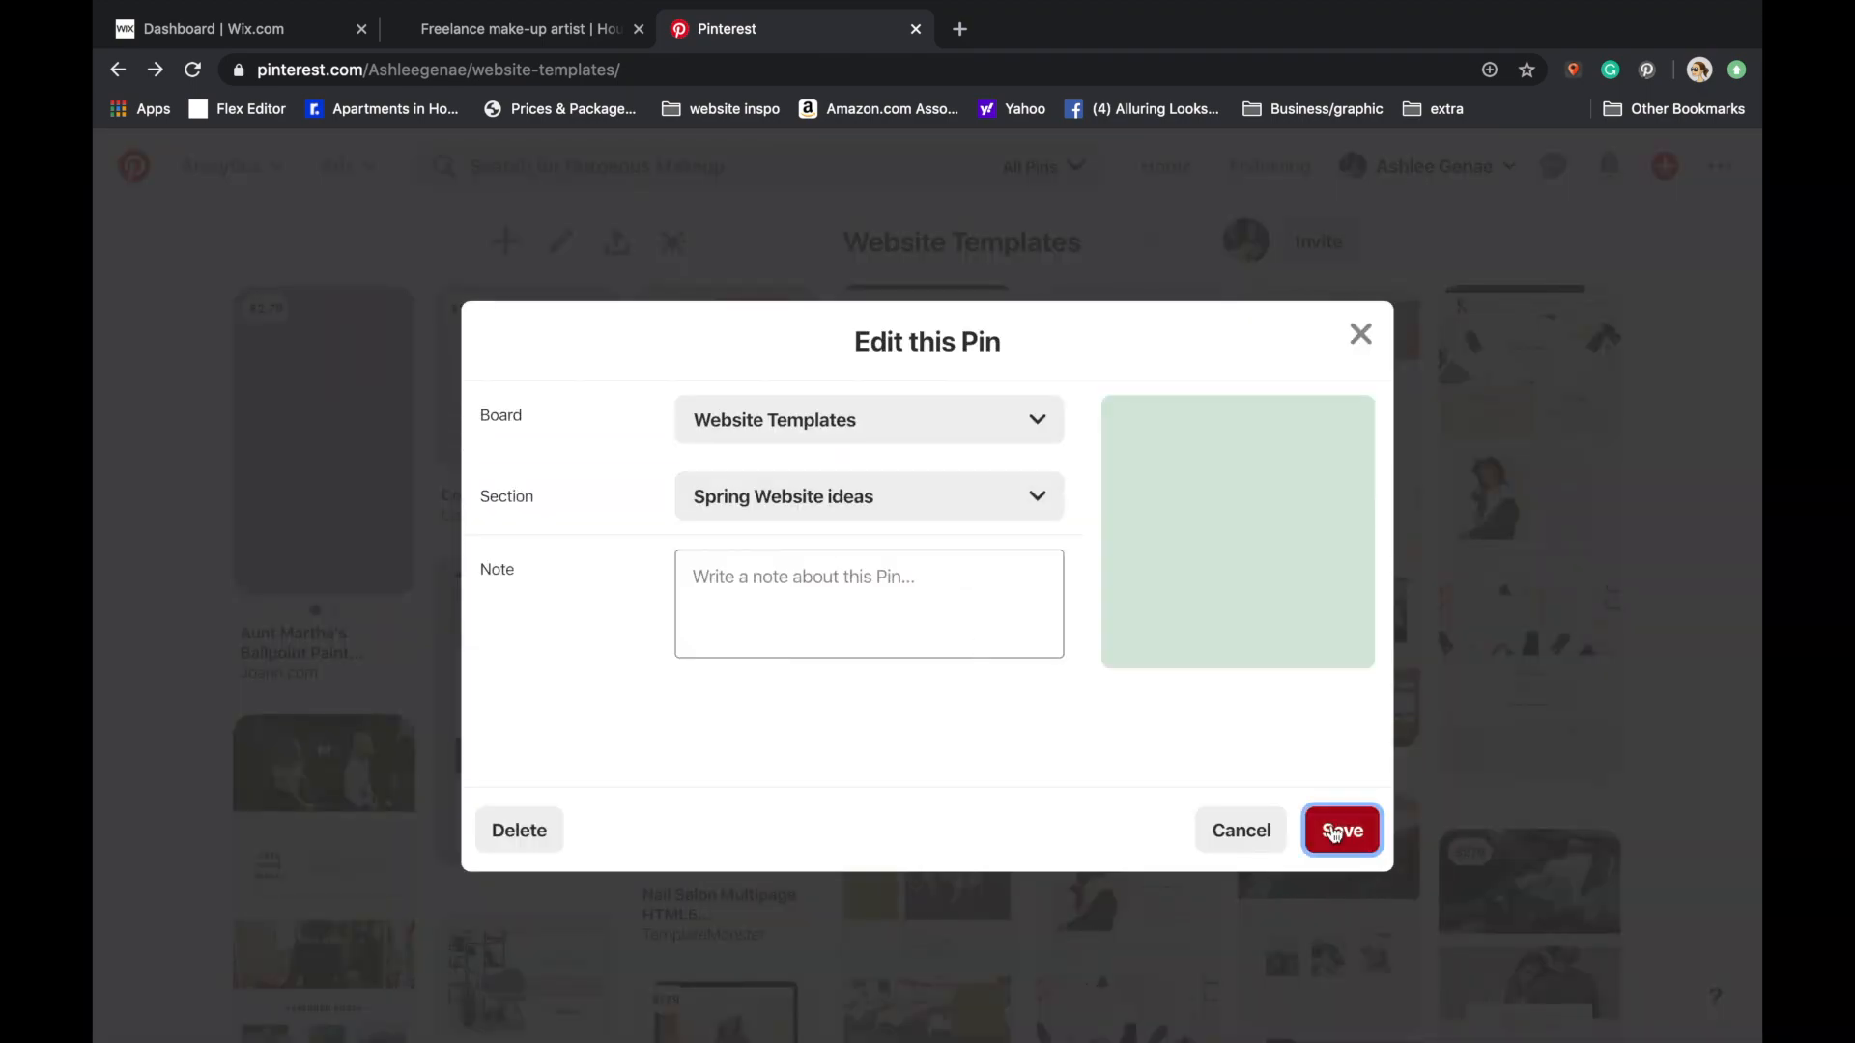
left_click(465, 318)
left_click(850, 496)
left_click(838, 645)
left_click(1337, 831)
left_click(266, 317)
left_click(850, 496)
left_click(833, 646)
left_click(1339, 829)
- Move the pink and BUSINESS pins to Spring Website ideas and start refiling the peachy template pin
scroll(1678, 508, "down", 10)
scroll(1678, 508, "up", 3)
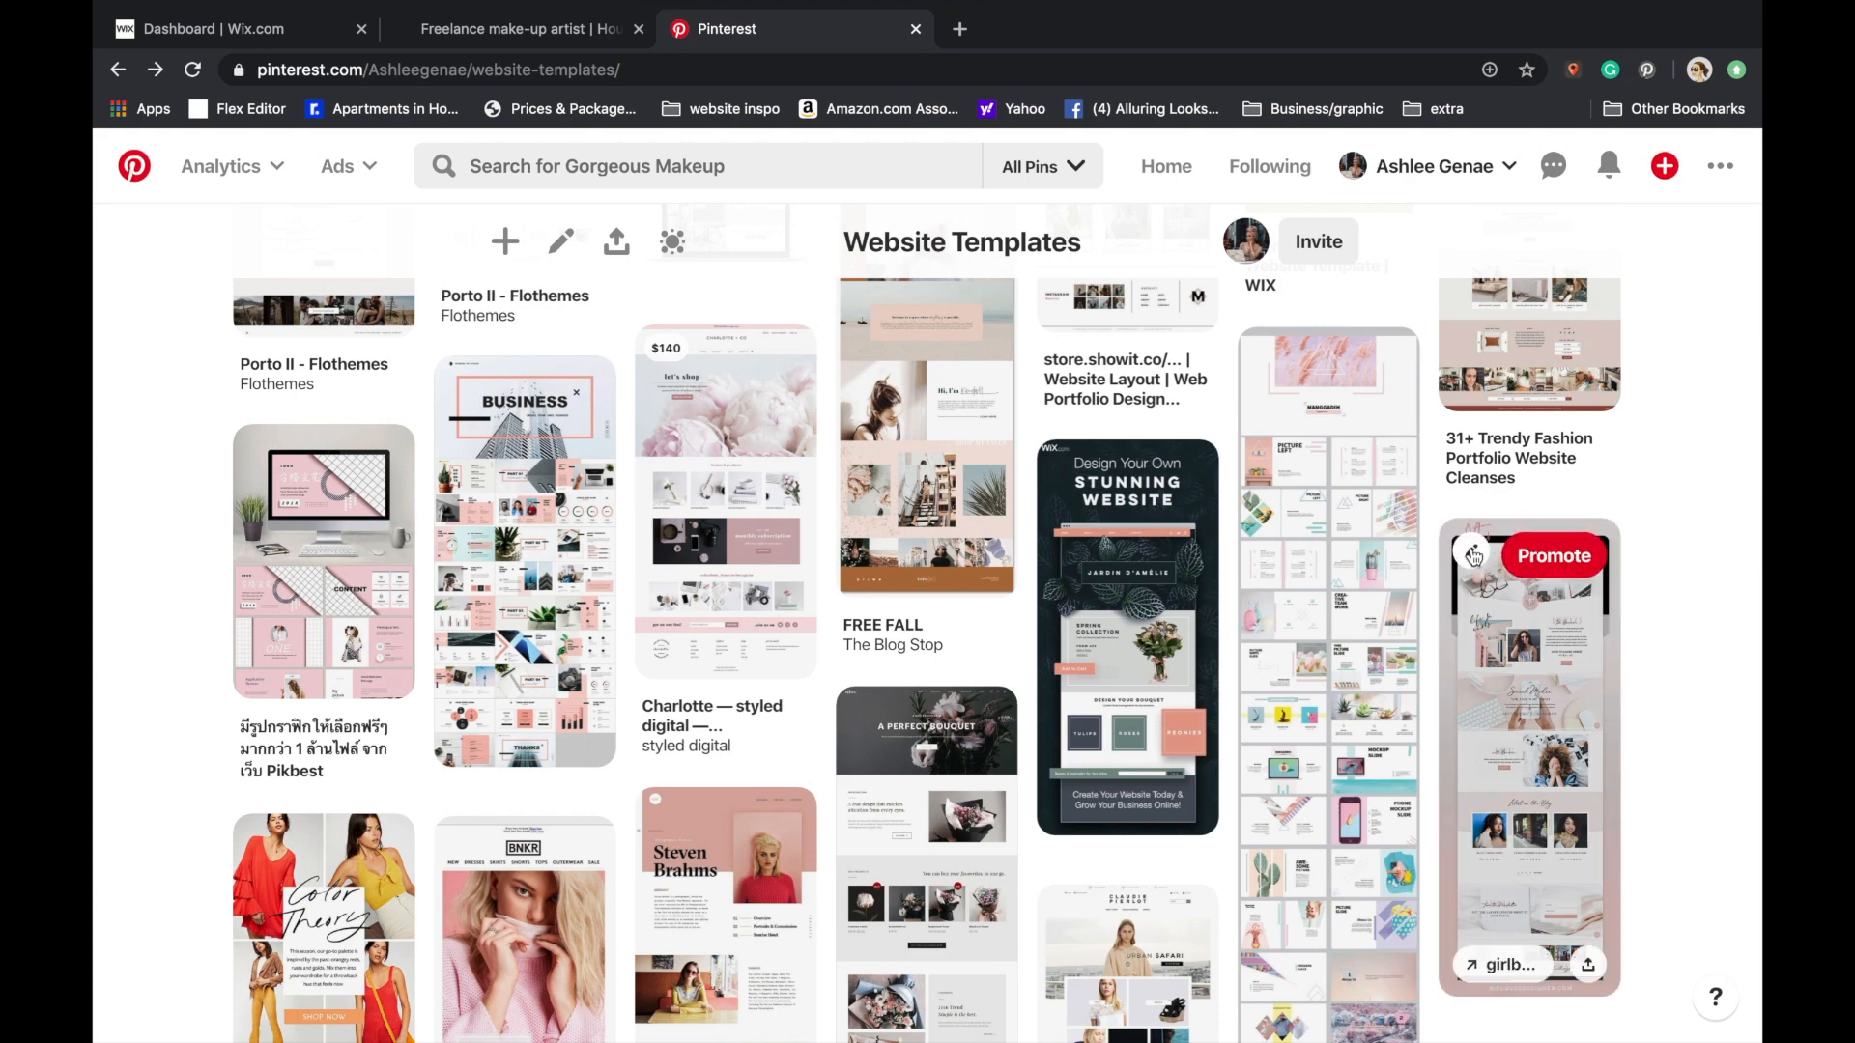
left_click(1474, 556)
left_click(821, 355)
left_click(766, 488)
left_click(1337, 981)
left_click(465, 392)
left_click(851, 375)
left_click(773, 509)
left_click(1342, 950)
scroll(139, 961, "down", 5)
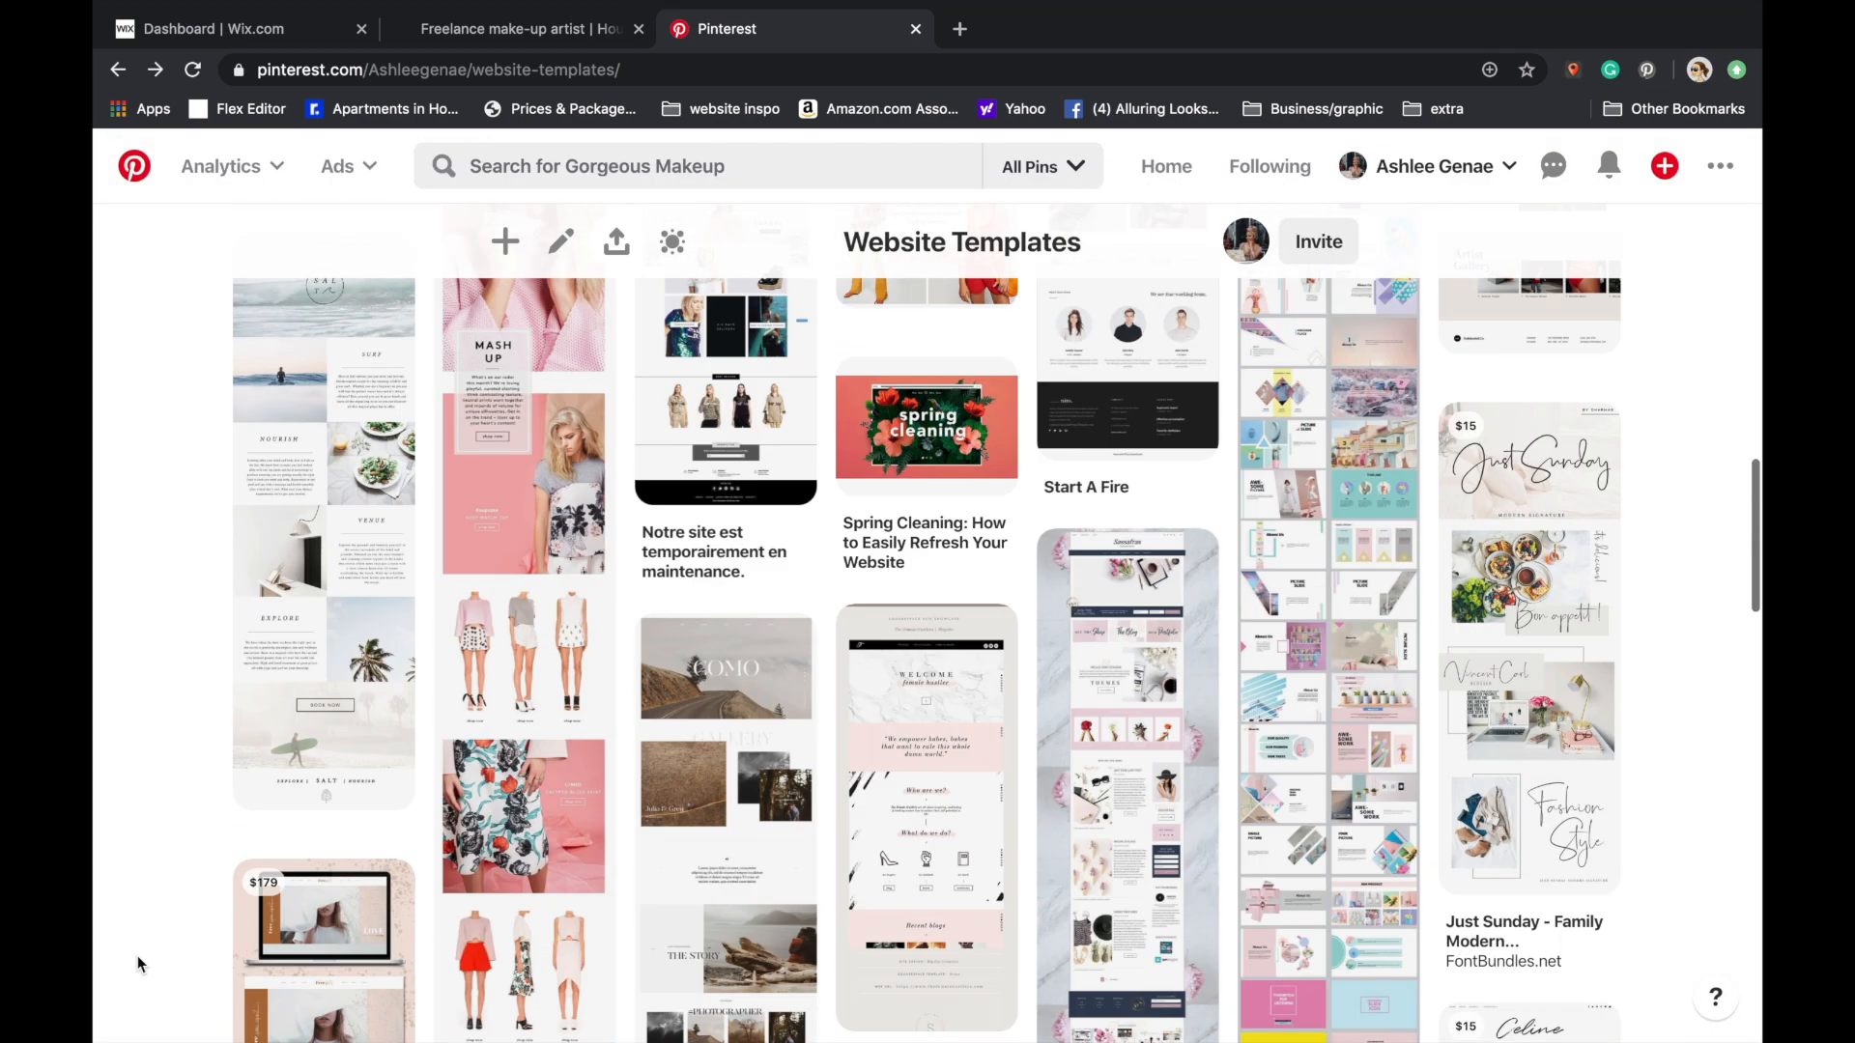
scroll(138, 964, "down", 8)
left_click(866, 361)
left_click(946, 396)
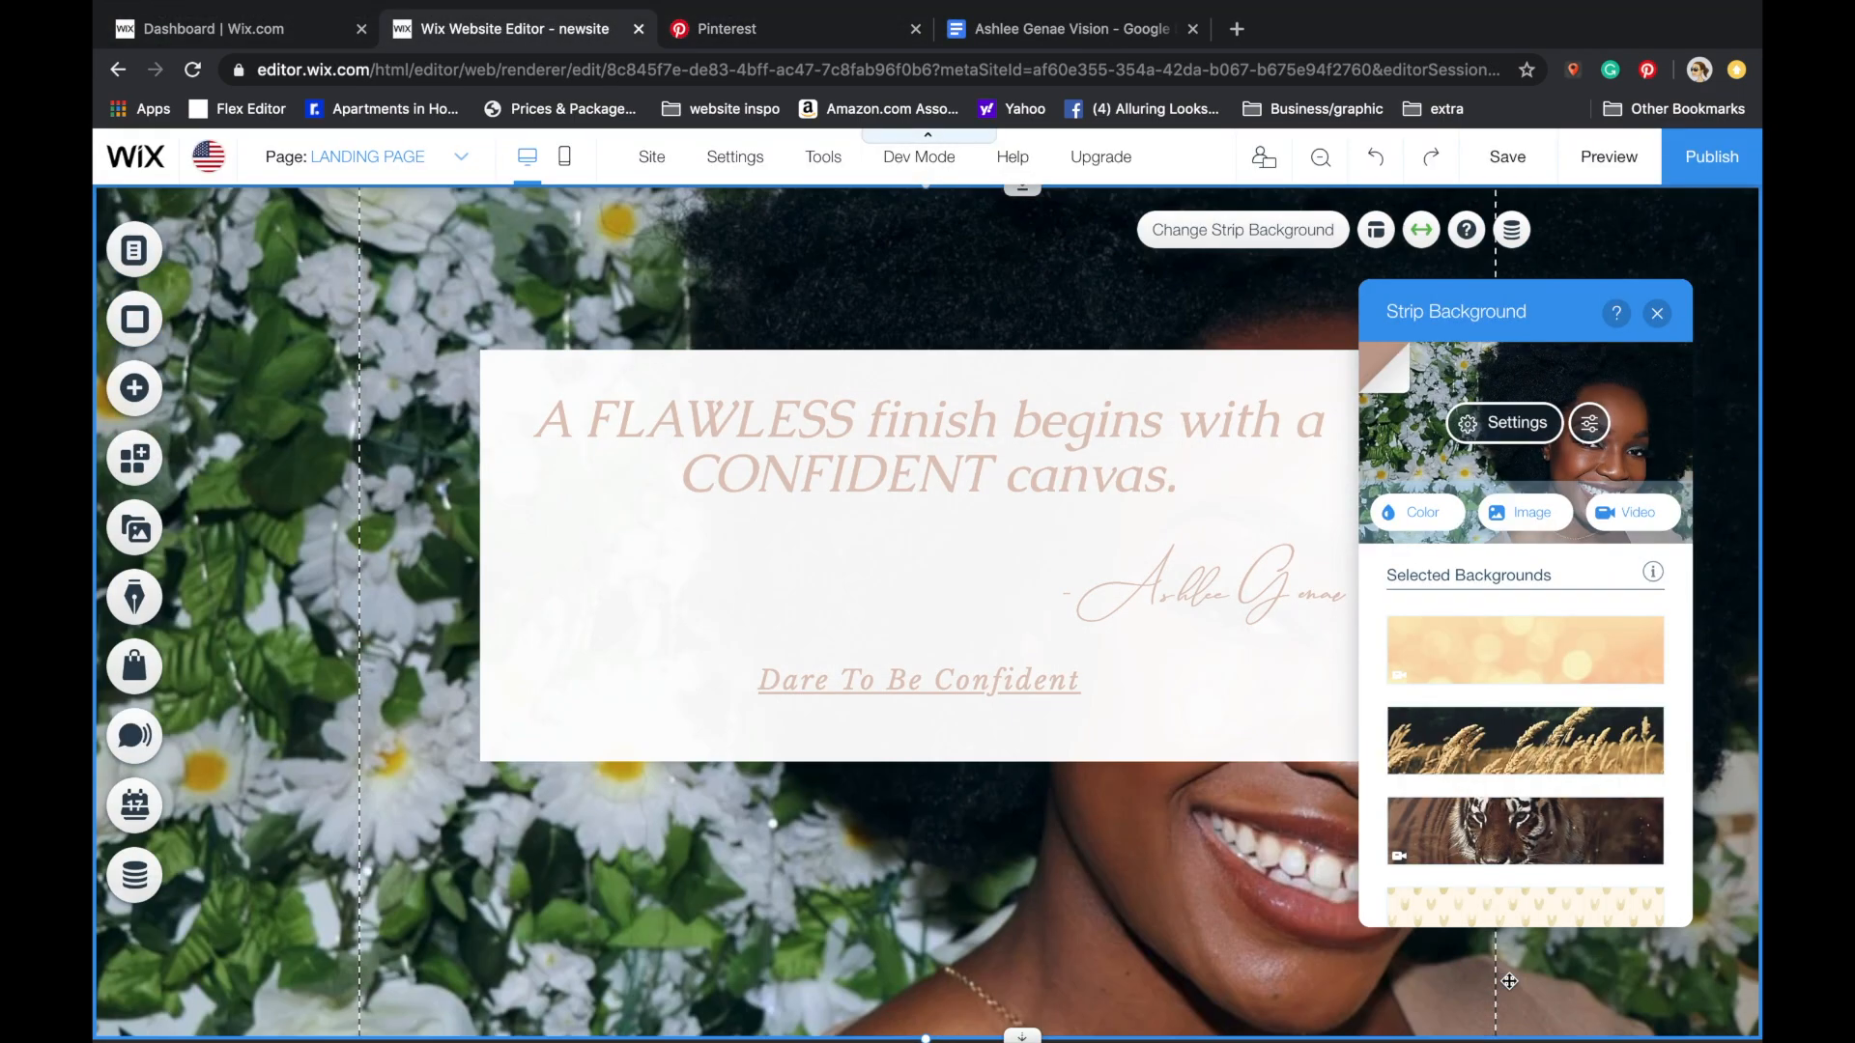
- Close the Strip Background panel and drag the A FLAWLESS finish quote box further down the strip
left_click(1655, 314)
left_click(1180, 443)
left_click_drag(1180, 444, 1104, 537)
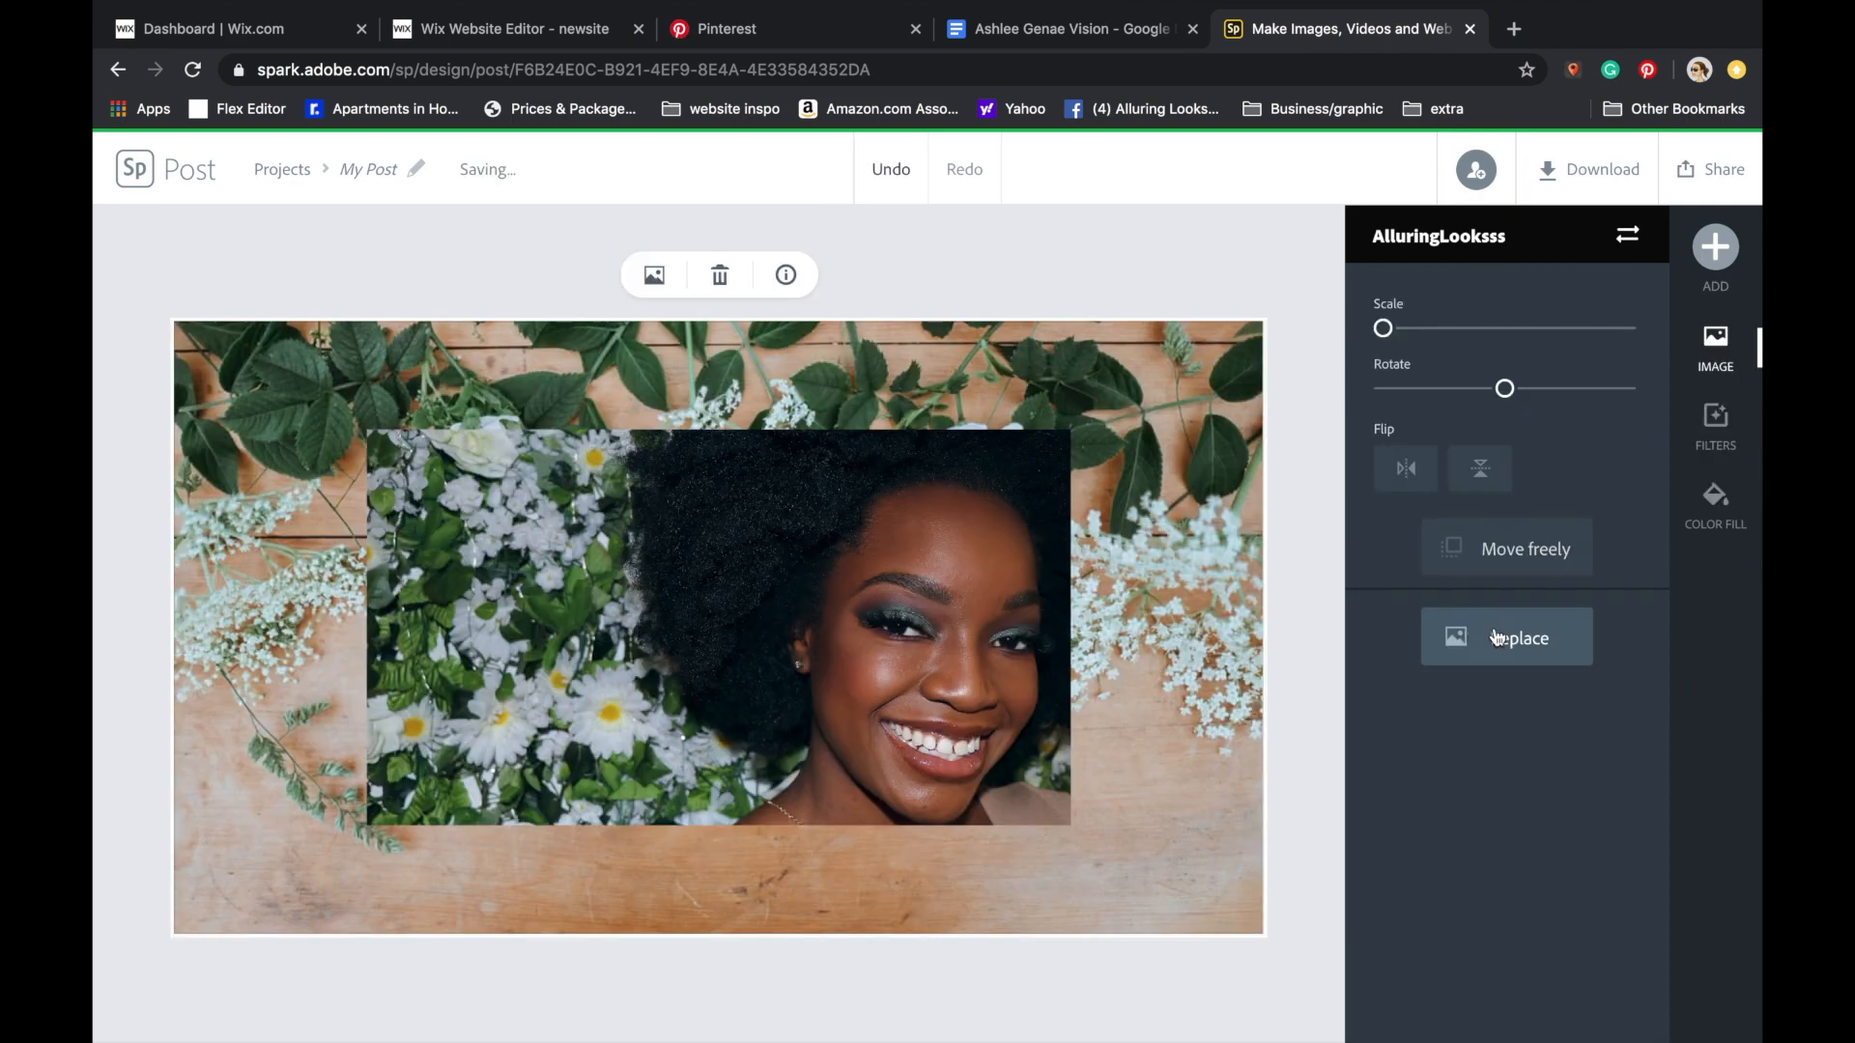
- Replace the post background with the blossoming-tree photo
left_click(1496, 637)
scroll(1476, 773, "down", 5)
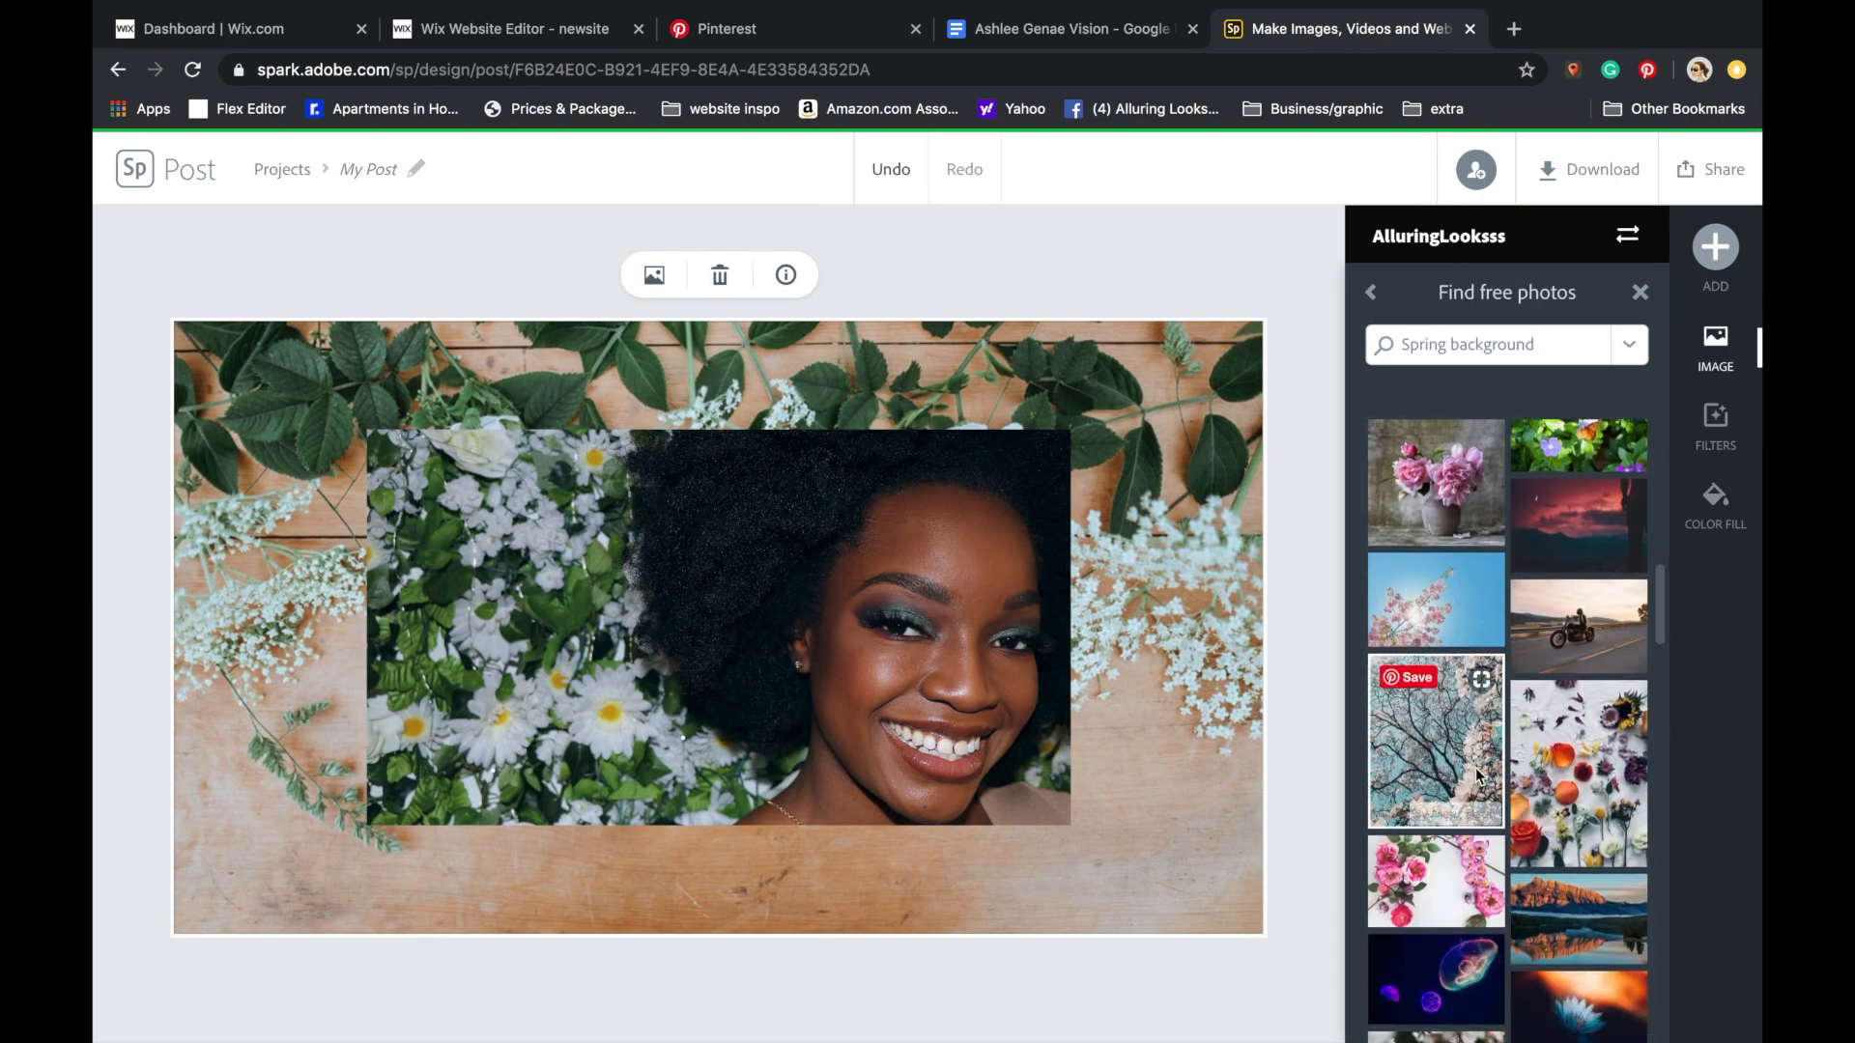
left_click(1550, 787)
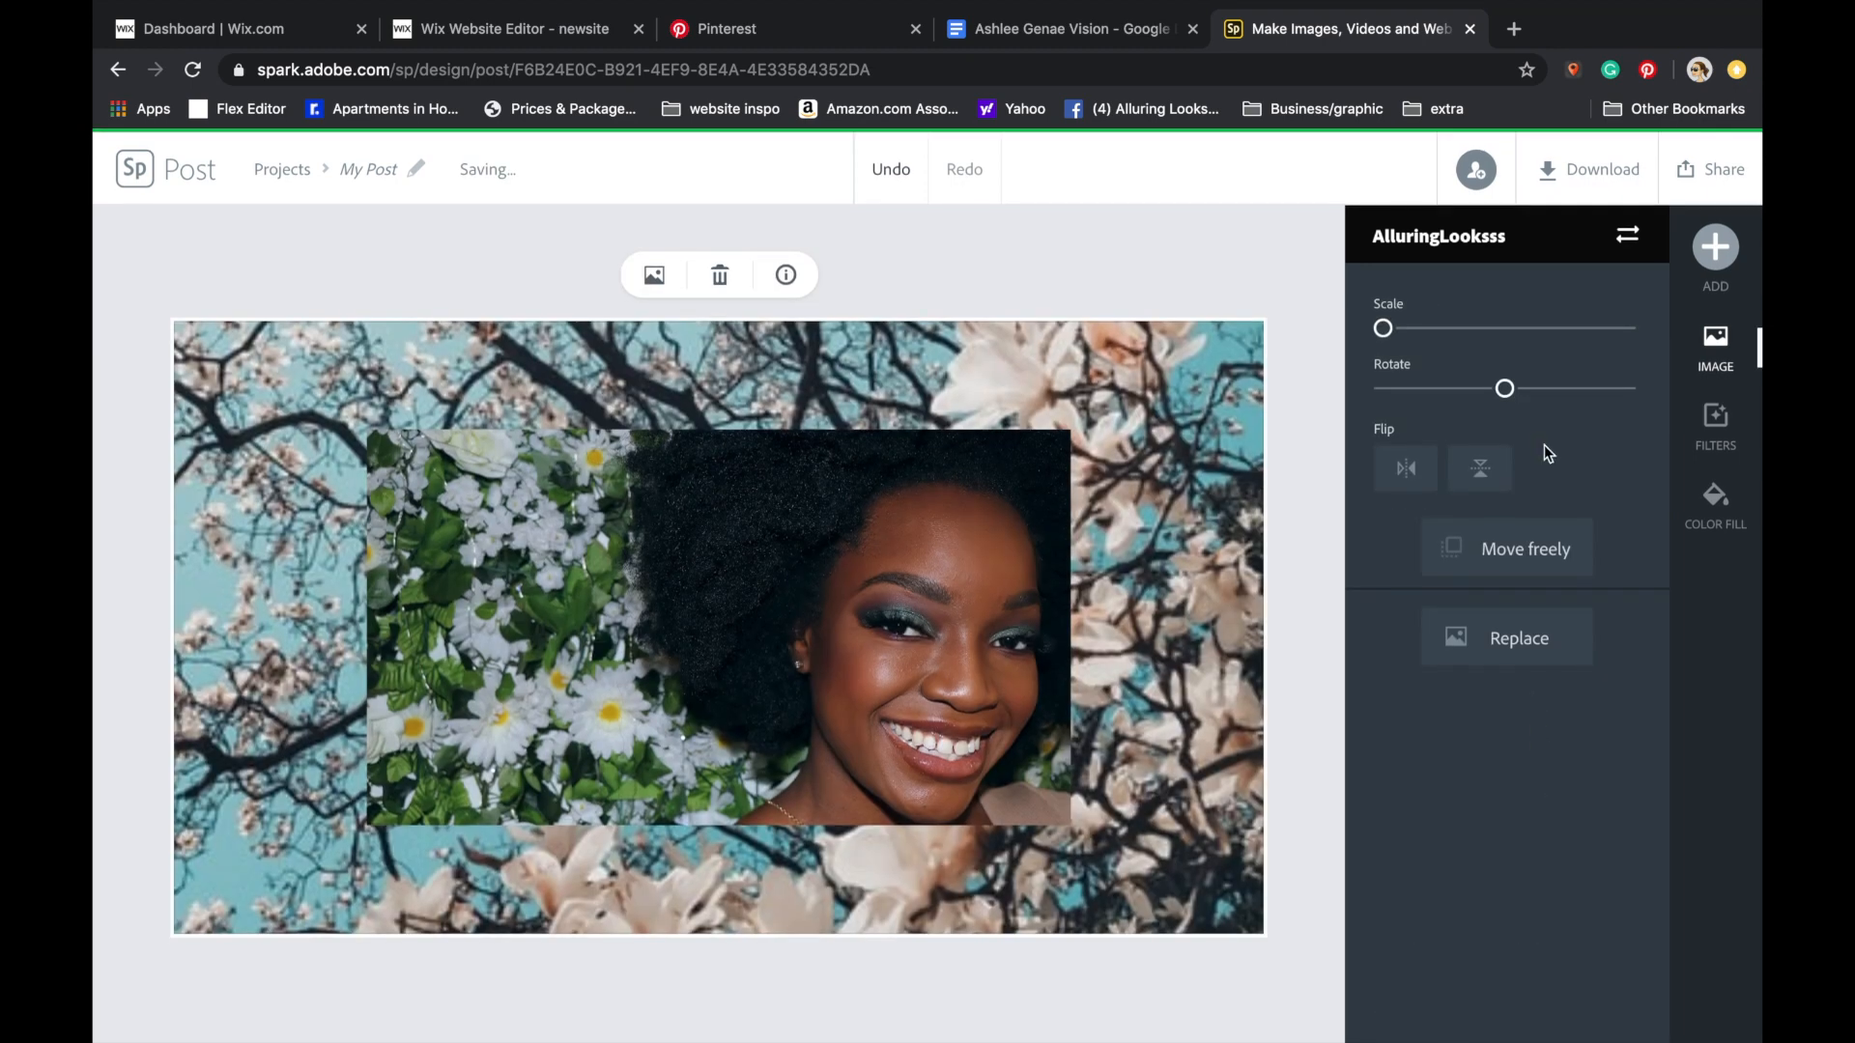
- Try design variations (Organic Symmetry, TOP 5 GLASSES, Music Festival), then apply the Tulip Season layout
left_click(1304, 642)
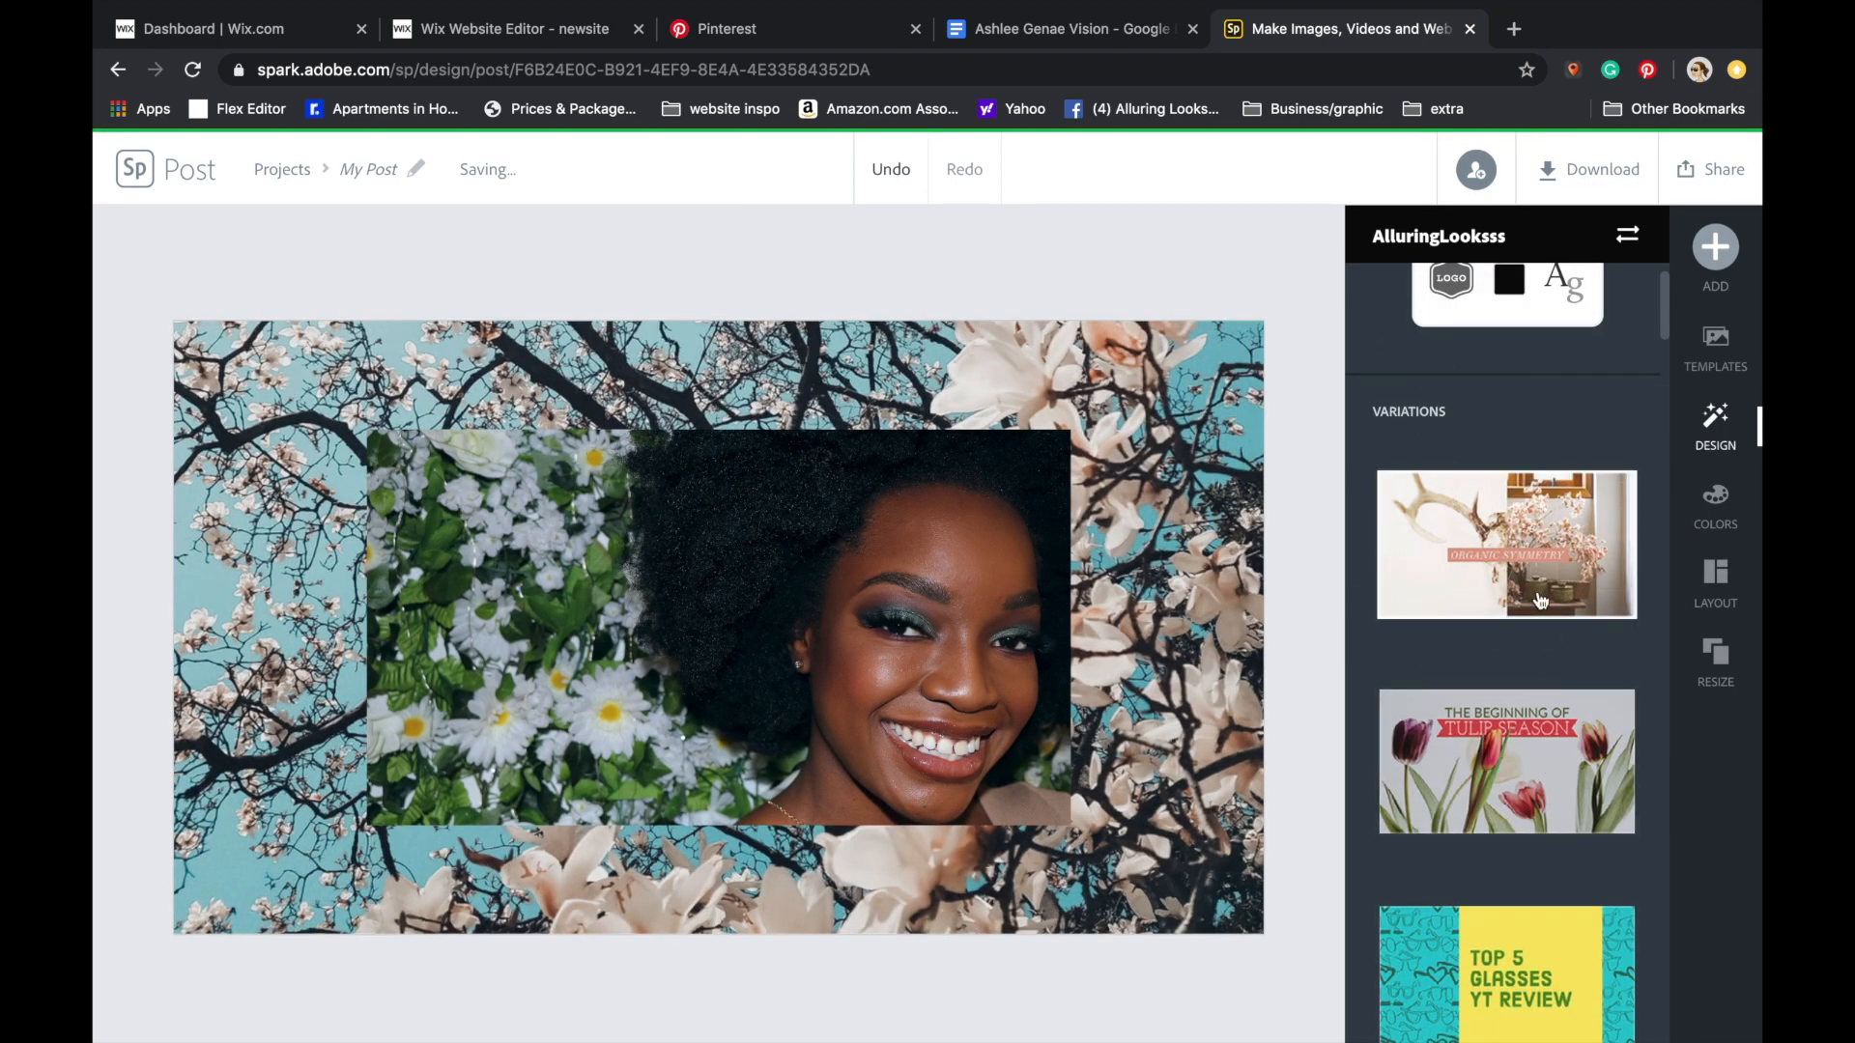
left_click(1543, 554)
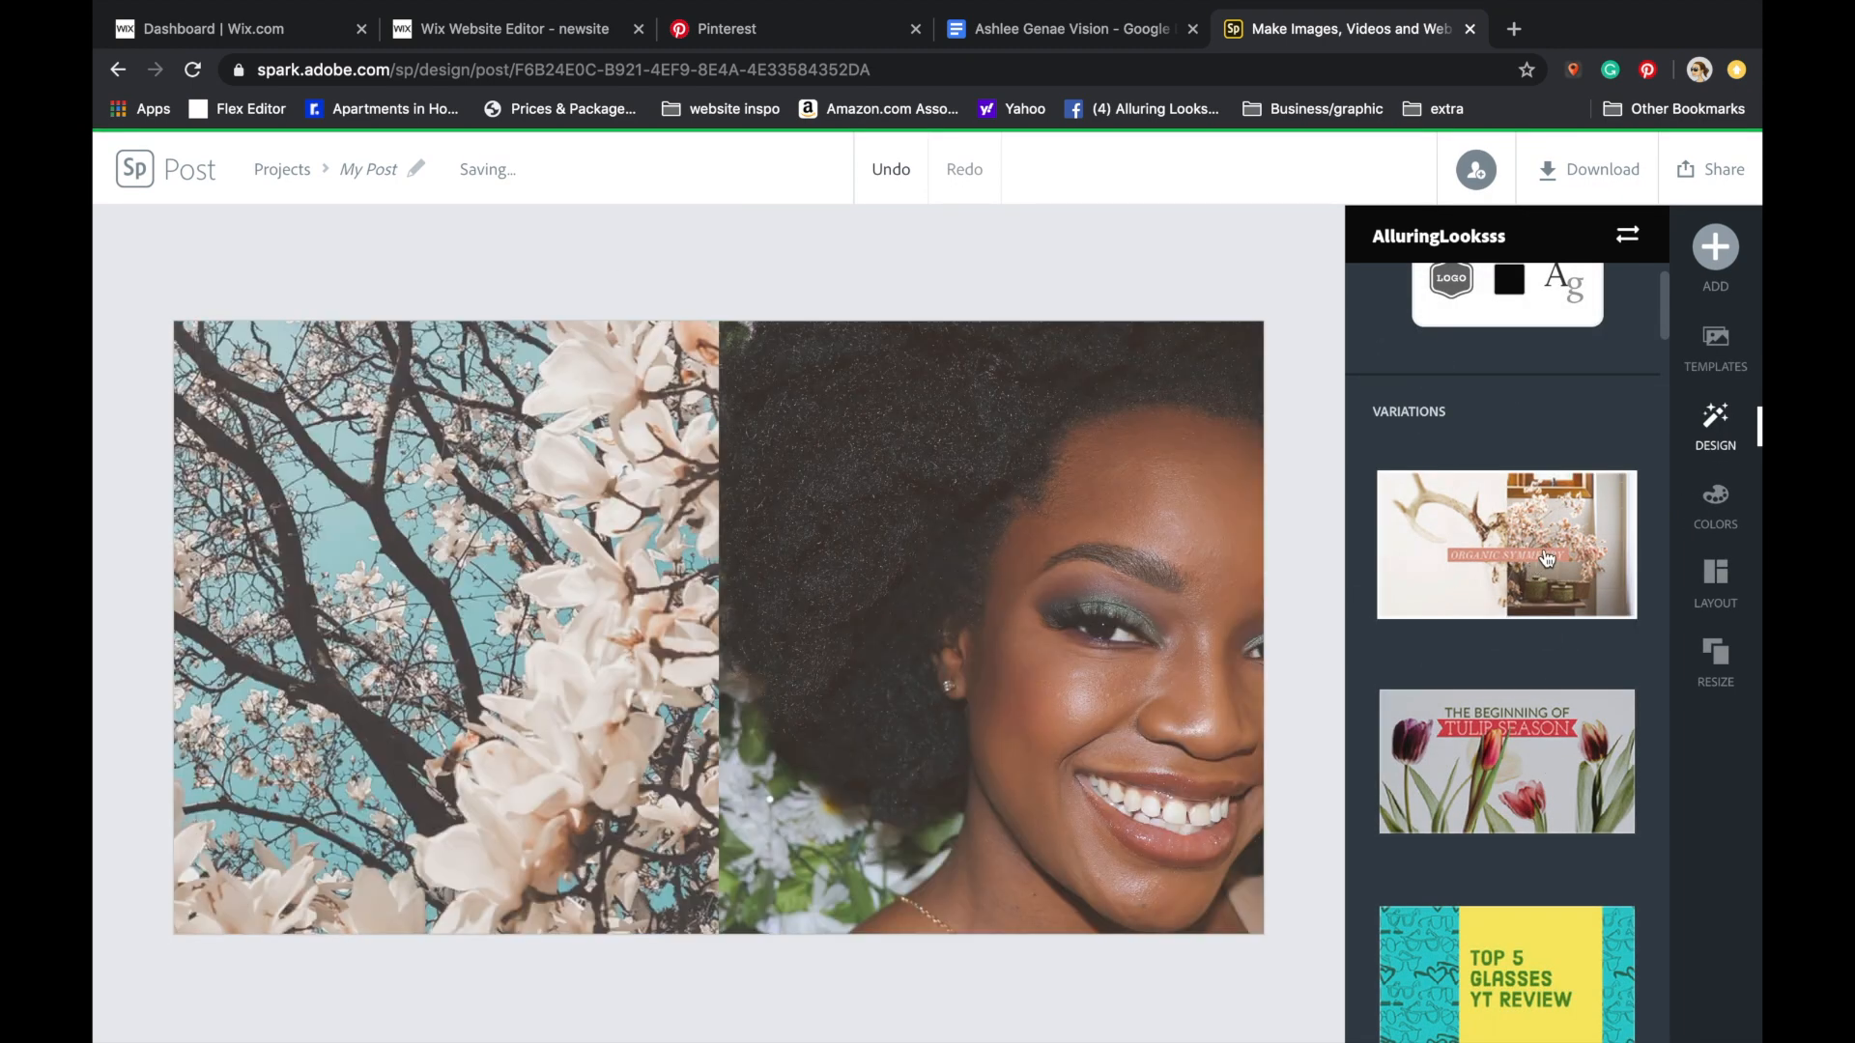
scroll(1563, 678, "down", 2)
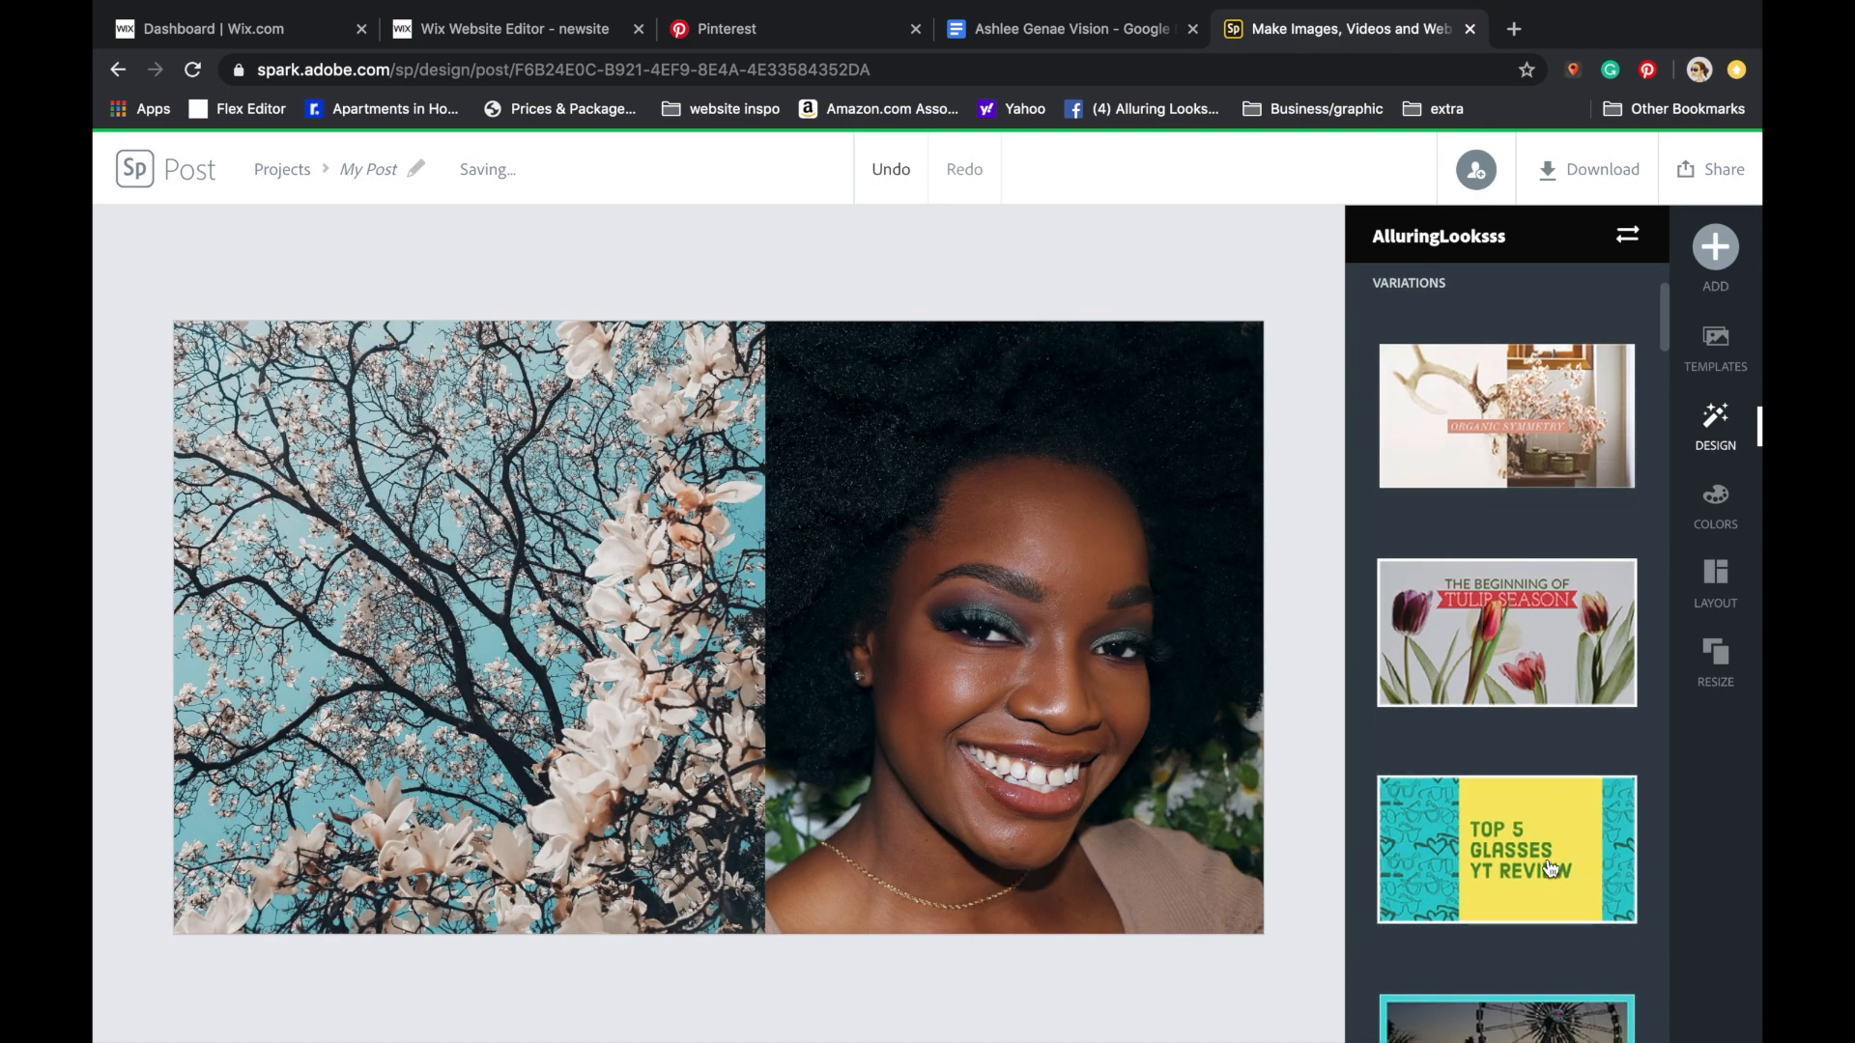
scroll(1544, 833, "down", 3)
left_click(1513, 652)
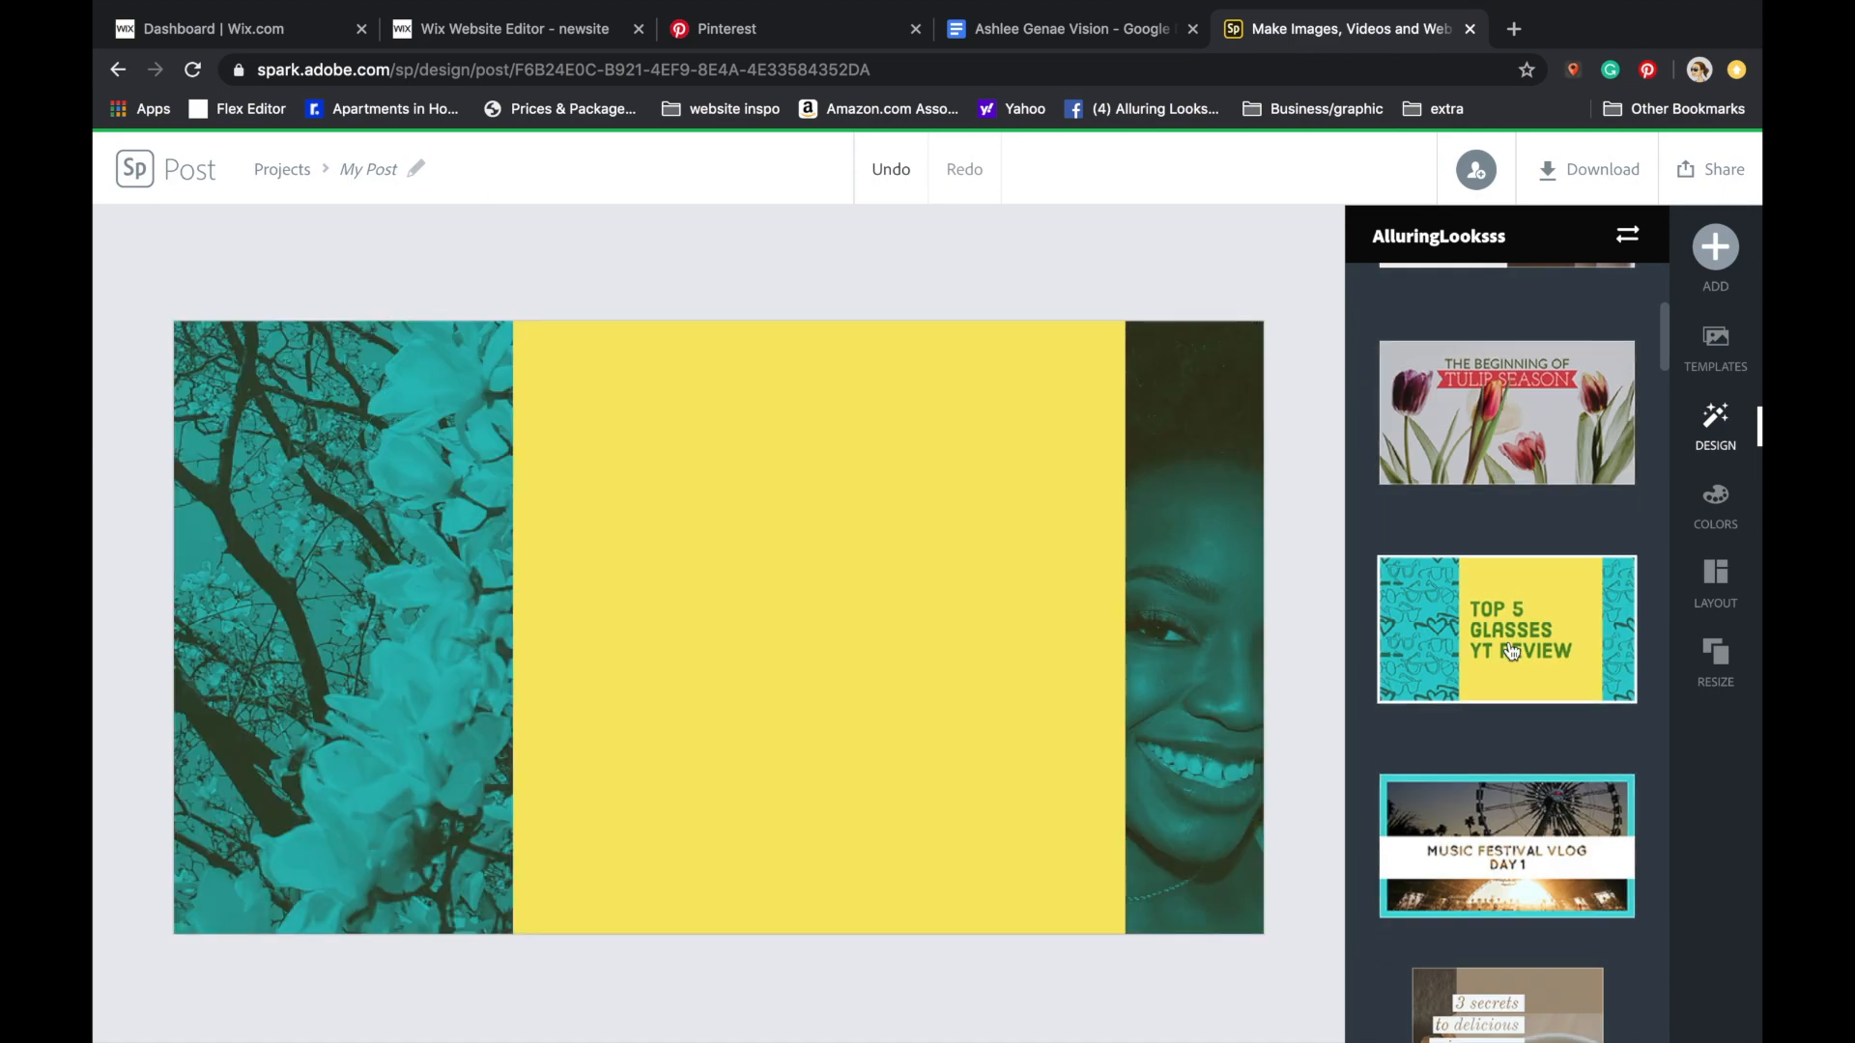
left_click(1493, 826)
scroll(1492, 773, "down", 8)
scroll(1492, 645, "up", 10)
left_click(1488, 559)
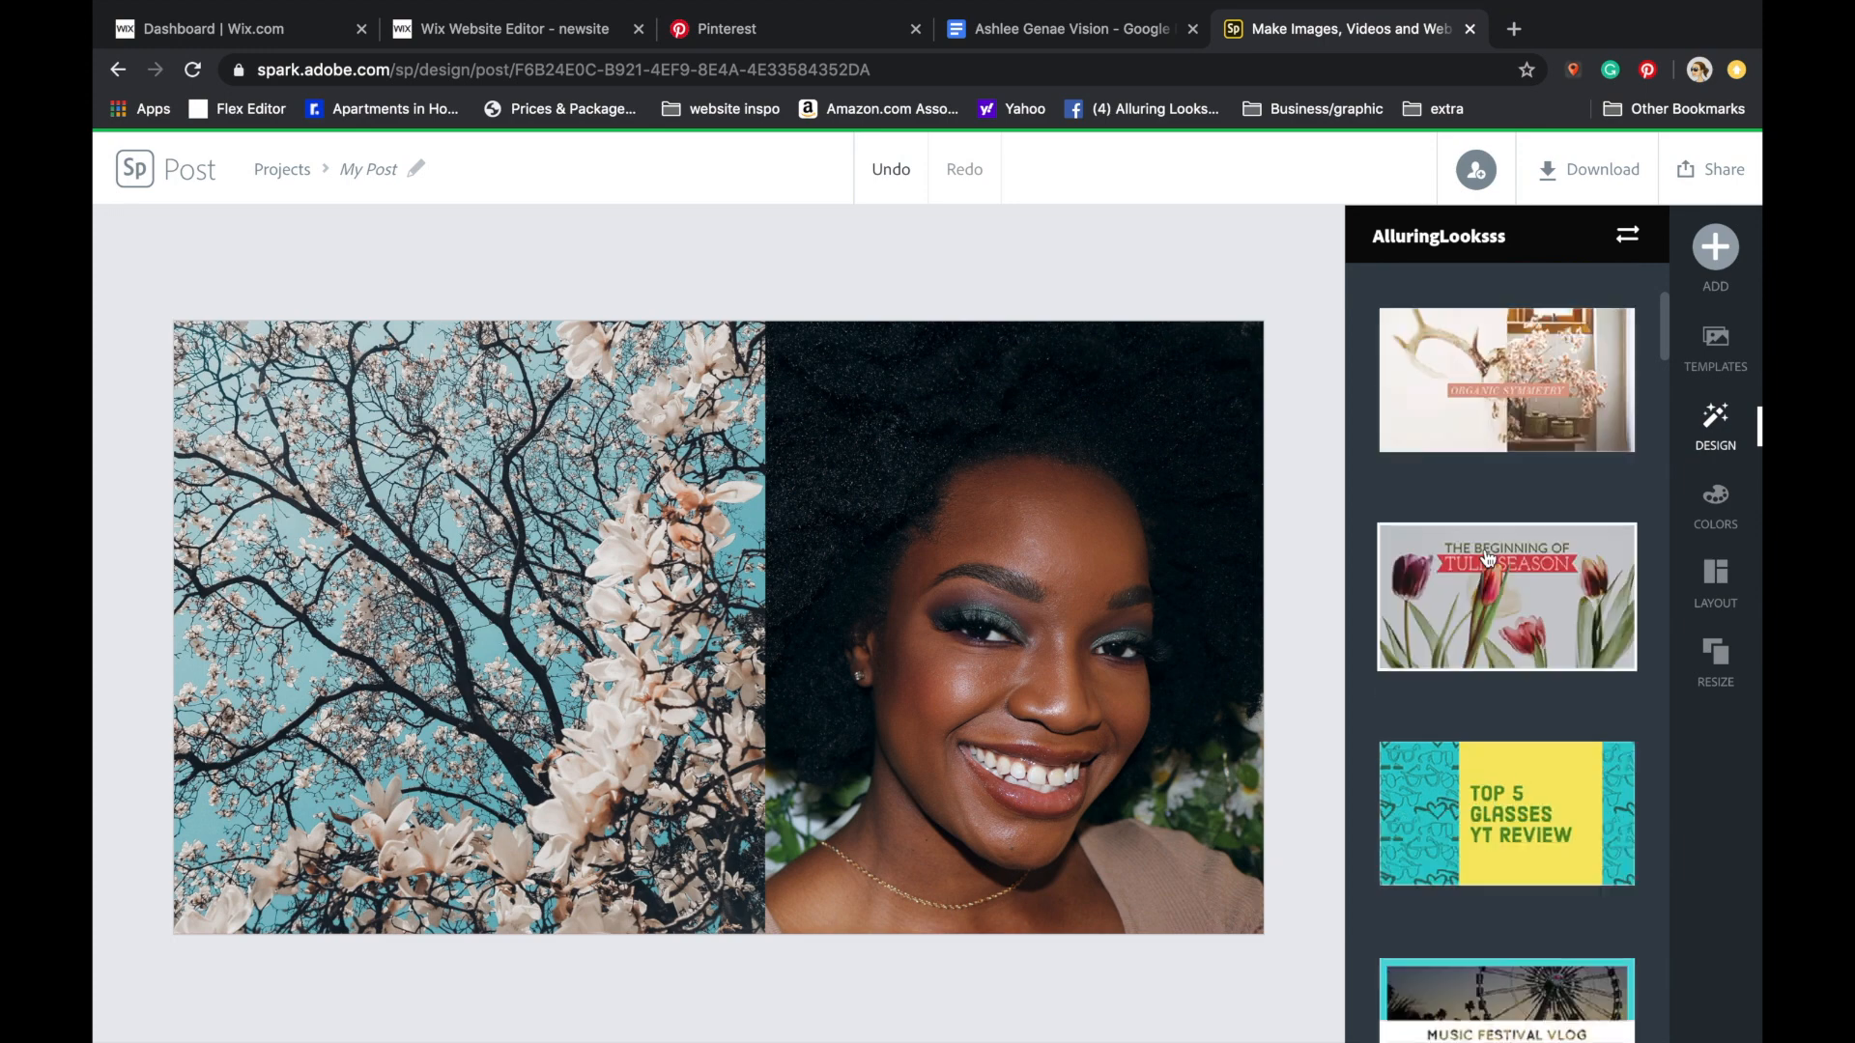
- Enlarge the face photo and centre it between the two tree photos
left_click(565, 607)
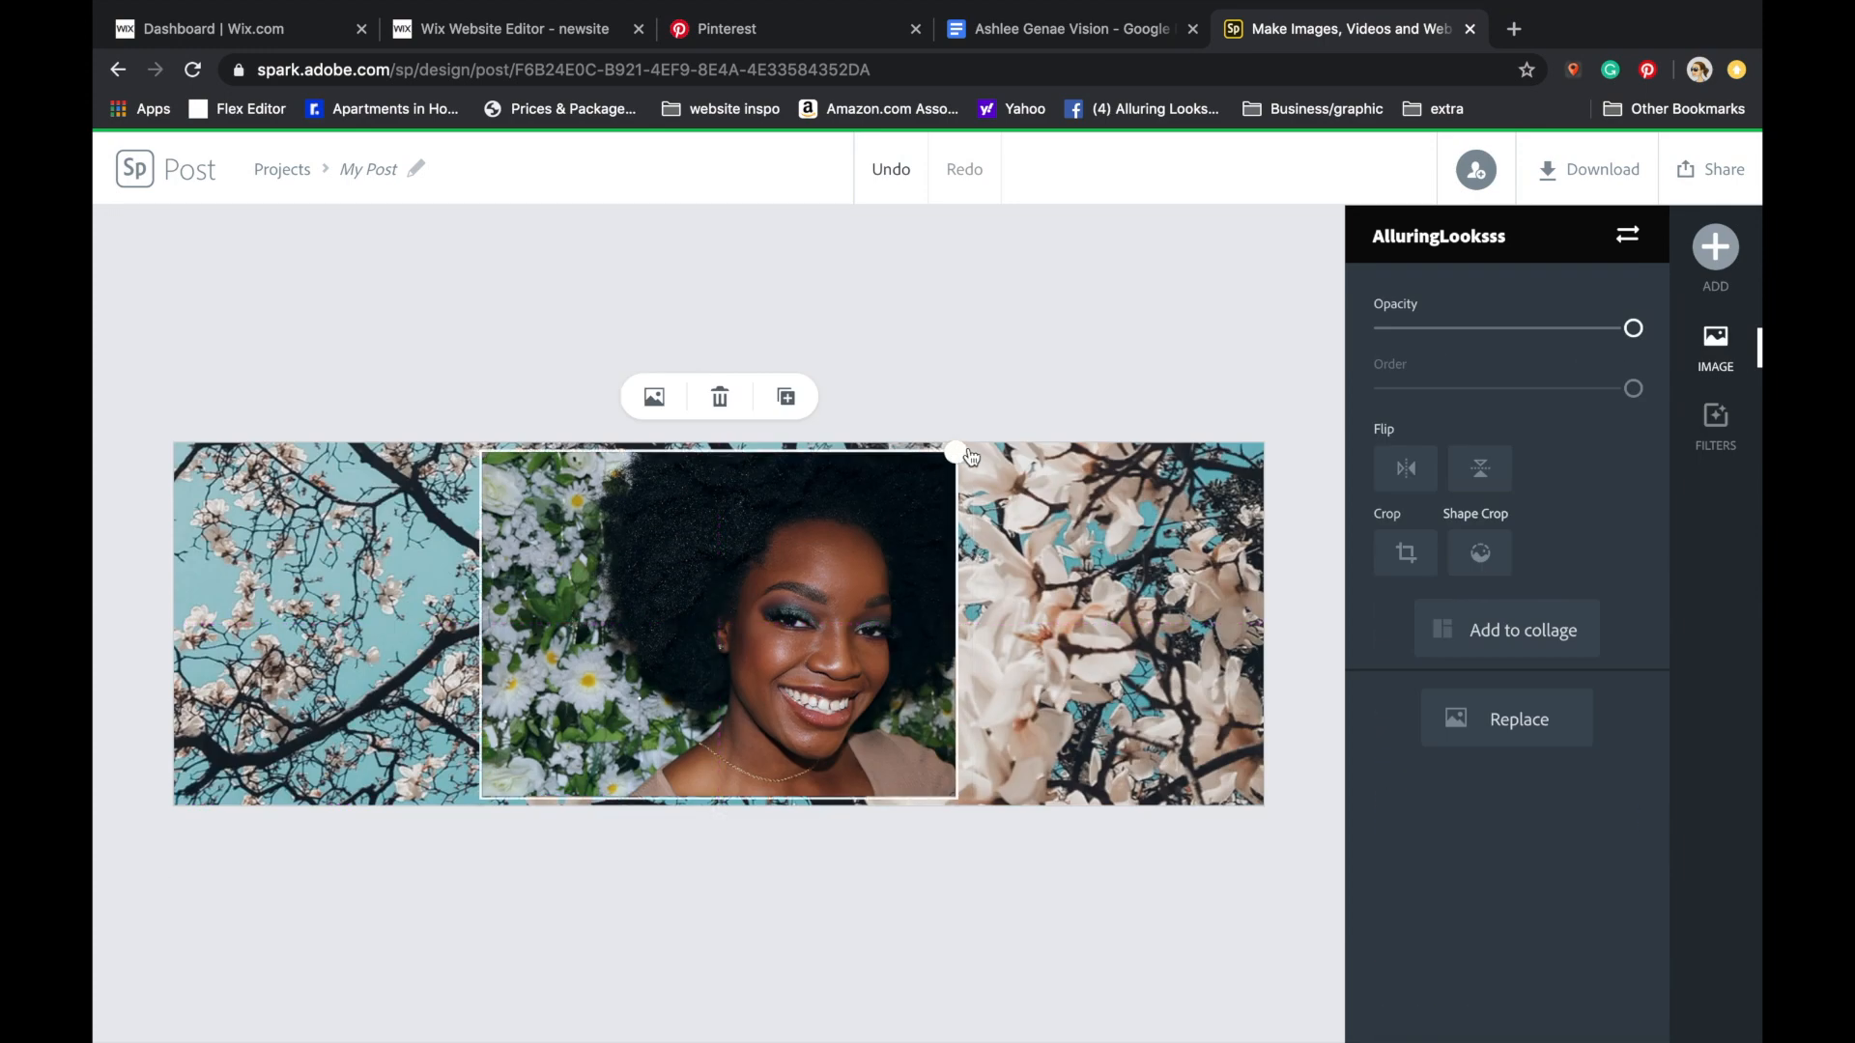
left_click_drag(970, 456, 983, 458)
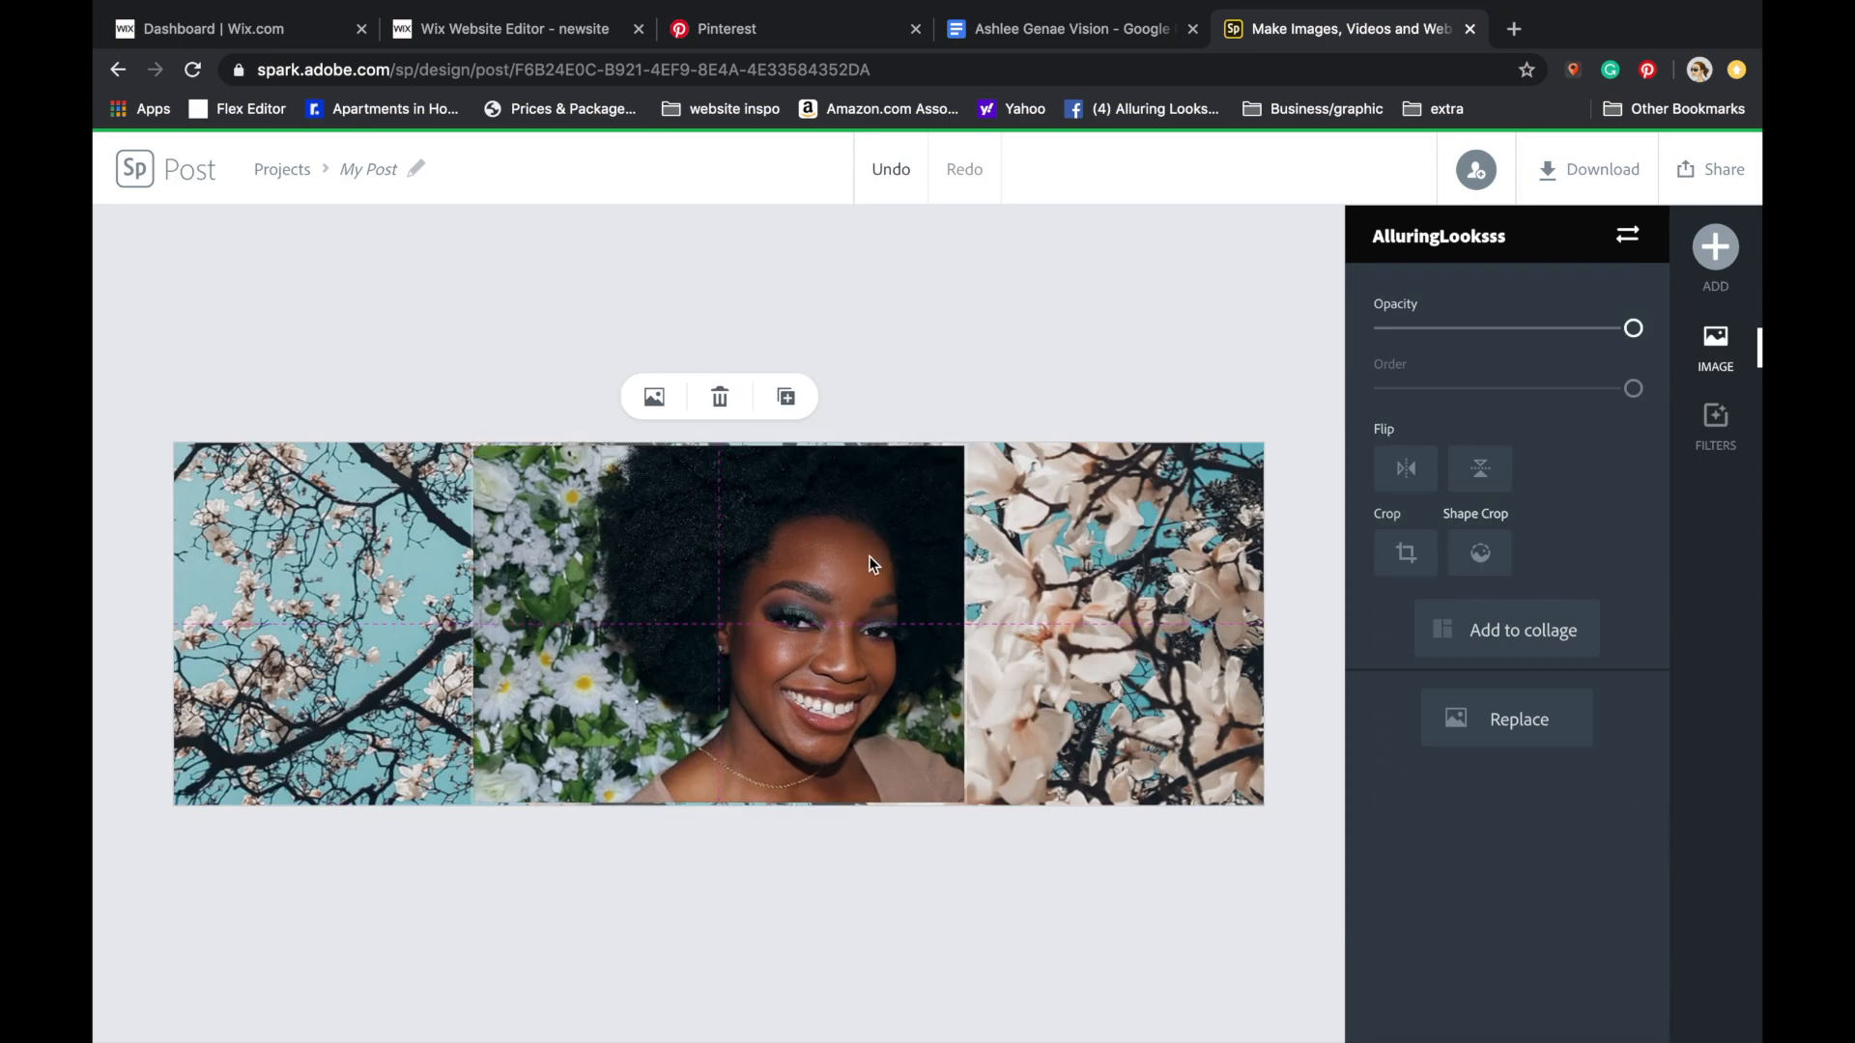
left_click_drag(871, 551, 871, 576)
left_click_drag(470, 467, 435, 441)
left_click_drag(640, 609, 658, 592)
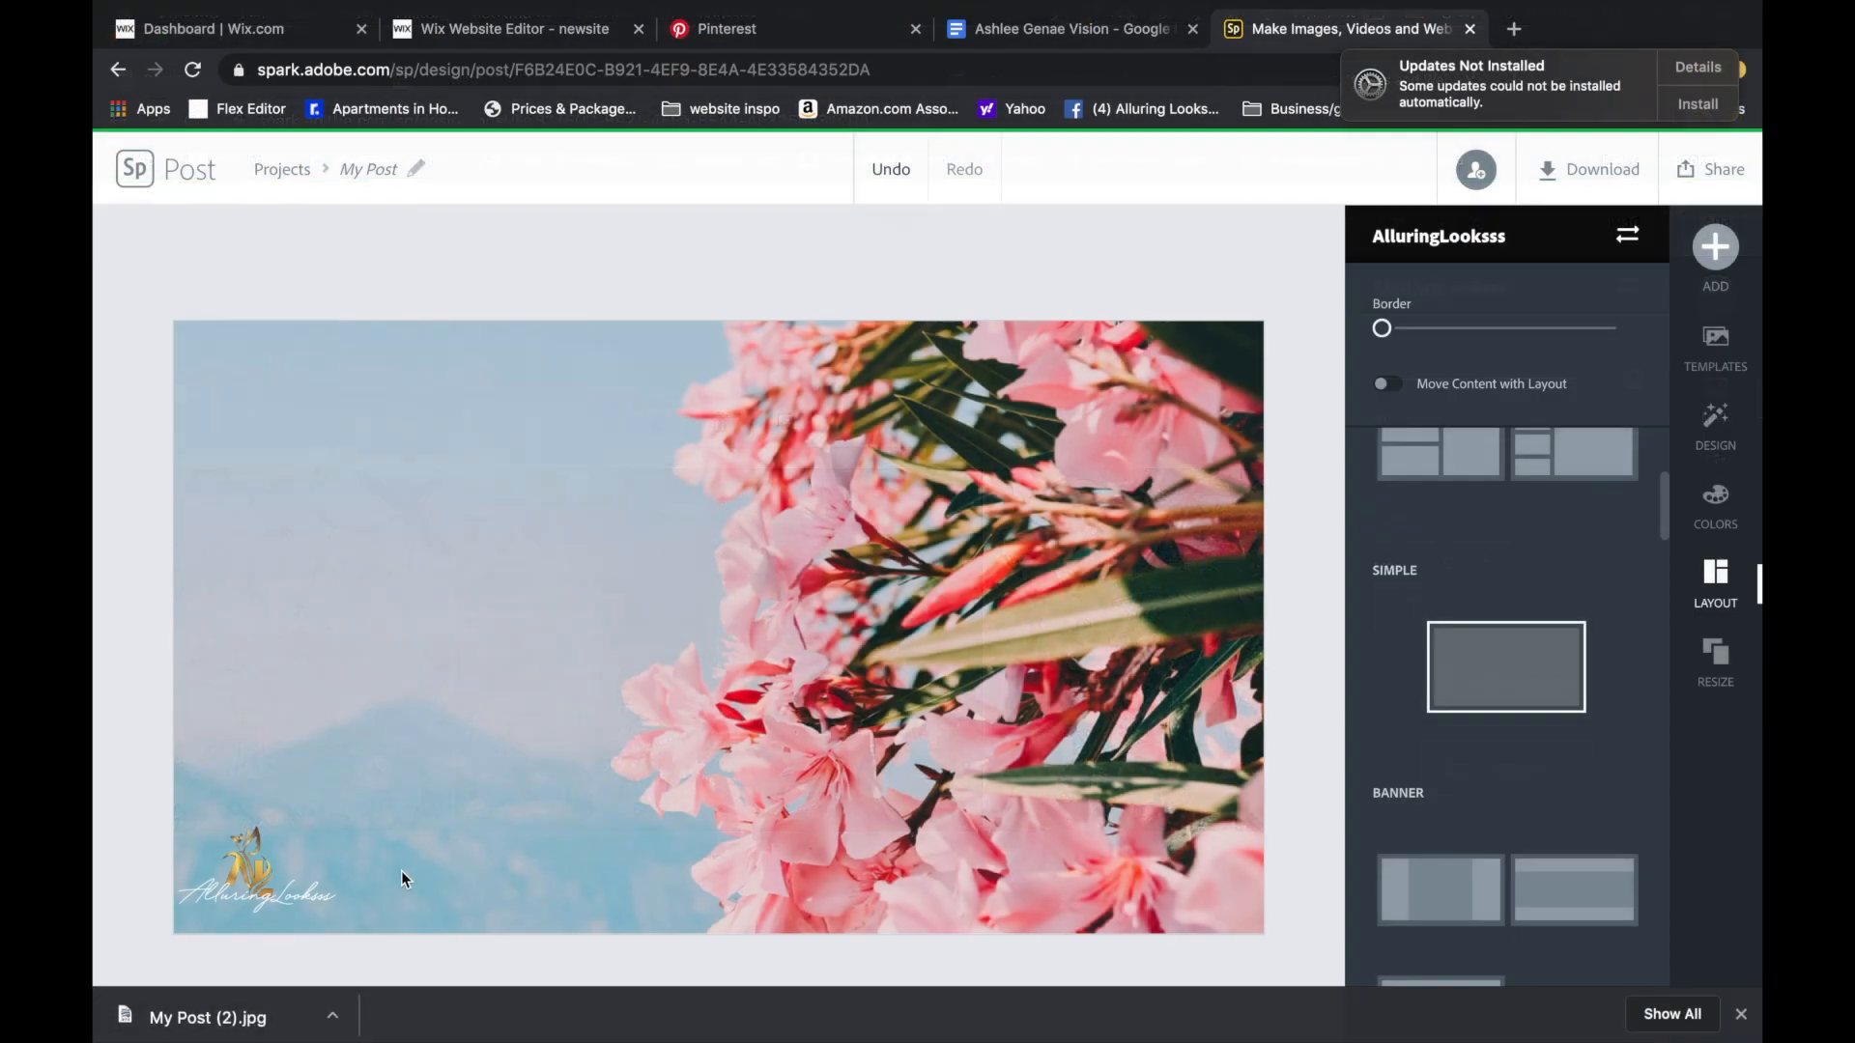
- Nudge the logo up and move the AlluringLooksss text up under it
left_click(253, 863)
left_click_drag(249, 759, 249, 745)
left_click_drag(291, 903, 292, 791)
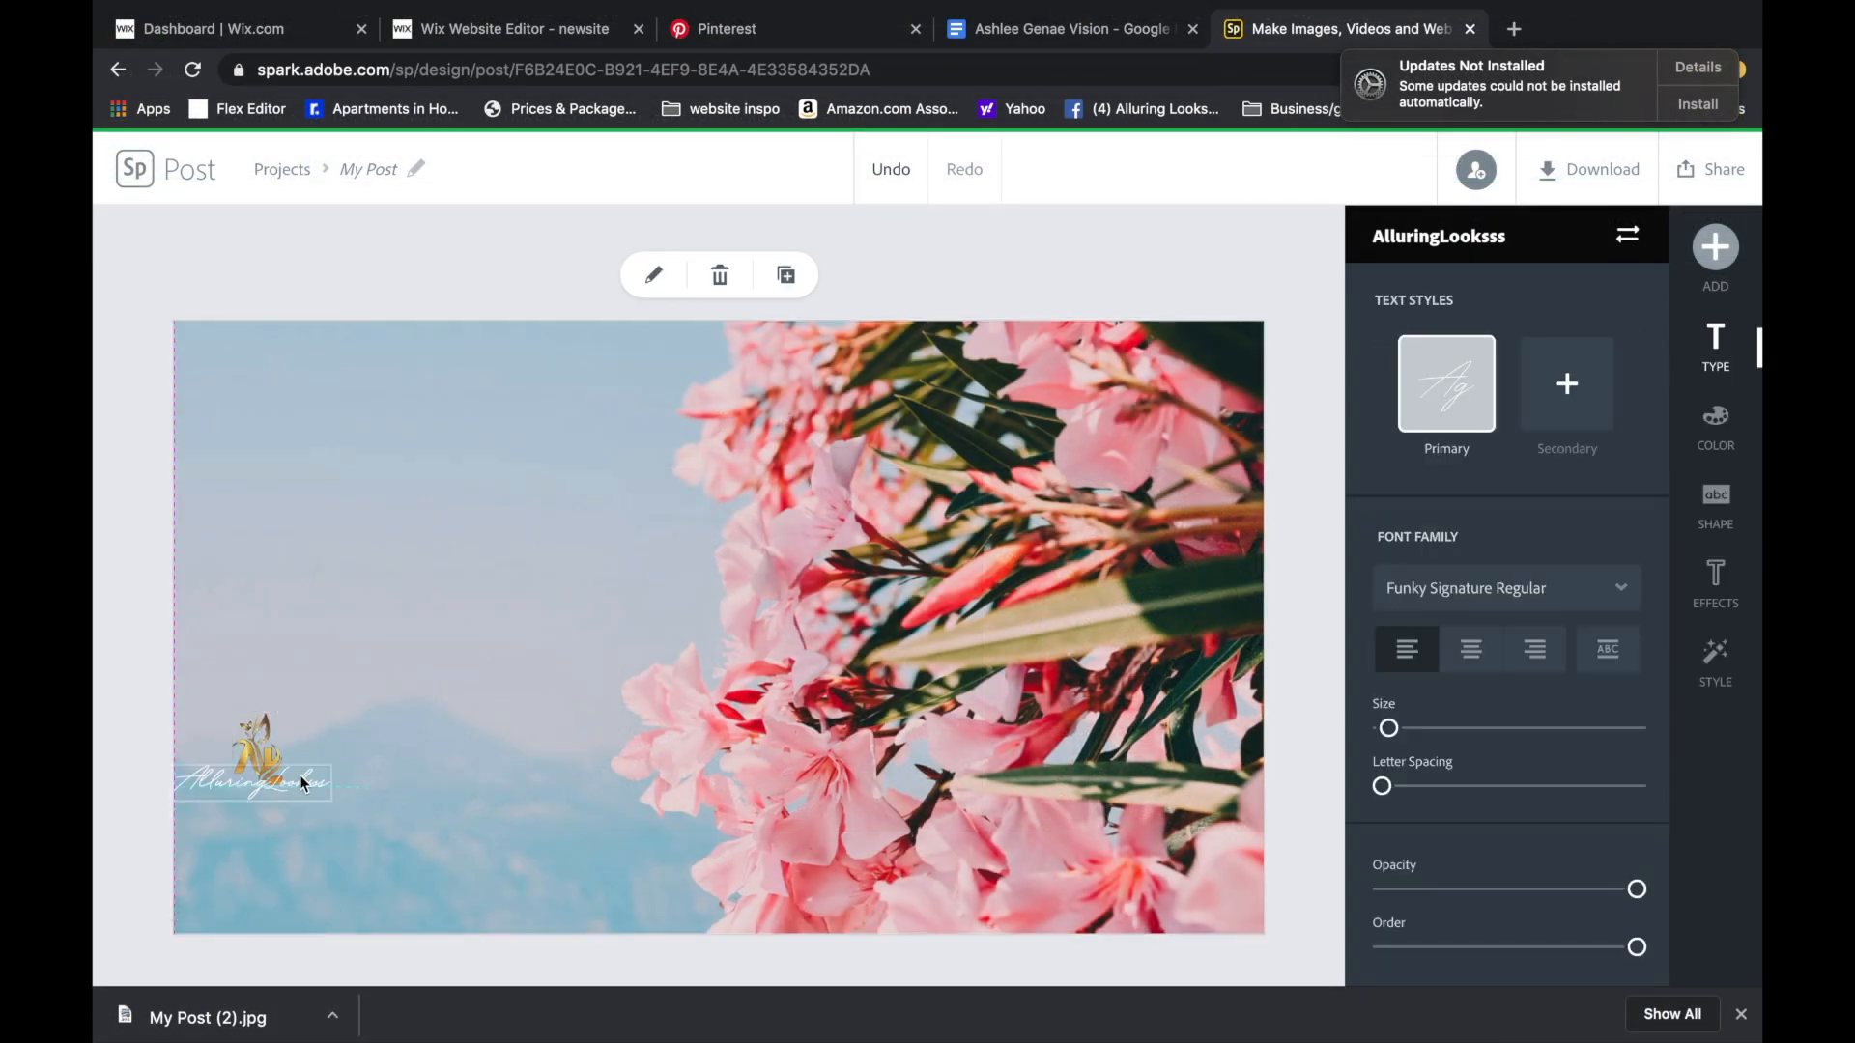
left_click(256, 744)
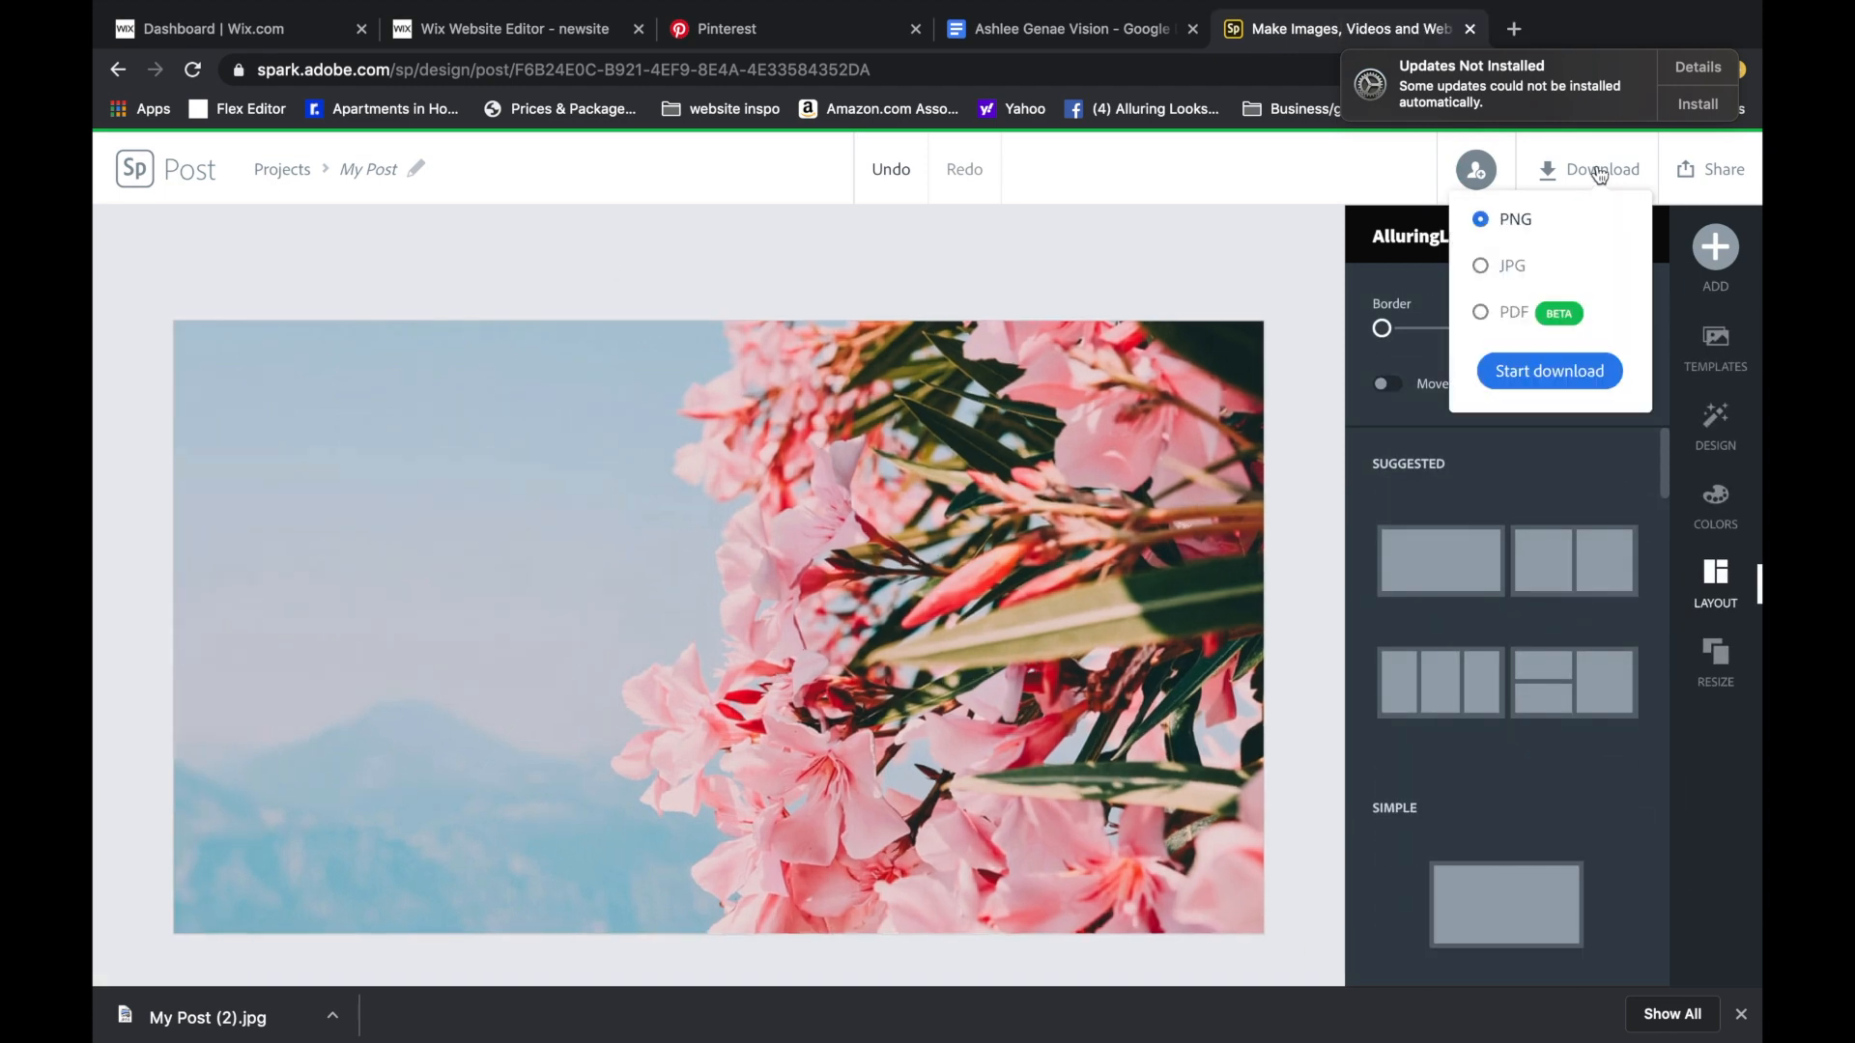
- Download the flower post as a JPG
left_click(1481, 268)
left_click(1521, 375)
left_click(1189, 541)
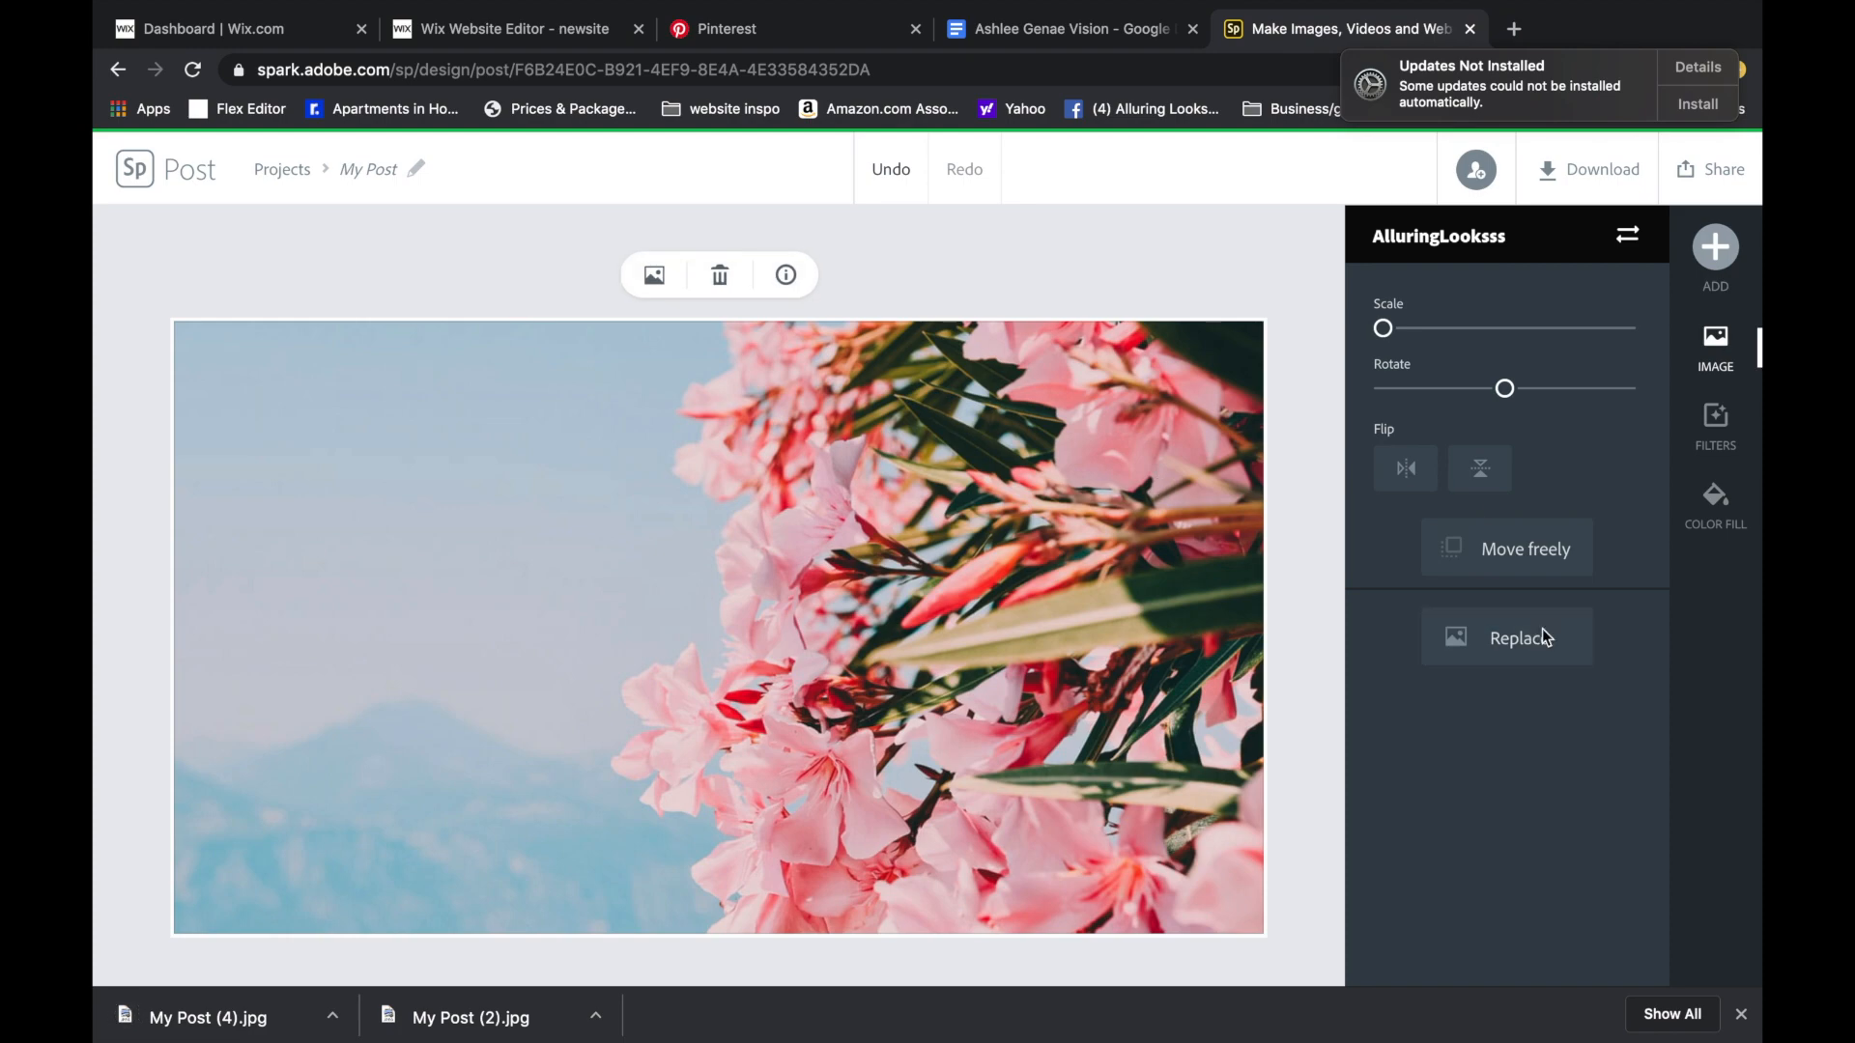
- Select the flower background photo and browse for a replacement image
left_click(1540, 637)
left_click(1507, 490)
scroll(1507, 495, "down", 5)
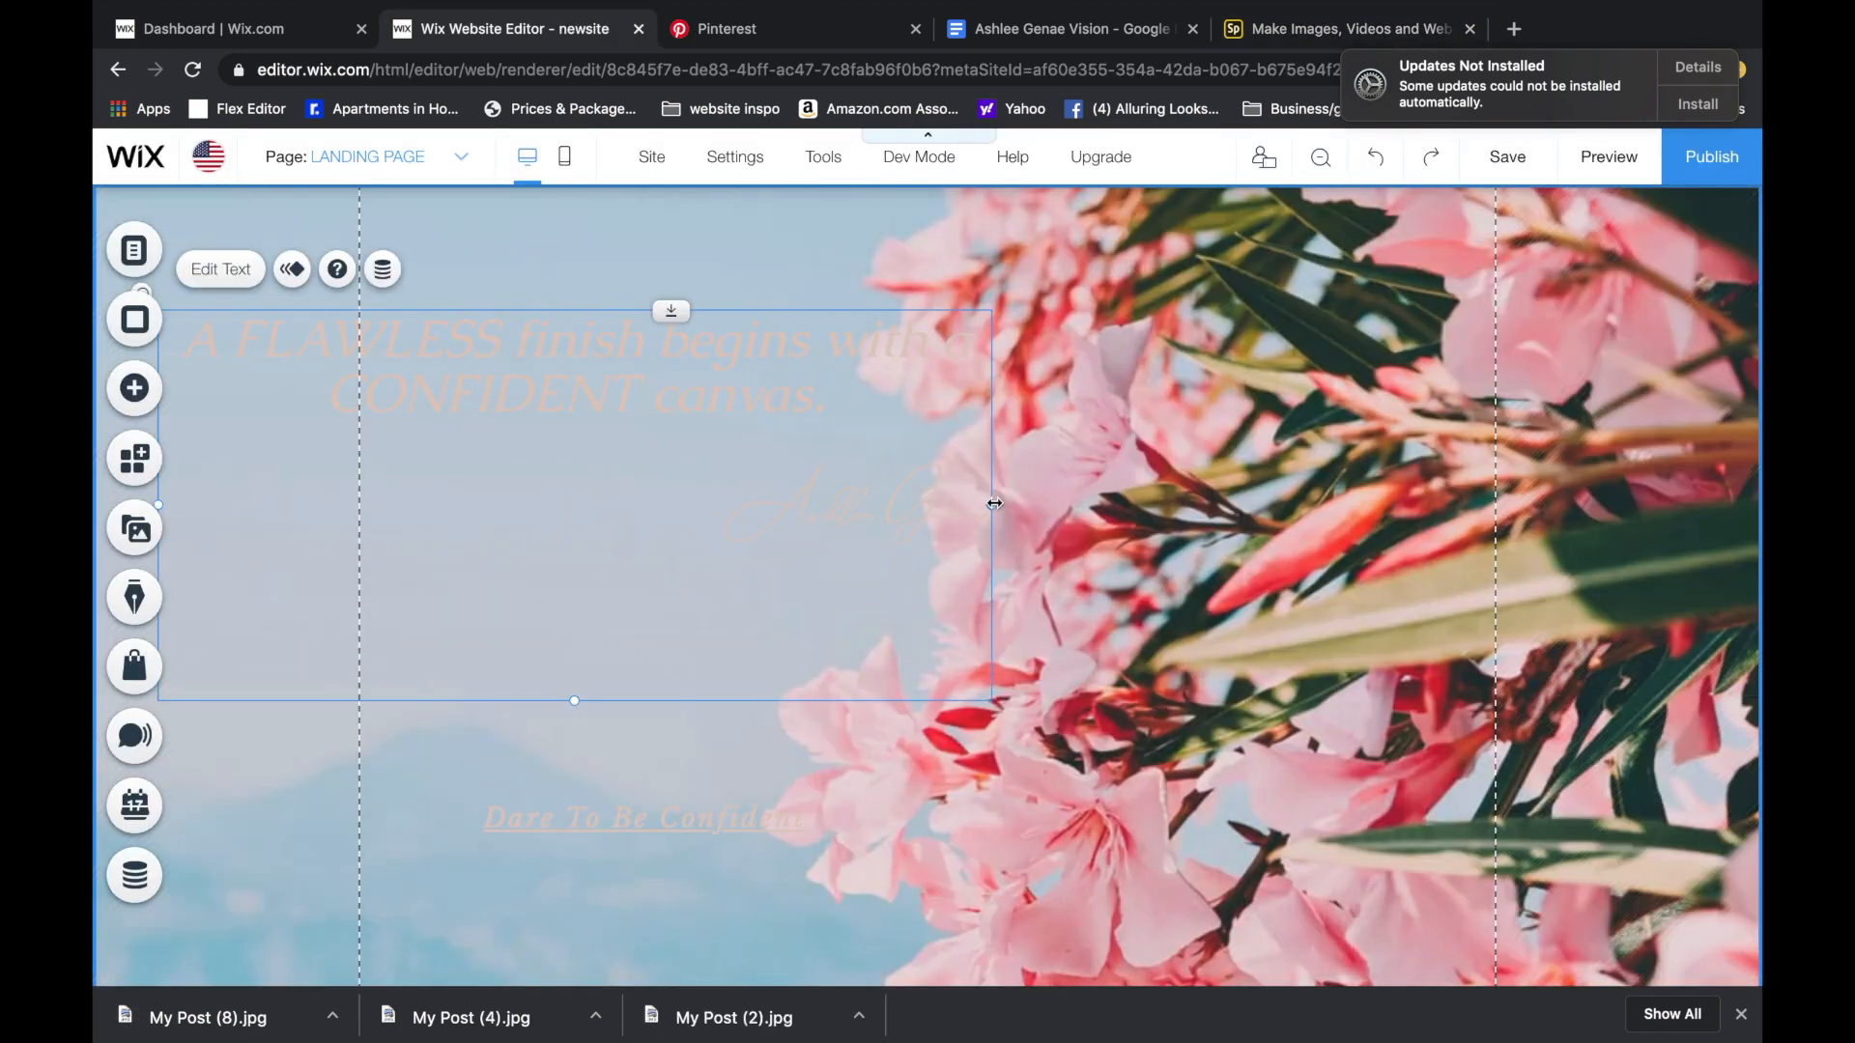
- Narrow the quote box so it wraps to three lines and reposition it
left_click_drag(994, 503, 776, 503)
left_click_drag(499, 470, 686, 440)
left_click_drag(348, 472, 402, 473)
left_click_drag(626, 443, 584, 445)
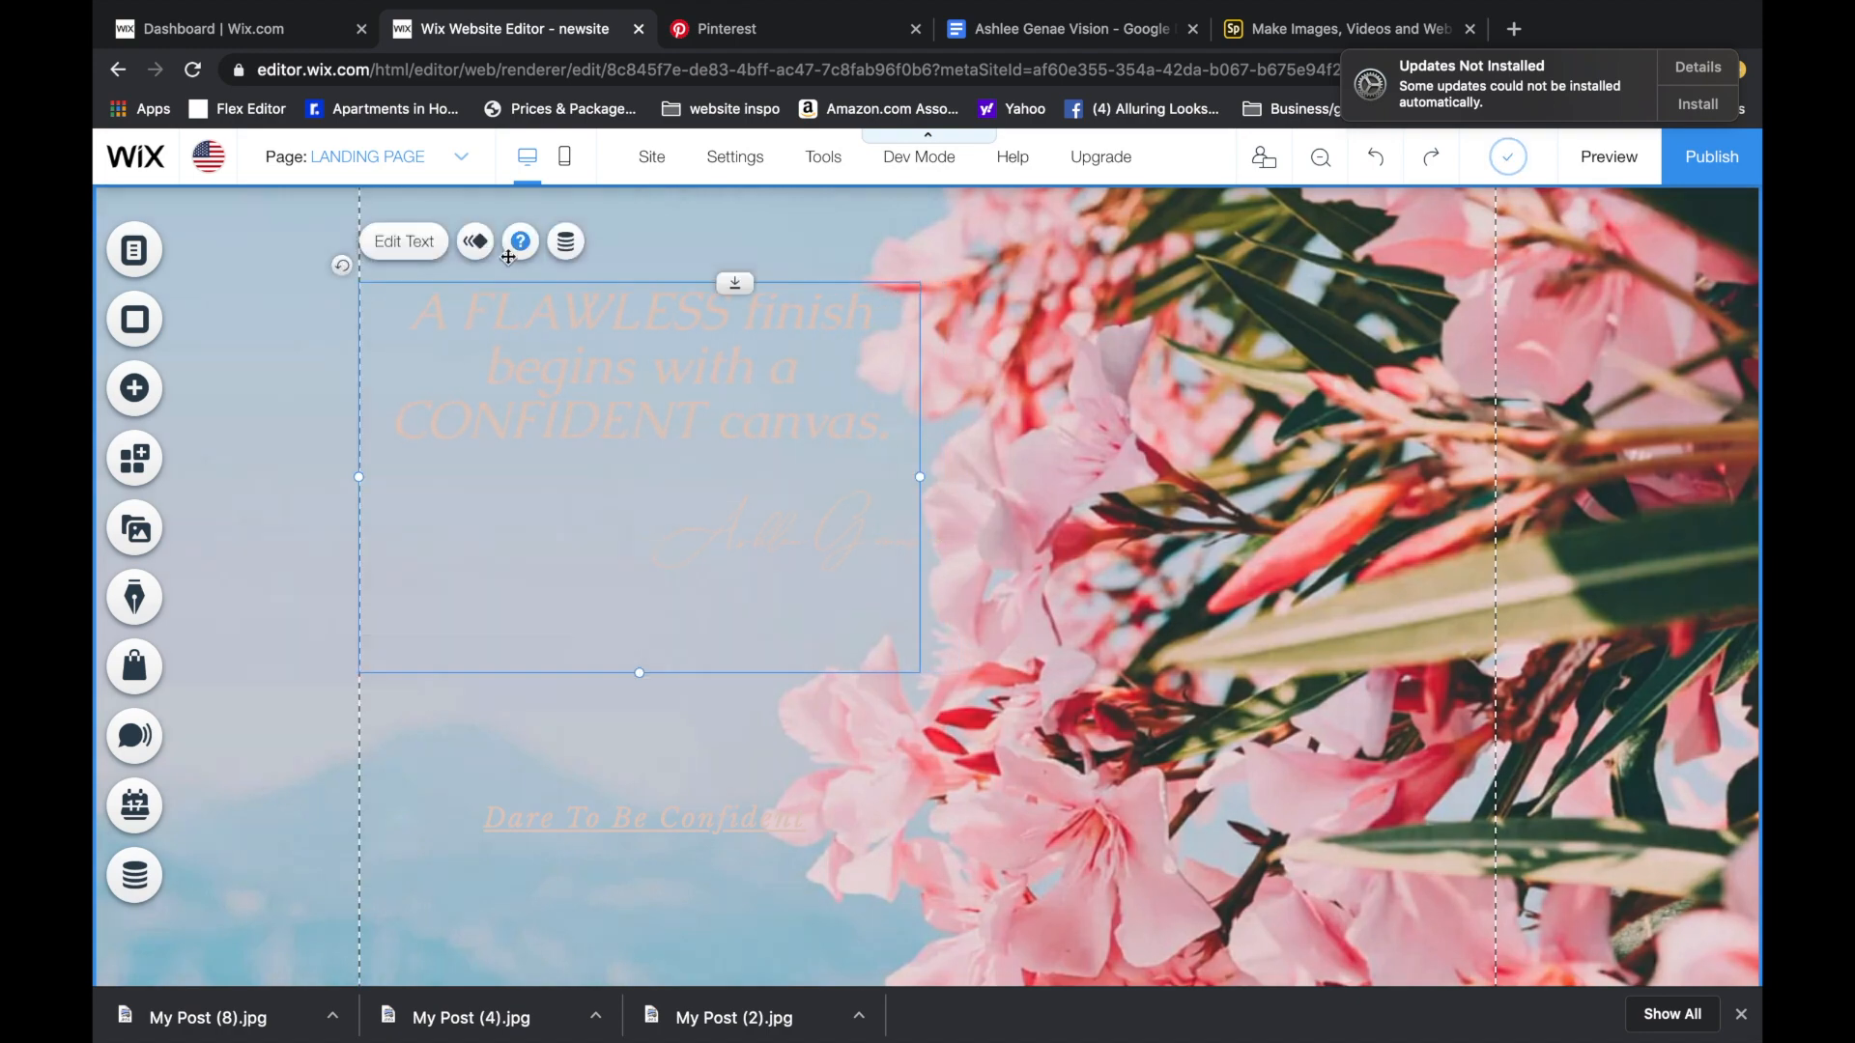
- Make the quote heading white and move Dare To Be Confident up the strip
left_click(404, 241)
left_click(1139, 683)
left_click(1110, 687)
left_click(1073, 688)
left_click(721, 737)
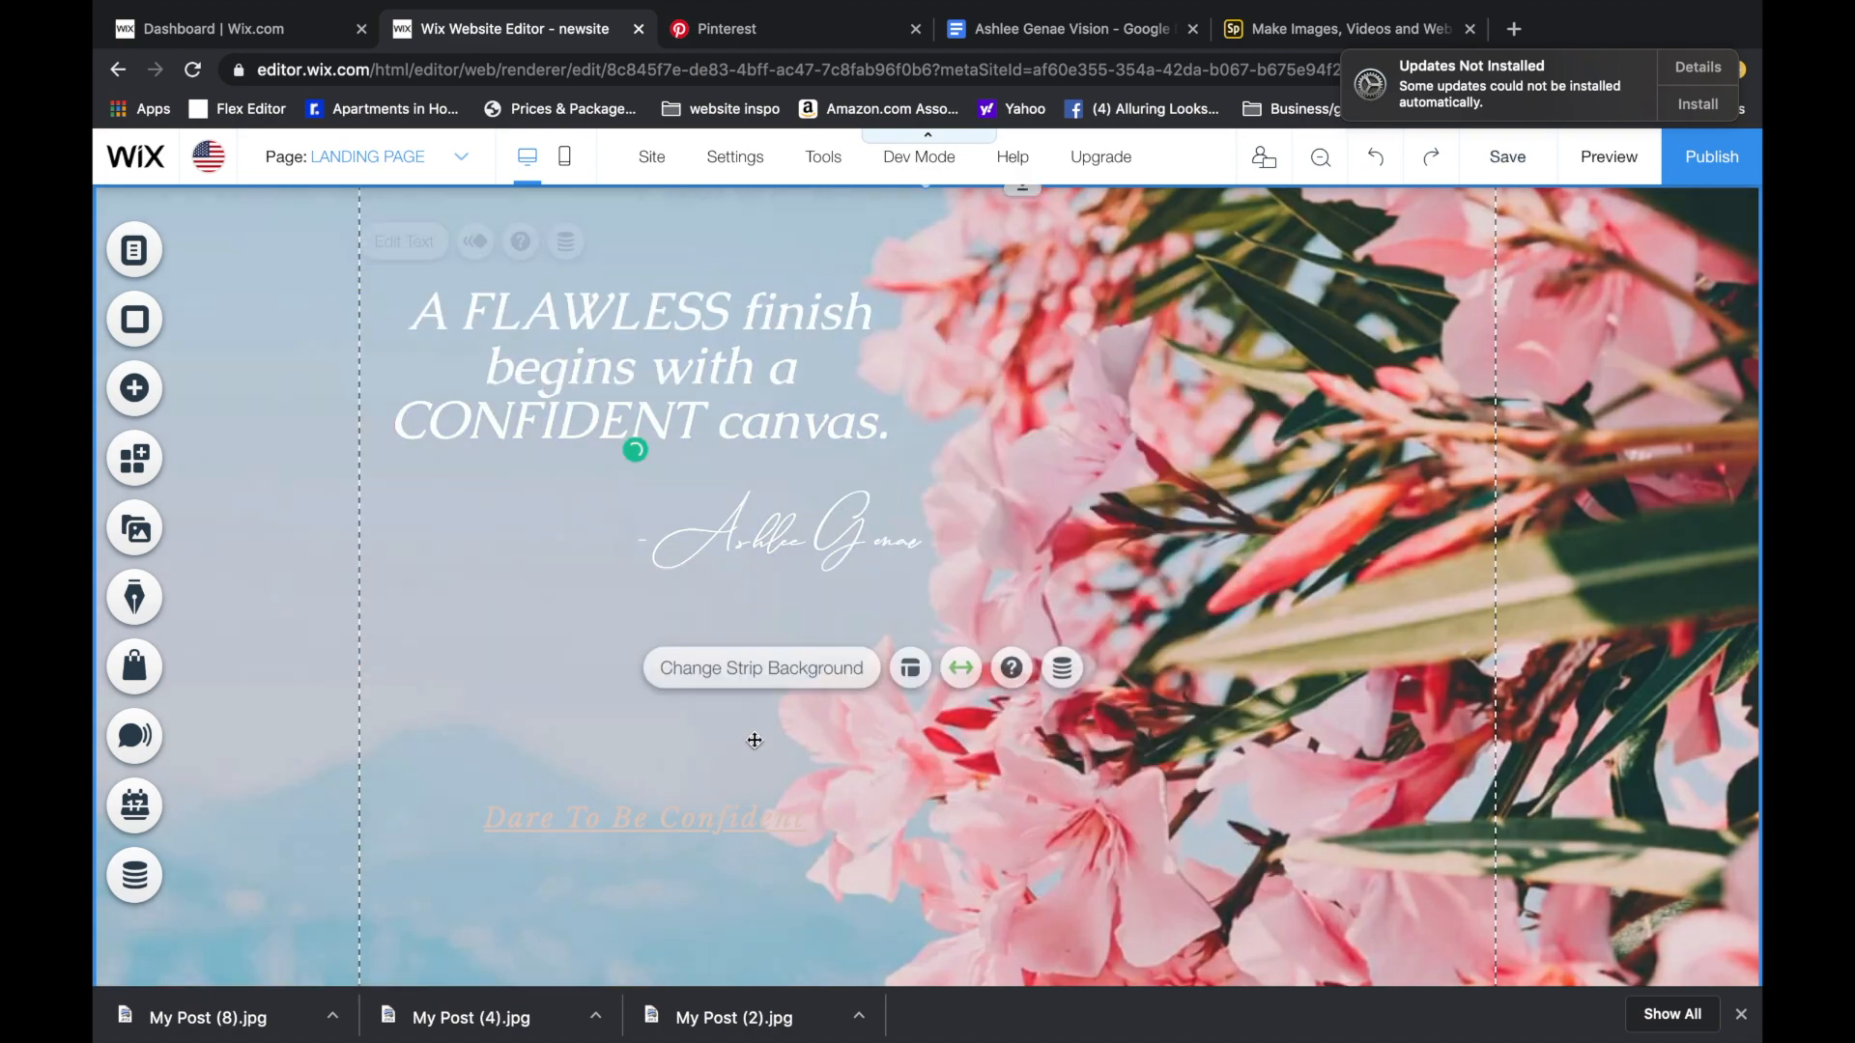
left_click_drag(650, 836, 661, 632)
left_click(533, 550)
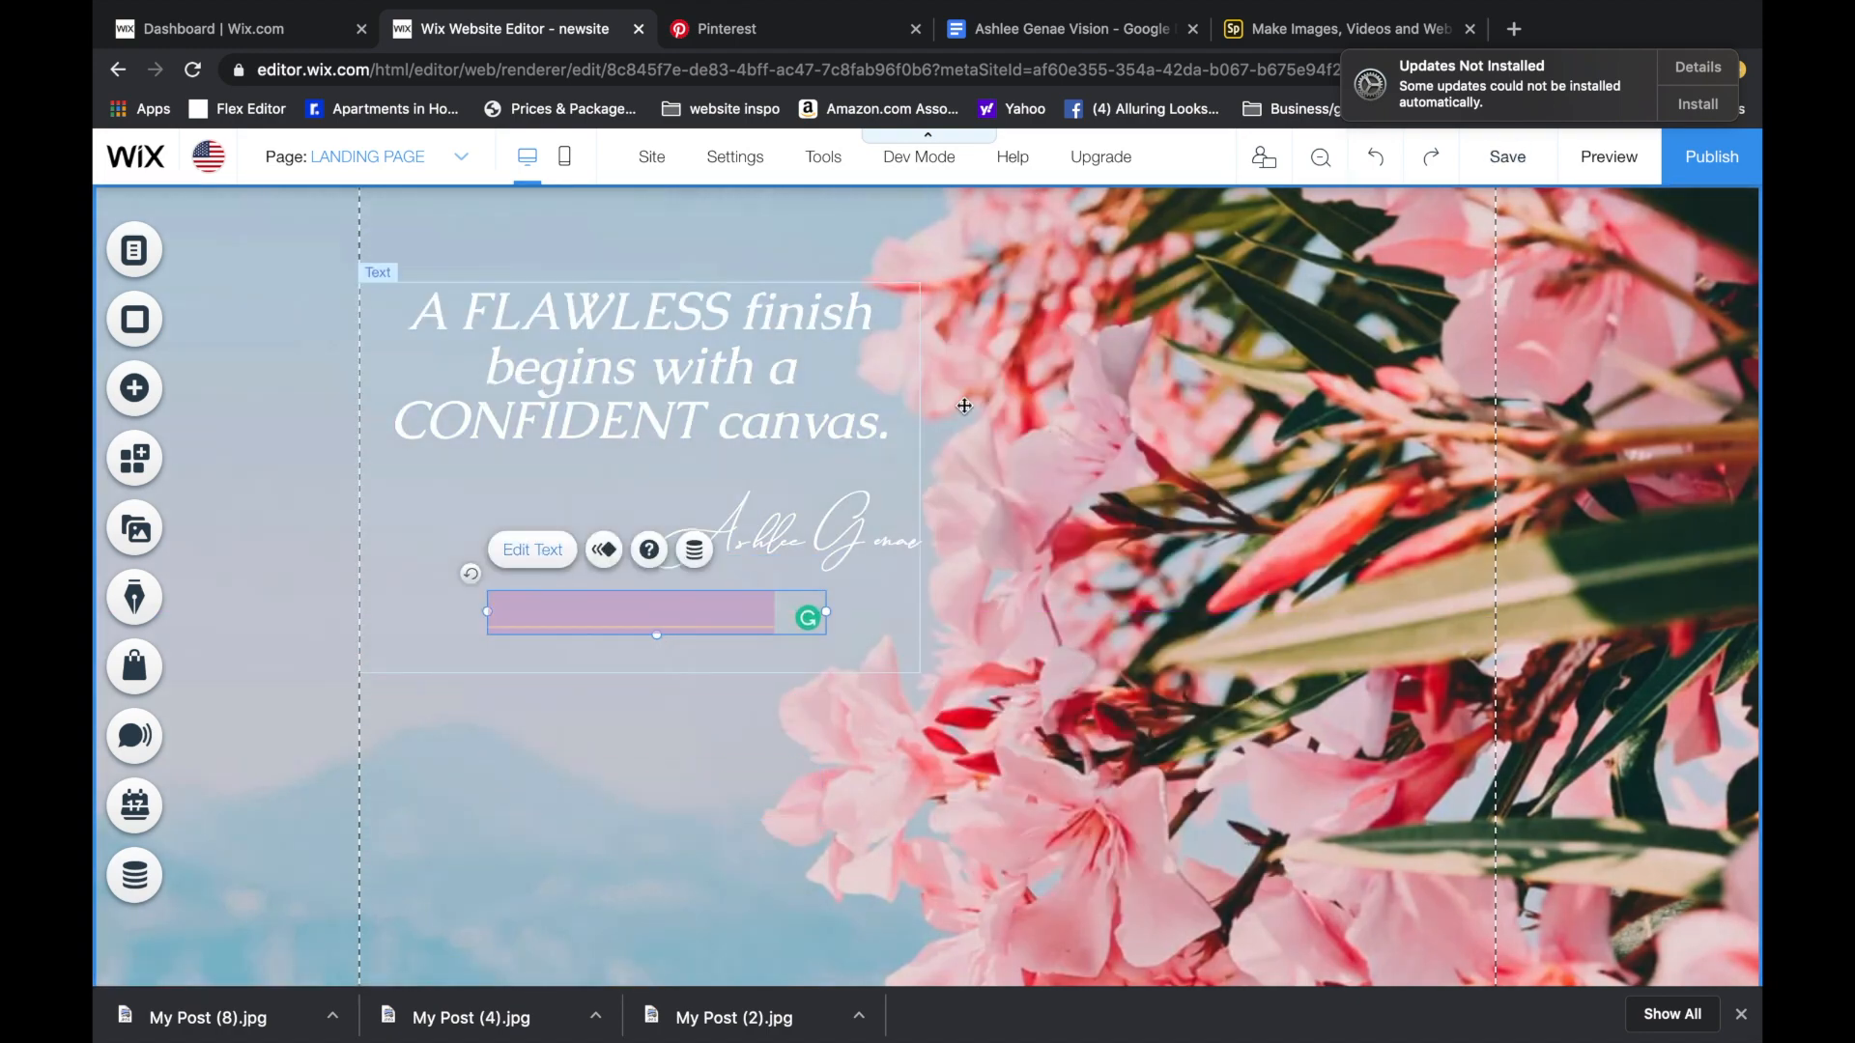
left_click(1050, 684)
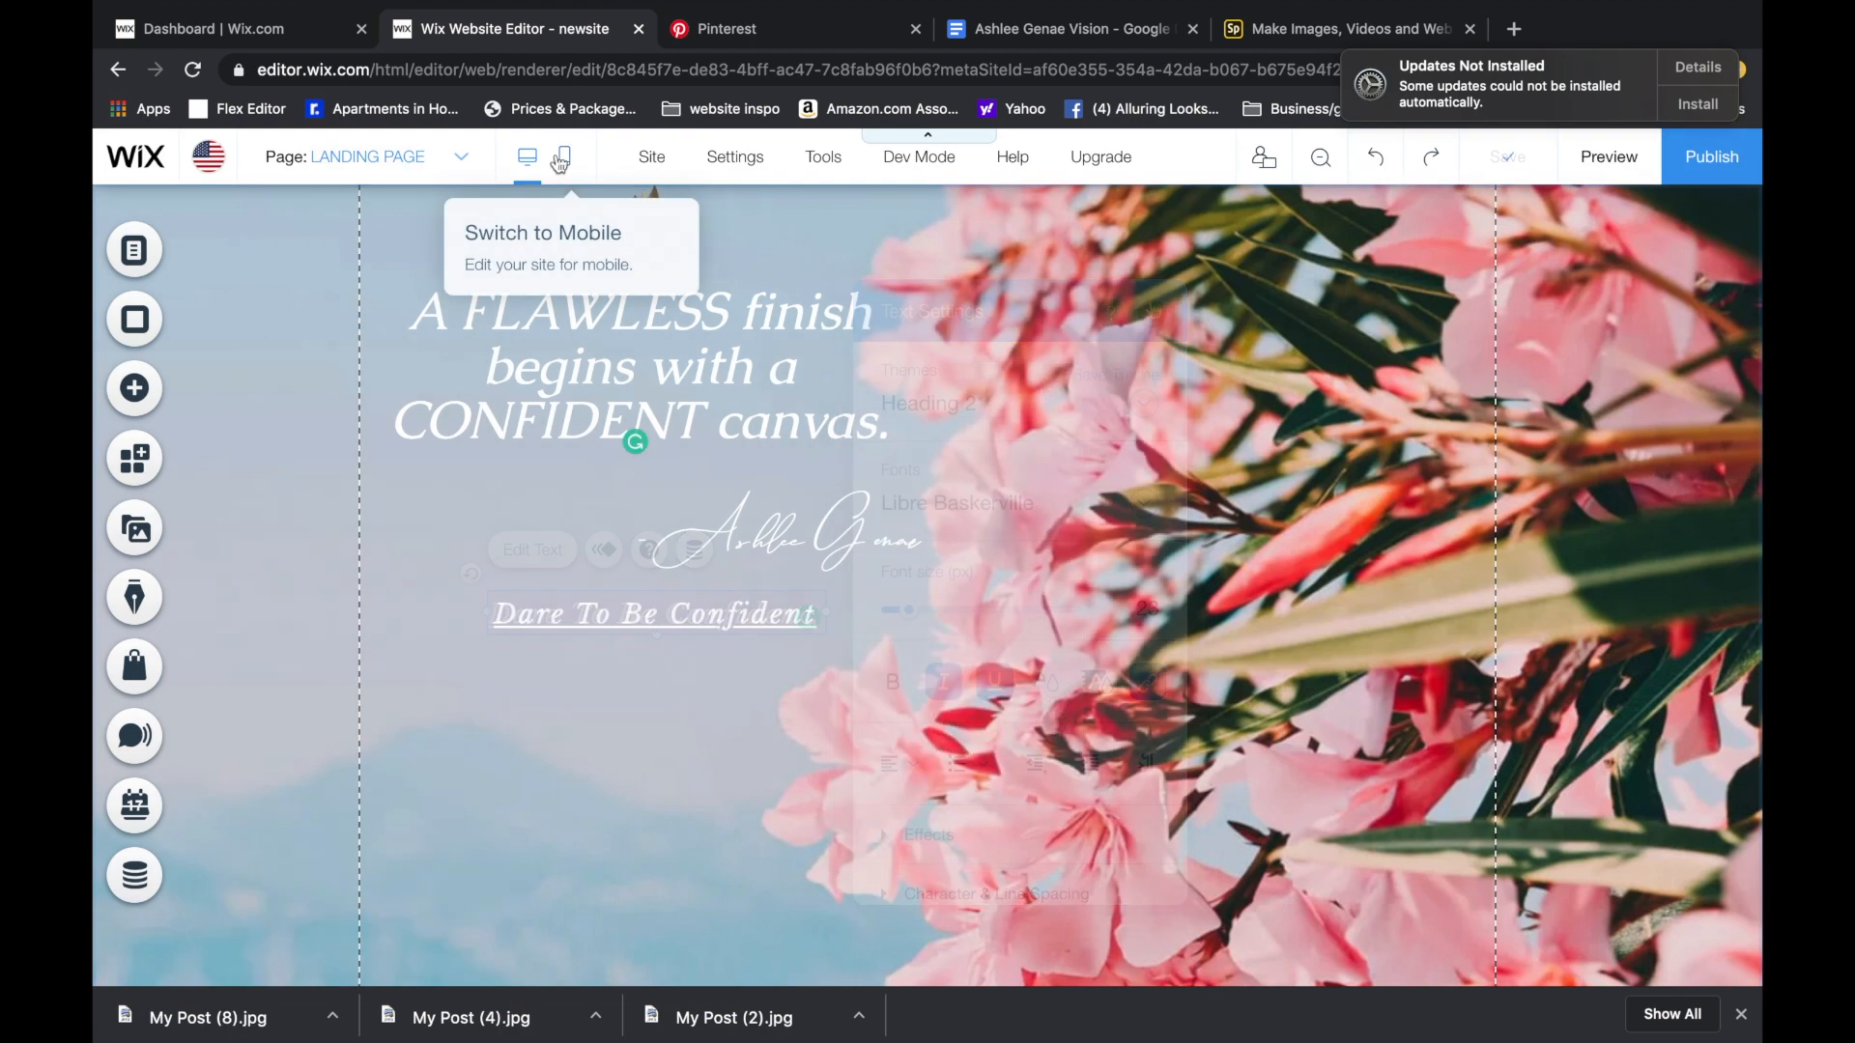
- In mobile view, extend the landing strip to fill the phone screen
left_click(564, 156)
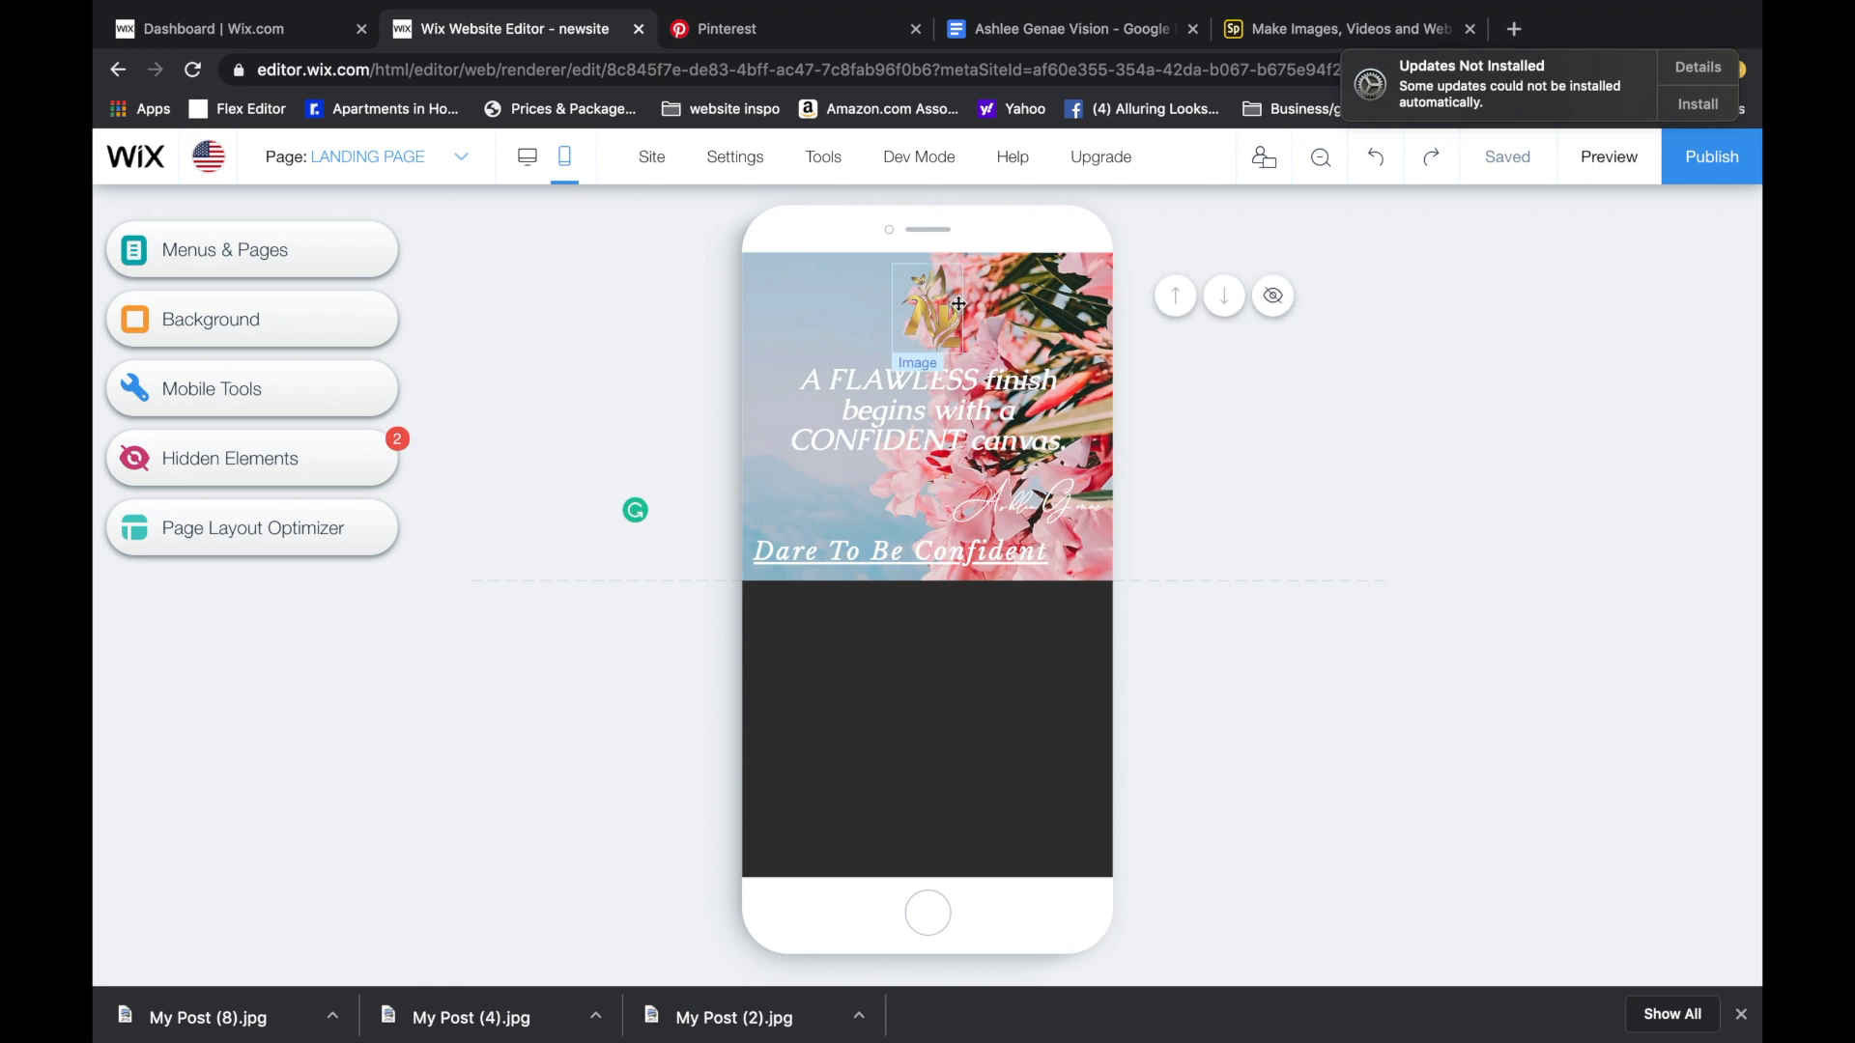
left_click(949, 411)
left_click(930, 314)
left_click(1065, 418)
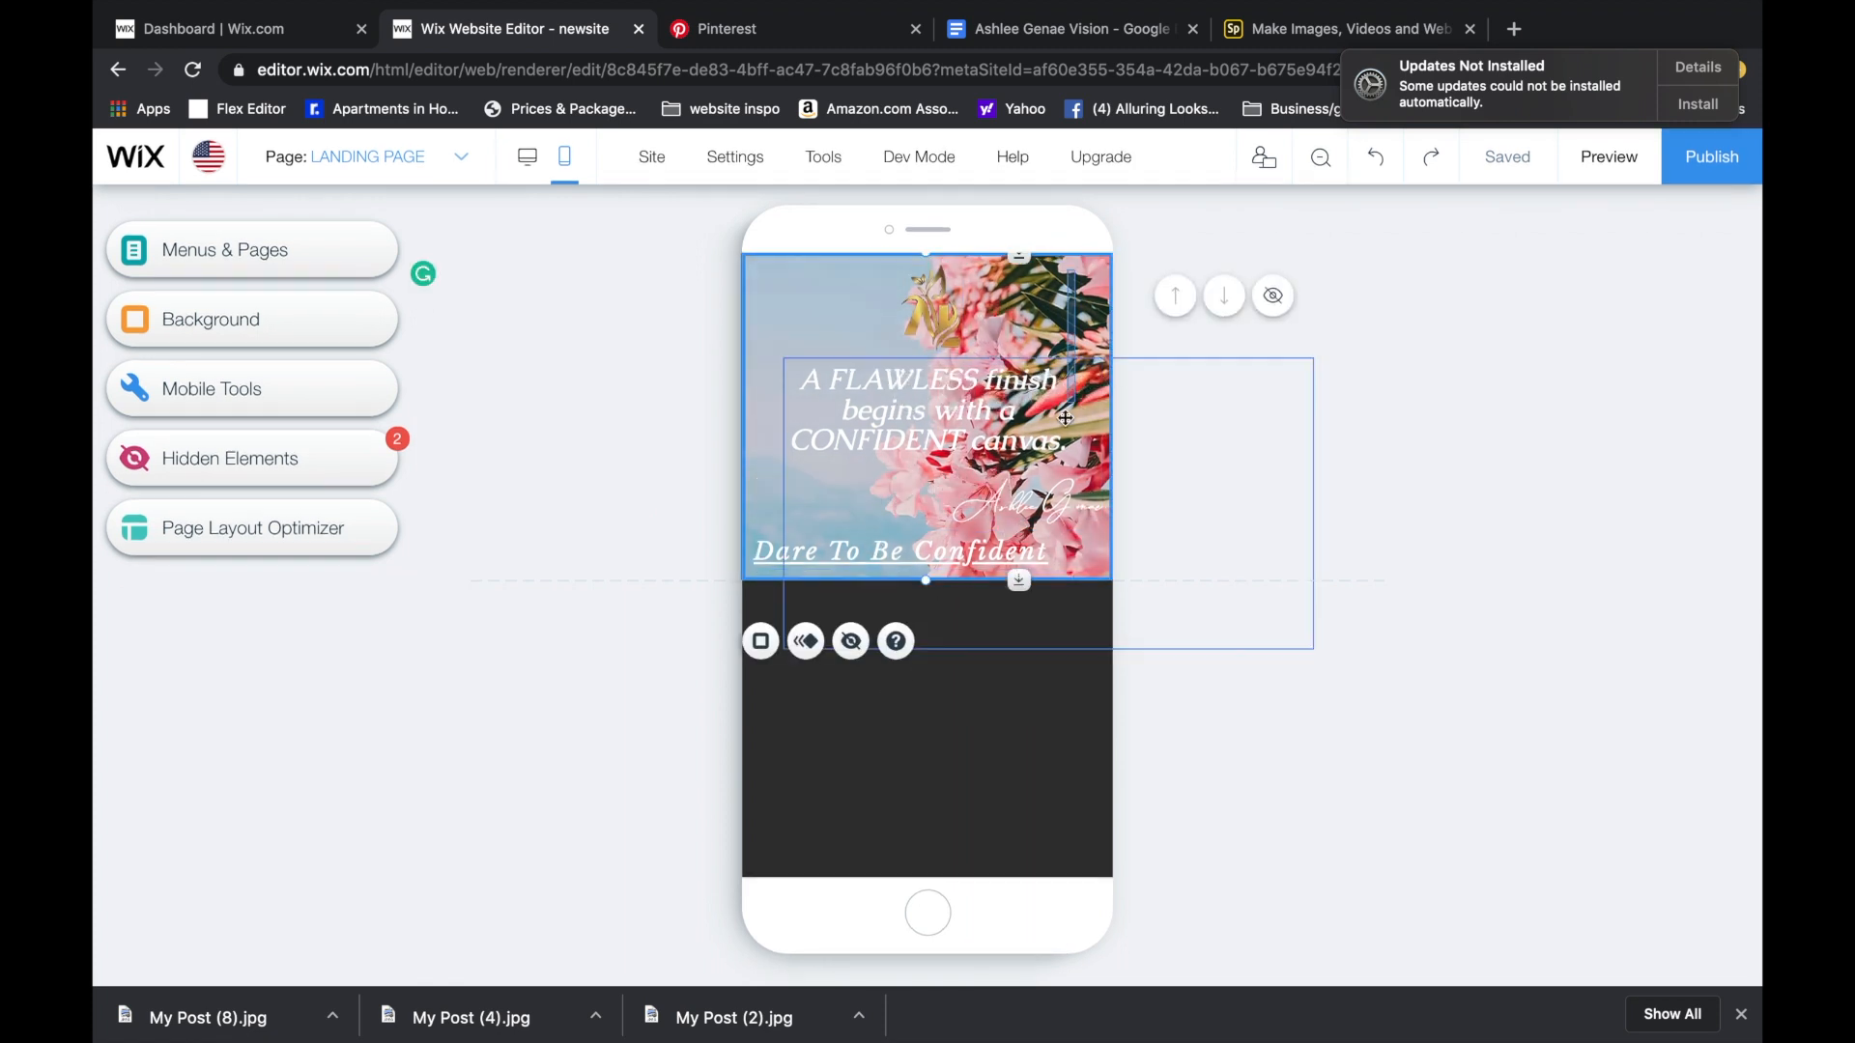
left_click_drag(926, 580, 925, 884)
- Shrink Dare To Be Confident to 19px and move it lower on the strip
left_click(887, 552)
left_click(819, 498)
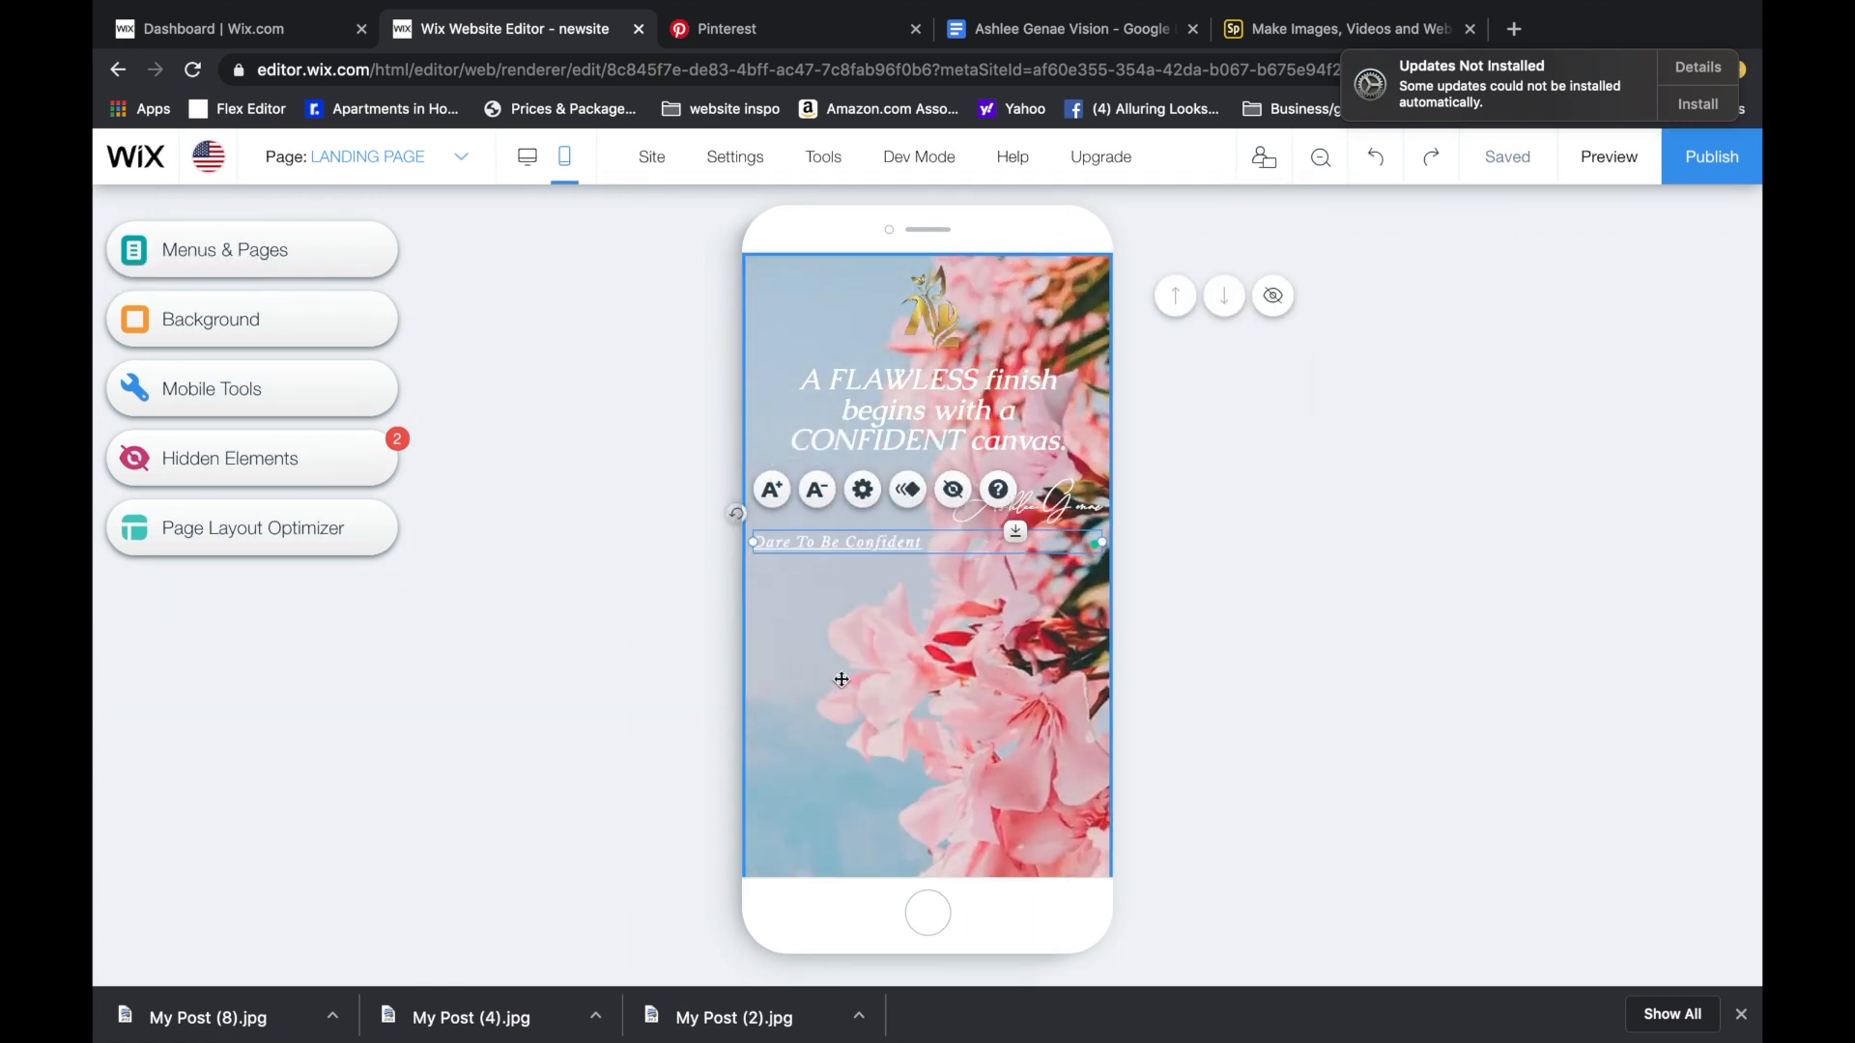
left_click_drag(839, 552, 831, 787)
left_click_drag(877, 436, 898, 480)
- Narrow and raise the quote, placing Dare To Be Confident below it
left_click(800, 498)
left_click(801, 492)
left_click_drag(803, 779, 832, 570)
left_click_drag(936, 309, 810, 806)
- Reposition the logo to the bottom-left of the mobile strip
left_click(952, 343)
left_click(1315, 446)
left_click(1233, 651)
left_click(802, 828)
- Delete the logo from the desktop layout and go to the HOME page
left_click(526, 157)
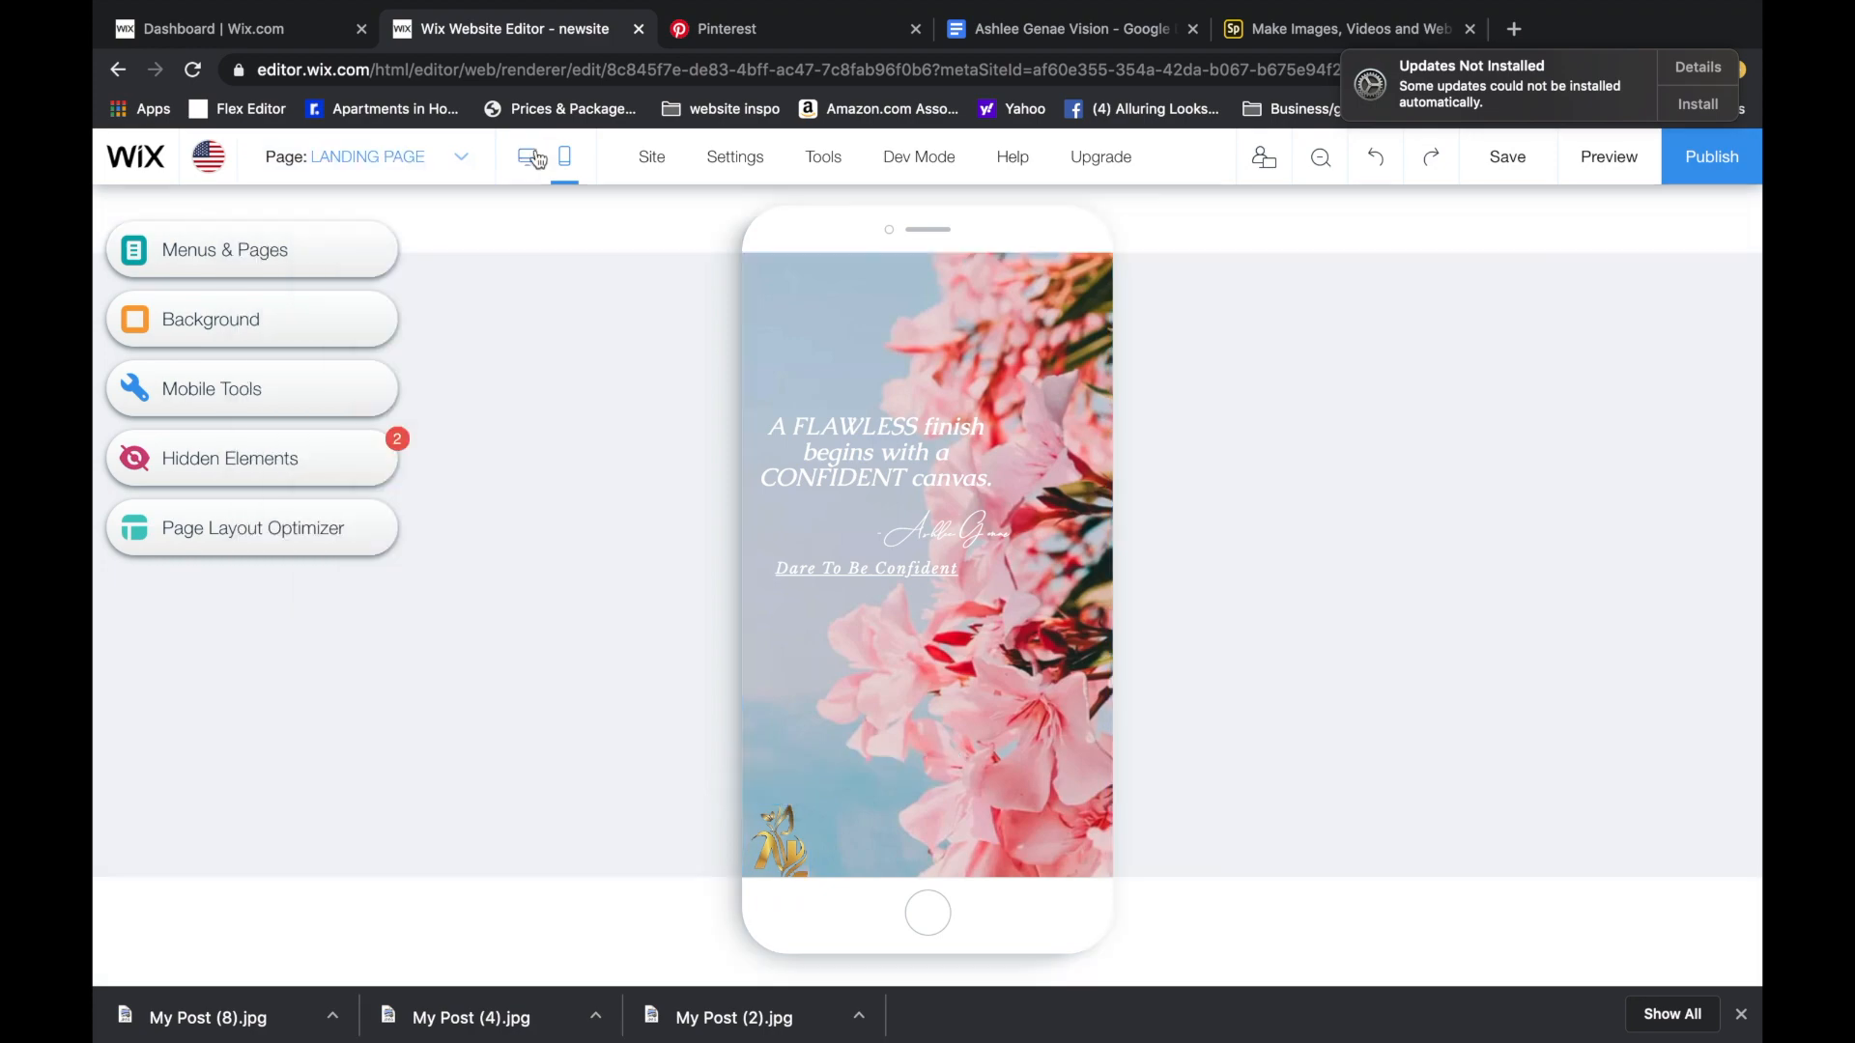
left_click(642, 227)
key("Delete")
left_click(386, 157)
left_click(411, 242)
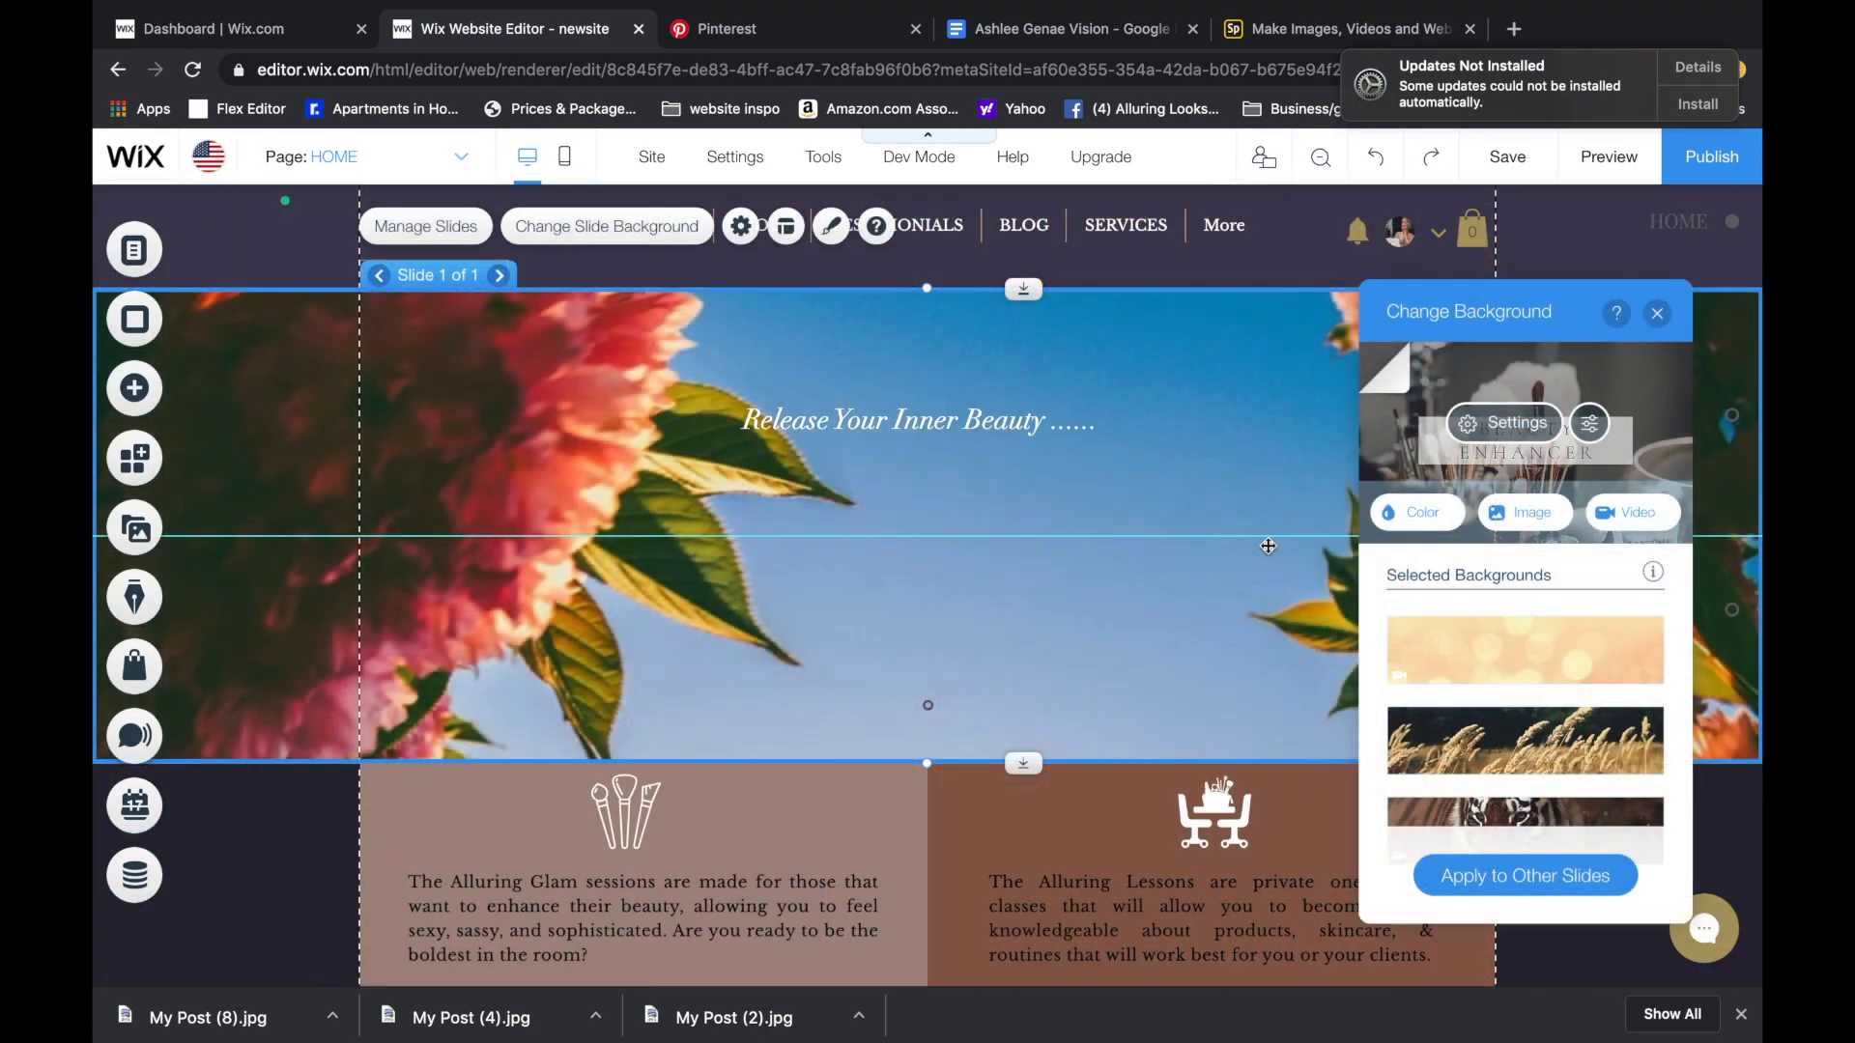
- Close the slide background settings and make the page background white
left_click(290, 821)
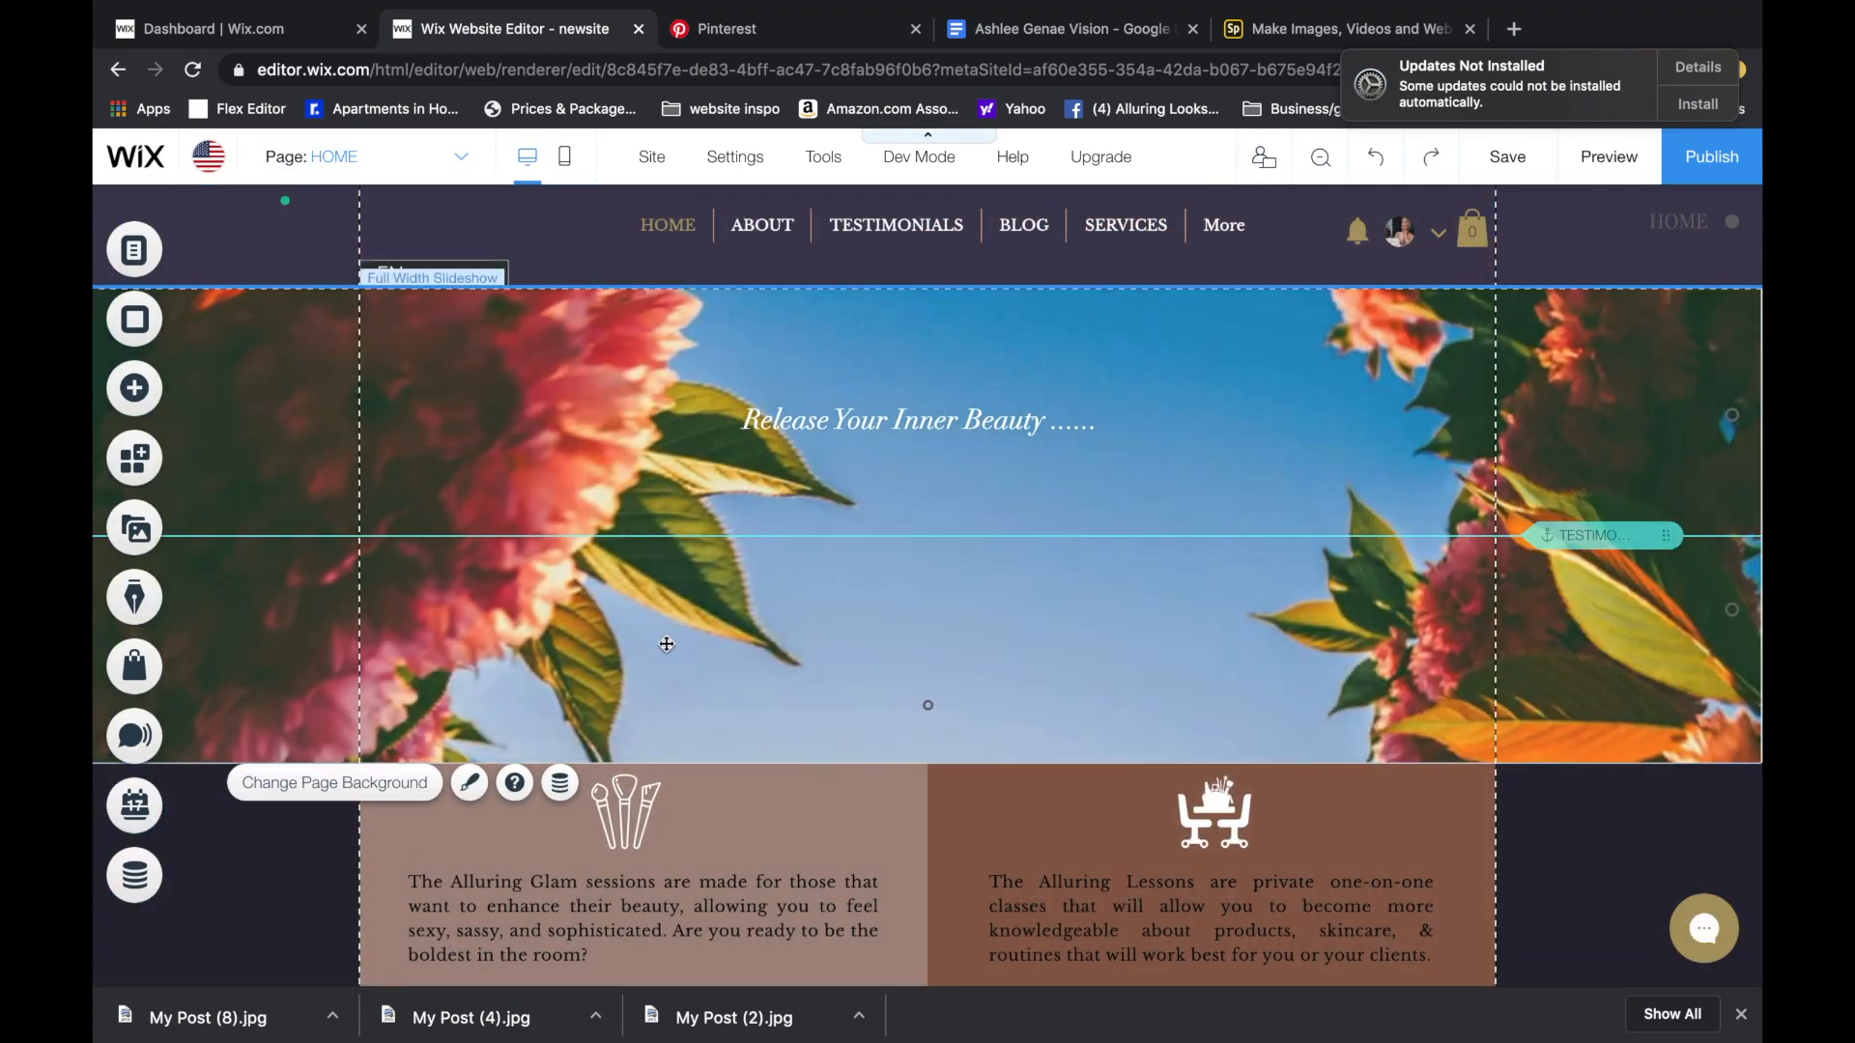
scroll(671, 580, "up", 2)
left_click(618, 367)
left_click(625, 473)
left_click(1656, 293)
scroll(831, 297, "down", 5)
scroll(831, 298, "up", 5)
- Open the header menu's design settings and review its text colour choices
left_click(890, 231)
left_click(925, 282)
left_click(1429, 861)
left_click(1579, 613)
left_click(1491, 374)
left_click(618, 367)
- Make the header background white and move the EN language selector beside the menu
left_click(625, 472)
left_click(1507, 862)
left_click(1522, 493)
left_click(1647, 584)
left_click(1541, 710)
left_click(1730, 503)
left_click(405, 276)
left_click_drag(404, 277, 559, 224)
- Add the gold logo image from the site's uploaded images
left_click(558, 606)
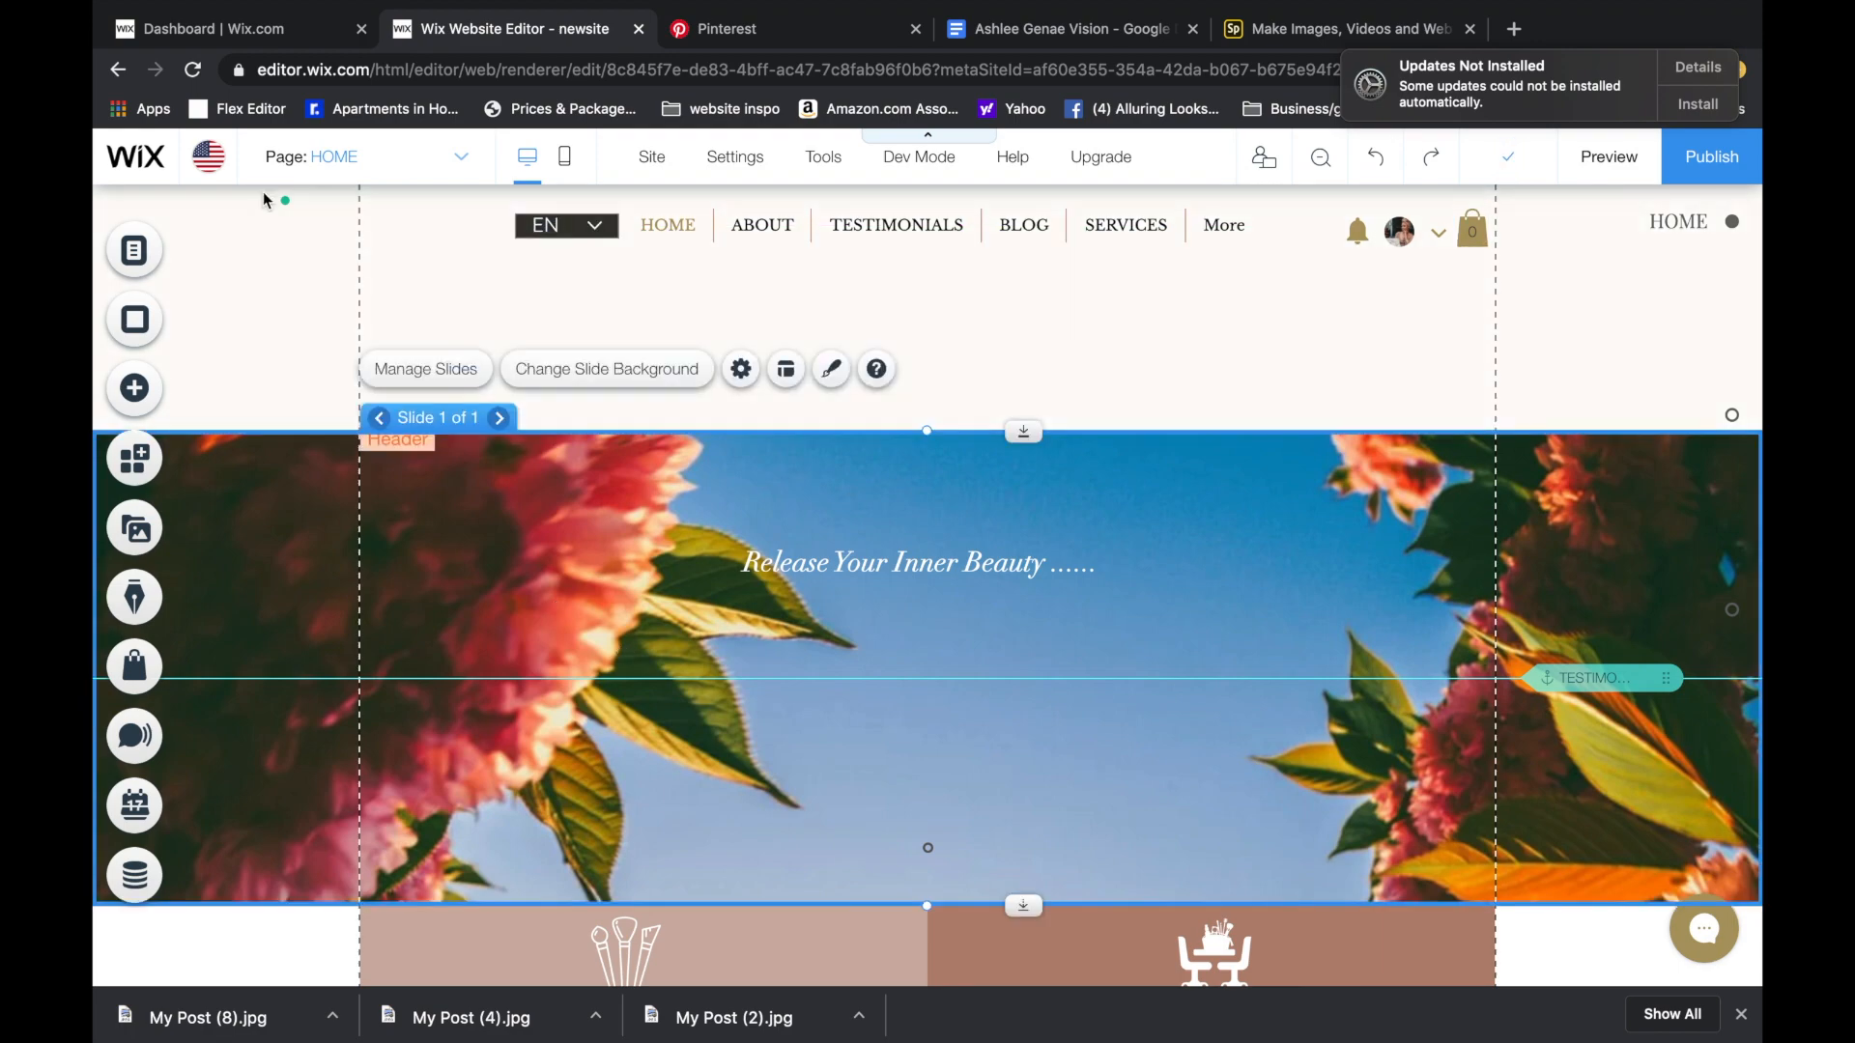
left_click(135, 389)
left_click(734, 405)
left_click(1139, 477)
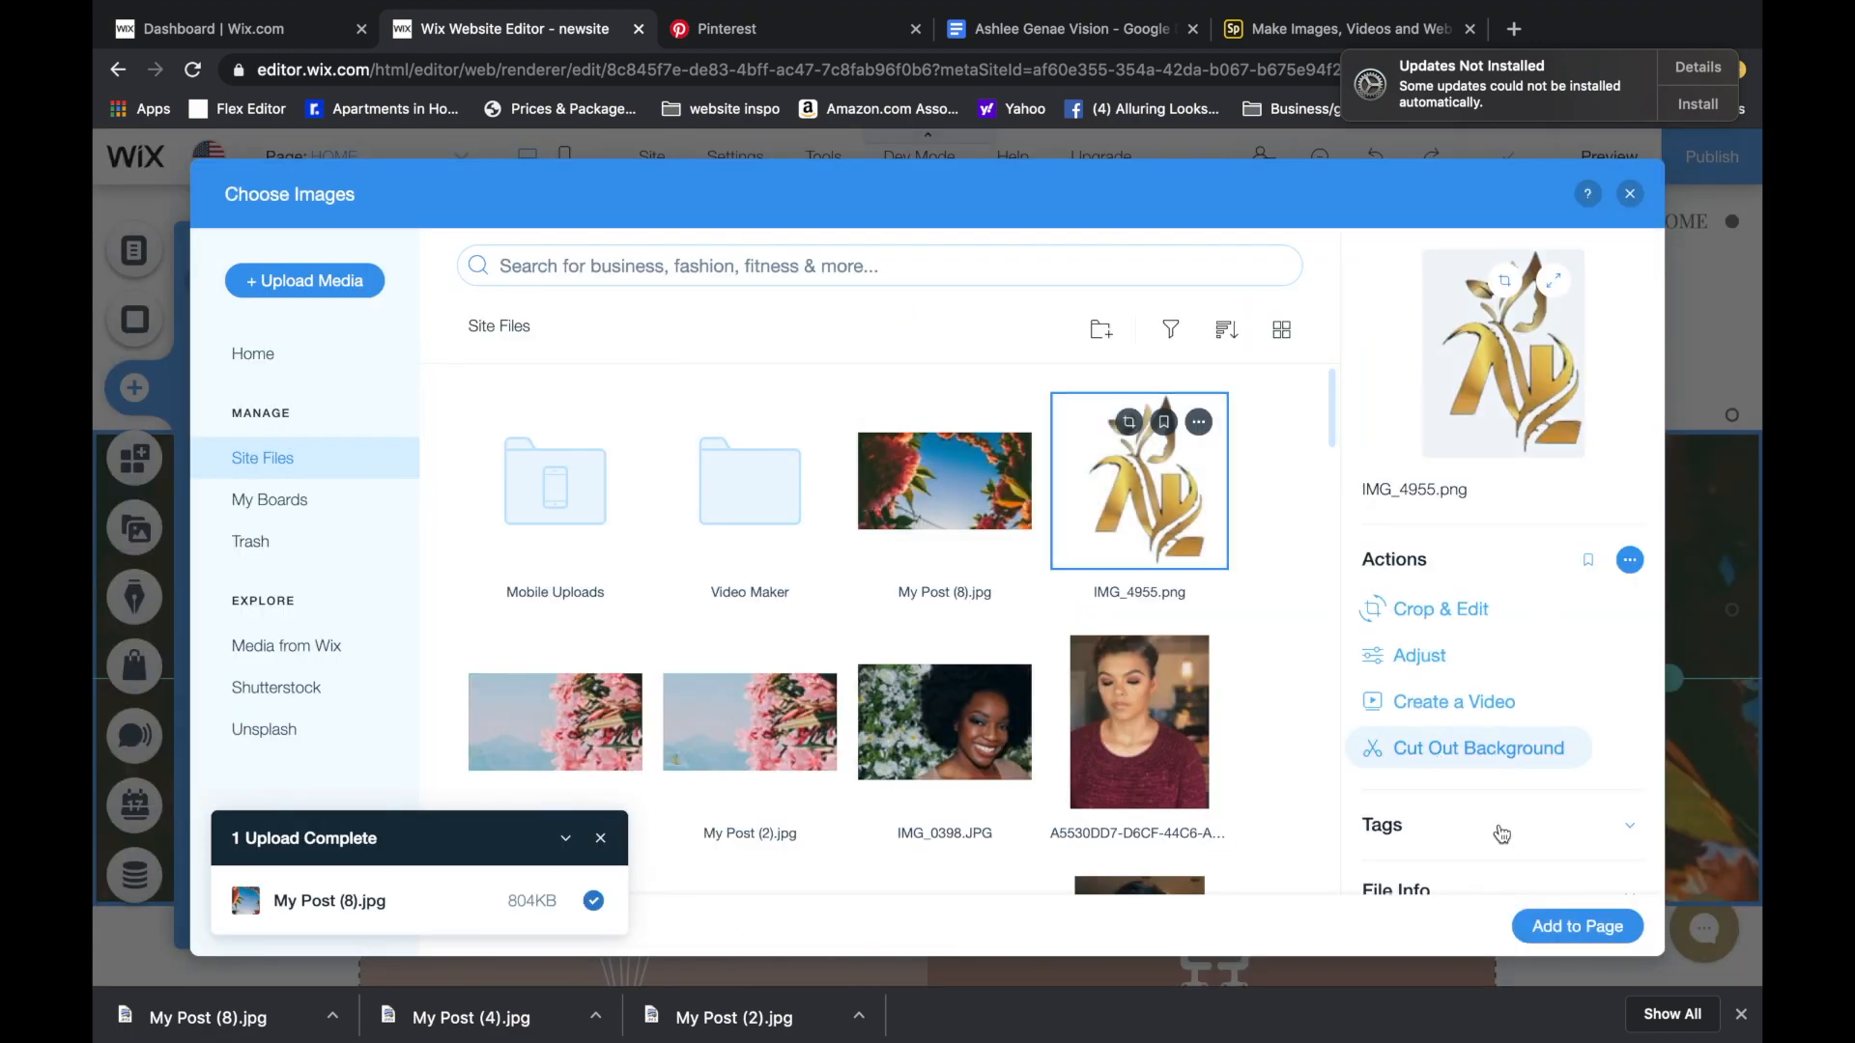
left_click(1583, 928)
- Shrink the gold logo and position it in the header above the slideshow
left_click_drag(888, 612, 900, 423)
left_click_drag(1052, 253, 965, 358)
left_click_drag(911, 473, 922, 375)
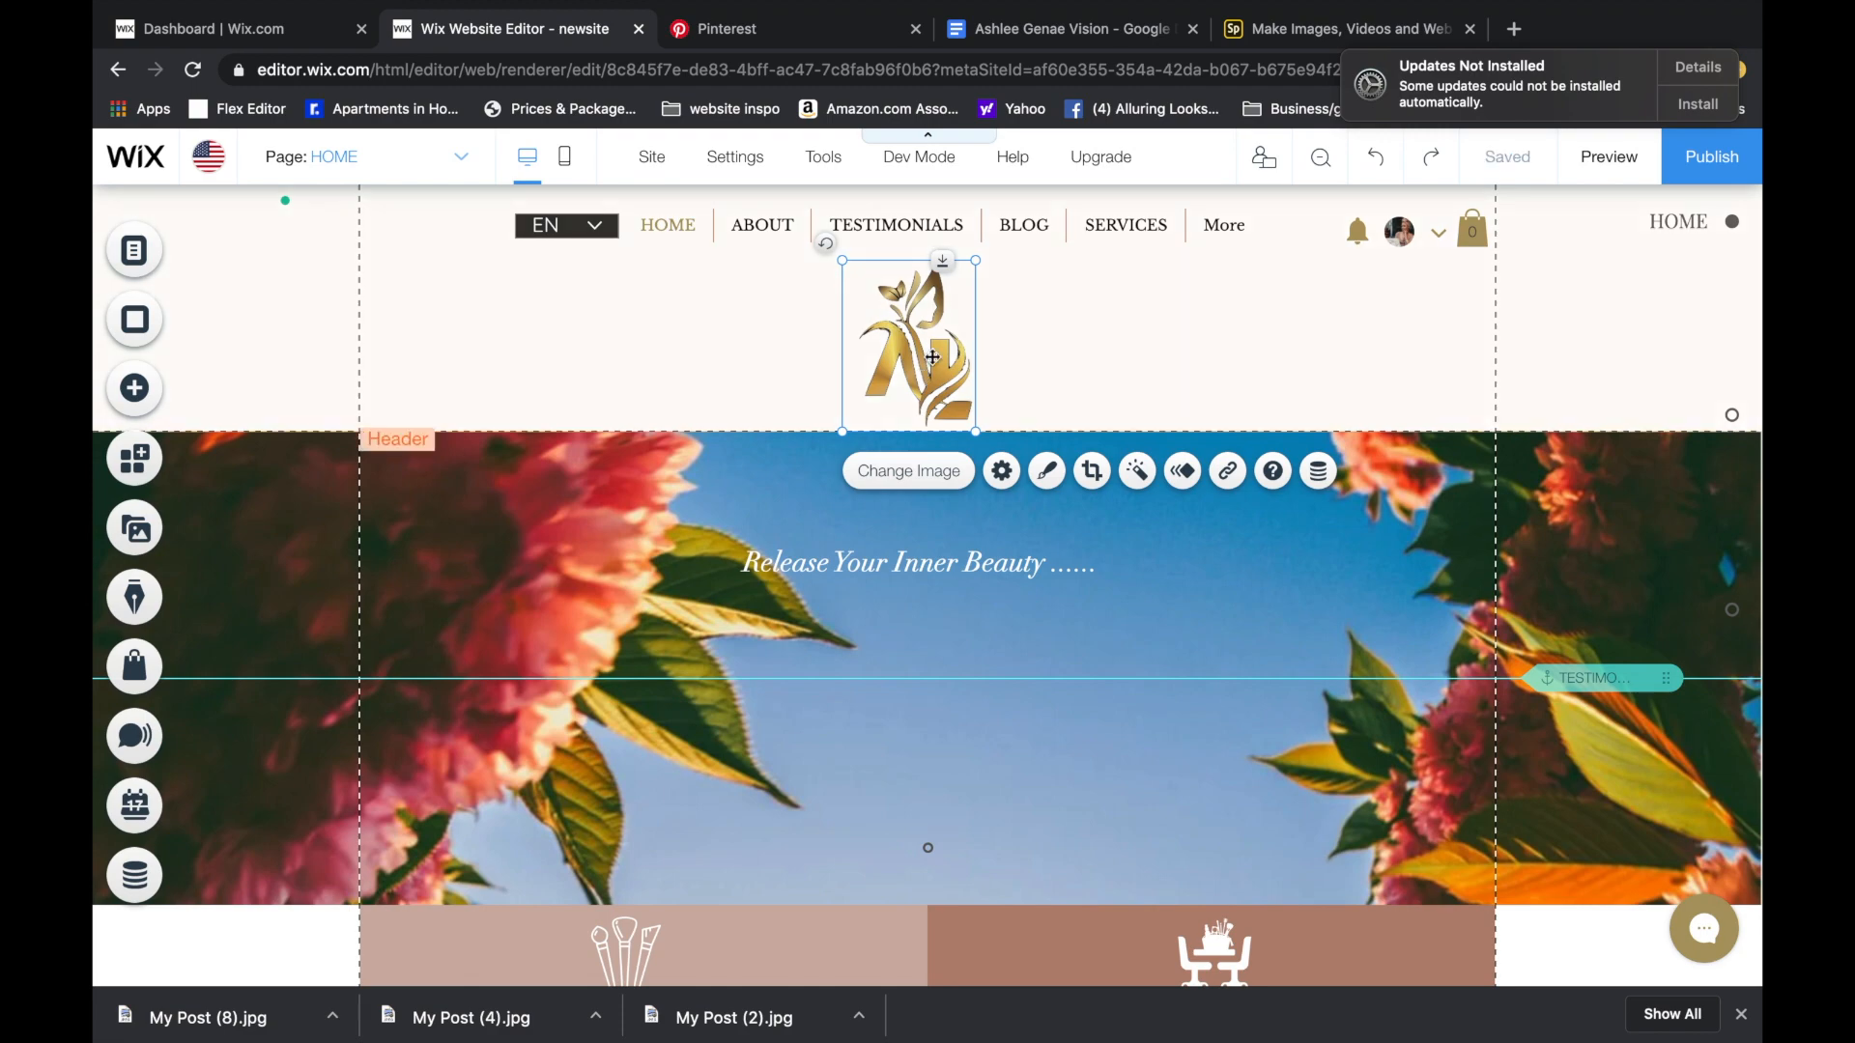
left_click(976, 561)
left_click_drag(981, 496, 982, 632)
left_click(918, 358)
left_click_drag(918, 358, 950, 358)
left_click(1195, 538)
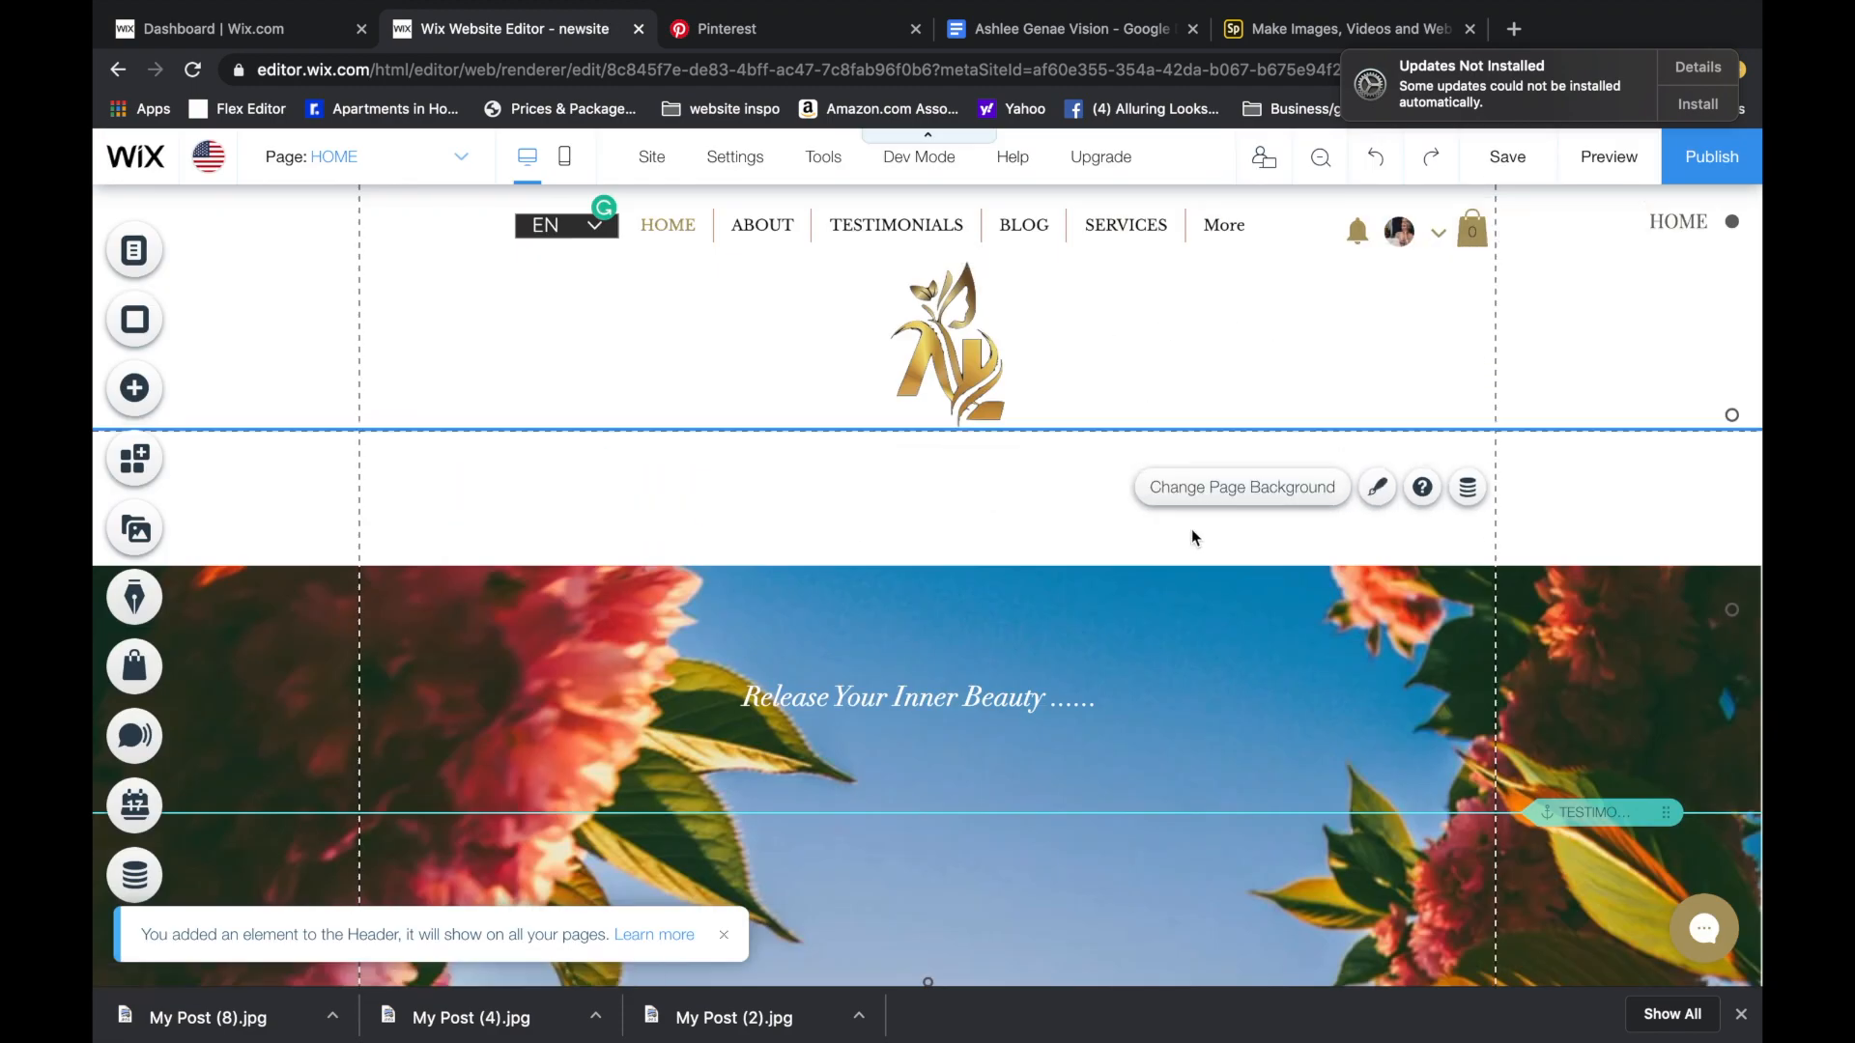
- Add a Big Title text element and select its text for editing
left_click(134, 389)
left_click(215, 252)
left_click(406, 287)
left_click(608, 329)
double_click(936, 616)
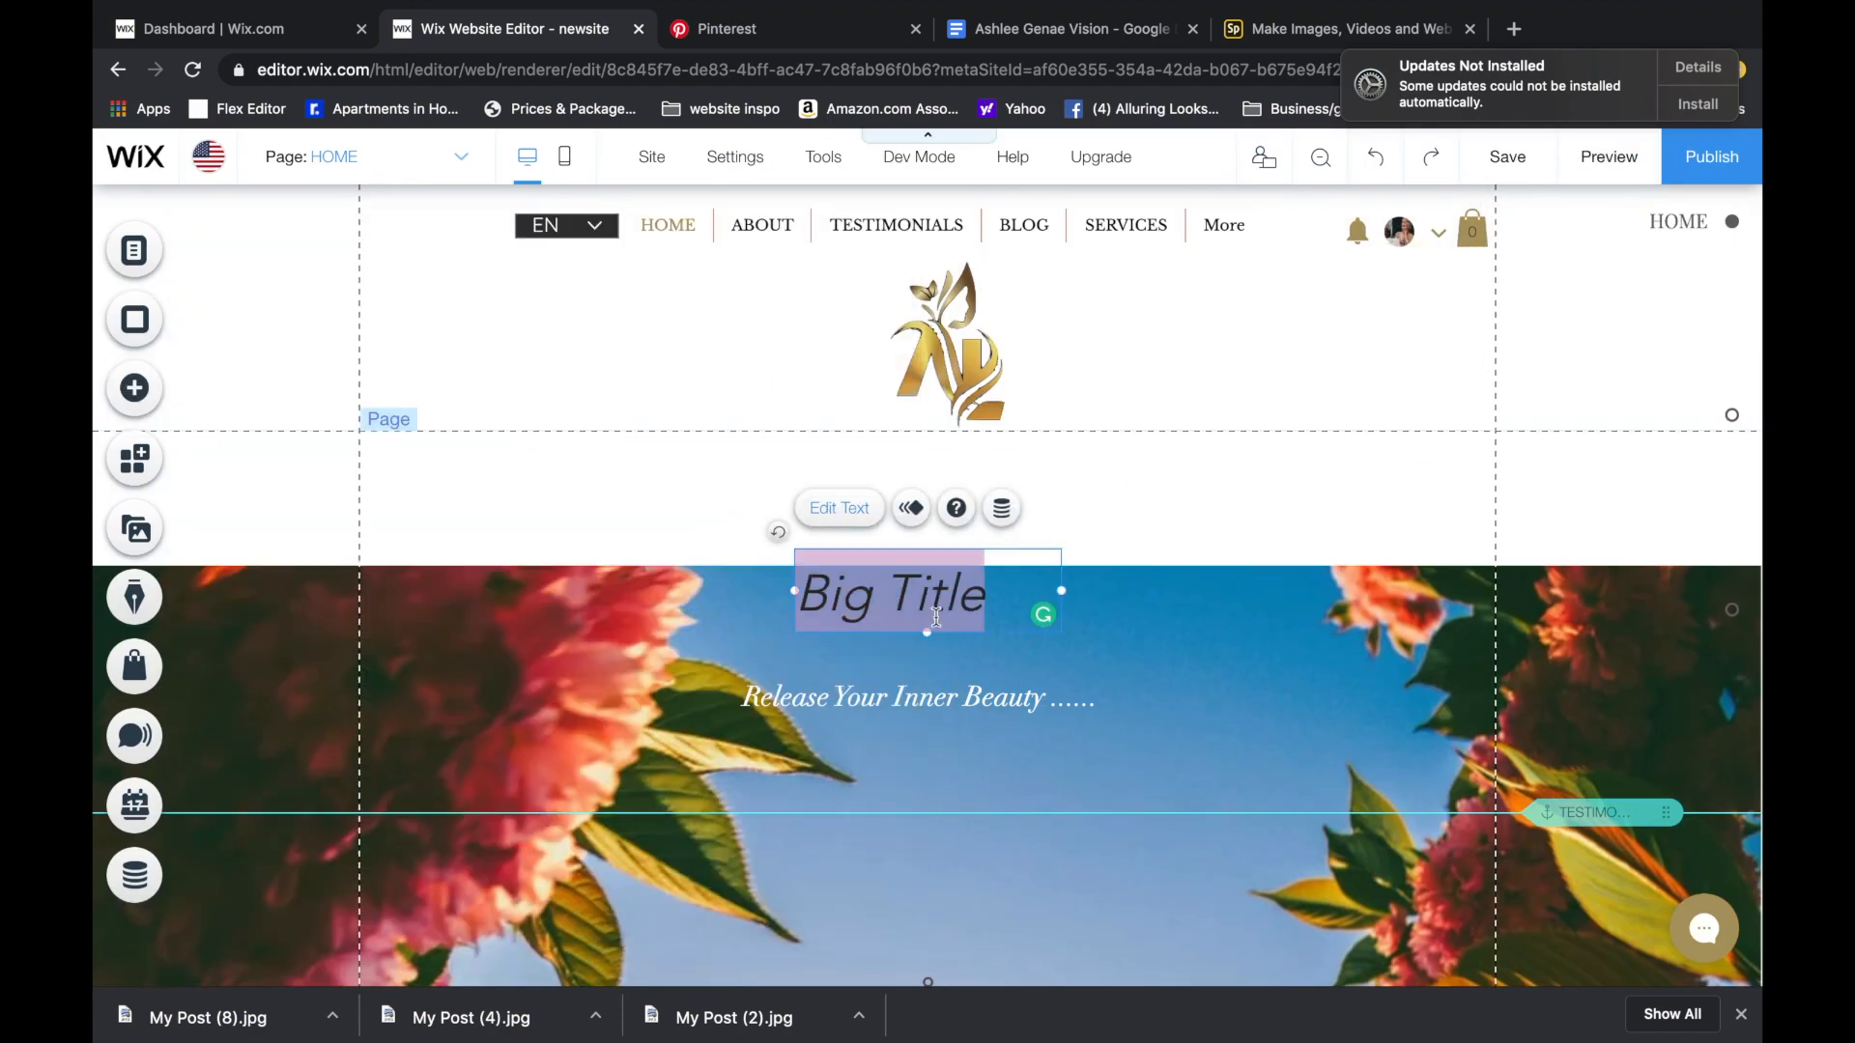
- Type AlluringLooksss as the title, widen its box and move it under the logo
type("Alluri")
left_click_drag(1061, 631, 801, 639)
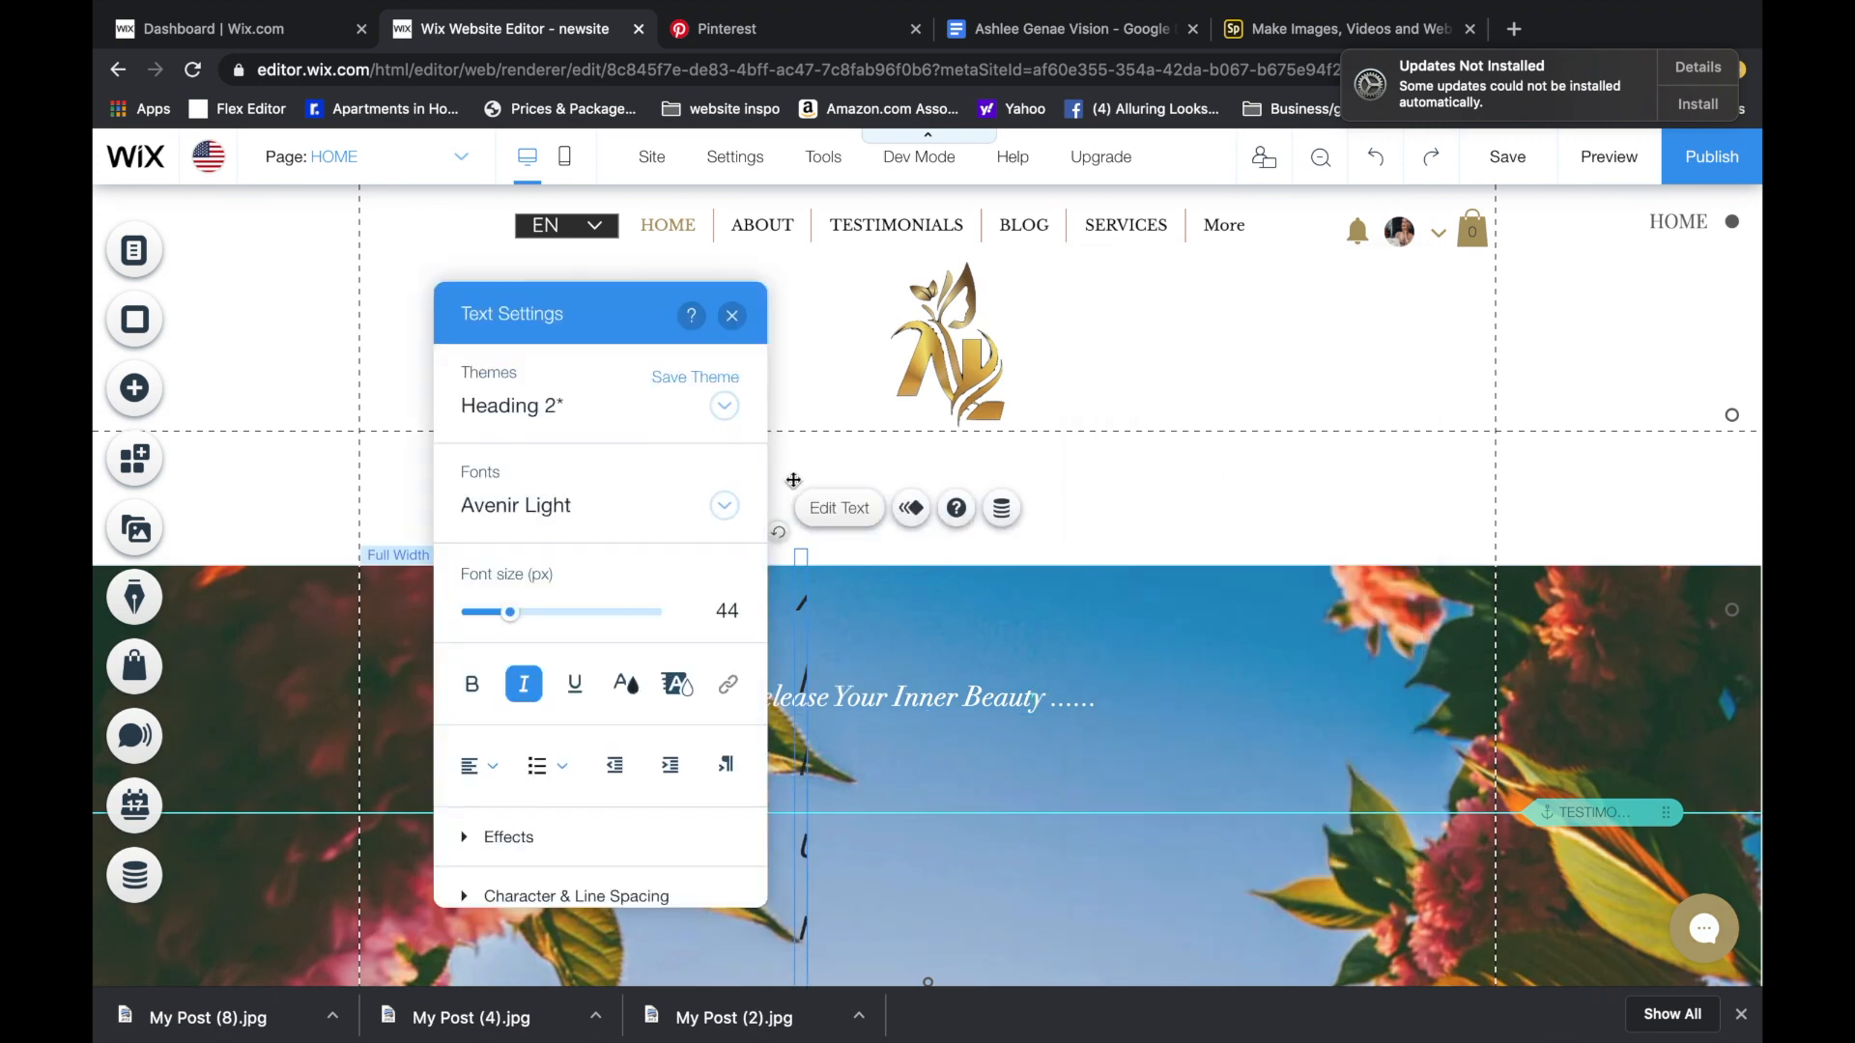
scroll(794, 503, "down", 3)
left_click_drag(805, 845, 1265, 845)
scroll(1078, 305, "up", 3)
left_click_drag(1043, 574, 920, 435)
- Apply the Asian Skyline DEMO font to the title
double_click(920, 437)
left_click(1329, 493)
left_click(1327, 735)
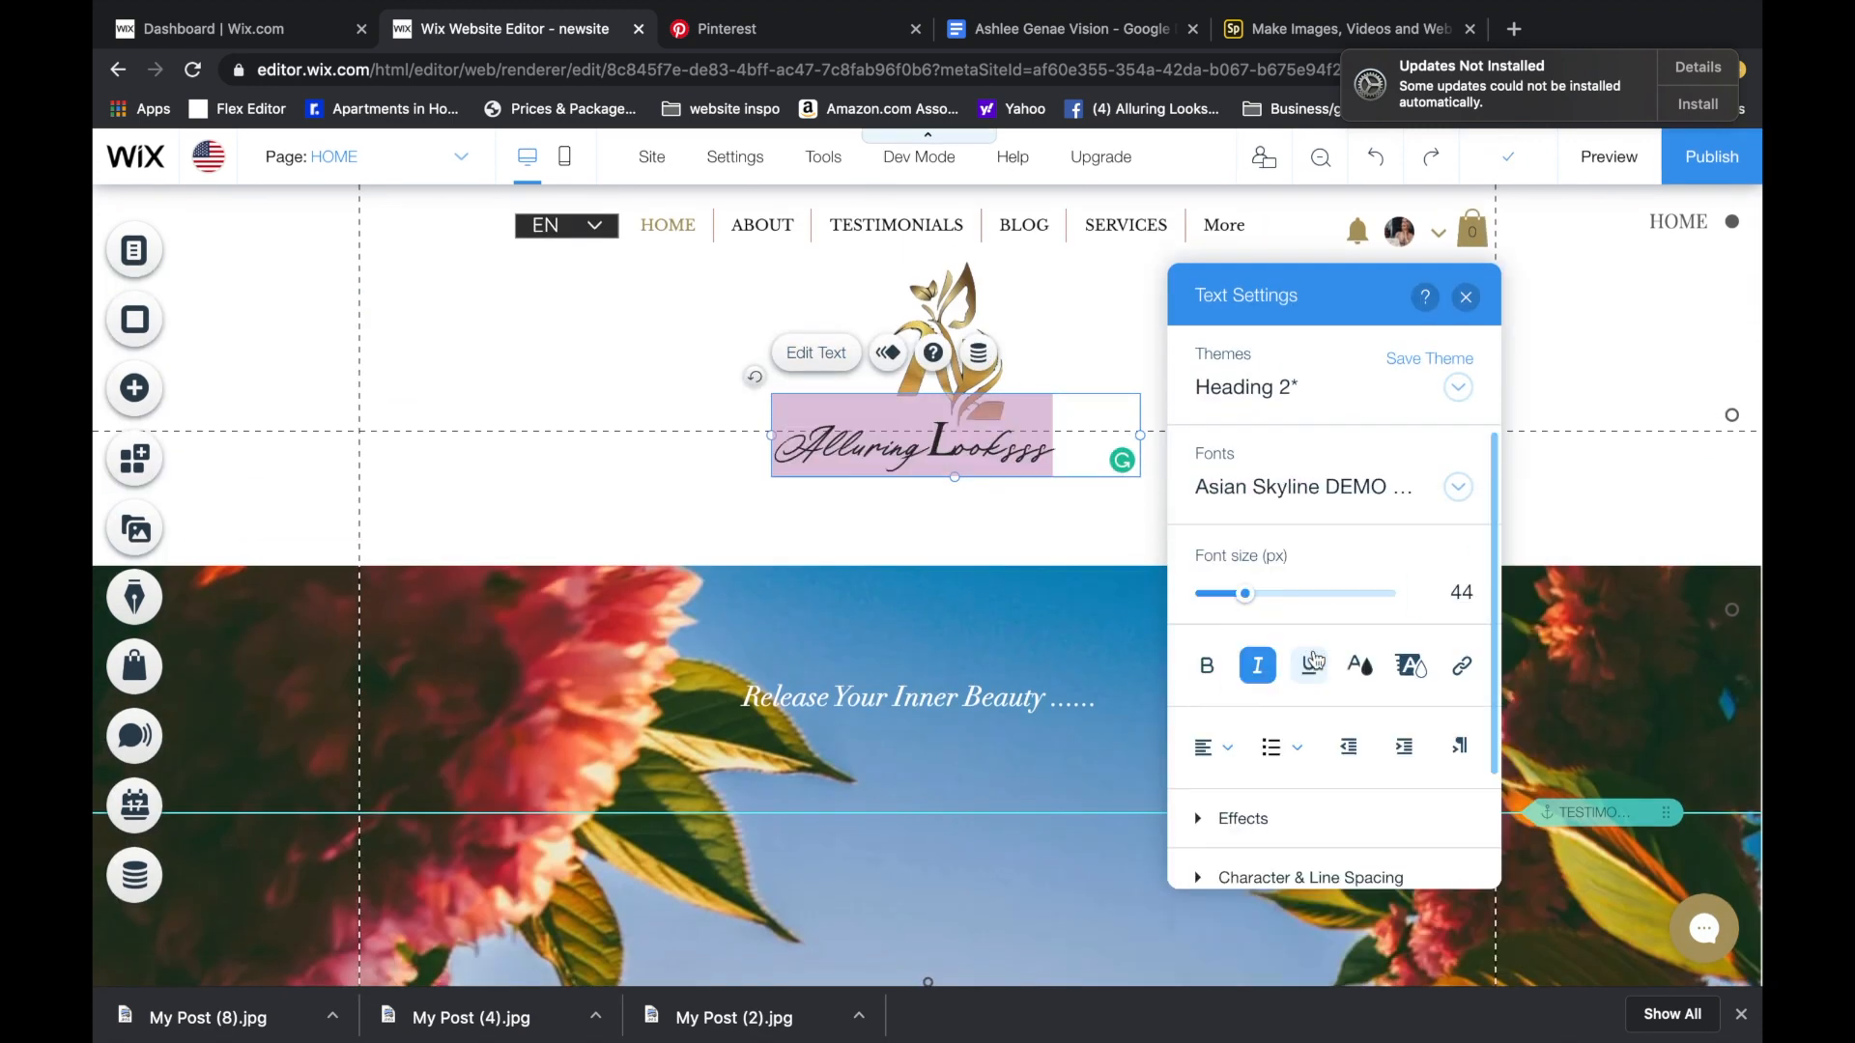
left_click(770, 442)
- Preview the site with the new title, then return to editing
left_click(1024, 398)
left_click(1027, 414)
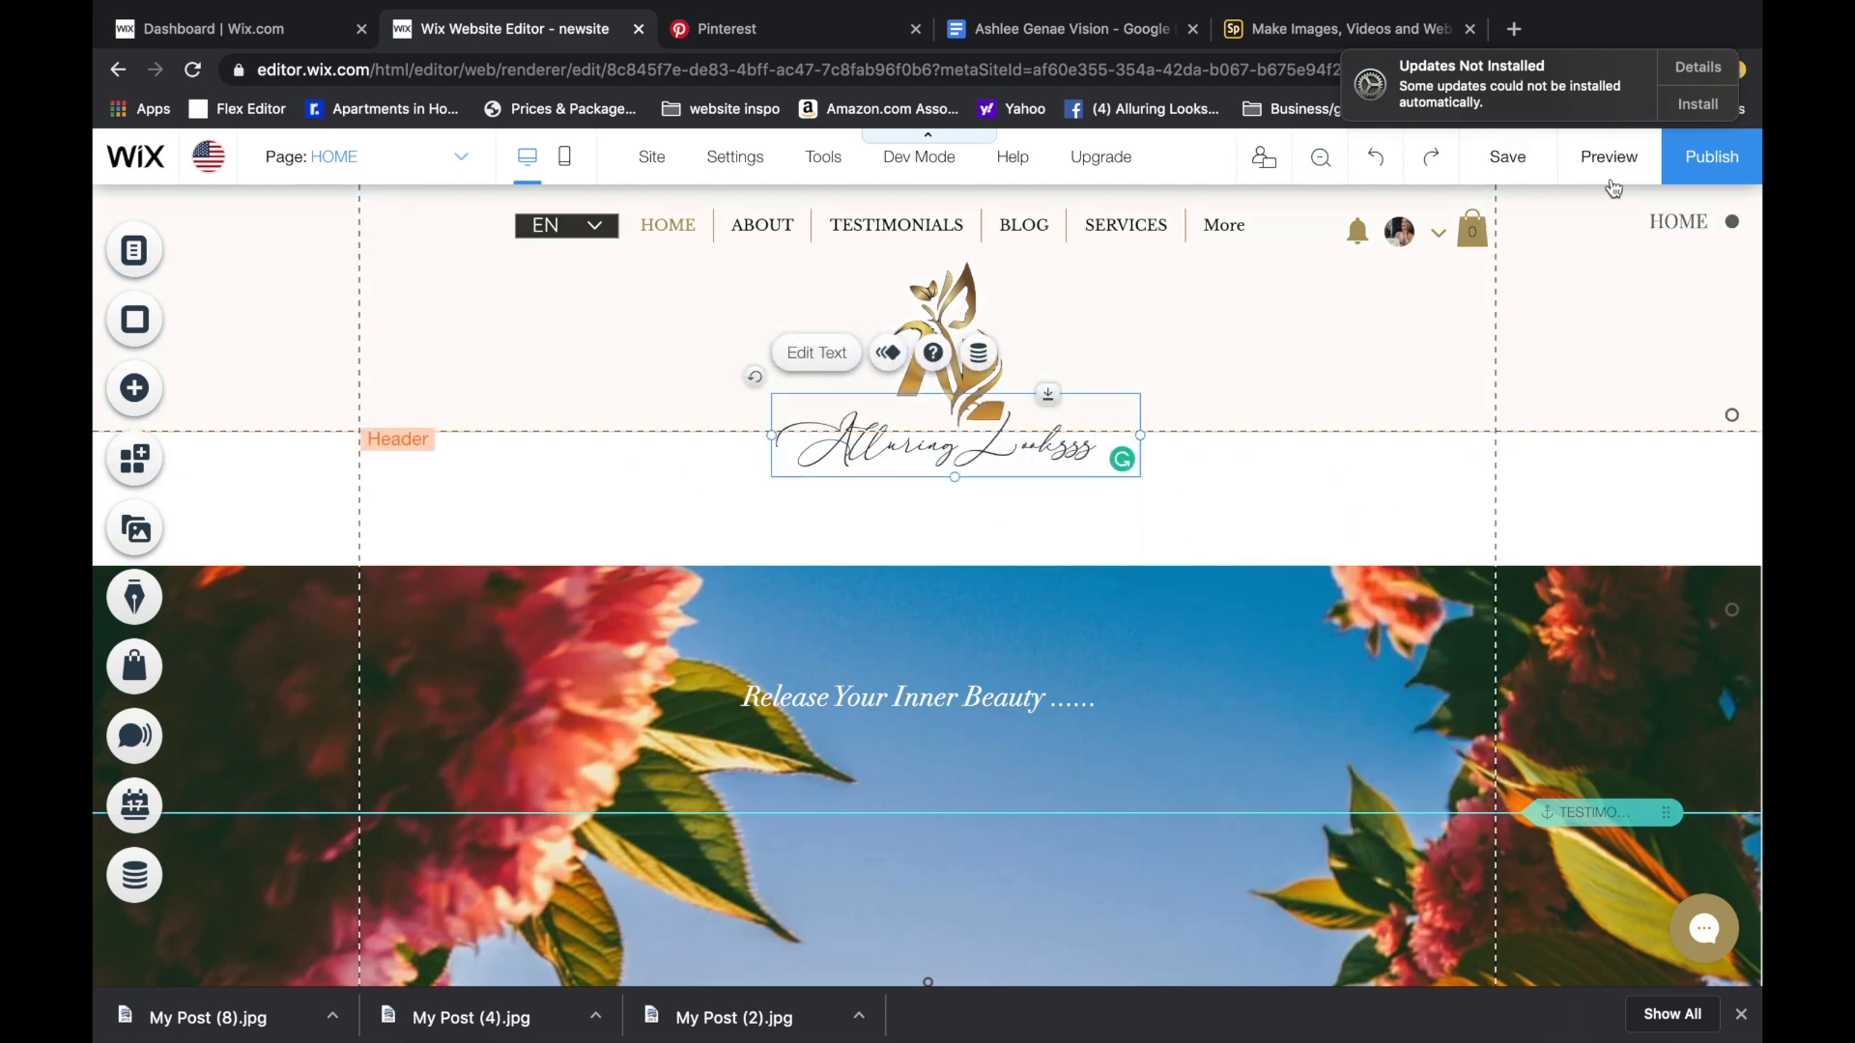
left_click(1608, 158)
left_click(1625, 177)
left_click(379, 158)
- Place the title directly under the logo and open its text colour choices
left_click(942, 457)
mouse_move(941, 458)
left_mouse_down()
mouse_move(978, 435)
mouse_move(946, 440)
left_mouse_up()
left_click(823, 338)
left_click(1364, 663)
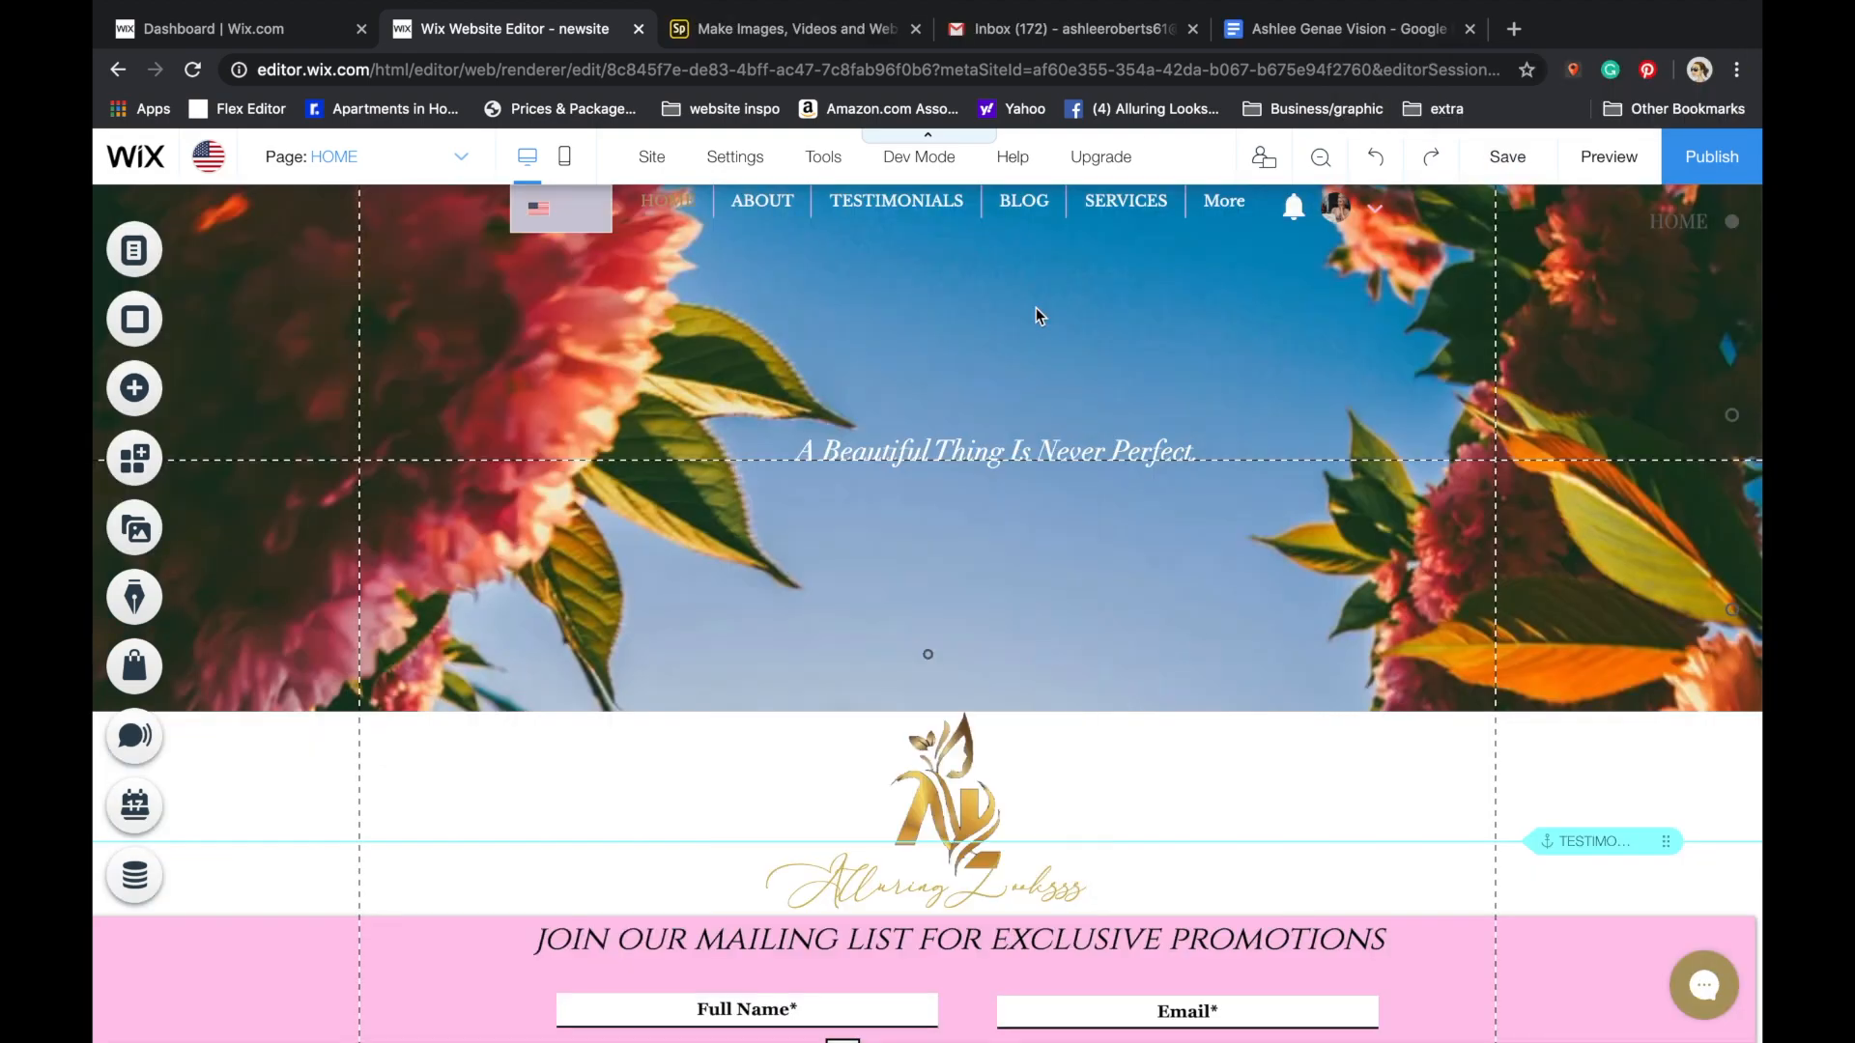
scroll(877, 607, "down", 5)
scroll(877, 605, "down", 15)
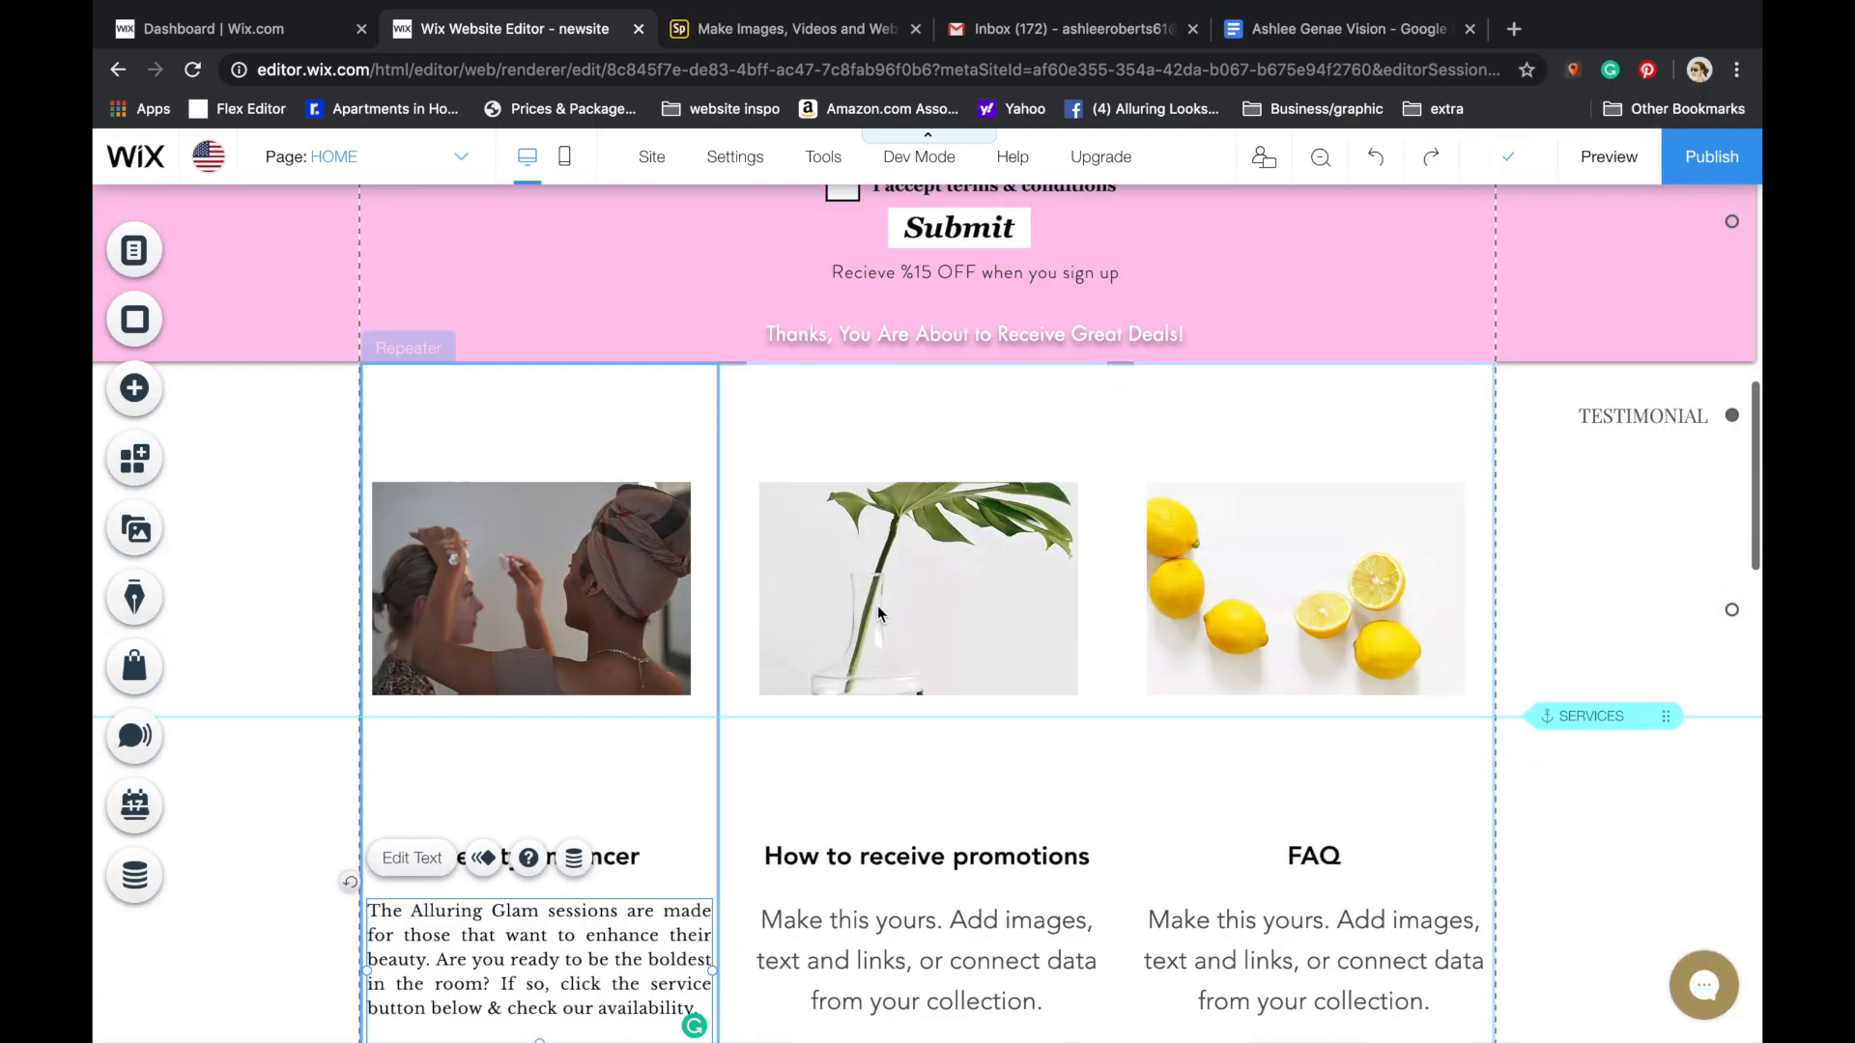
- Preview the site, dismiss the Never Miss A Promotion popup, and return to editing
scroll(877, 605, "up", 6)
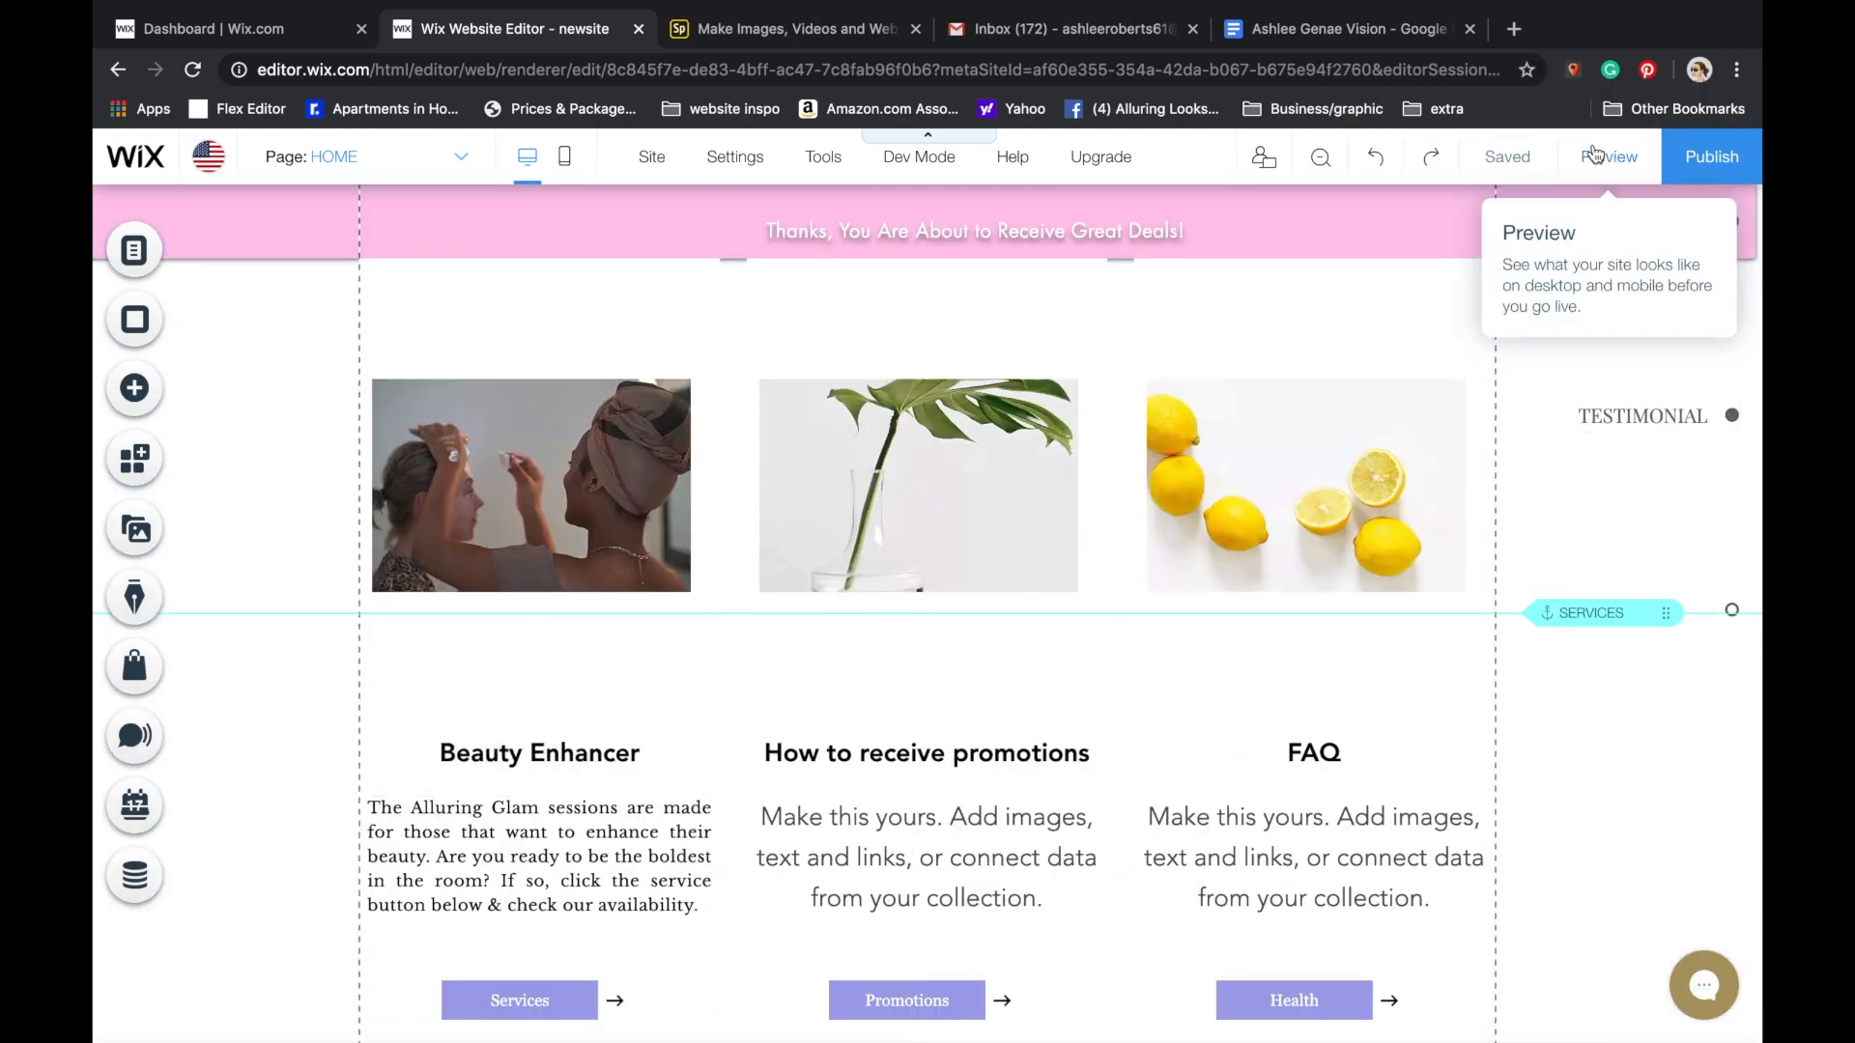
left_click(1608, 157)
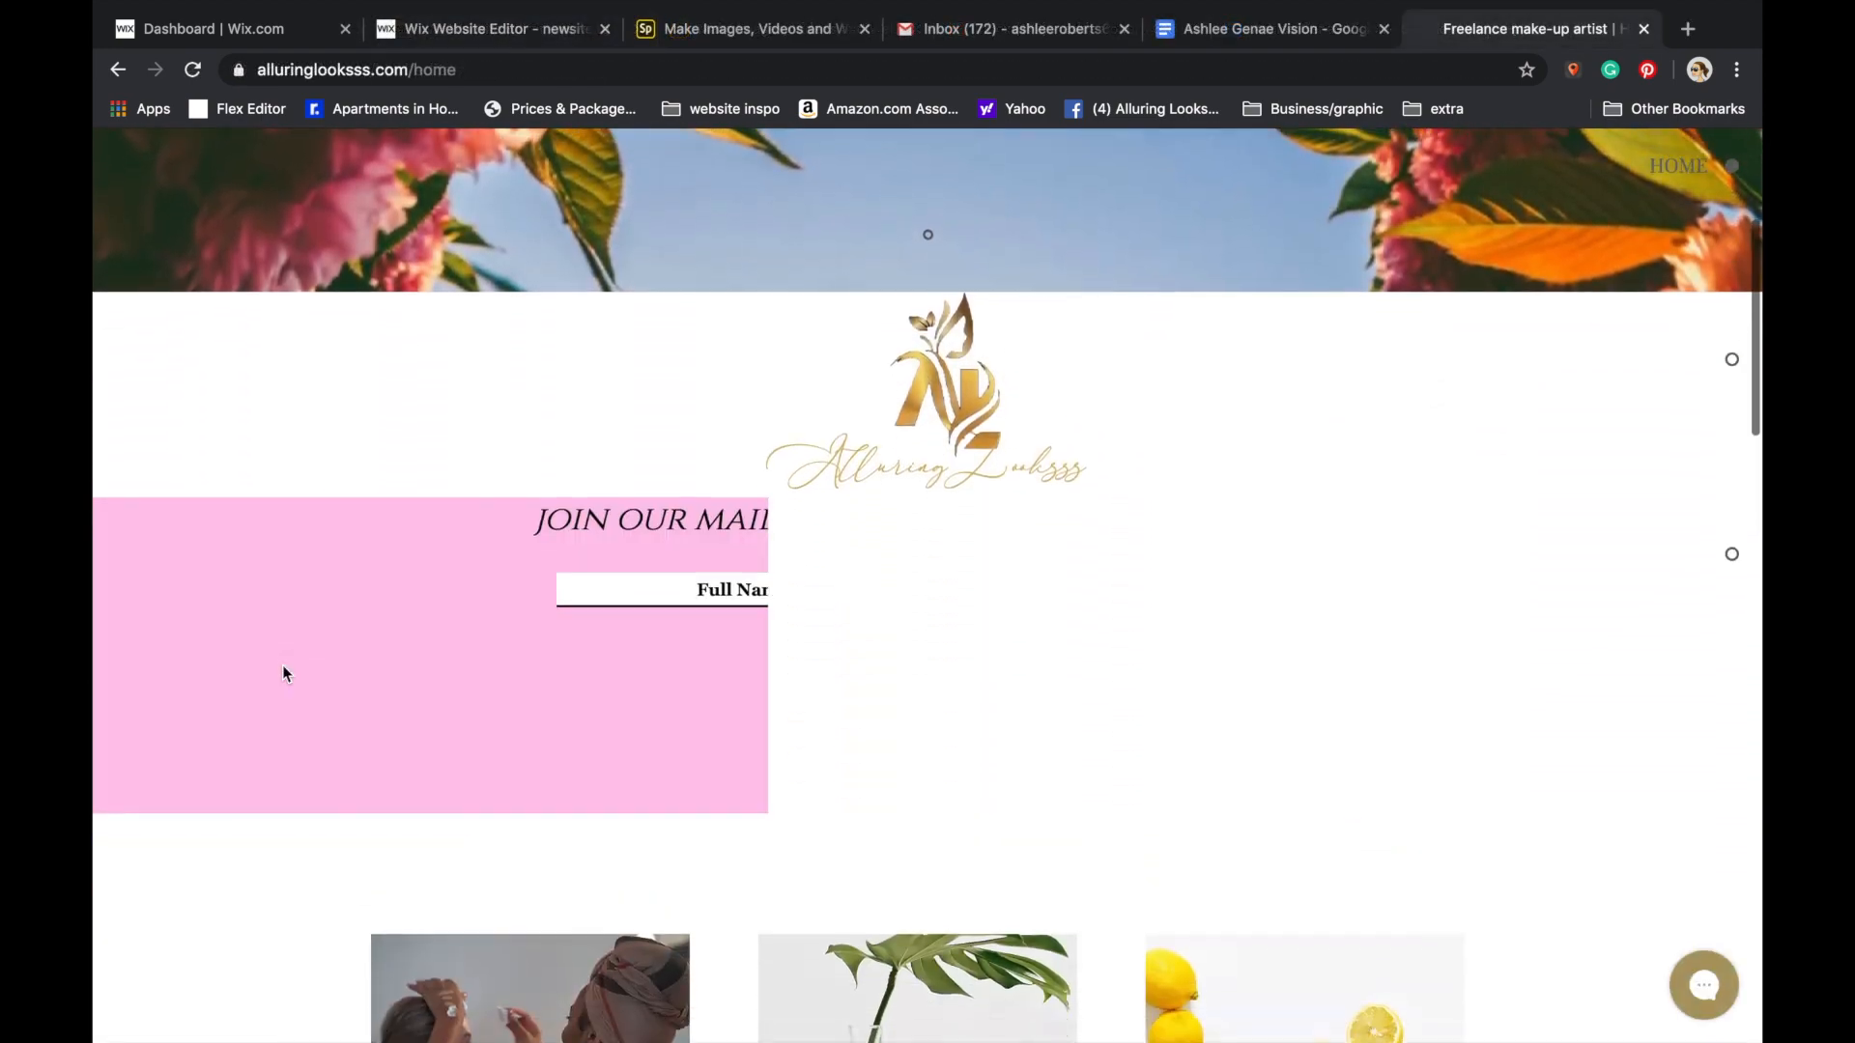
scroll(282, 665, "down", 7)
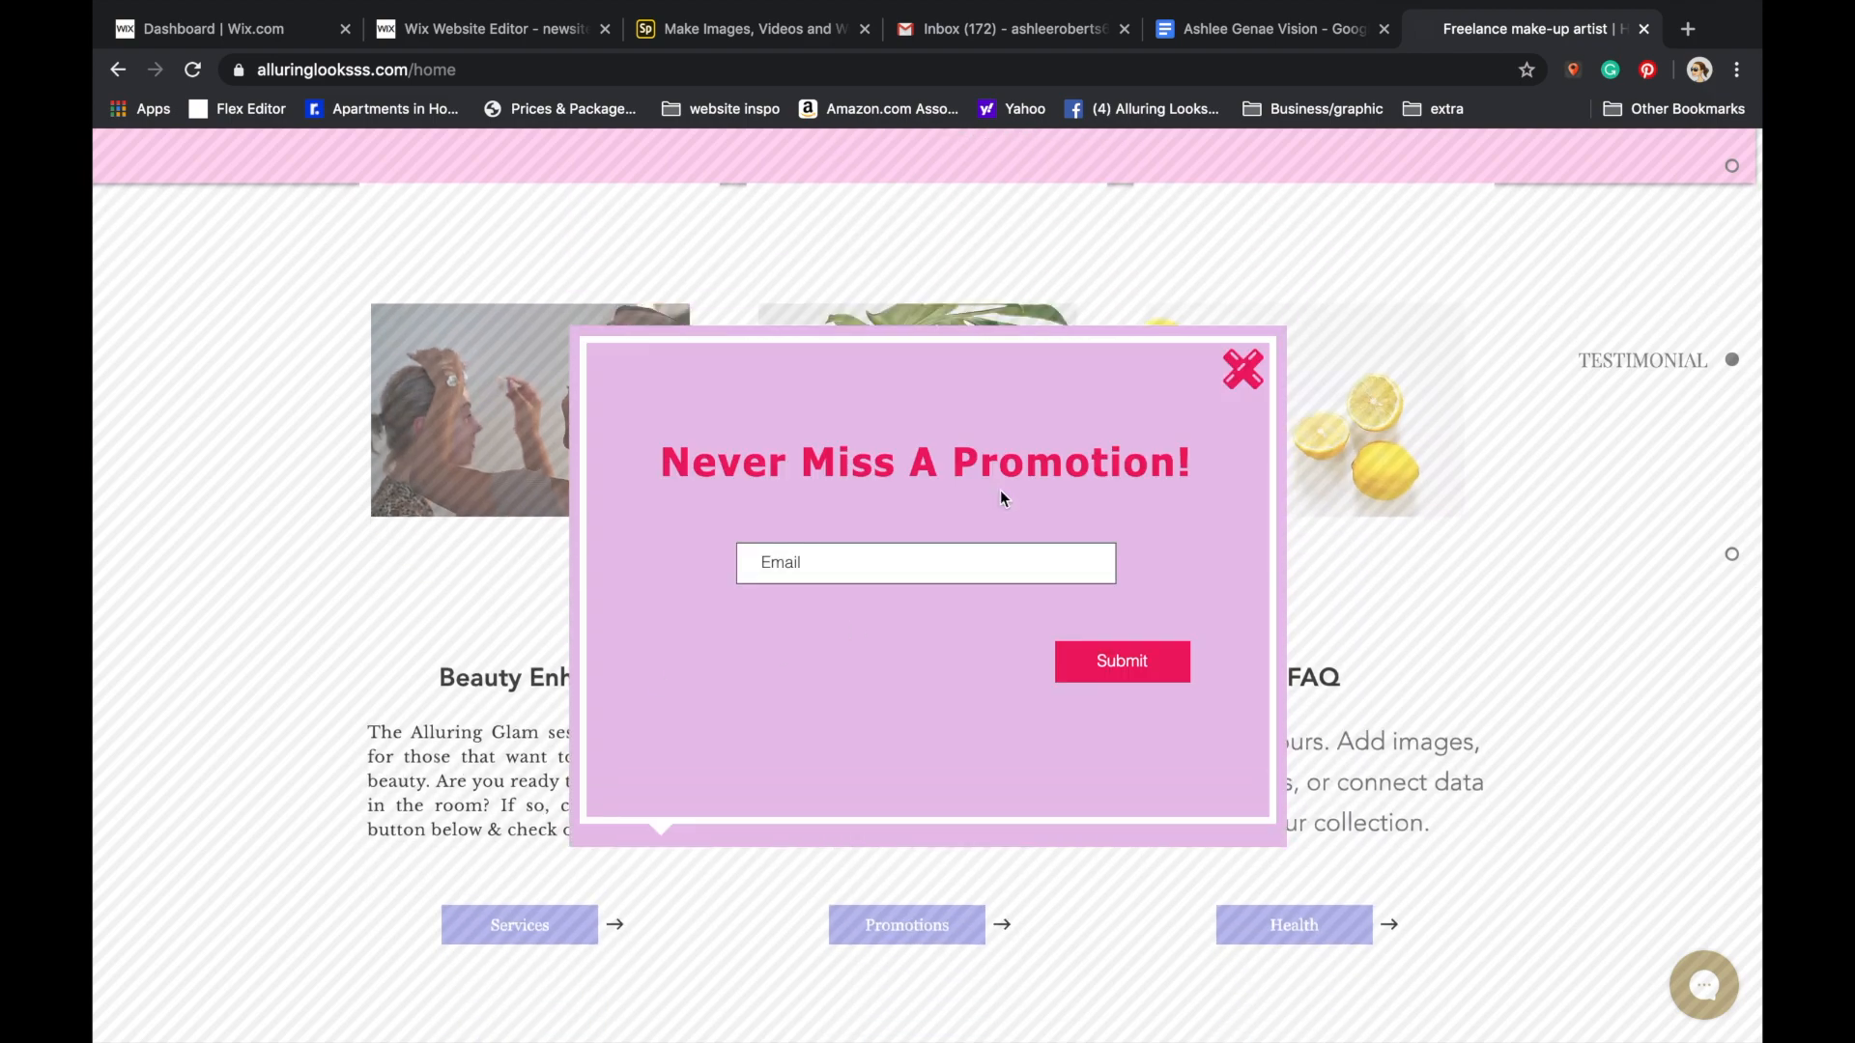
scroll(1174, 452, "down", 4)
left_click(1241, 379)
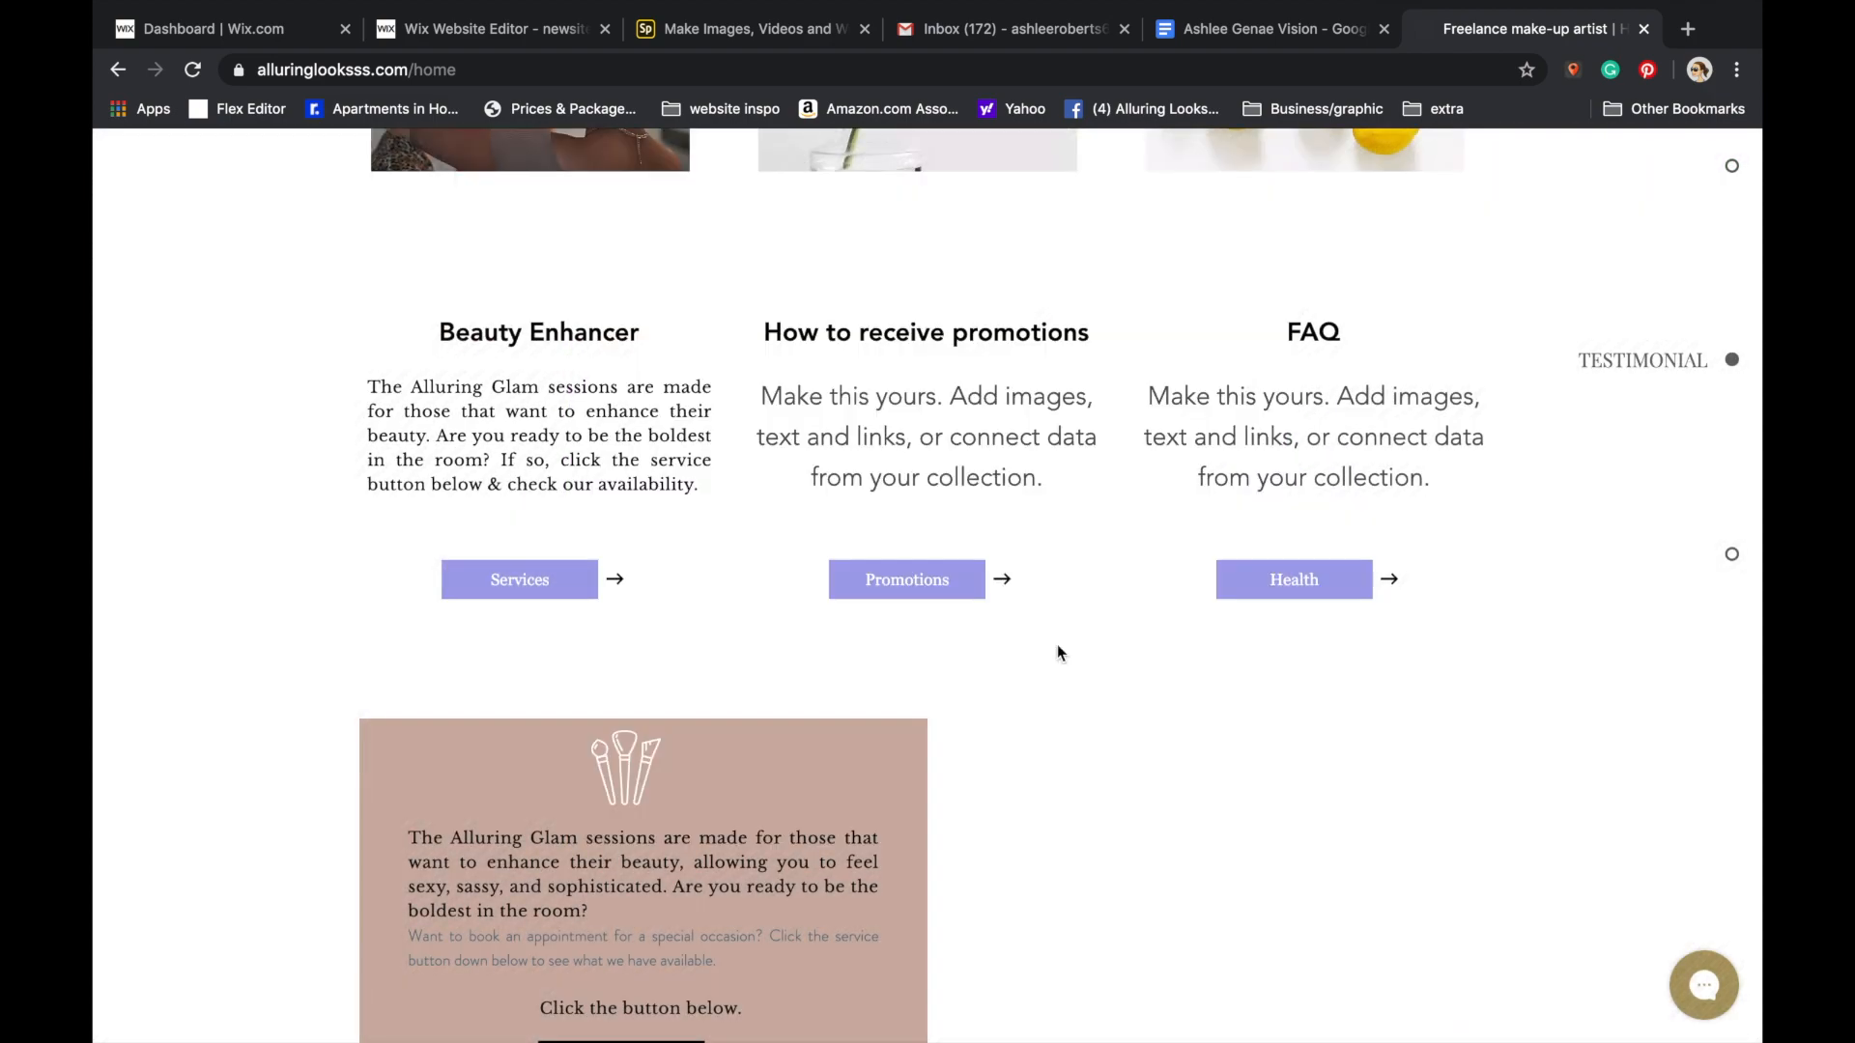
key("ctrl+w")
- Centre the popup's thank-you text and the Submit button under the Email field
left_click(860, 735)
left_click(874, 736)
left_click_drag(874, 737, 935, 797)
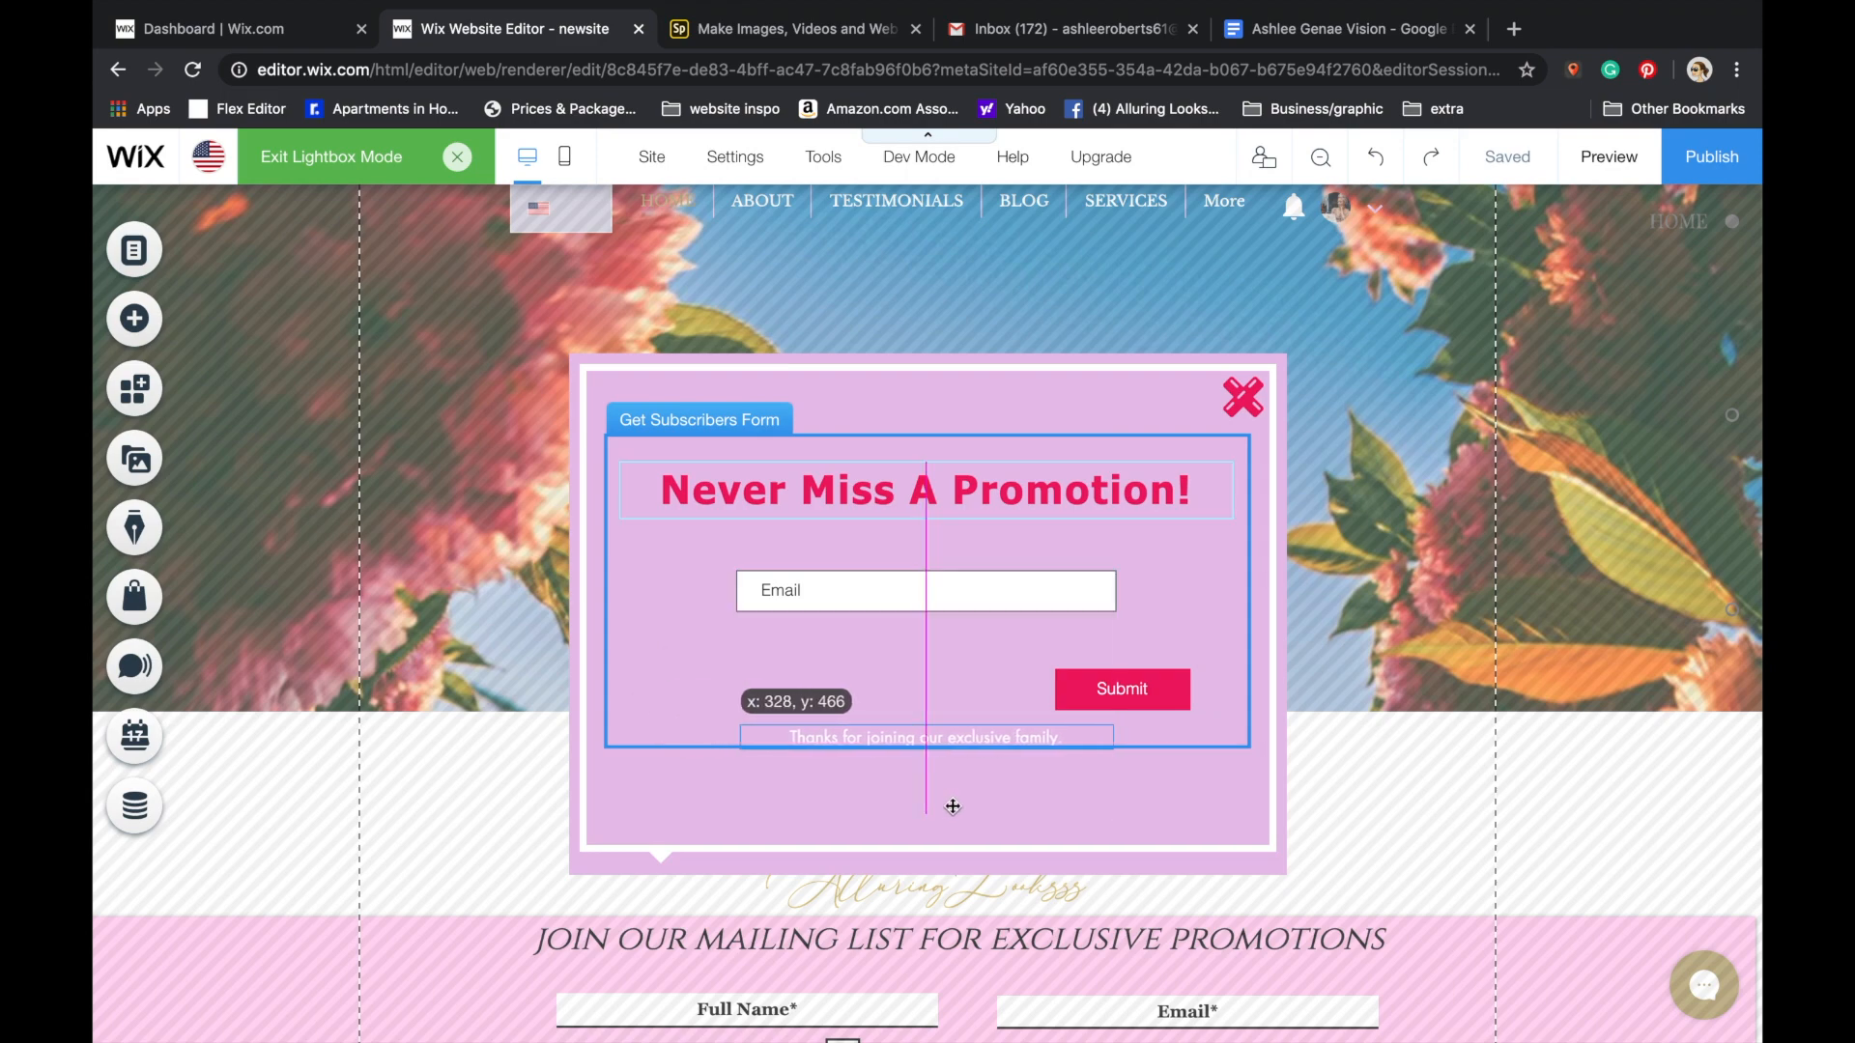
left_click_drag(1108, 692, 915, 679)
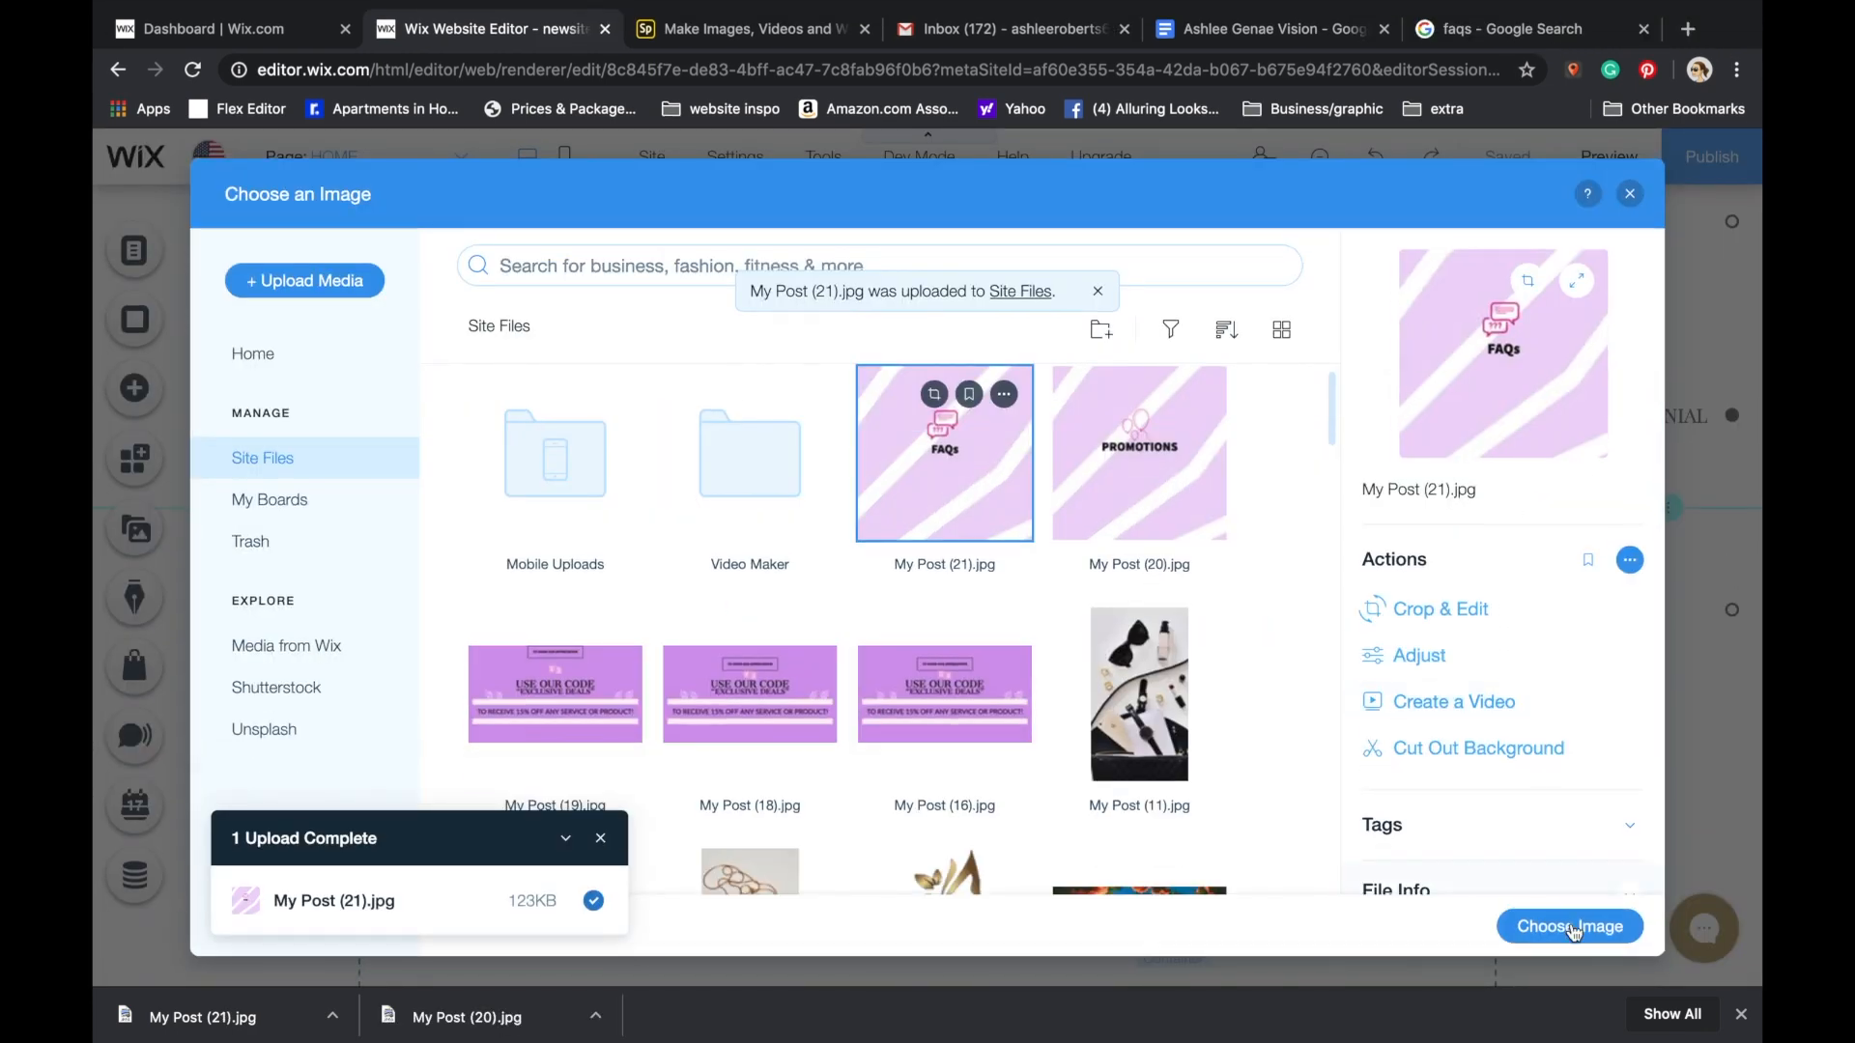
- Set My Post (21).jpg as the FAQ card's FAQs image
left_click(1570, 928)
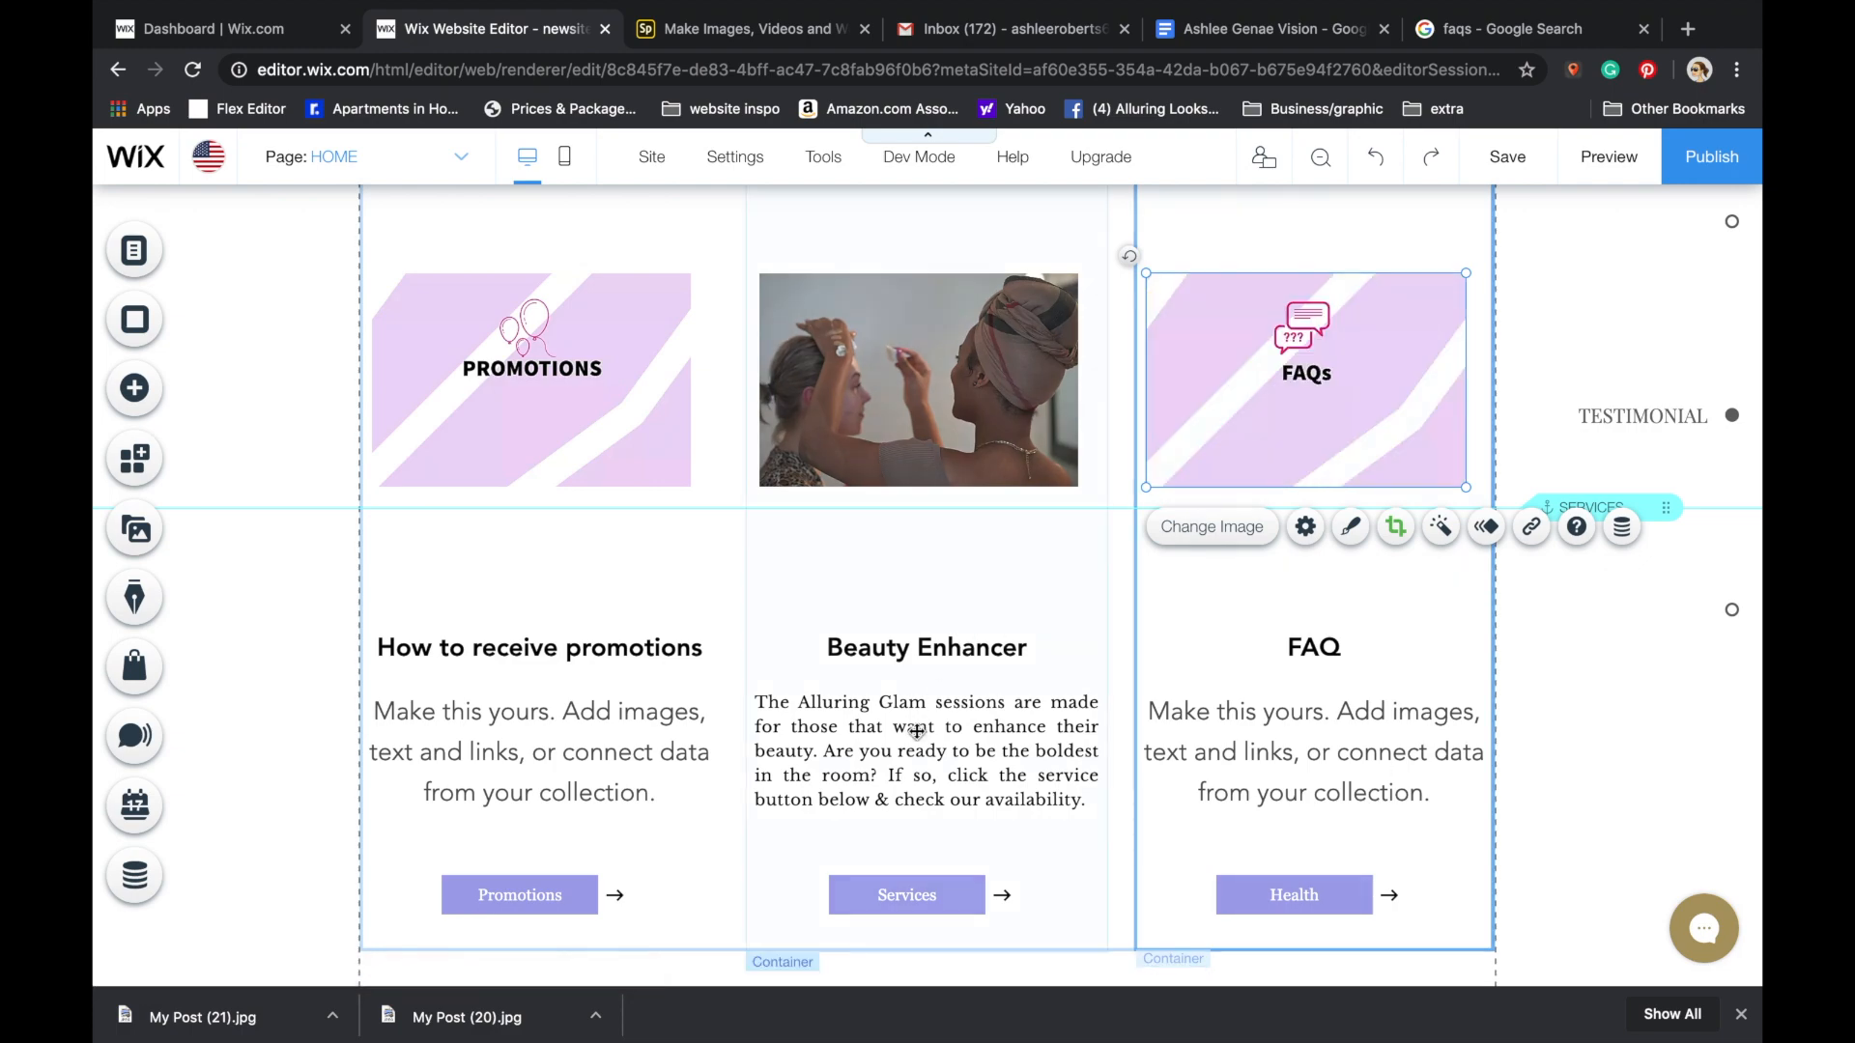
left_click(1650, 825)
scroll(1650, 825, "up", 12)
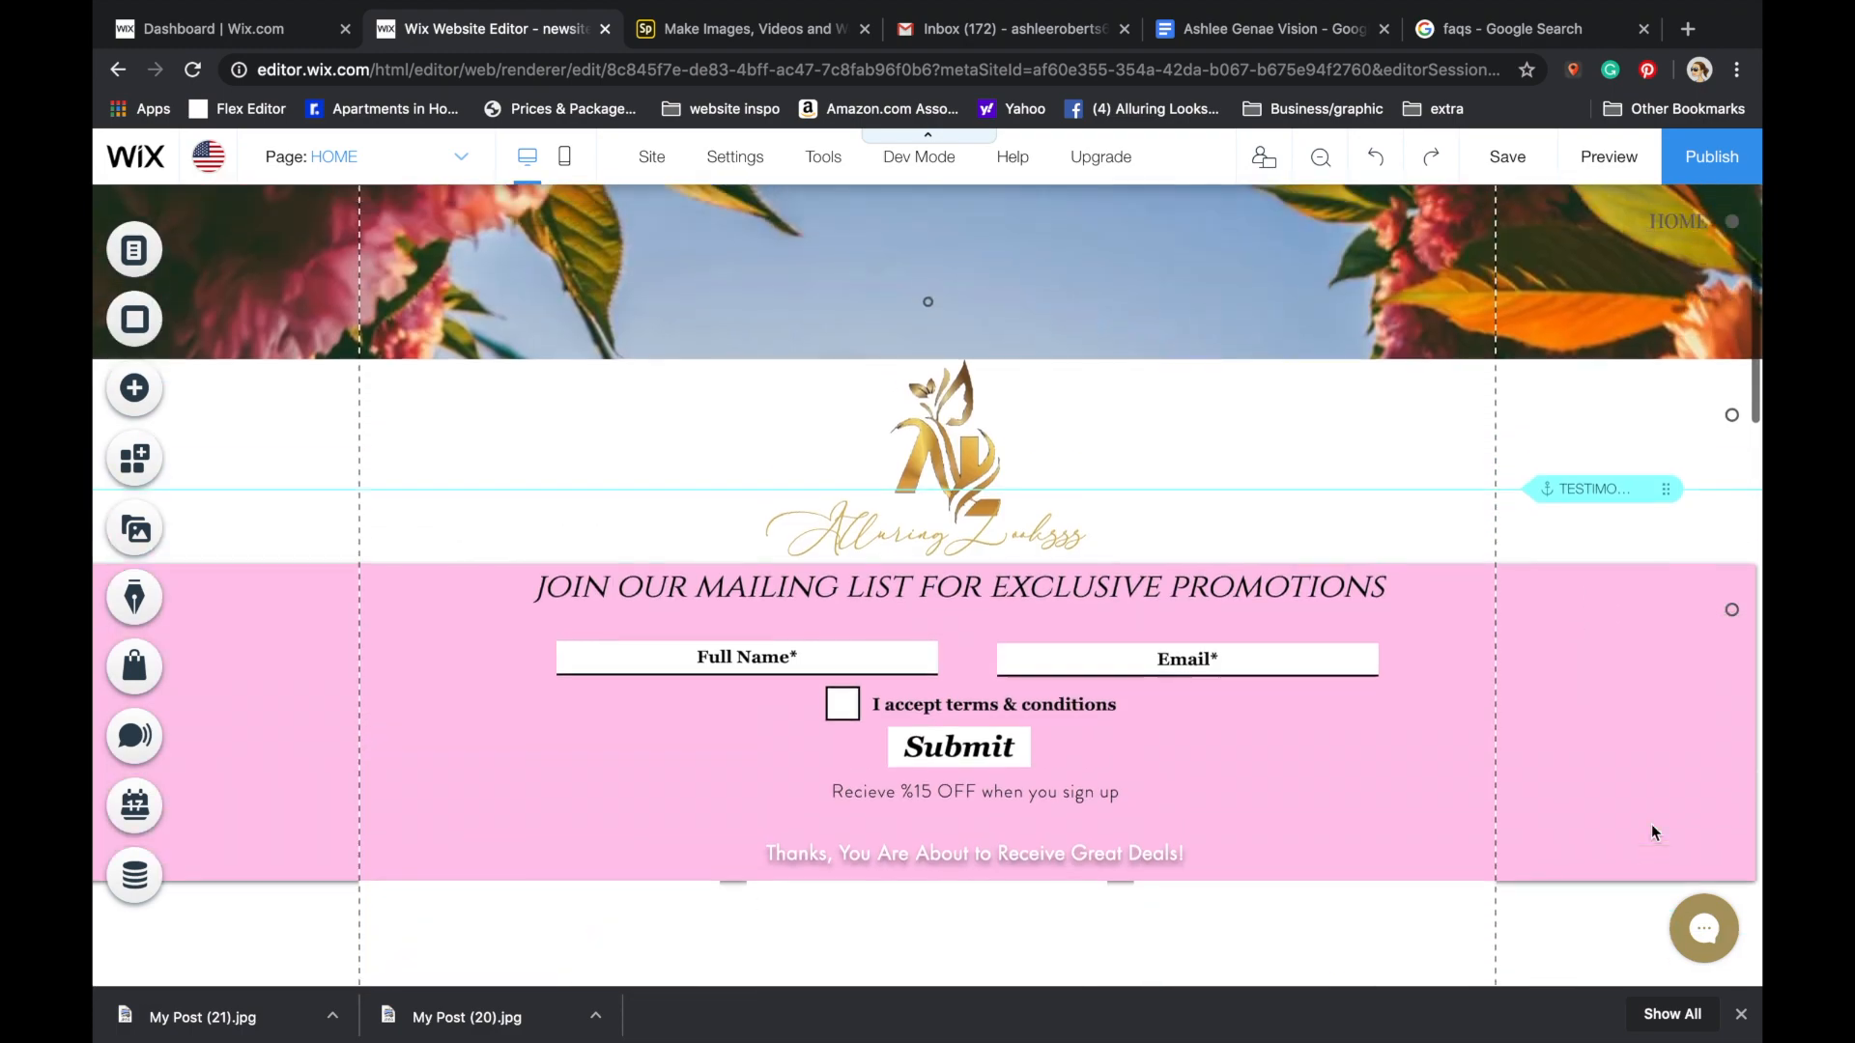
scroll(1650, 825, "down", 15)
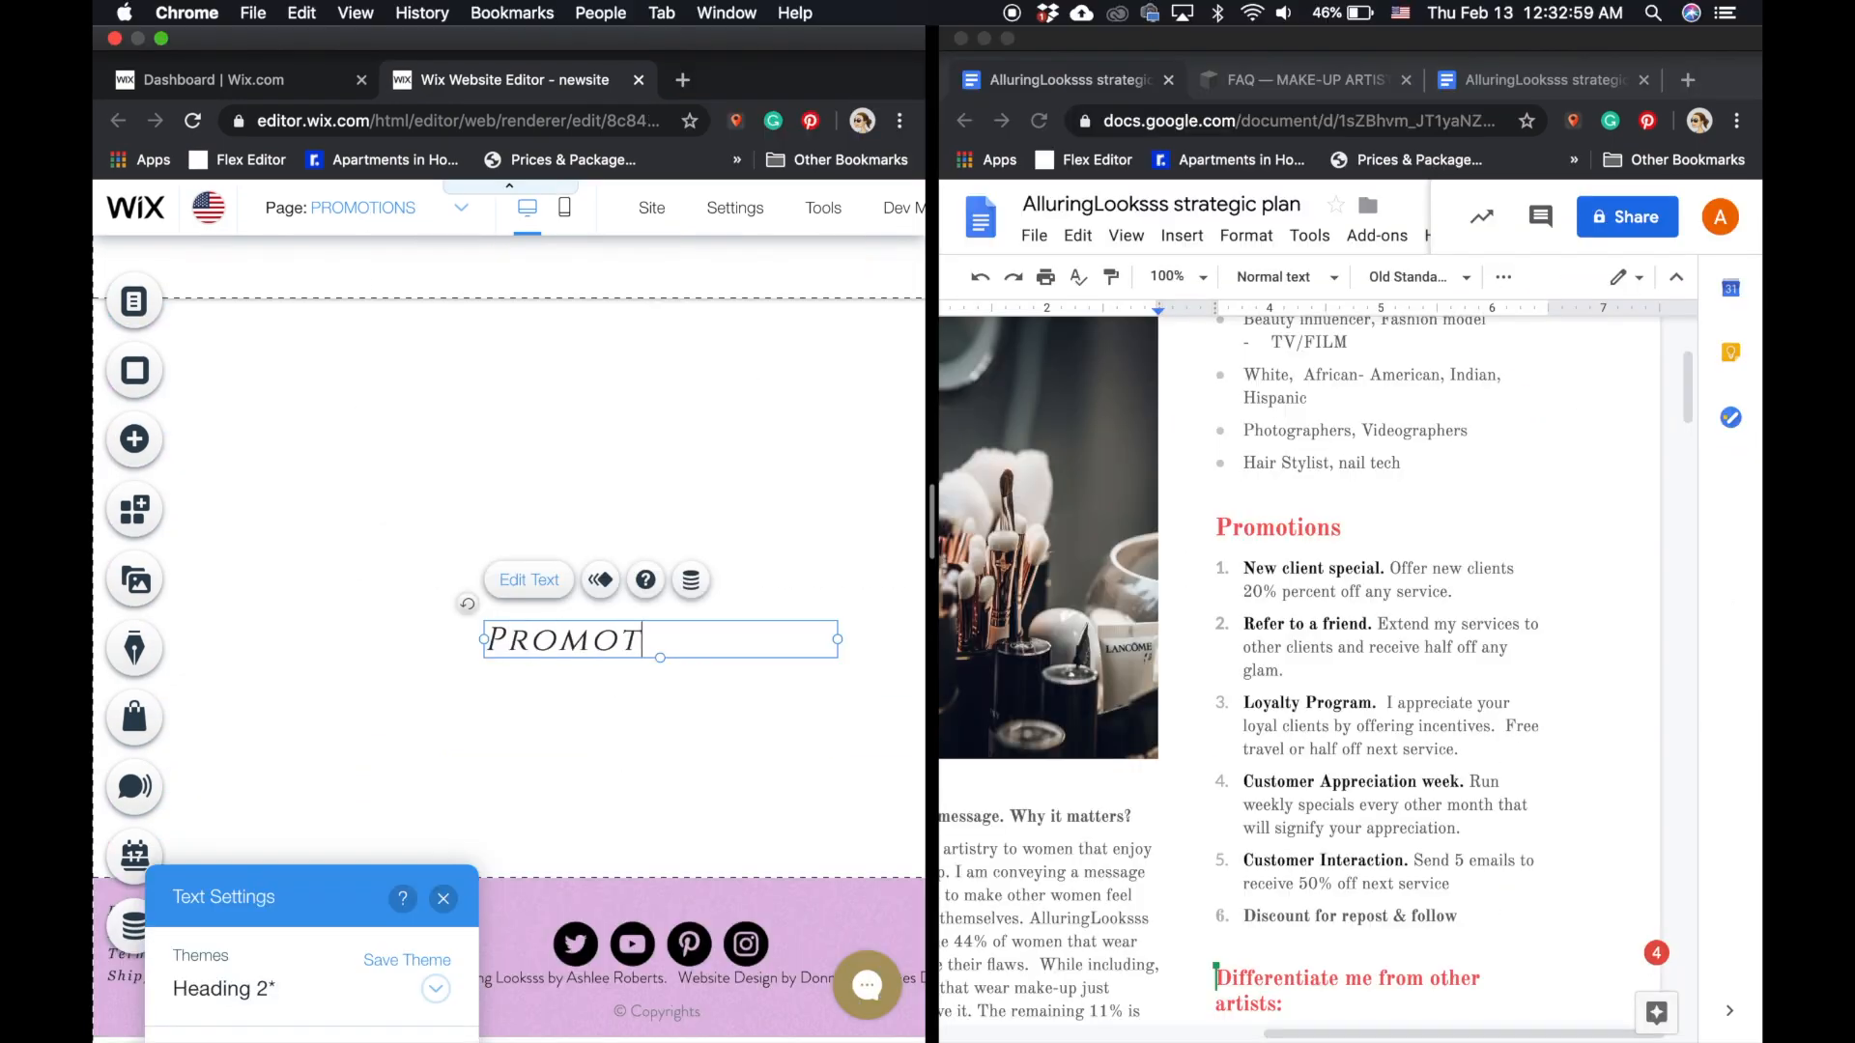
- Move the PROMOTIONS heading up and type the four promotion offers into the text box
left_click(641, 374)
left_click(621, 629)
left_click_drag(622, 629, 602, 334)
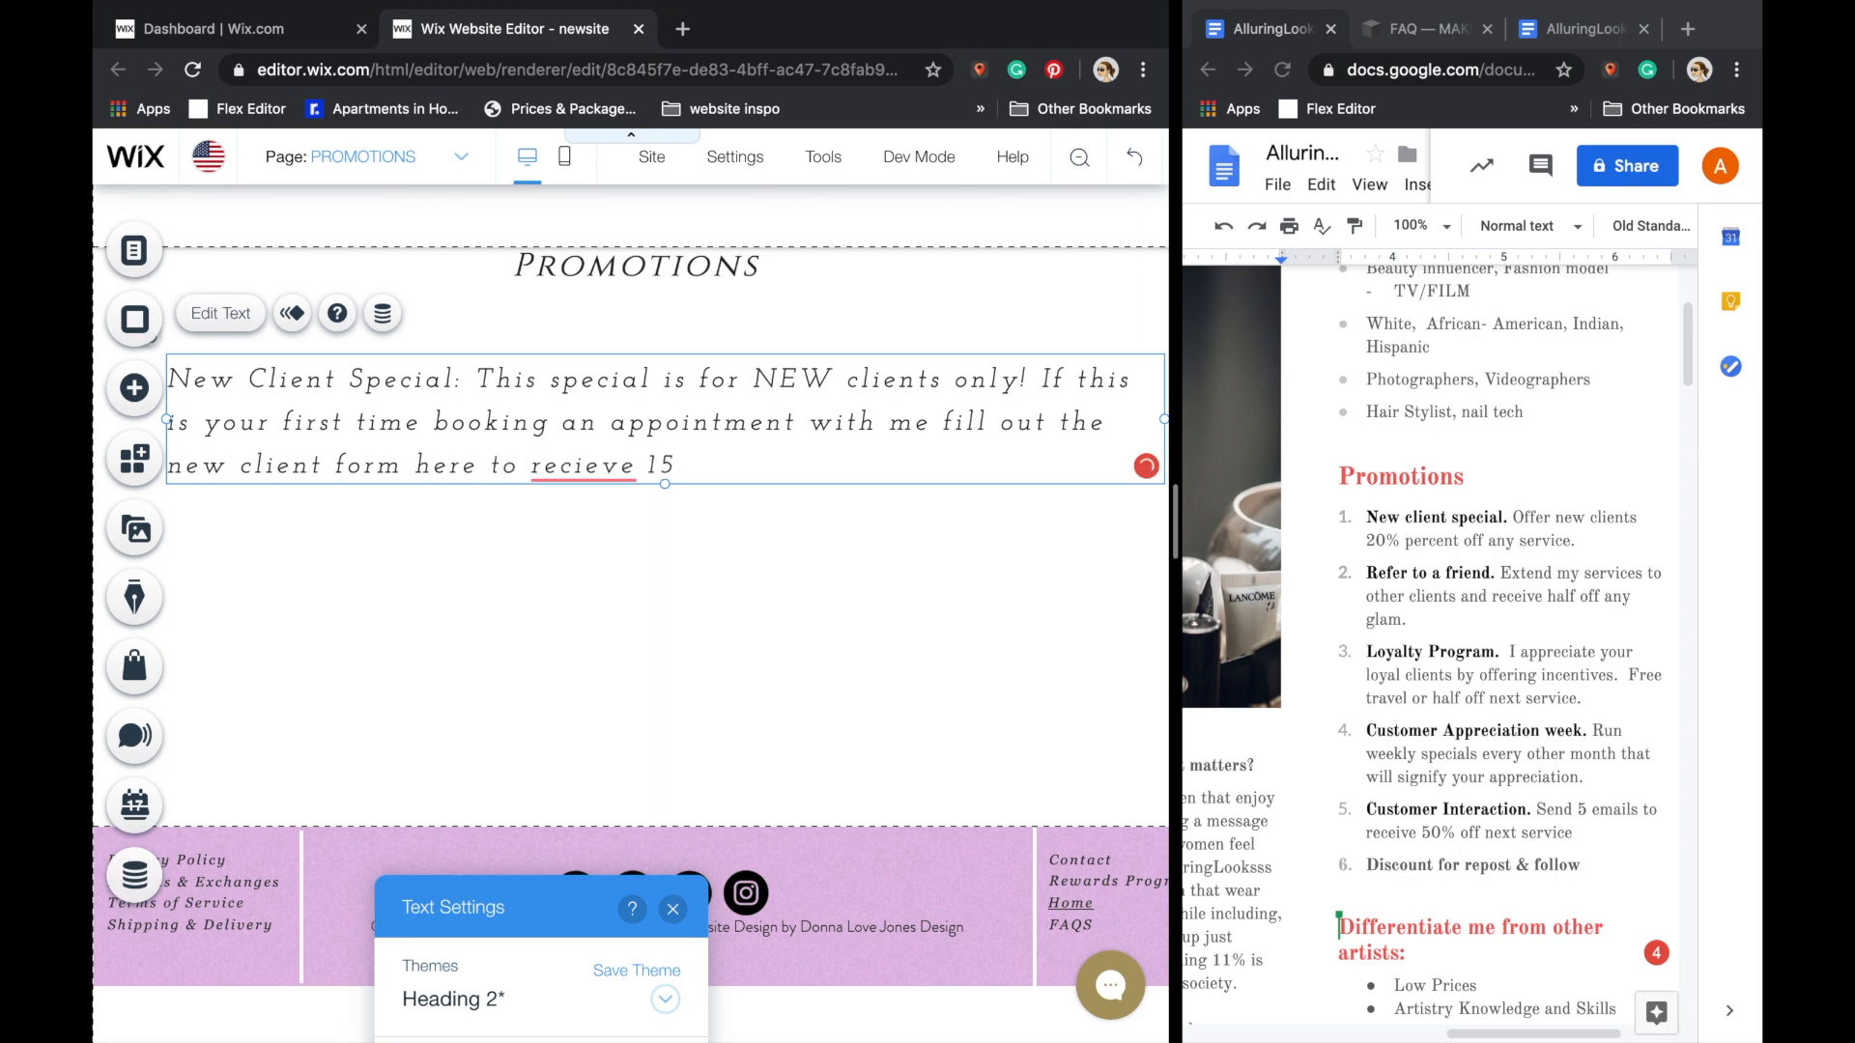
type("rvice.")
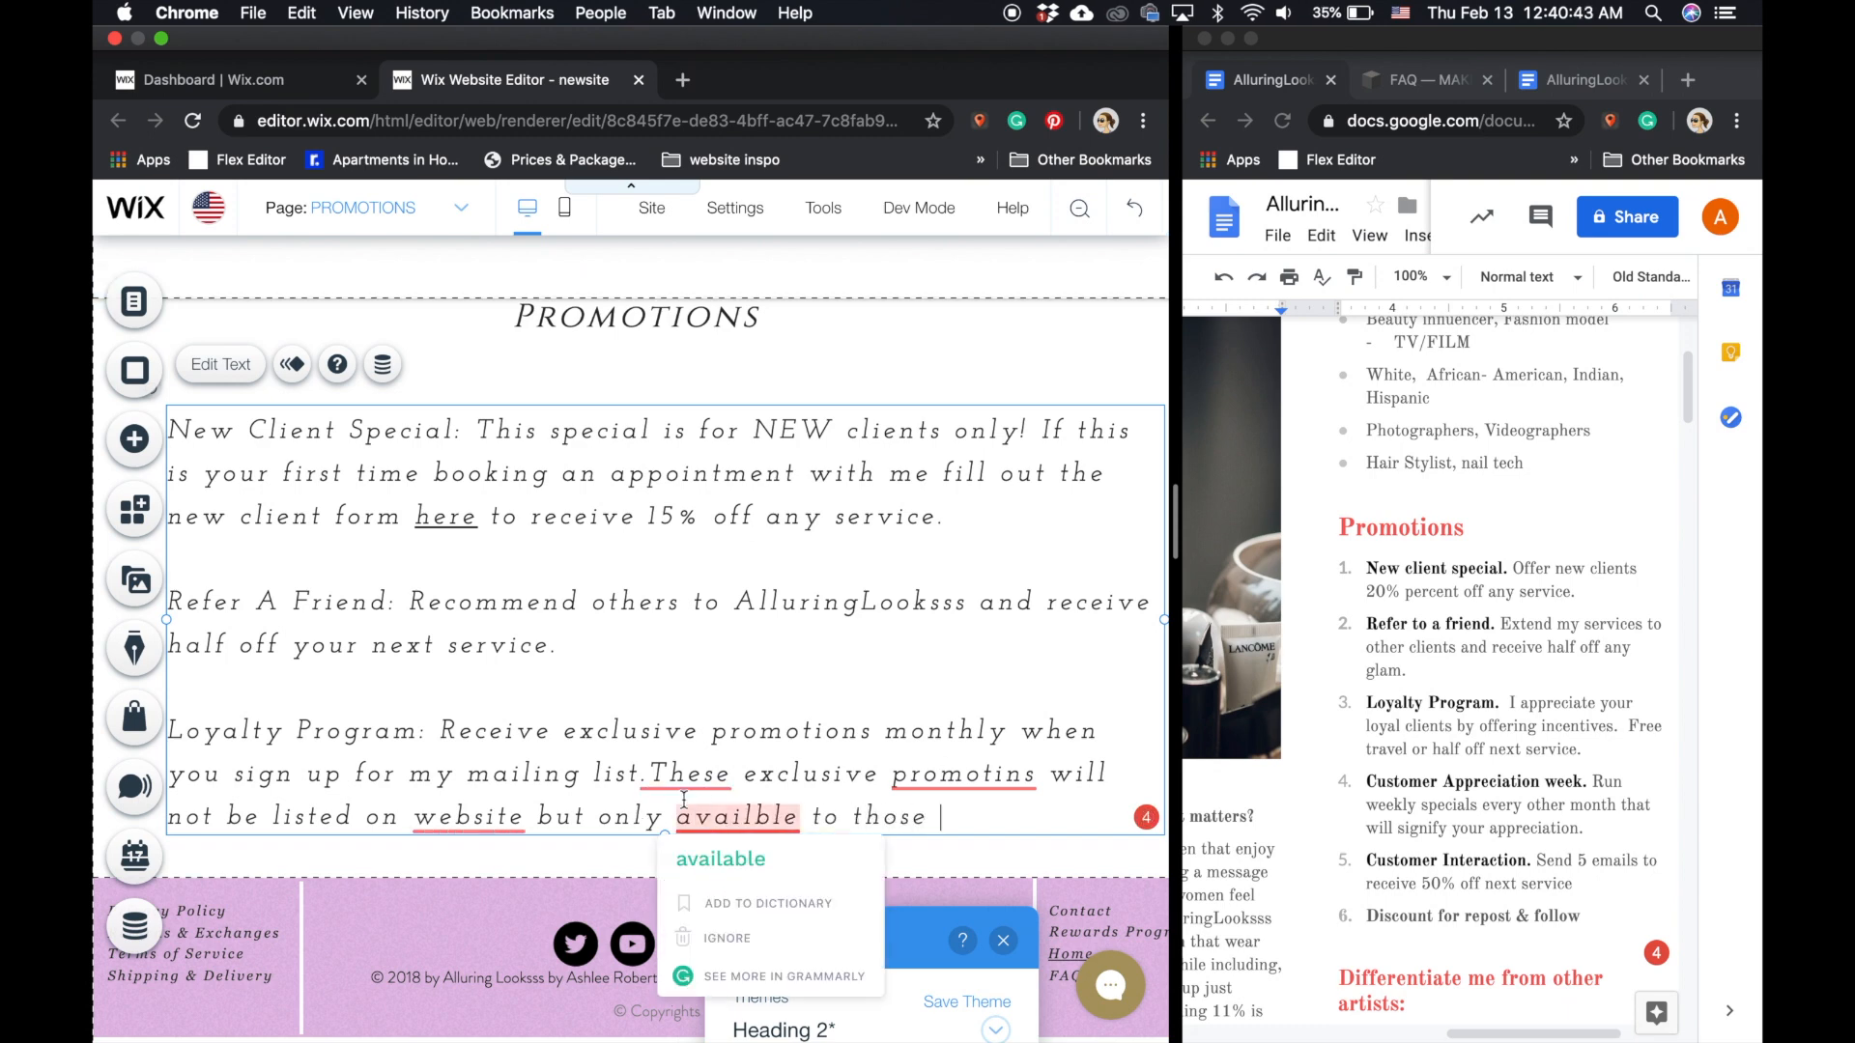
- Fix the text: add the space after 'list.', correct 'promotins' and 'availble', and change 'website' to 'the website'
left_click(676, 846)
mouse_move(983, 780)
left_click(961, 817)
mouse_move(468, 818)
left_click(469, 893)
mouse_move(773, 817)
left_click(775, 858)
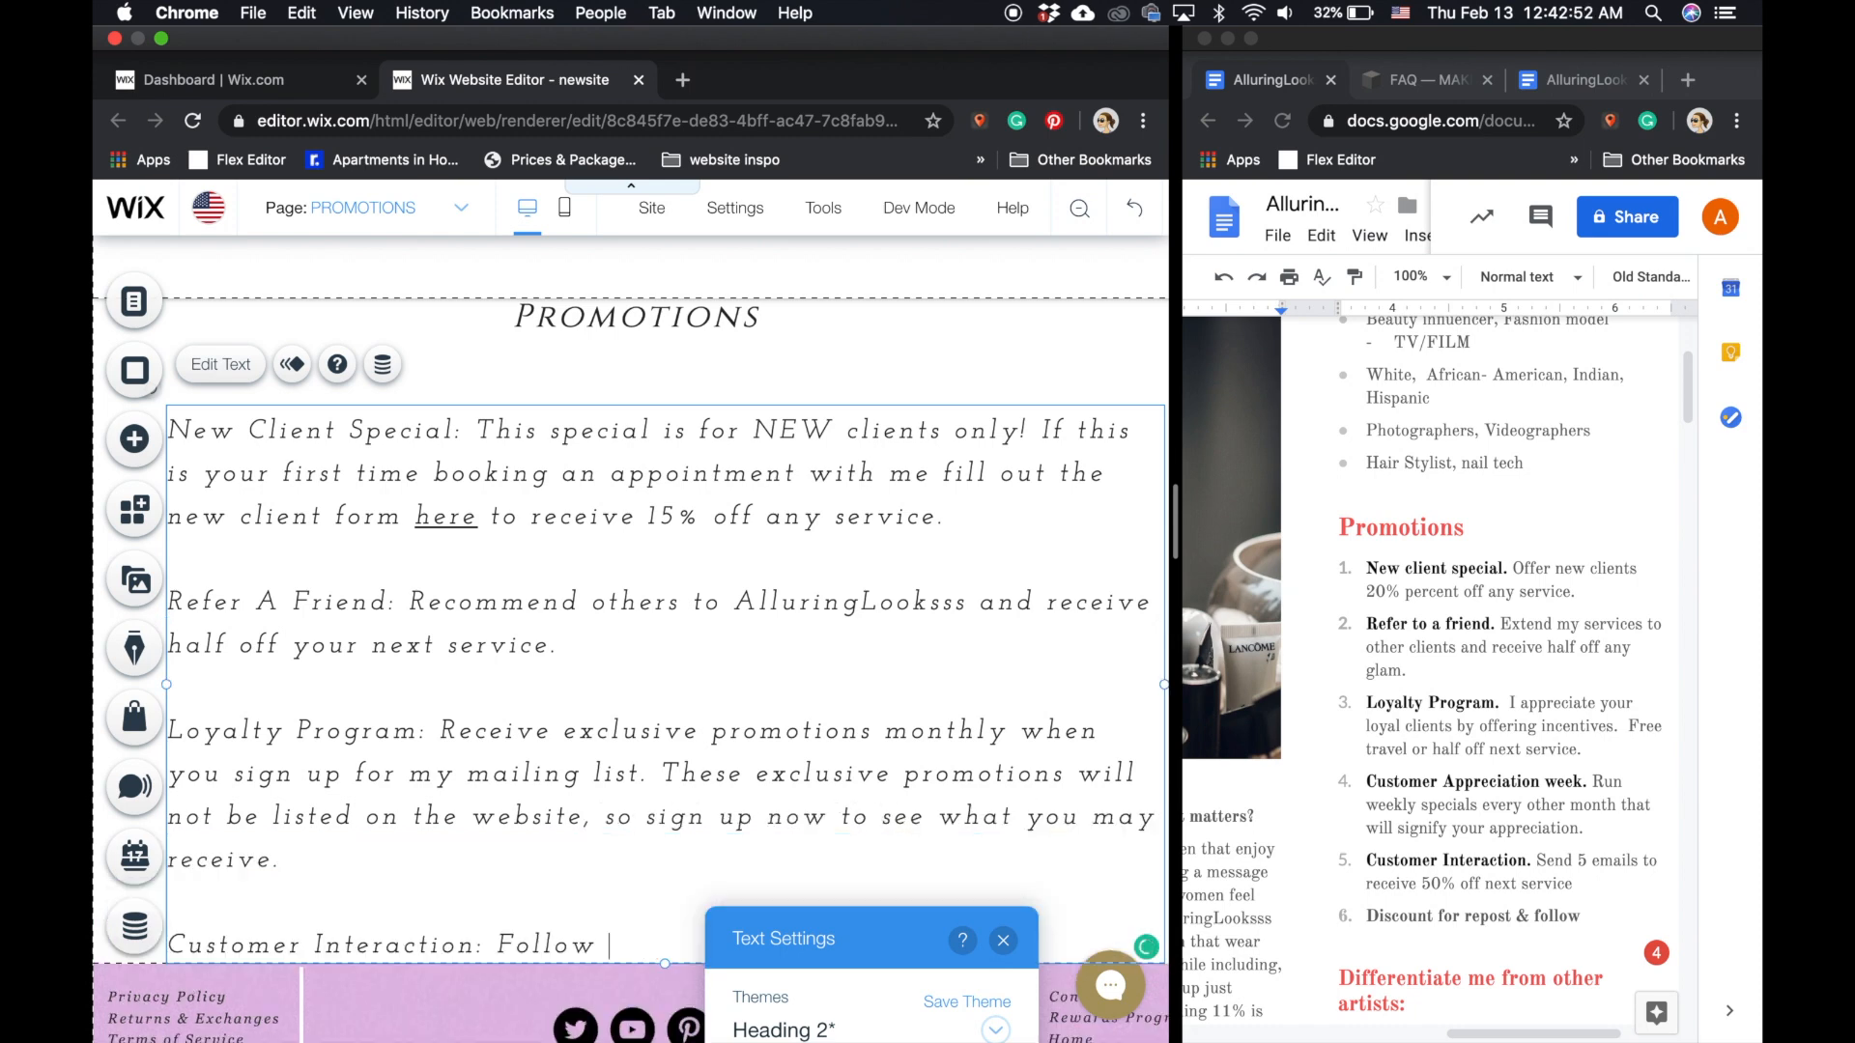
- Finish the promotions text and correct 'recieve' to 'receive'
left_click_drag(747, 912, 458, 251)
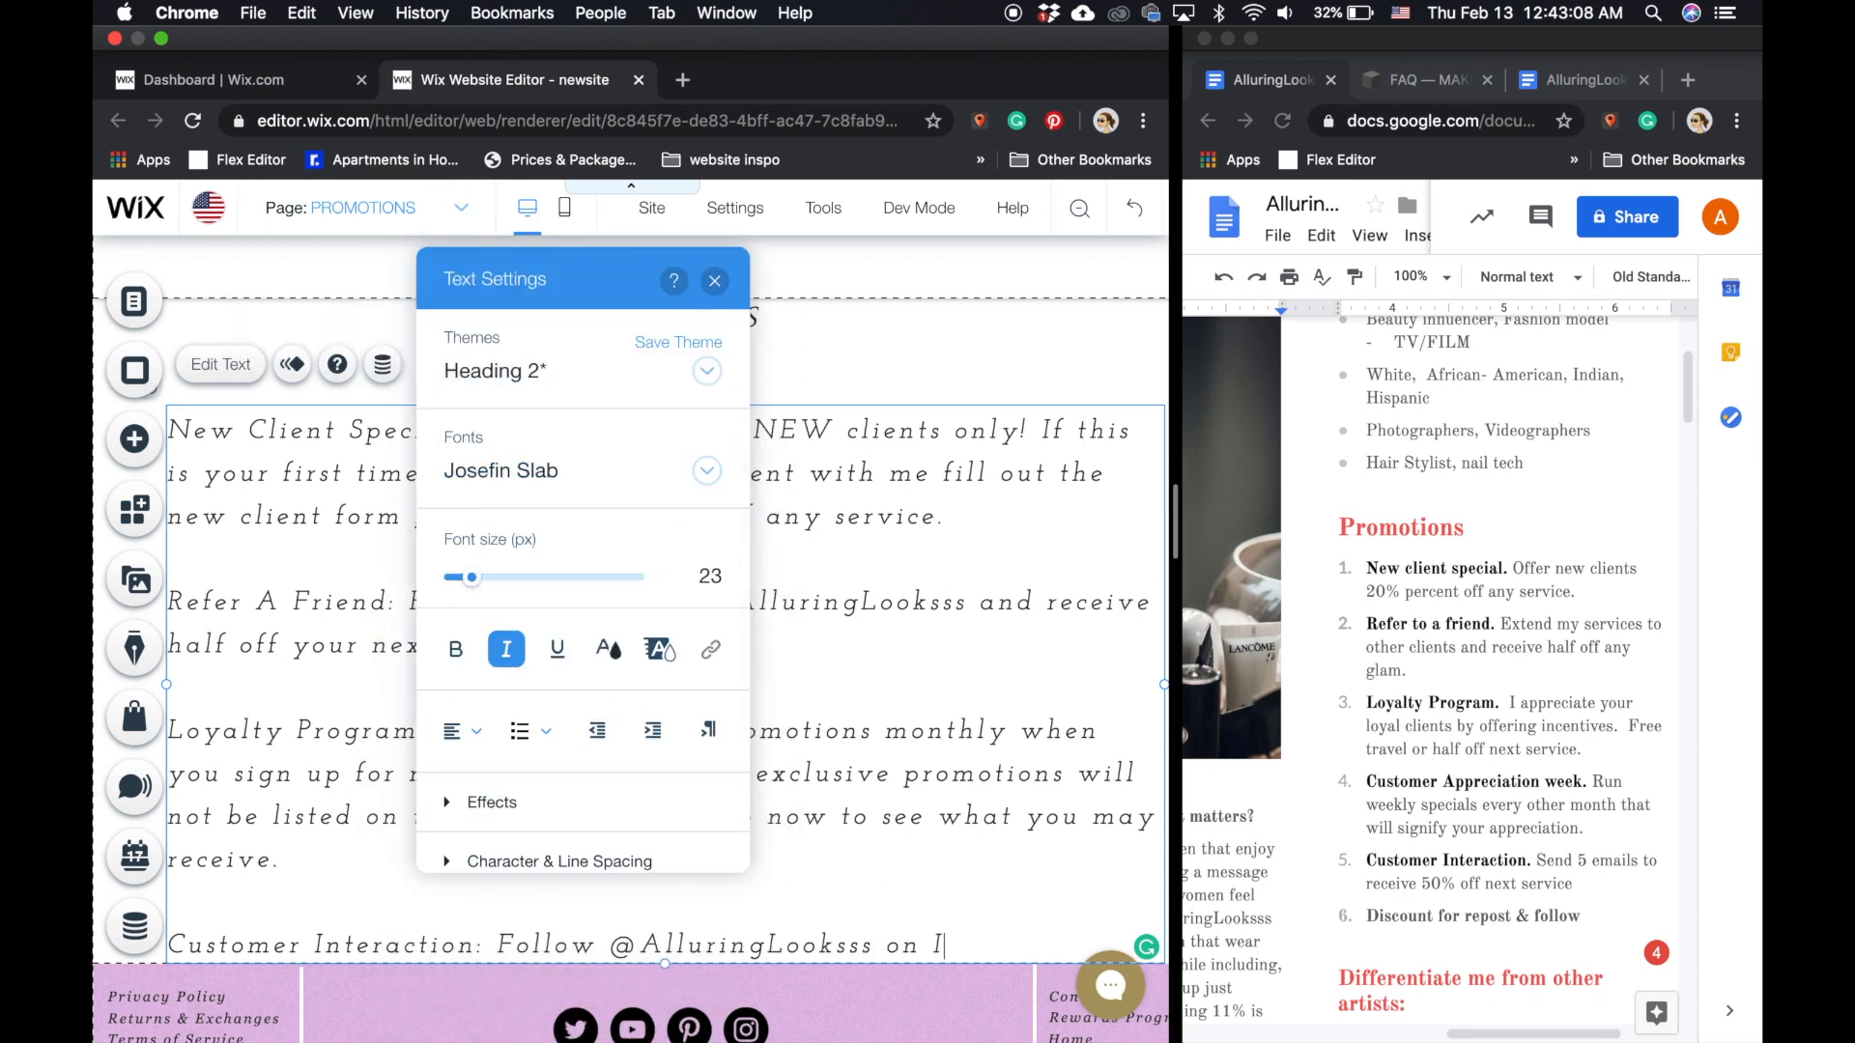
type("and give u")
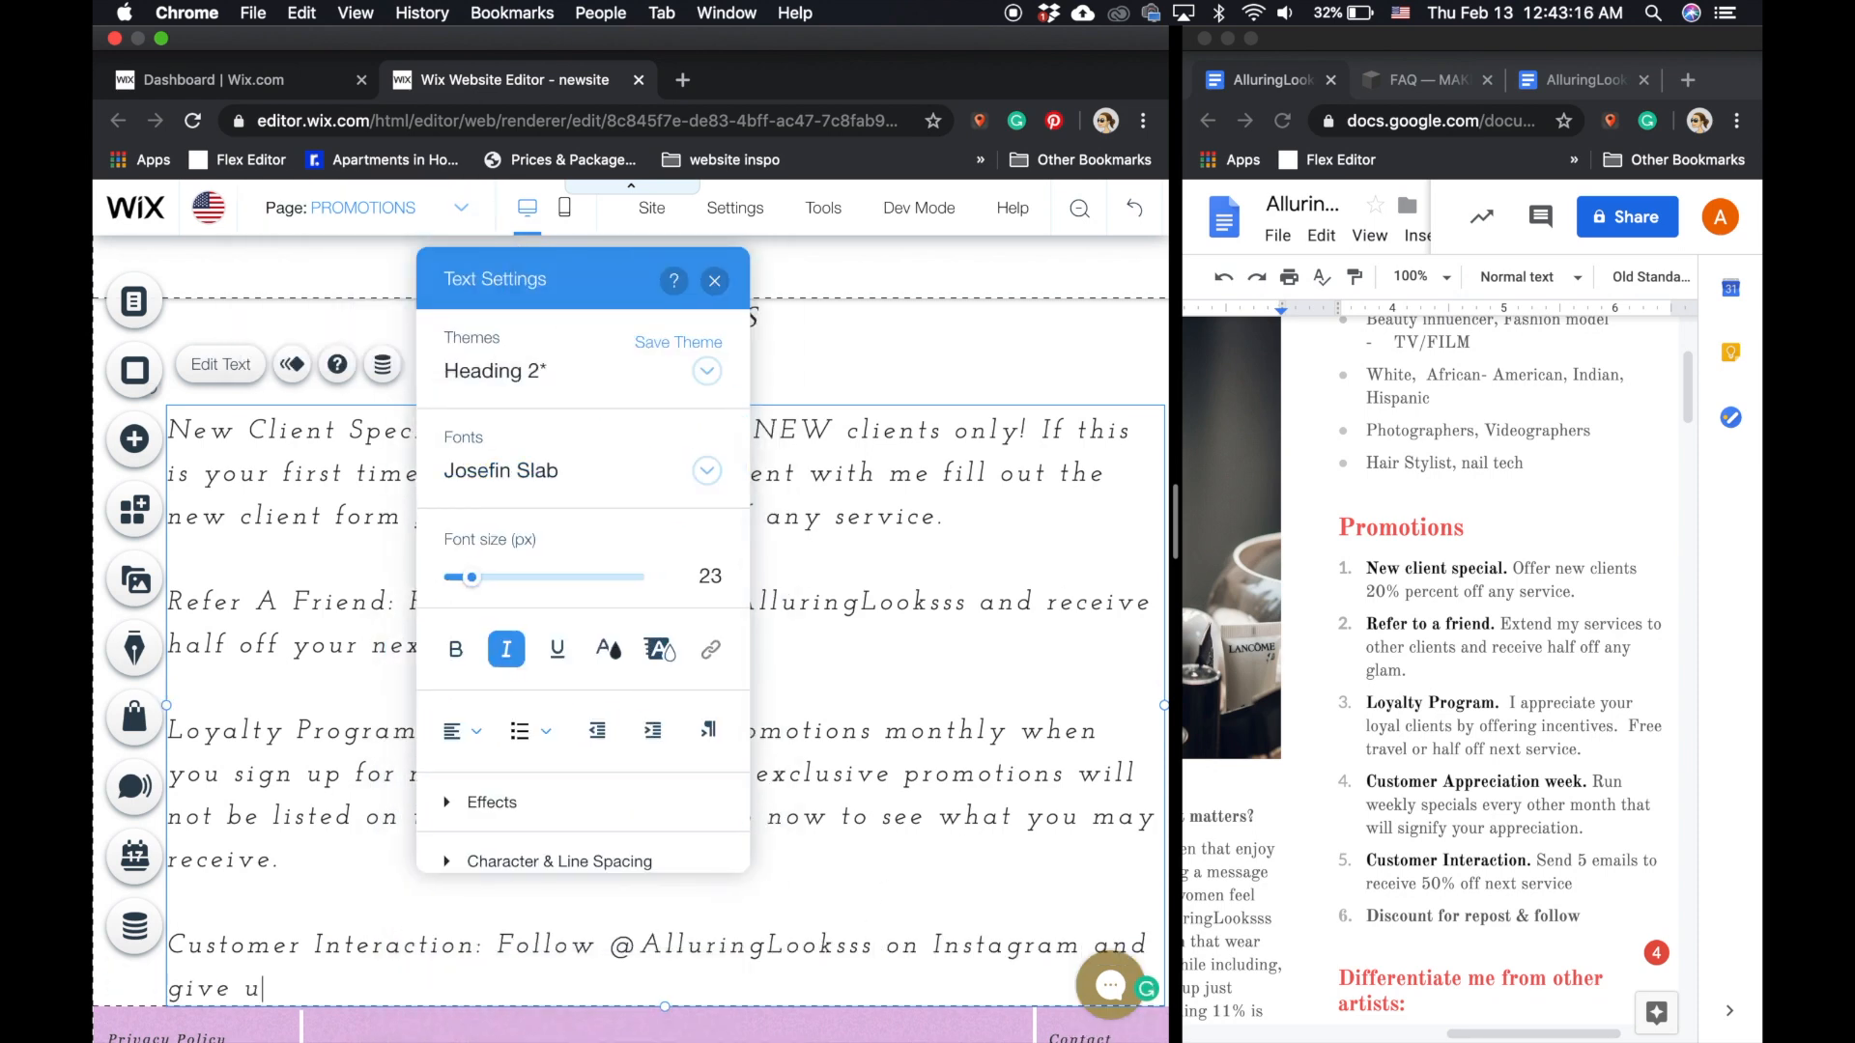
right_click(483, 987)
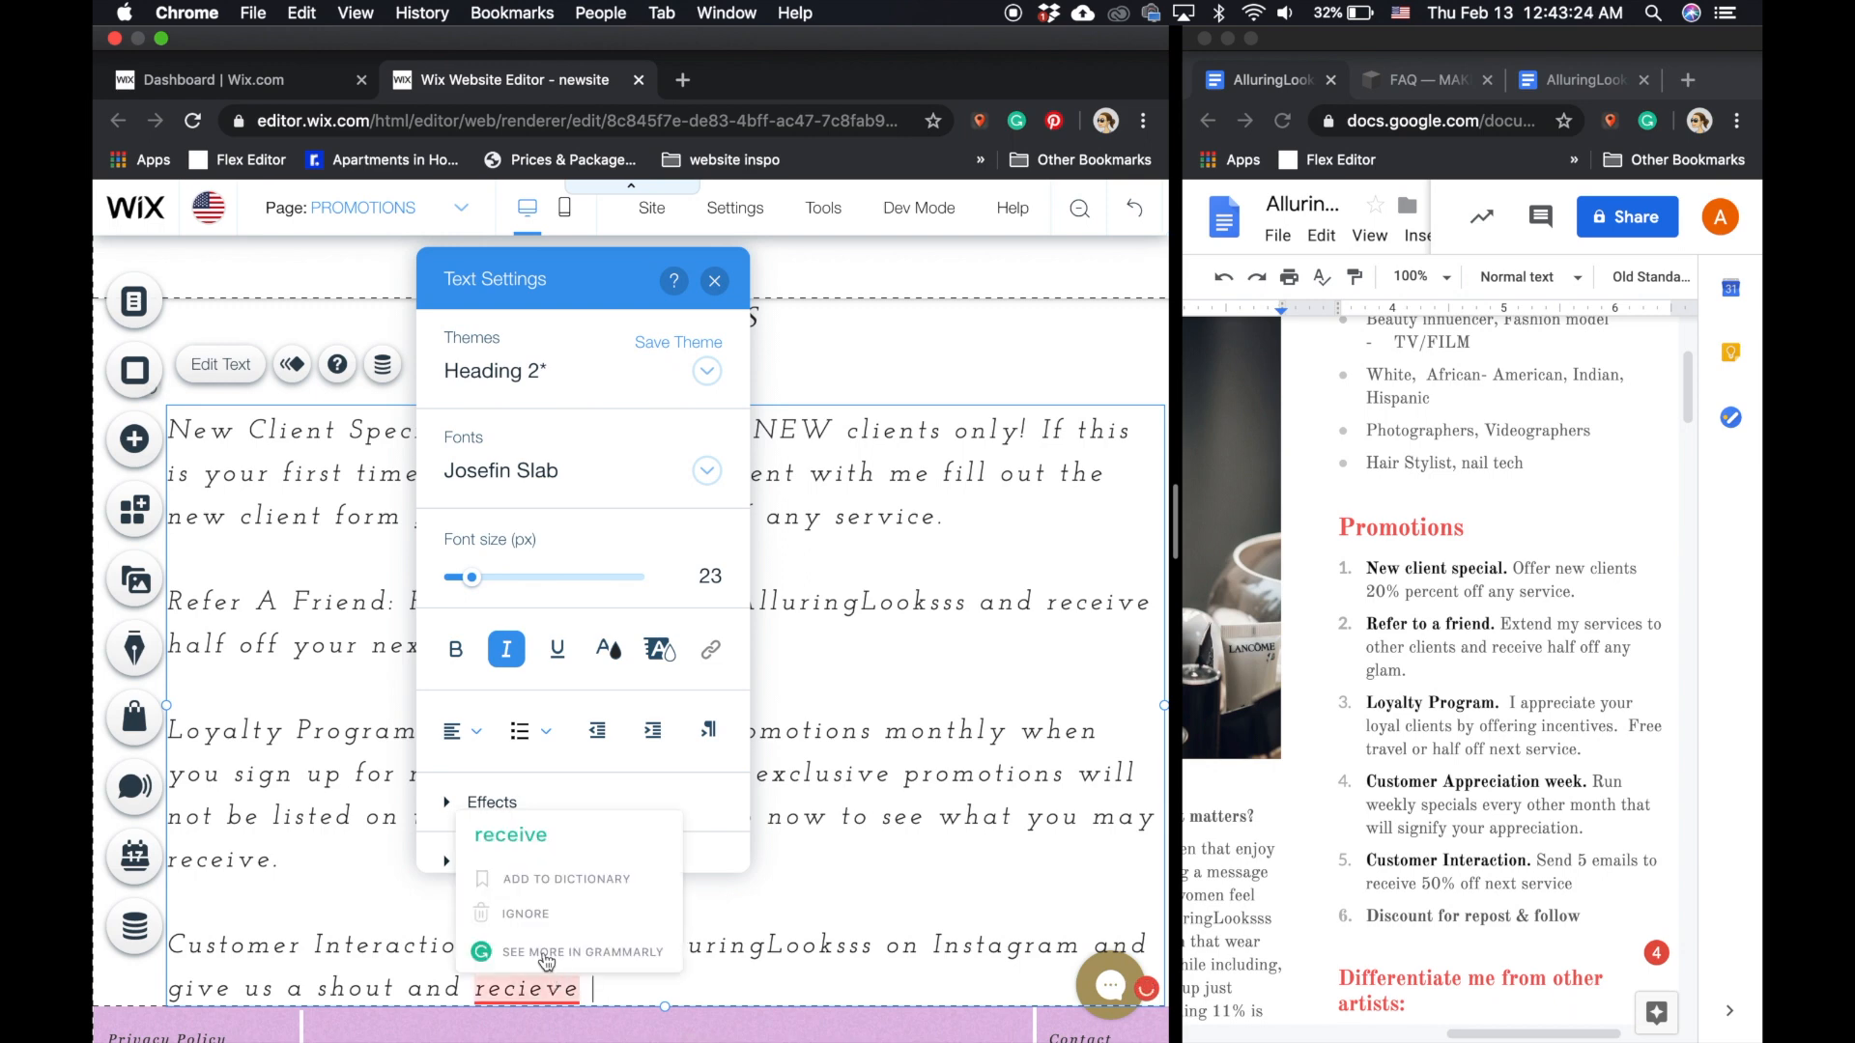
left_click(503, 835)
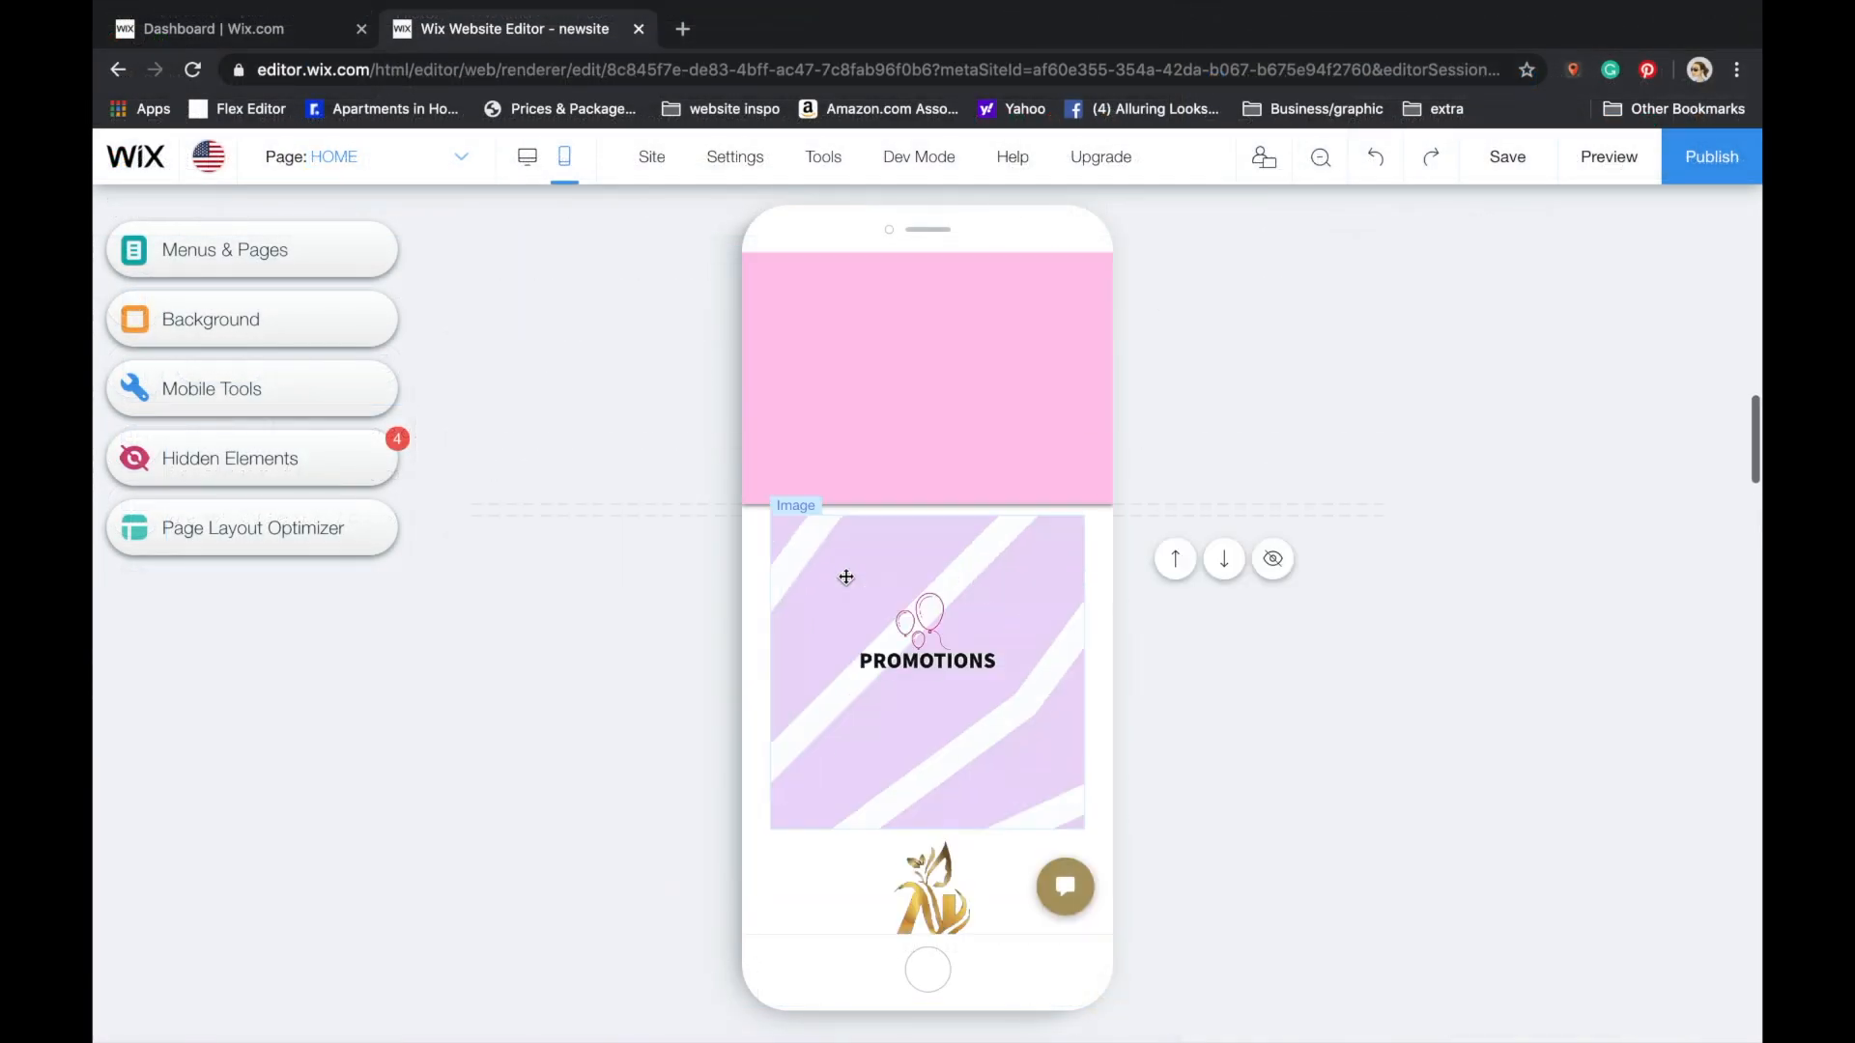
scroll(846, 577, "up", 5)
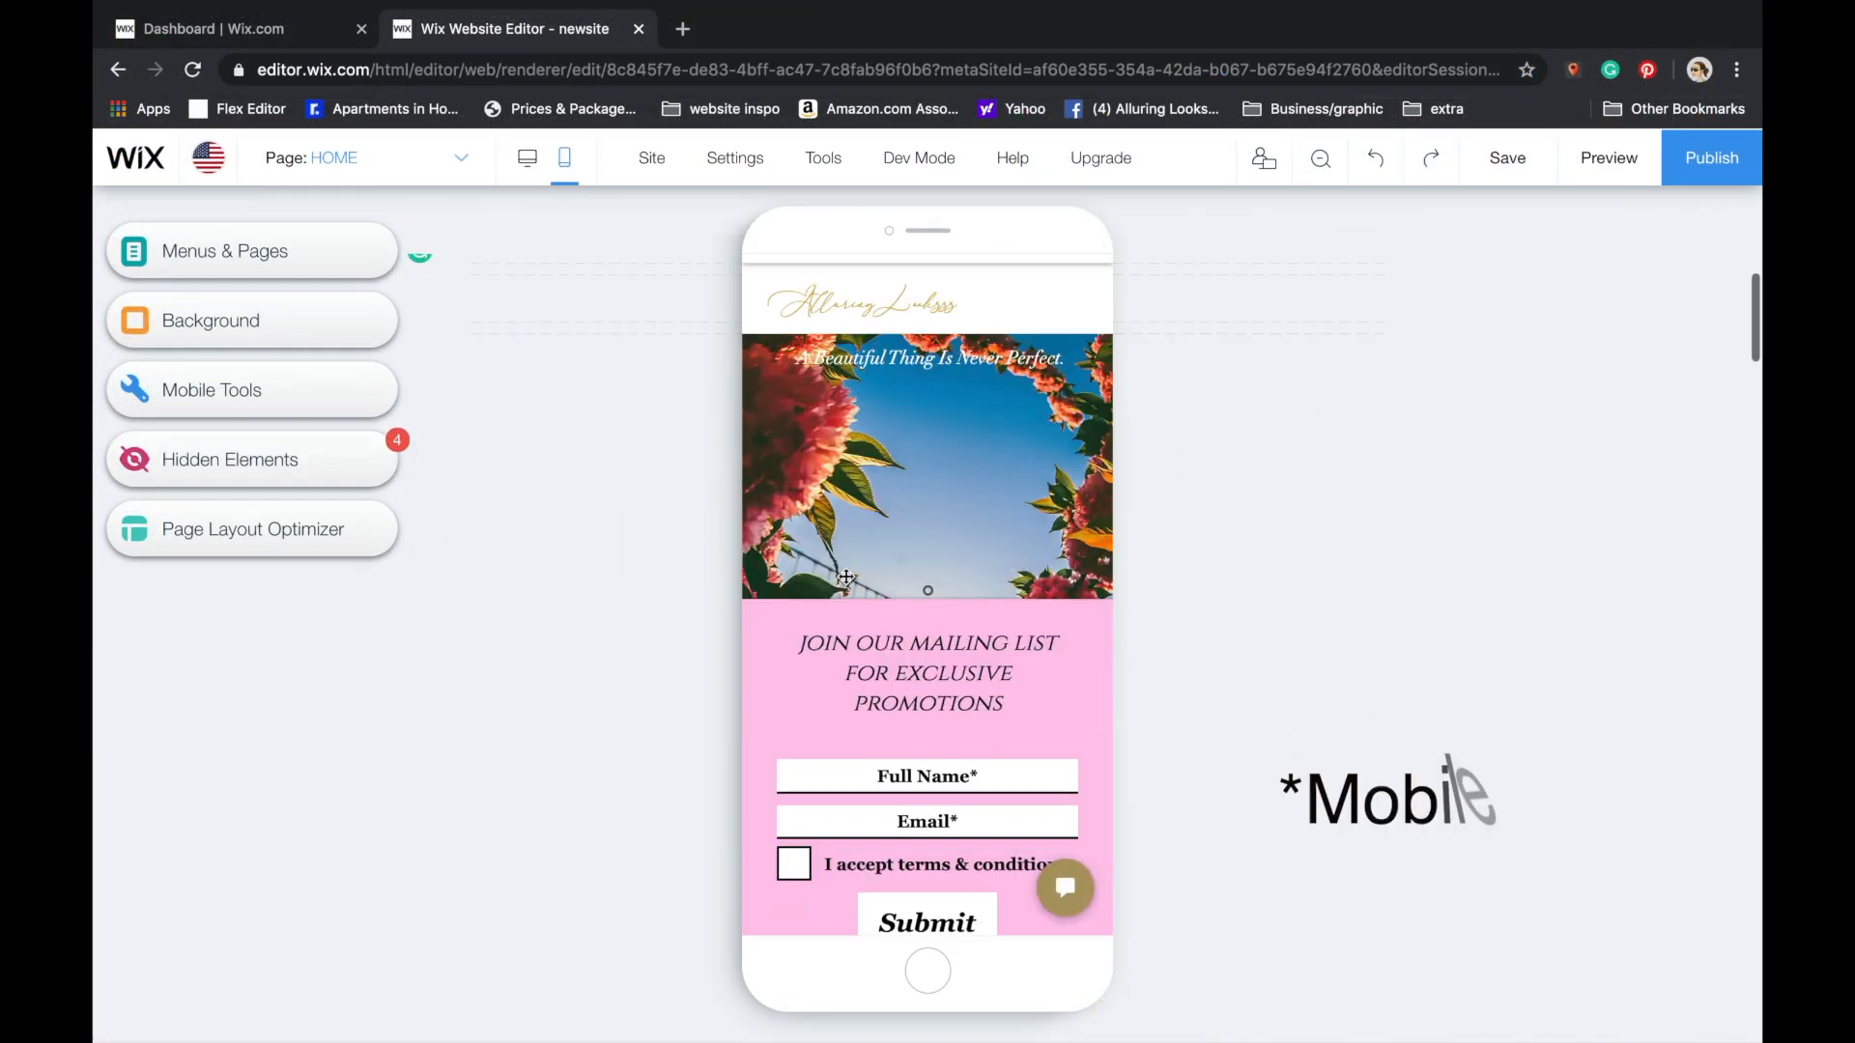
- Reposition the gold logo image in the mobile layout
scroll(845, 577, "down", 5)
left_click(927, 621)
left_click_drag(925, 335, 922, 349)
scroll(923, 367, "up", 3)
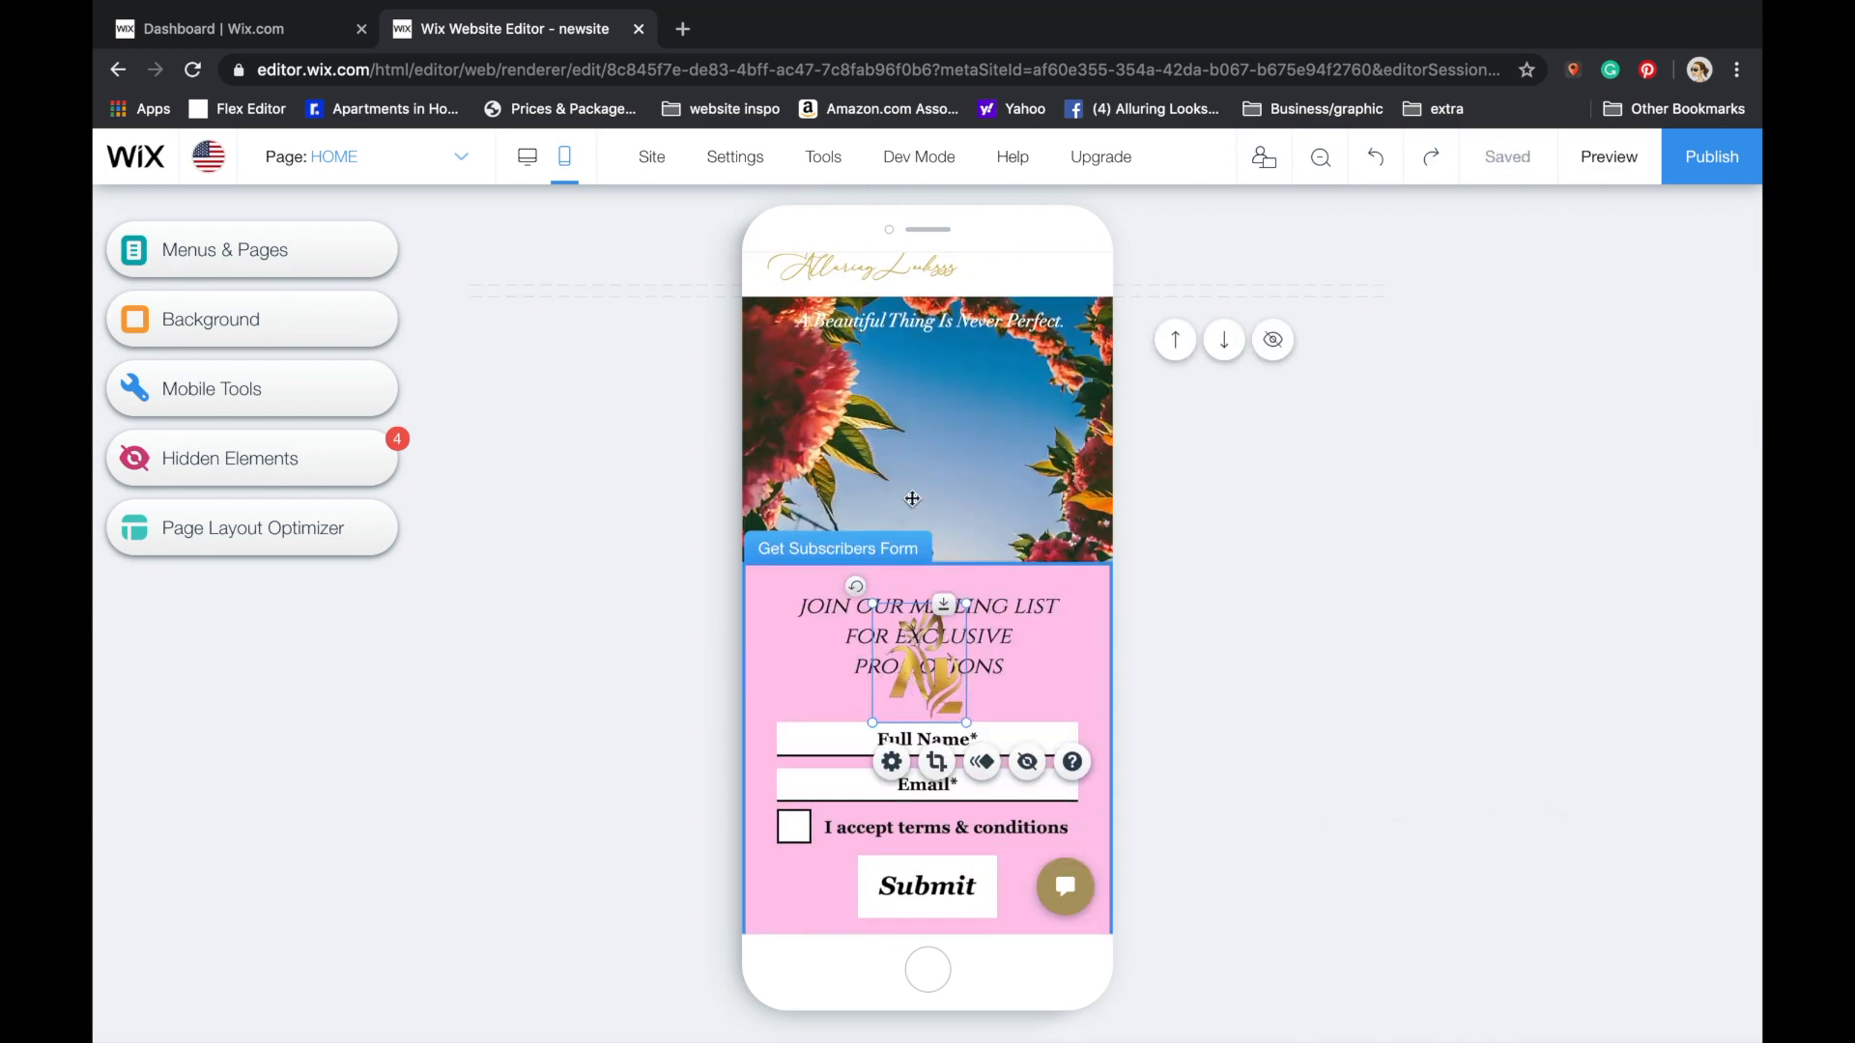
left_click_drag(928, 663, 934, 401)
scroll(929, 435, "up", 1)
left_click_drag(939, 510, 935, 402)
scroll(924, 552, "down", 5)
scroll(924, 553, "down", 4)
- Move the mailing-list form and slideshow, and place the logo above the AlluringLooksss title
left_click(911, 572)
left_click_drag(925, 616, 940, 398)
scroll(986, 416, "up", 3)
left_click_drag(1047, 582, 1052, 814)
left_click_drag(1088, 522, 1029, 434)
scroll(1053, 551, "up", 4)
left_click(1026, 502)
scroll(1014, 541, "up", 3)
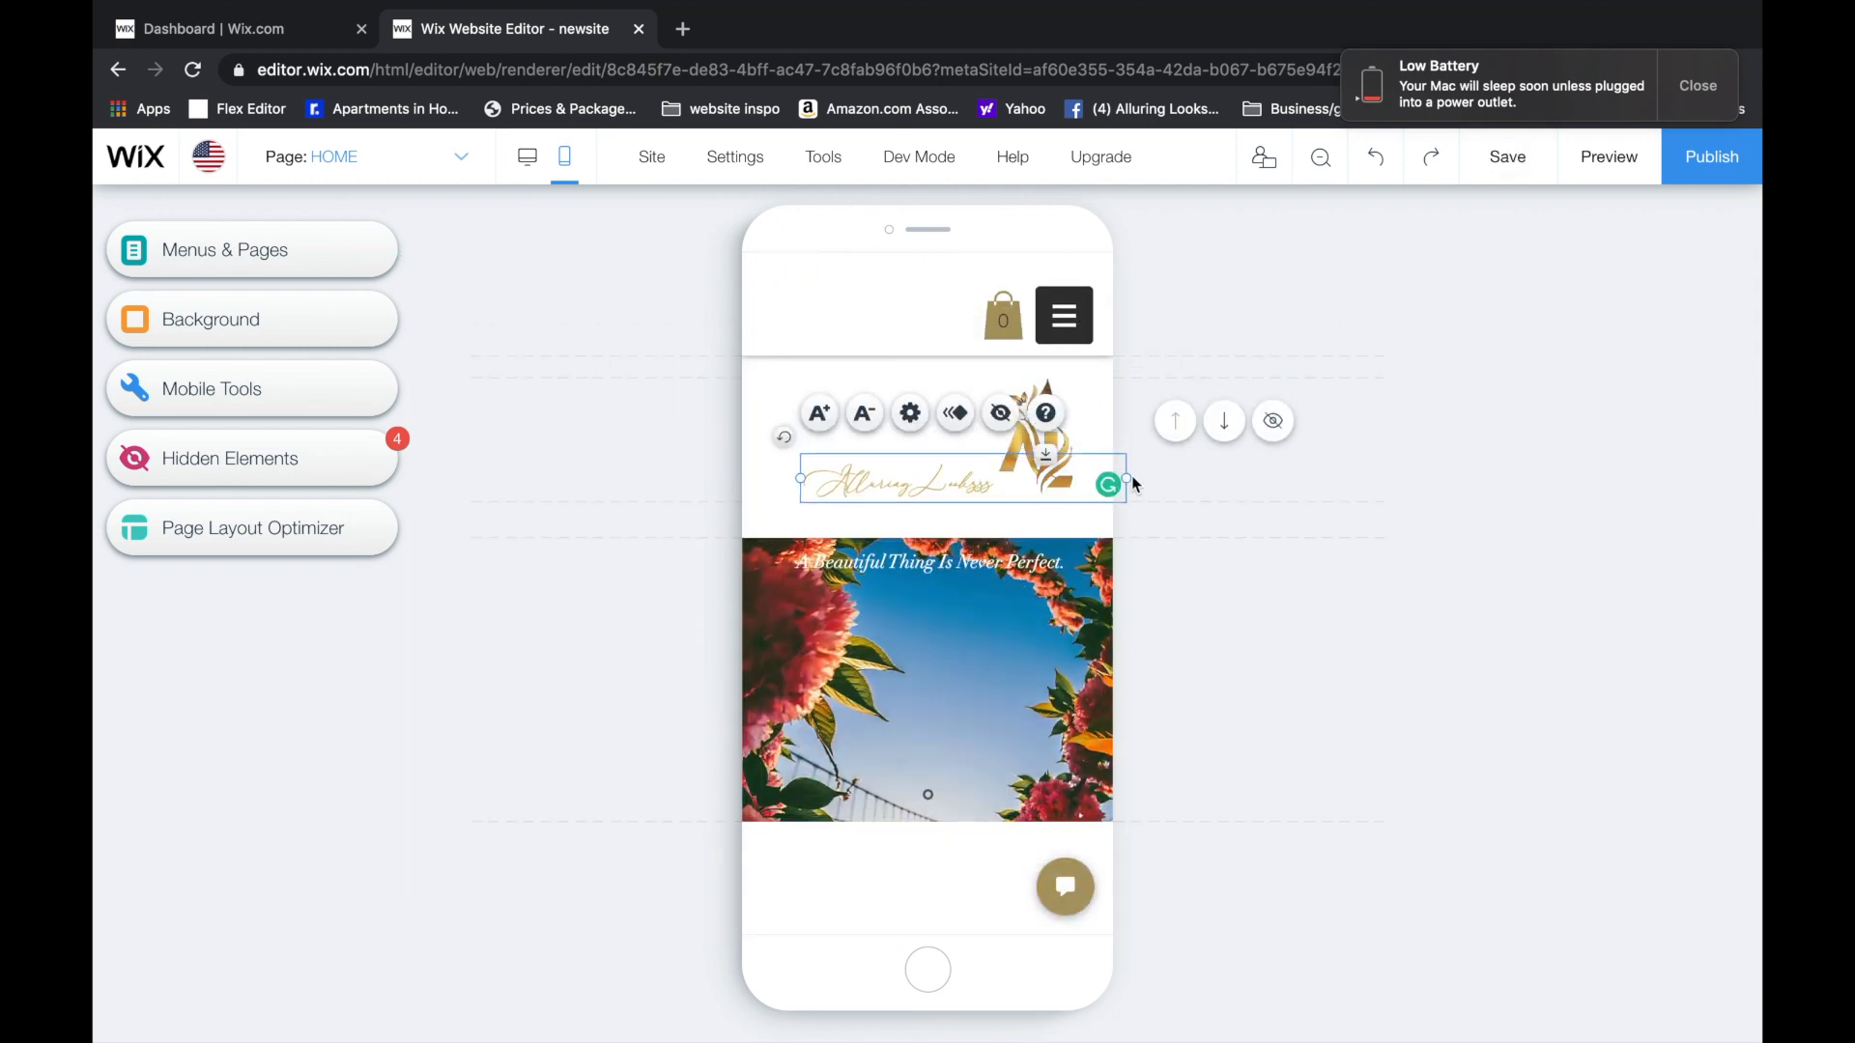
left_click_drag(1008, 447, 902, 480)
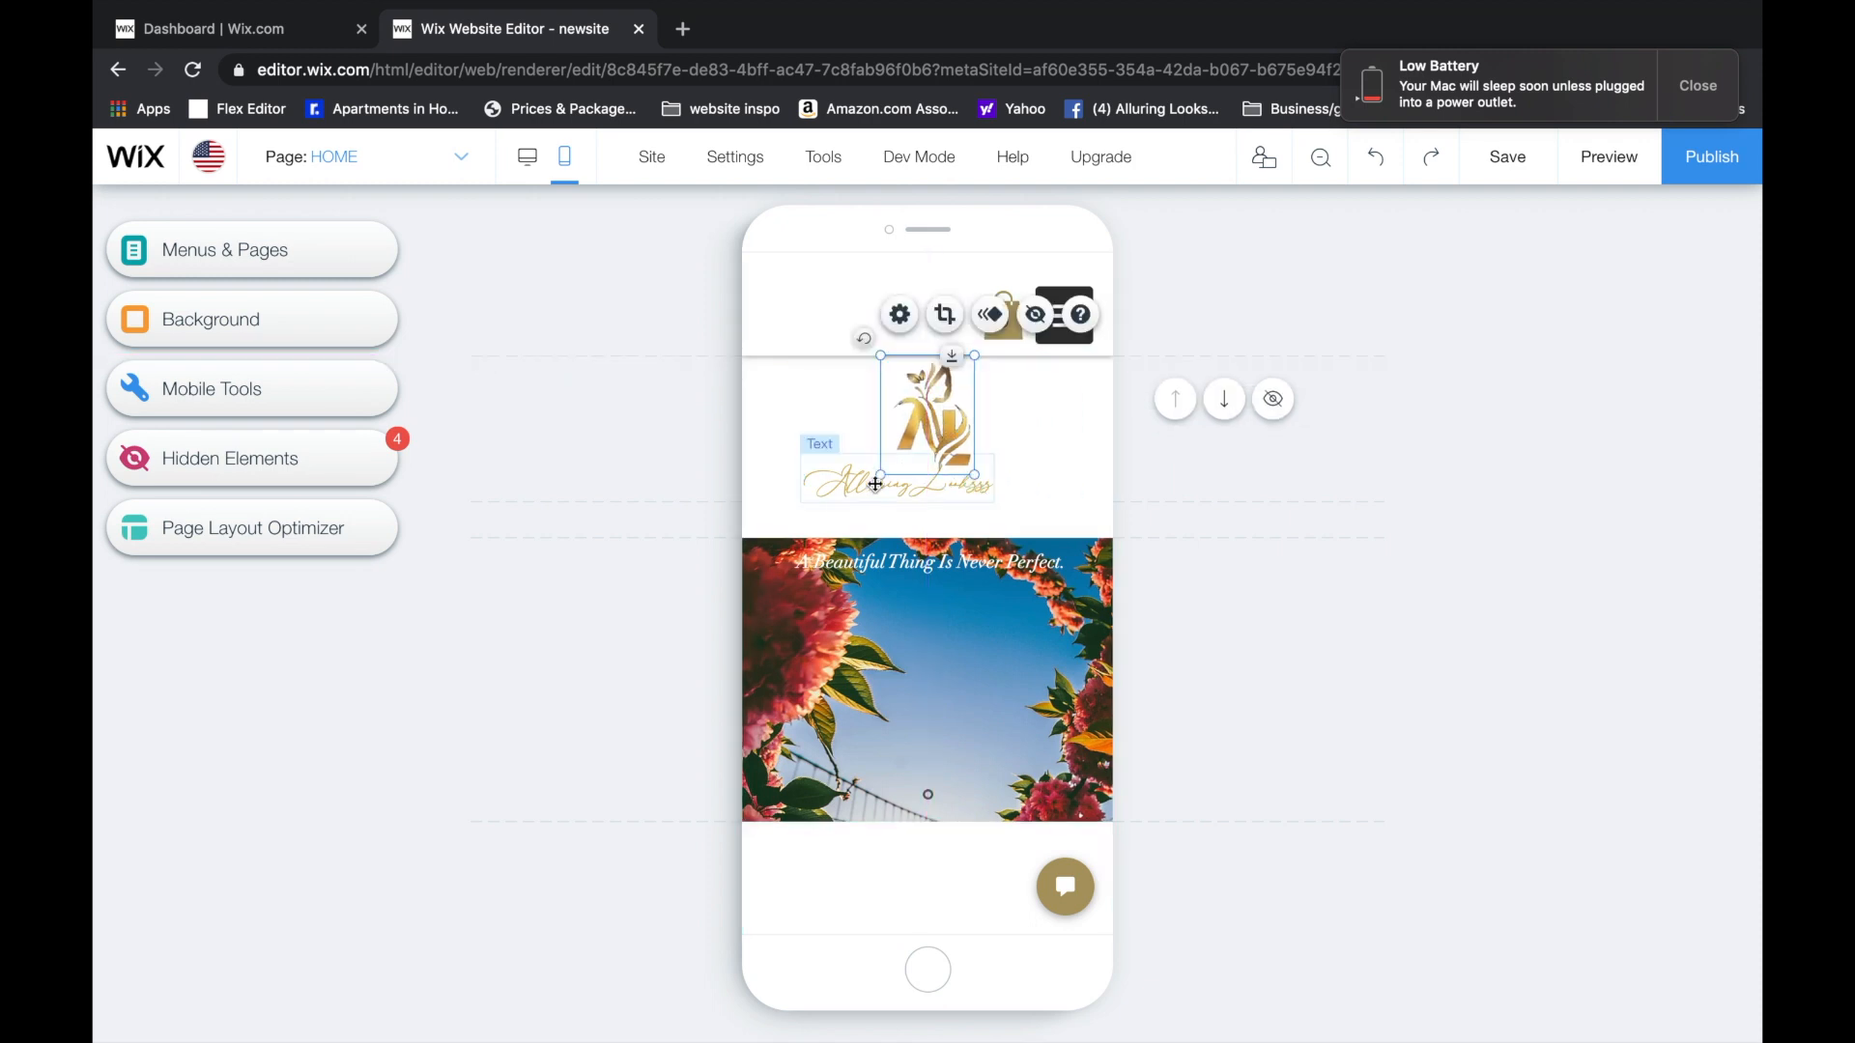
left_click(939, 484)
scroll(969, 705, "down", 10)
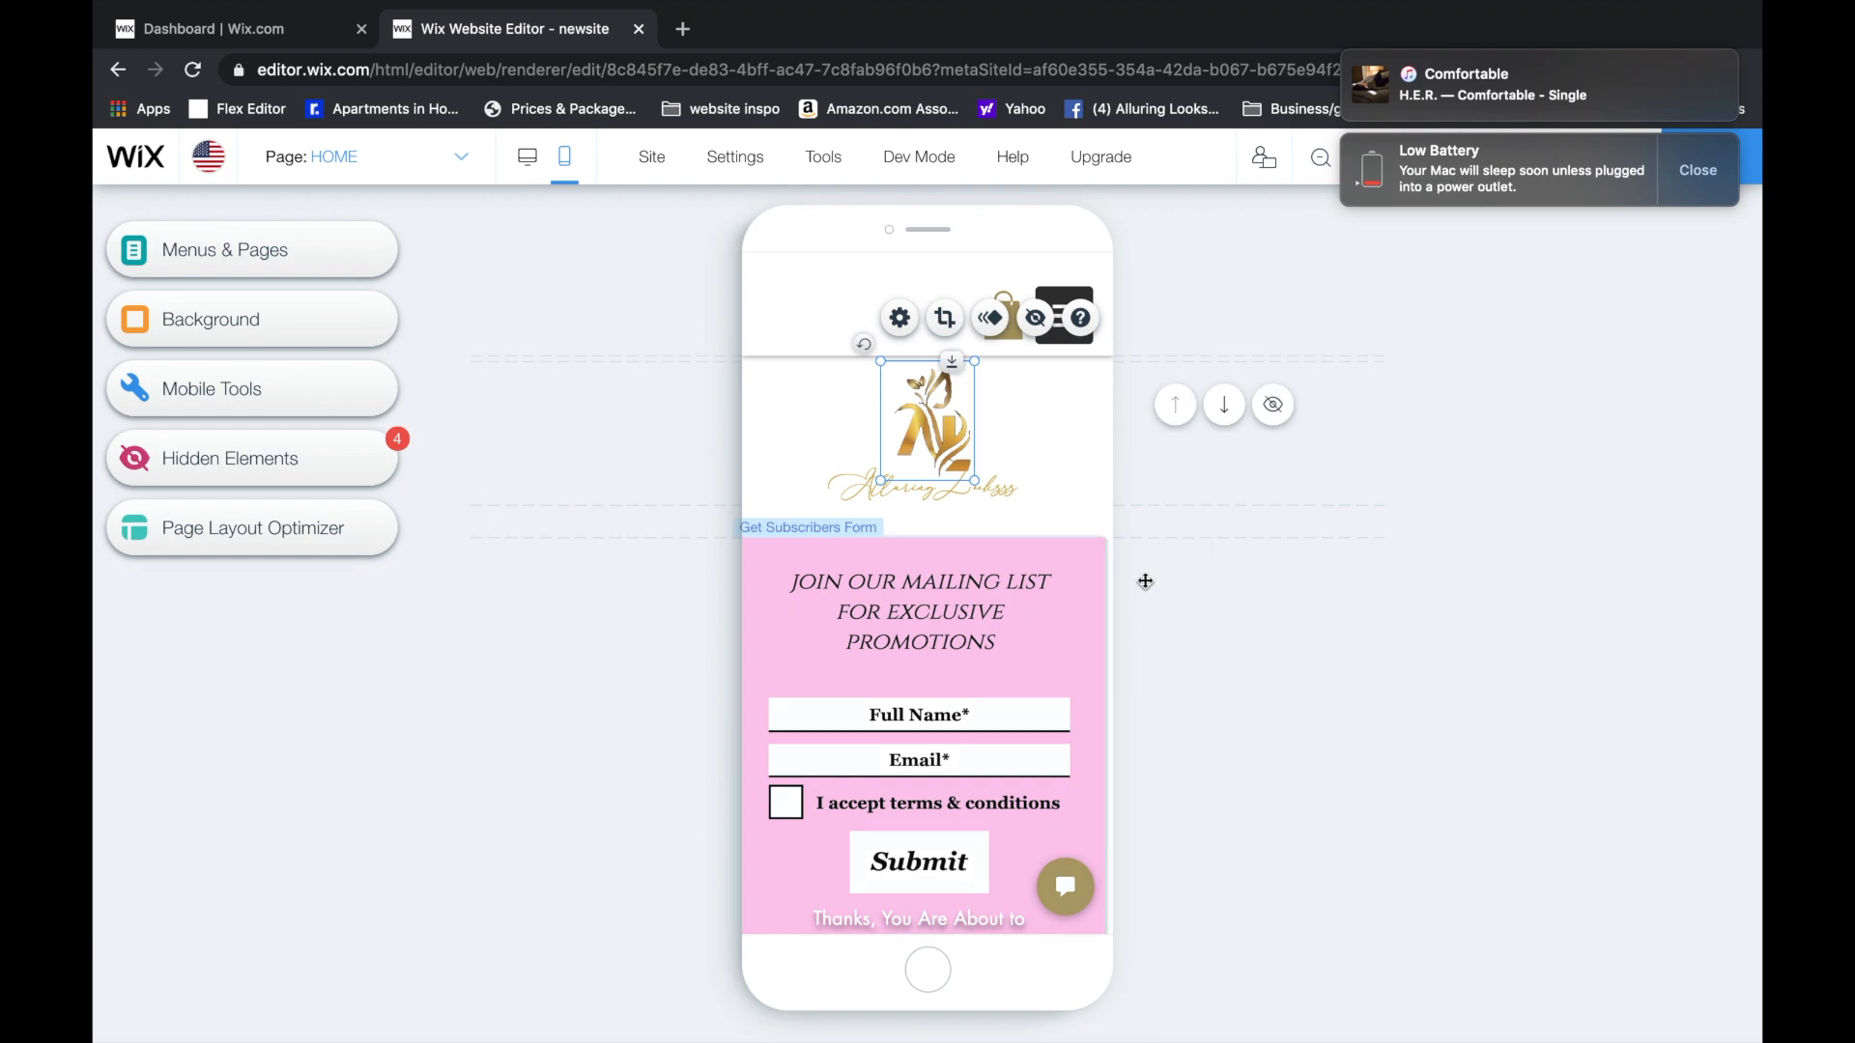
- Move the tagline lower on the slideshow and stretch the slideshow taller to fill the space
left_click(967, 700)
left_click(1175, 641)
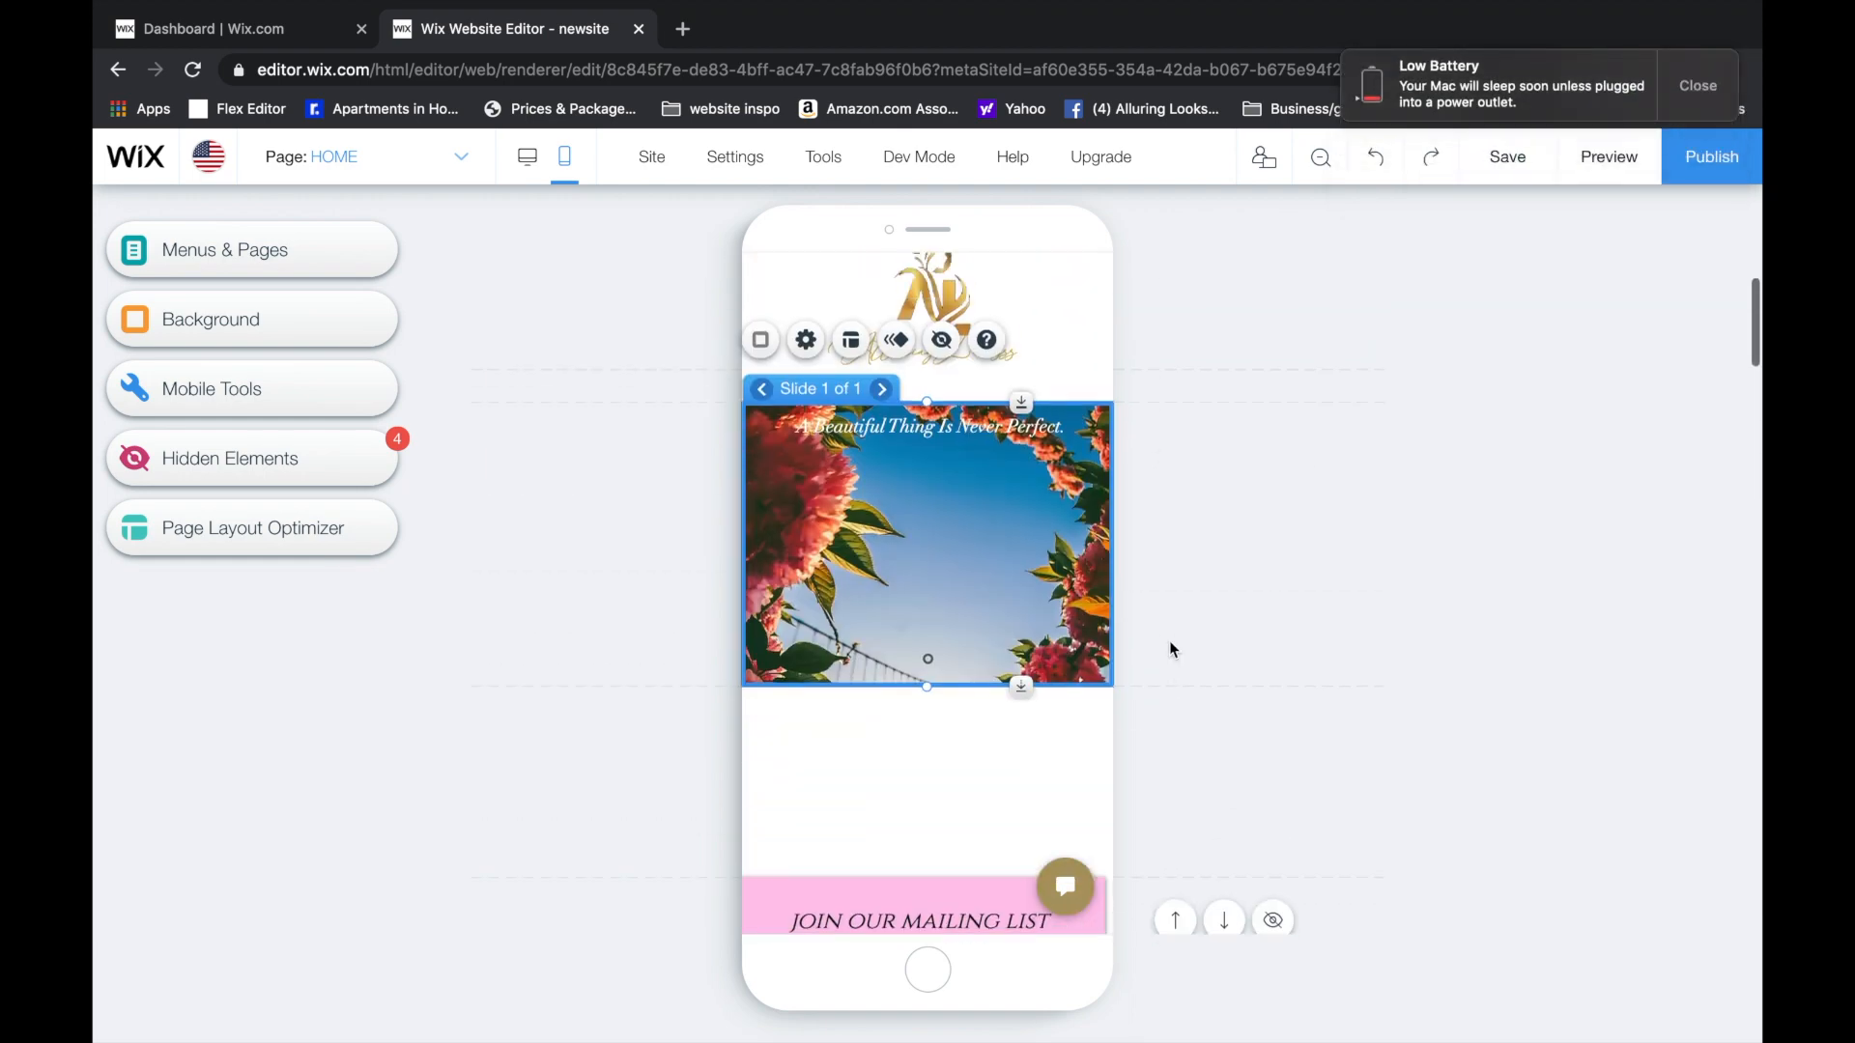
left_click(1073, 471)
left_click_drag(1074, 472, 1074, 616)
left_click(1004, 675)
left_click_drag(931, 735, 936, 858)
left_click_drag(933, 629, 945, 749)
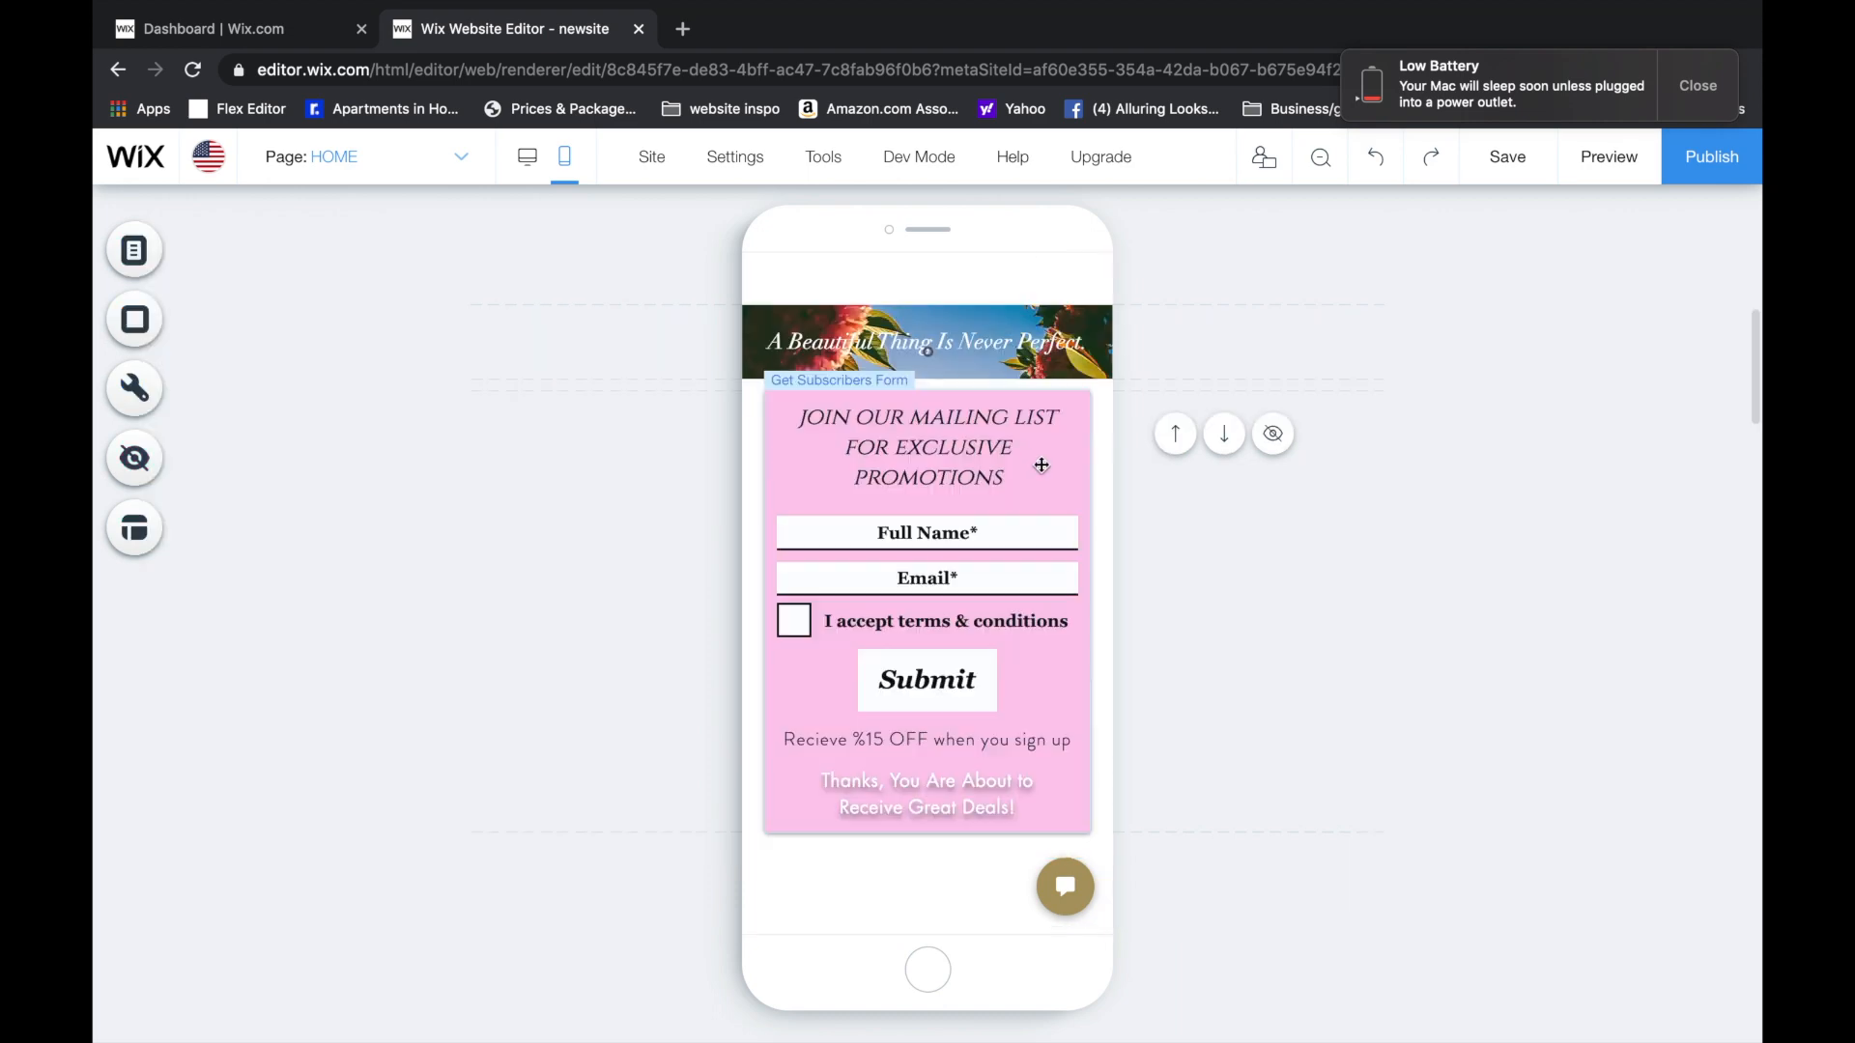
left_click_drag(1042, 506, 1043, 770)
scroll(1043, 727, "down", 4)
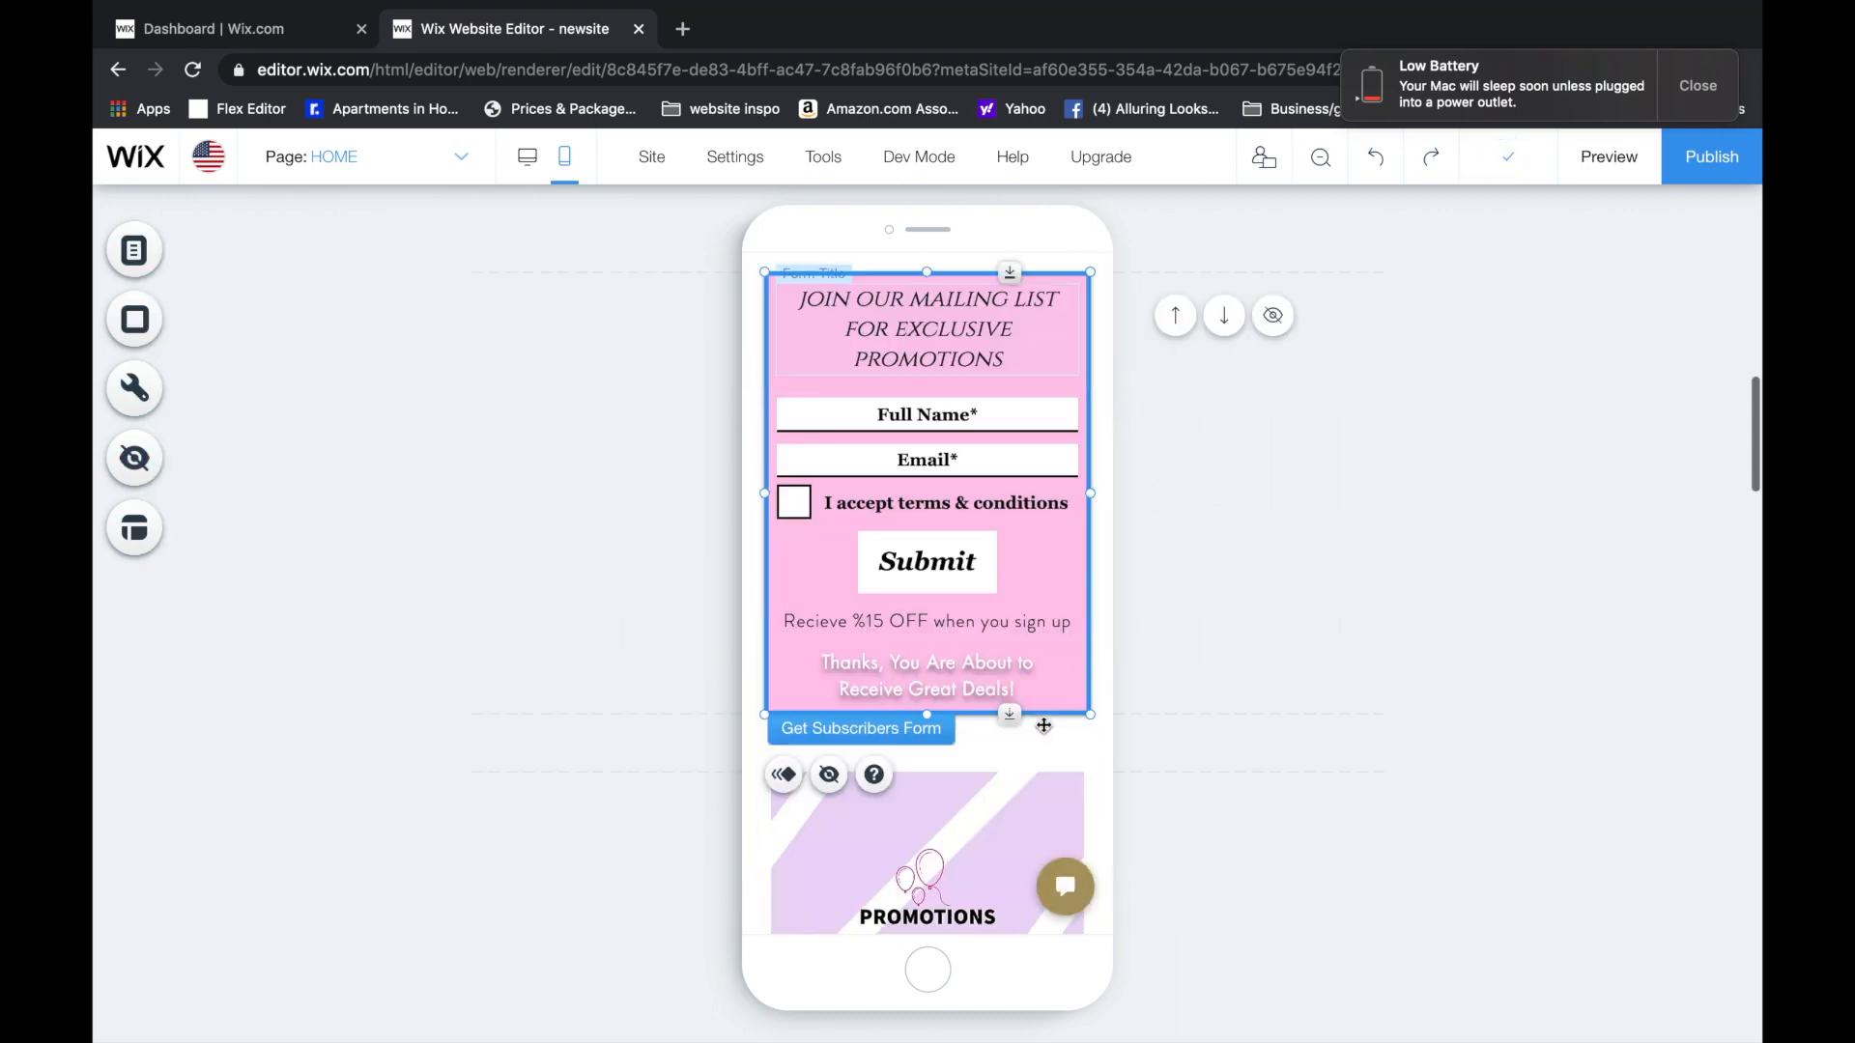
scroll(1044, 676, "up", 5)
left_click(966, 512)
left_click_drag(927, 534, 942, 593)
- Enlarge the 'A Beautiful Thing Is Never Perfect.' tagline to 24px
left_click(838, 512)
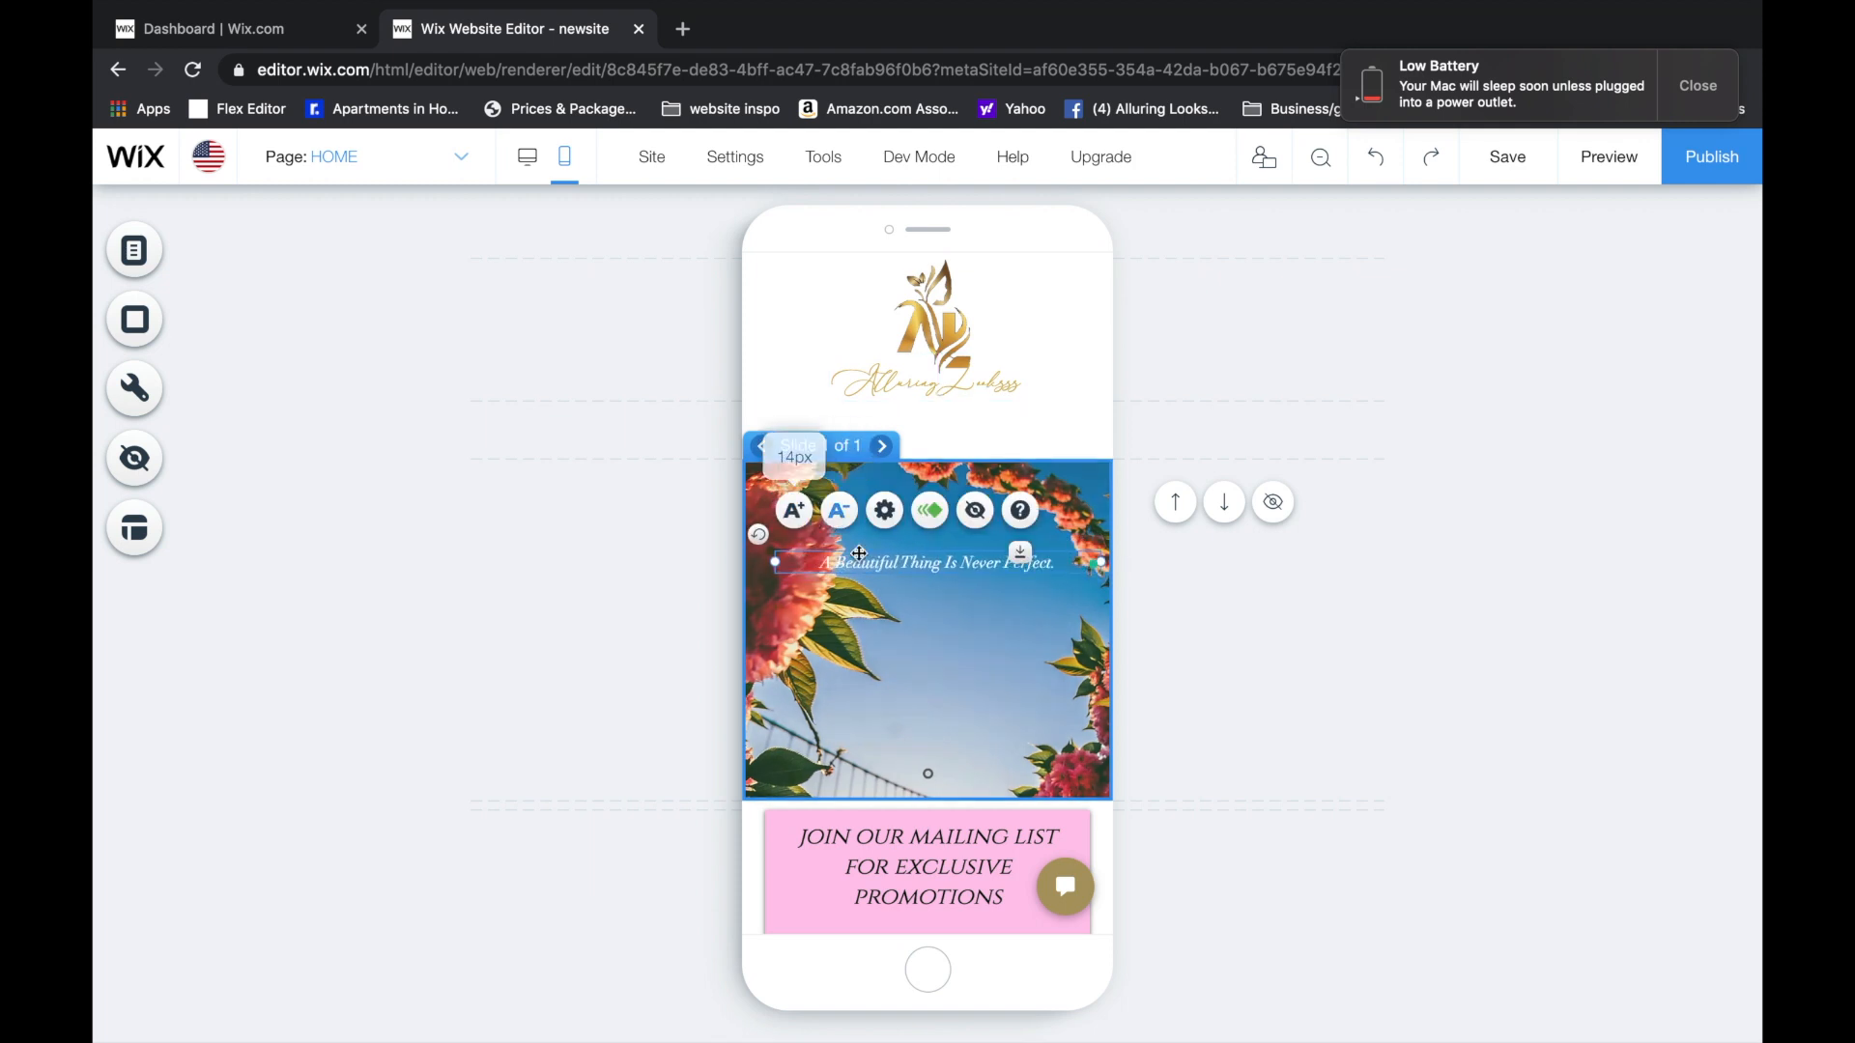
left_click(885, 510)
left_click(635, 671)
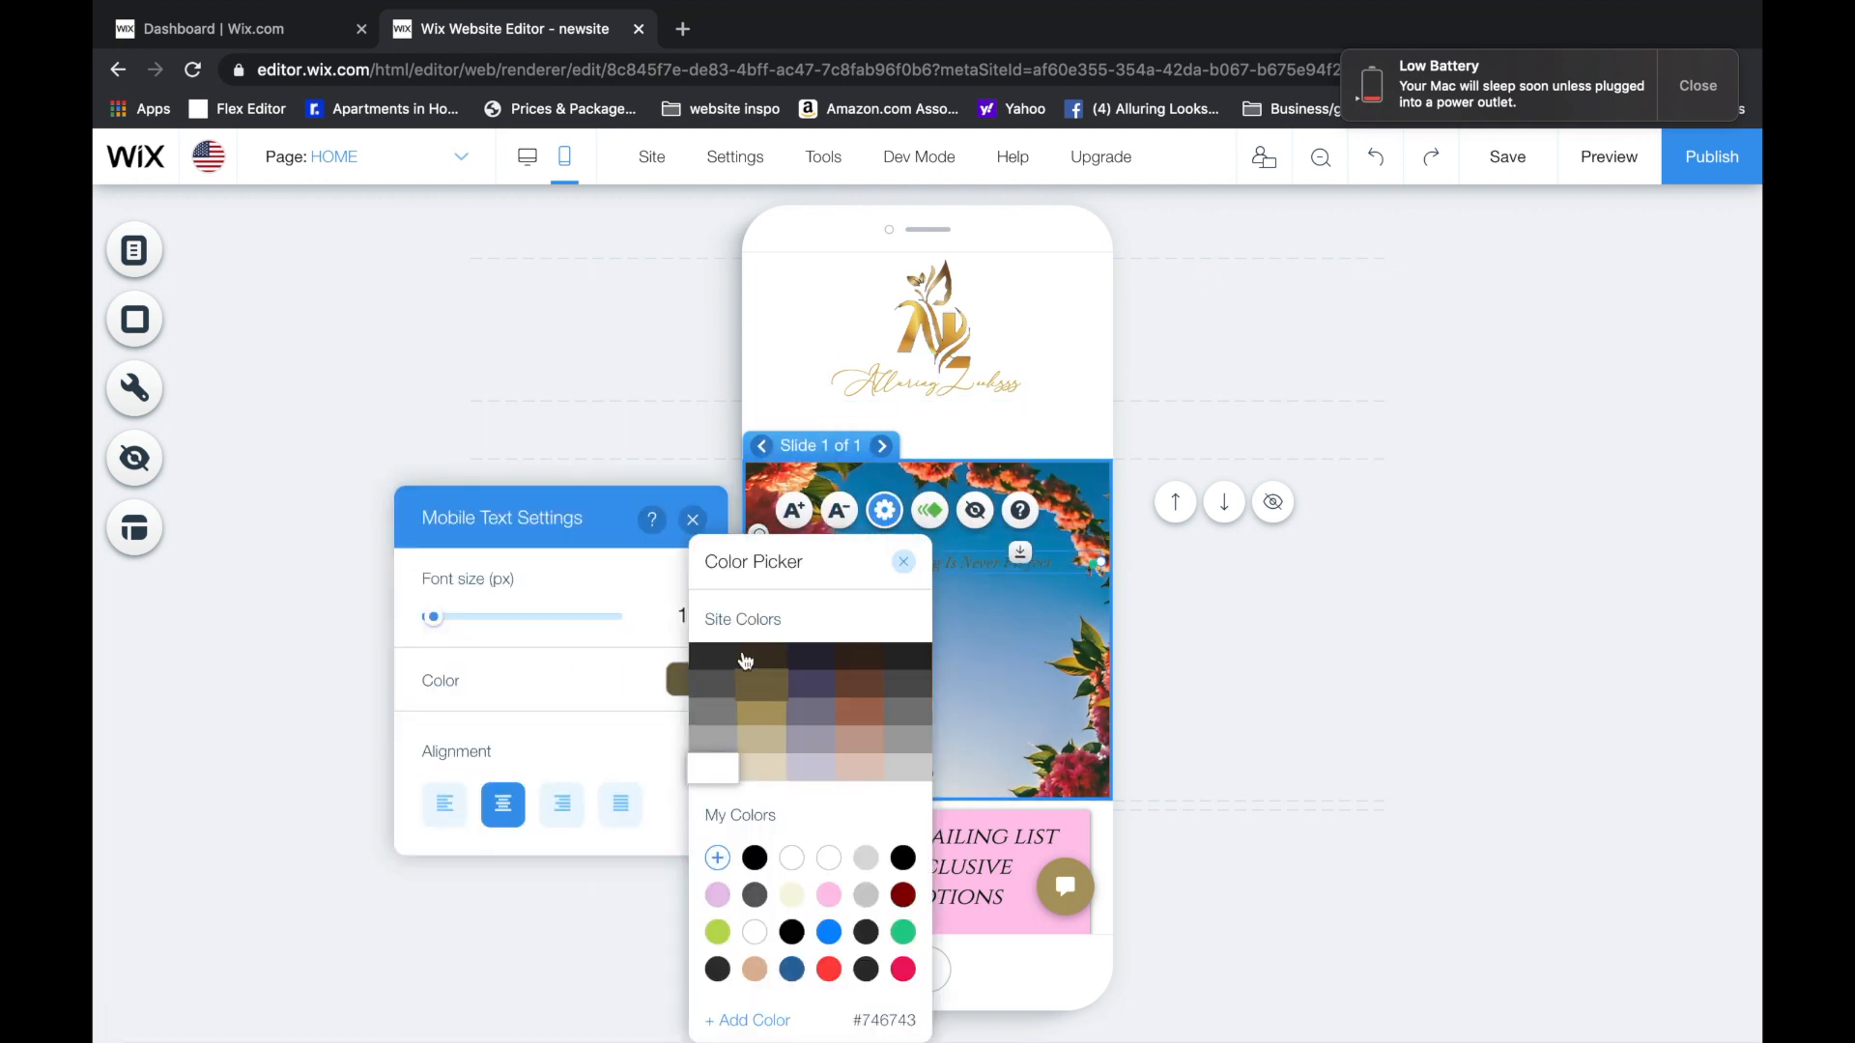
left_click(956, 603)
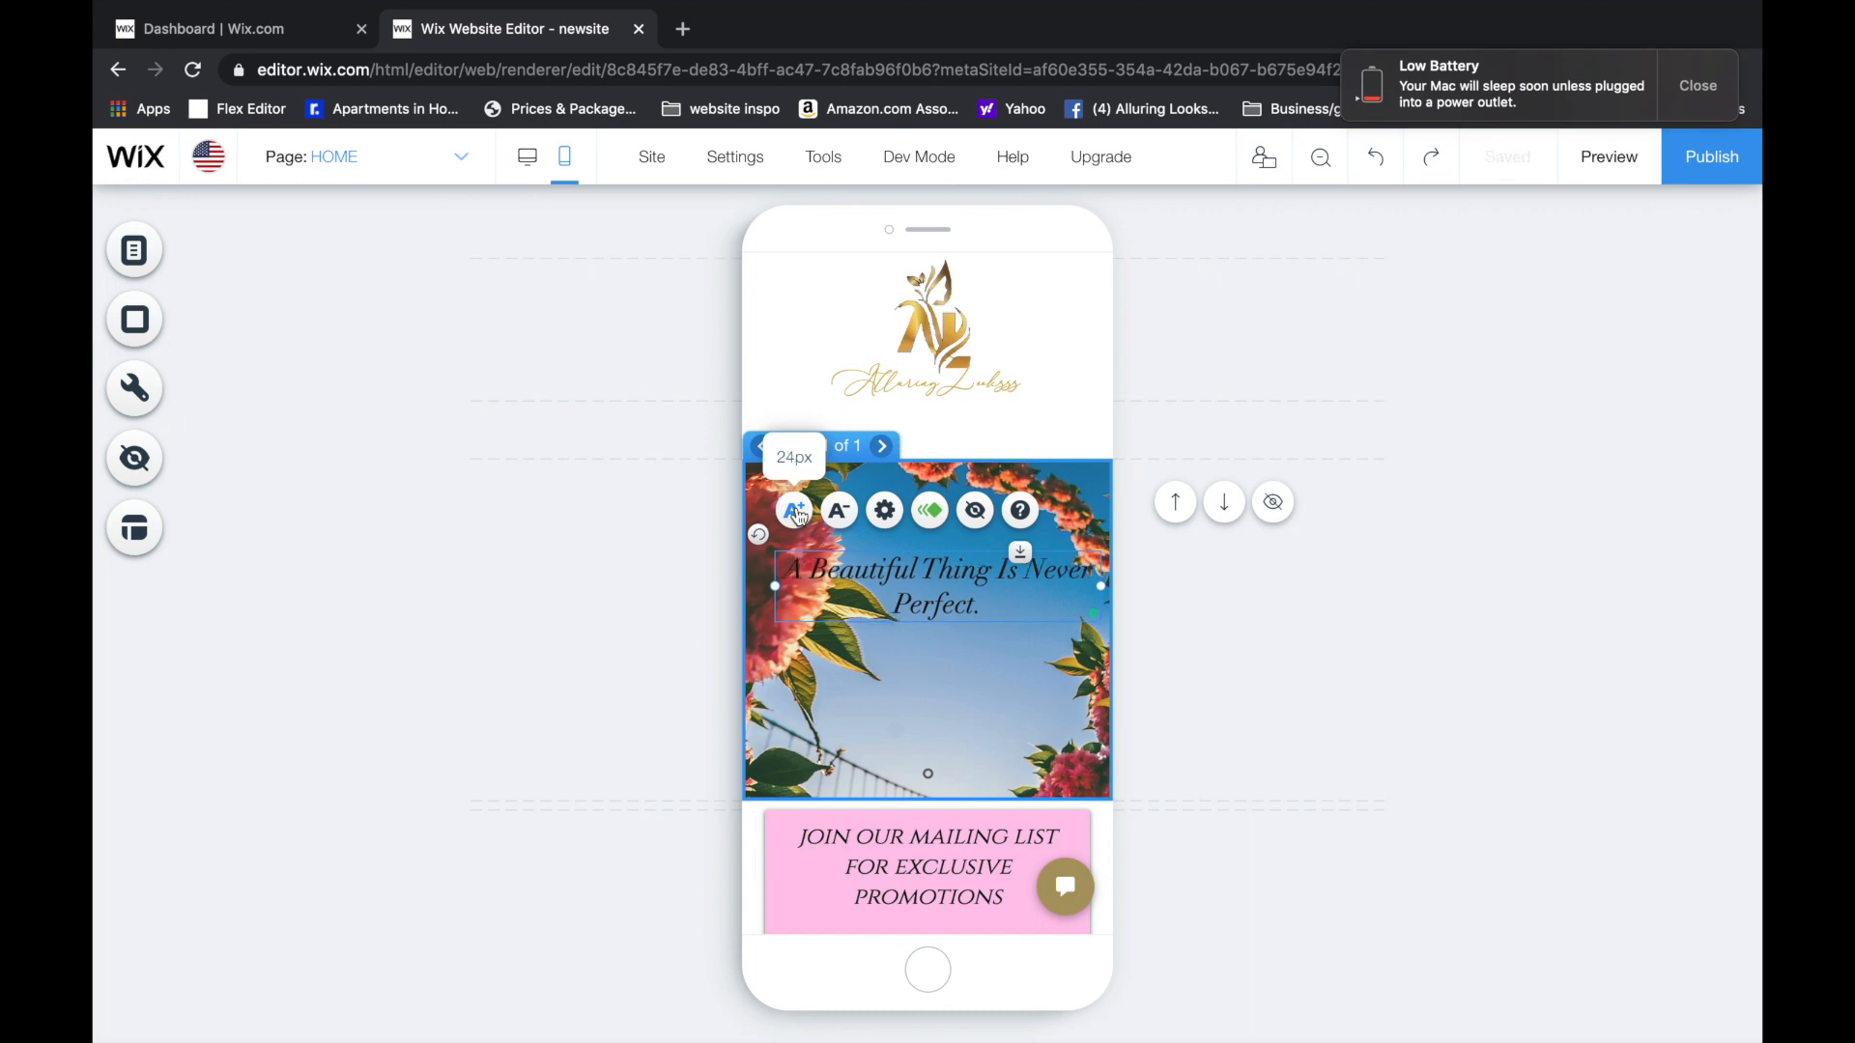
left_click(795, 512)
left_click(920, 606)
left_click(1331, 736)
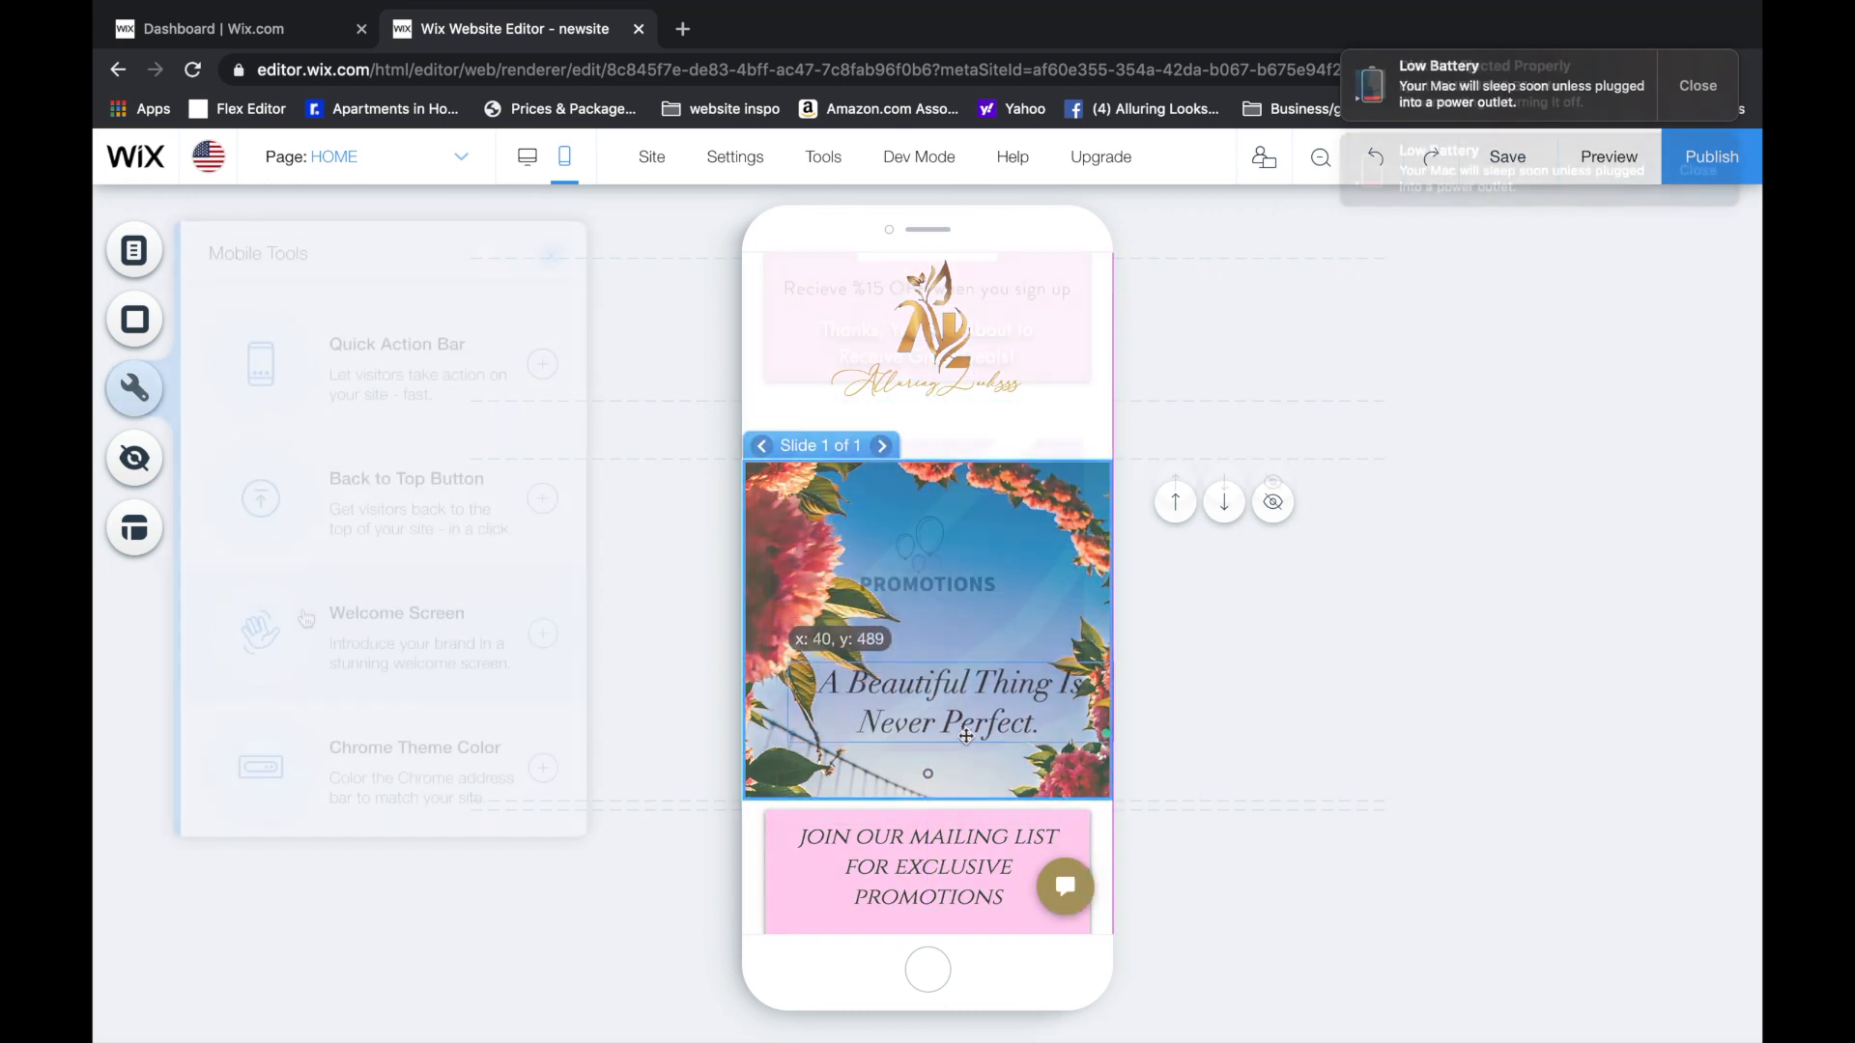
left_click(306, 618)
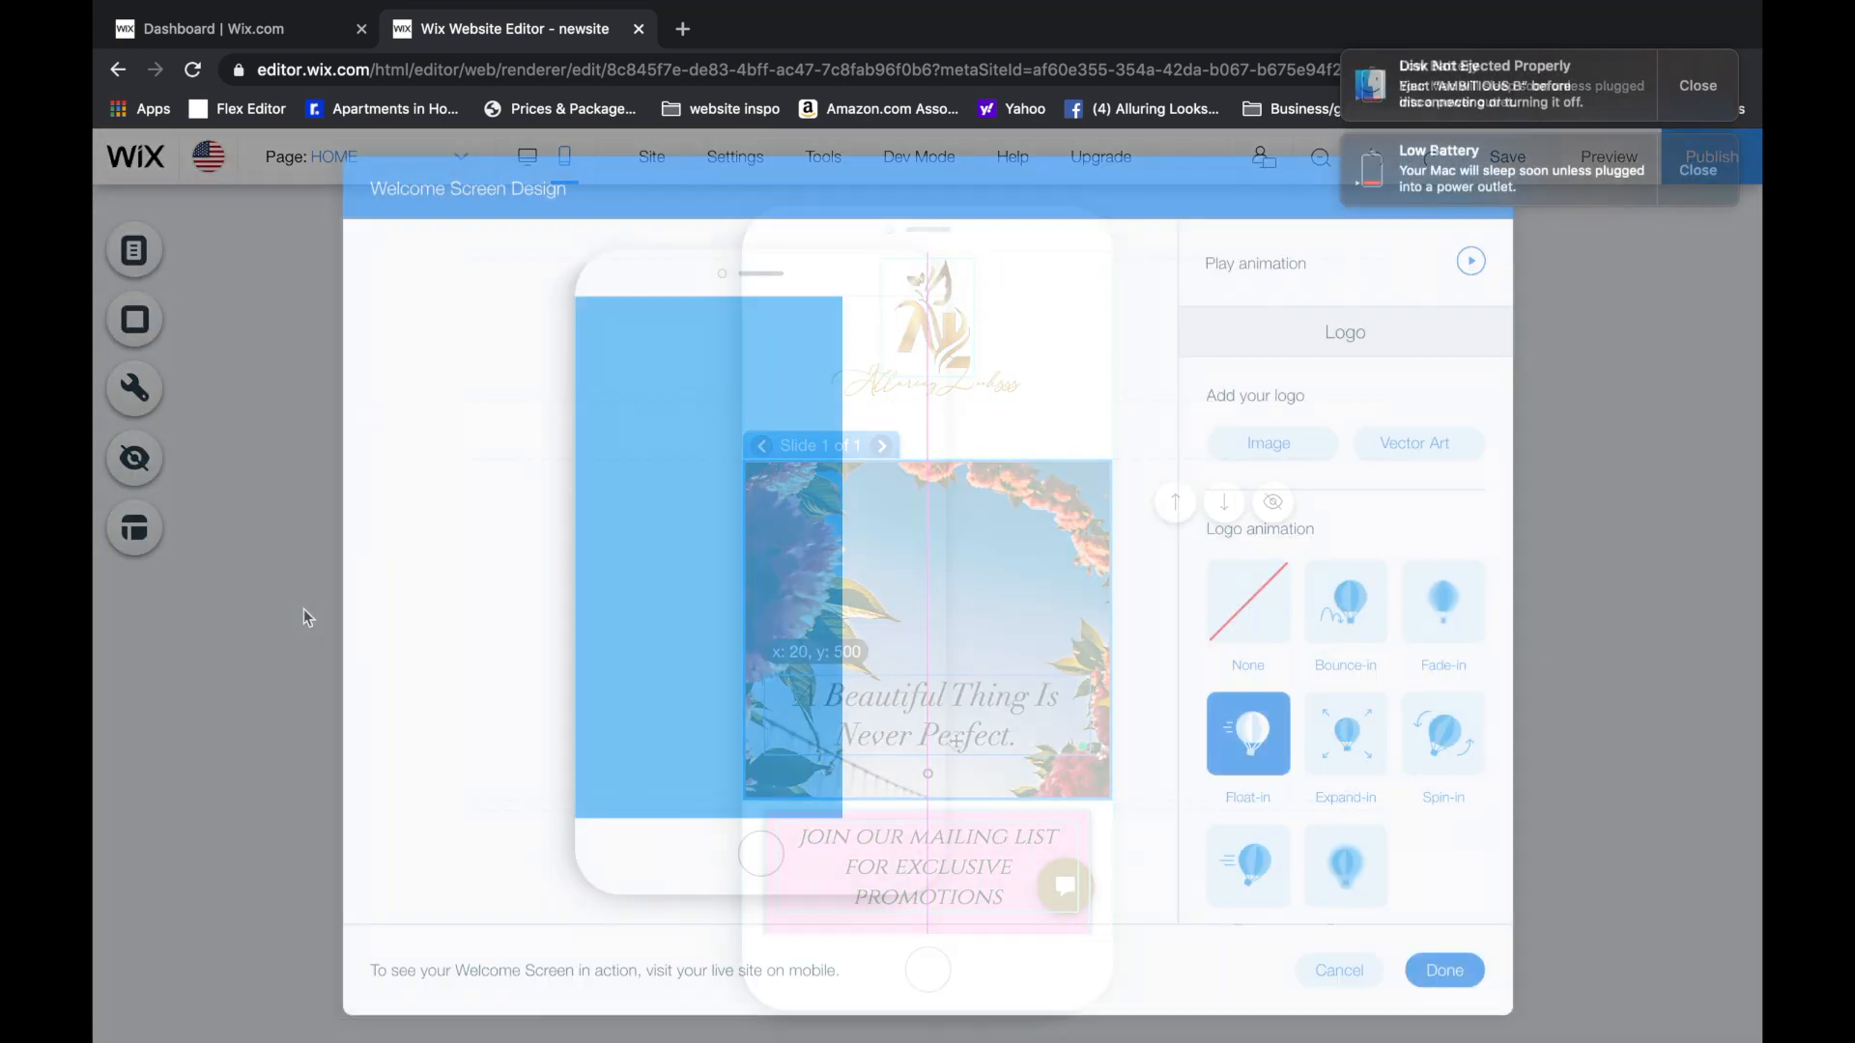
- Give the welcome screen a pink background, Expand-in background animation and Blur-in logo animation
left_click(1295, 457)
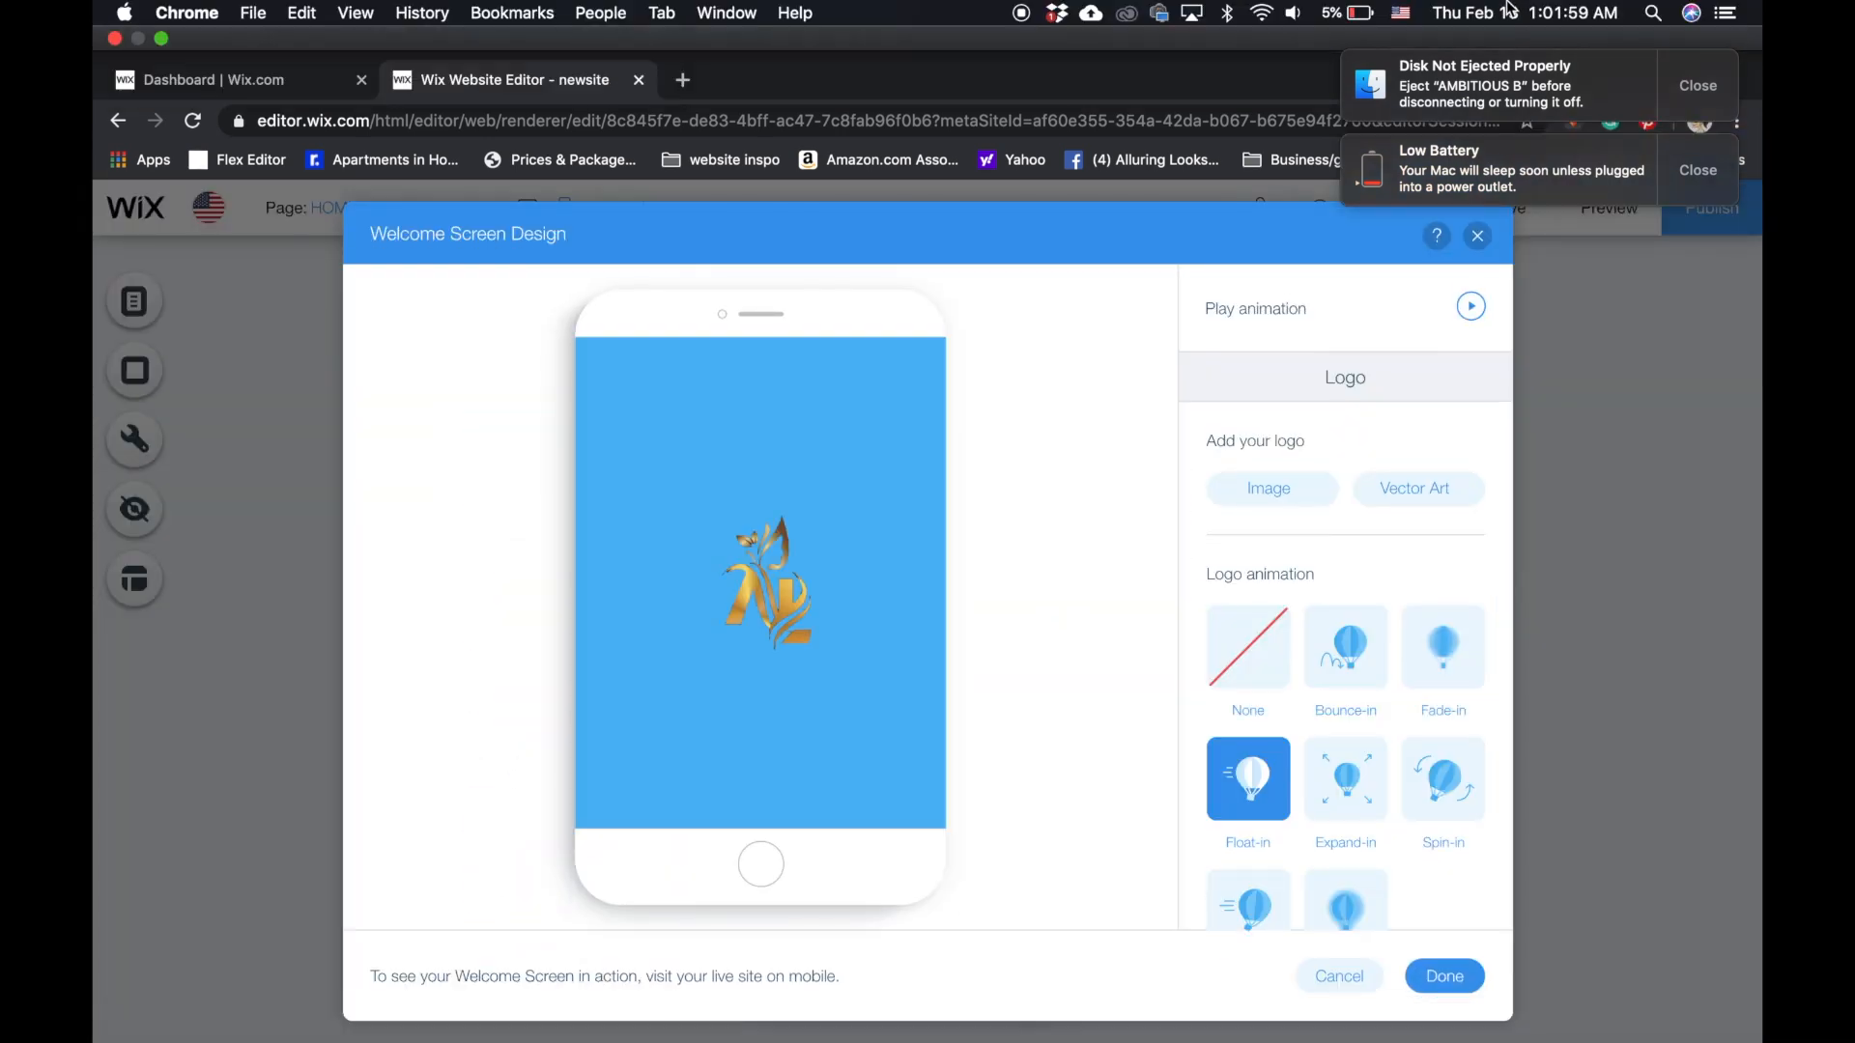
scroll(1428, 593, "down", 5)
left_click(1468, 458)
left_click(1619, 770)
left_click(1656, 563)
left_click(1464, 601)
left_click(1248, 735)
scroll(1256, 618, "up", 5)
left_click(1454, 446)
left_click(1346, 705)
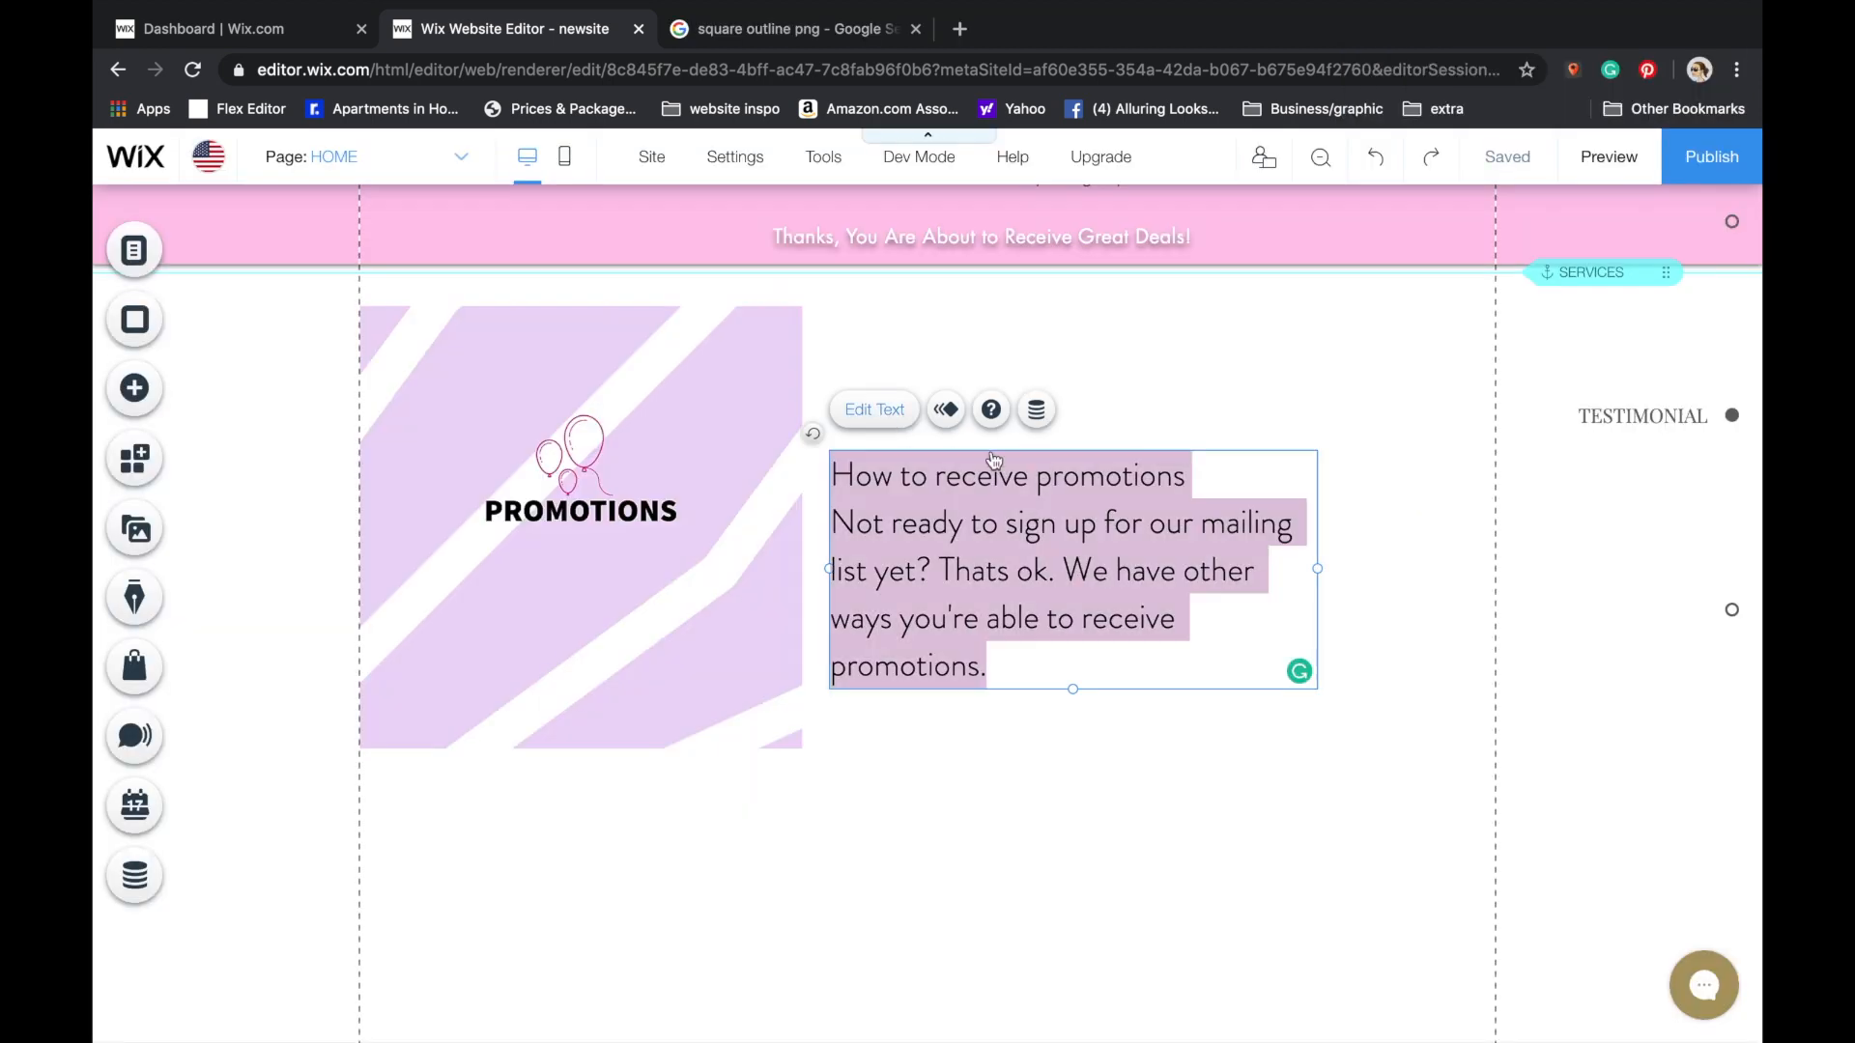
left_click(874, 410)
- Centre-align the 'How to receive promotions?' heading
left_click_drag(1186, 476, 831, 474)
left_click(1391, 747)
left_click(1391, 779)
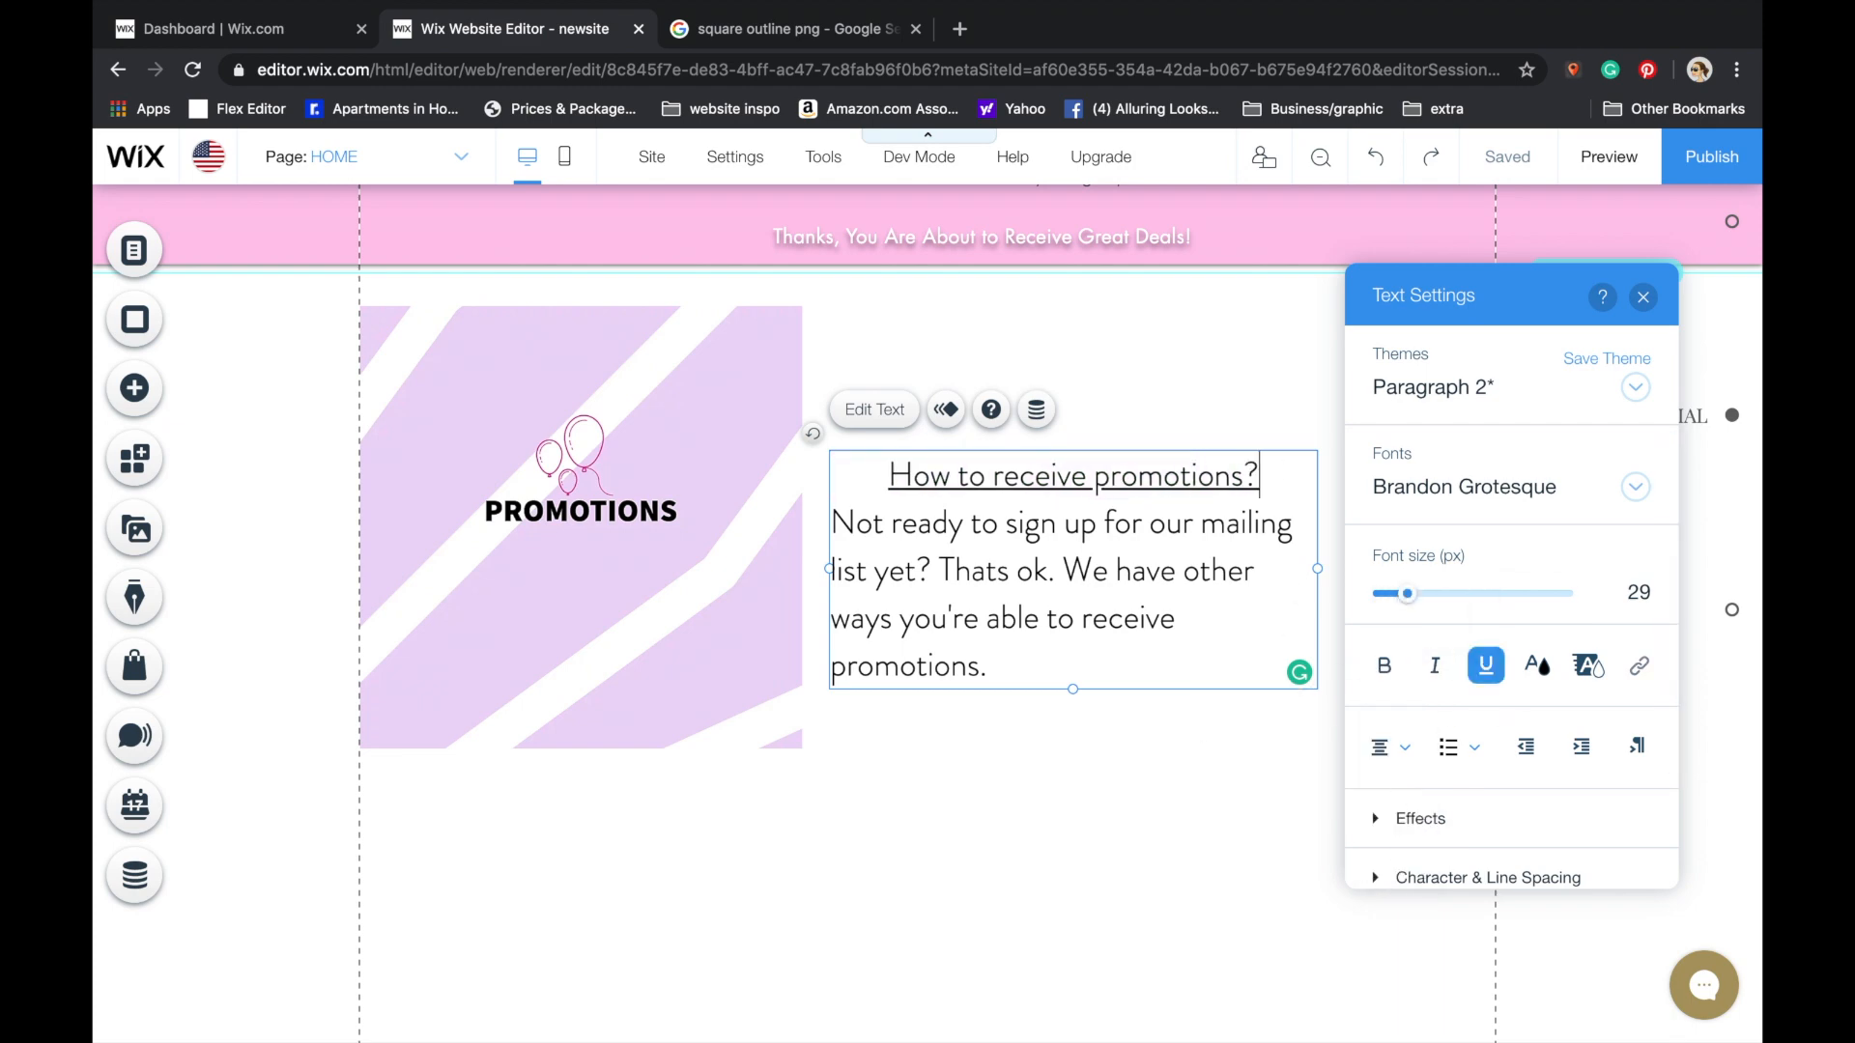
- Add the pink round Shop button from the button designs beside the promotions text
left_click(1103, 754)
left_click(1024, 669)
scroll(1024, 669, "down", 2)
left_click(687, 764)
left_click(134, 389)
left_click(224, 449)
scroll(865, 521, "down", 5)
scroll(705, 763, "up", 5)
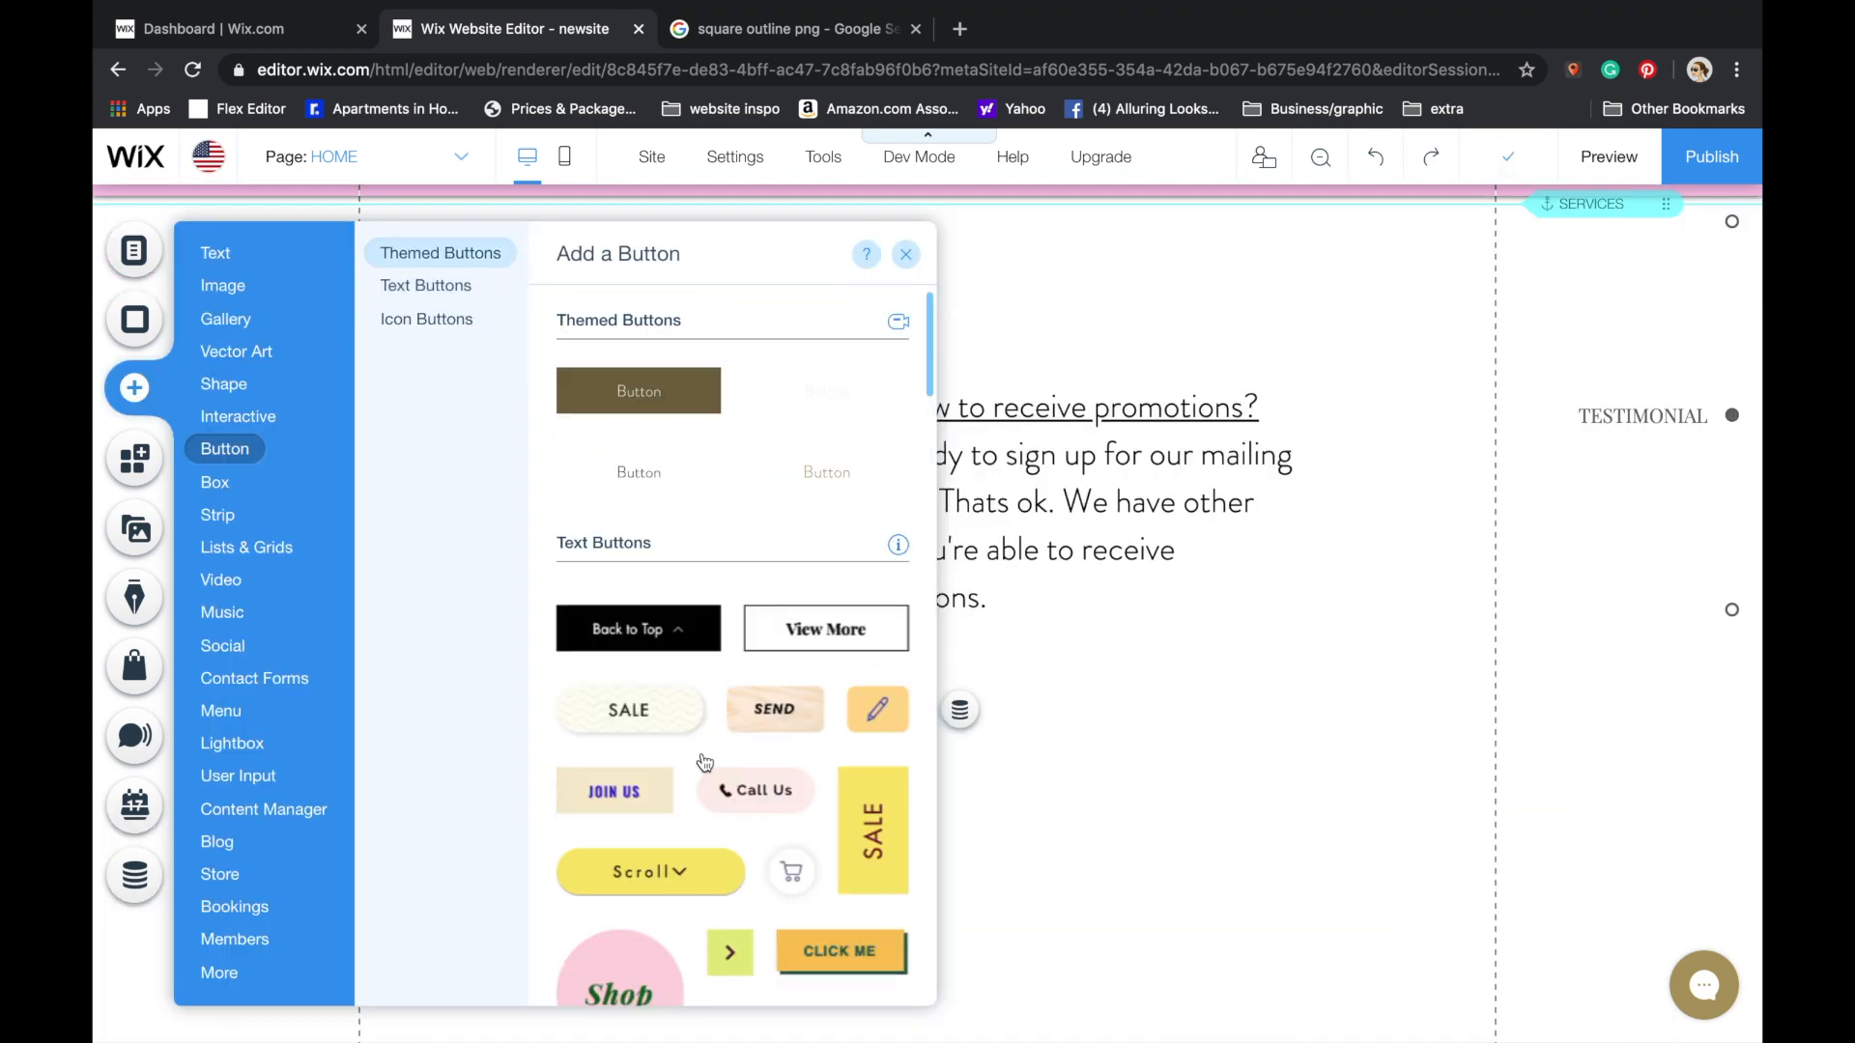
scroll(705, 762, "down", 2)
left_click_drag(591, 823, 1039, 669)
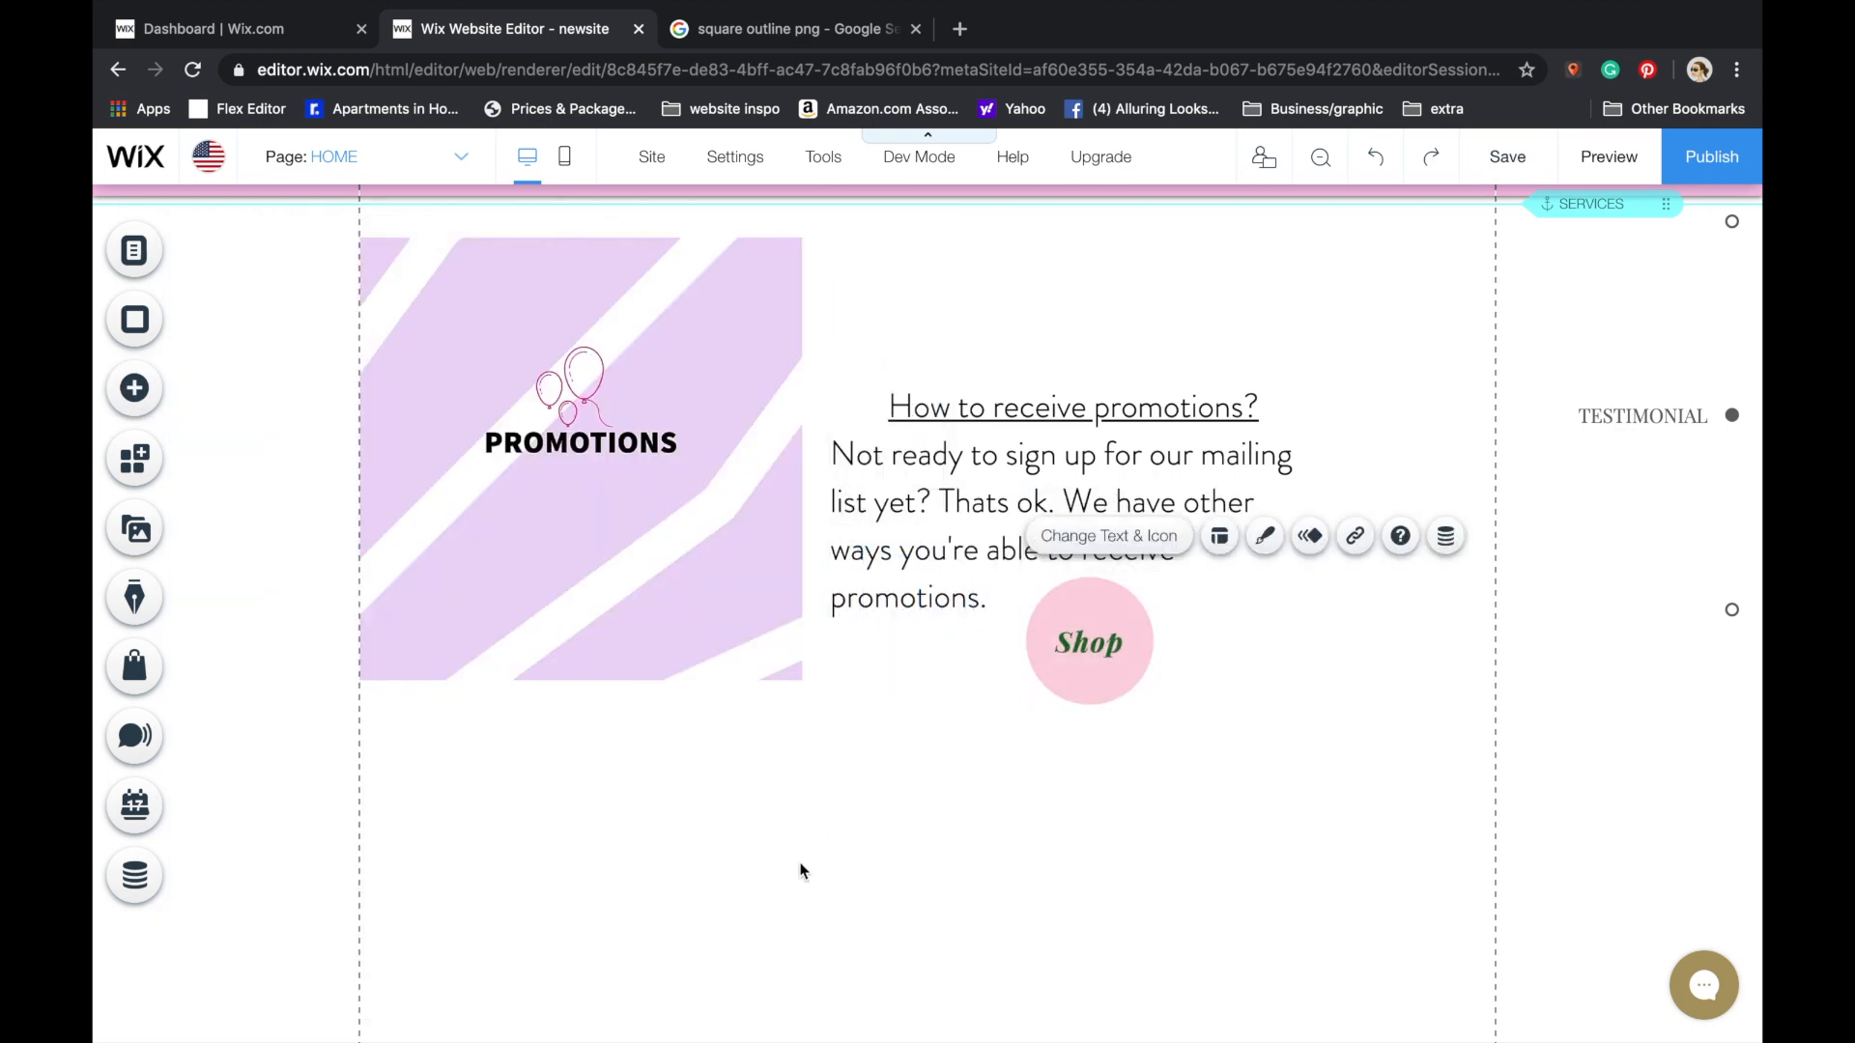
- Position the Shop button below the promotions paragraph and check it in preview
scroll(1080, 619, "down", 2)
scroll(1081, 583, "up", 3)
left_click_drag(950, 584, 955, 440)
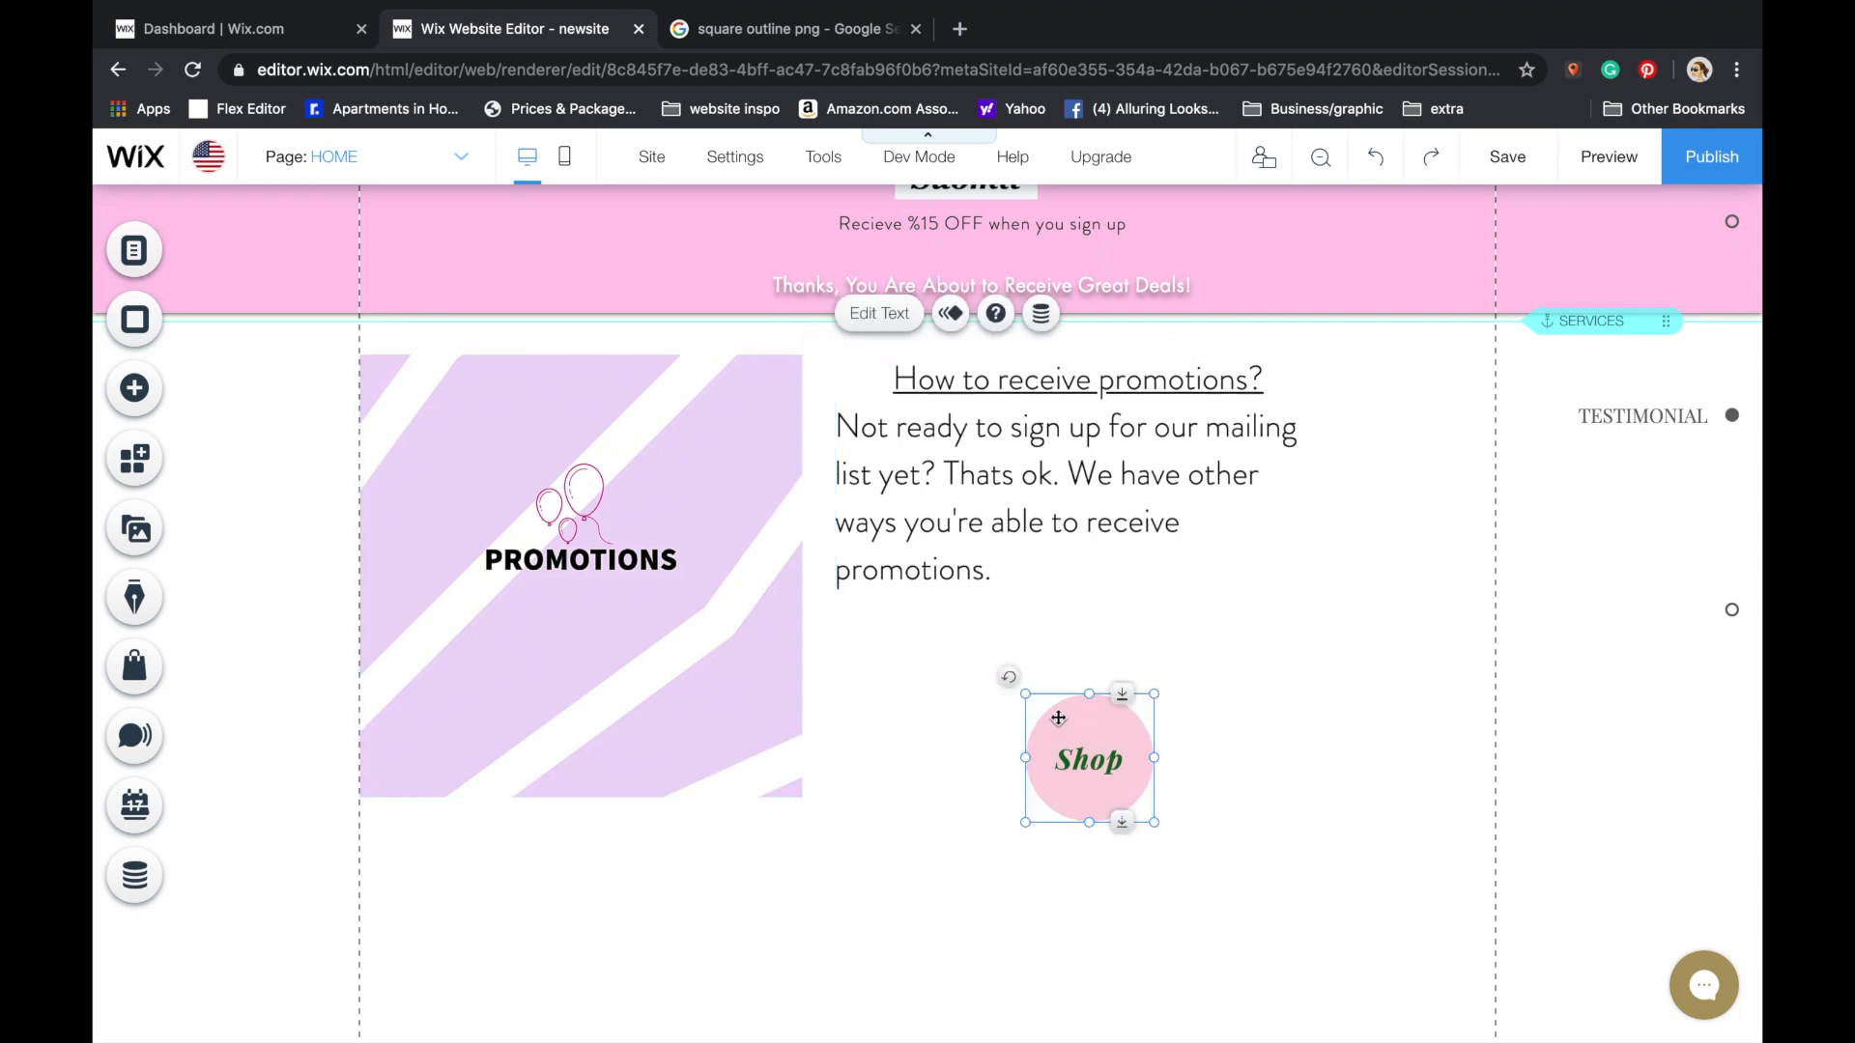
left_click_drag(1058, 718, 1023, 679)
left_click_drag(1046, 677, 1053, 663)
scroll(1359, 552, "down", 1)
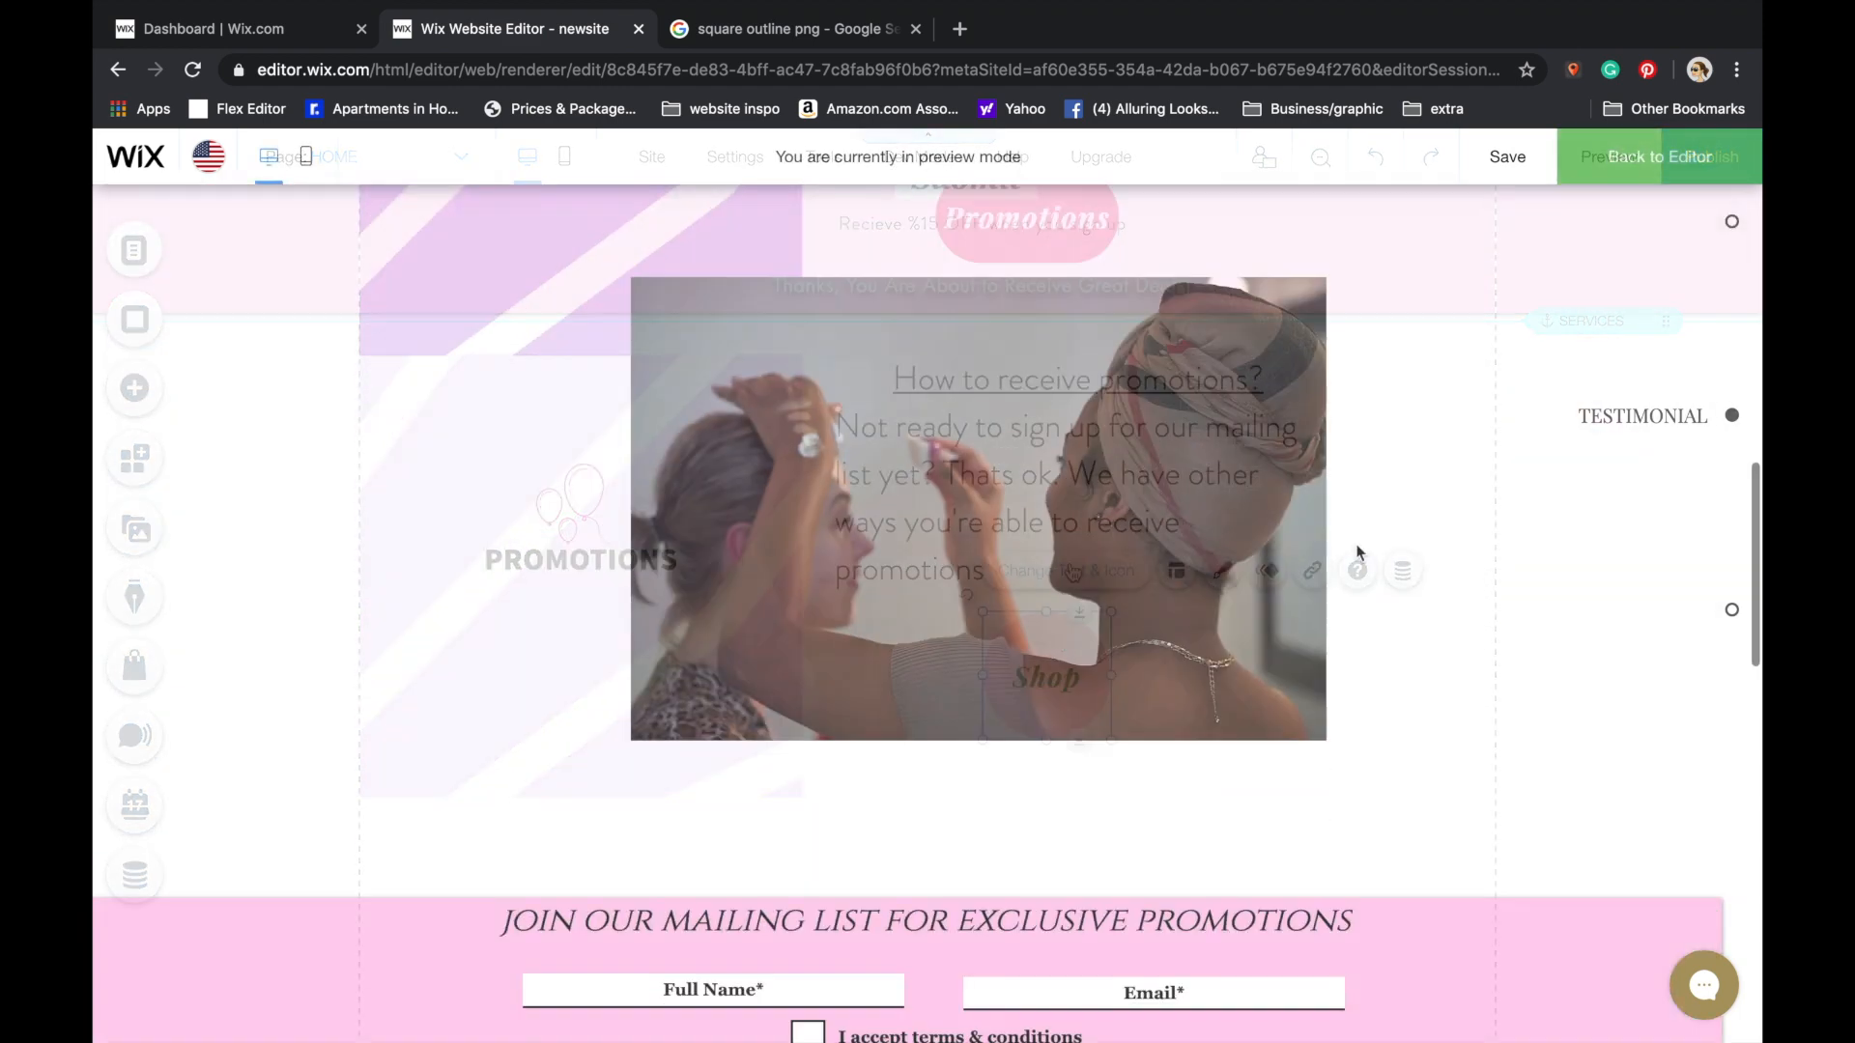
scroll(1358, 551, "up", 3)
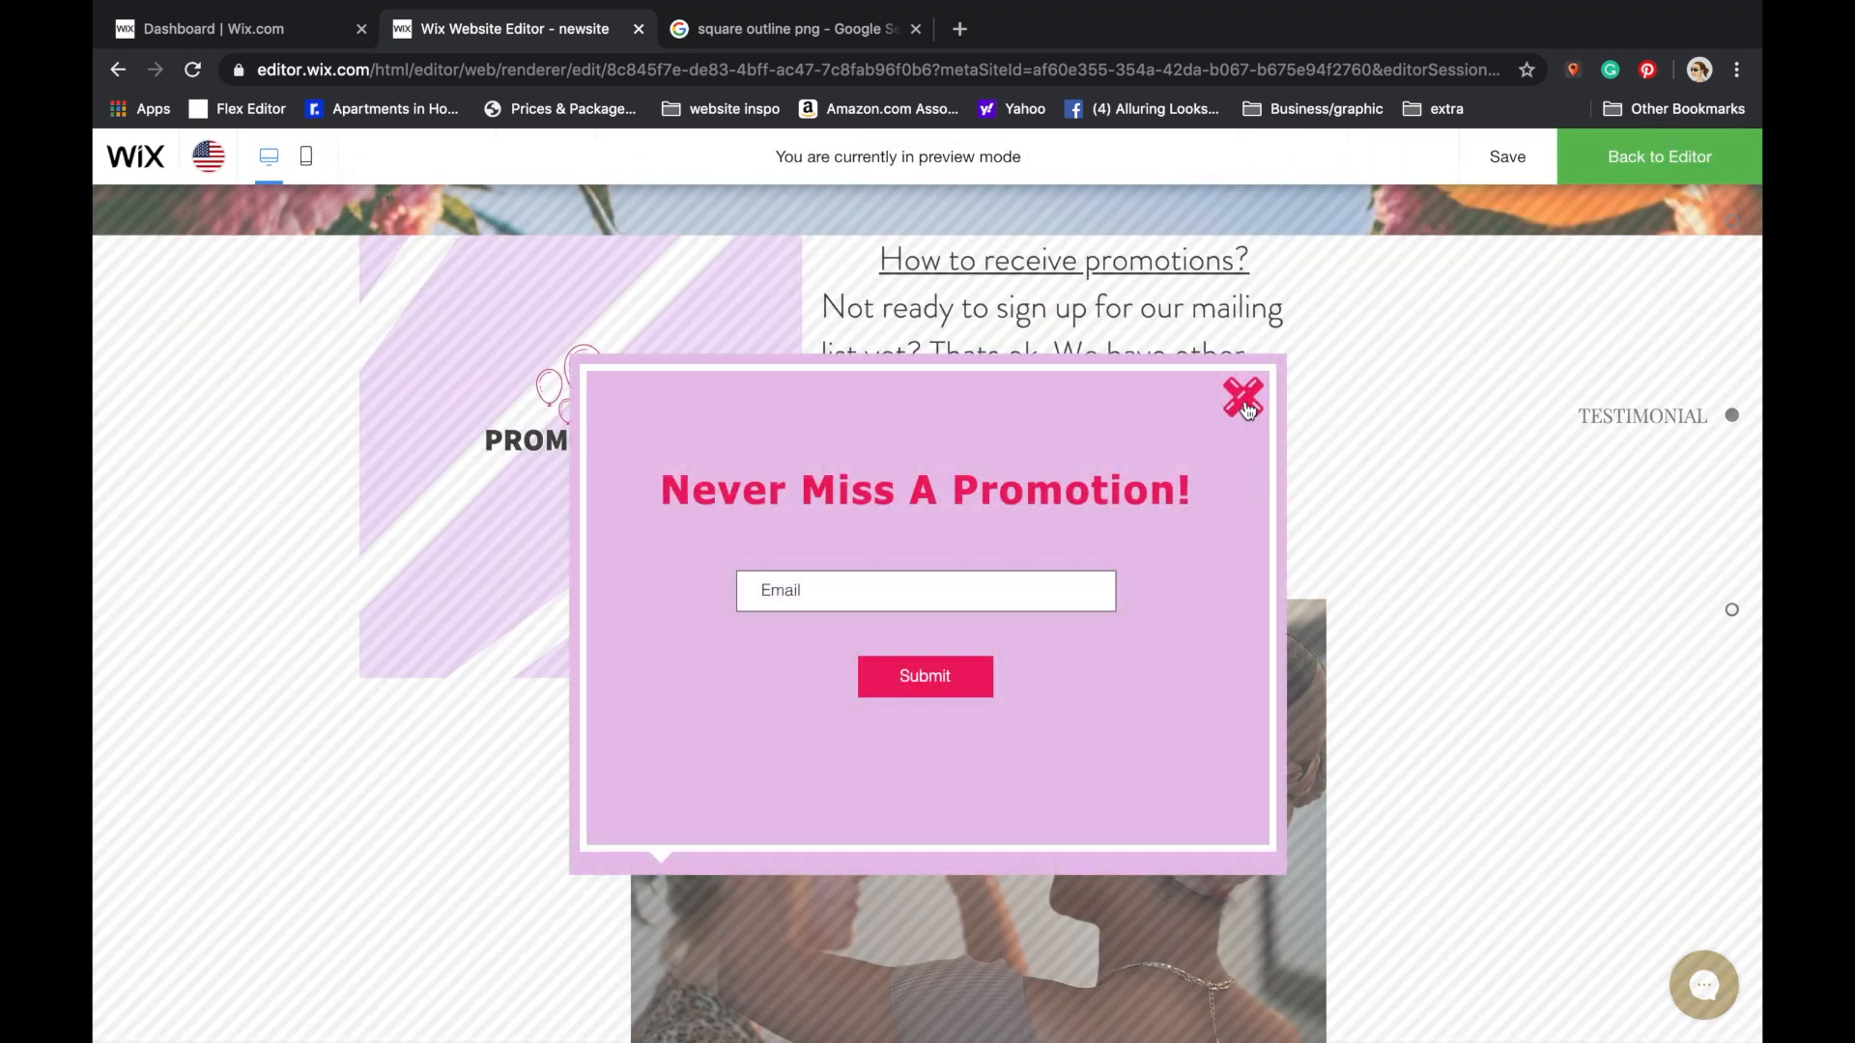
left_click(1244, 399)
scroll(1210, 616, "down", 3)
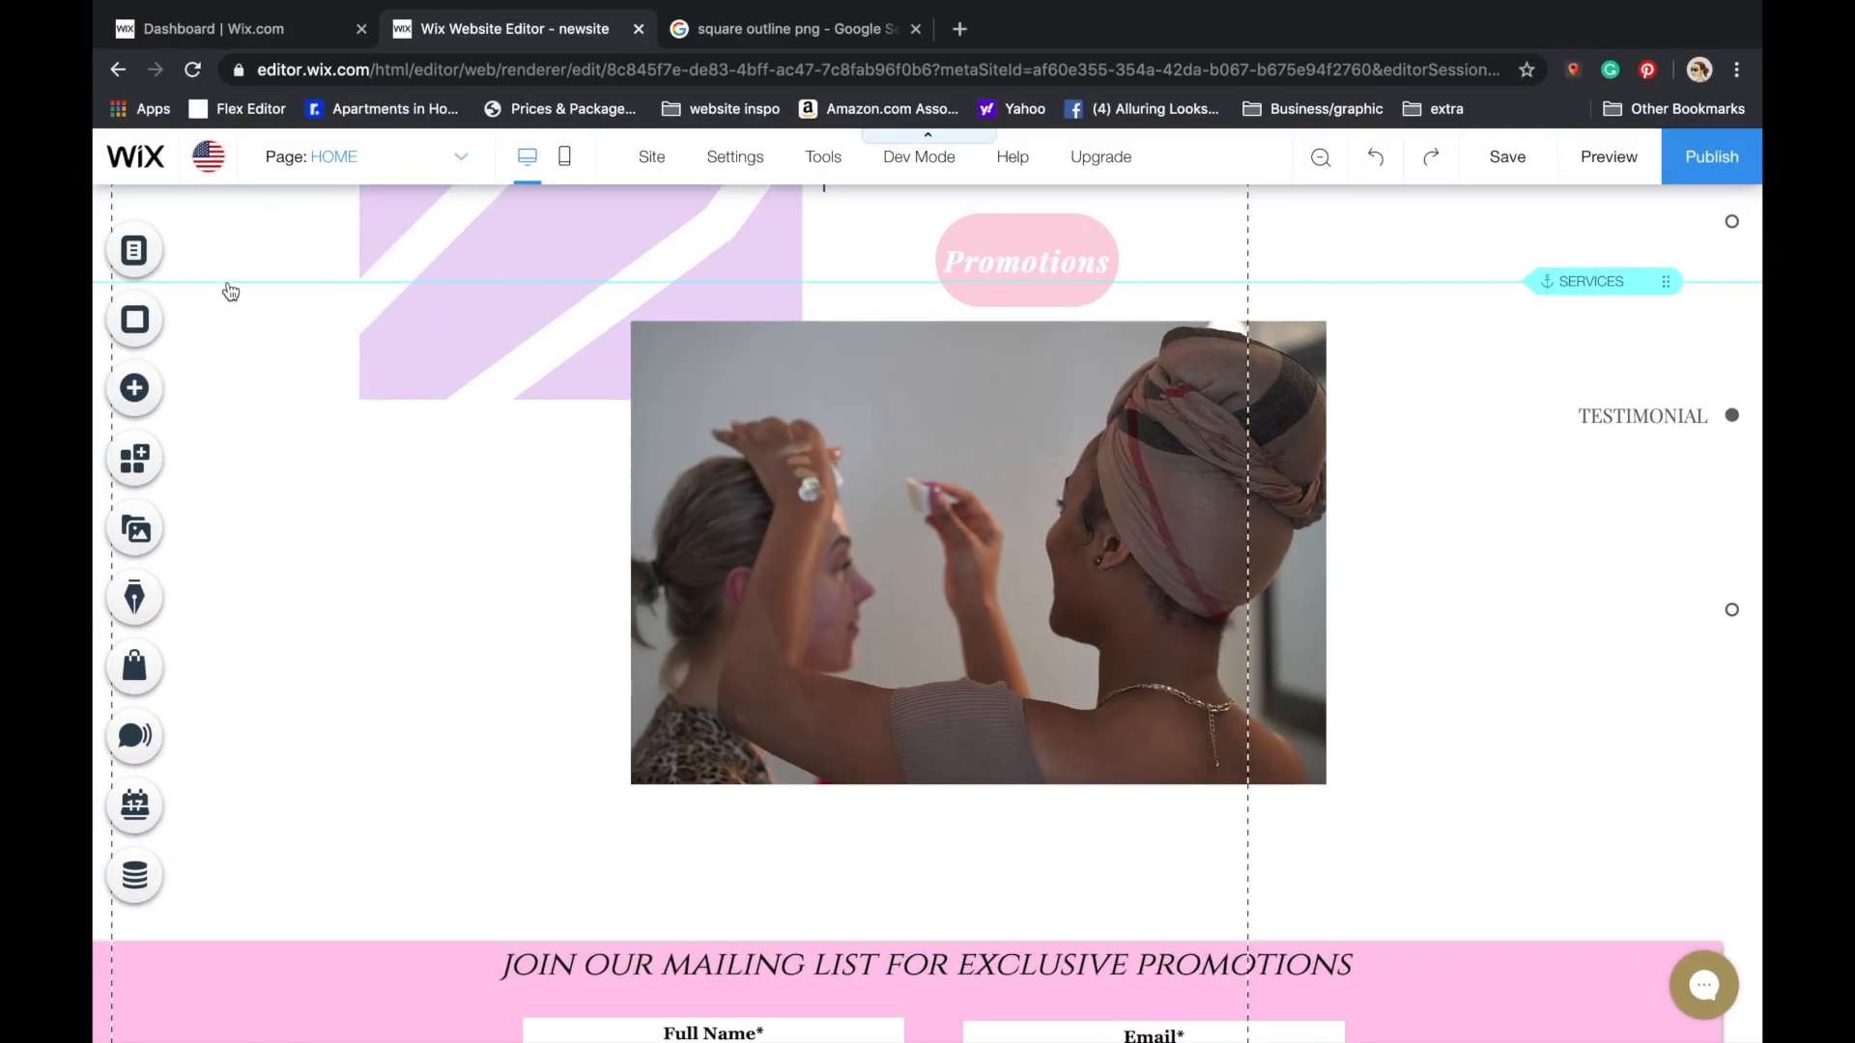
- Add a Bree text paragraph and push the footer down to make room
left_click(134, 387)
left_click(216, 252)
scroll(663, 523, "down", 10)
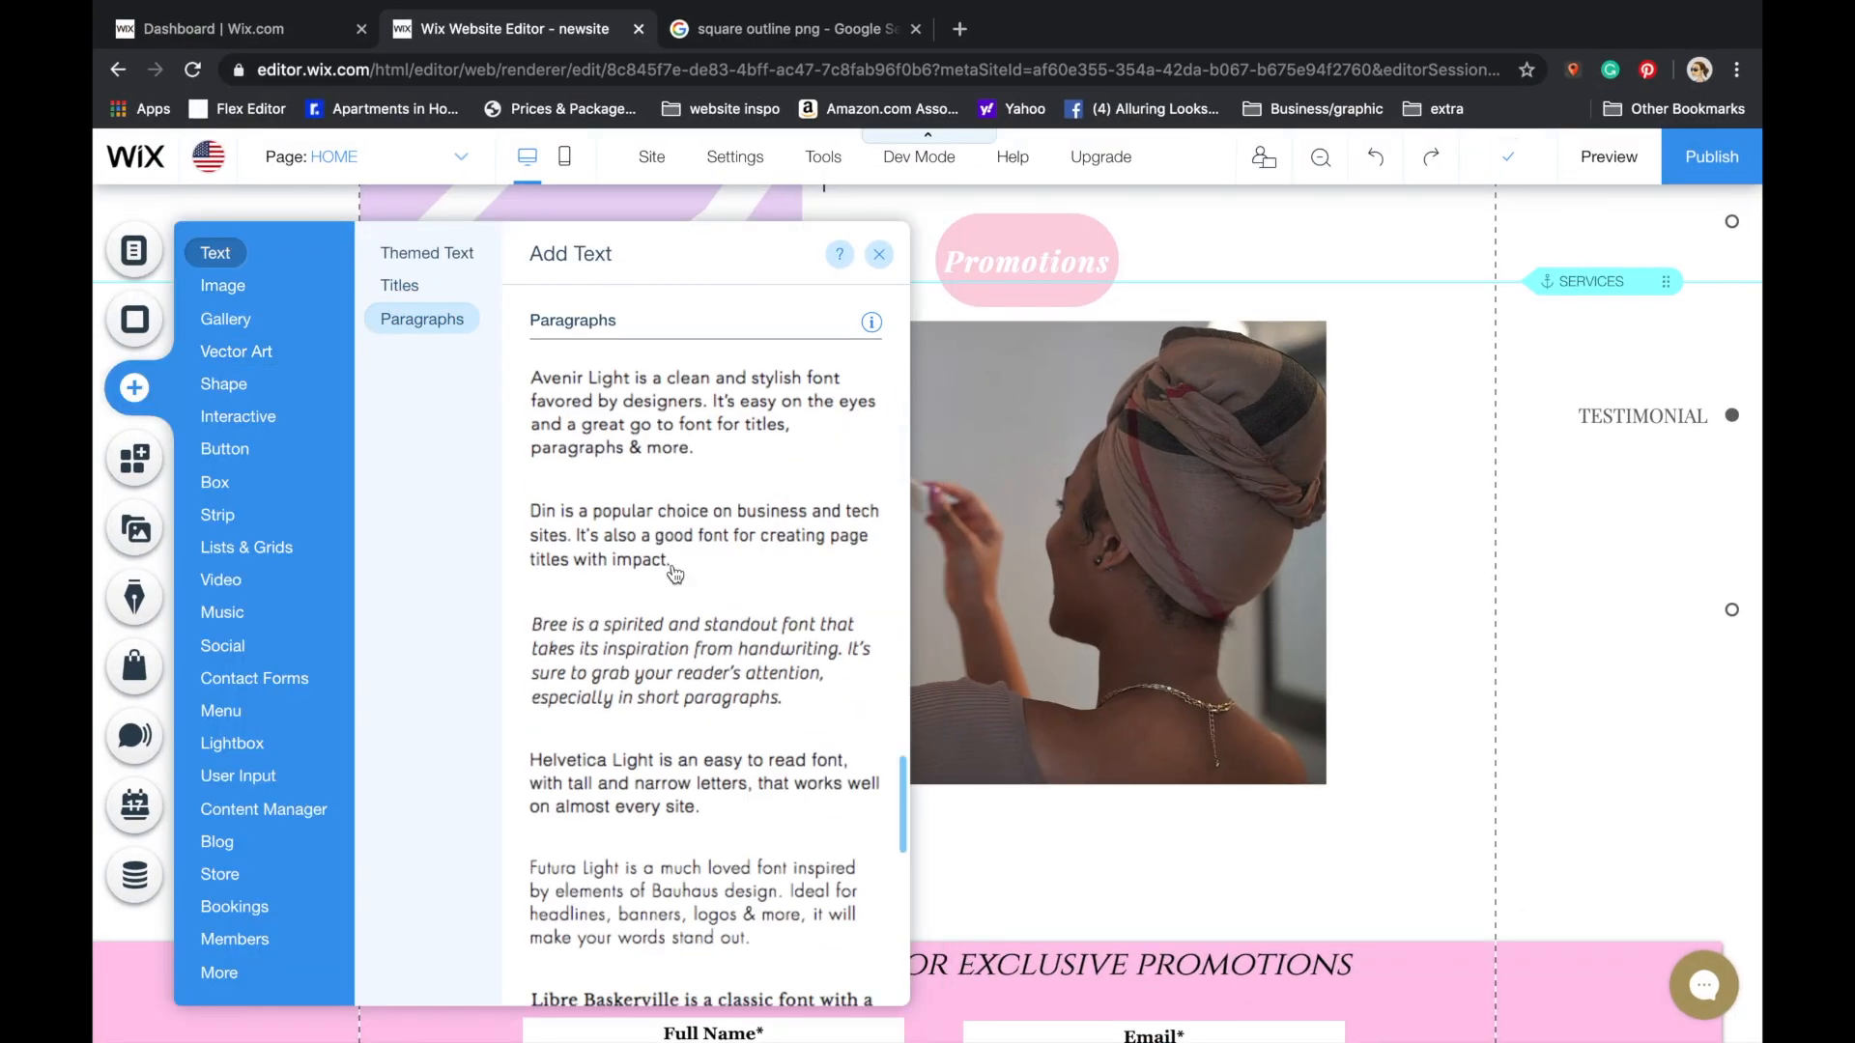
left_click(687, 708)
scroll(584, 824, "down", 15)
left_click_drag(1012, 885, 1024, 937)
left_click_drag(792, 583, 731, 882)
scroll(732, 698, "up", 6)
left_click_drag(641, 655, 641, 958)
scroll(455, 851, "up", 10)
mouse_move(454, 851)
left_mouse_down()
mouse_move(451, 751)
mouse_move(450, 873)
left_mouse_up()
scroll(450, 873, "up", 15)
- Place the narrowed 'Beauty Enhancer' label at the makeup photo's top-right corner
left_click(920, 653)
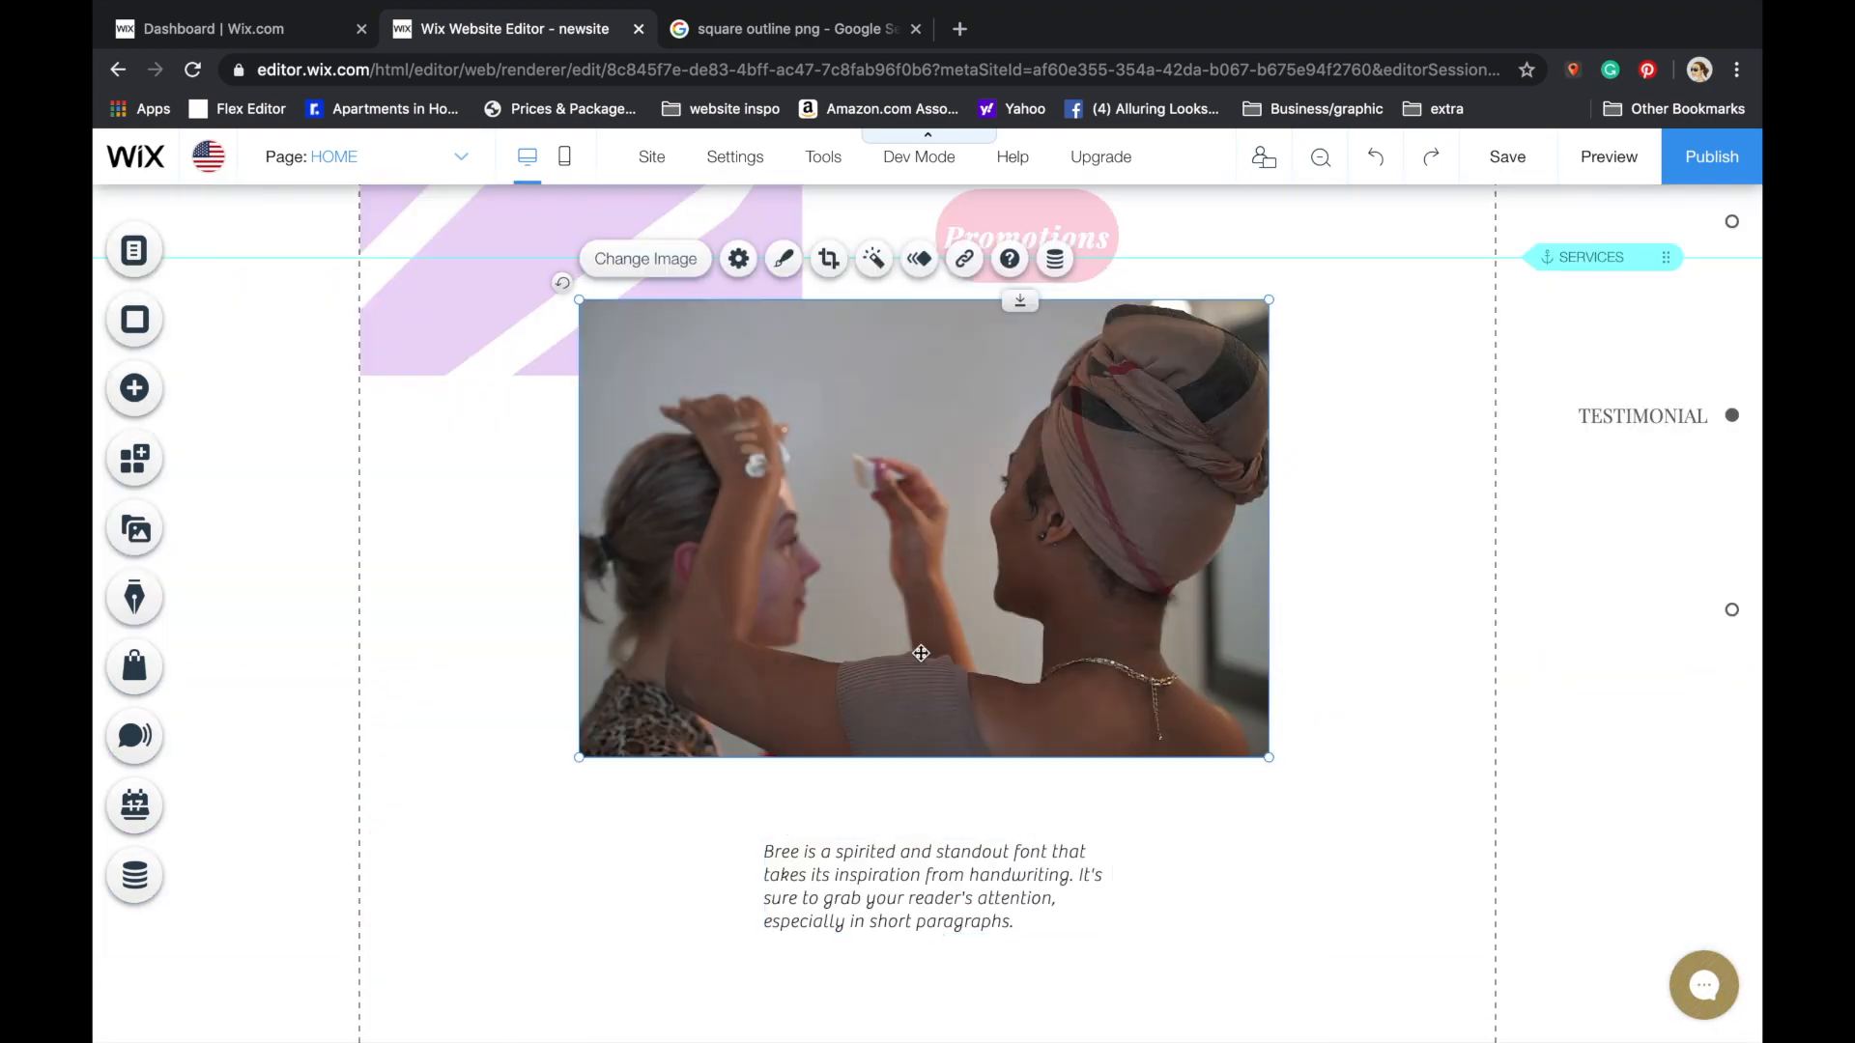
left_click_drag(921, 653, 925, 678)
scroll(929, 681, "up", 5)
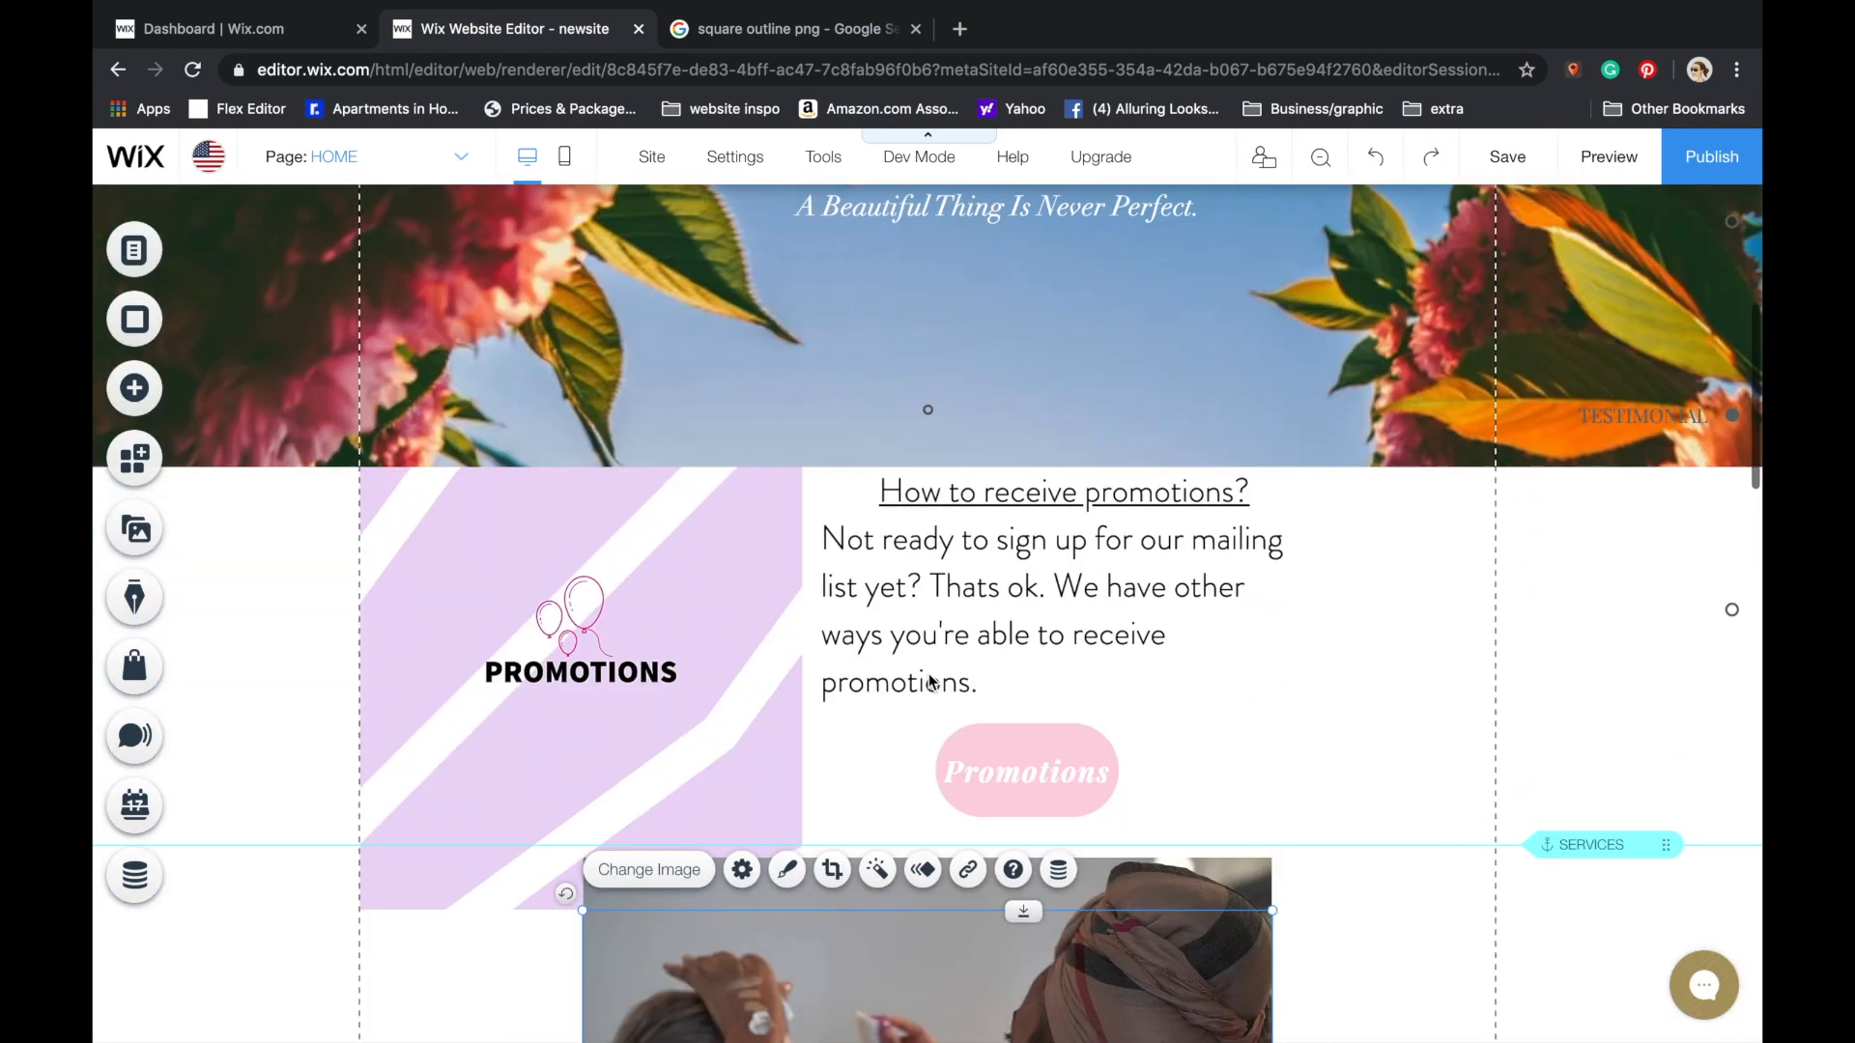
scroll(929, 676, "up", 7)
left_click(1710, 403)
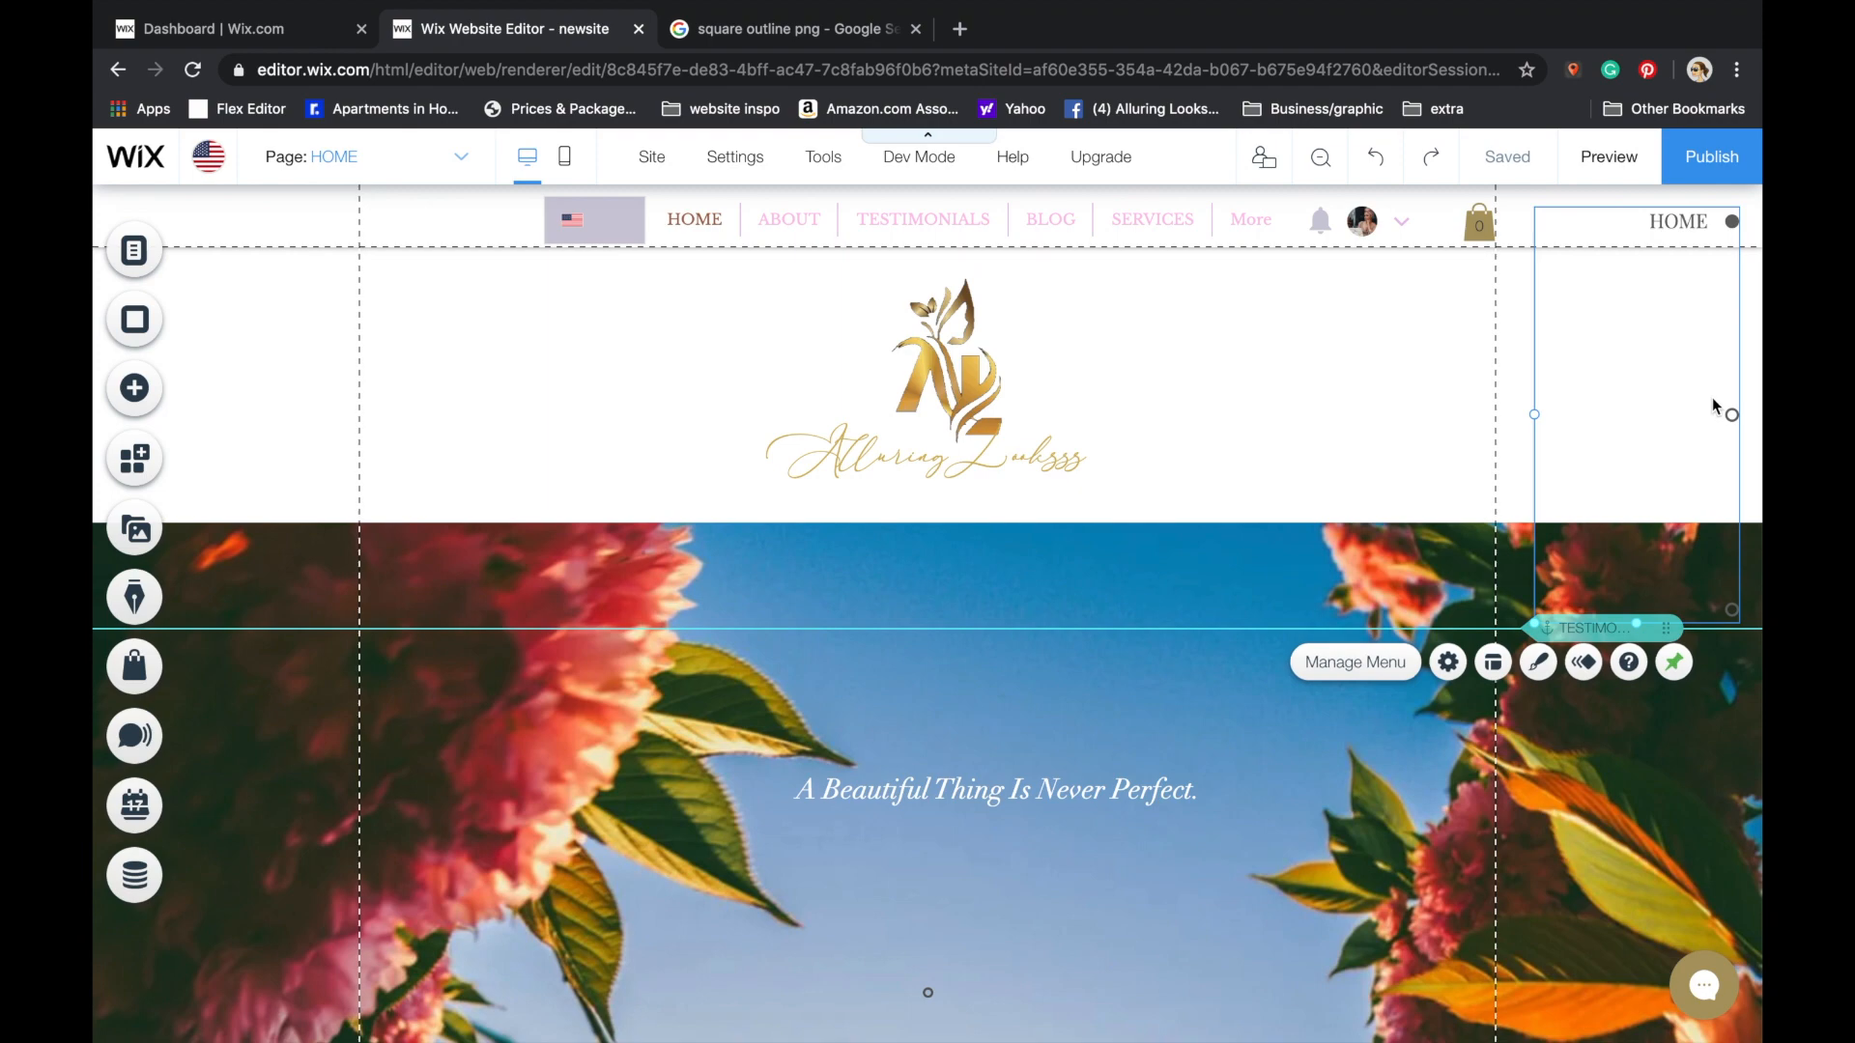
scroll(1288, 744, "down", 10)
left_click(925, 648)
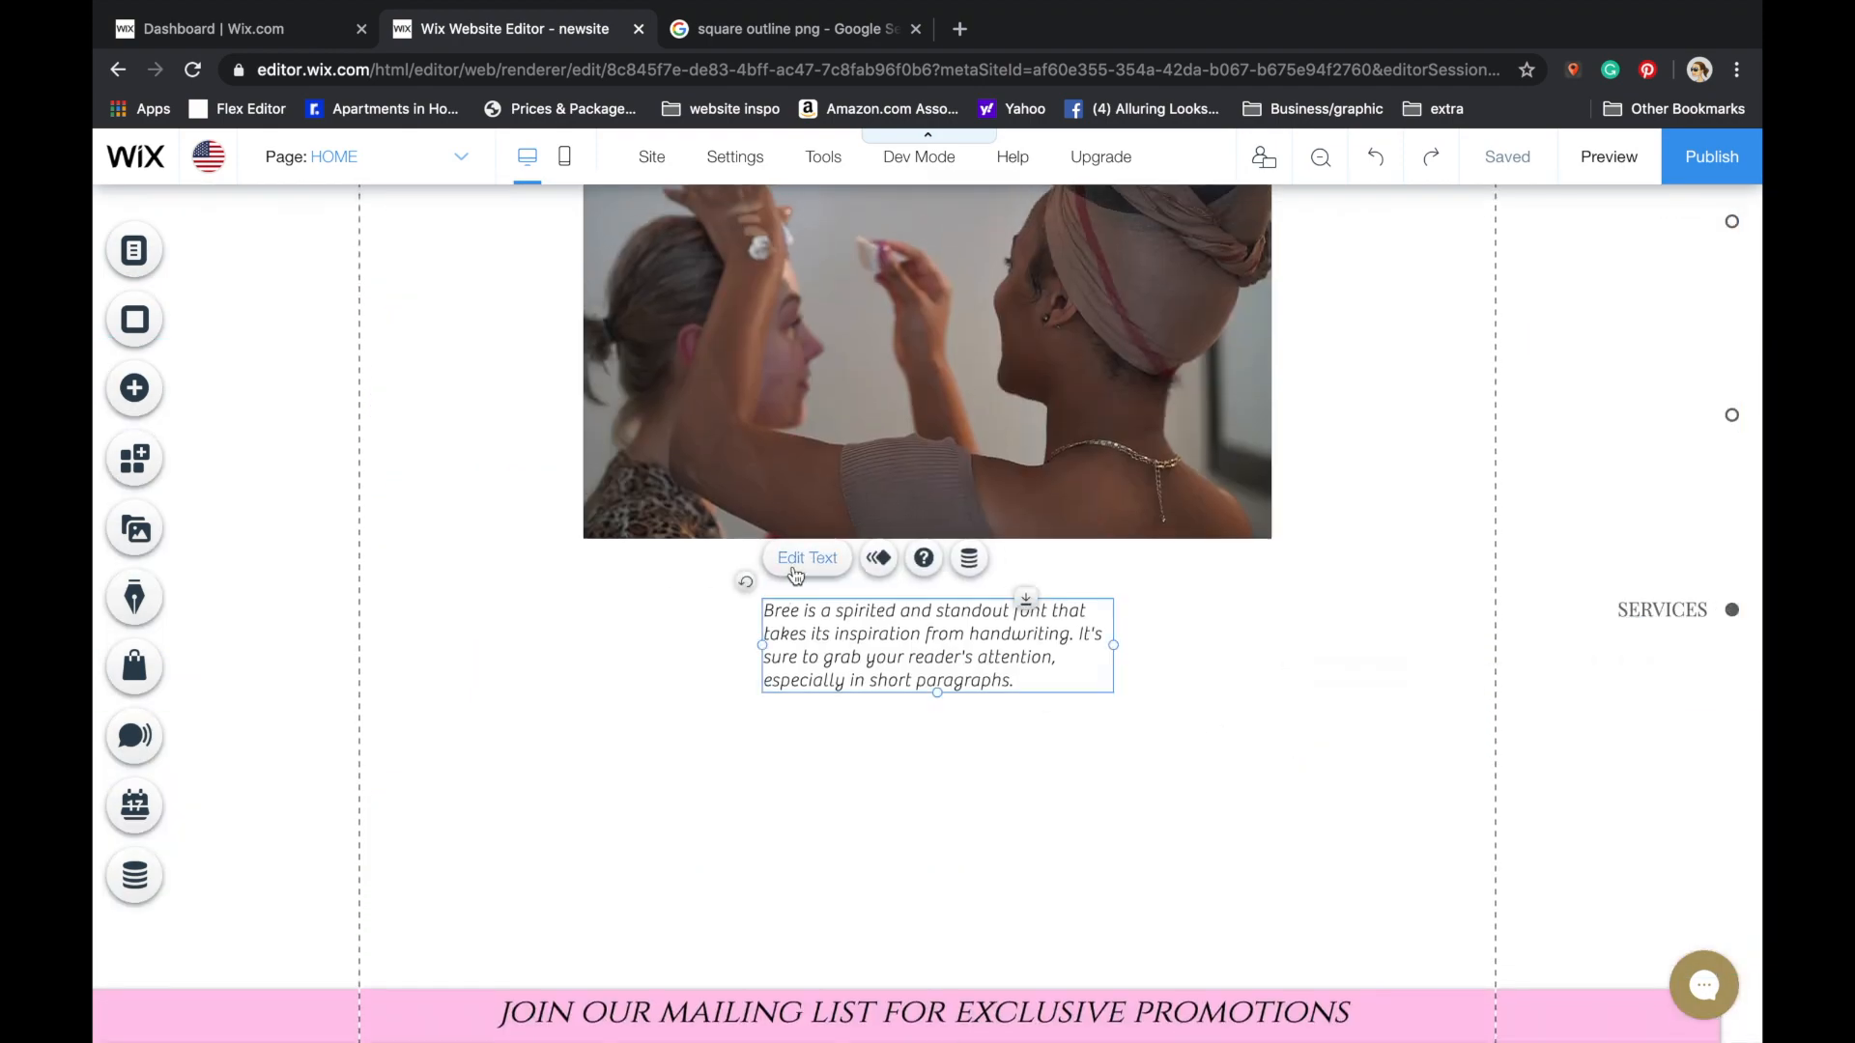
double_click(925, 648)
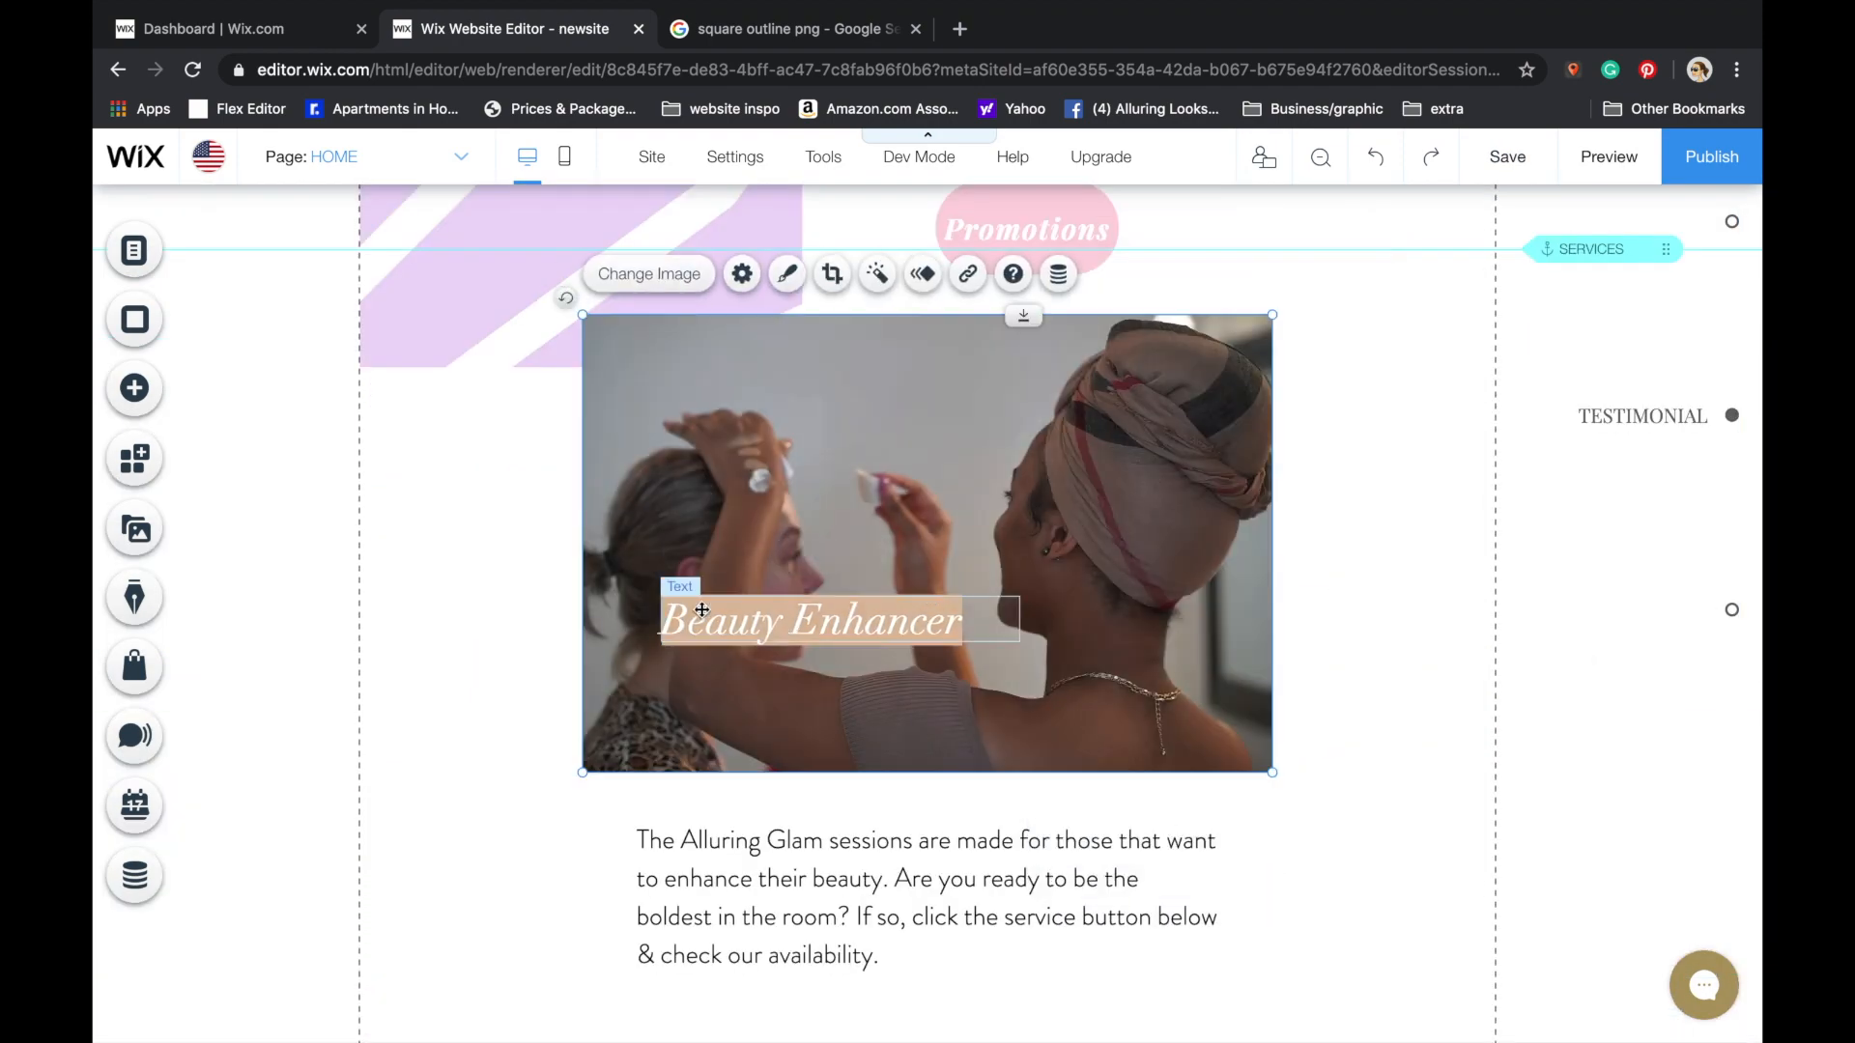
left_click_drag(831, 637, 1349, 536)
left_click_drag(1523, 519, 1465, 519)
left_click(1492, 535)
left_click_drag(1472, 537, 1472, 537)
left_click_drag(1334, 513, 1346, 408)
- Give the Beauty Enhancer label a Fade-In entrance animation
left_click(1302, 343)
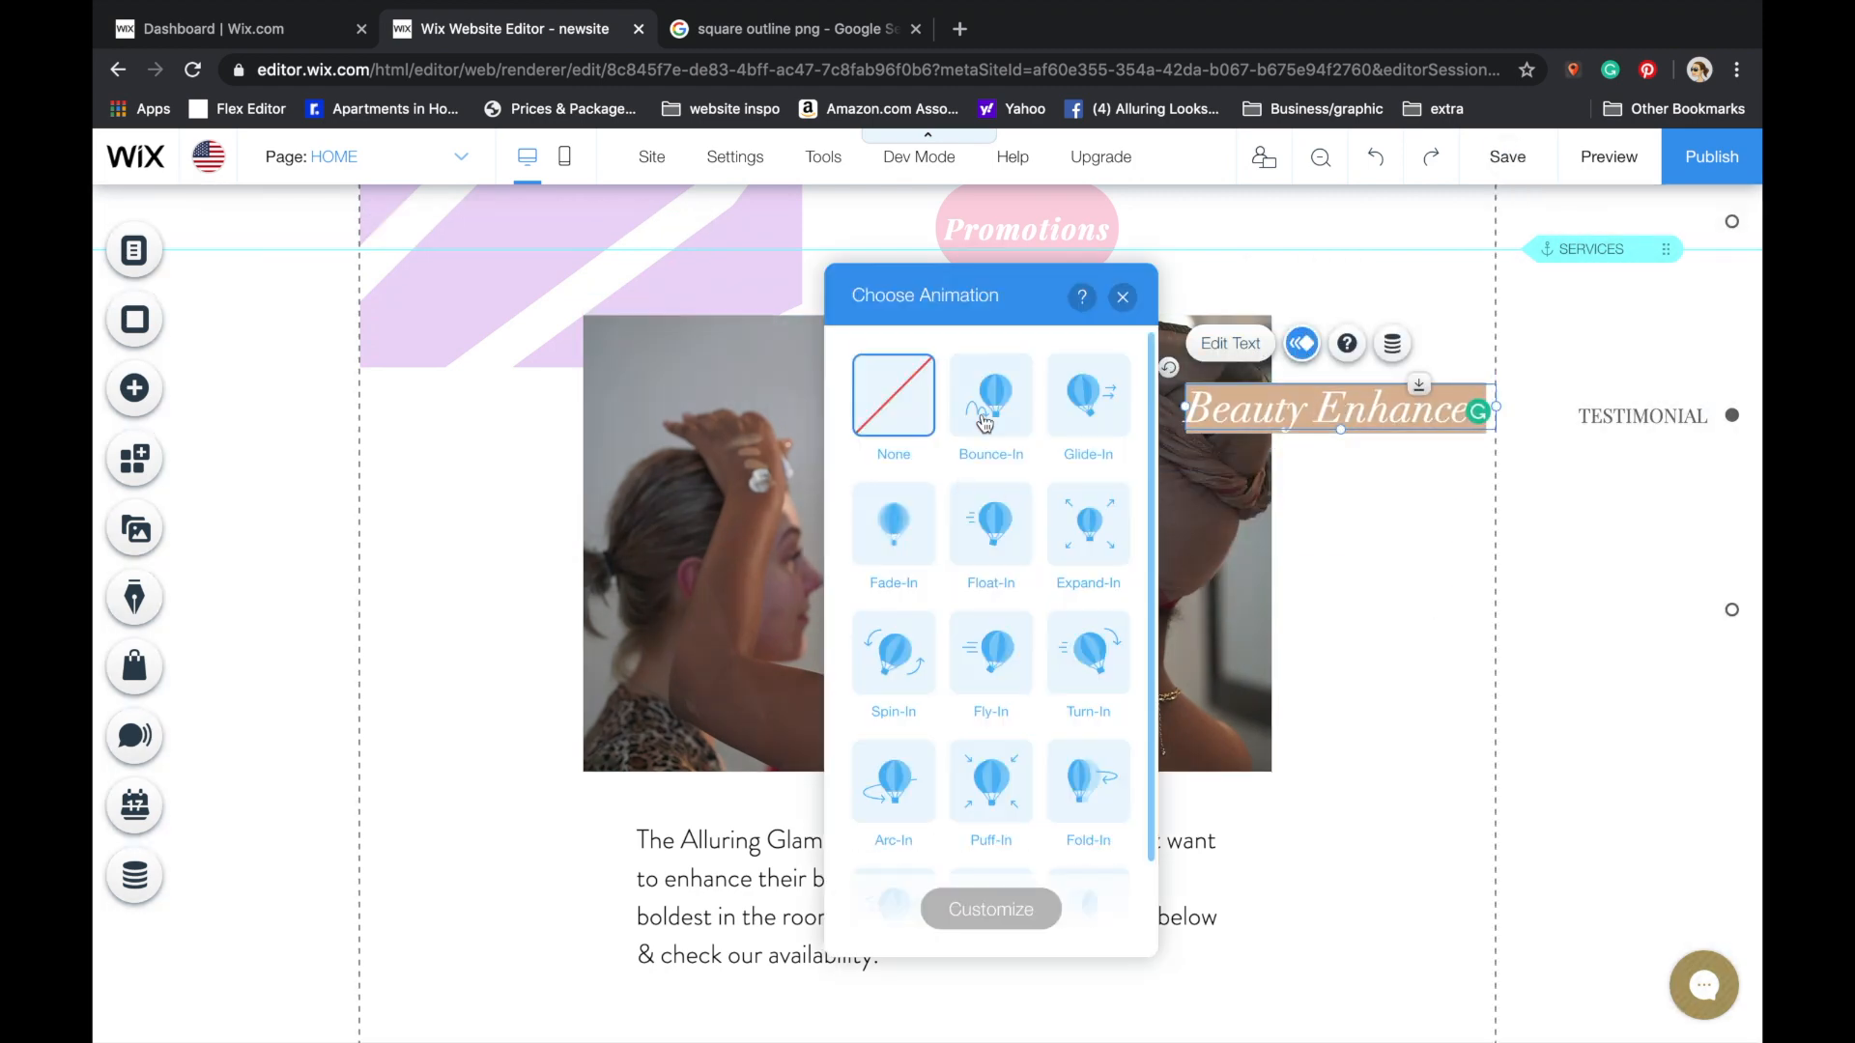
left_click(884, 532)
left_click(1363, 580)
scroll(1333, 790, "down", 2)
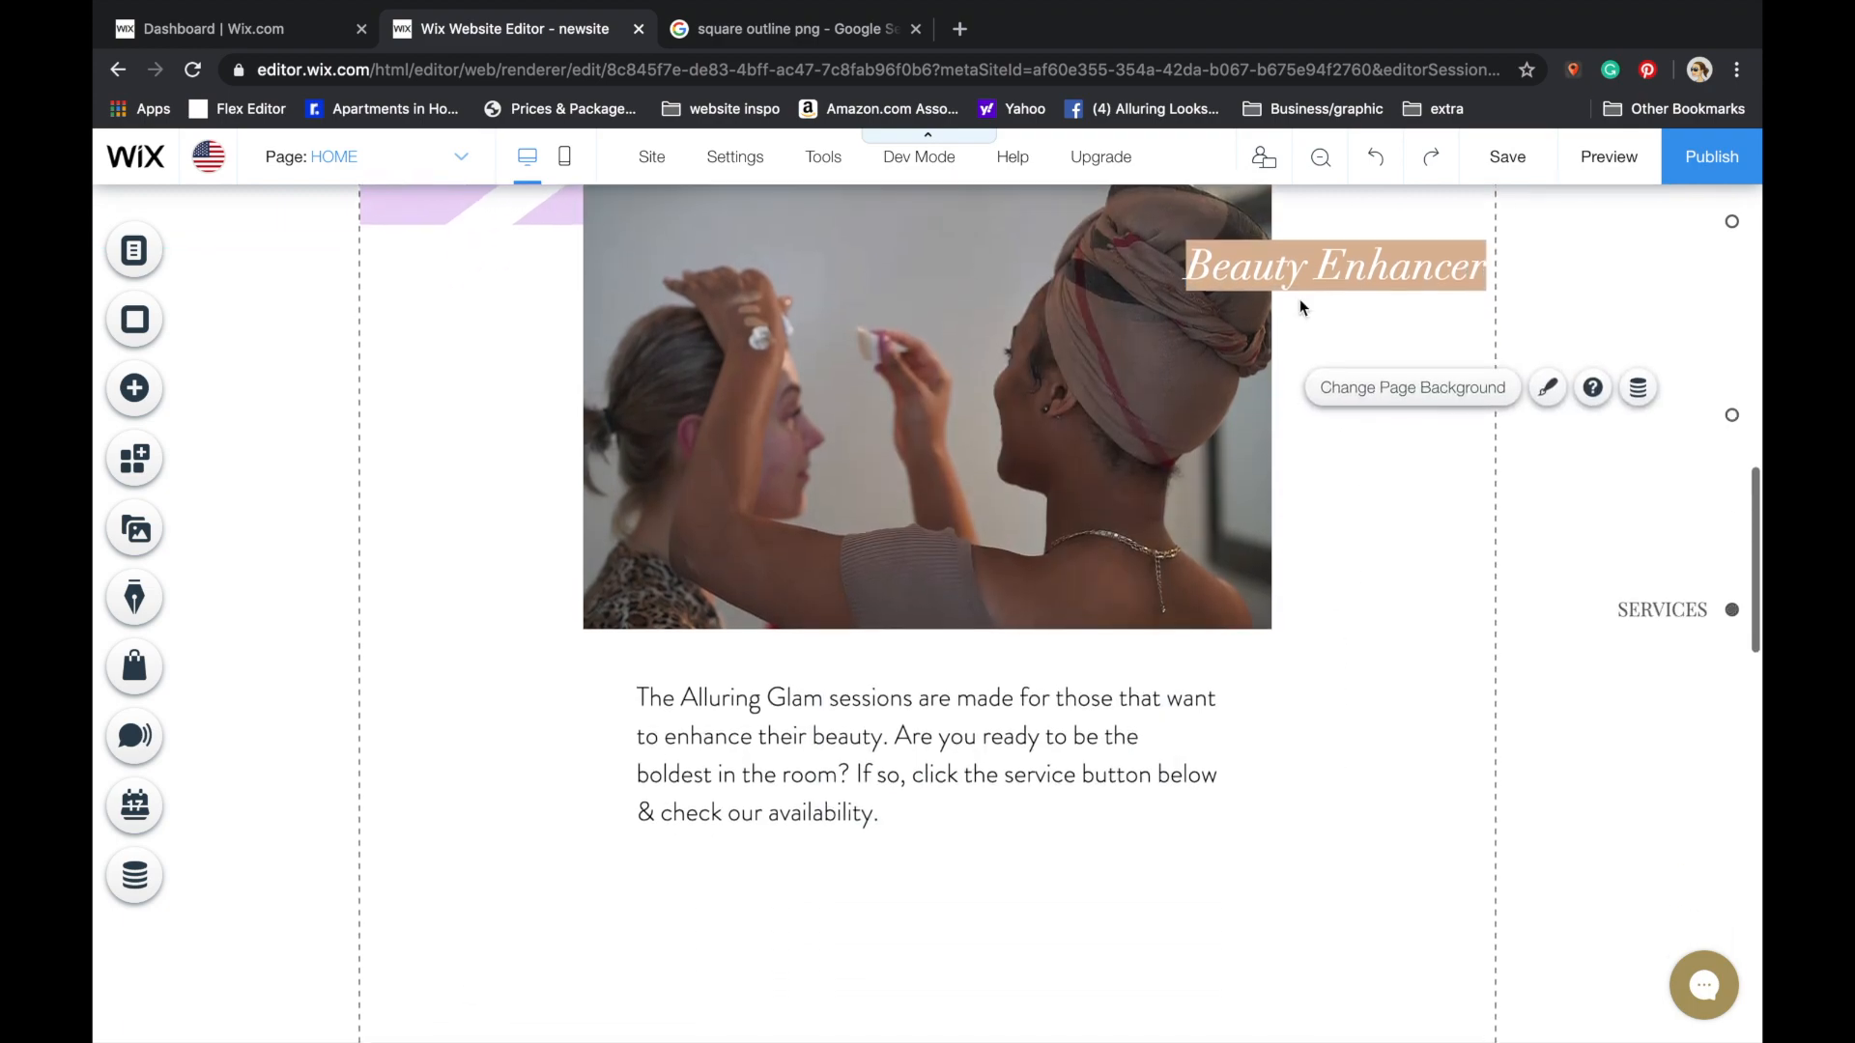
- Select the FAQ questions and answers in the Google Docs planning document
double_click(1299, 271)
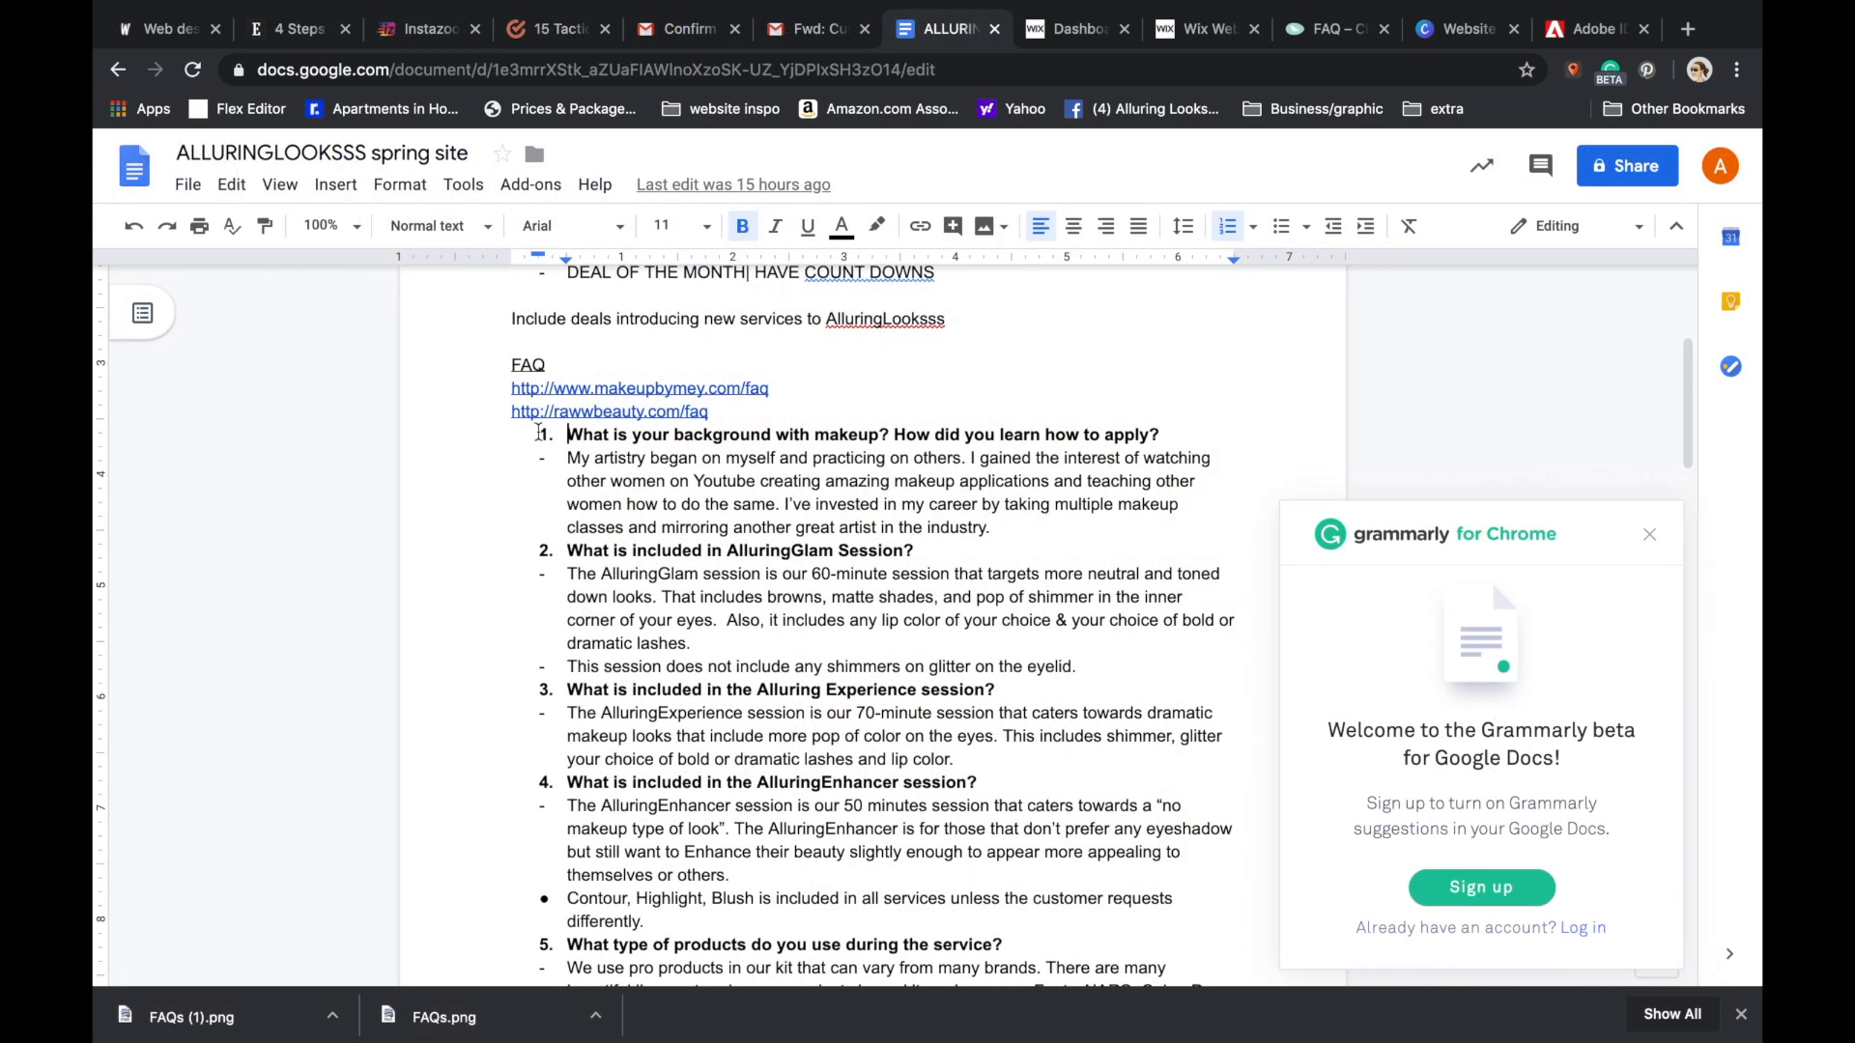
left_click_drag(566, 435, 989, 448)
left_click_drag(971, 425, 812, 290)
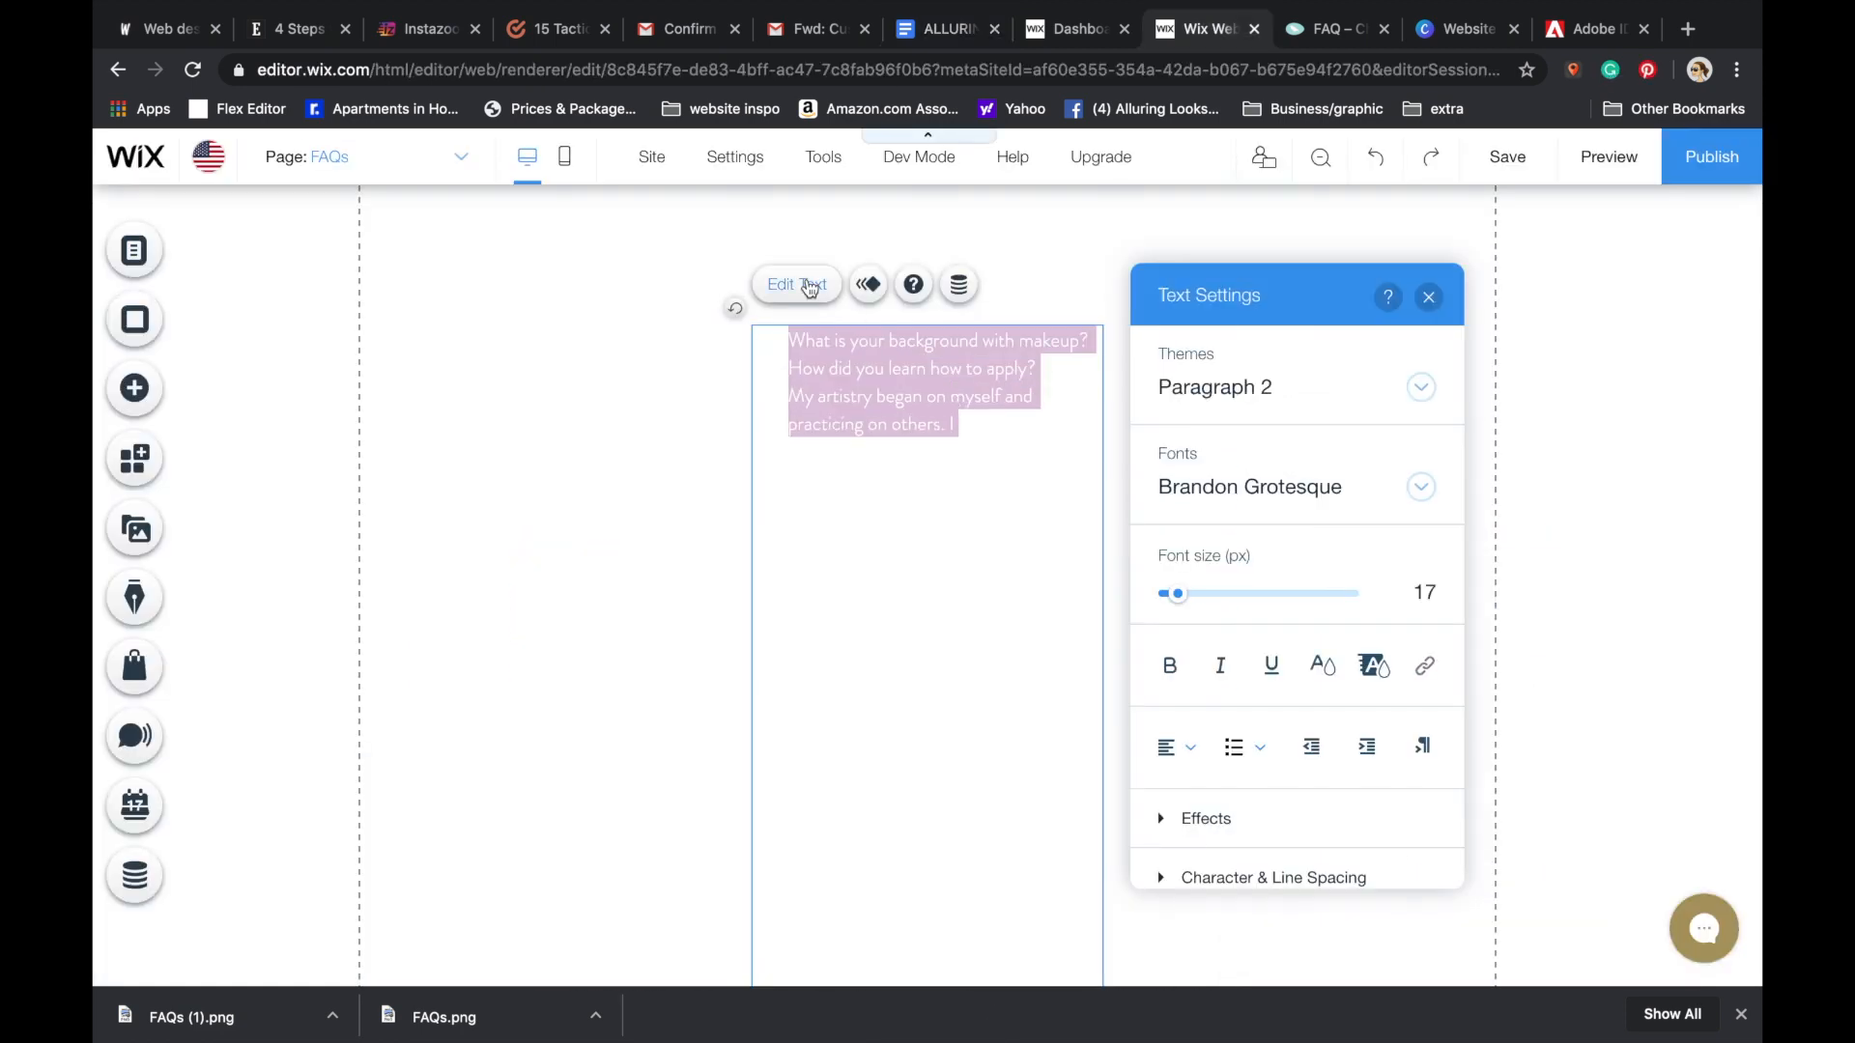
- Stretch the FAQ text box out to both gridlines and move it up under the FAQs header
left_click(637, 387)
double_click(829, 532)
left_click(1374, 685)
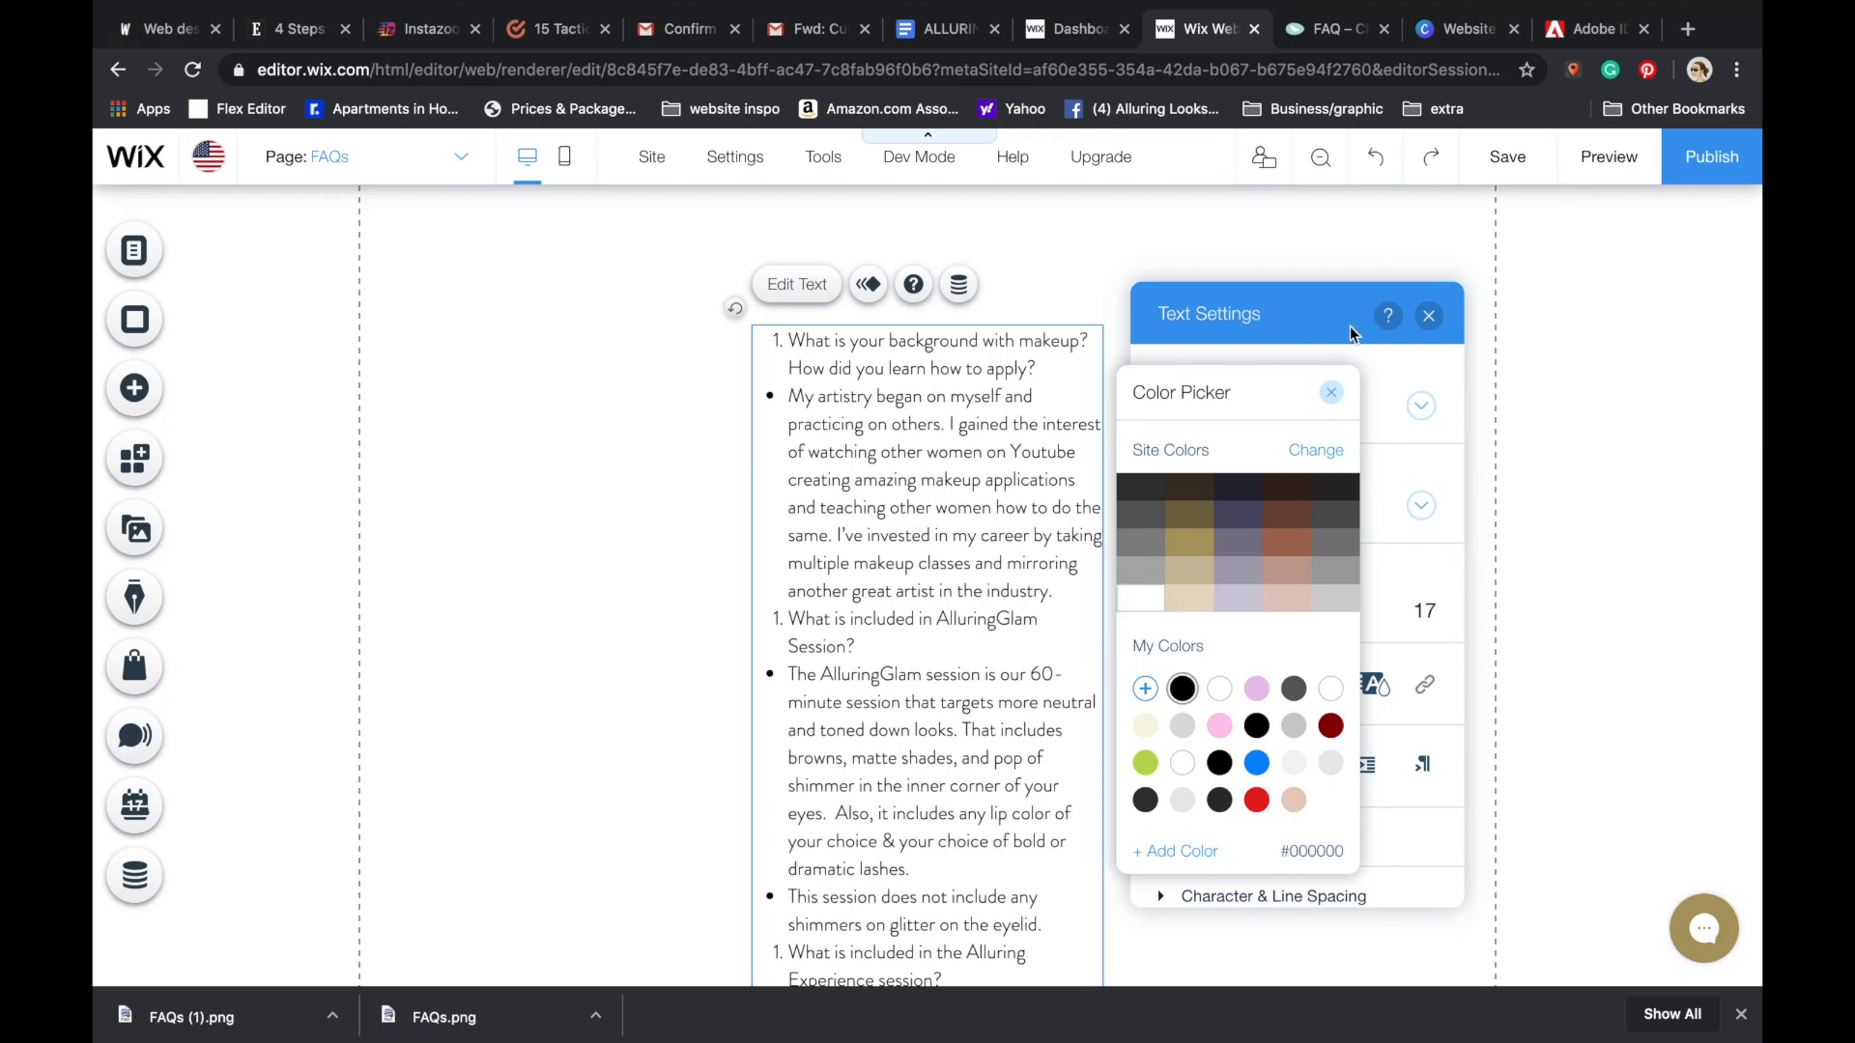
left_click(1333, 393)
left_click(1429, 316)
scroll(1005, 597, "down", 4)
left_click_drag(1103, 644, 1496, 639)
left_click_drag(753, 843, 359, 828)
left_click(320, 745)
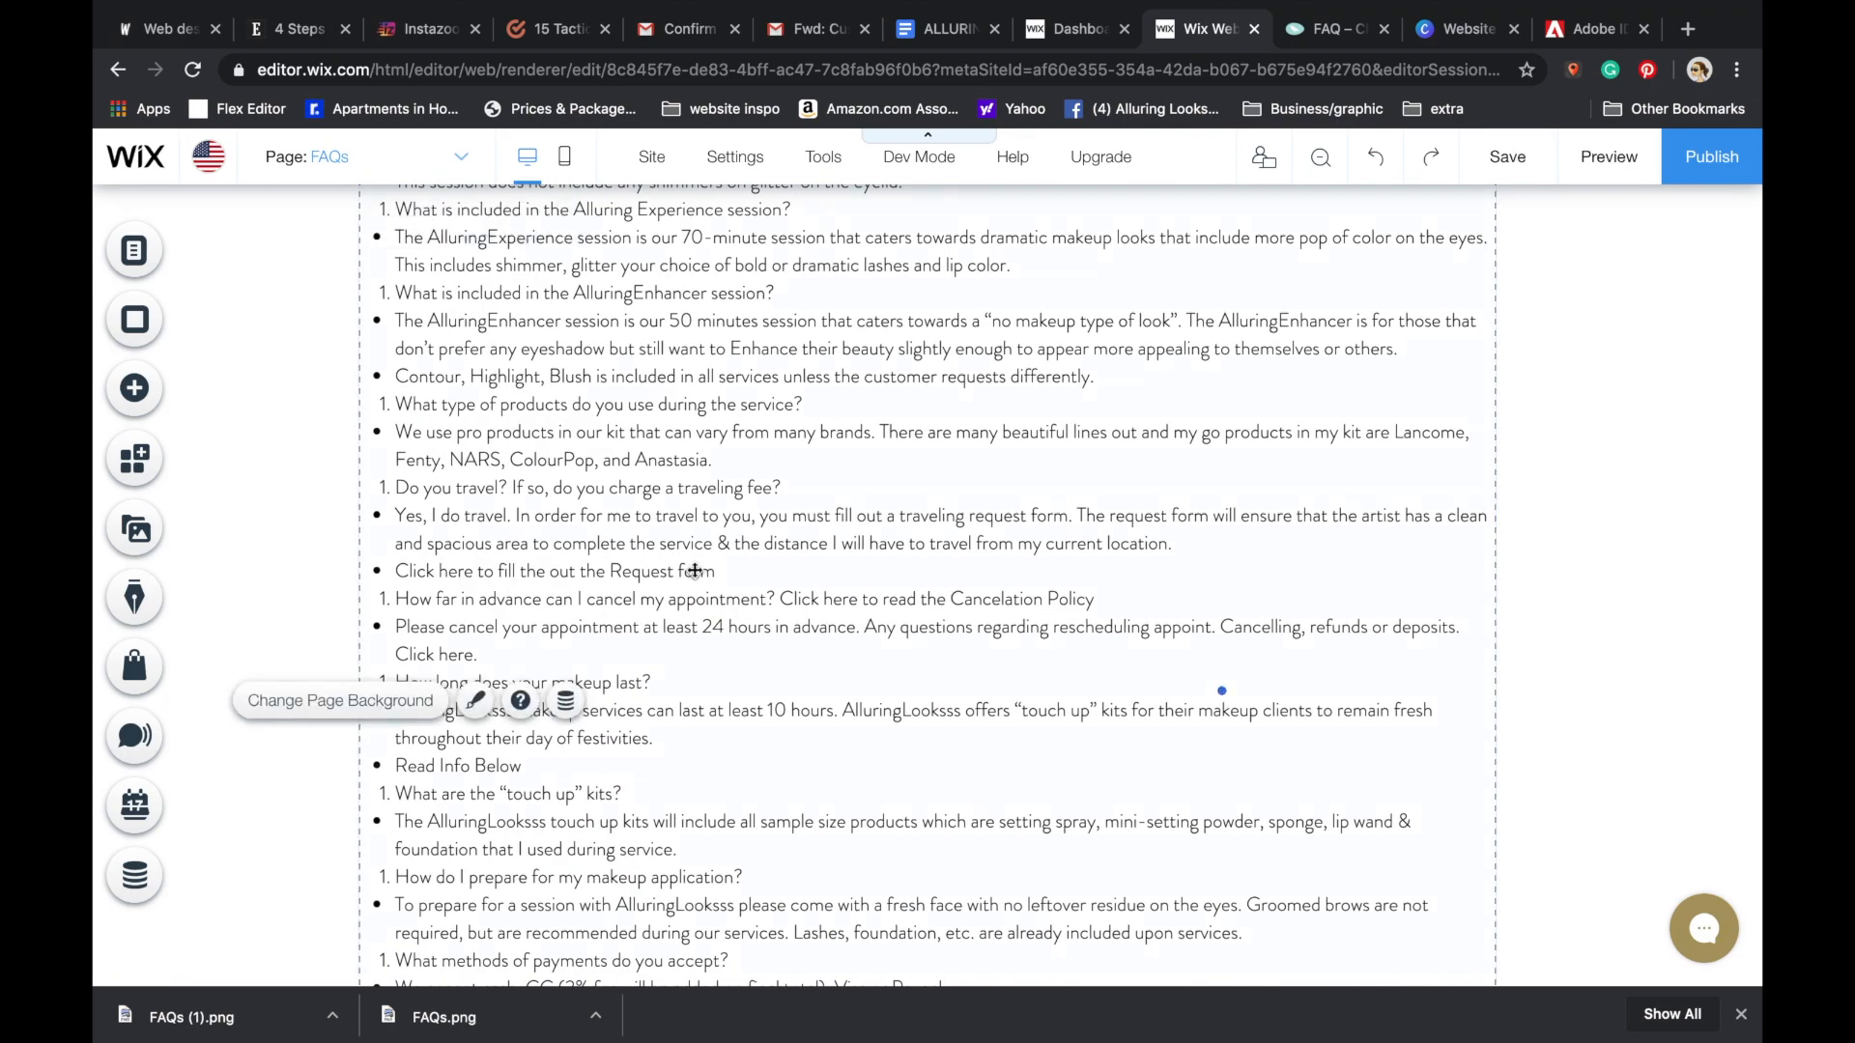
scroll(692, 567, "up", 6)
left_click(799, 567)
left_click_drag(799, 567, 844, 508)
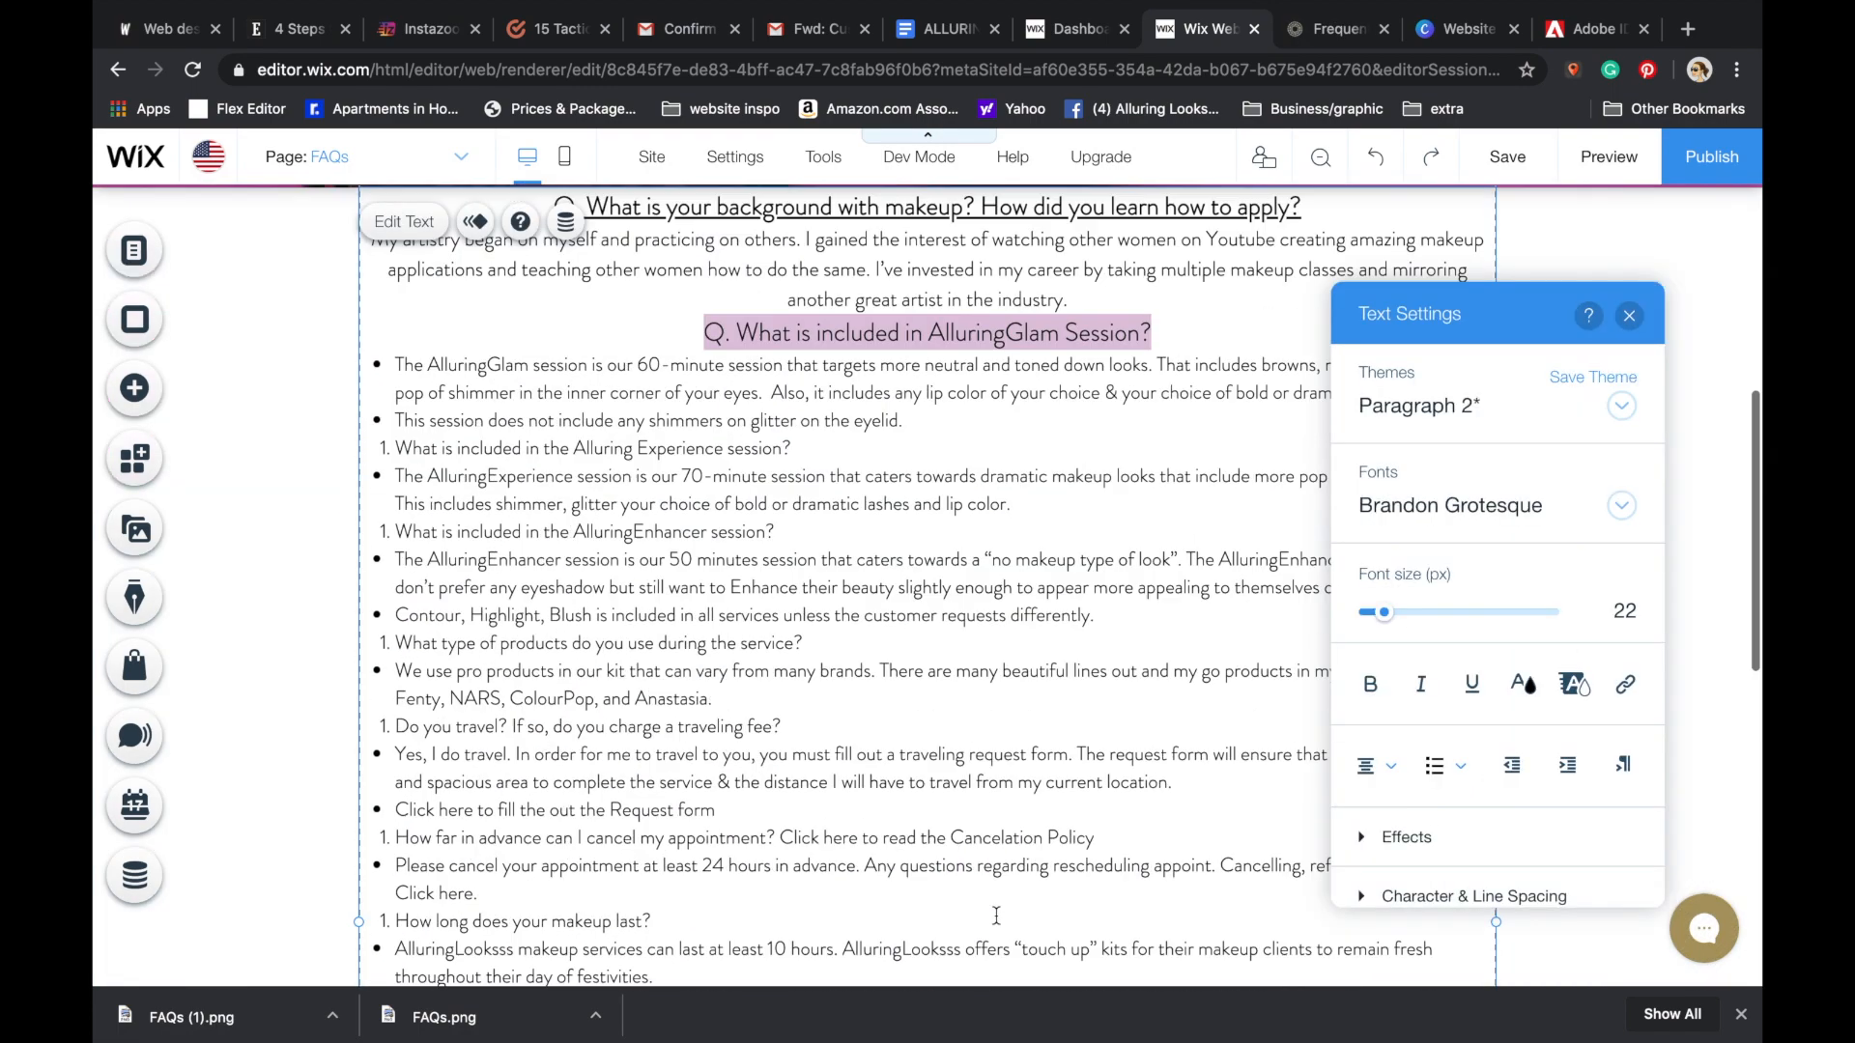
scroll(1079, 465, "up", 3)
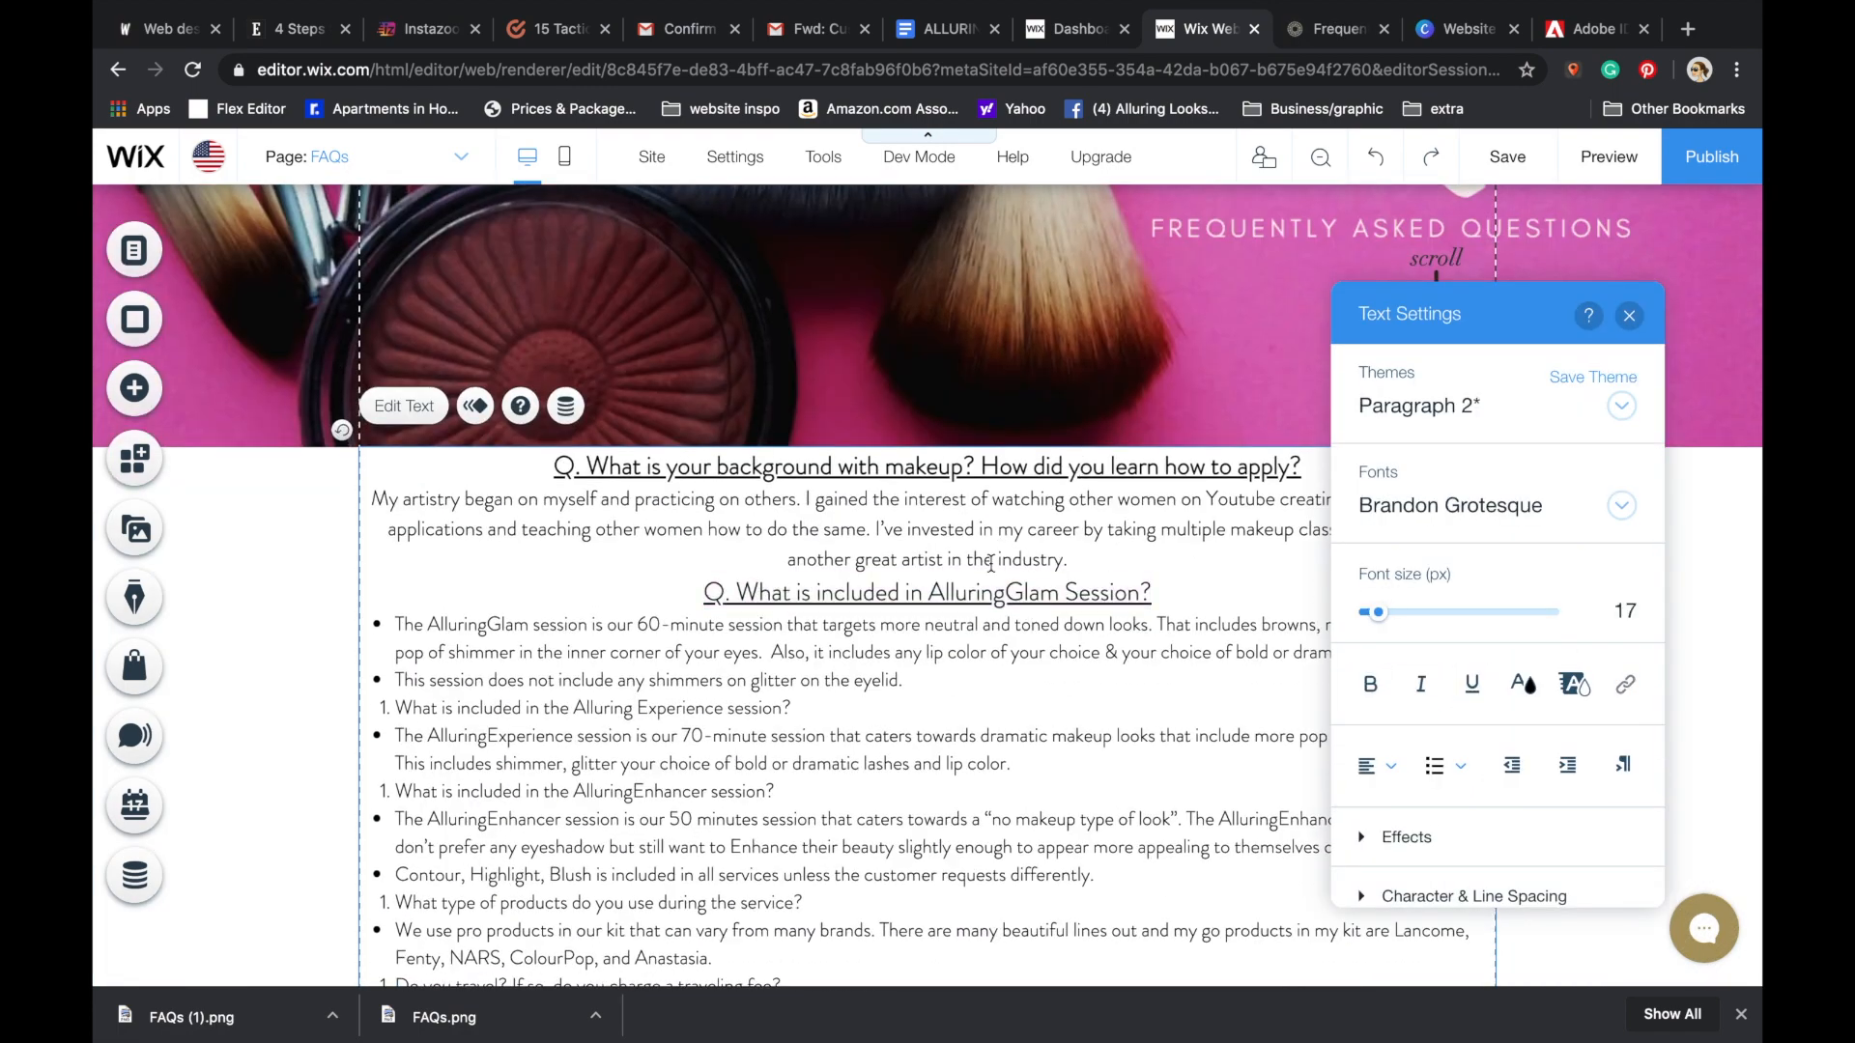
- Set the two AlluringGlam answer lines to 18px and centre them
left_click_drag(927, 684, 395, 624)
left_click(1626, 612)
type("18")
key("Return")
left_click(1377, 765)
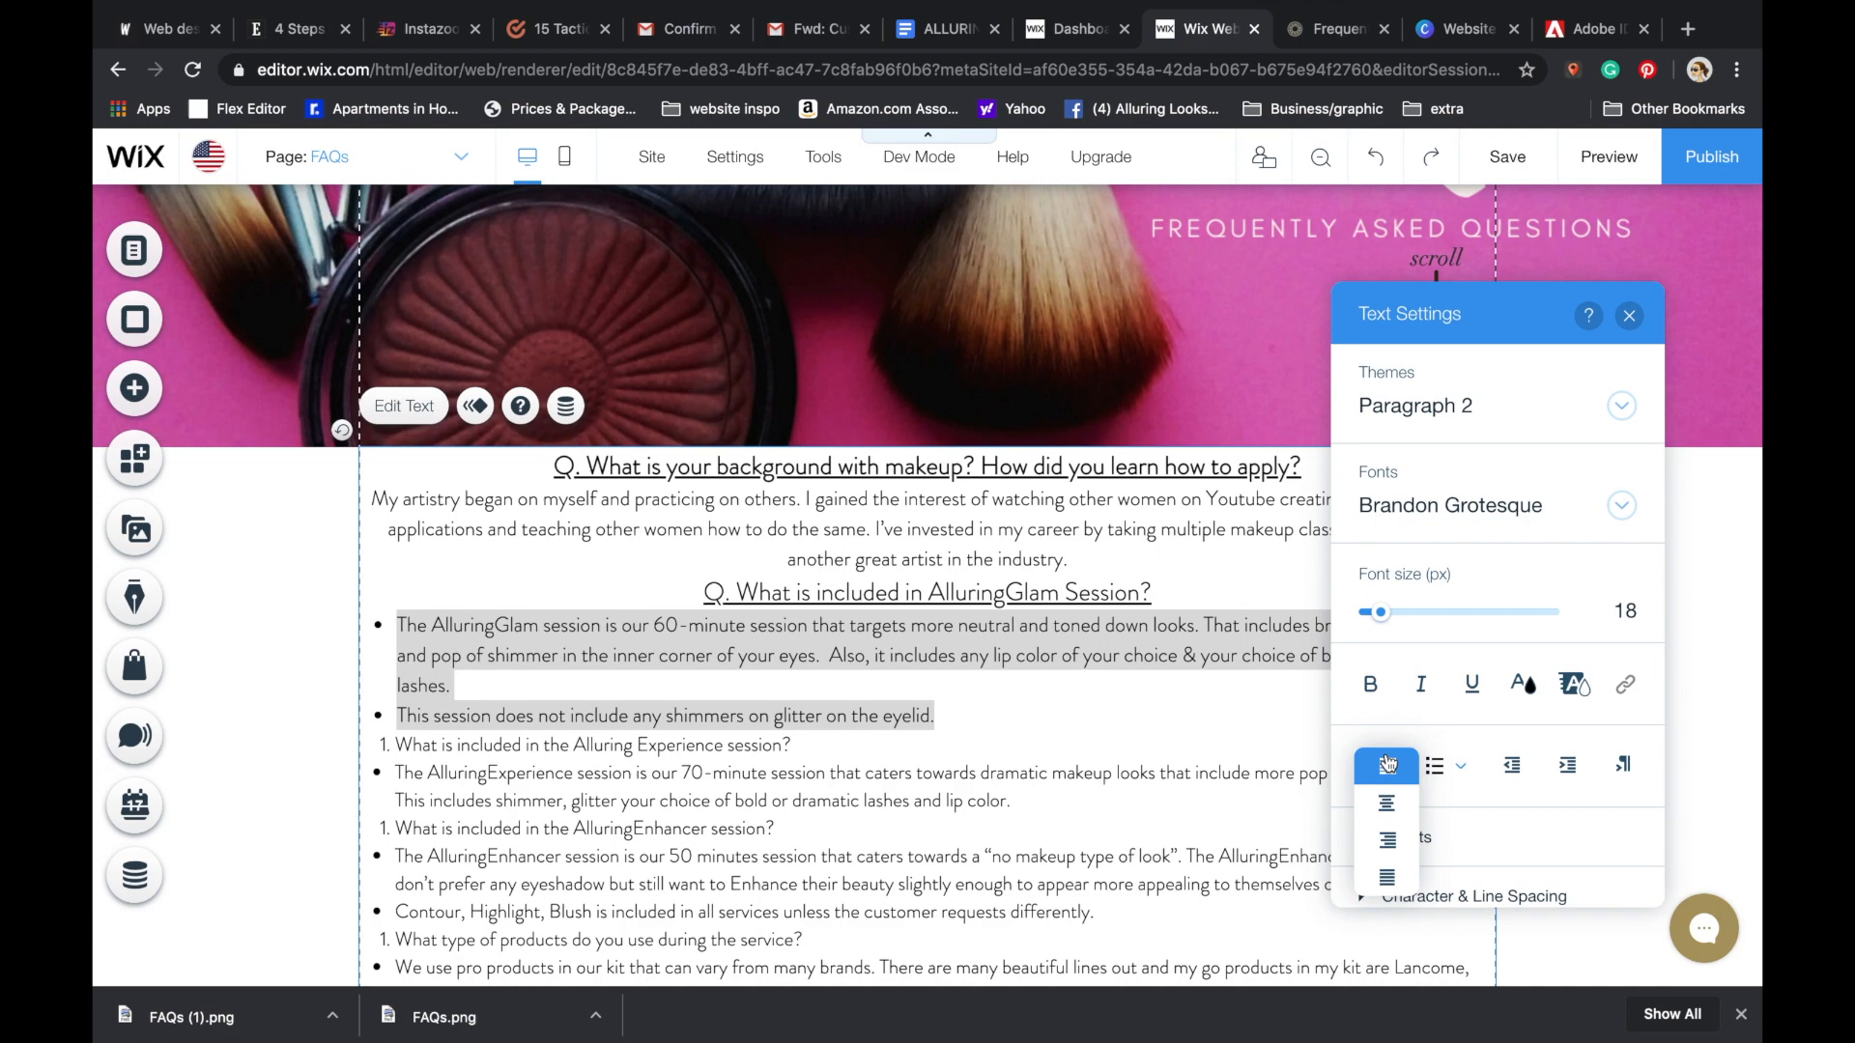
left_click(1386, 806)
- Remove the bullets from the AlluringGlam answer, re-centre it, and confirm saving the makeup brush image
left_click(693, 694)
left_click(424, 624)
key("BackSpace")
left_click(696, 684)
key("BackSpace")
left_click_drag(900, 687, 375, 618)
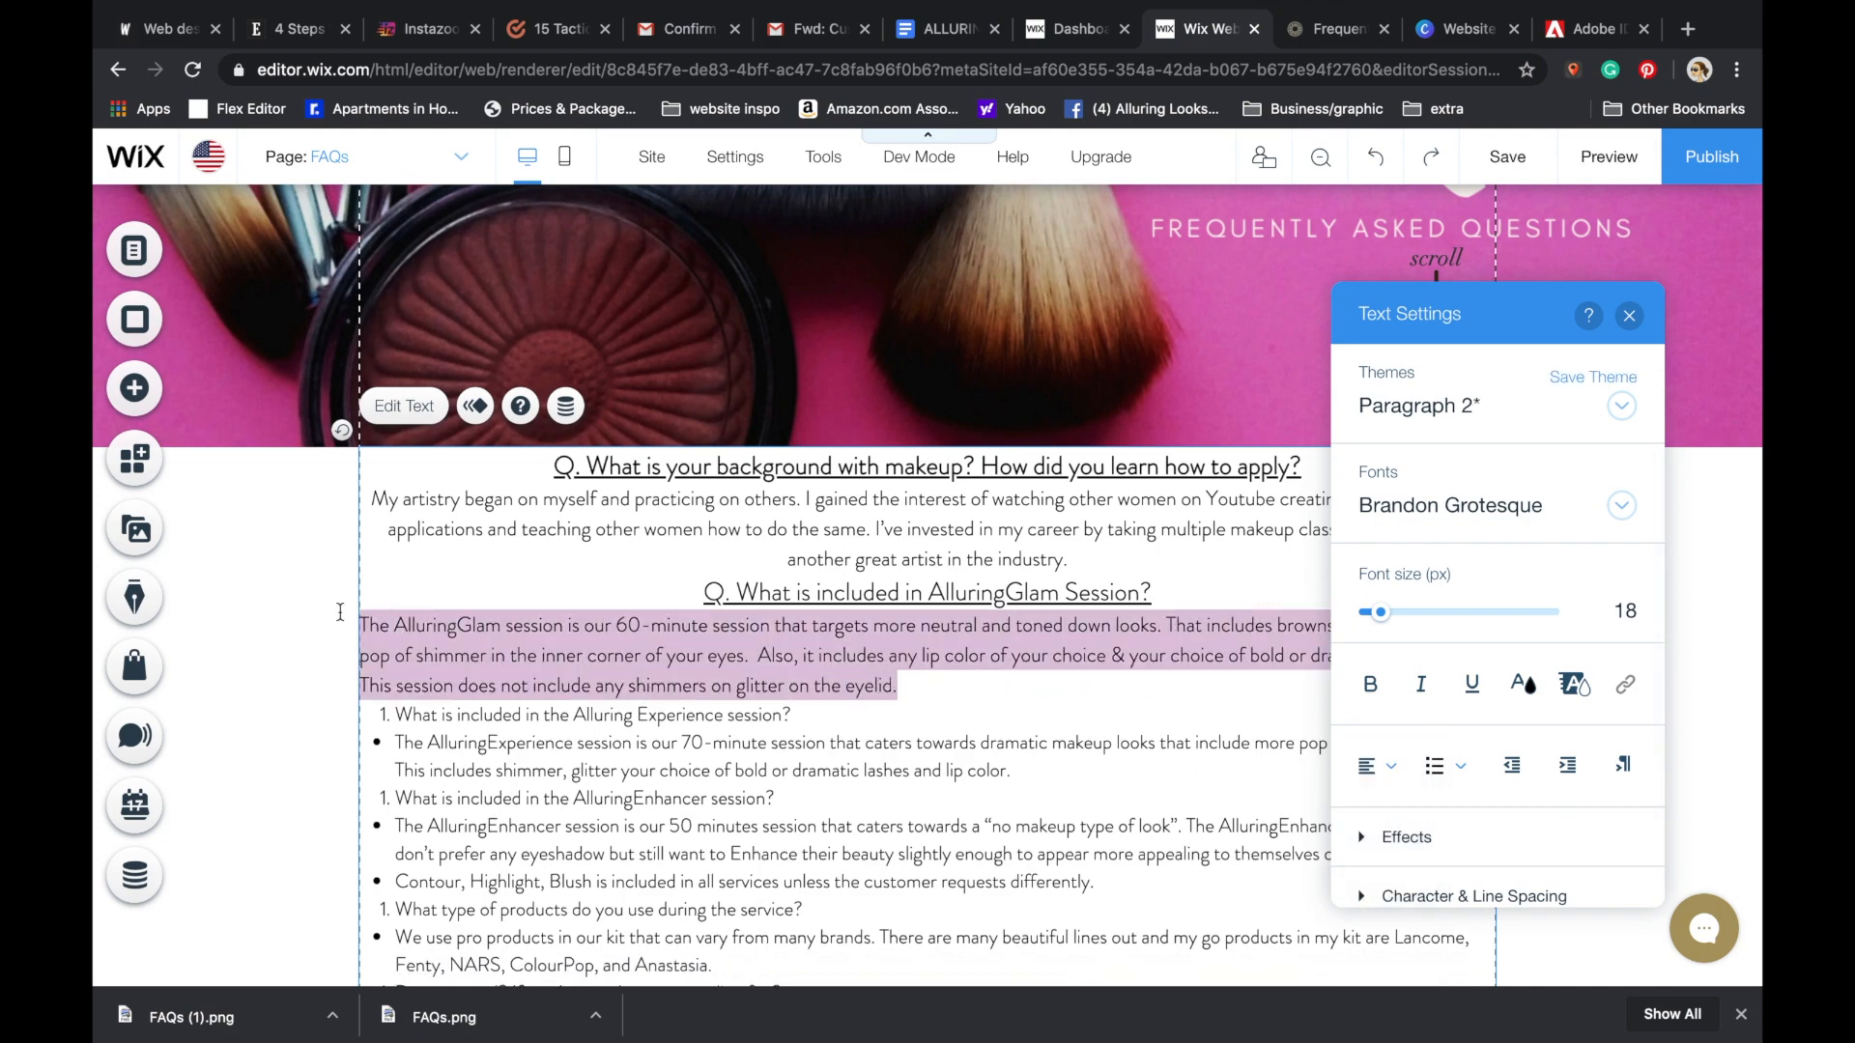
left_click(1377, 766)
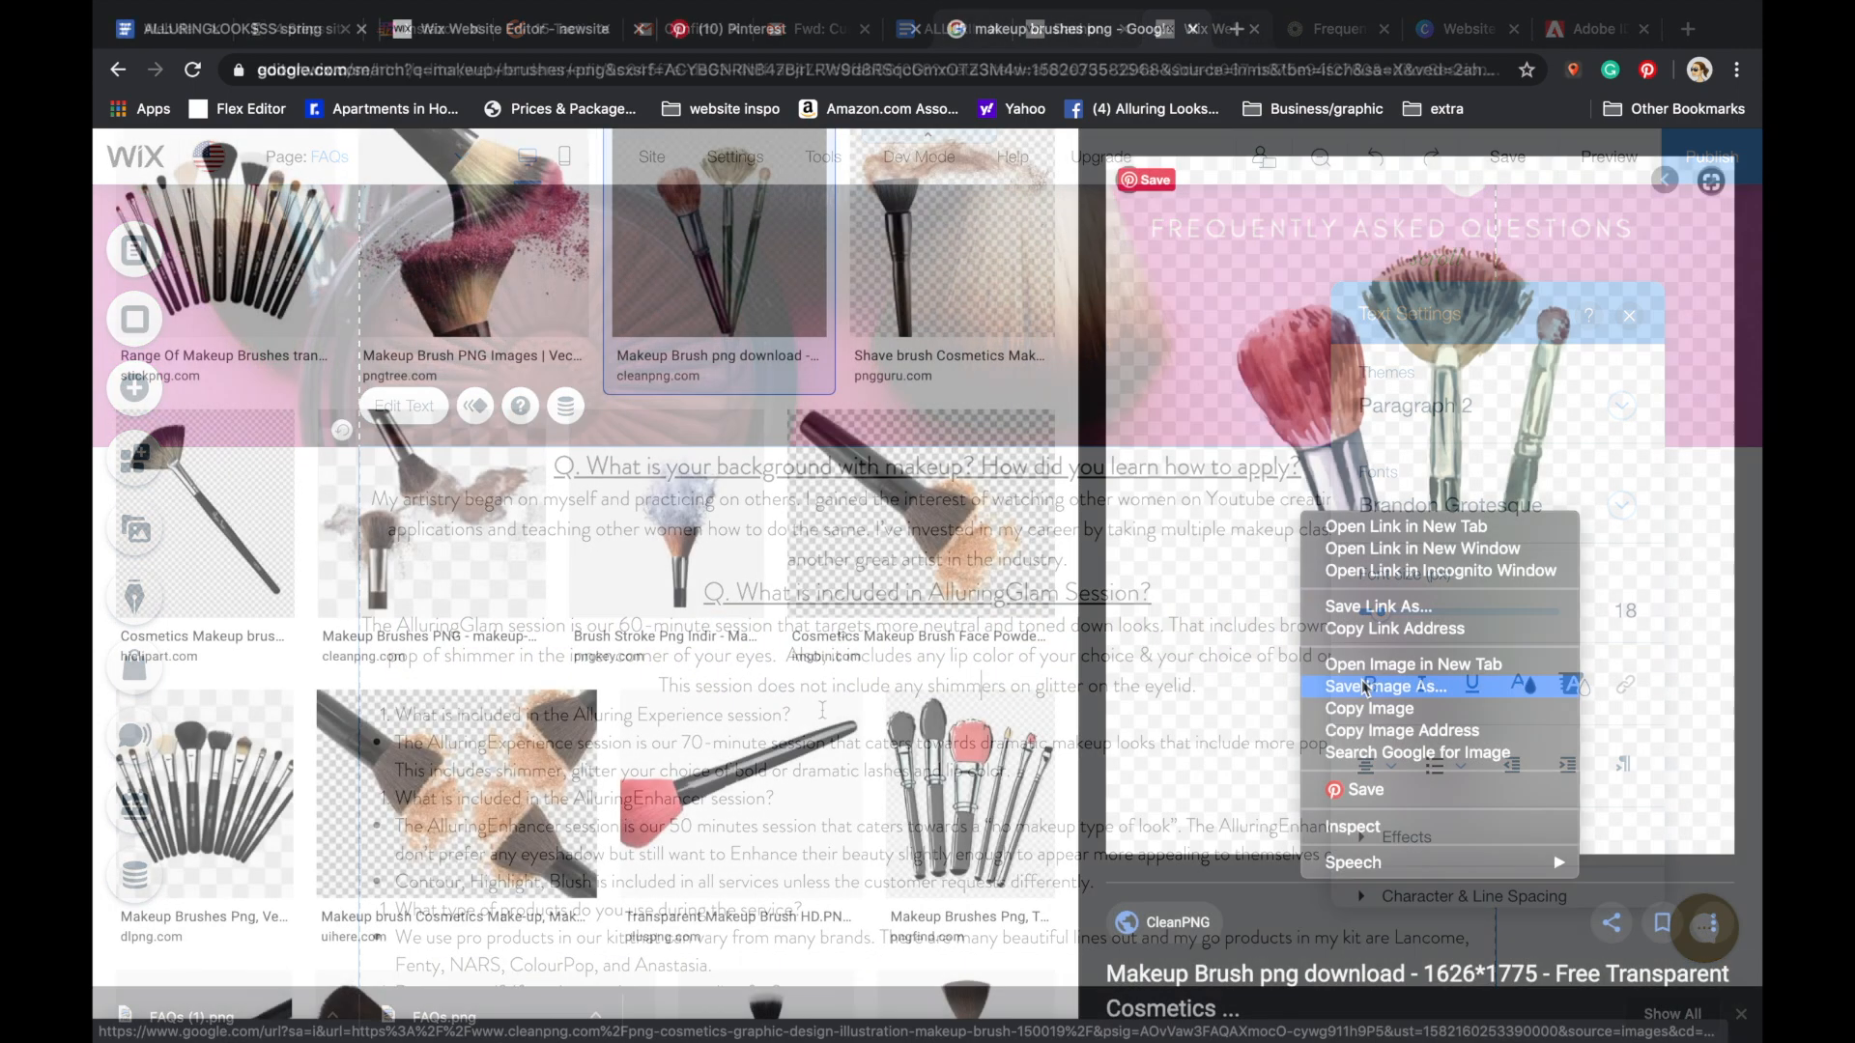
left_click(1284, 687)
key("Return")
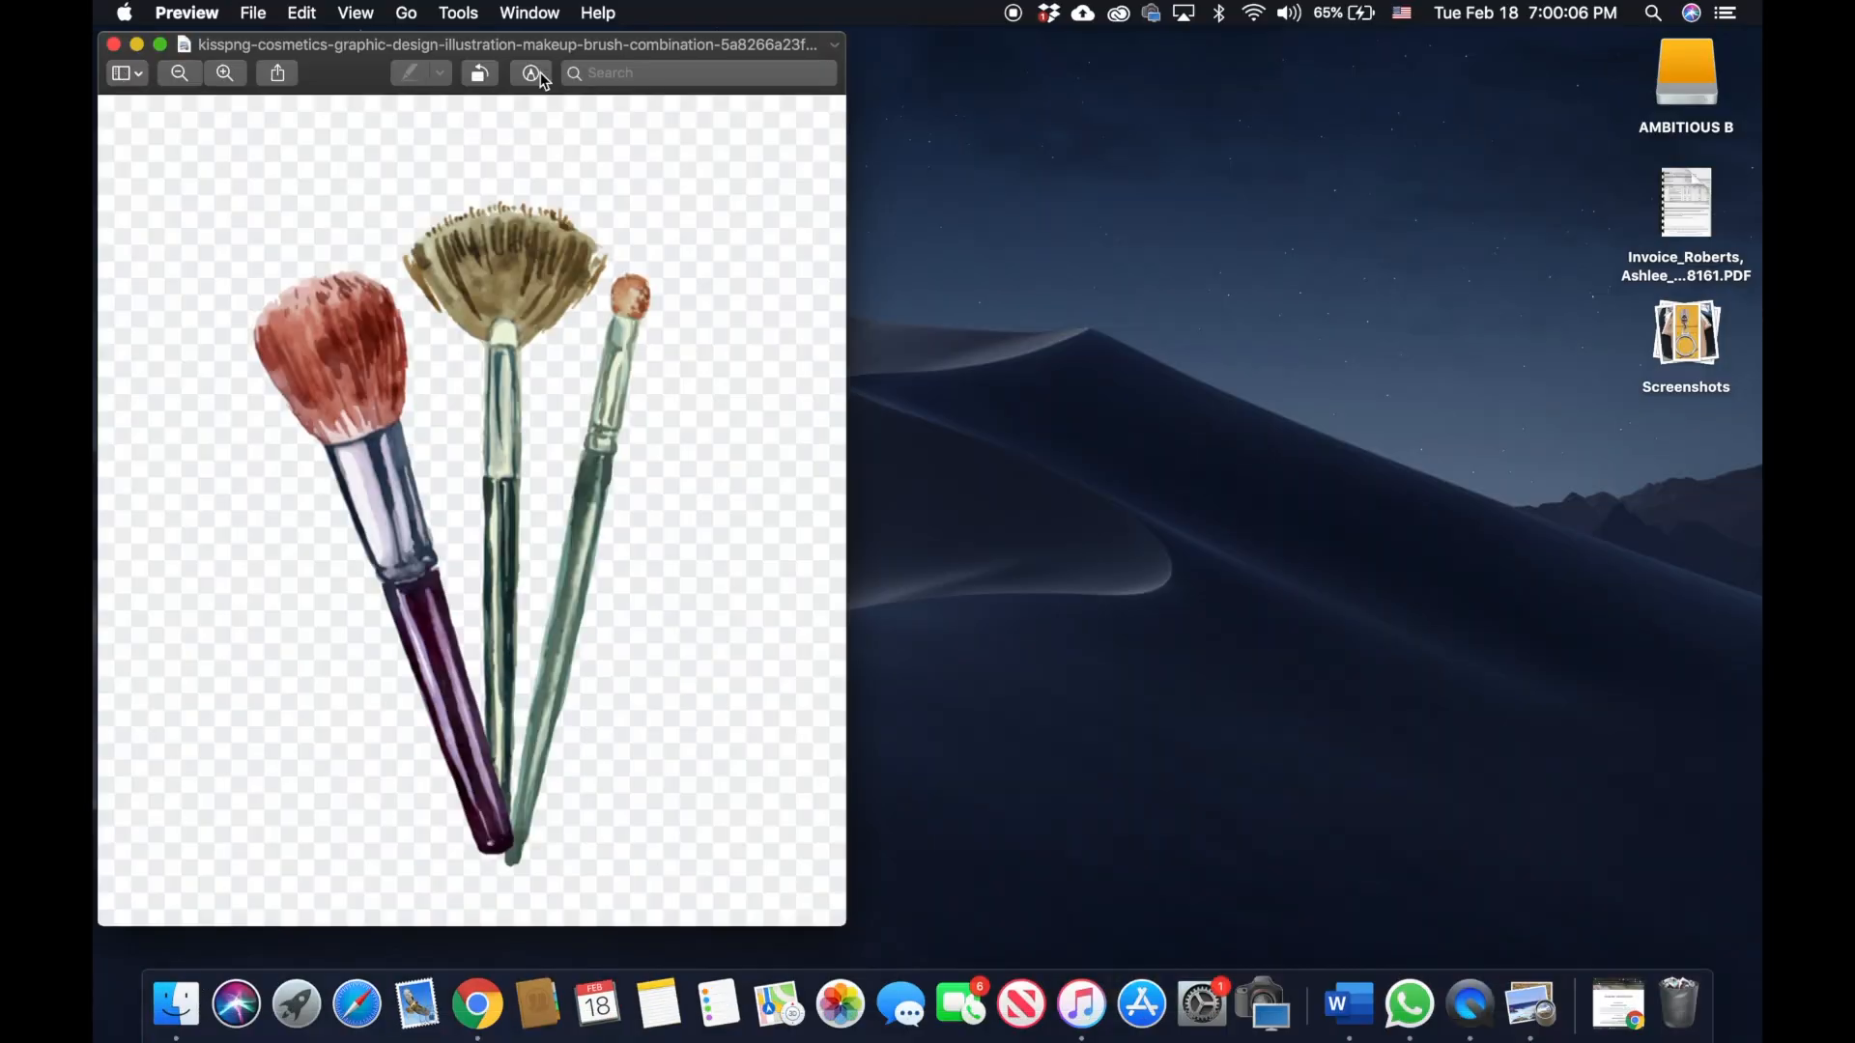
- Remove the makeup-brush image's background with Instant Alpha and convert it to PNG
left_click(530, 75)
left_click(166, 113)
left_click_drag(176, 175, 188, 194)
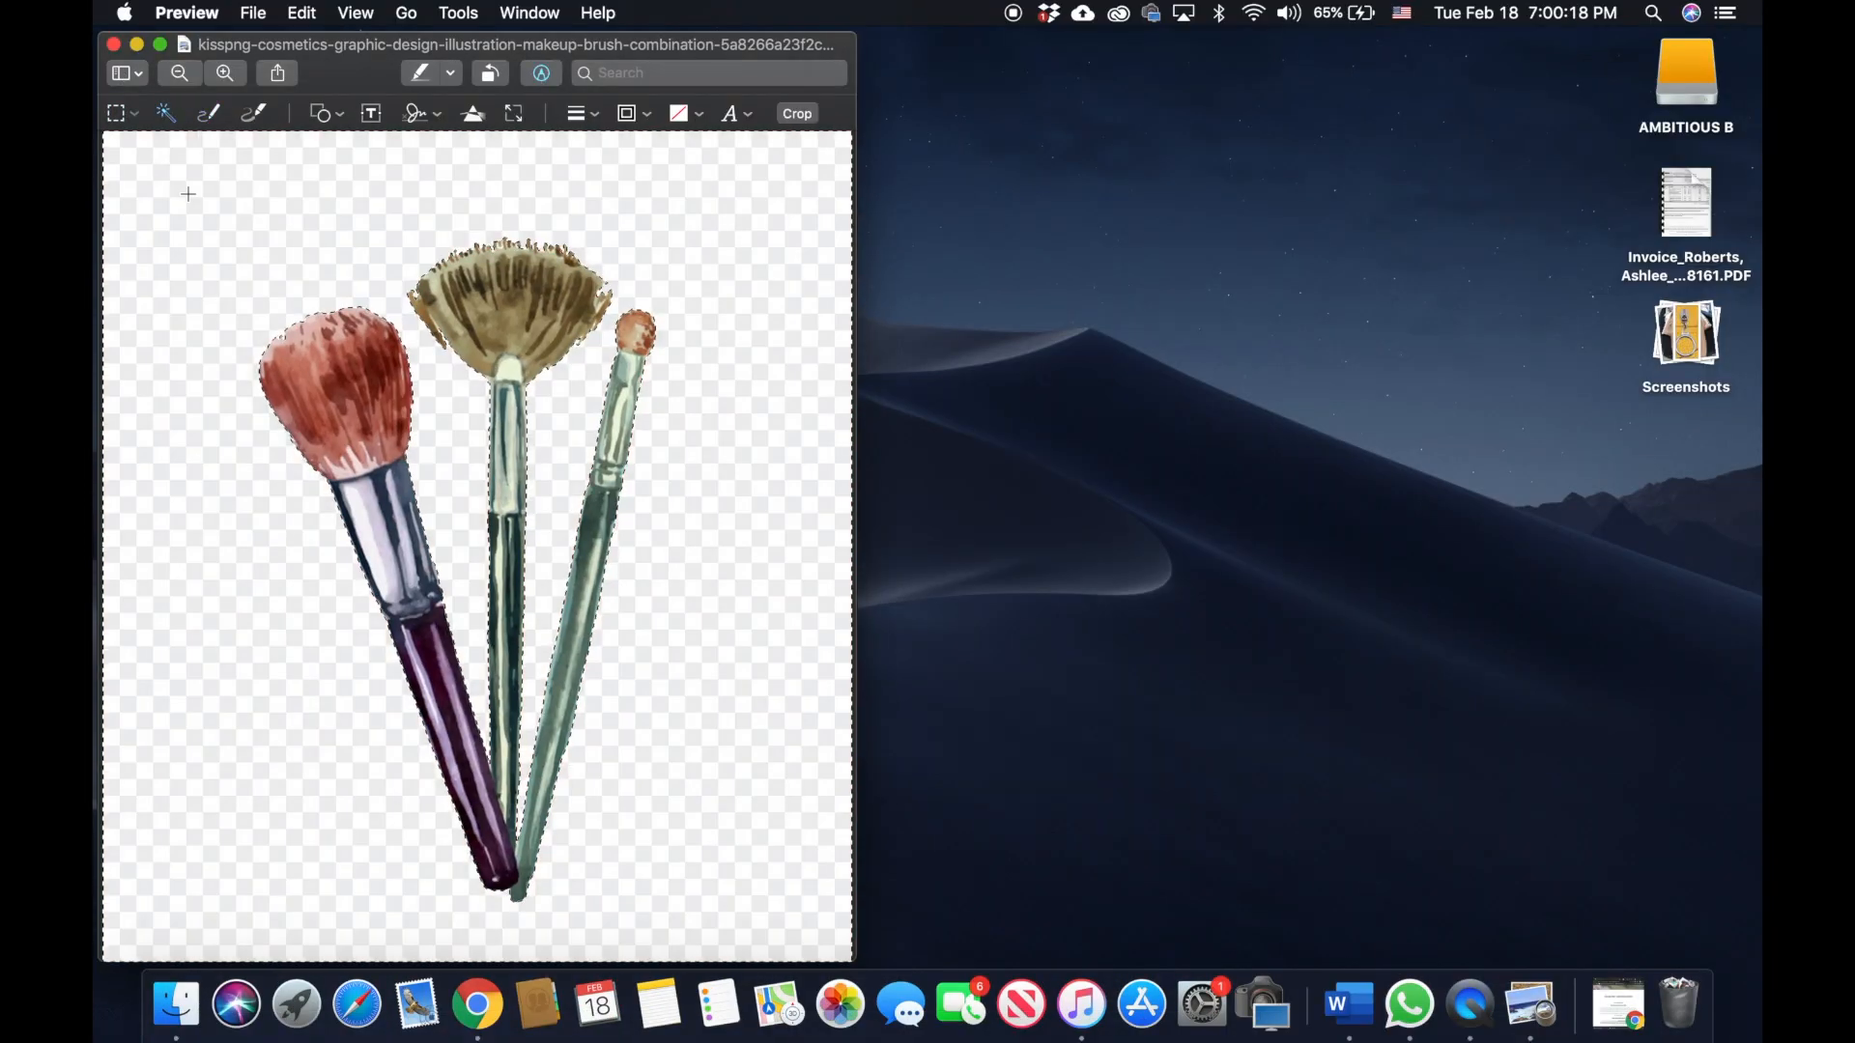
key("Delete")
left_click(643, 253)
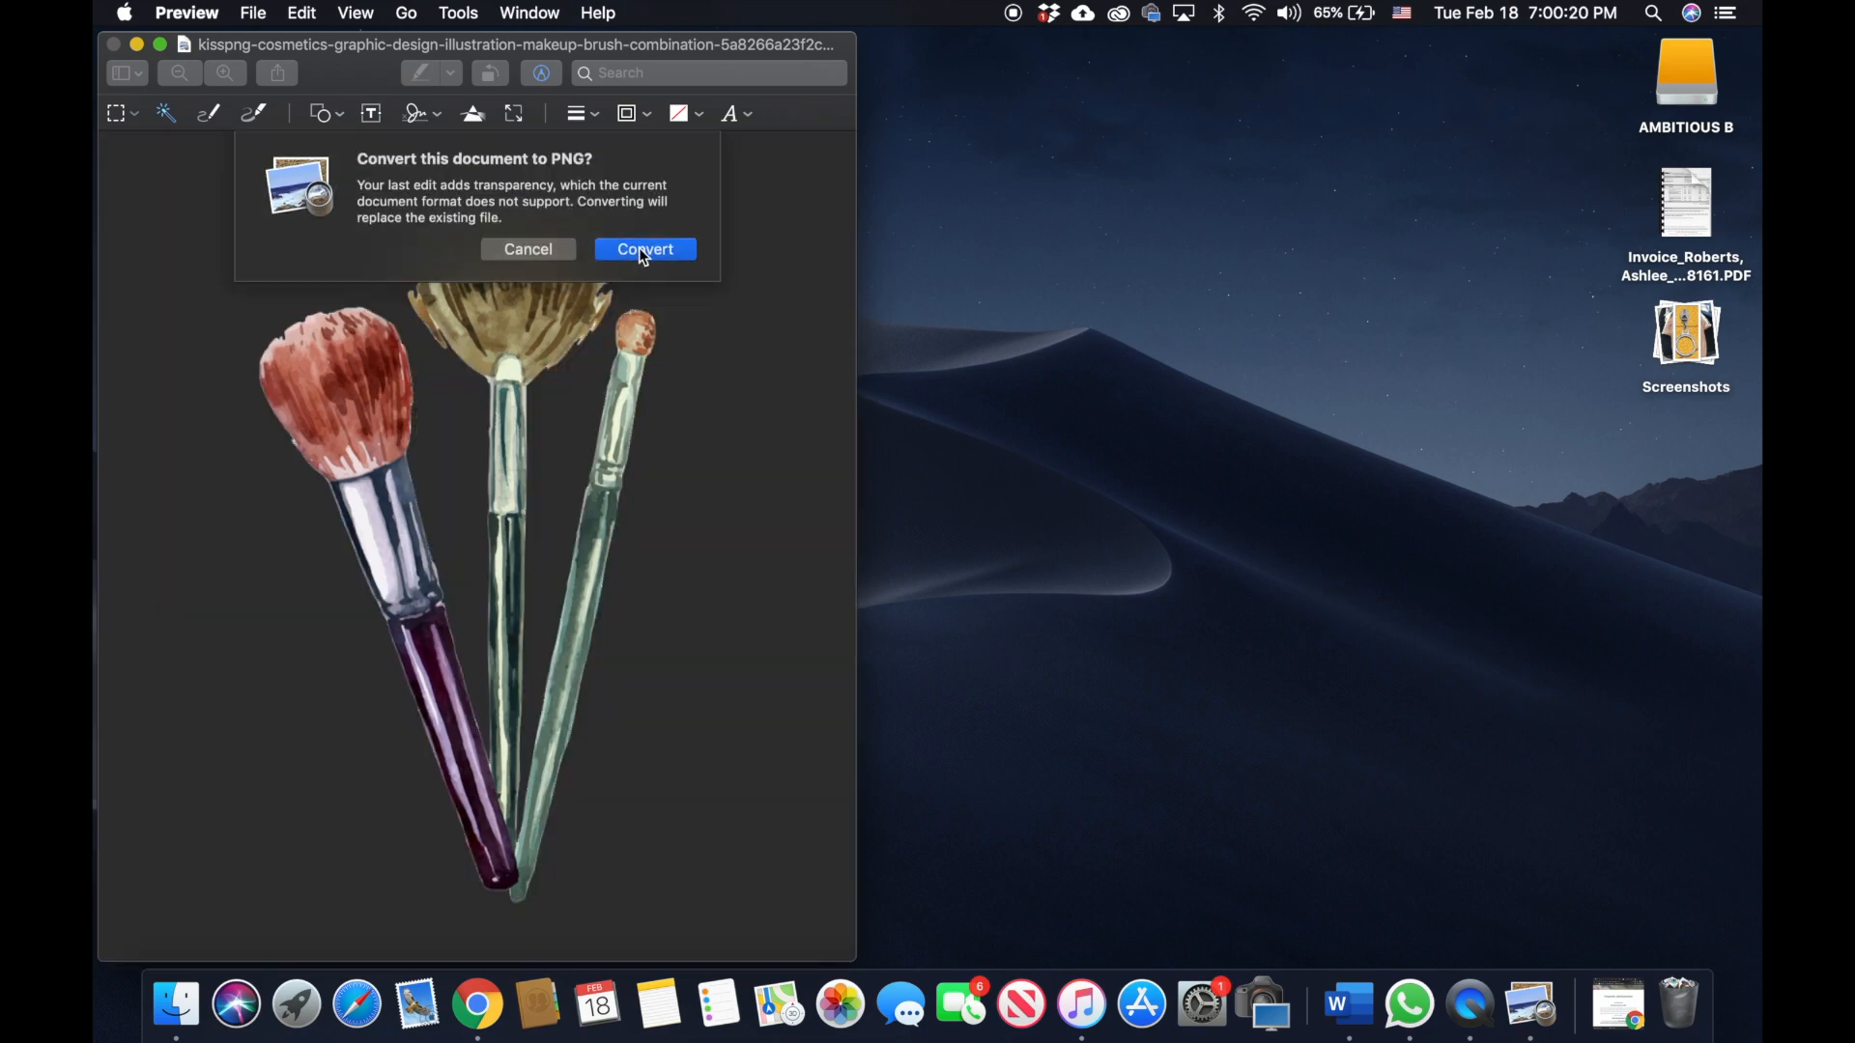
left_click(114, 45)
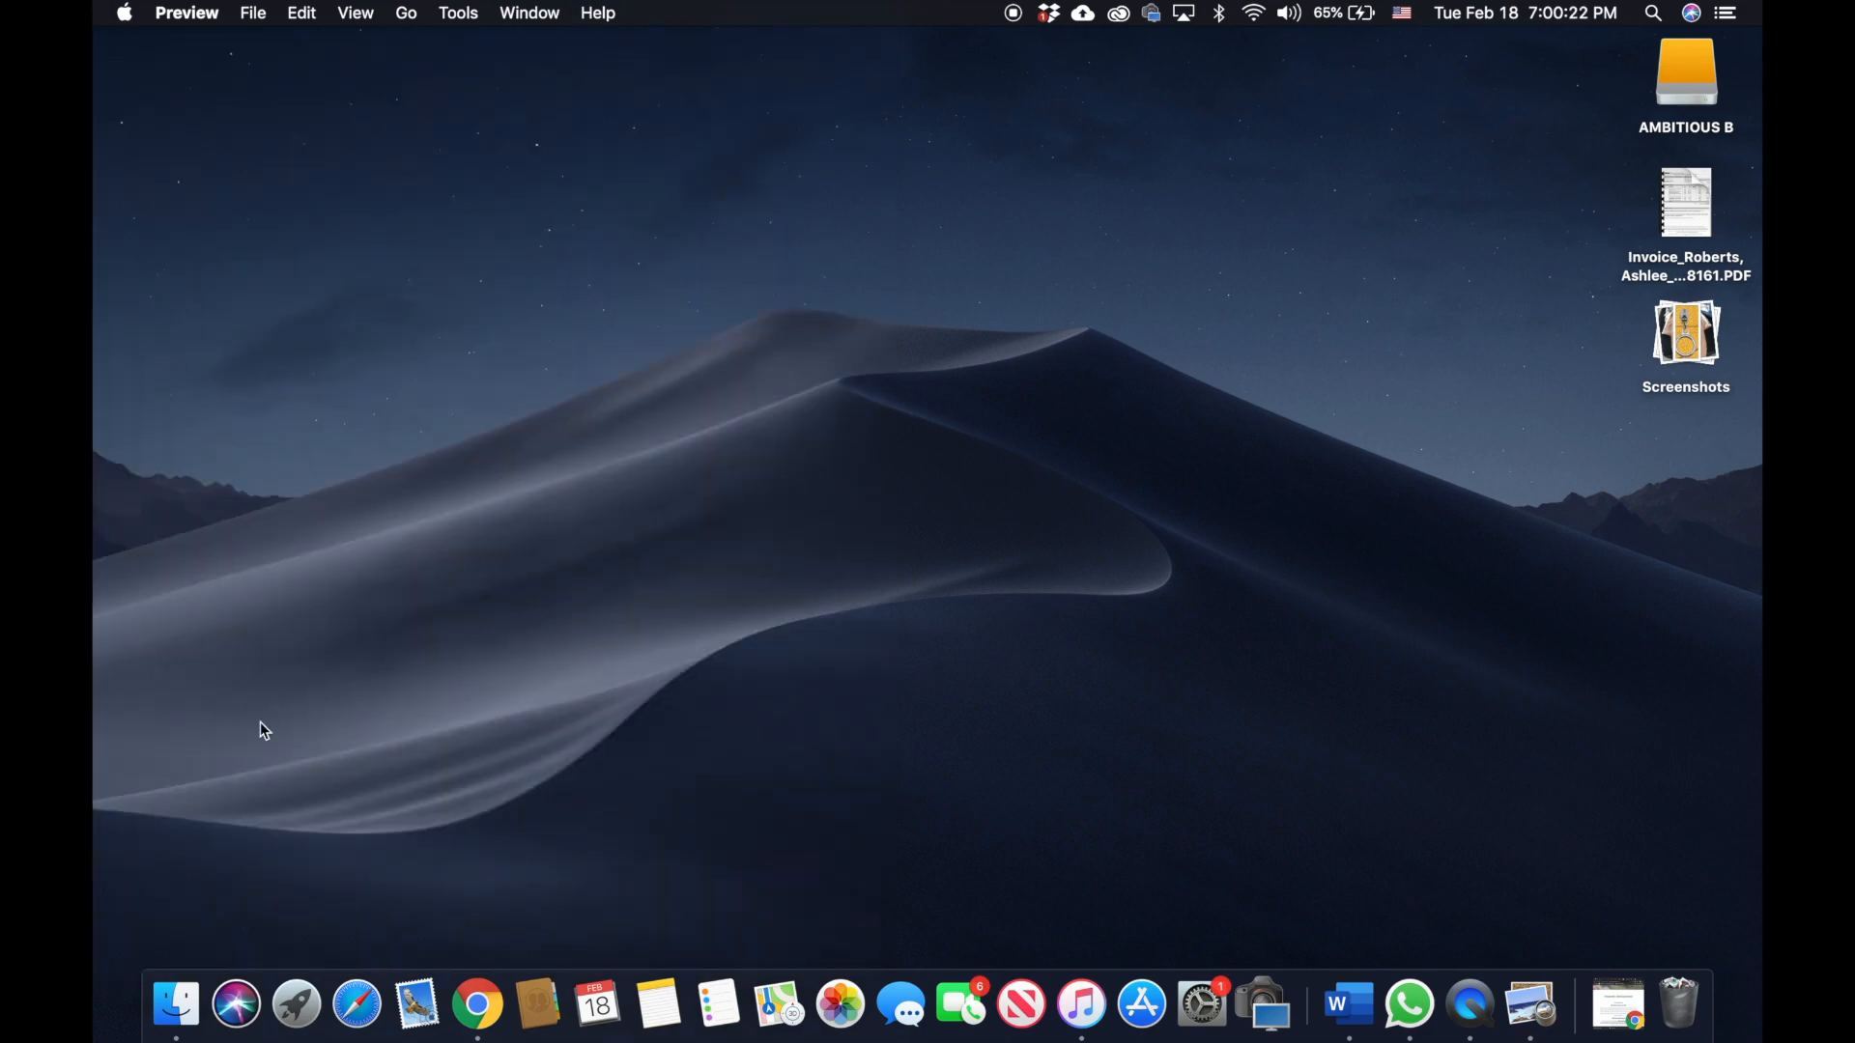
- Save the Q&A icon as PNG, open it in Preview, and delete its white background with Instant Alpha
right_click(1412, 609)
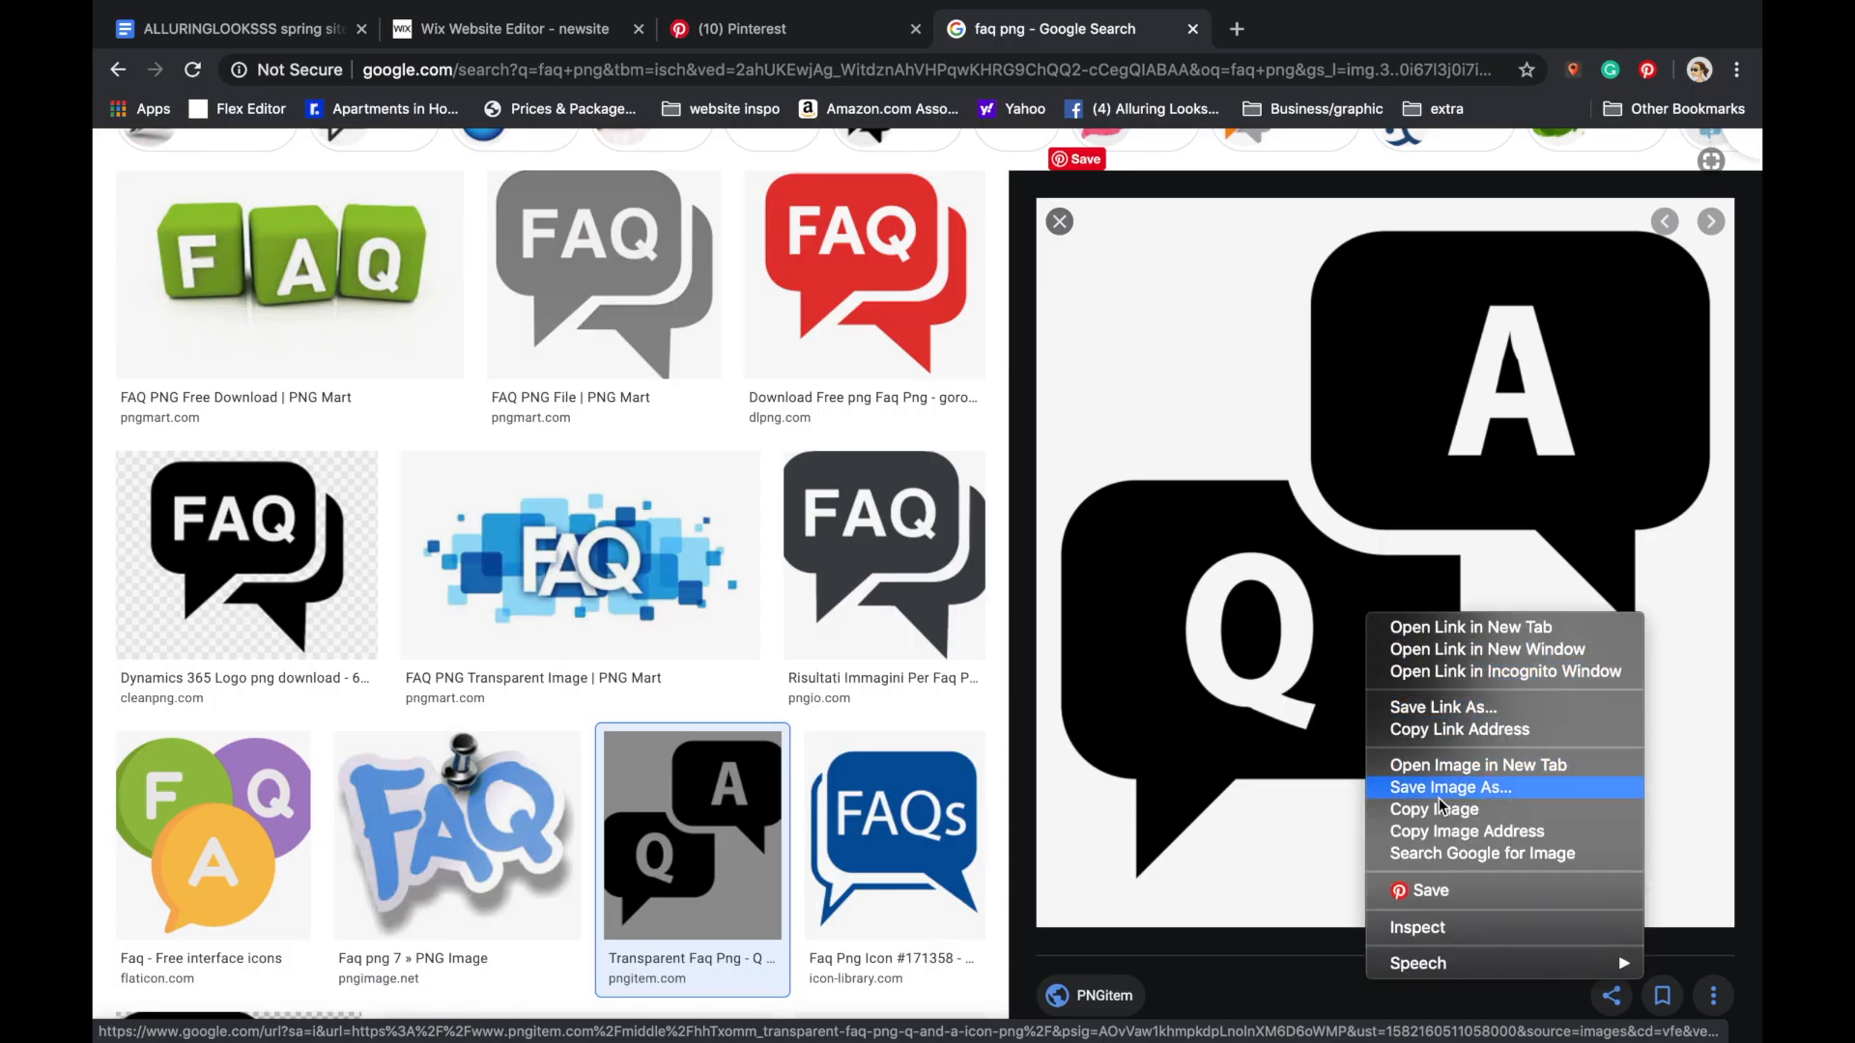
left_click(1440, 796)
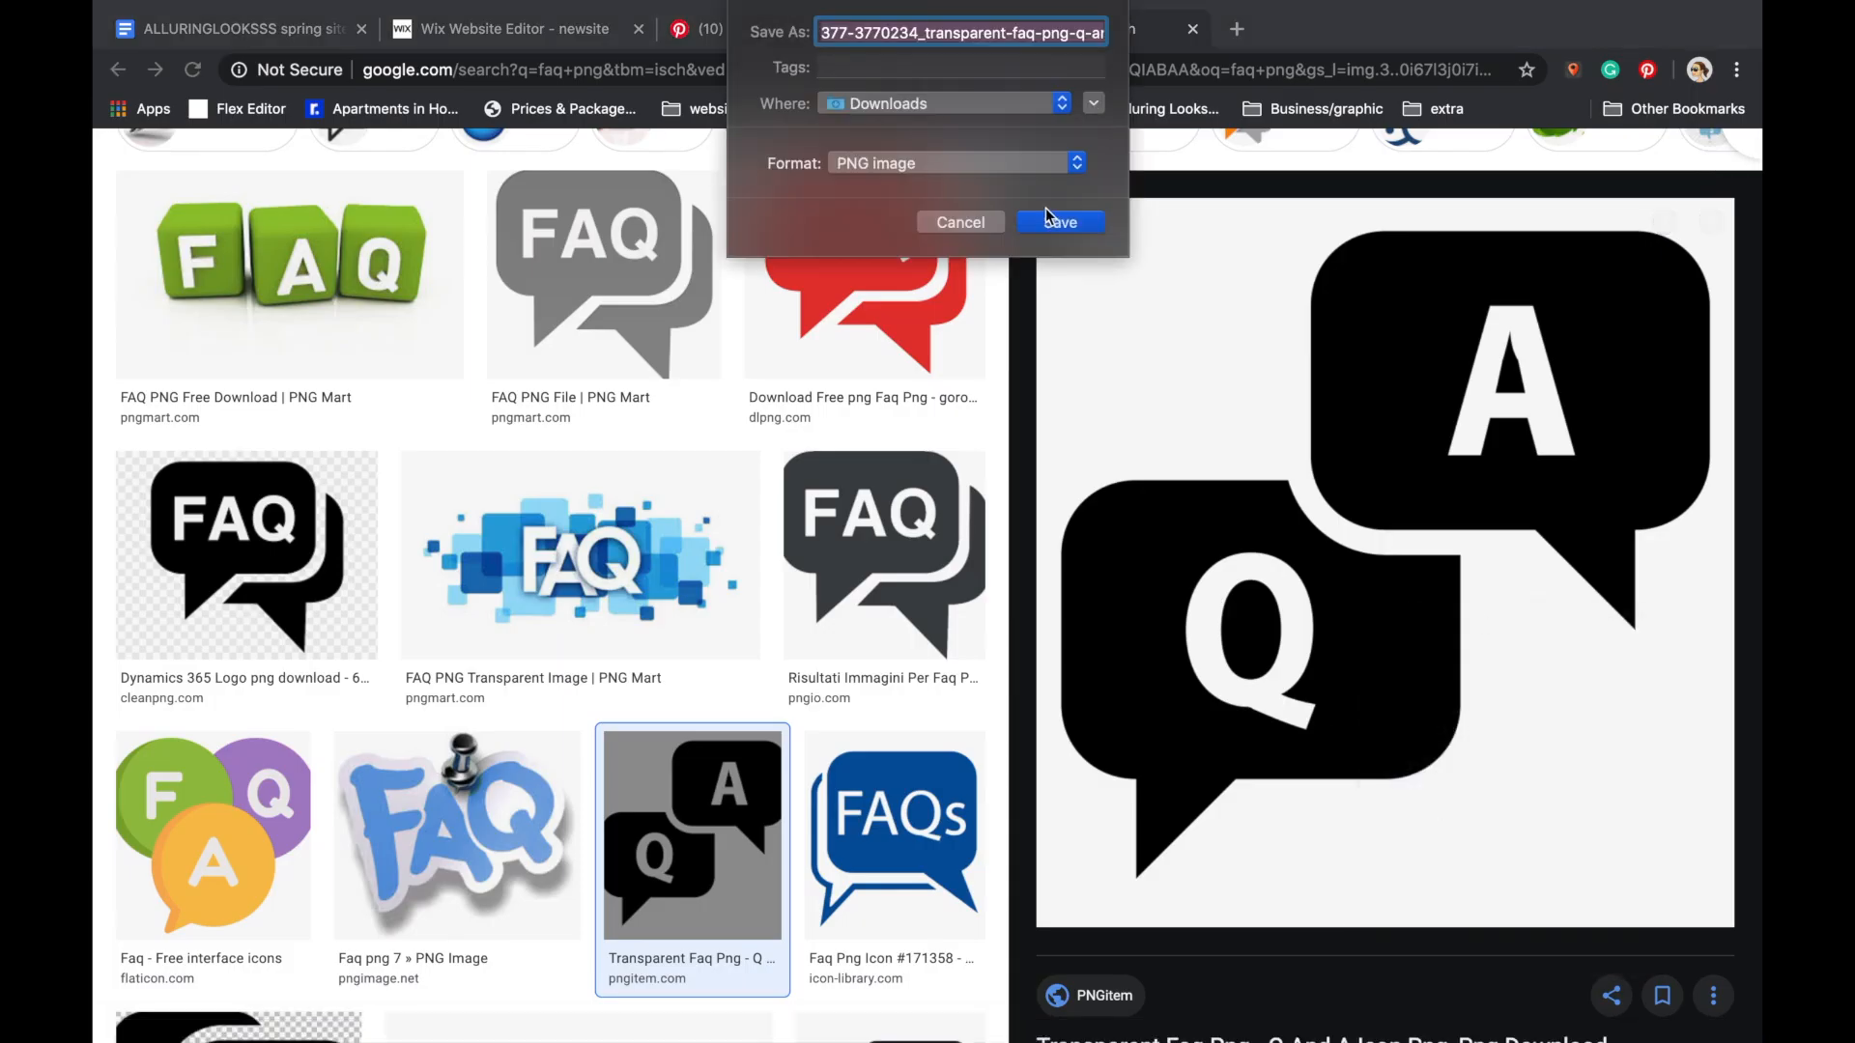
key("Return")
left_click(218, 1016)
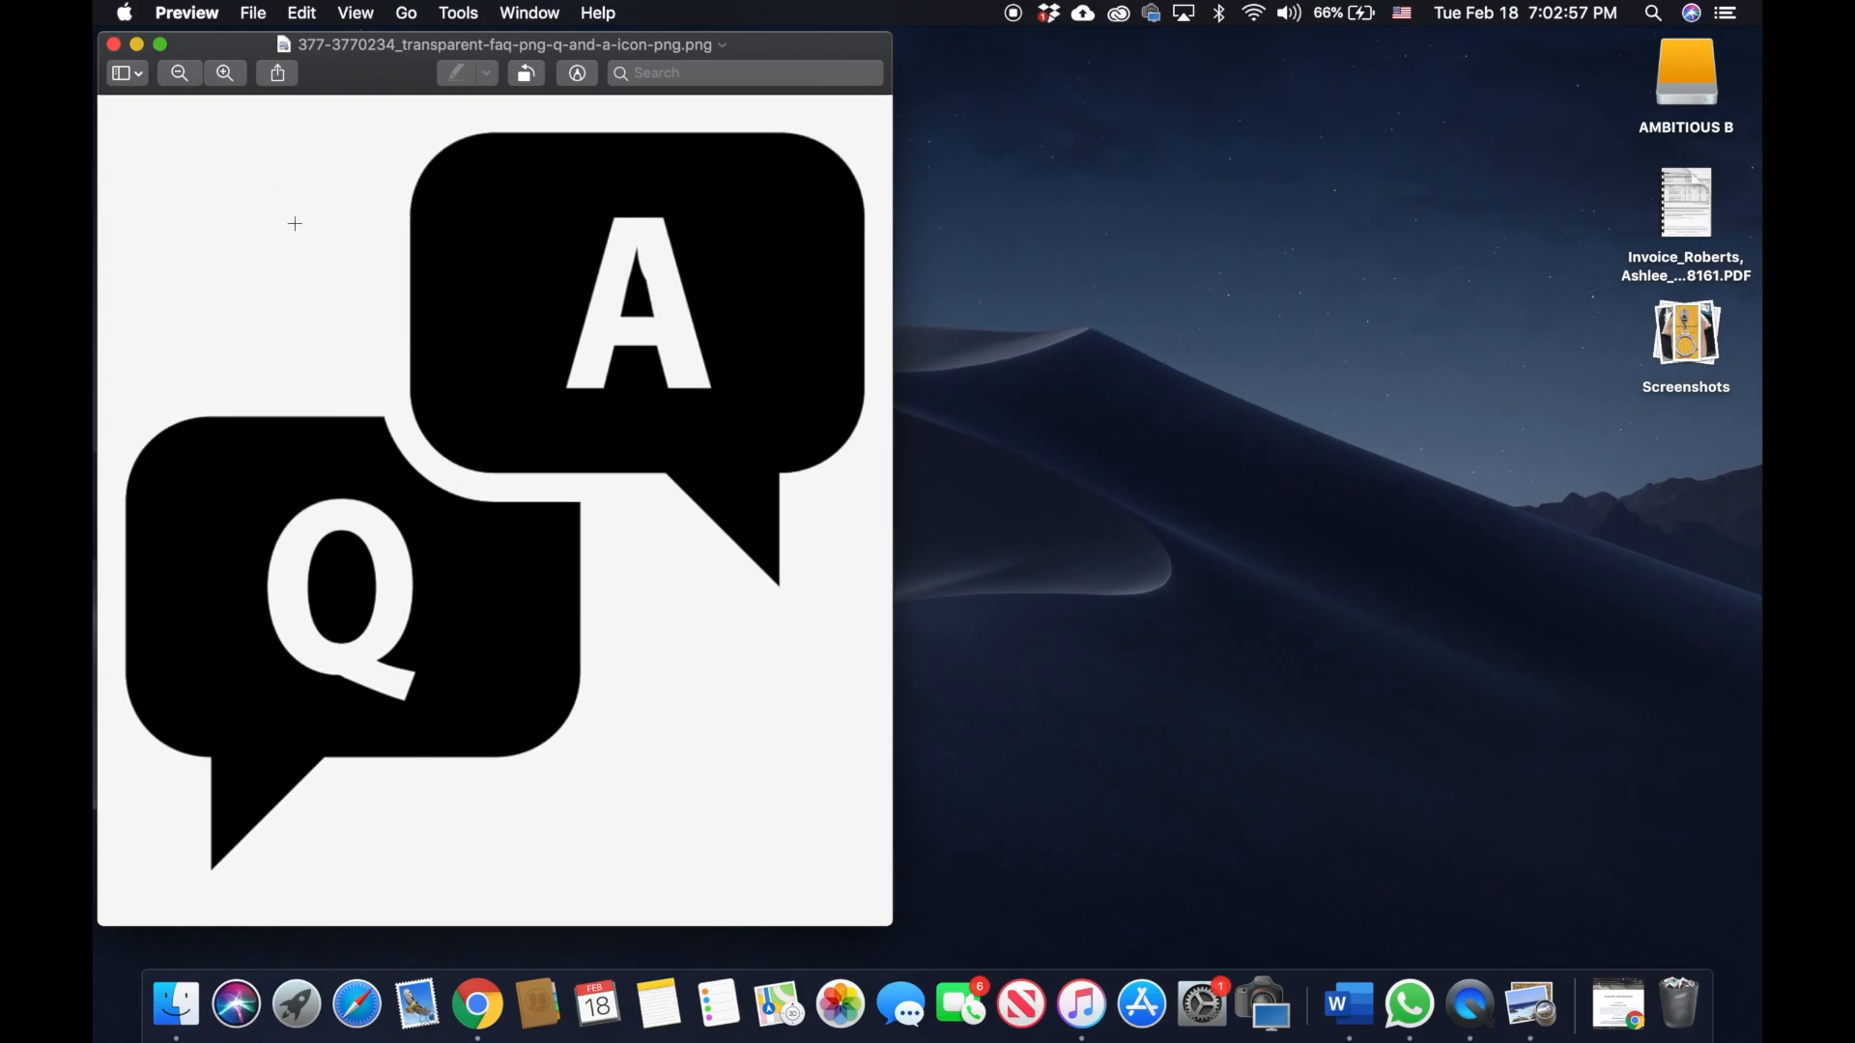
left_click_drag(278, 77, 278, 299)
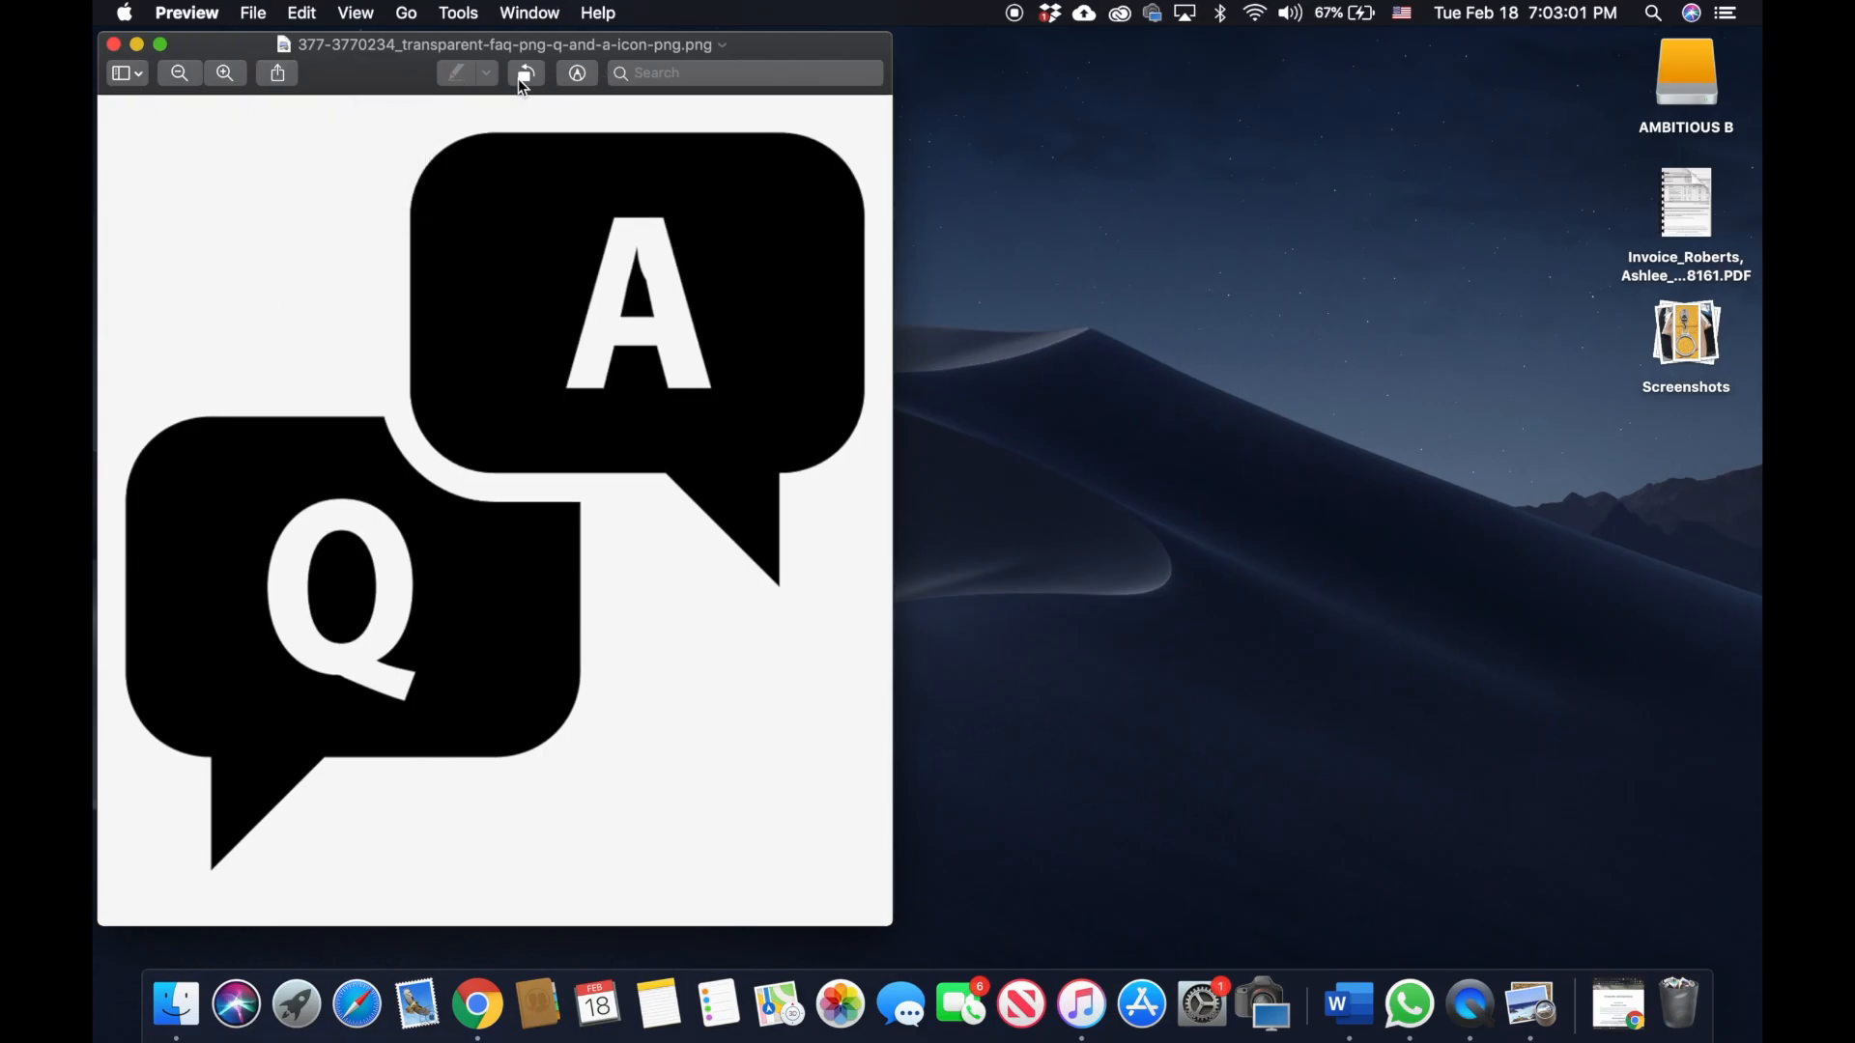
left_click(577, 71)
left_click_drag(318, 291, 310, 281)
key("Delete")
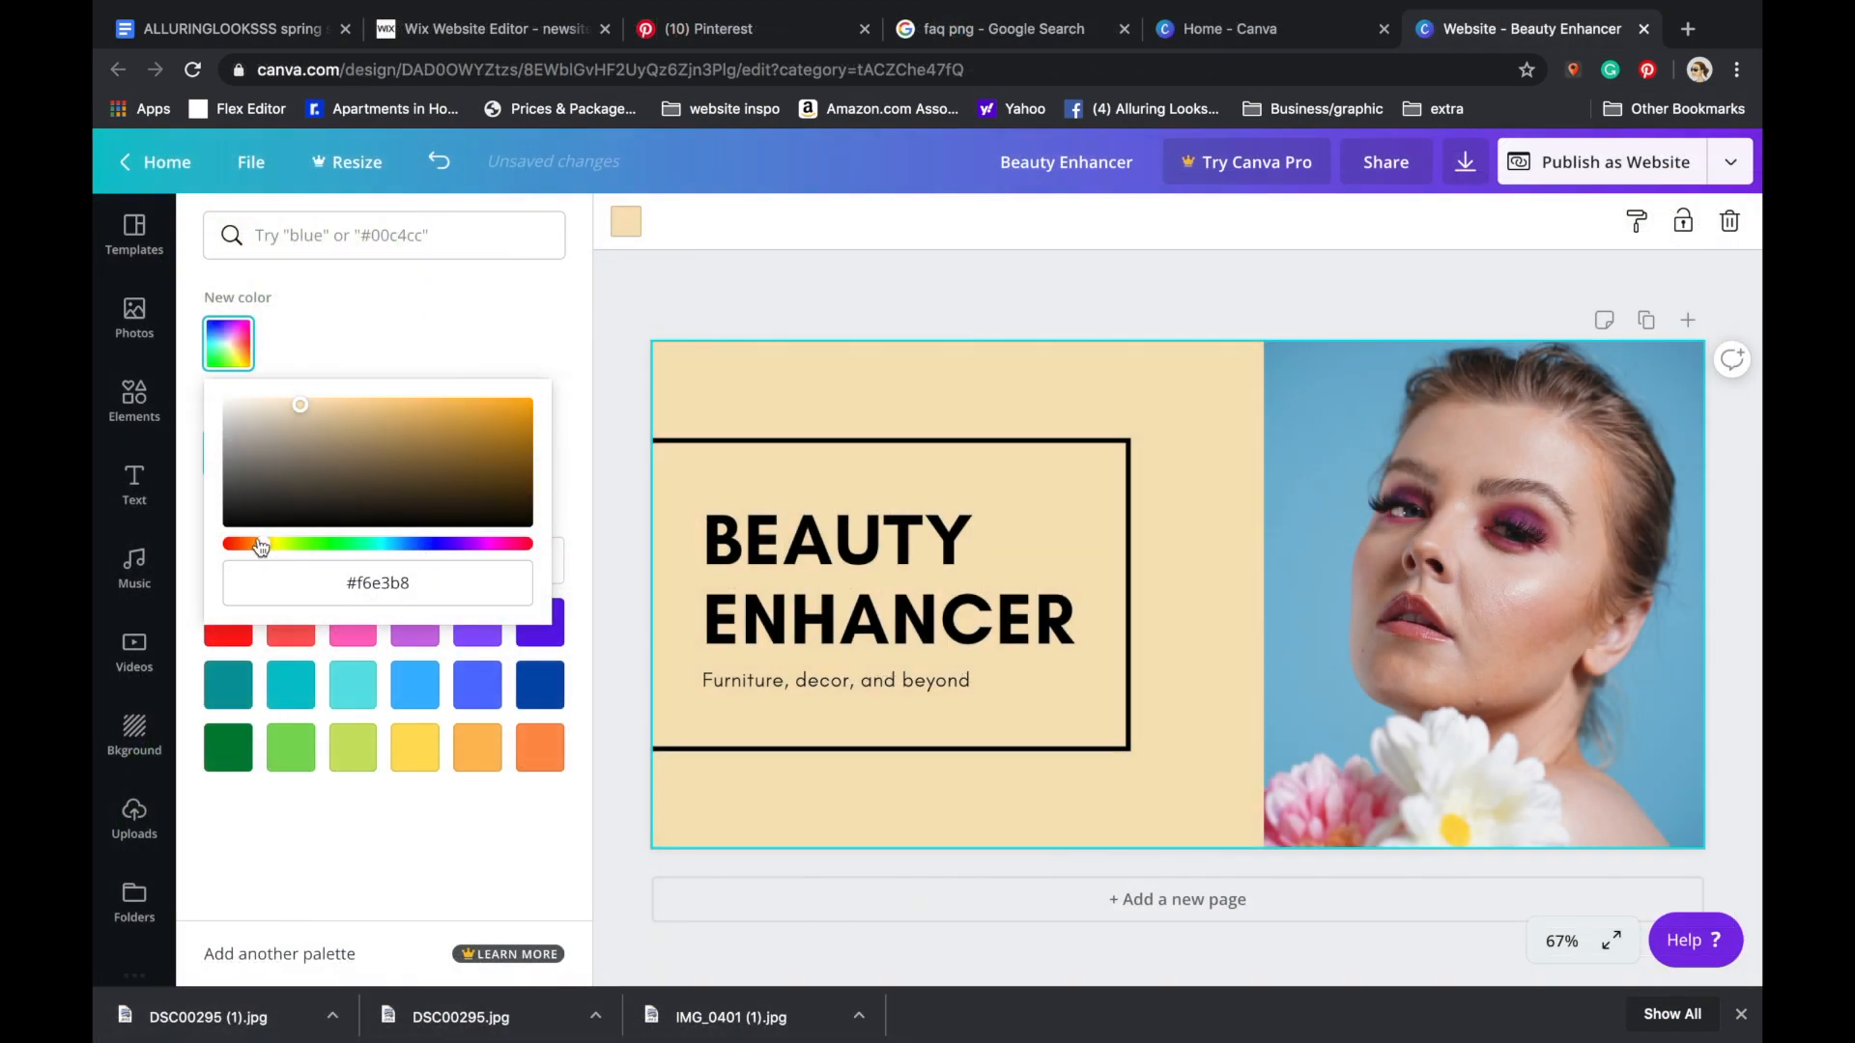
- Shift the banner background to pale peach #ffdccb and select the heading and subtitle group
left_click_drag(262, 547, 247, 547)
left_click_drag(310, 411, 266, 405)
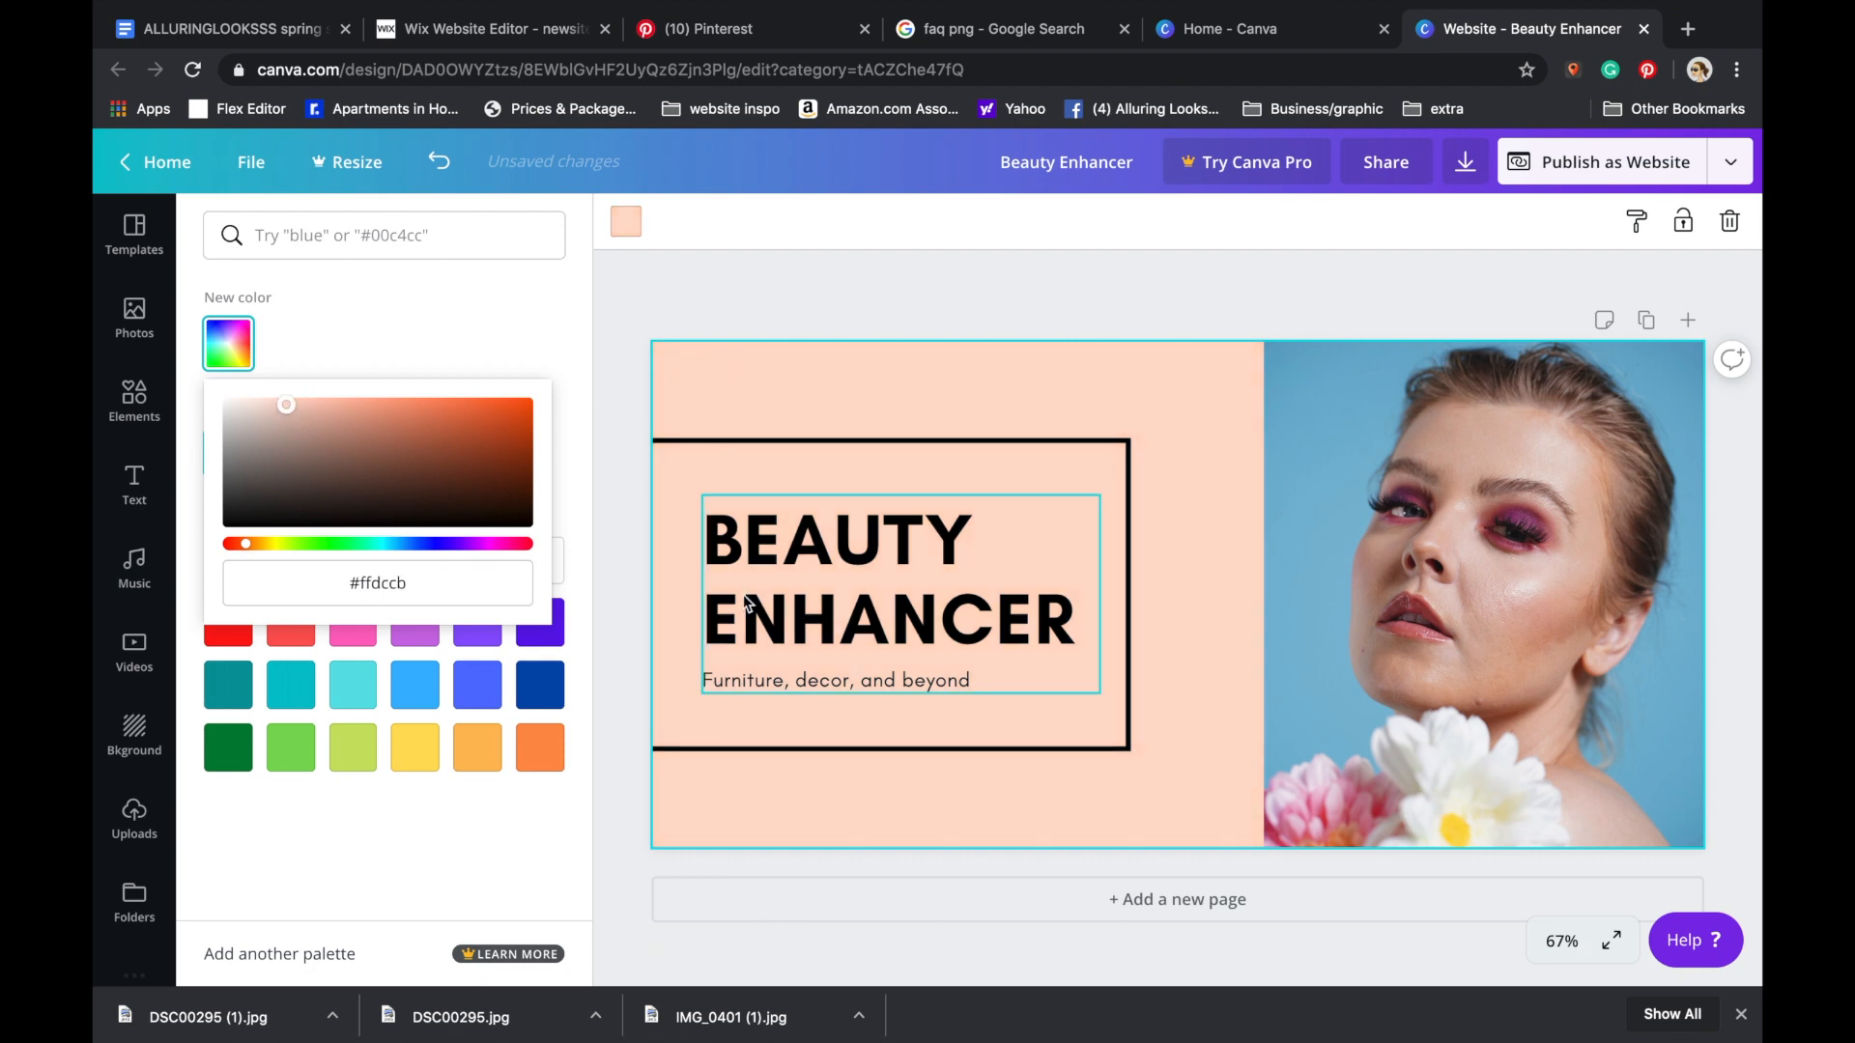
left_click(772, 681)
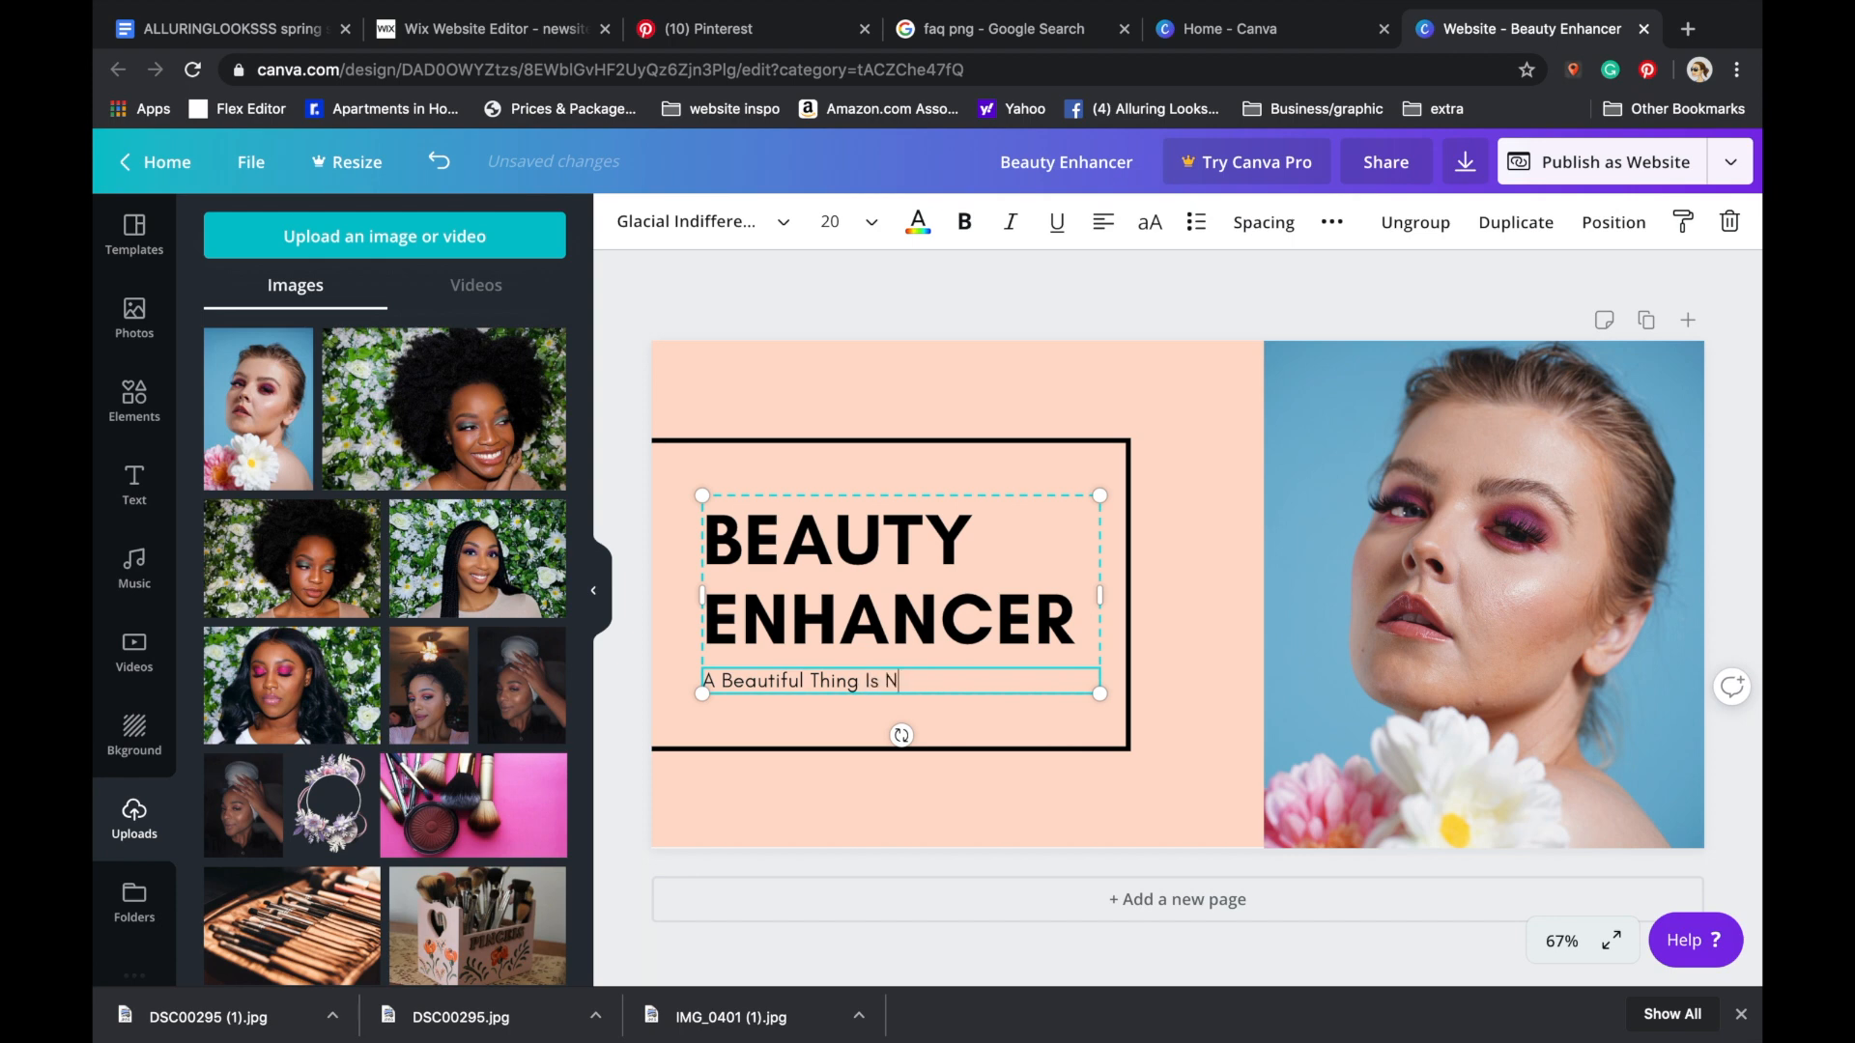
left_click(926, 376)
left_click(782, 519)
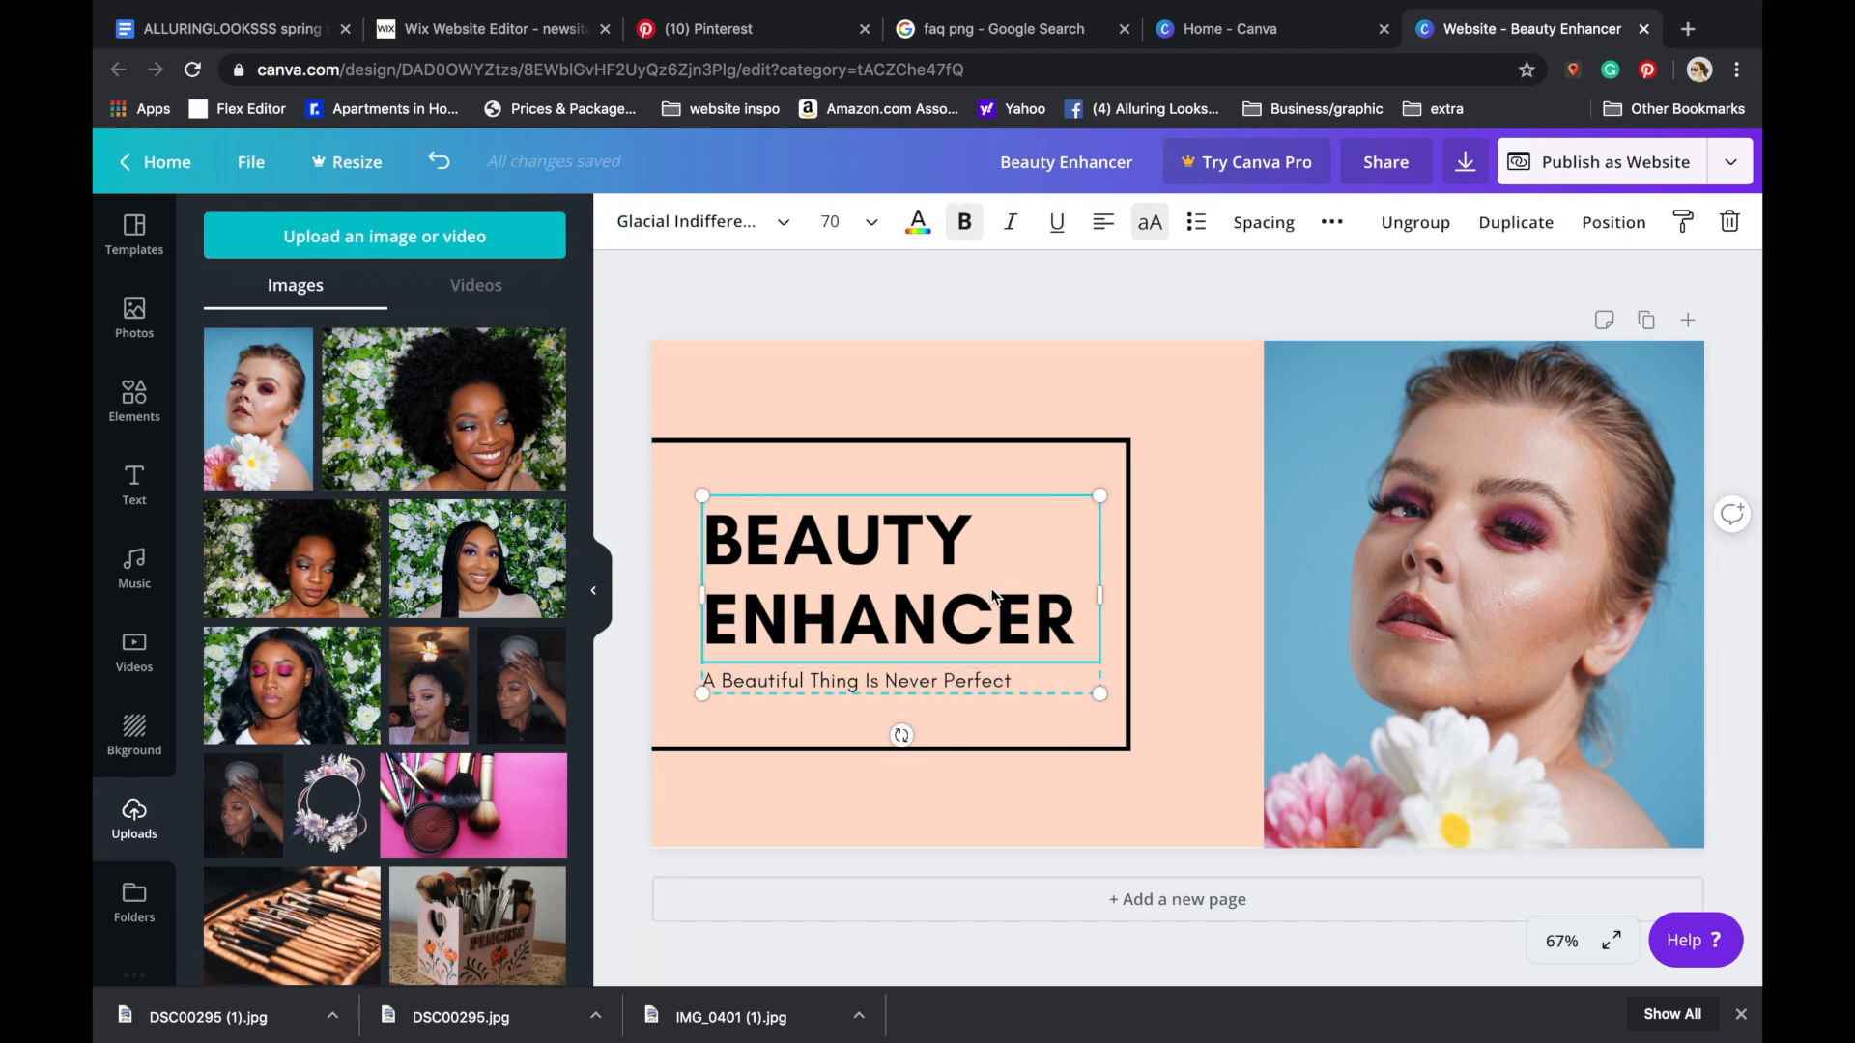
- Download the finished Beauty Enhancer banner through Publish as Website > Download
left_click(1594, 162)
left_click(1468, 322)
left_click(1452, 582)
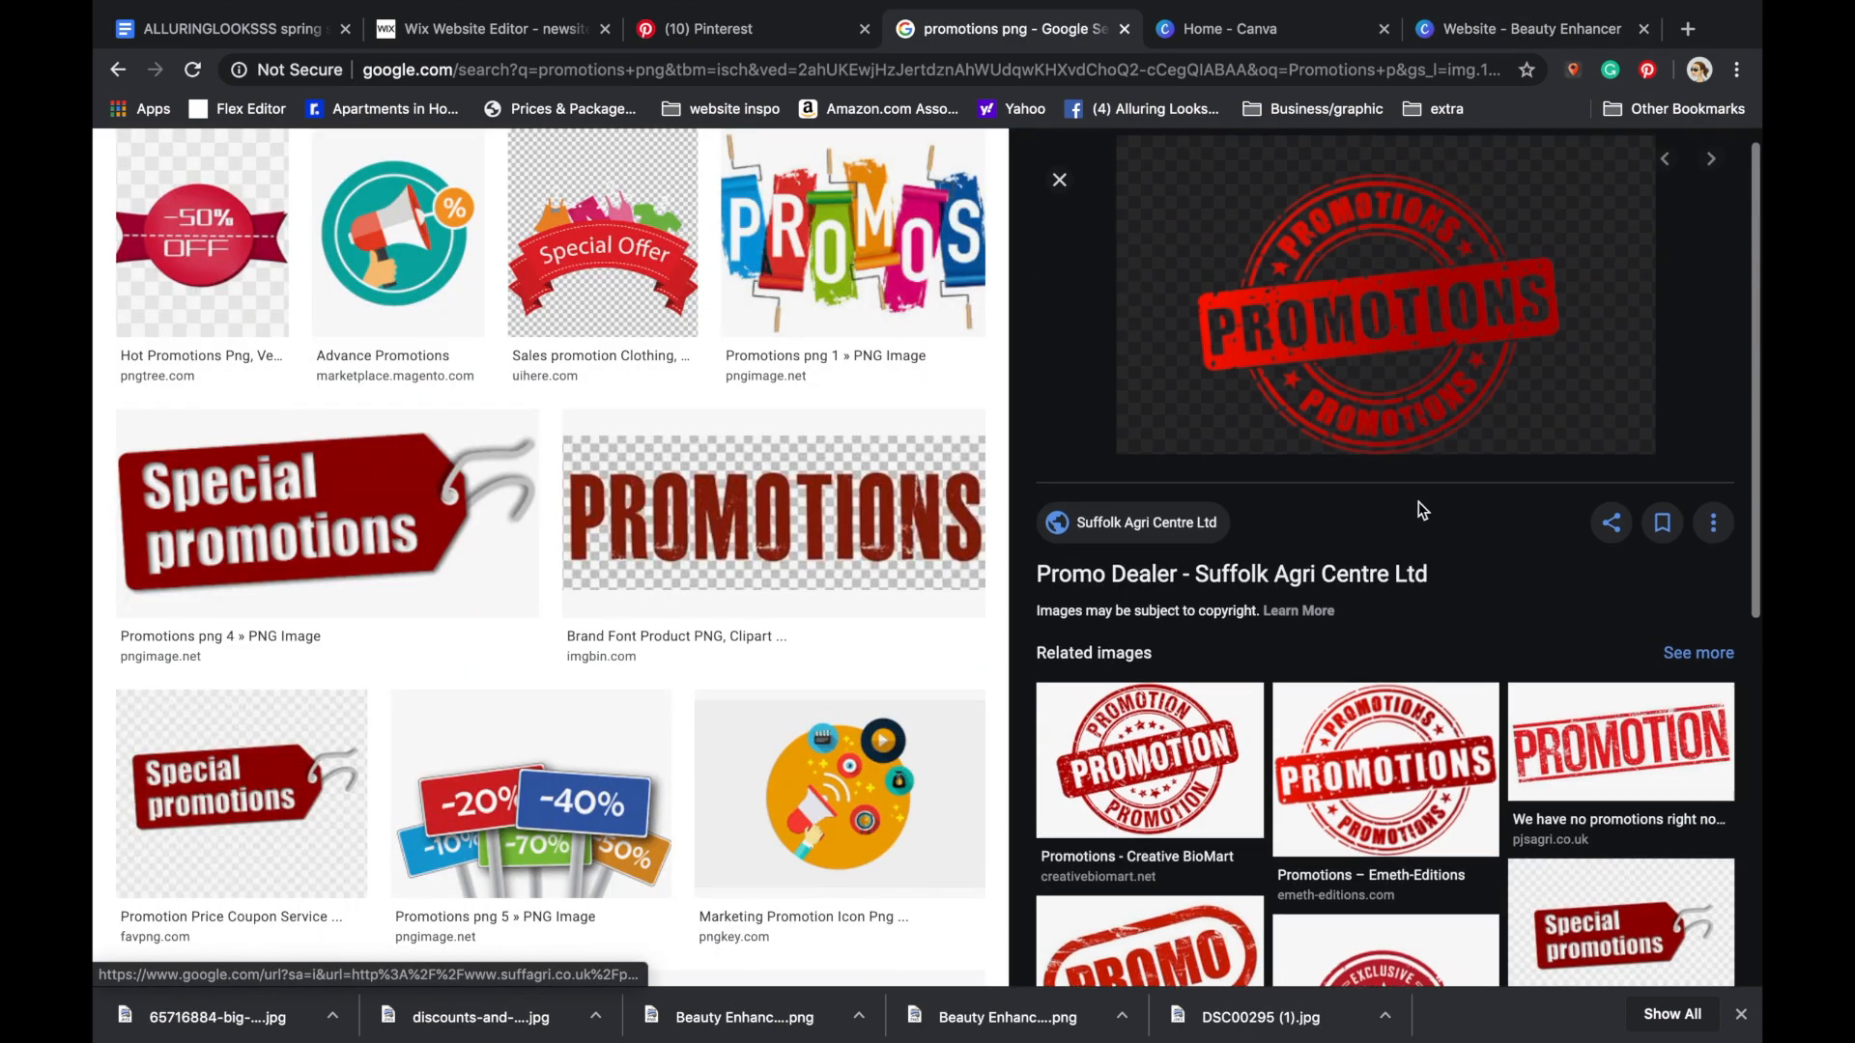
- Scroll the related images and open the red circular Special Offer stamp
scroll(1418, 503, "down", 1)
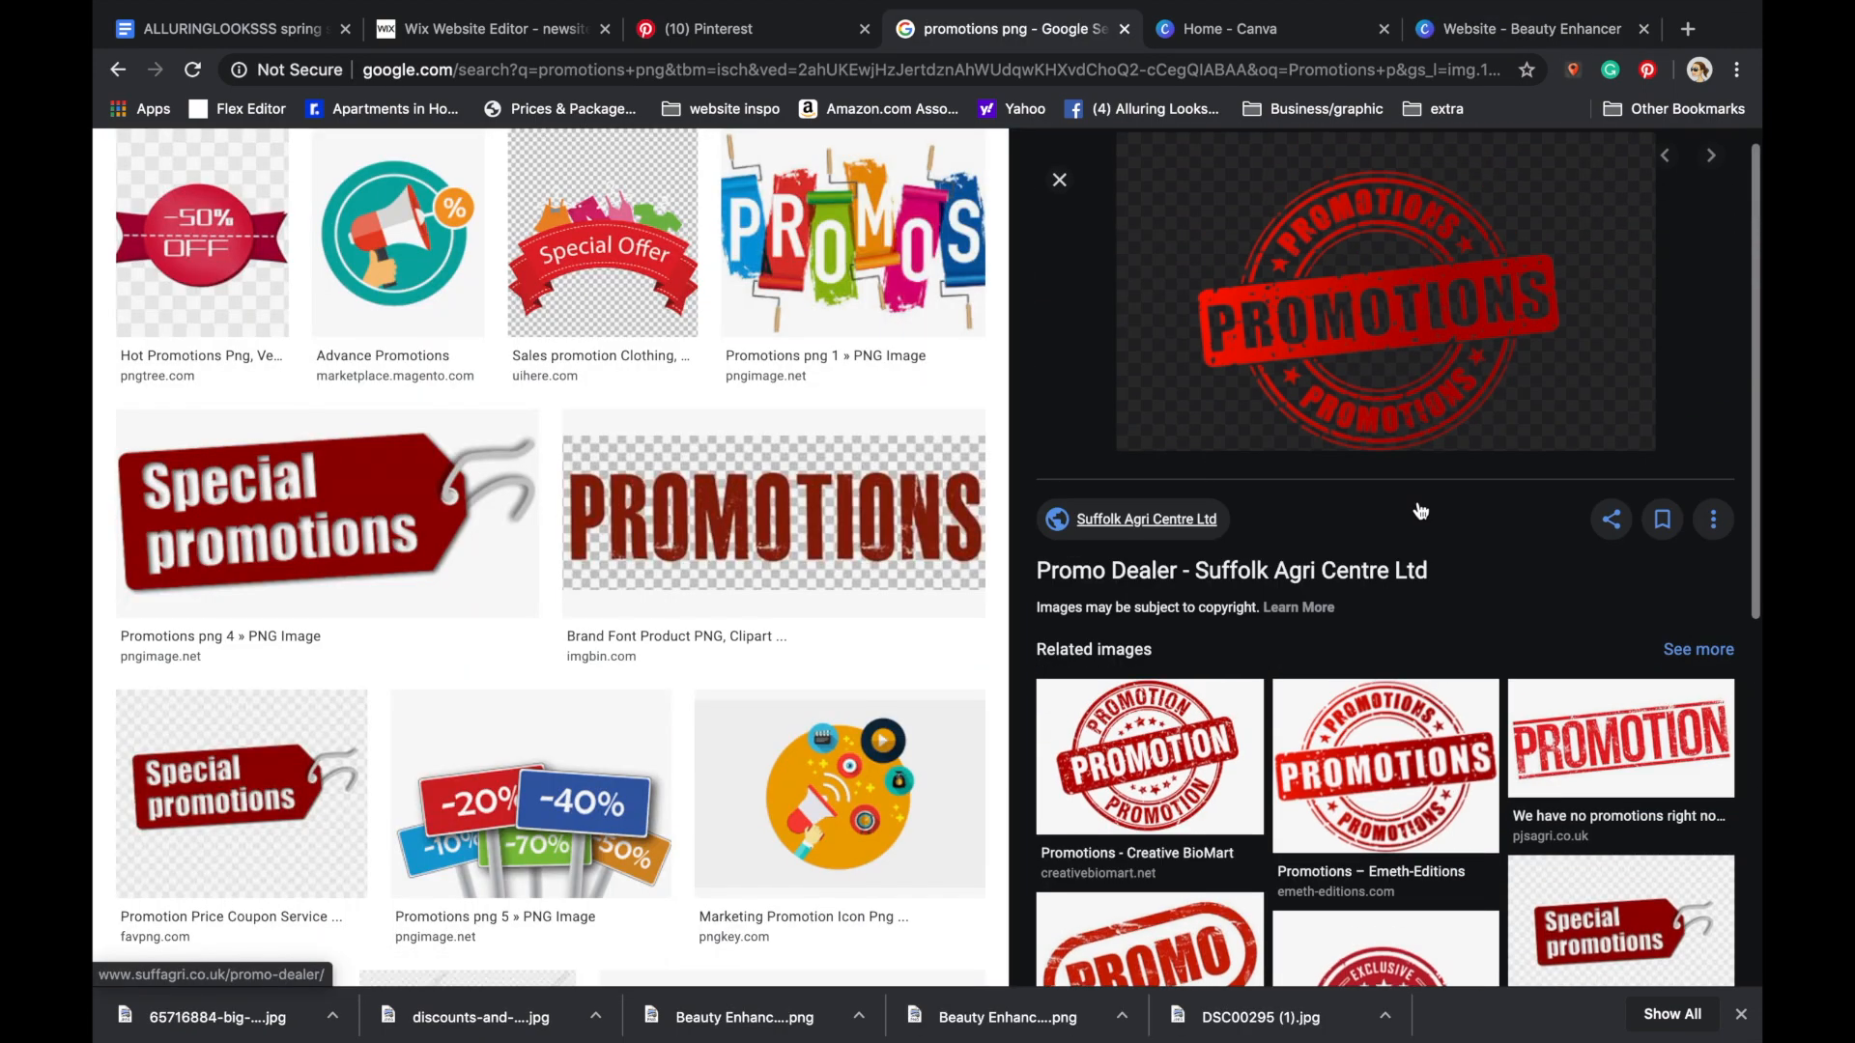
scroll(1421, 510, "down", 7)
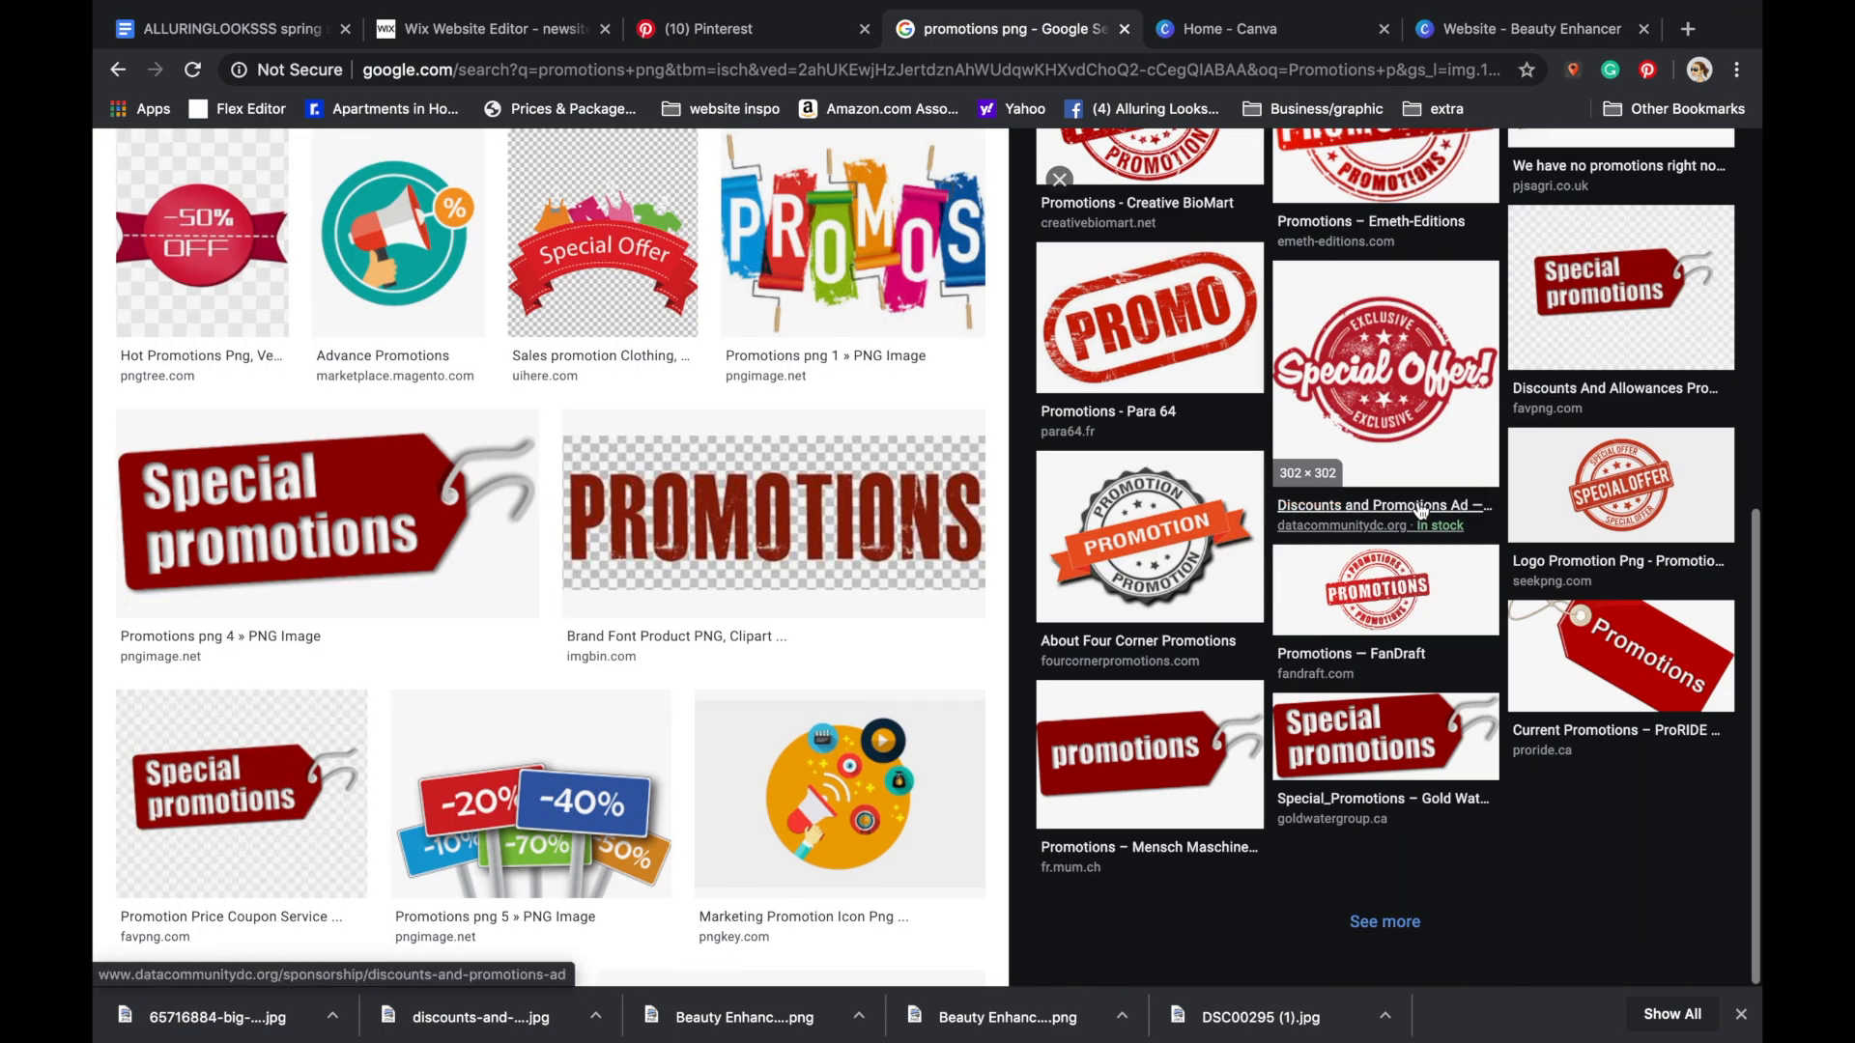
left_click(1421, 398)
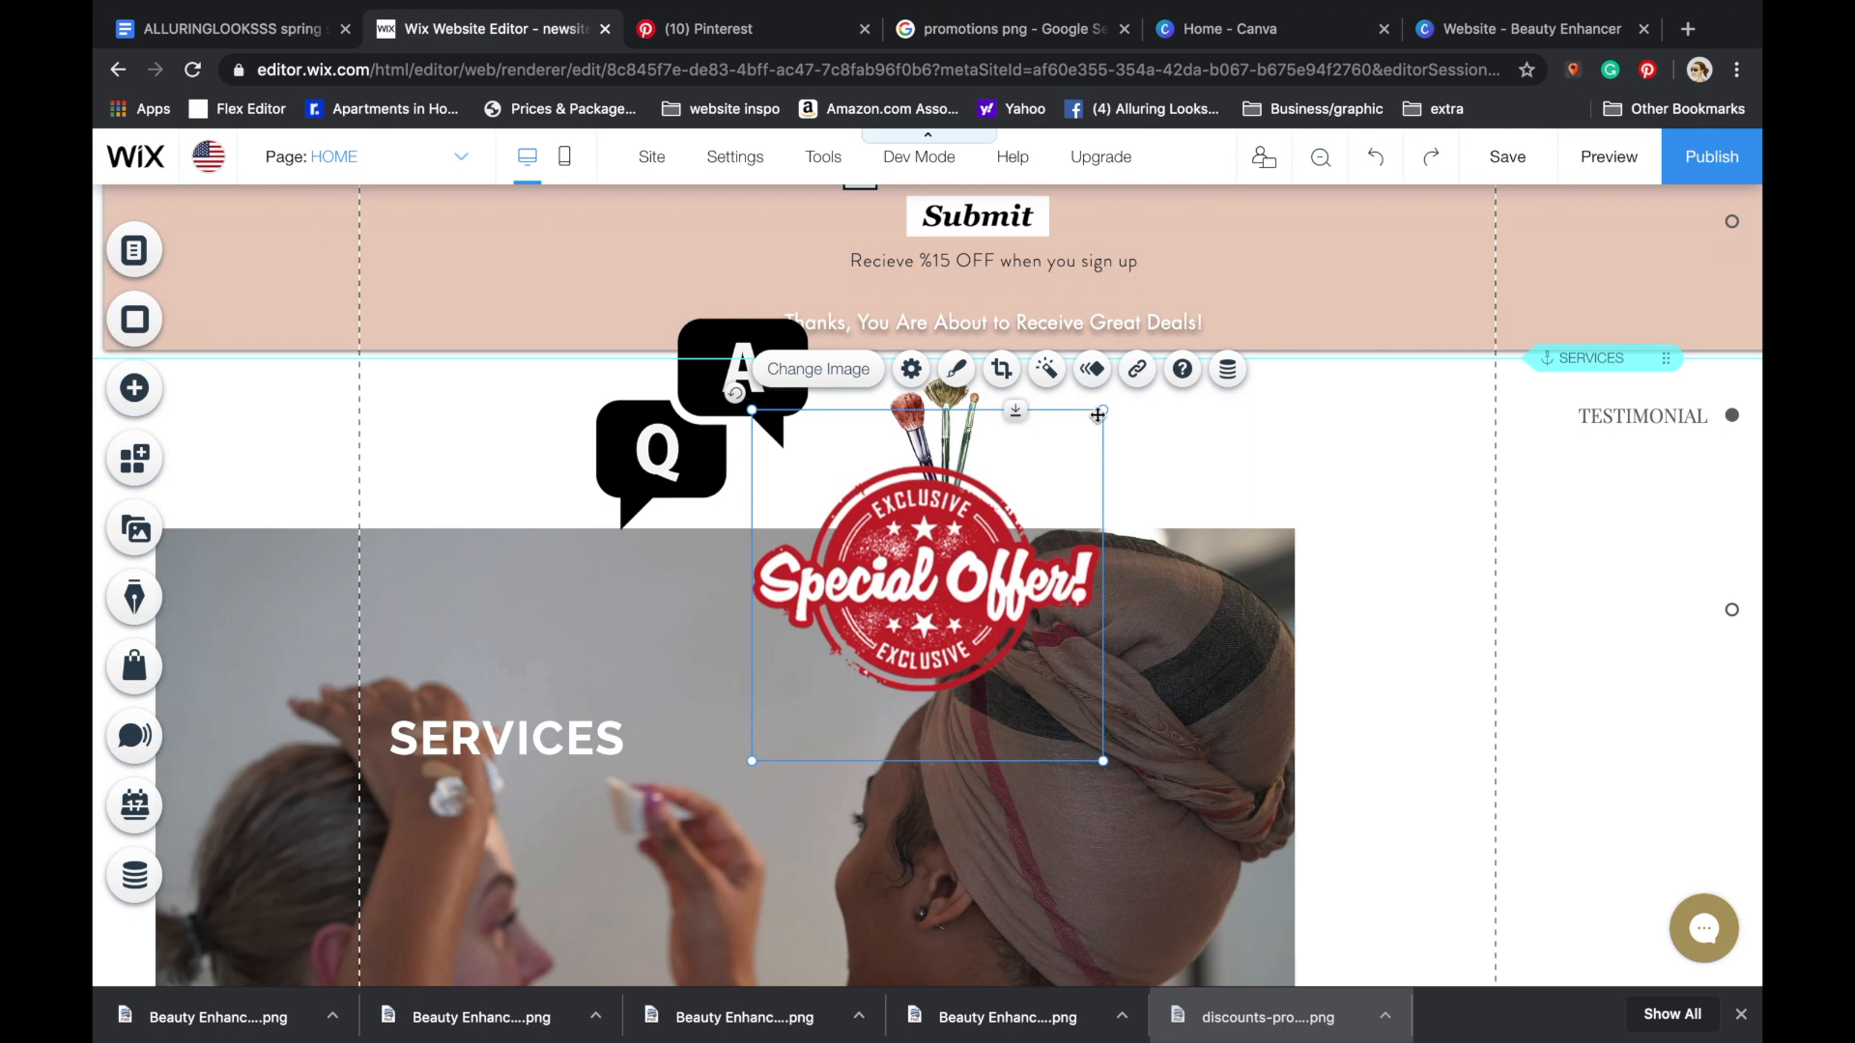
- Shrink the Special Offer stamp to 211 by 211 beside the brushes and delete the Services hover box
left_click_drag(1075, 439, 970, 545)
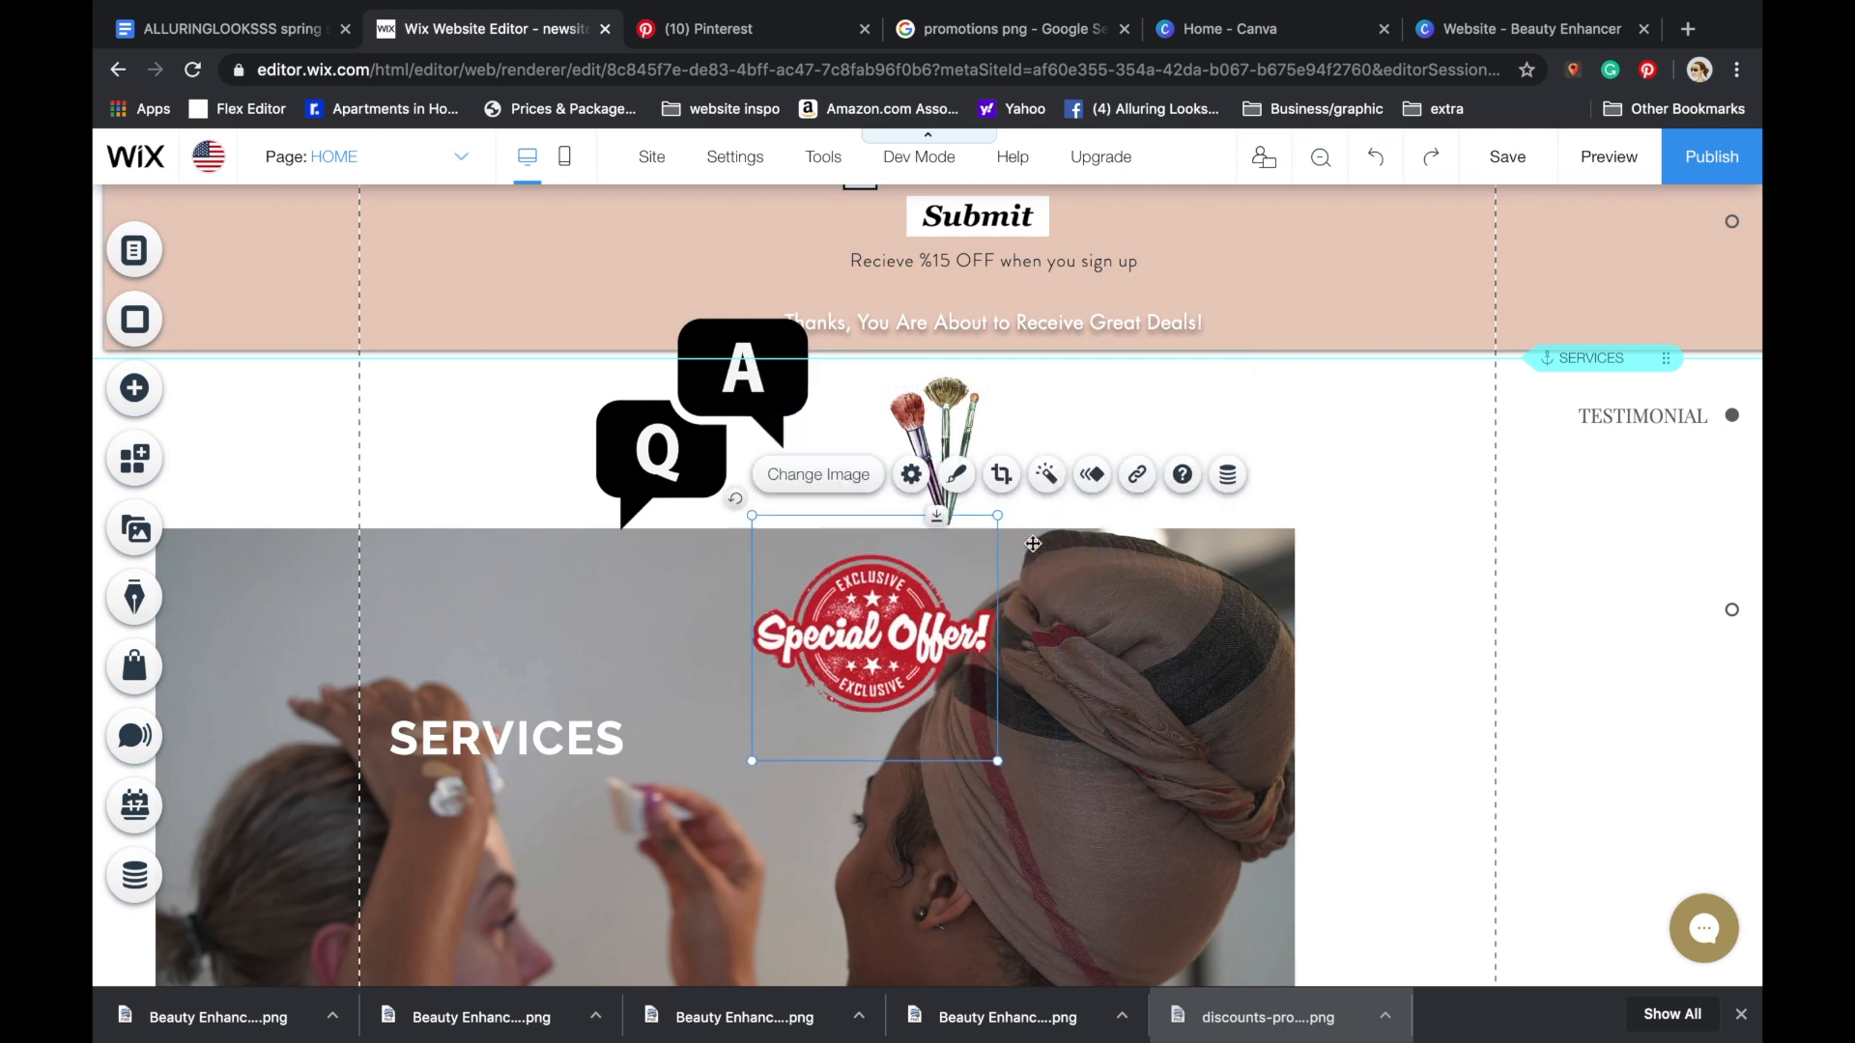
left_click_drag(877, 649, 1219, 426)
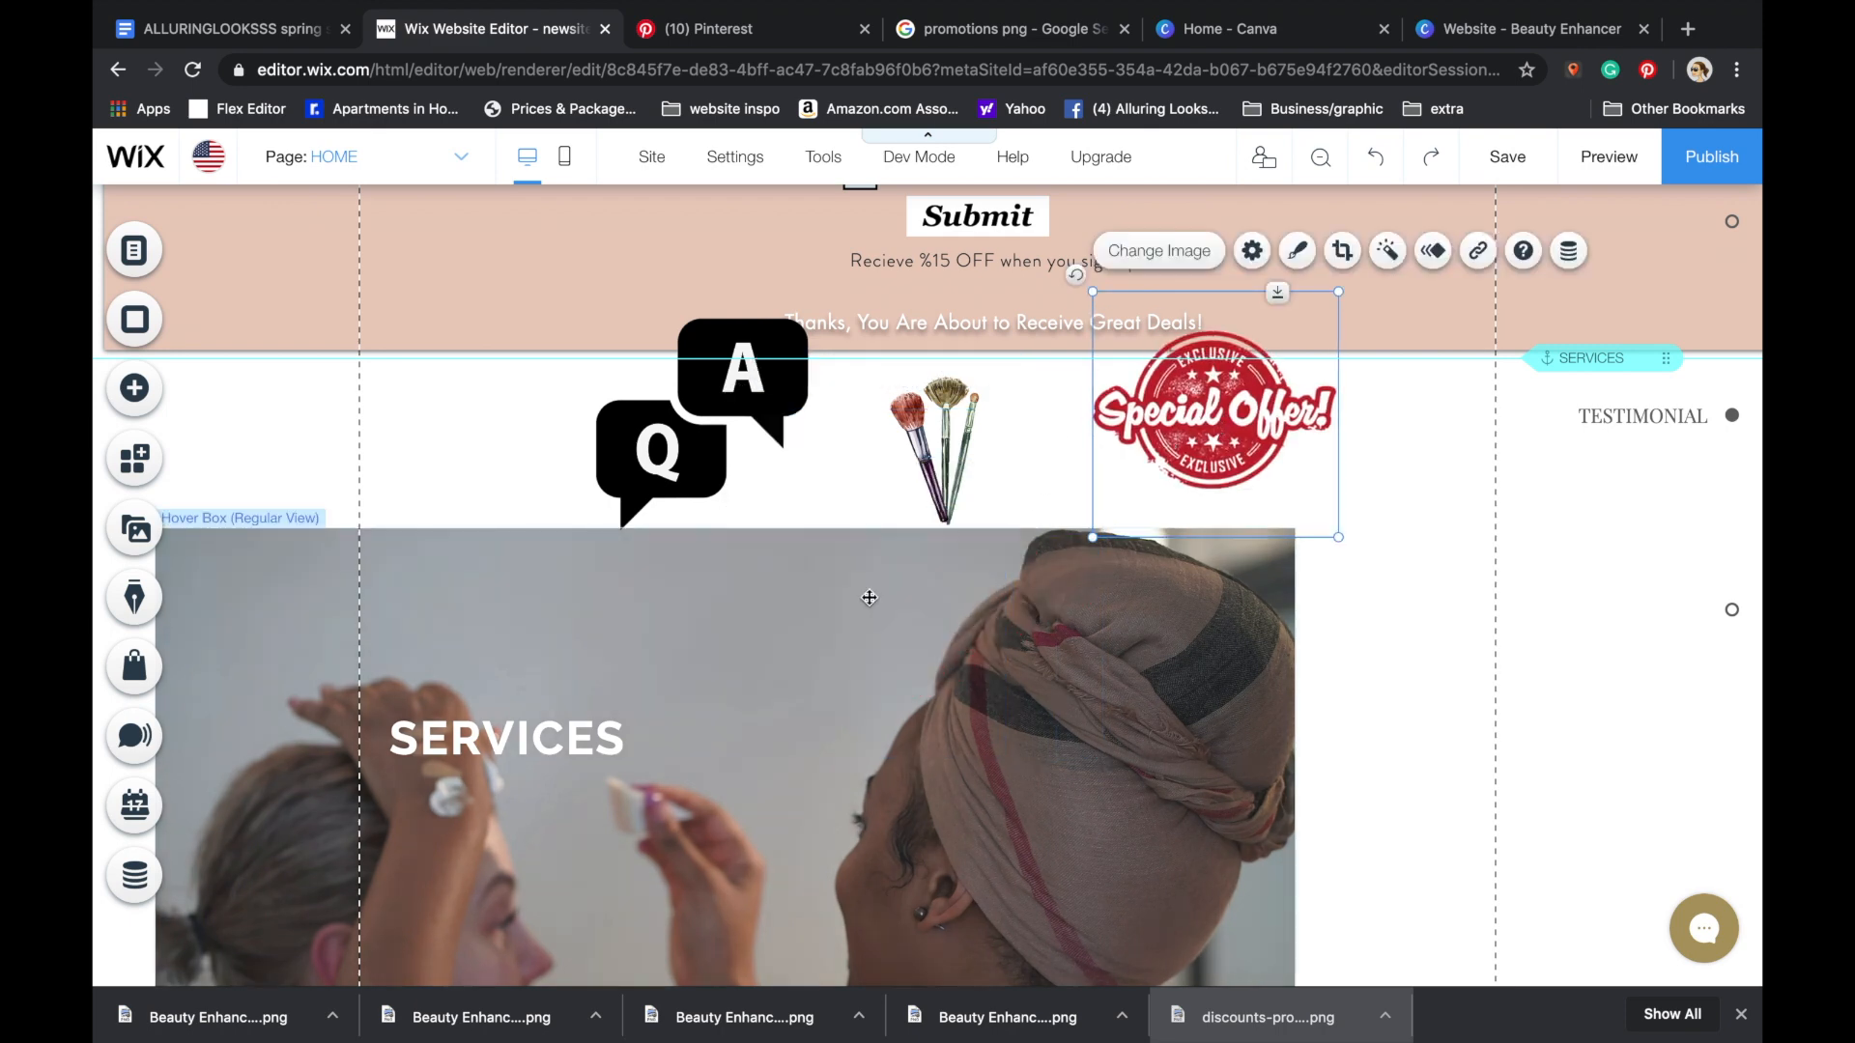
left_click(415, 534)
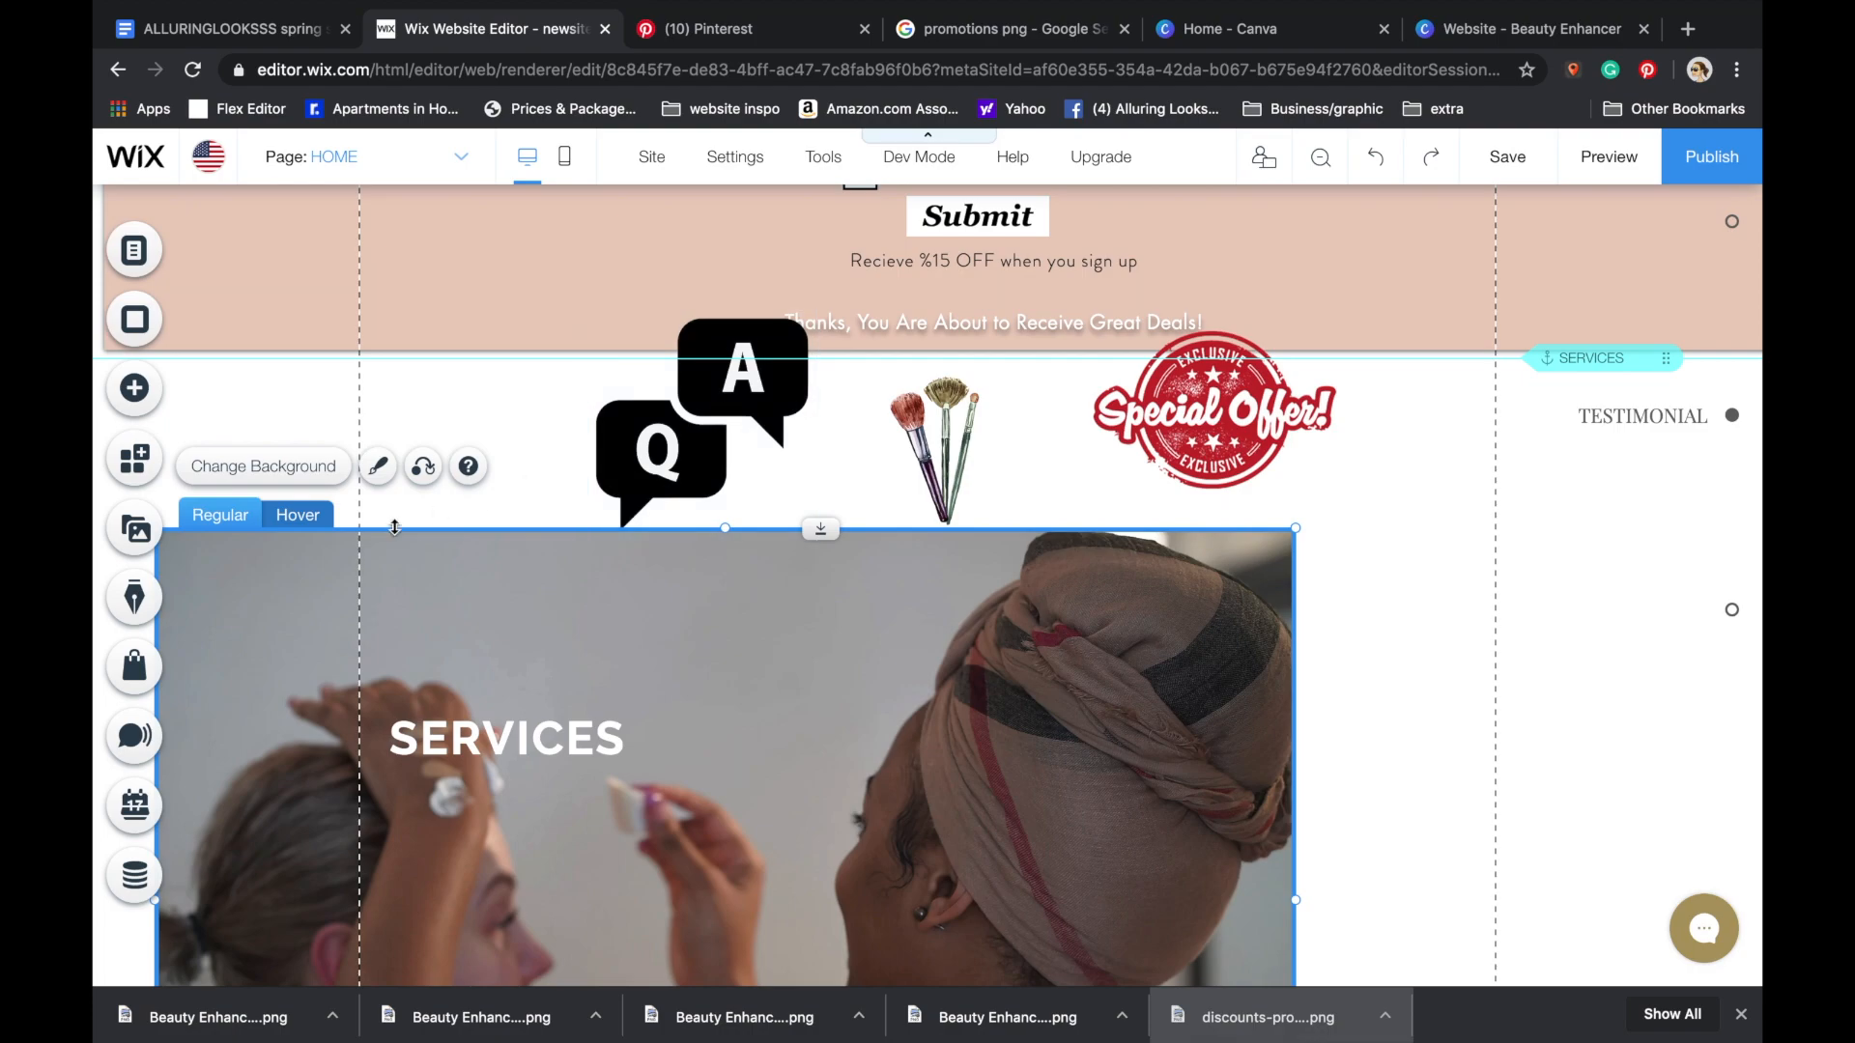
key("Delete")
- Drag the Testimonials strip up above the new-client photo
scroll(477, 713, "down", 15)
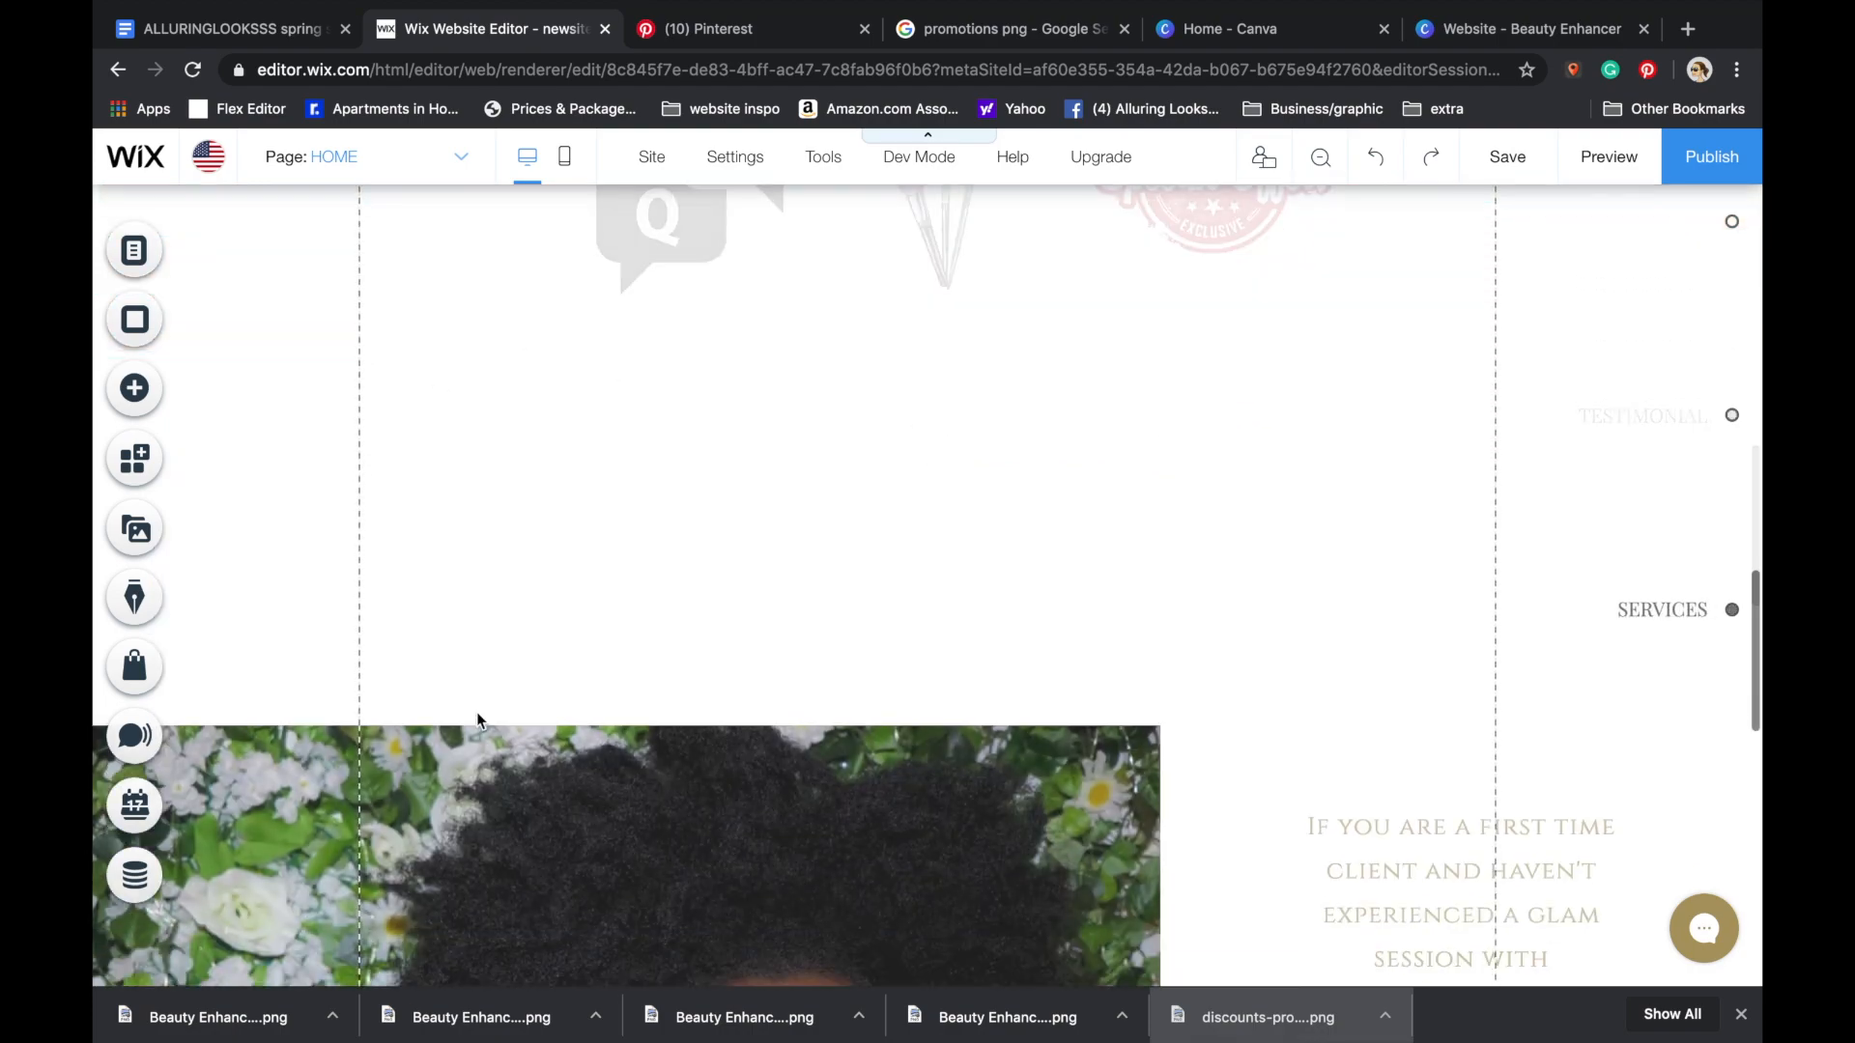
scroll(478, 713, "up", 7)
scroll(477, 711, "down", 7)
scroll(464, 712, "up", 4)
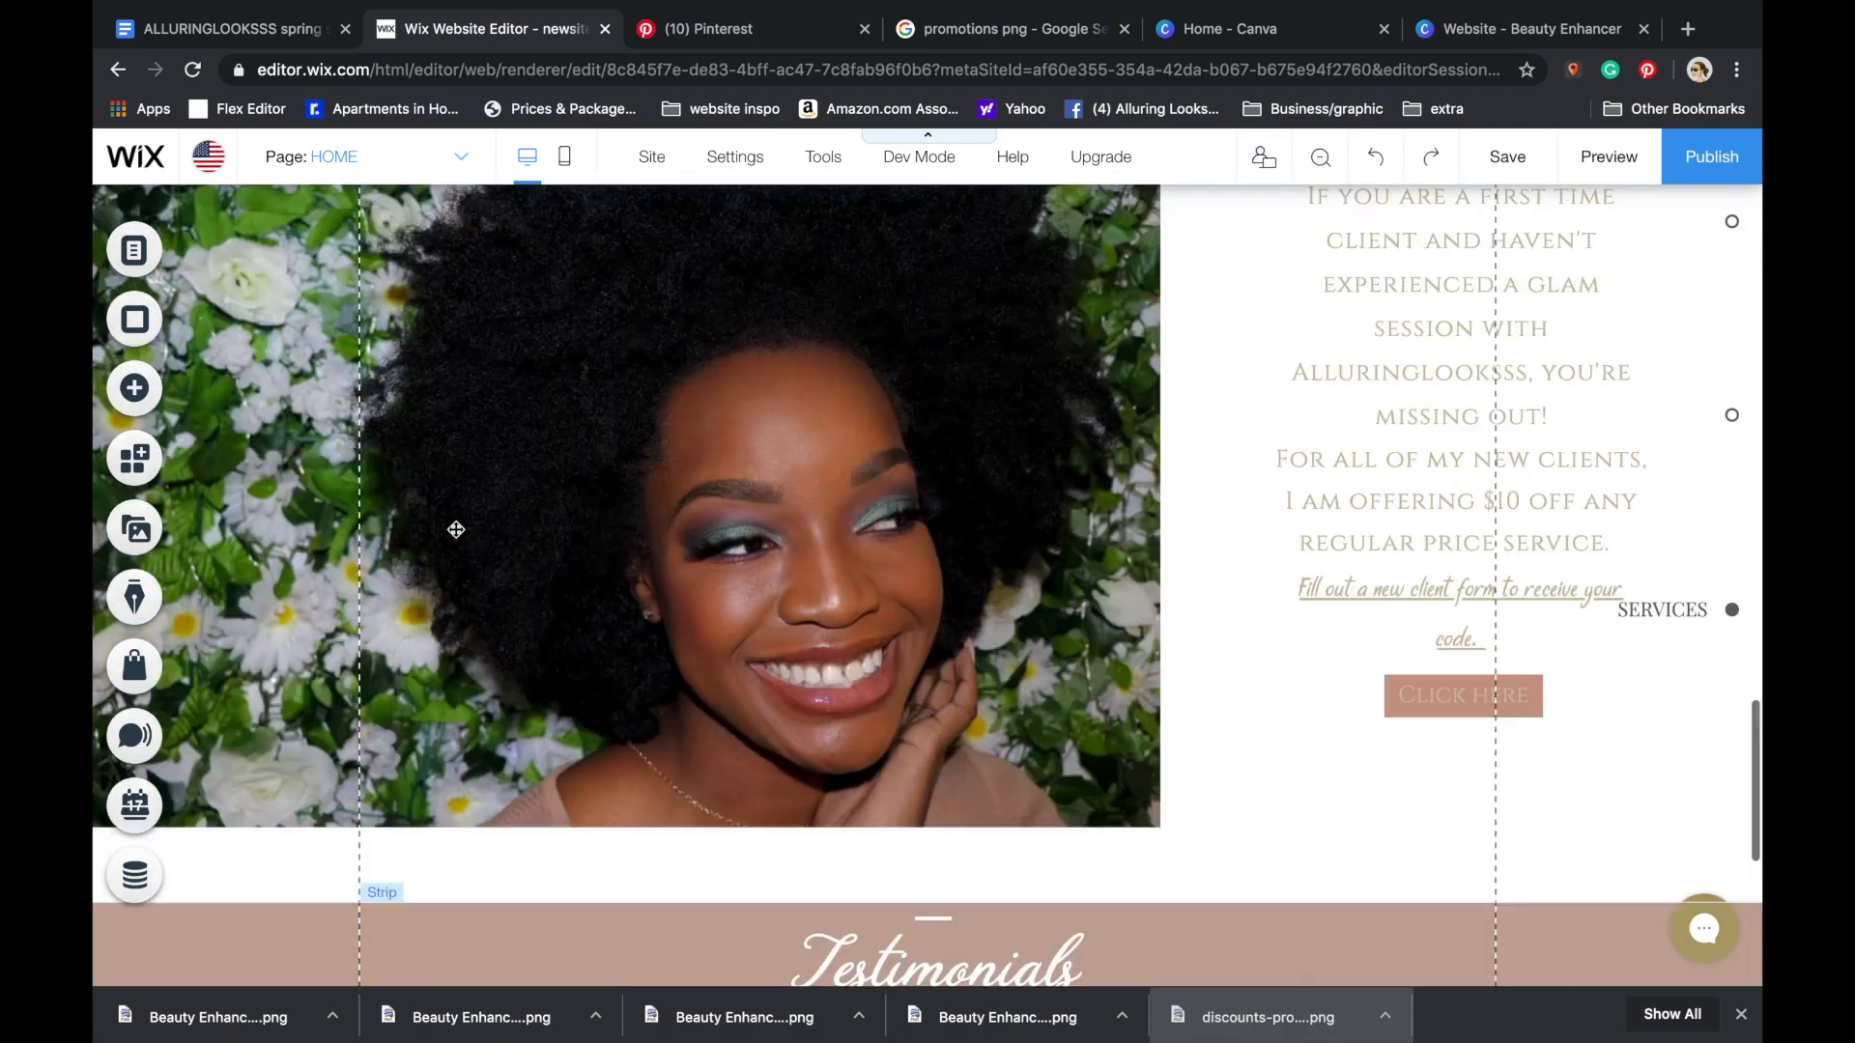
scroll(431, 667, "down", 2)
left_click(431, 656)
left_click_drag(431, 656, 512, 143)
scroll(483, 484, "up", 7)
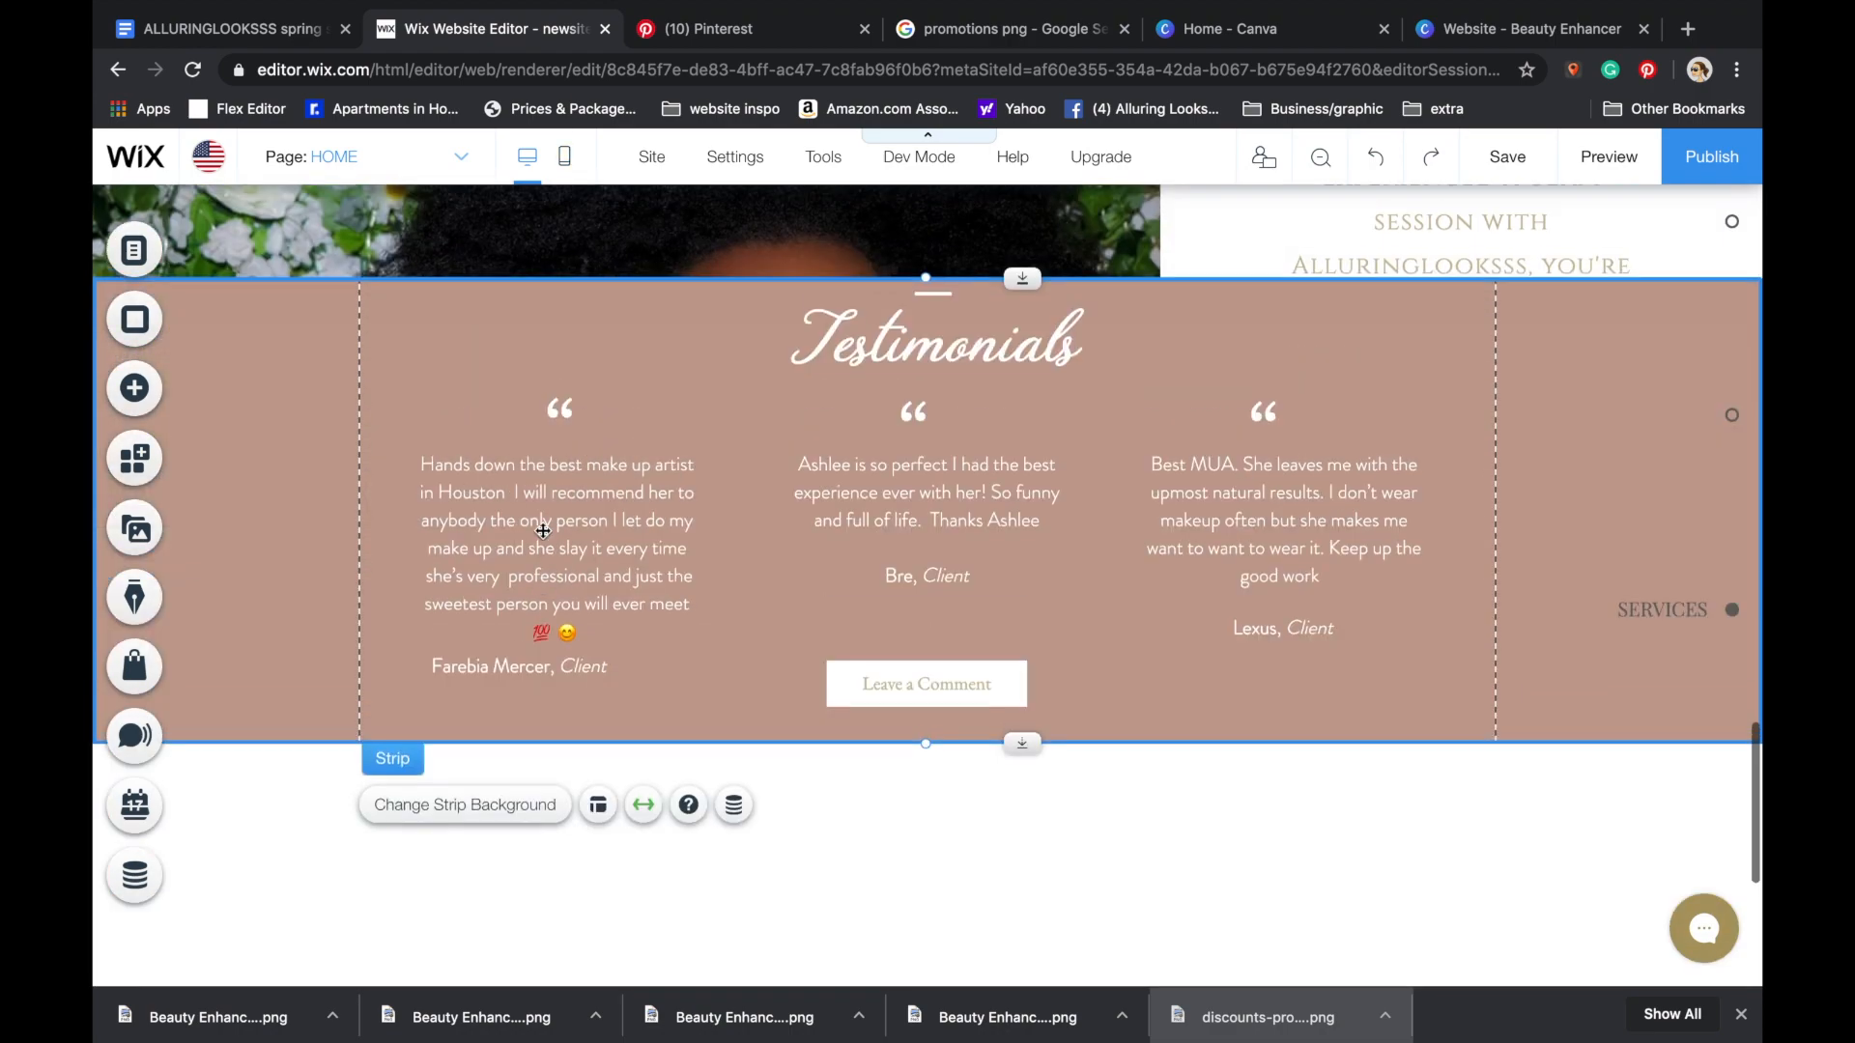
left_click_drag(406, 765, 497, 163)
scroll(425, 463, "up", 4)
left_click_drag(422, 608, 414, 440)
- Colour the Testimonials strip background greyish lavender #A6A3B3
left_click(514, 271)
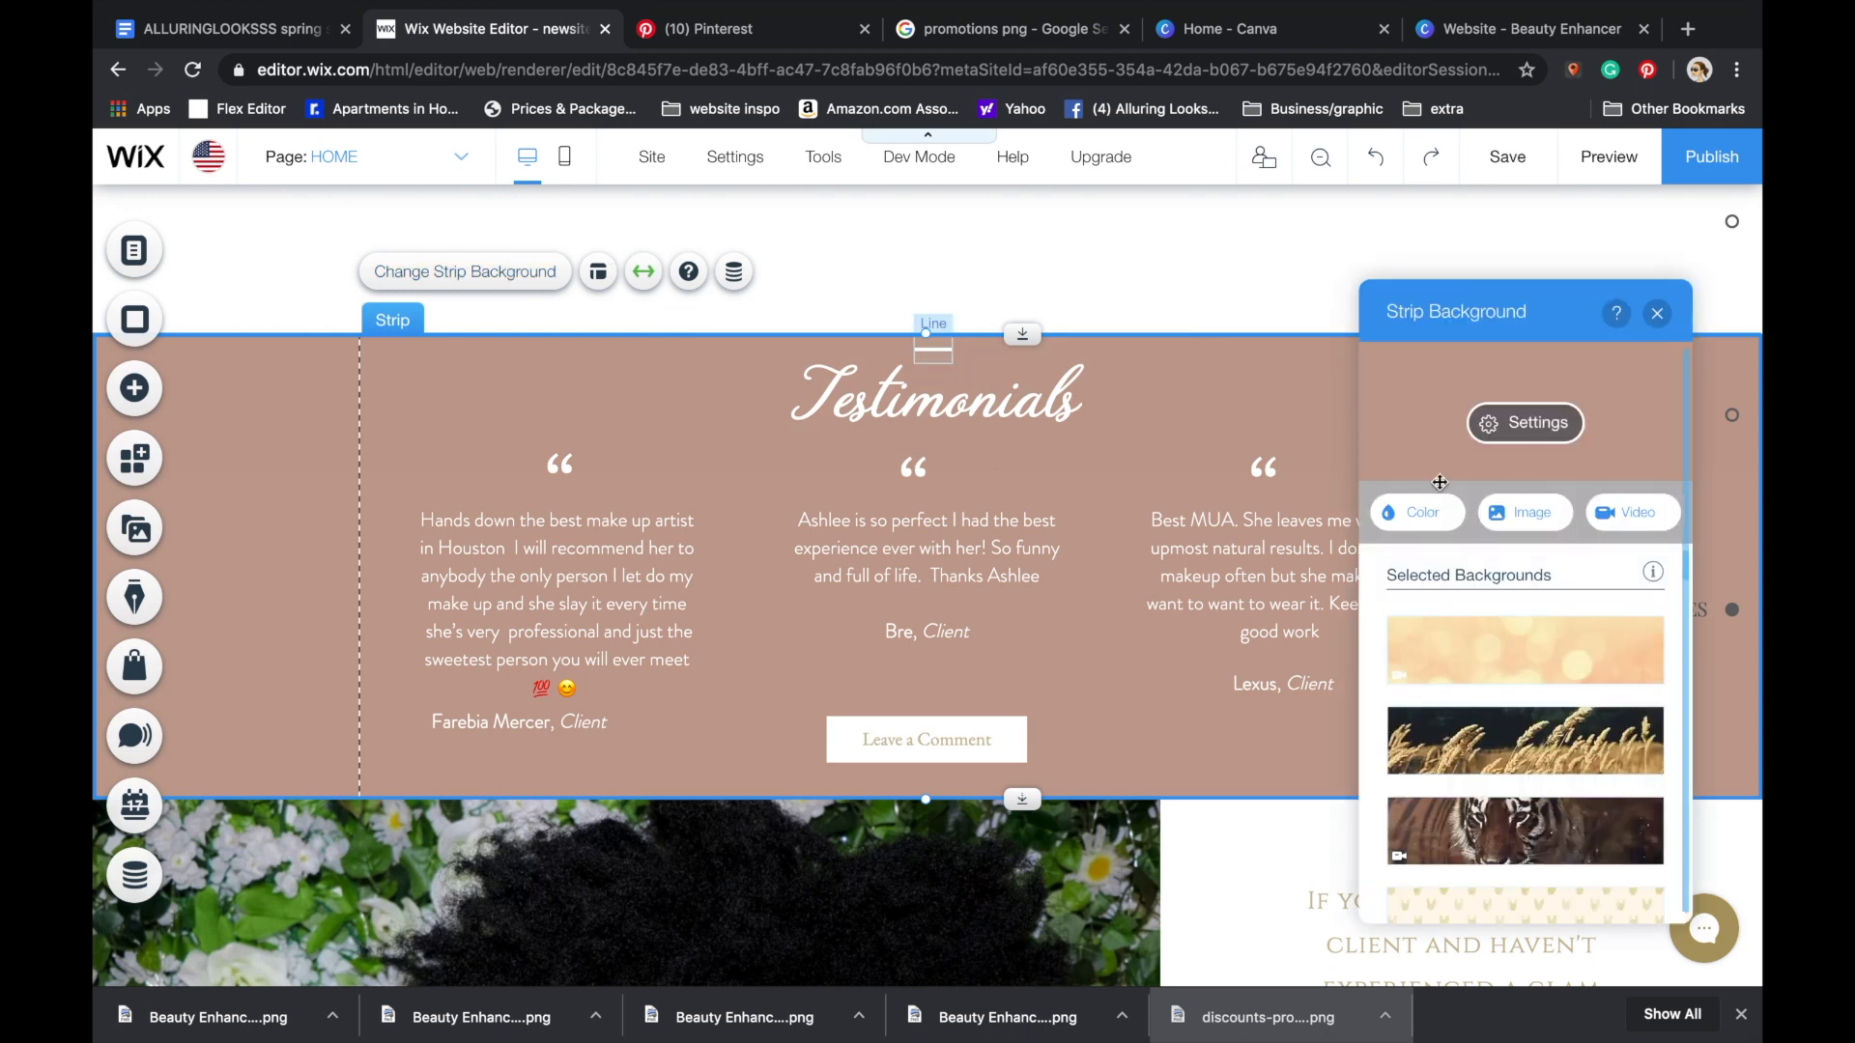
left_click(1439, 518)
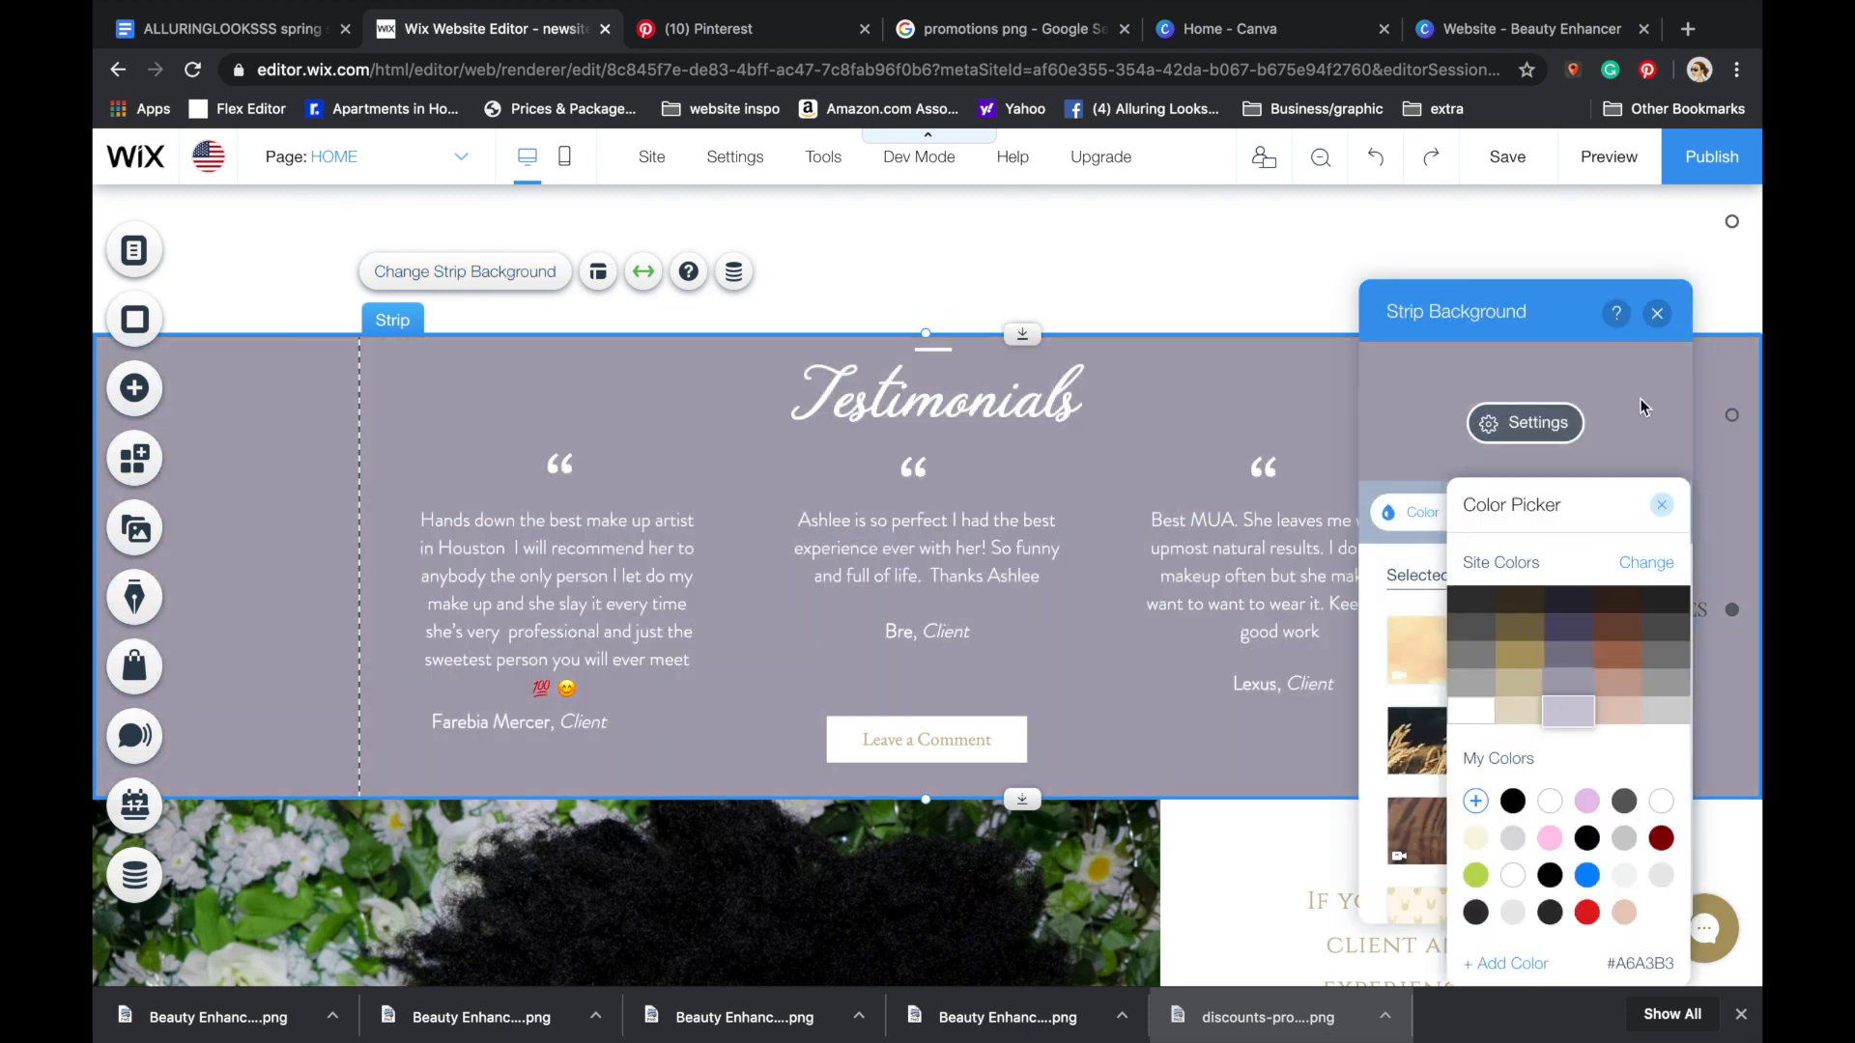
left_click(1662, 504)
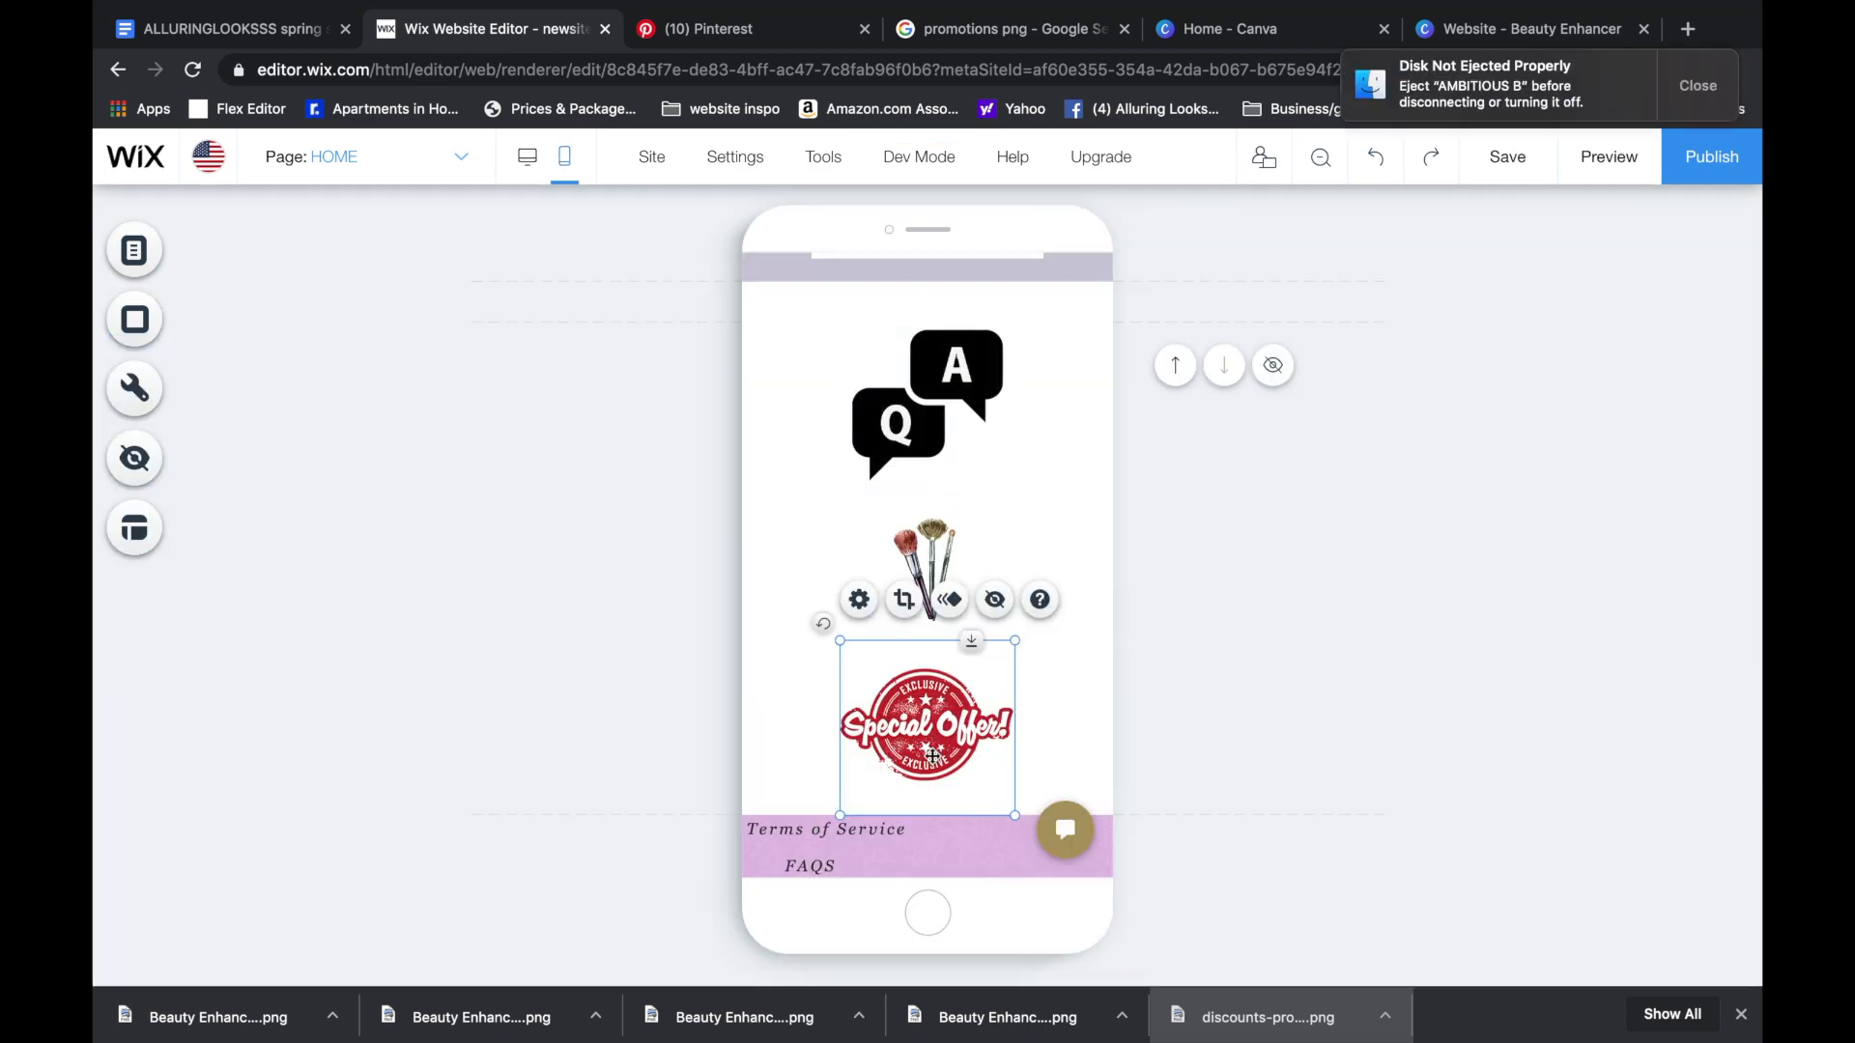
- In mobile view, move the Special Offer, Q&A and brushes images up into the Testimonials strip and adjust the footer
left_click_drag(929, 755, 1012, 393)
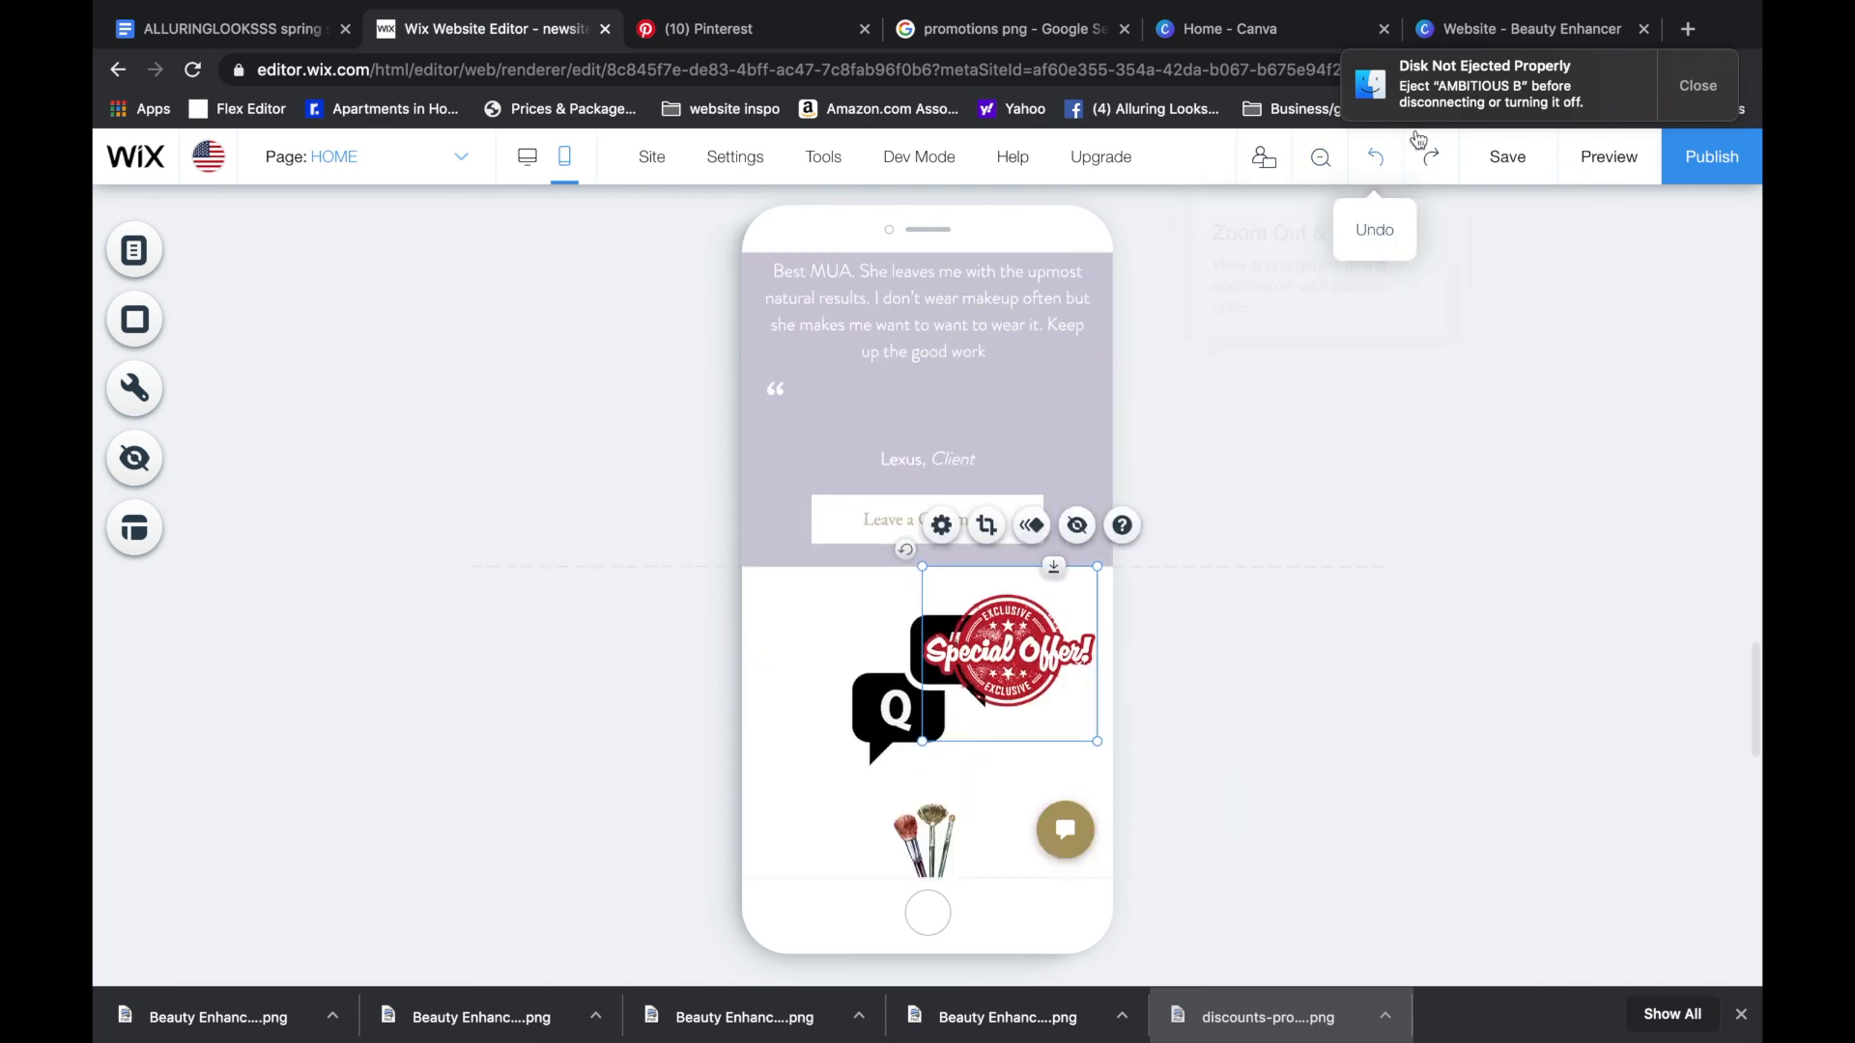
left_click_drag(1040, 645, 858, 646)
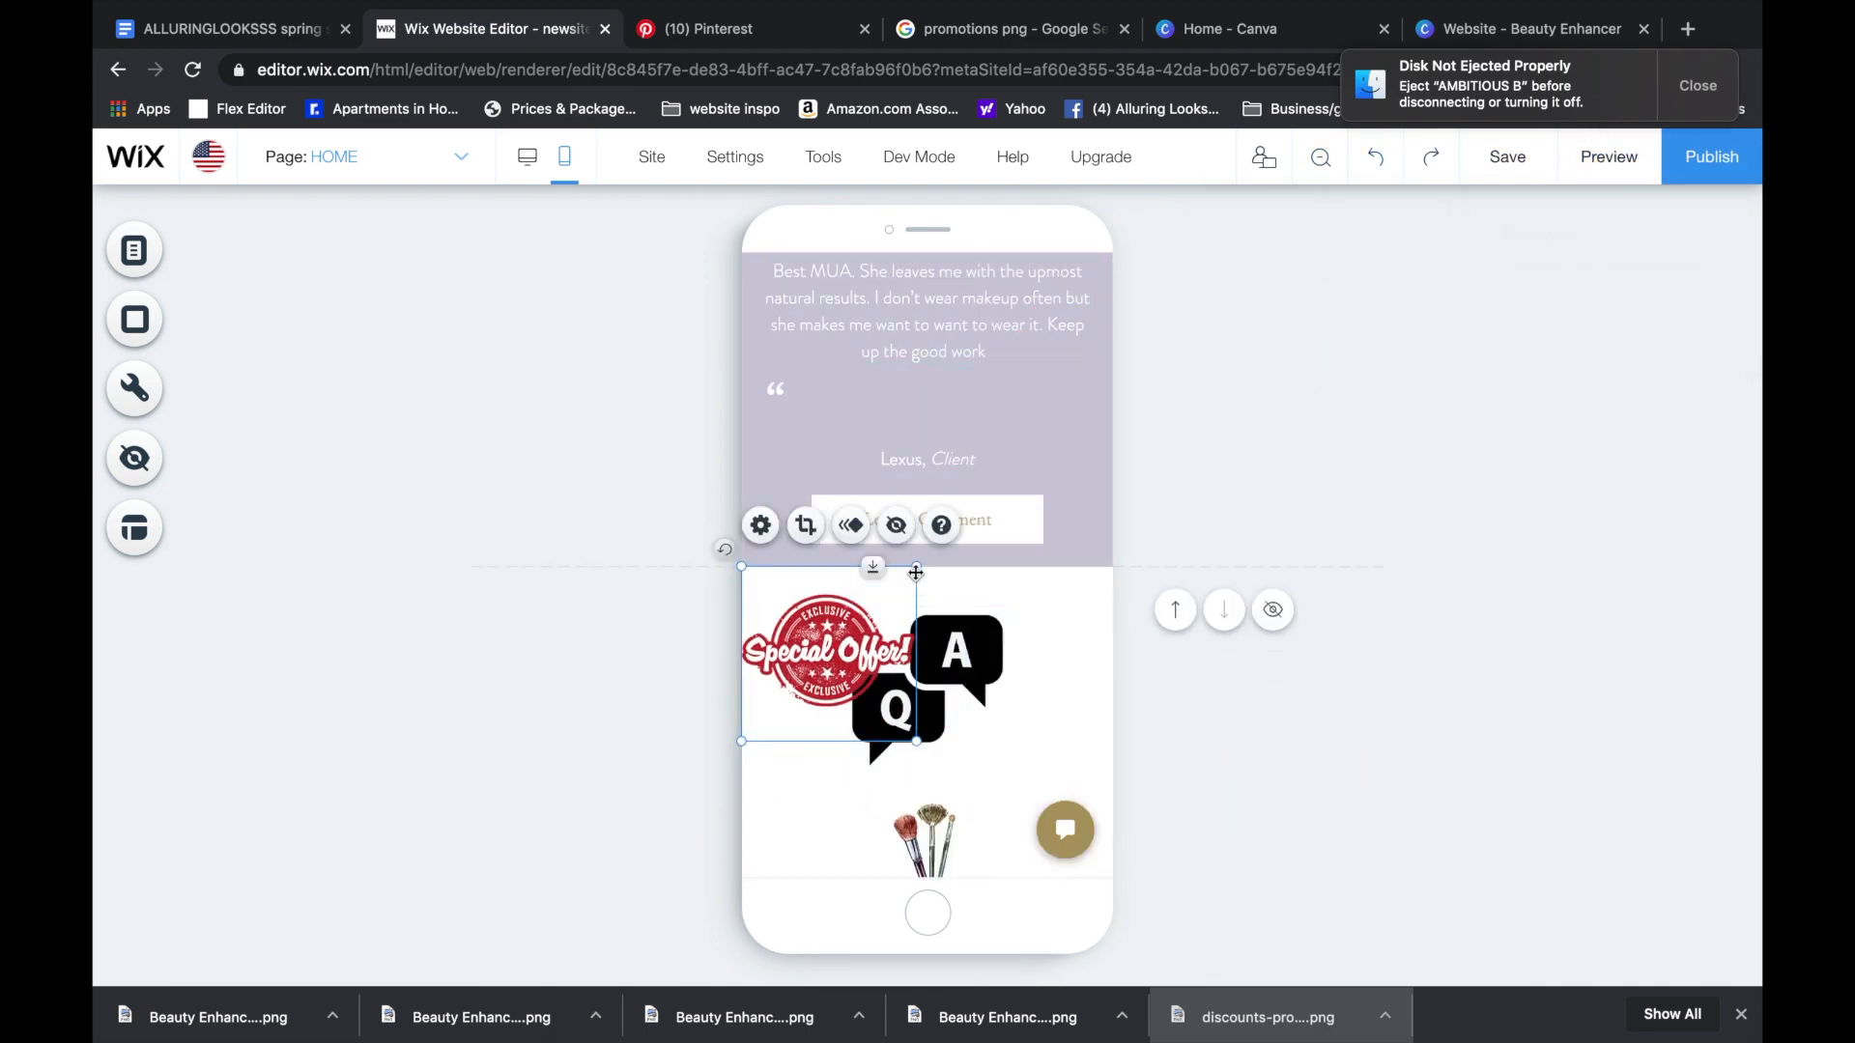
scroll(864, 650, "down", 6)
scroll(861, 648, "up", 6)
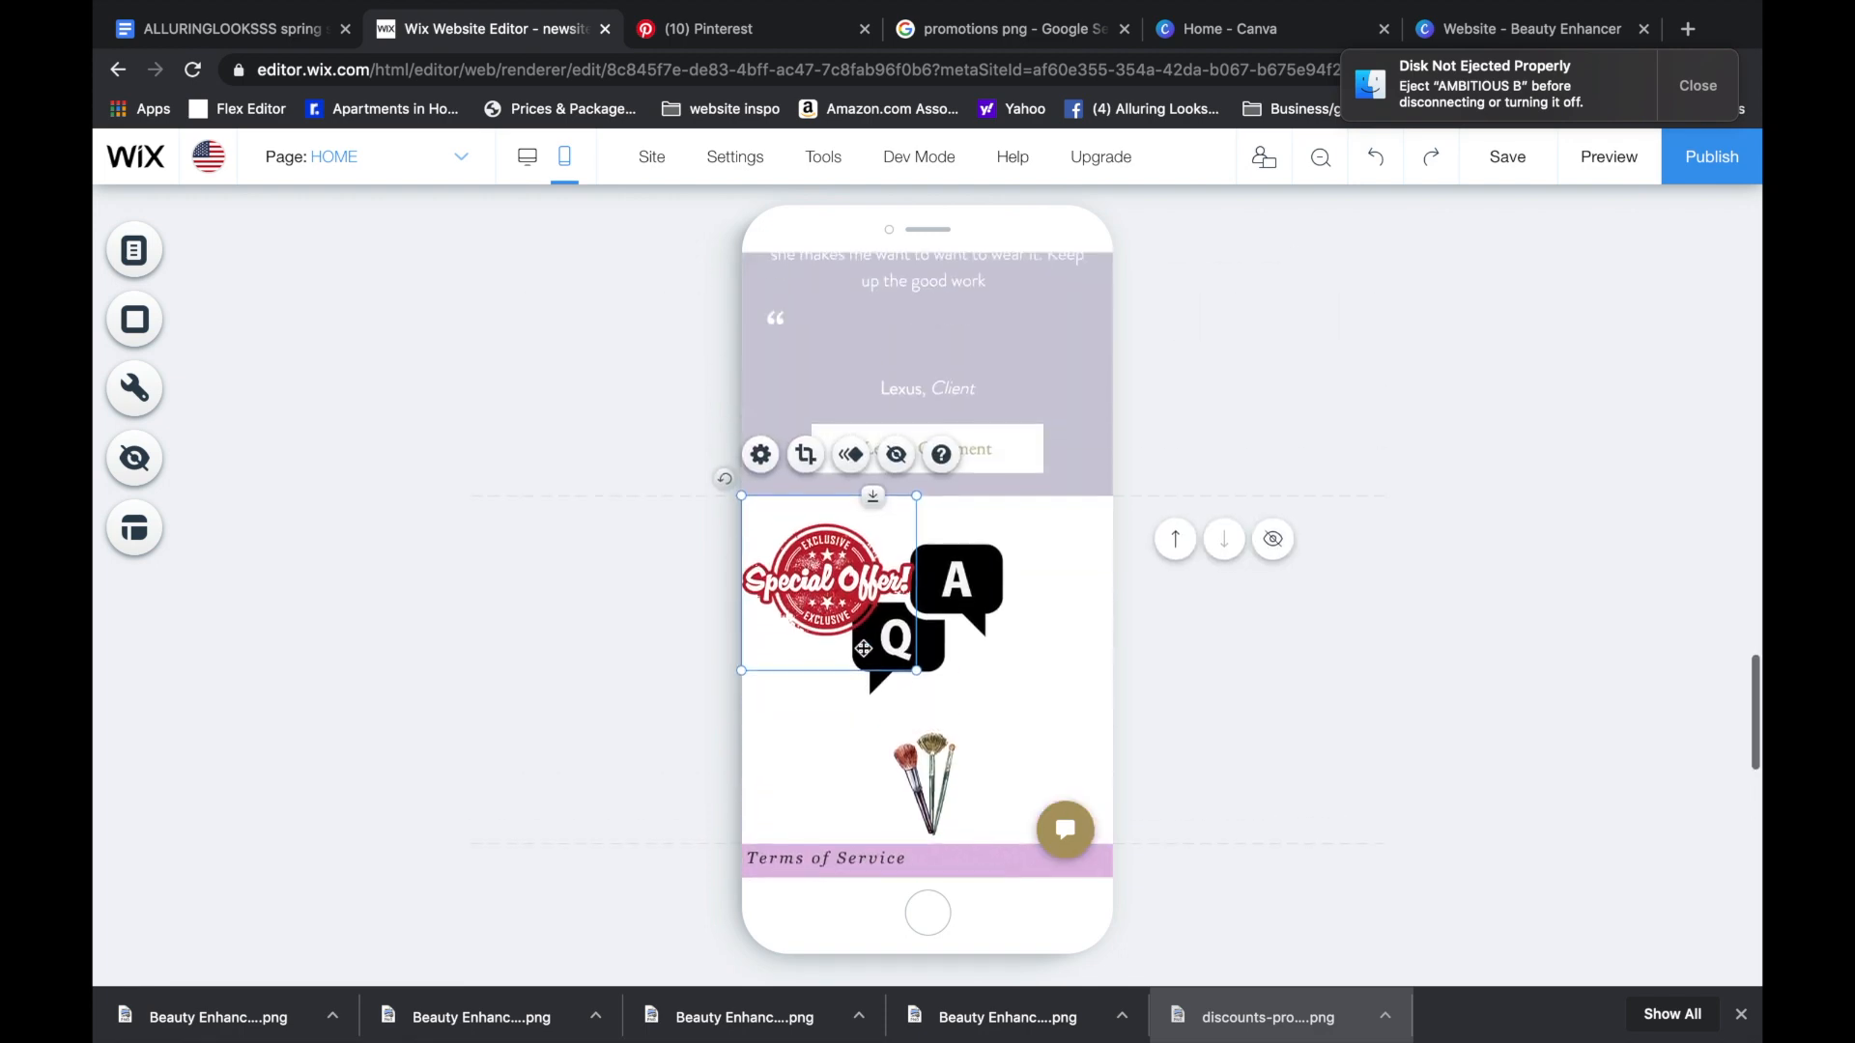
scroll(842, 568, "up", 2)
left_click_drag(827, 662, 866, 618)
left_click_drag(860, 512, 862, 425)
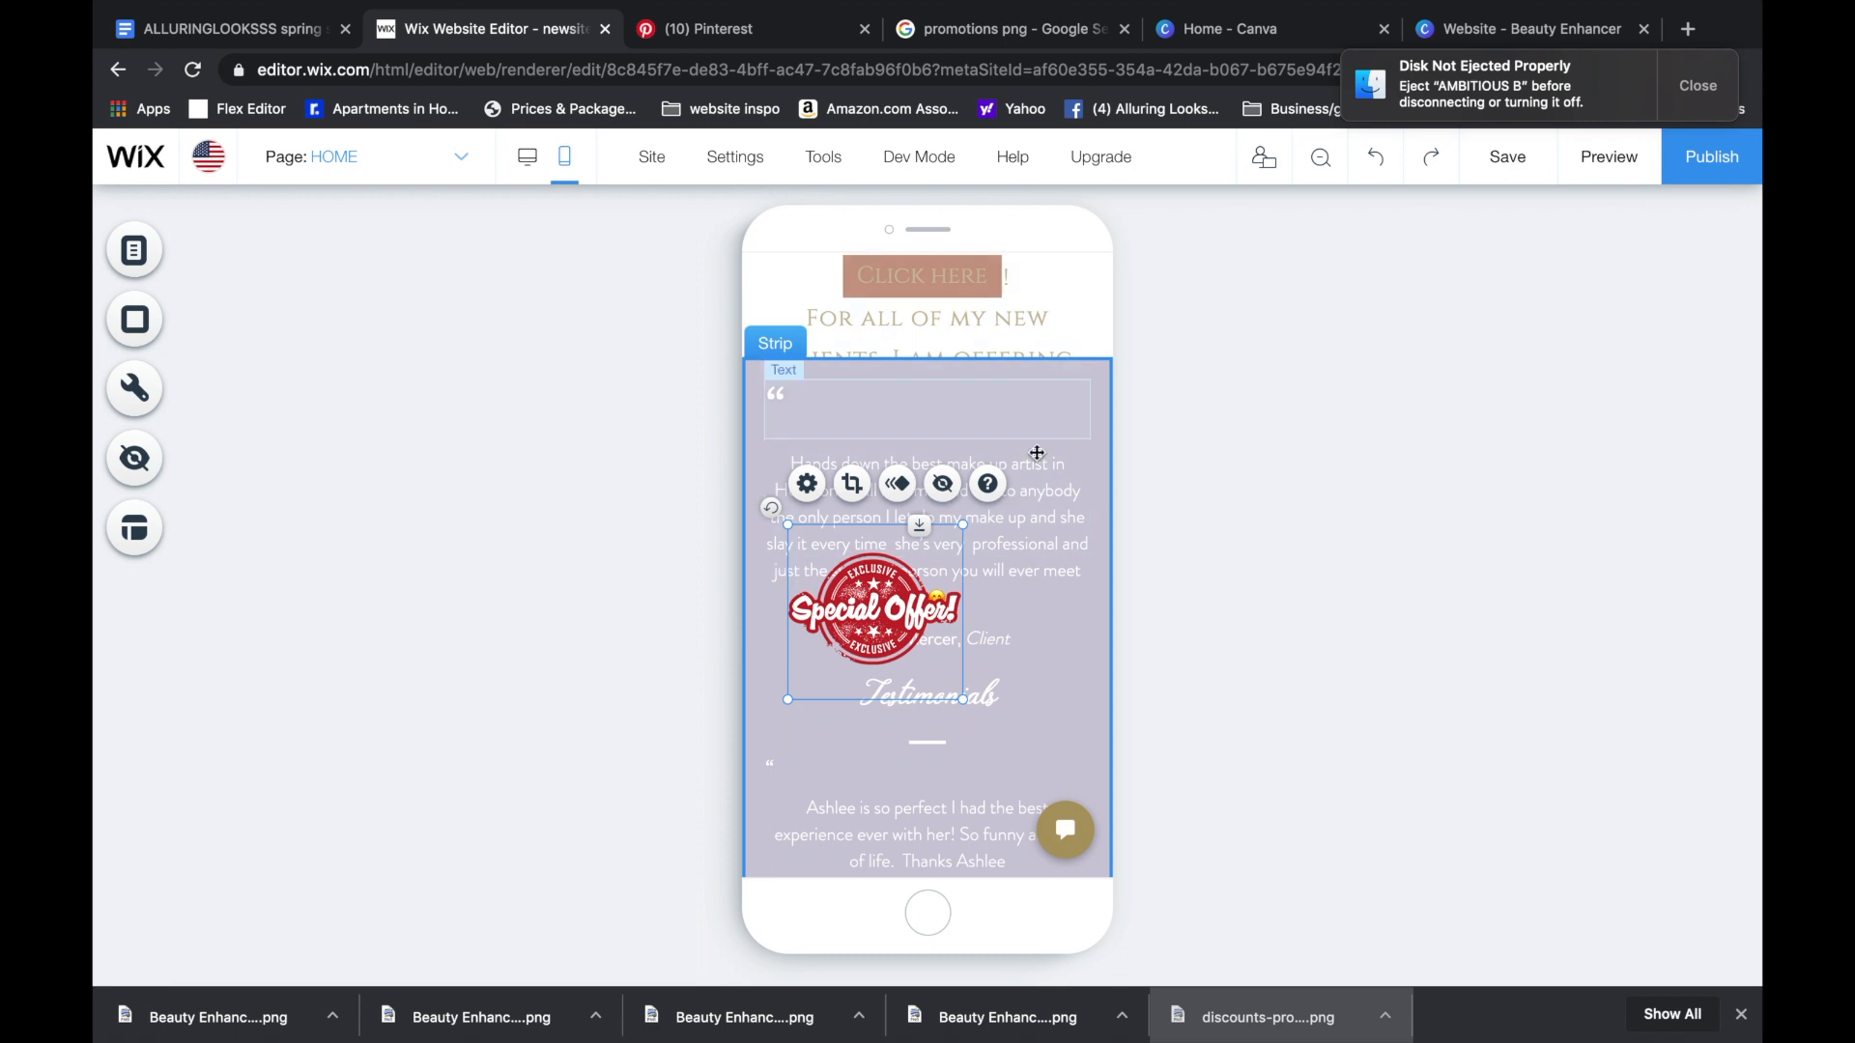
scroll(1037, 454, "up", 2)
left_click_drag(840, 829, 824, 466)
scroll(816, 469, "down", 10)
mouse_move(893, 478)
left_mouse_down()
mouse_move(857, 323)
mouse_move(805, 239)
left_mouse_up()
left_click_drag(922, 660, 947, 259)
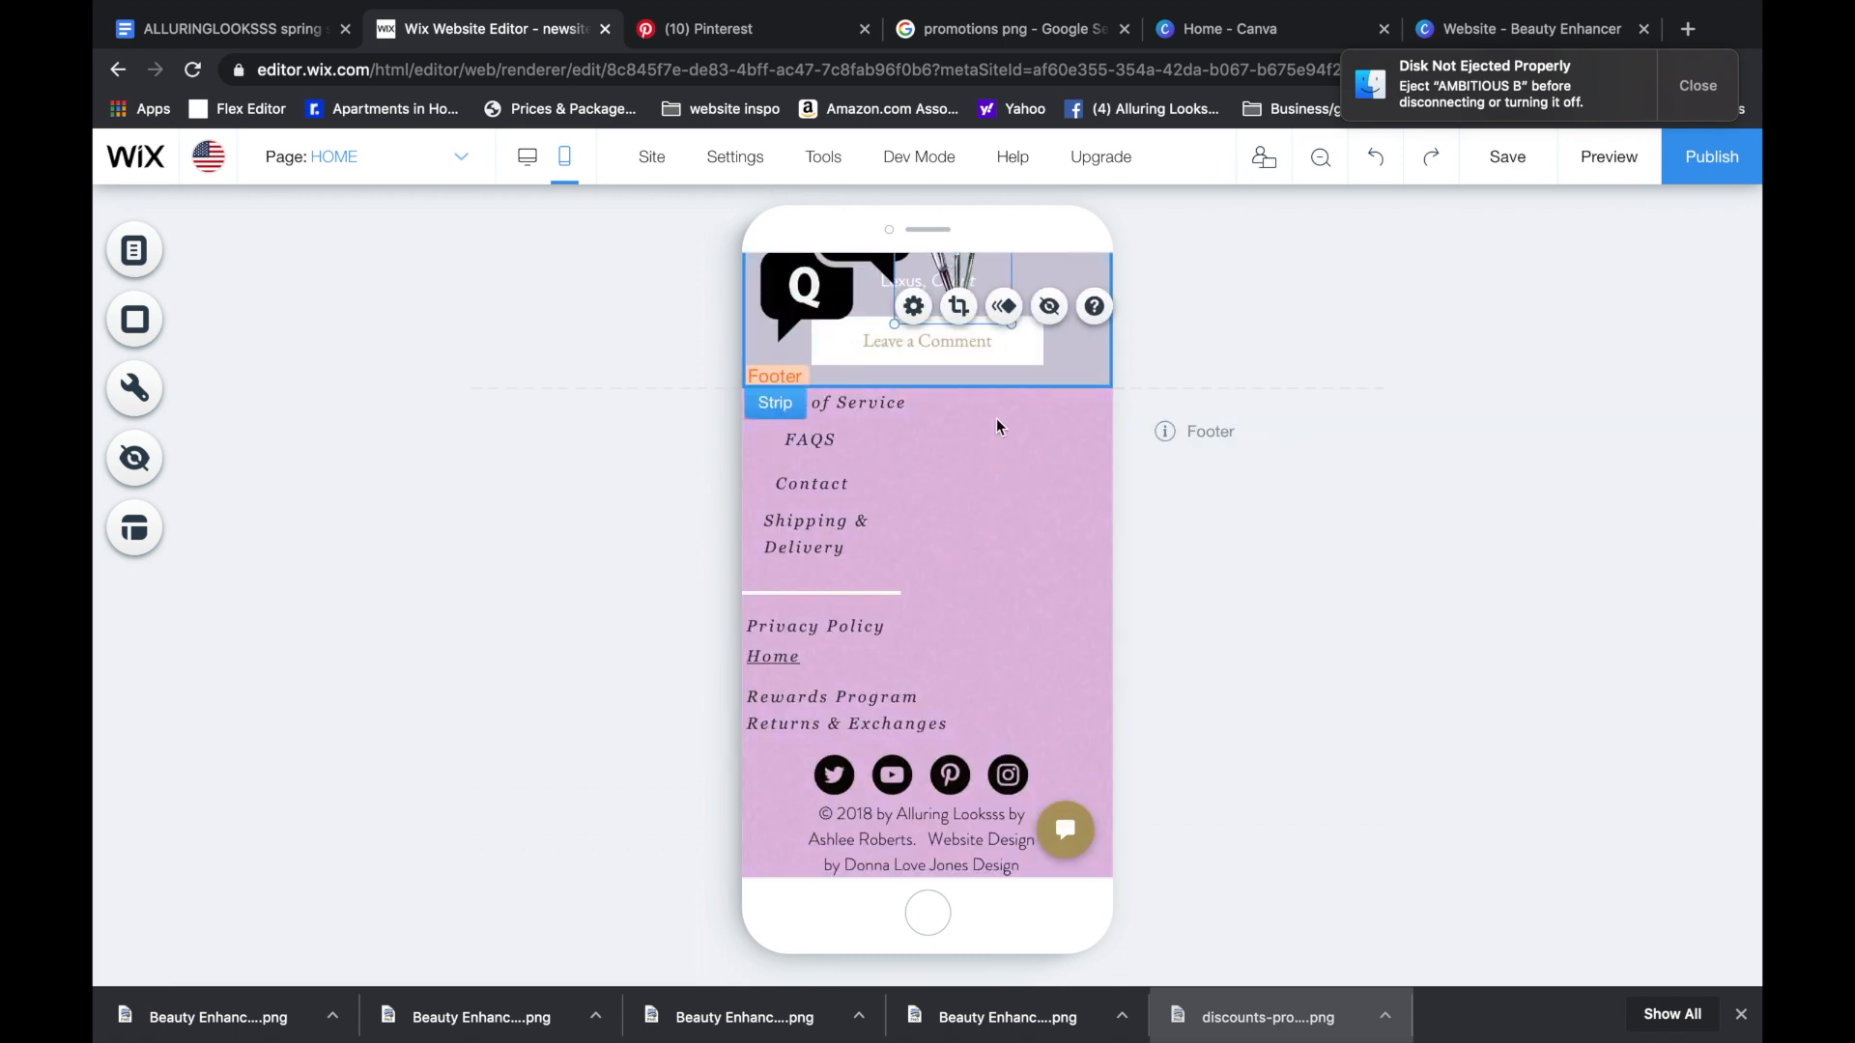
left_click_drag(1091, 409, 1081, 666)
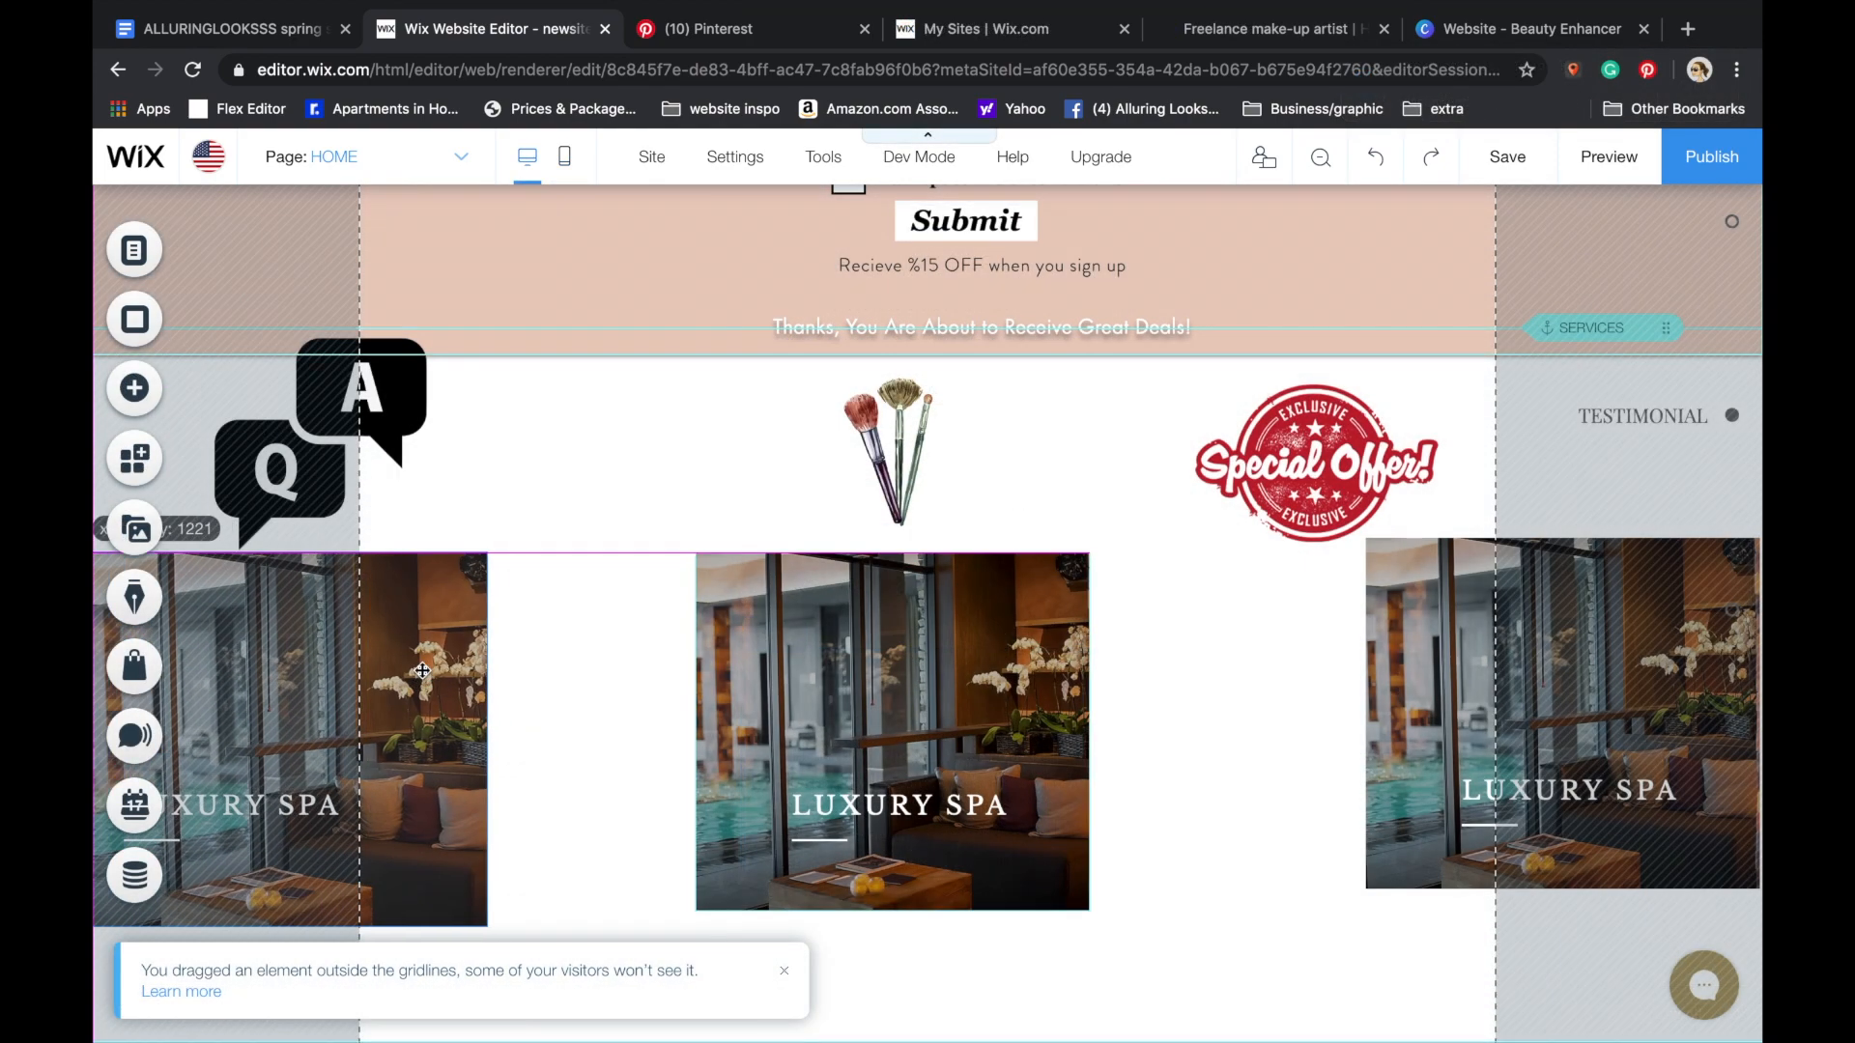
- Resize the three LUXURY SPA hover boxes to matching sizes, the middle one 375 by 330, and align them
left_click(697, 904)
left_click_drag(696, 907, 680, 919)
left_click_drag(839, 842, 836, 835)
left_click_drag(1090, 915, 1199, 919)
left_click(1110, 1014)
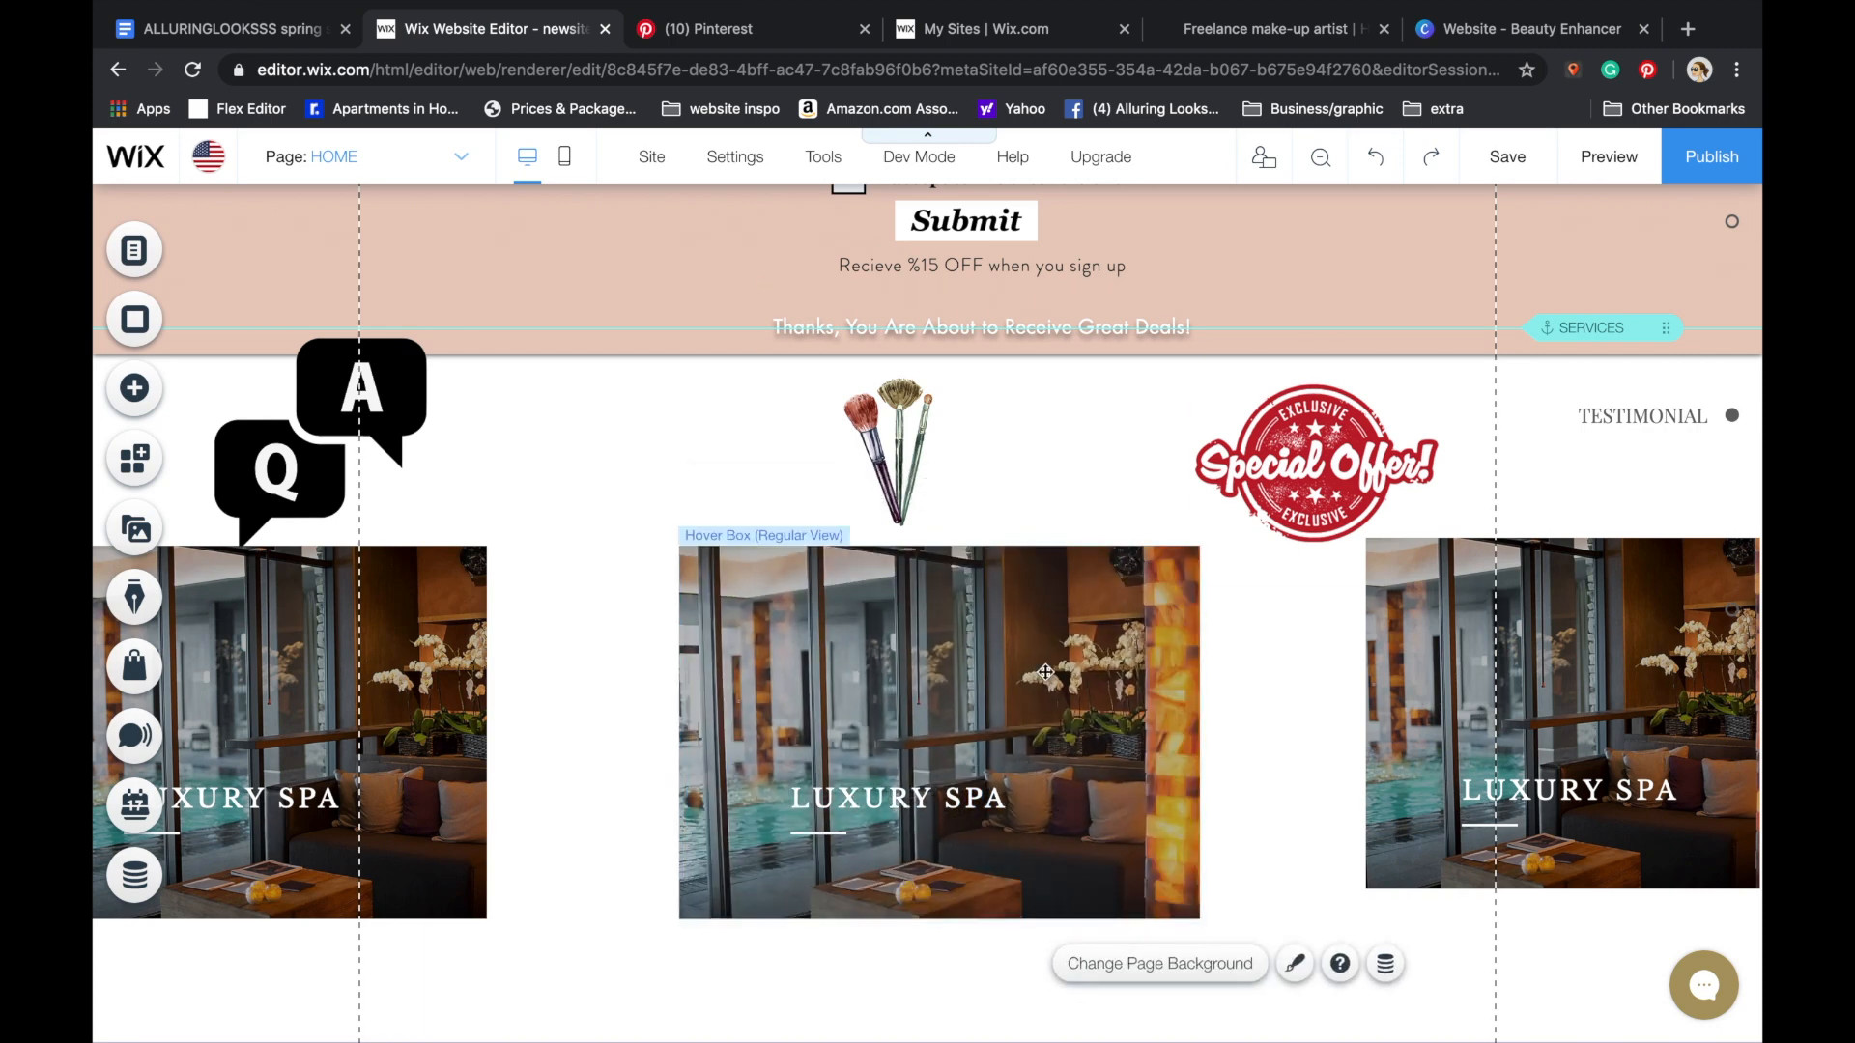
left_click_drag(915, 664, 903, 664)
left_click_drag(893, 469, 918, 469)
left_click_drag(1449, 676, 1308, 723)
left_click_drag(1537, 898, 1536, 919)
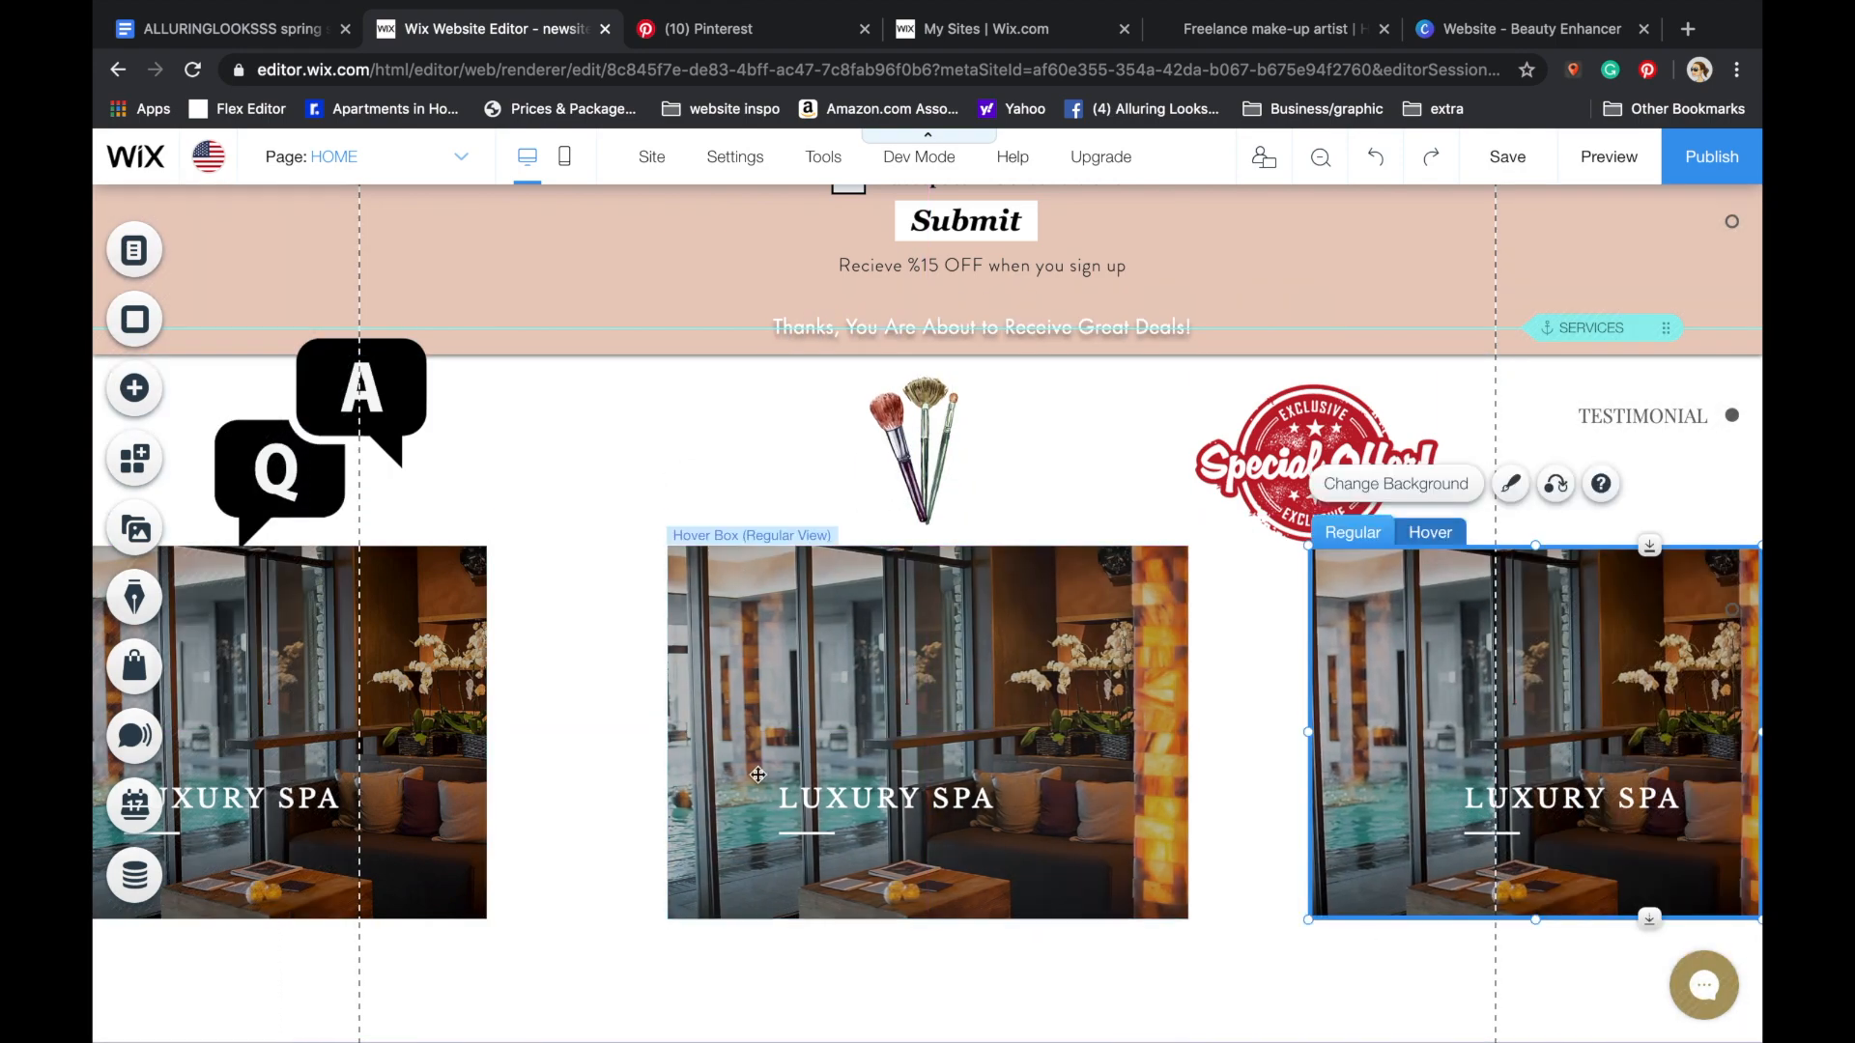
left_click(445, 719)
left_click_drag(487, 733, 547, 733)
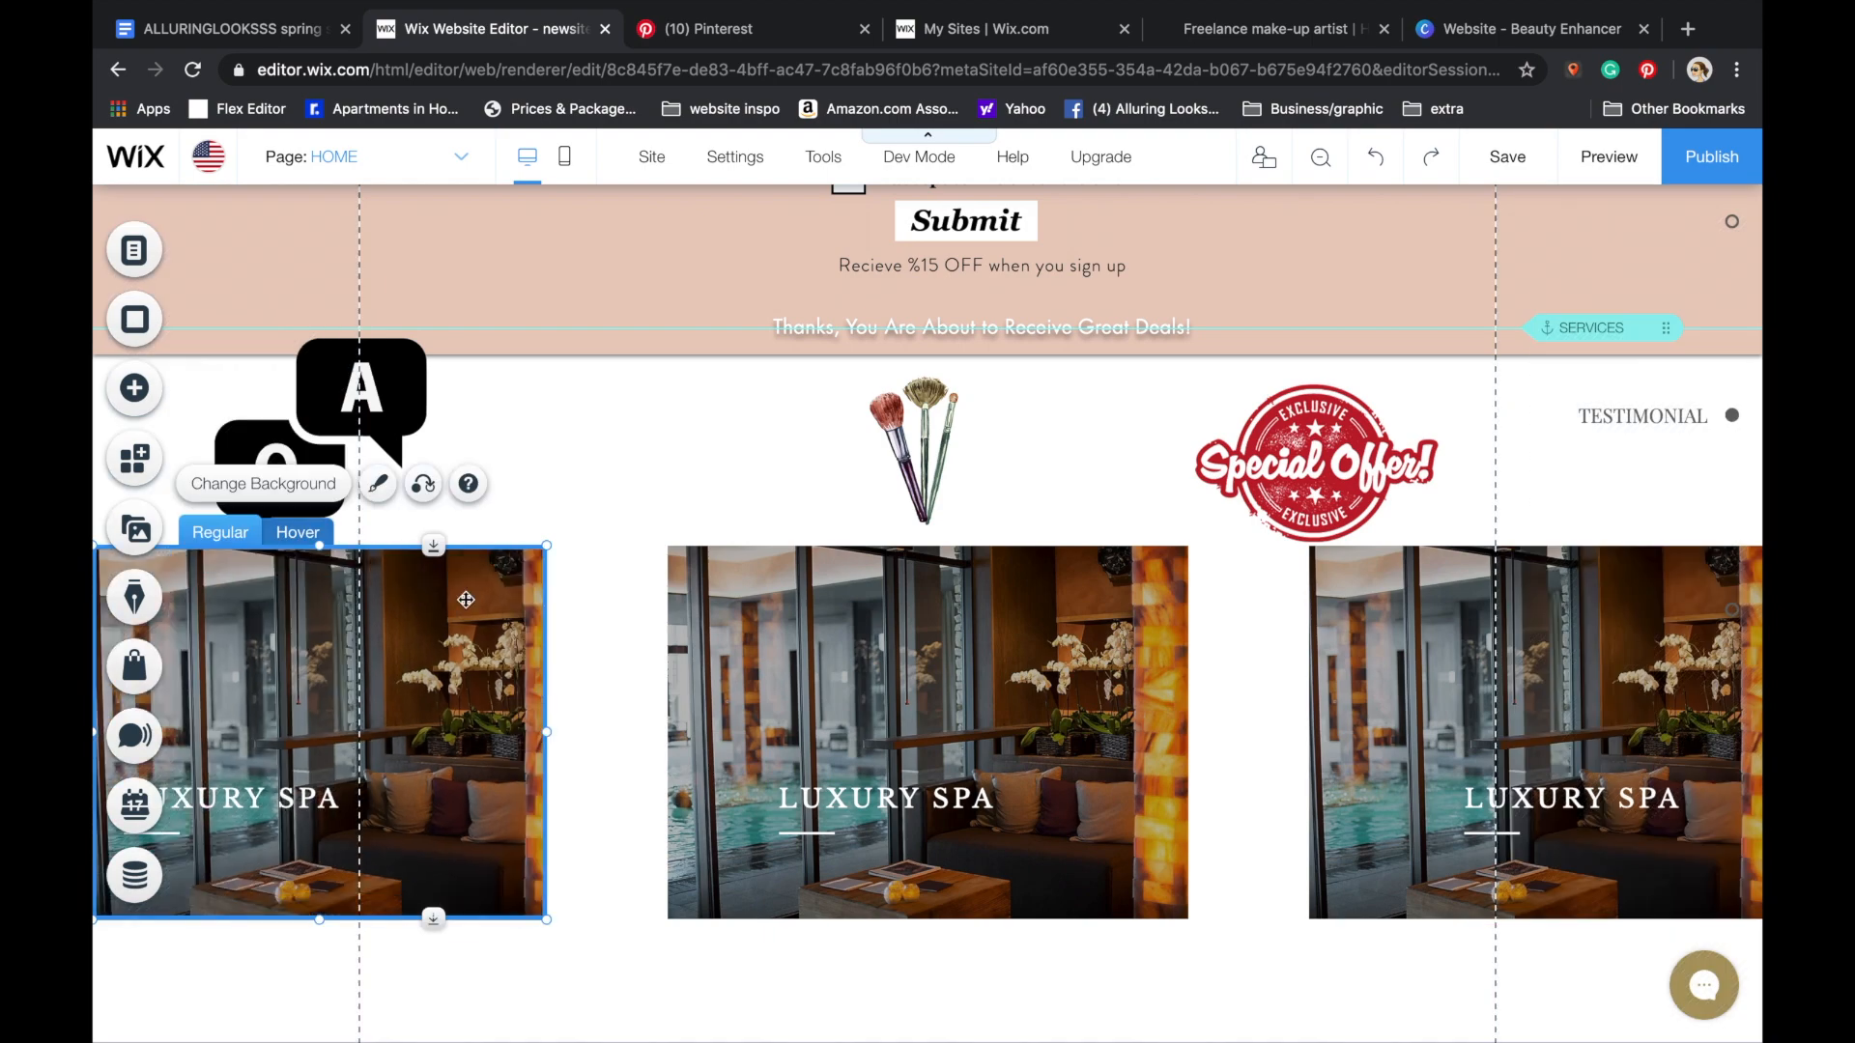
- Preview the site to check the hover boxes, then return to the editor
left_click(1608, 157)
scroll(1124, 507, "up", 1)
scroll(1124, 507, "down", 4)
scroll(1124, 507, "up", 4)
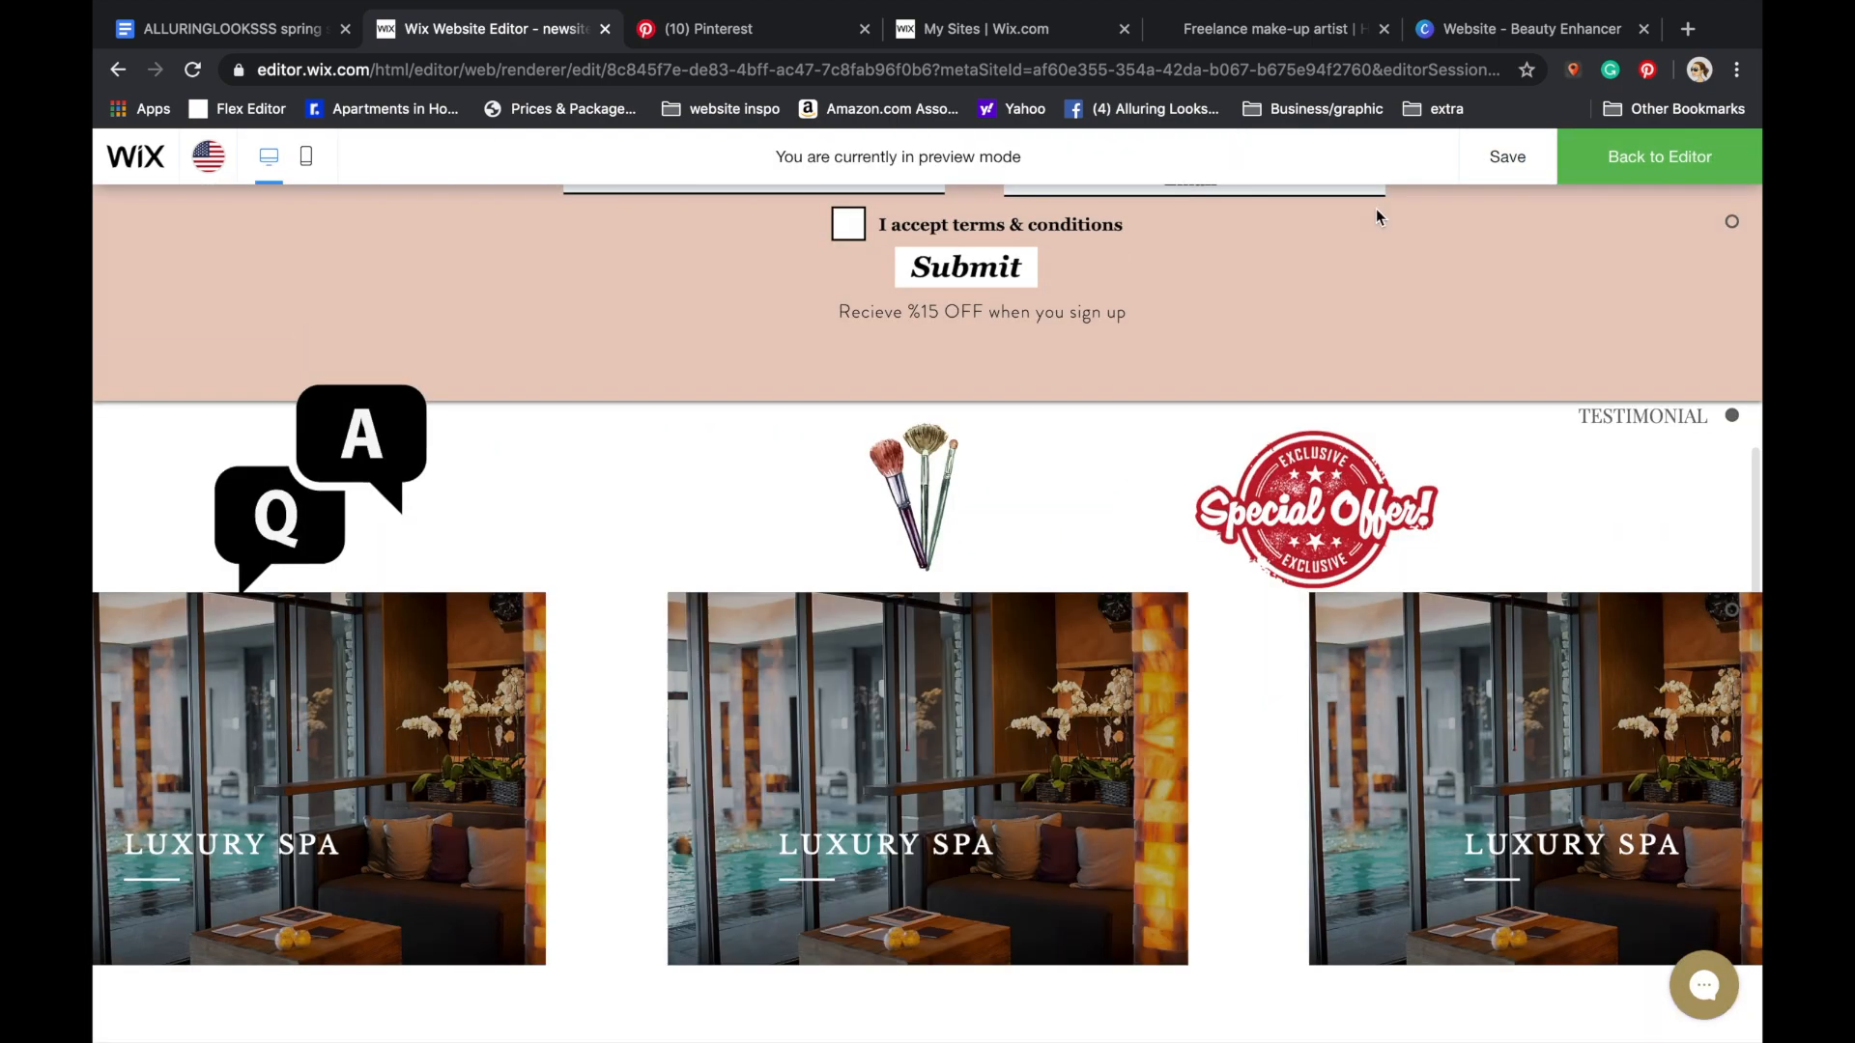
left_click(1660, 156)
- Copy the FAQ paragraph from the site notes and paste it into the FAQs hover box
left_click(232, 29)
left_click_drag(1053, 837, 517, 814)
key("ctrl+c")
right_click(530, 817)
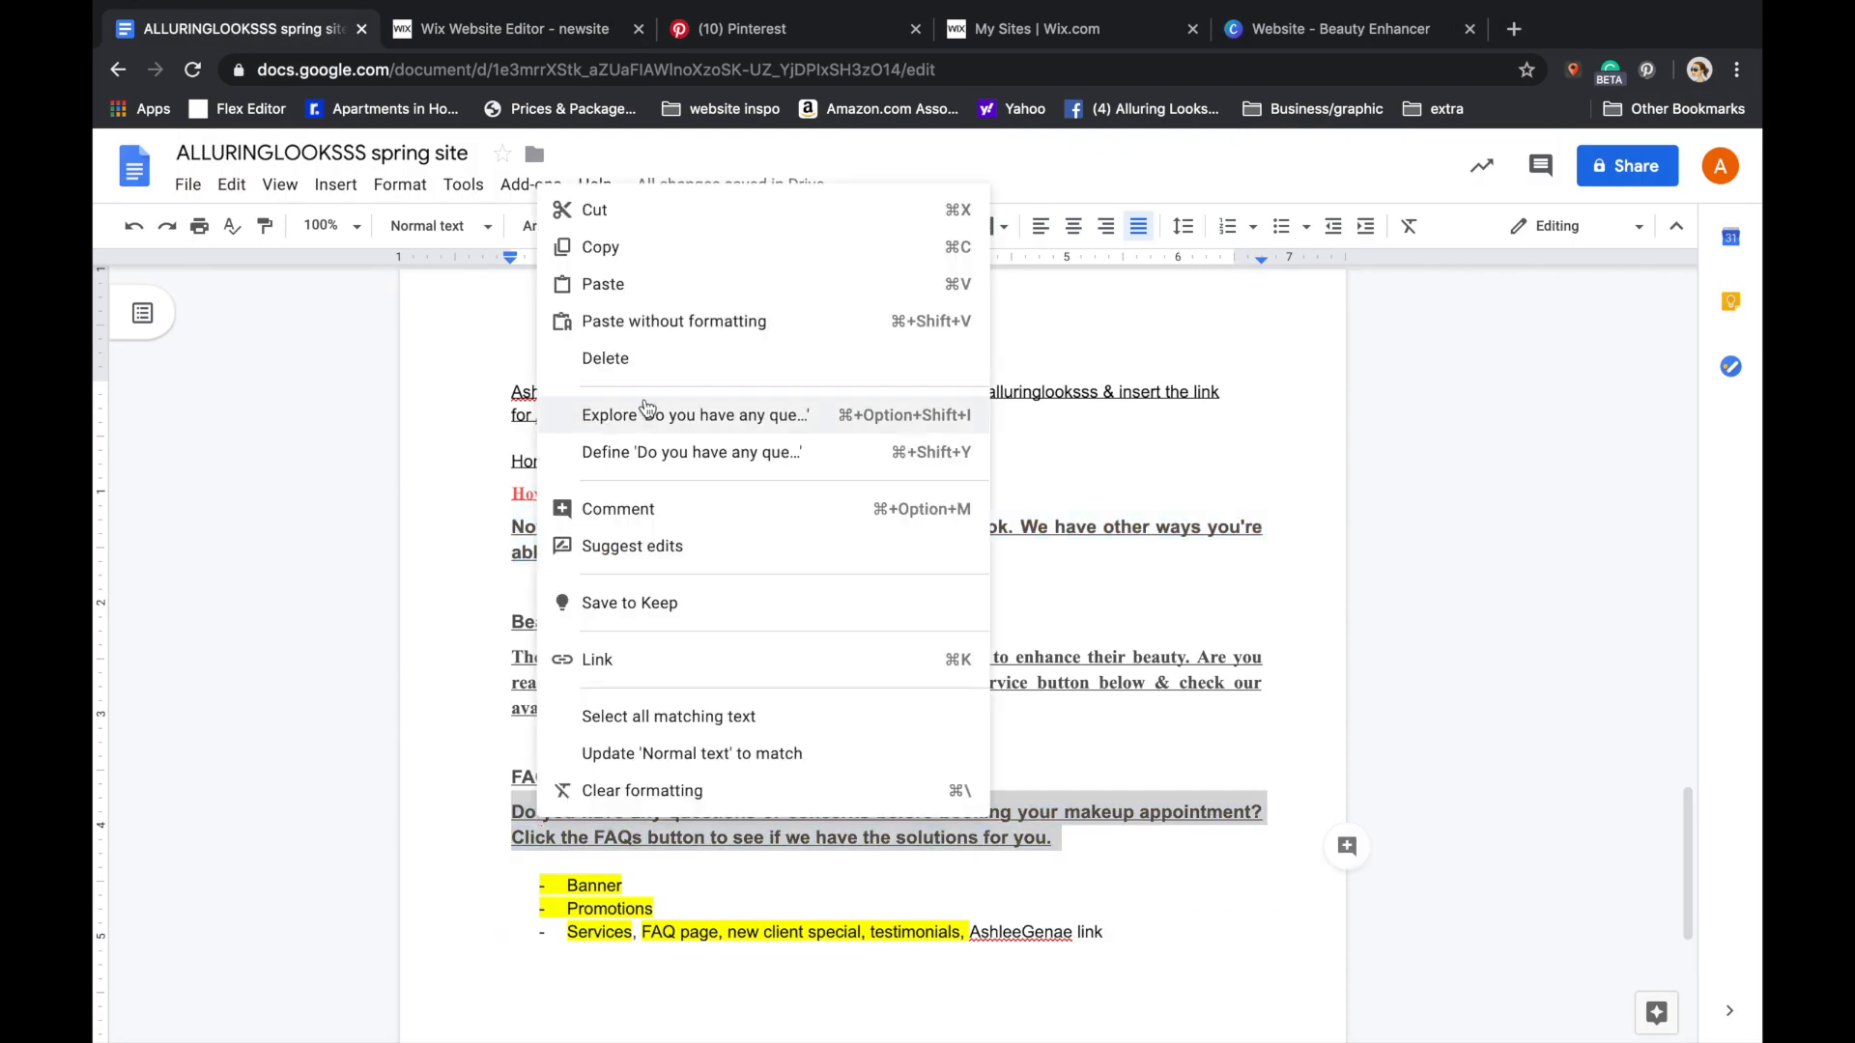
left_click(556, 244)
left_click(503, 29)
left_click(763, 570)
left_click(758, 529)
key("ctrl+v")
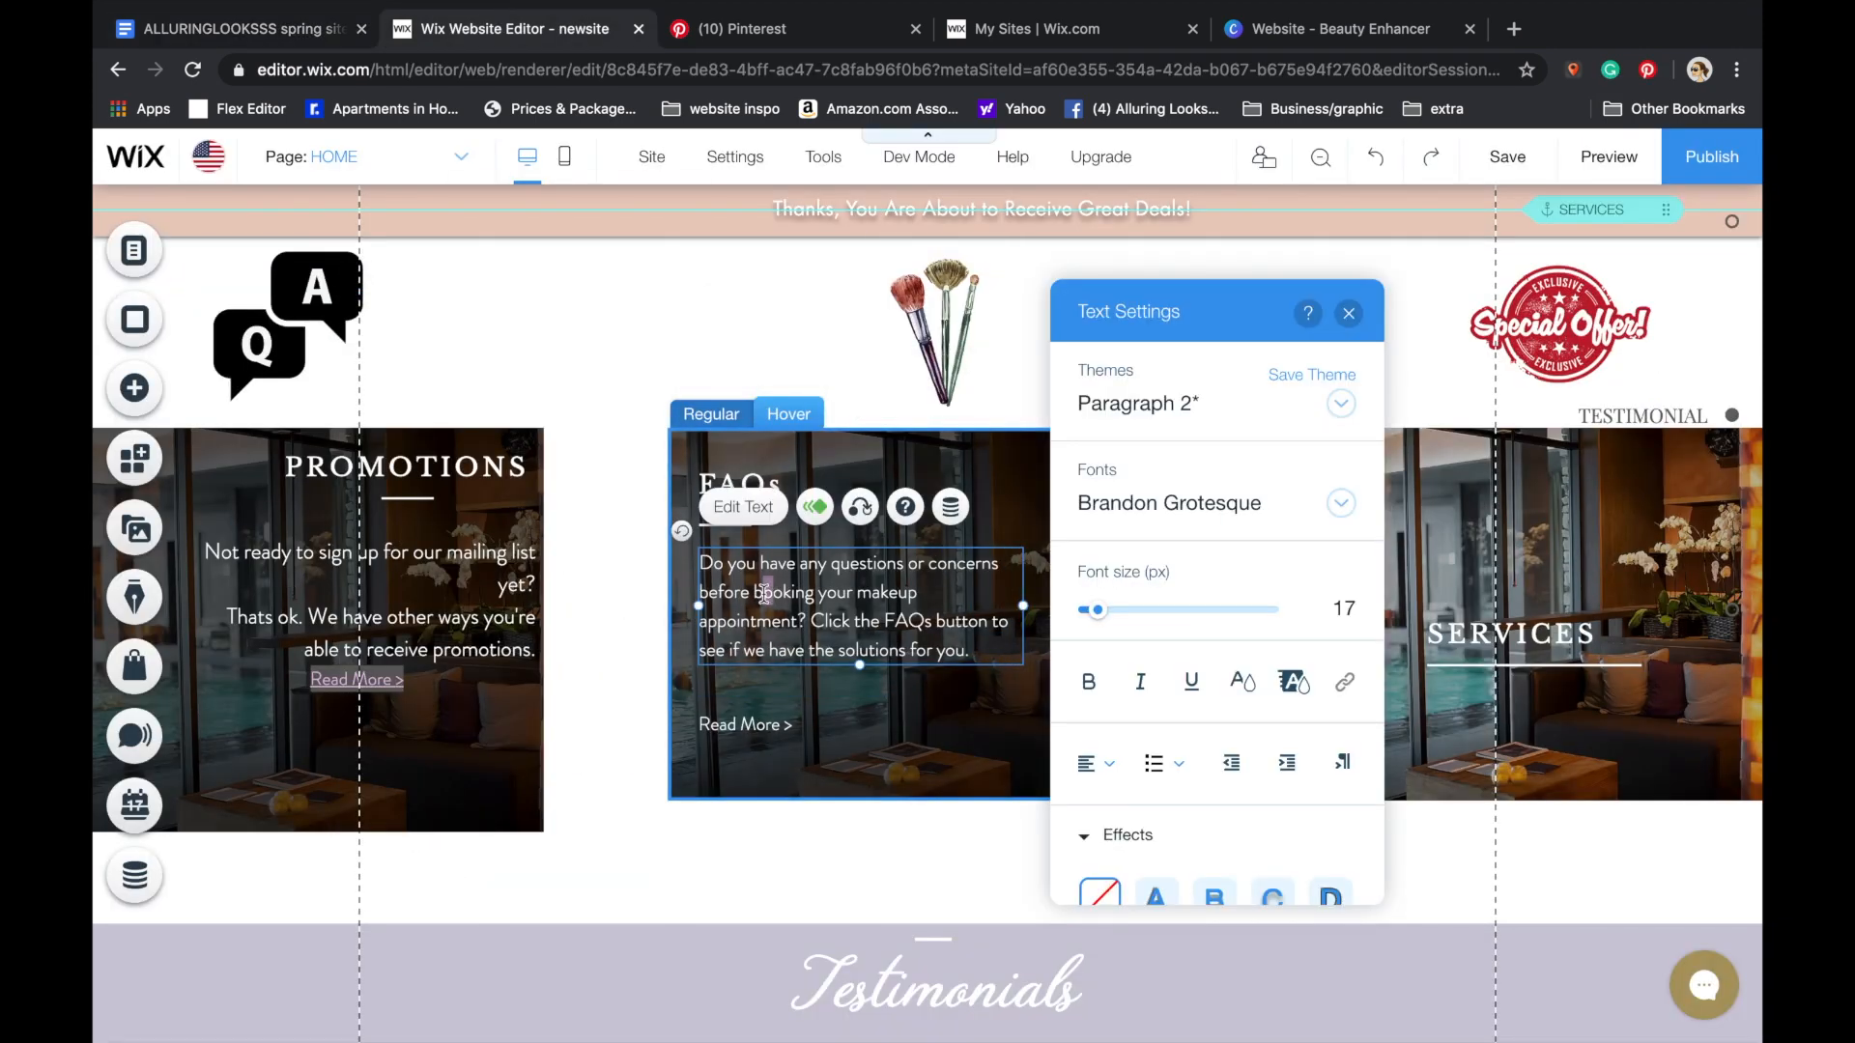
- Nudge the FAQ paragraph up and narrow the Read More text box
left_click(650, 600)
left_click_drag(800, 594, 800, 587)
left_click(649, 607)
left_click(923, 717)
left_click_drag(938, 724, 756, 649)
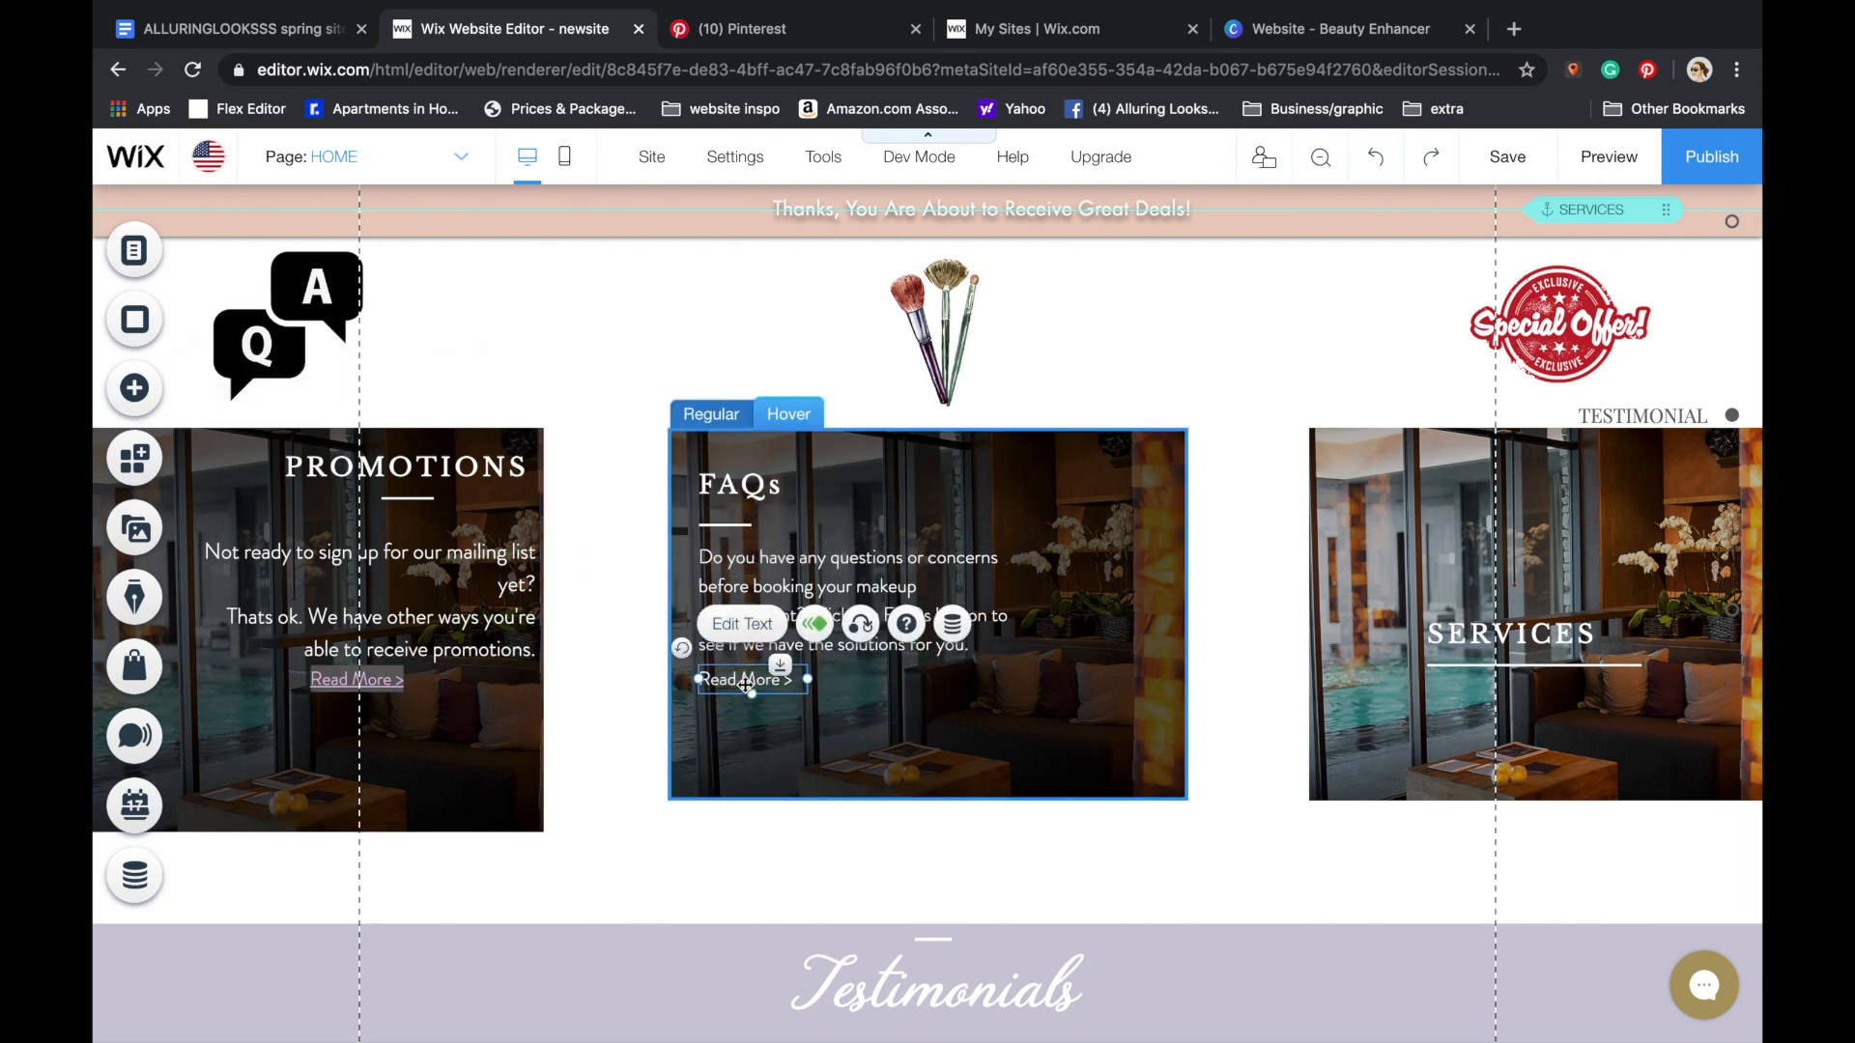
left_click(743, 623)
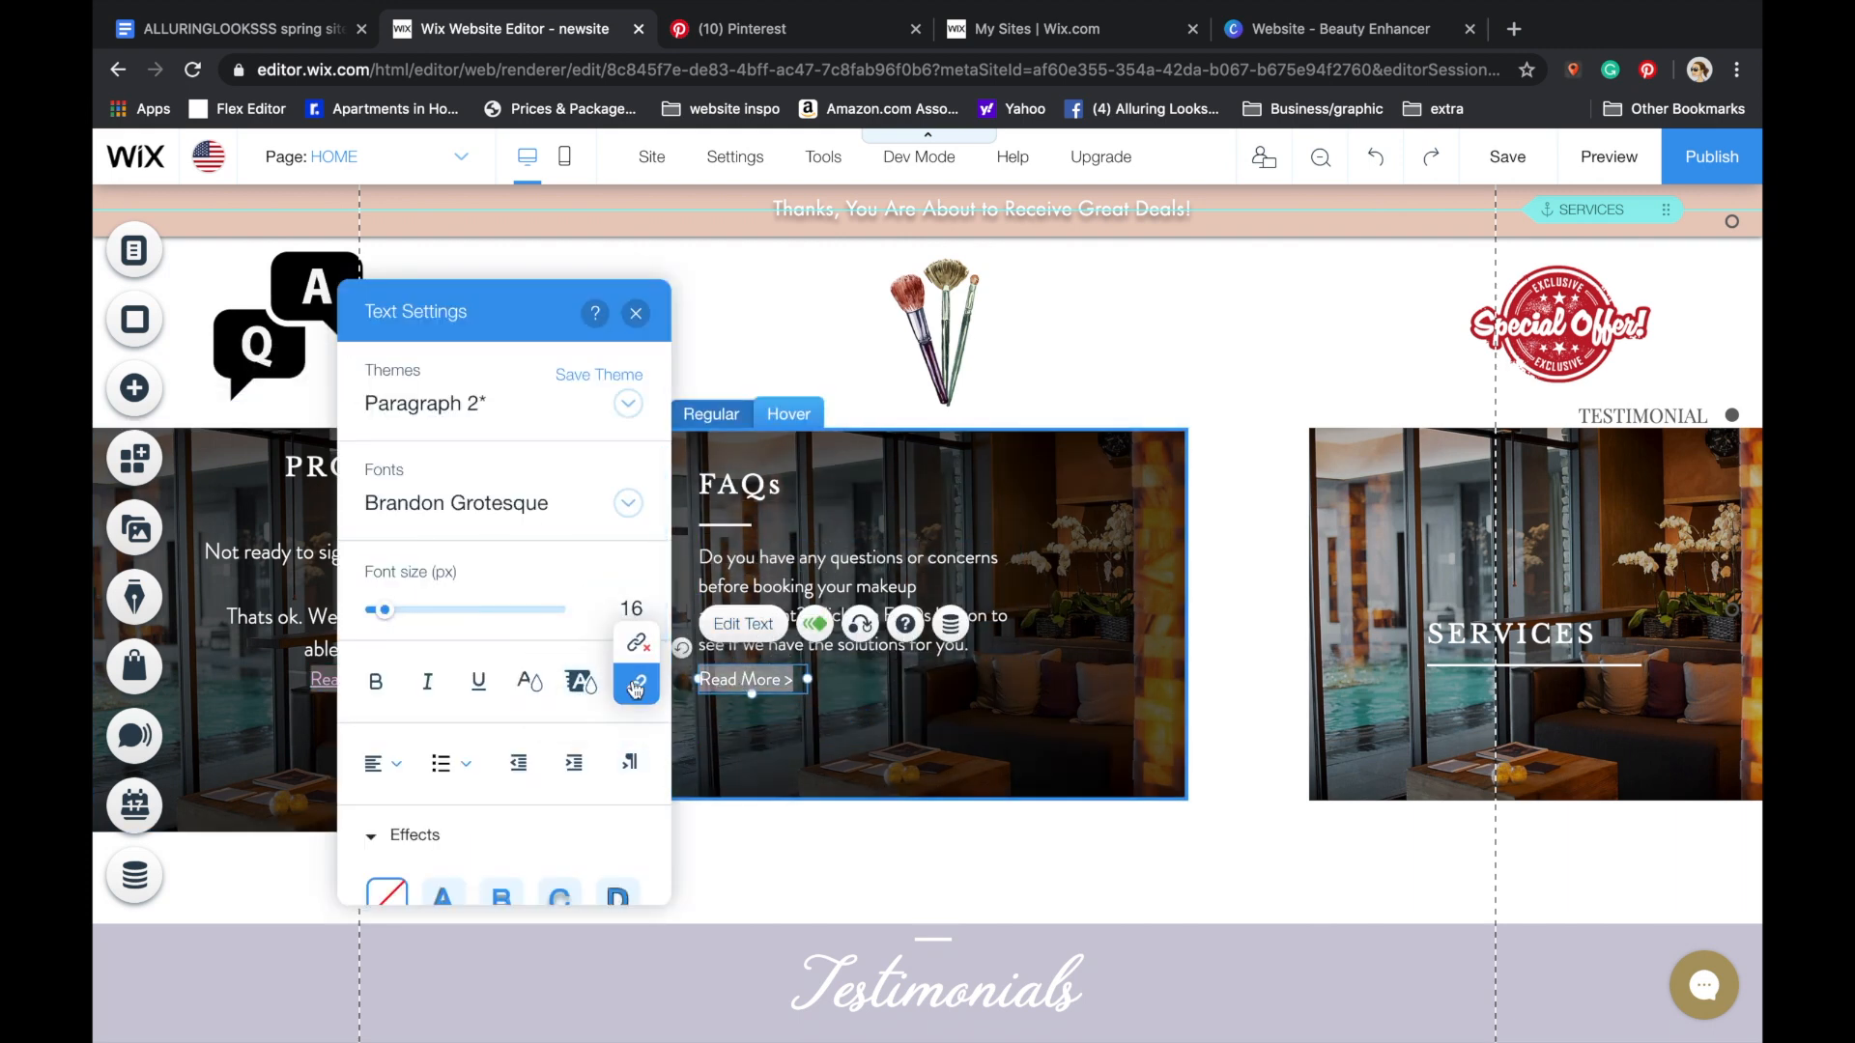
- Link the Read More text to the FAQS page
left_click(636, 686)
left_click(966, 443)
left_click(919, 708)
left_click(1191, 763)
left_click(838, 364)
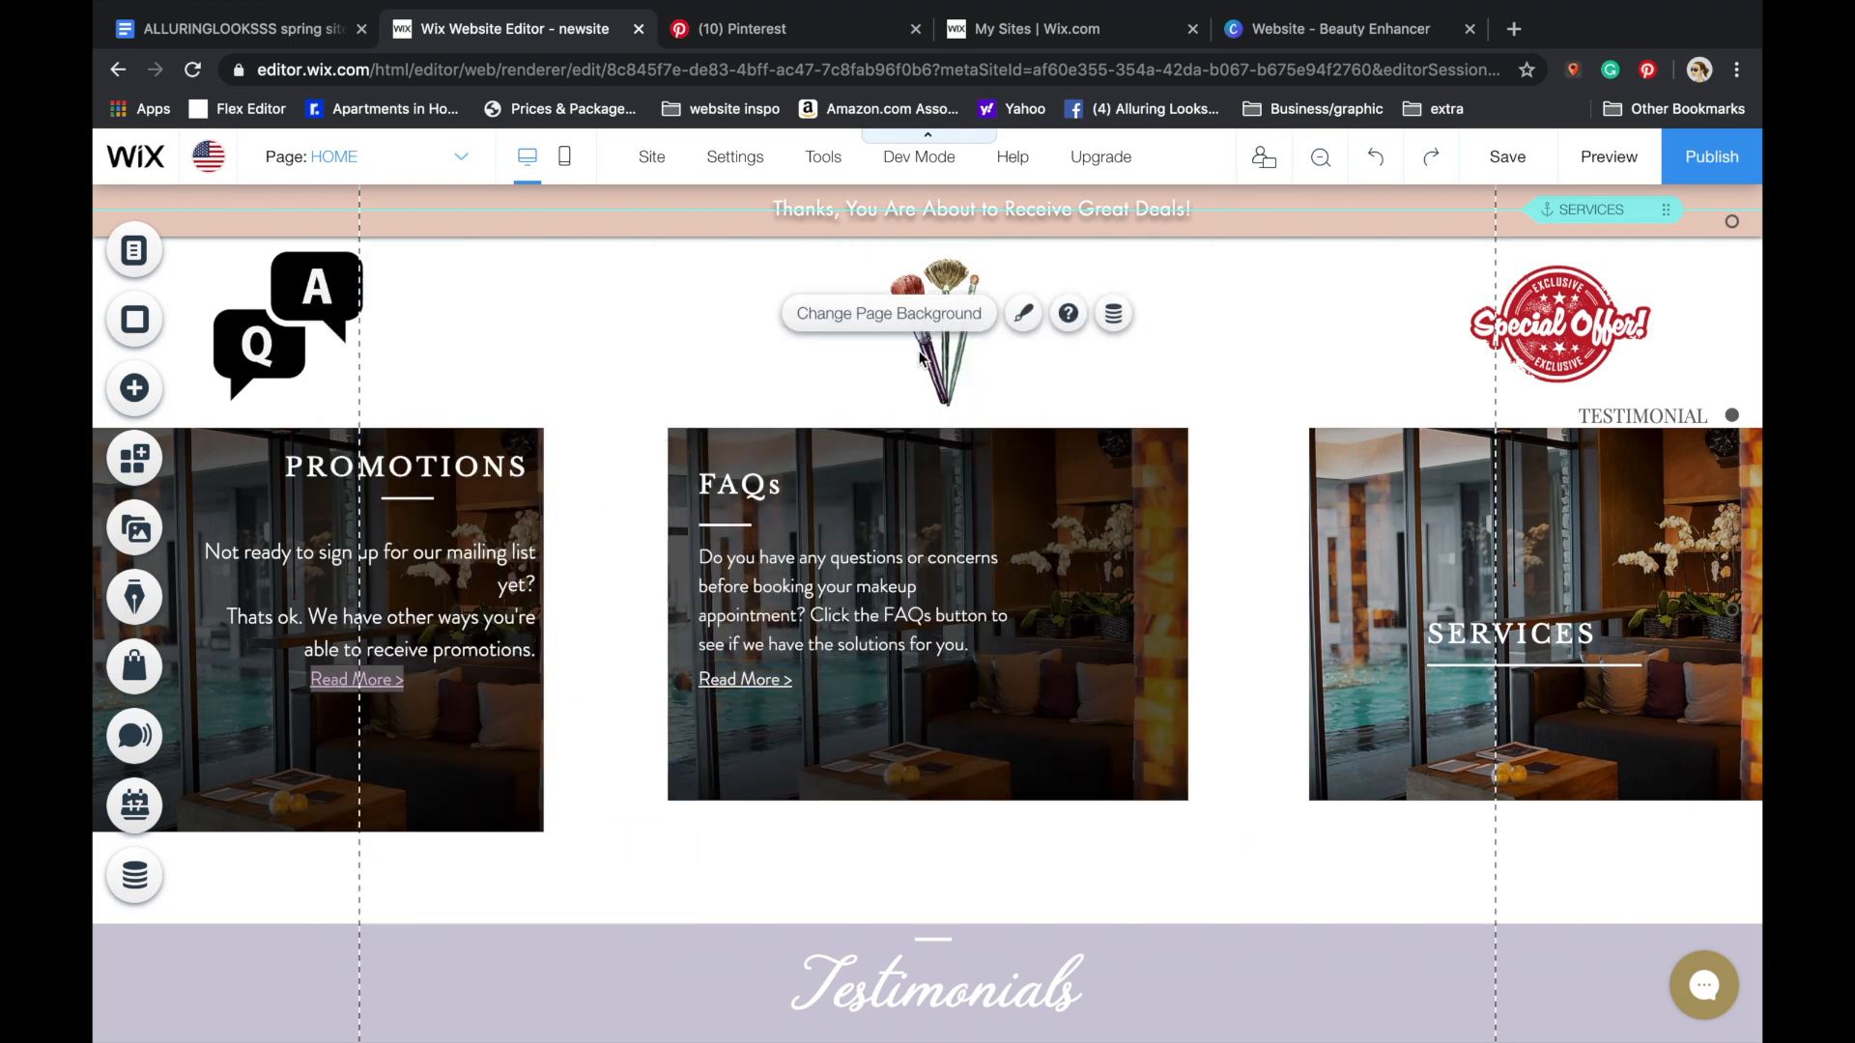
- Show the Services box's hover state and move the FAQs divider line up slightly
left_click(1557, 541)
left_click(1430, 415)
left_click_drag(729, 524, 730, 510)
left_click(692, 315)
left_click(719, 501)
- In the site notes document, delete the word 'Glam'
left_click(242, 29)
left_click(621, 659)
double_click(667, 661)
key("BackSpace")
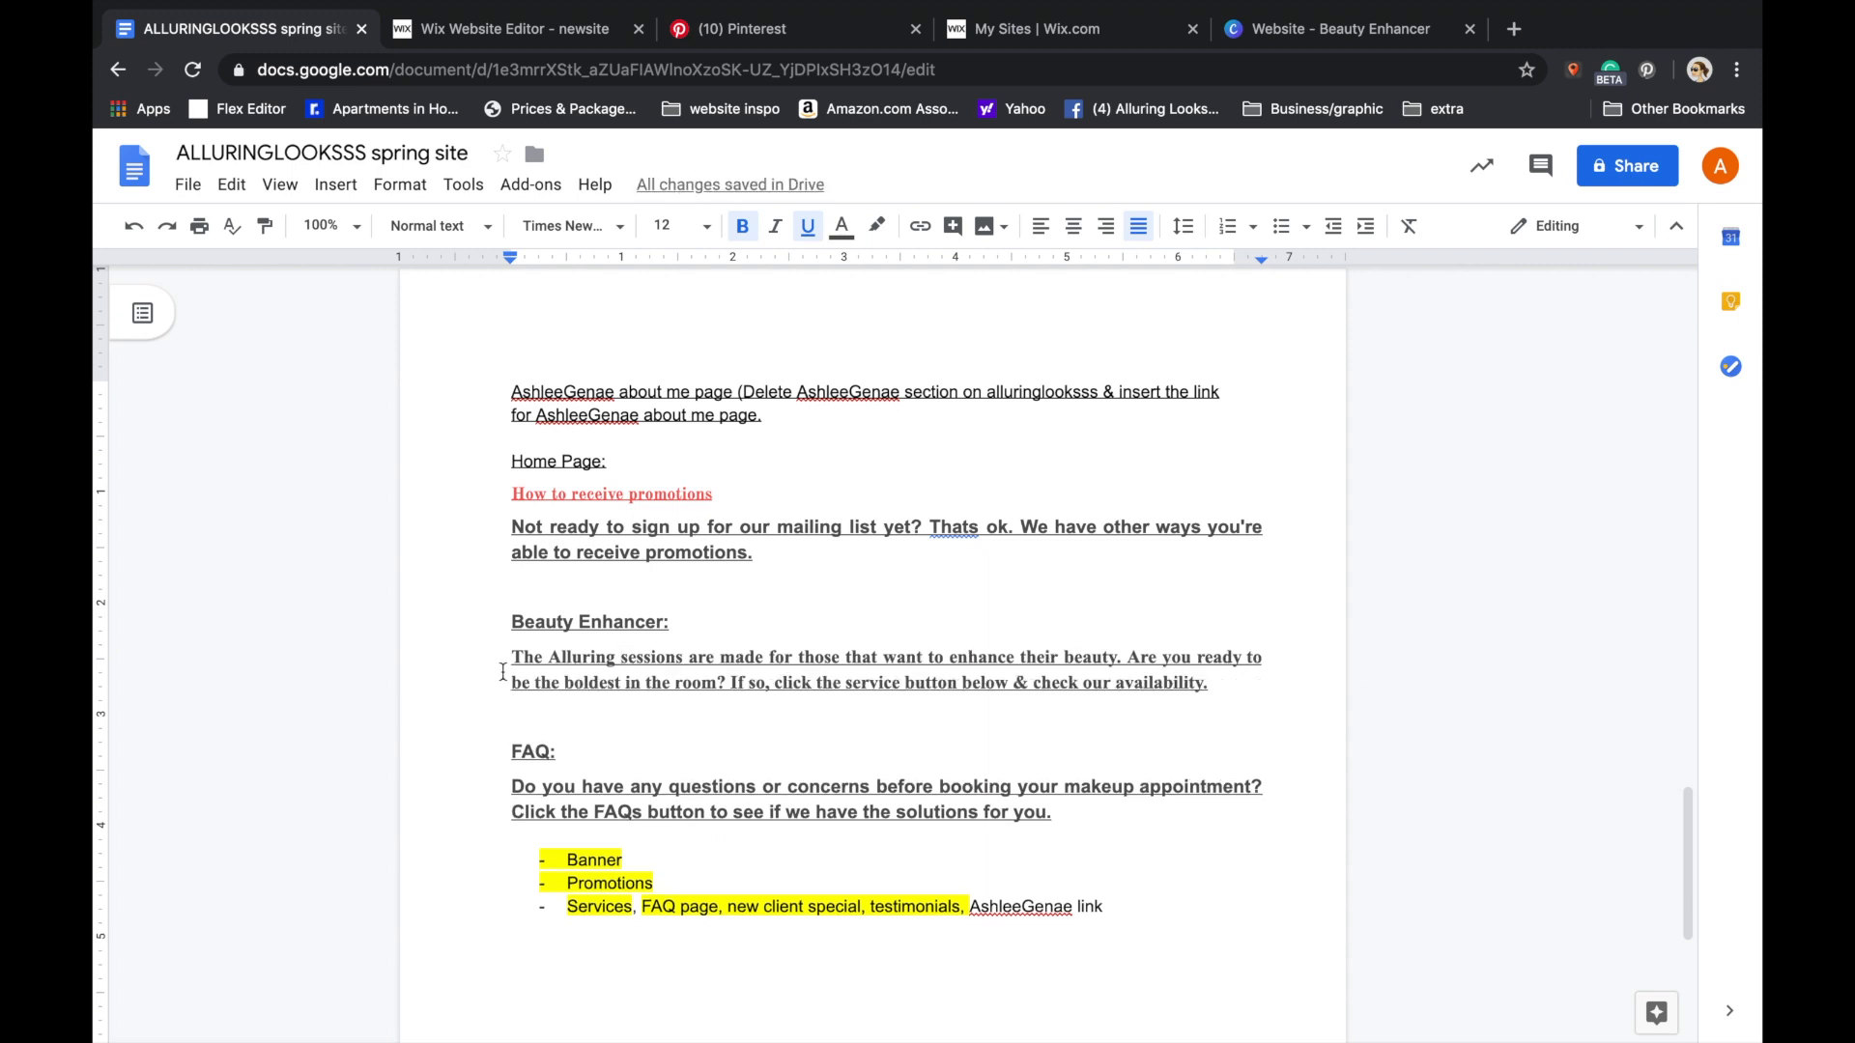
- Select the 'Alluring sessions' paragraph in the notes and open its context menu to copy it
left_click_drag(513, 655, 1109, 737)
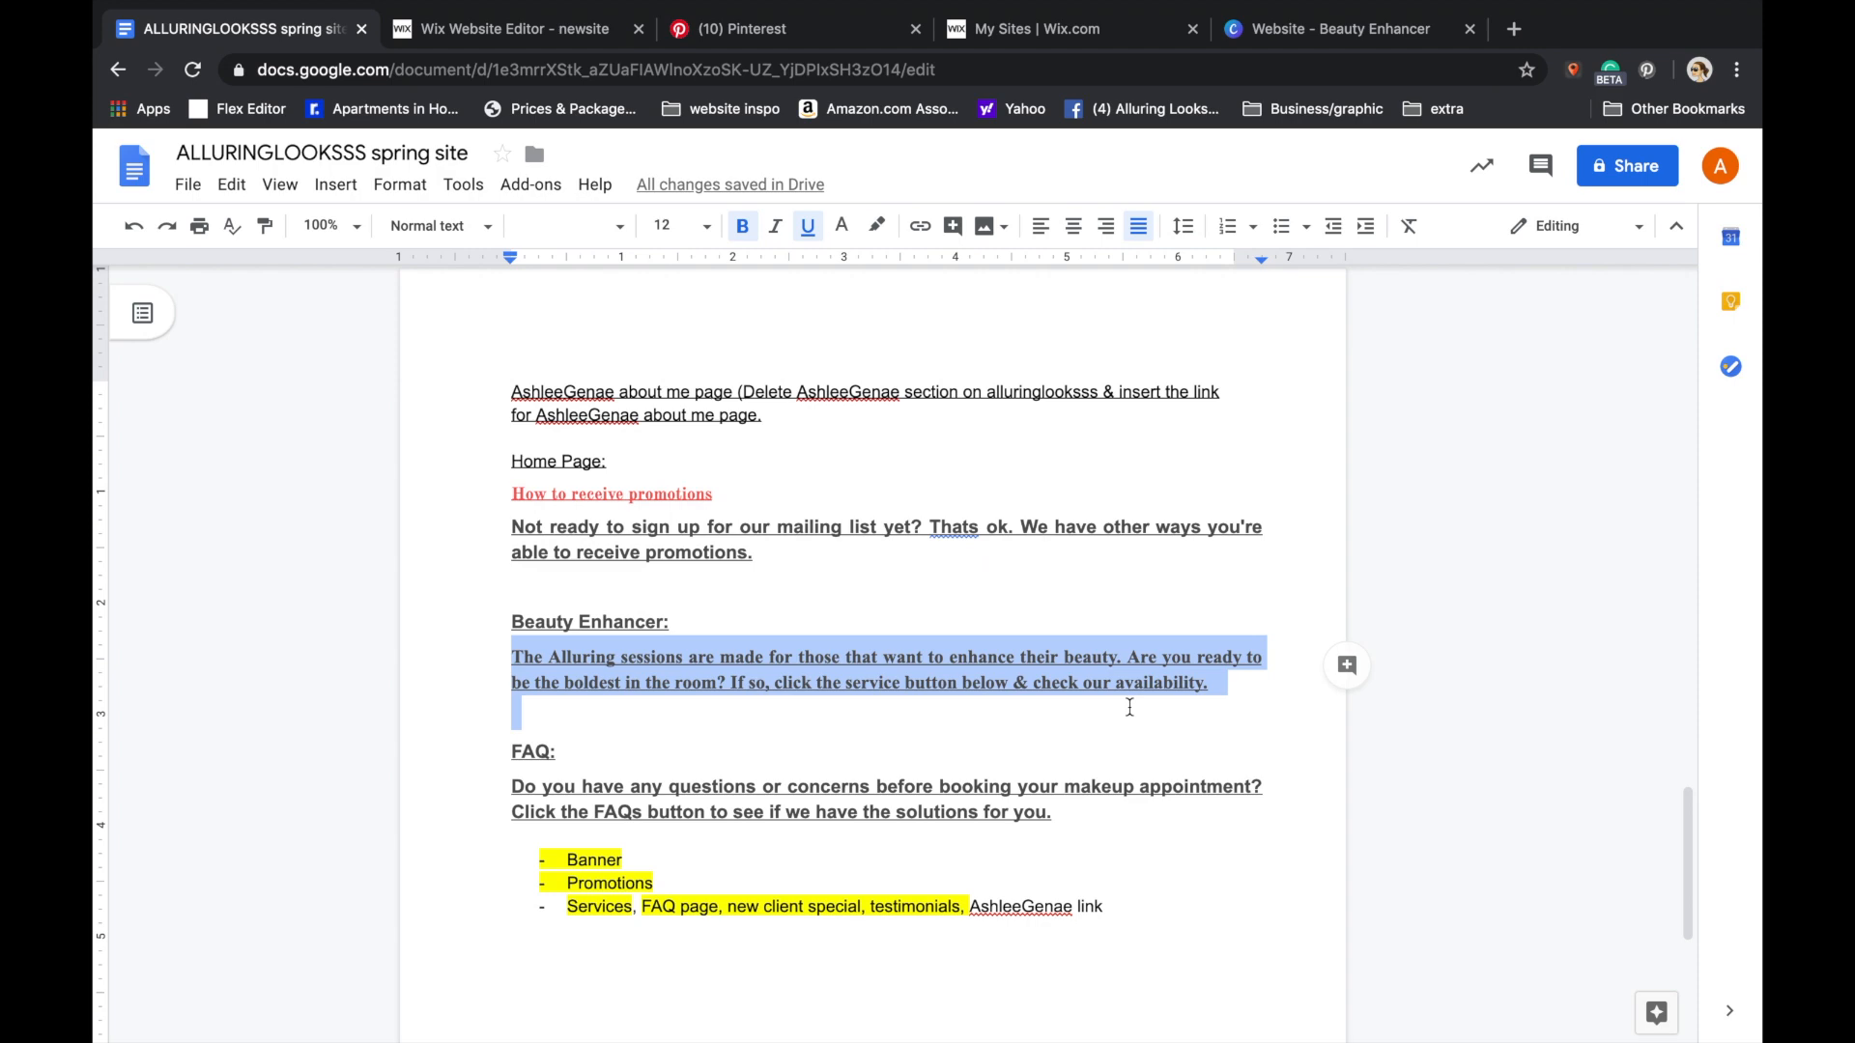
left_click(1127, 681)
left_click_drag(1219, 679, 508, 655)
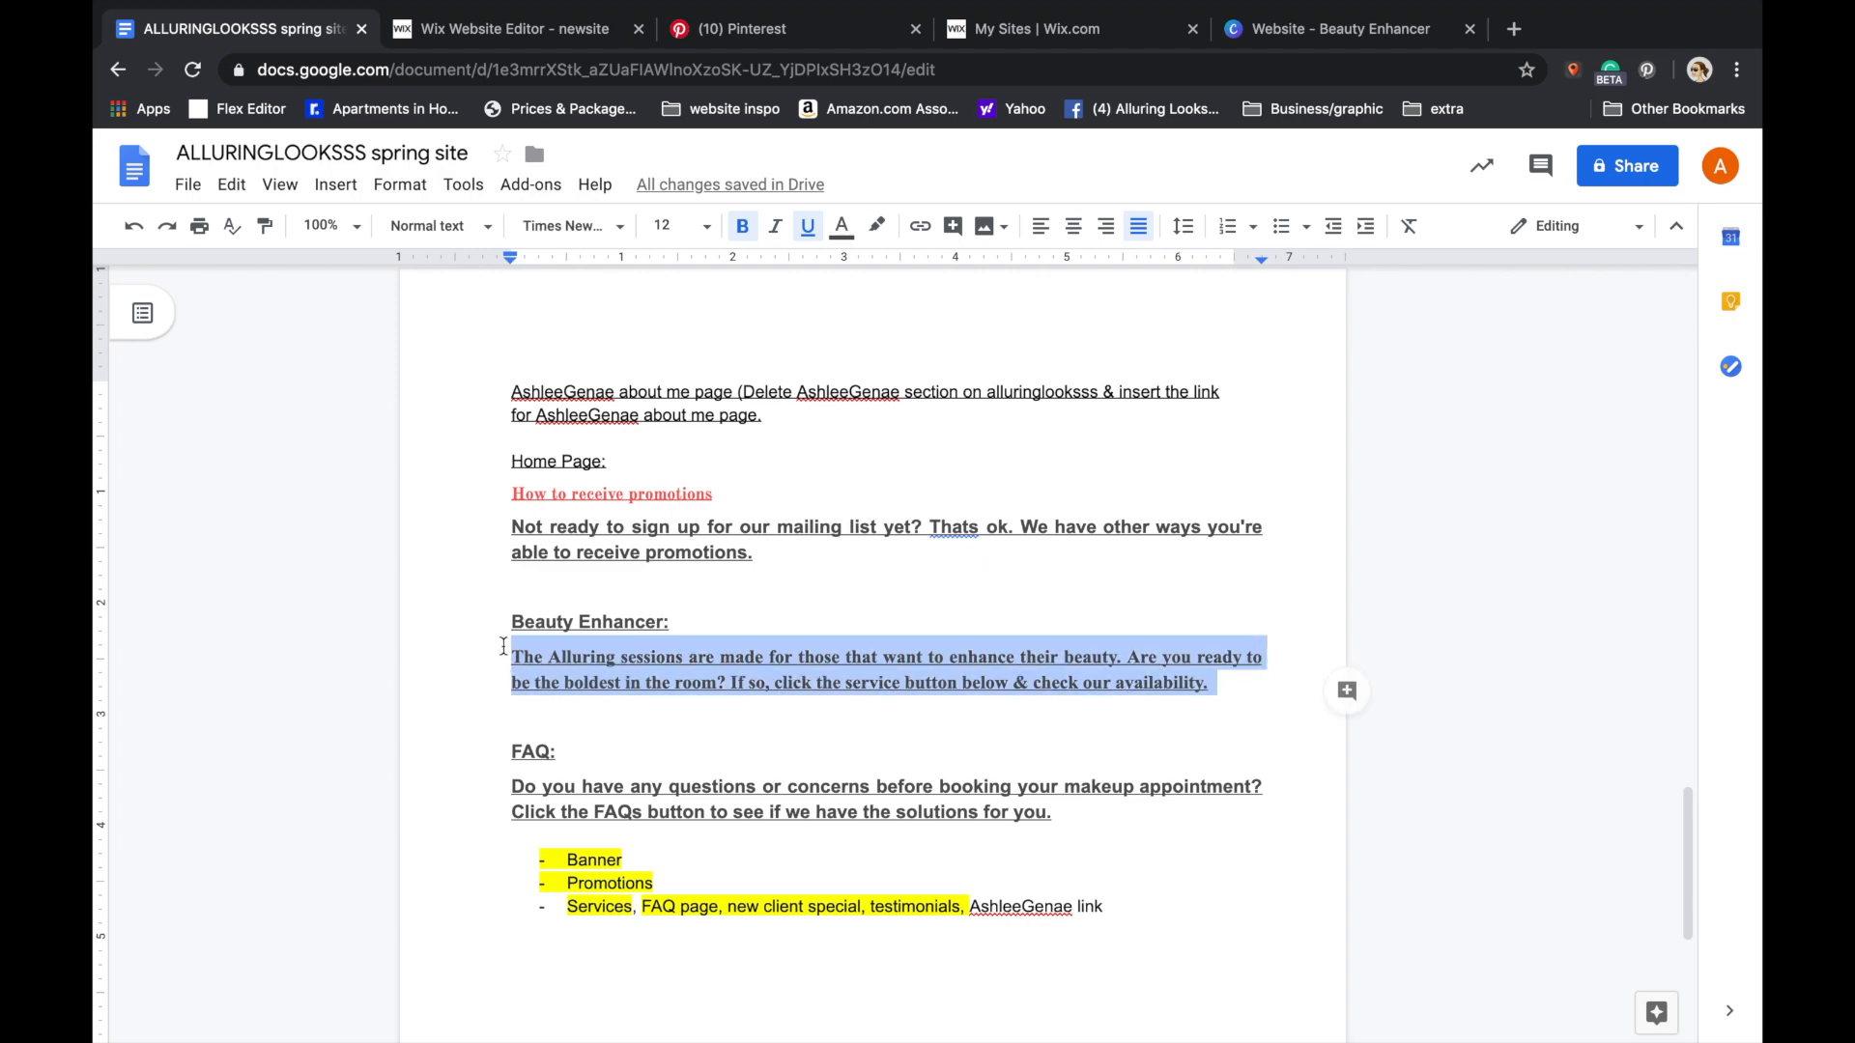
right_click(599, 672)
- Paste the copied Alluring sessions paragraph over the Services hover box's placeholder text
left_click(701, 513)
left_click(470, 31)
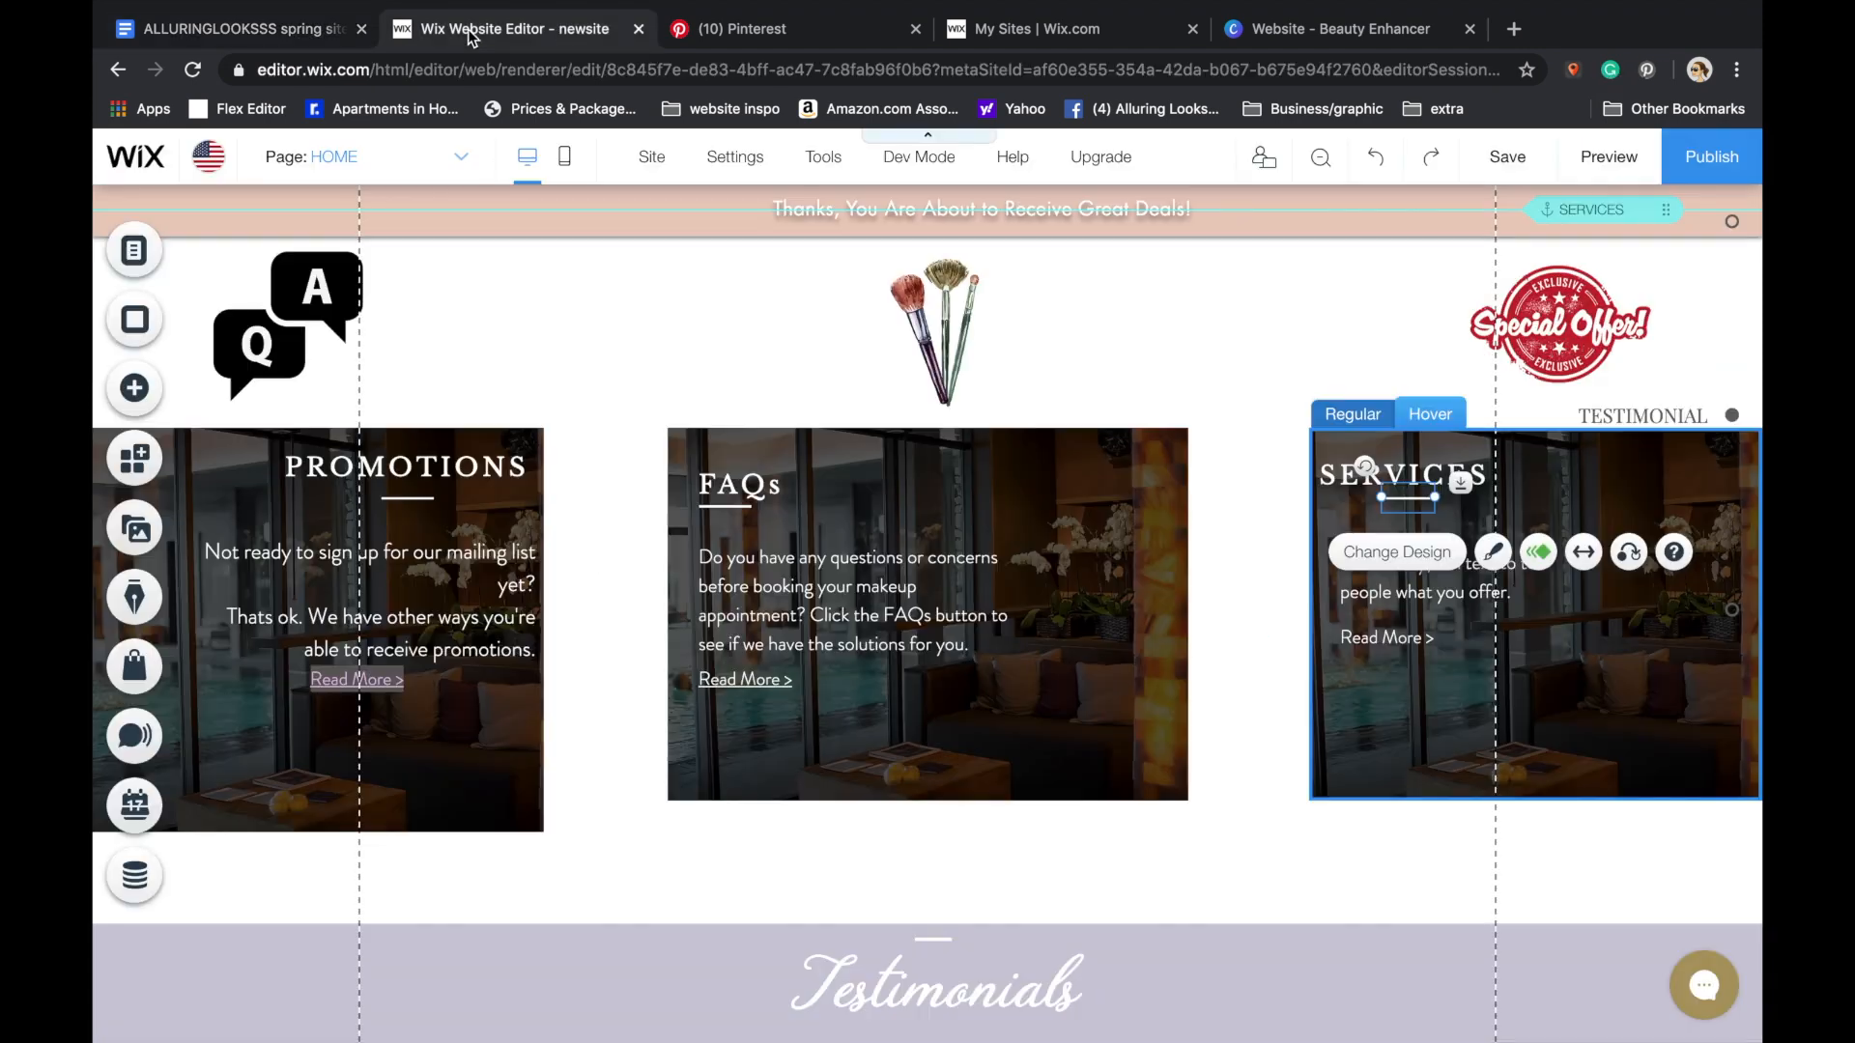
left_click(1374, 585)
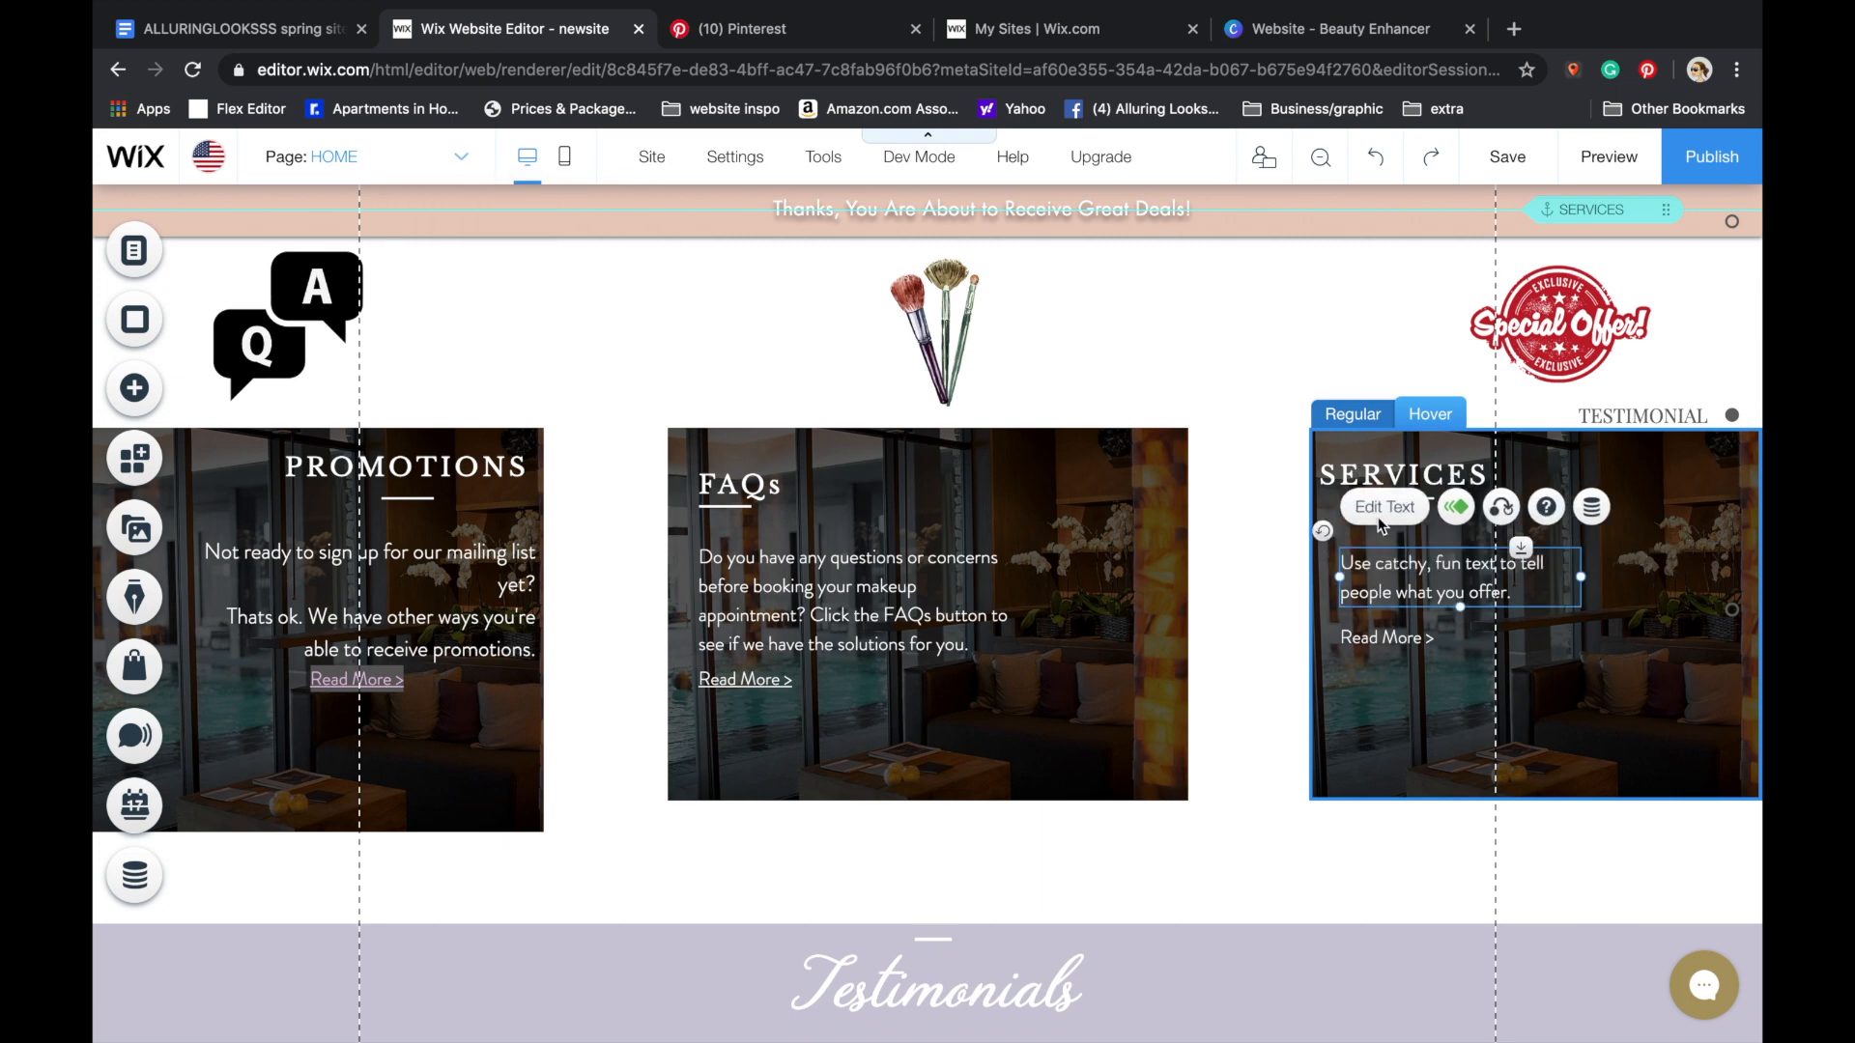
double_click(1374, 584)
right_click(1374, 585)
left_click(1423, 566)
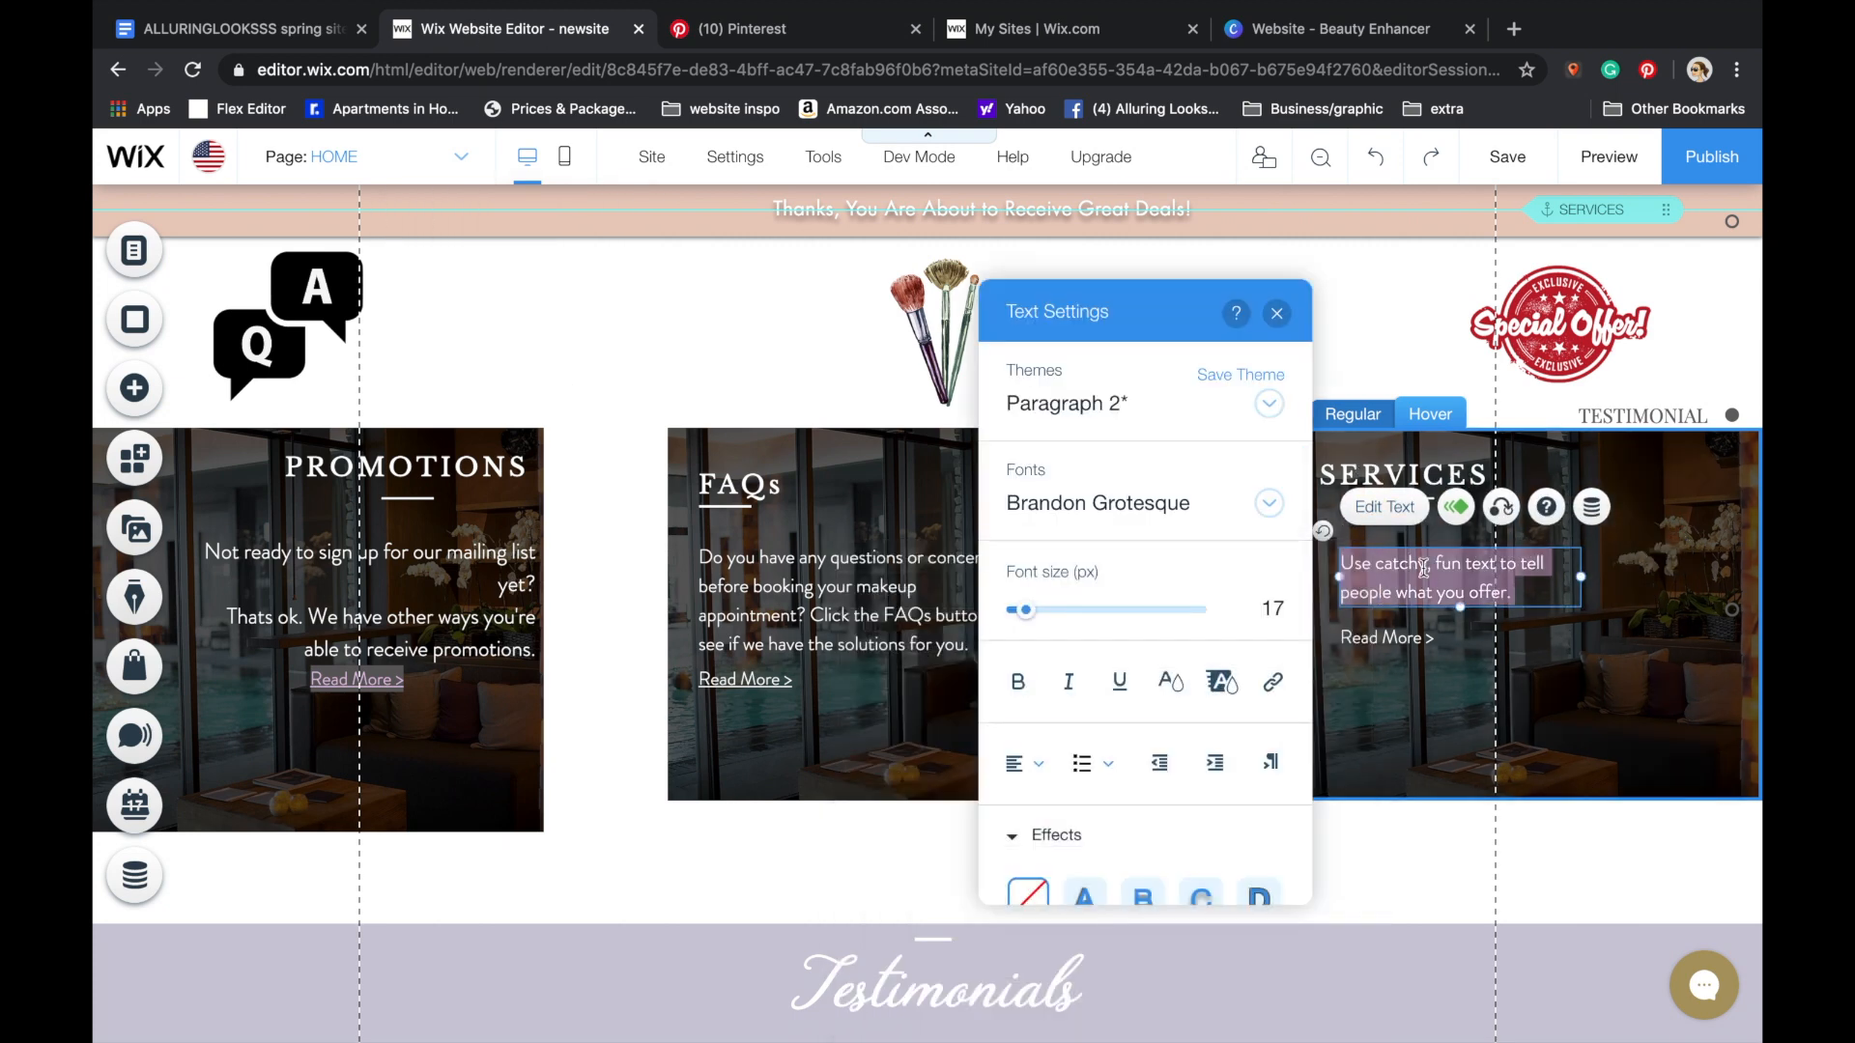
key("super+v")
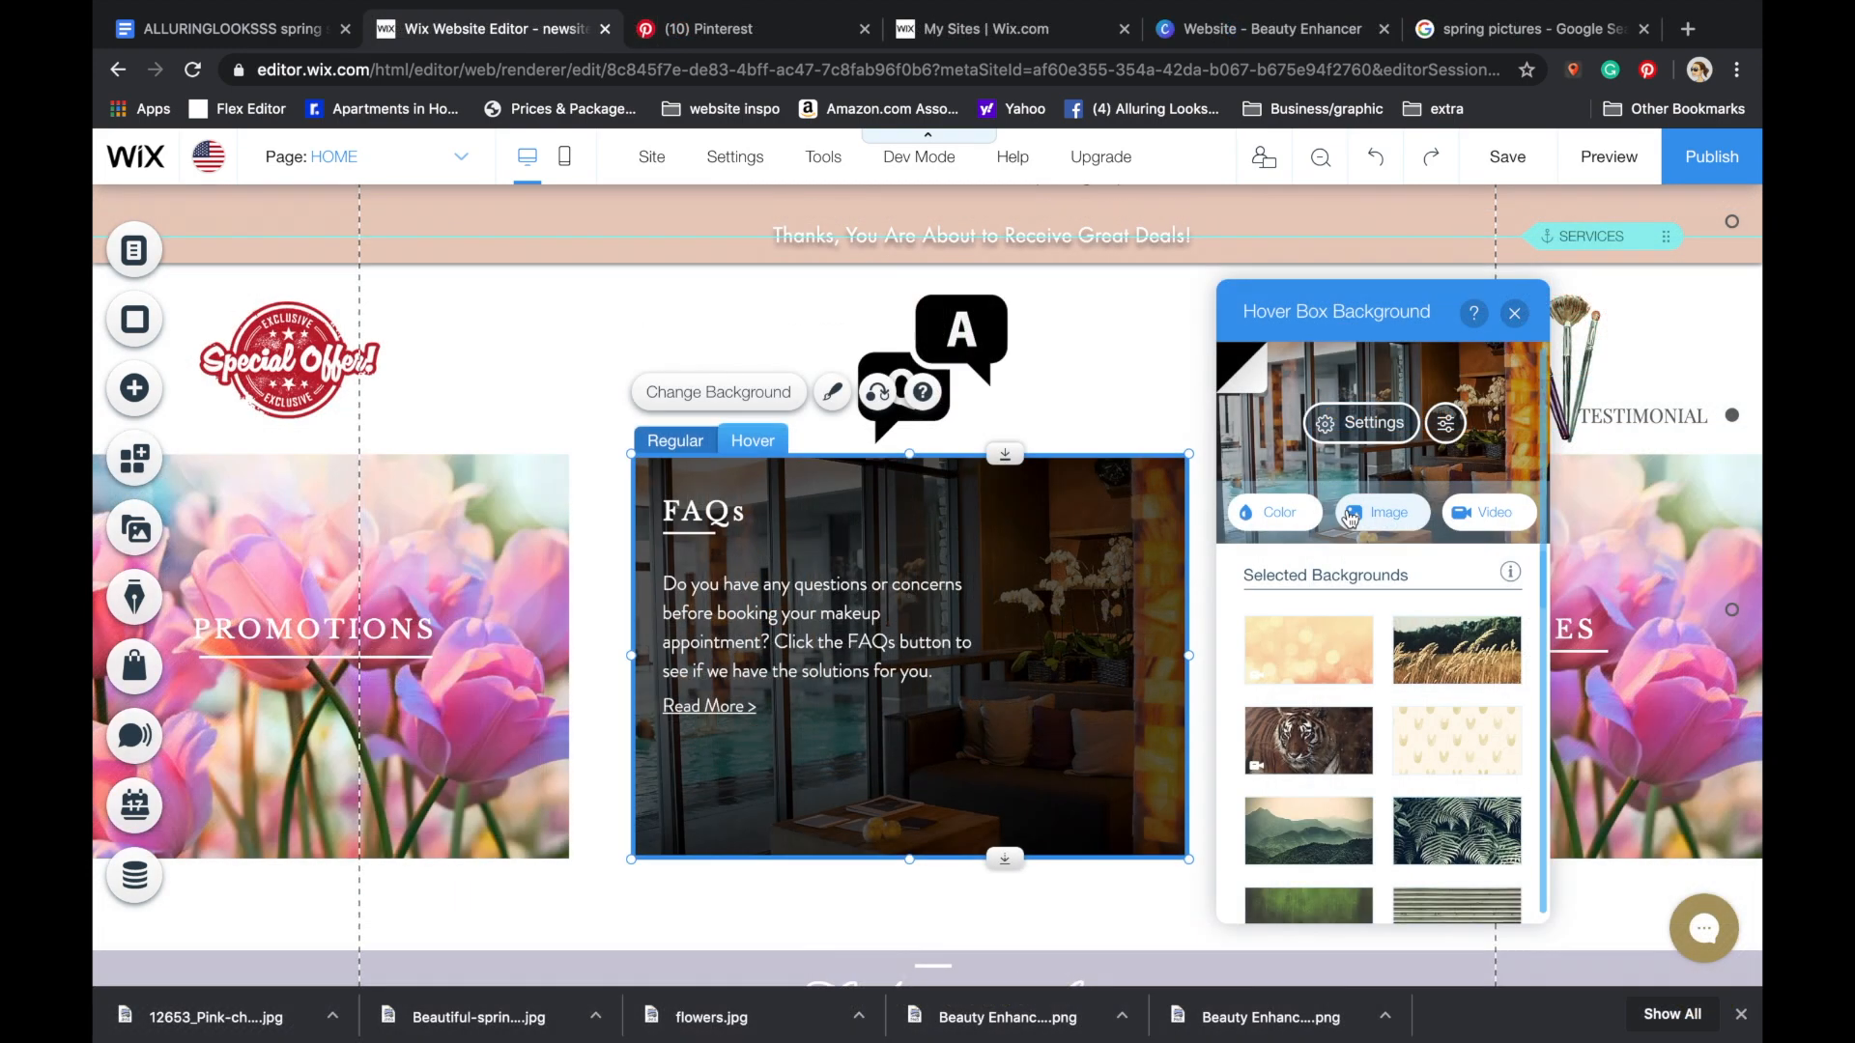
- Apply the flowers.jpg tulip image as the Services hover background
left_click(1350, 519)
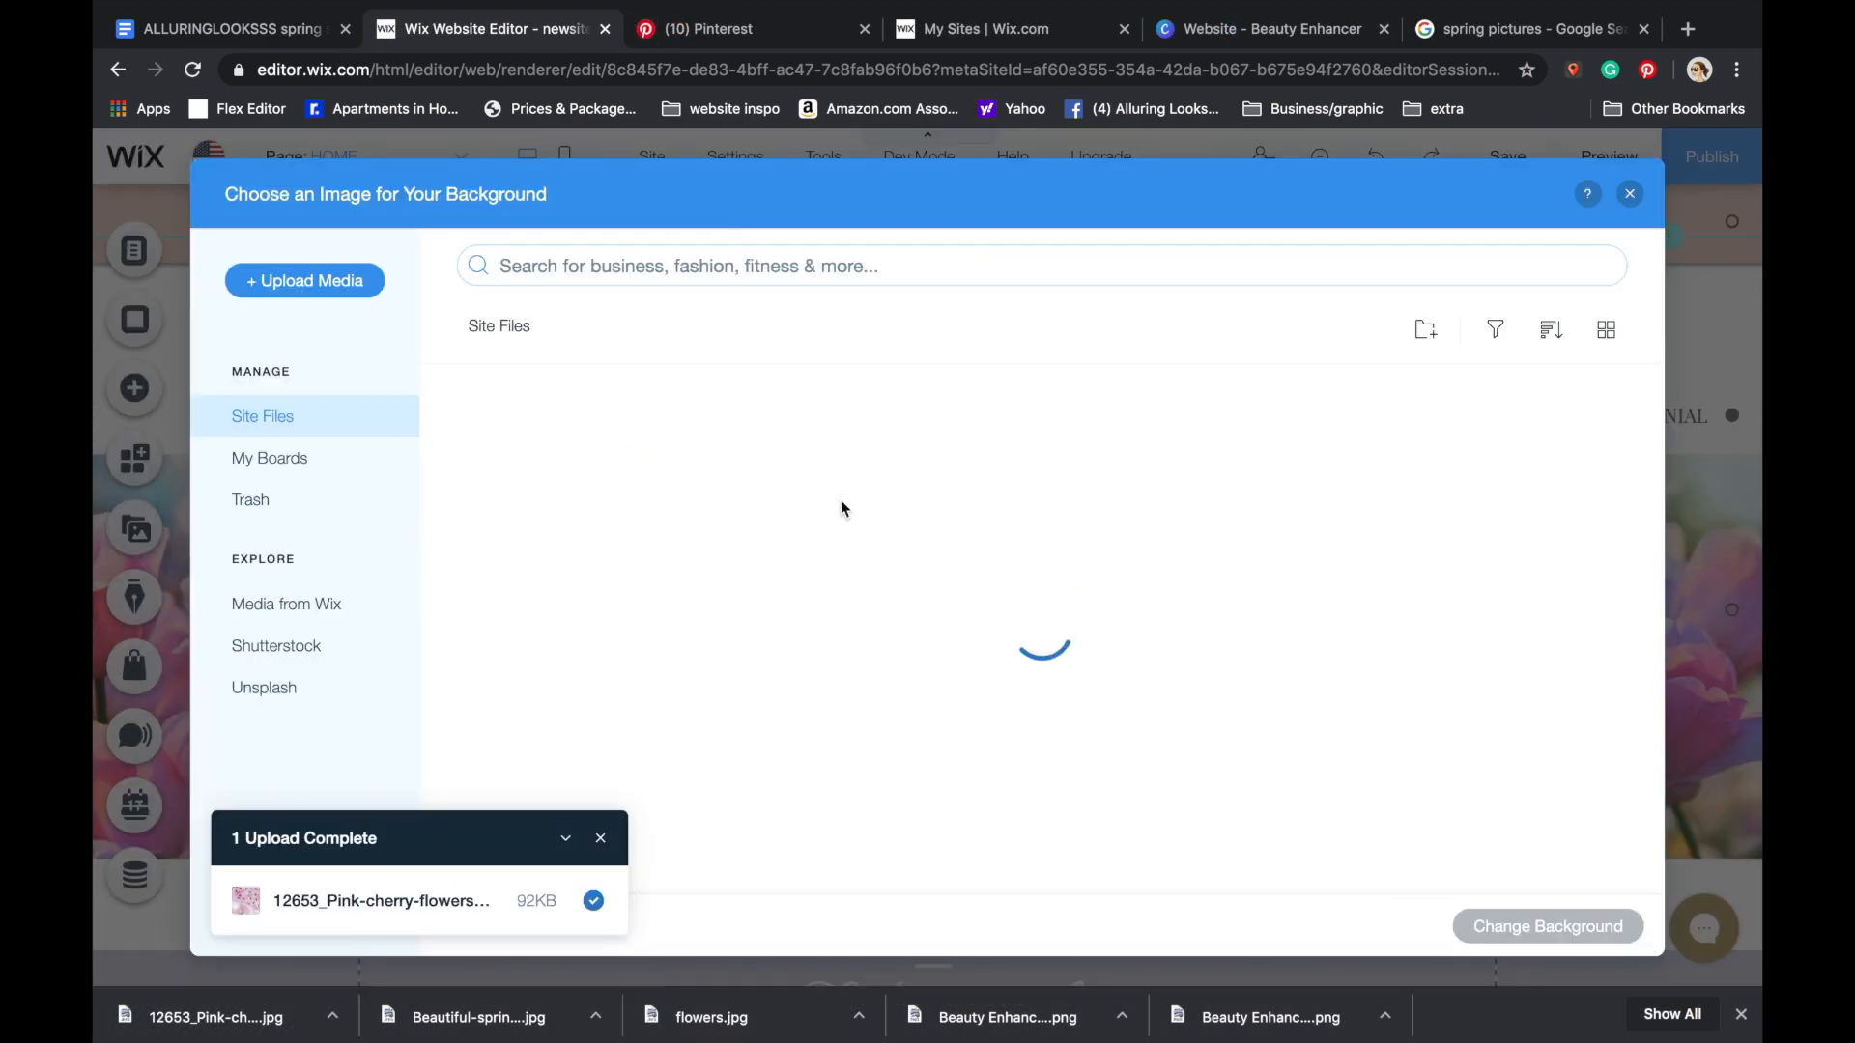
left_click(1139, 480)
left_click(1531, 925)
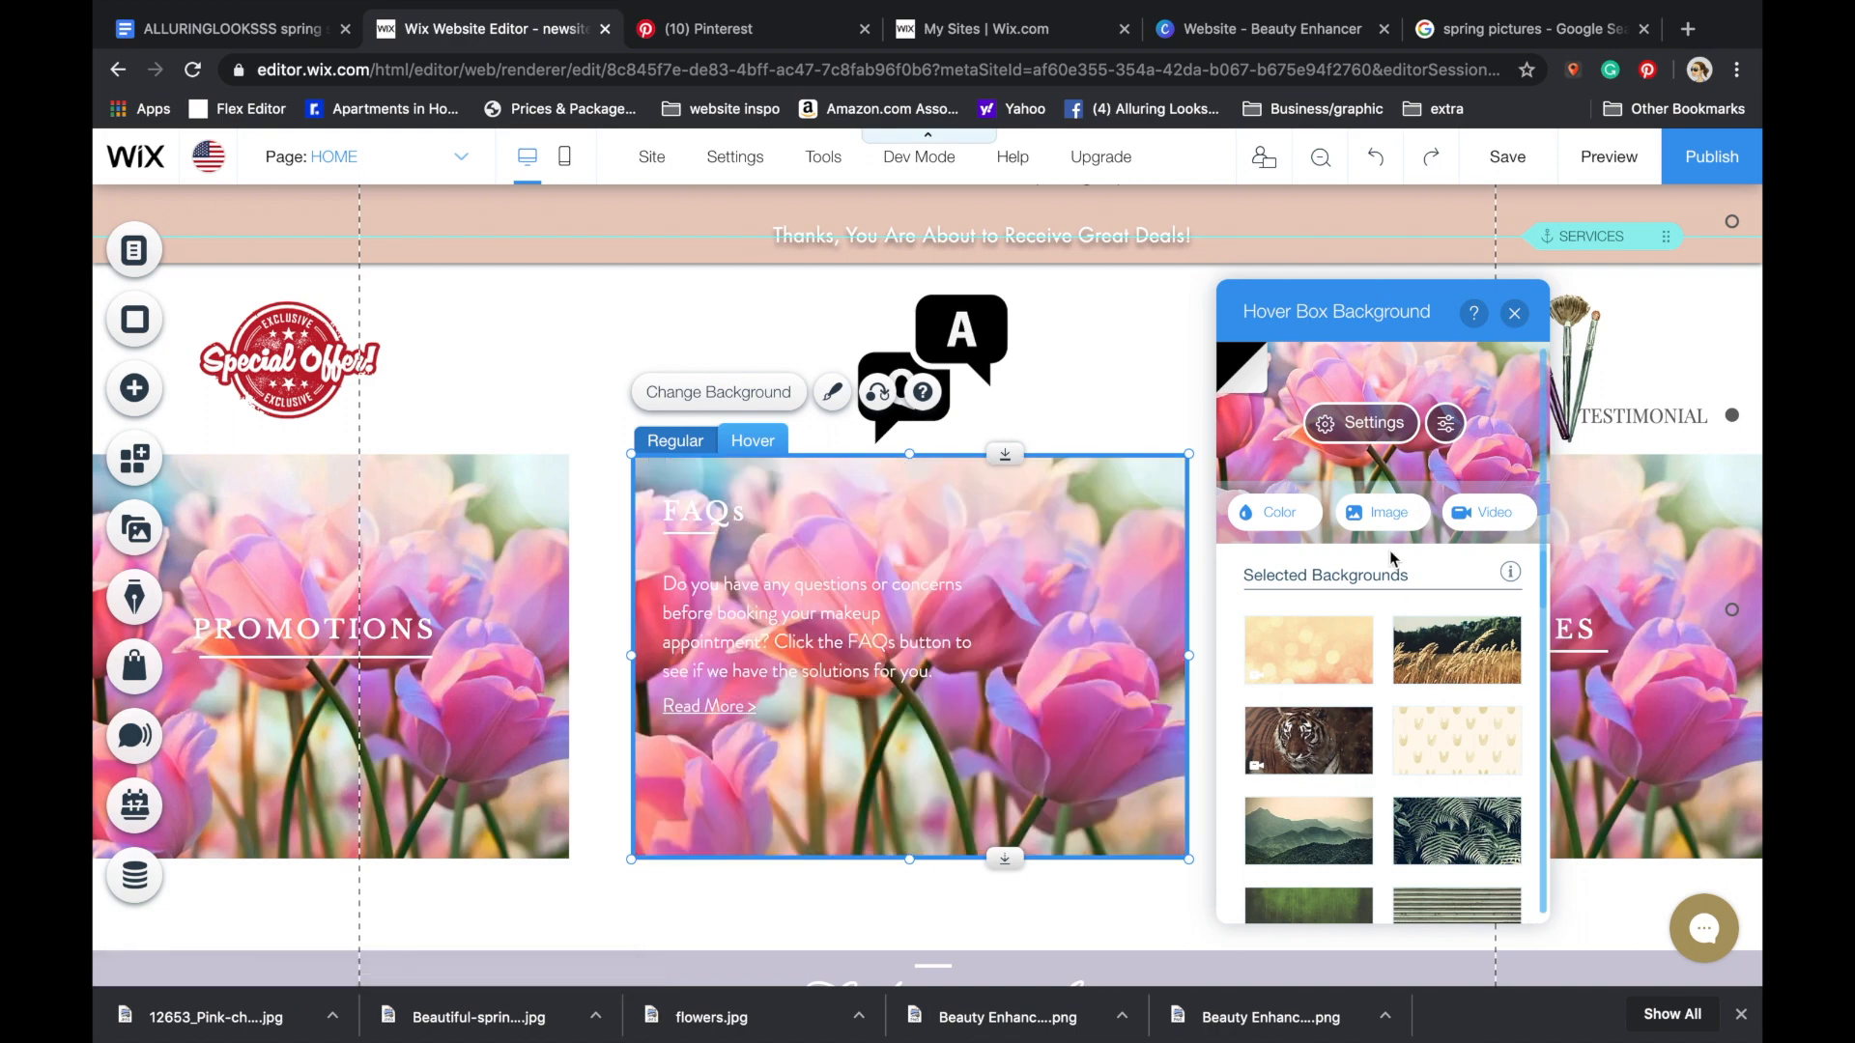
key("Escape")
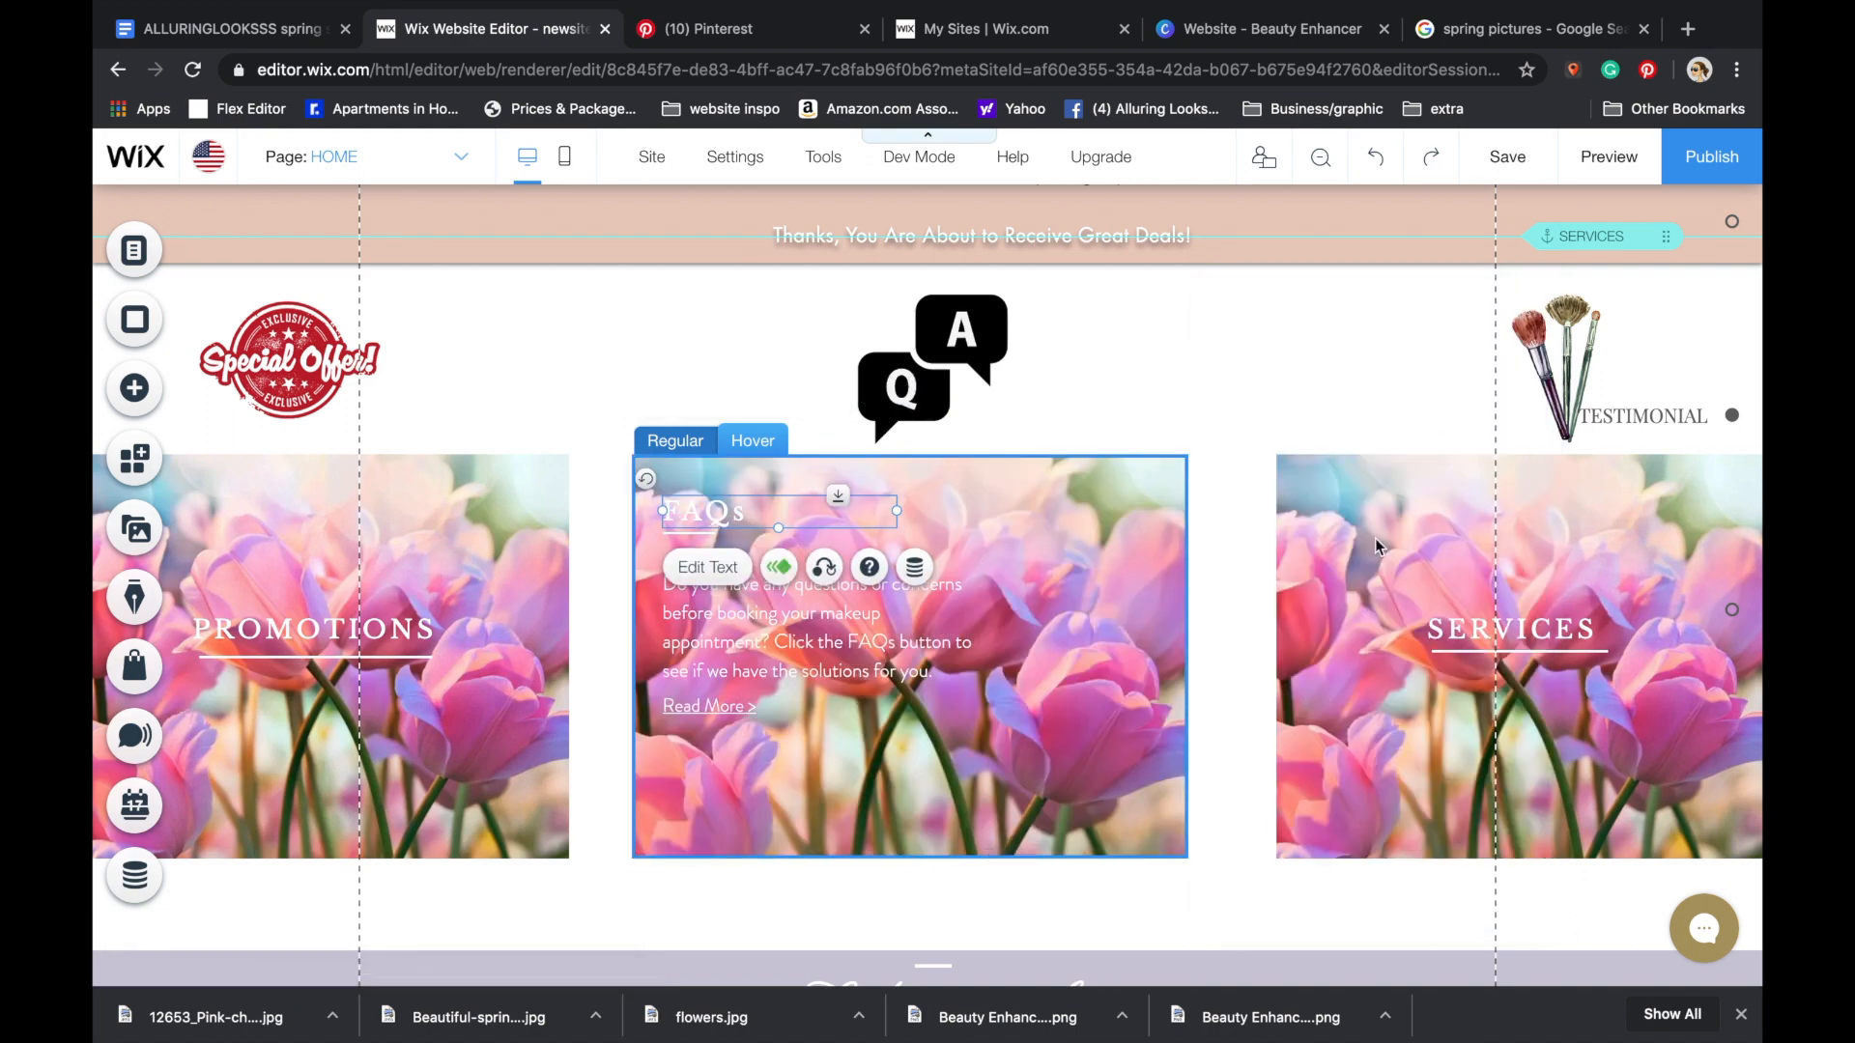
- Change the Services hover-state background to pink #EBCDC0 and preview the site
left_click(1298, 496)
left_click(1396, 437)
left_click(1387, 394)
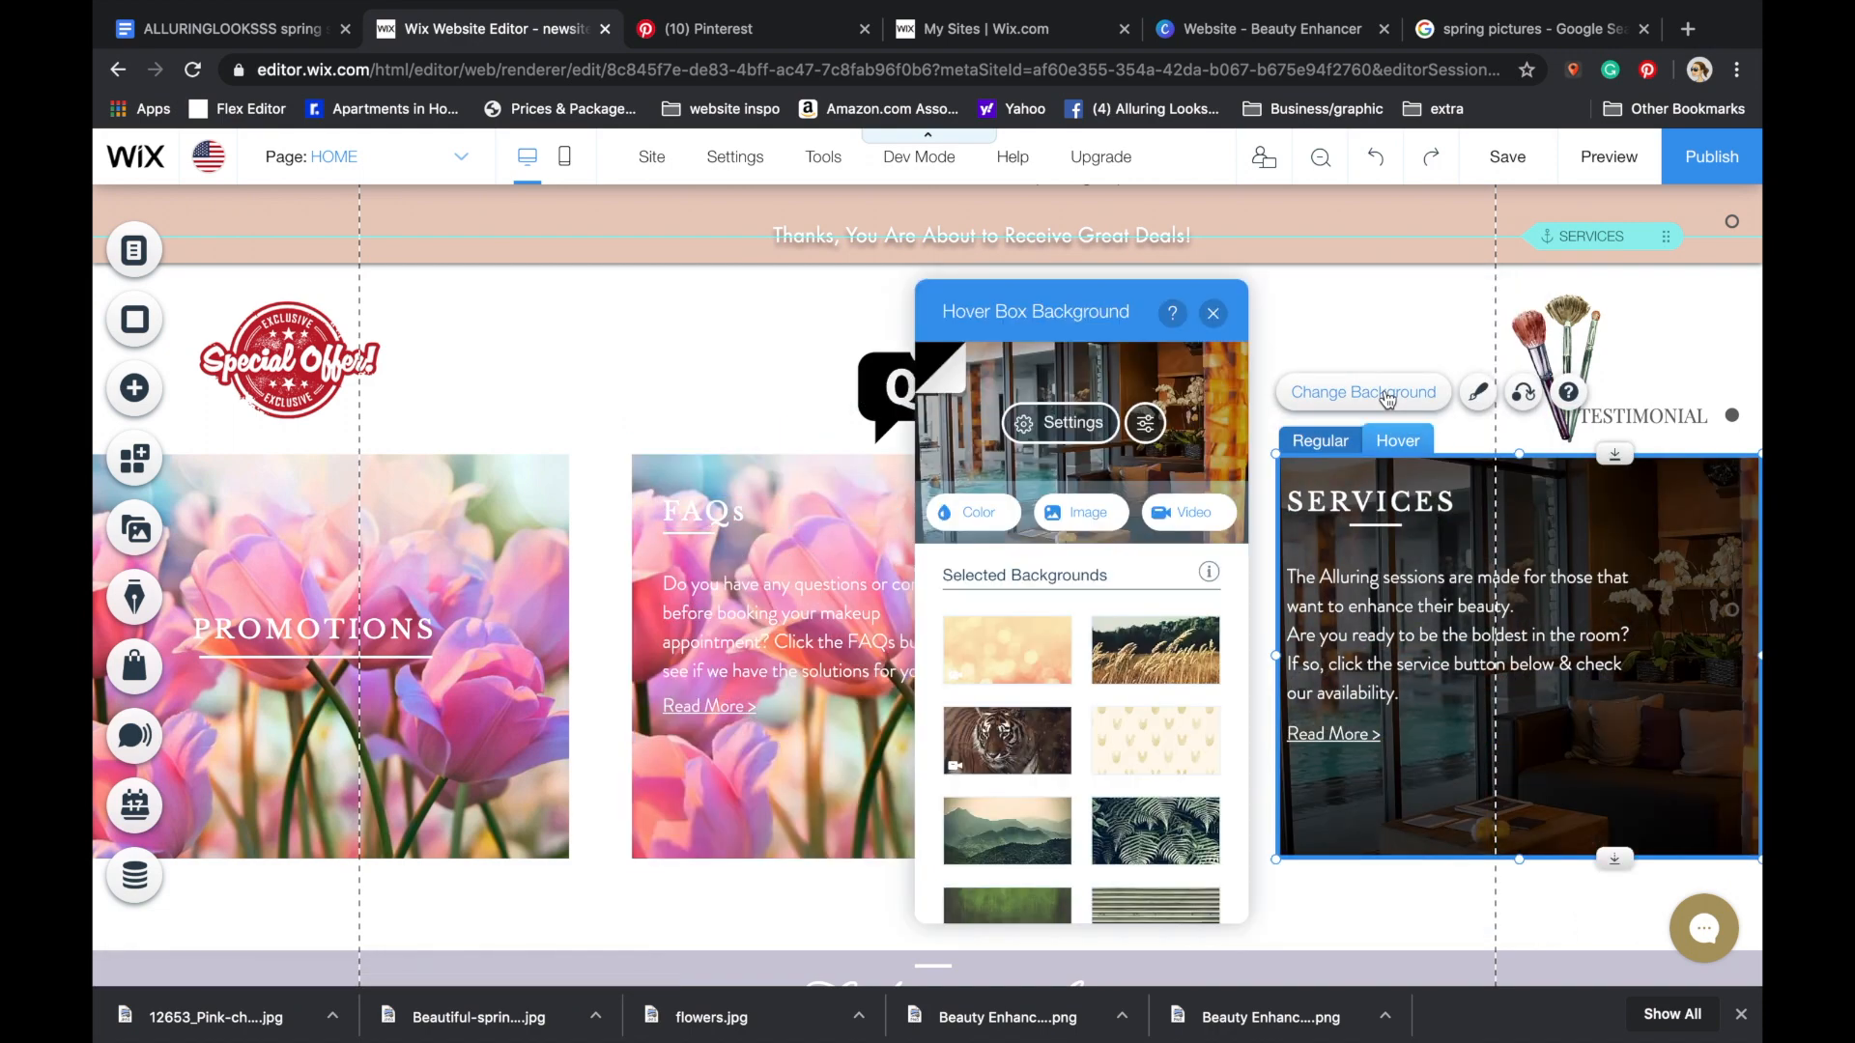
left_click(994, 522)
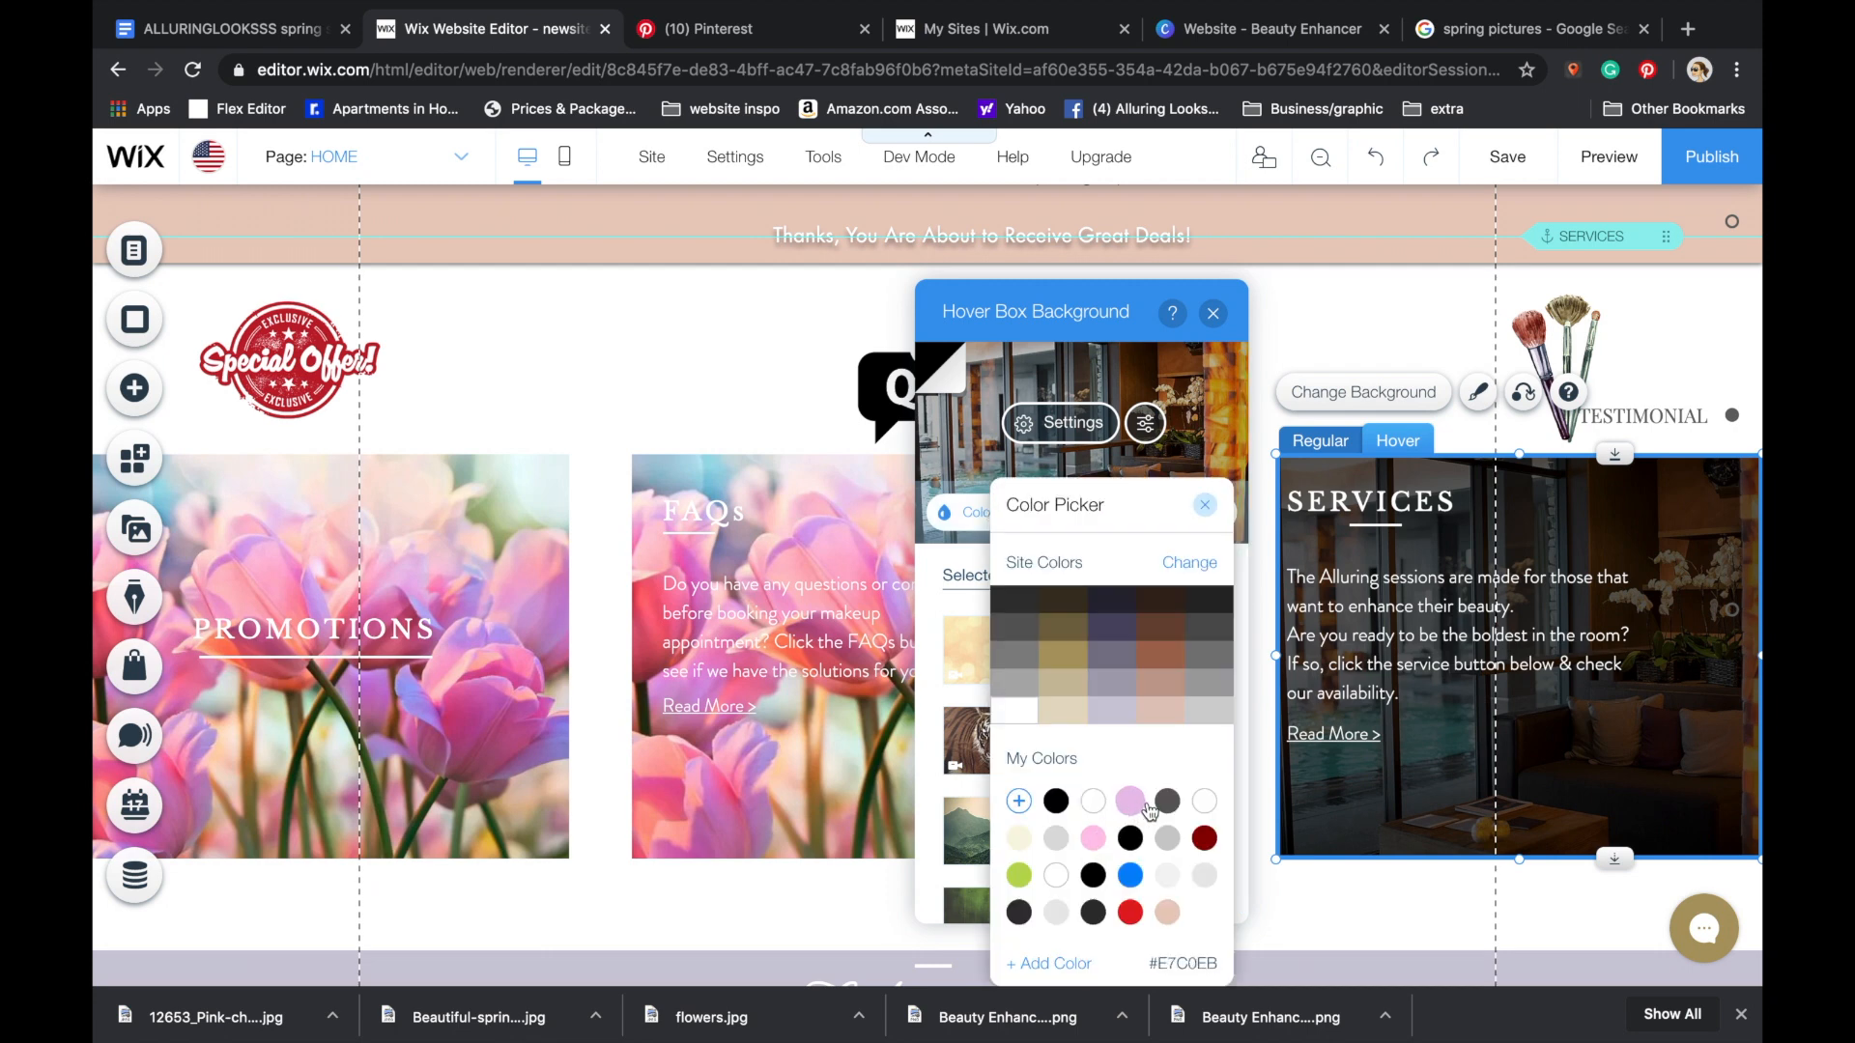
left_click(1168, 912)
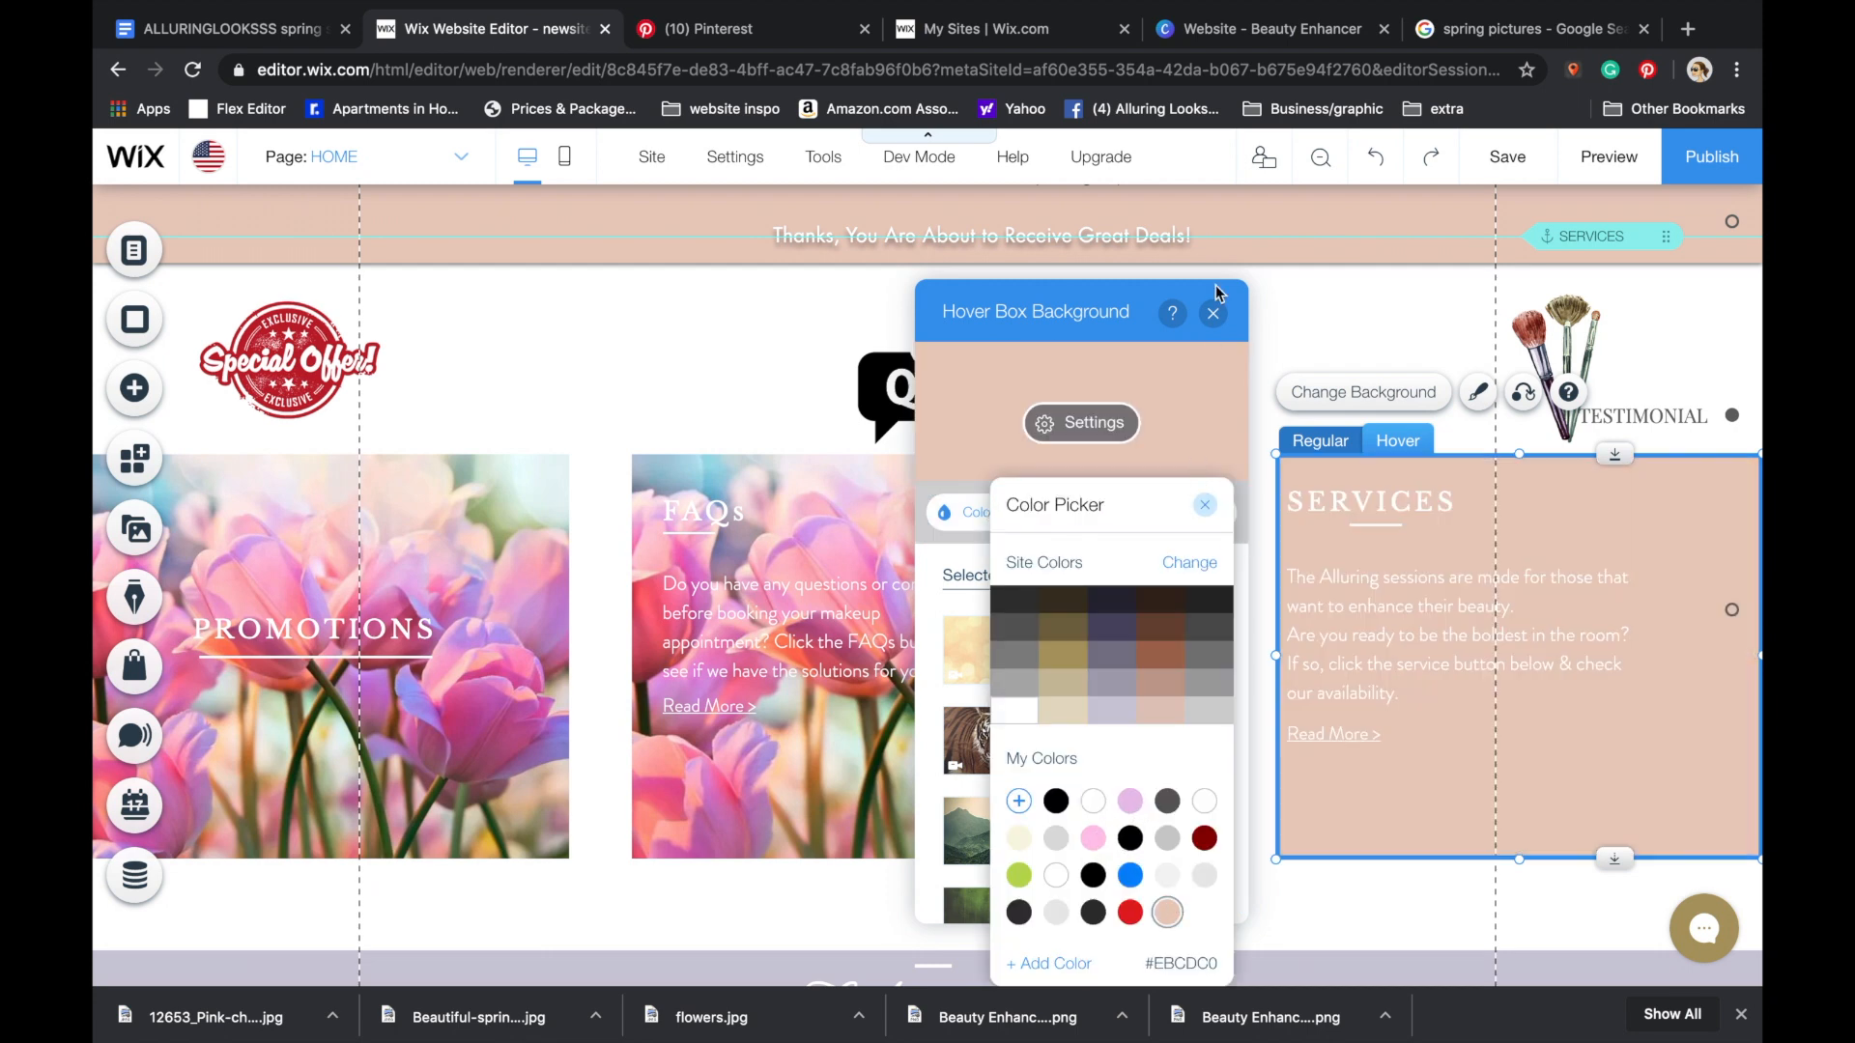
left_click(1204, 505)
left_click(1213, 313)
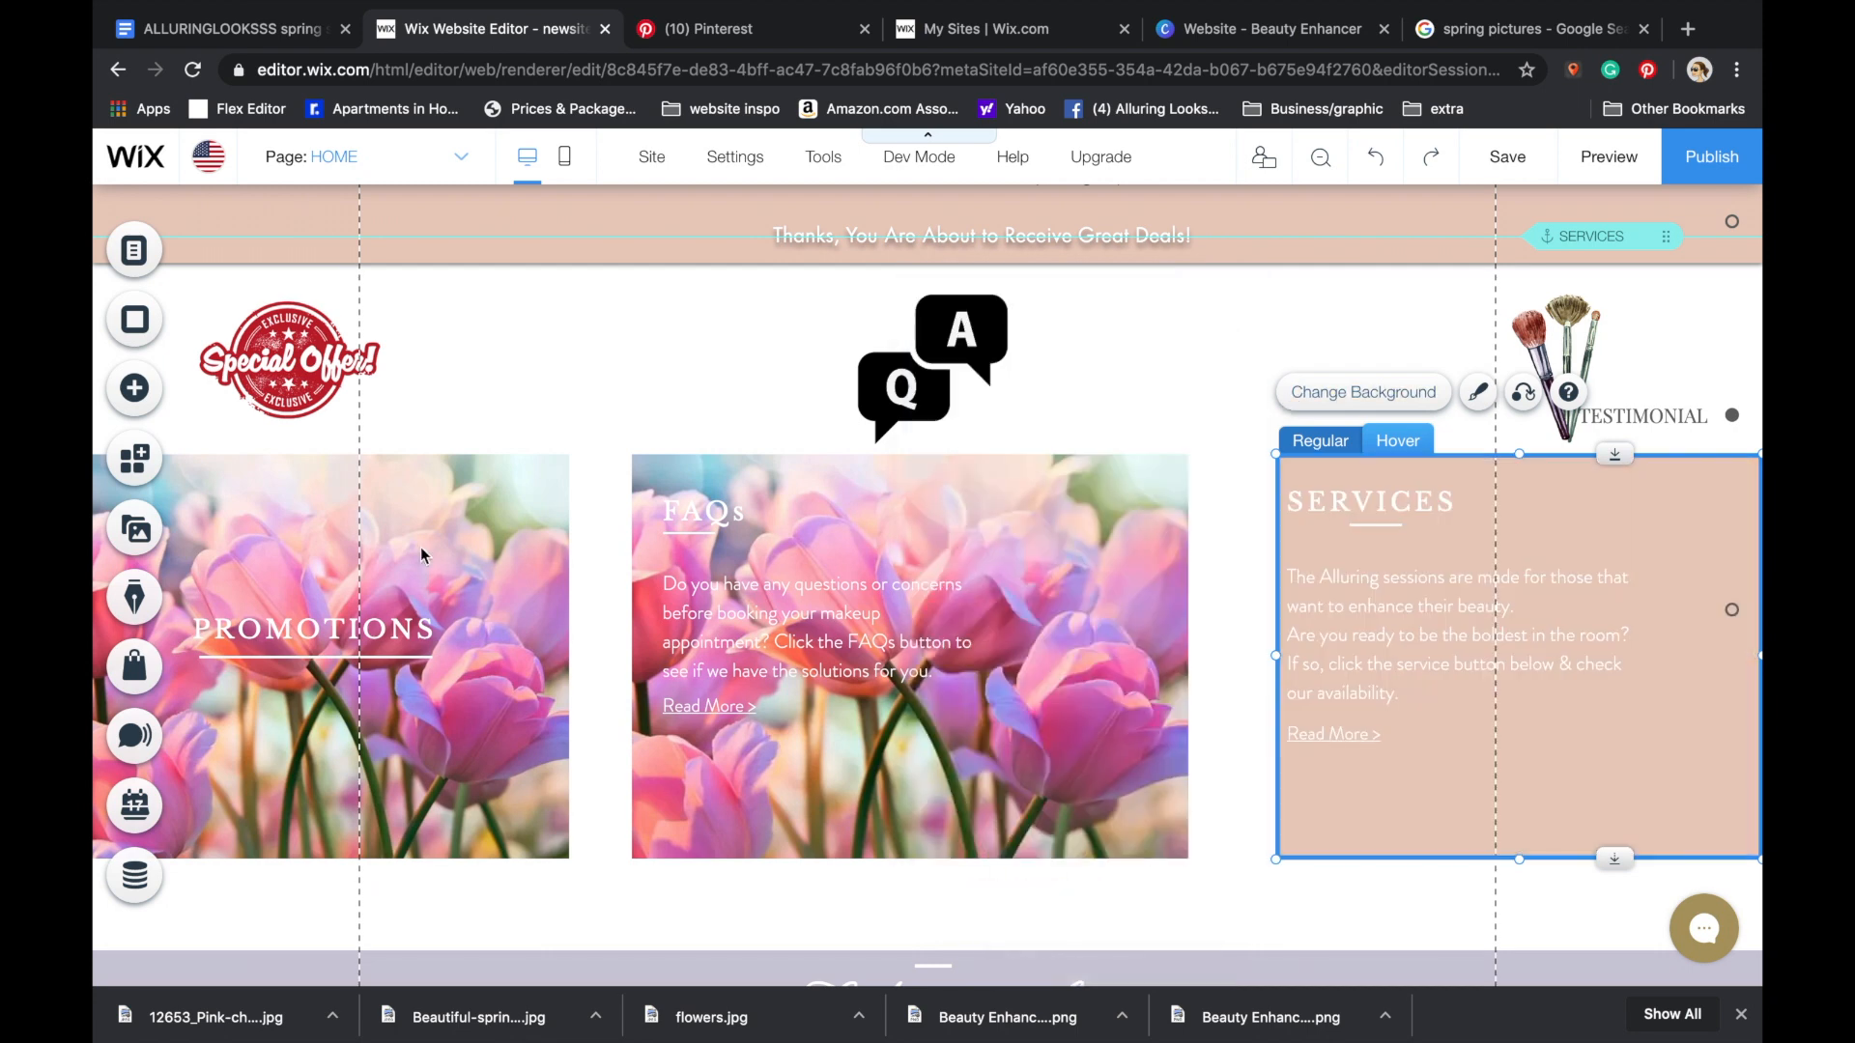
left_click(1609, 156)
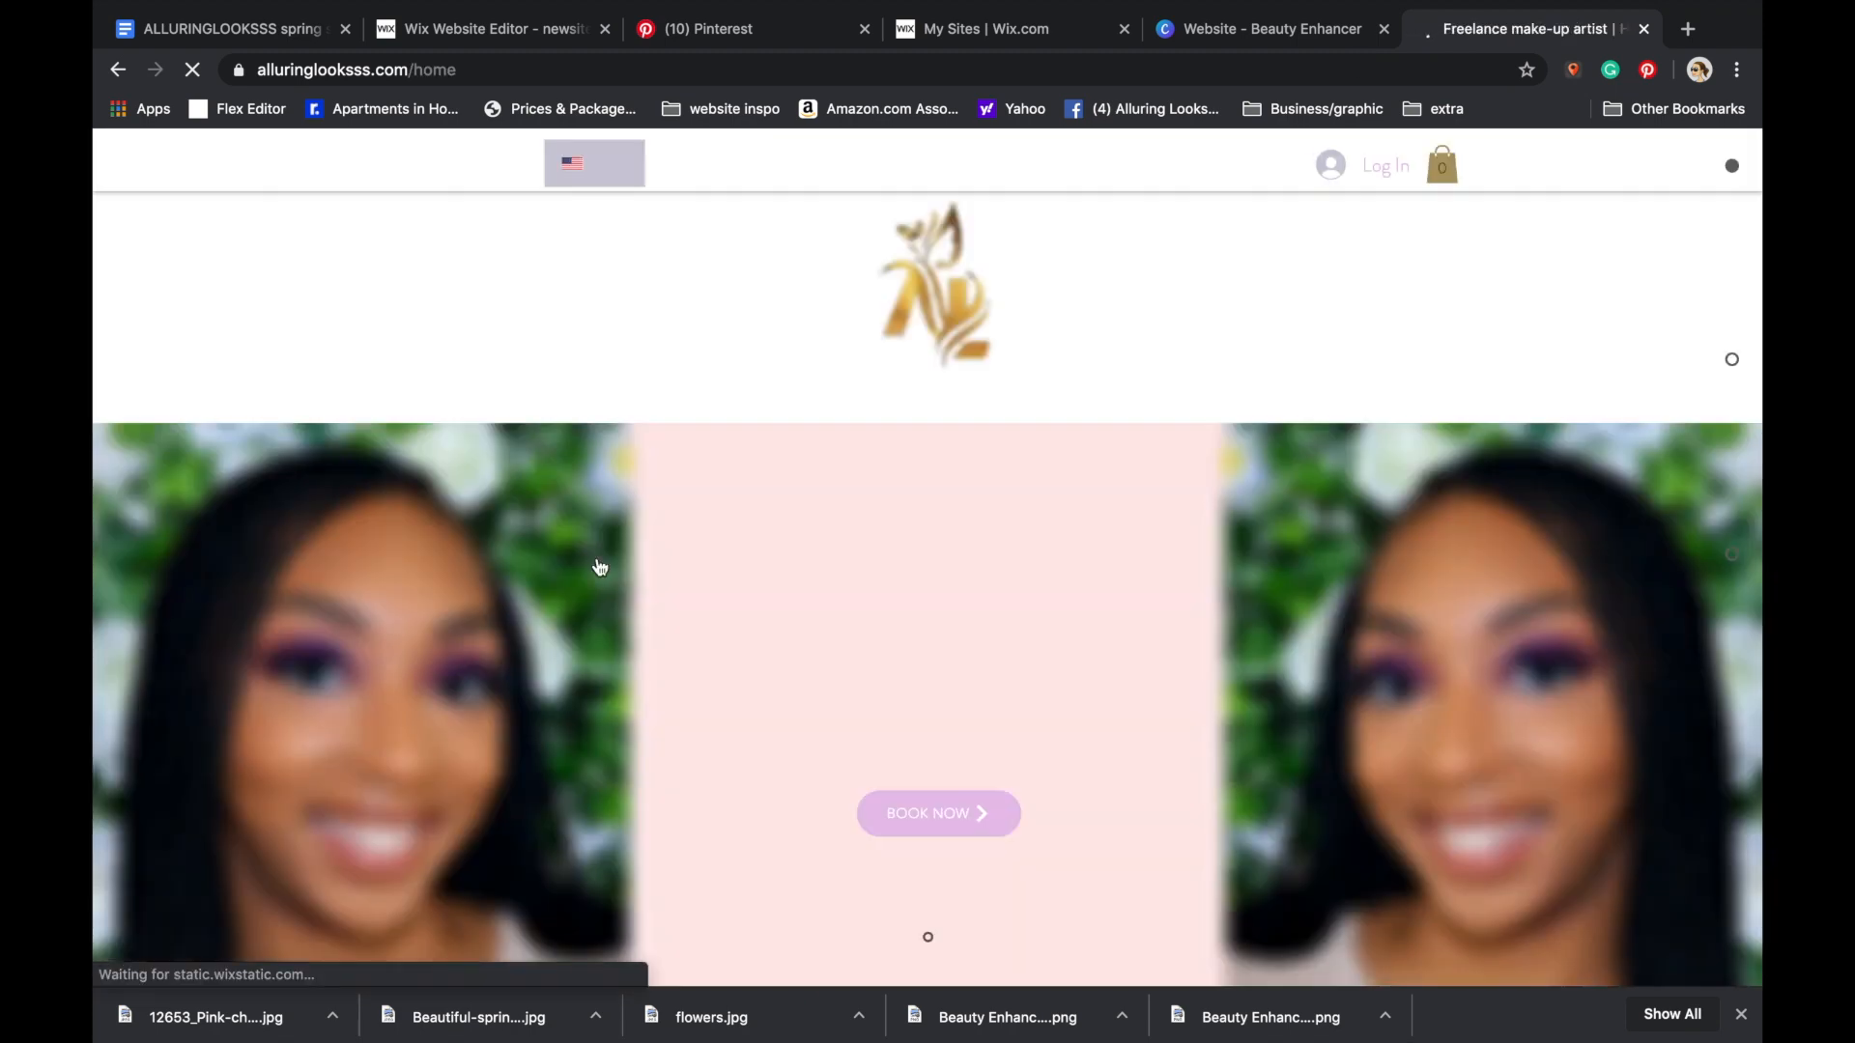
- Scroll through the live page, then return to the home page
scroll(573, 309, "down", 3)
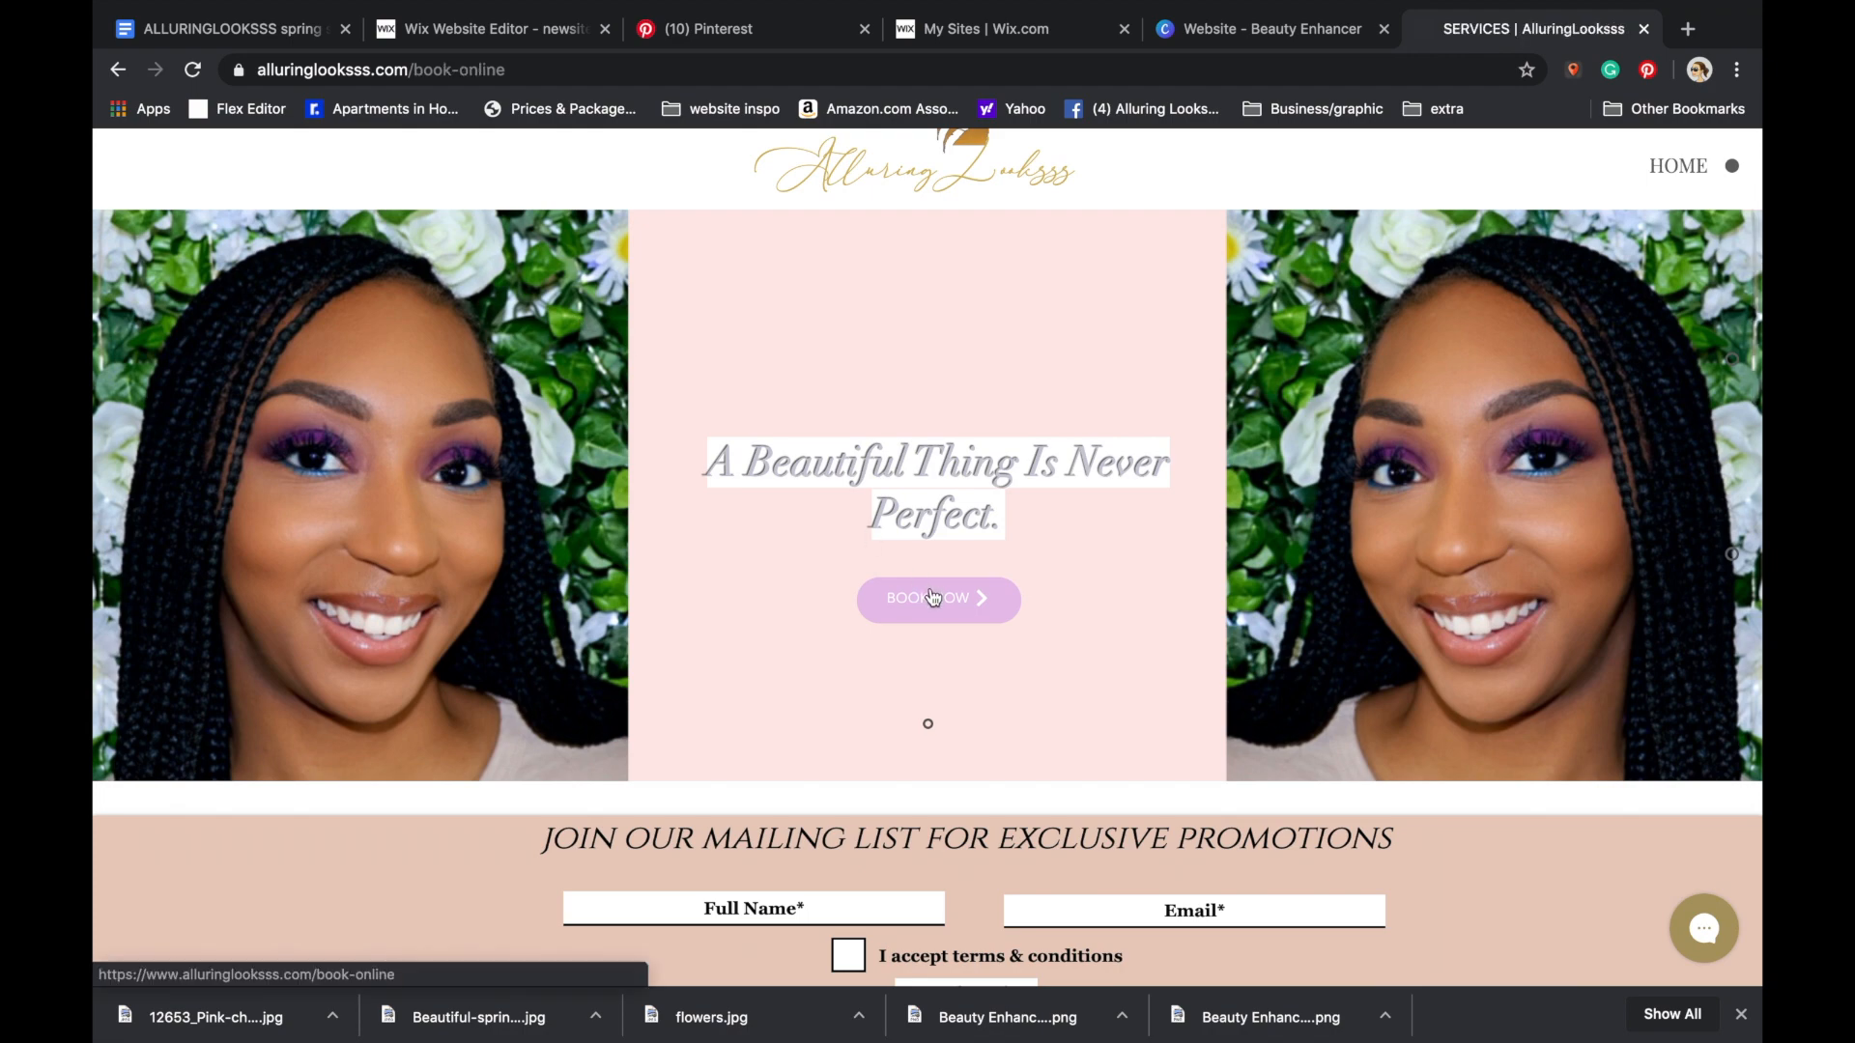
scroll(767, 511, "down", 7)
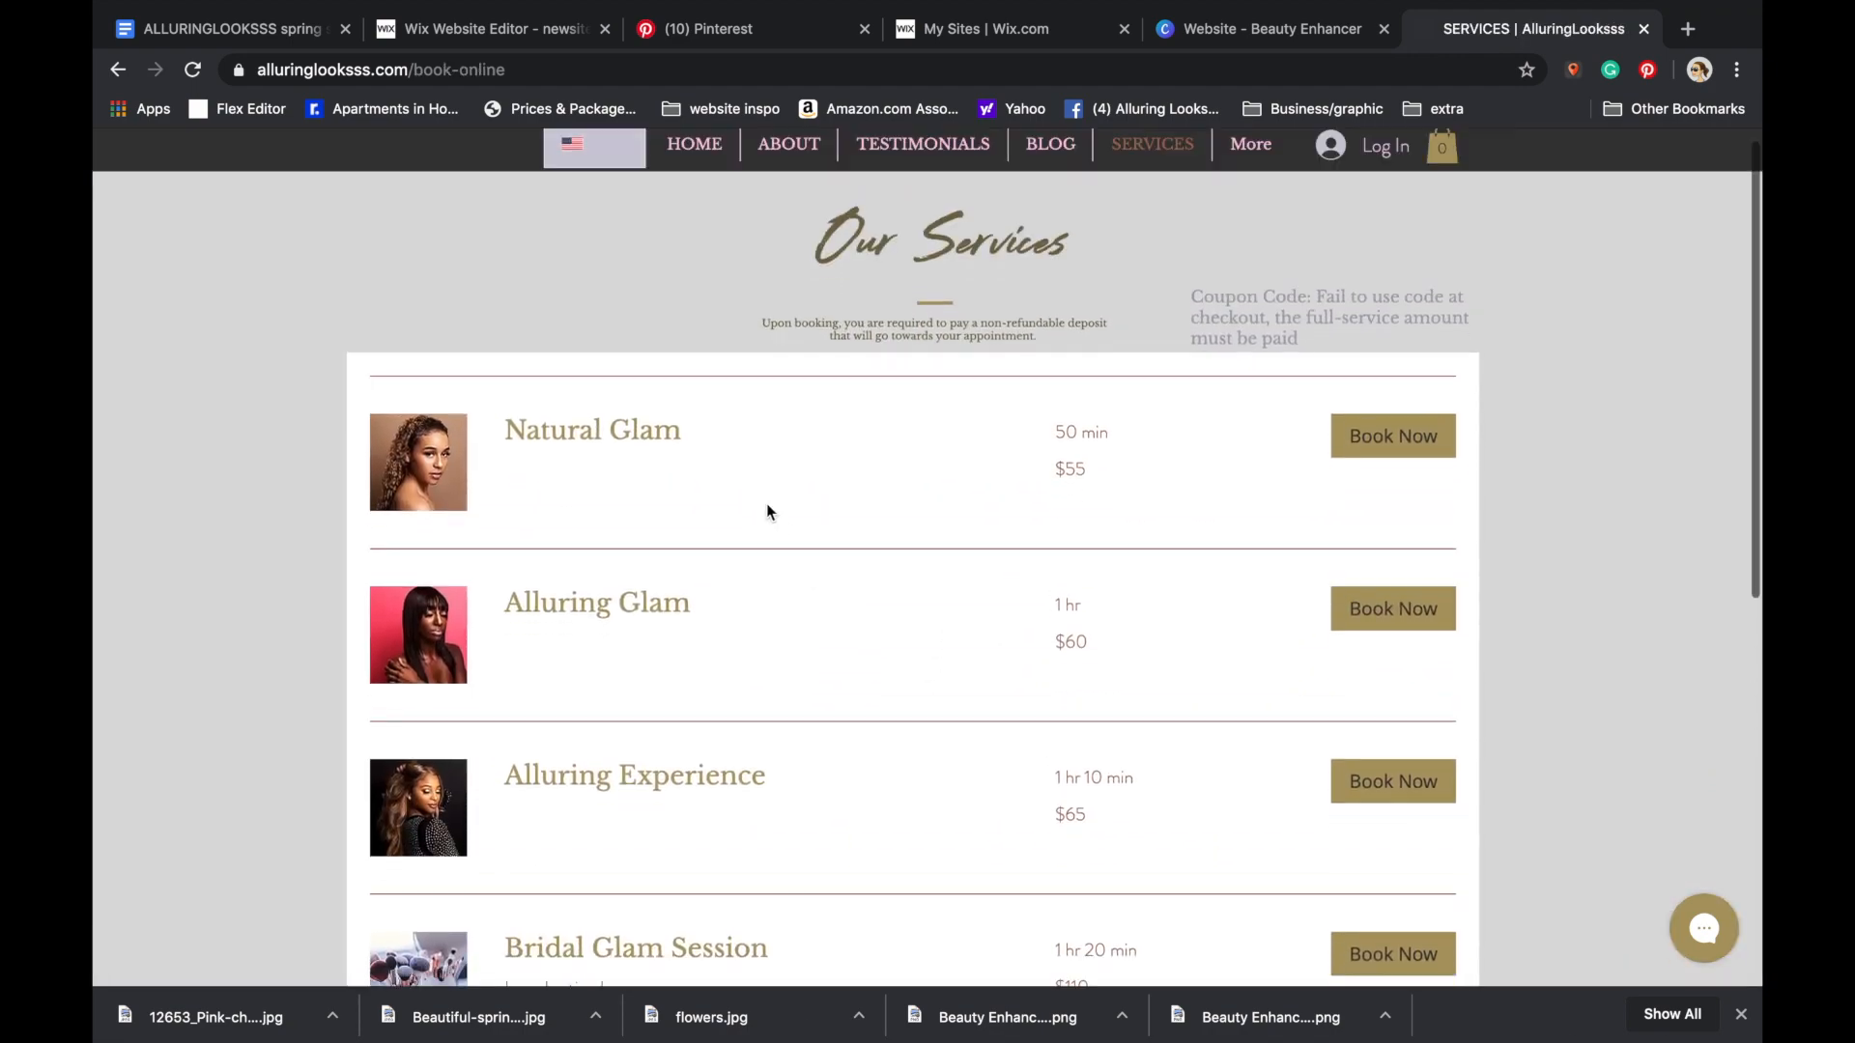
scroll(767, 511, "up", 4)
scroll(767, 511, "up", 4)
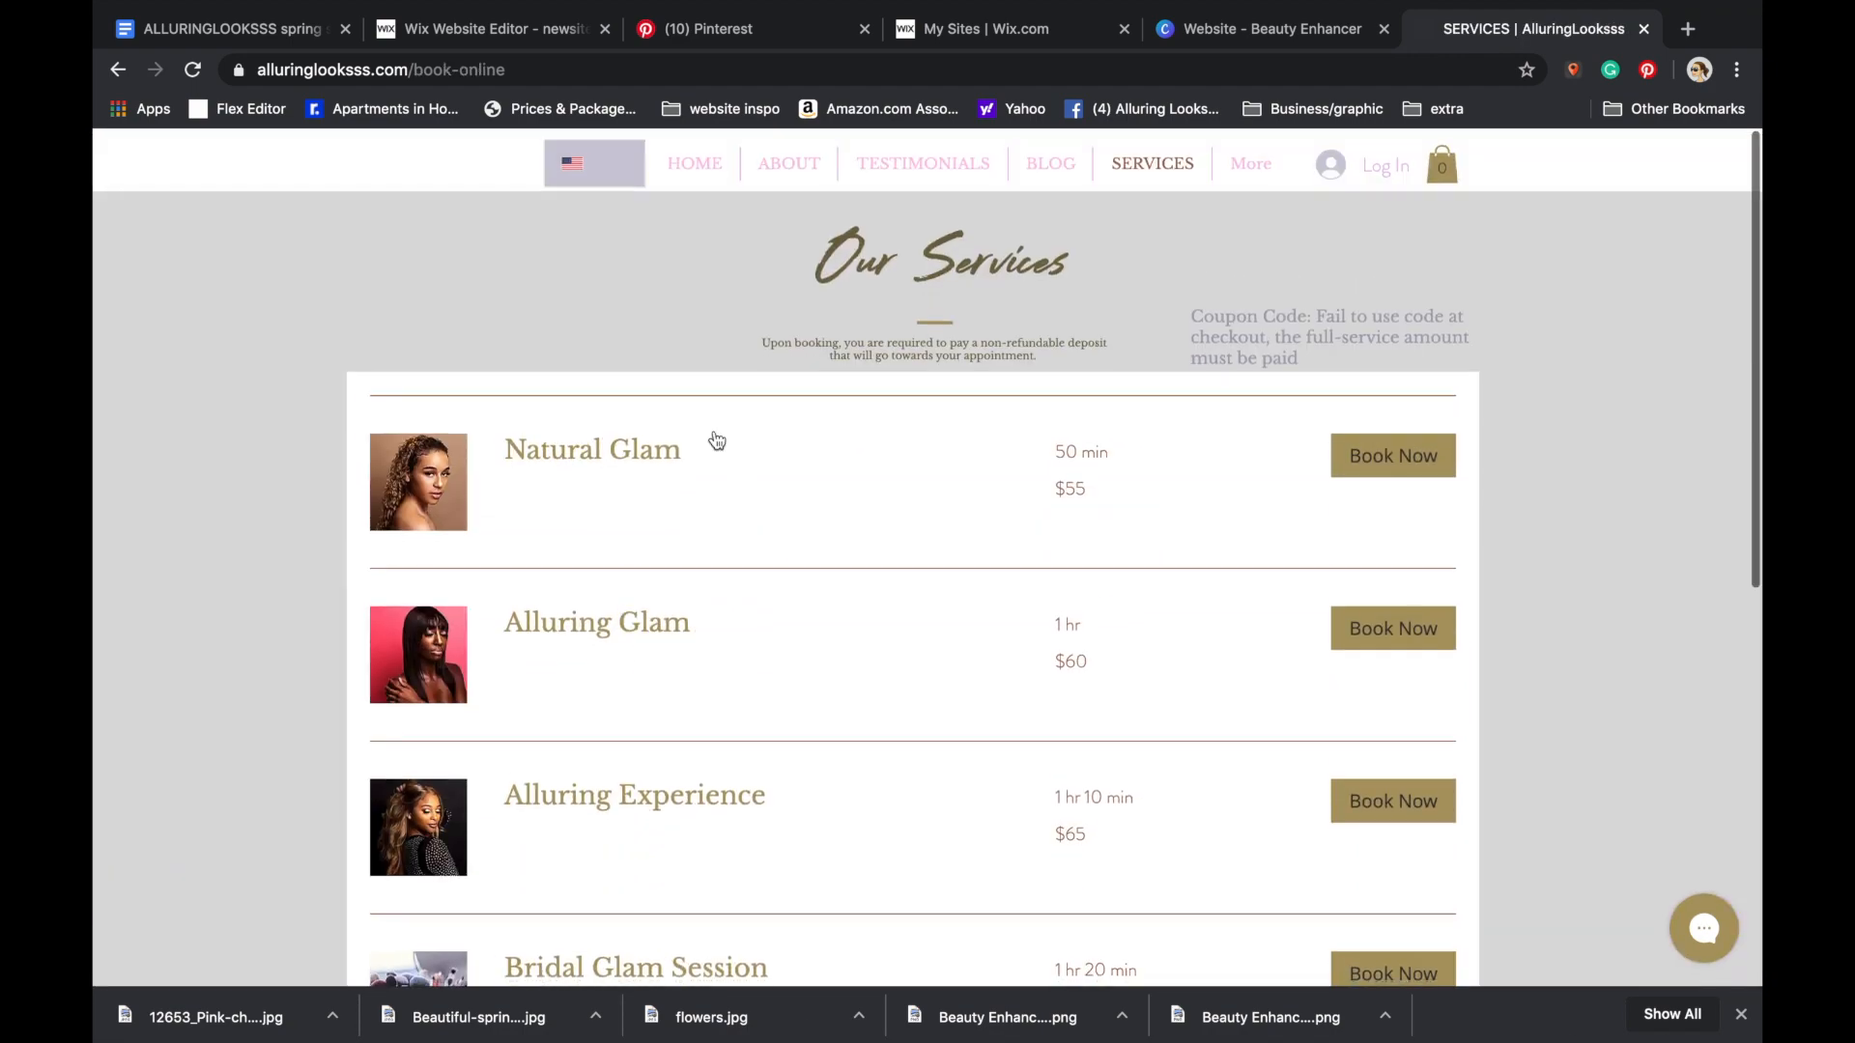
left_click(713, 167)
scroll(716, 371, "down", 4)
scroll(716, 370, "down", 6)
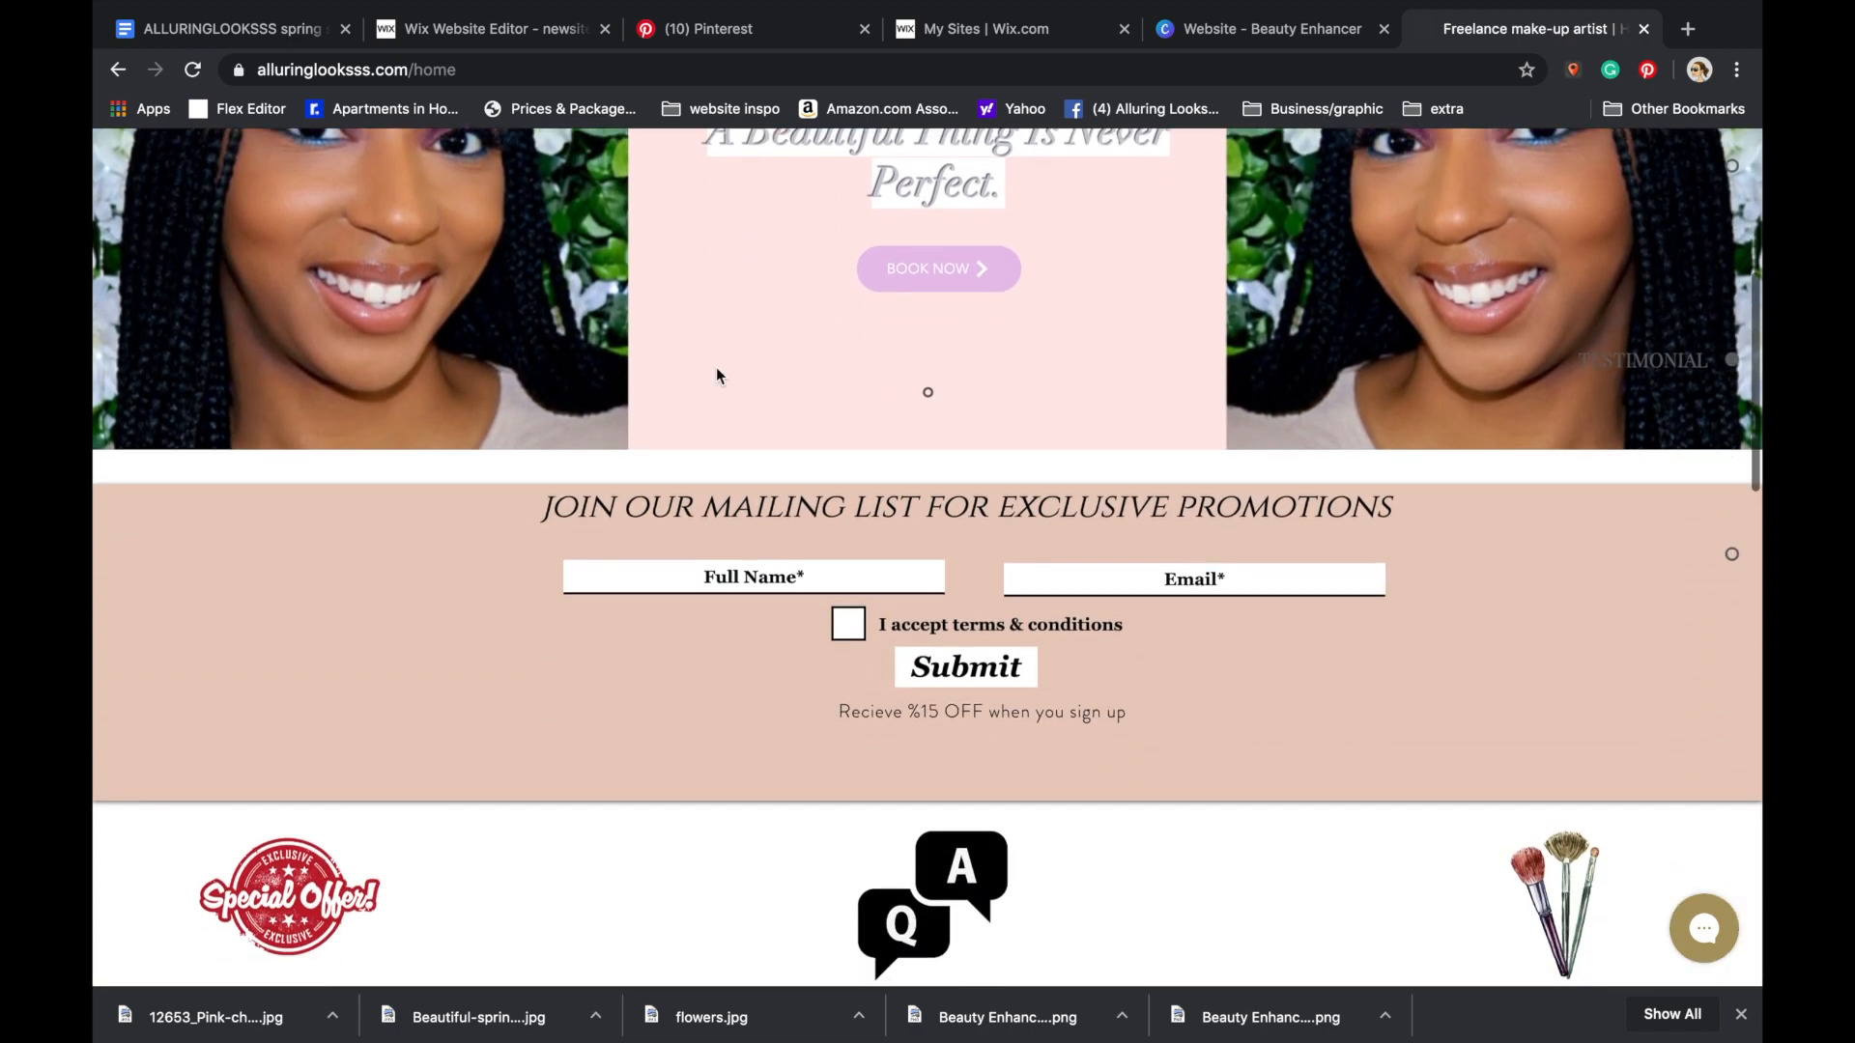
scroll(716, 367, "down", 3)
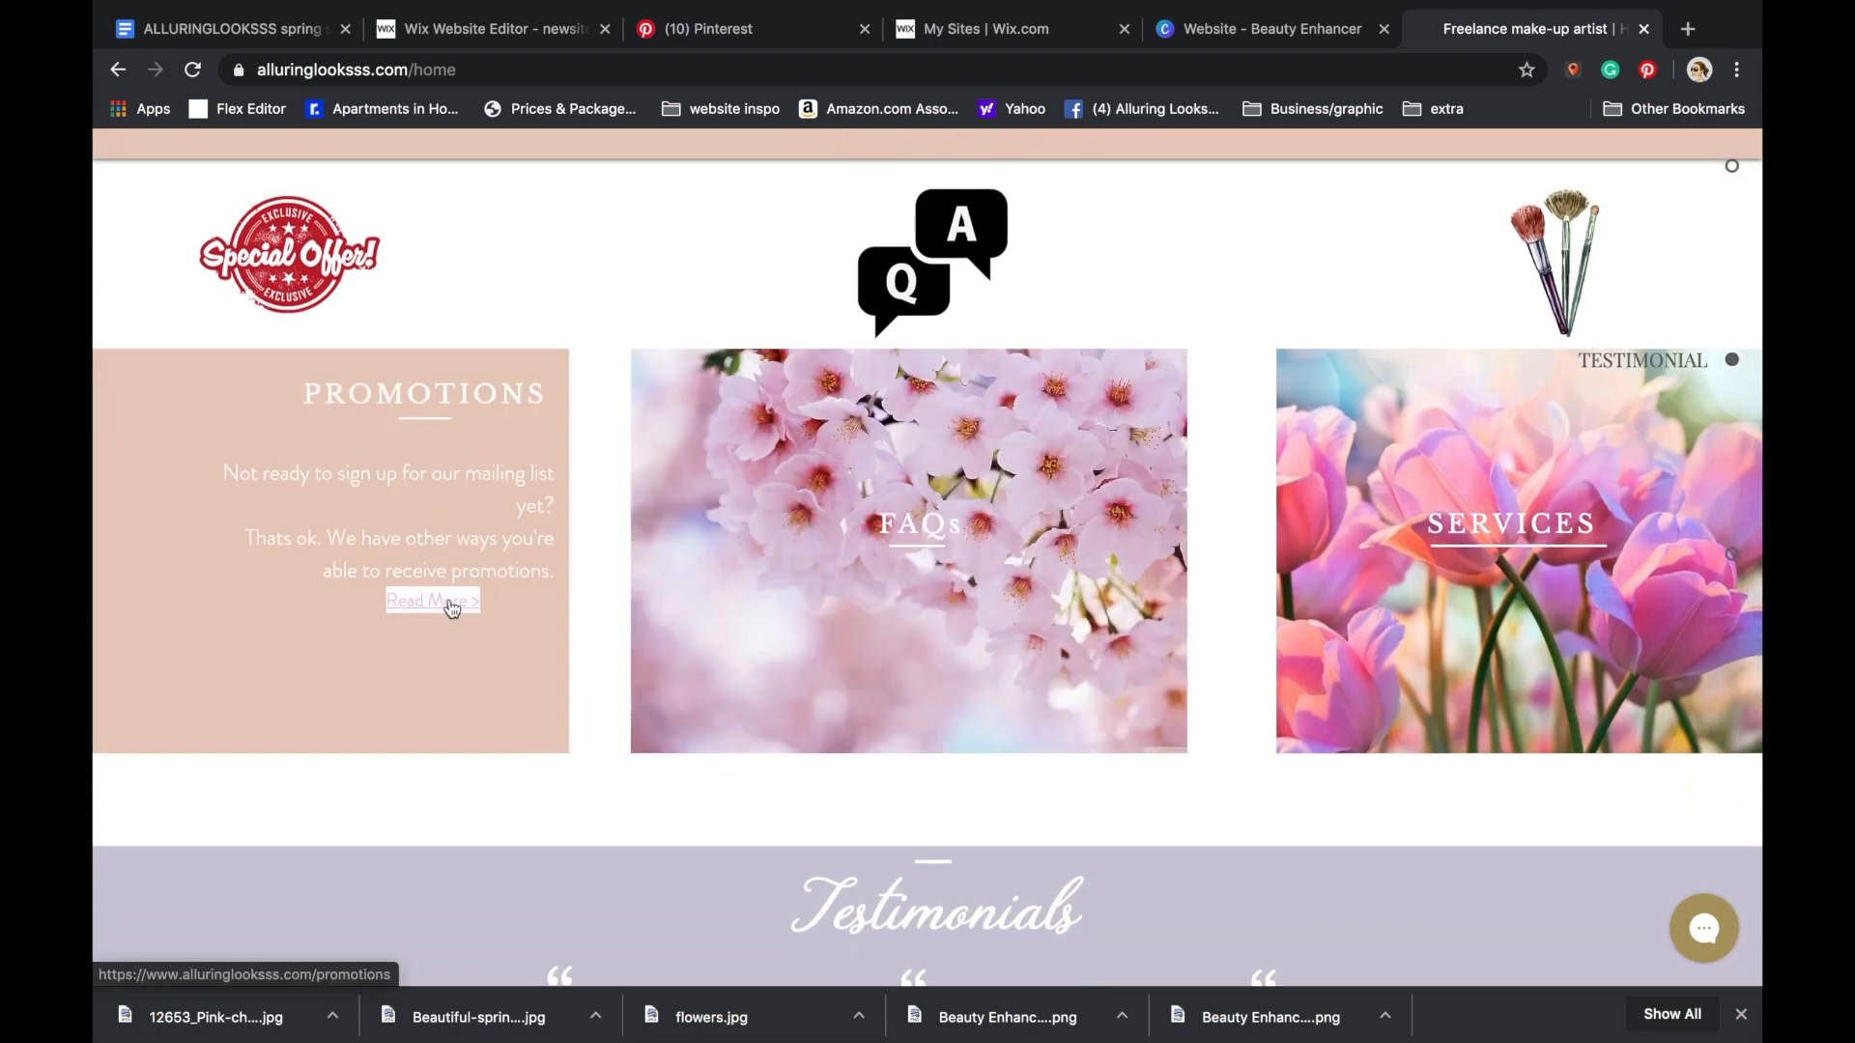
- Test the Promotions Read More link and the new client form link
left_click(449, 599)
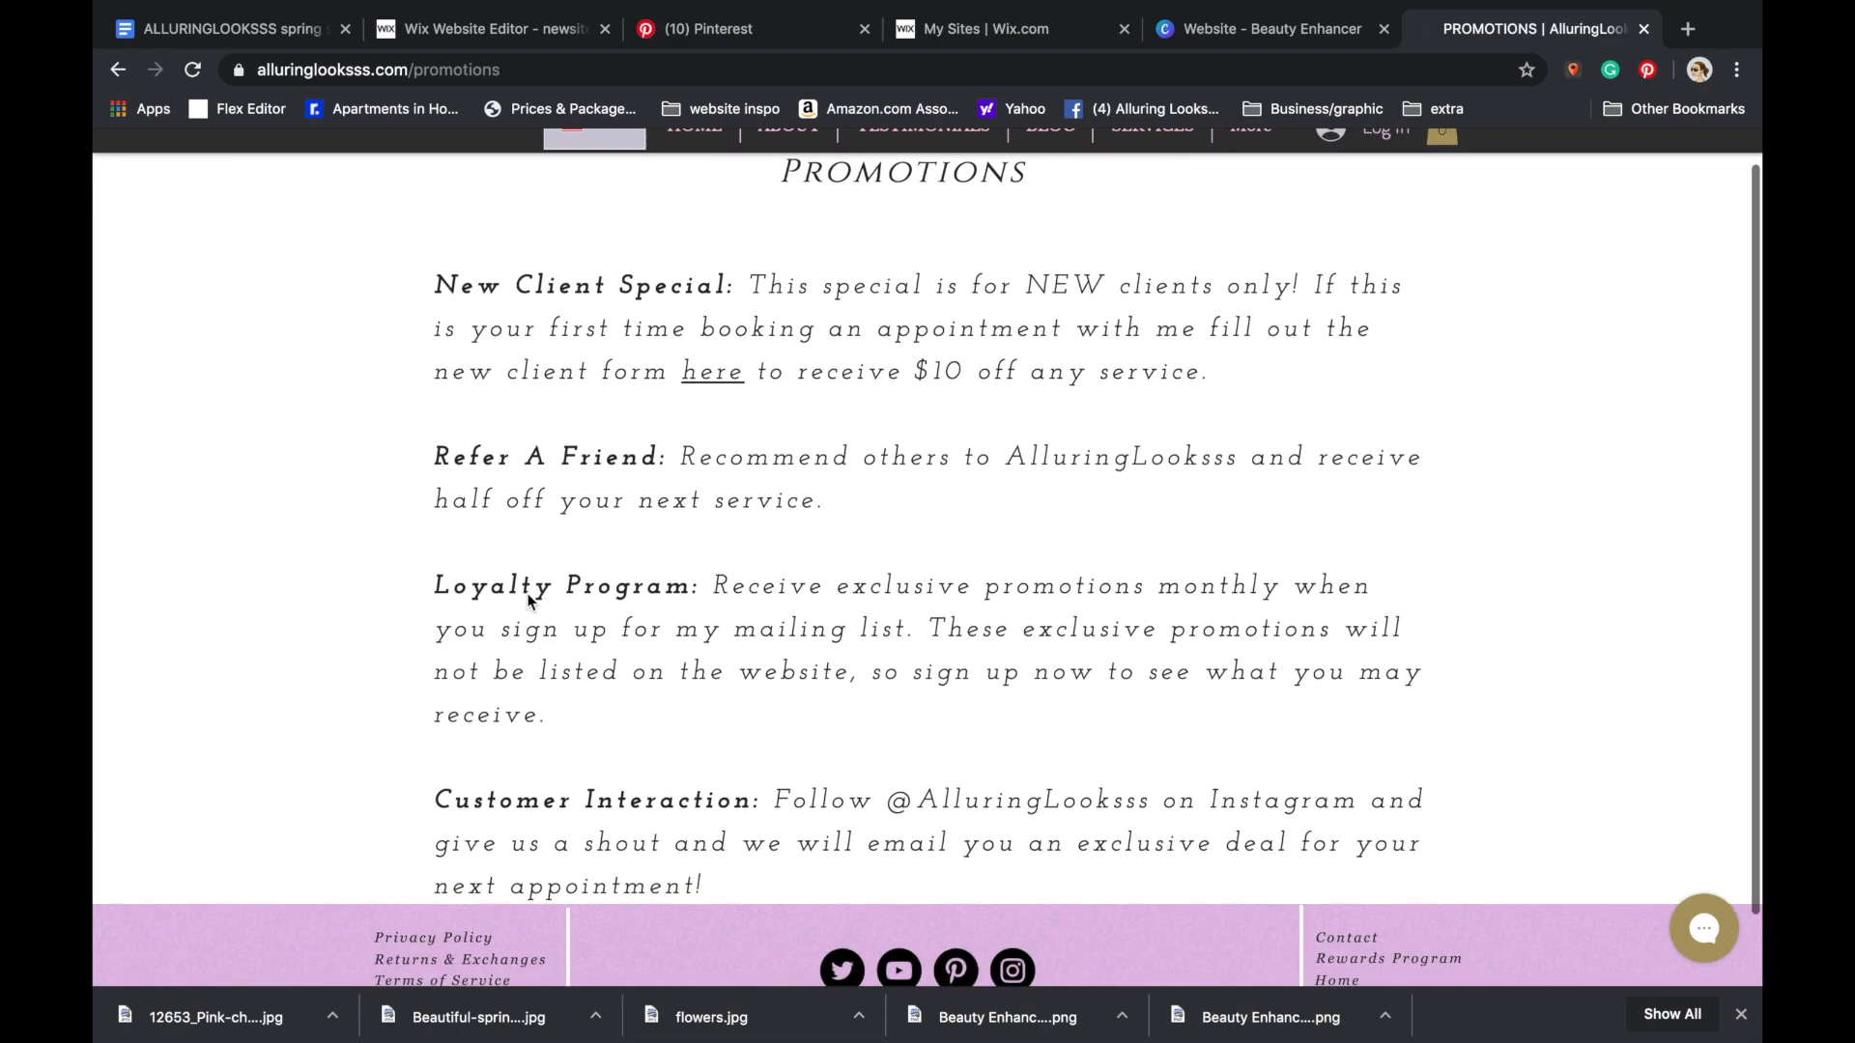
scroll(527, 593, "up", 1)
left_click(706, 378)
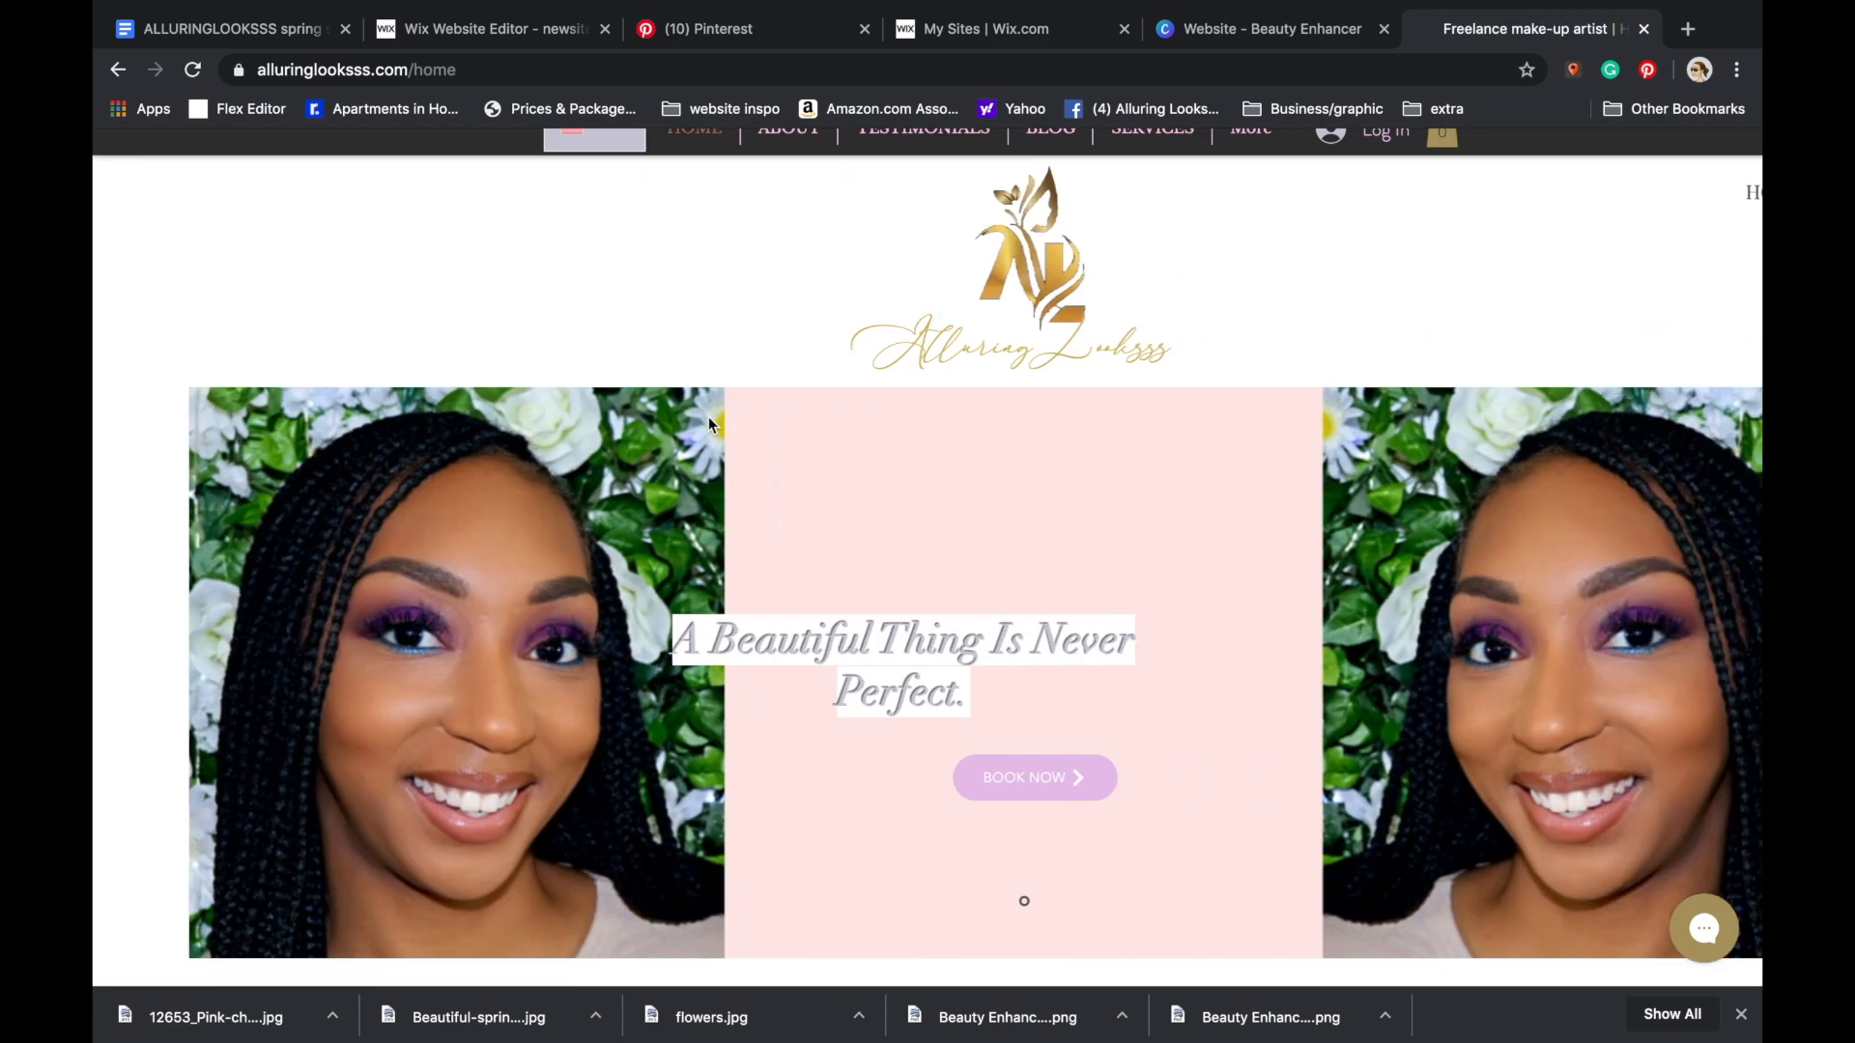
scroll(709, 425, "down", 10)
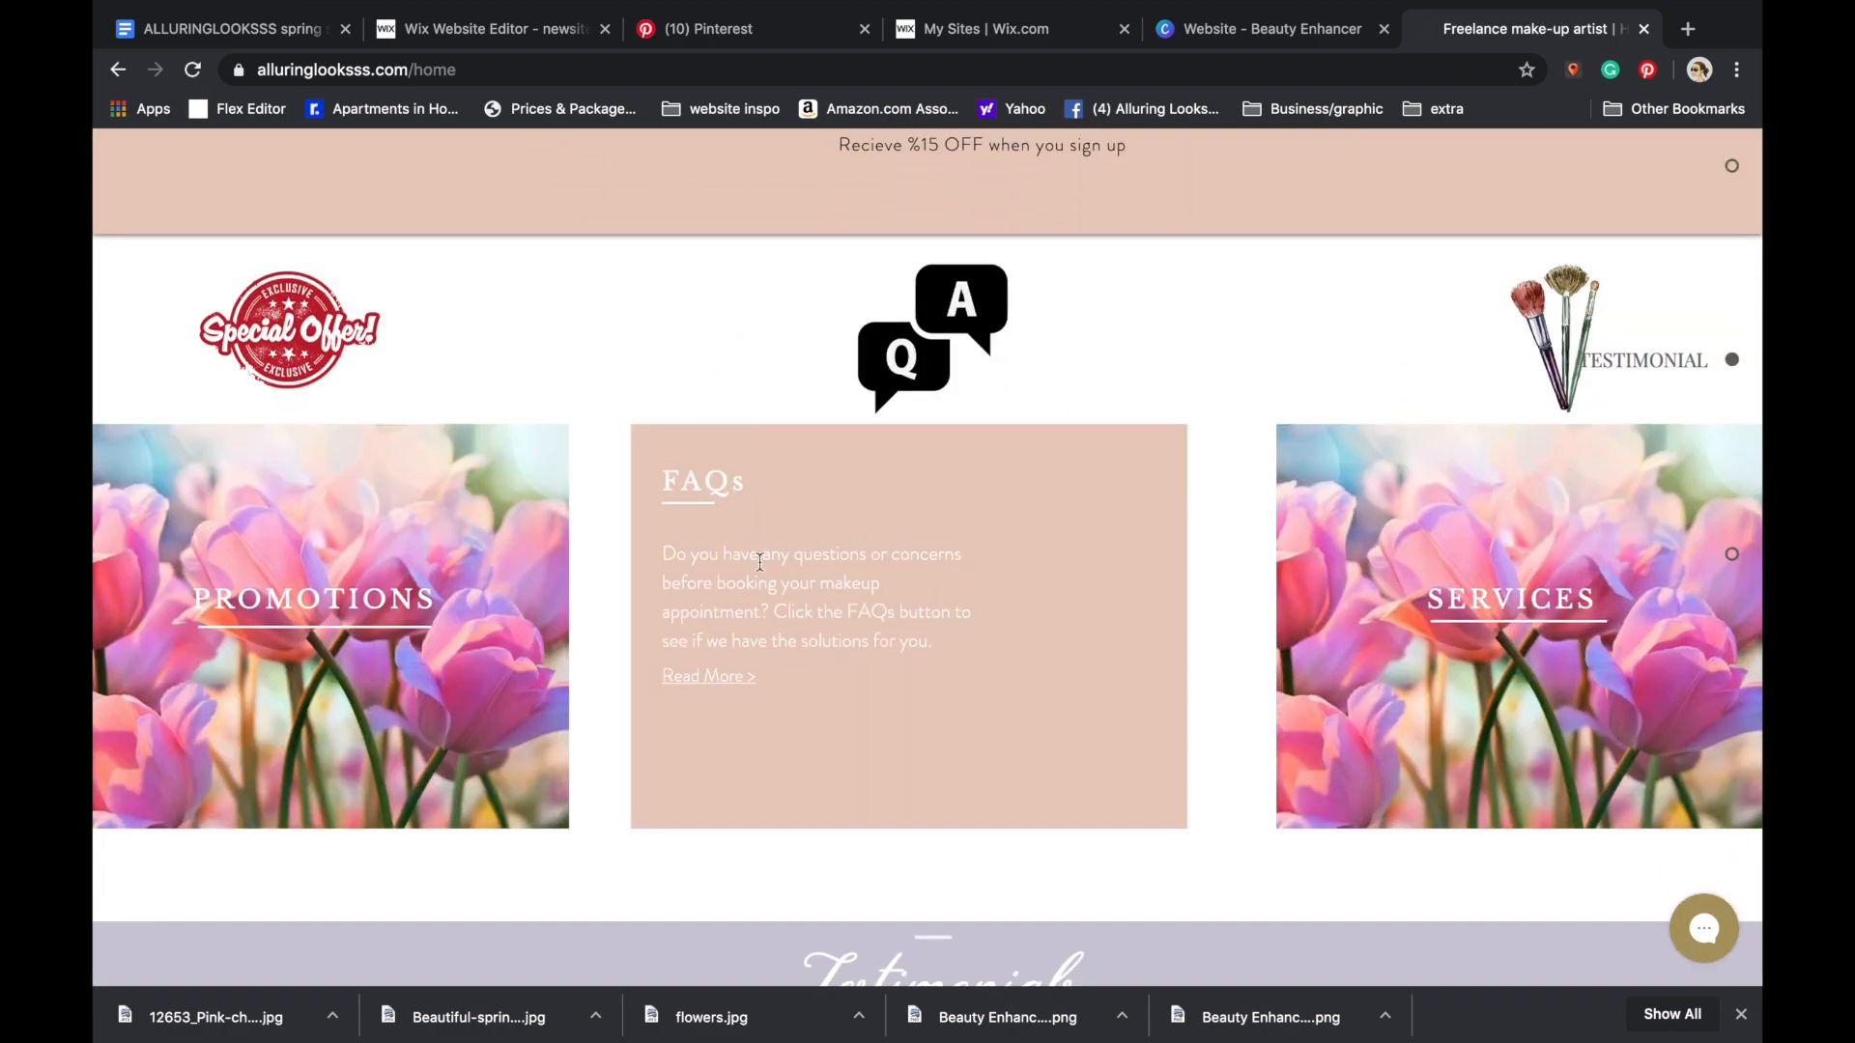
- Test the FAQs Read More link, return home, then follow the Services Read More link
left_click(716, 683)
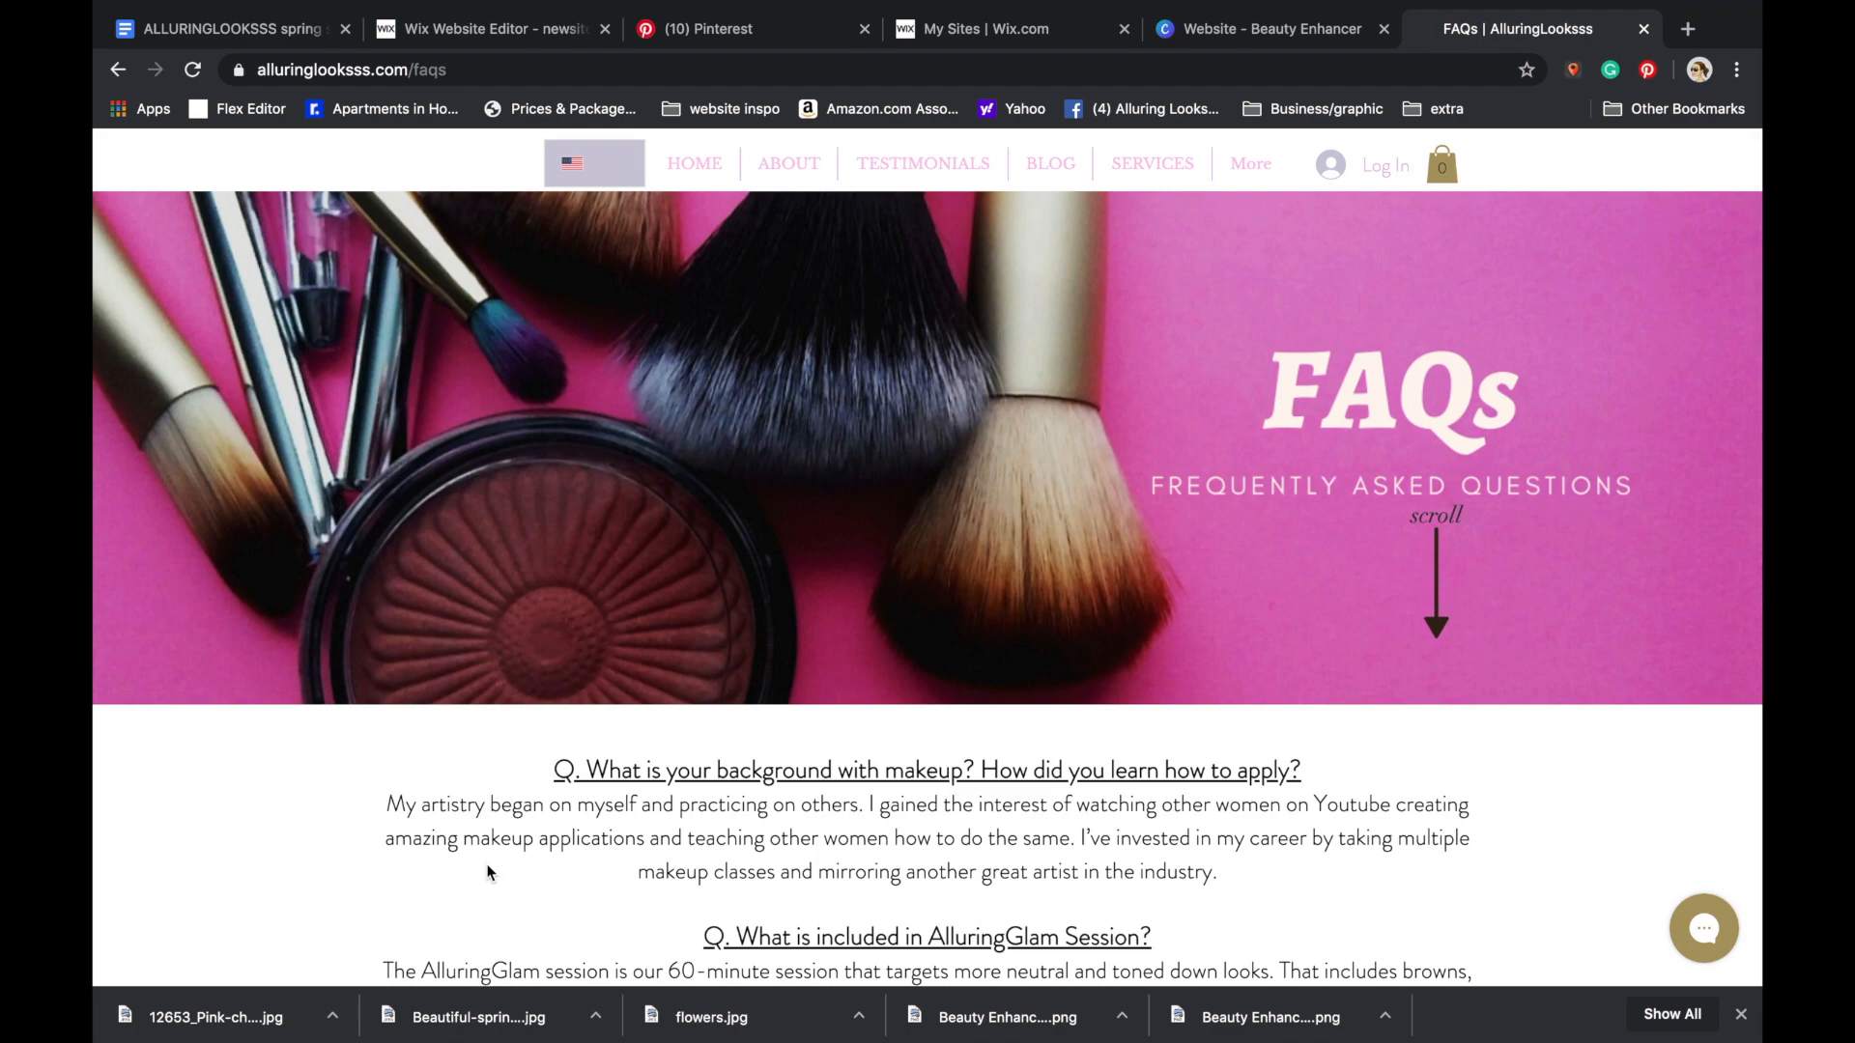
scroll(487, 872, "down", 20)
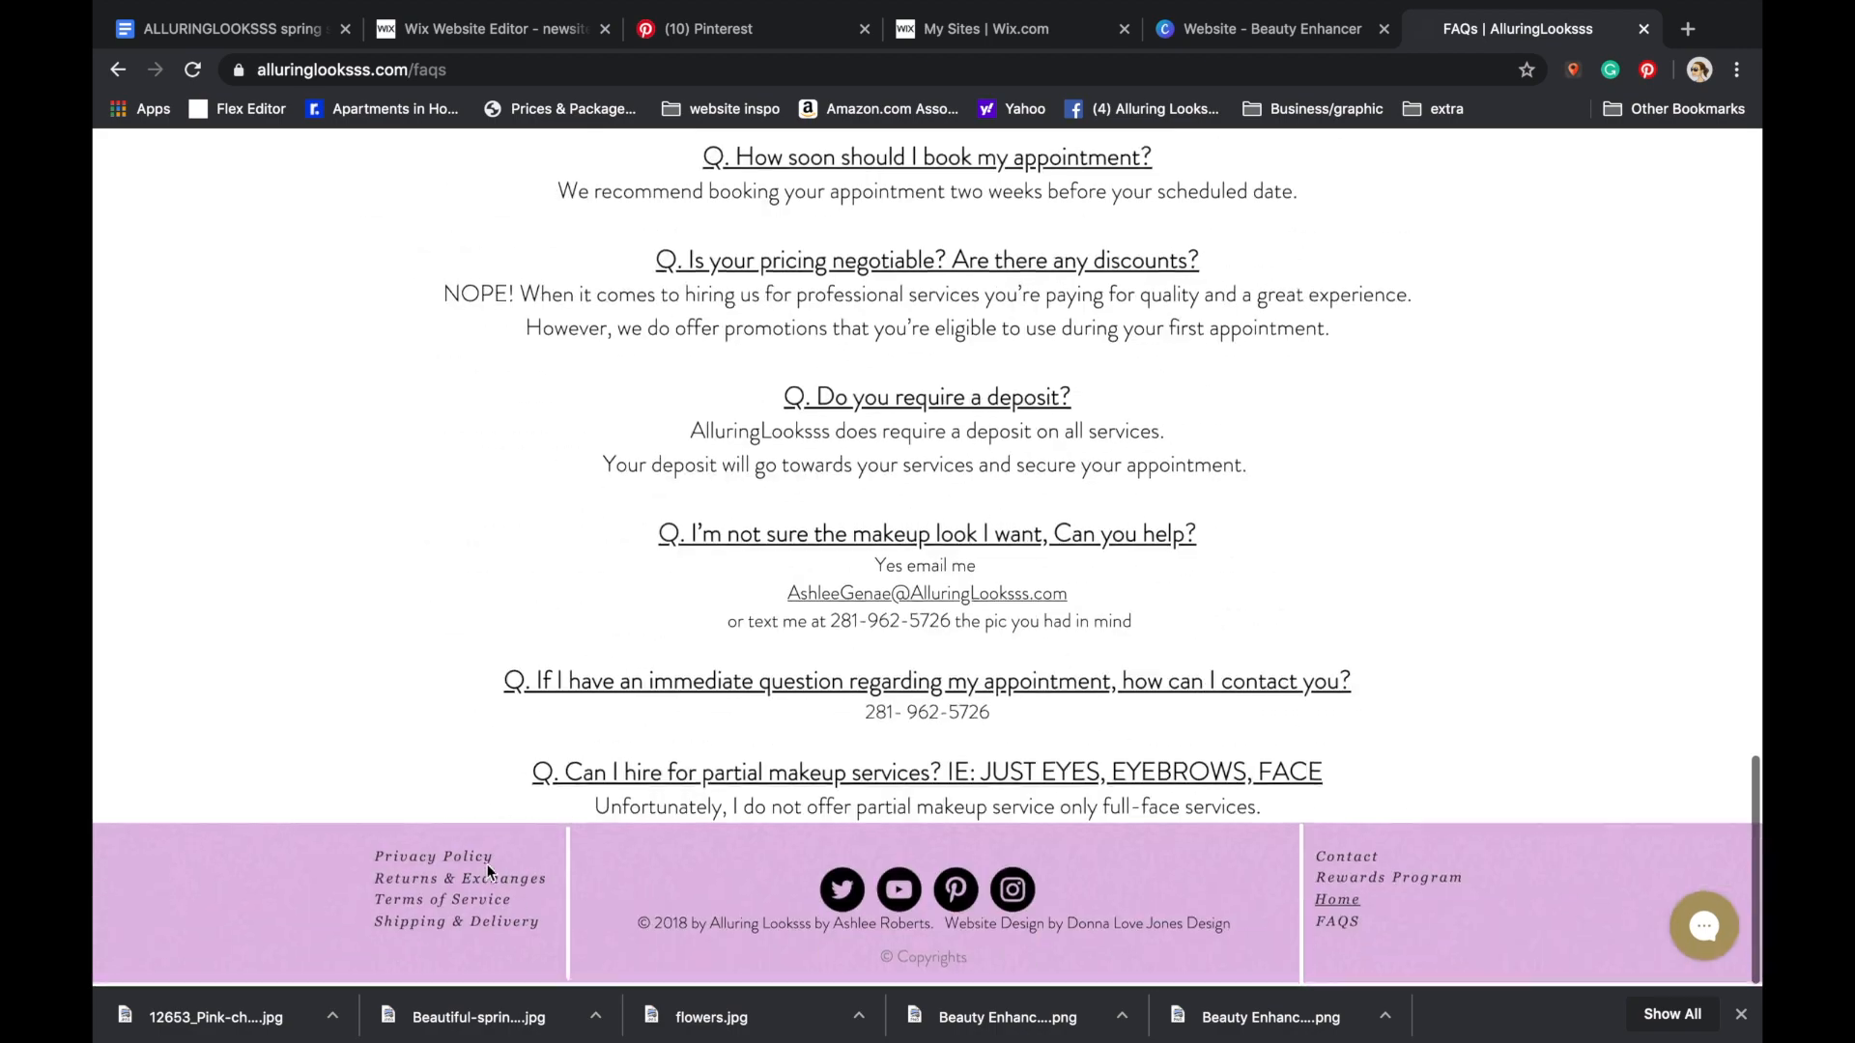
scroll(788, 739, "up", 20)
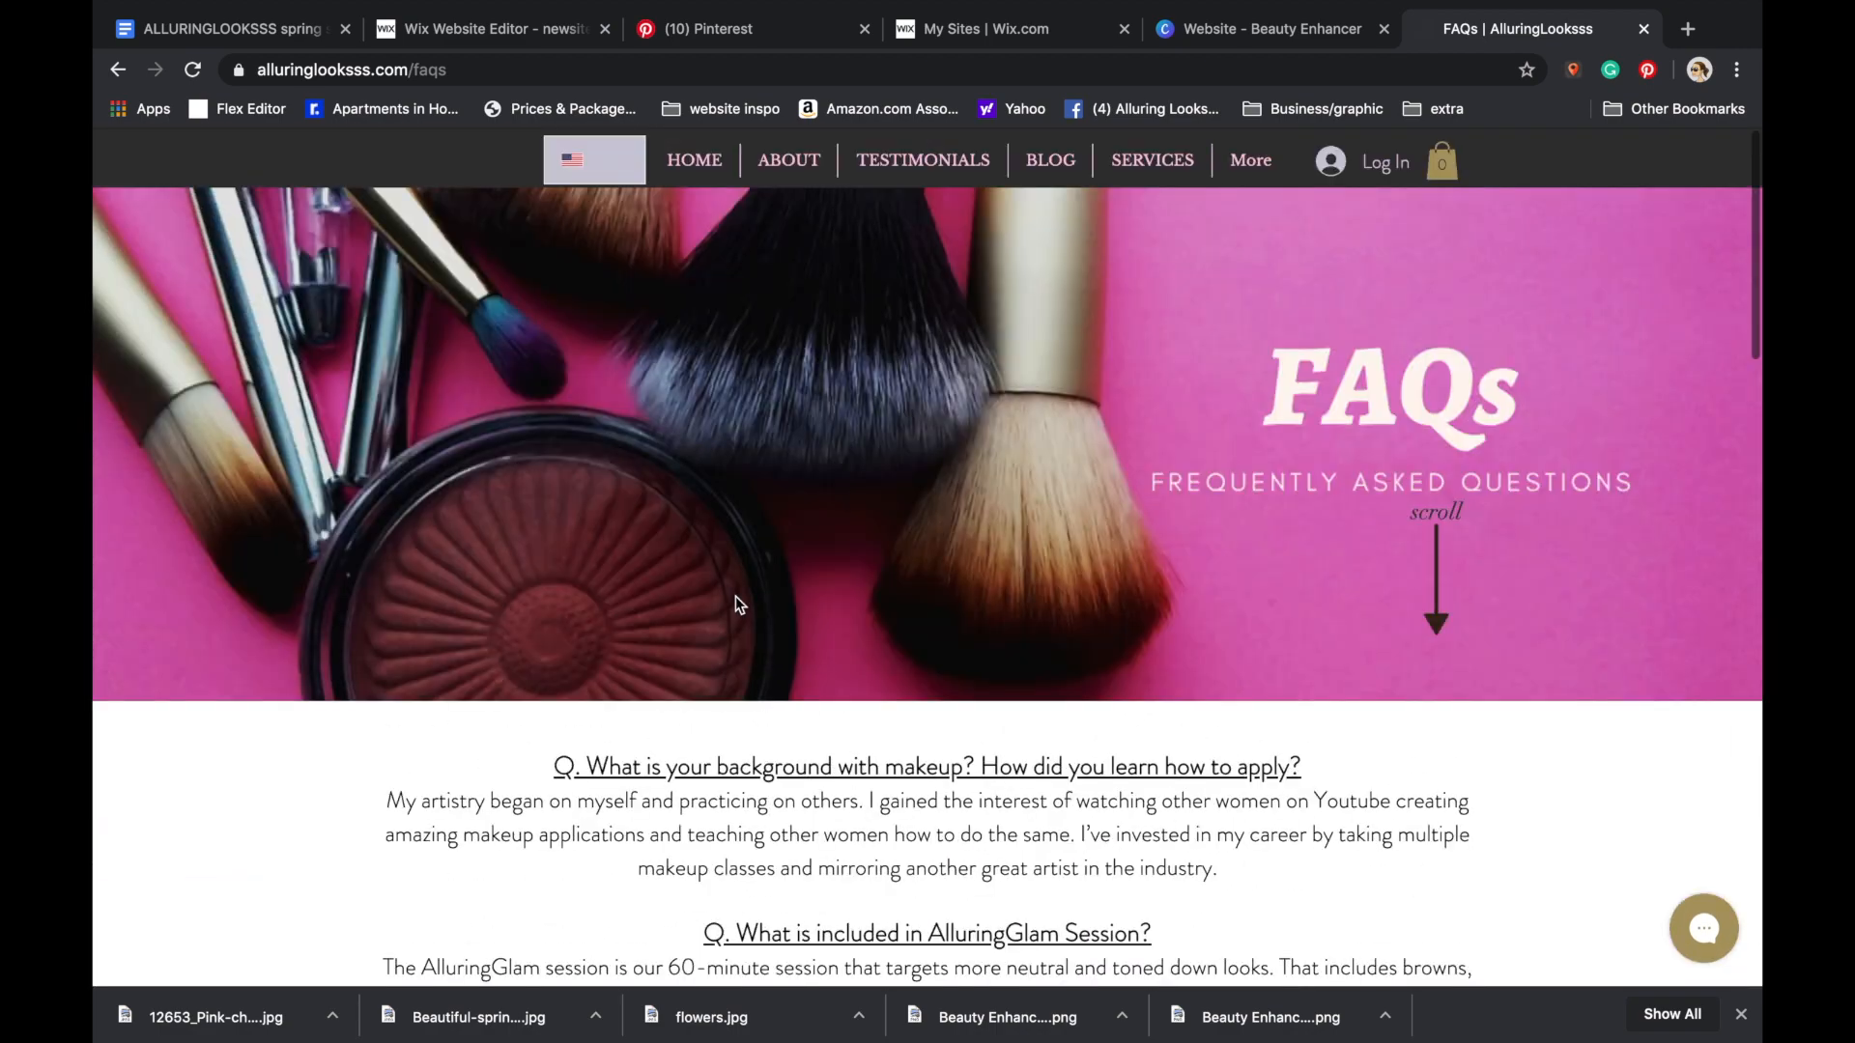
left_click(690, 164)
scroll(733, 589, "down", 10)
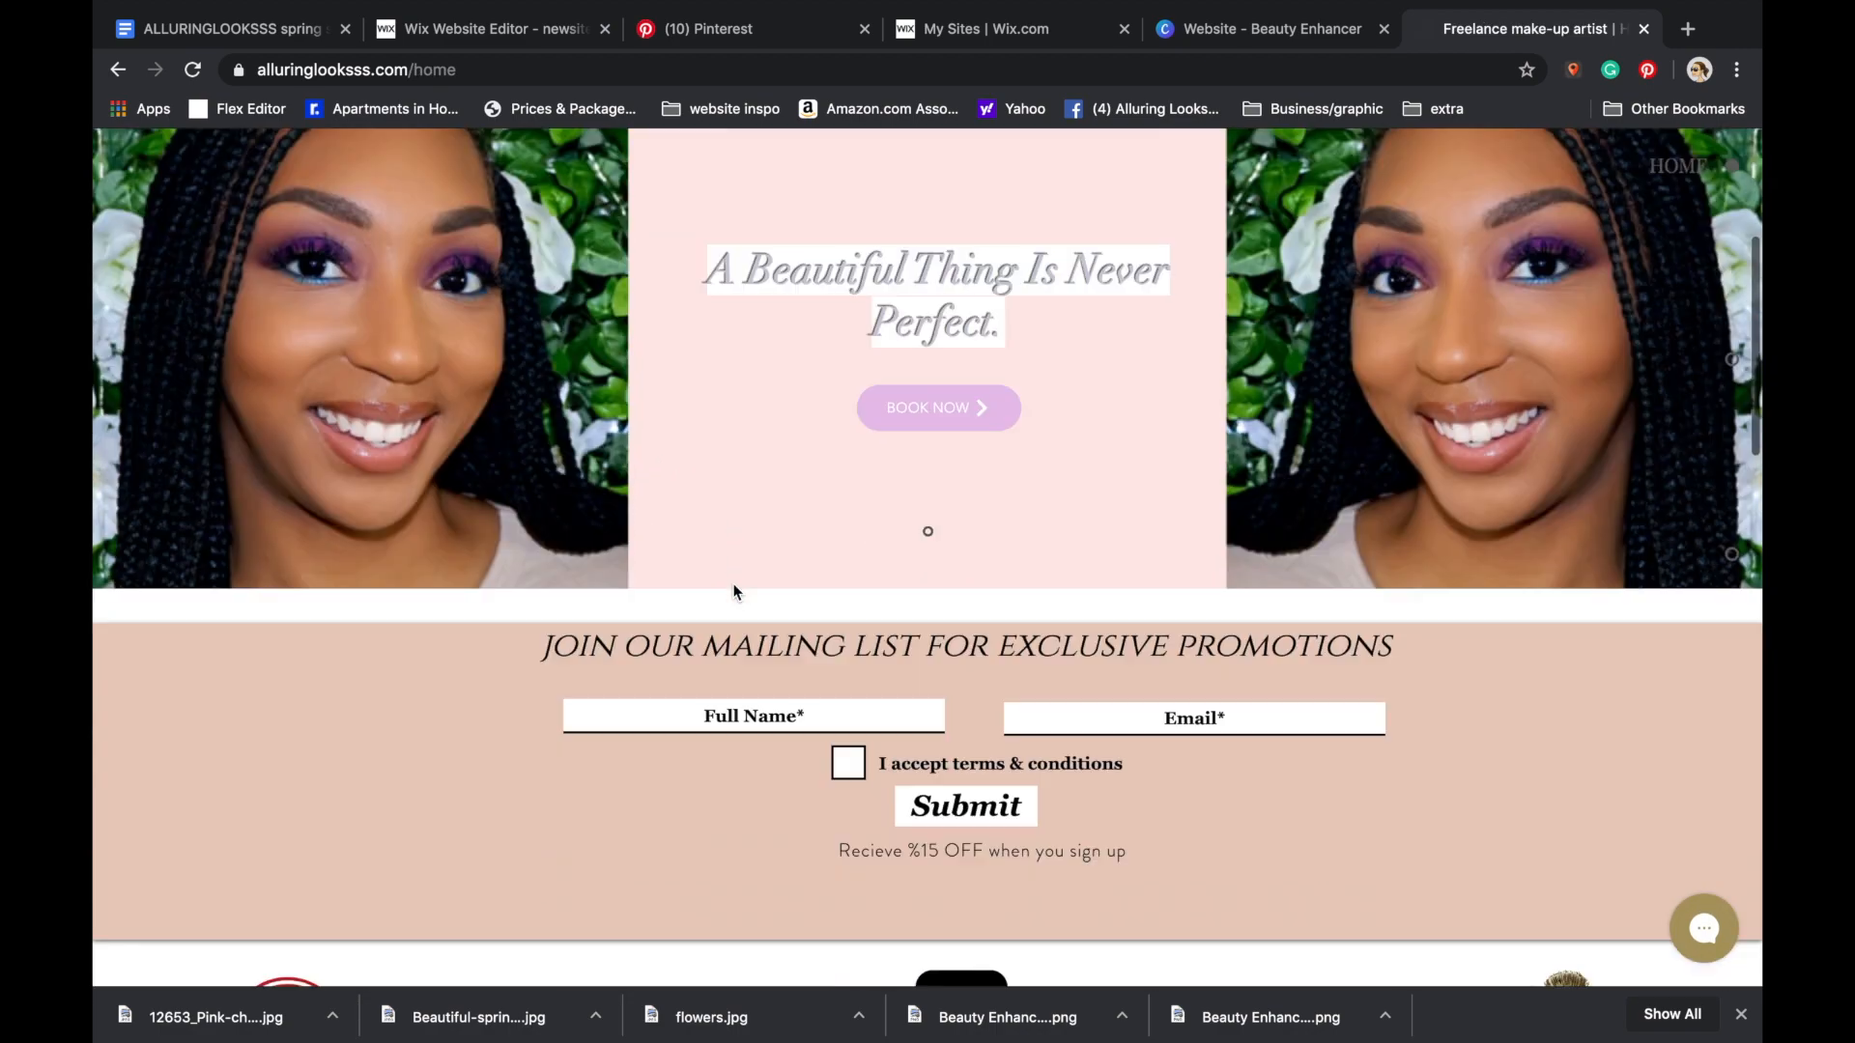
scroll(733, 591, "up", 3)
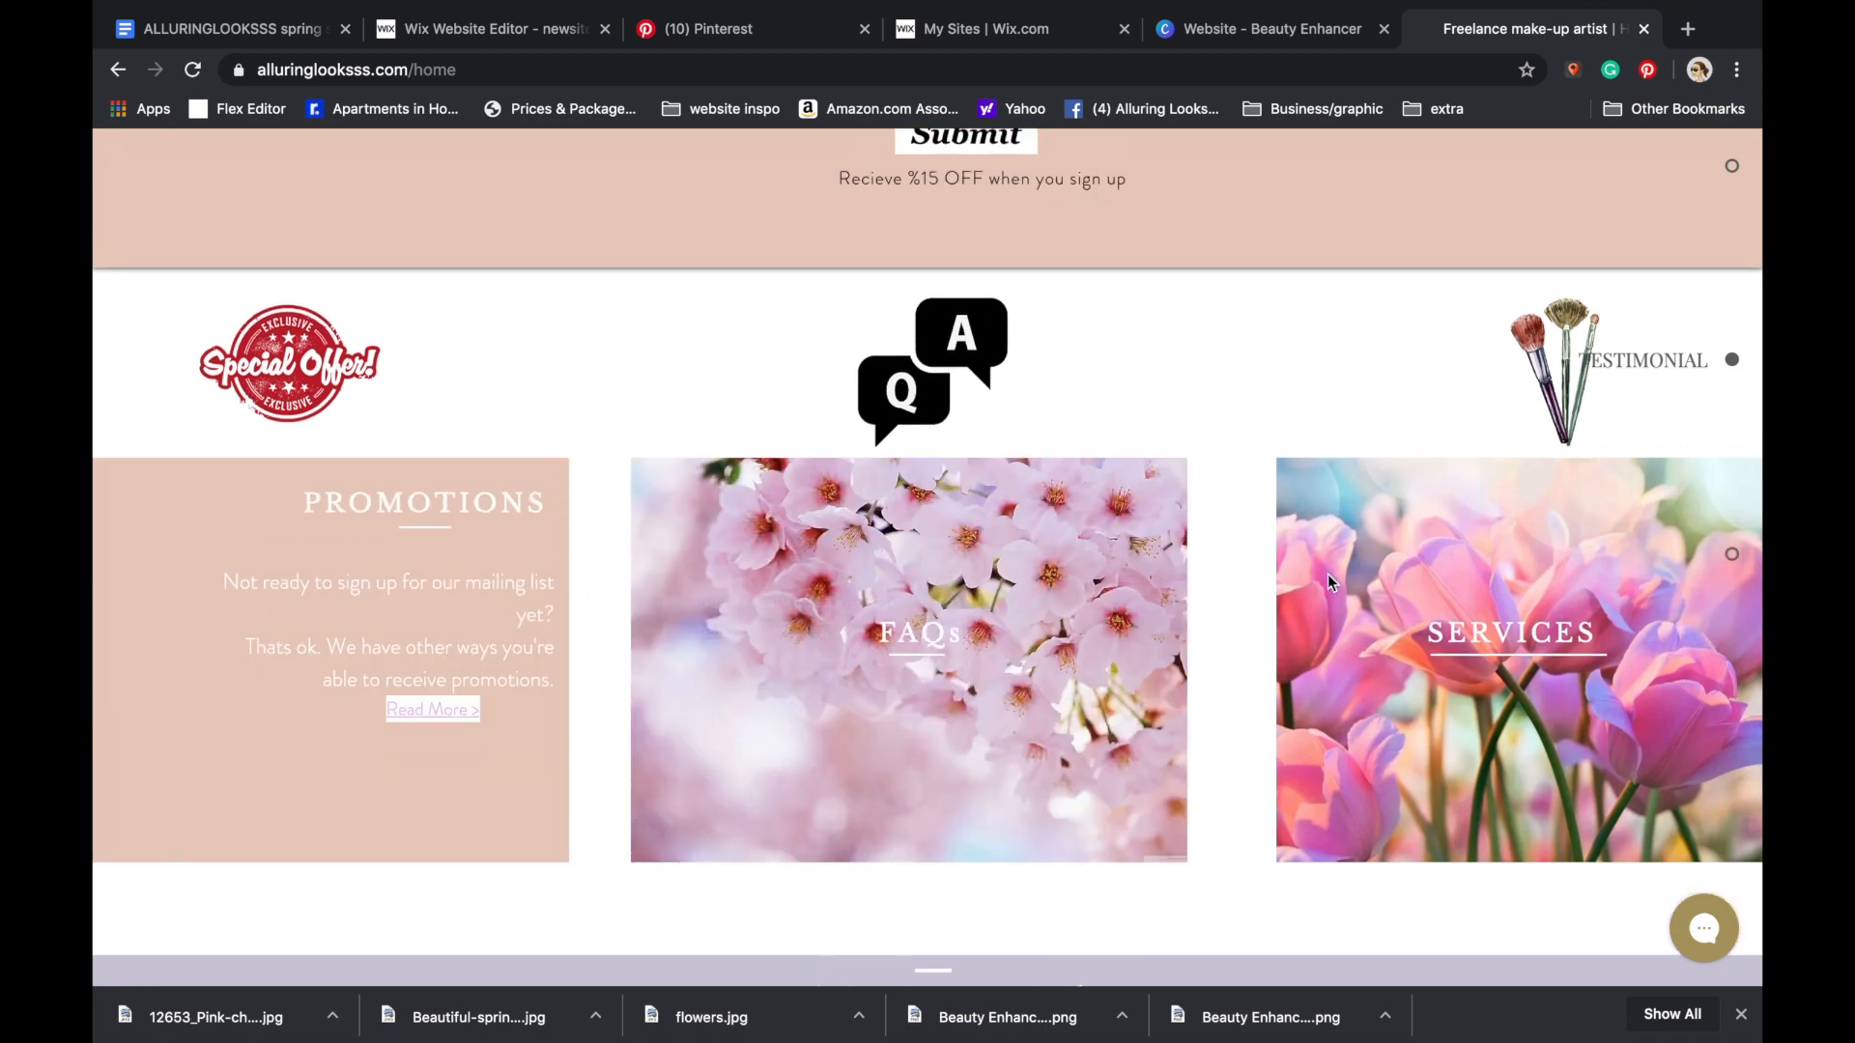
left_click(1333, 737)
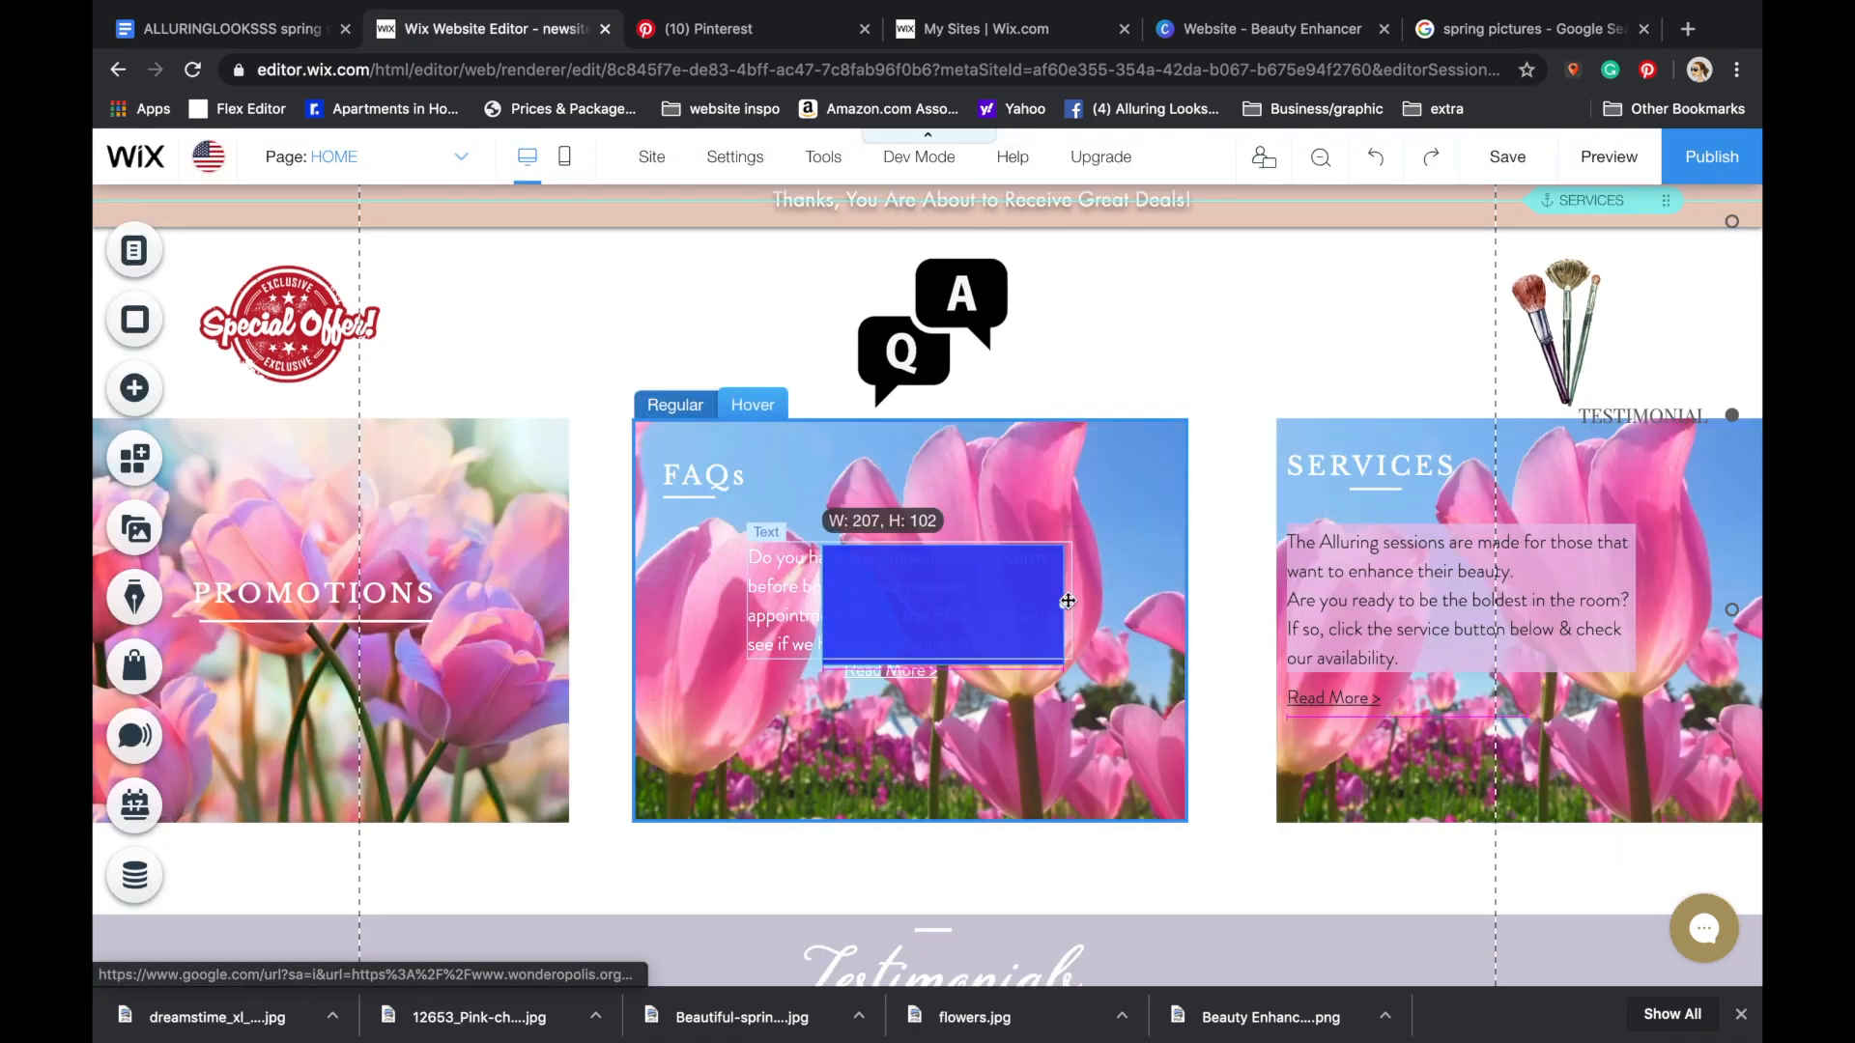
- Widen the blue shape over the FAQs text and move it backward behind the paragraph
left_click_drag(1068, 601, 1070, 603)
left_click_drag(822, 604, 749, 604)
right_click(775, 594)
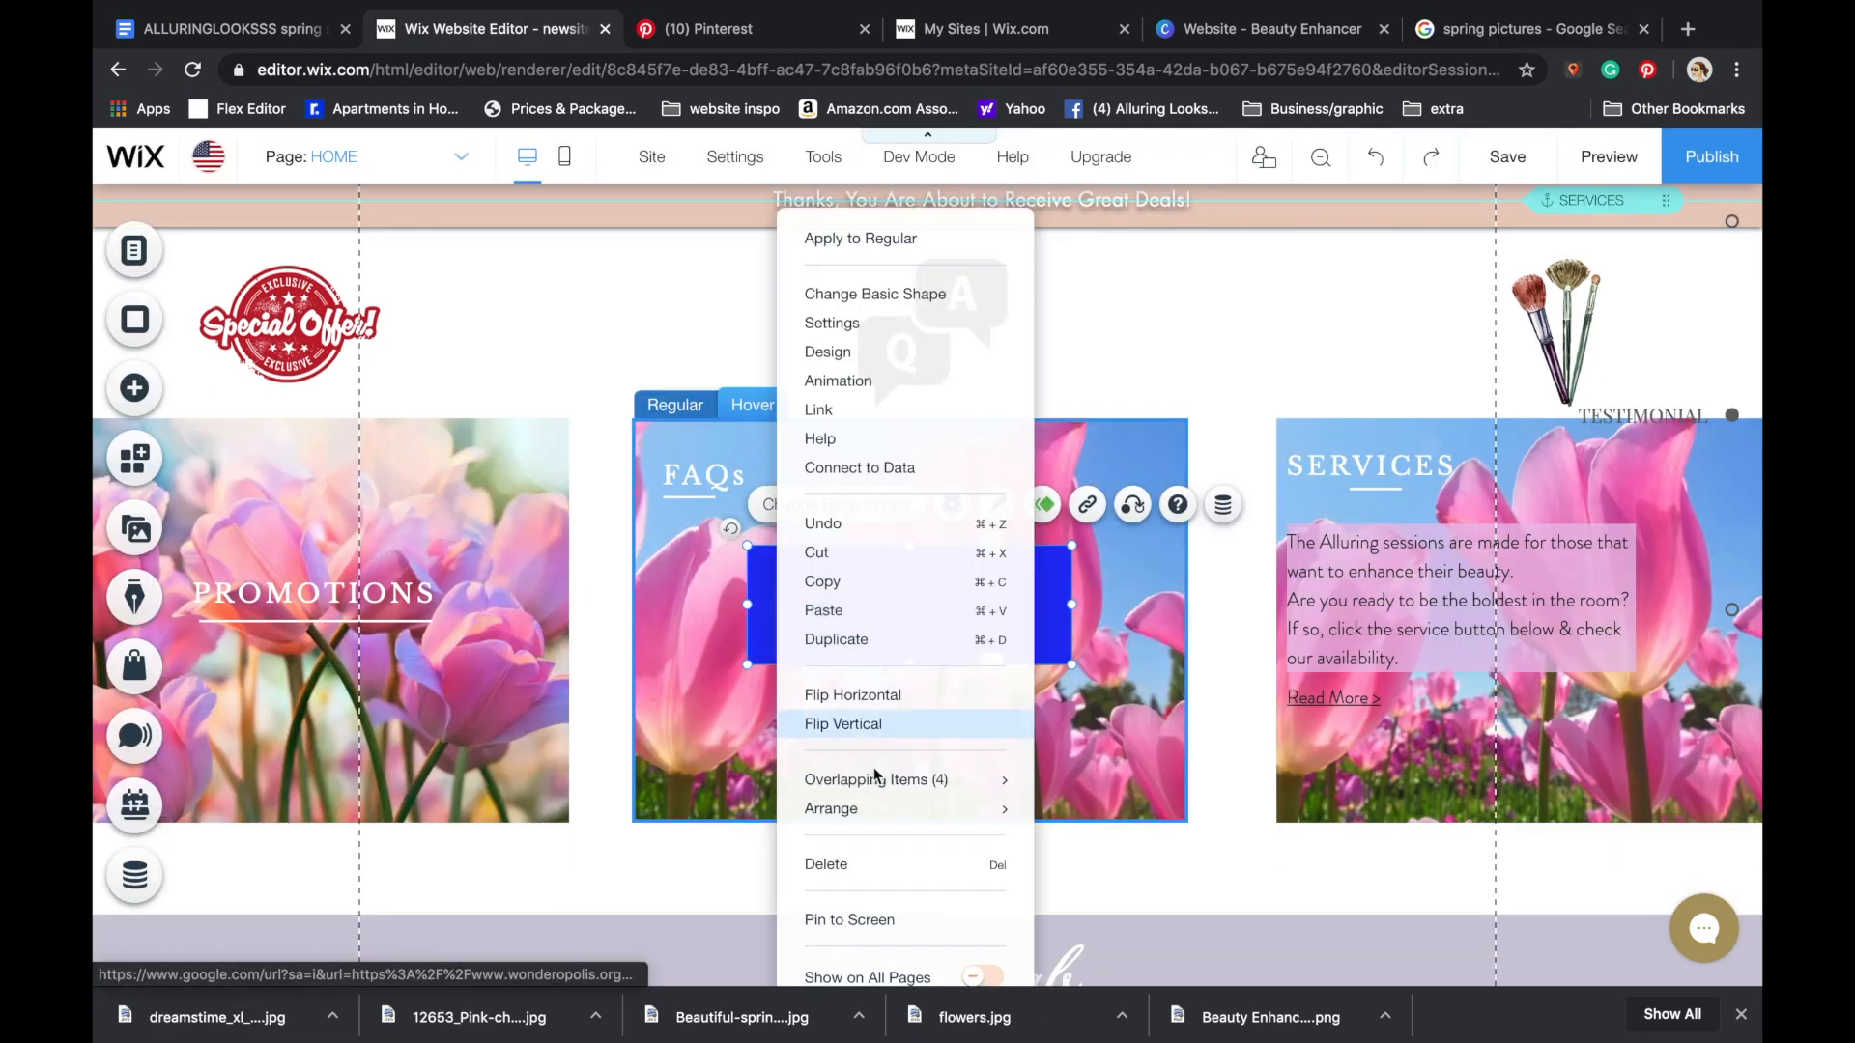
mouse_move(927, 808)
left_click(1132, 867)
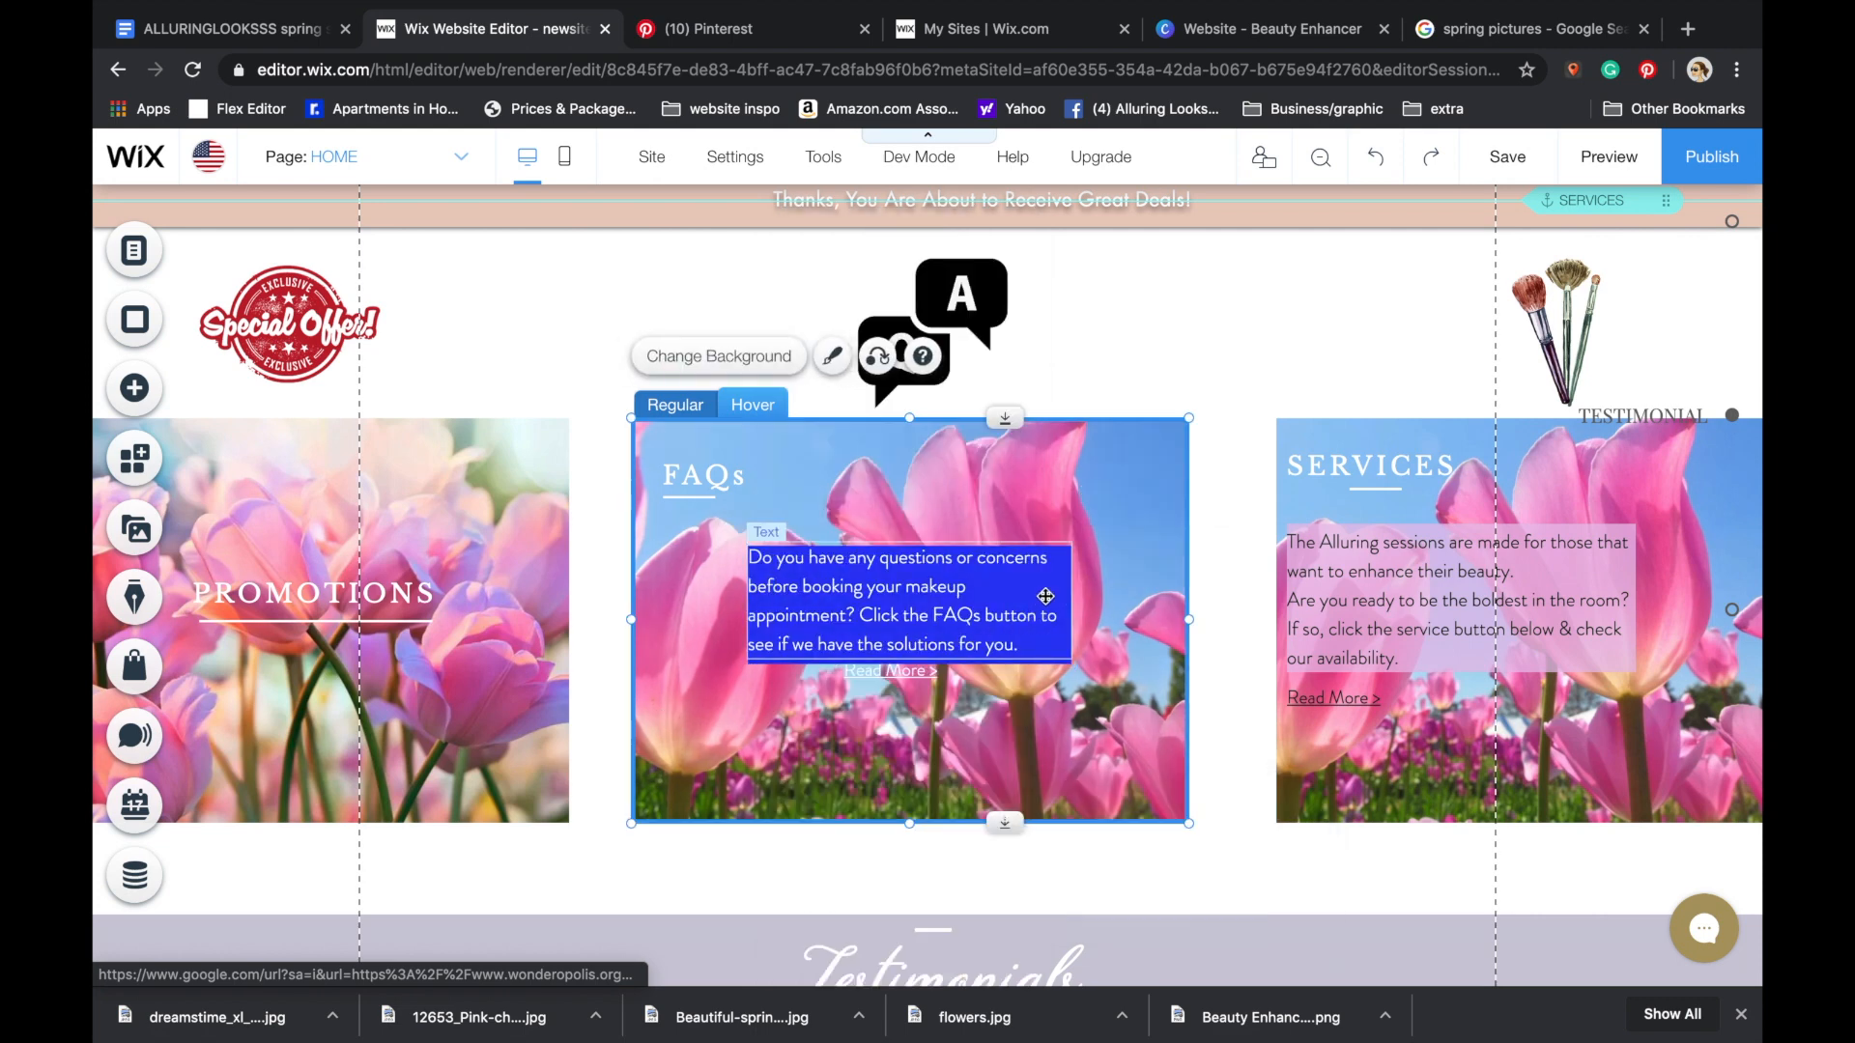
left_click(899, 609)
- Give the shape a pink #FFC4EB fill at 80% opacity
left_click(899, 565)
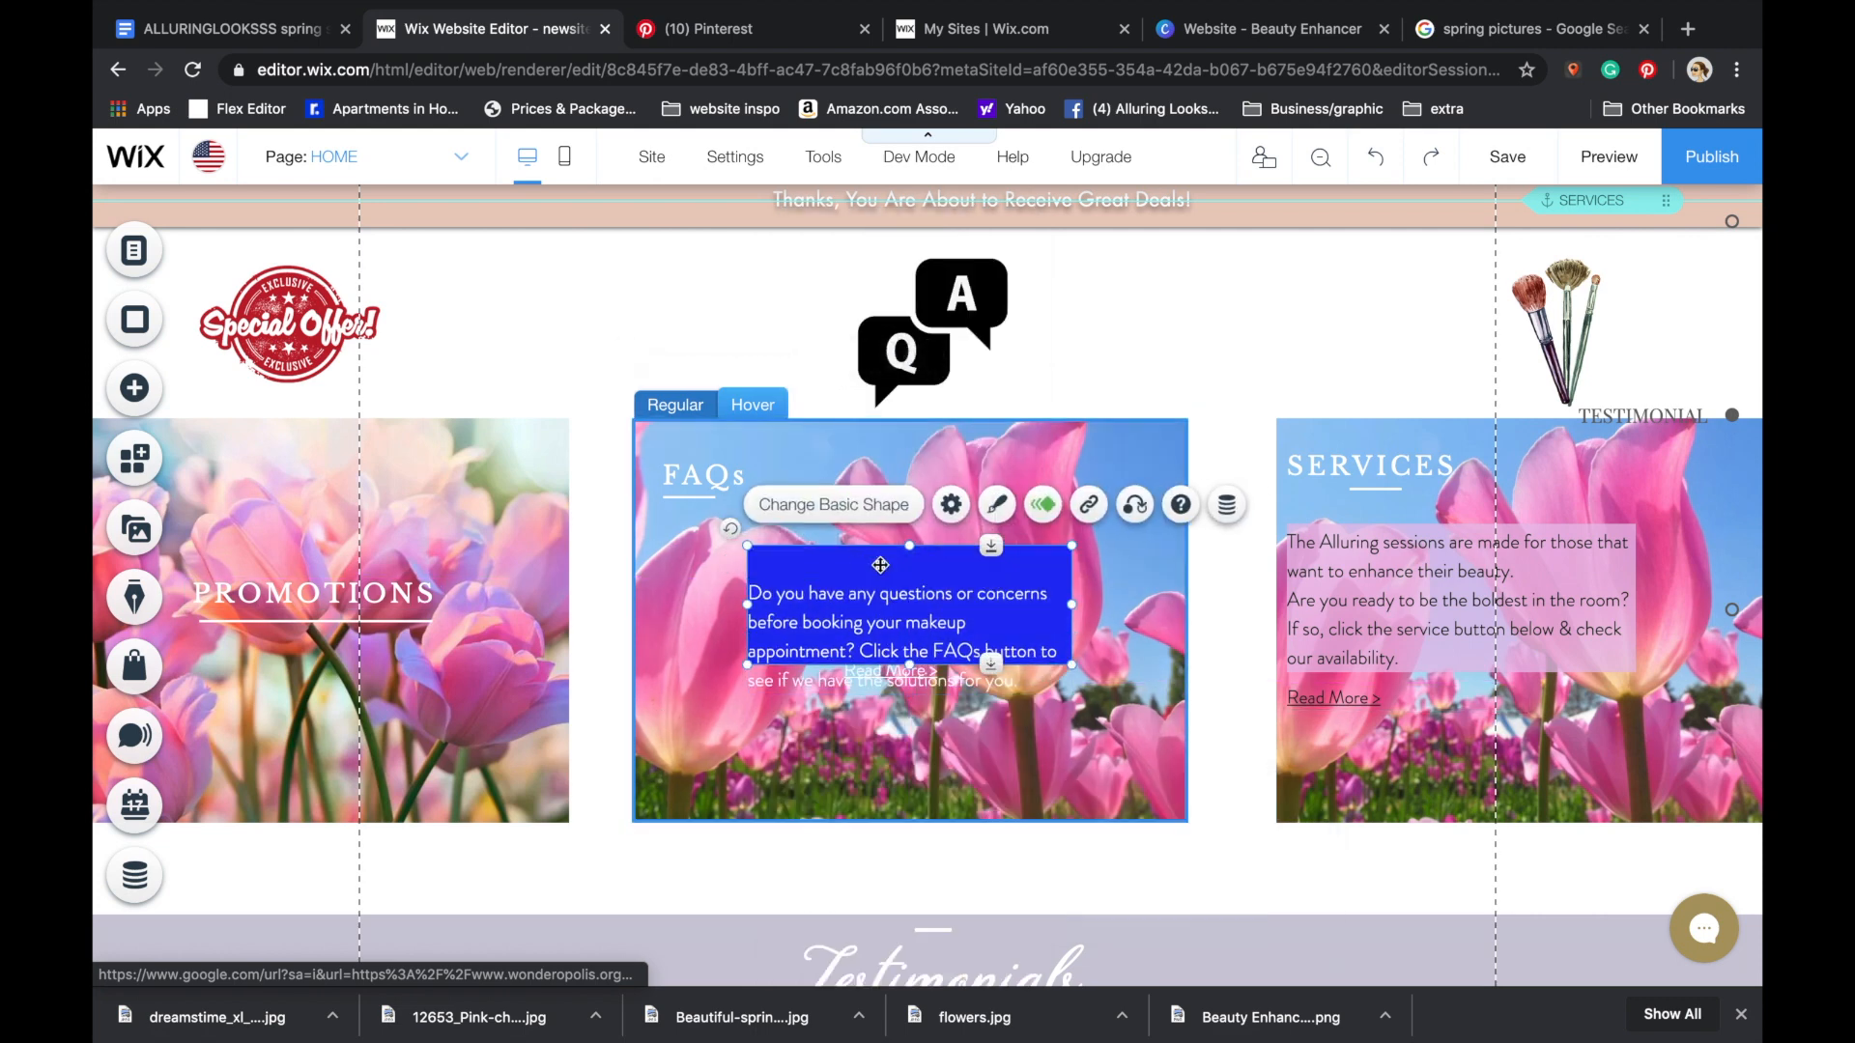
left_click(996, 504)
left_click(675, 462)
left_click(478, 725)
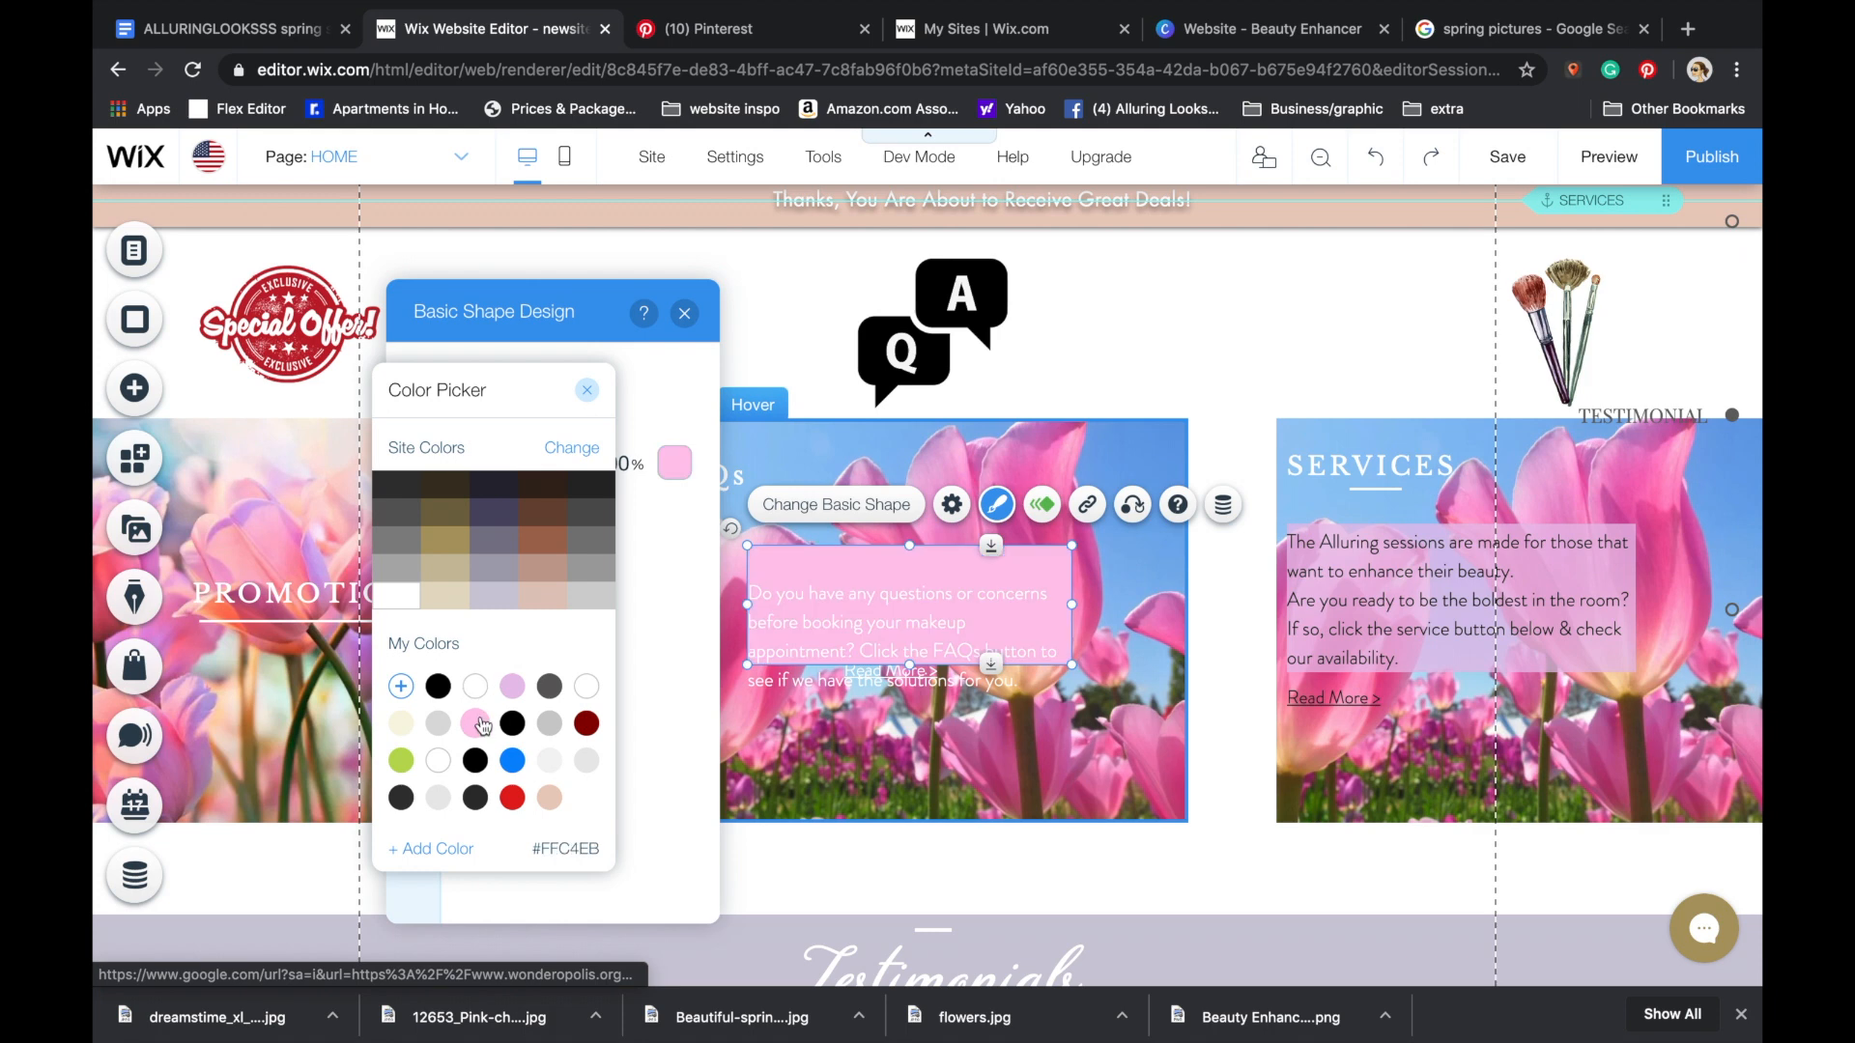
left_click(926, 559)
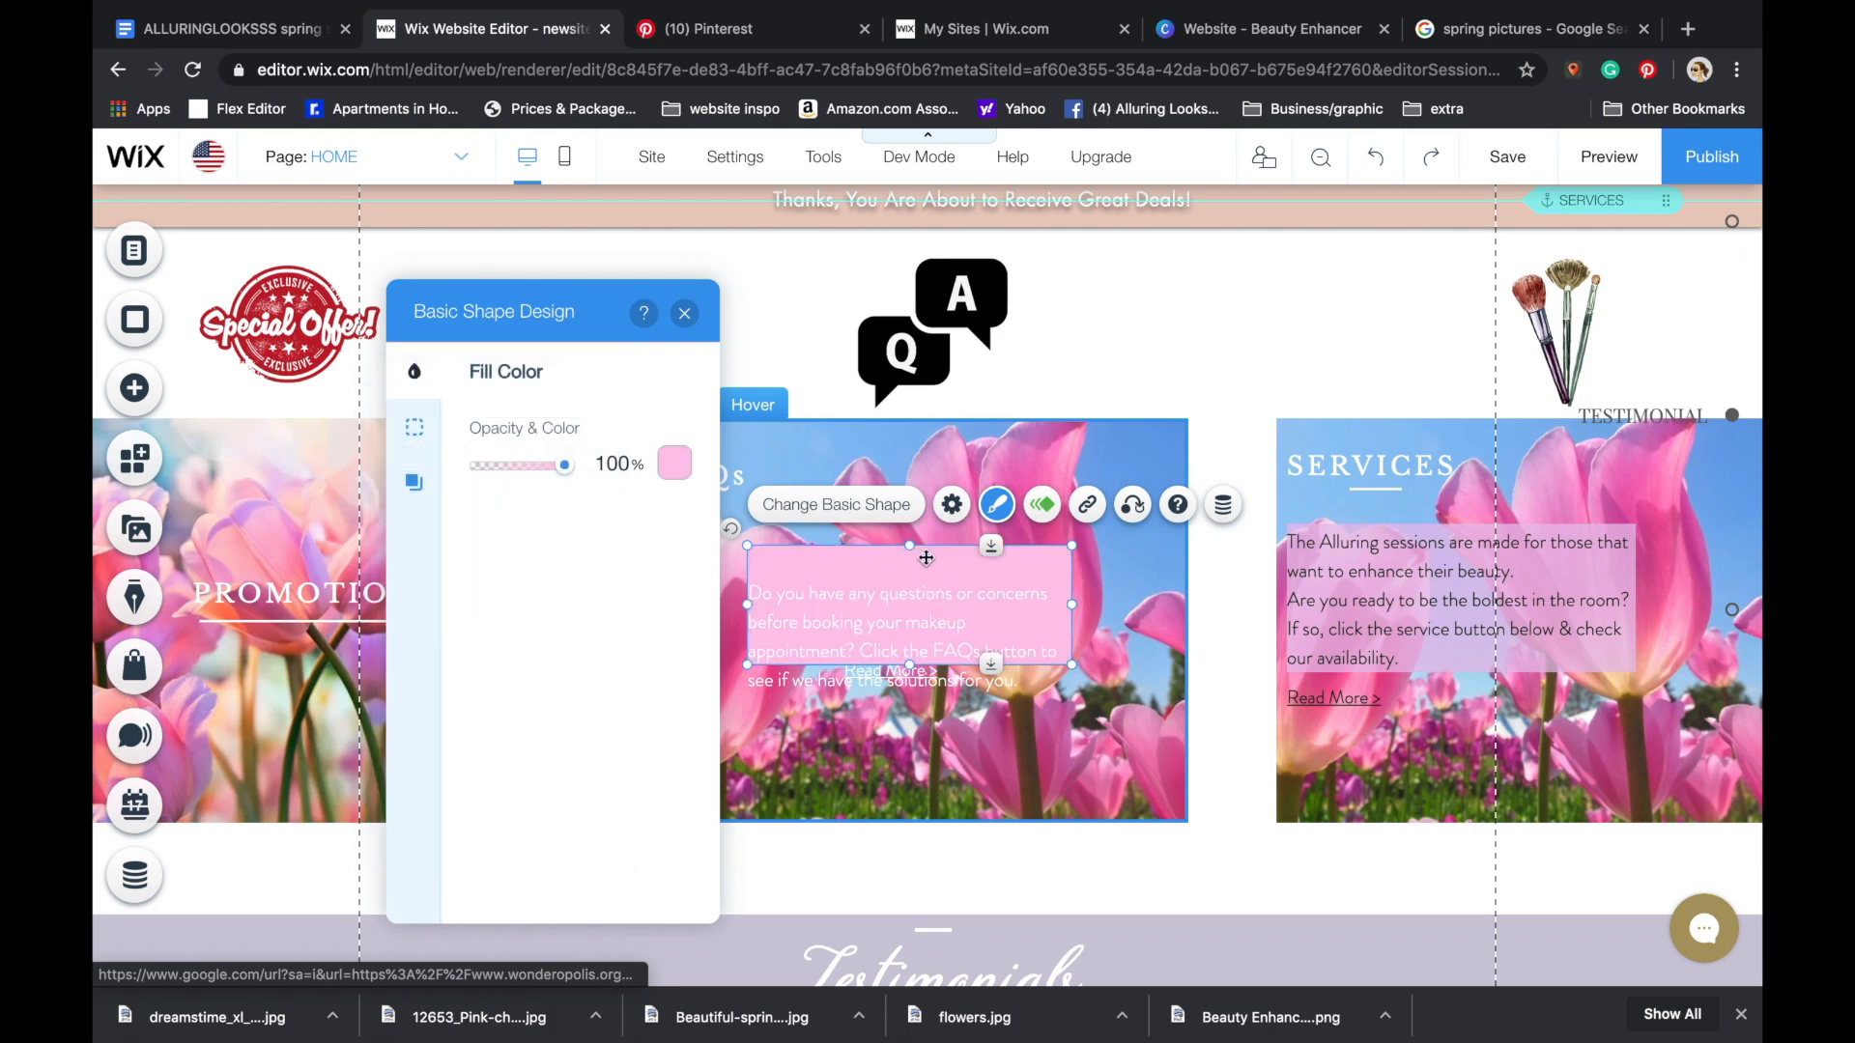
left_click(742, 438)
- Move the FAQs paragraph up onto the pink box and make its text black
left_click_drag(832, 616, 837, 582)
left_click(792, 504)
left_click(1291, 682)
left_click(1150, 687)
left_click(1398, 313)
left_click(1398, 313)
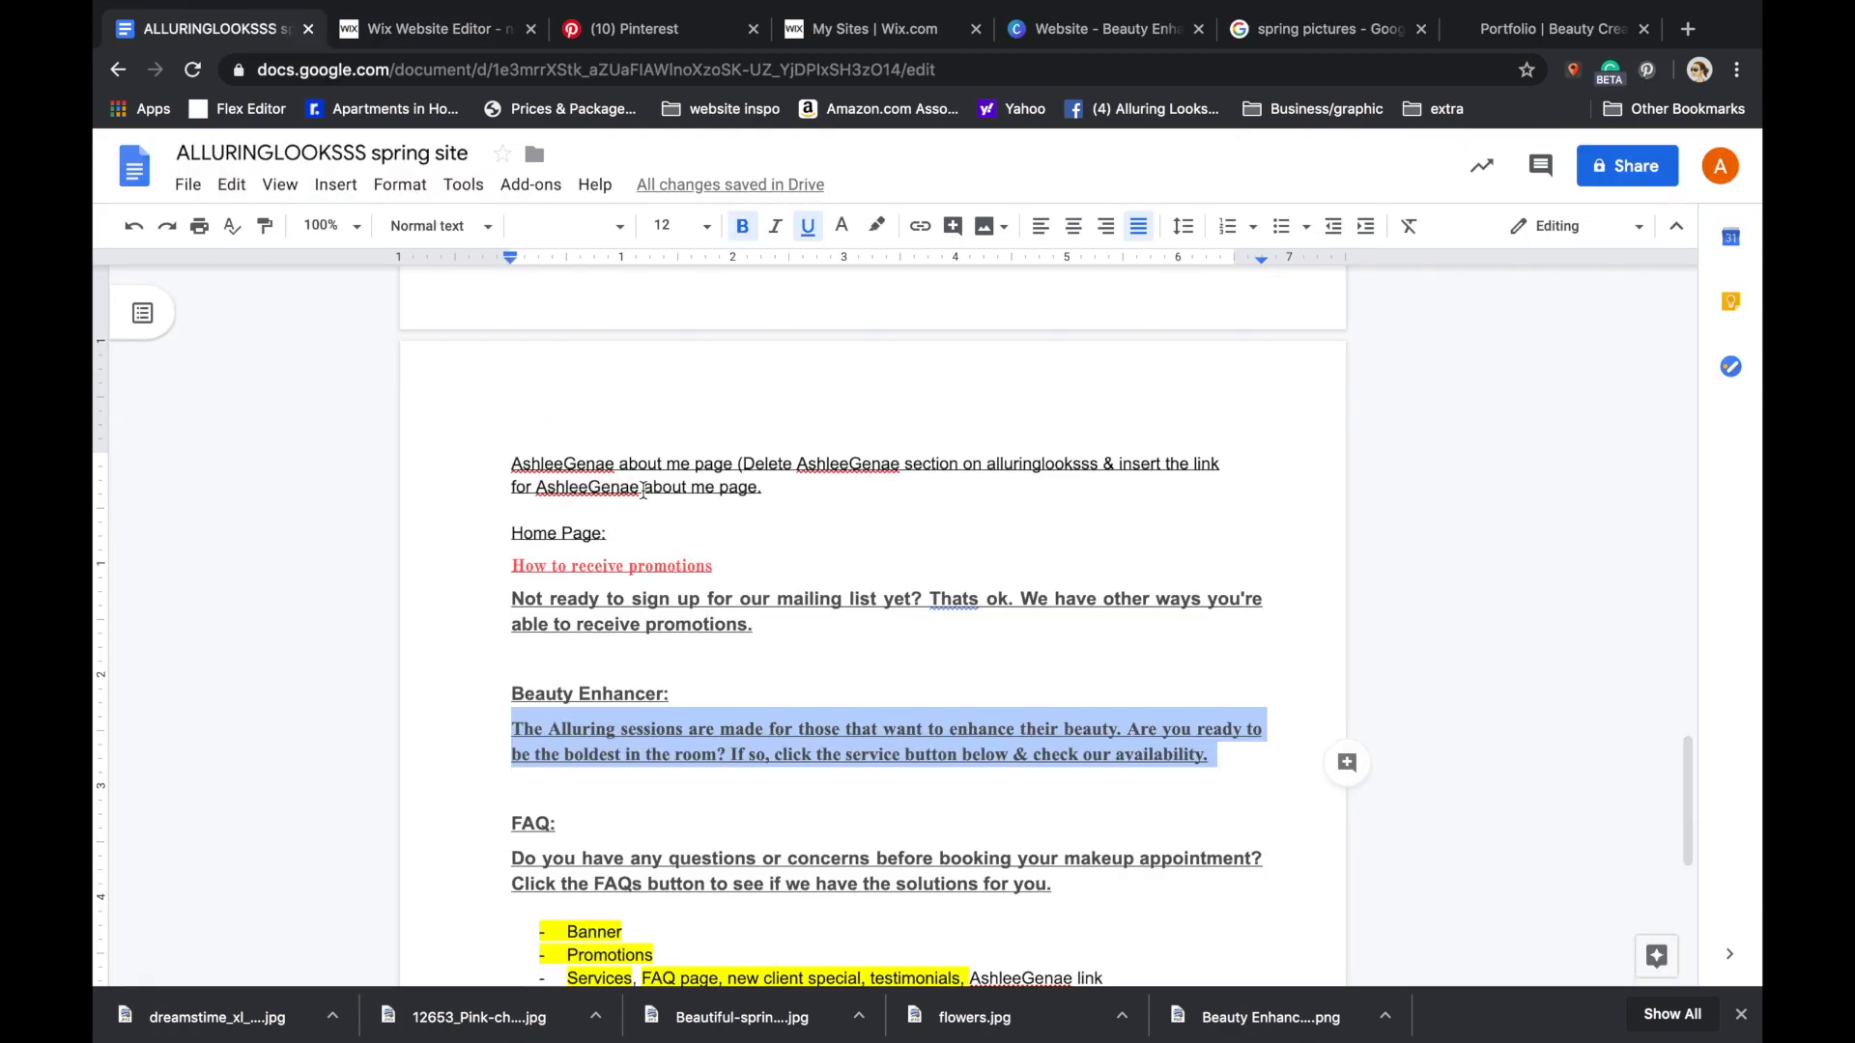
- Read through the About page on the artist's portfolio site, then view the Portfolio box's hover design
left_click(1540, 29)
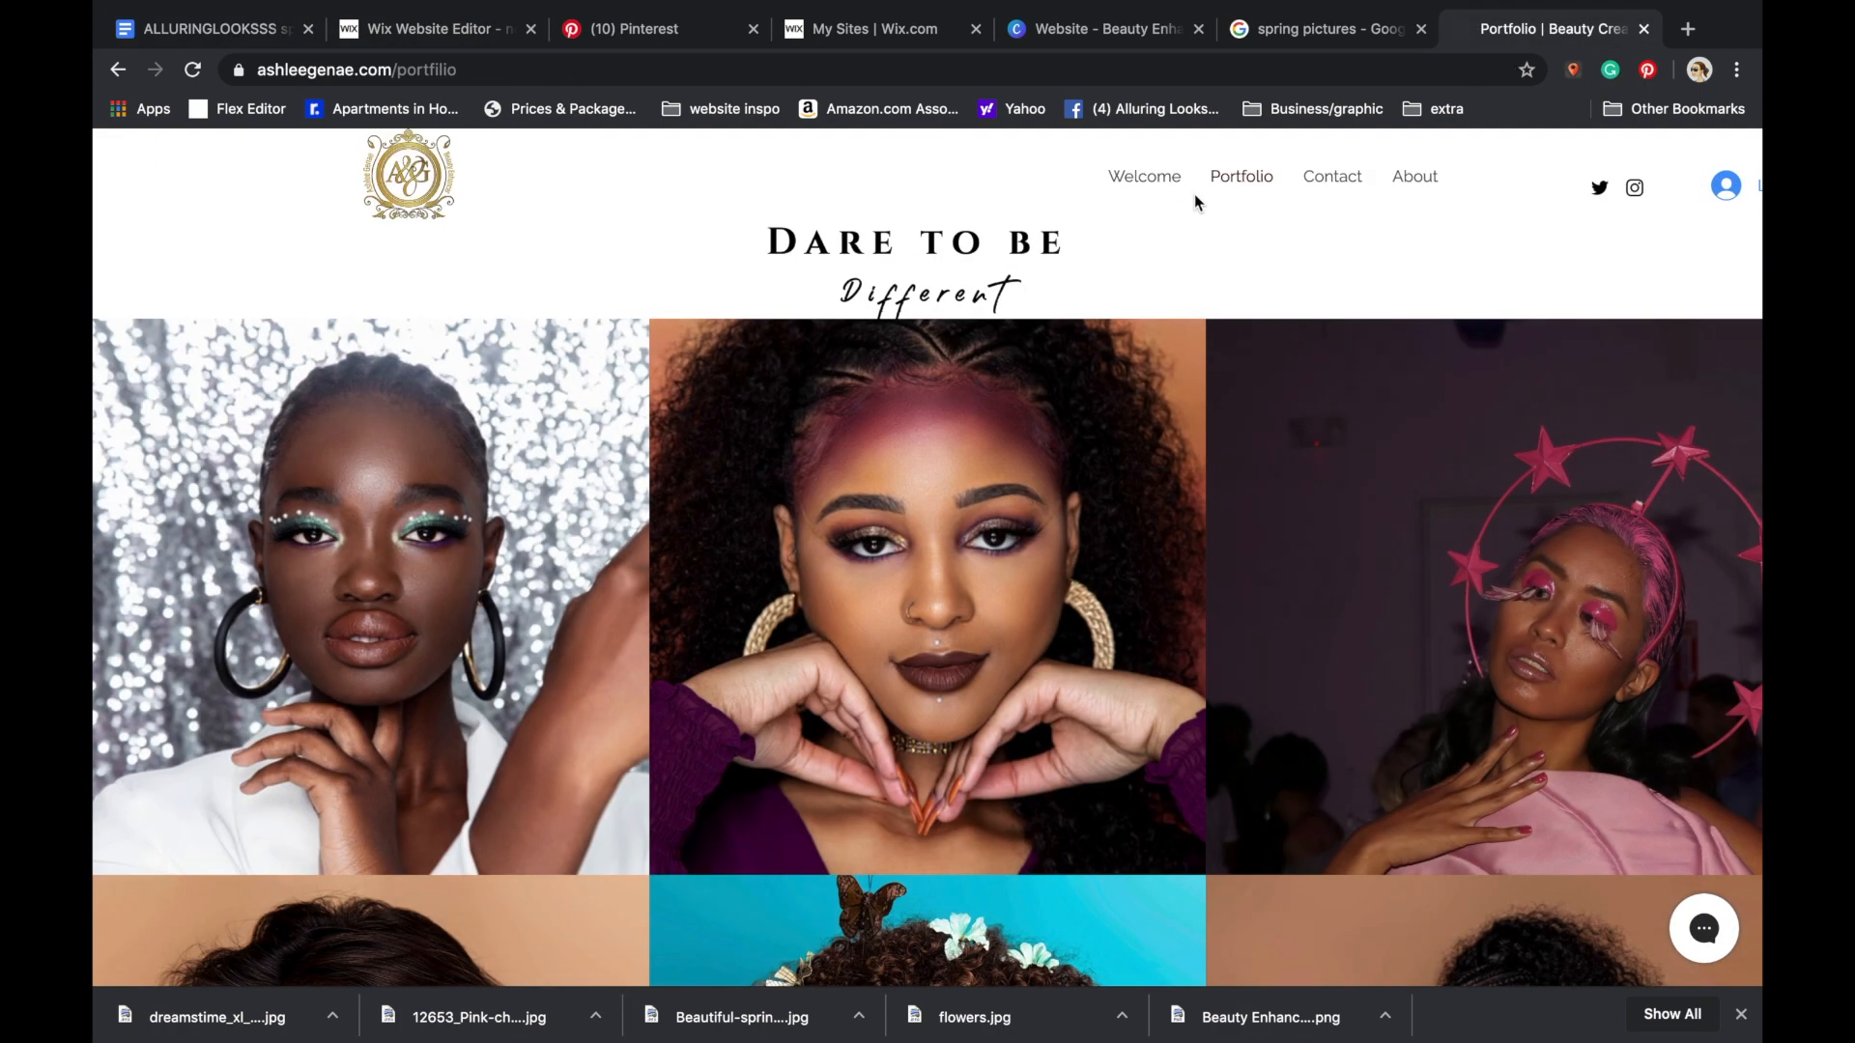
left_click(1402, 183)
scroll(1264, 315, "down", 5)
scroll(1264, 311, "up", 5)
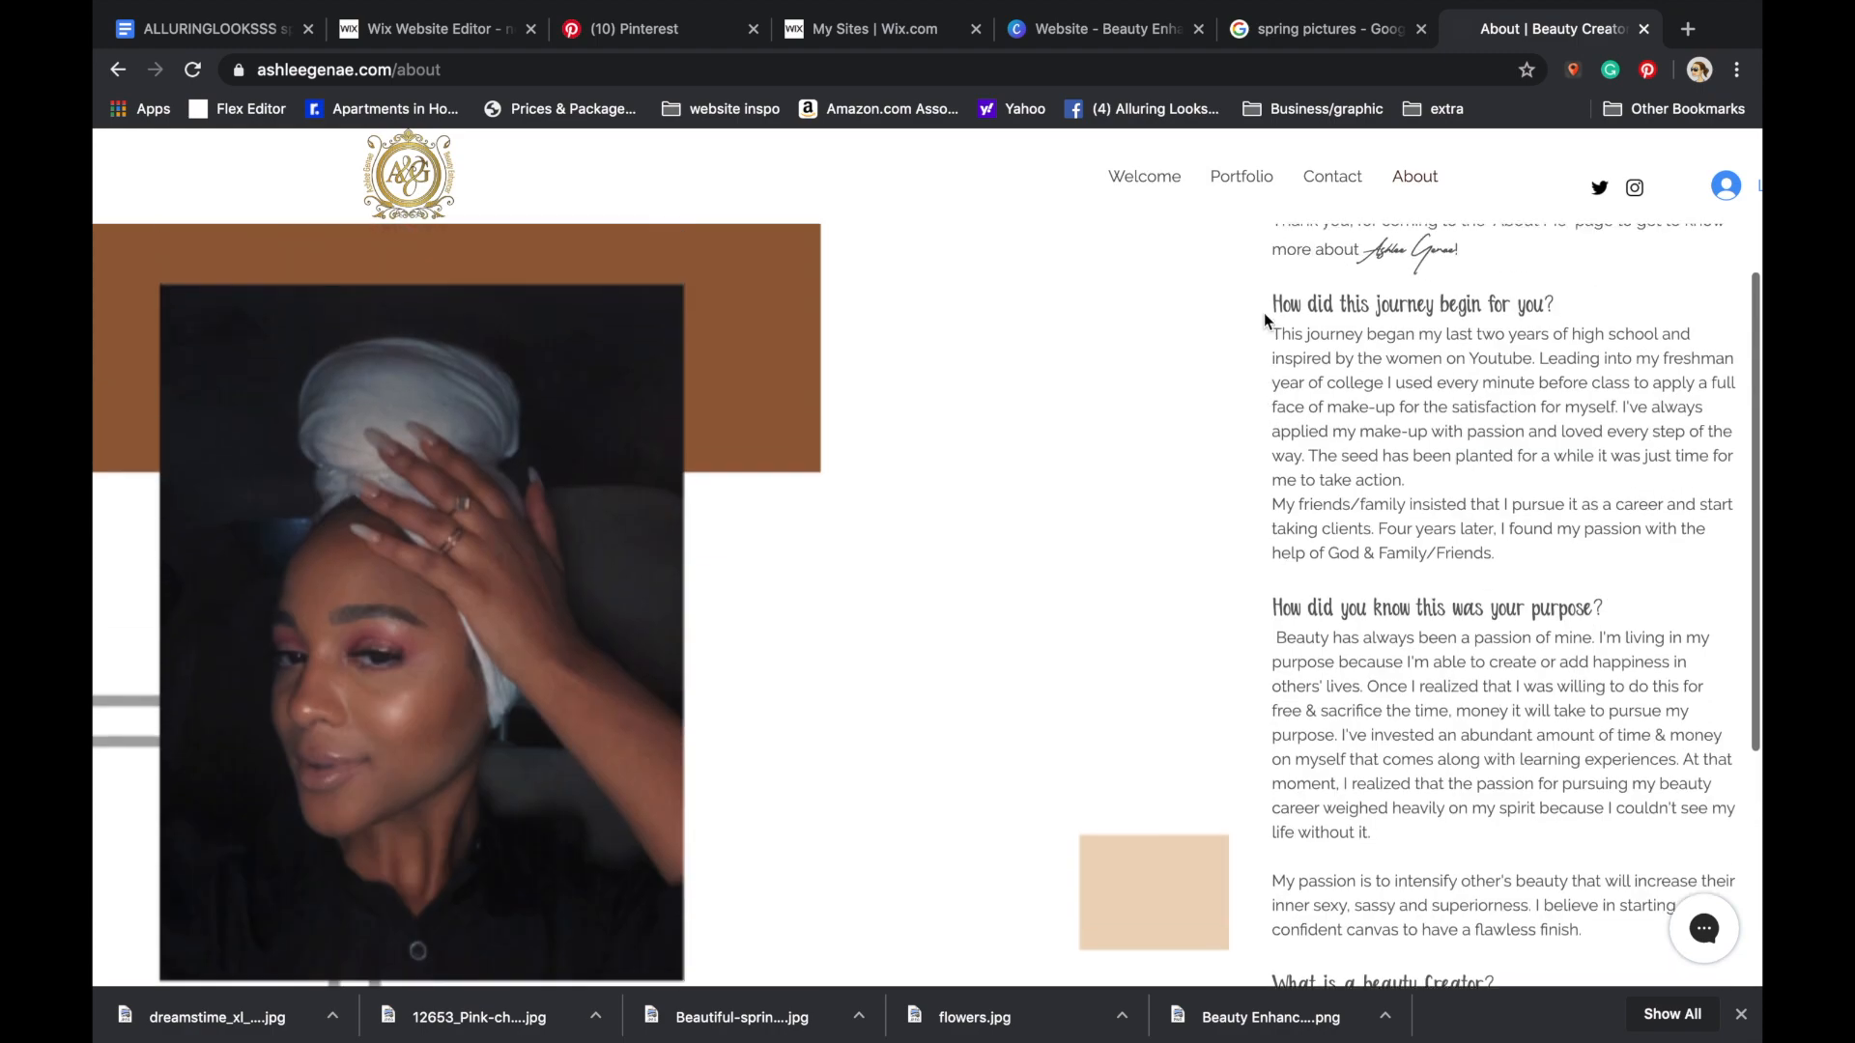
scroll(860, 584, "down", 6)
scroll(861, 583, "up", 5)
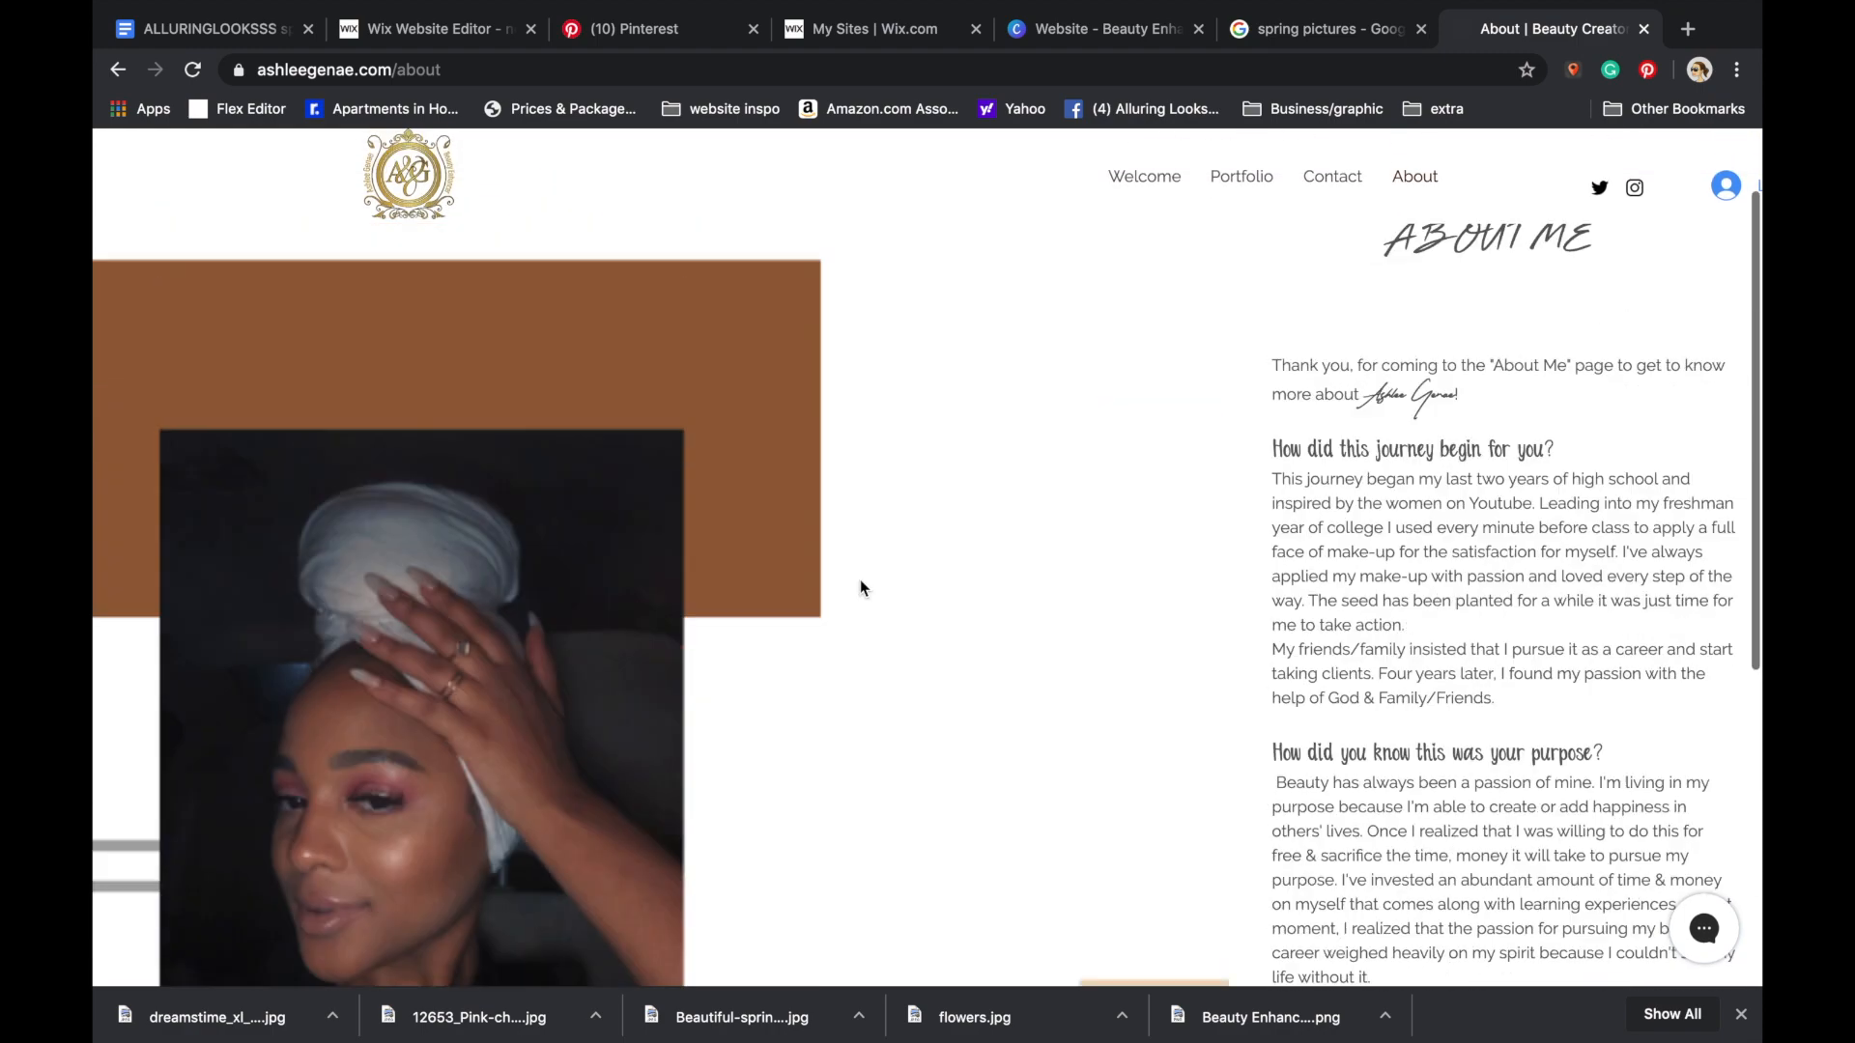
scroll(1059, 391, "down", 3)
scroll(1217, 270, "up", 2)
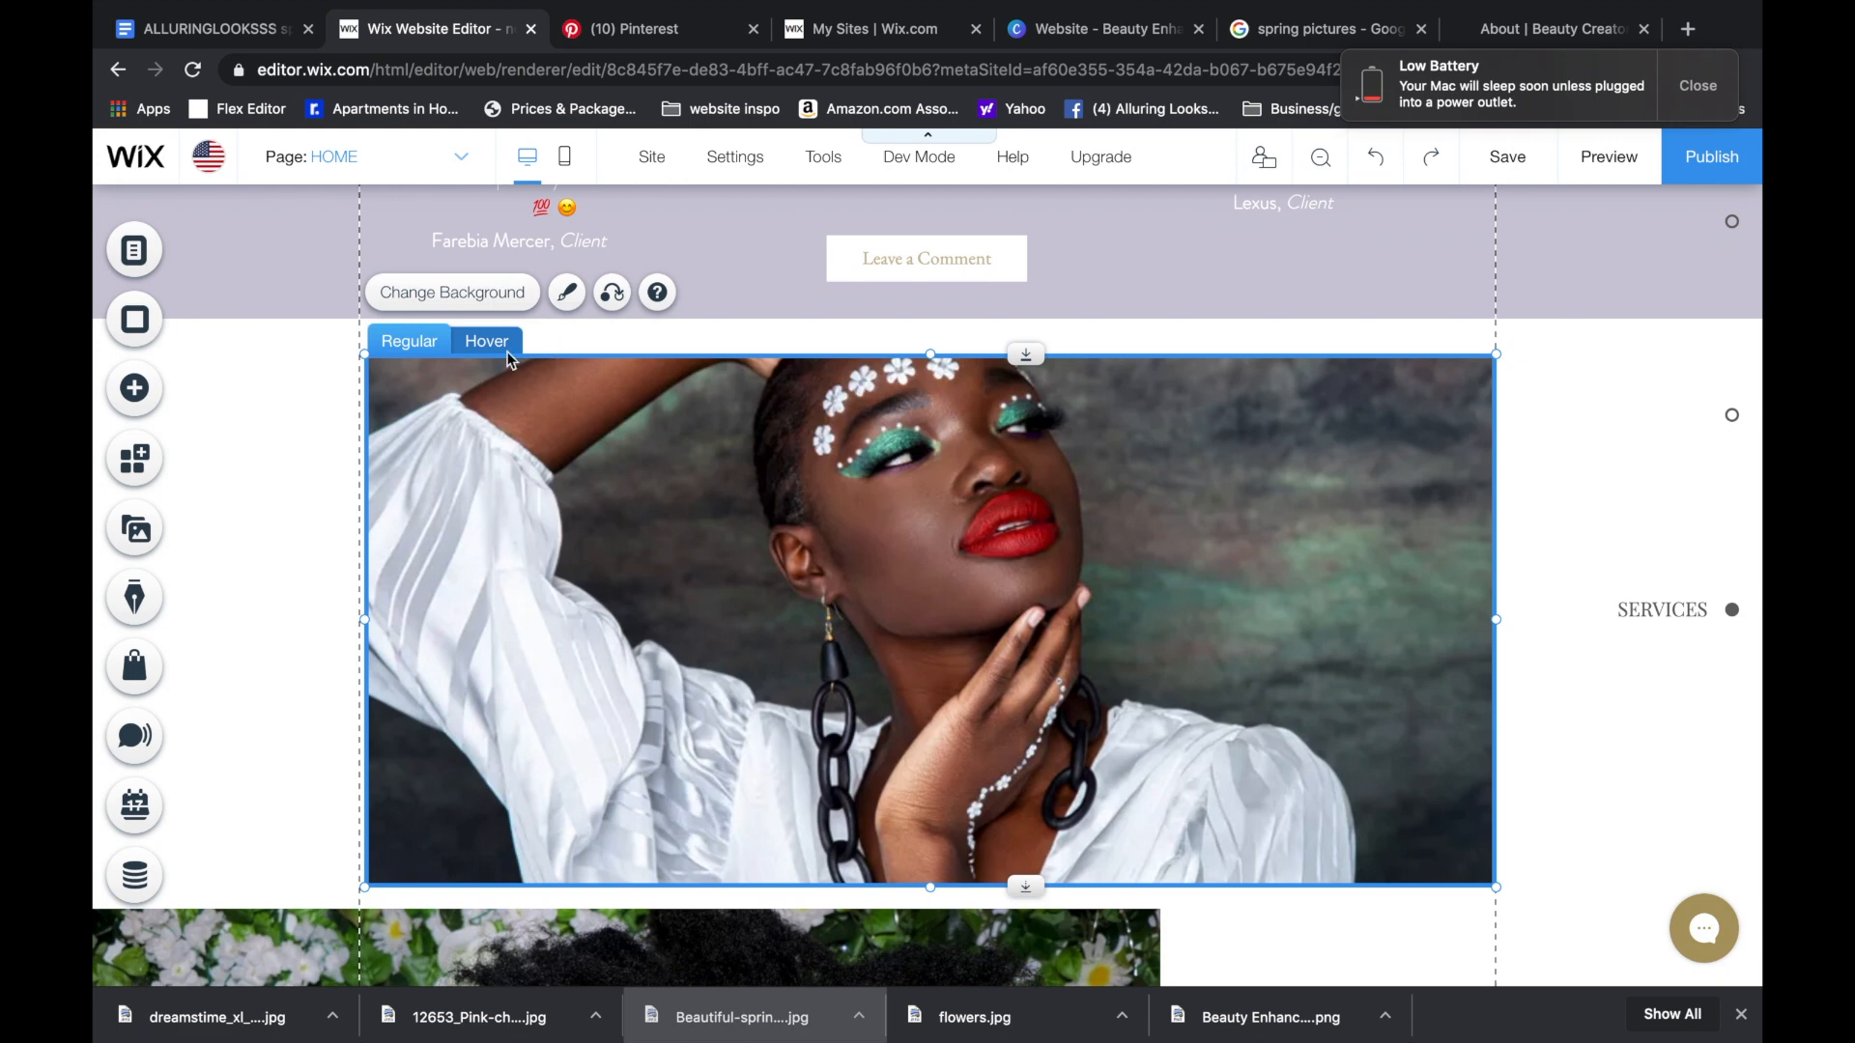
left_click(495, 344)
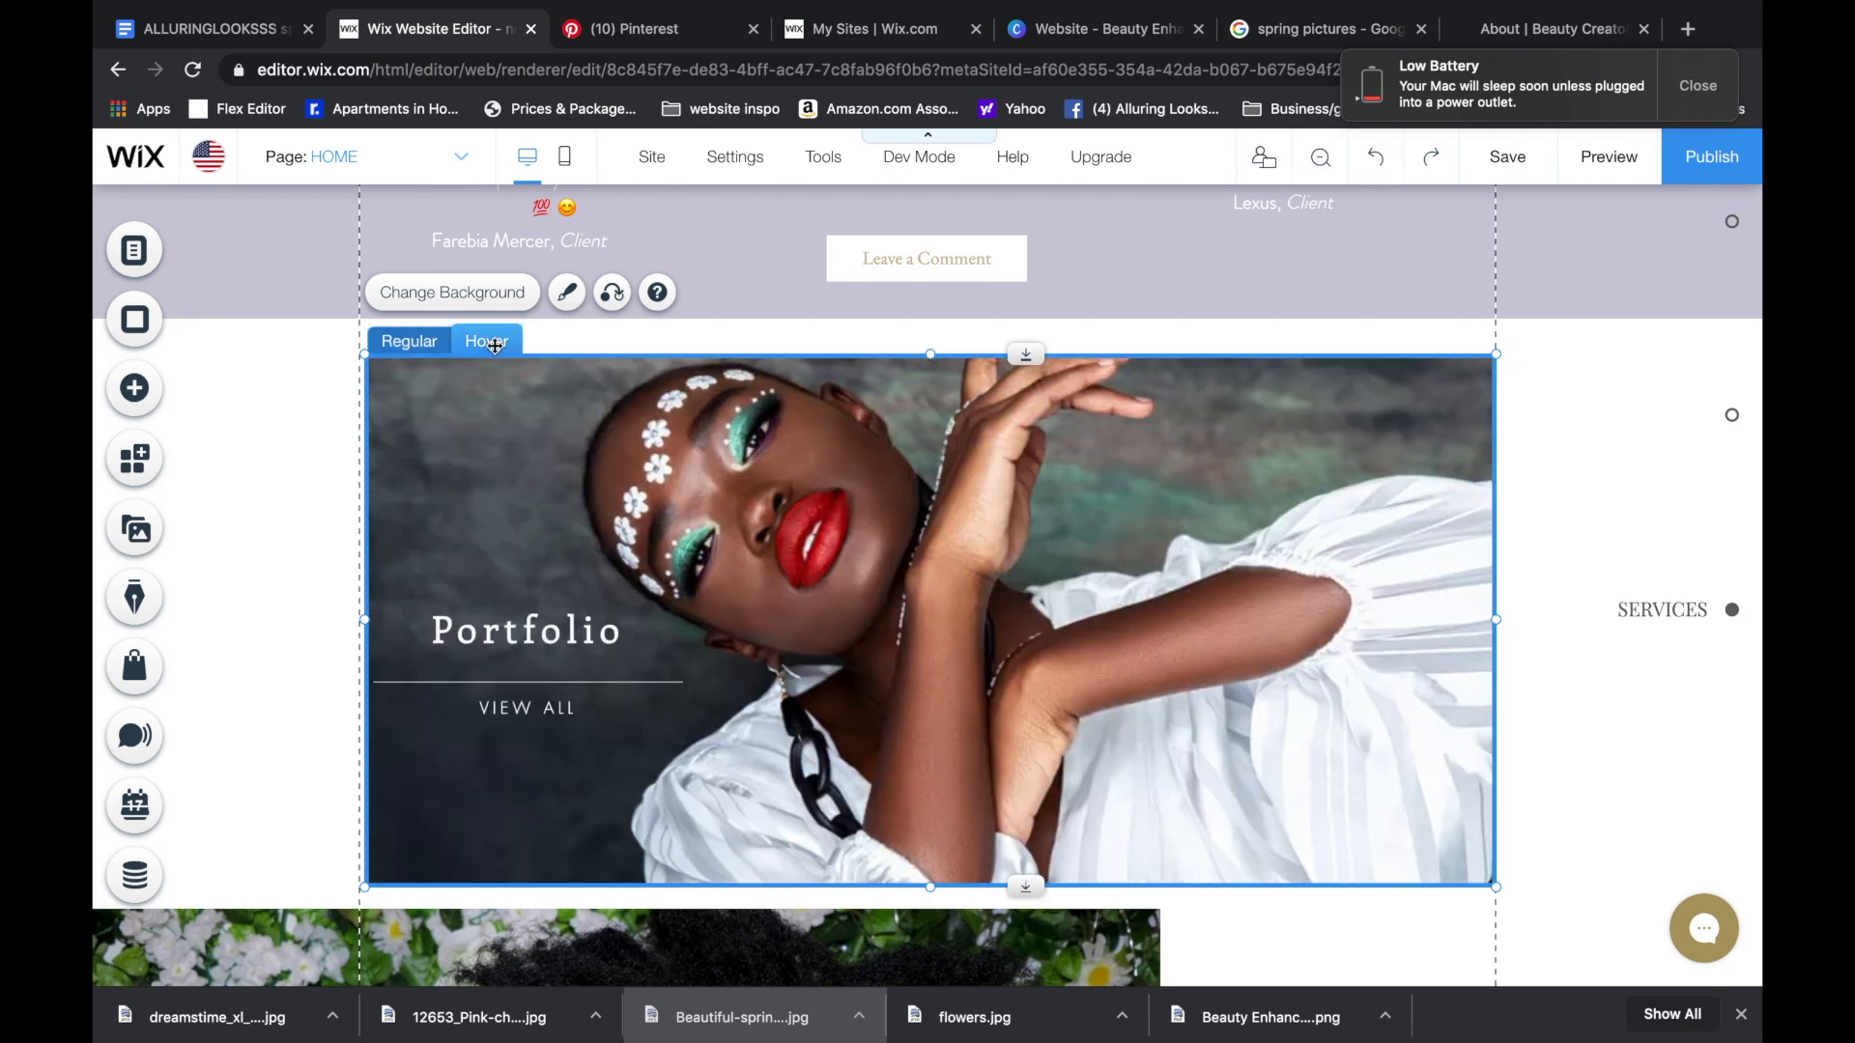
- Set IMG_0284 as the Portfolio box's regular-state background image
left_click(413, 344)
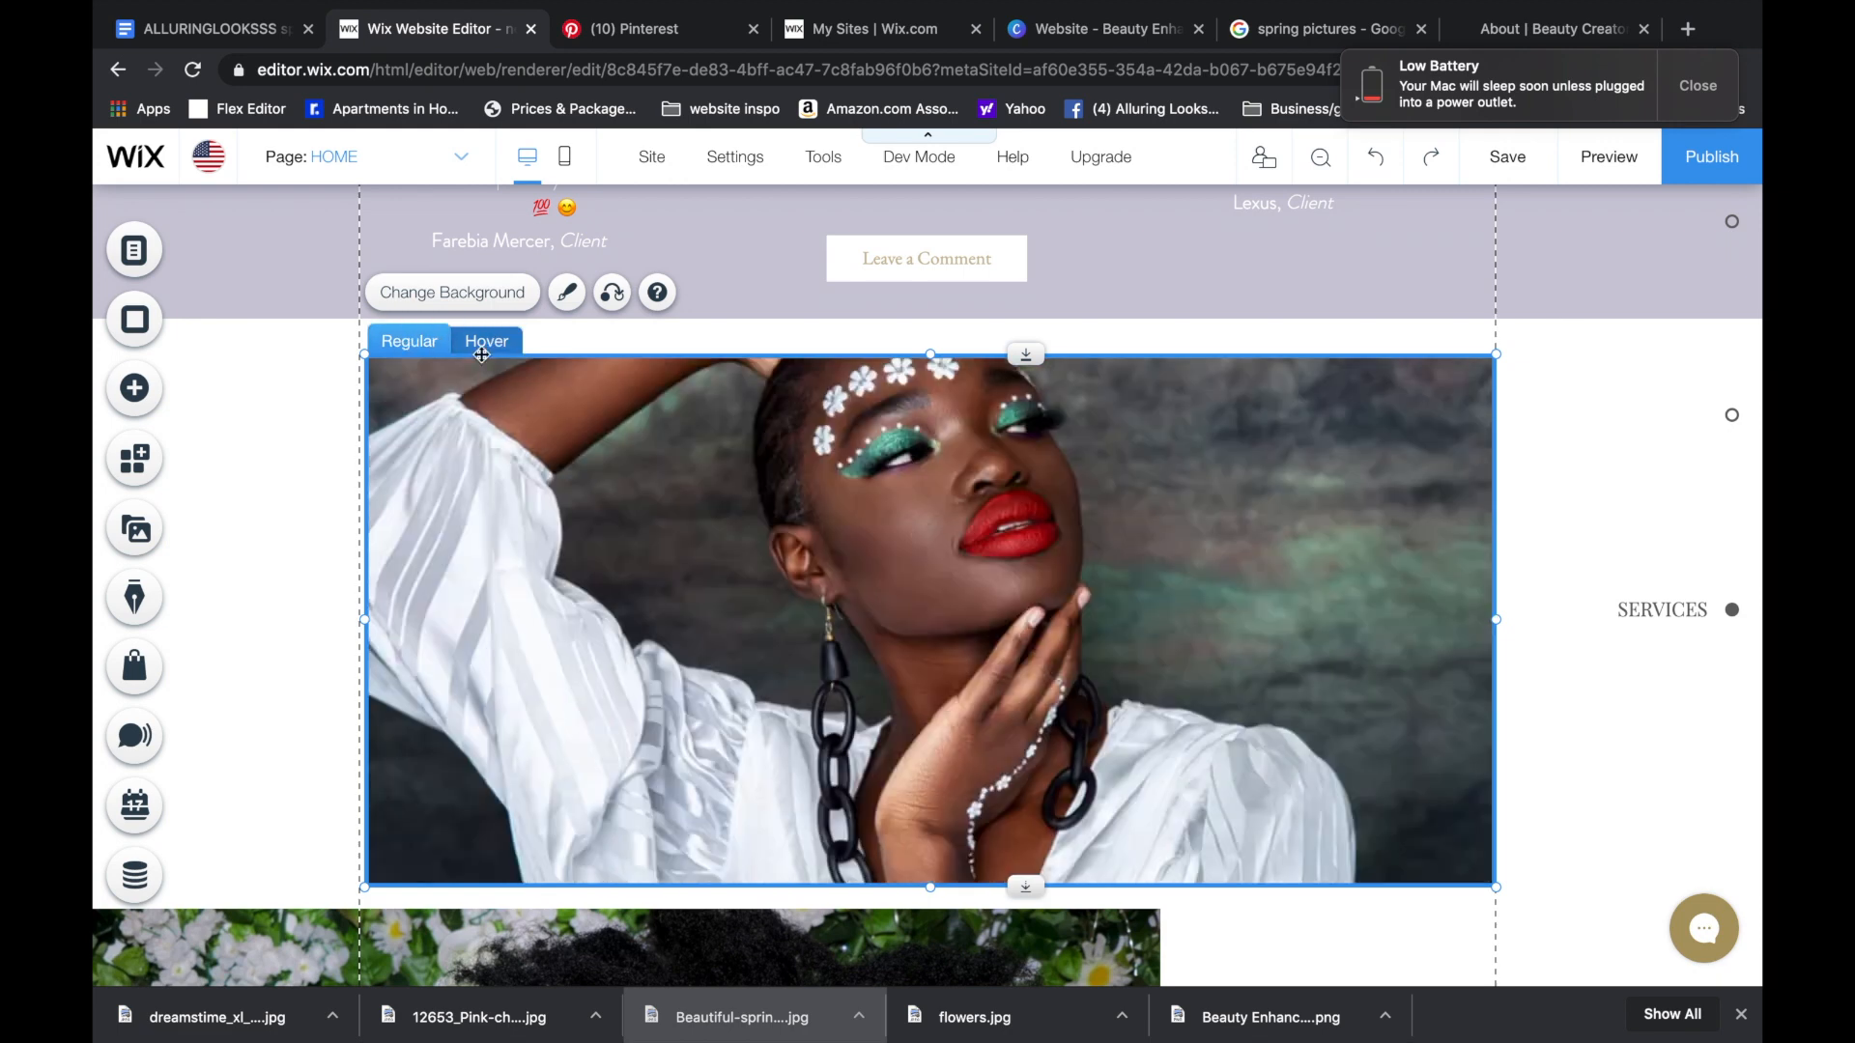
left_click(454, 292)
left_click(1501, 525)
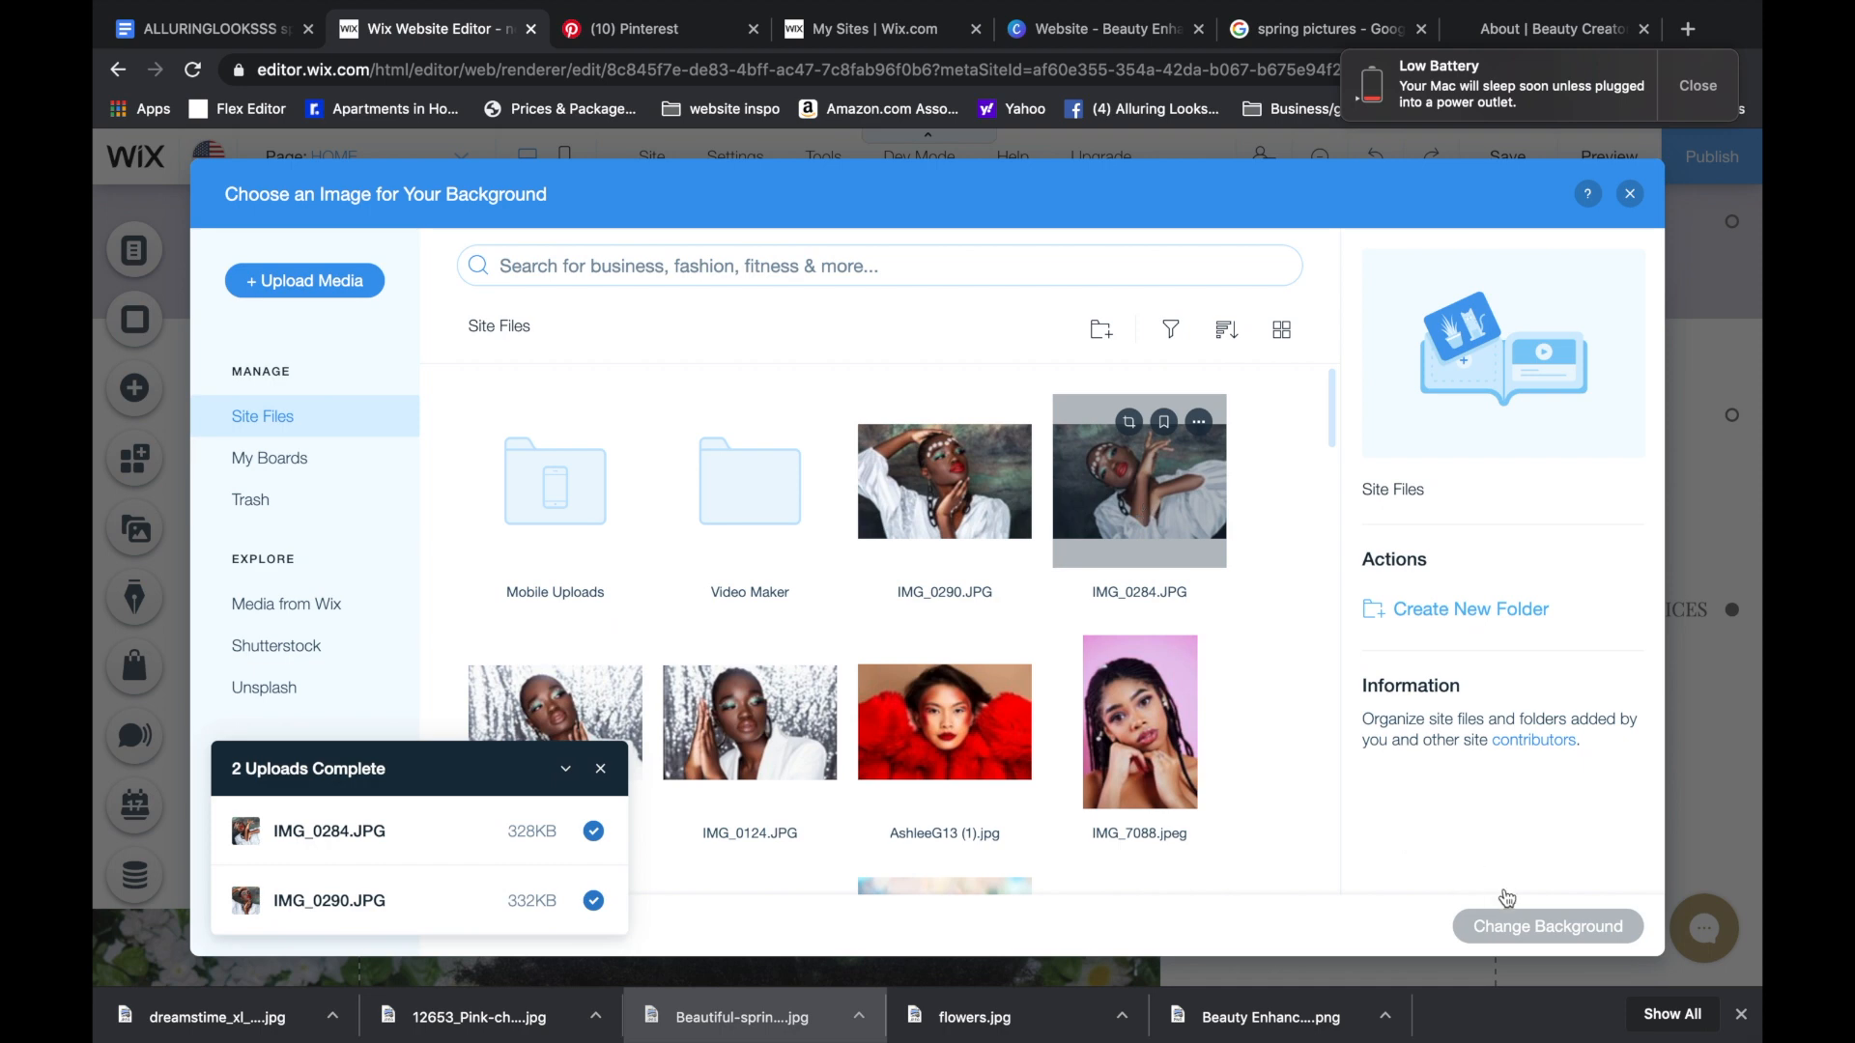
left_click(1540, 926)
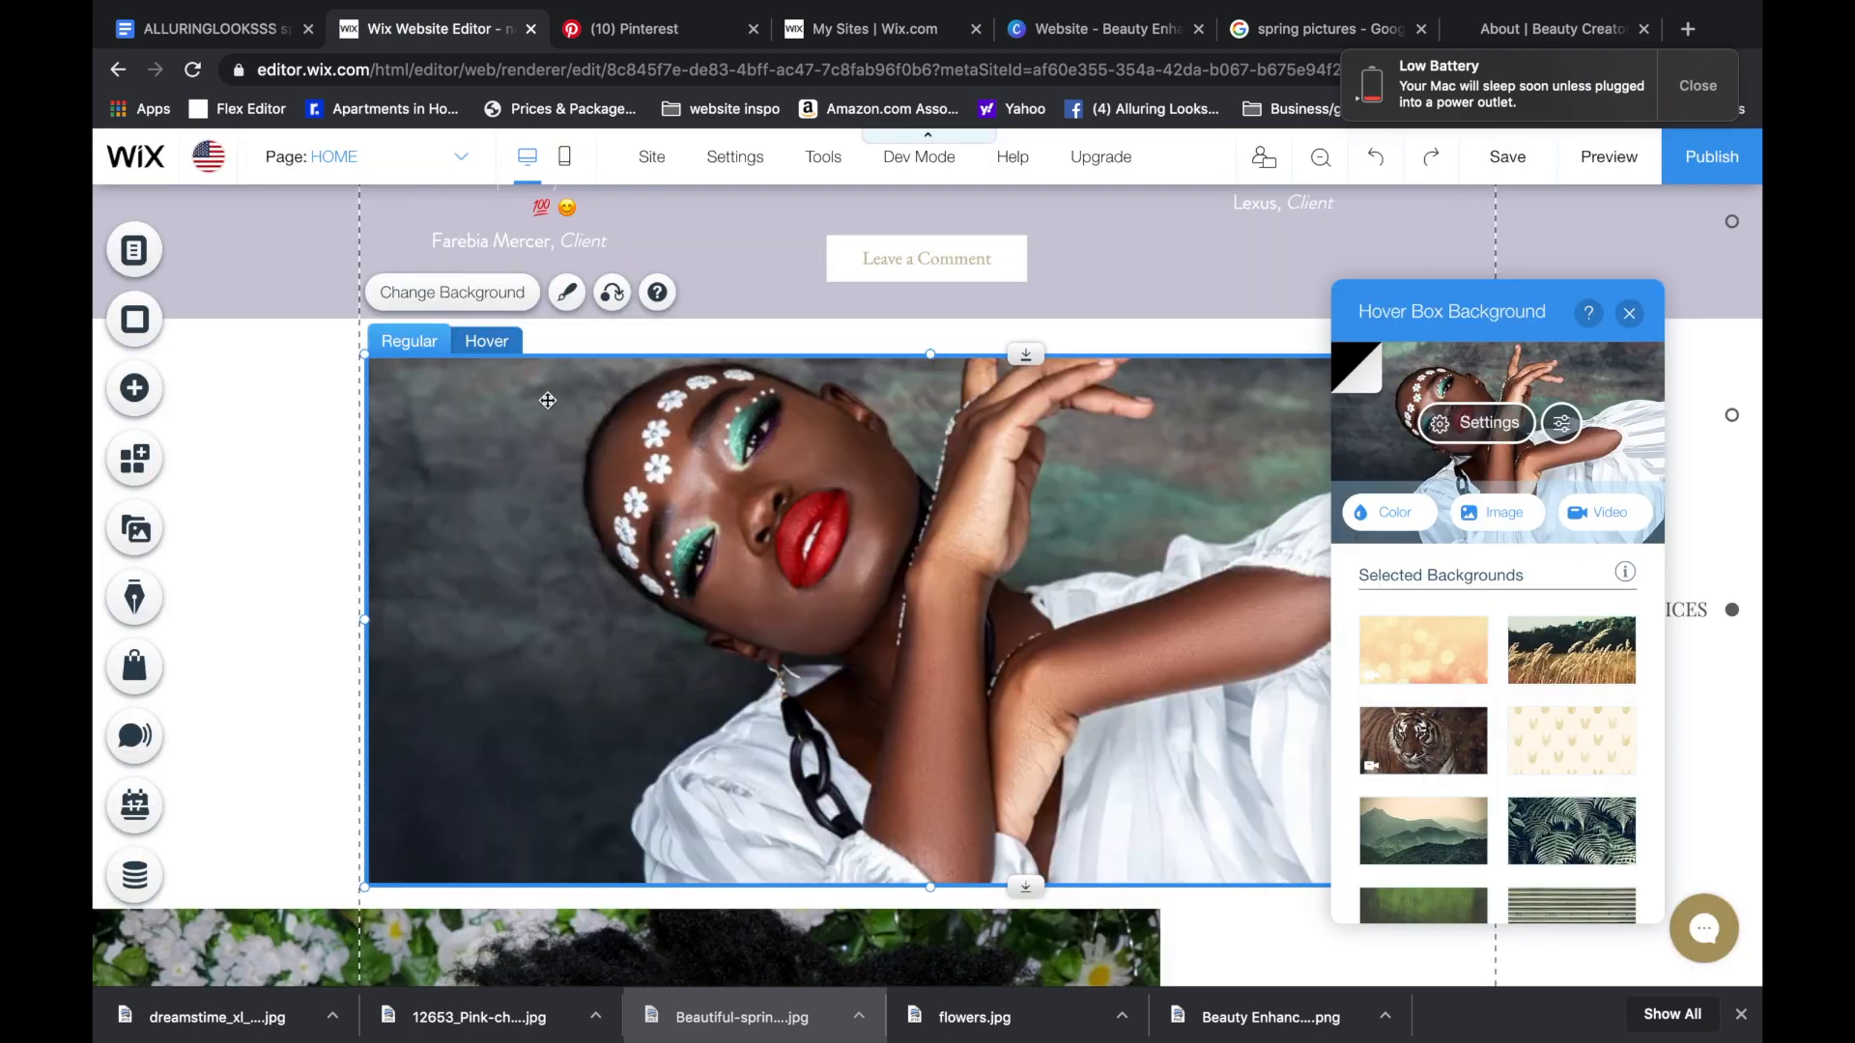
- Replace the placeholder with a 45 px PORTFOLIO title, narrow it, and place it at the photo's left
double_click(824, 596)
left_click_drag(707, 577, 722, 560)
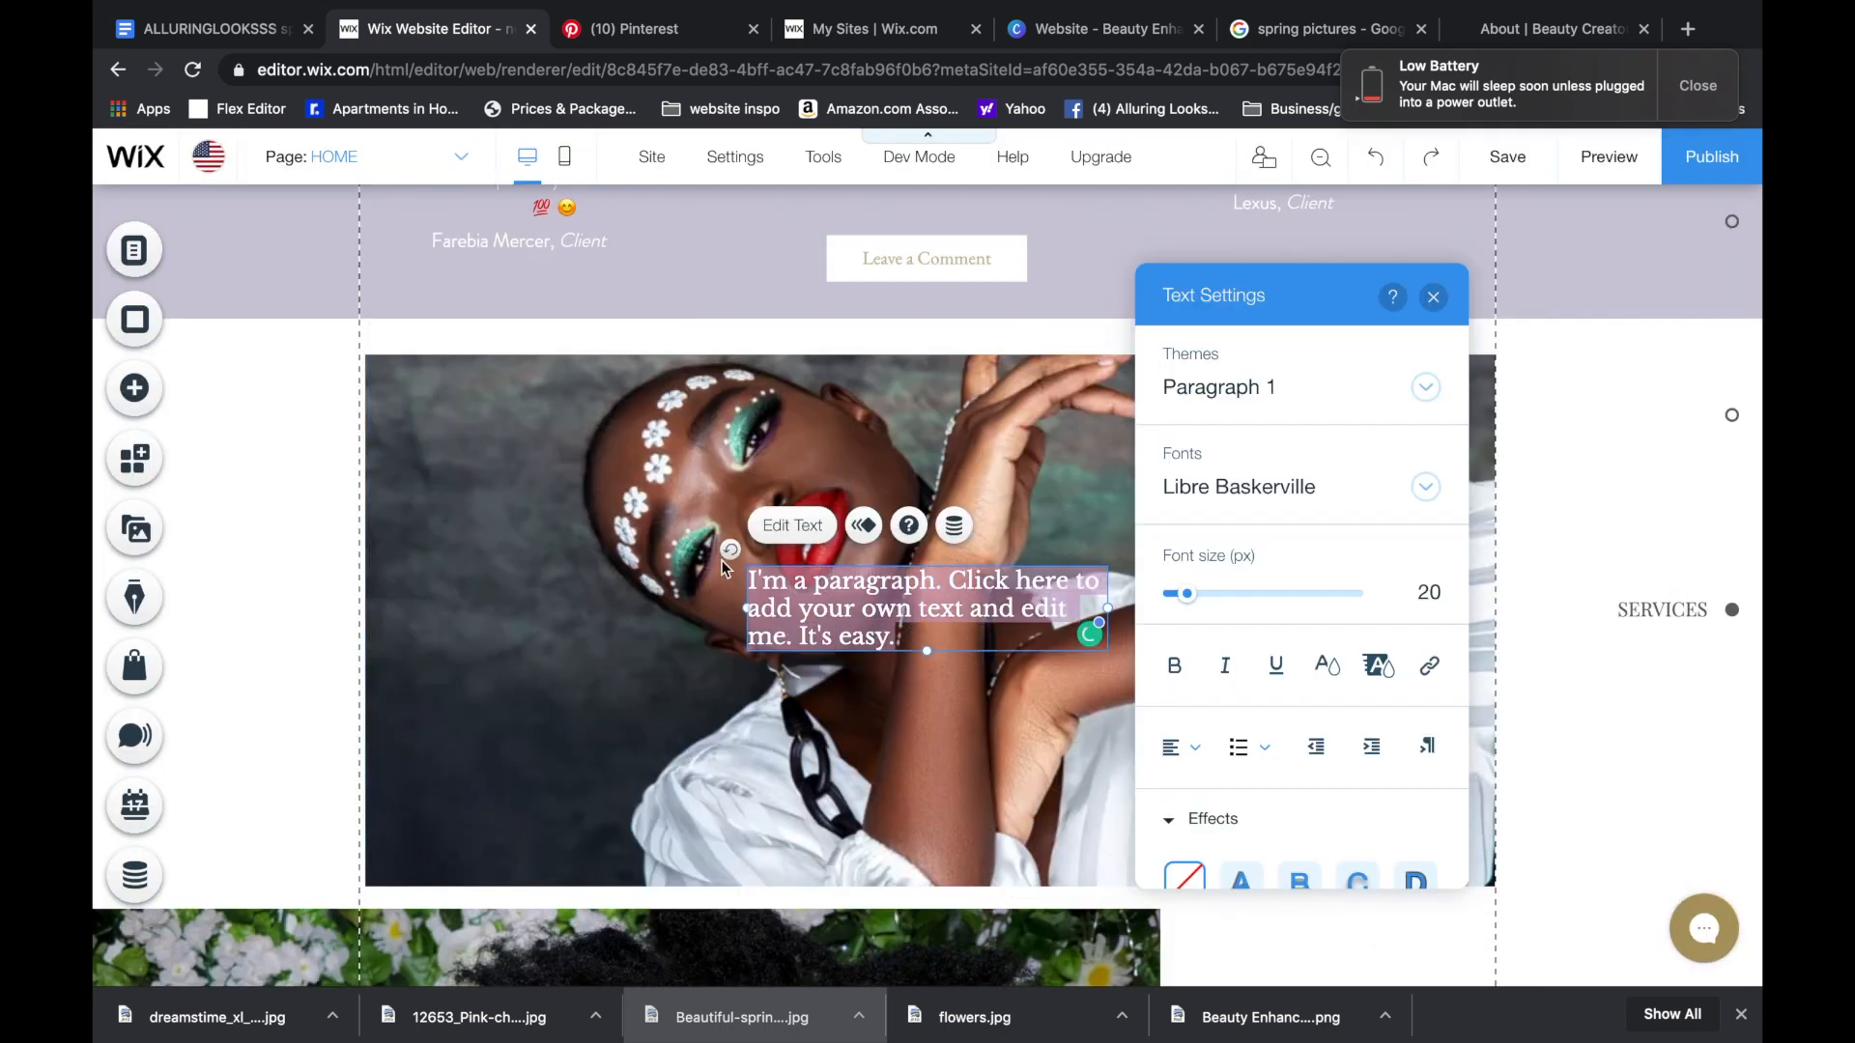
key("BackSpace")
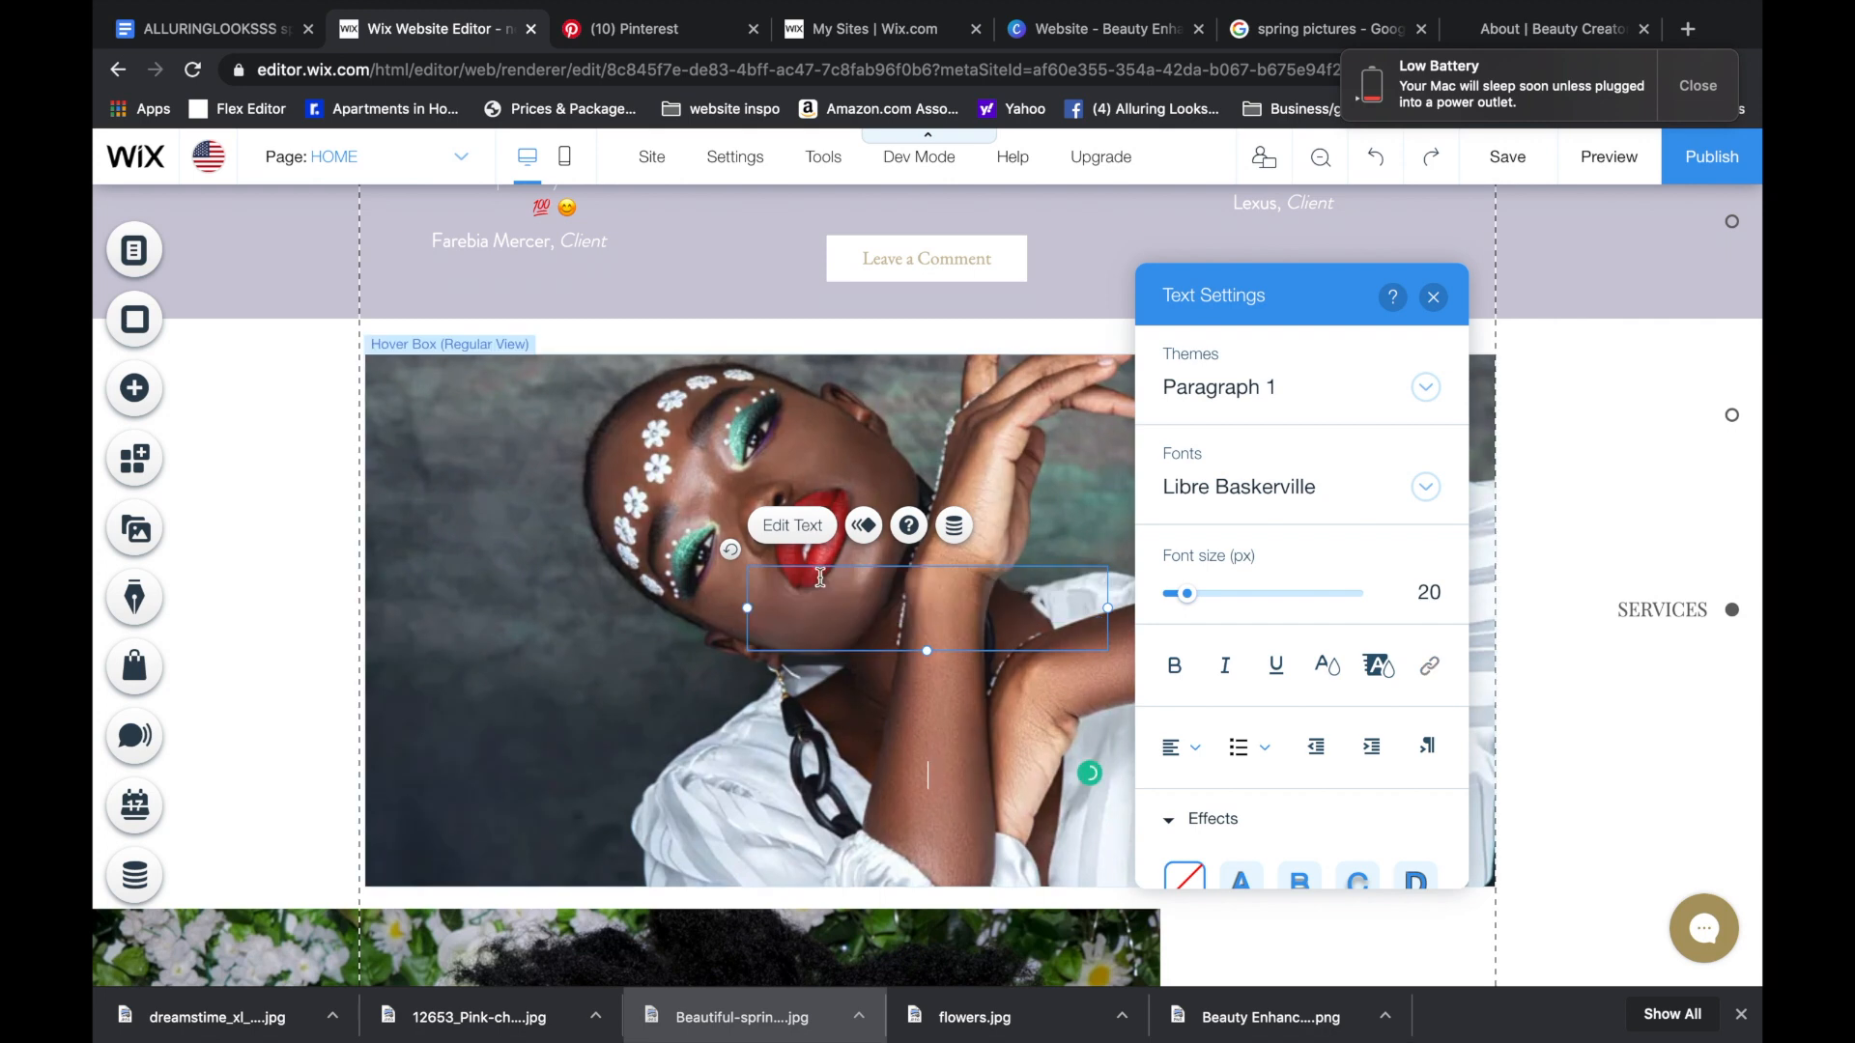
type("As an artist, I love to dig deep into my creativity. Pinterest, social media and even my surroundings inspire me to step out of comfort zone and create. The majority of the time when I pick up my brush, I NEVER know what look it will lead me towards. Click down below and see more of the creative looks.")
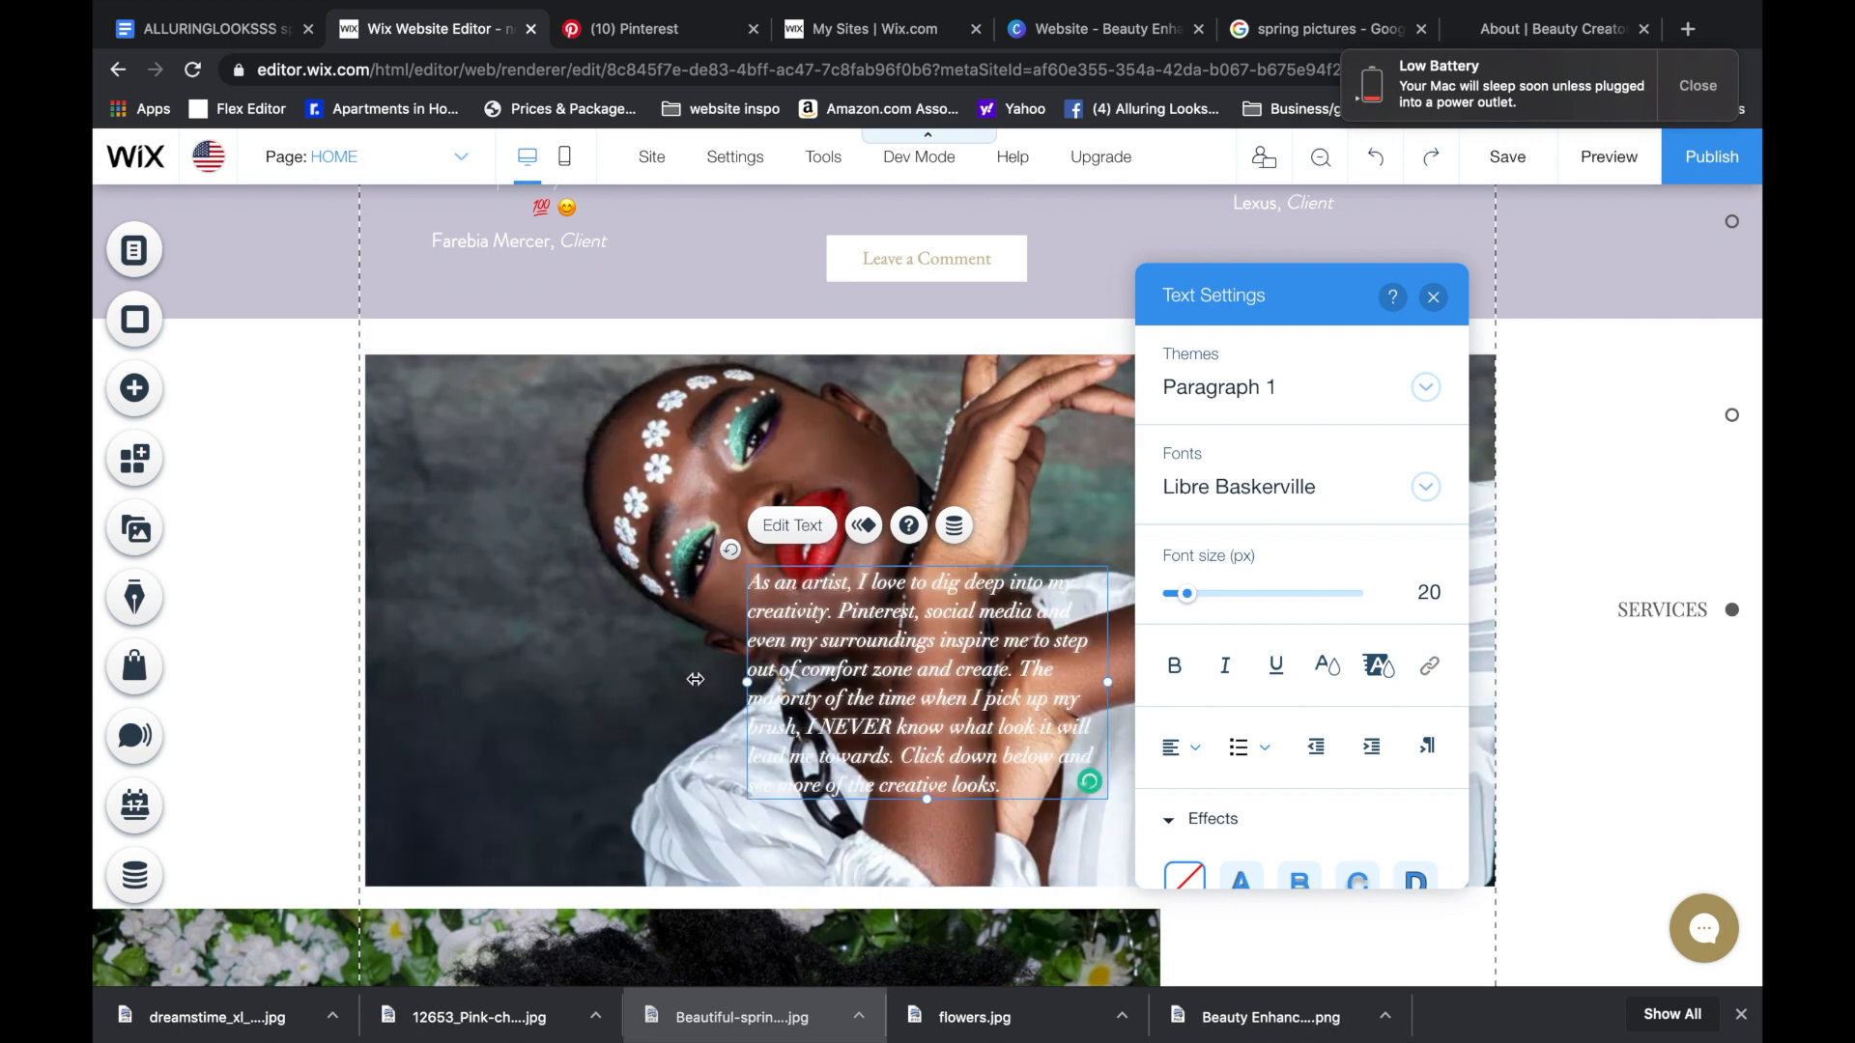
key("super+z")
type("PORTFOLIO")
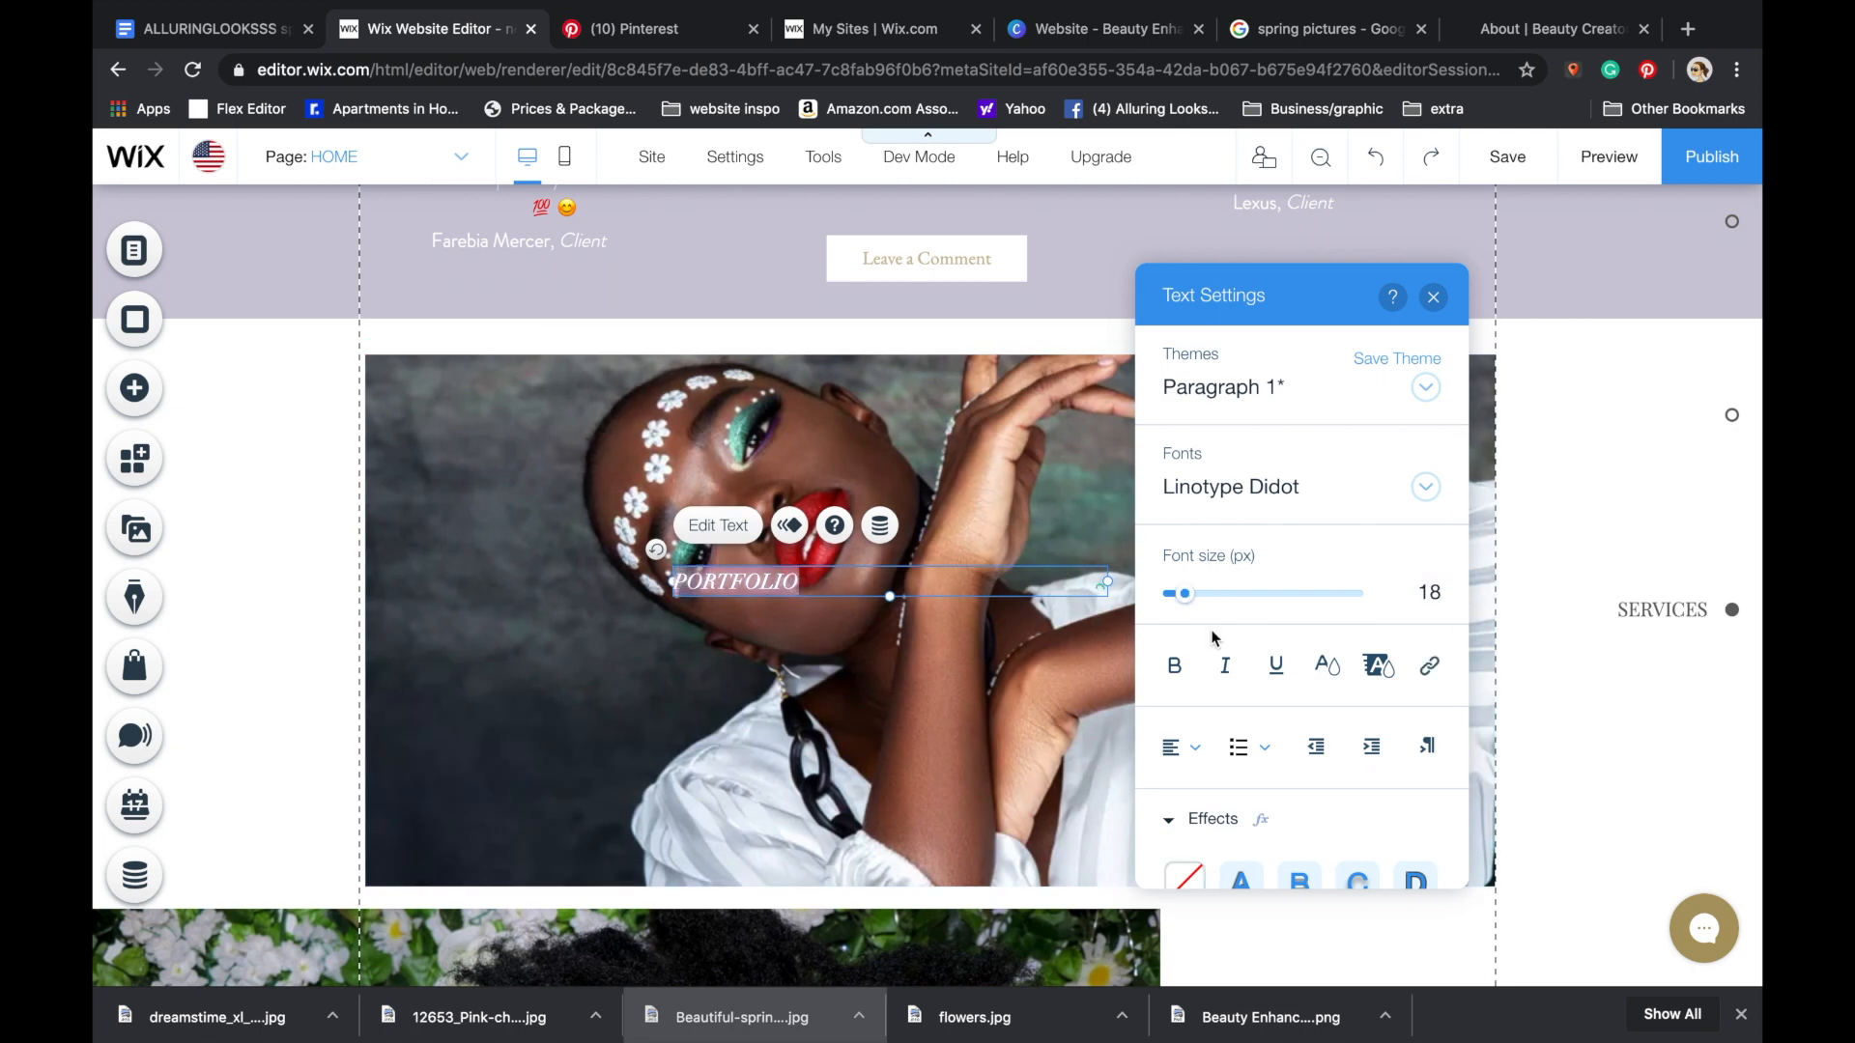
left_click_drag(1190, 606, 1214, 603)
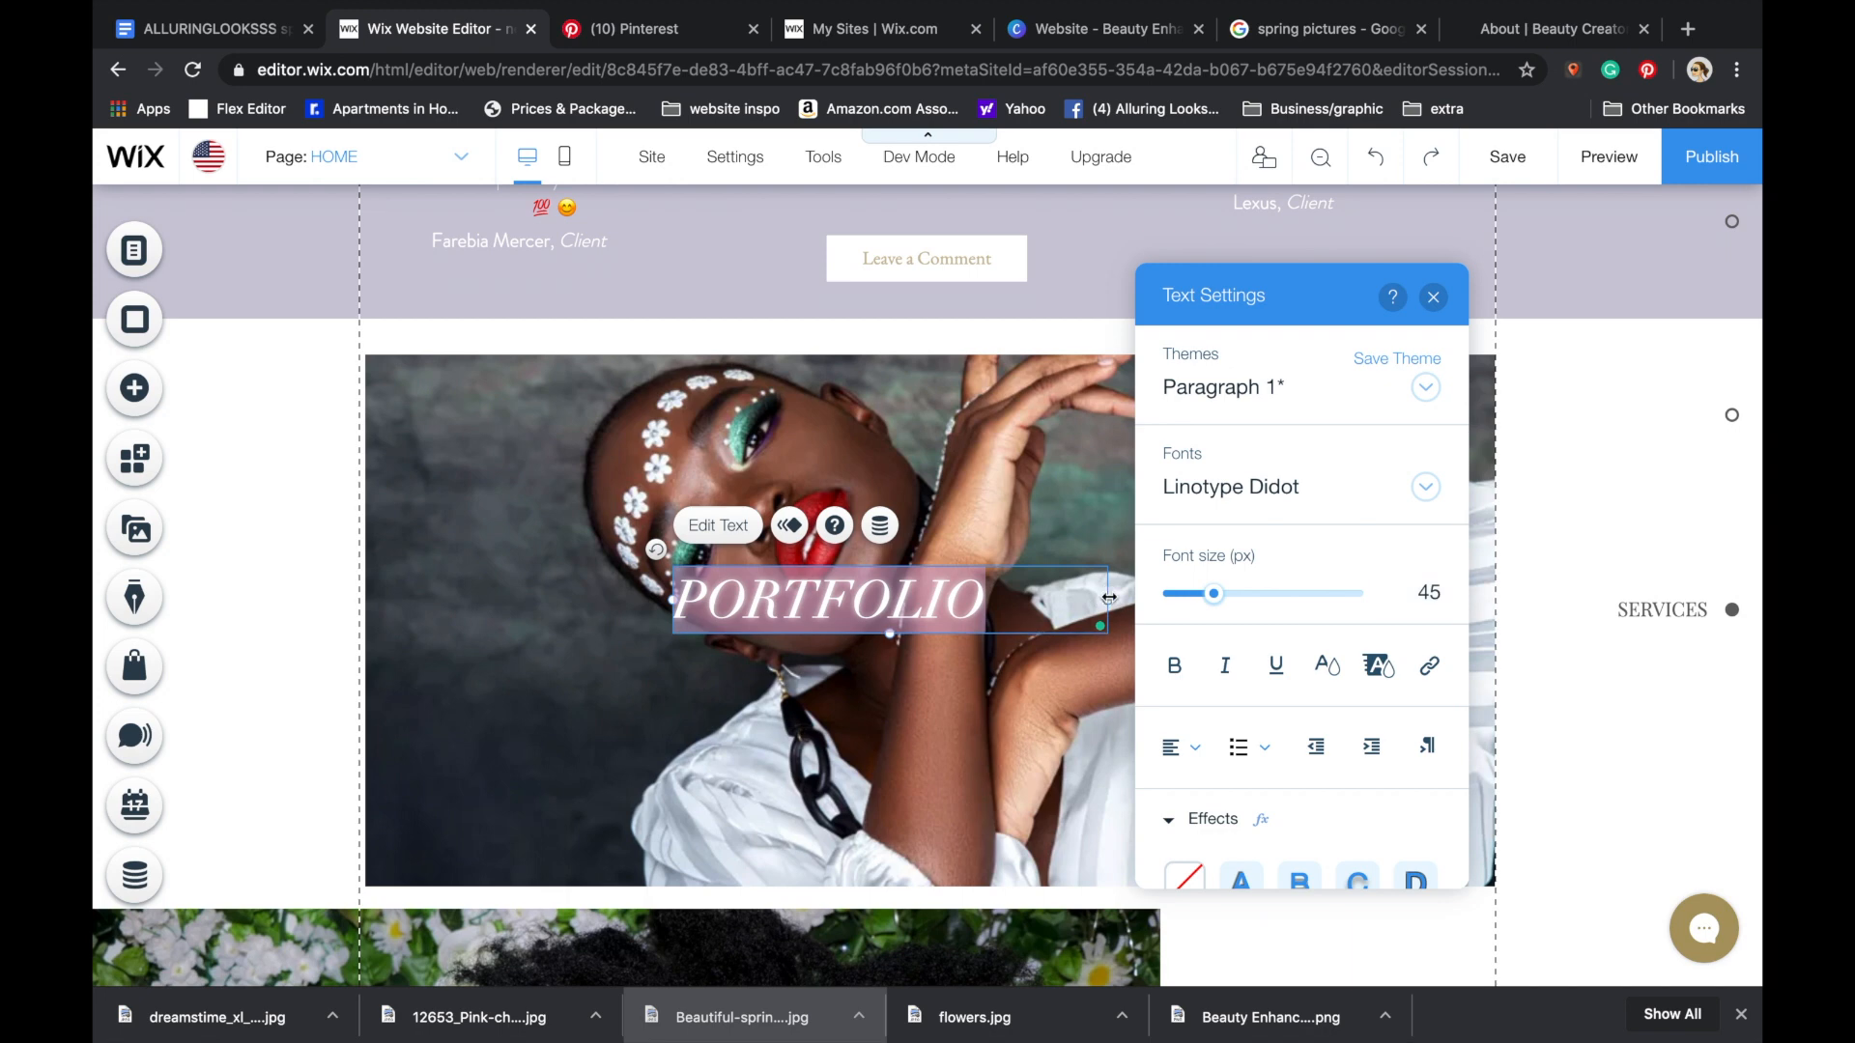
left_click_drag(1062, 598, 990, 600)
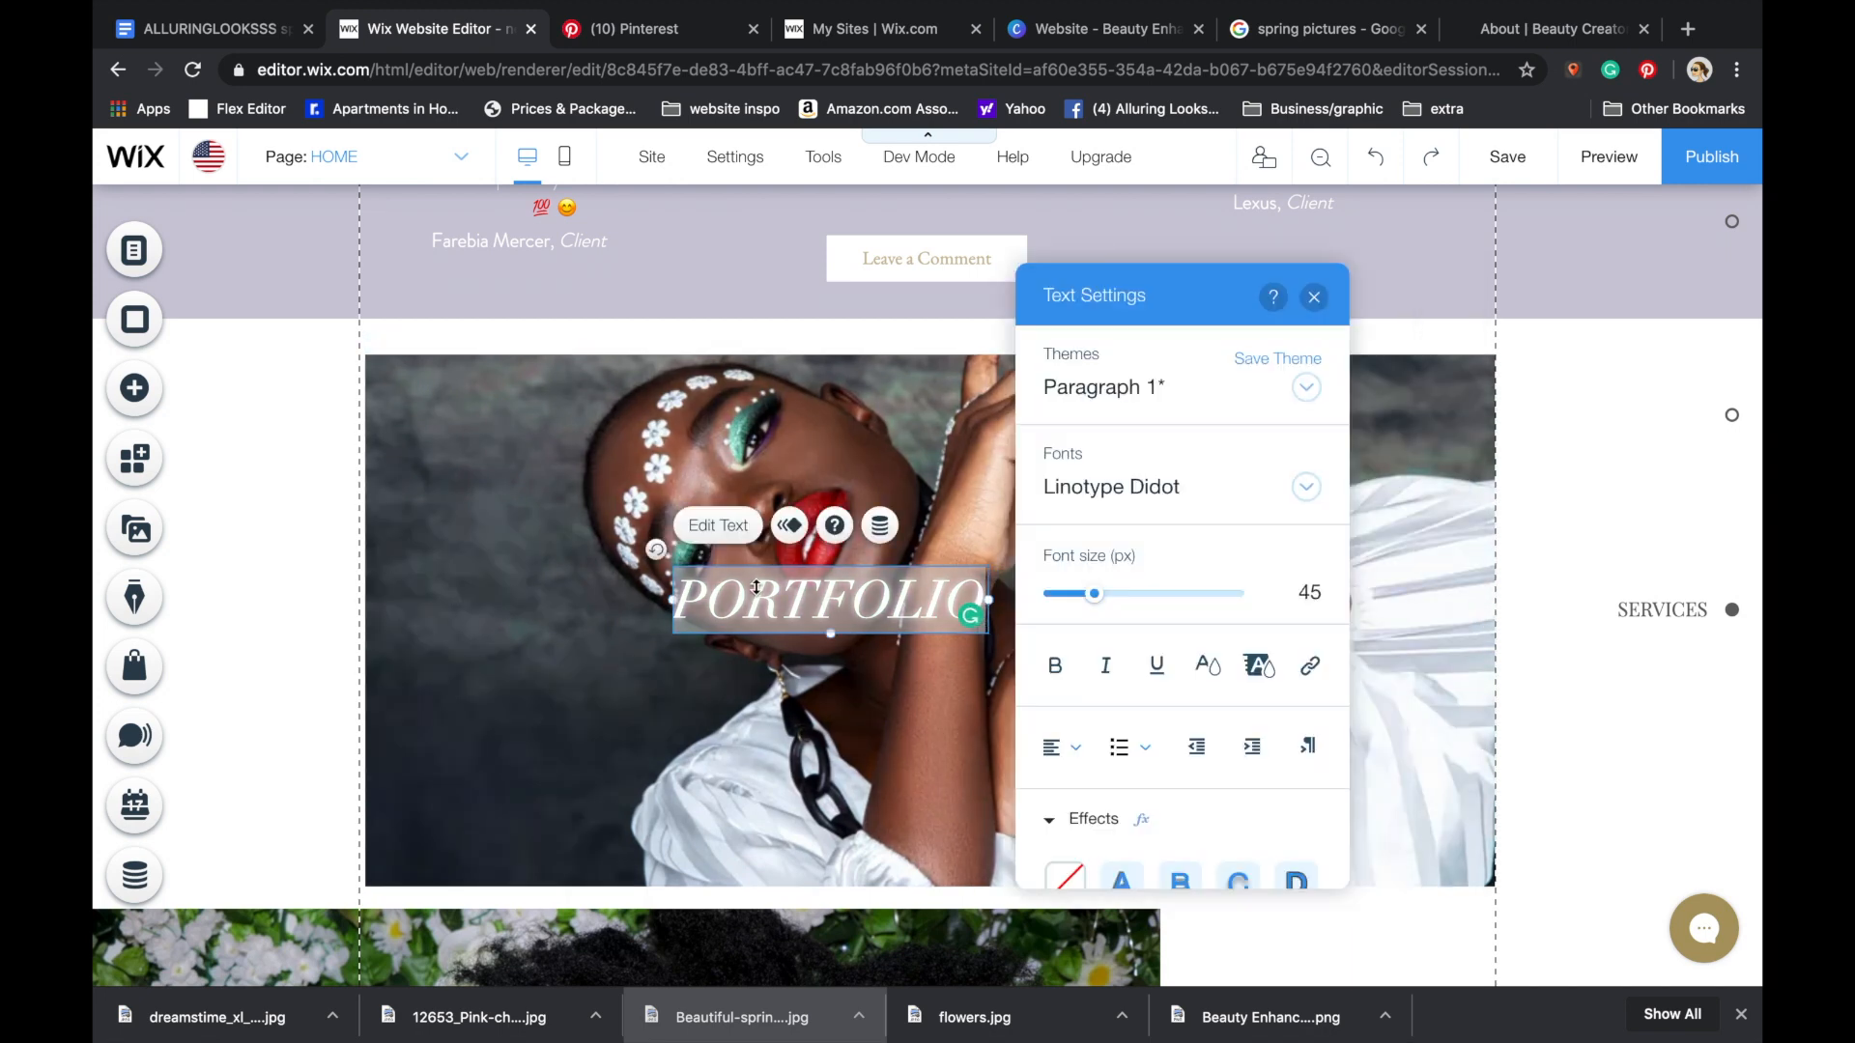
left_click(839, 606)
left_click_drag(839, 607, 560, 668)
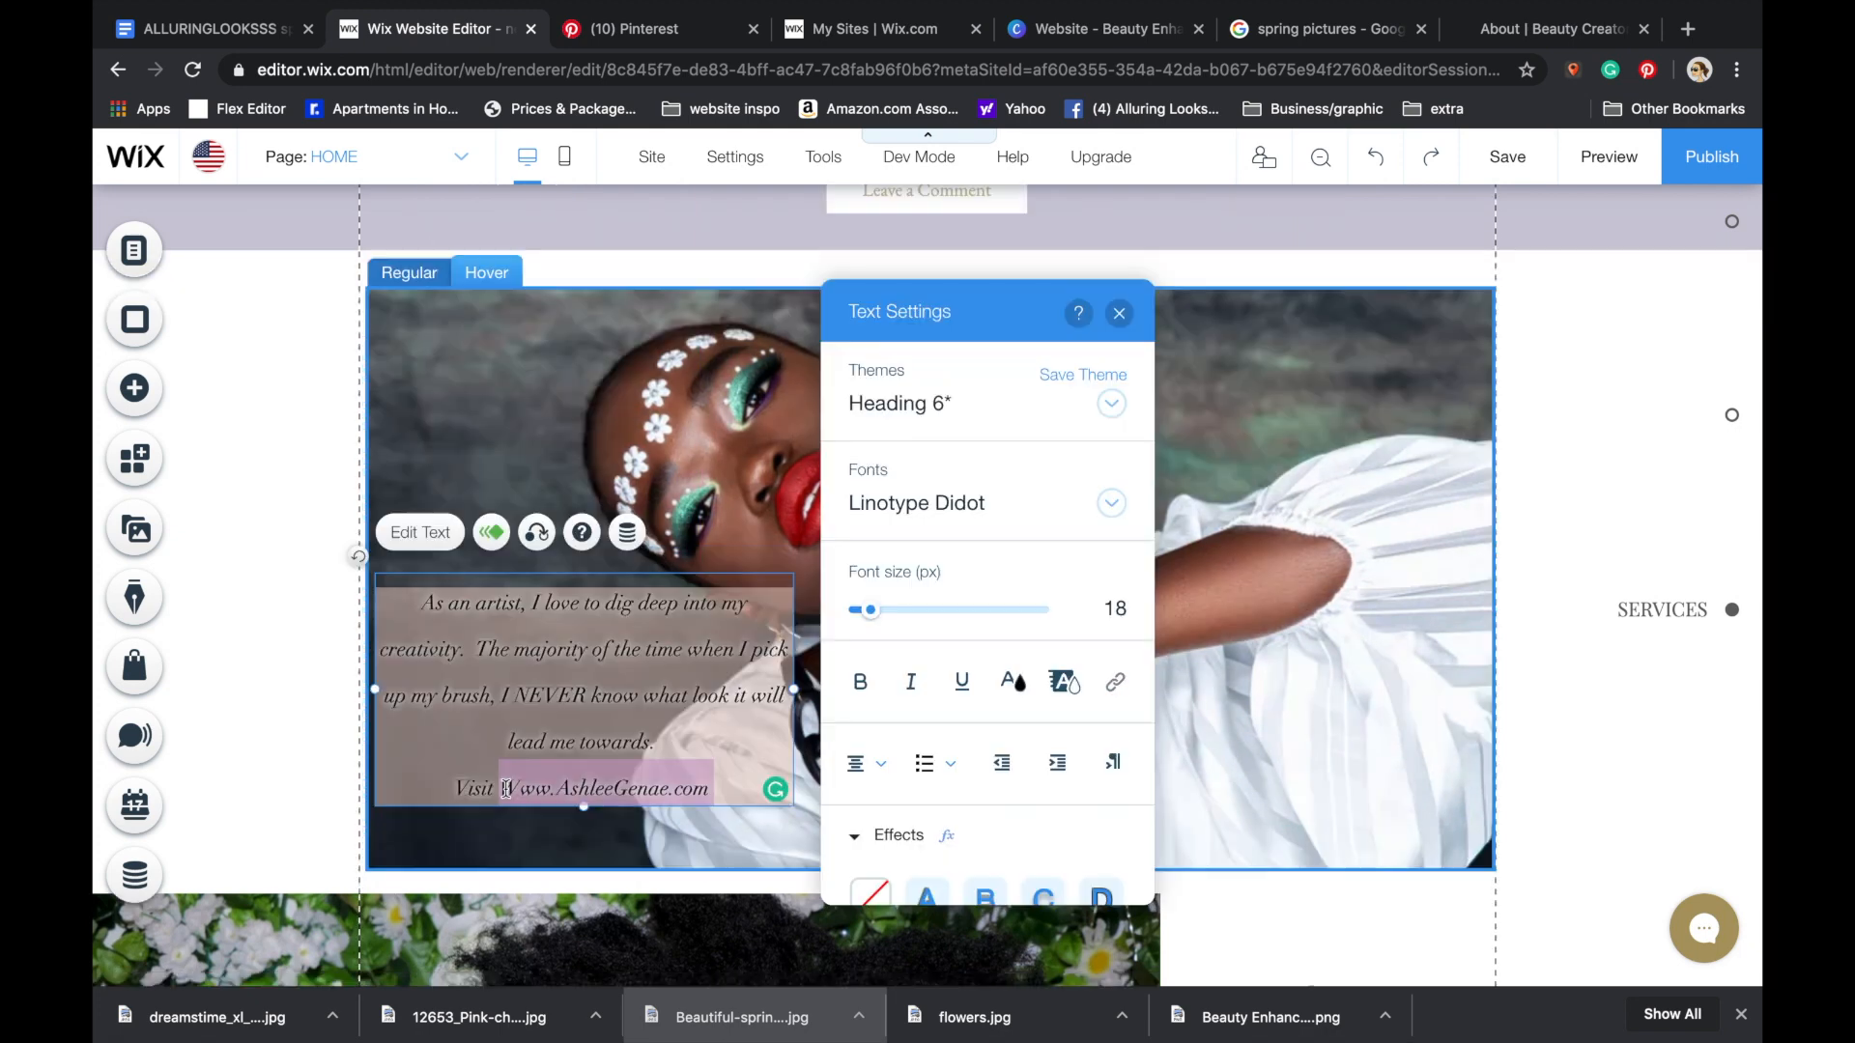
left_click(1114, 679)
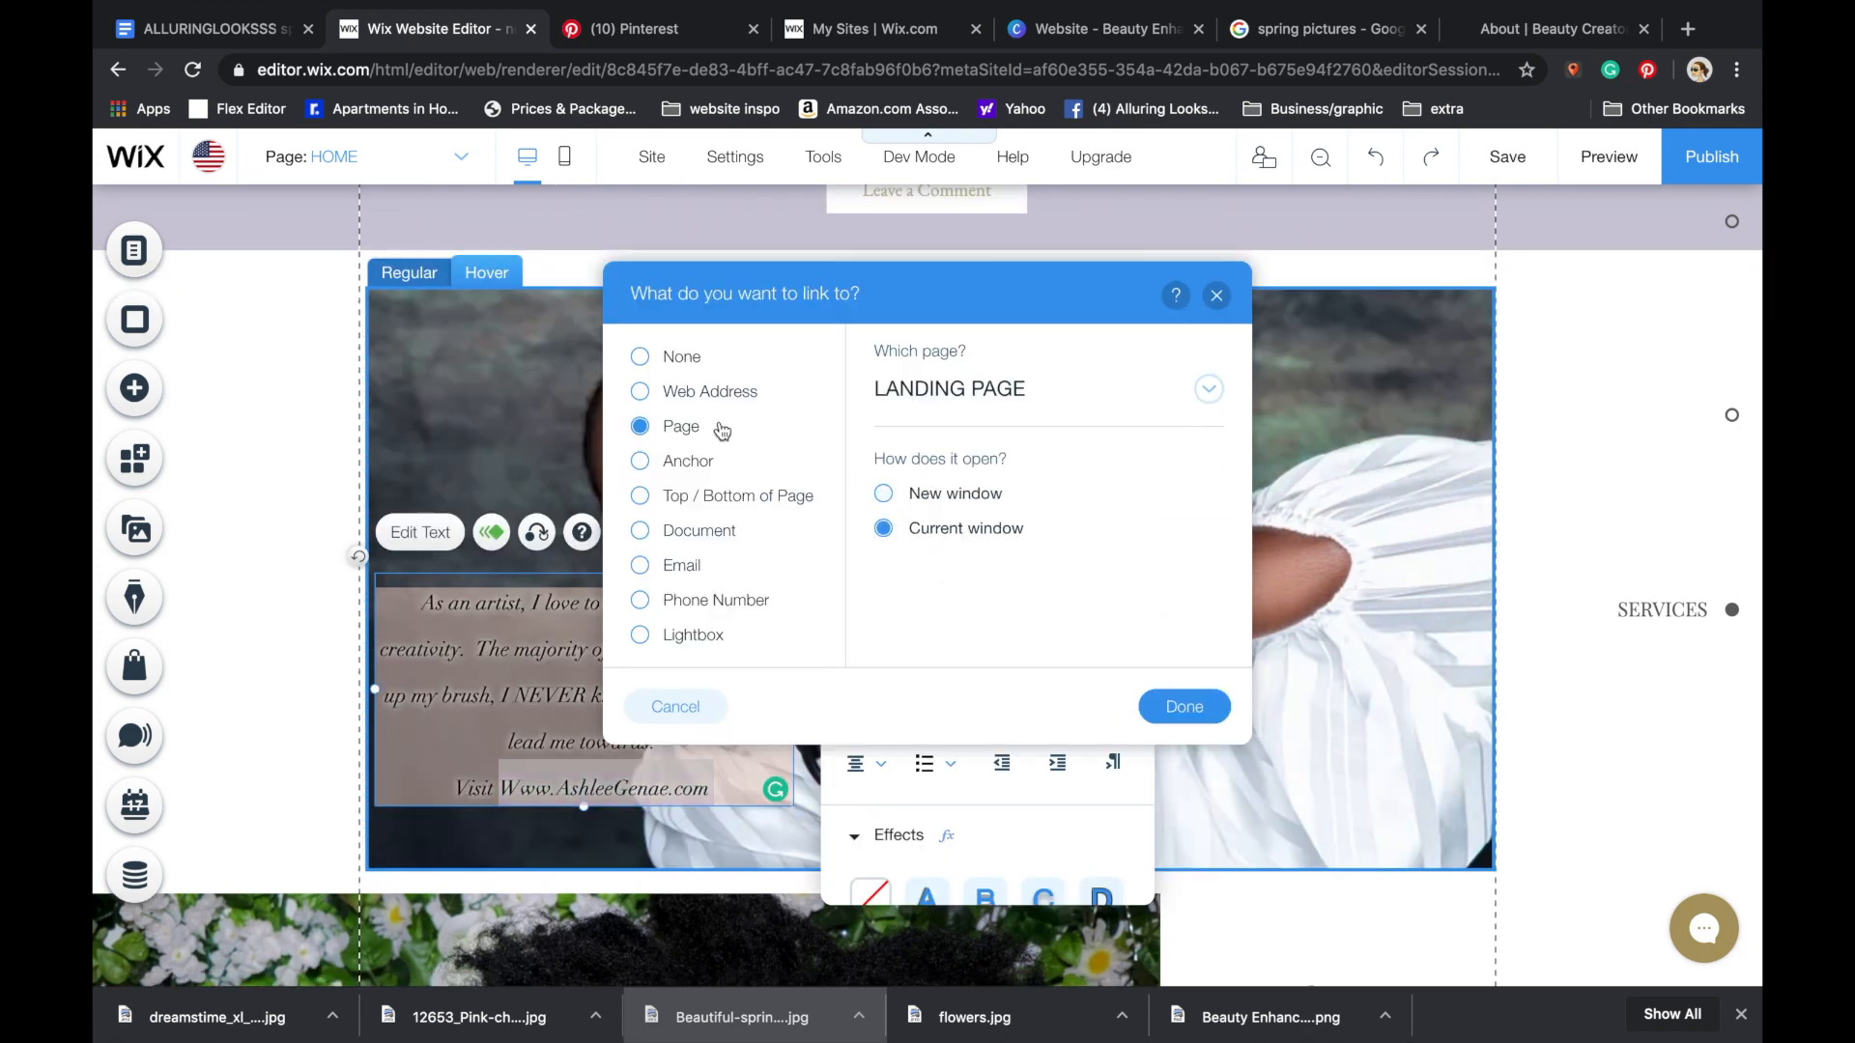
left_click(654, 389)
type("www.A")
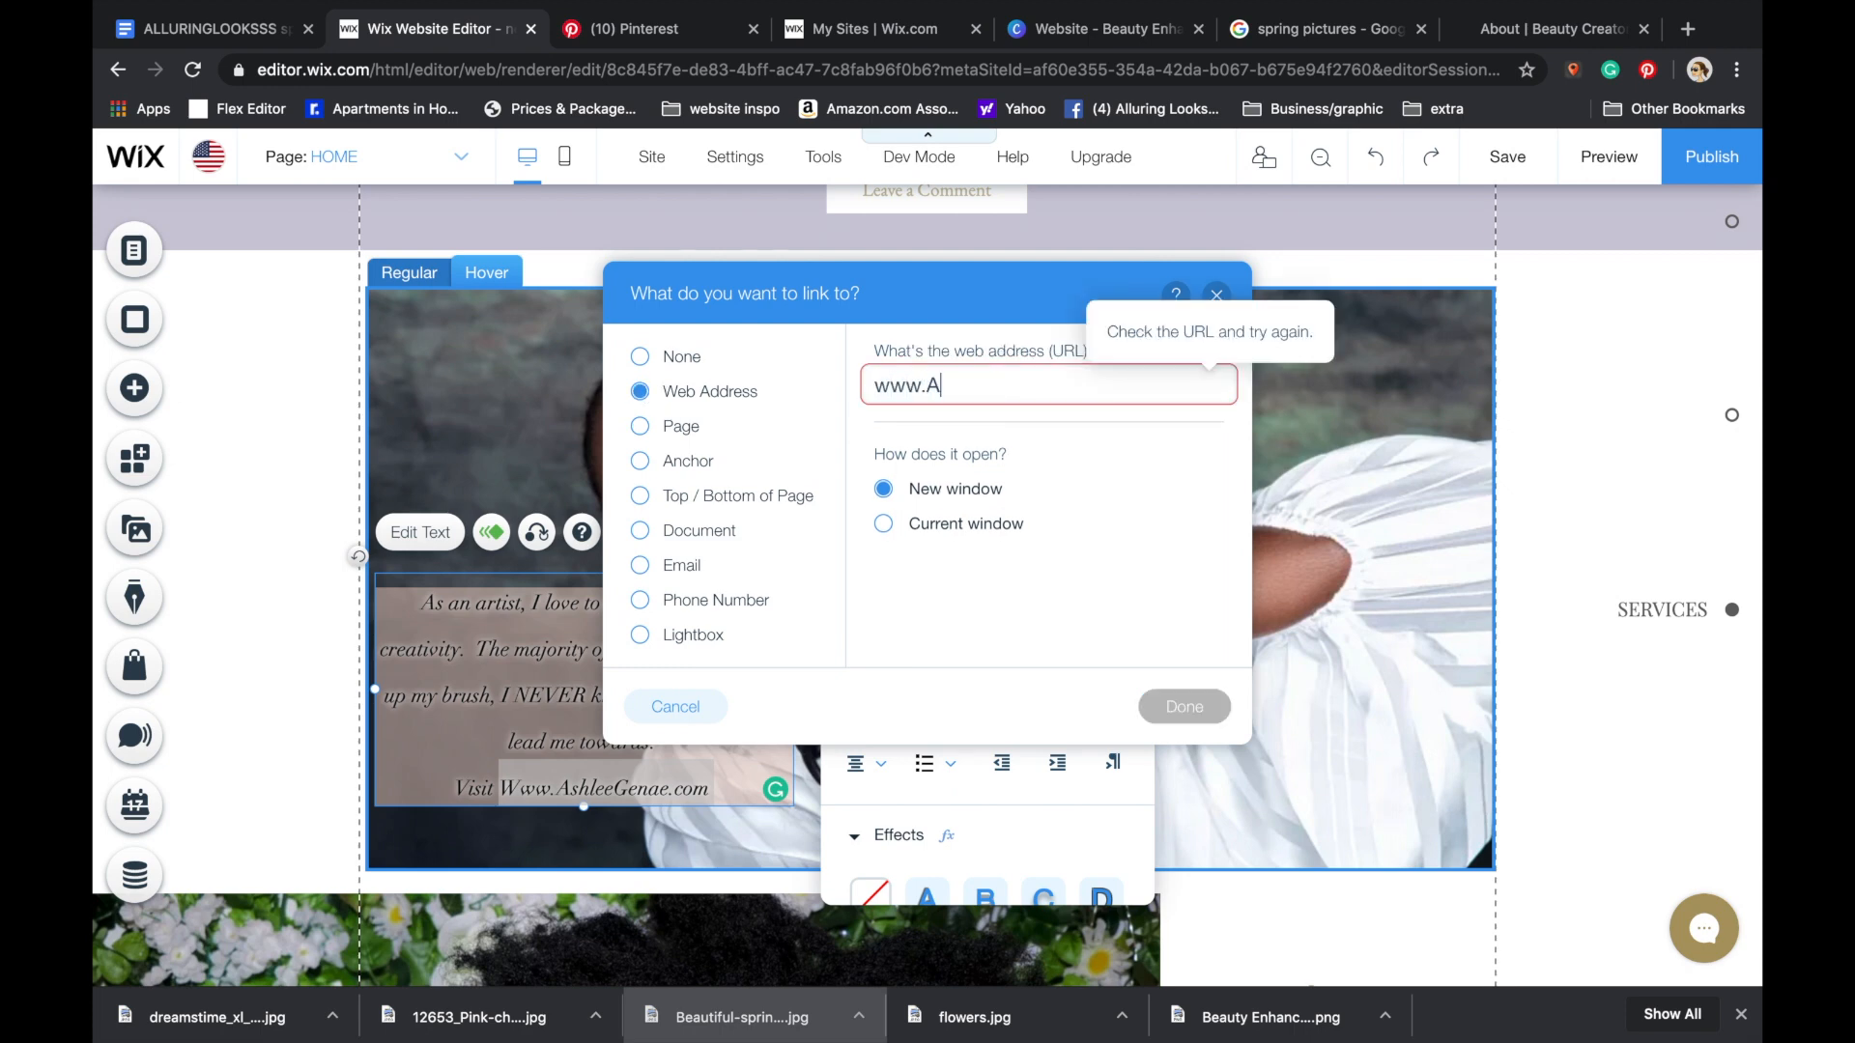
type("shleeGenae.com")
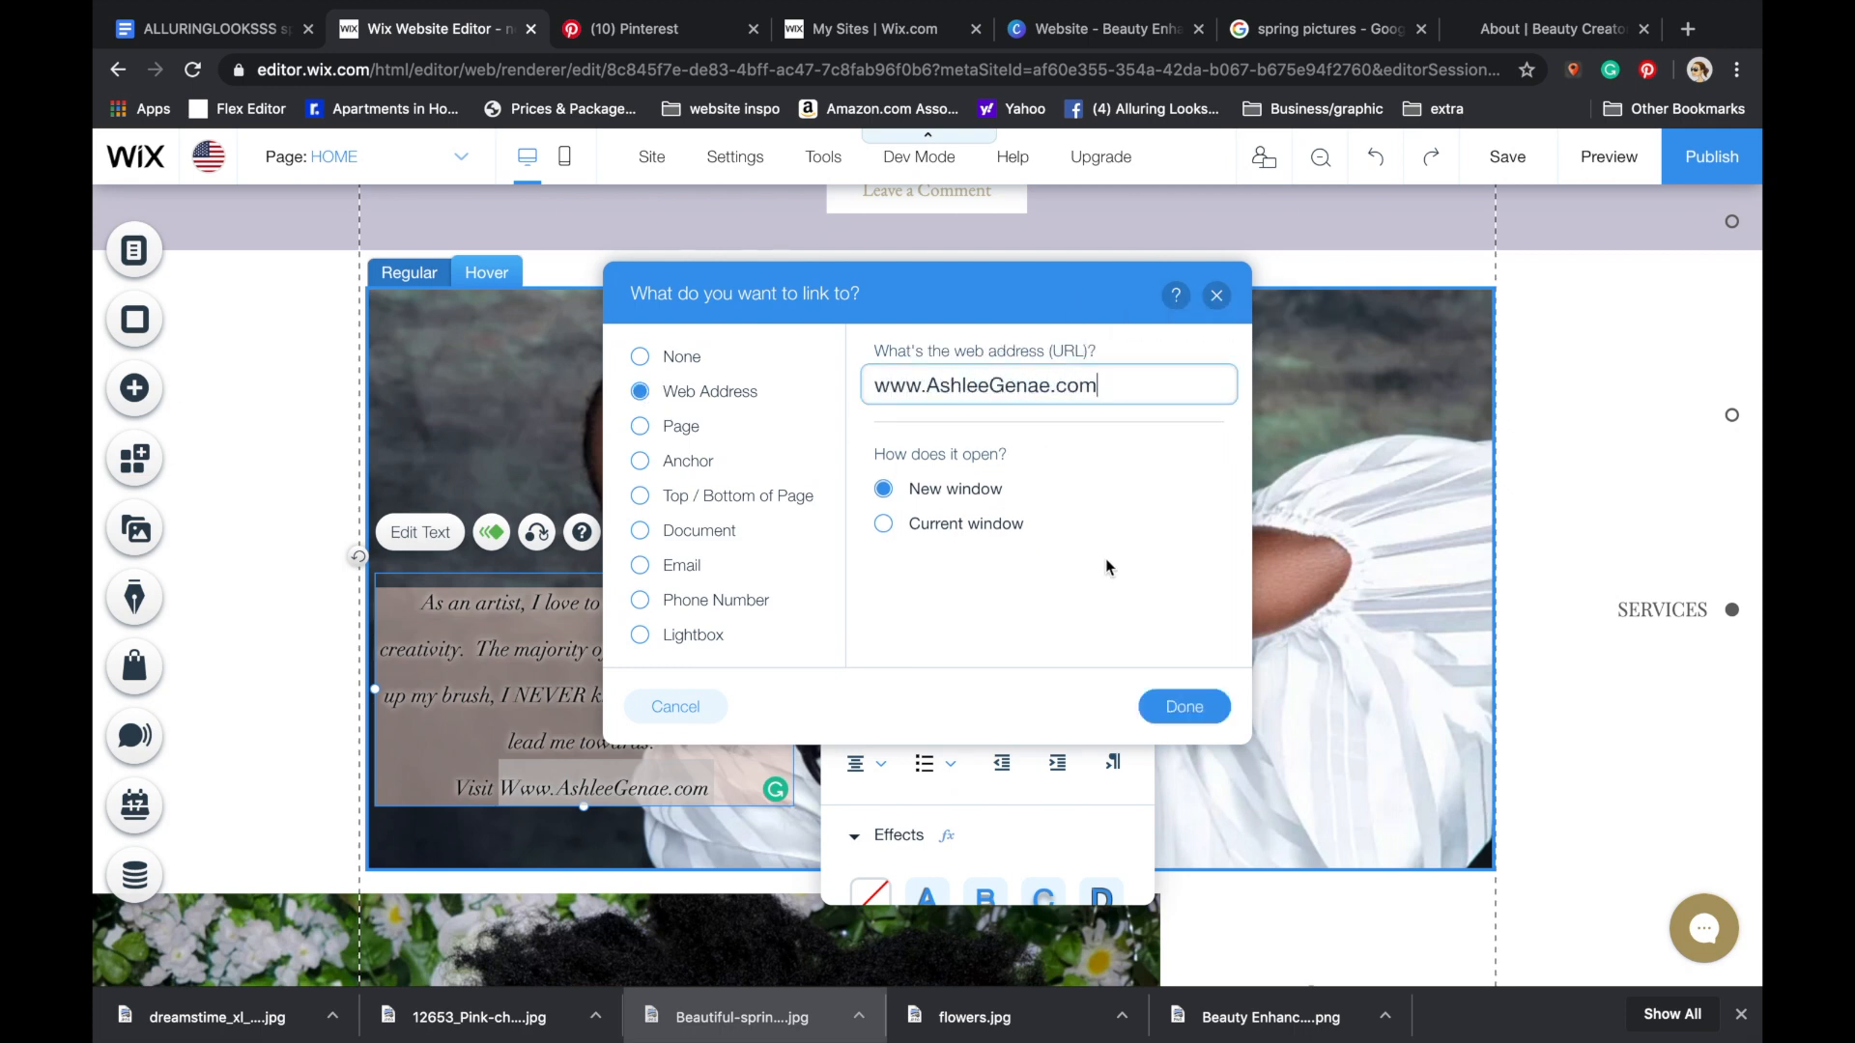
left_click(1180, 712)
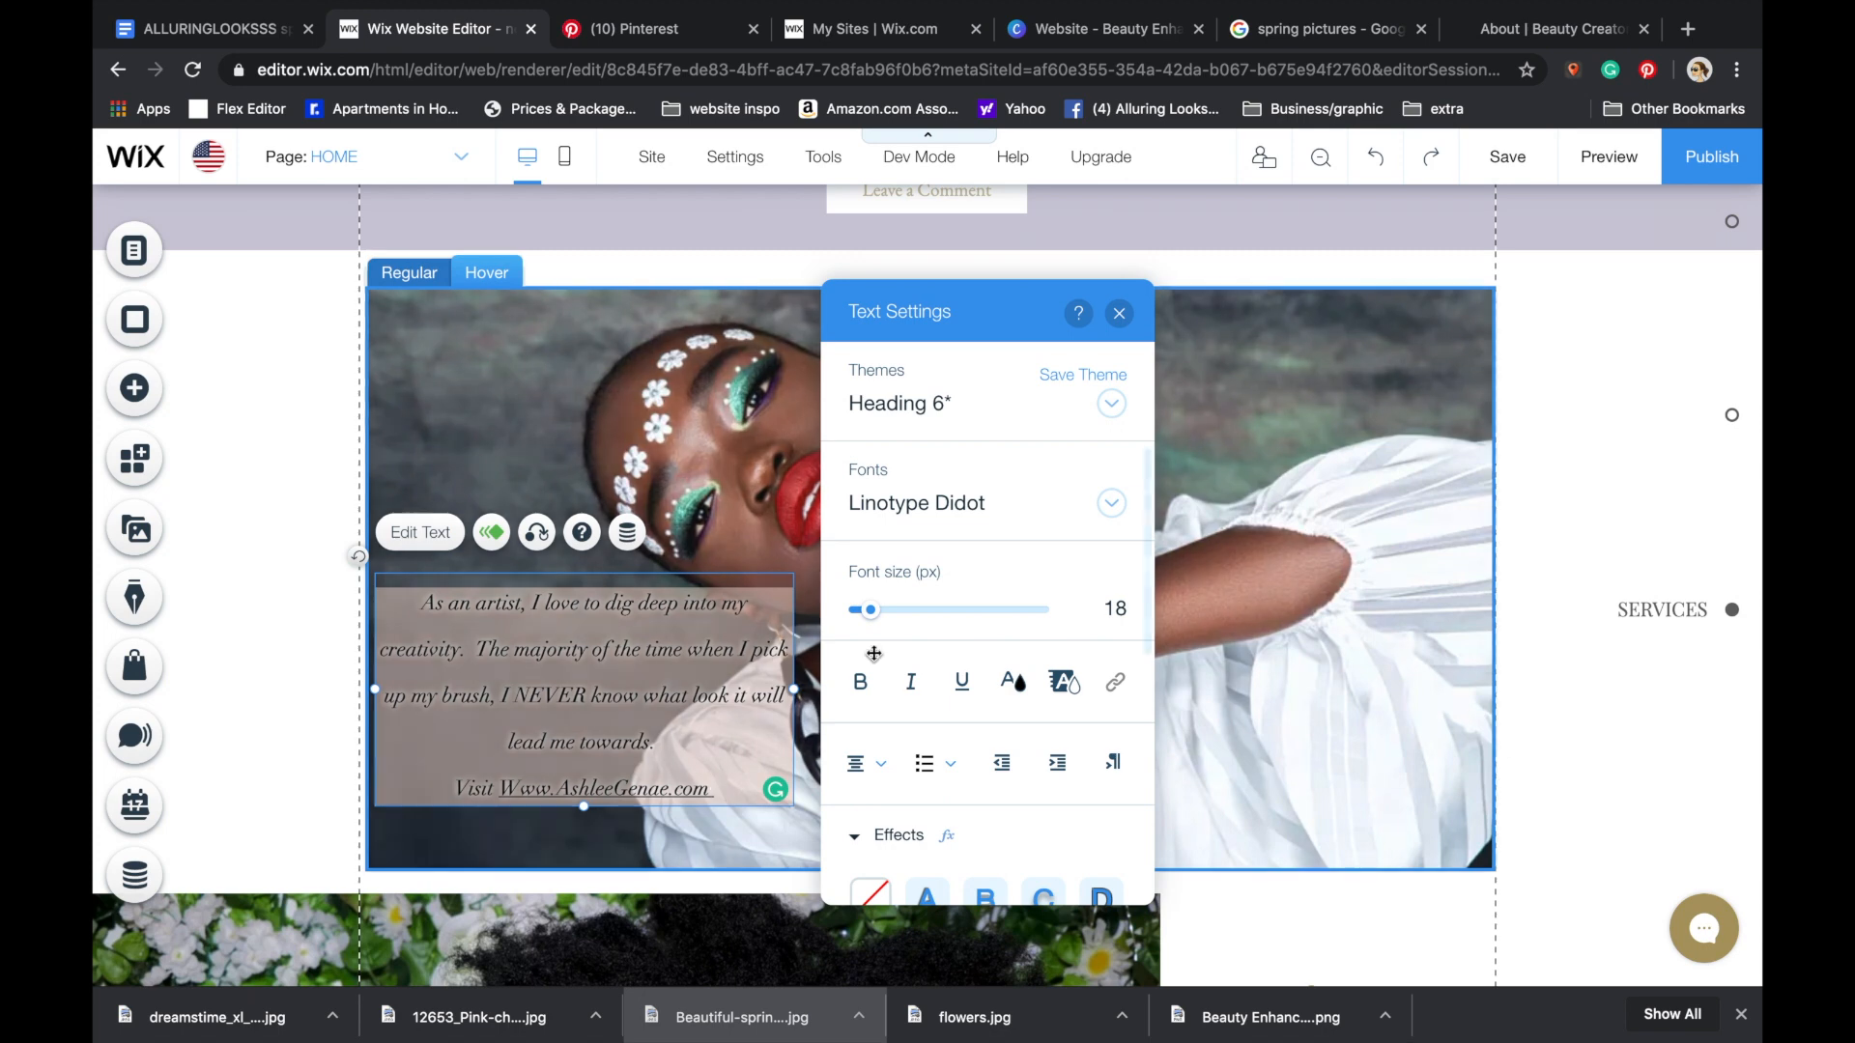
left_click(1121, 312)
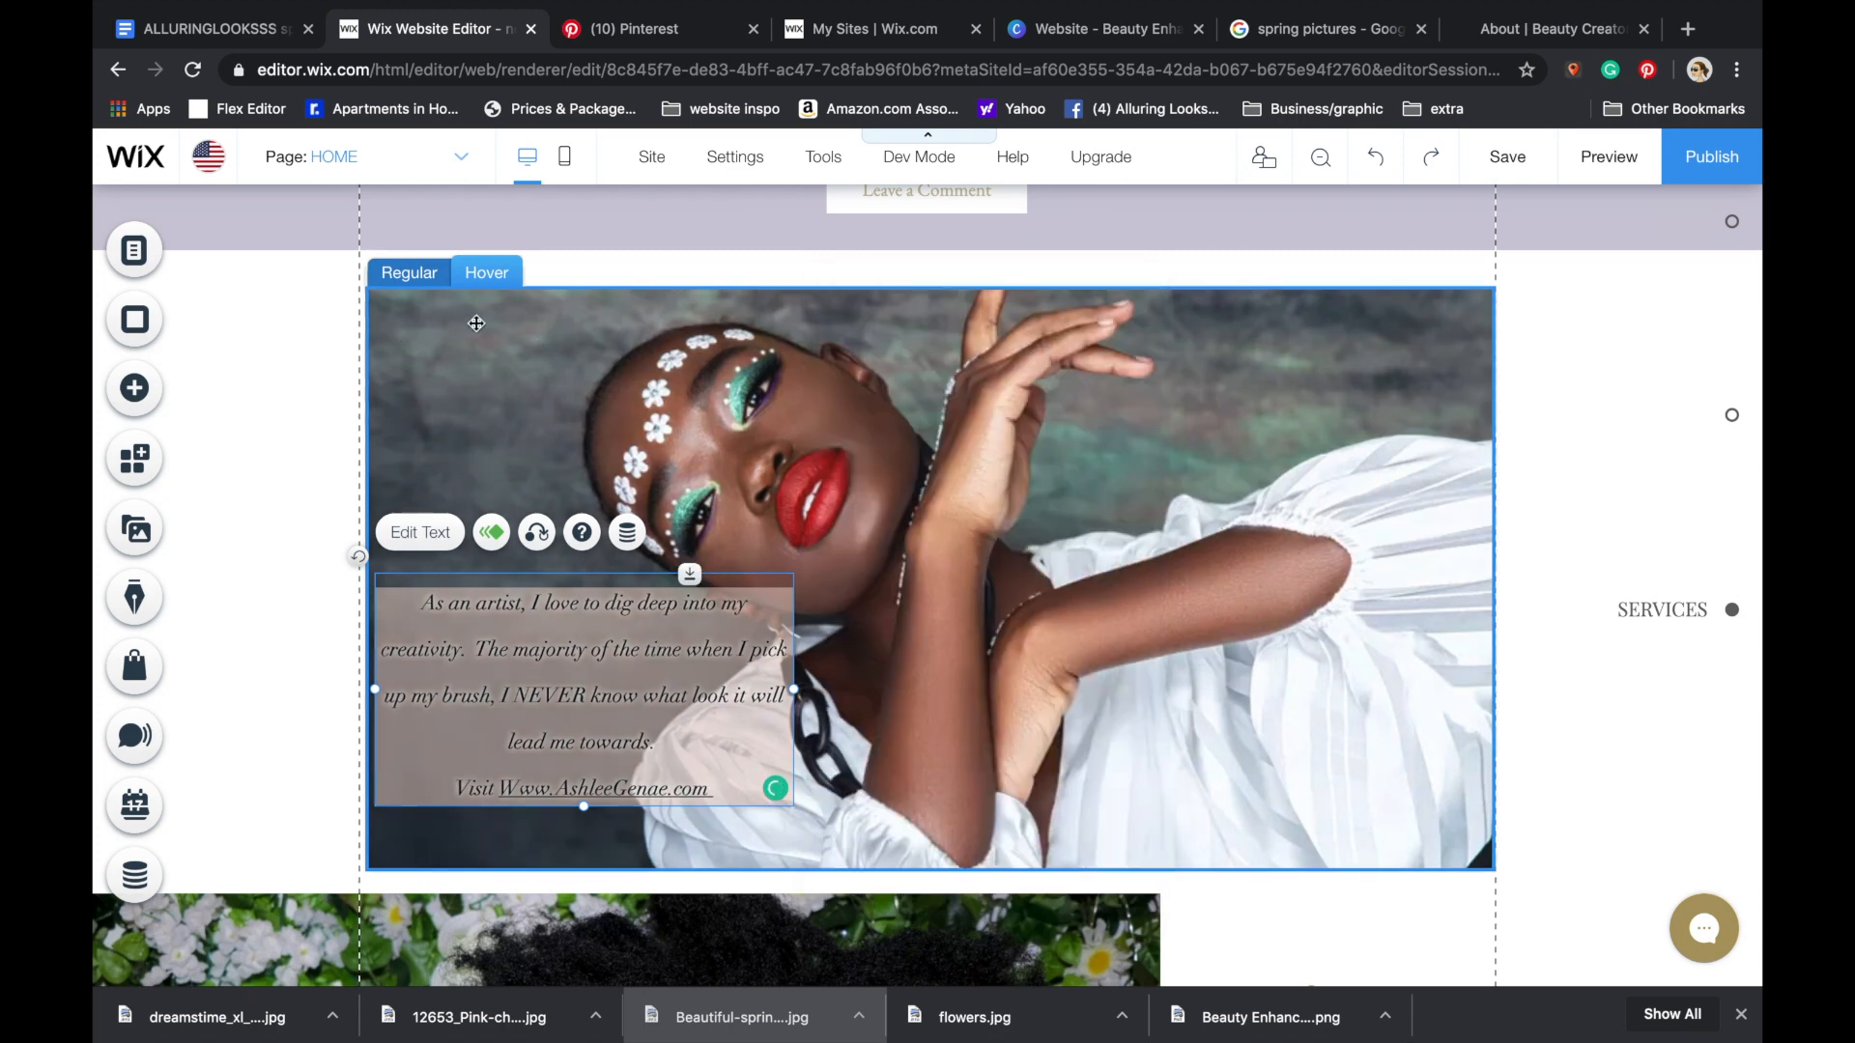
left_click(451, 333)
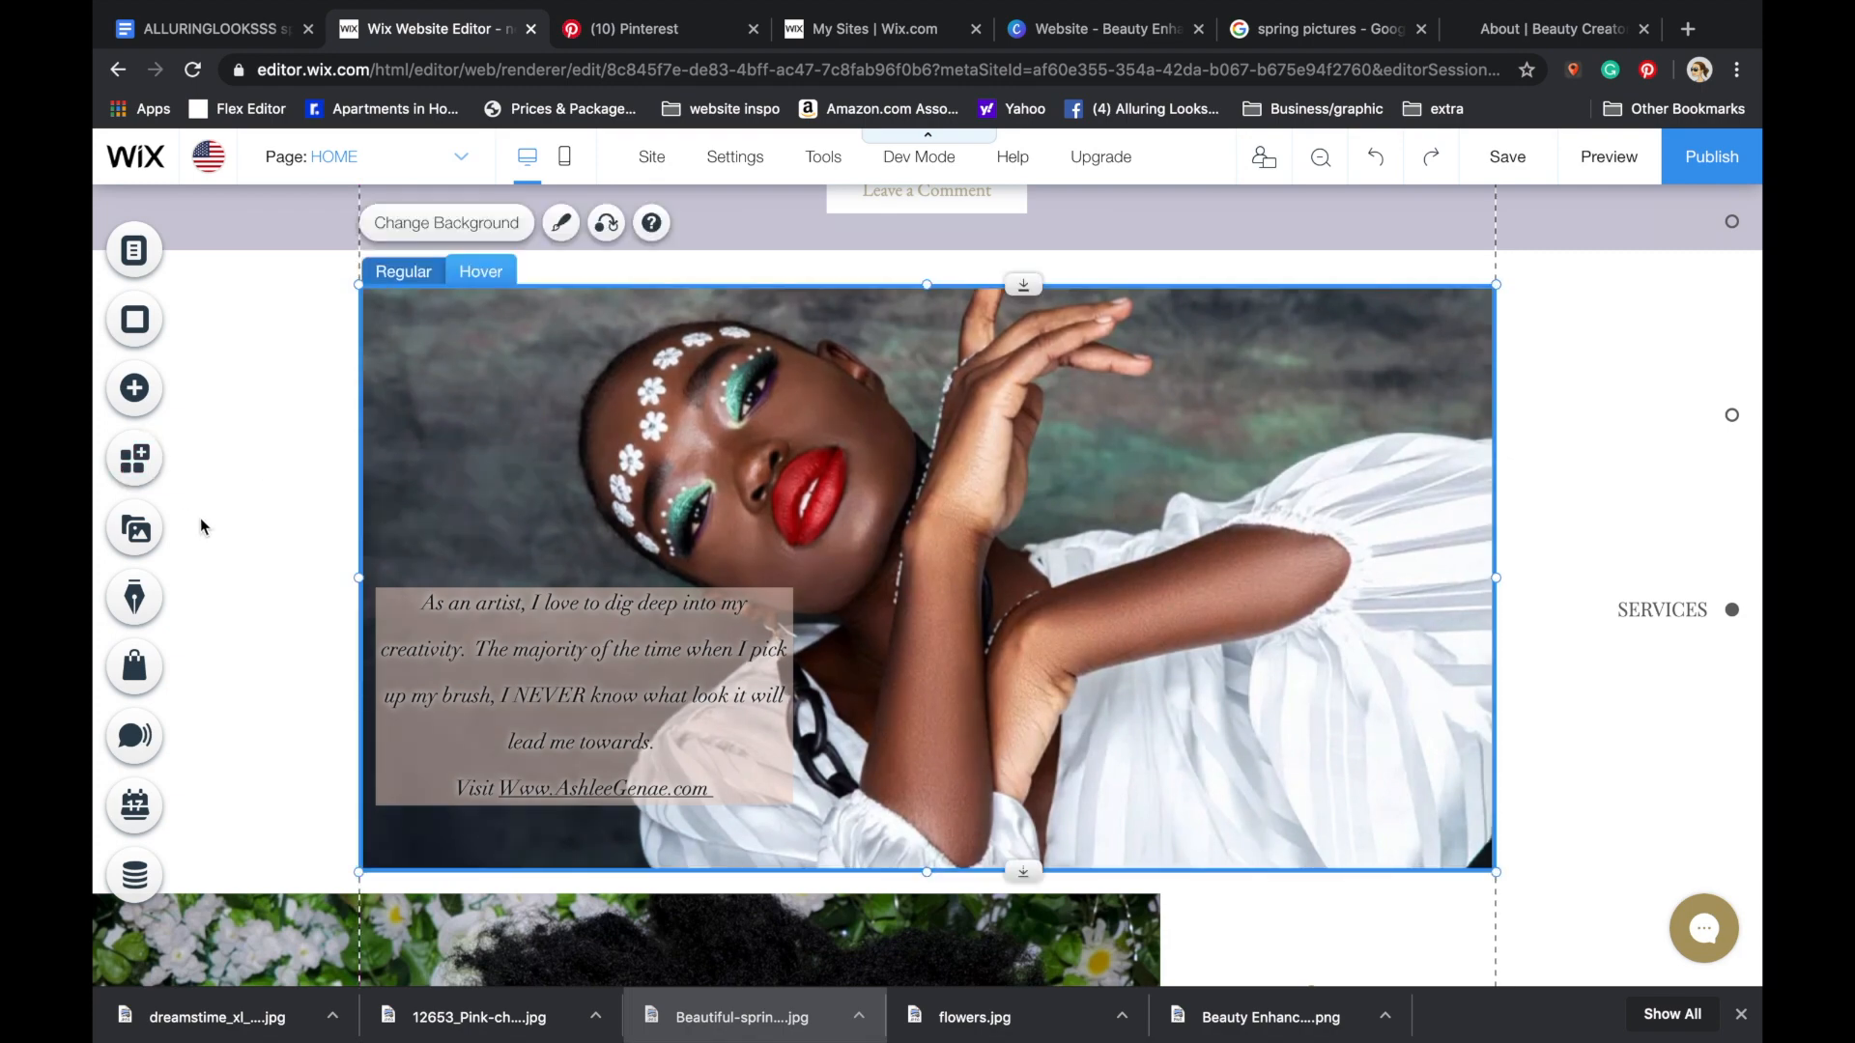
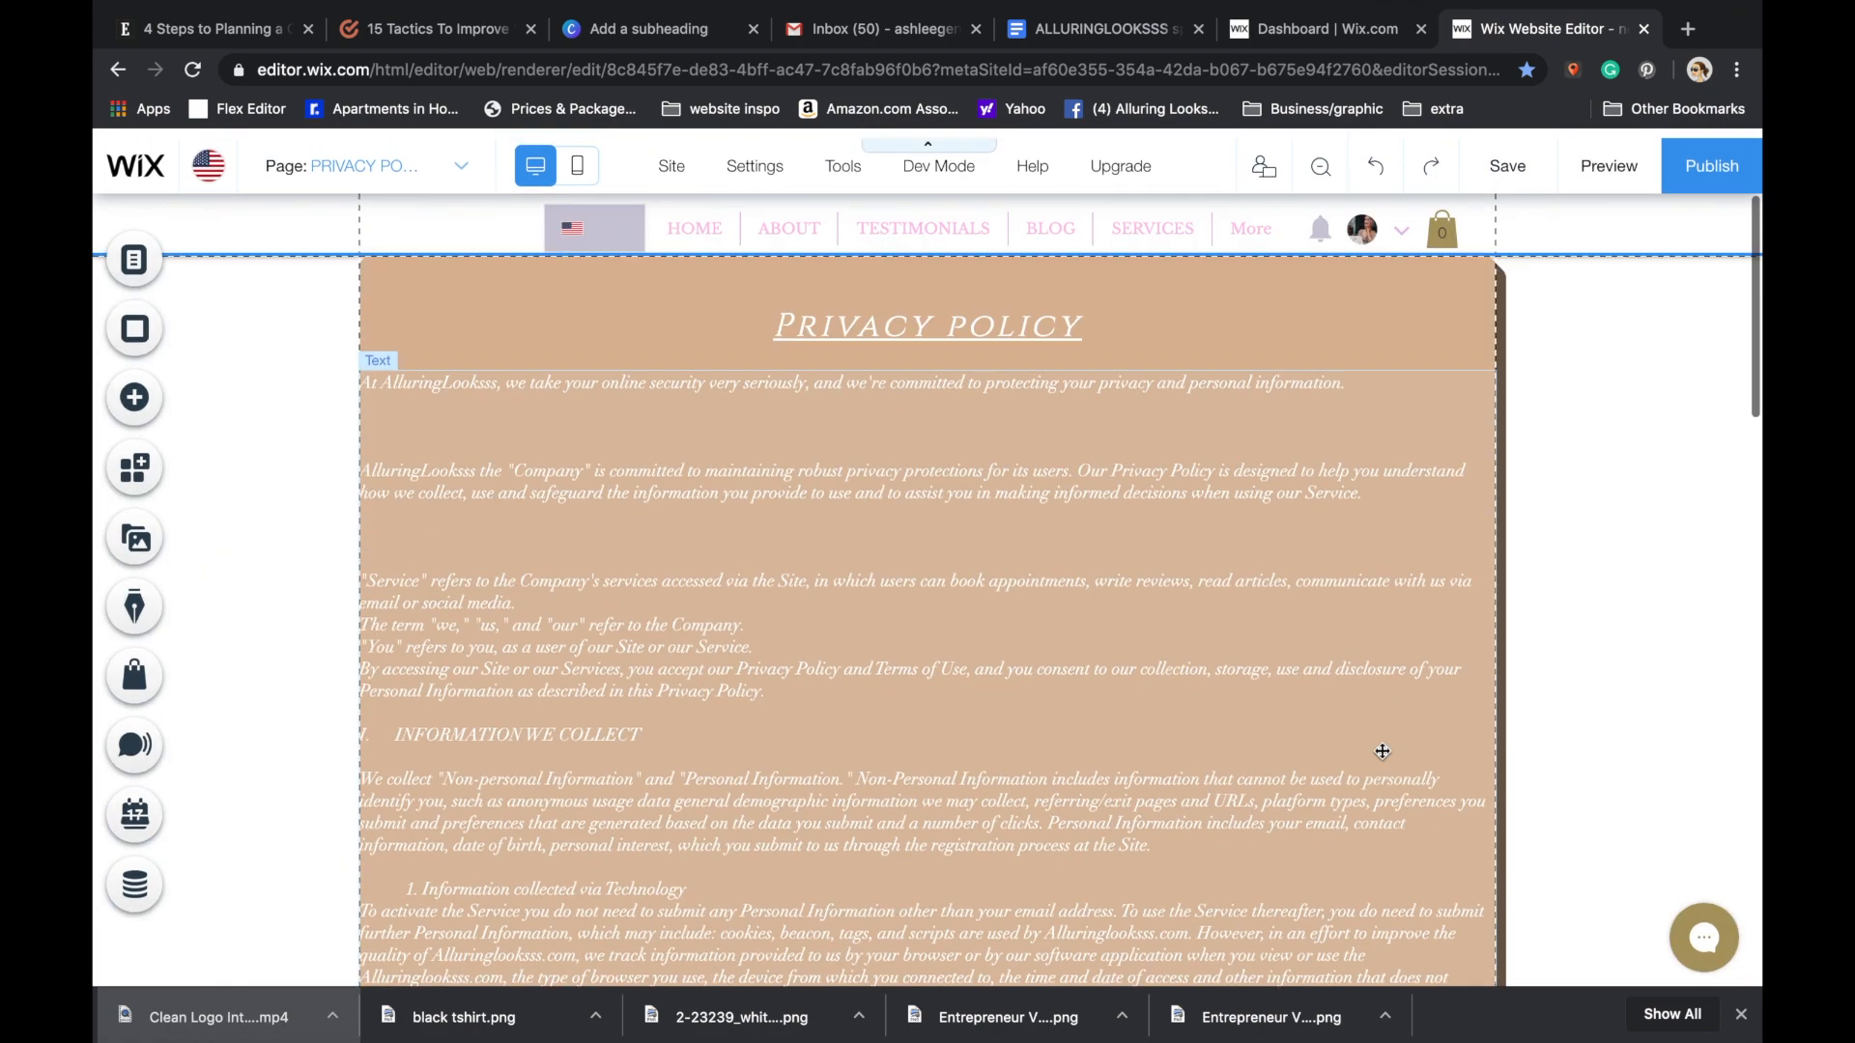
- Deselect the Privacy Policy text by clicking an empty area of the page
left_click(658, 292)
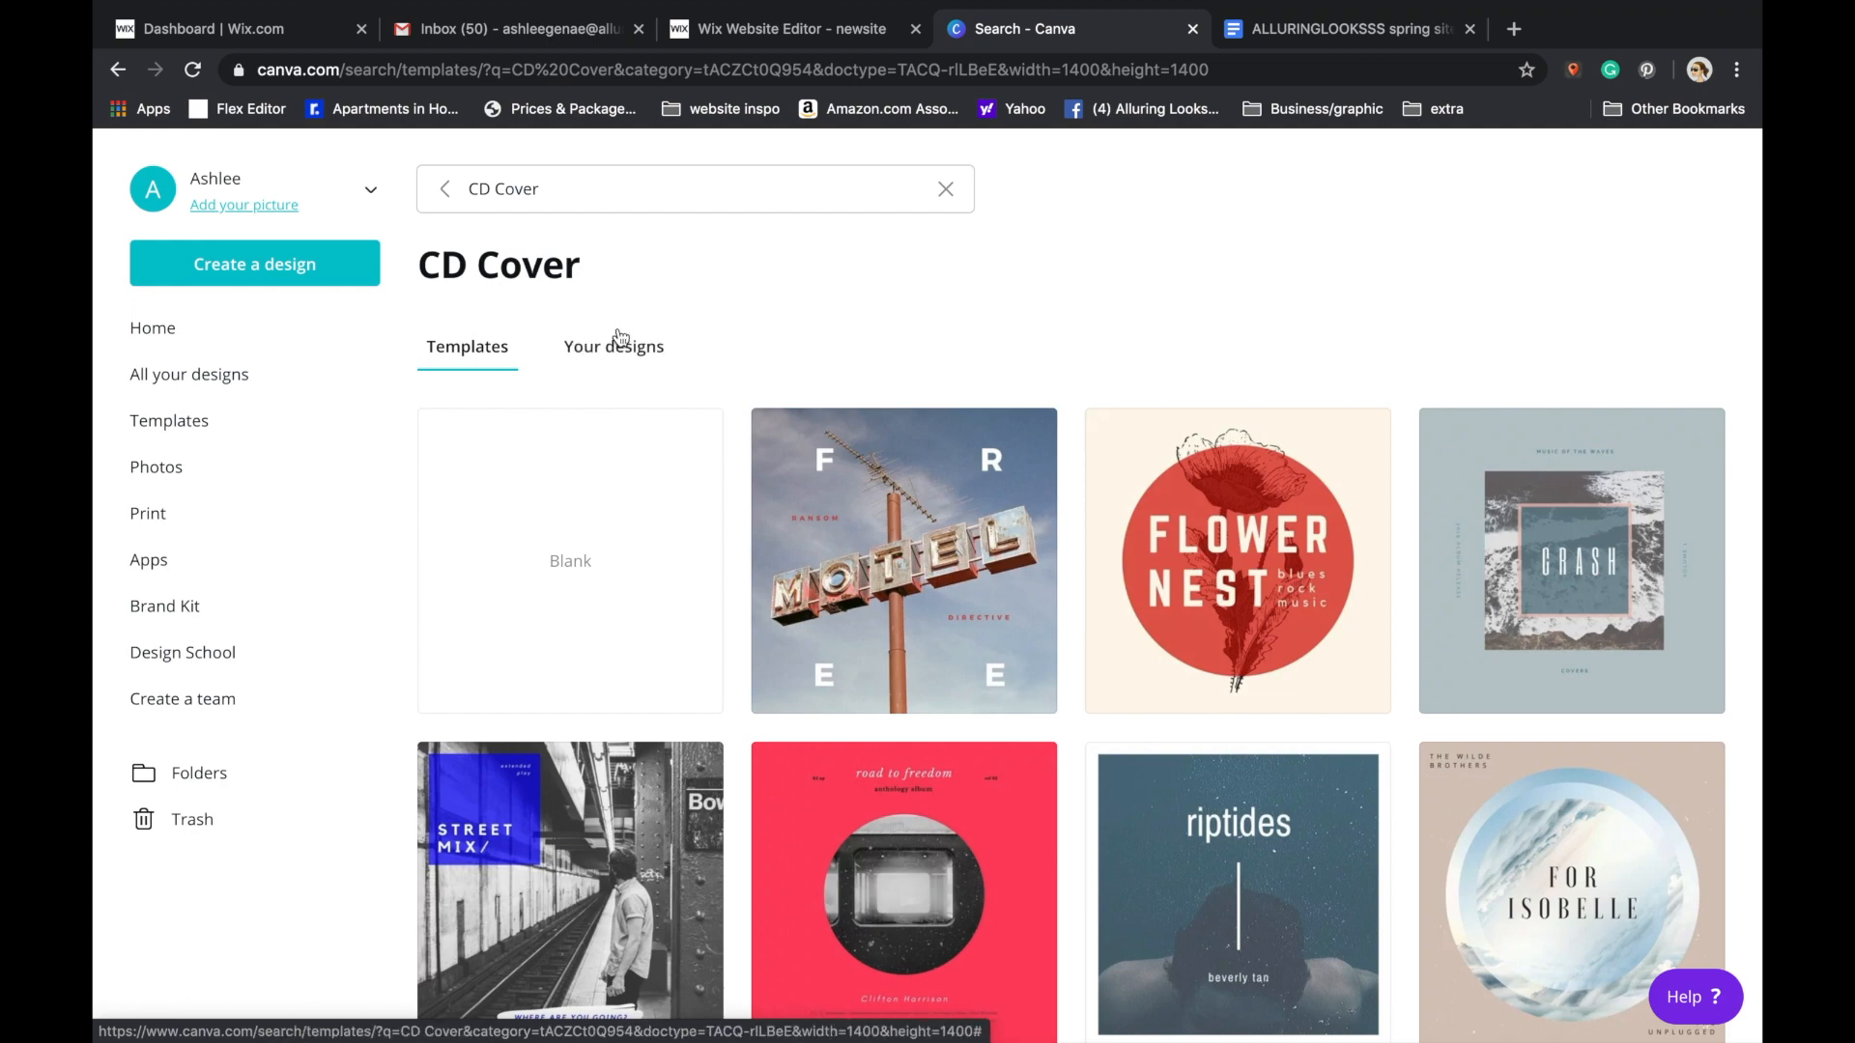
- Nudge the COLLEGE GLAM title up and replace the name line with 'SEXY, SASSY, SUPERIOR!'
scroll(959, 898, "down", 2)
scroll(959, 898, "down", 4)
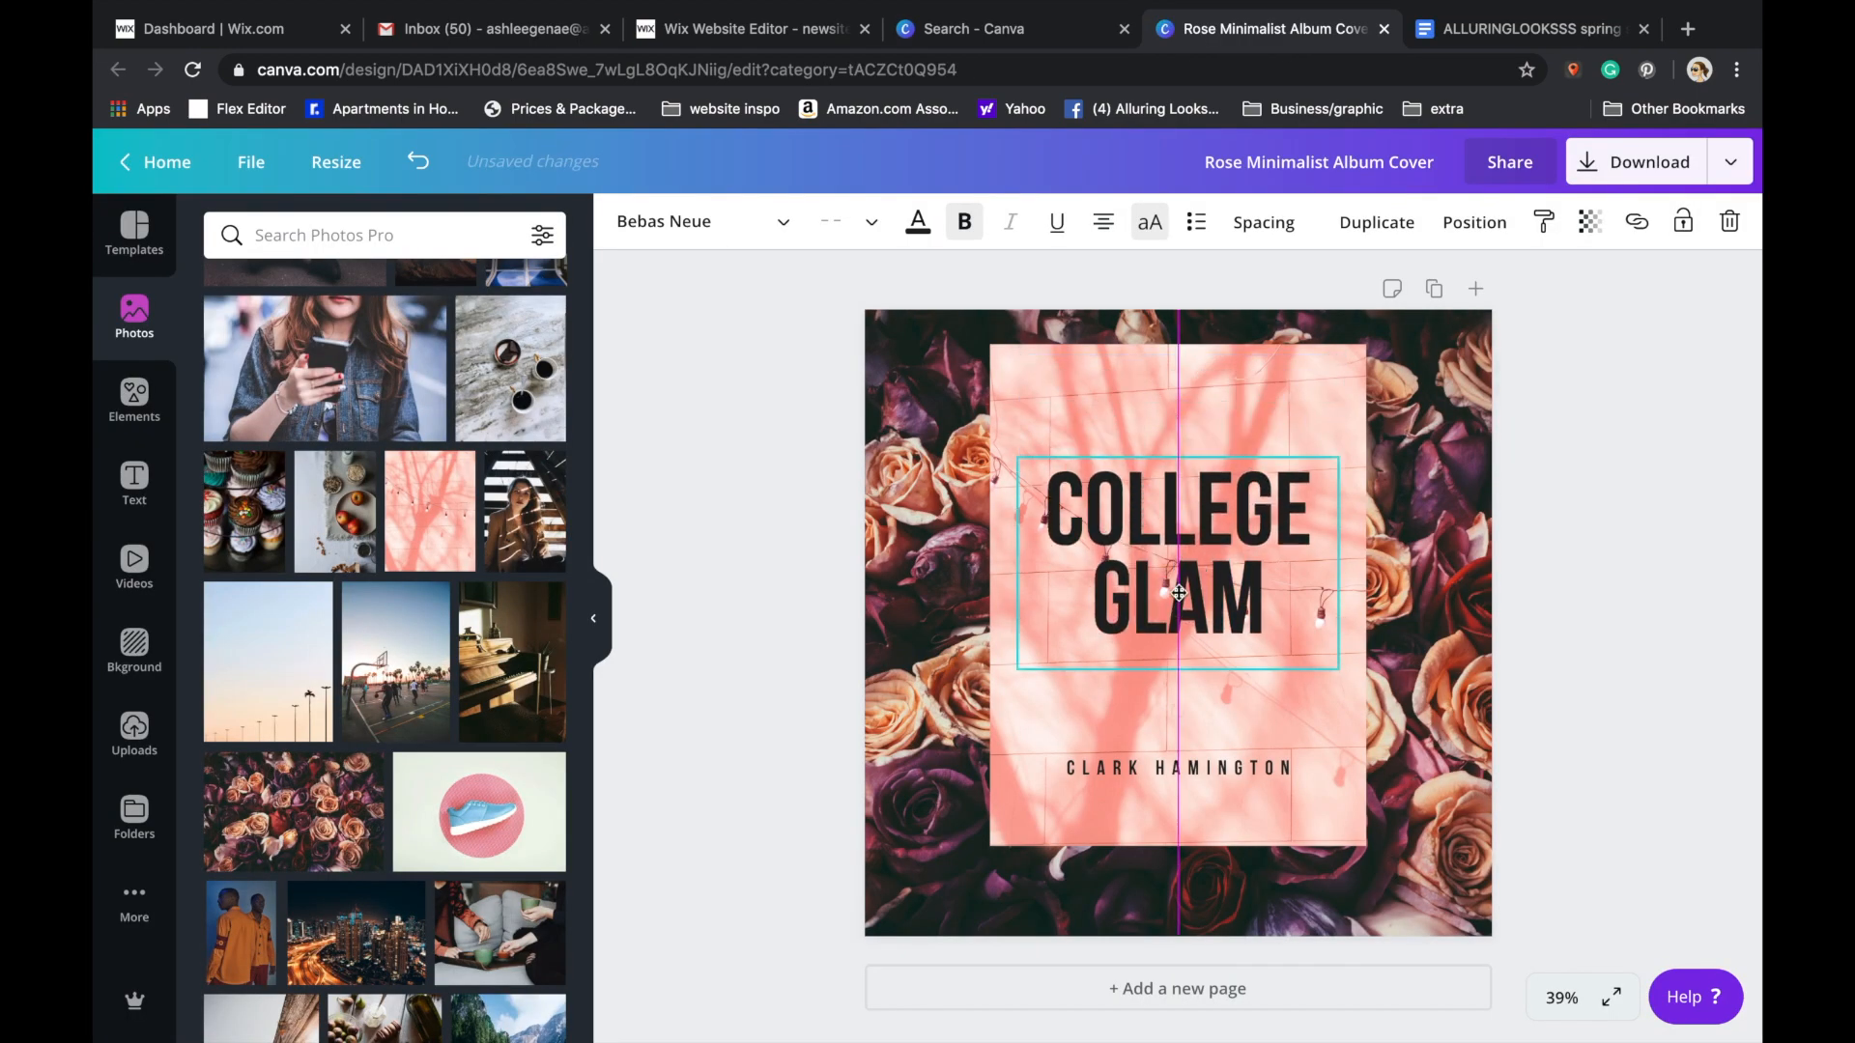
left_click_drag(1178, 593, 1178, 580)
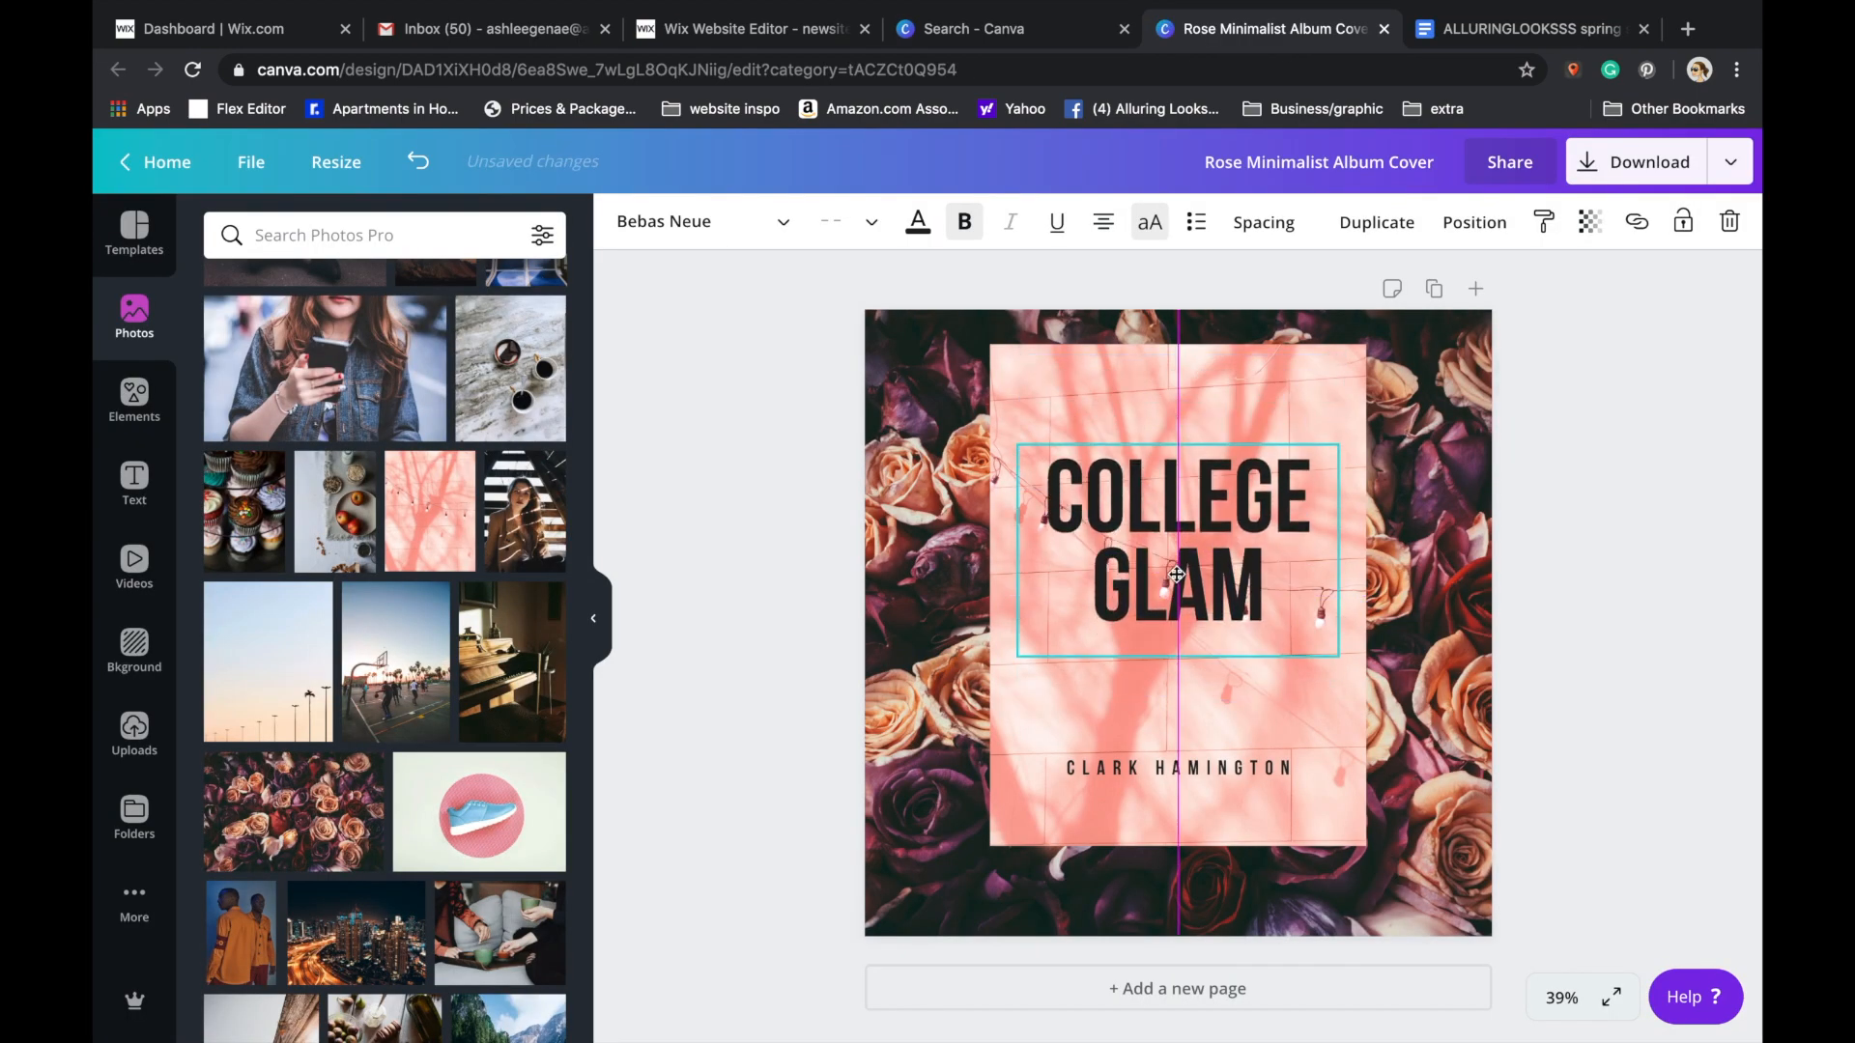
left_click(1152, 770)
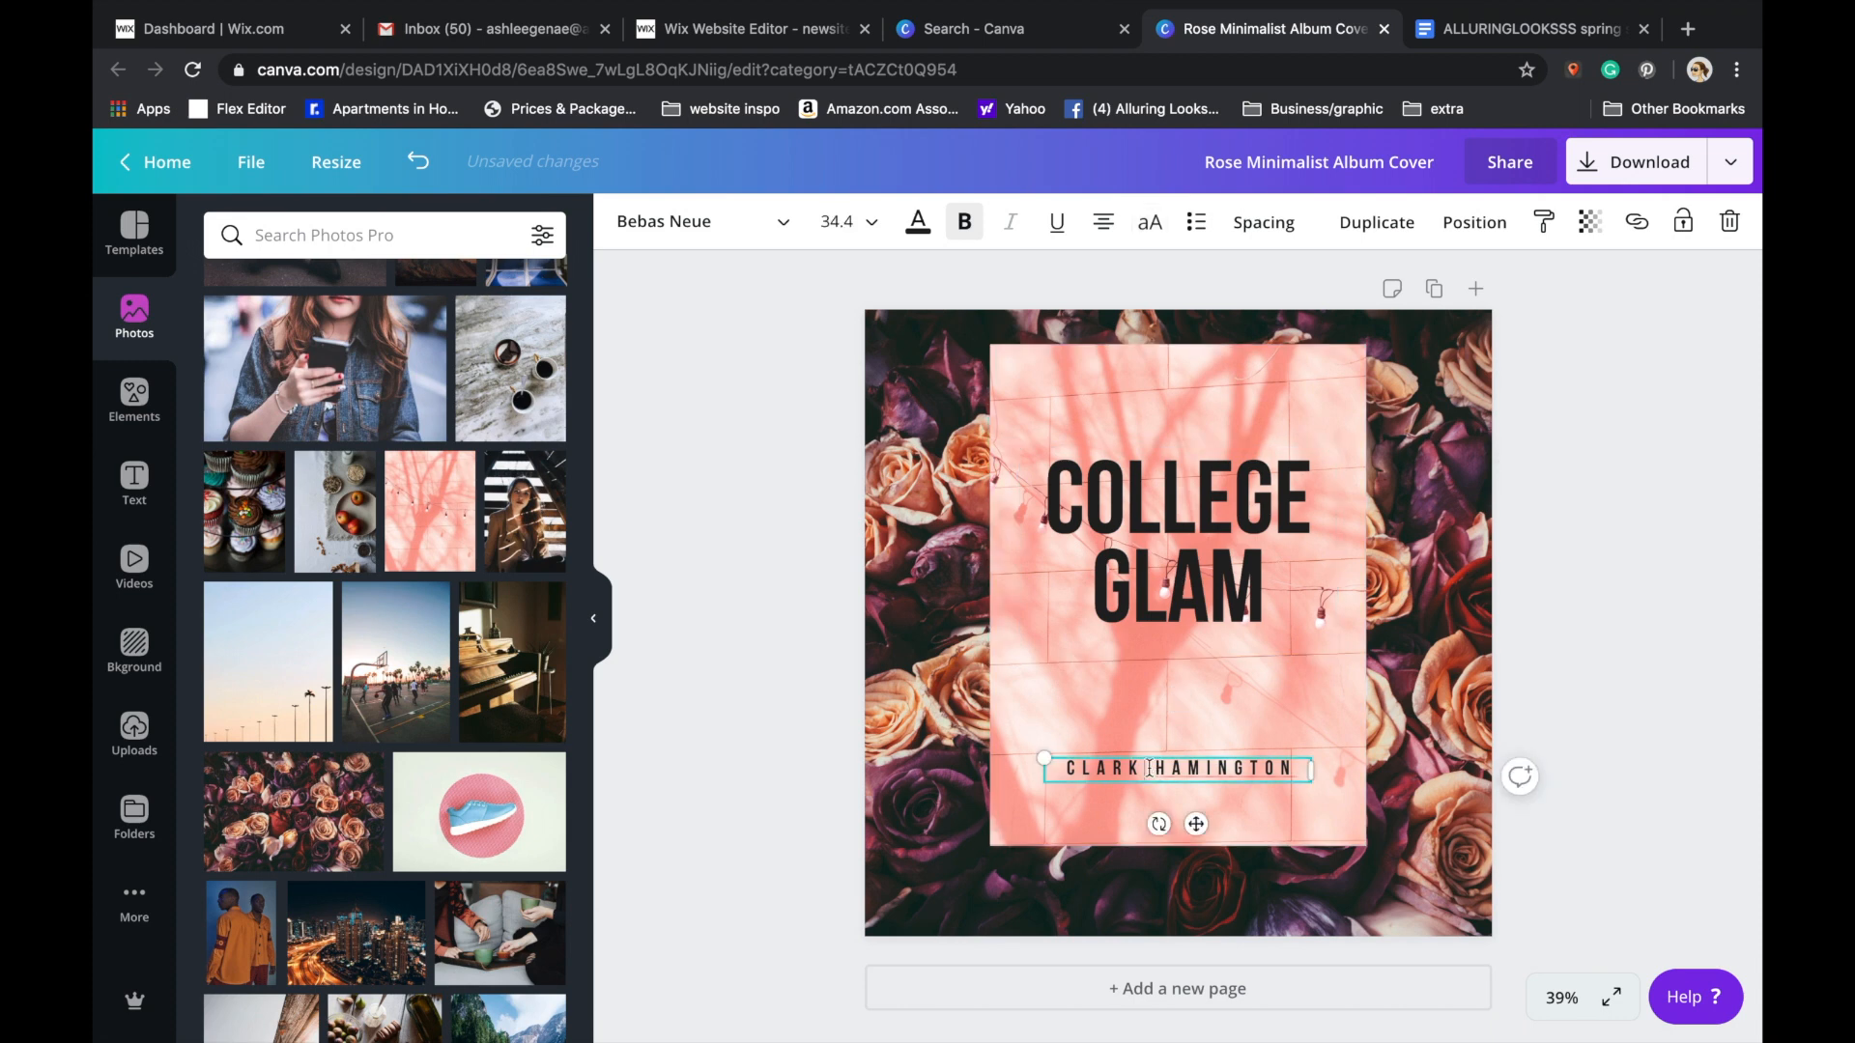
double_click(1149, 770)
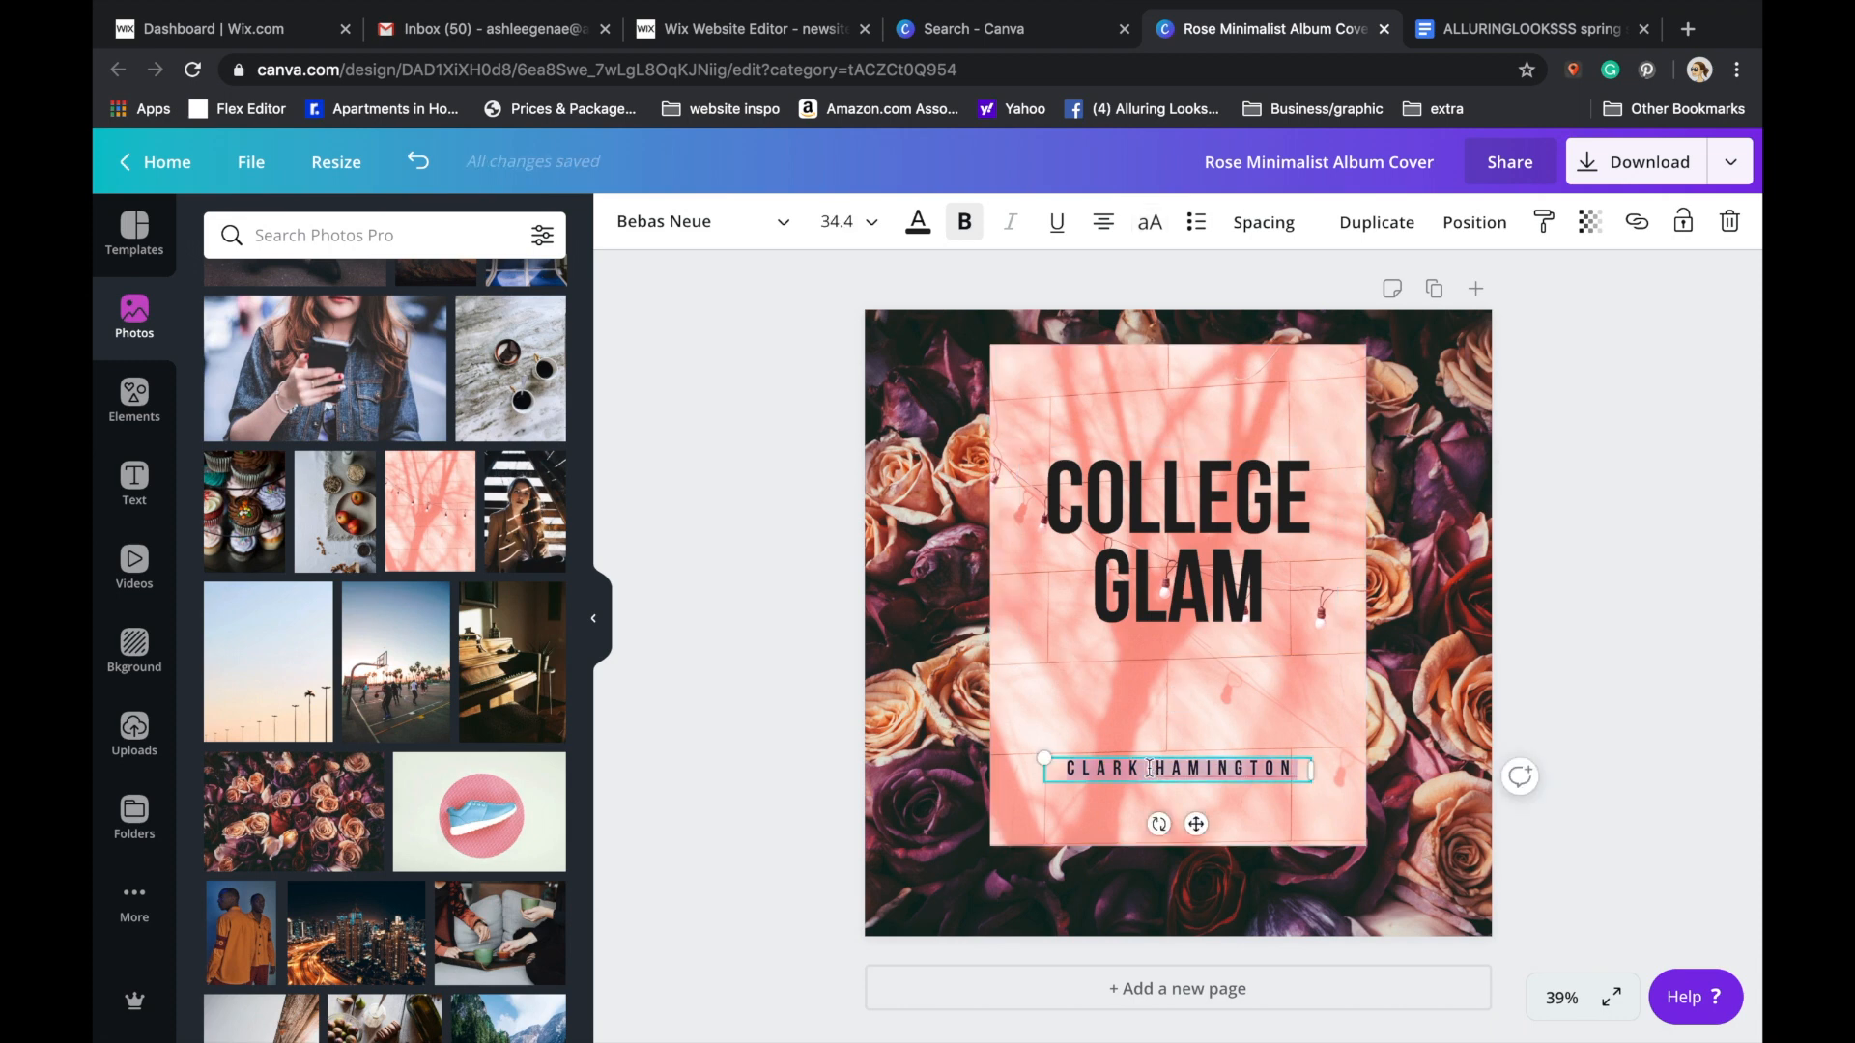
type("SEXY, SASSY, SU")
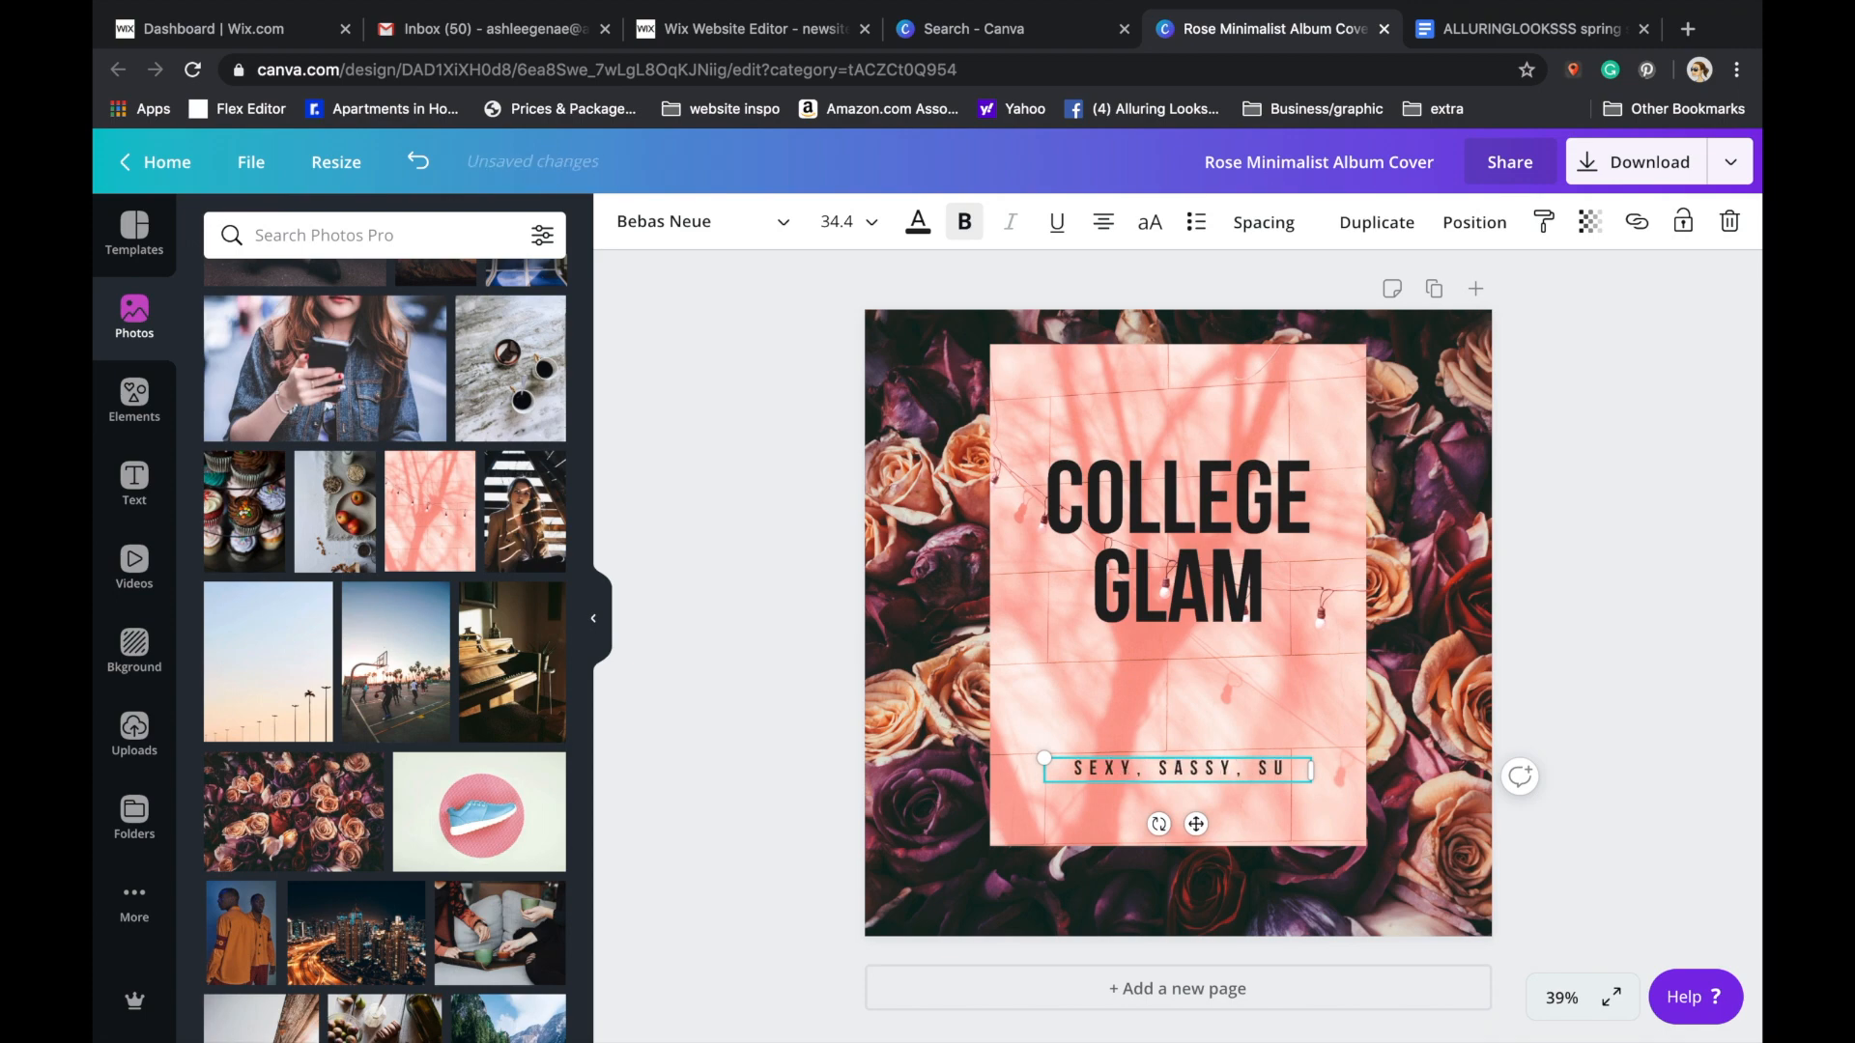
type("IOR!")
left_click(1160, 599)
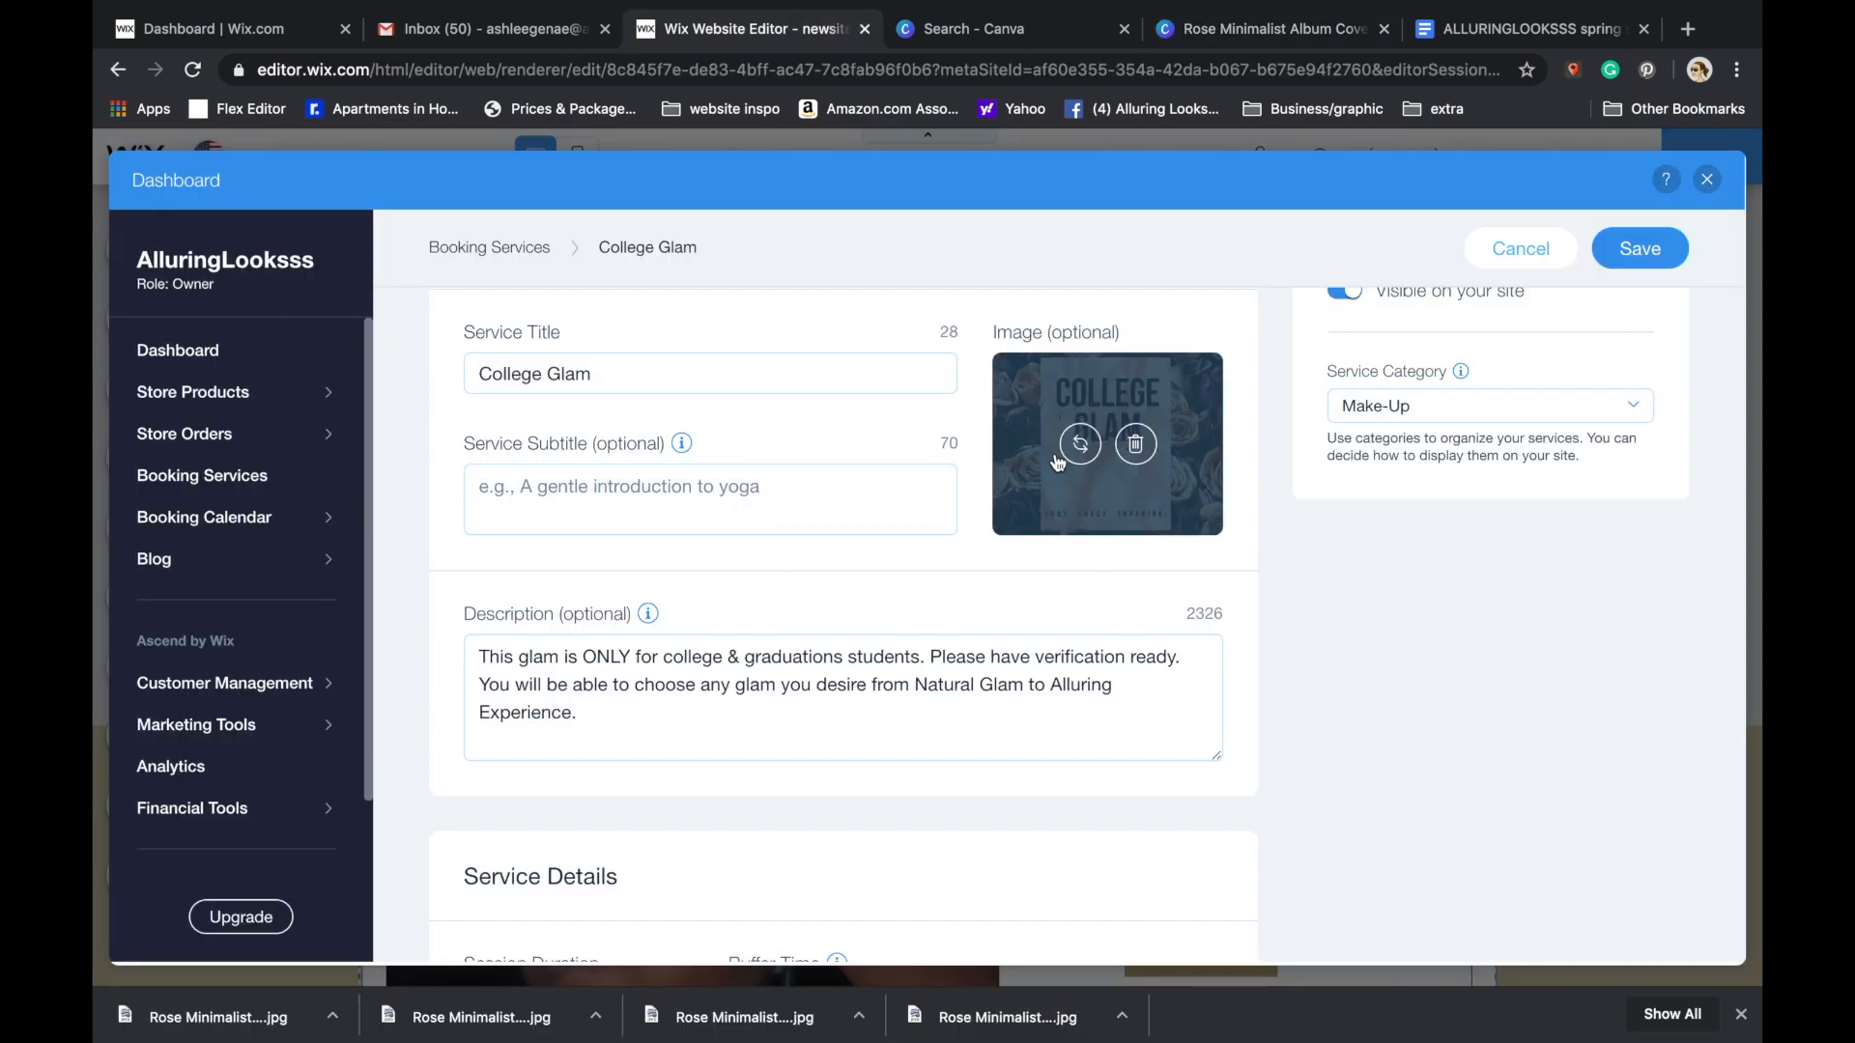
- Enter the subtitle 'Beauty on a budget' for College Glam and save the service
left_click(754, 483)
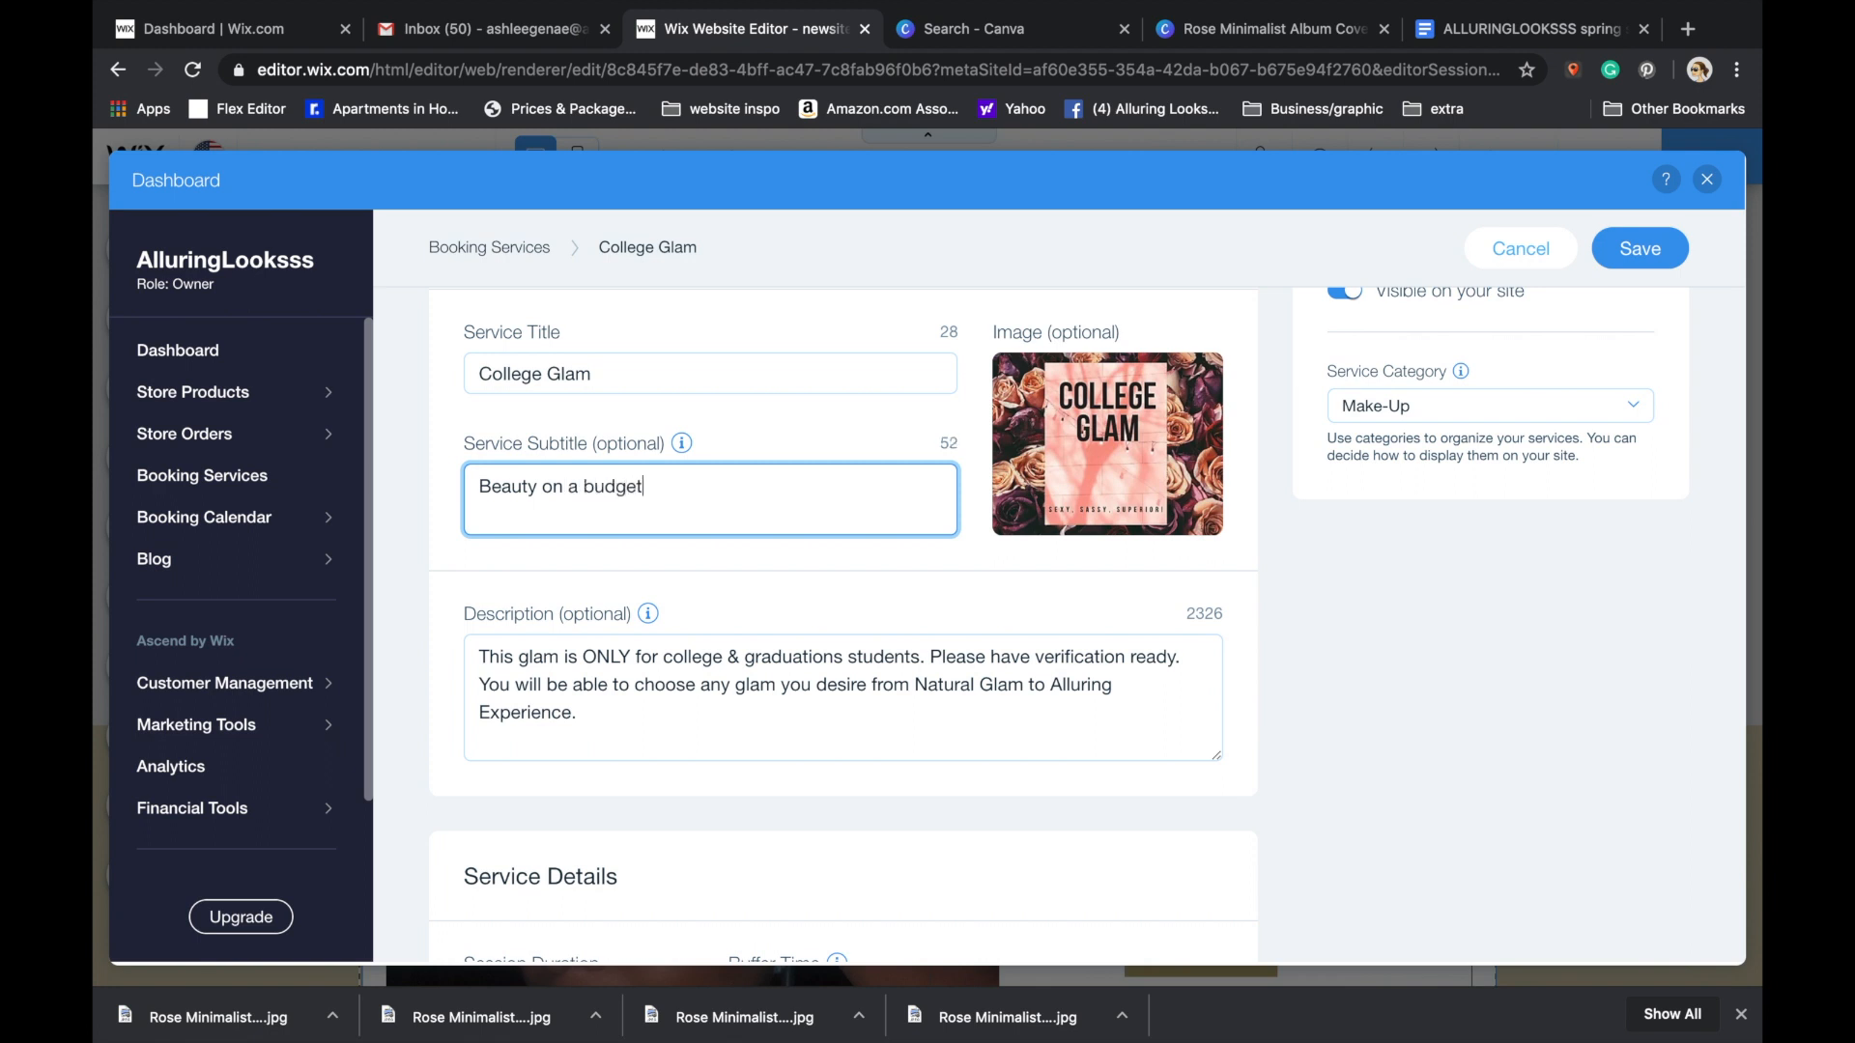
left_click(1639, 249)
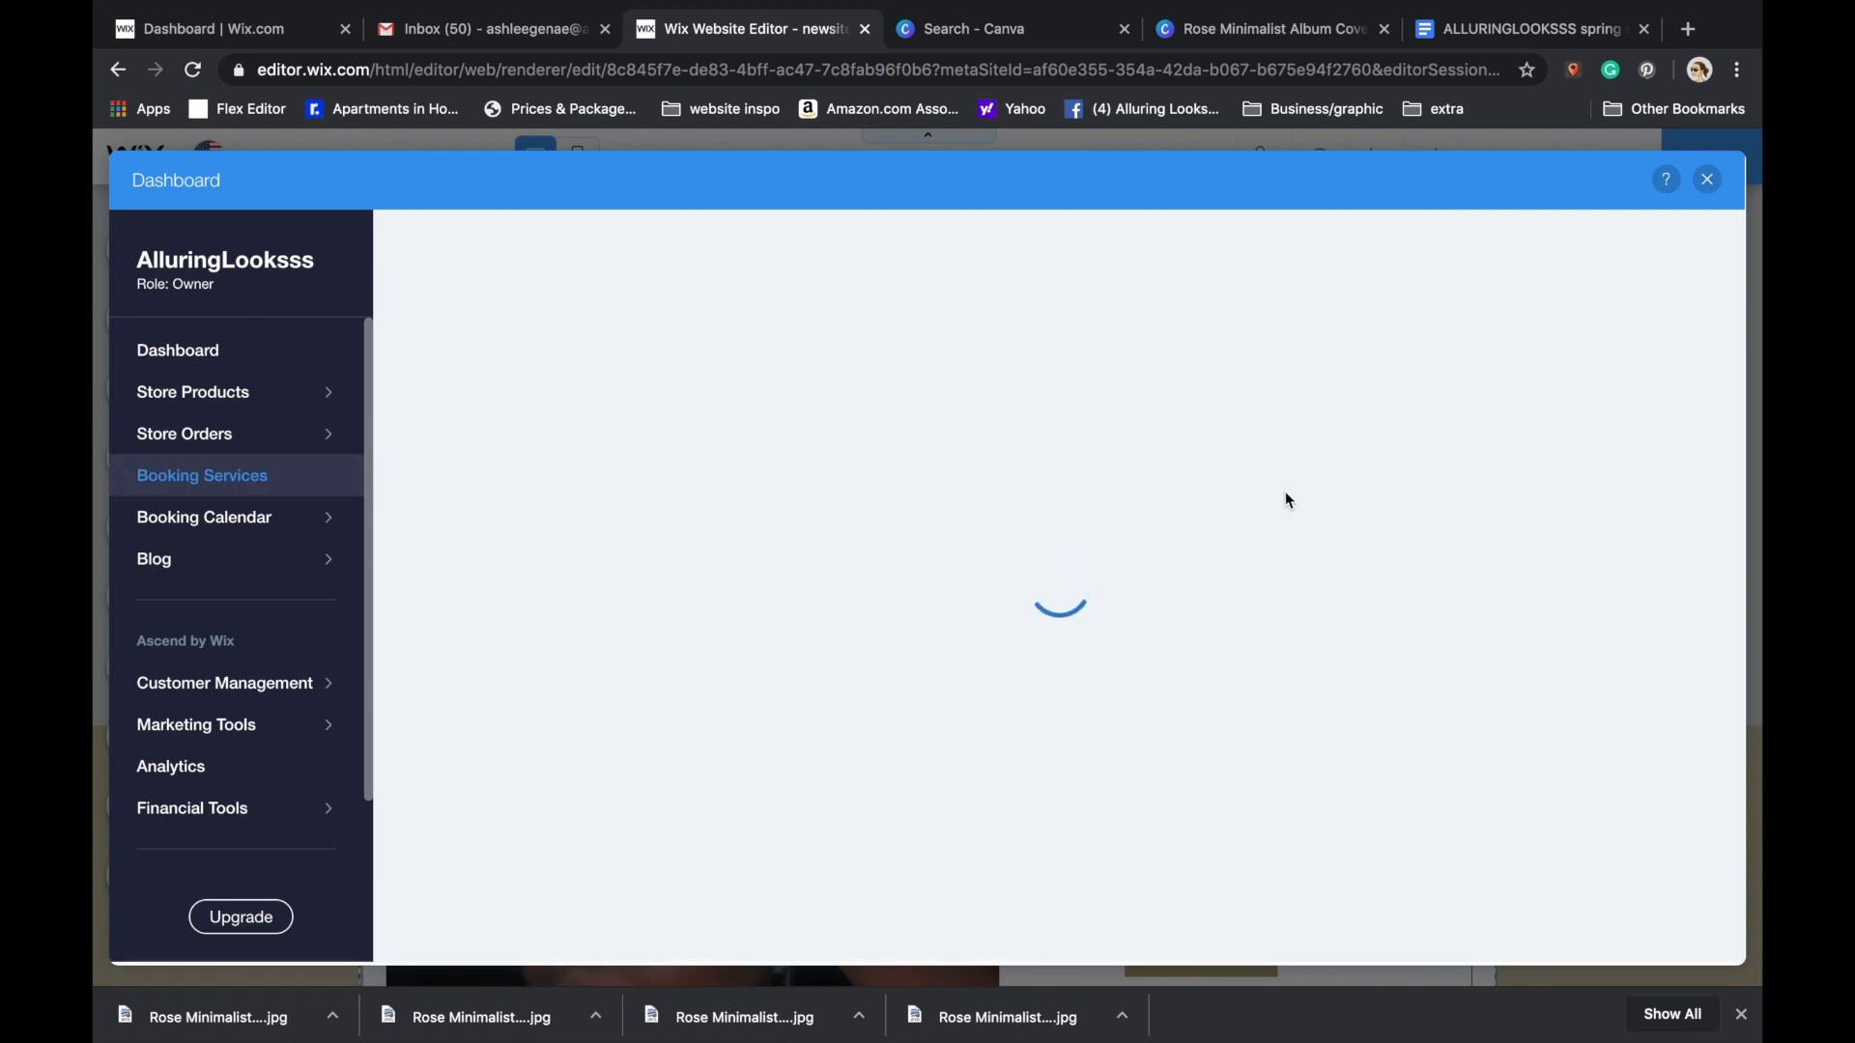
scroll(872, 481, "down", 2)
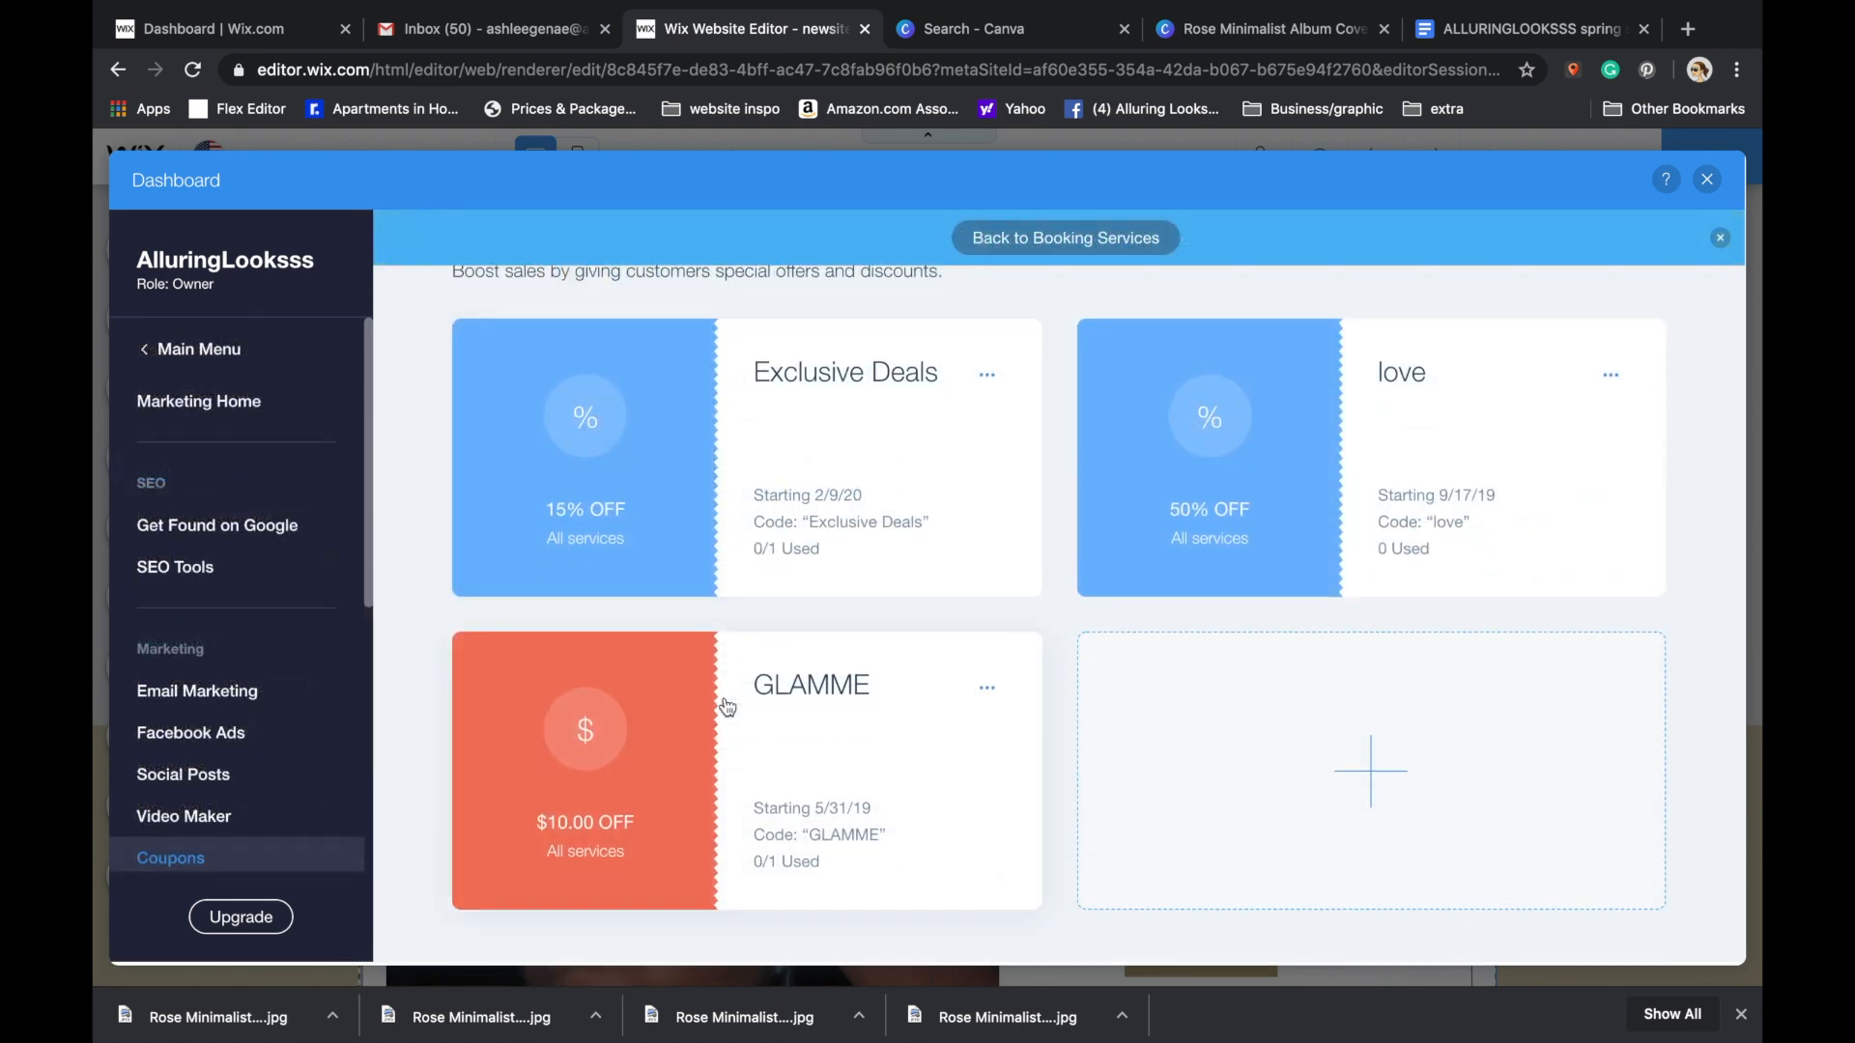
scroll(753, 677, "up", 2)
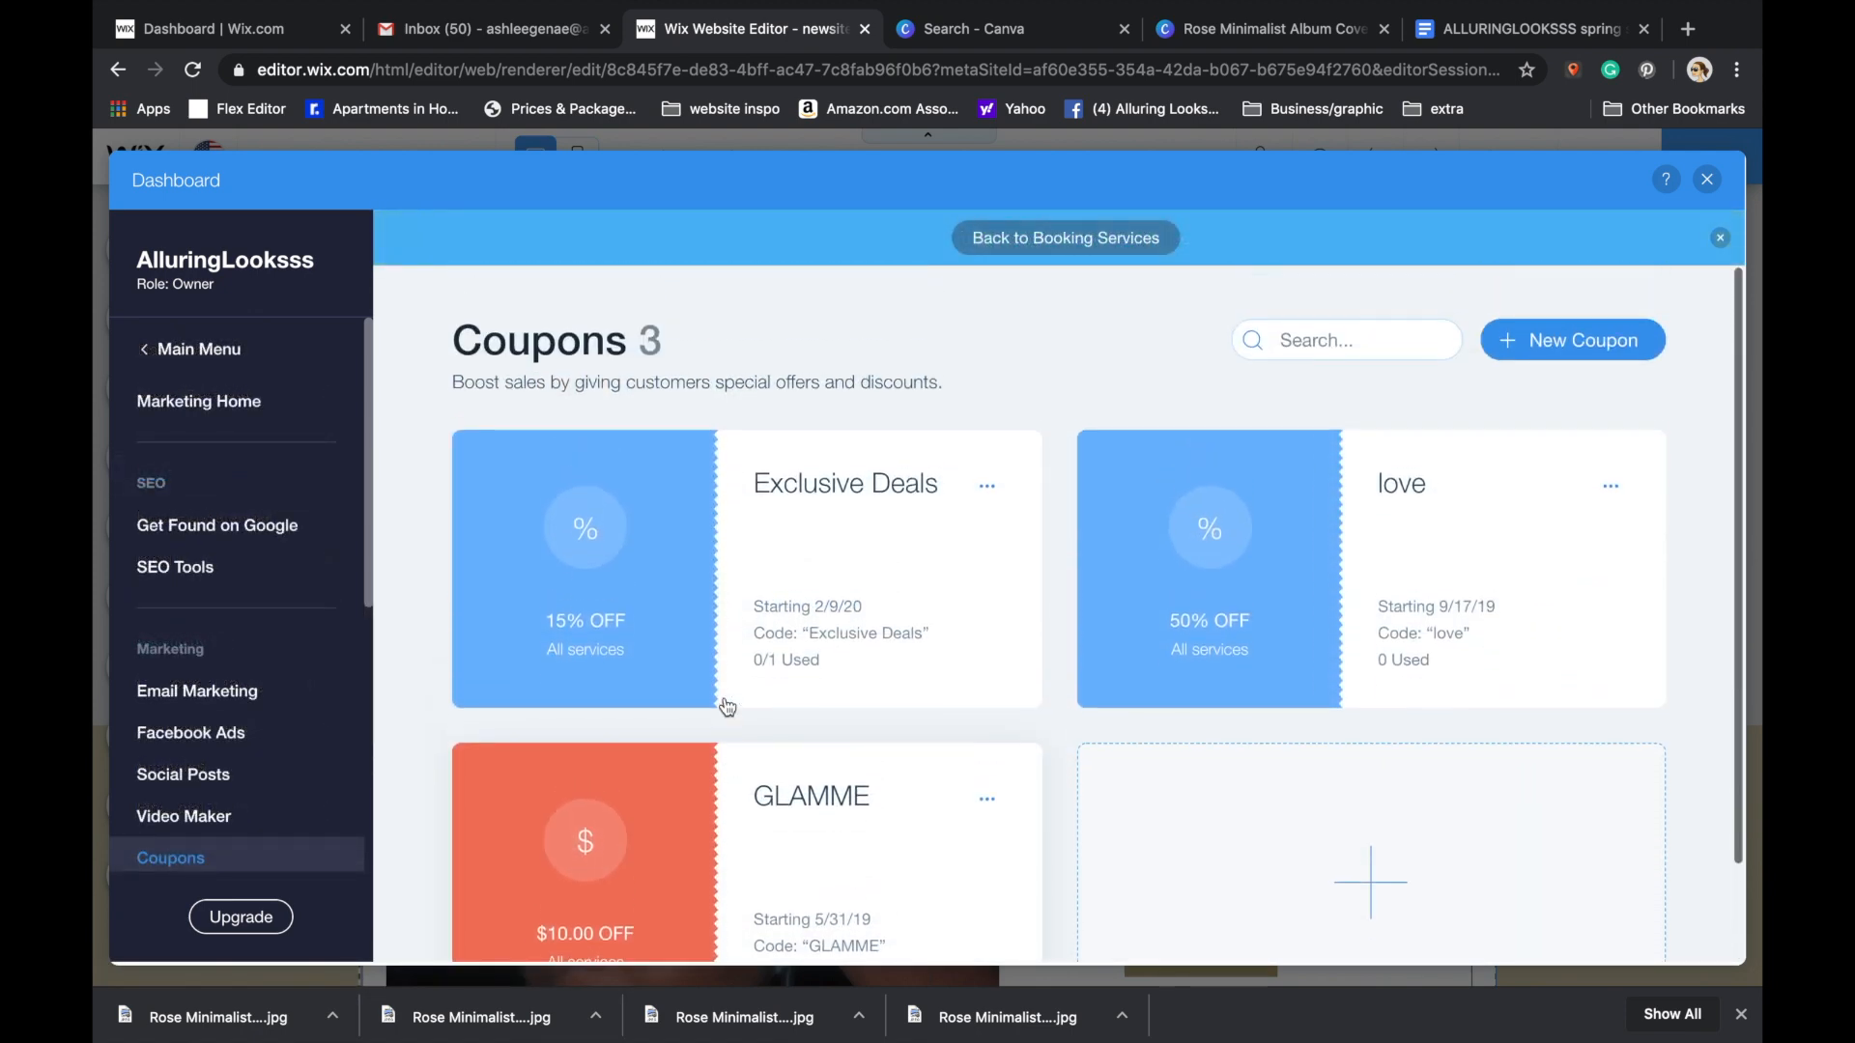
- Open the GLAMME coupon for editing from its actions menu
scroll(855, 609, "down", 1)
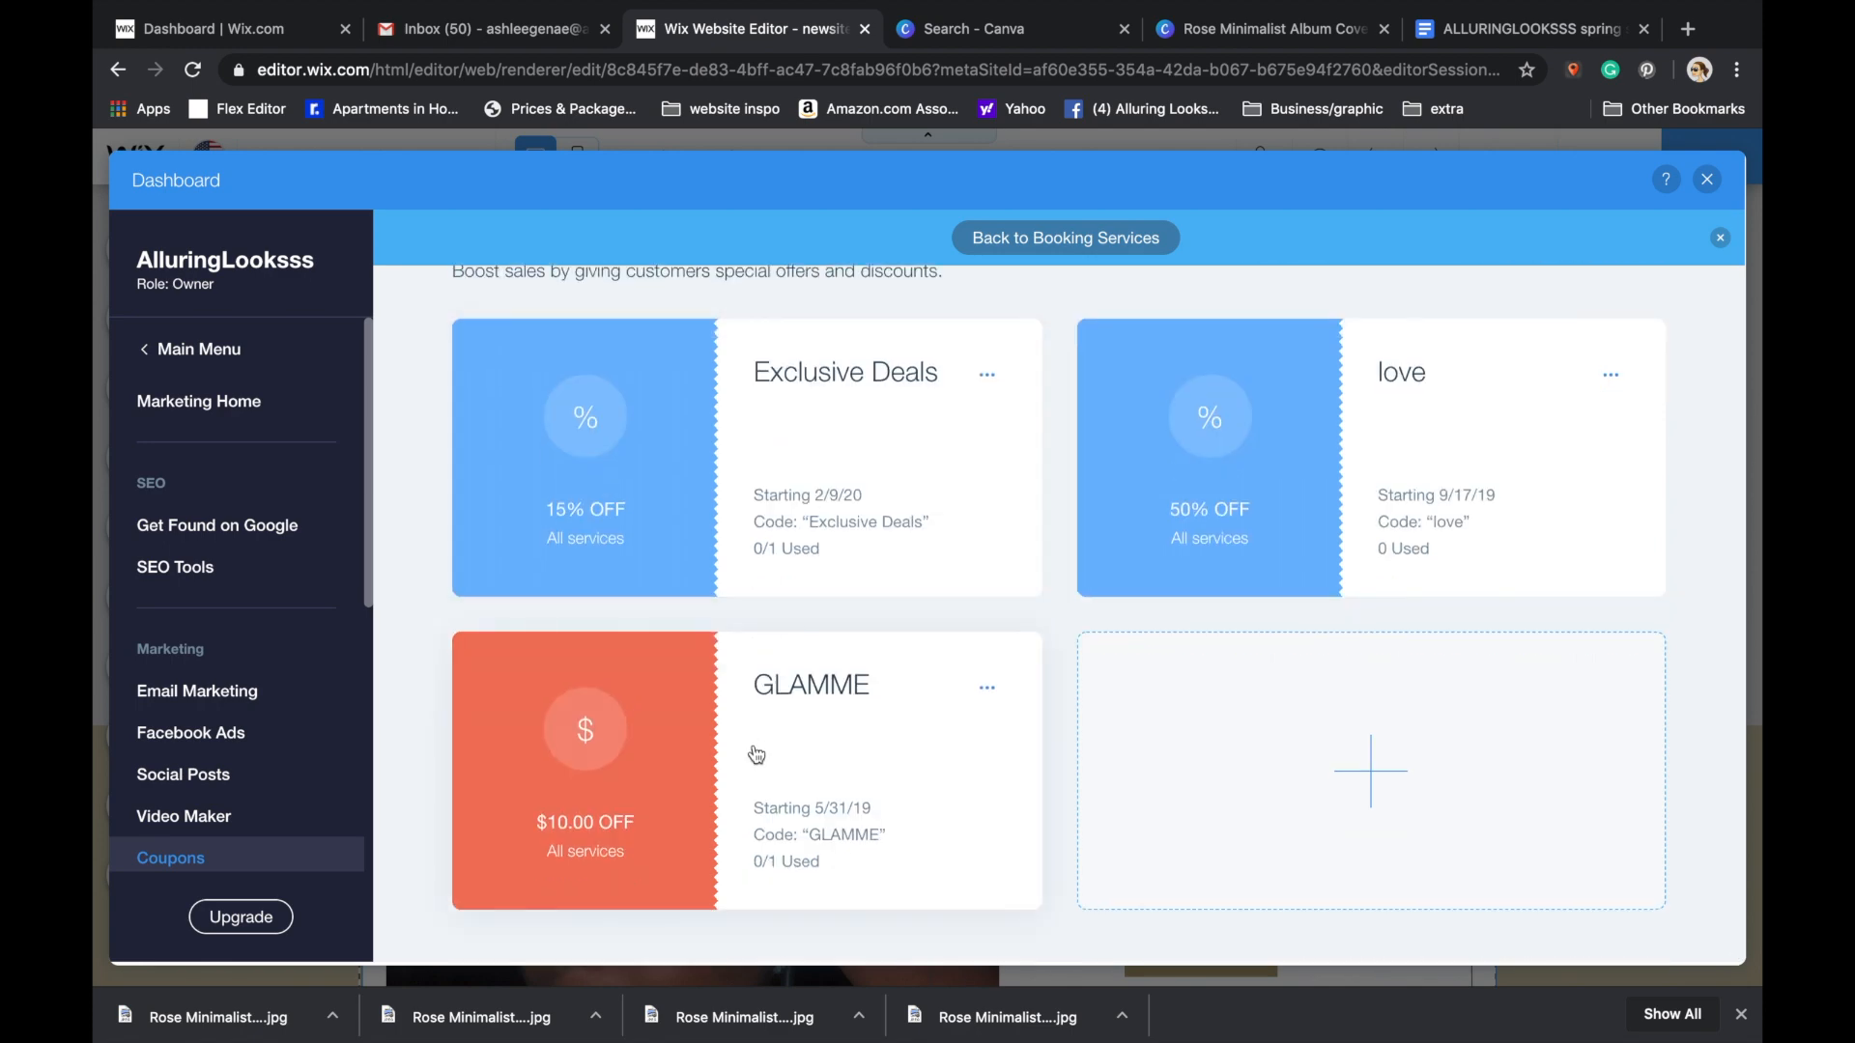
left_click(983, 690)
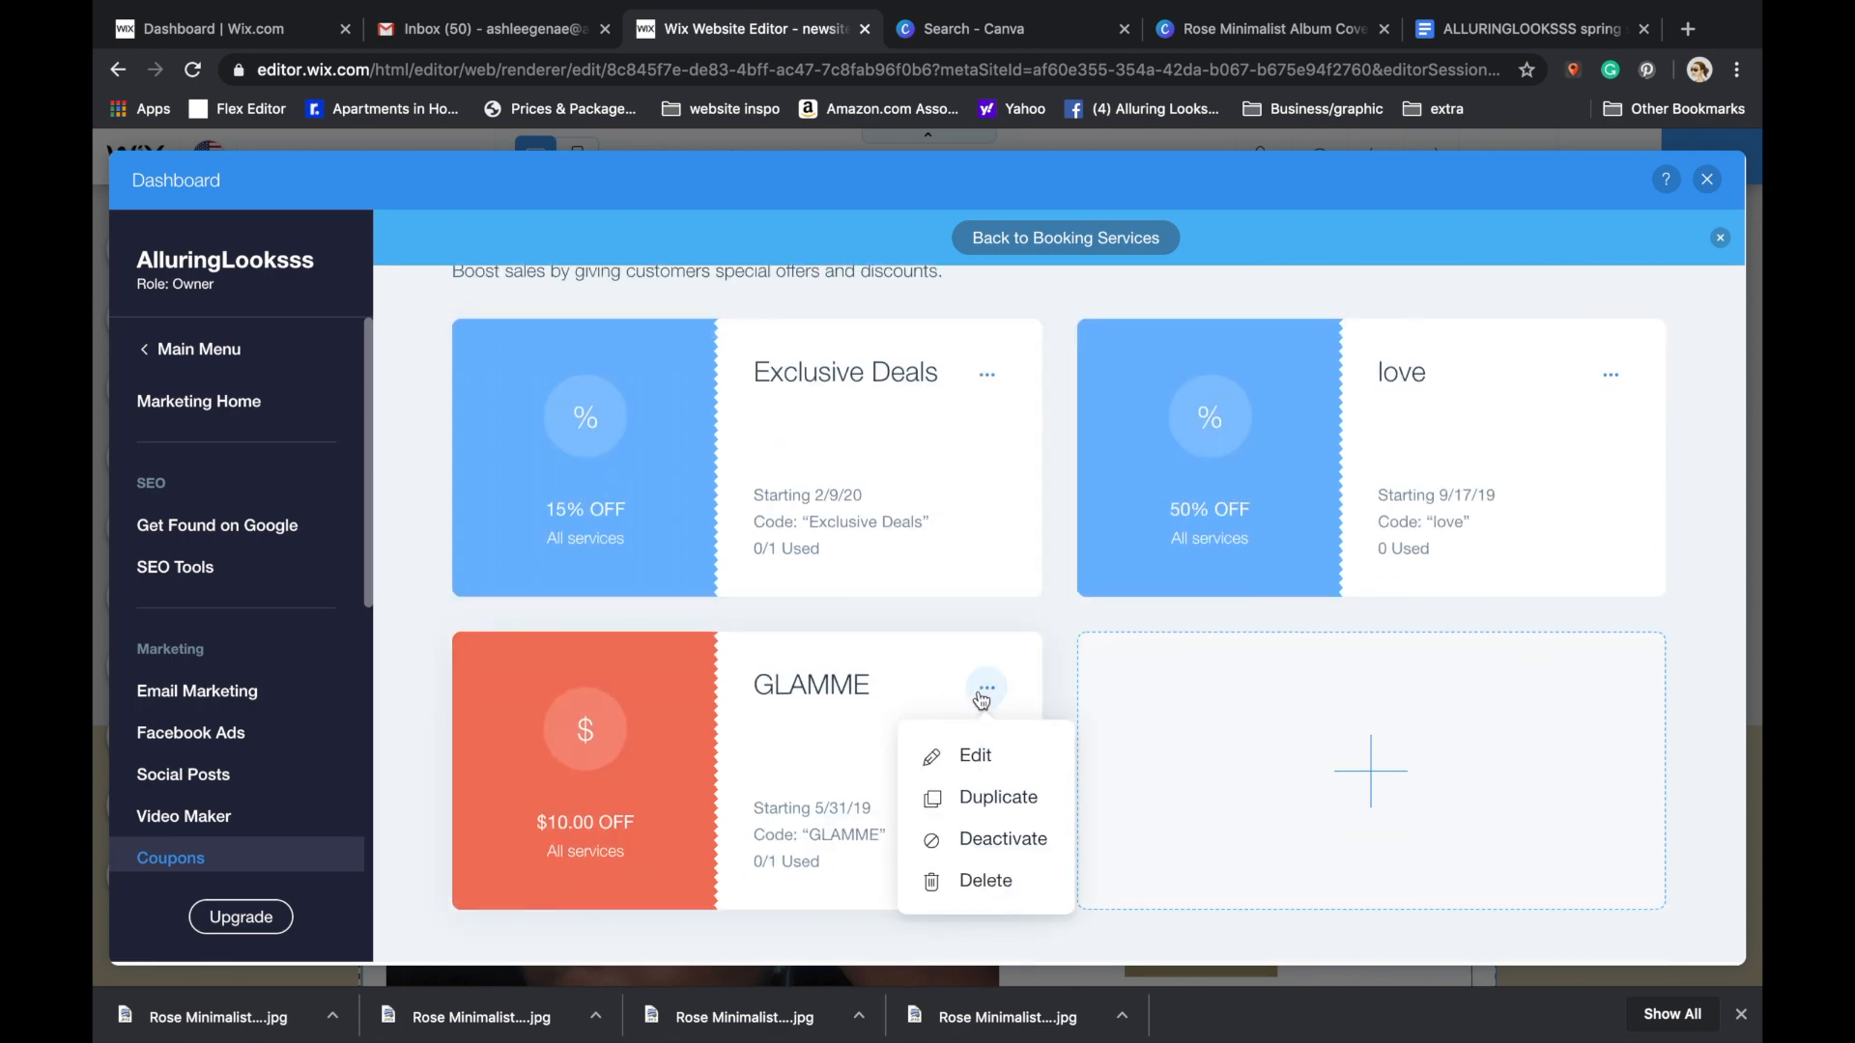
left_click(877, 440)
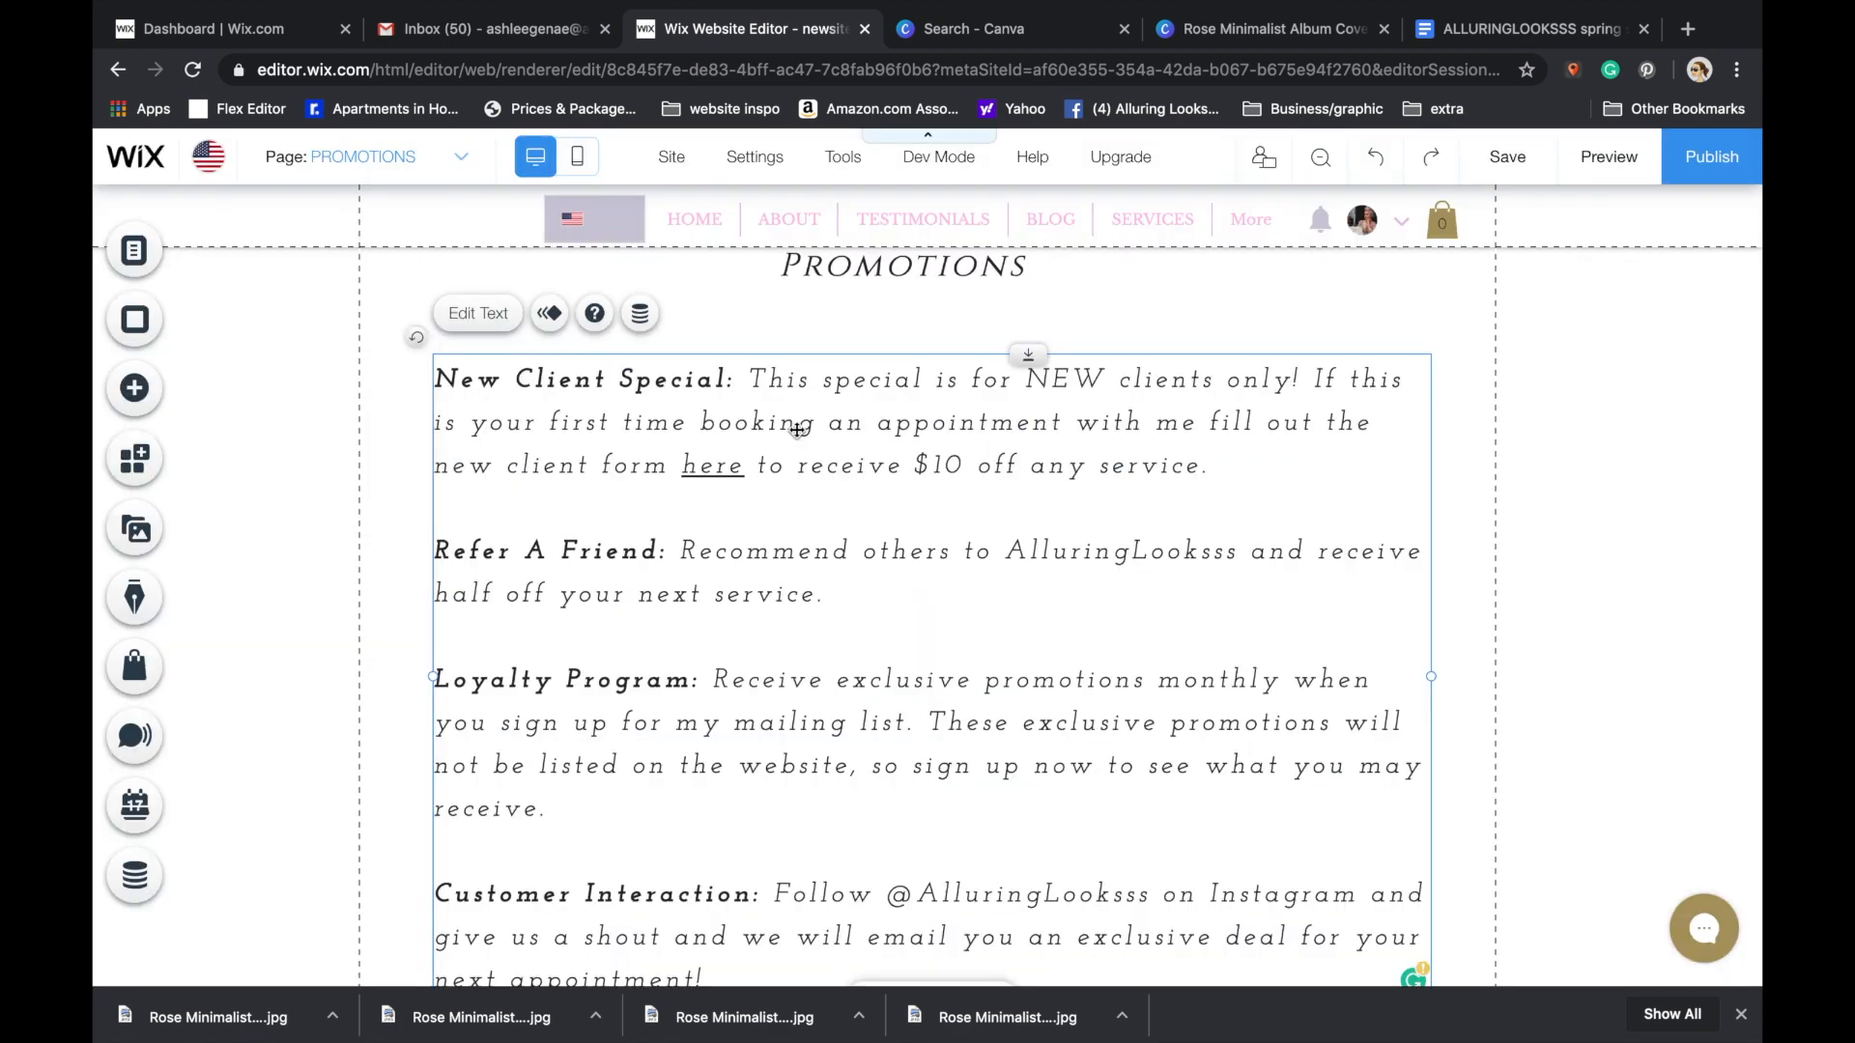
- Select all the promotions text and apply the Linotype Didot font
triple_click(796, 429)
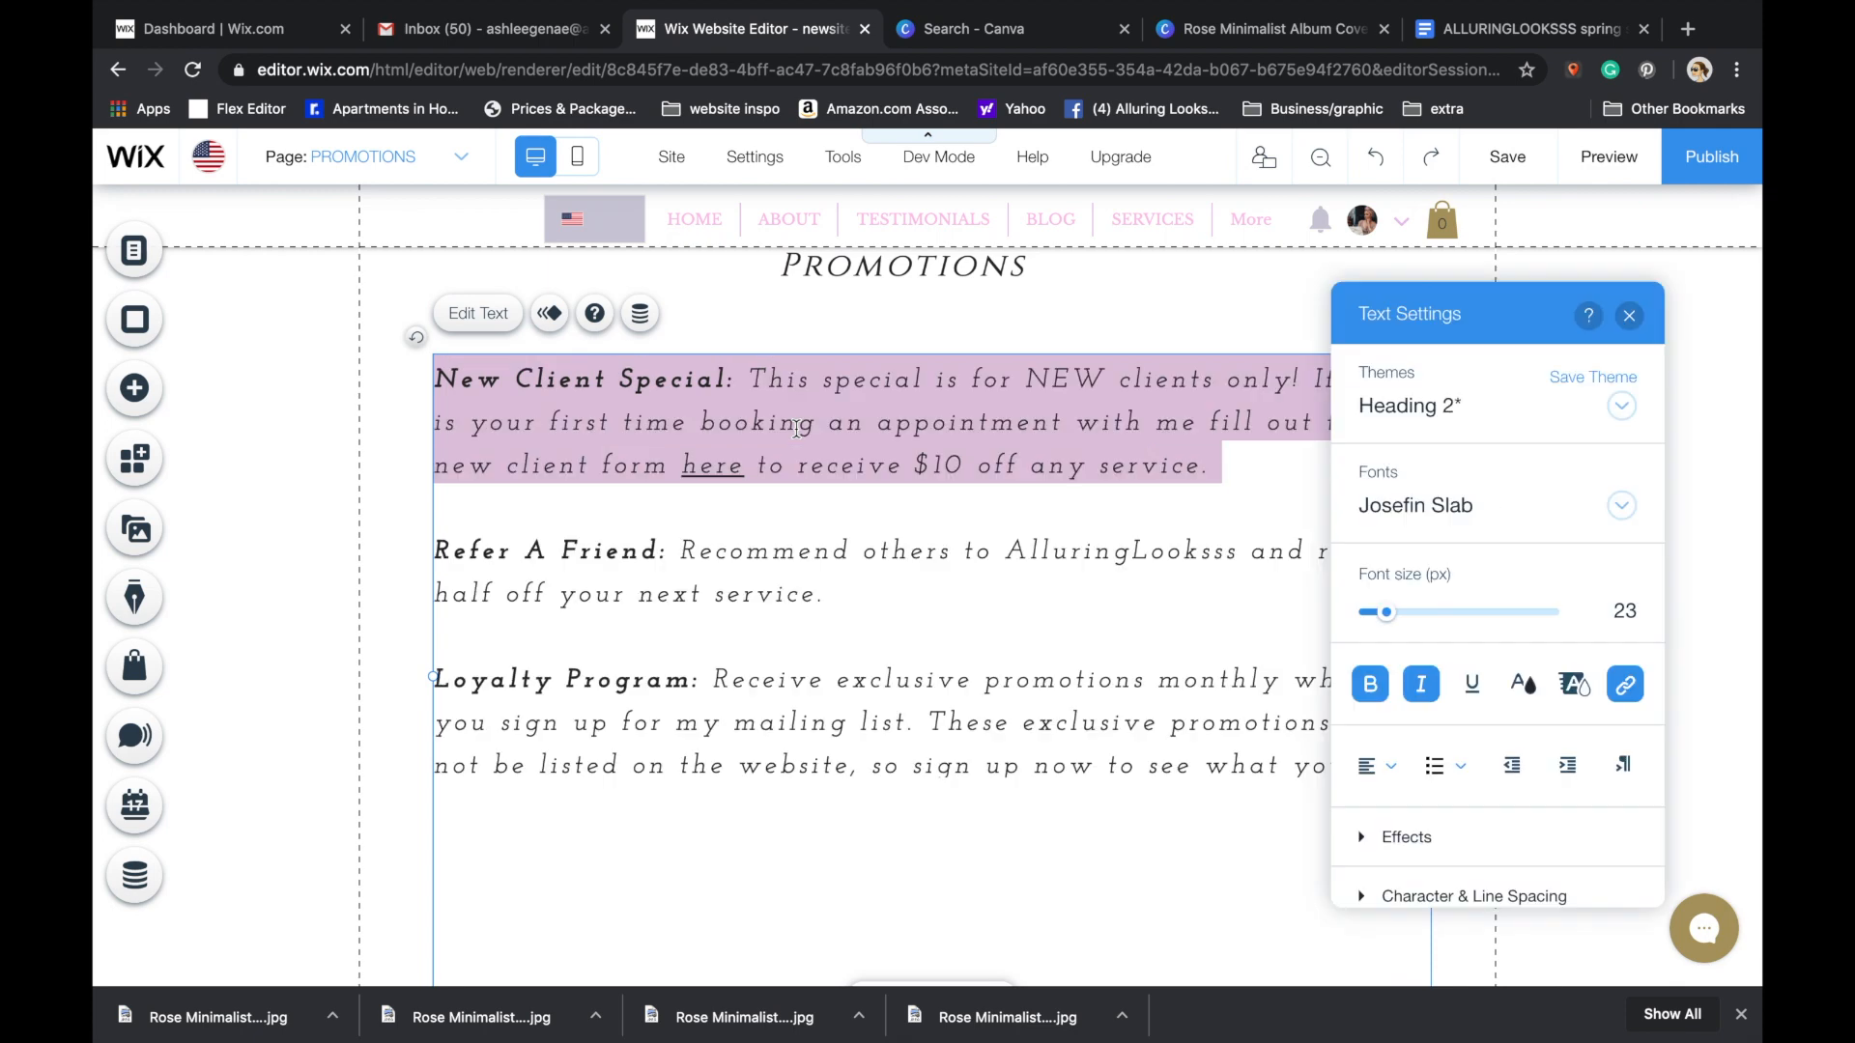
left_click(507, 315)
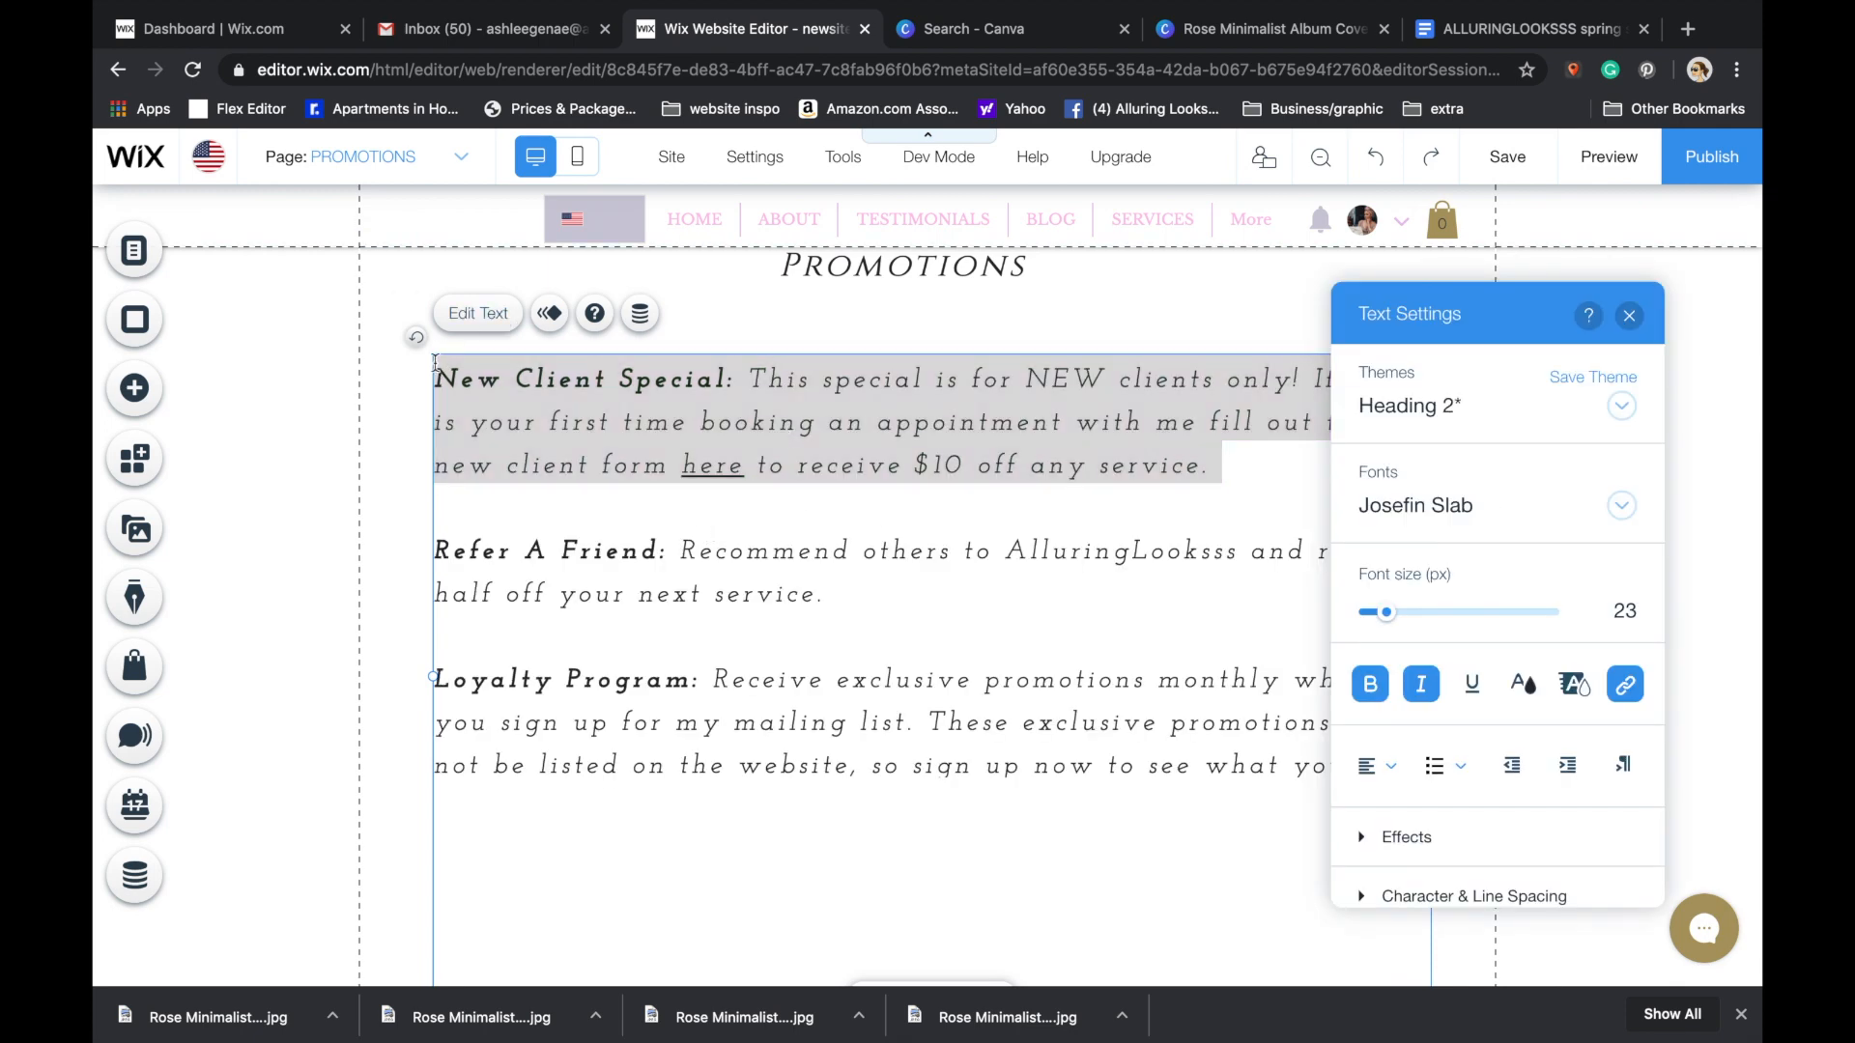
left_click(435, 364)
left_click_drag(435, 364, 935, 753)
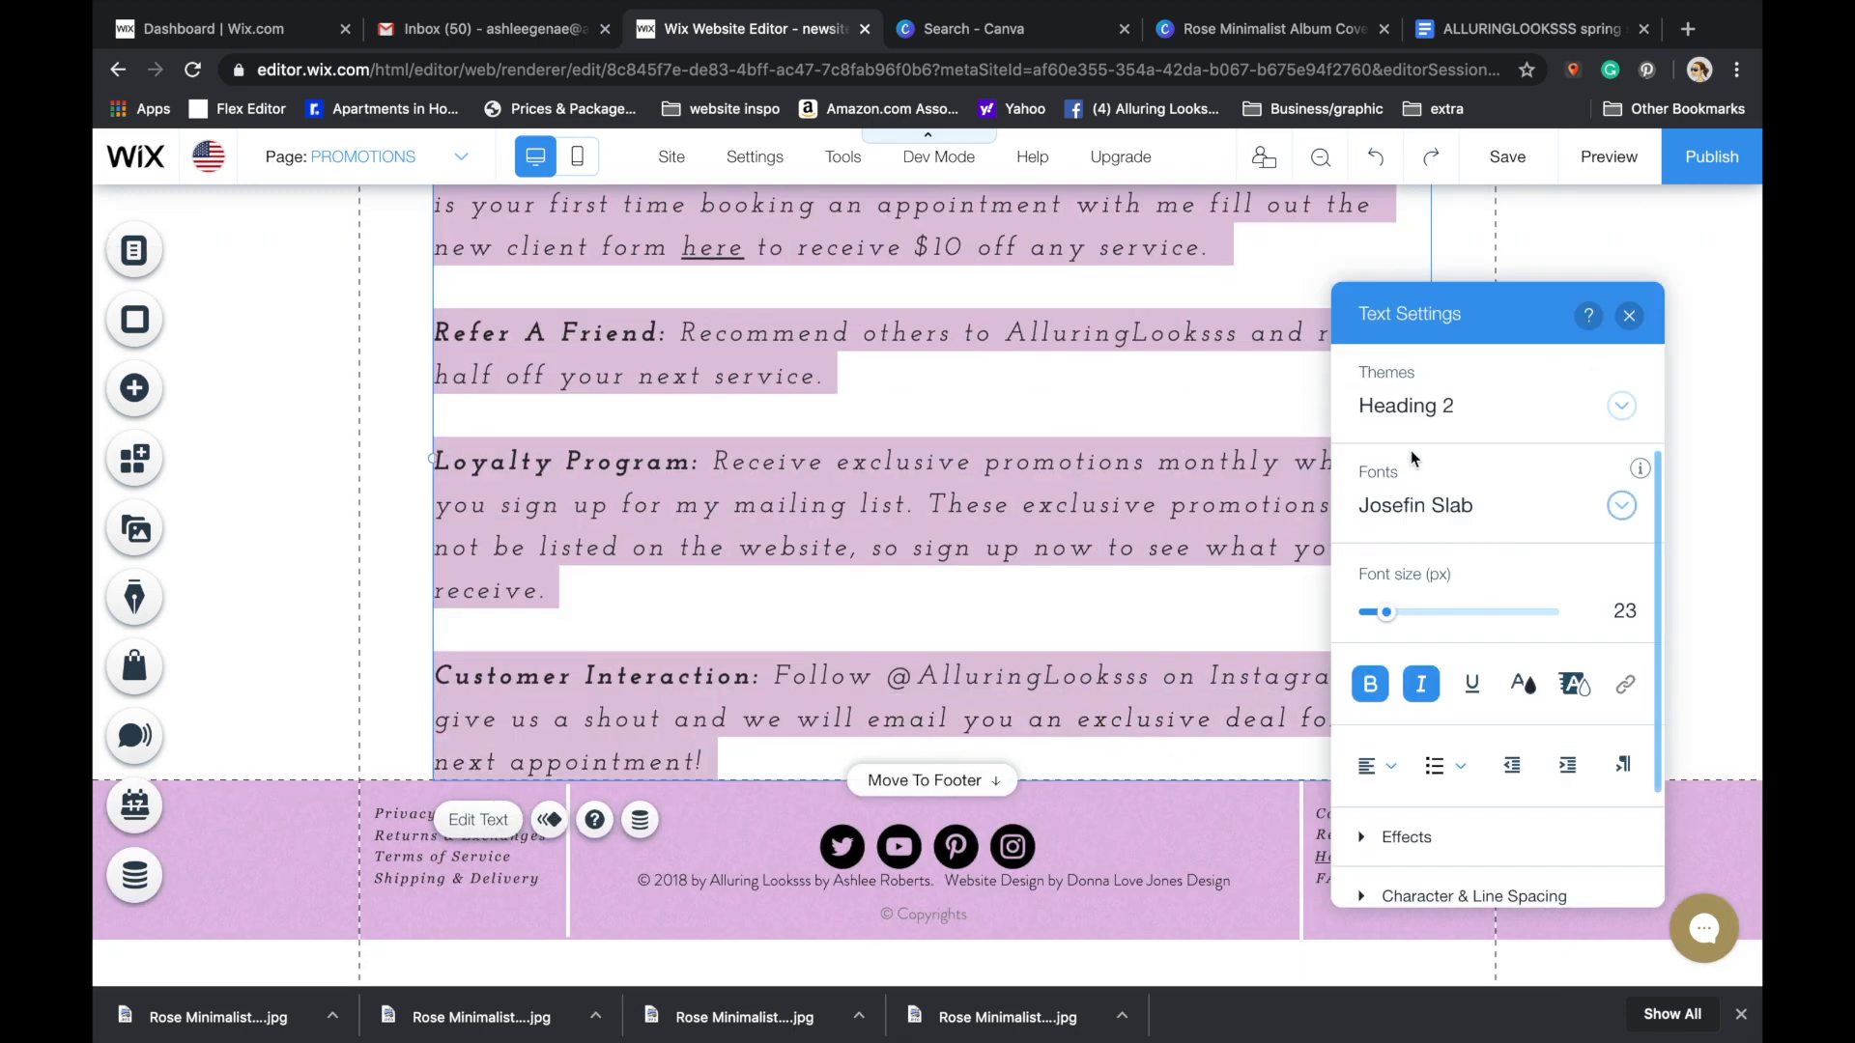
left_click(1415, 505)
left_click(1508, 792)
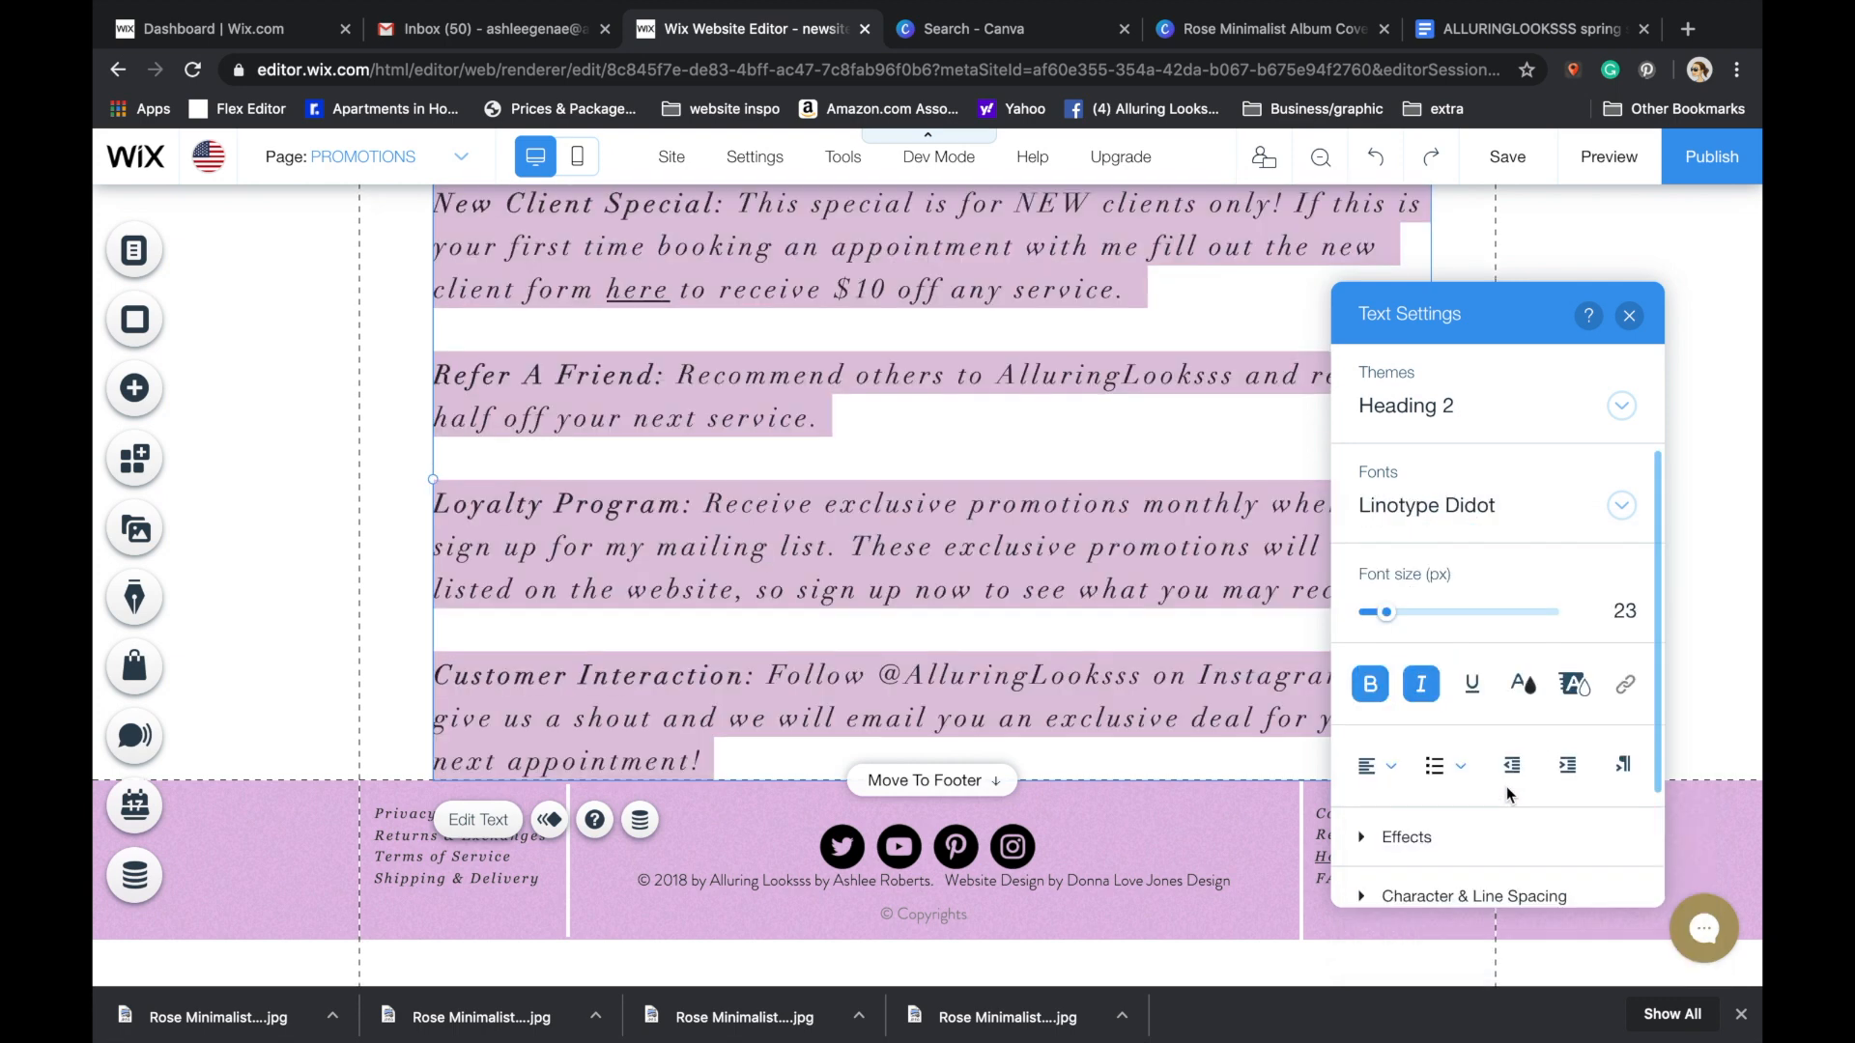
- Try Times New Roman, turn italics off, and return the promotions text to Linotype Didot
left_click(1428, 505)
scroll(1510, 701, "down", 5)
scroll(1510, 702, "down", 15)
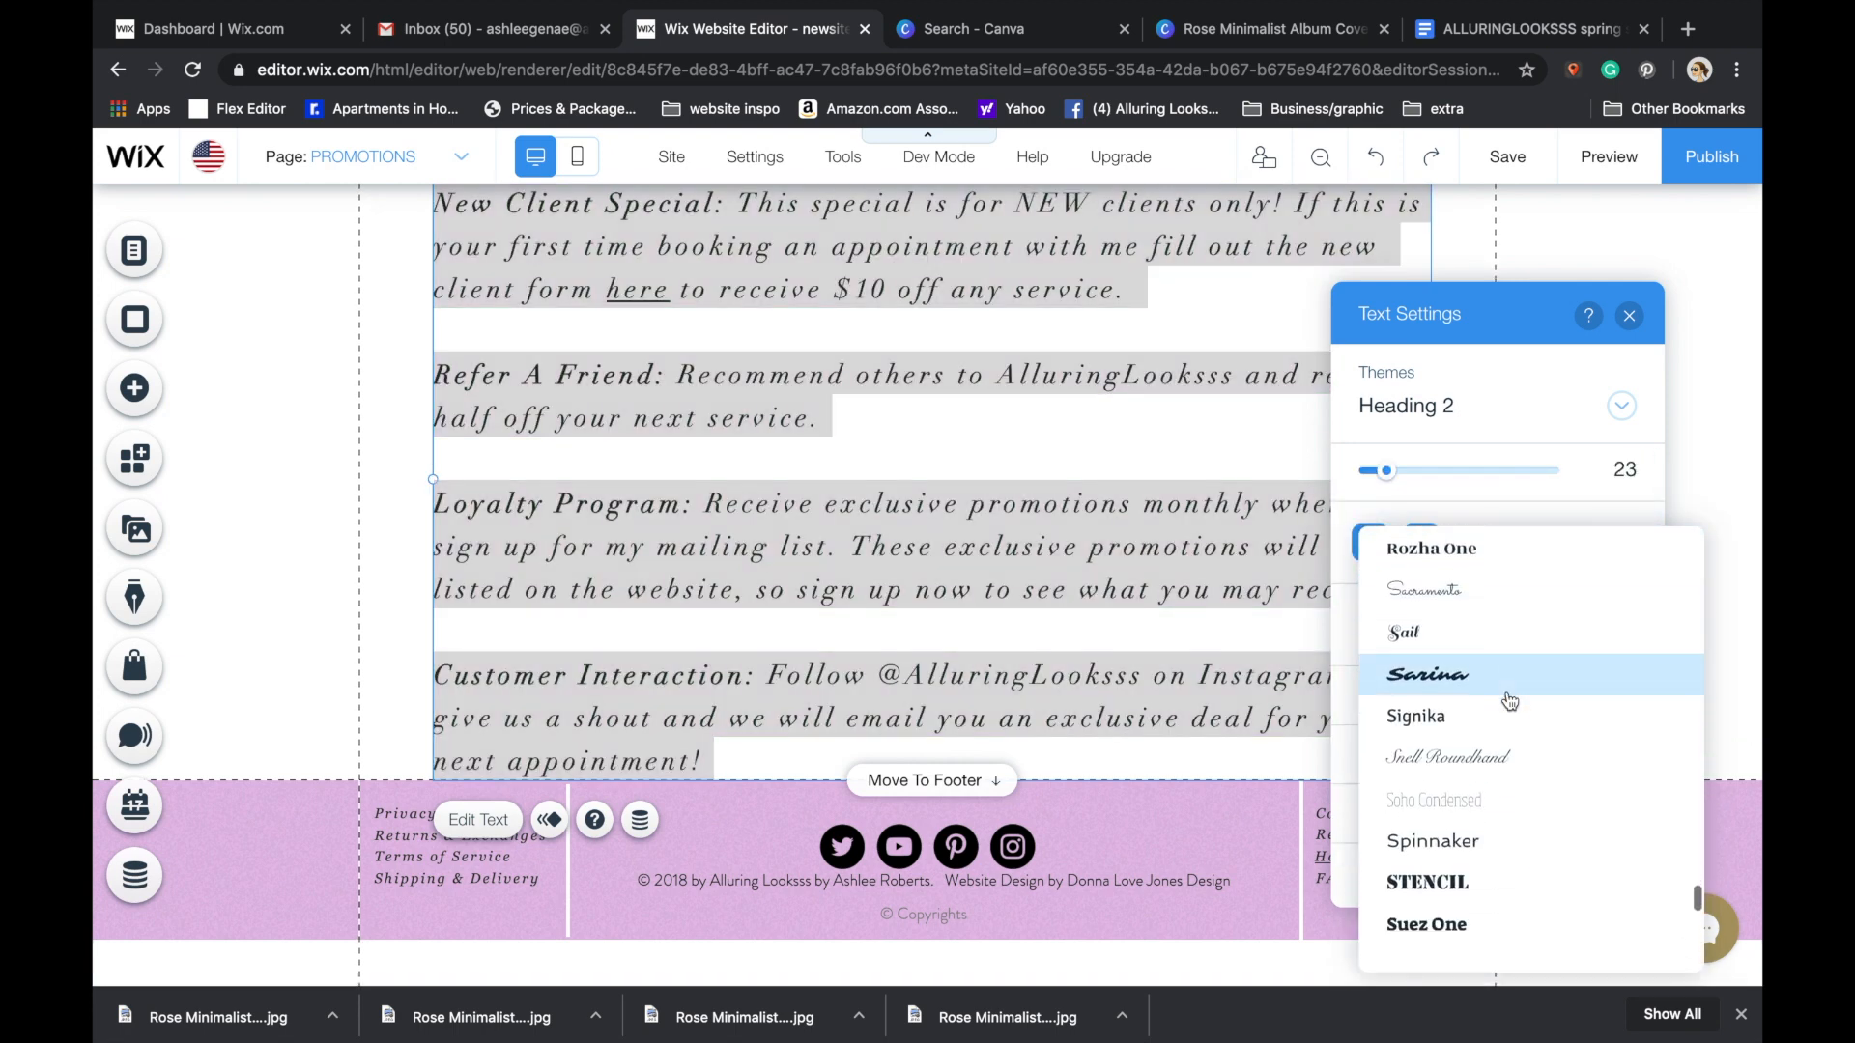
scroll(1510, 701, "down", 3)
left_click(1510, 698)
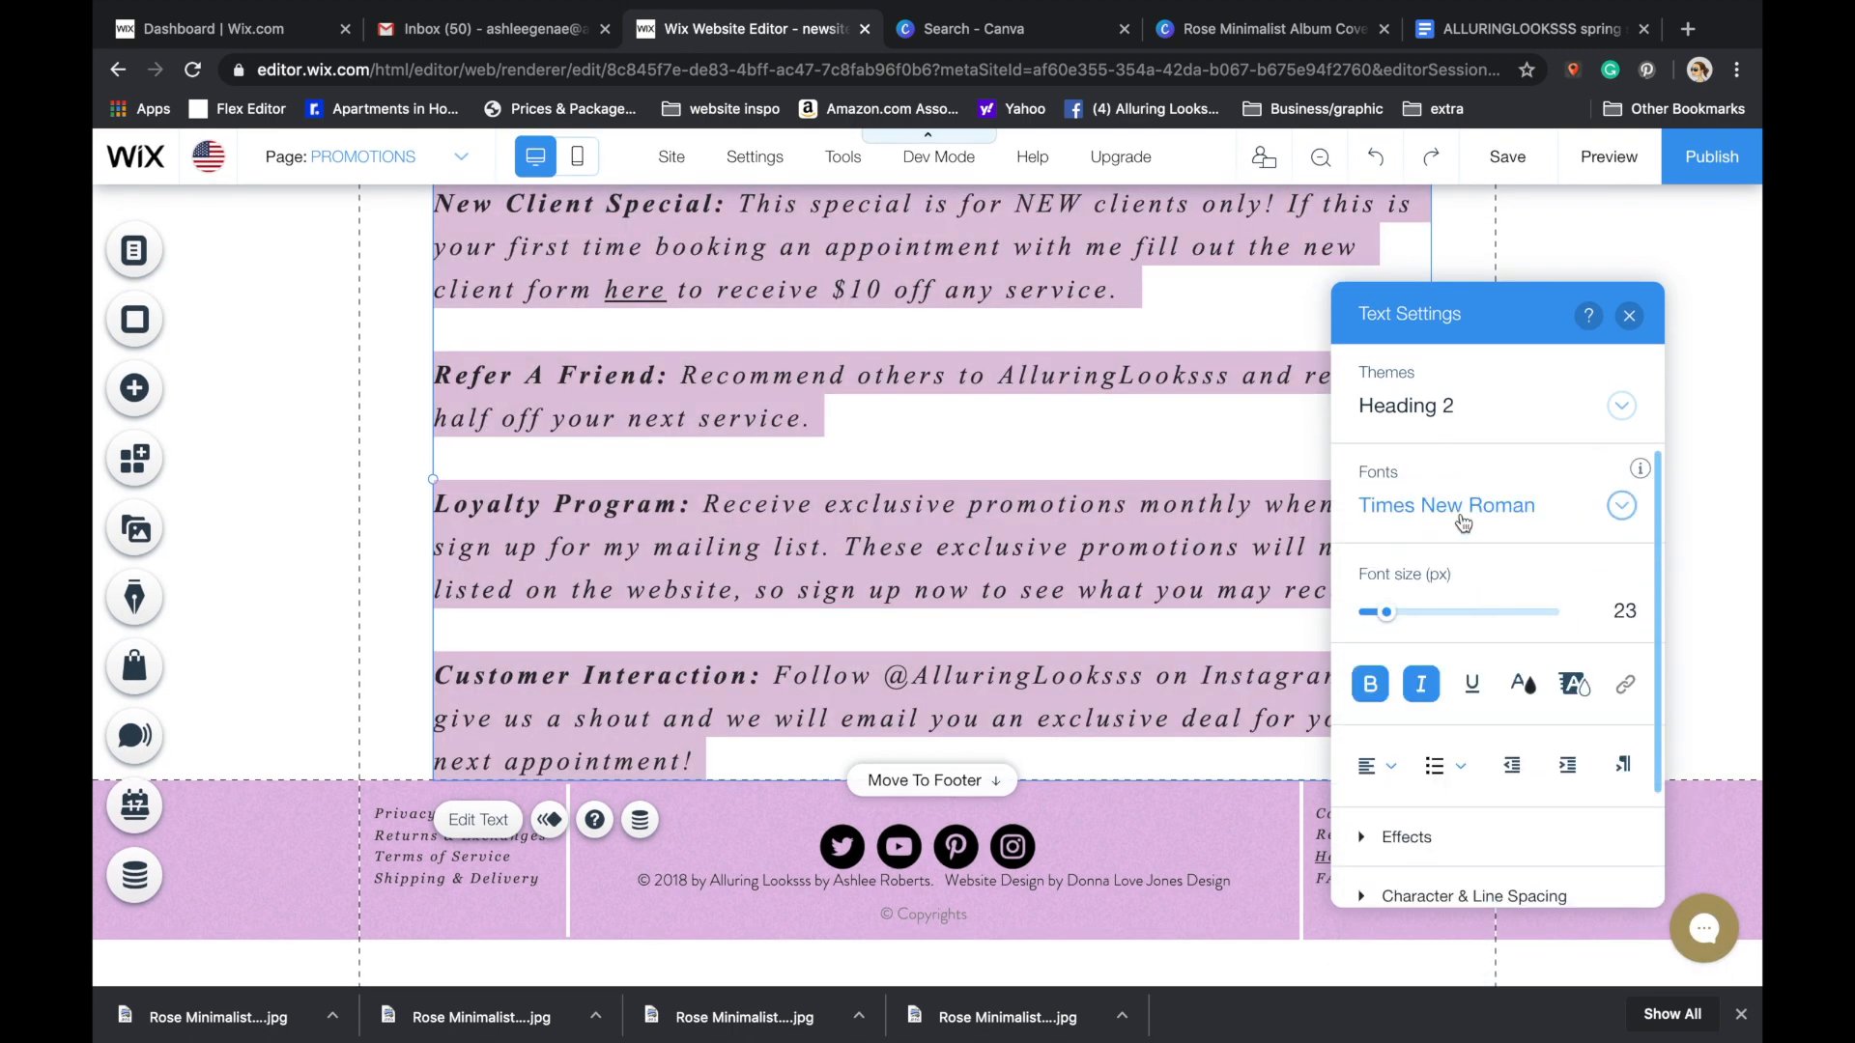
left_click(1421, 684)
left_click(1462, 518)
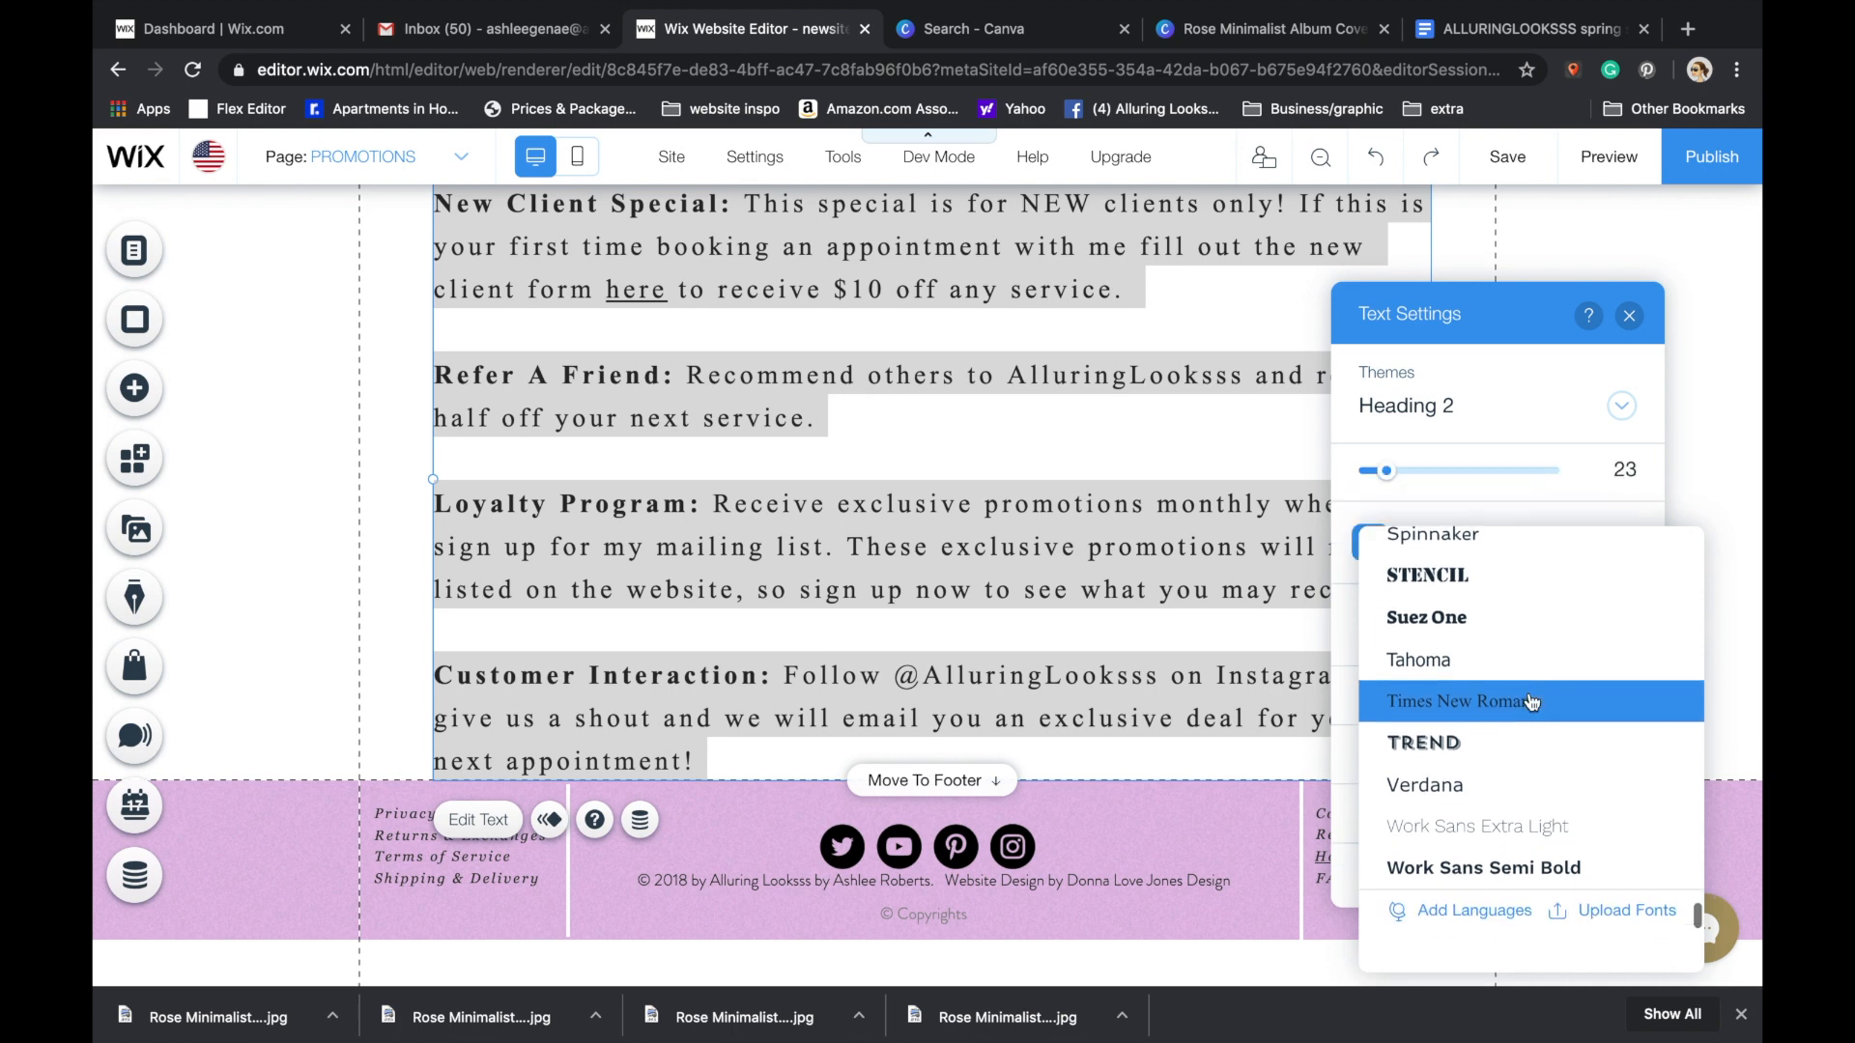
scroll(1532, 700, "up", 10)
scroll(1531, 705, "up", 8)
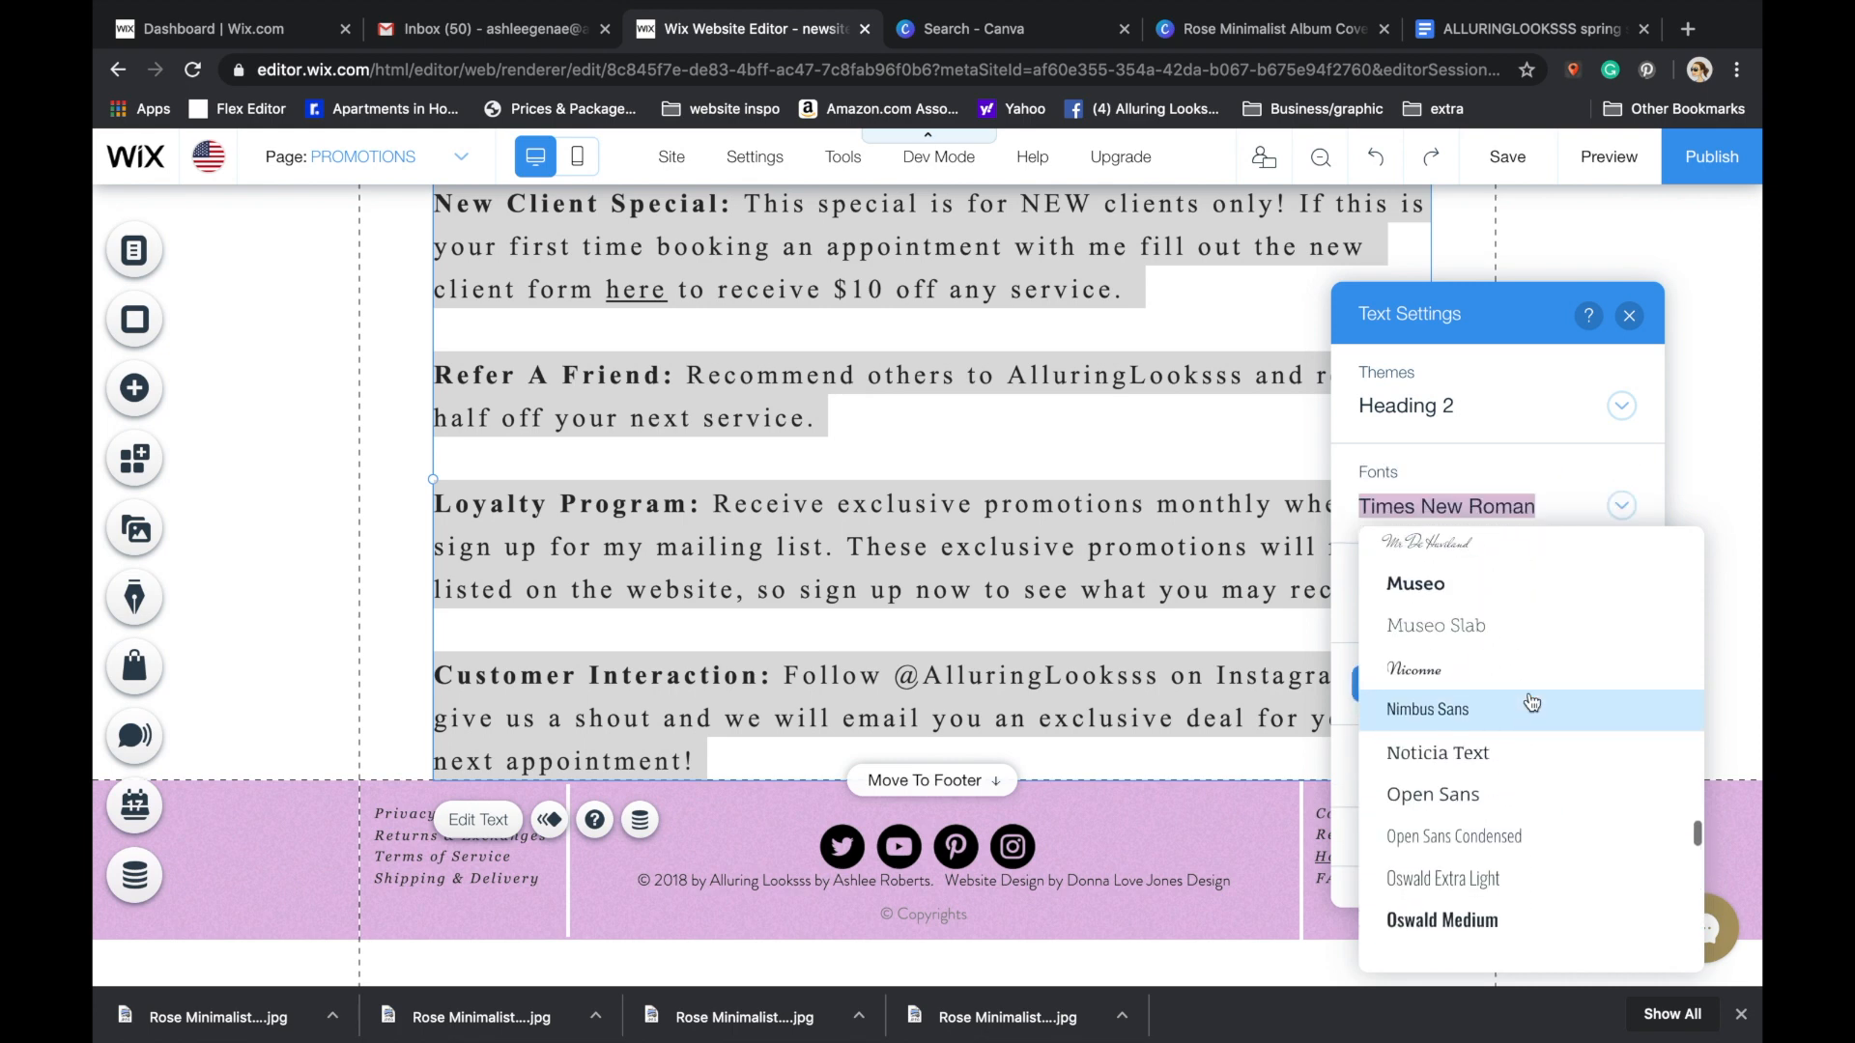
left_click(1533, 720)
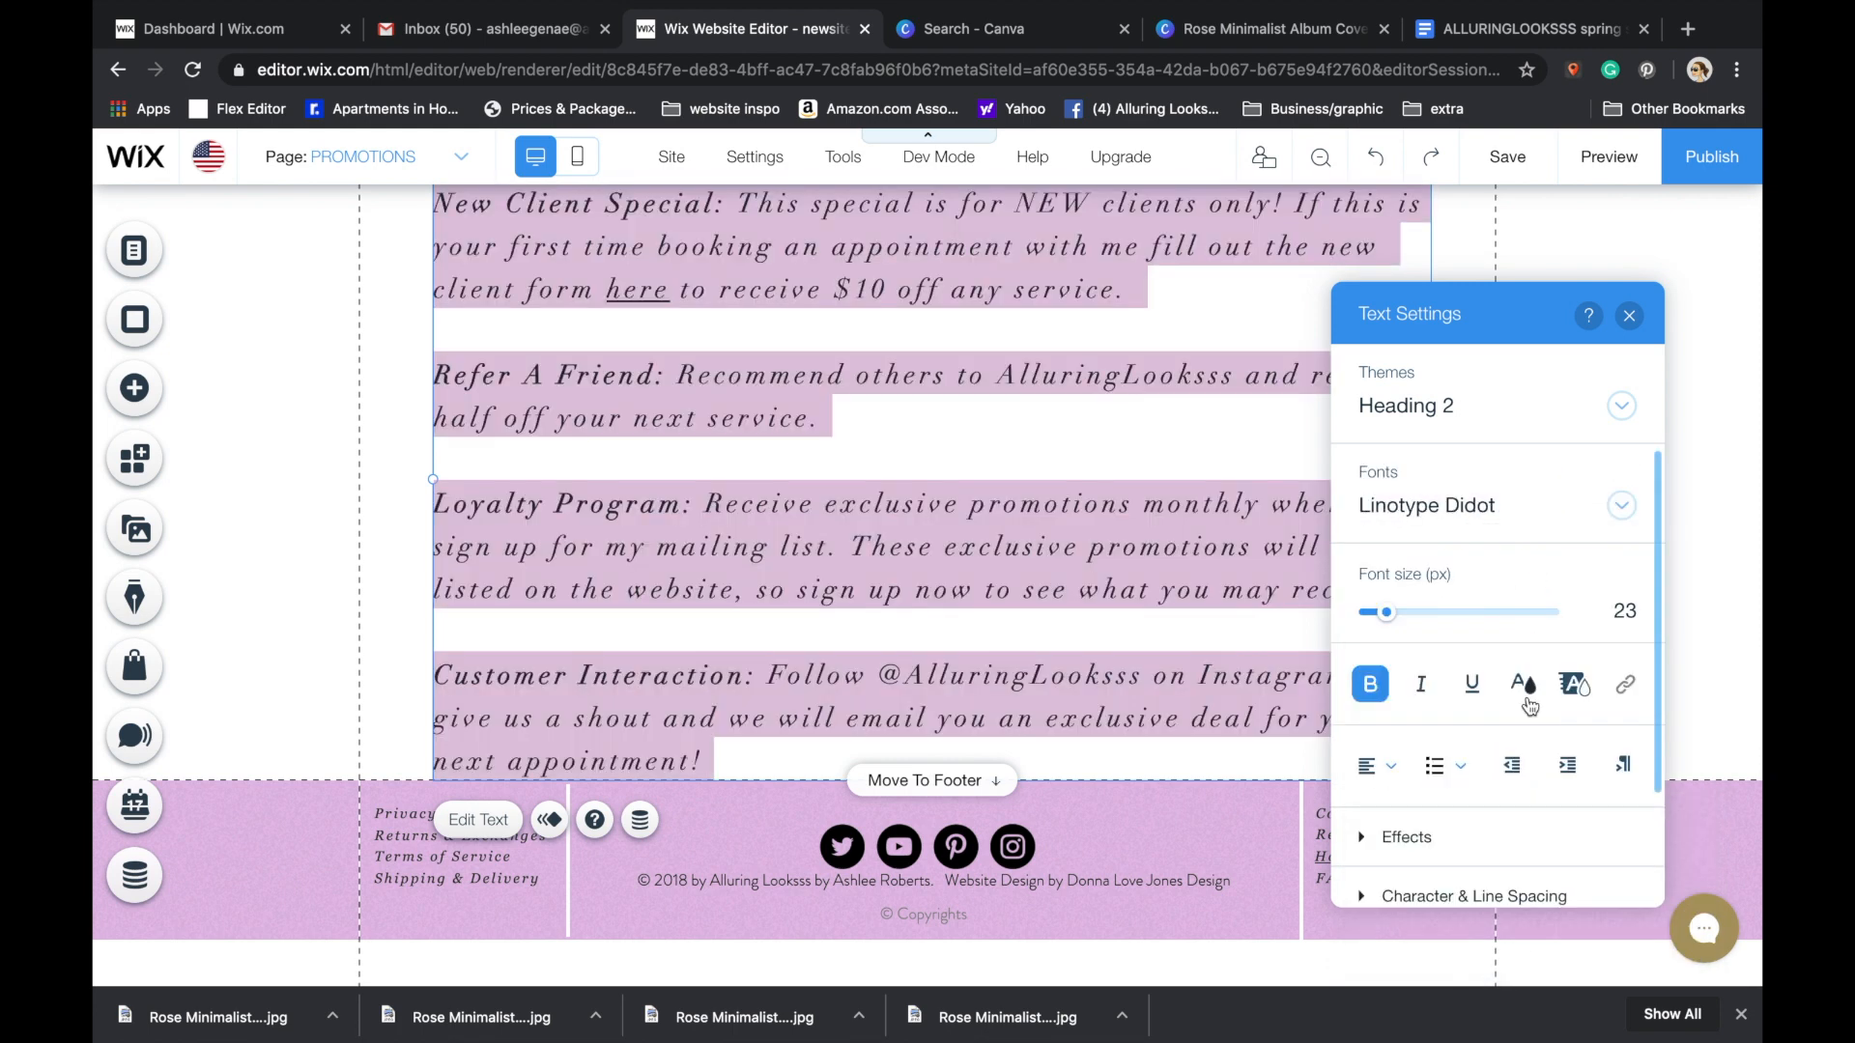
- Check the font list once more, then choose an image file to upload
left_click(1484, 511)
scroll(1584, 821, "up", 5)
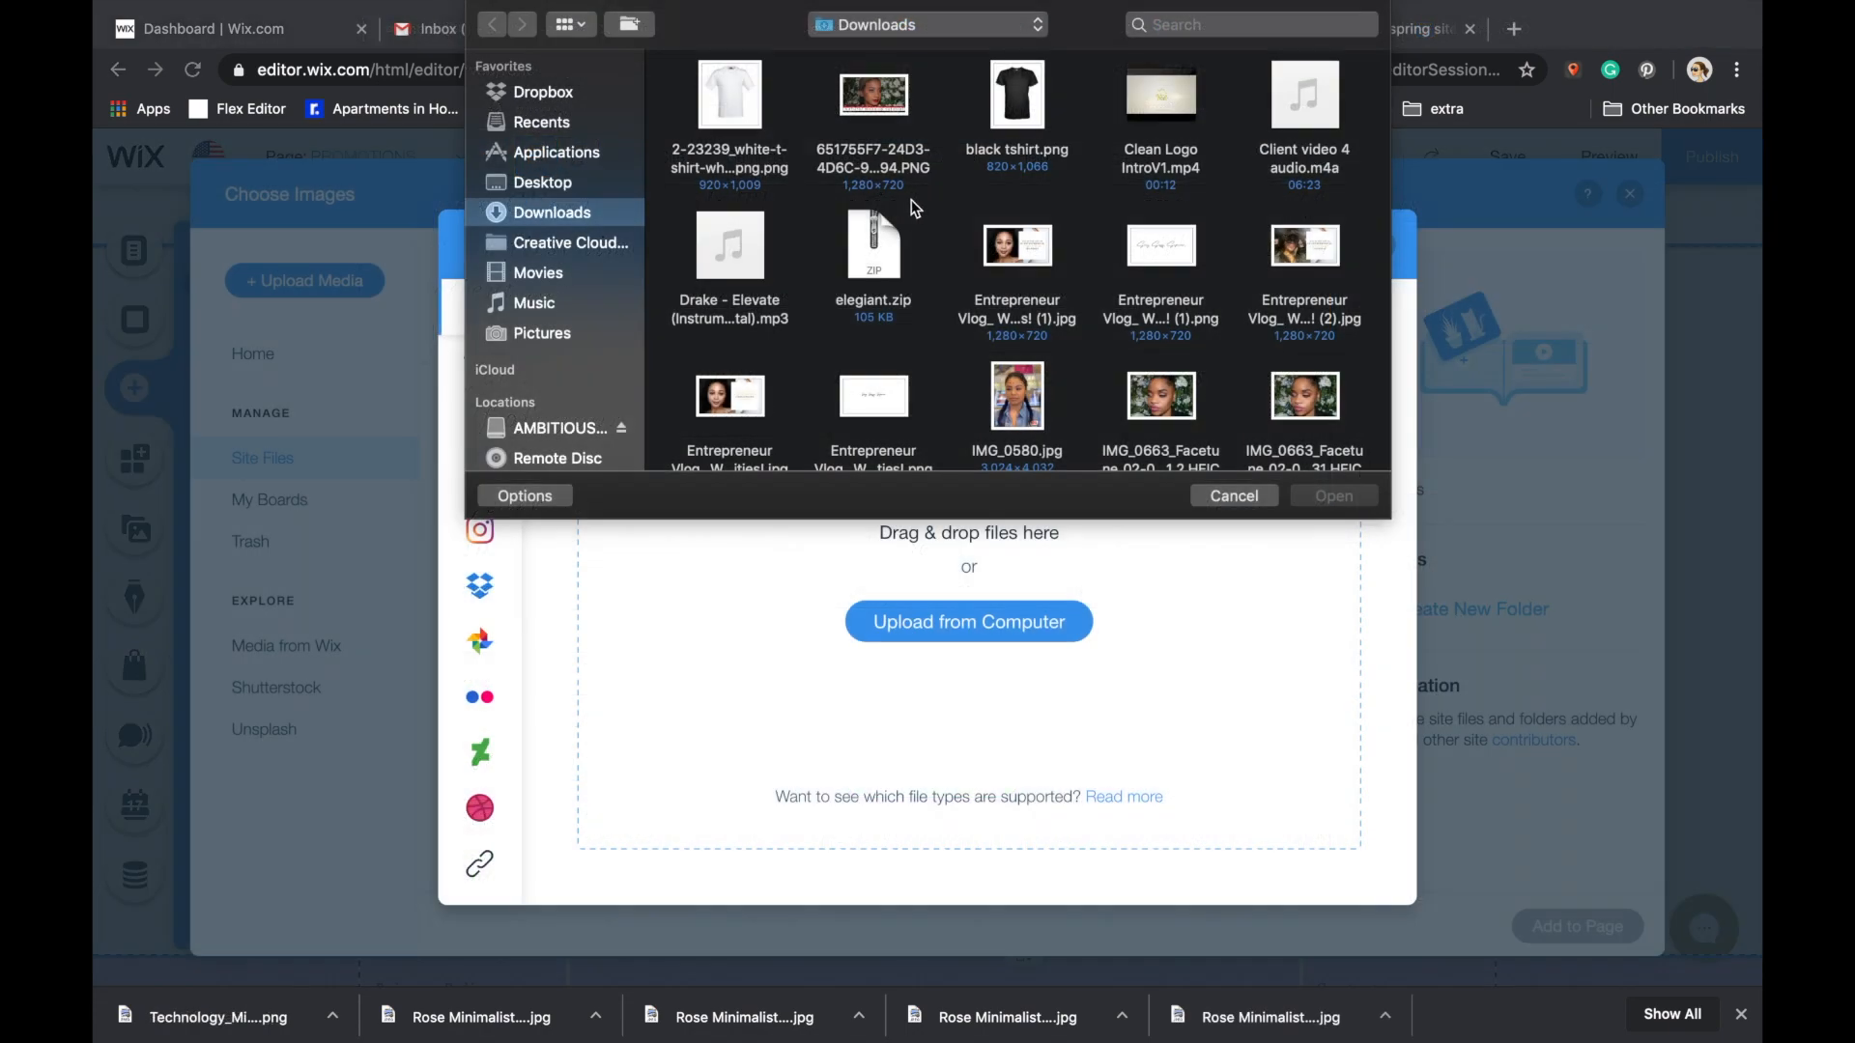
scroll(1014, 290, "down", 5)
left_click(849, 387)
- Upload the scissors-and-percent icon, add it, shrink it, and place it under PROMOTIONS
key("Return")
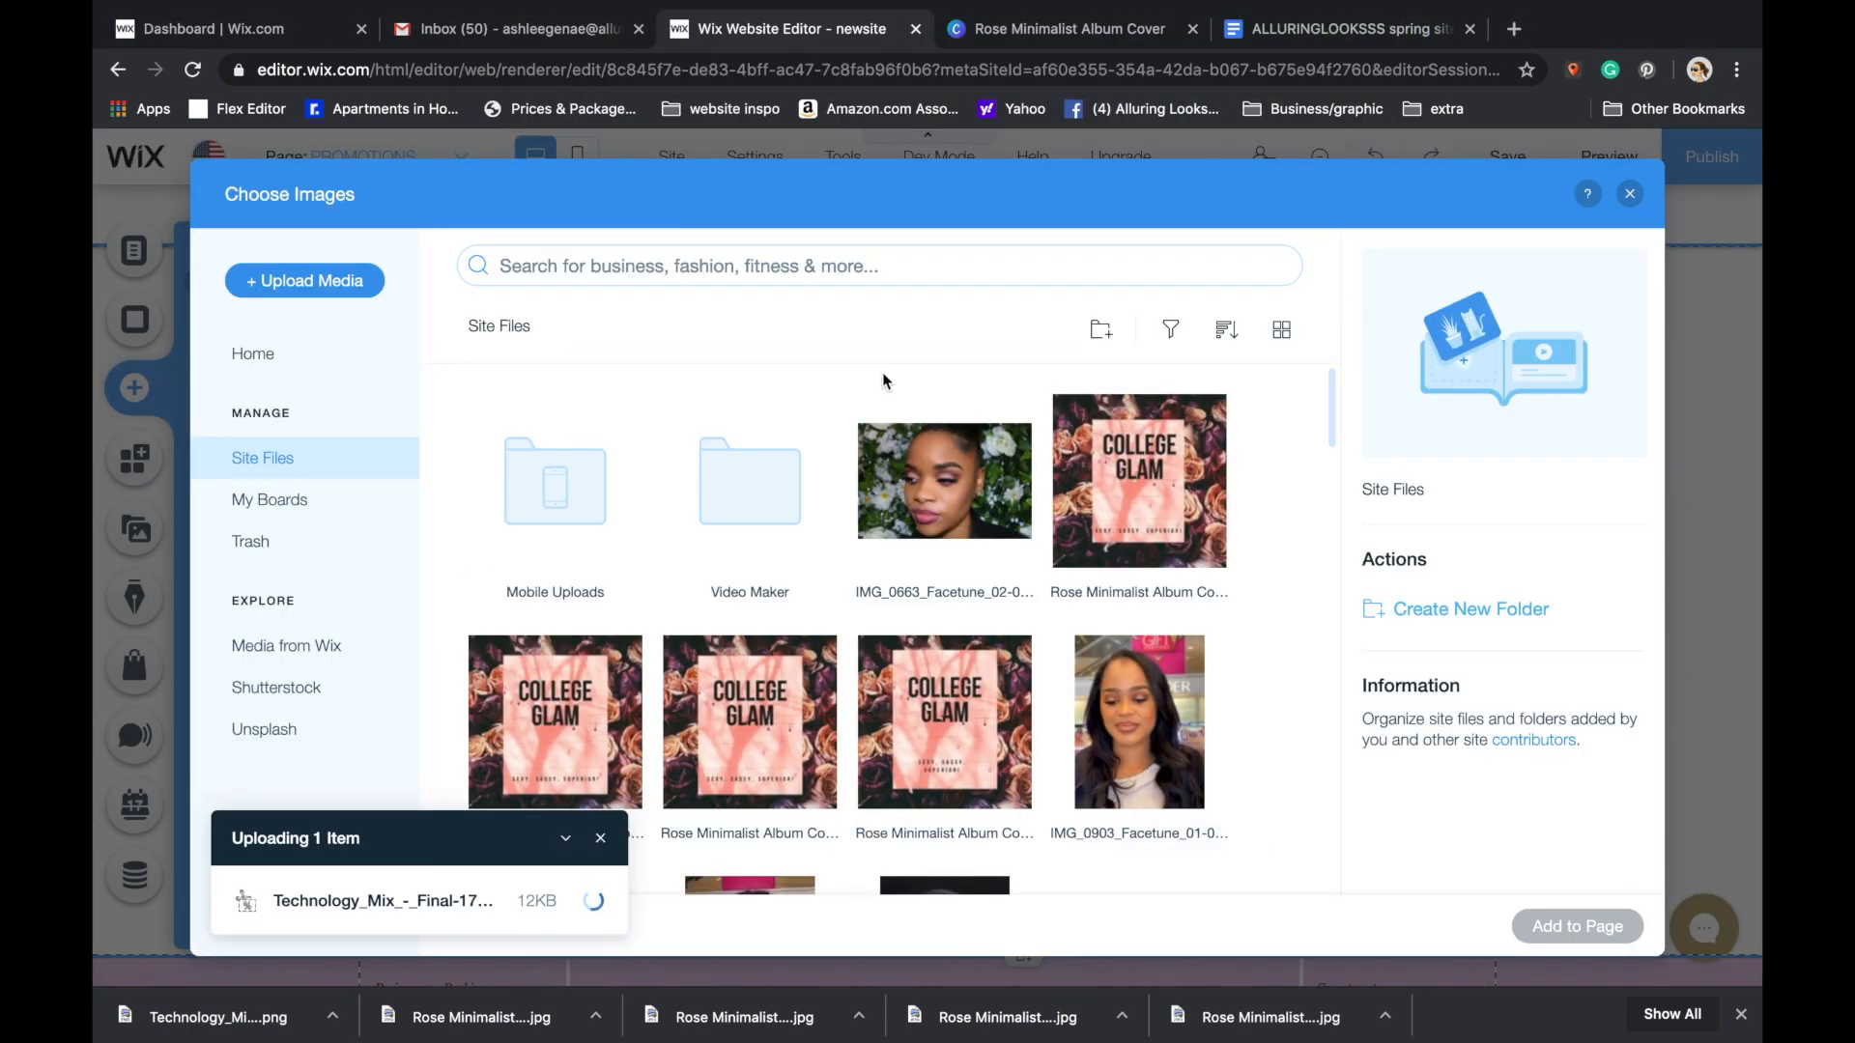
left_click(1540, 929)
left_click_drag(1224, 883, 706, 365)
left_click_drag(670, 304, 901, 324)
- Fine-tune the icon's position and move the promotions text block down below it
left_click(1004, 333)
left_click(1021, 319)
left_click_drag(1048, 423, 1046, 482)
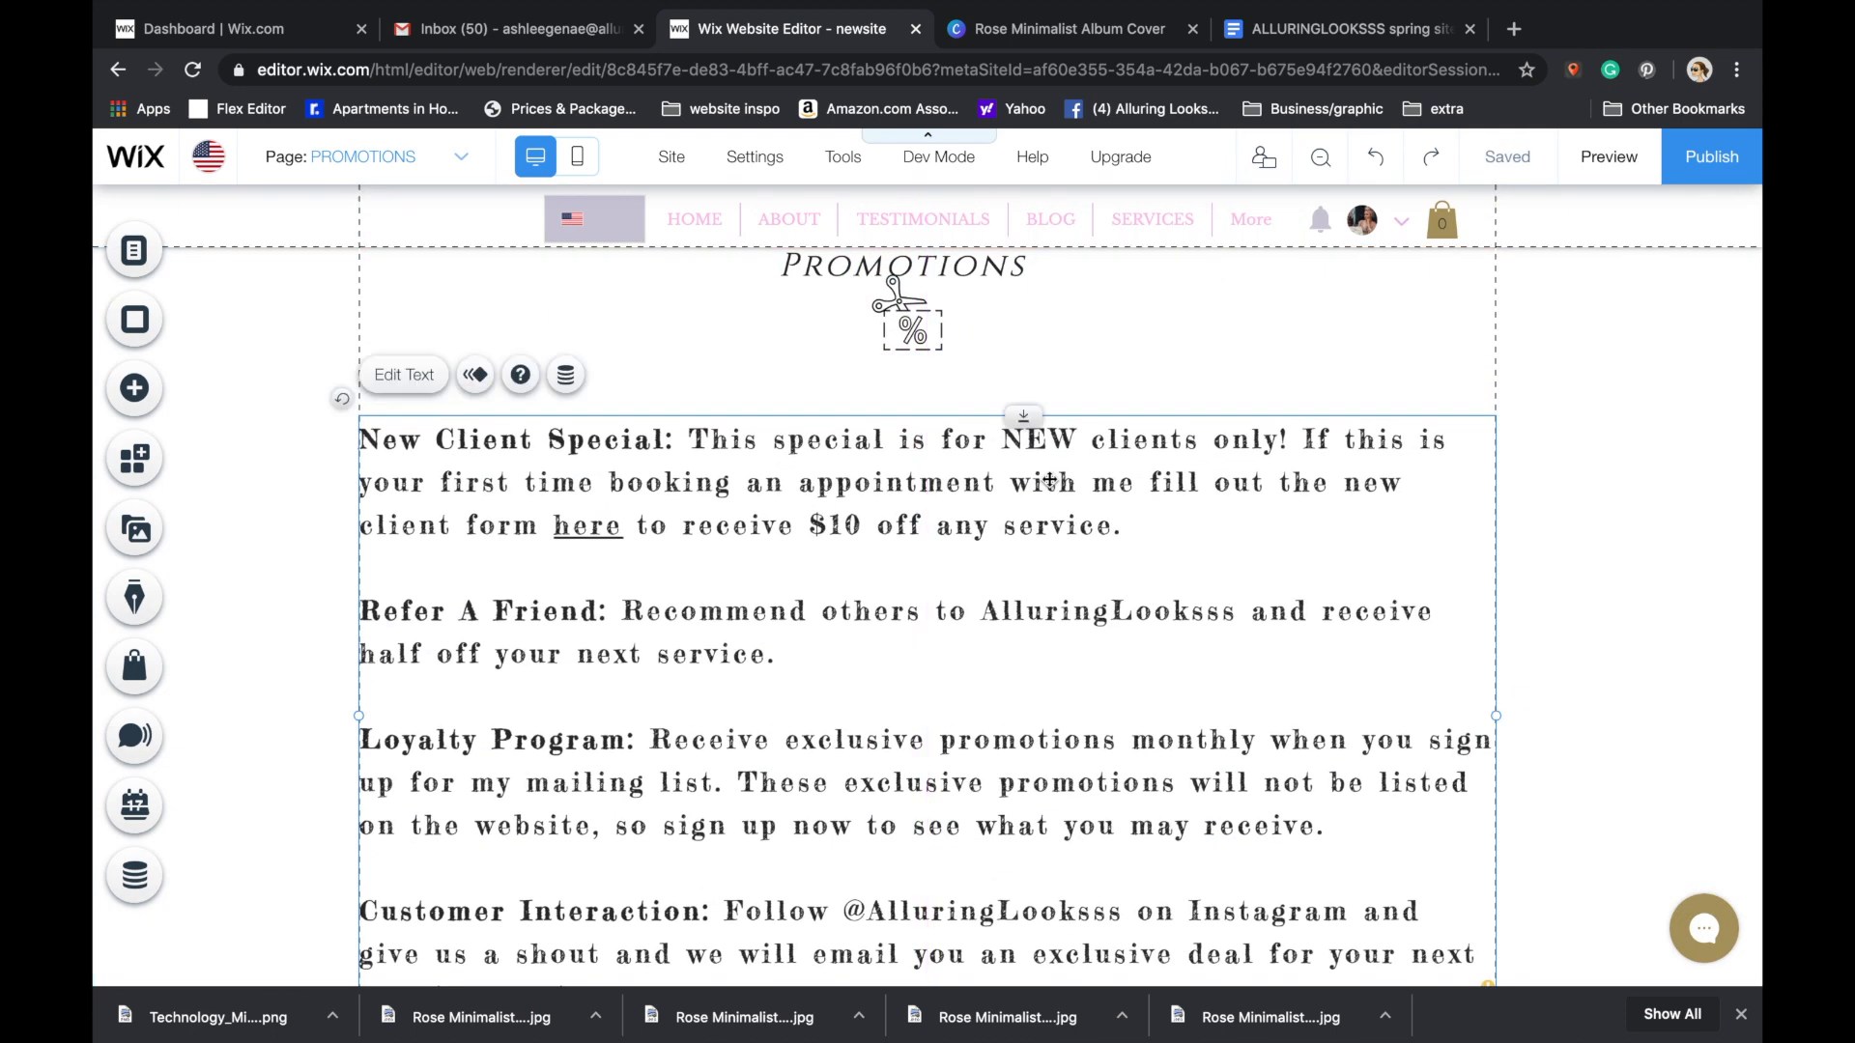
- Settle the promotions text, then set the comments widget background to white
left_click_drag(938, 327, 940, 328)
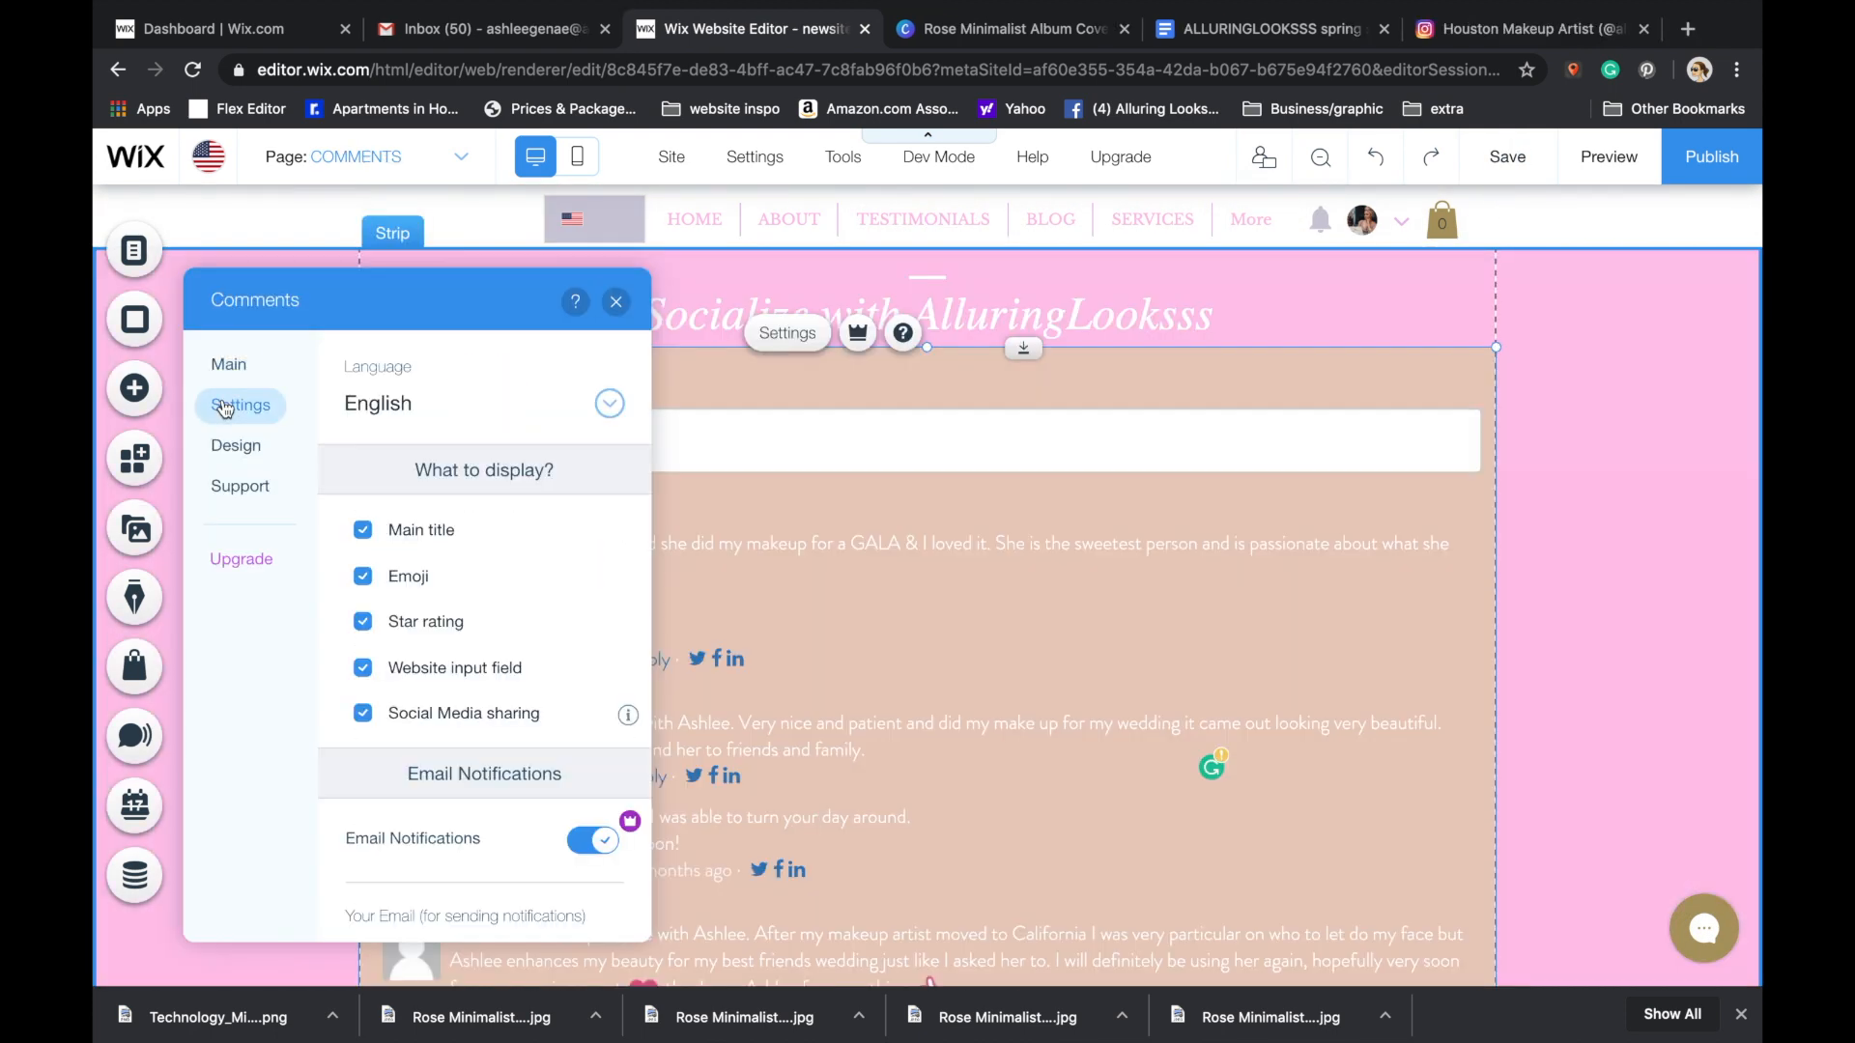
left_click(232, 443)
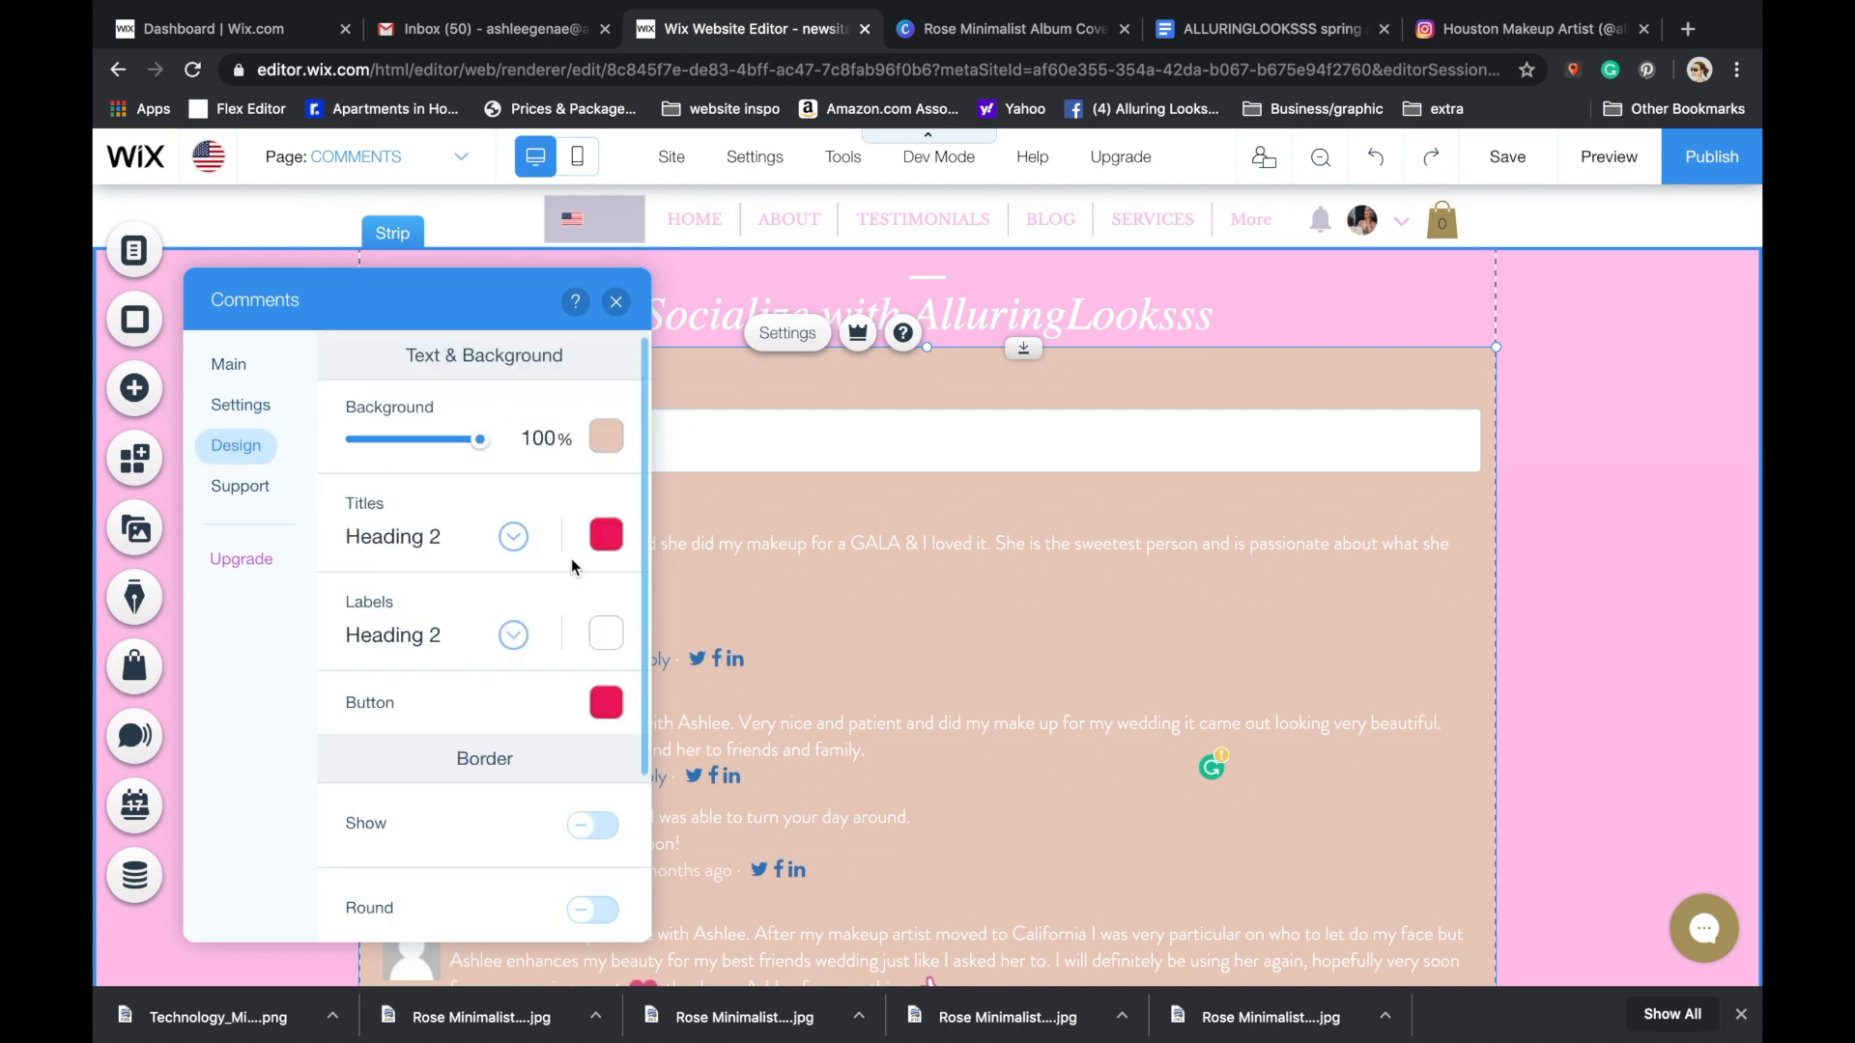
scroll(571, 558, "down", 3)
scroll(571, 559, "up", 3)
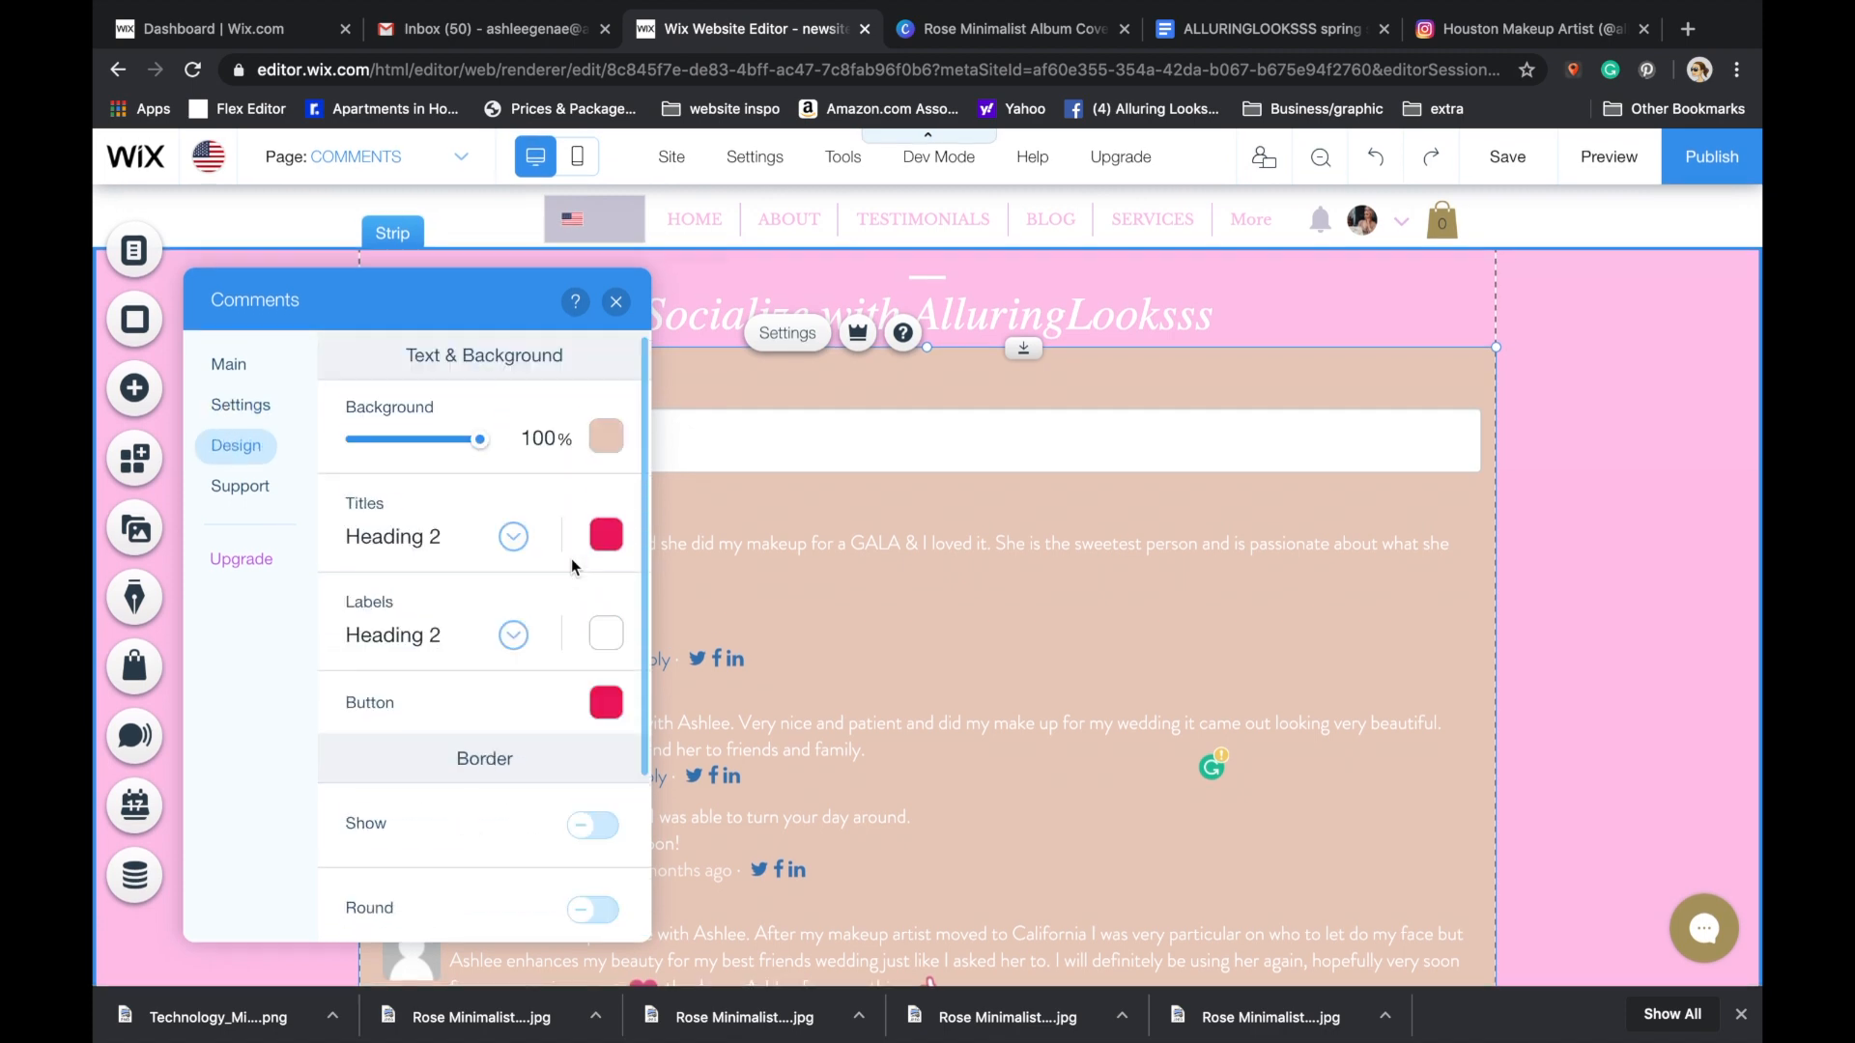
left_click(606, 439)
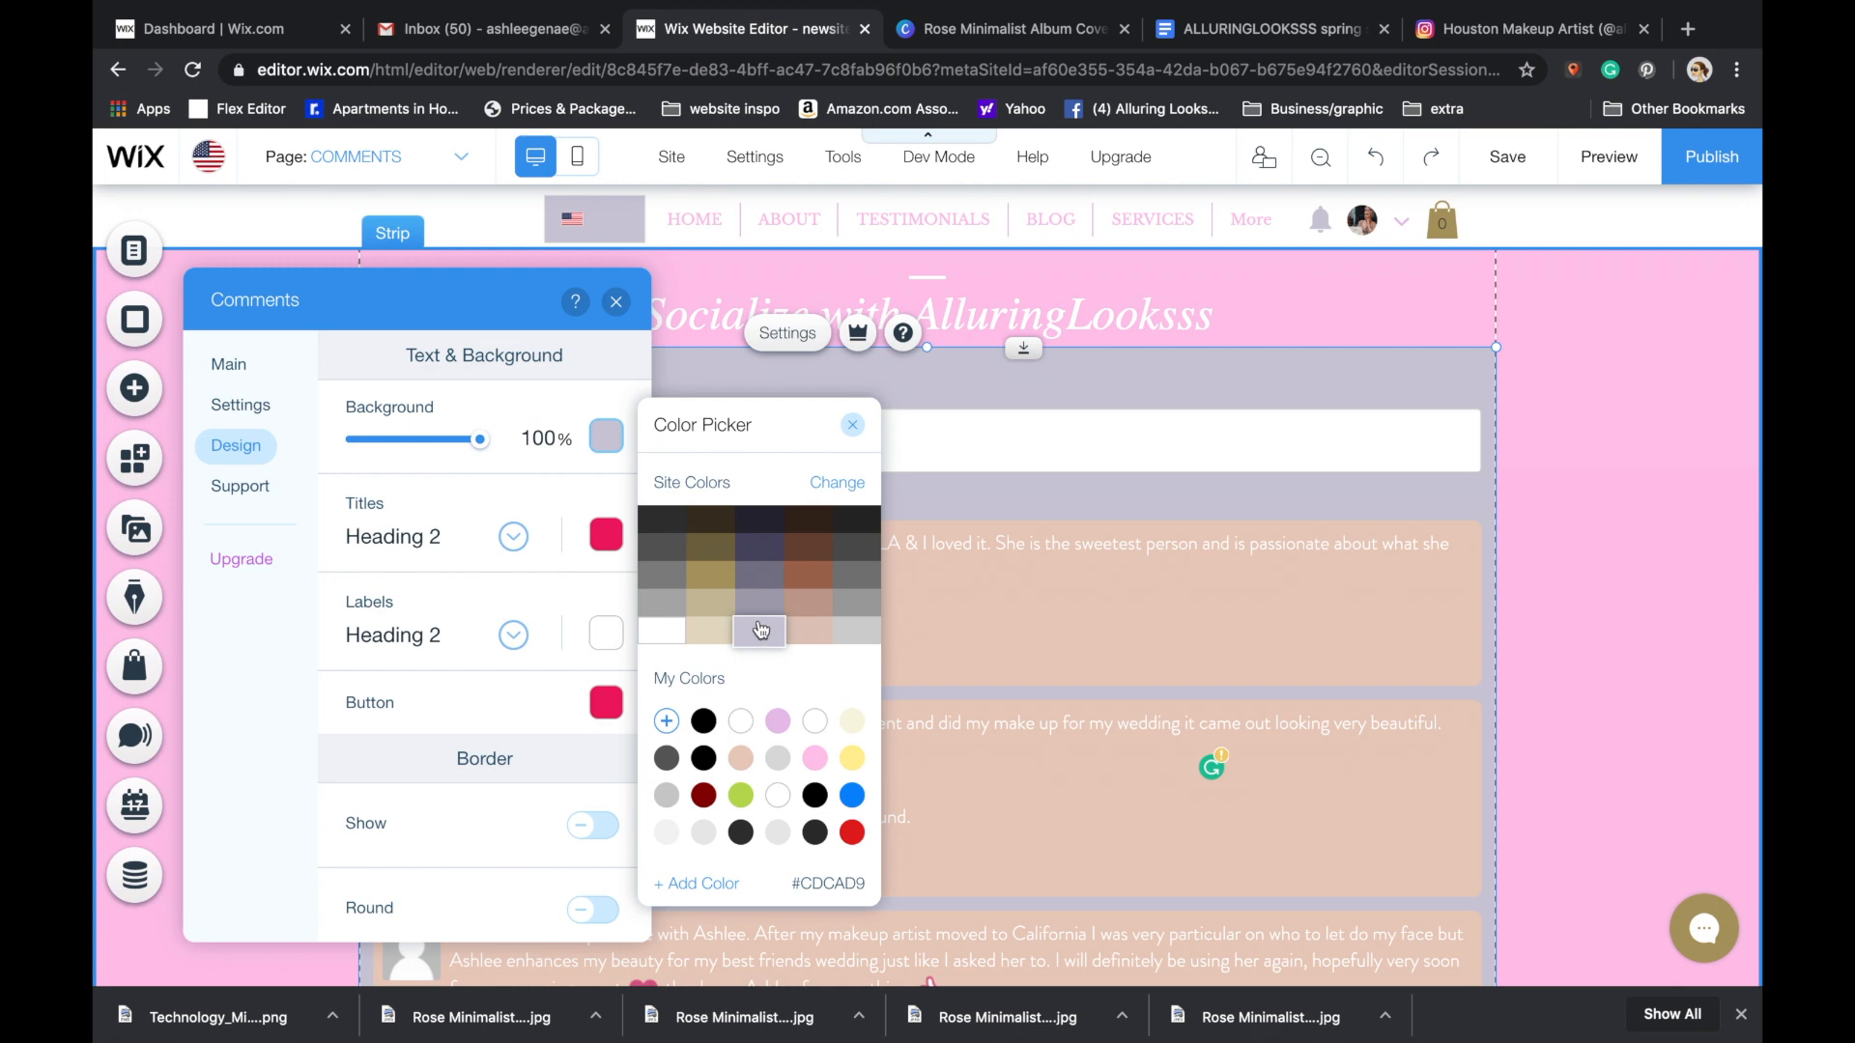
left_click(665, 632)
left_click(855, 431)
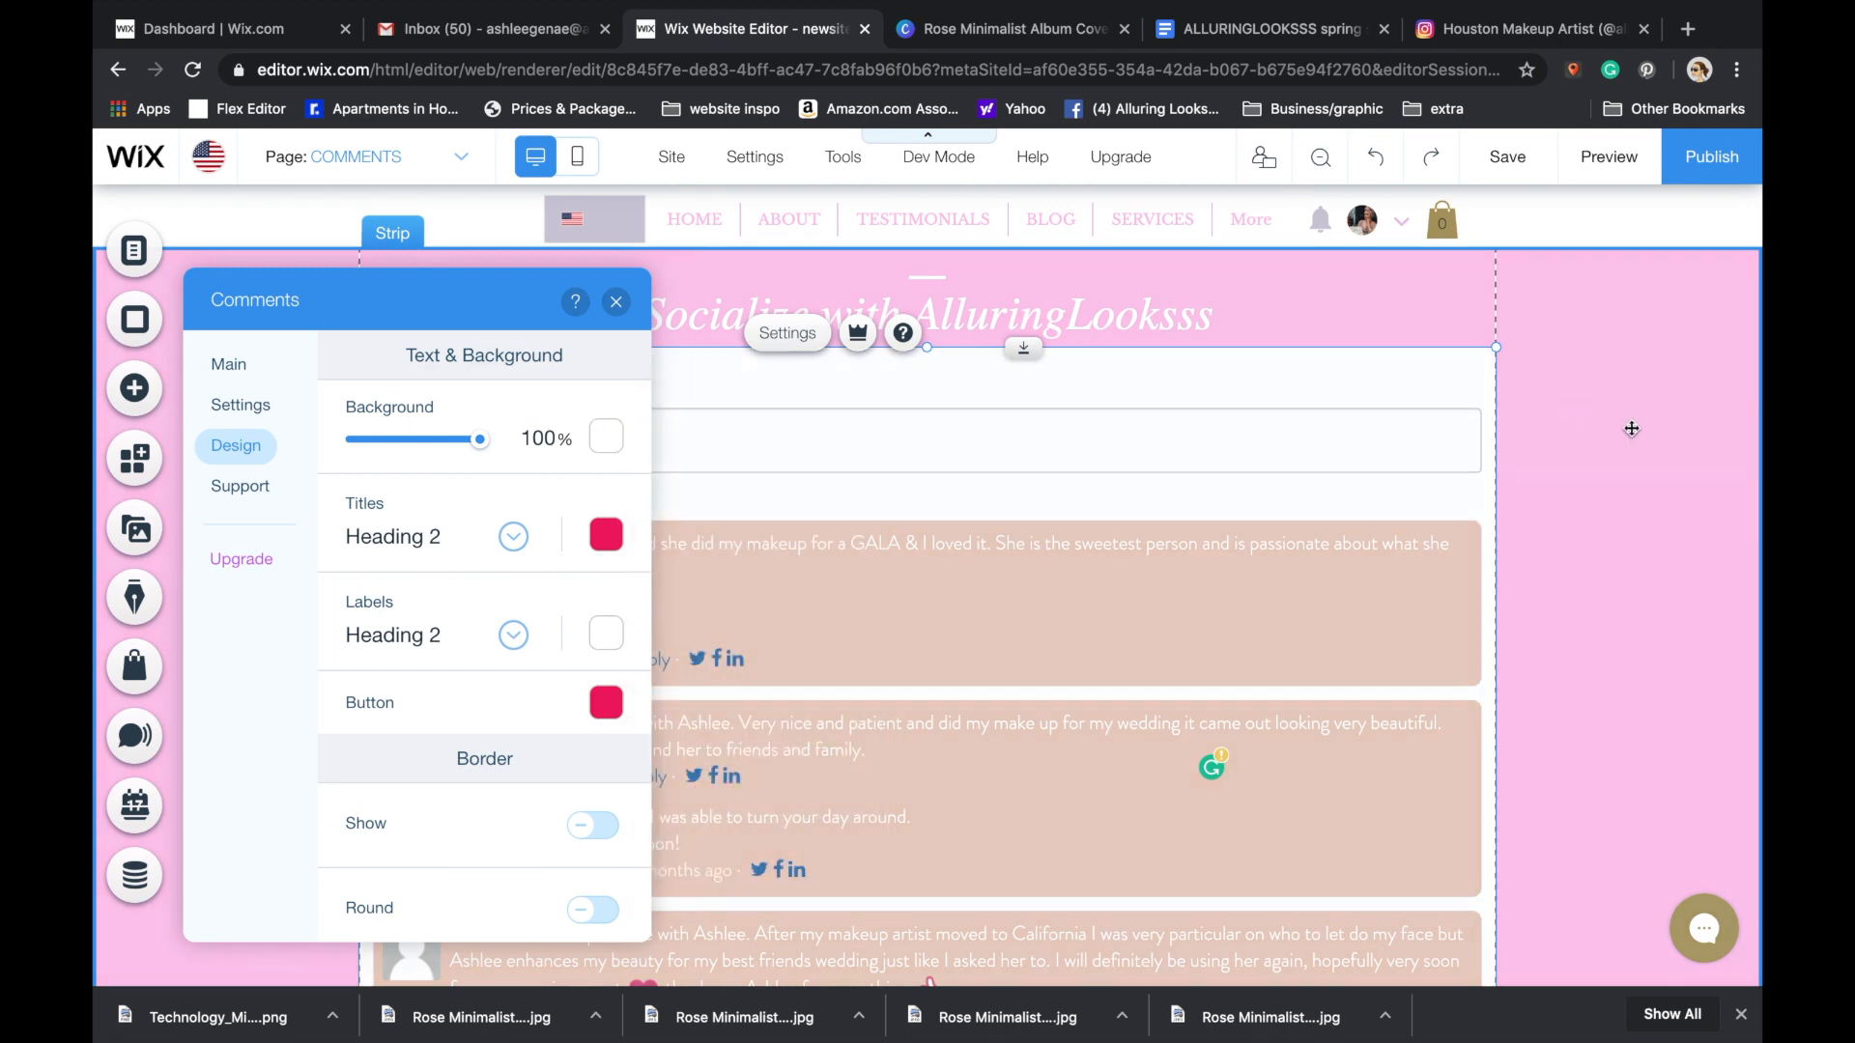
left_click(1573, 402)
- Change the comment boxes' background to light purple in the comments design settings
scroll(1412, 750, "down", 5)
scroll(1414, 745, "up", 5)
left_click(1333, 621)
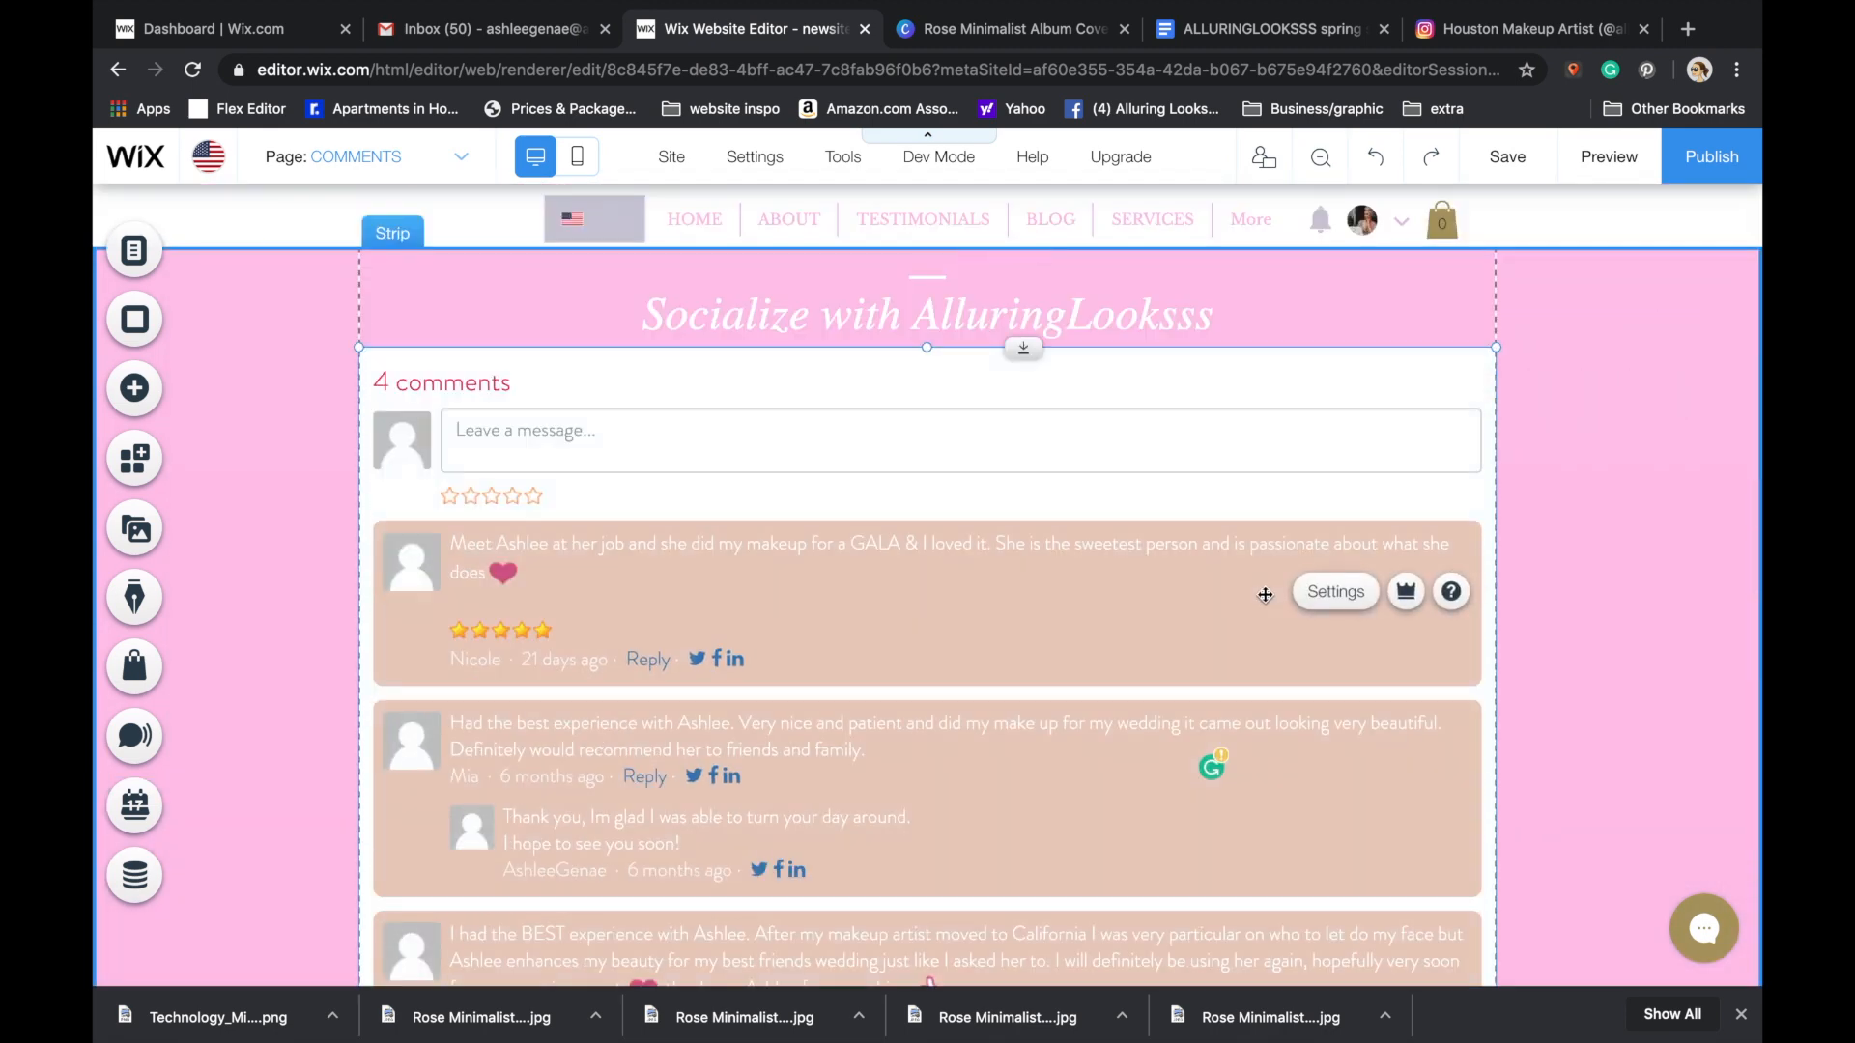
left_click(1334, 591)
left_click(217, 447)
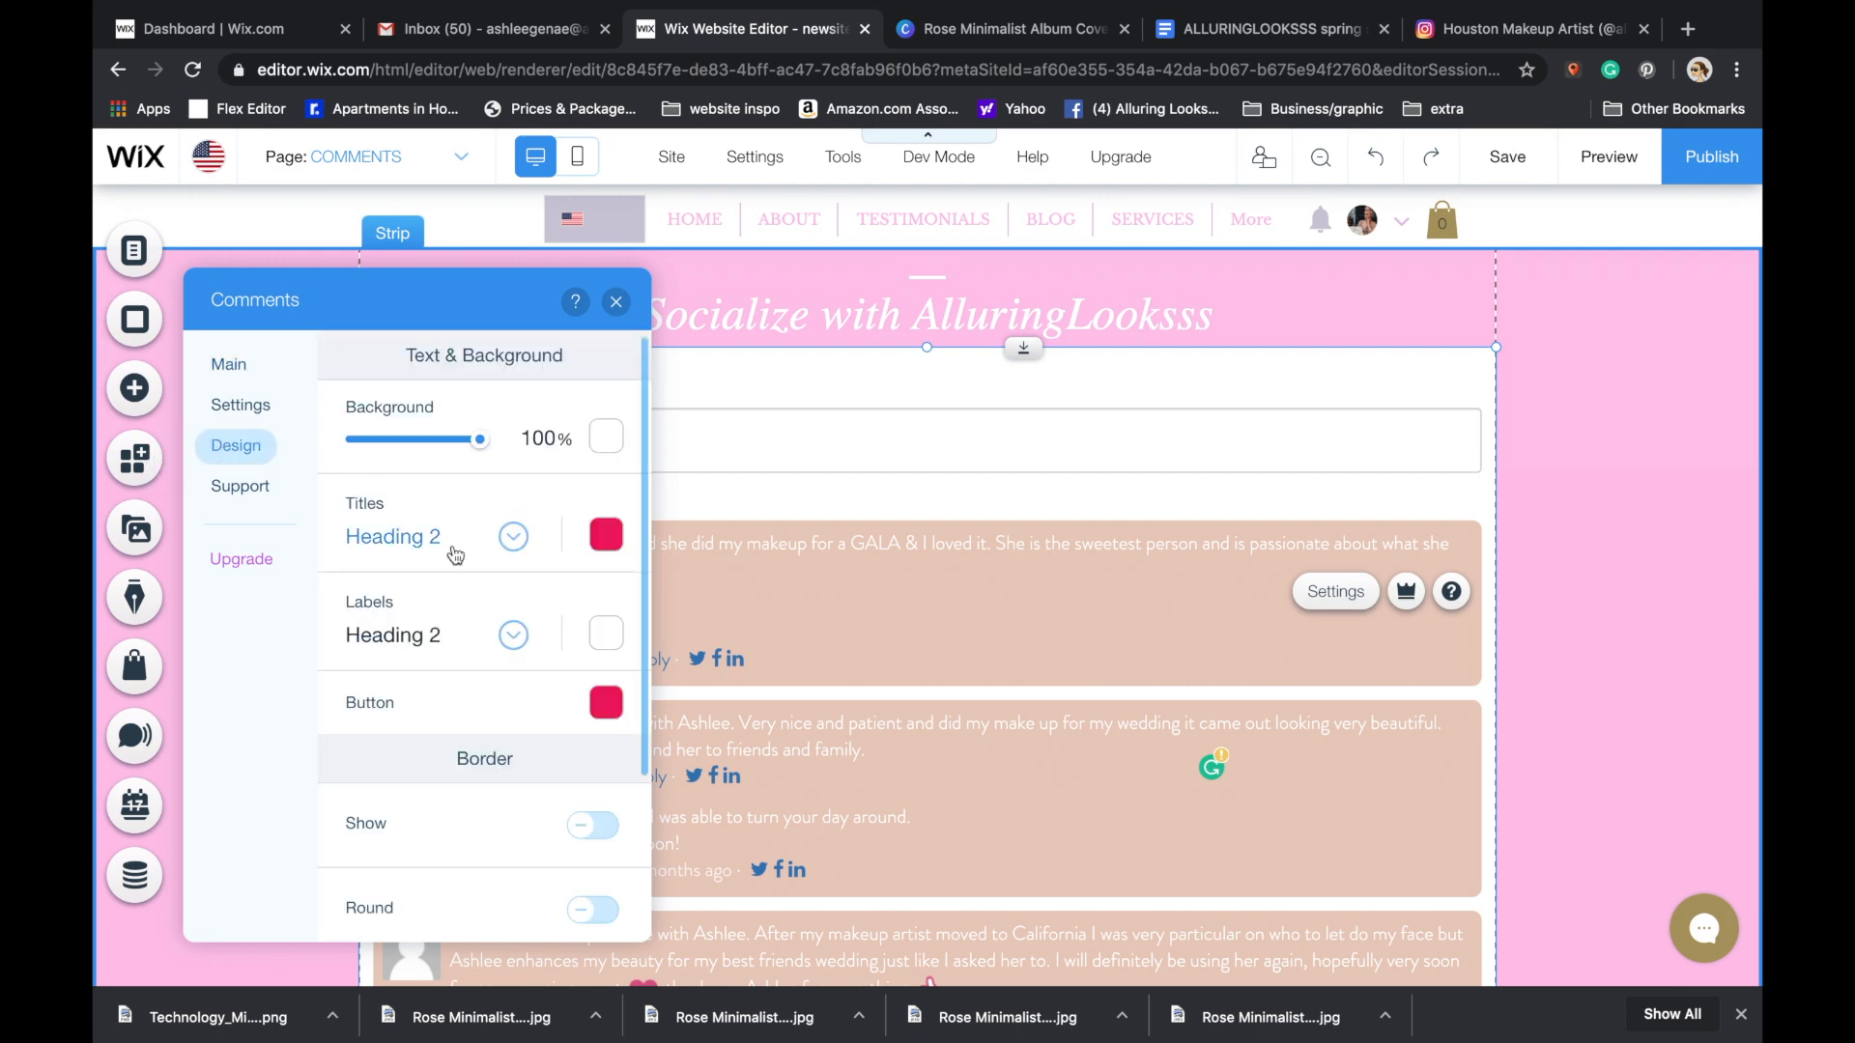
scroll(483, 676, "down", 3)
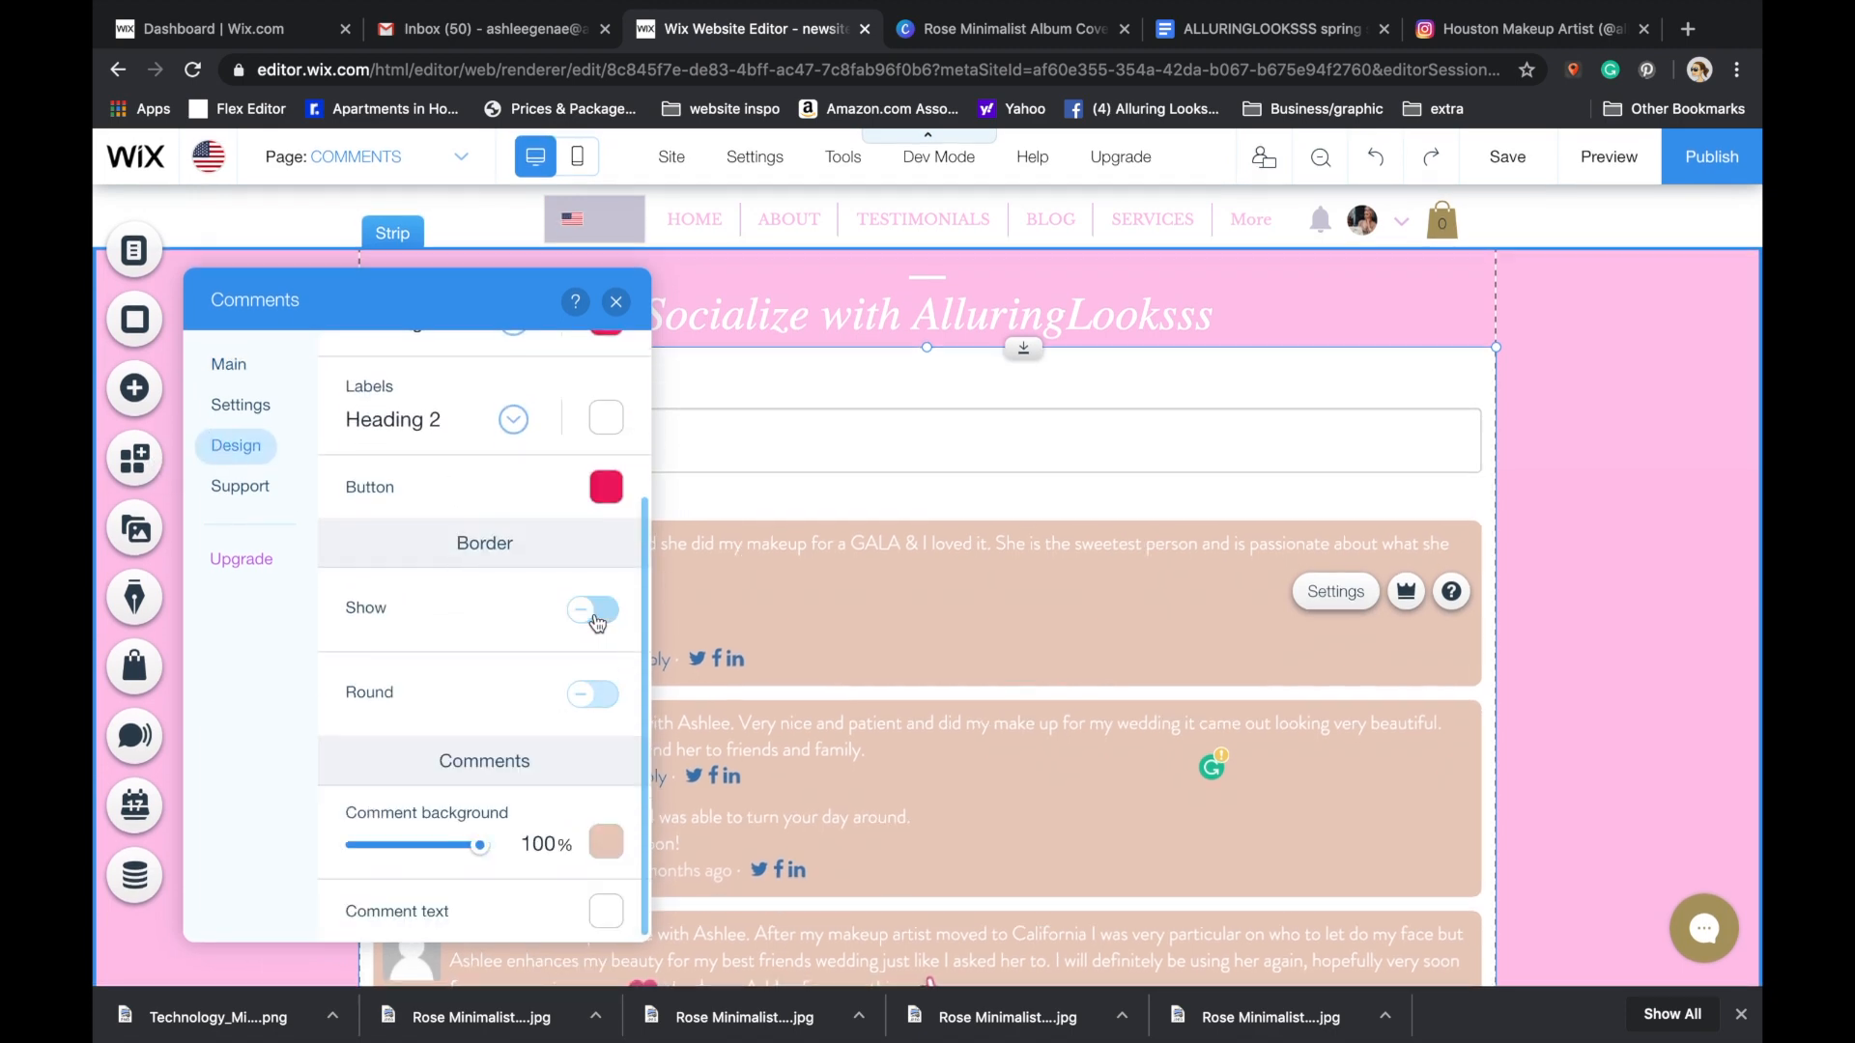
left_click(606, 842)
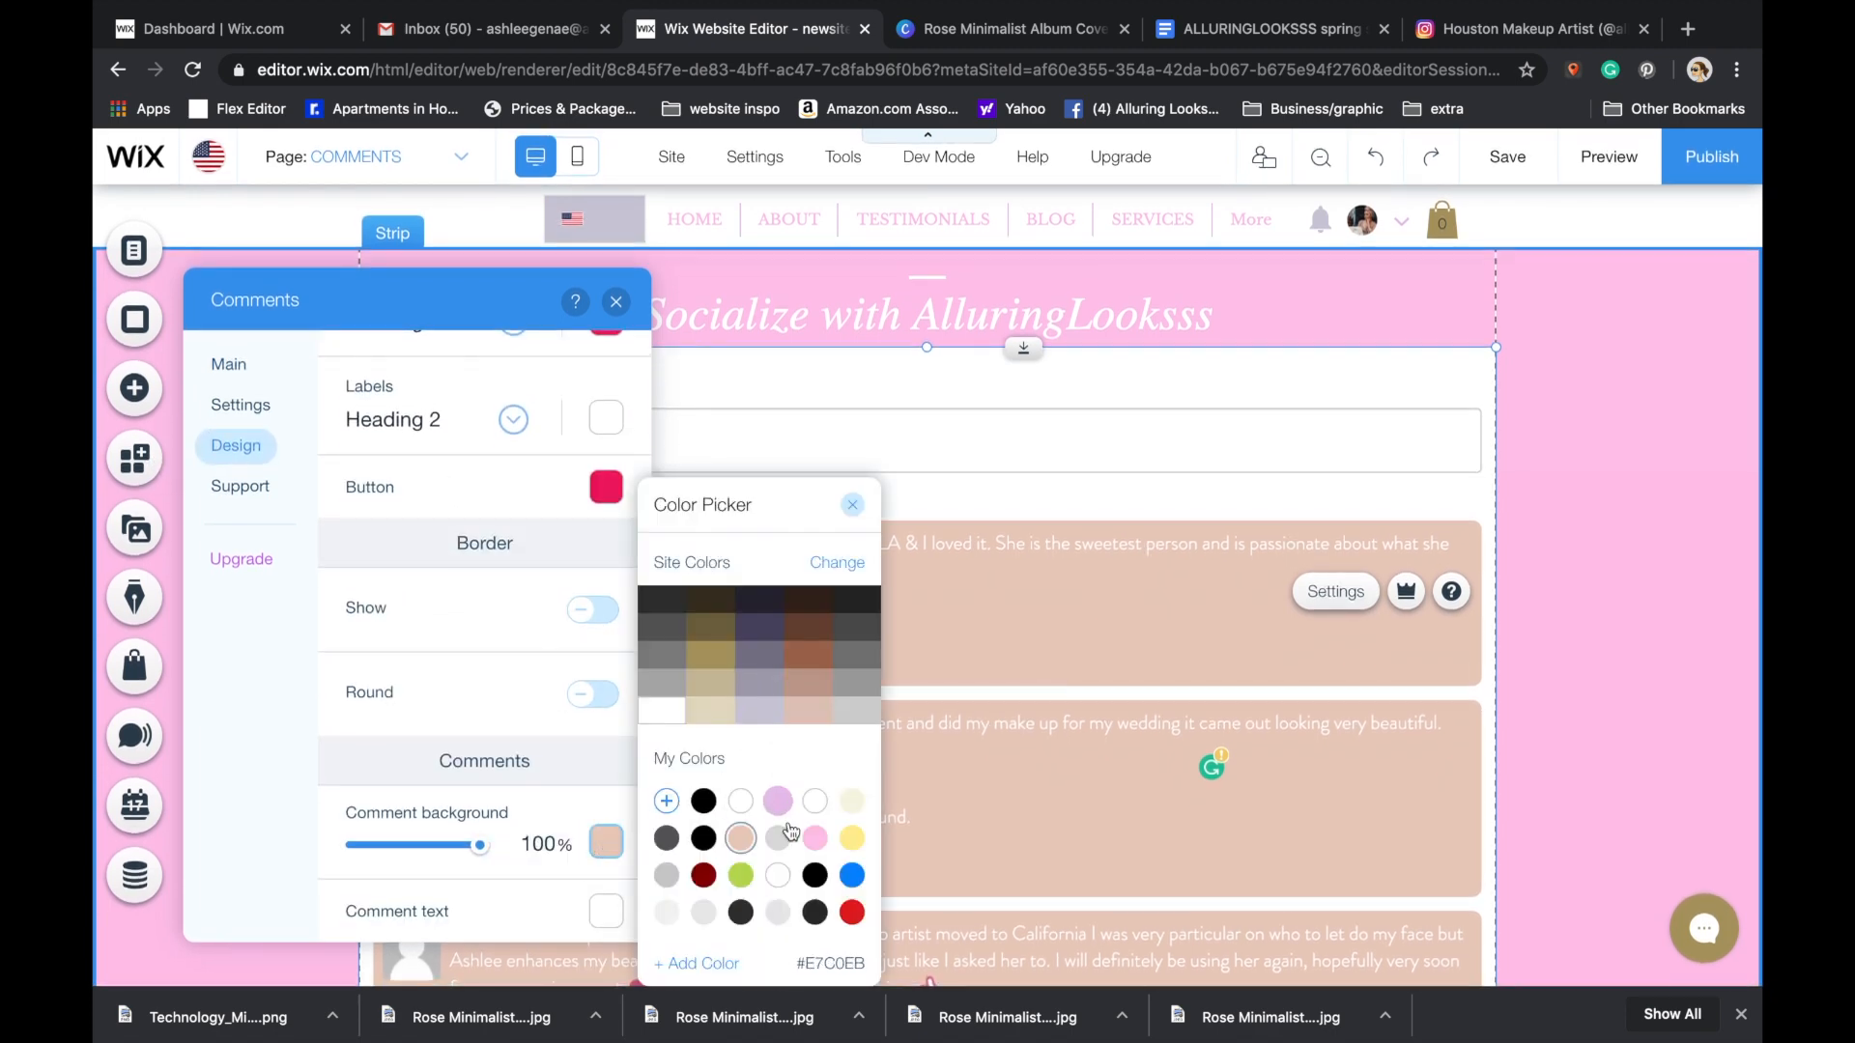
left_click(853, 507)
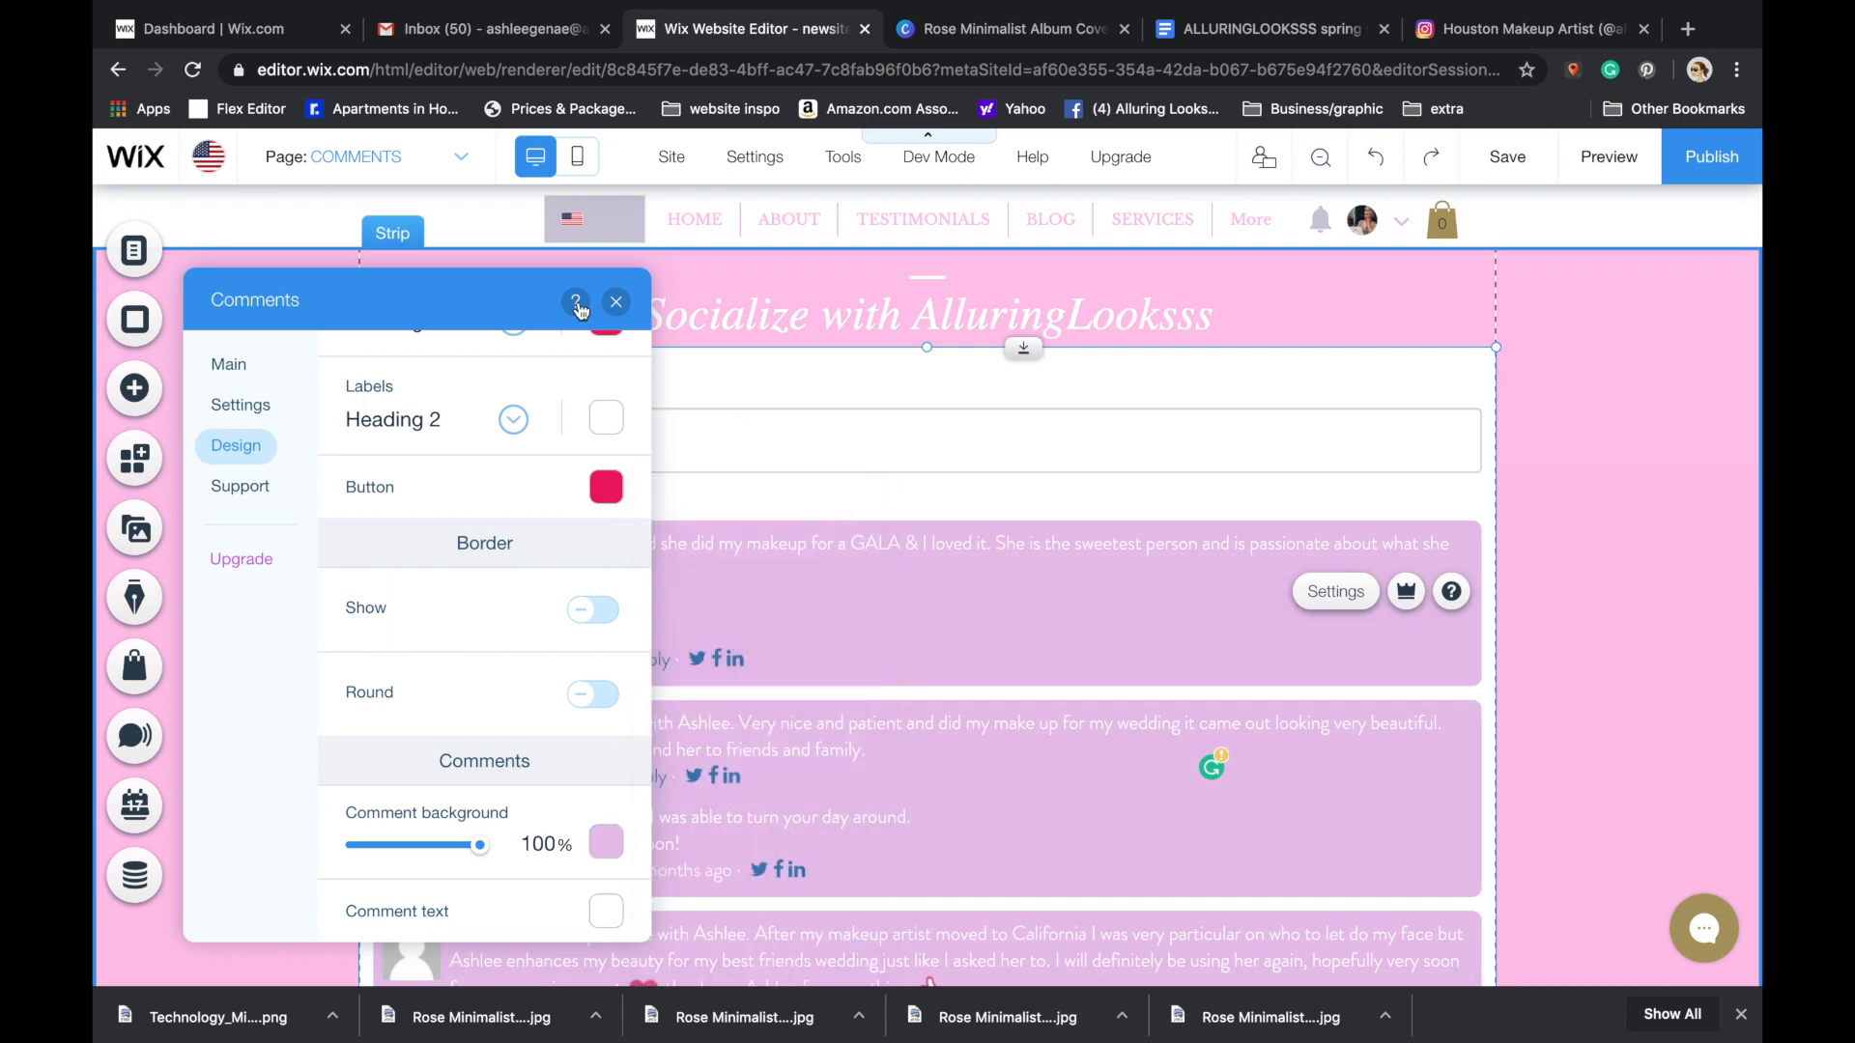
left_click(614, 302)
scroll(259, 716, "down", 10)
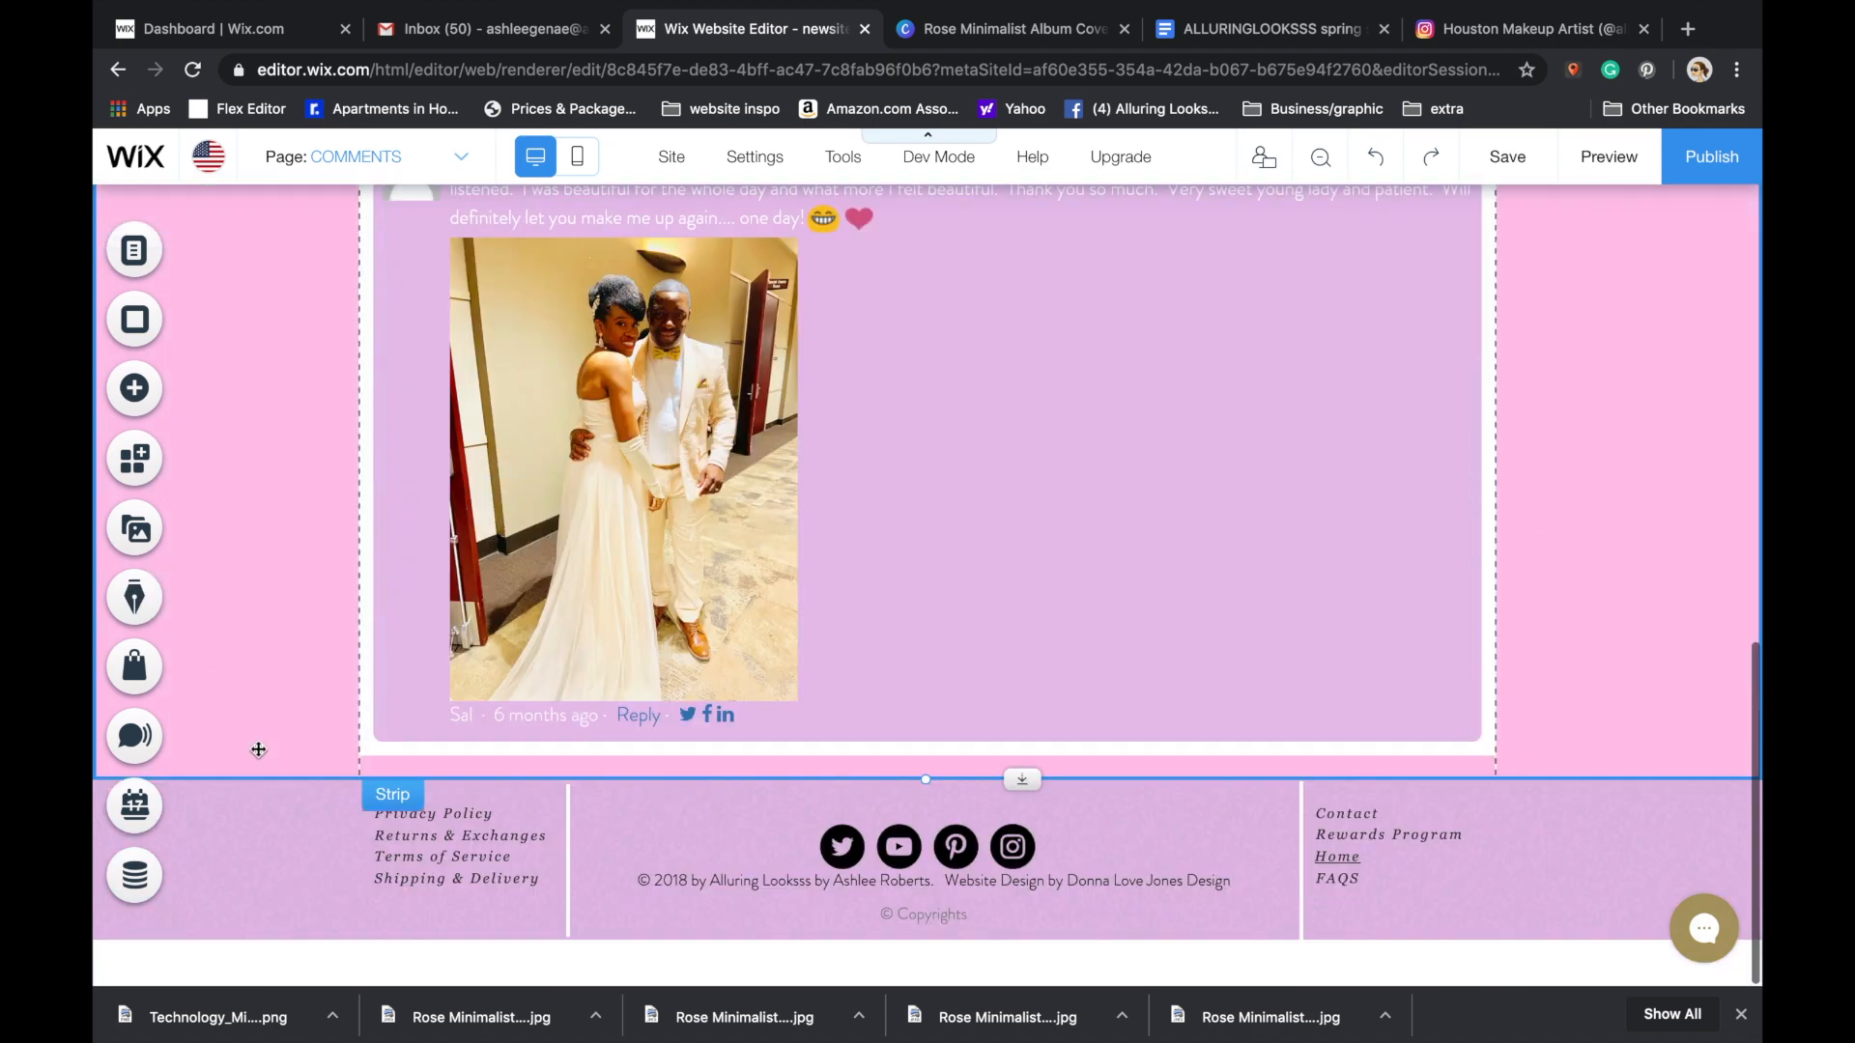
scroll(257, 749, "up", 10)
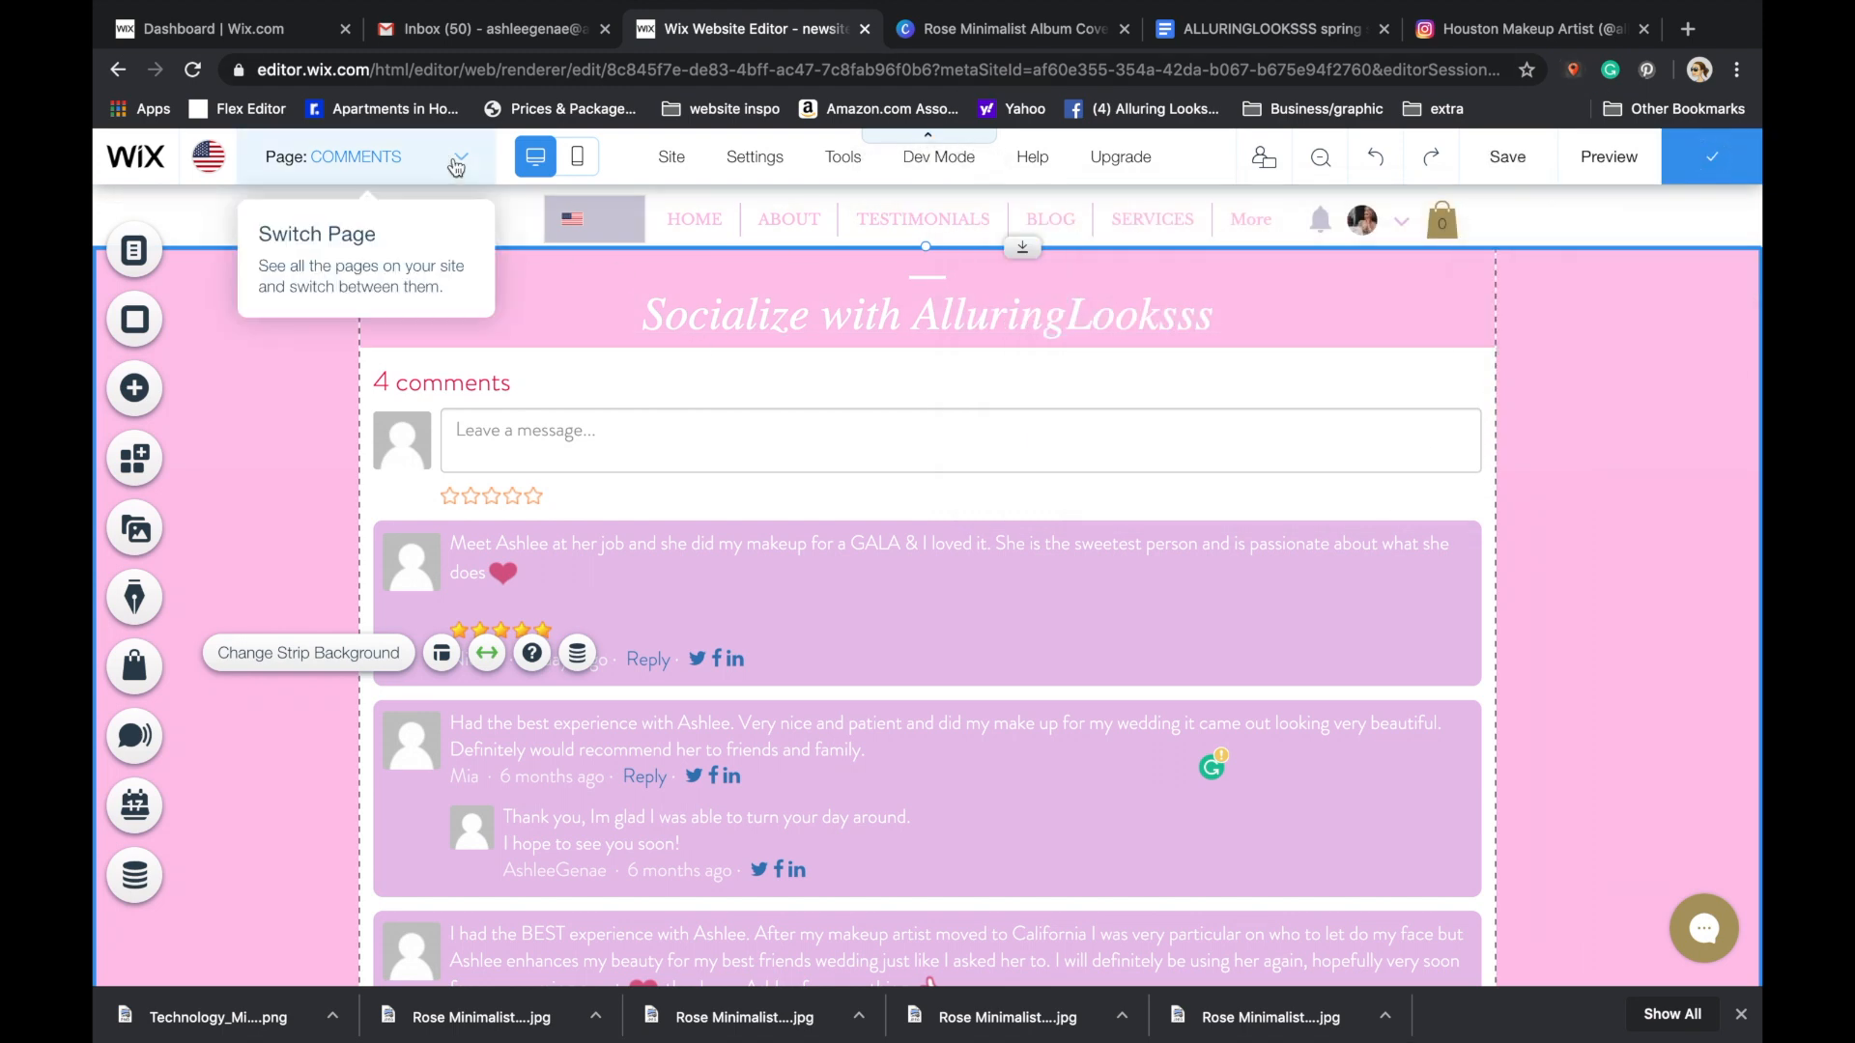
- Switch to the FAQs page and scroll through its header banner and questions
left_click(357, 158)
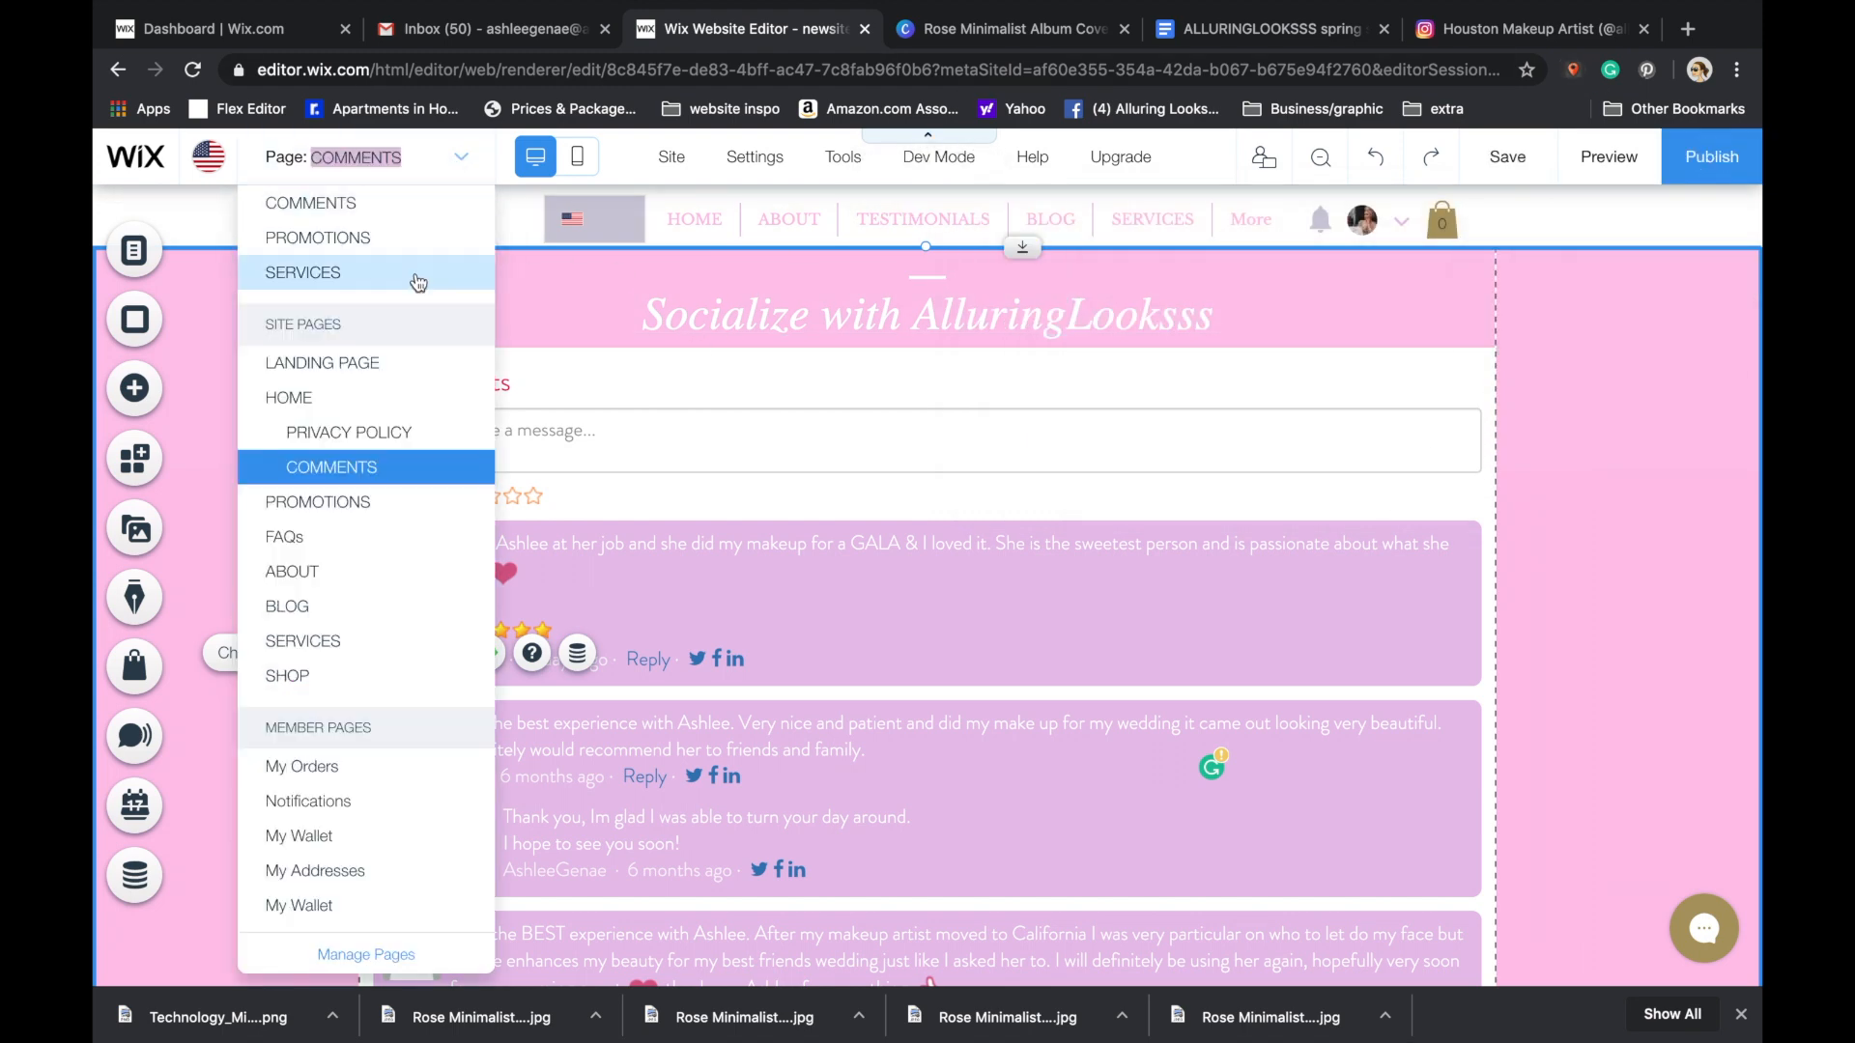
left_click(379, 537)
scroll(376, 547, "down", 15)
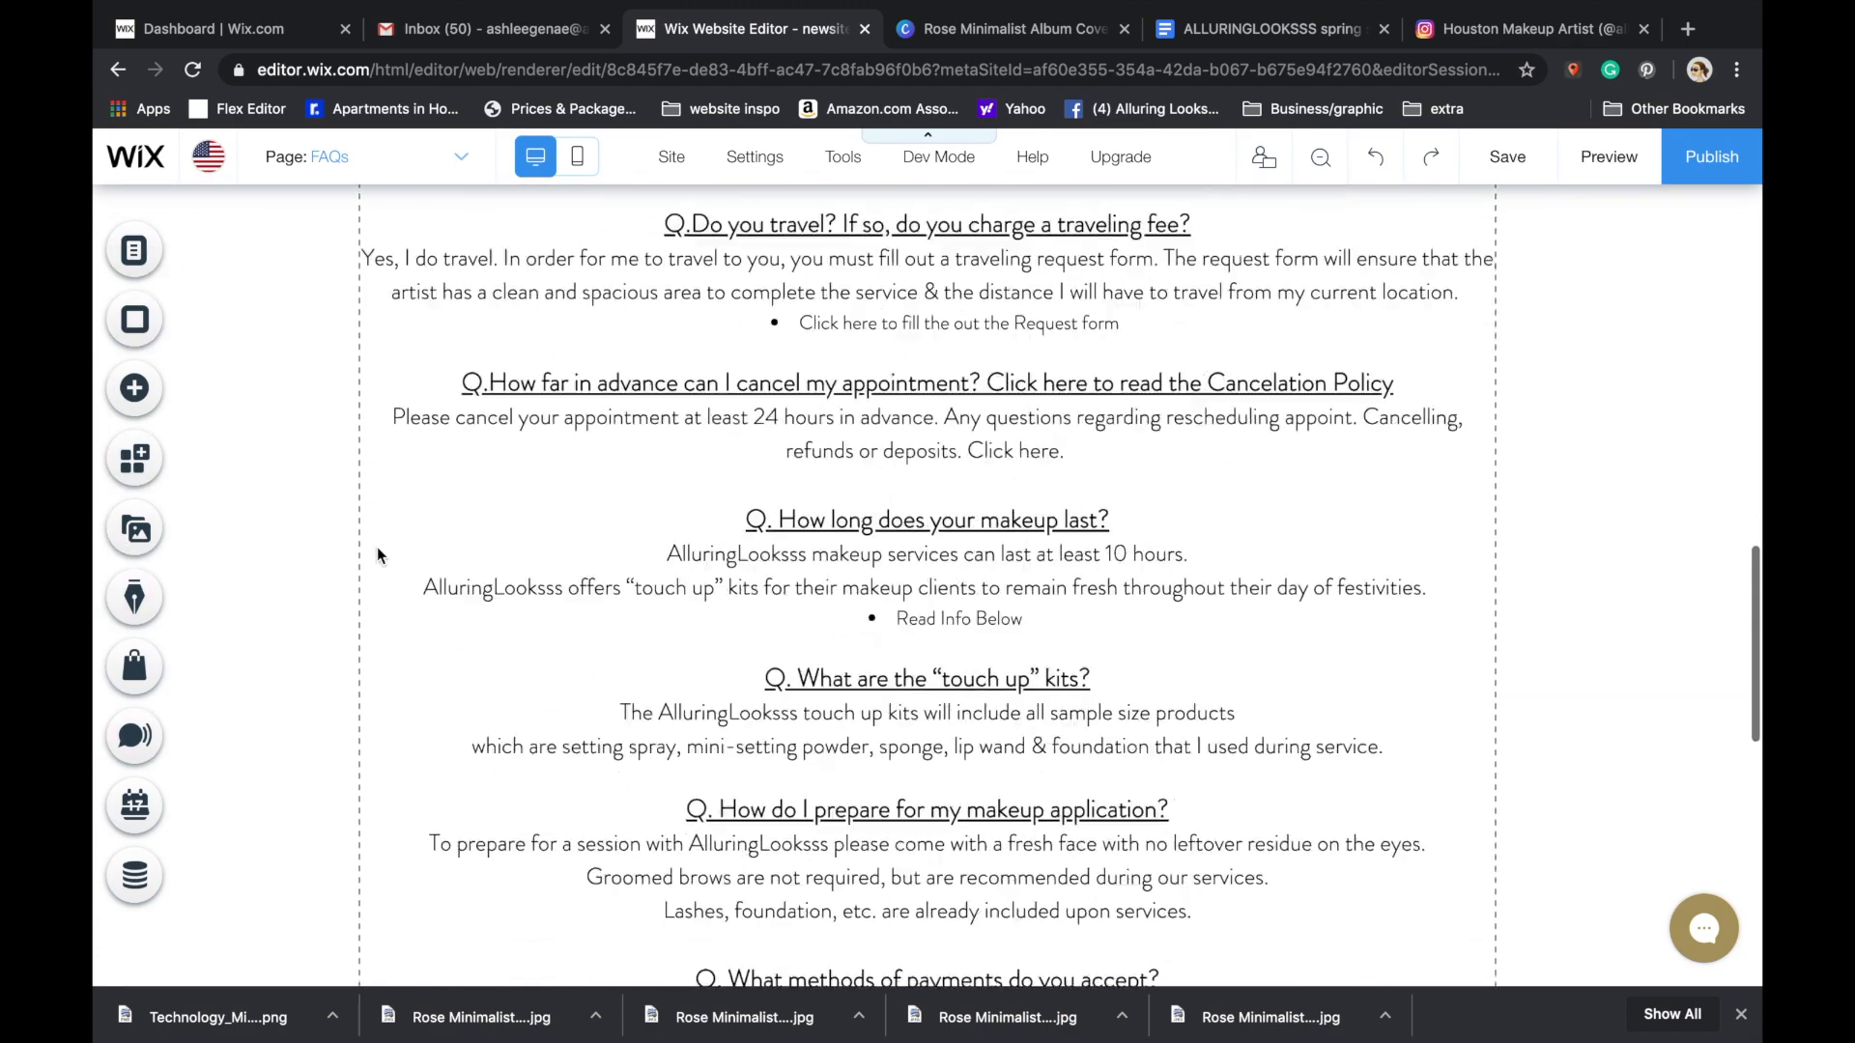
scroll(377, 547, "down", 9)
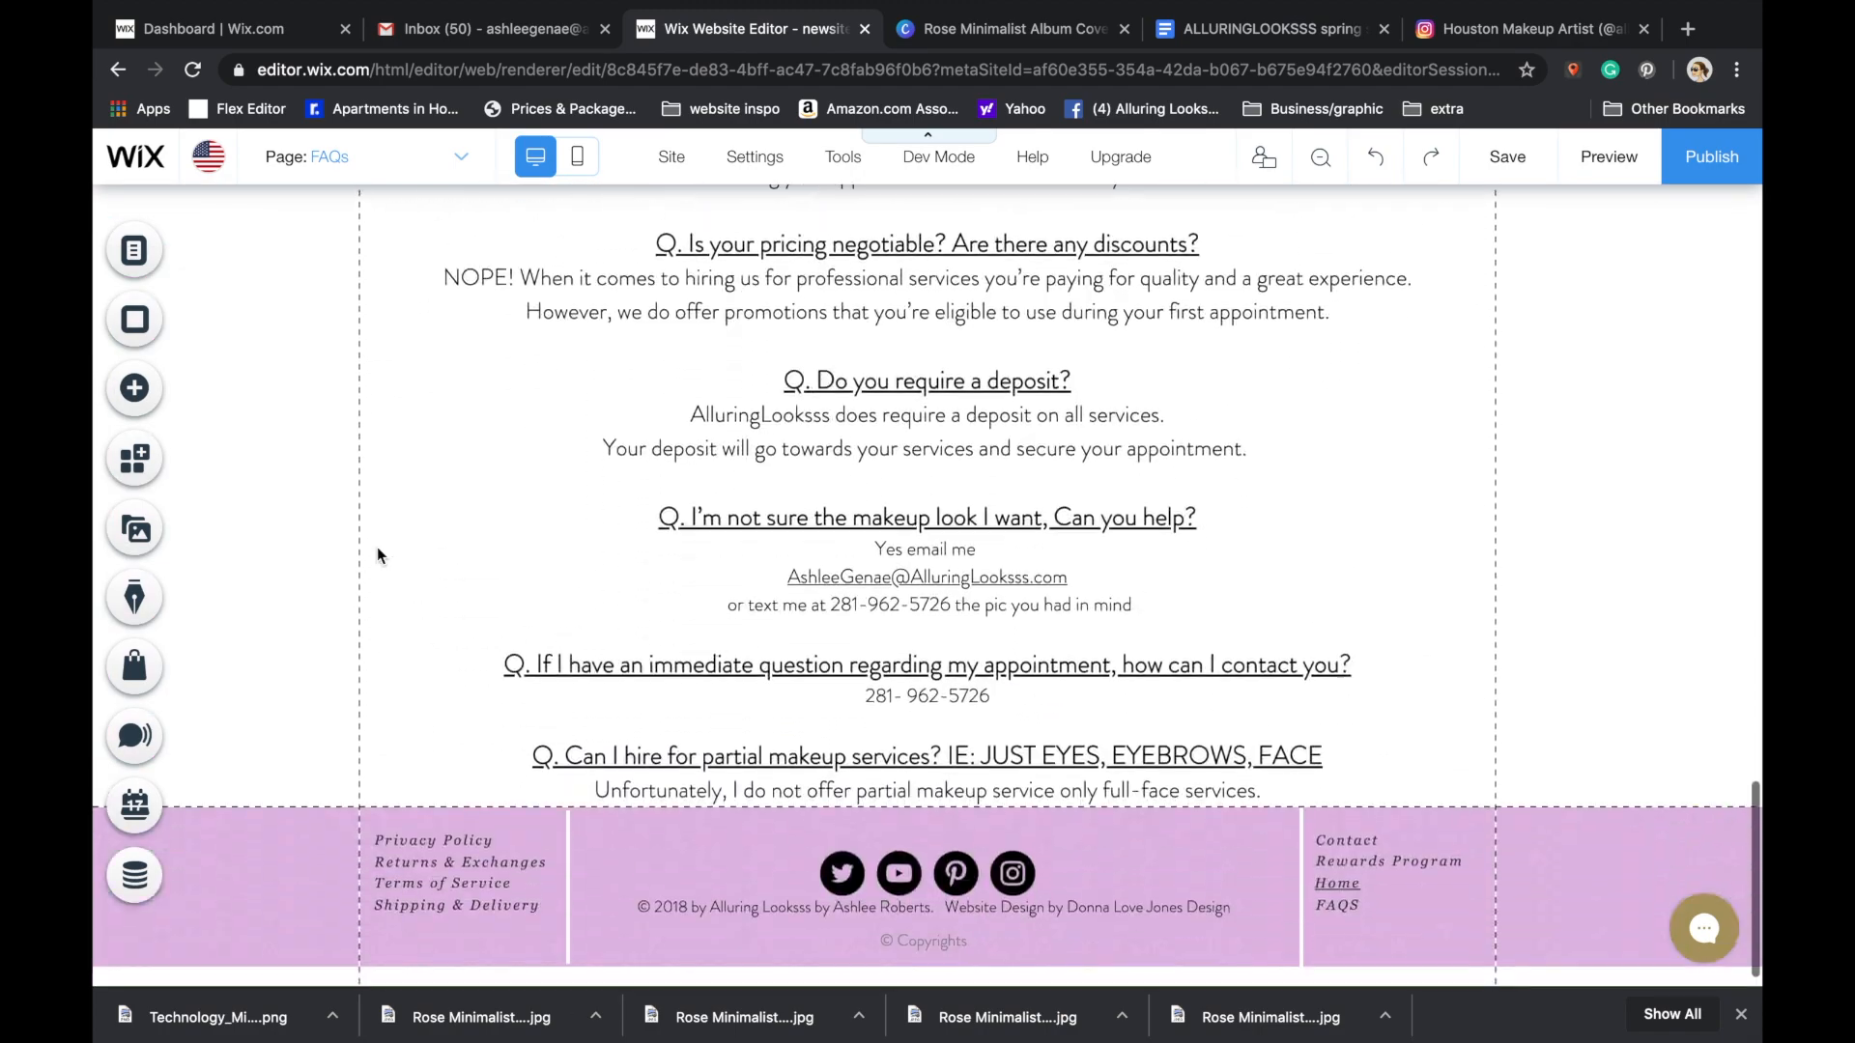
scroll(378, 548, "up", 20)
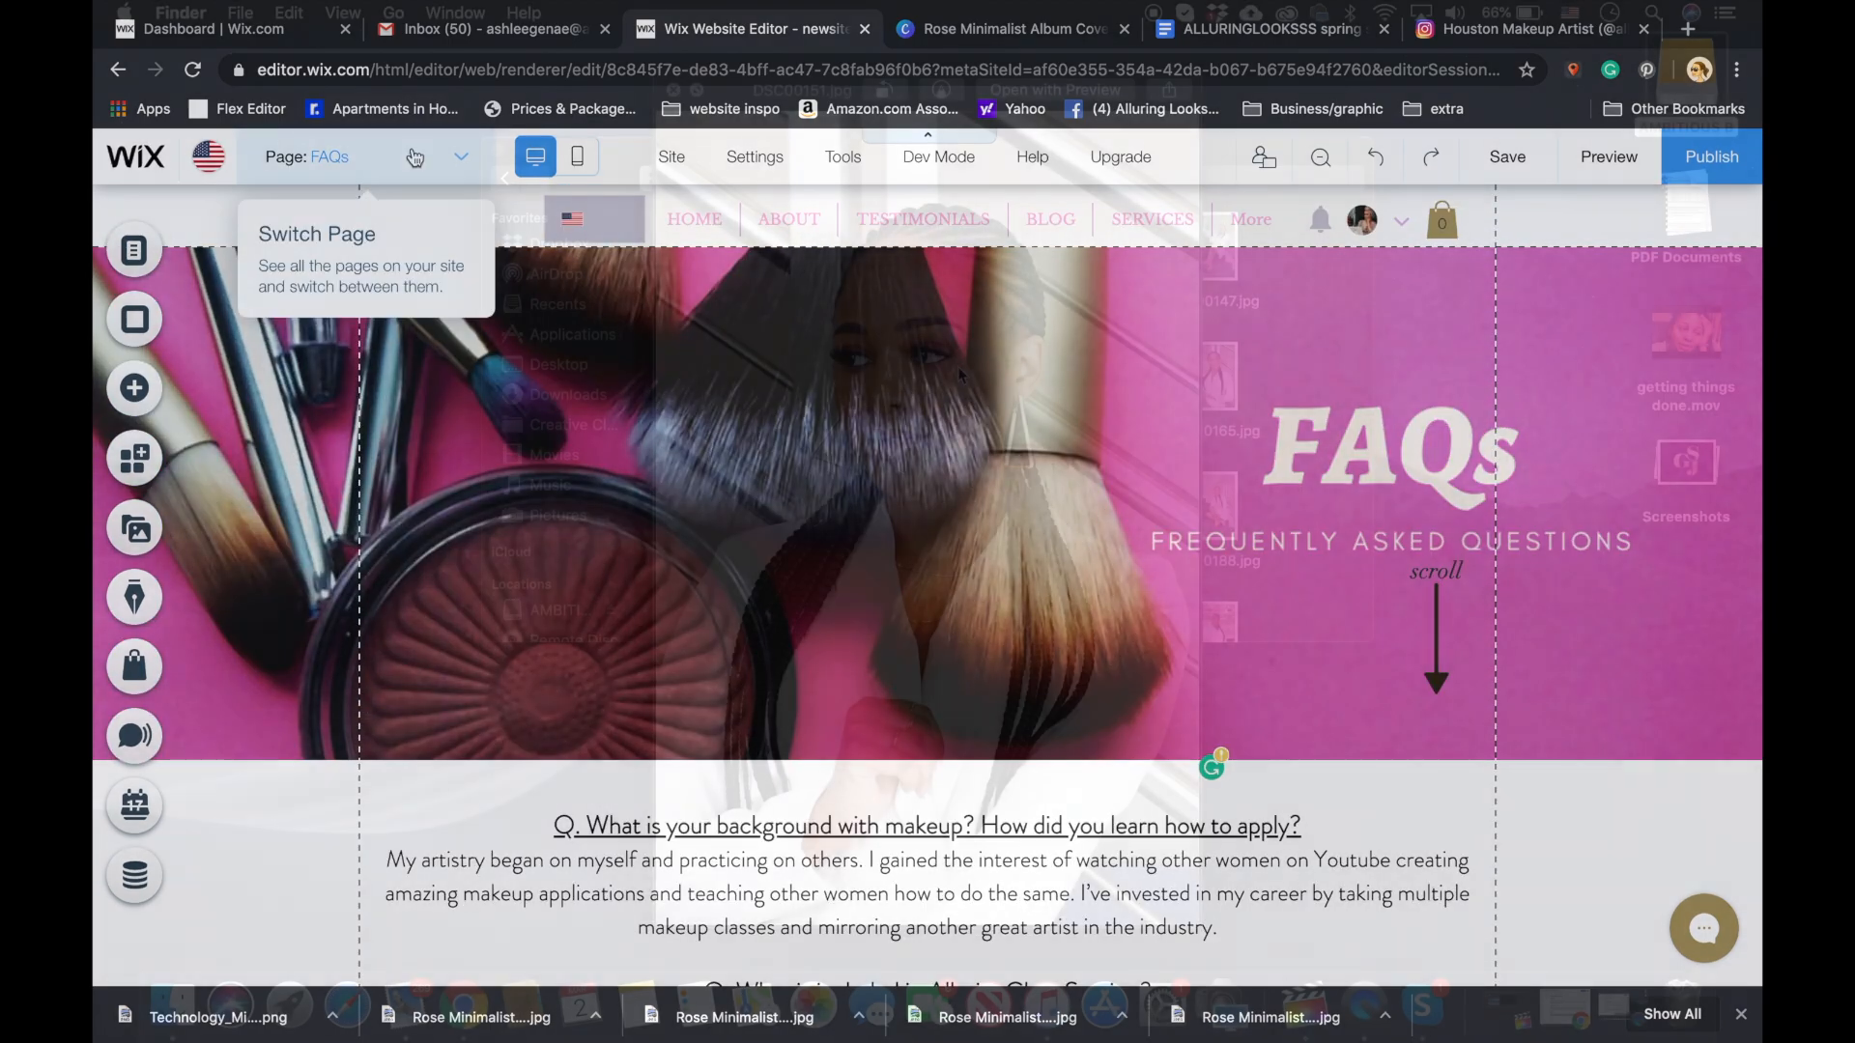
- Quick Look through DSC00148, DSC00143, DSC00147, DSC00165, DSC00153 and DSC00150
key("Left")
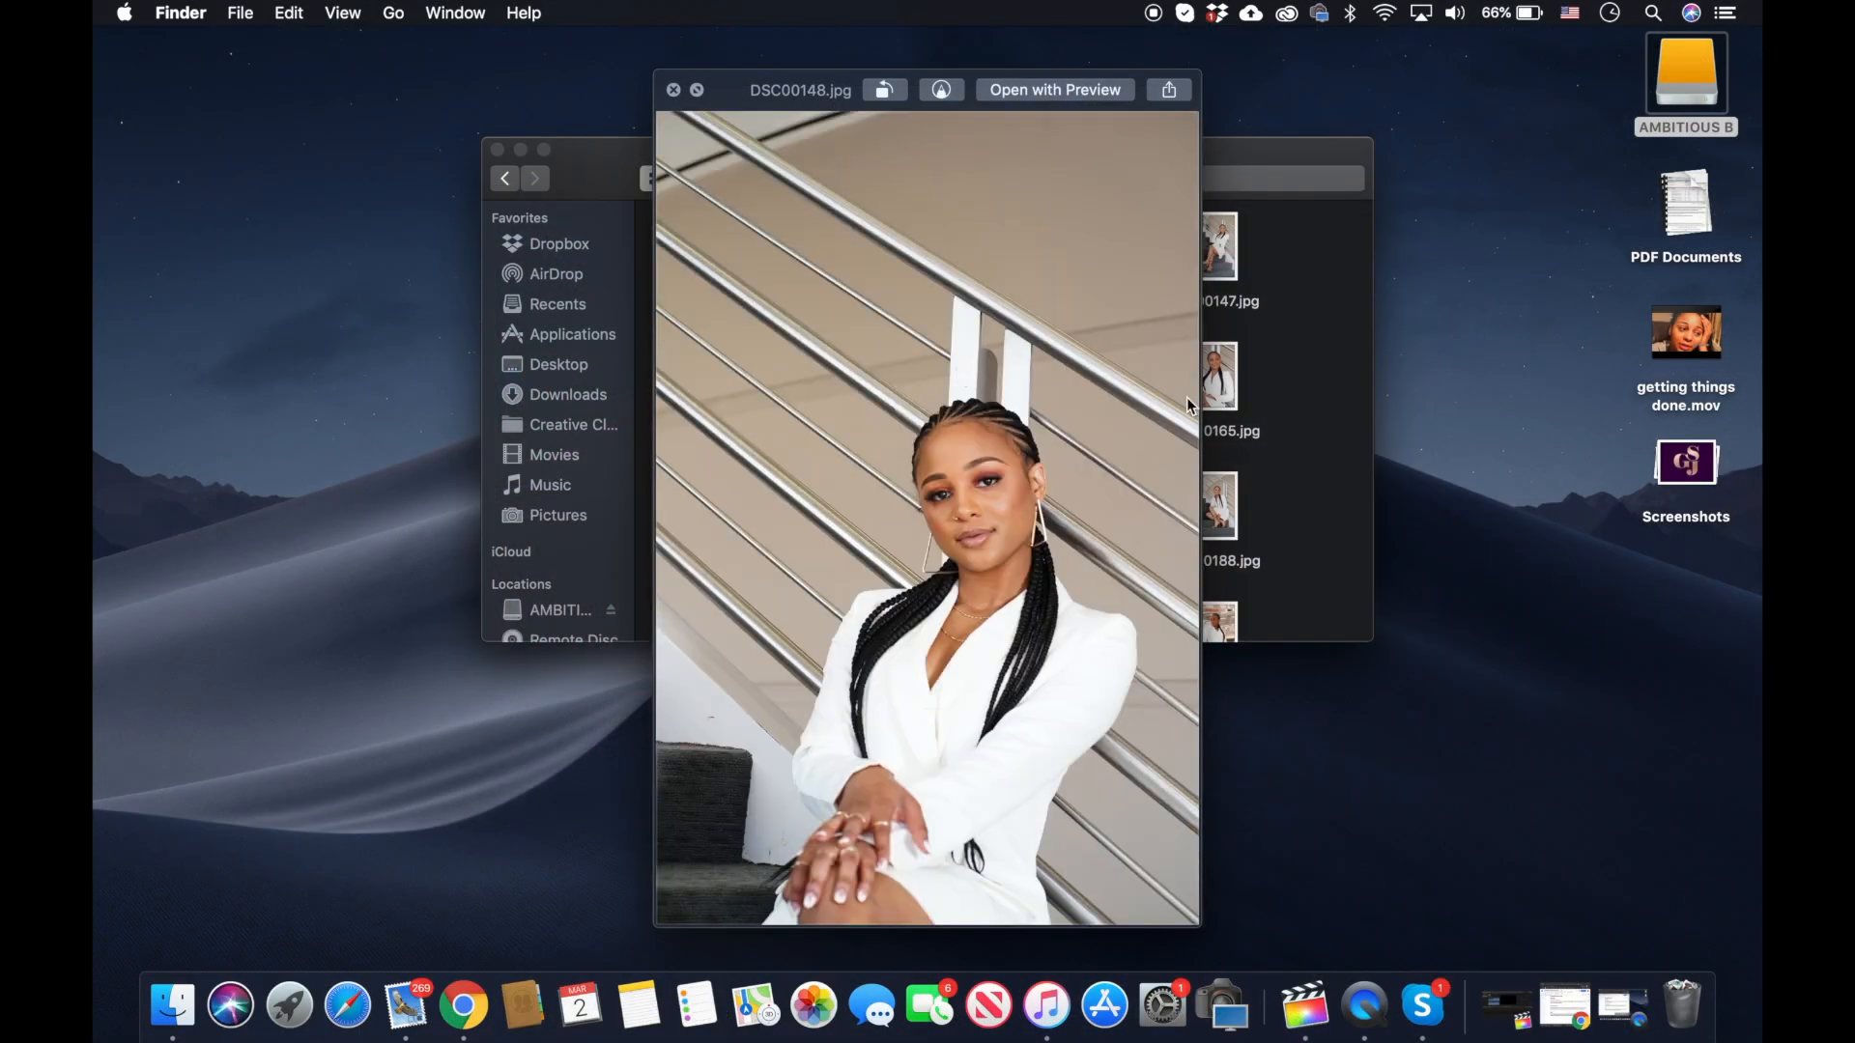
left_click(673, 90)
left_click(732, 255)
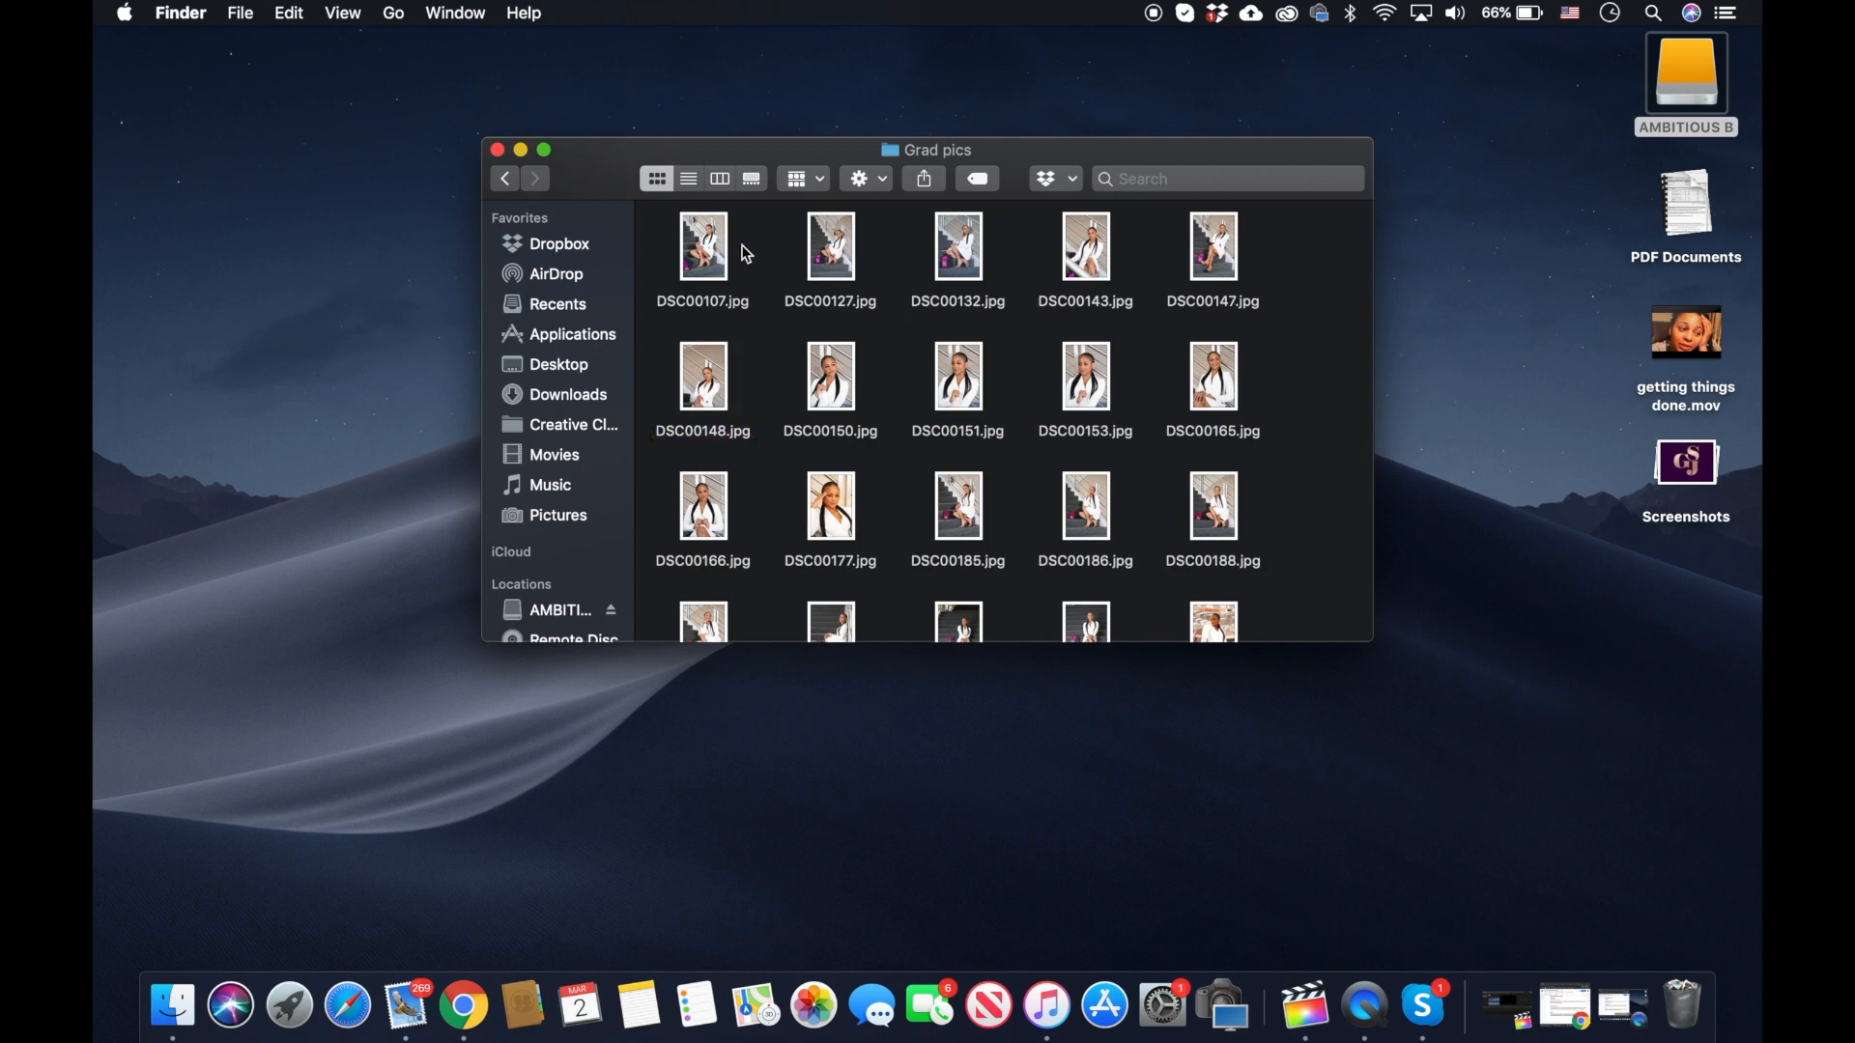
left_click(1109, 253)
key("space")
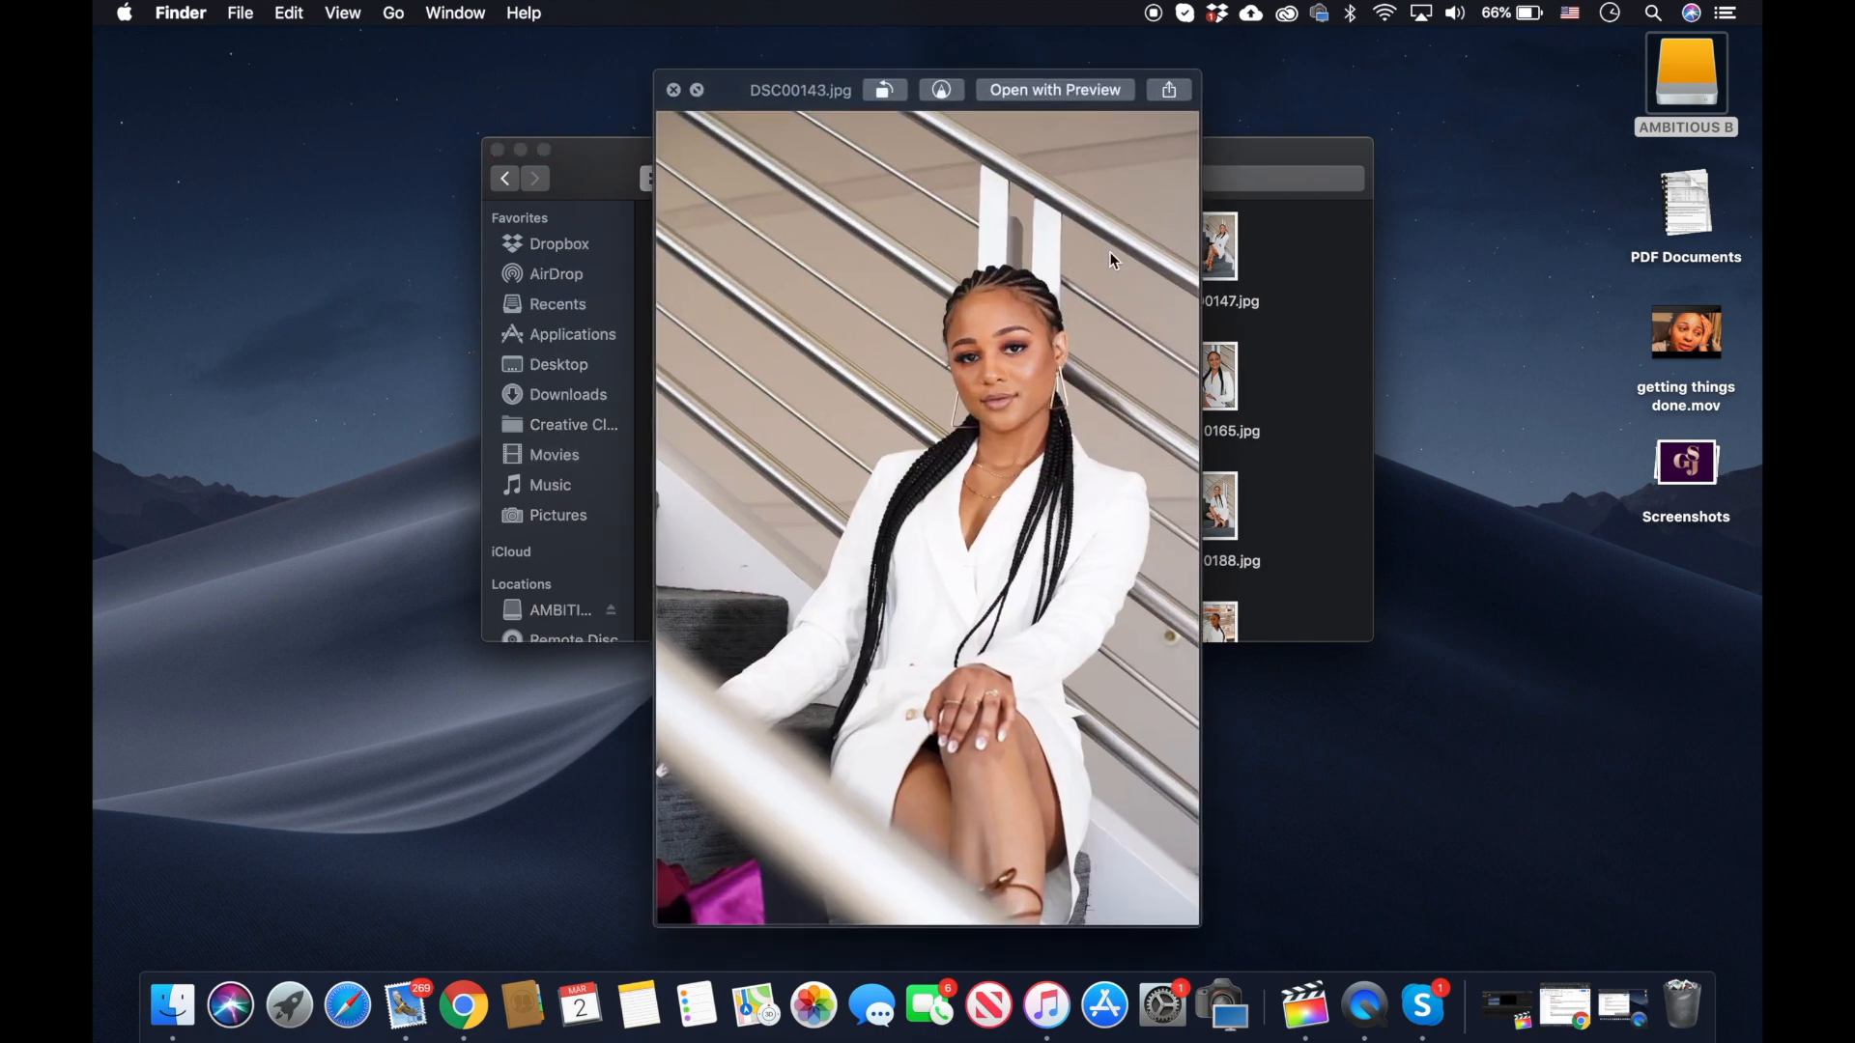
key("Right")
key("Down")
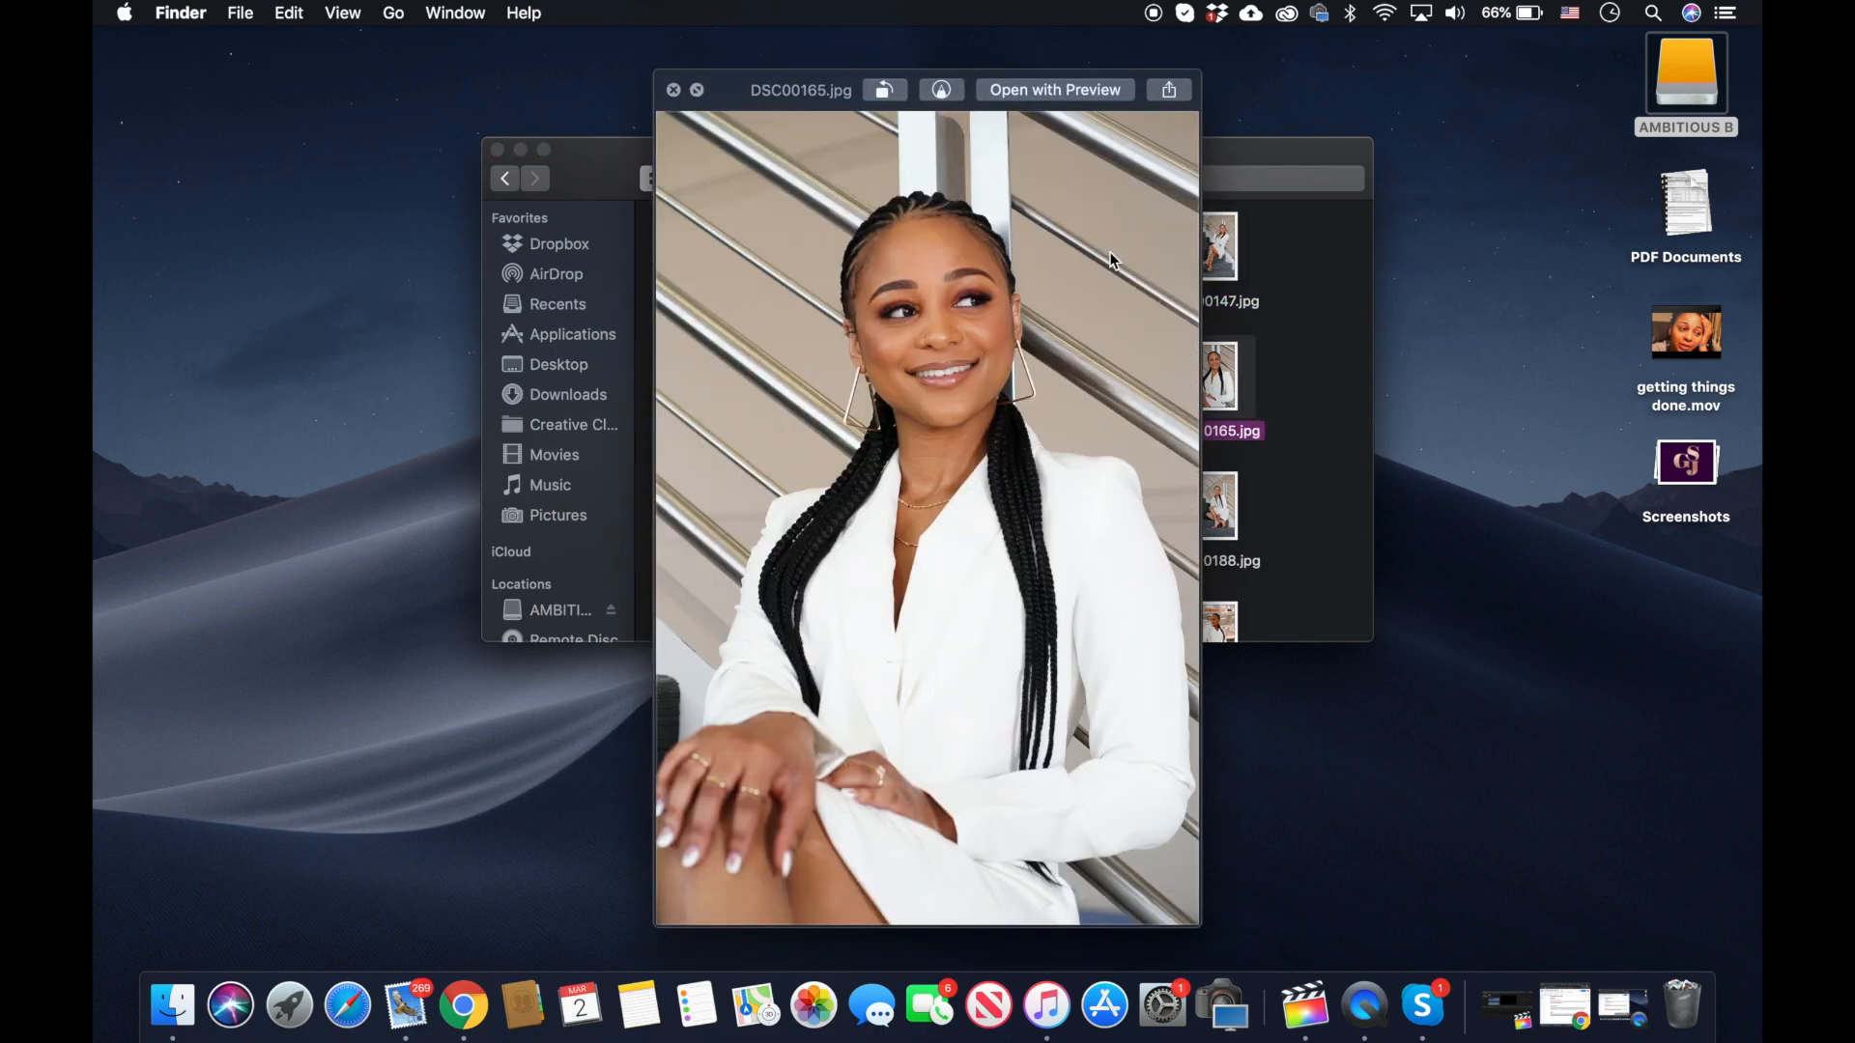
key("Left")
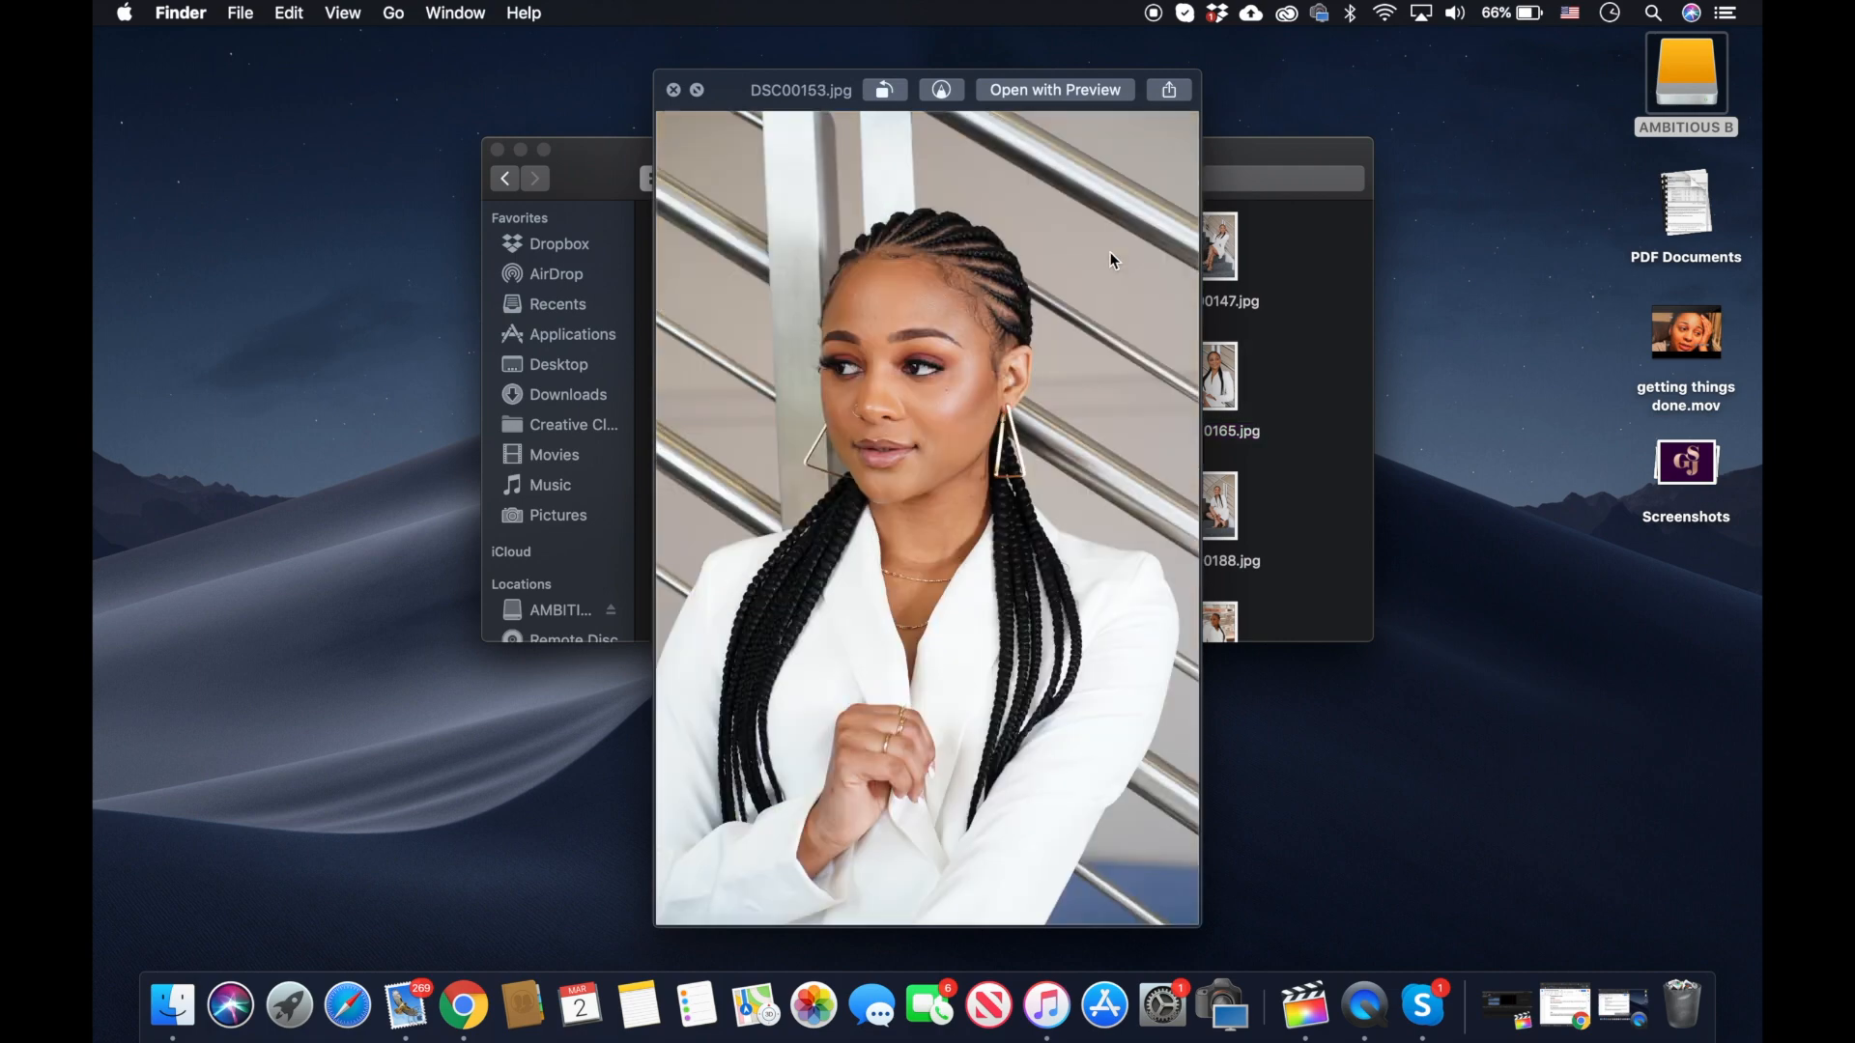
key("Left")
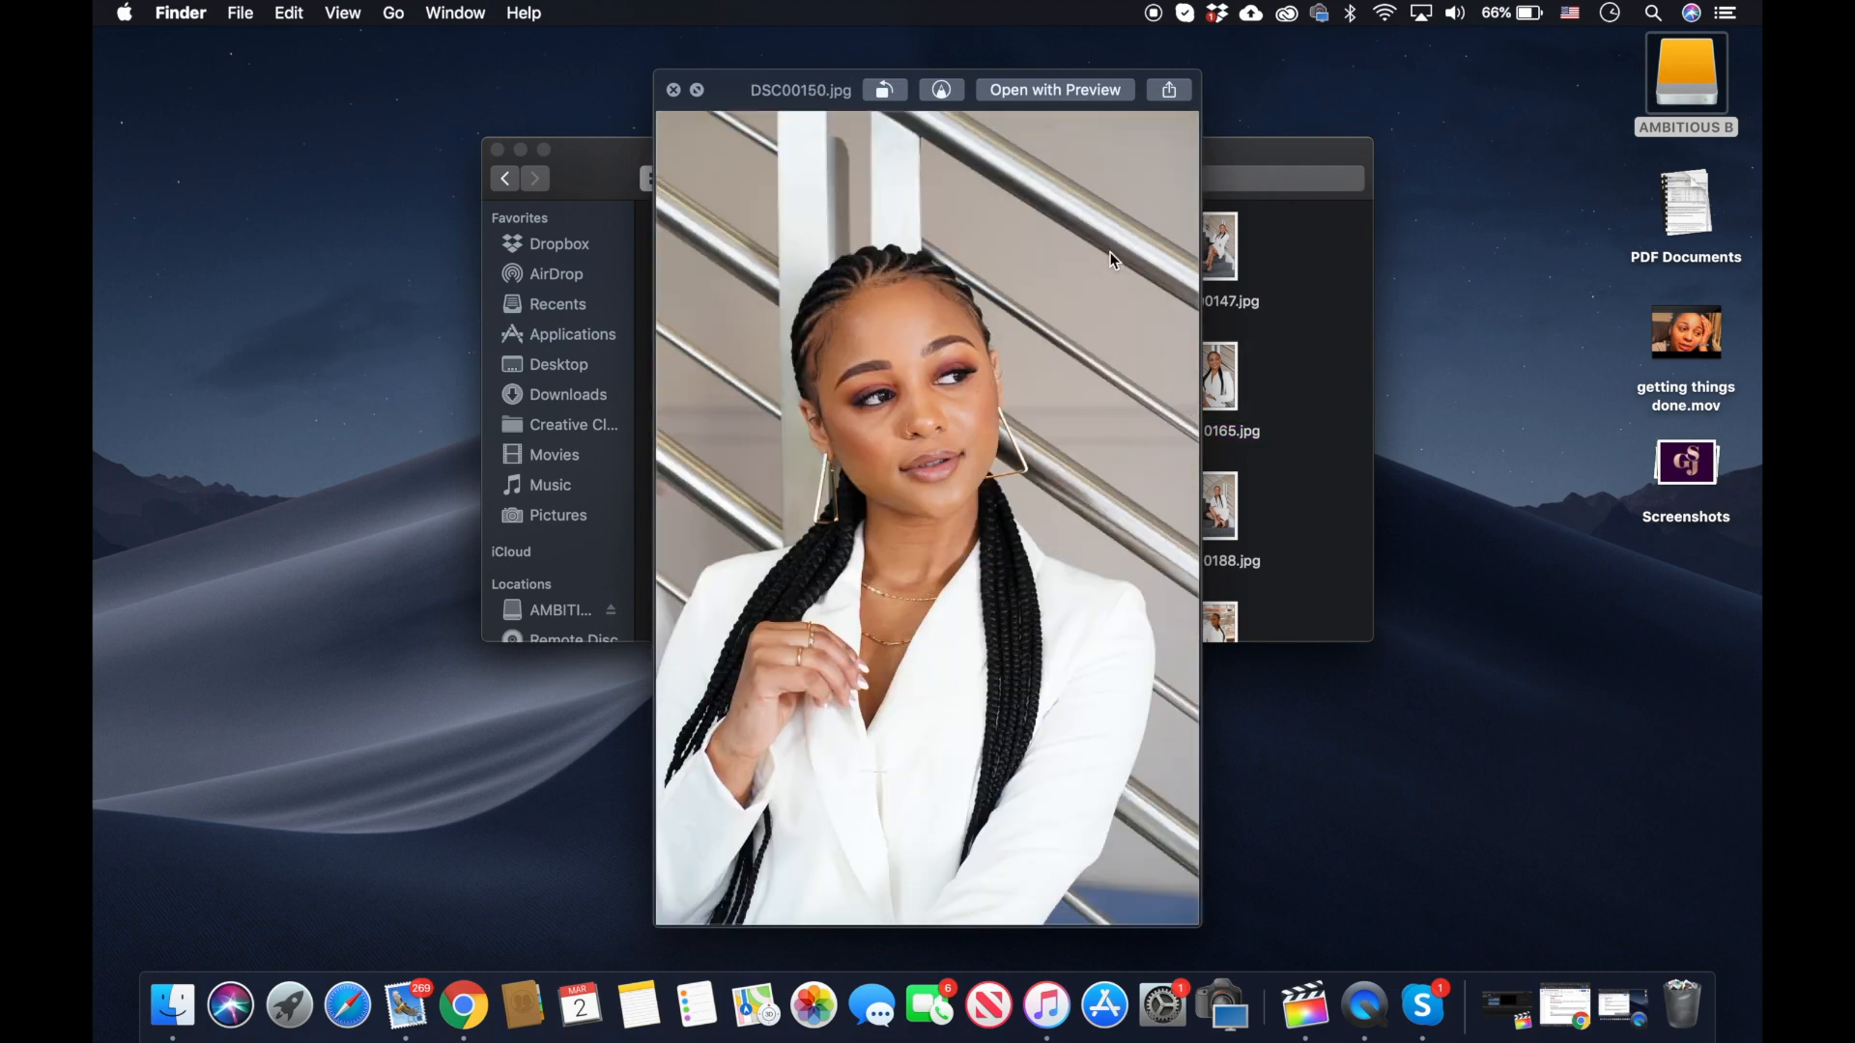
key("Right")
key("Right")
key("Left")
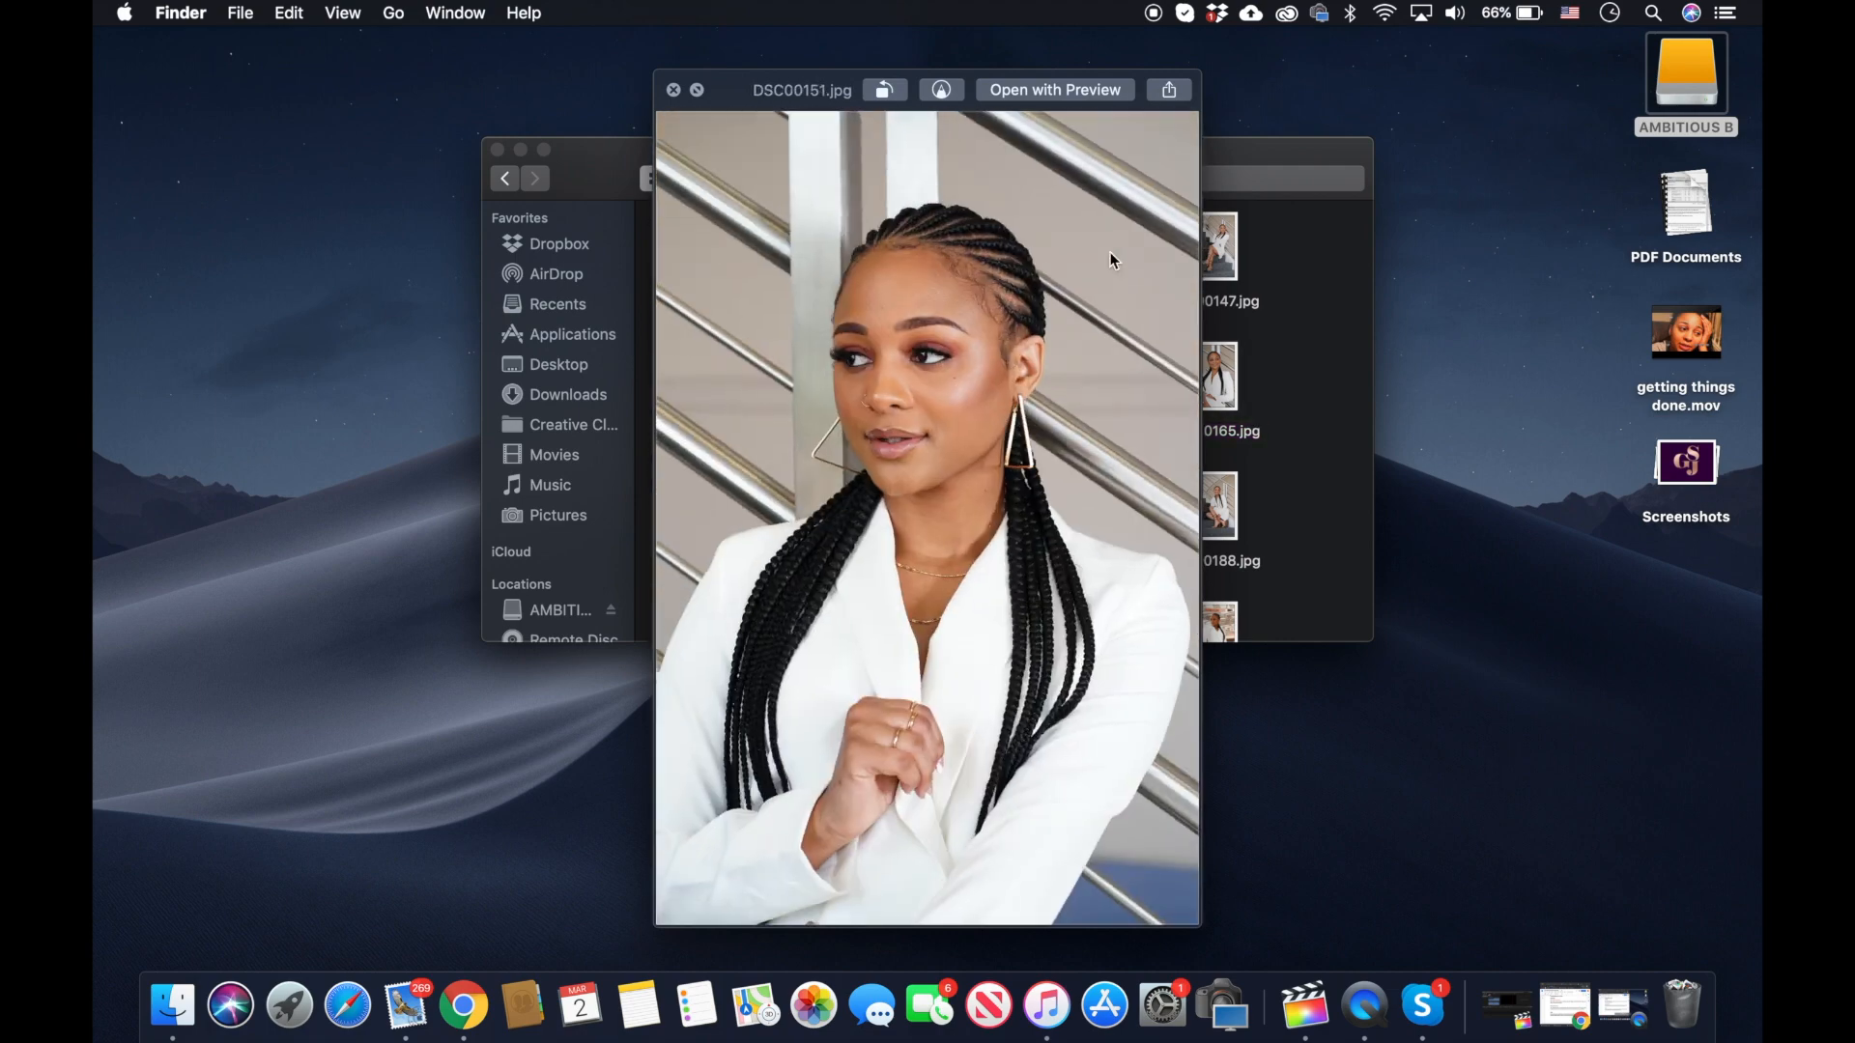
key("Left")
key("Left")
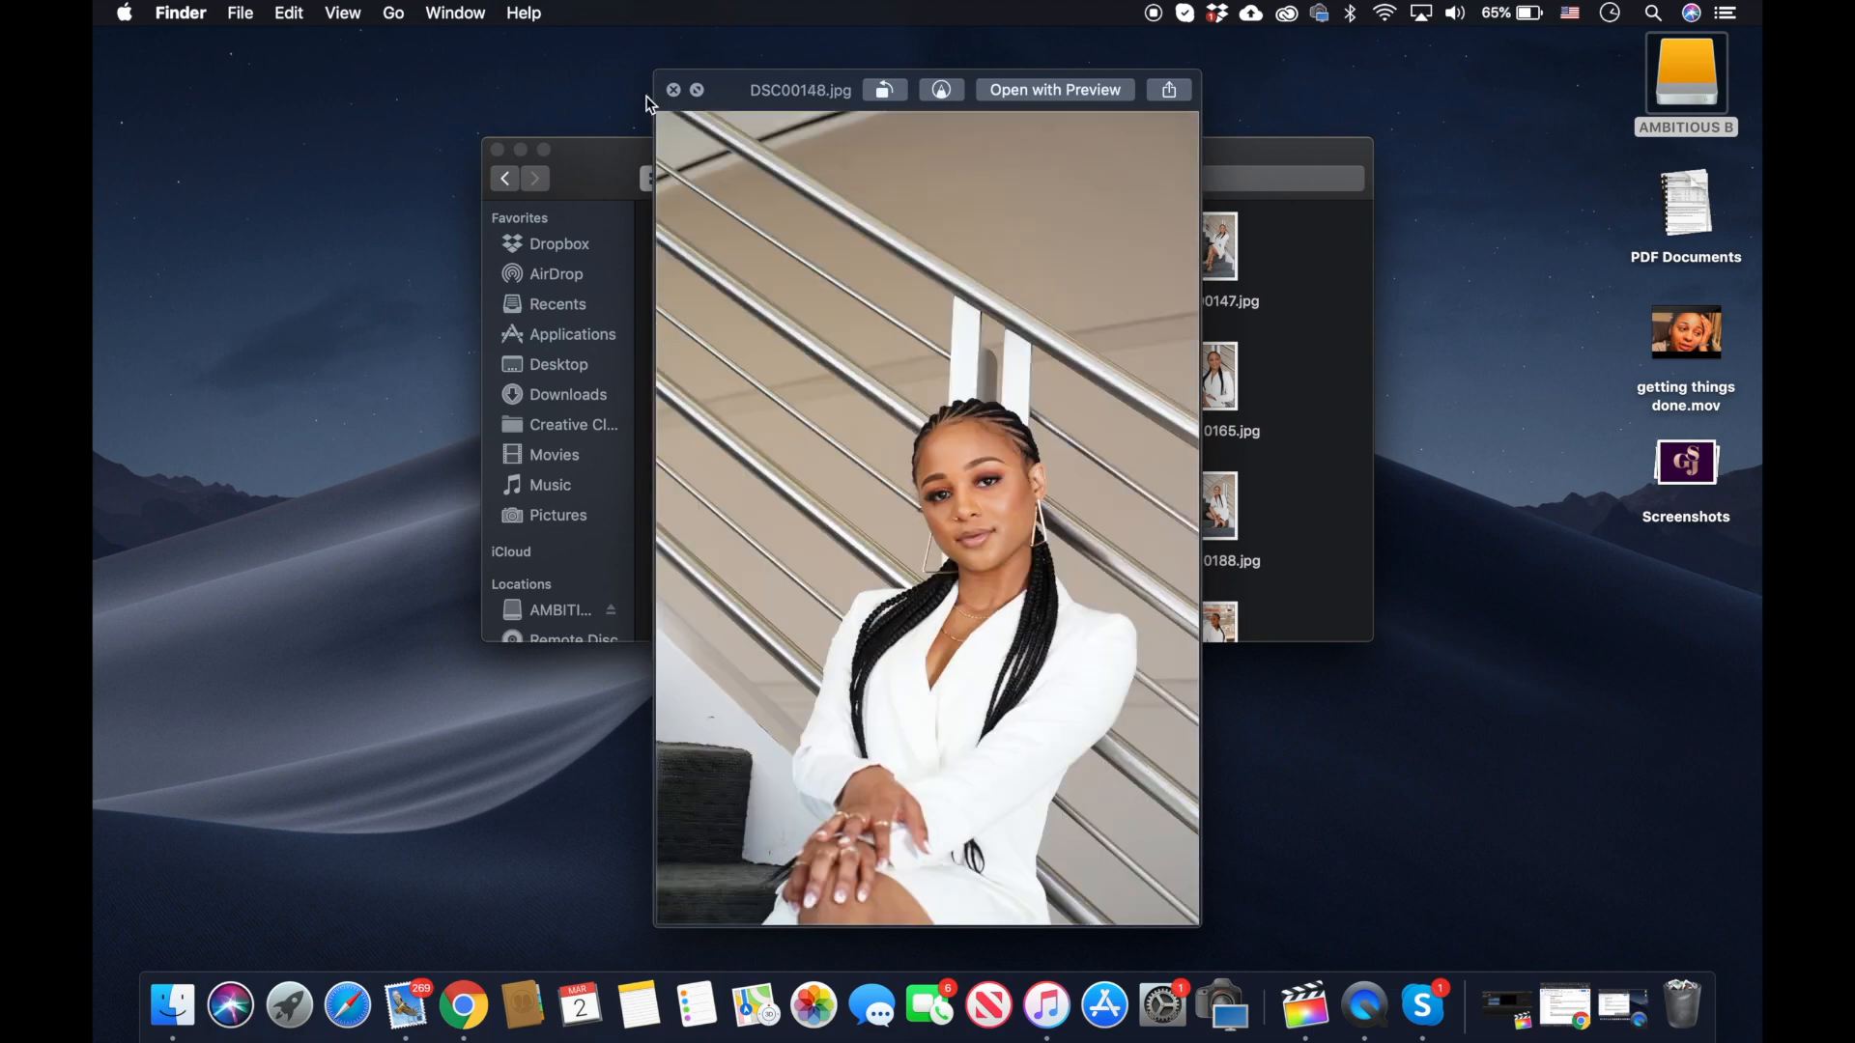
left_click(674, 90)
- Preview DSC00236.jpg, glance at DSC00189 and DSC00241, and return to DSC00236
scroll(966, 570, "down", 2)
left_click(1198, 429)
key("space")
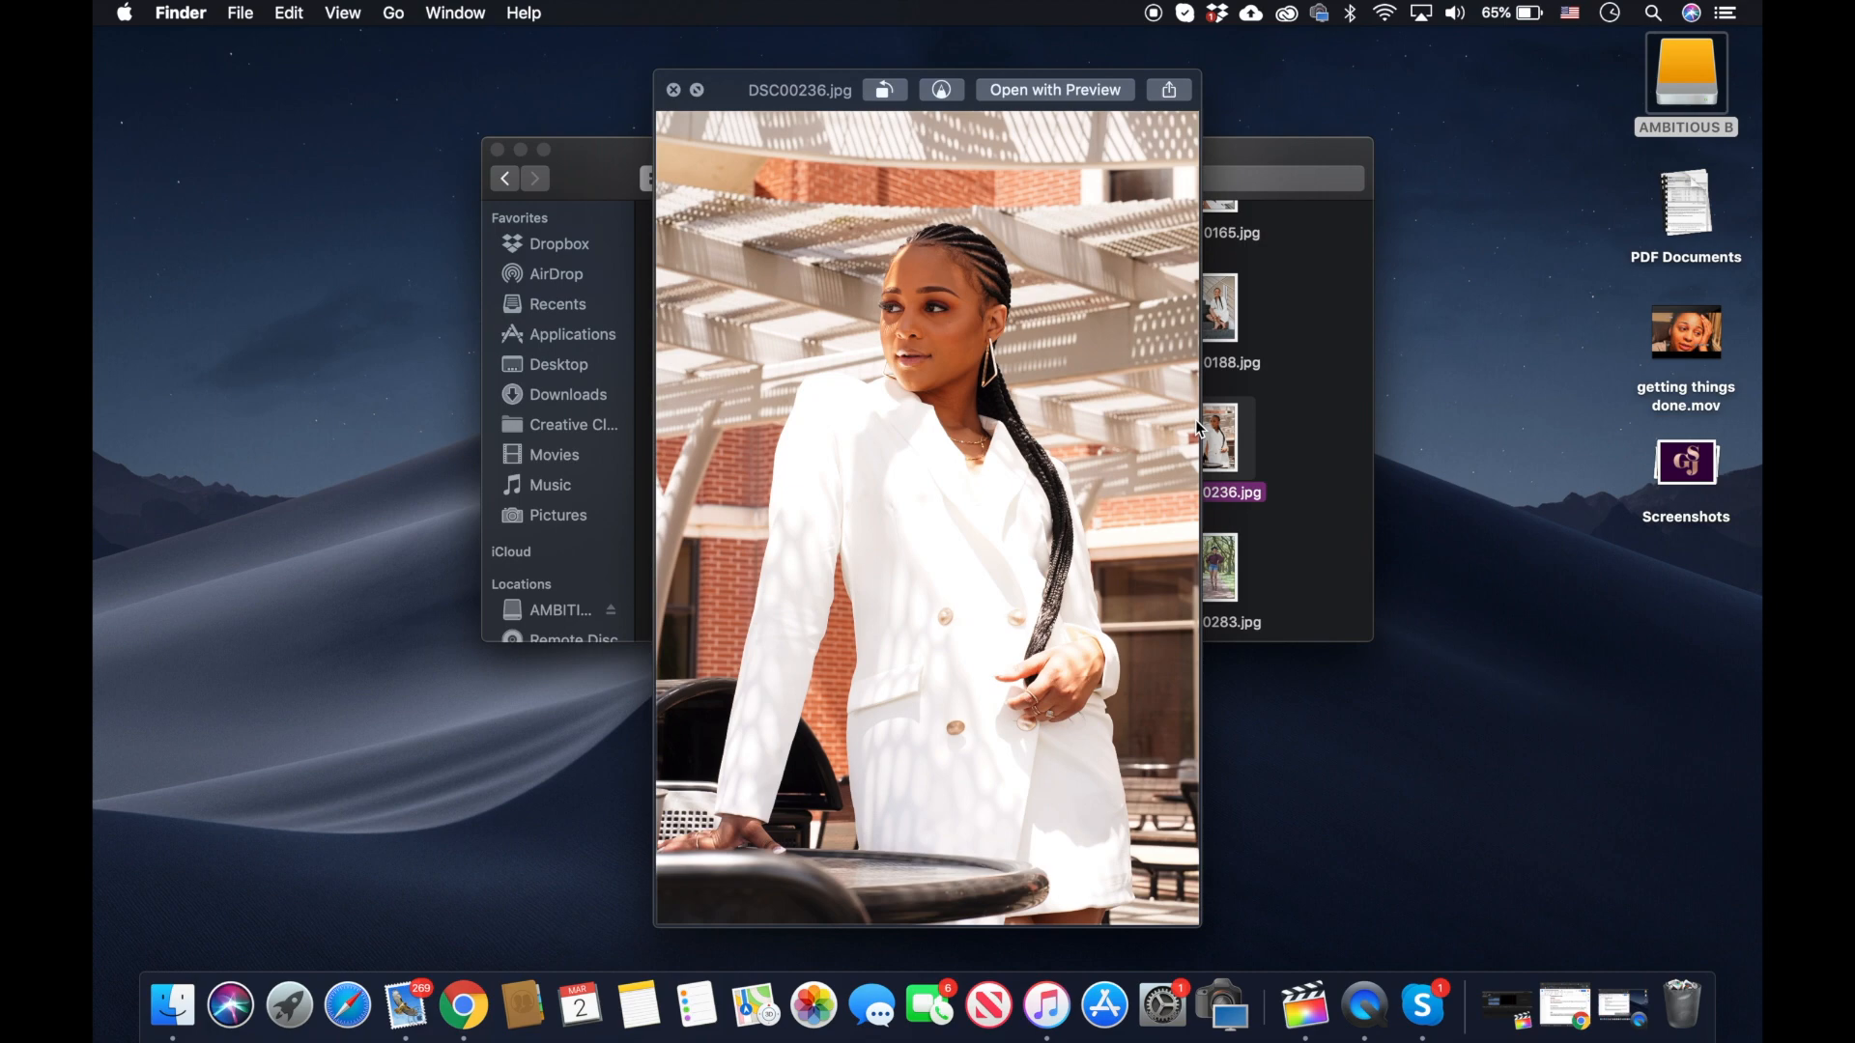
key("Left")
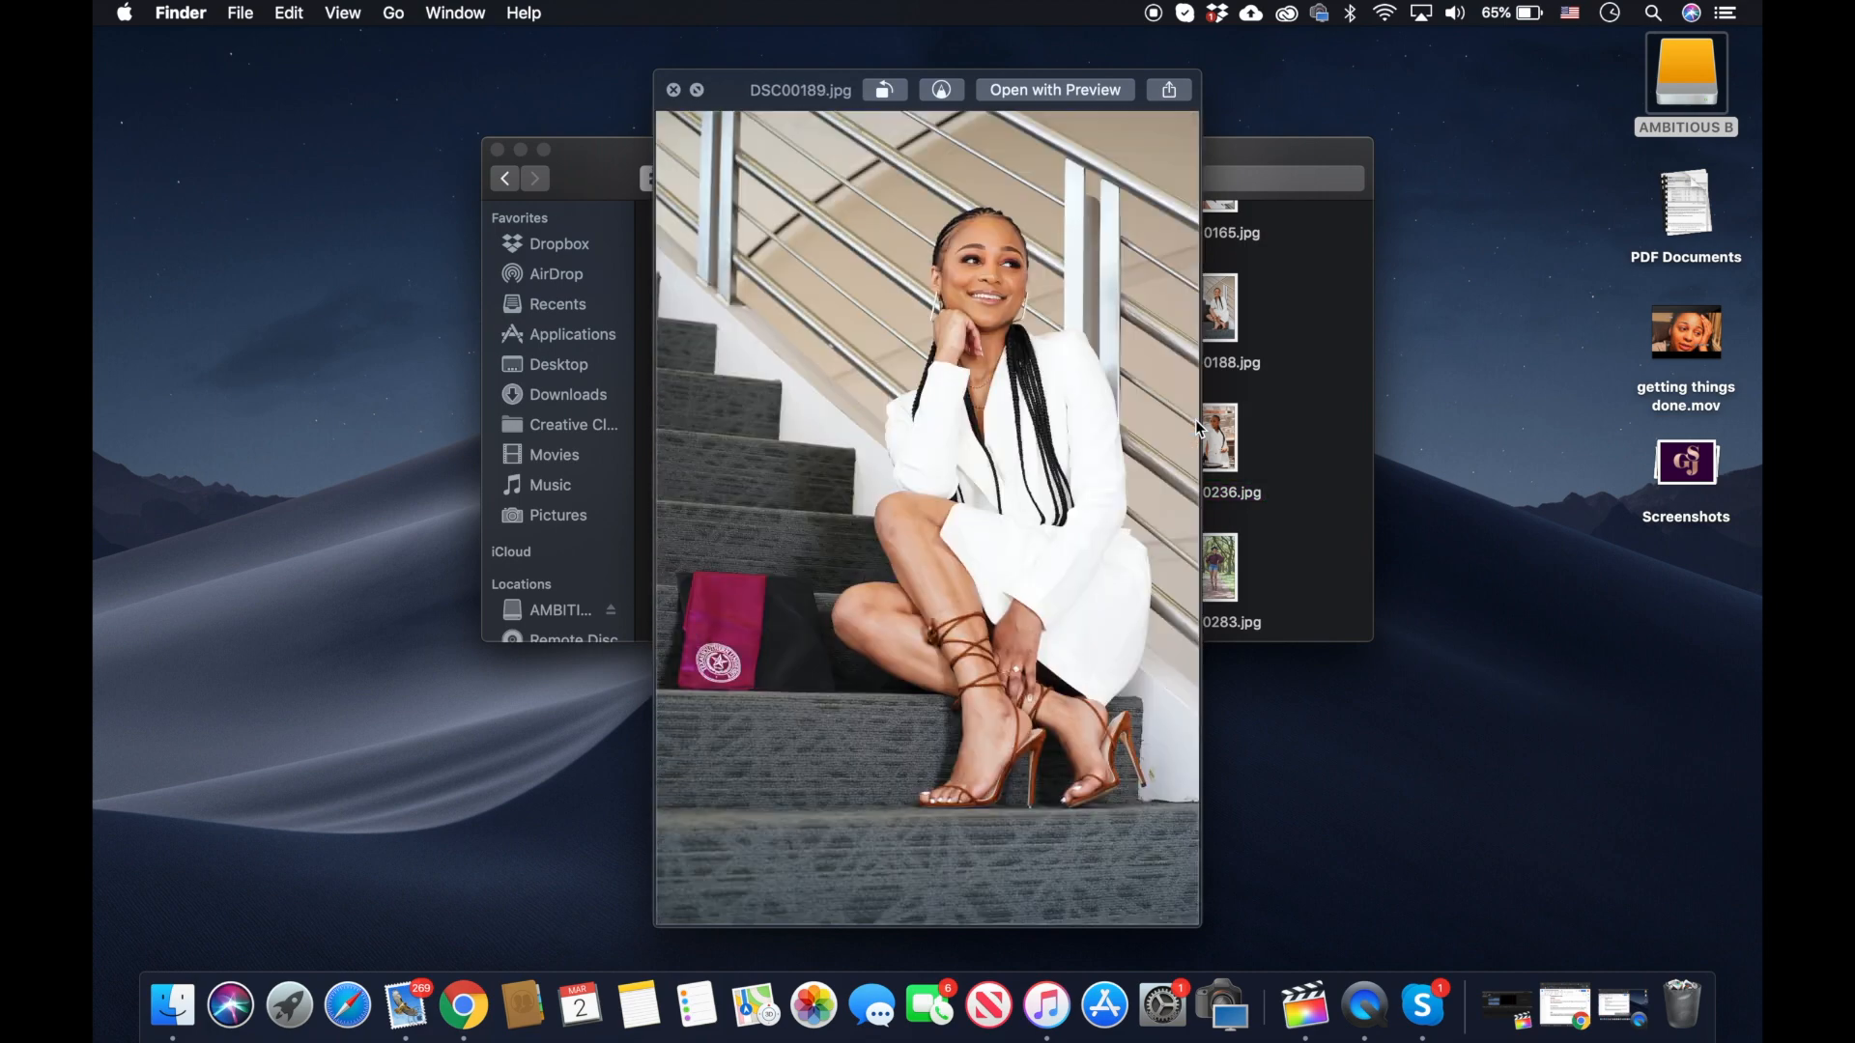
key("Down")
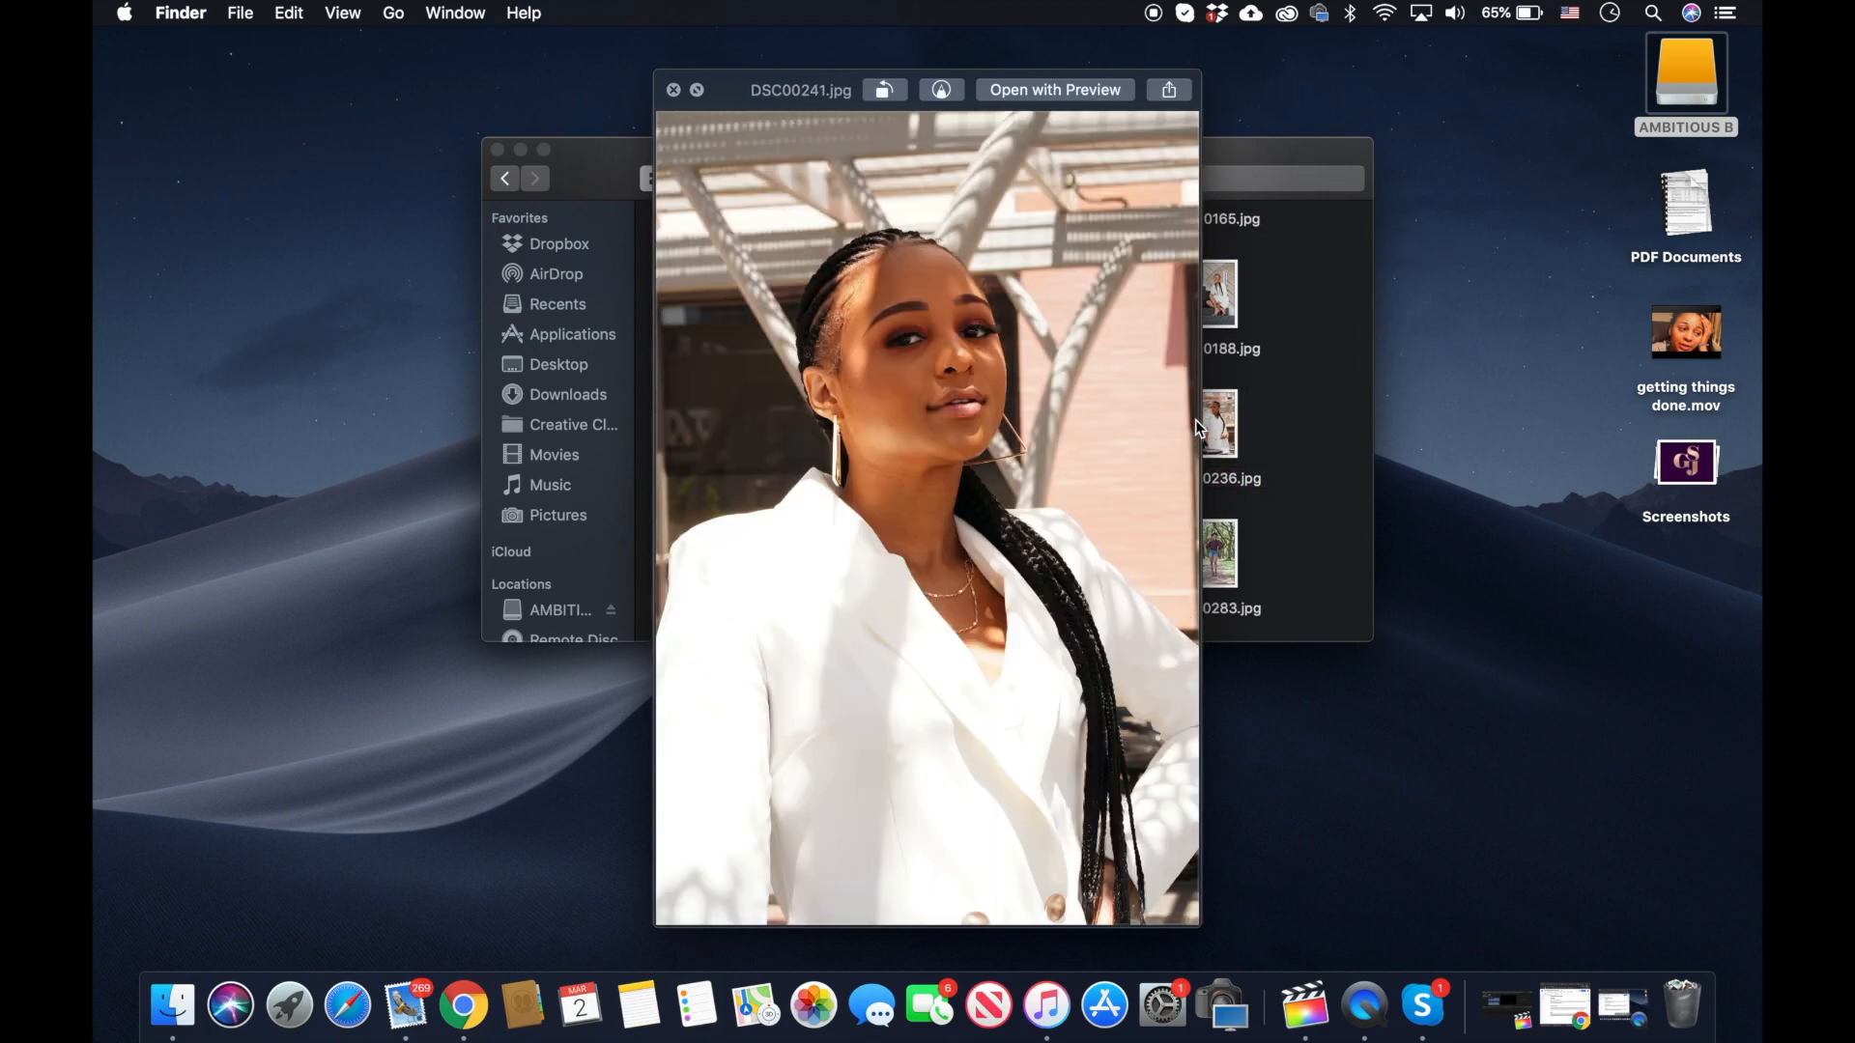
left_click(1219, 425)
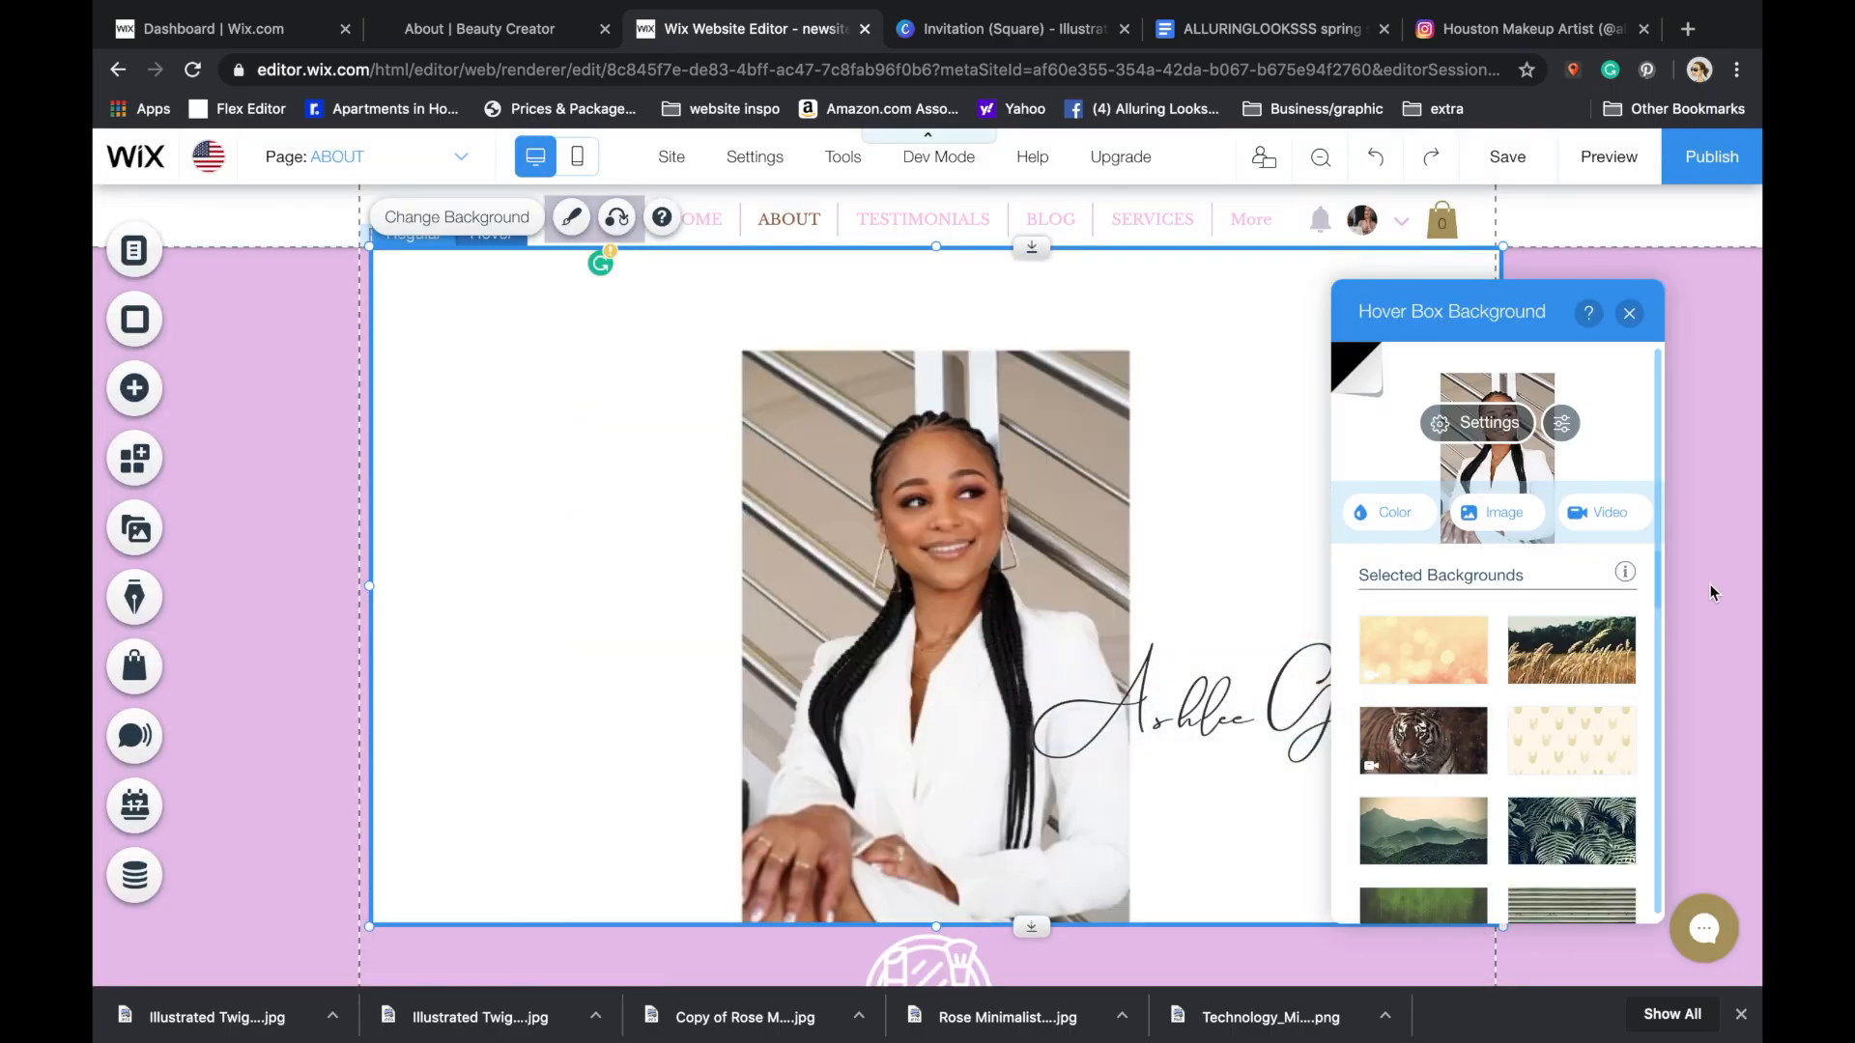
- Move the signature text above the About page photo
left_click(1596, 474)
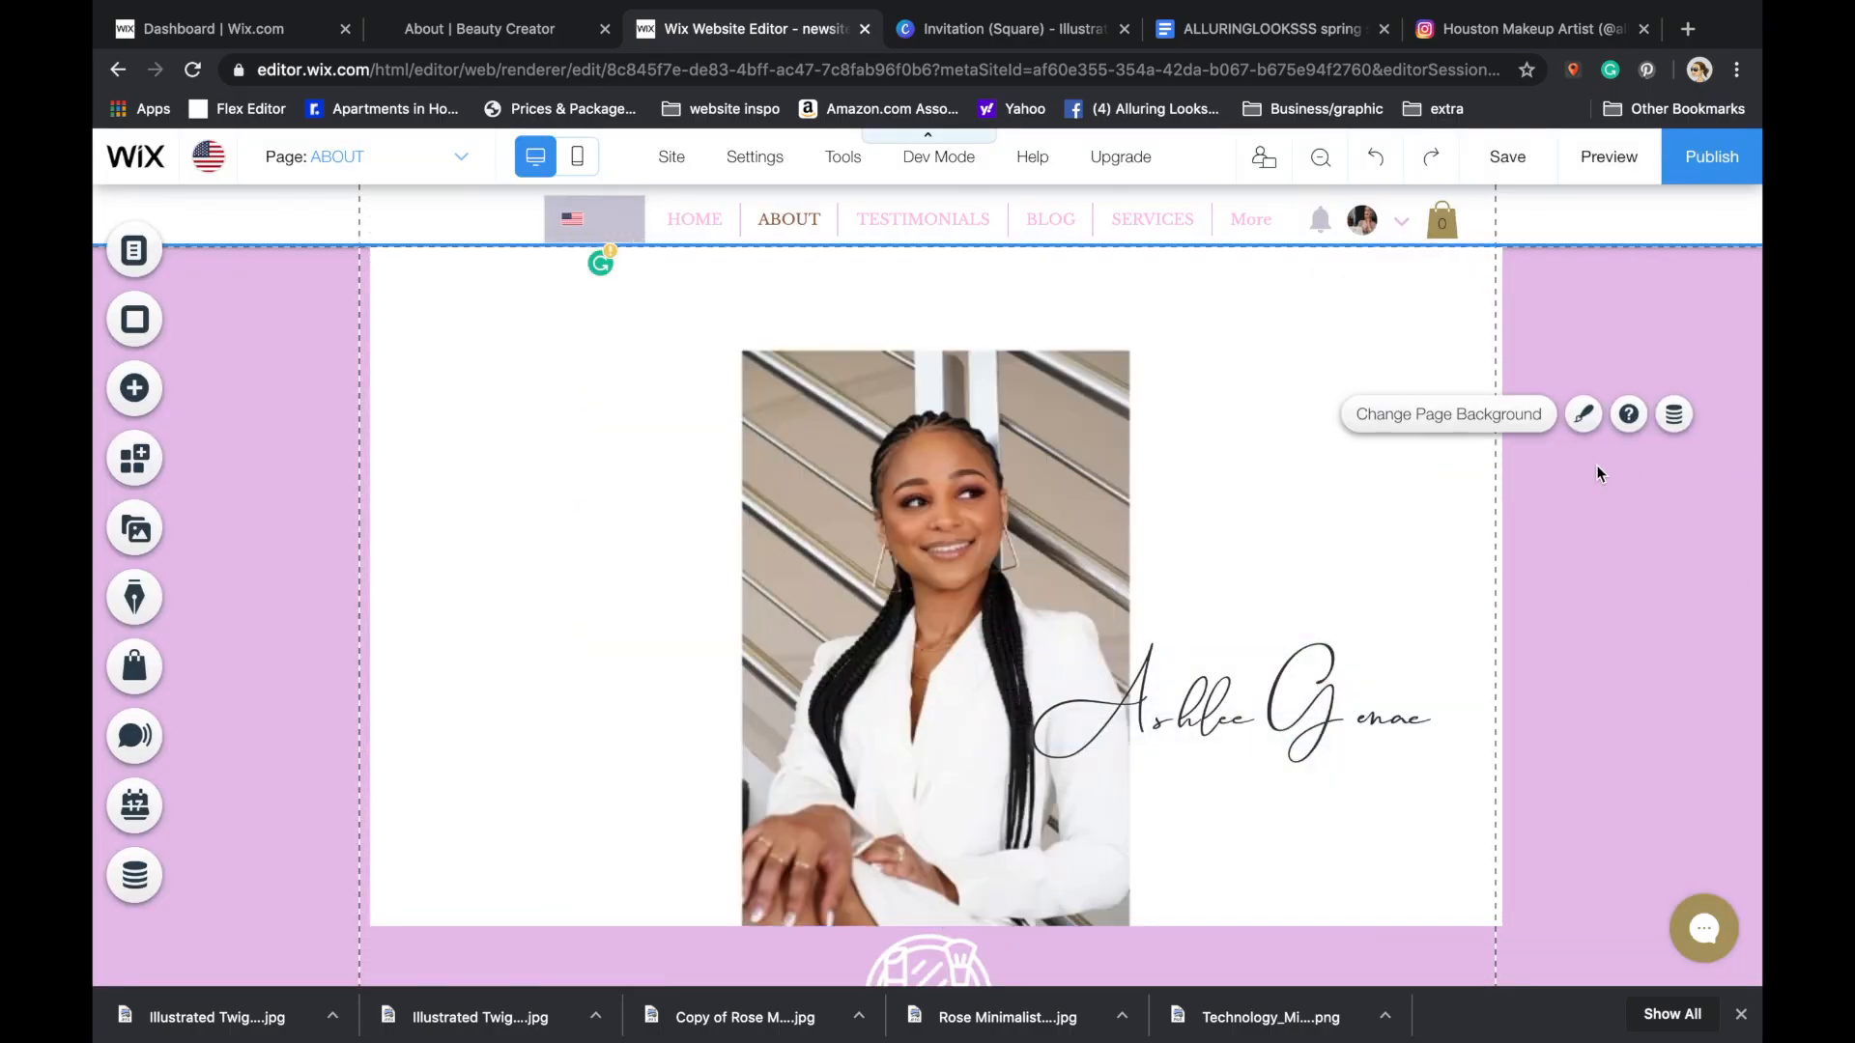
mouse_move(1294, 723)
left_mouse_down()
mouse_move(996, 383)
mouse_move(983, 319)
mouse_move(975, 337)
left_mouse_up()
left_click(1634, 558)
scroll(1538, 317, "down", 2)
scroll(1532, 333, "up", 2)
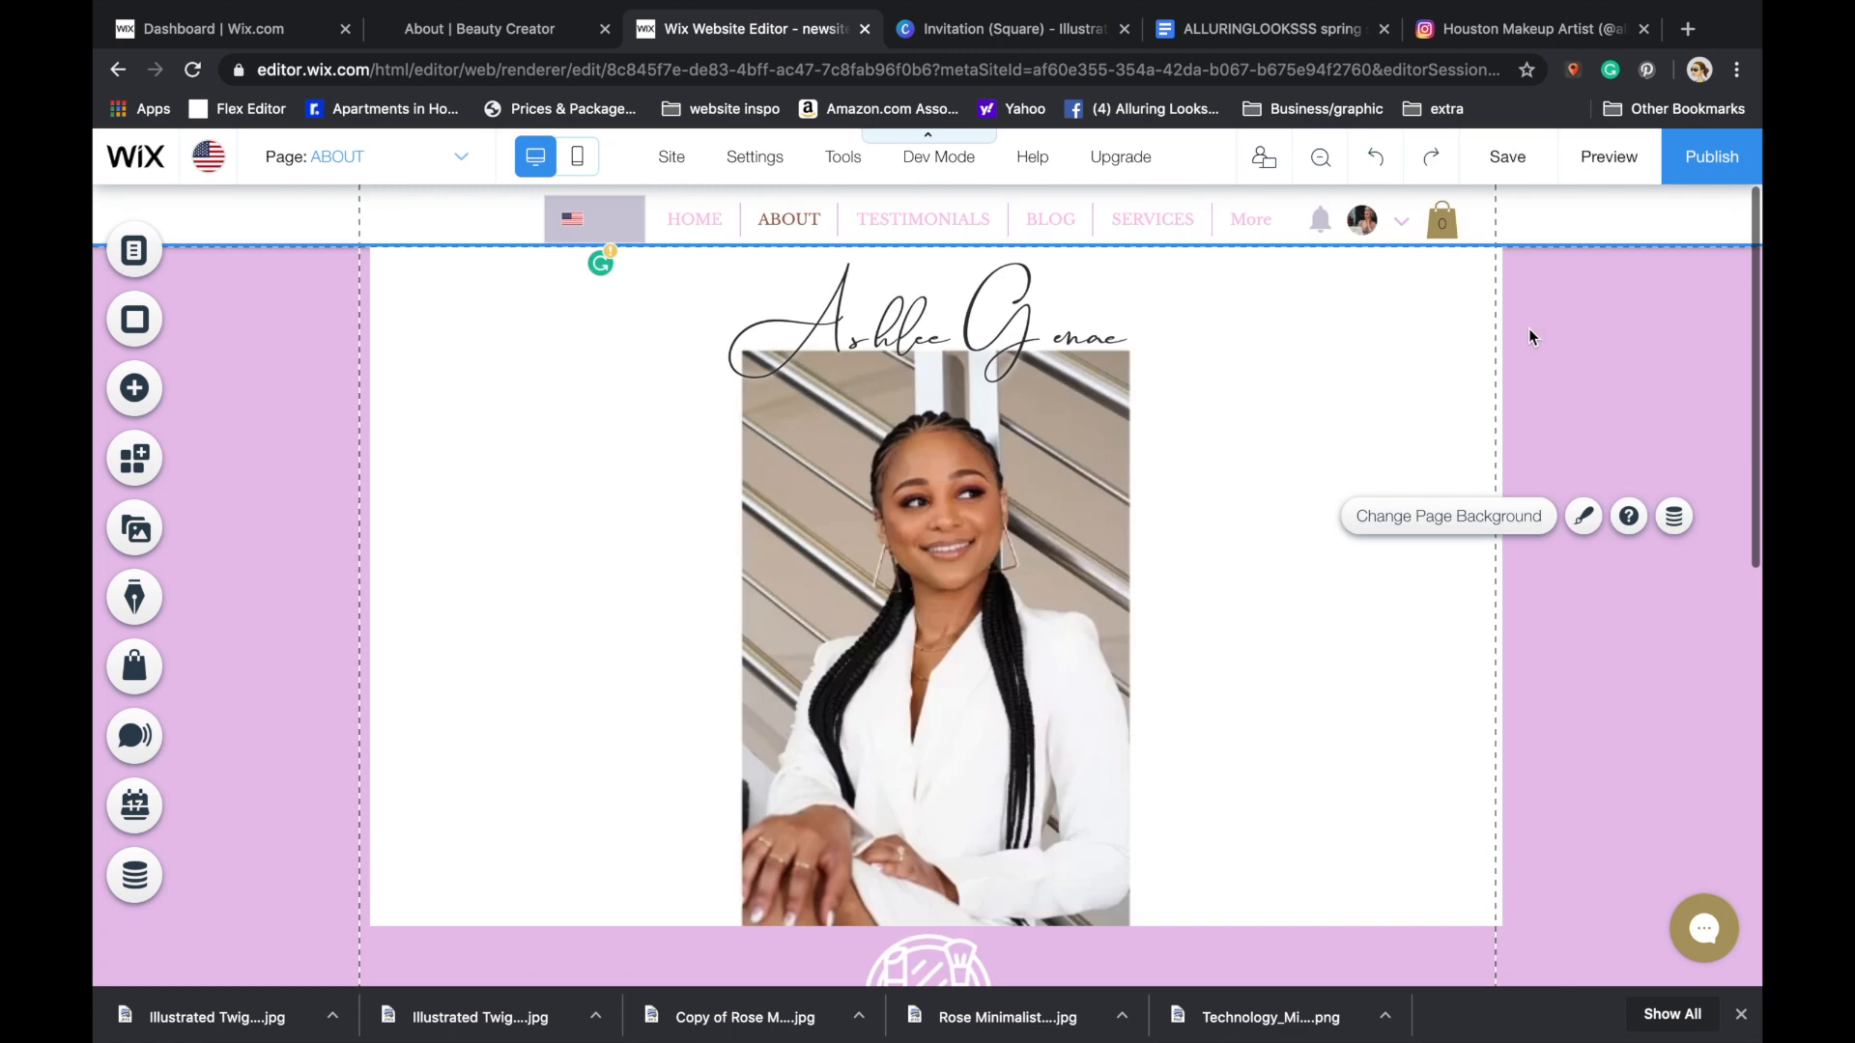
- Preview the About page as visitors see it and scroll through it
left_click(1608, 157)
scroll(1622, 379, "down", 3)
scroll(1621, 379, "down", 5)
scroll(1621, 379, "up", 9)
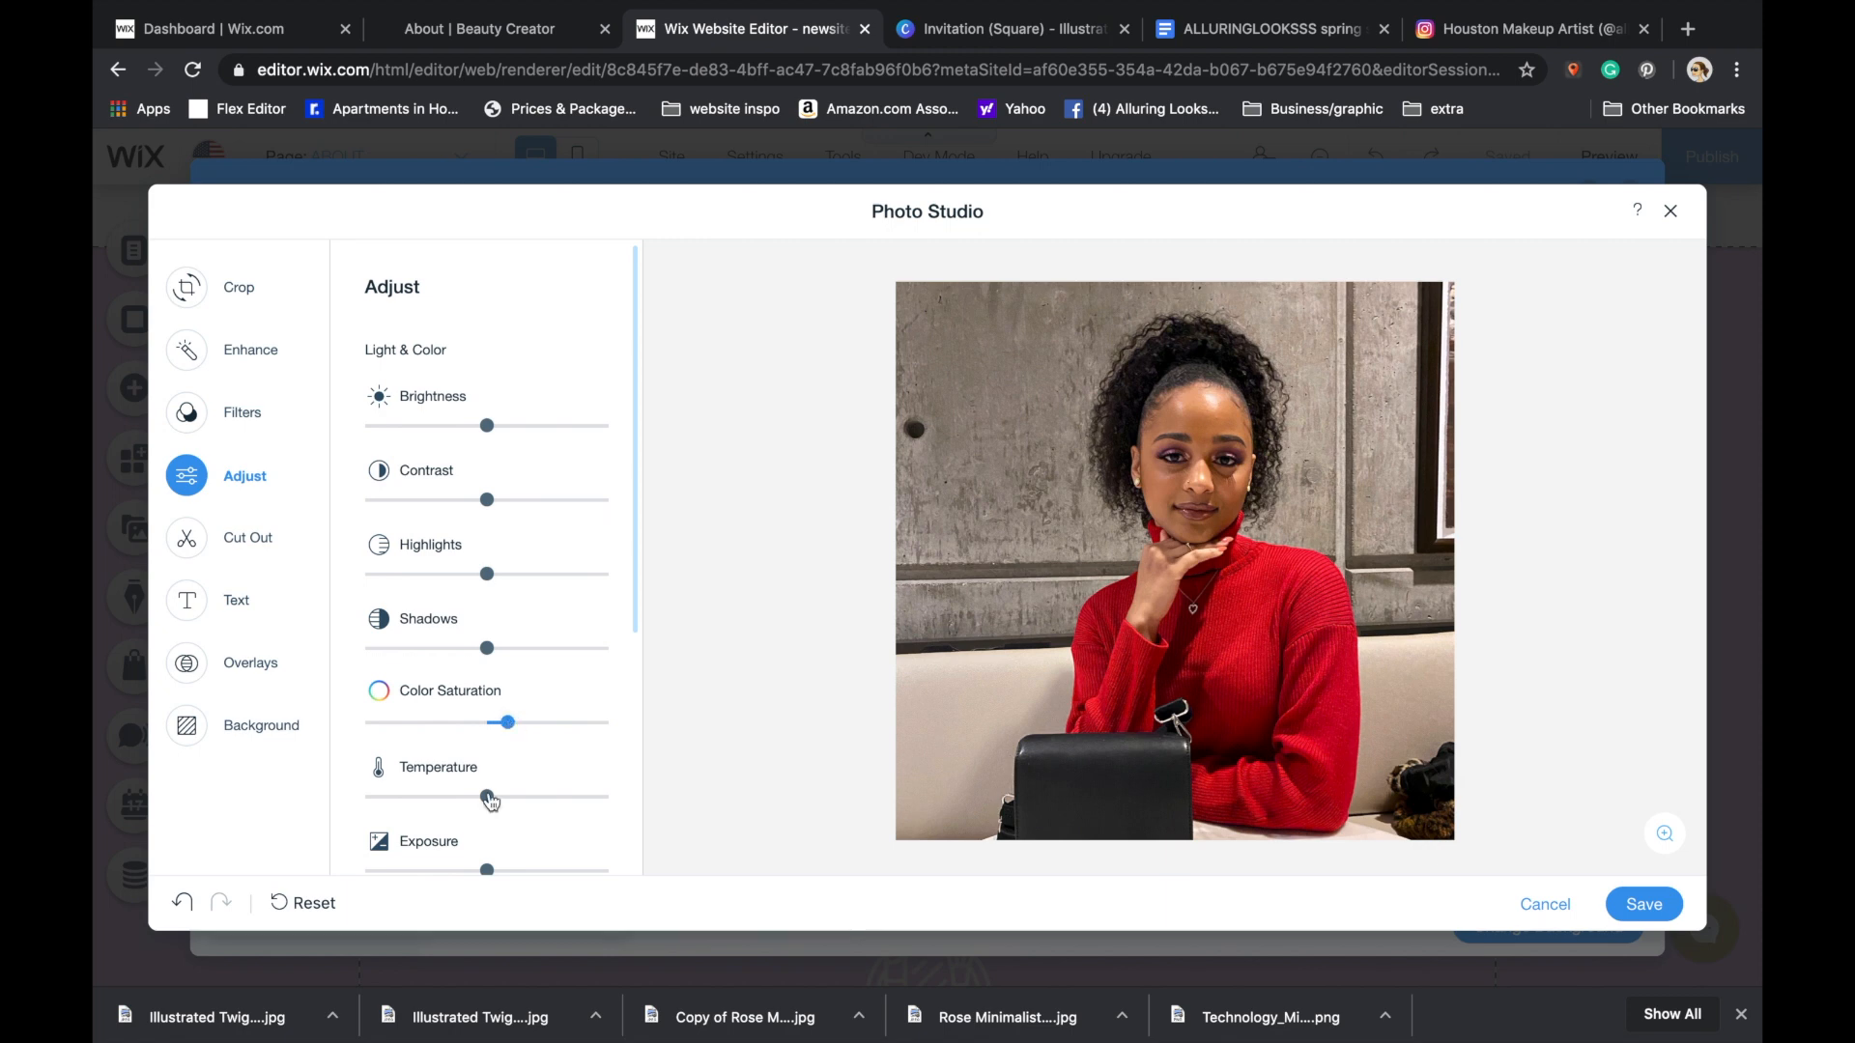
scroll(491, 801, "down", 5)
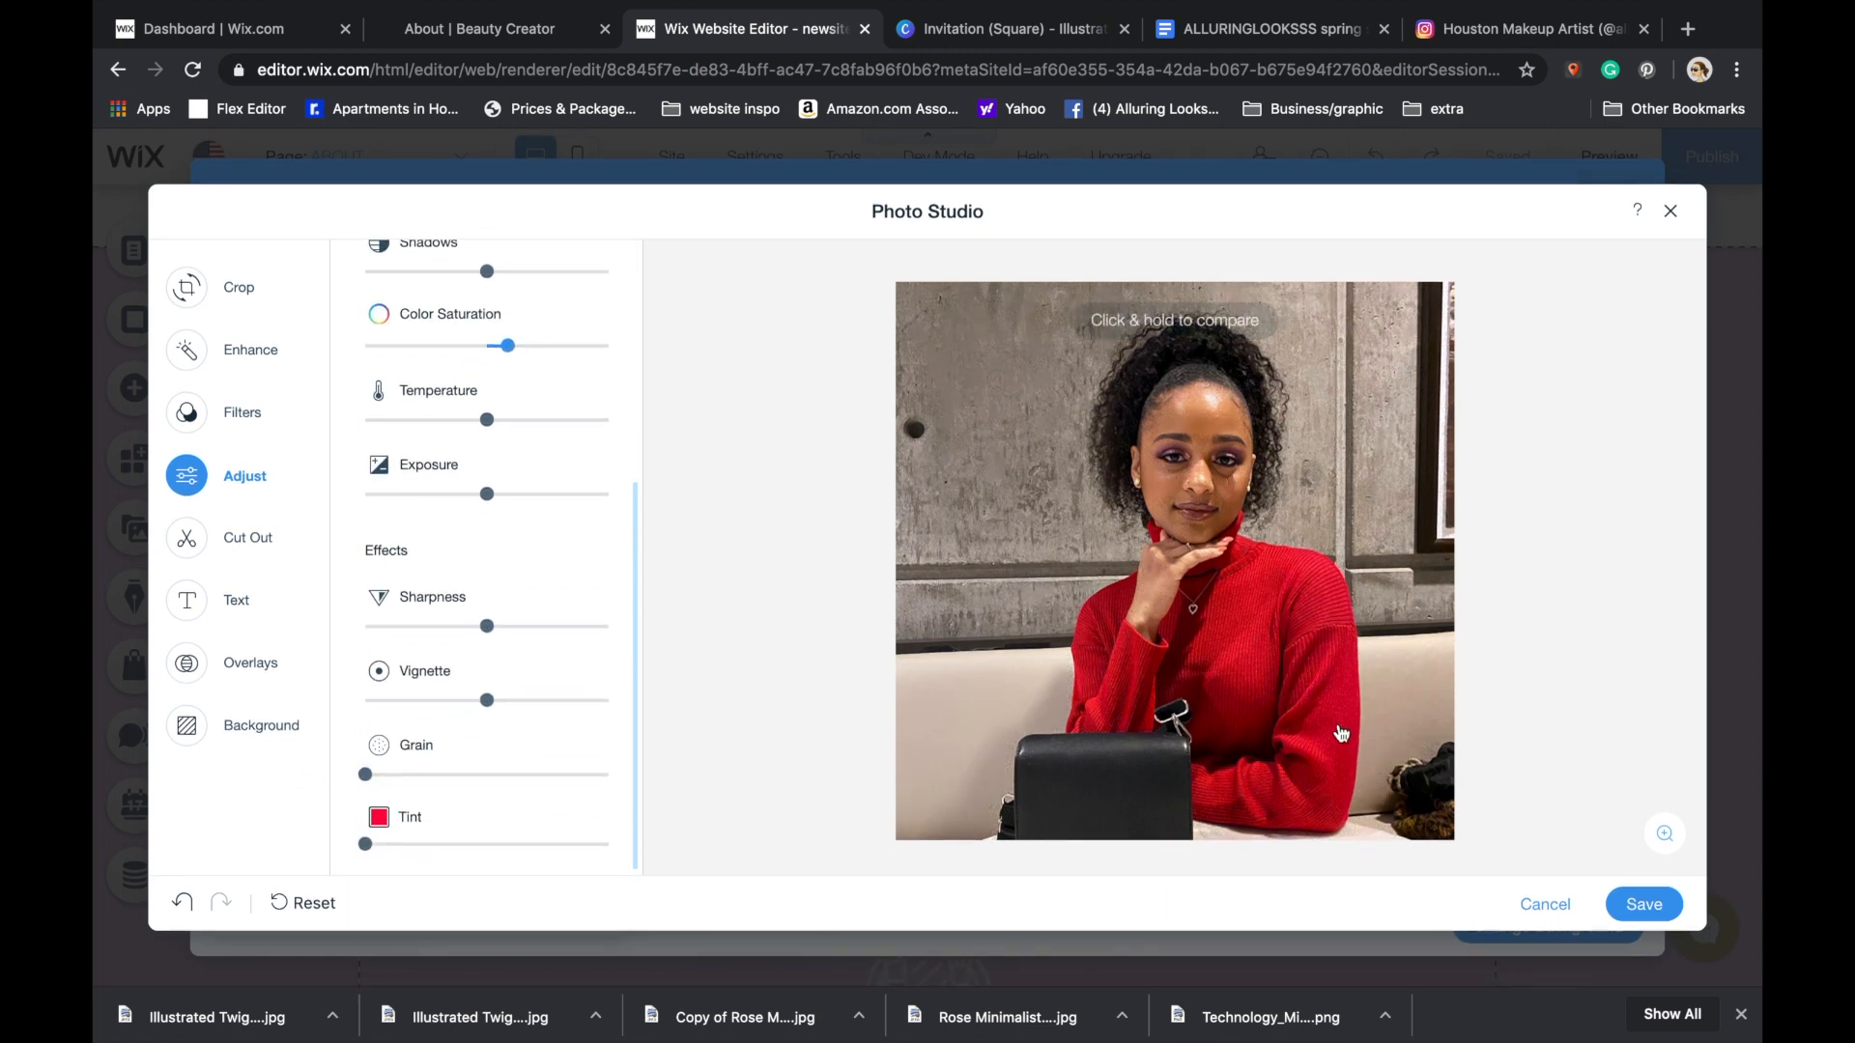
- Save the edited red-sweater portrait and make it the hover box background
left_click(1645, 913)
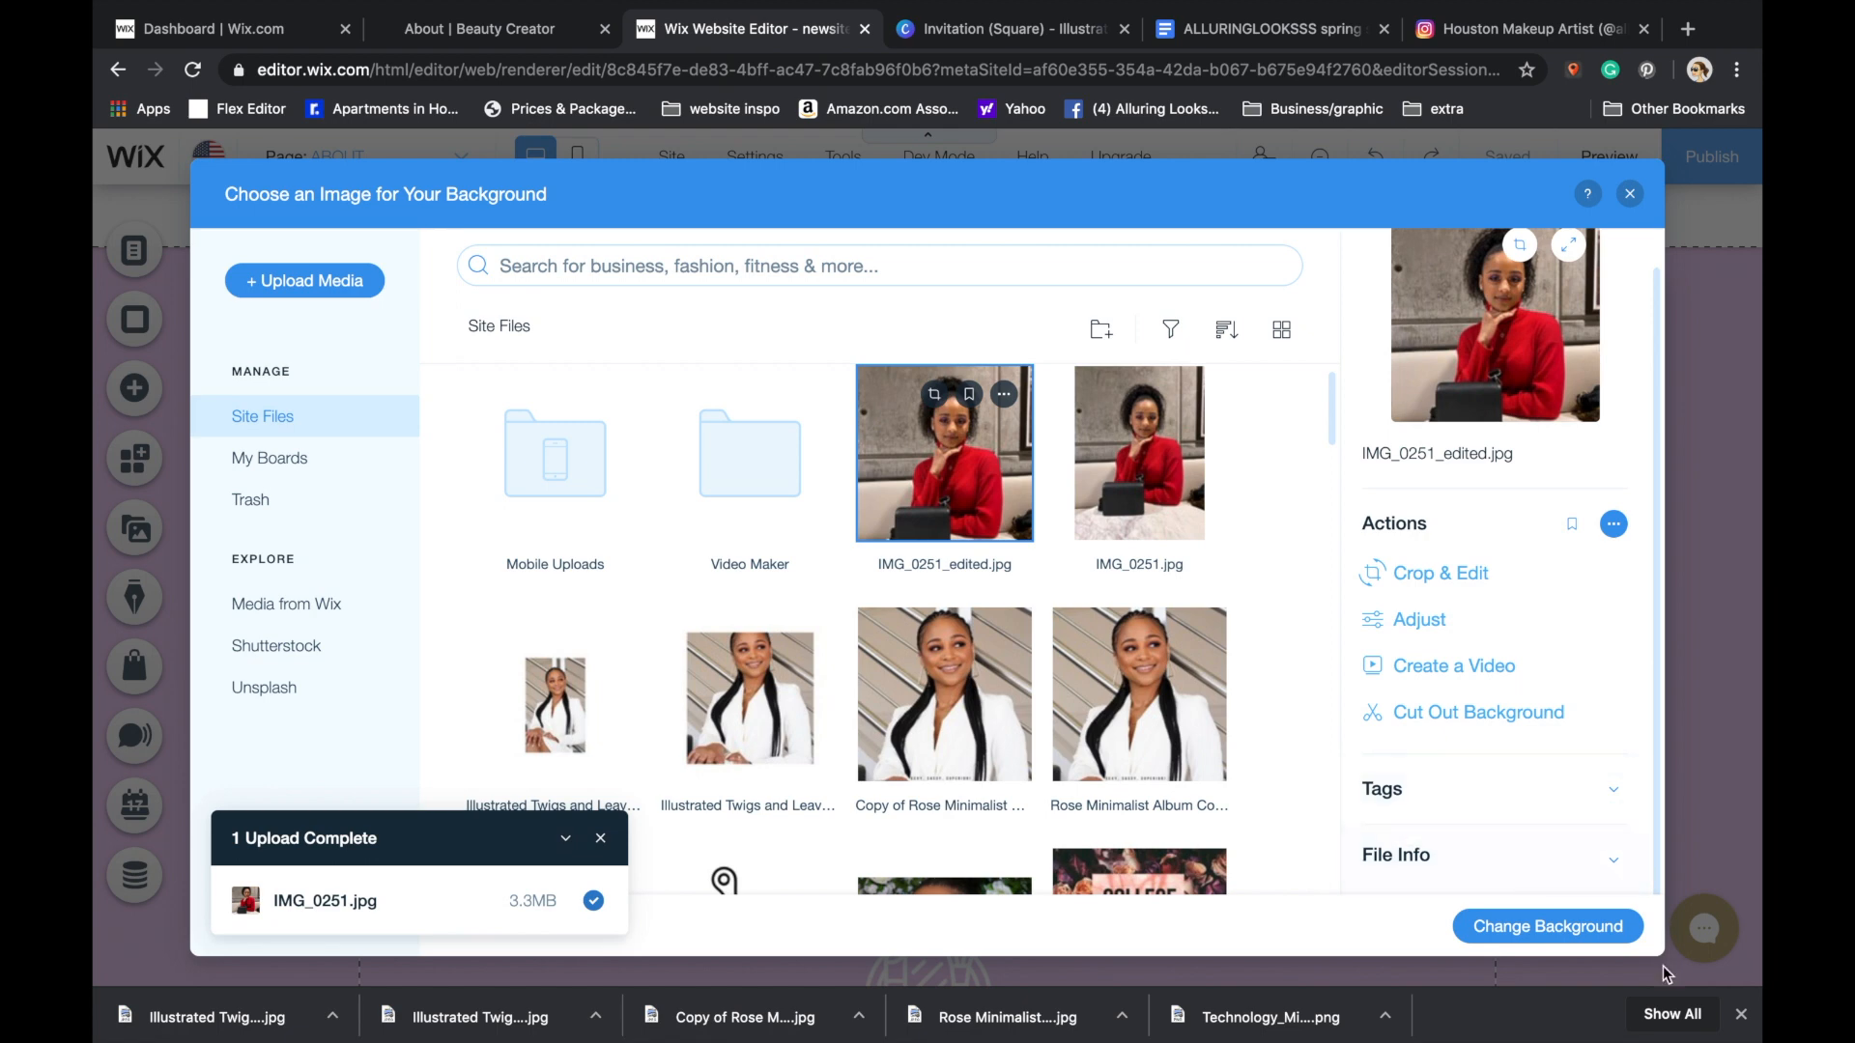
left_click(1575, 932)
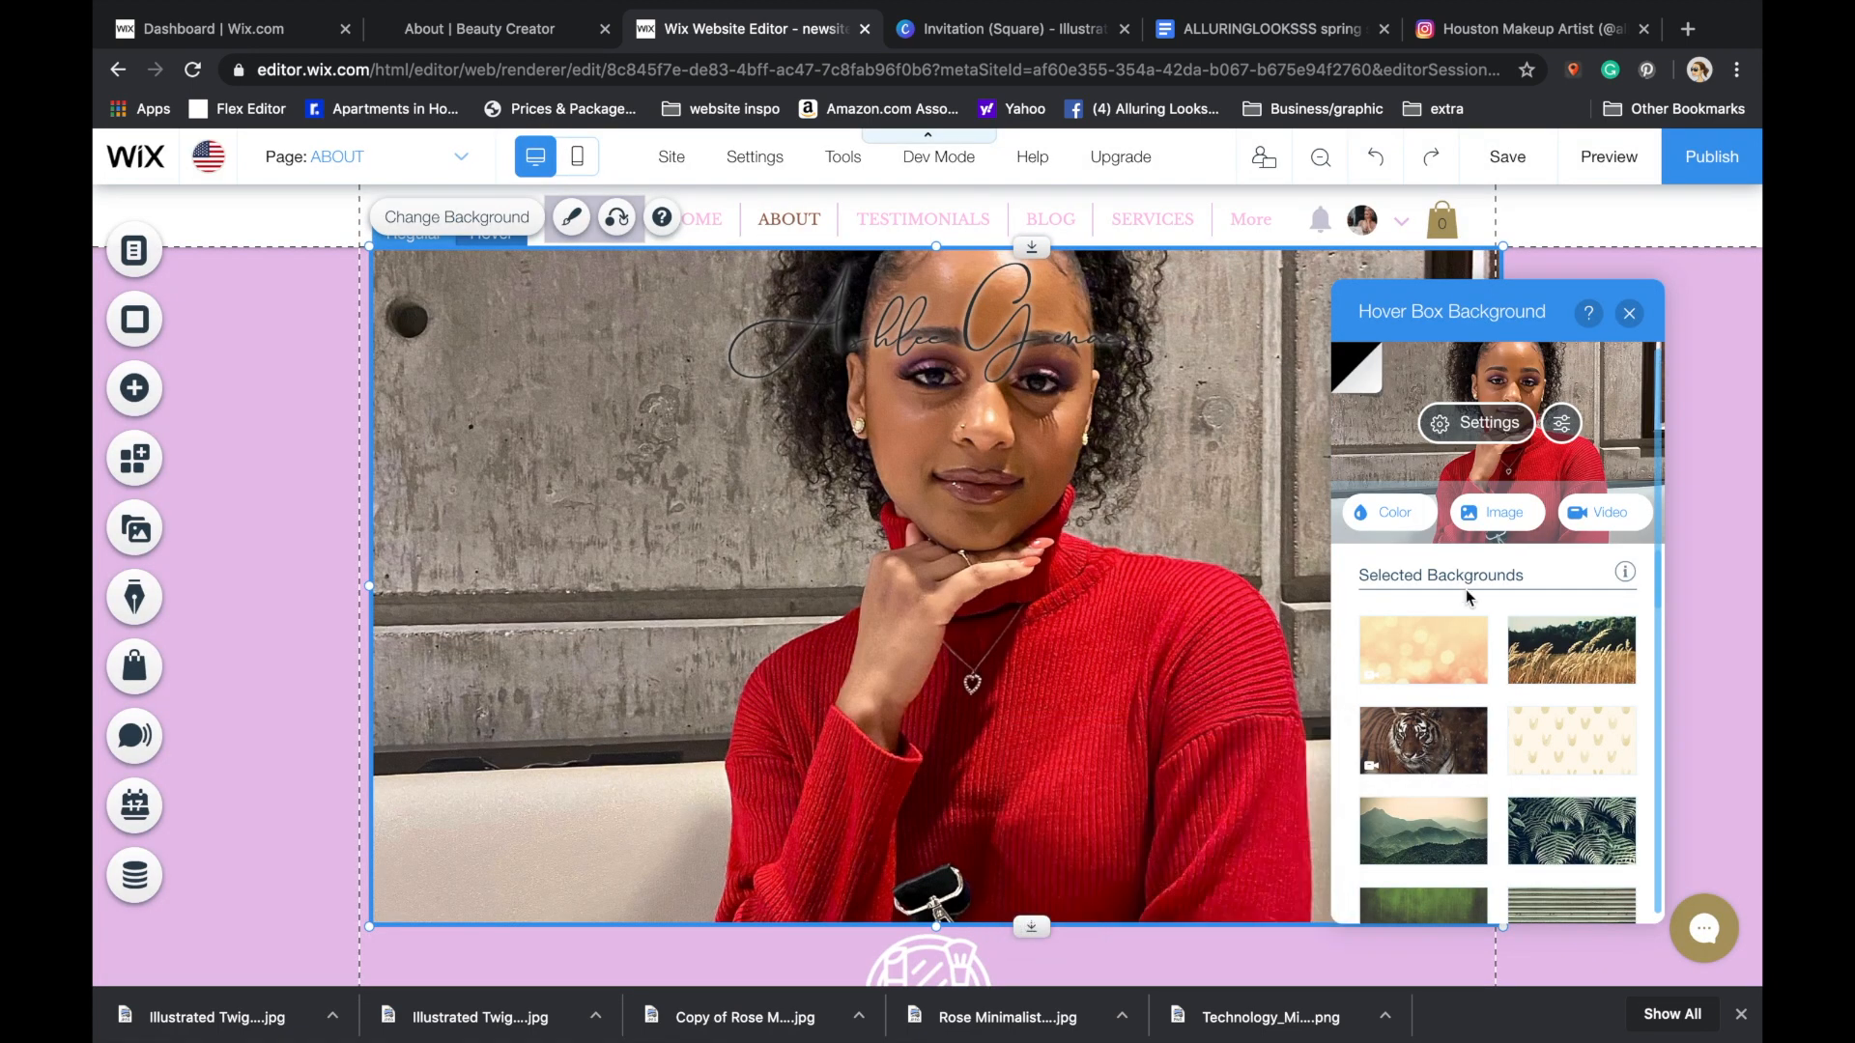
left_click(1630, 314)
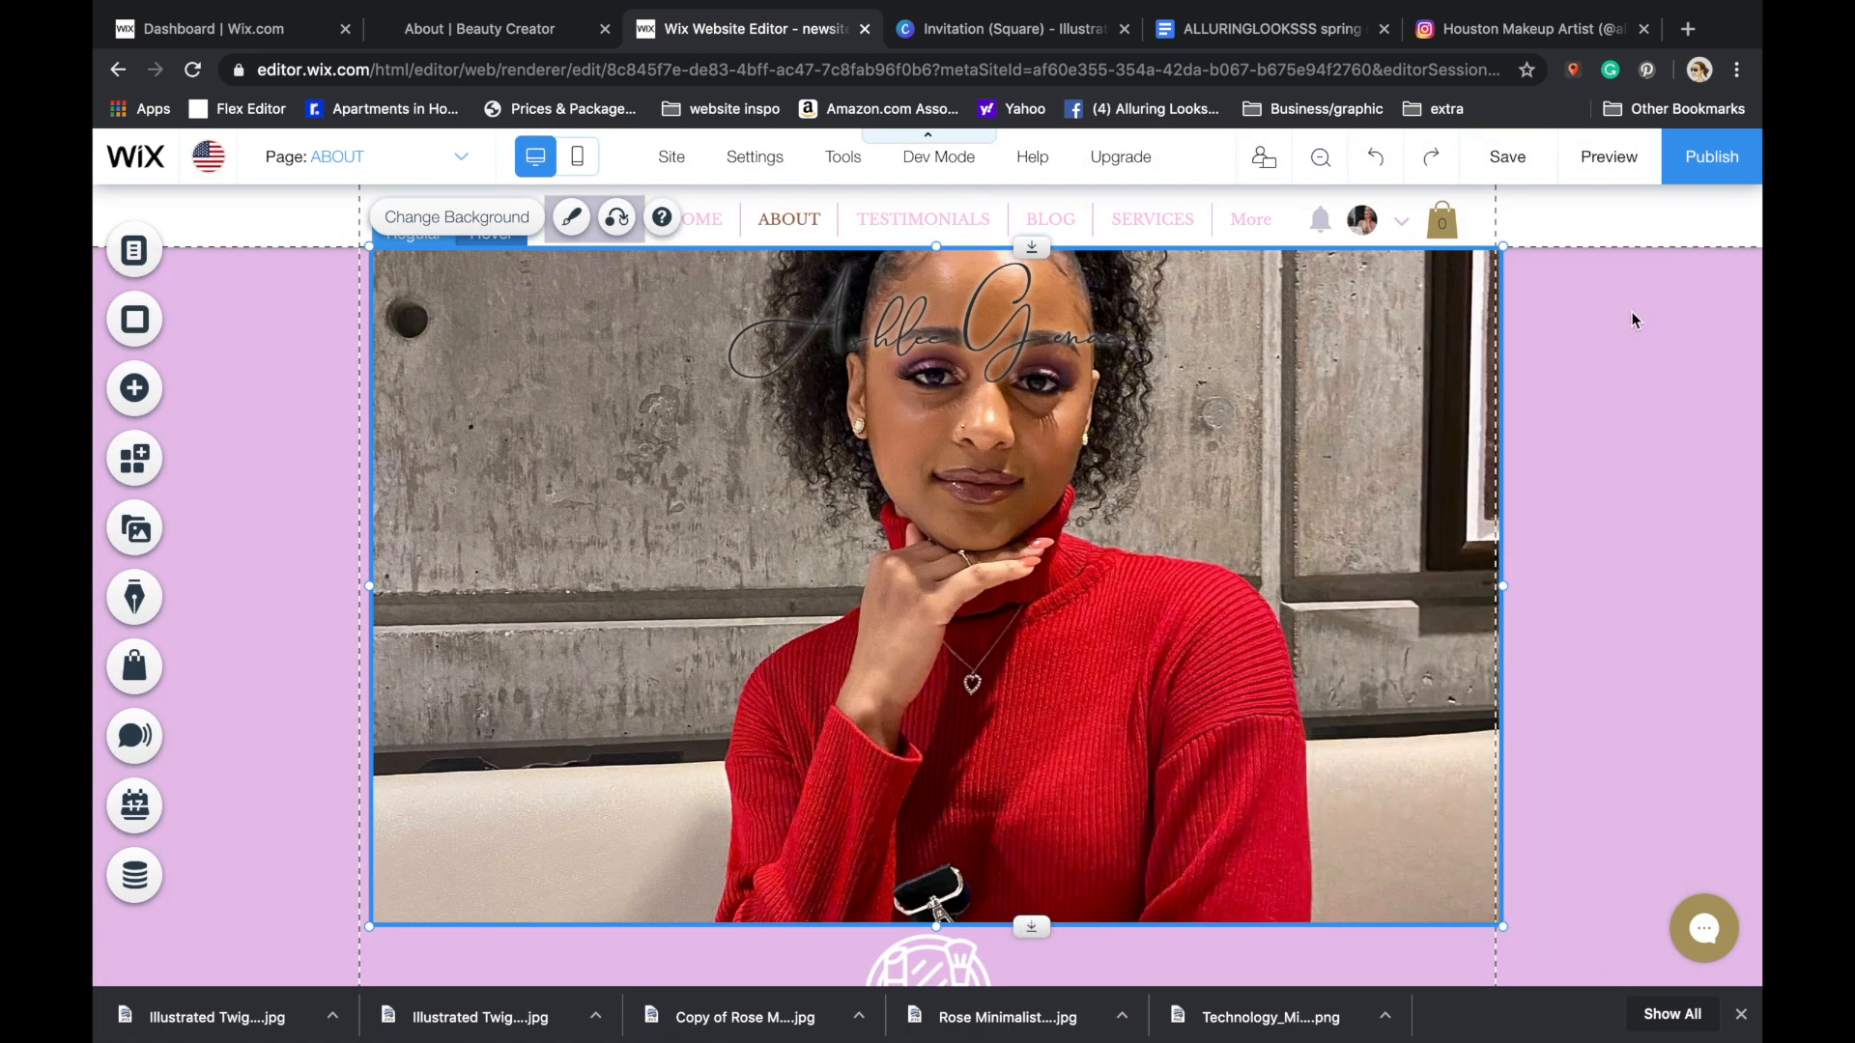
- Drag the signature text onto the photo's left side
left_click(1012, 324)
mouse_move(1013, 324)
left_mouse_down()
mouse_move(695, 594)
mouse_move(699, 556)
left_mouse_up()
left_click(1405, 640)
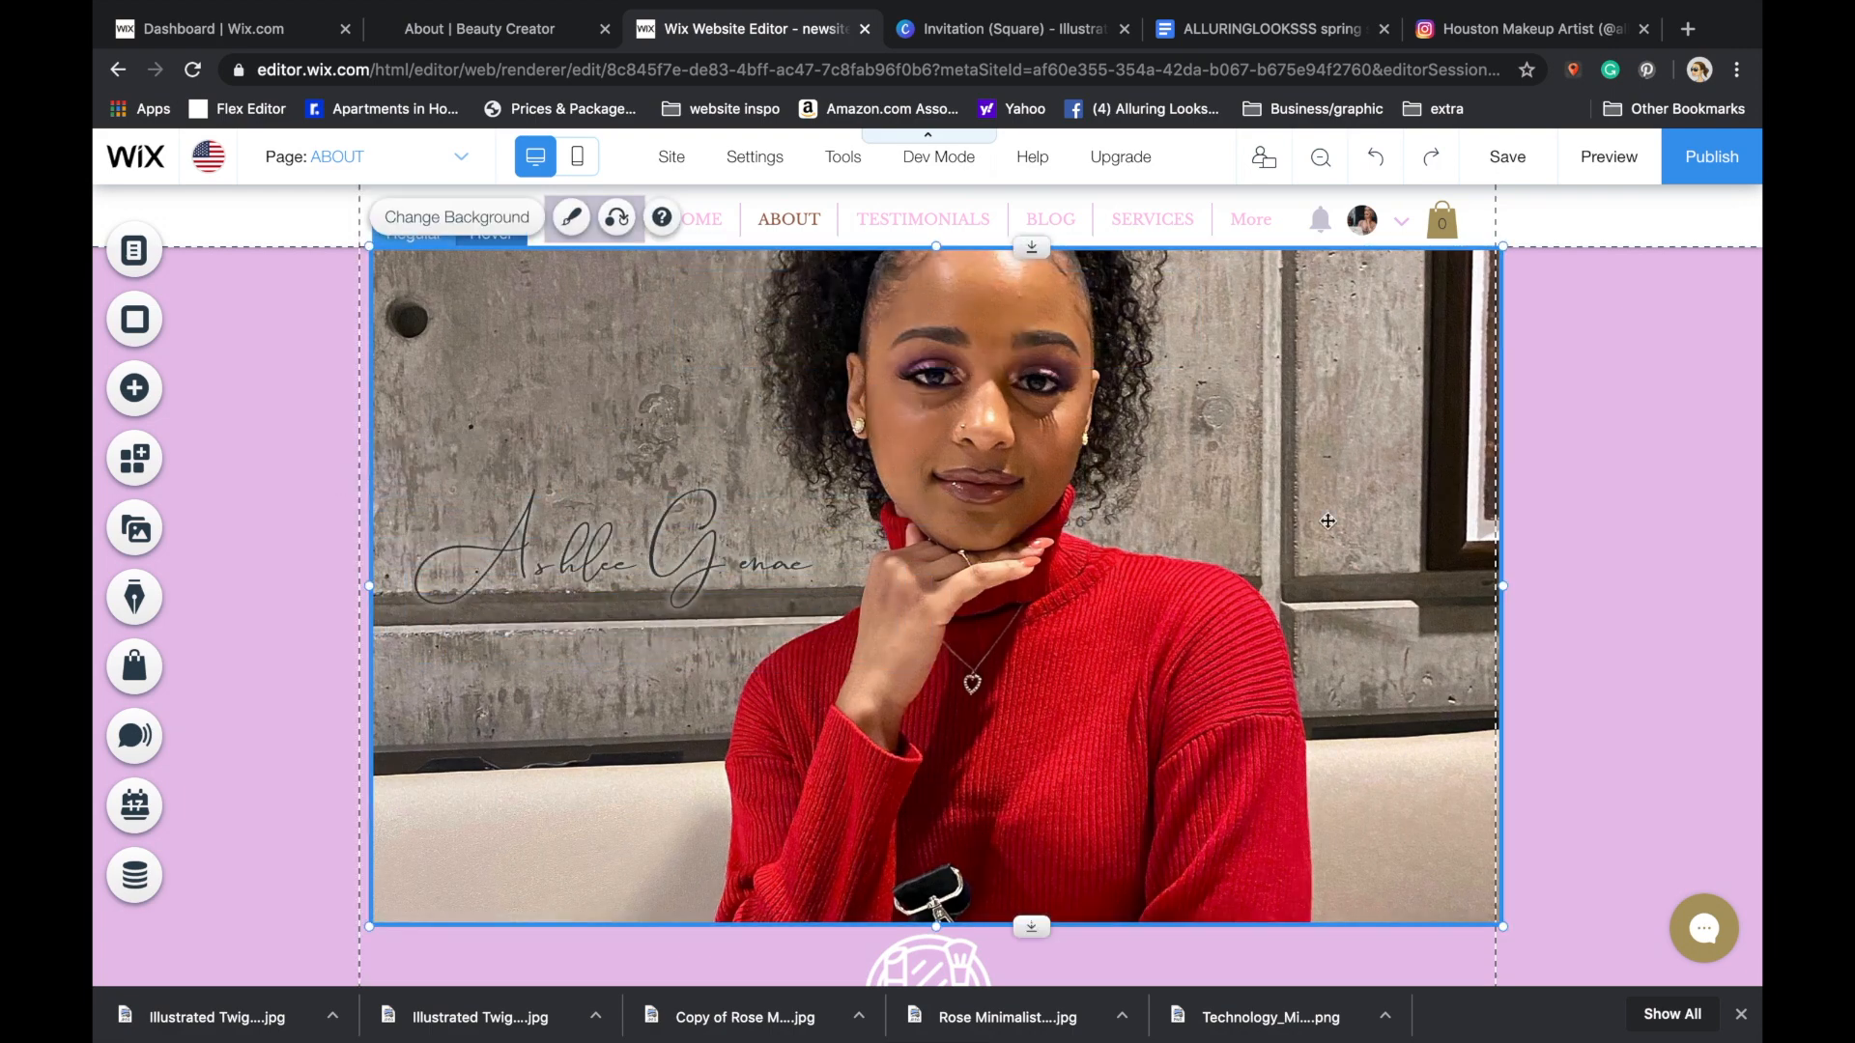
- In the hover box's hover state, move the signature text to the portrait's upper-right corner
left_click(576, 508)
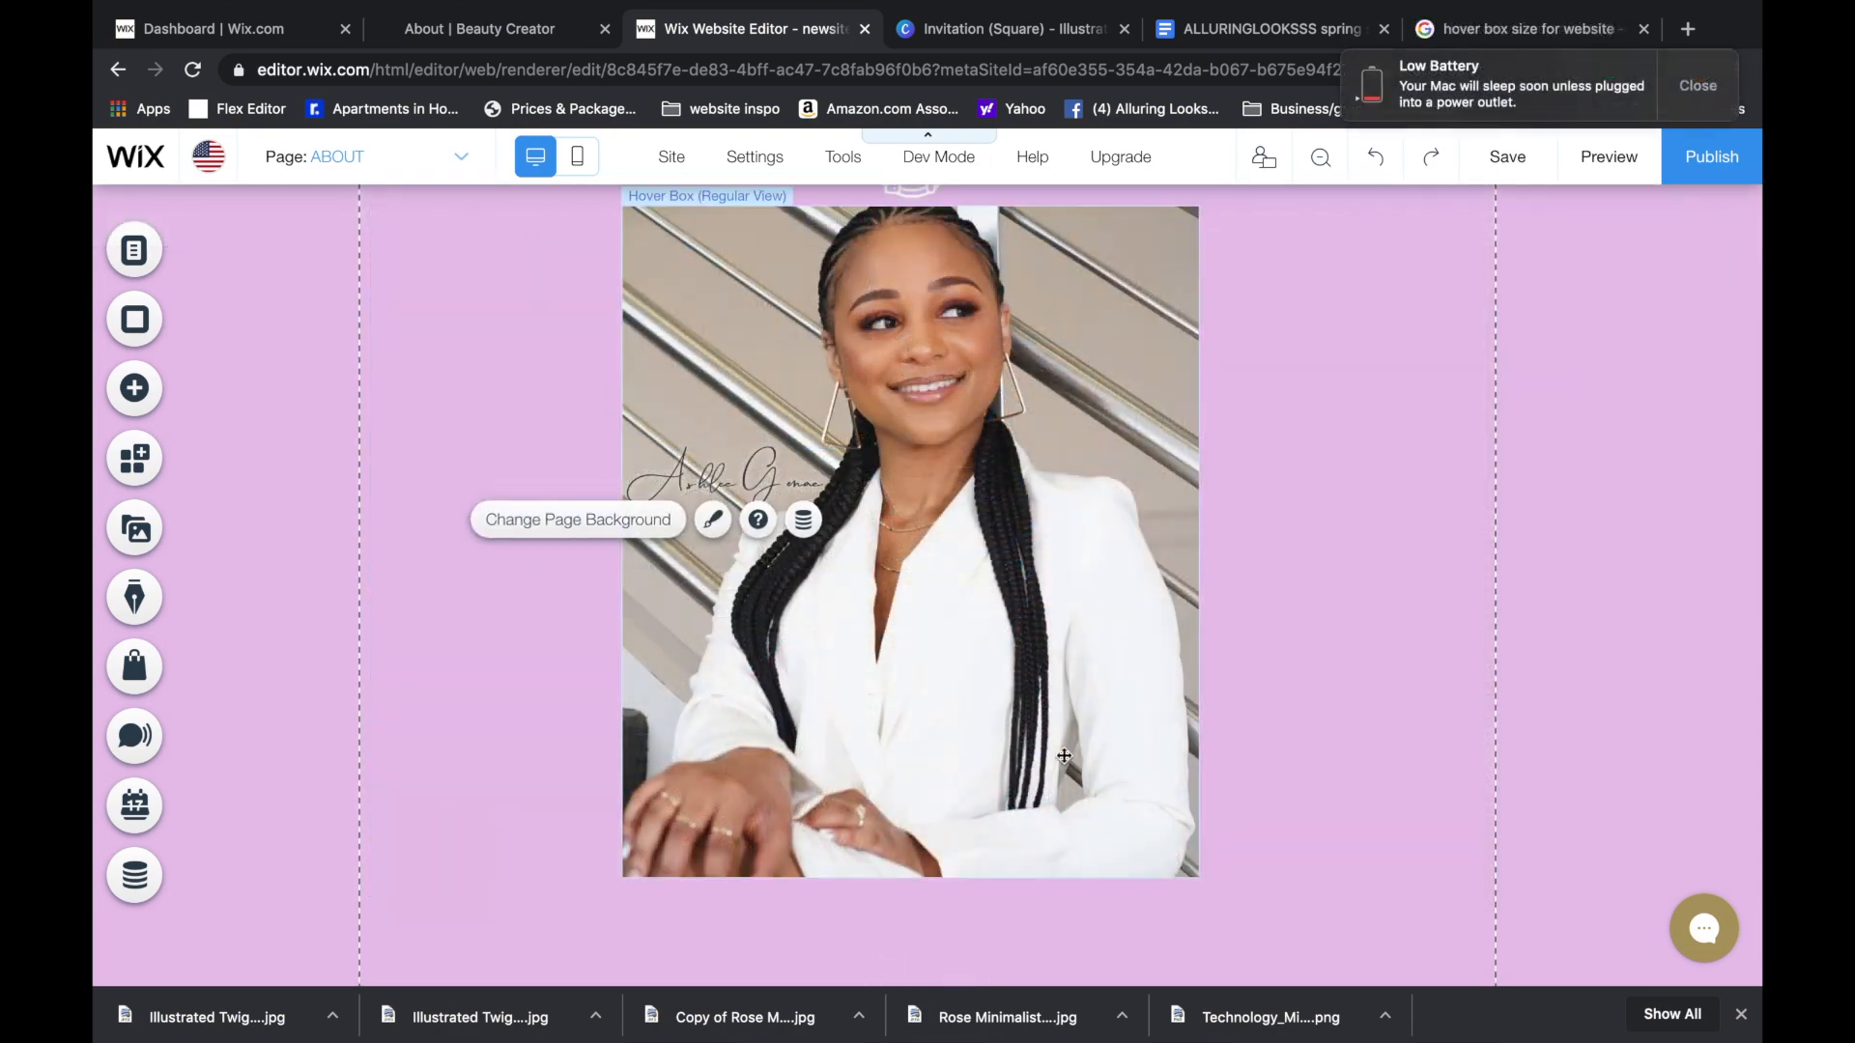
left_click(1421, 572)
scroll(1420, 572, "up", 1)
scroll(1420, 572, "up", 1)
left_click(852, 401)
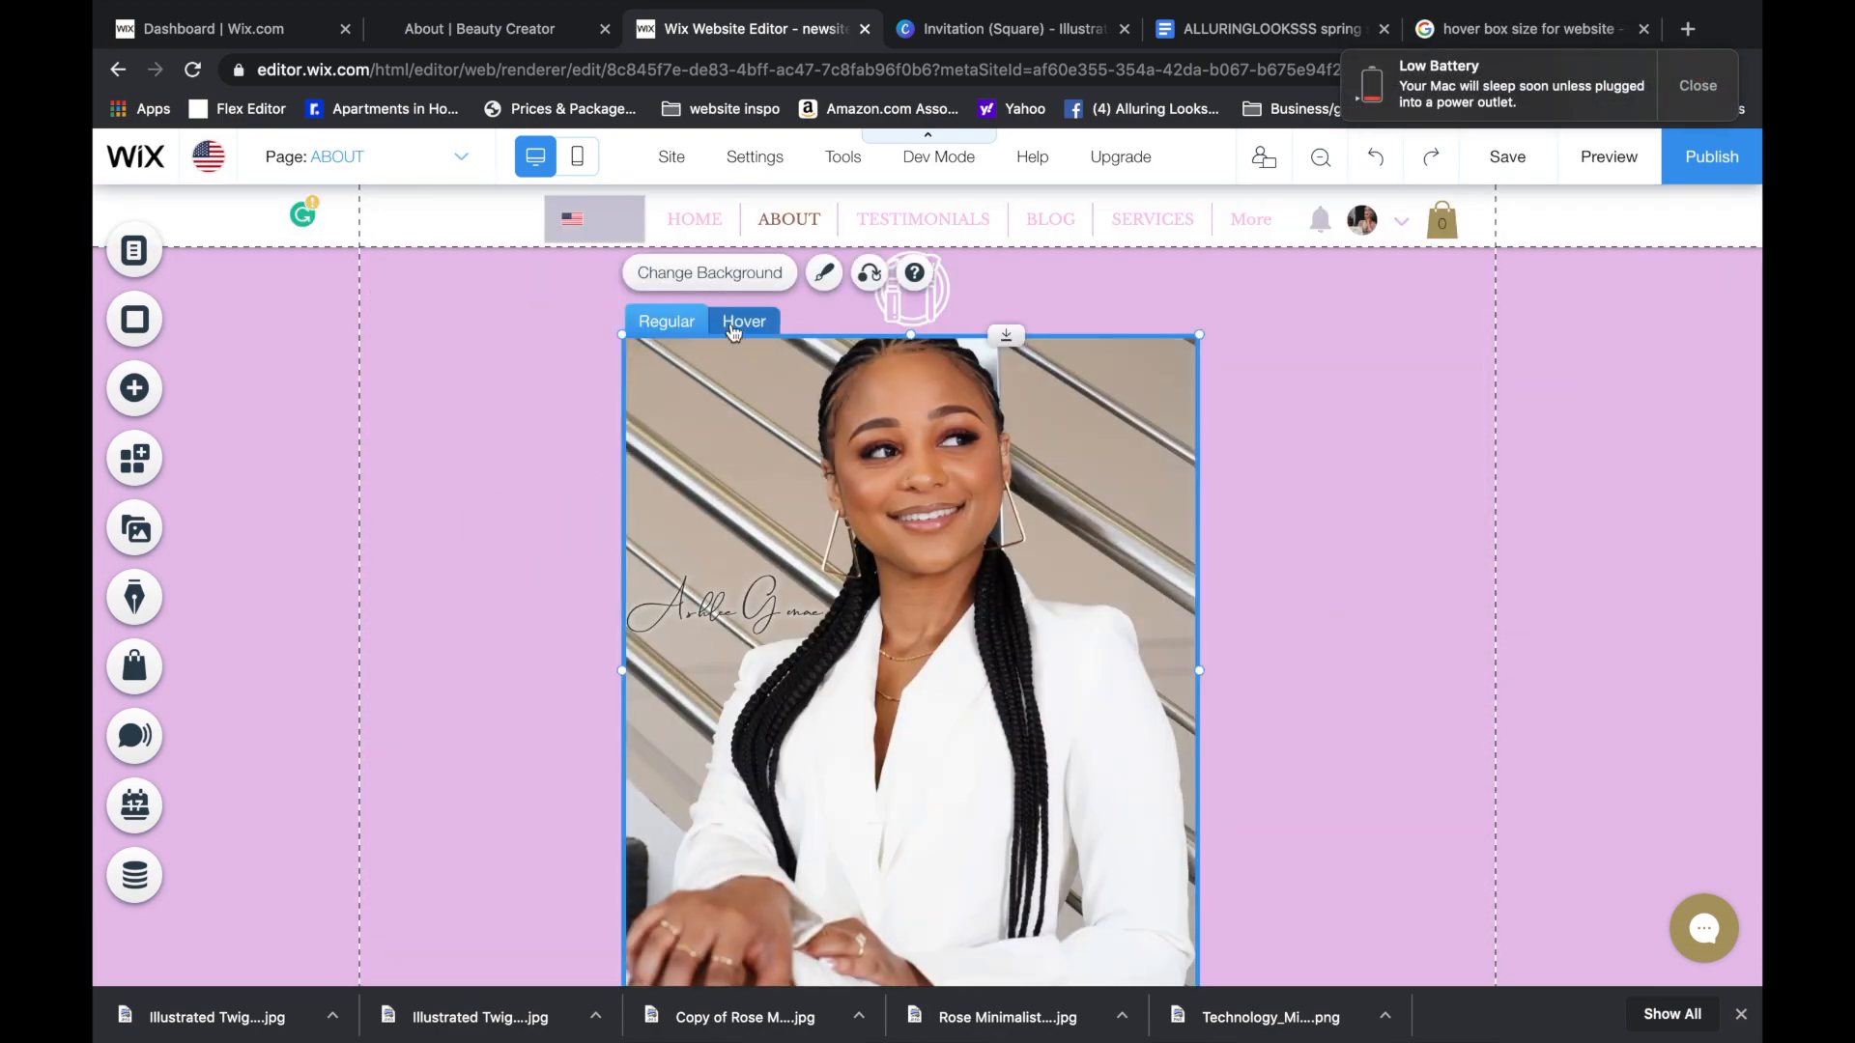
left_click(738, 327)
scroll(790, 561, "down", 1)
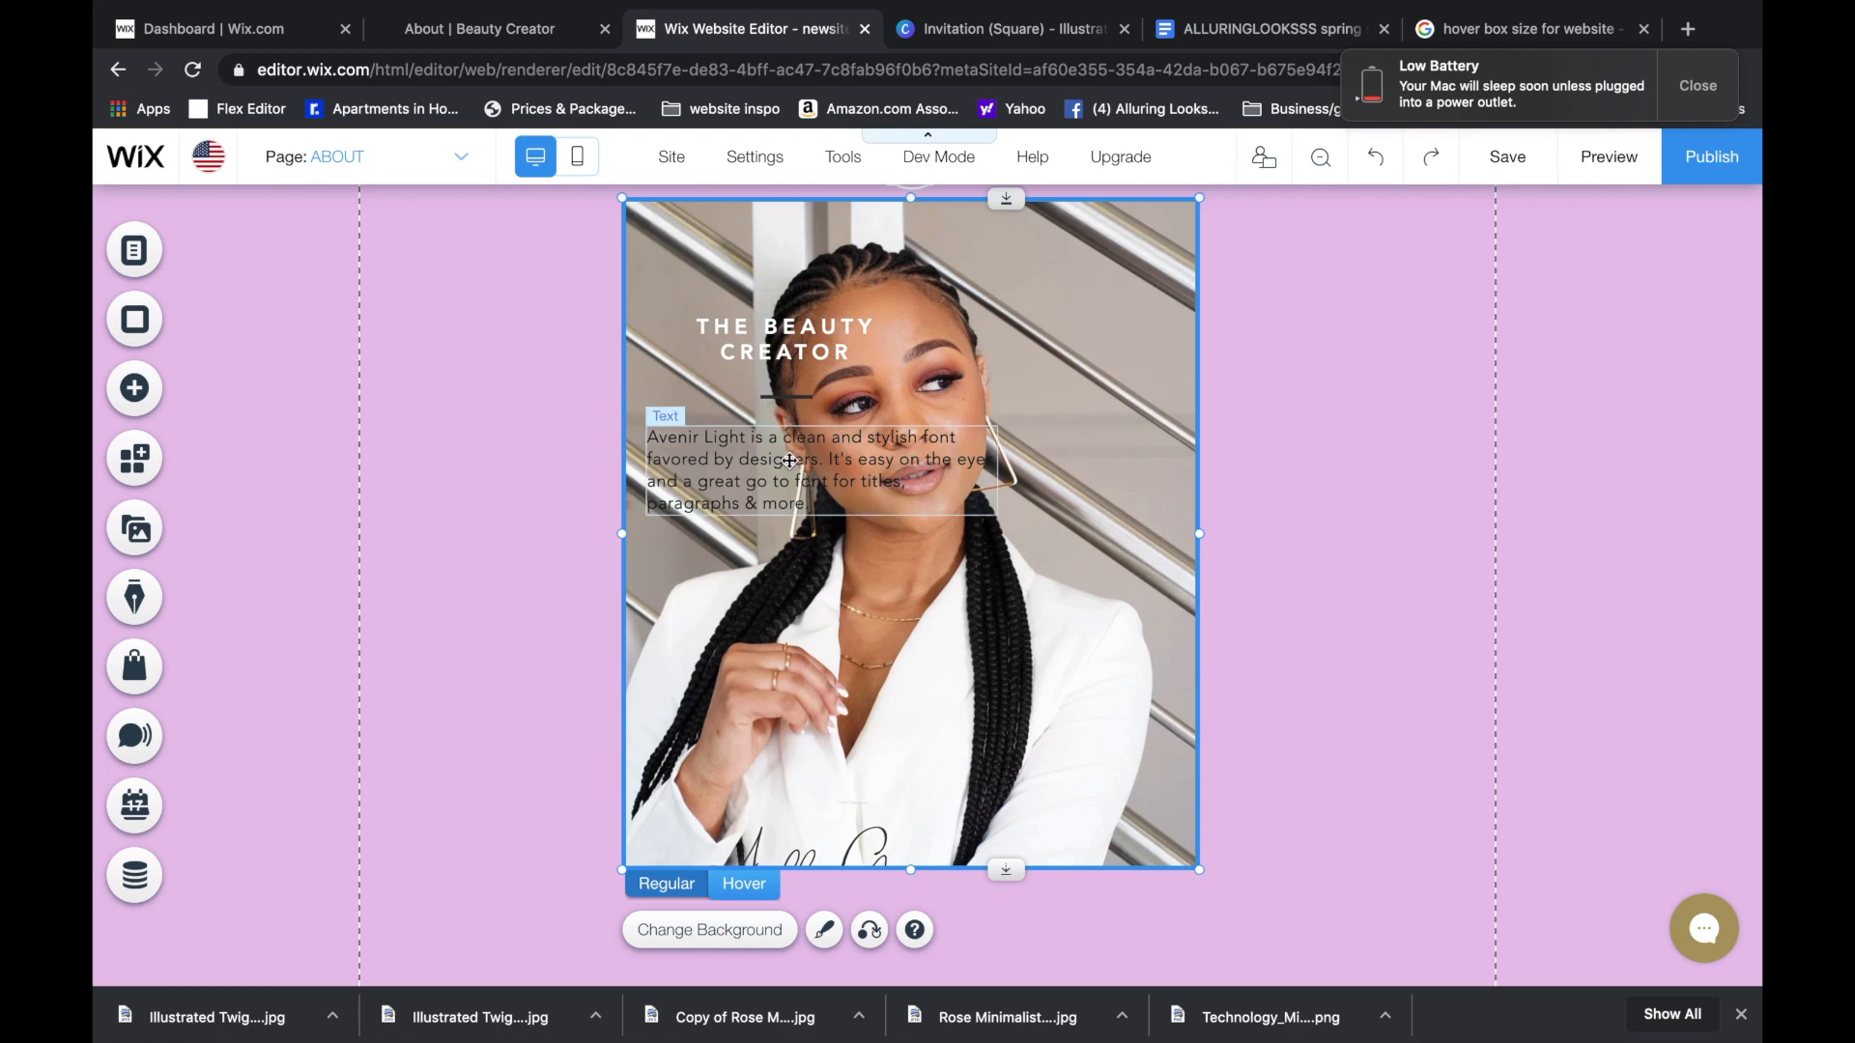
mouse_move(847, 844)
left_mouse_down()
mouse_move(947, 393)
mouse_move(1027, 210)
mouse_move(1072, 231)
left_mouse_up()
left_click_drag(1234, 251, 1179, 253)
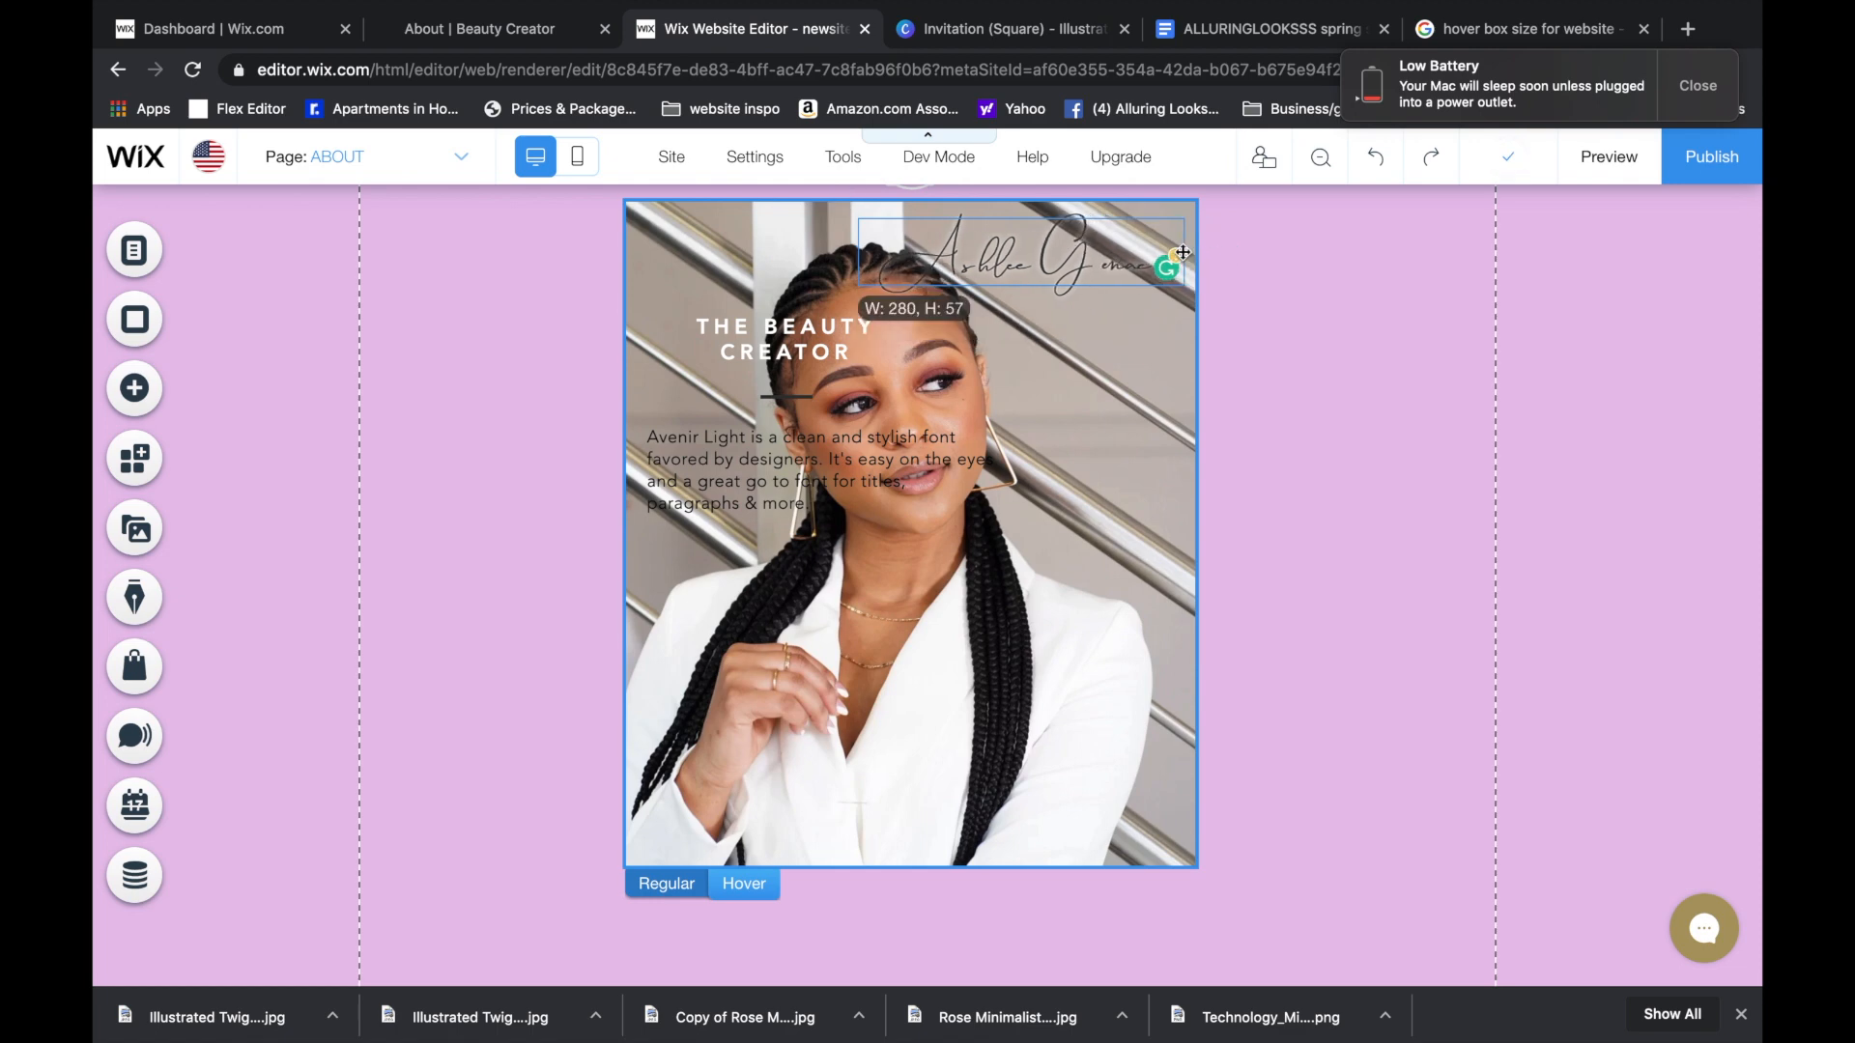
- Narrow the signature text to about 250 px wide, then open the paragraph text for editing
left_click_drag(1006, 262, 1024, 247)
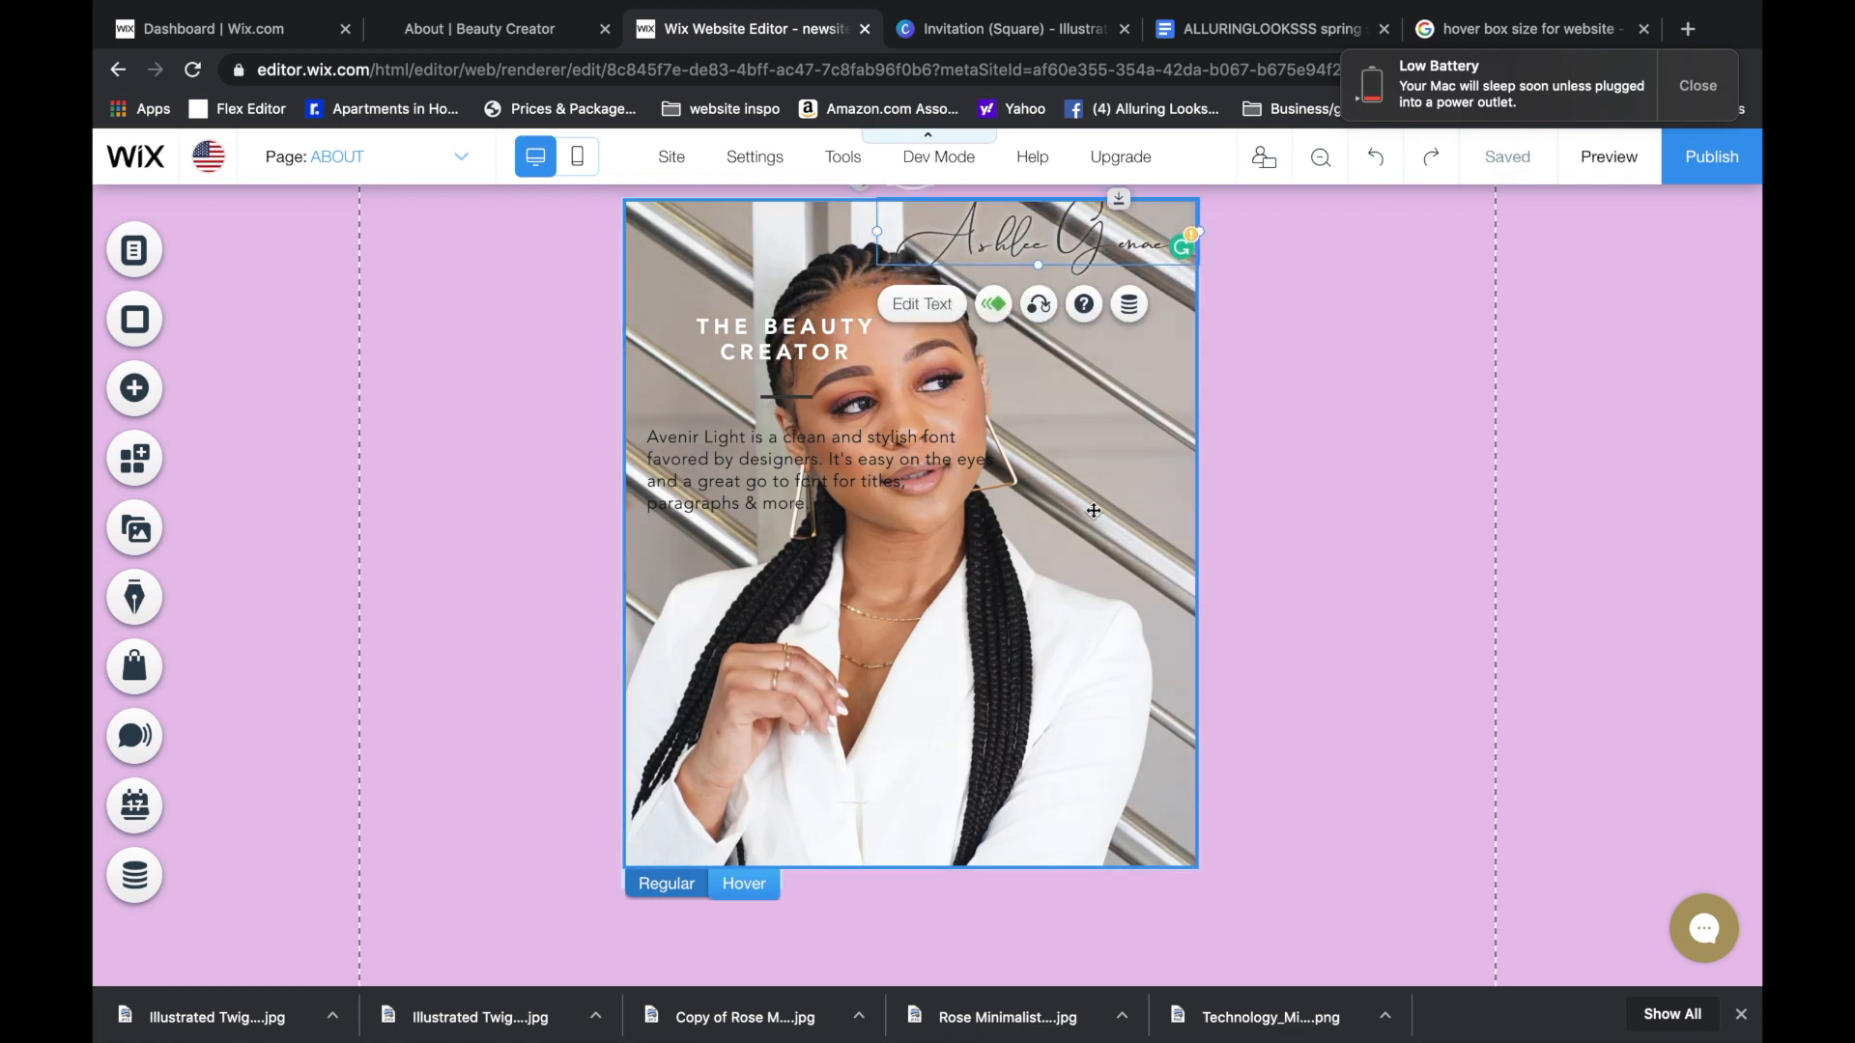
left_click(1090, 505)
left_click(967, 210)
mouse_move(878, 230)
left_mouse_down()
mouse_move(933, 230)
mouse_move(912, 230)
left_mouse_up()
left_click(779, 477)
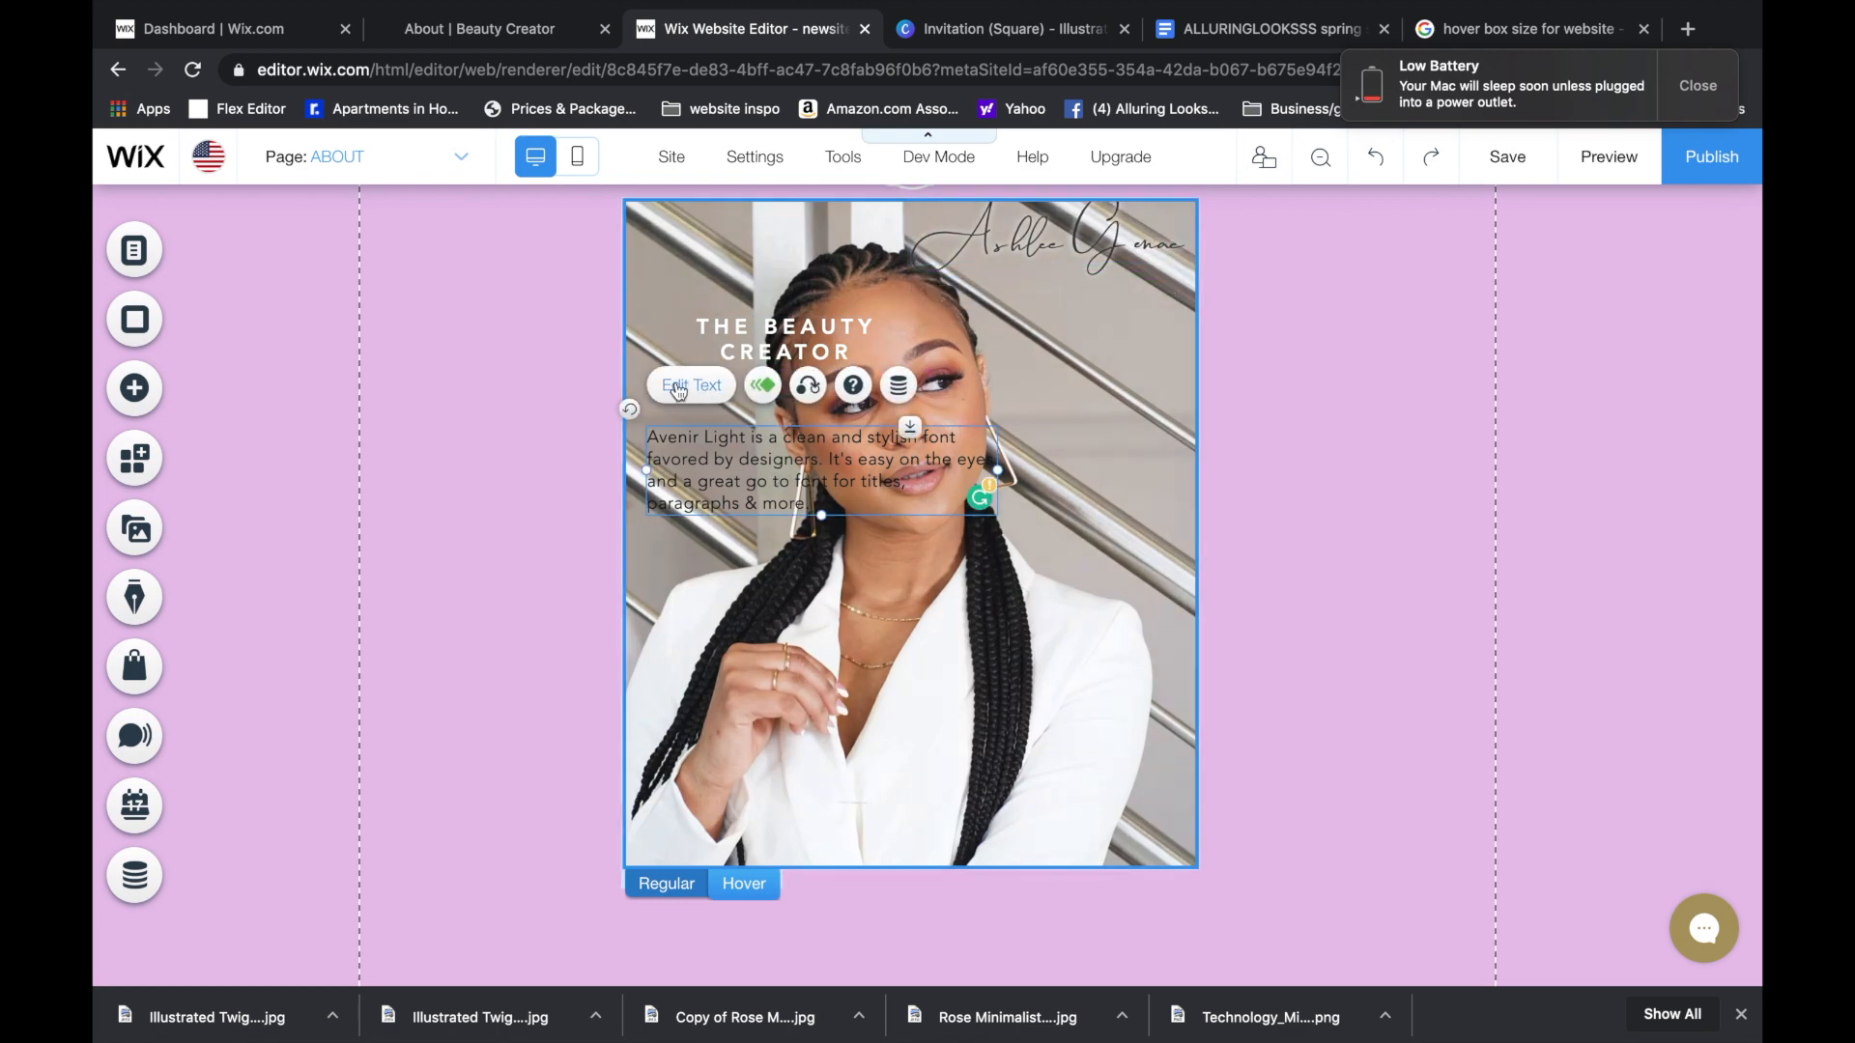
left_click(690, 386)
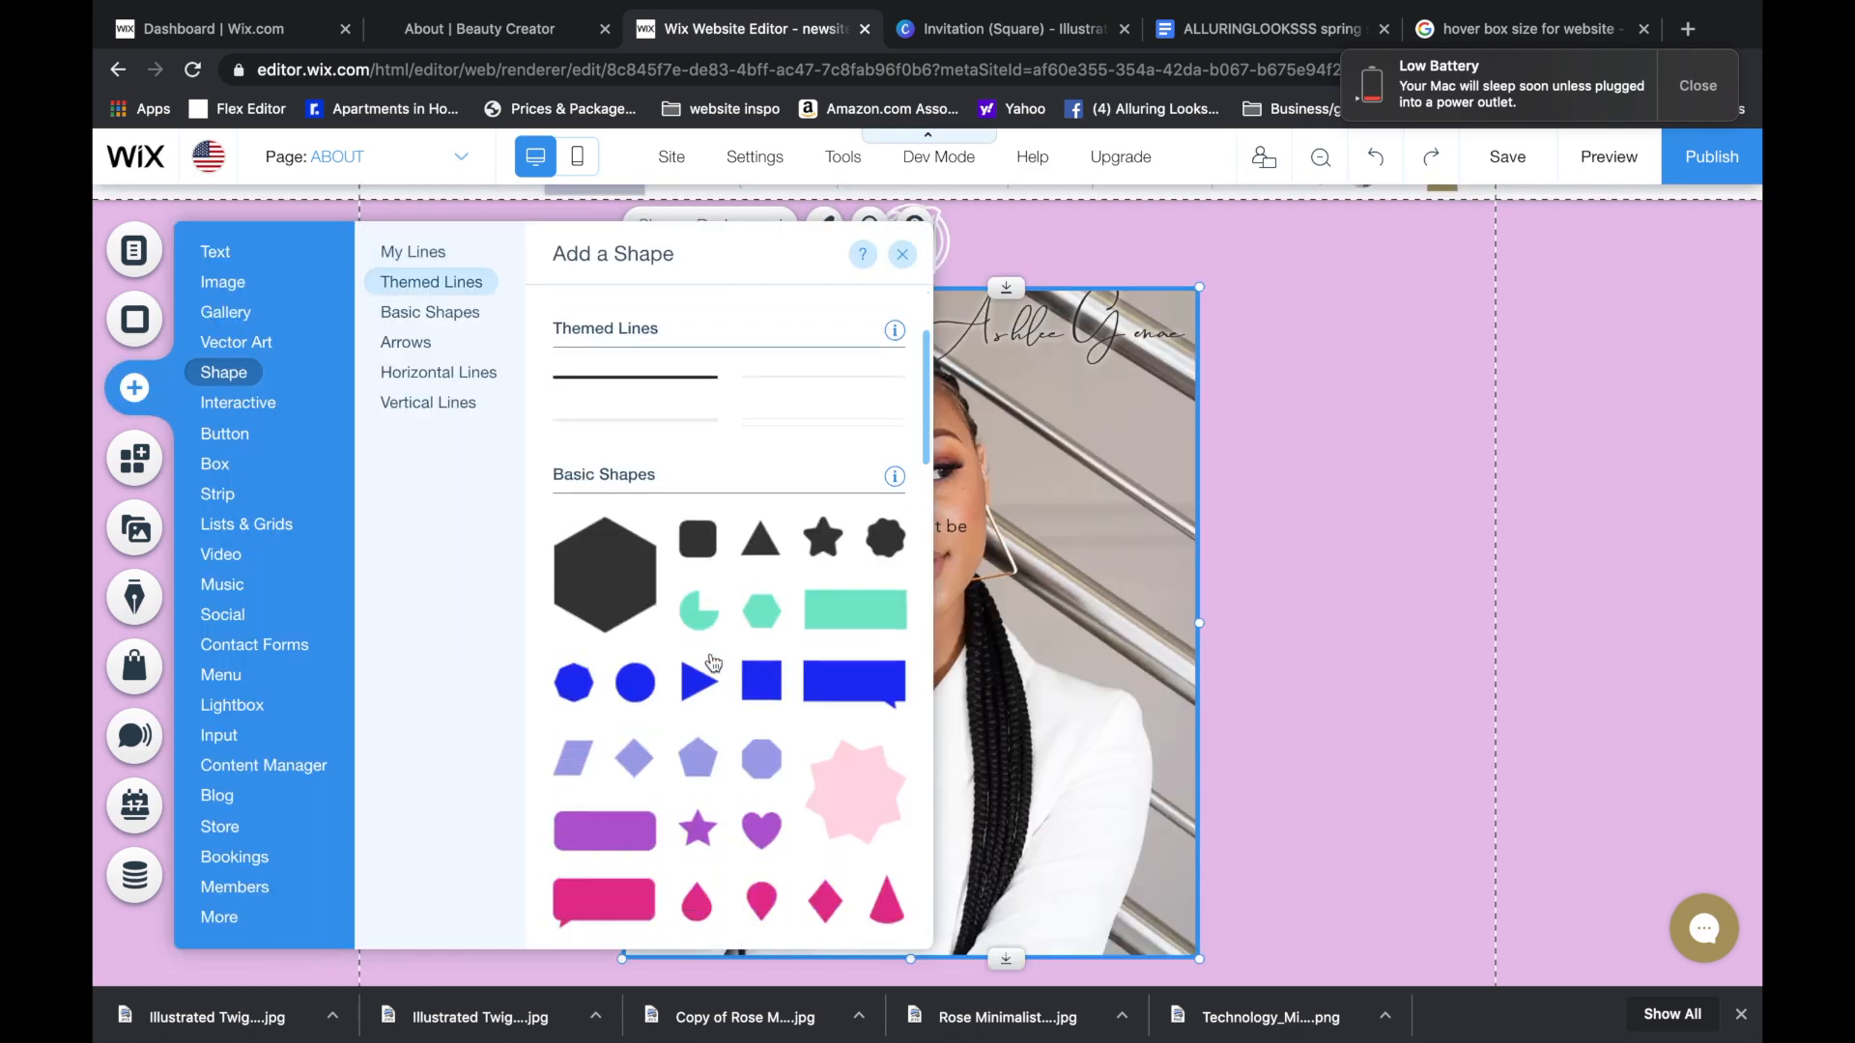
- Add a dark rounded square to the hover box and resize it to 482 wide, 204 high
scroll(734, 744, "up", 2)
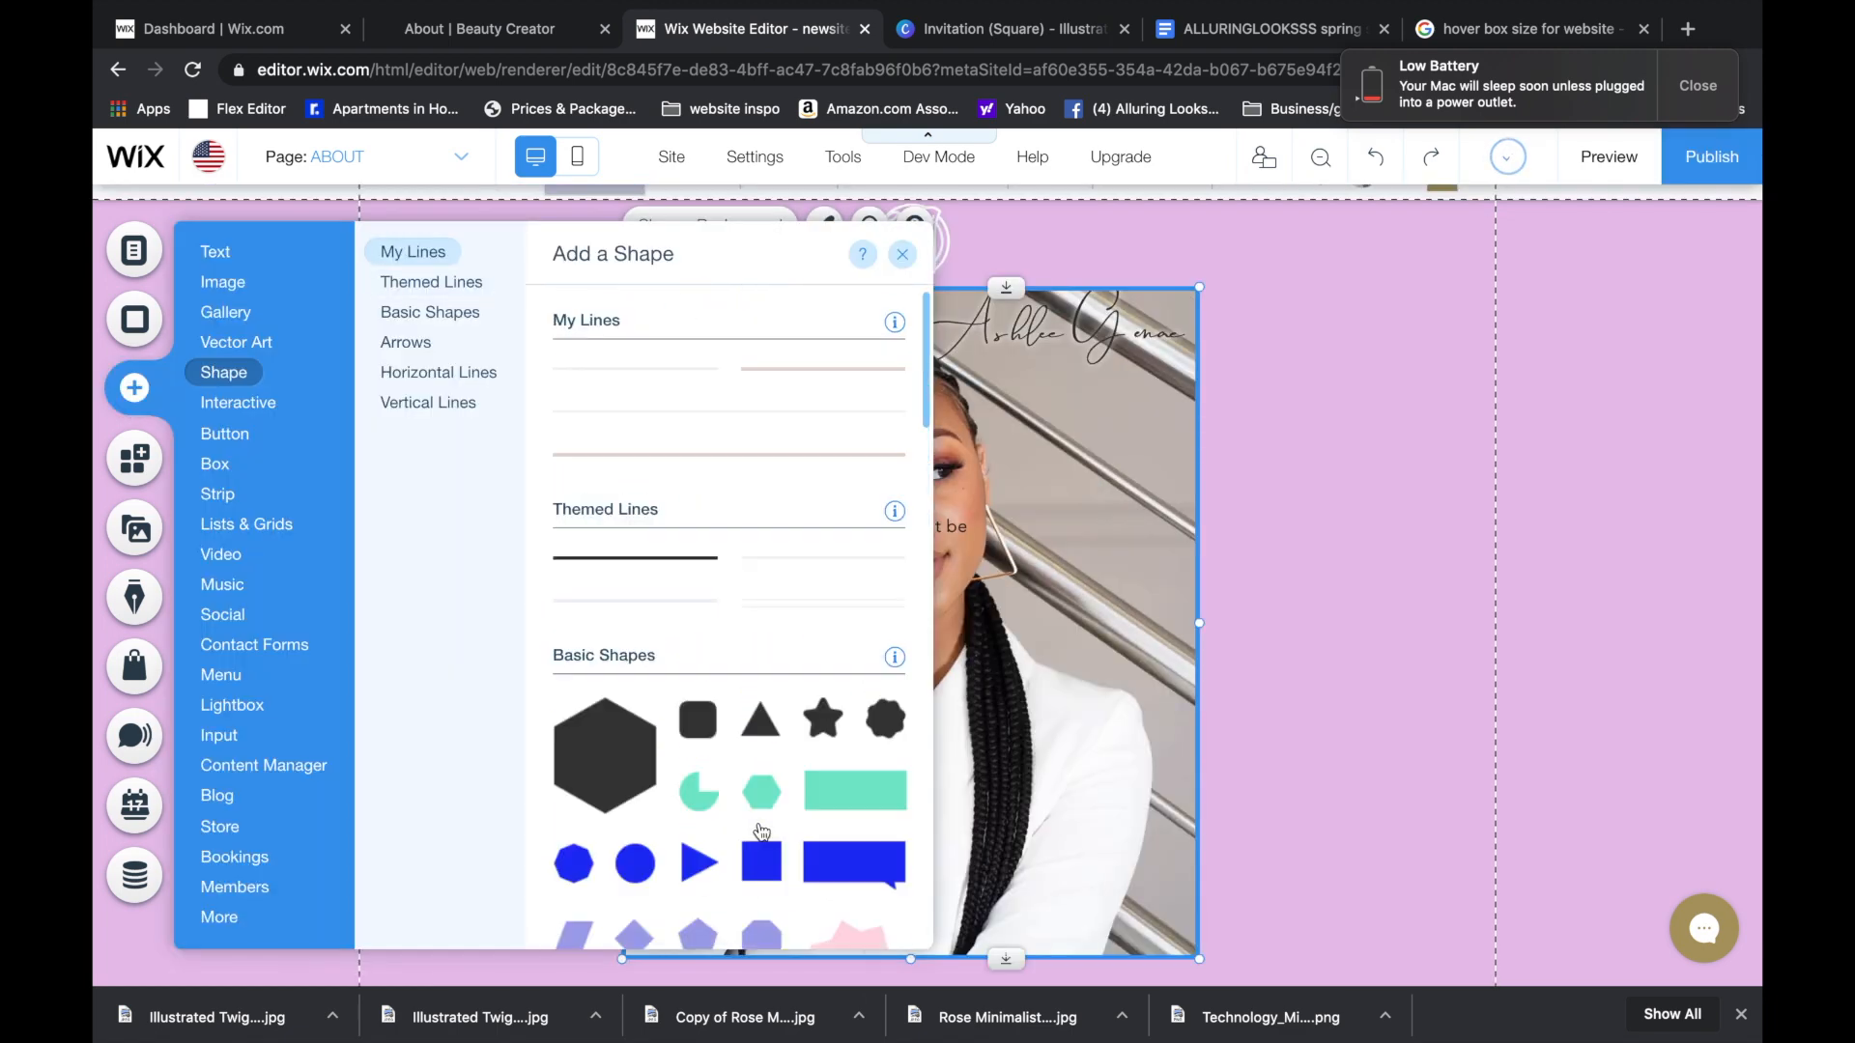
left_click(696, 735)
left_click_drag(875, 586, 646, 585)
left_click_drag(762, 598, 758, 634)
left_click_drag(641, 568, 592, 549)
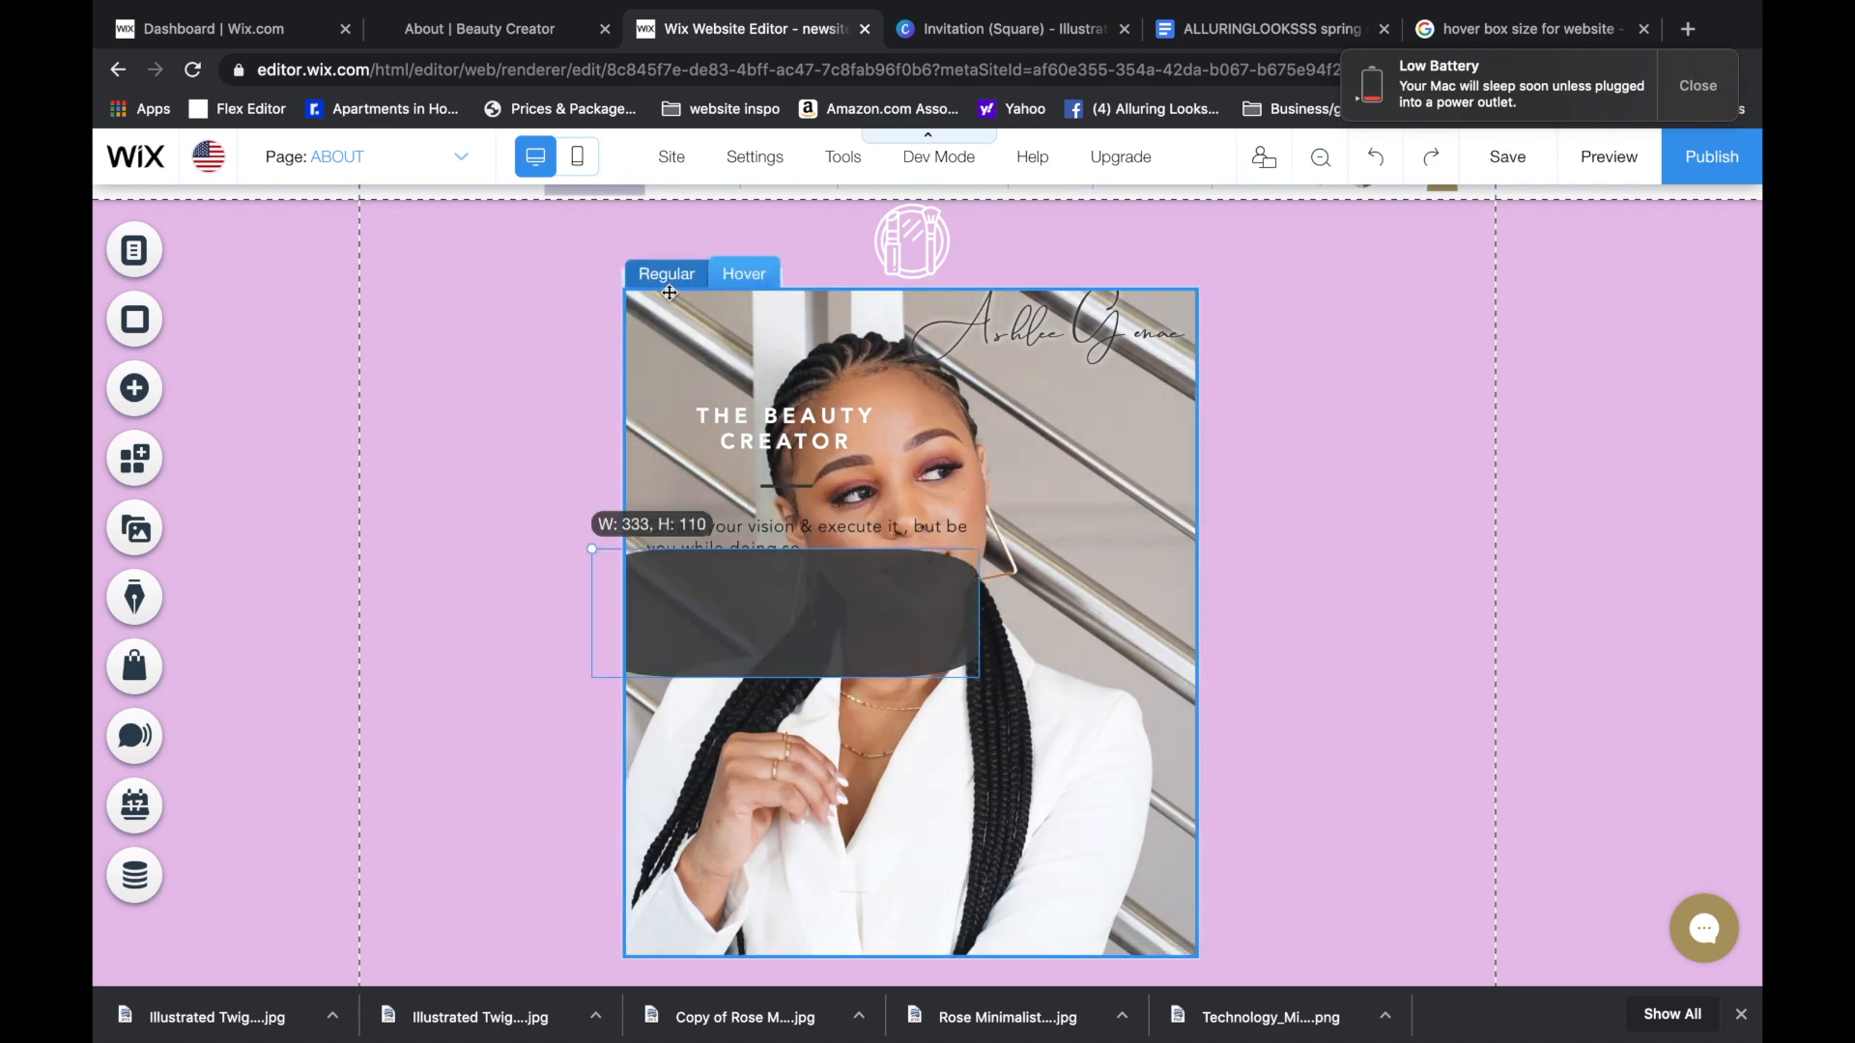
left_click_drag(748, 437, 717, 591)
left_click_drag(849, 592, 864, 290)
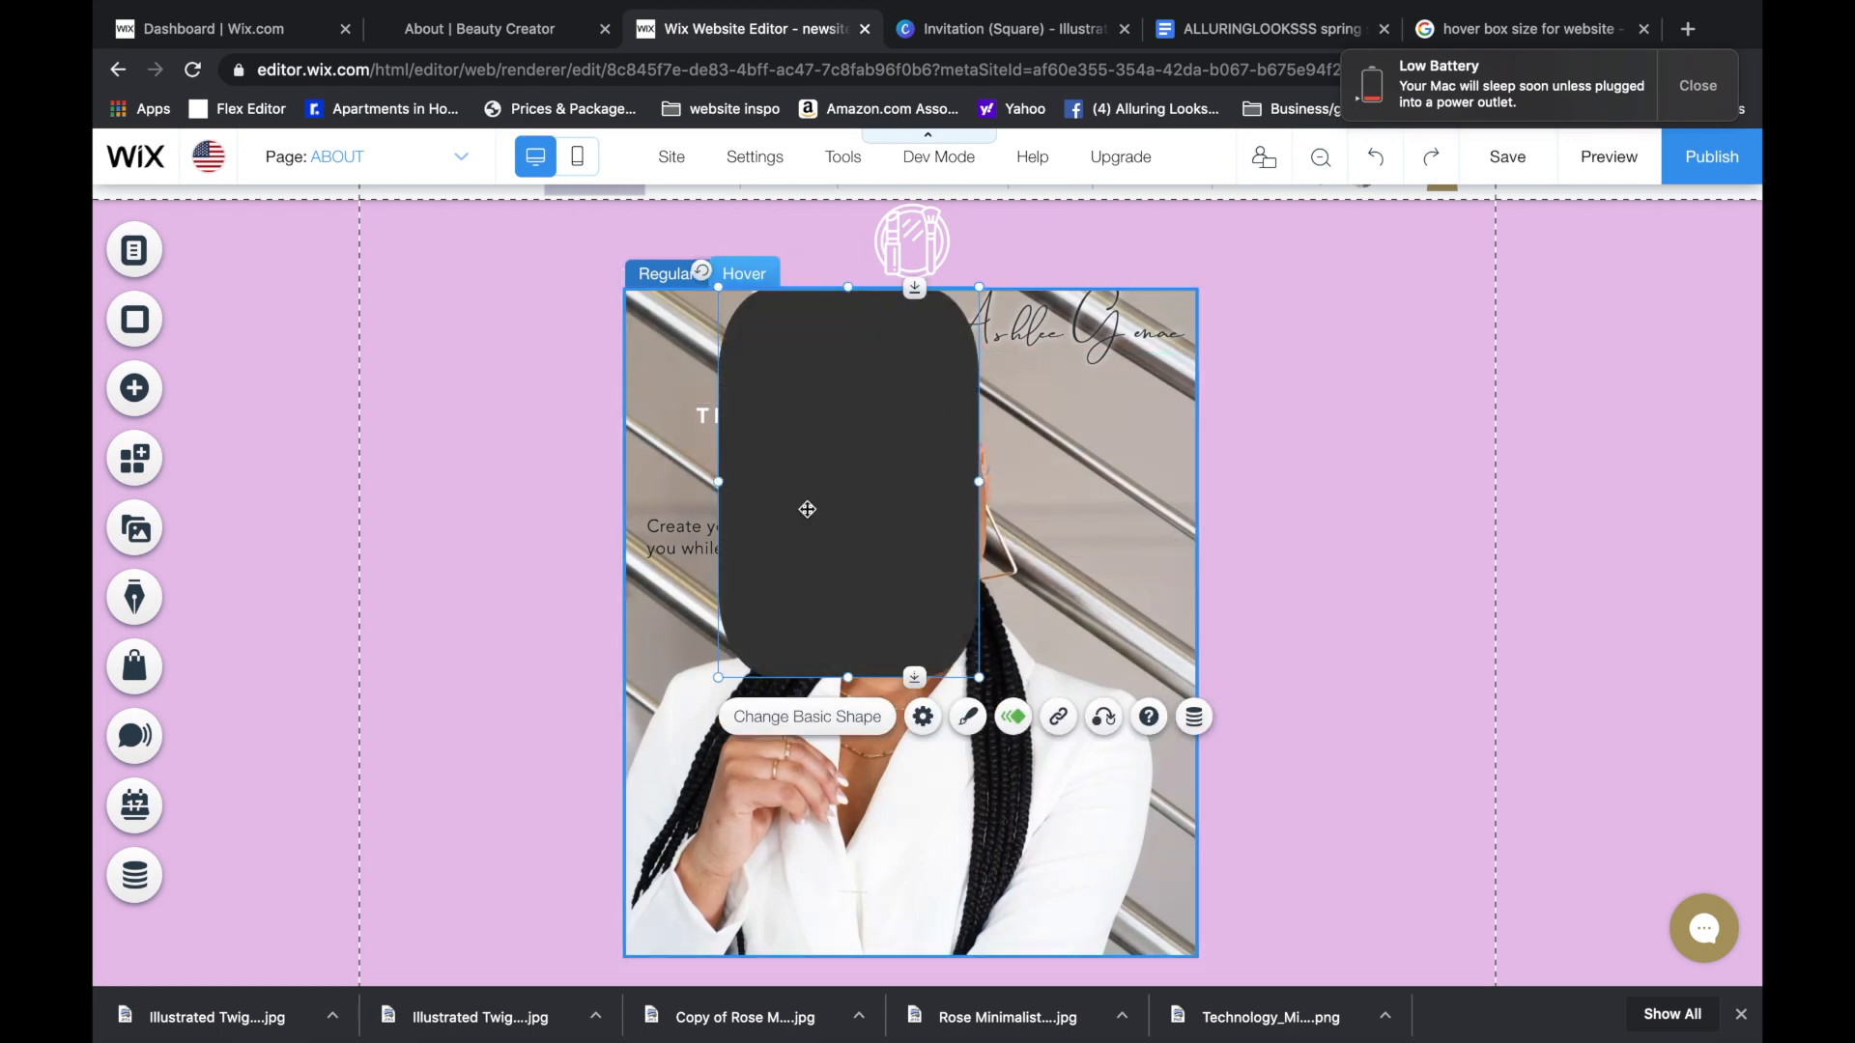
left_click_drag(723, 481, 632, 485)
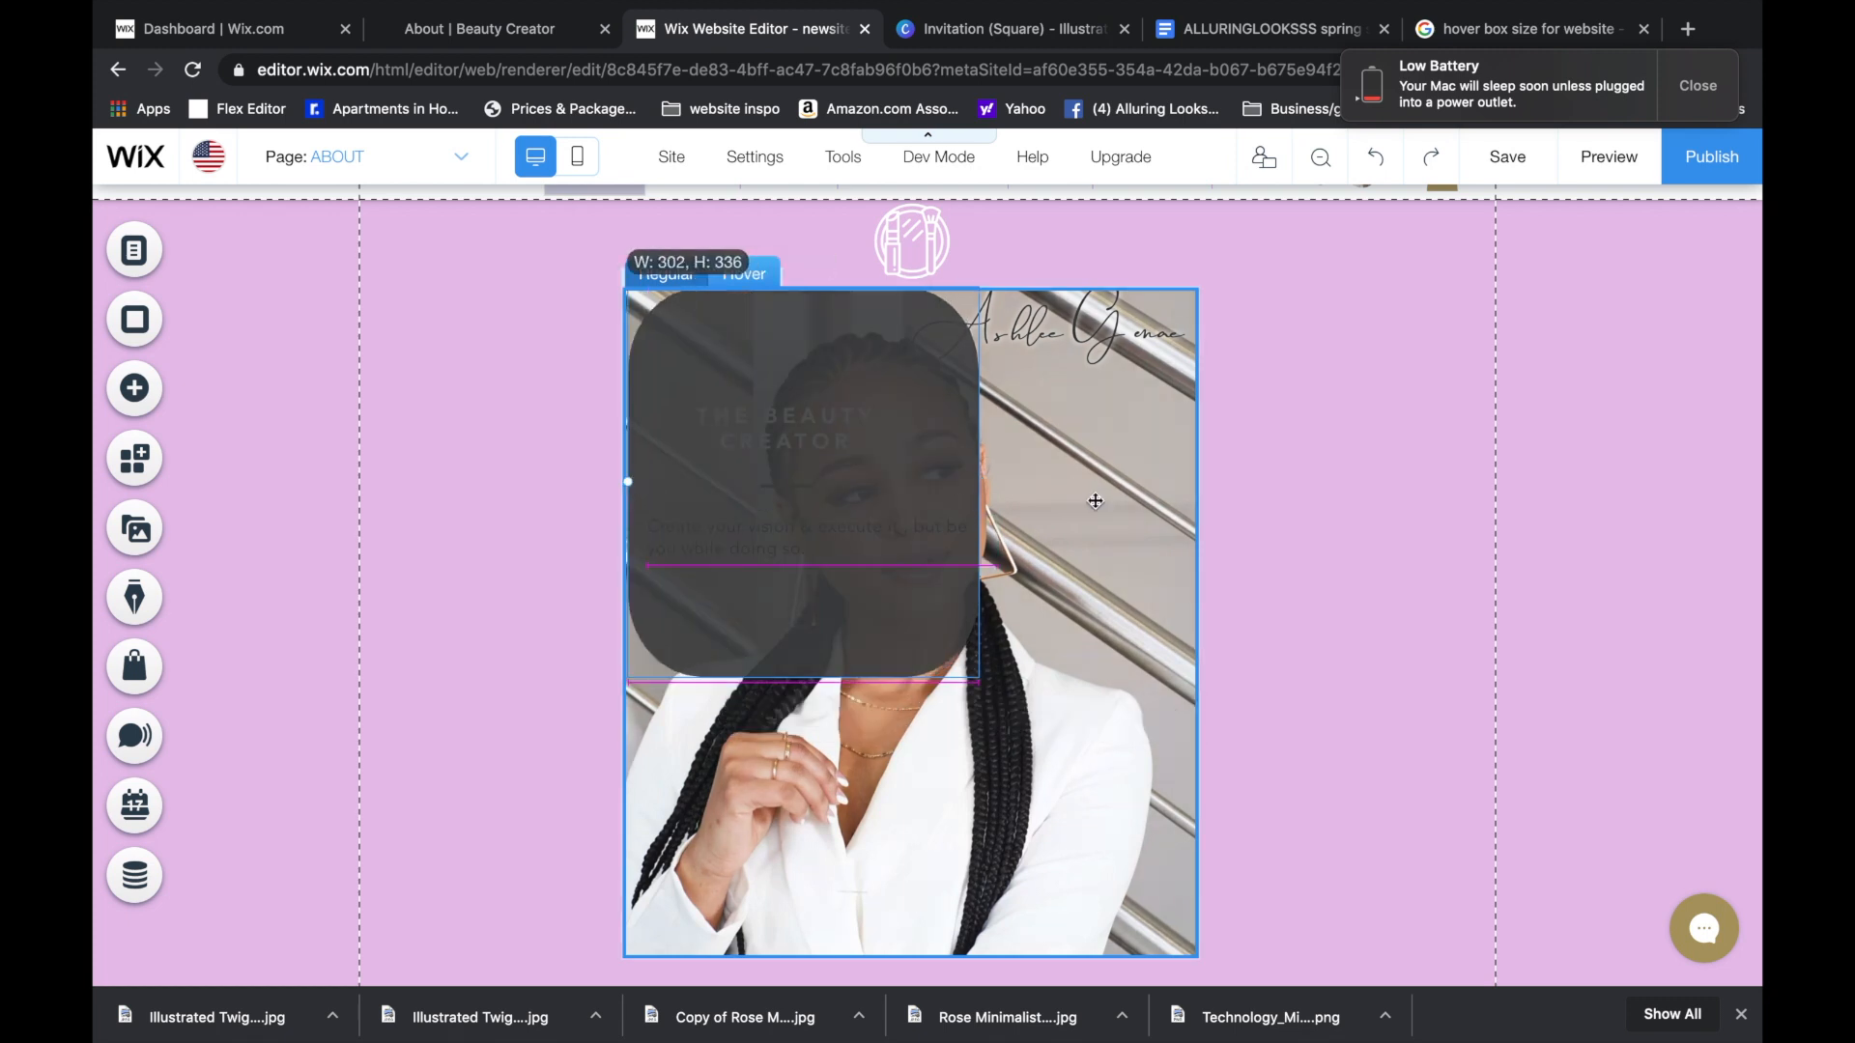
left_click_drag(979, 481, 1198, 480)
- Stretch the shape down the photo and replace the long URL with a 'visit the website below' sentence
left_click_drag(913, 677, 913, 850)
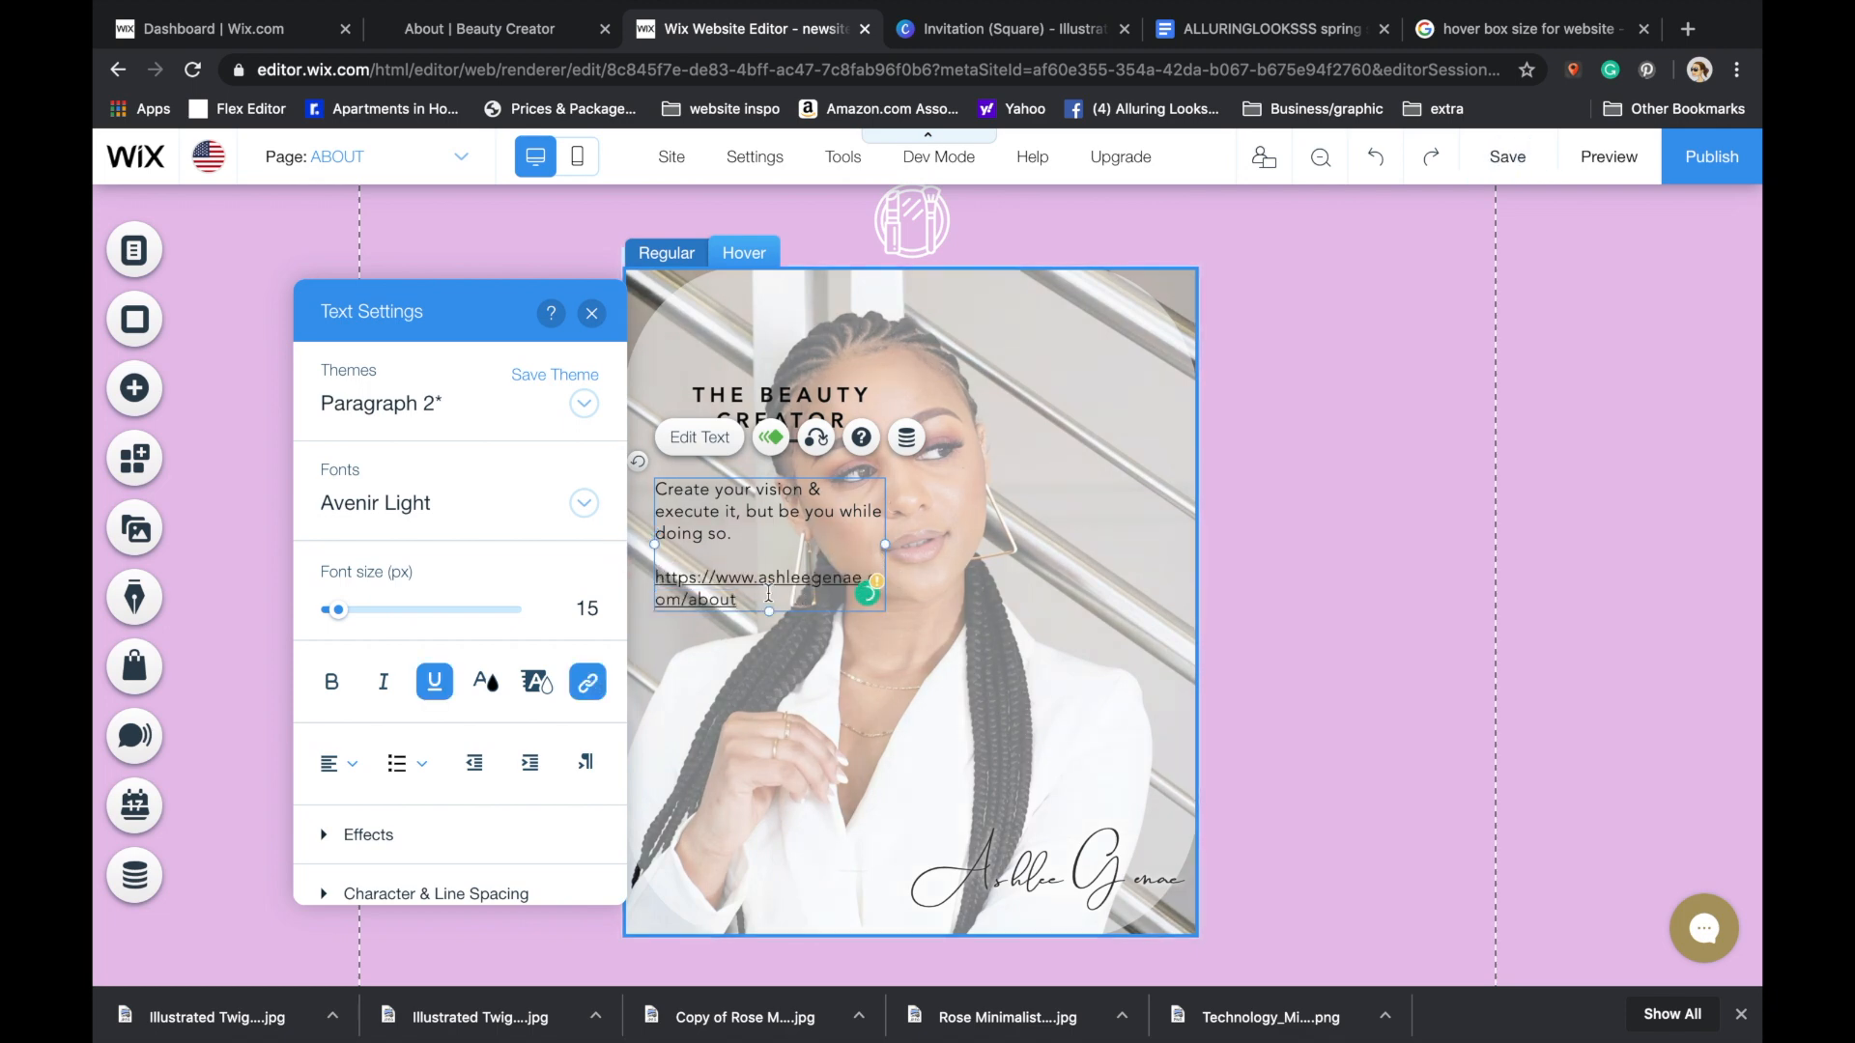
key("BackSpace")
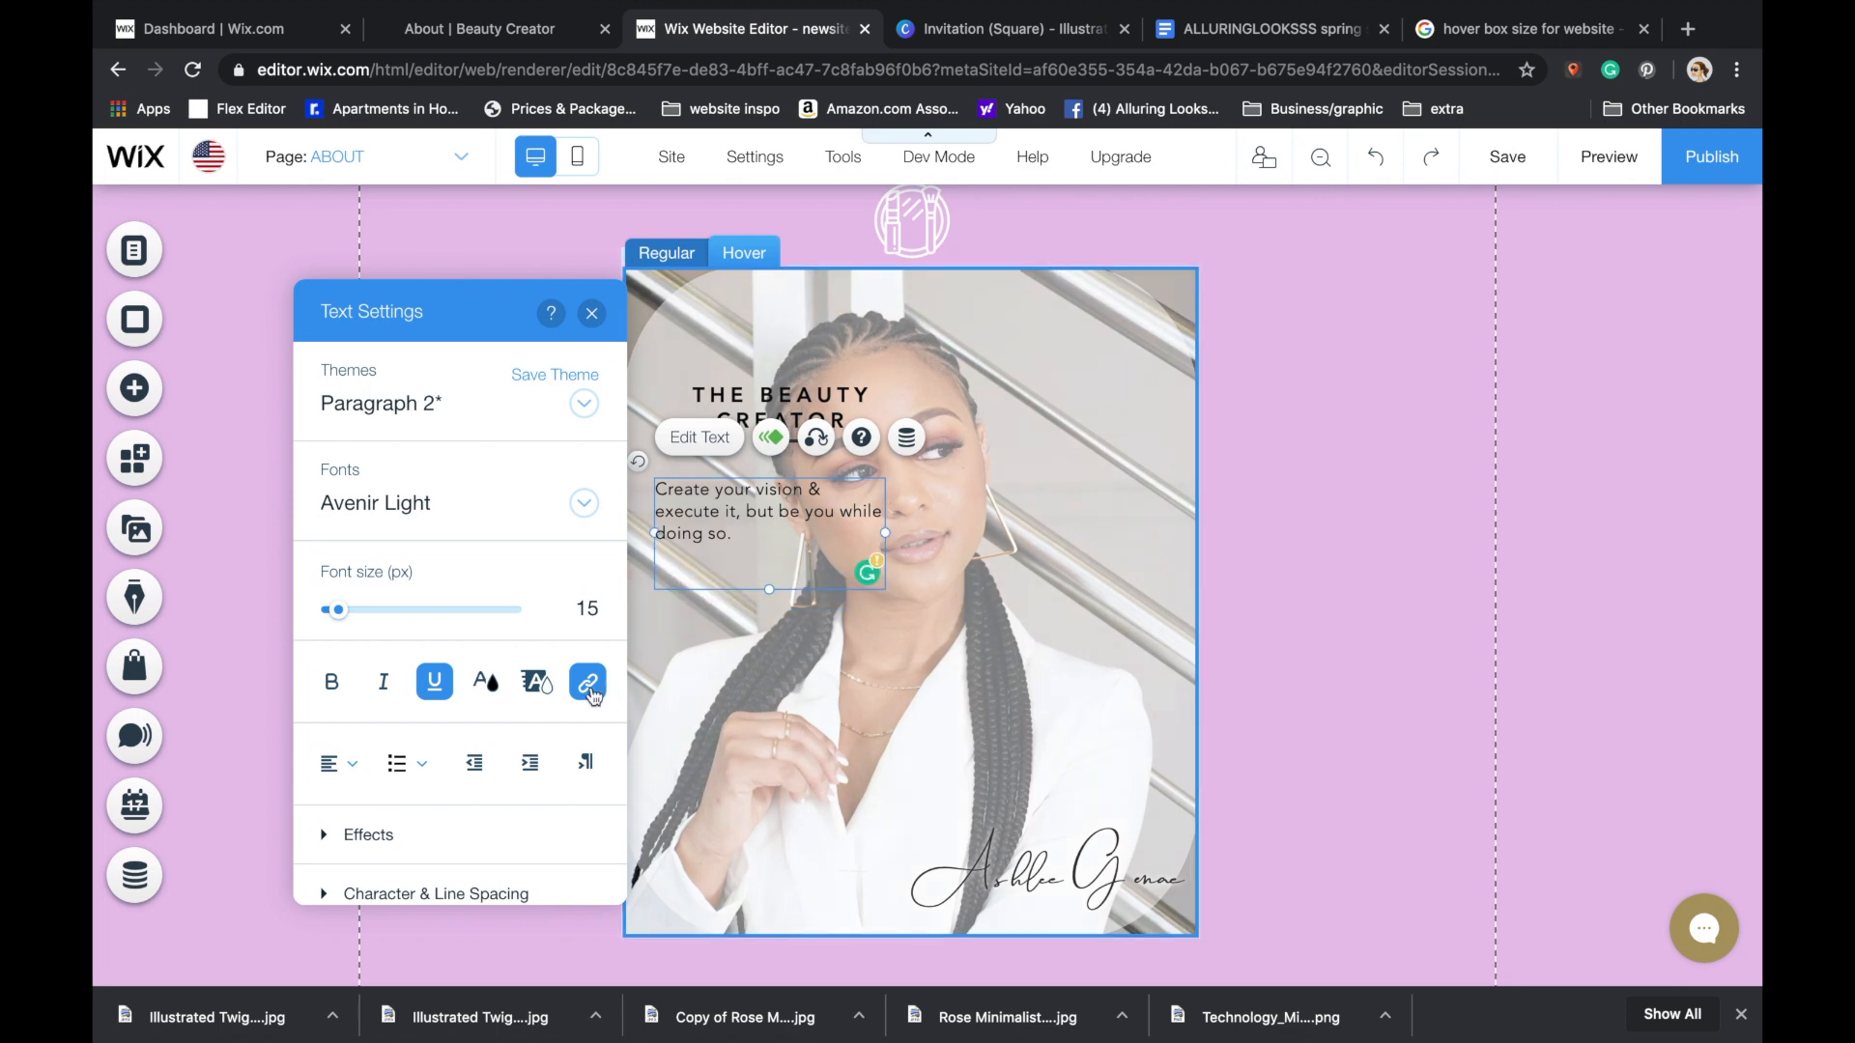
mouse_move(594, 696)
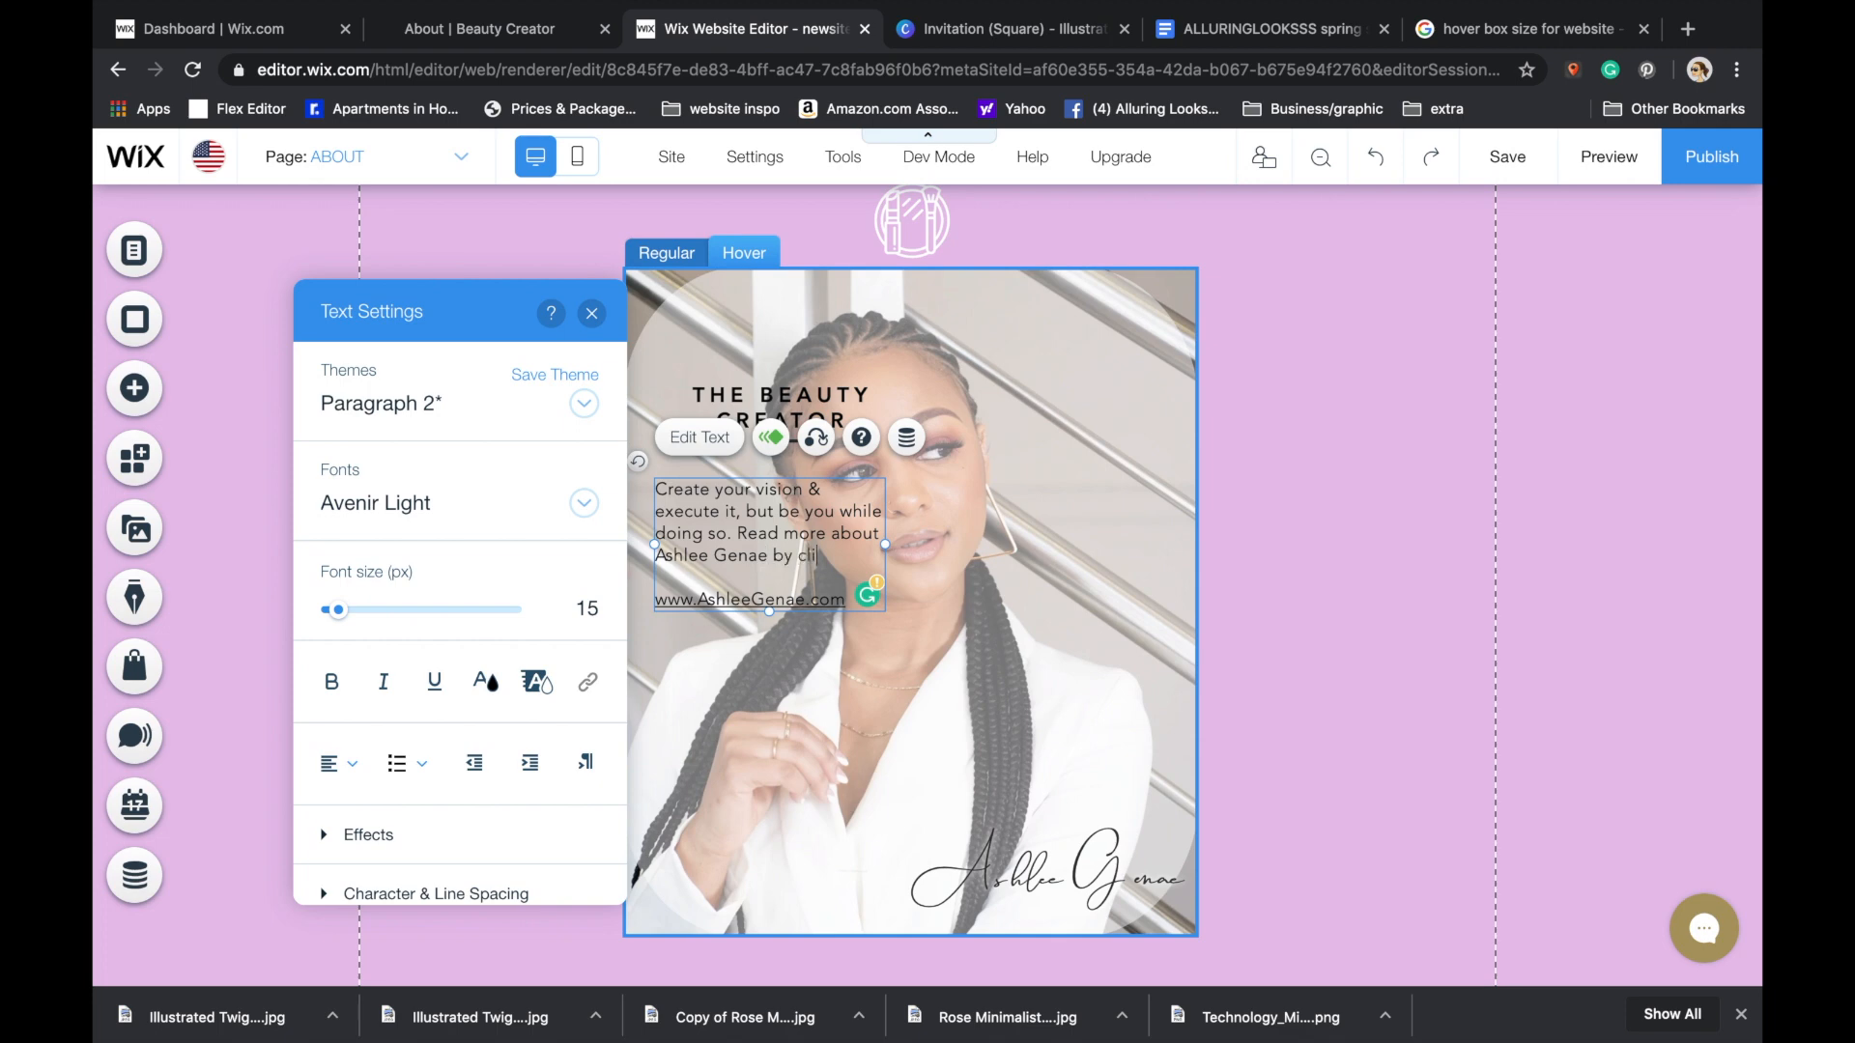
type("g the website below.")
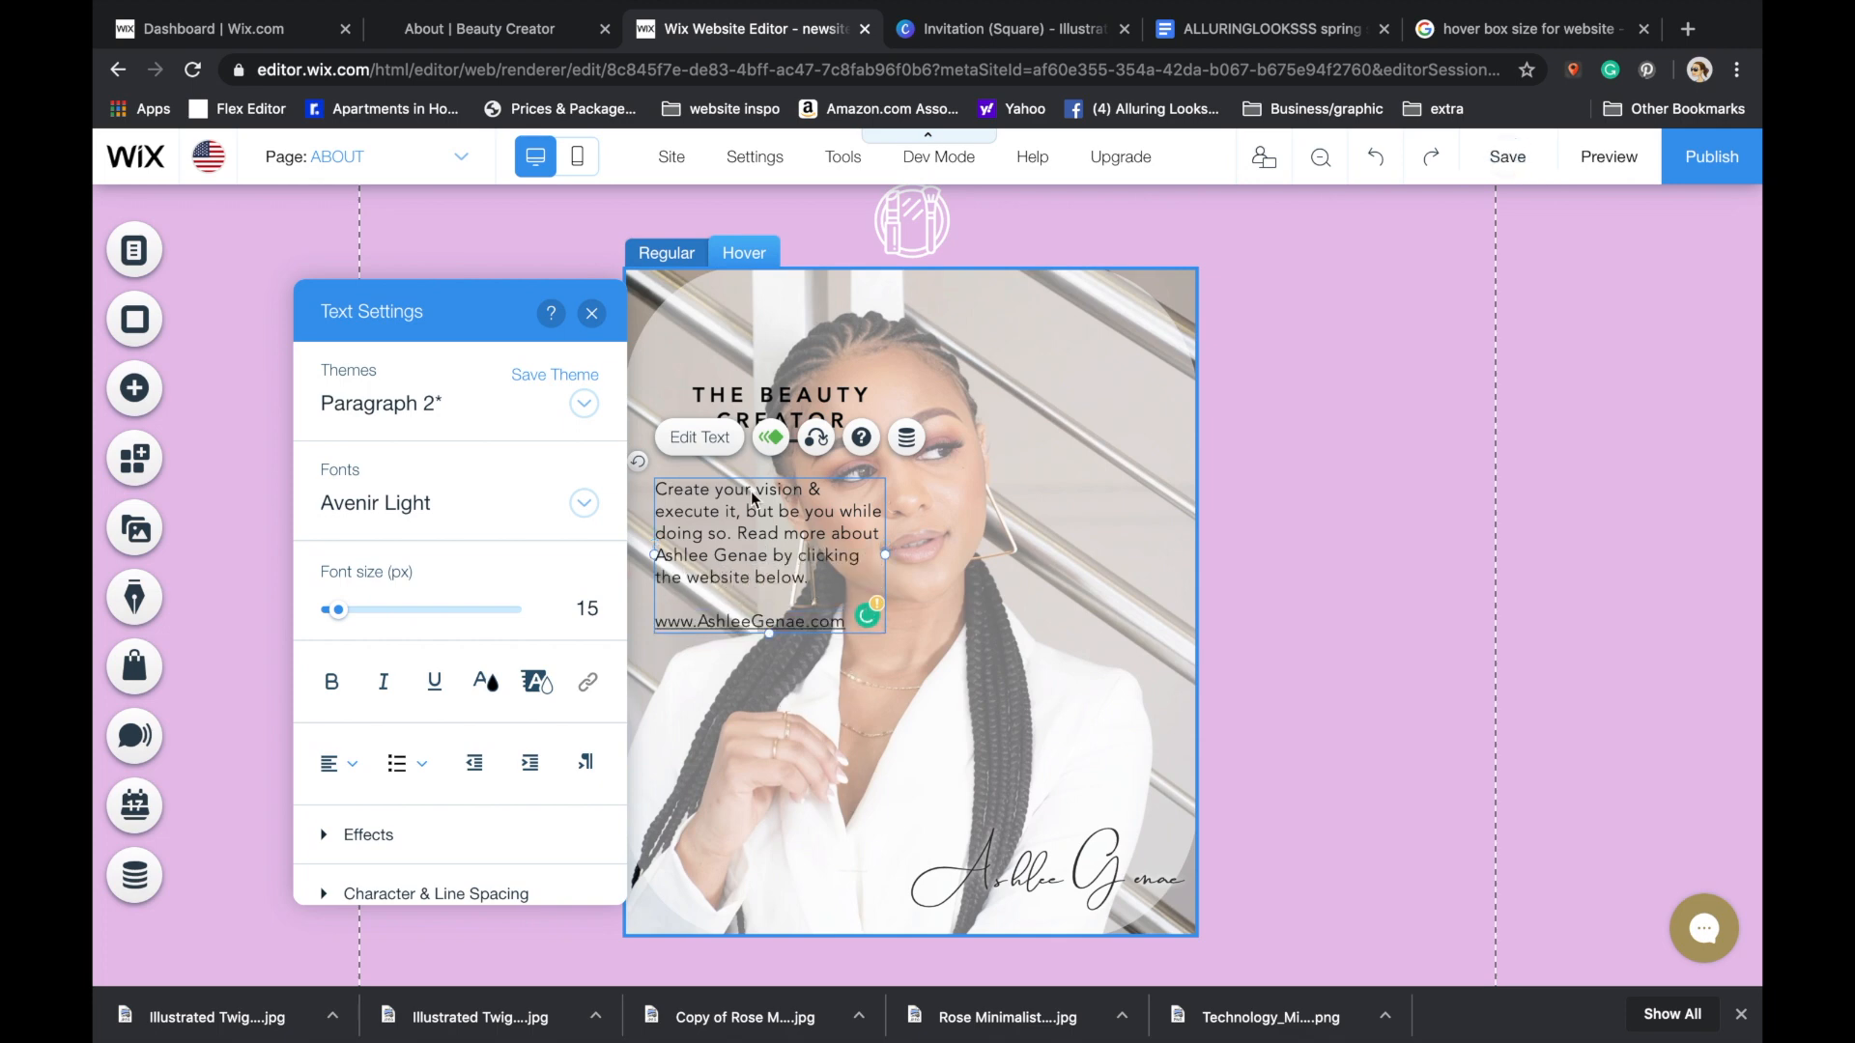
left_click(1278, 388)
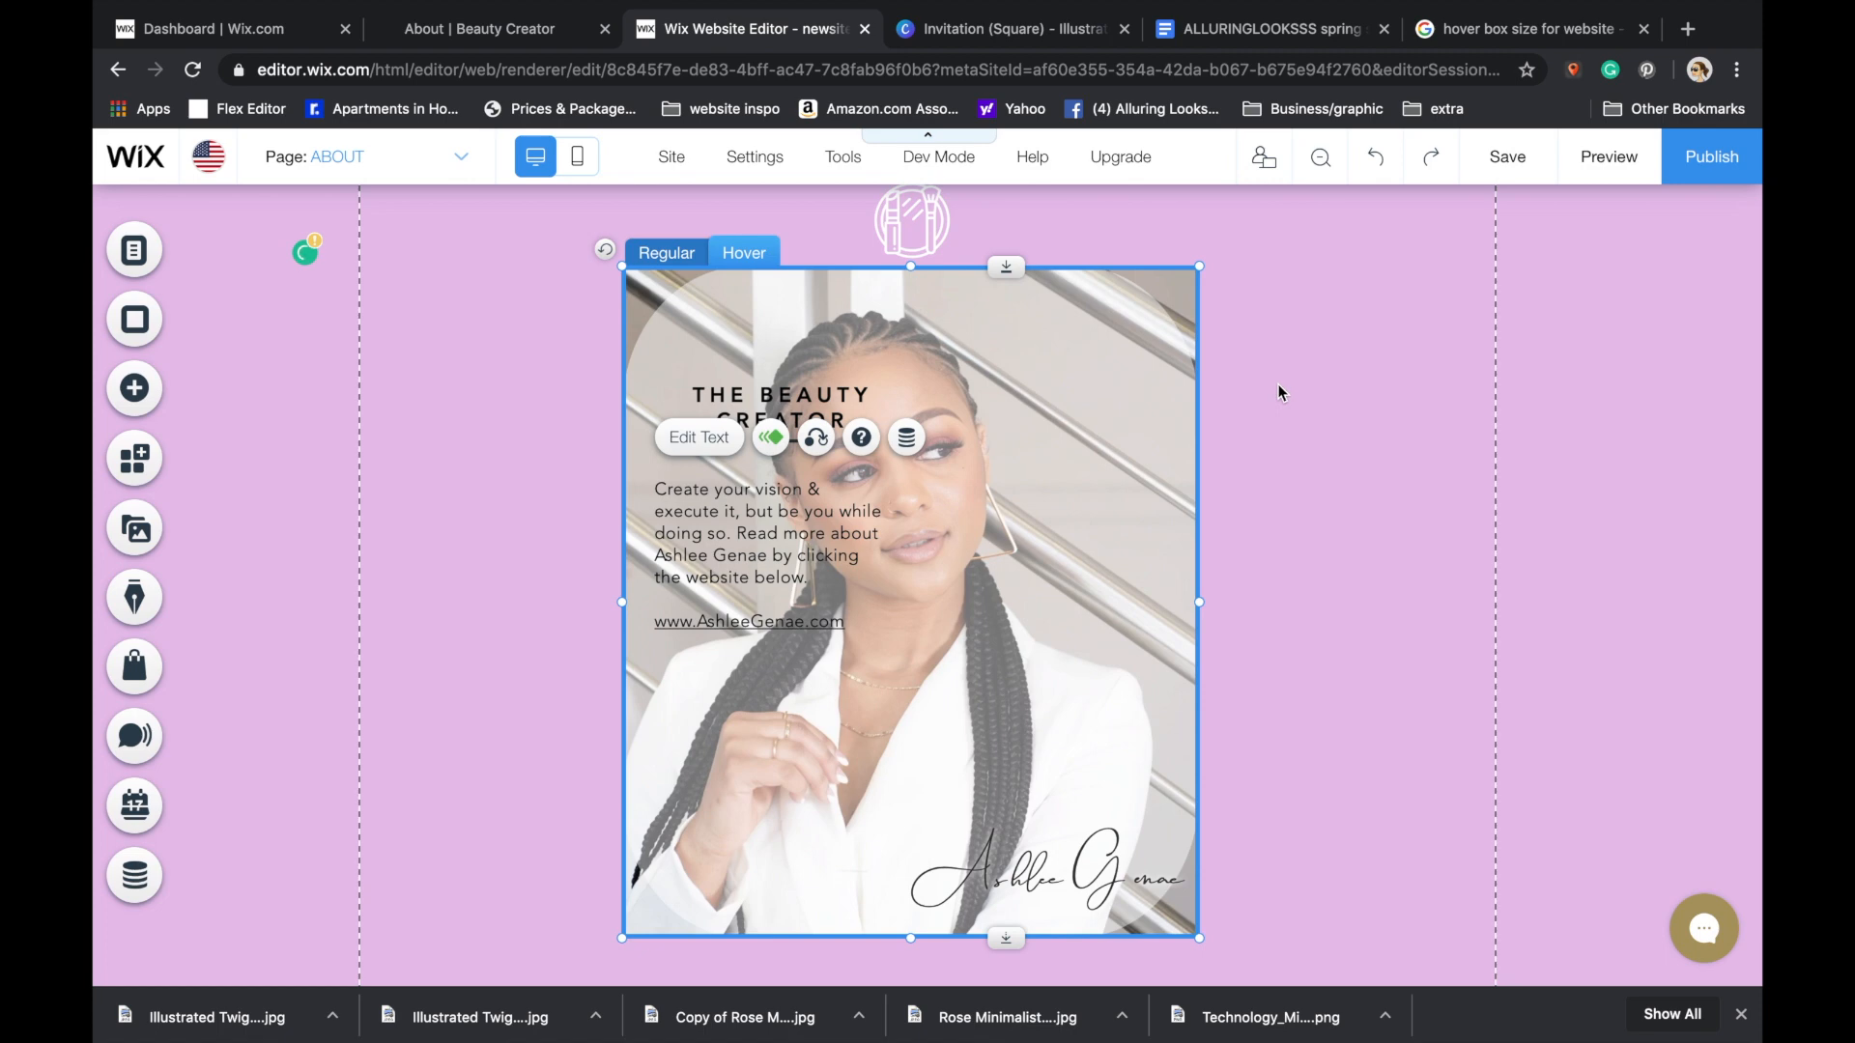
- Preview the page and test the website link in the hover box
left_click(1606, 160)
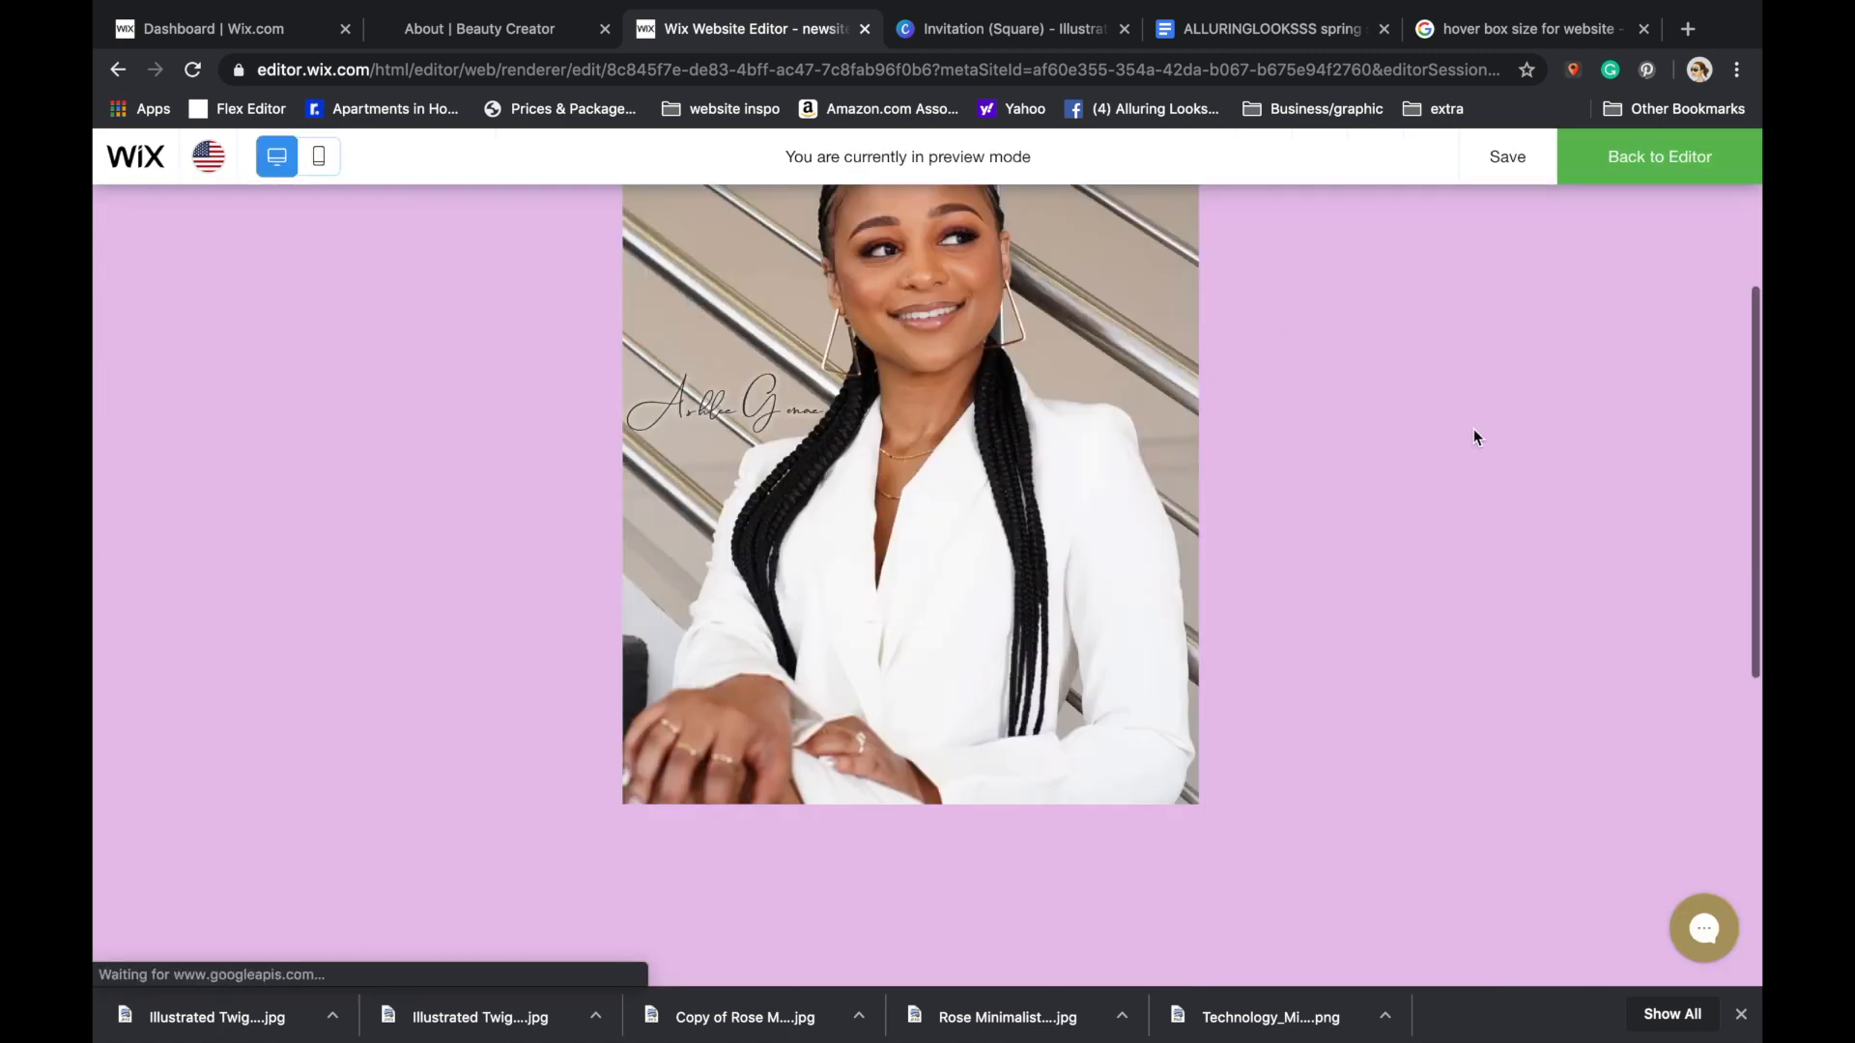
mouse_move(1151, 544)
scroll(1152, 541, "down", 1)
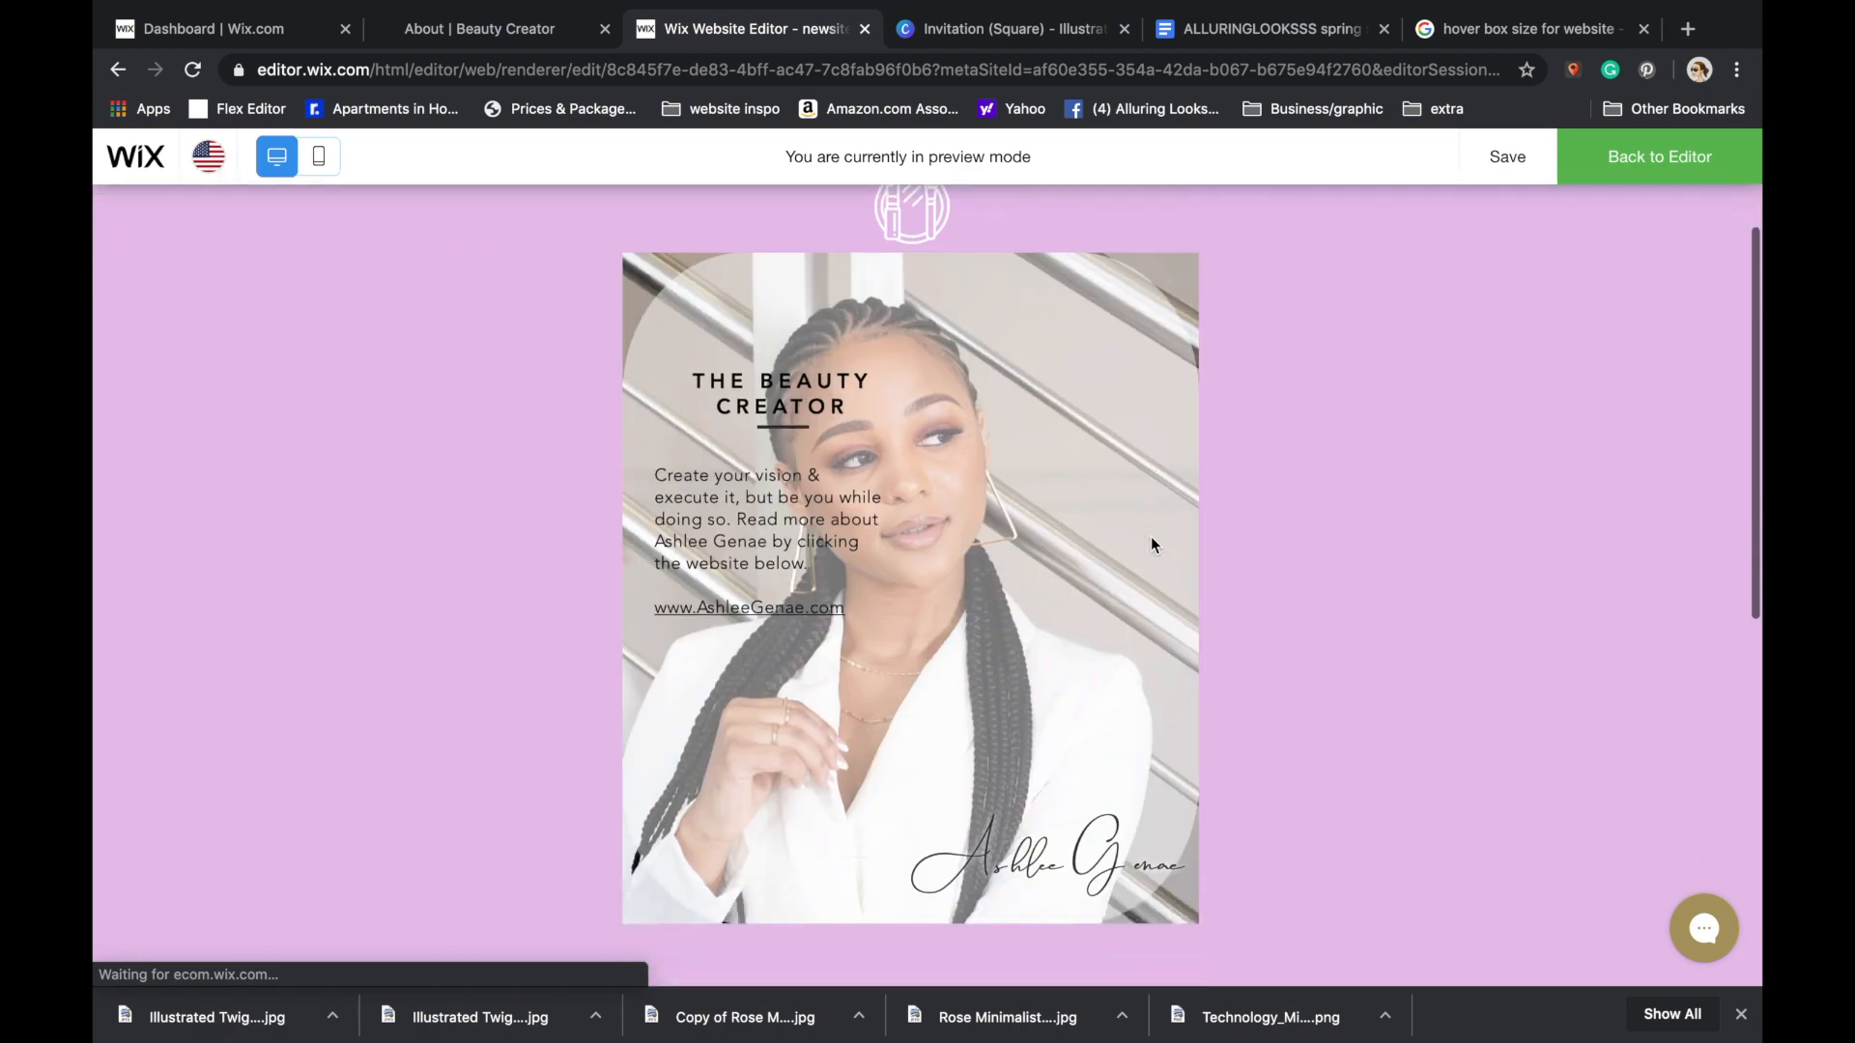
left_click(810, 608)
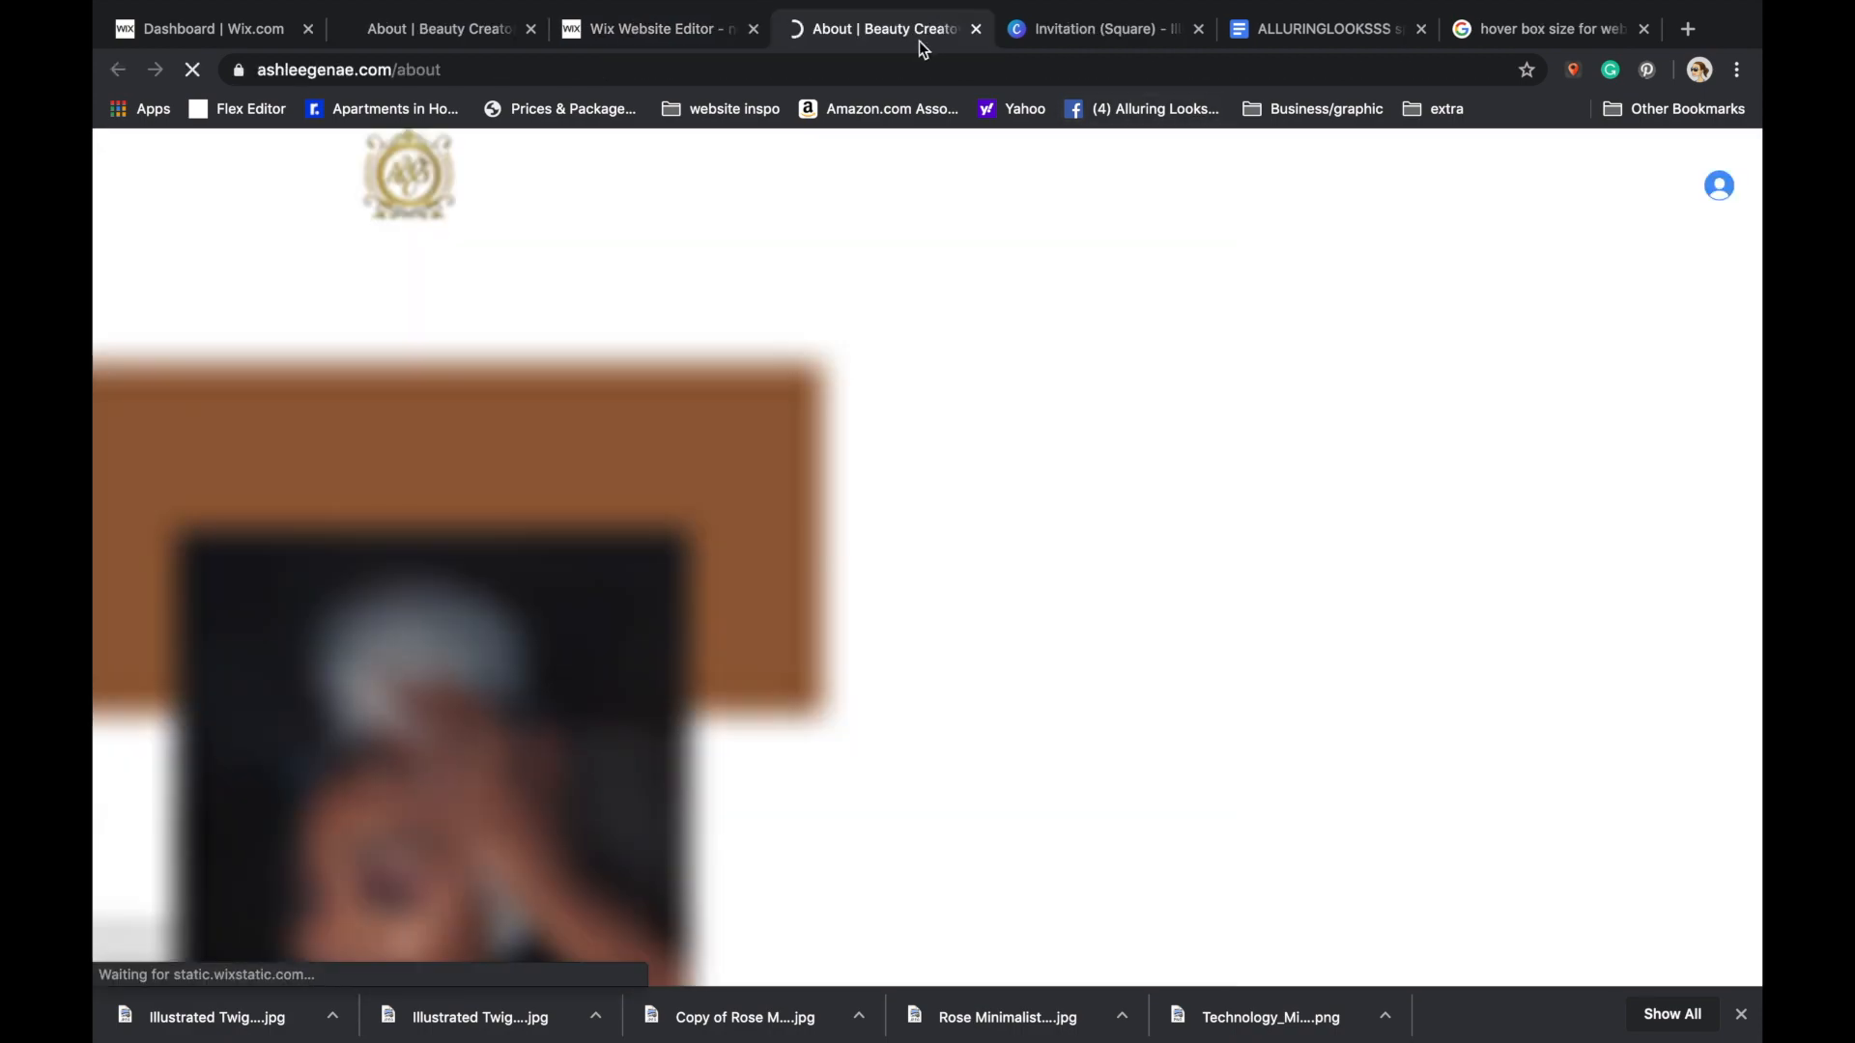
scroll(878, 713, "down", 5)
scroll(878, 713, "up", 5)
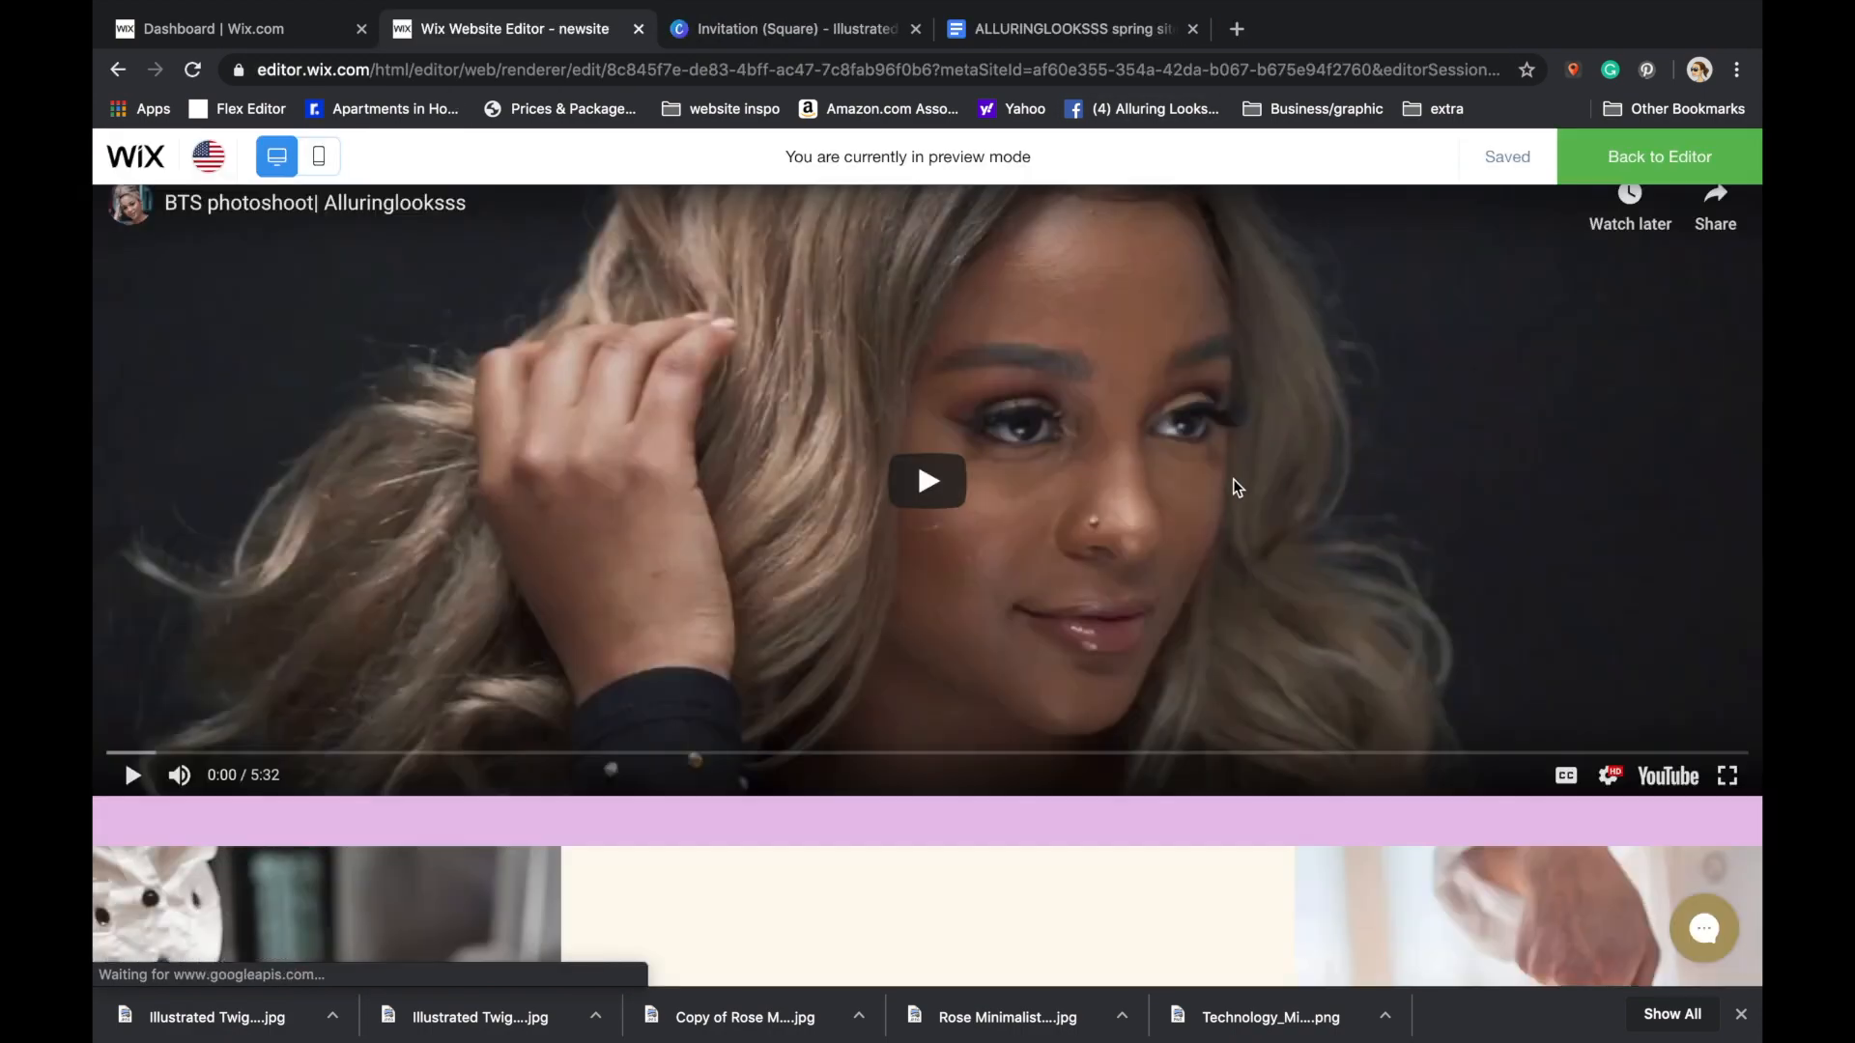
scroll(1289, 481, "up", 2)
scroll(1227, 621, "down", 10)
scroll(1226, 623, "up", 7)
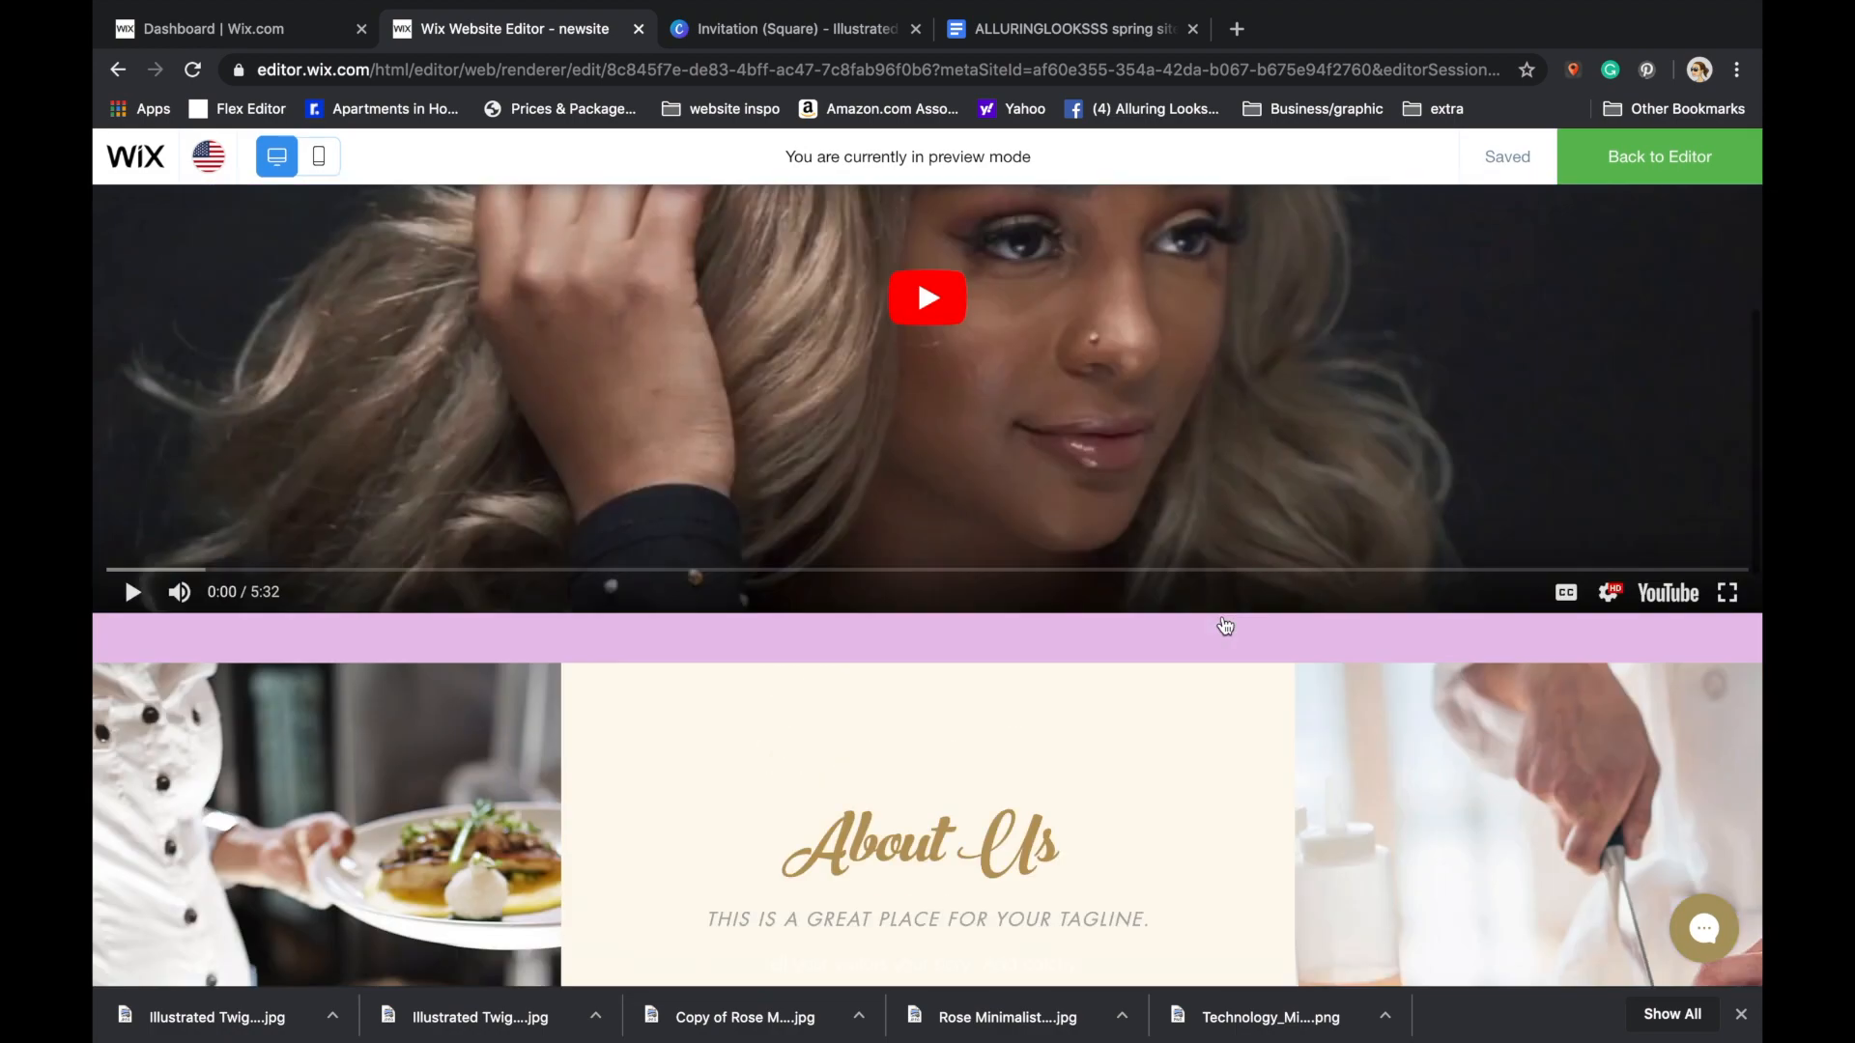
scroll(1225, 626, "up", 4)
left_click(1615, 158)
- Move the portrait hover box up below the video and push the About Us strip lower
scroll(1259, 787, "down", 15)
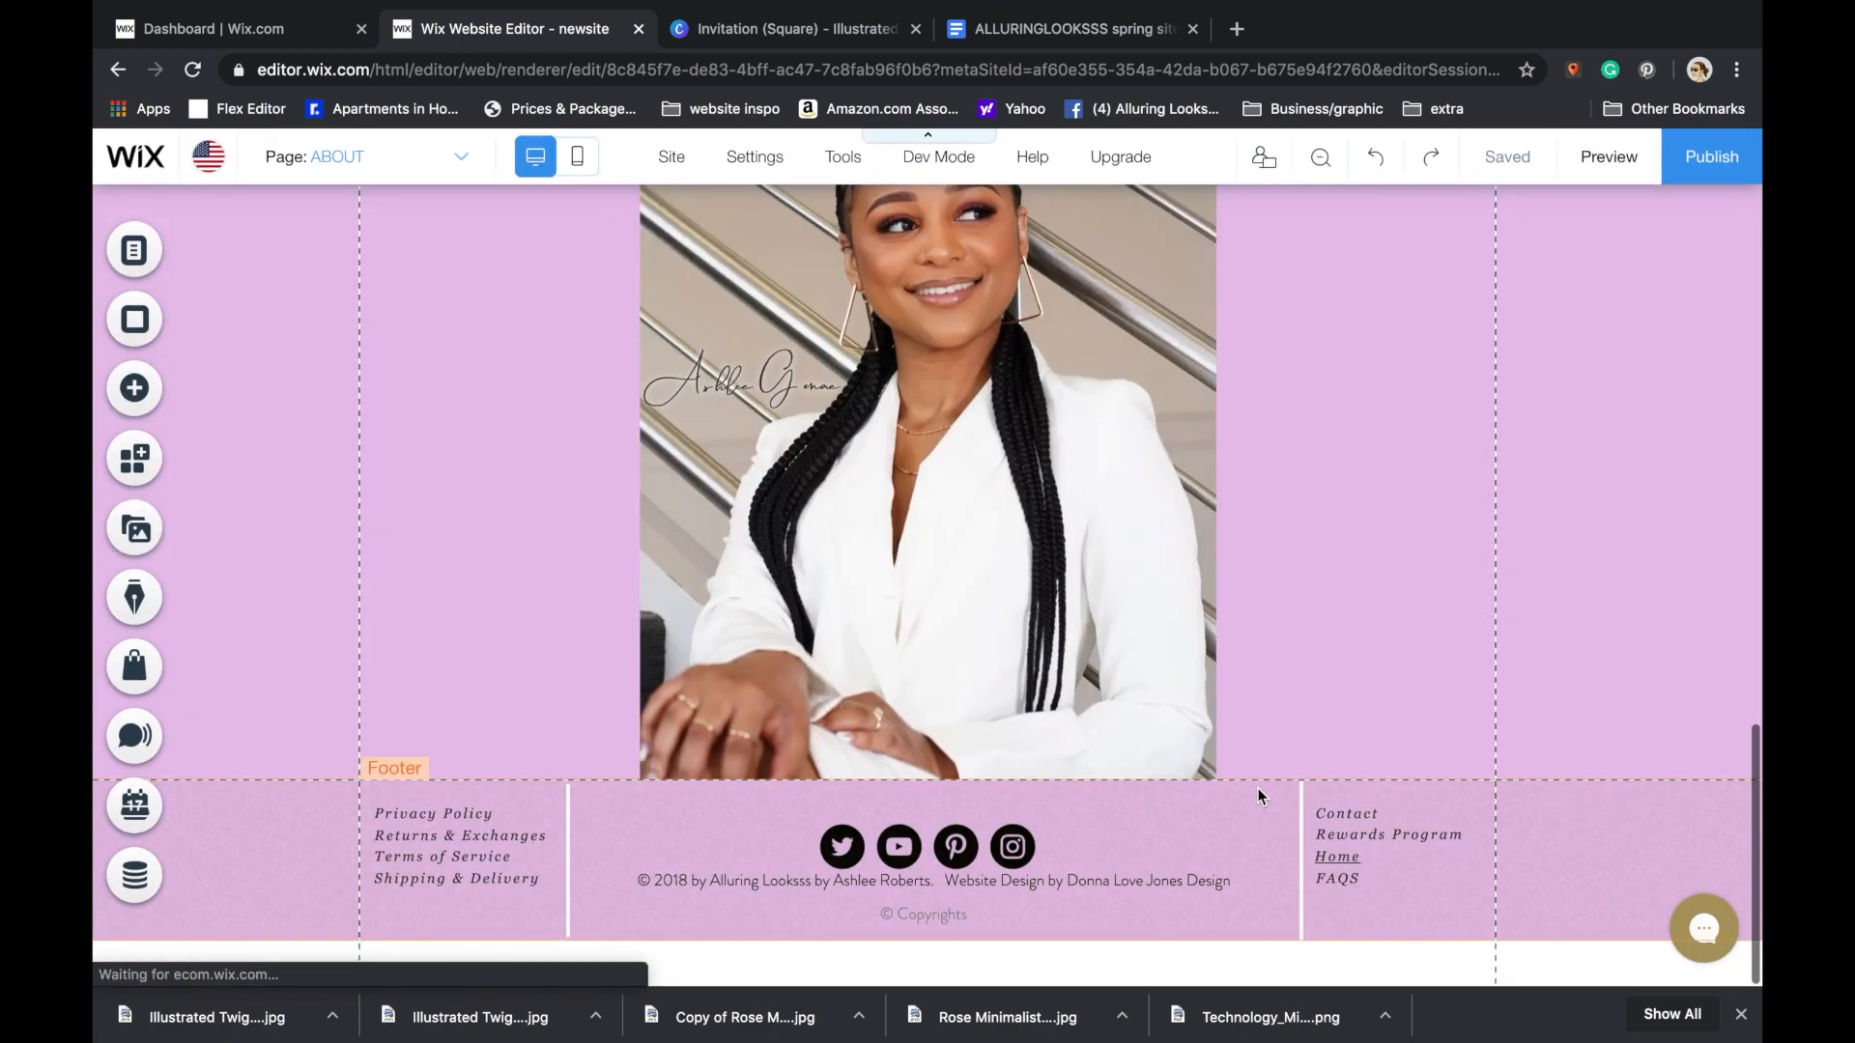
scroll(1088, 629, "up", 3)
left_click_drag(1030, 696, 1054, 220)
left_click_drag(1382, 433, 1404, 976)
scroll(1151, 777, "up", 8)
left_click_drag(1111, 774, 1123, 659)
scroll(1292, 702, "down", 7)
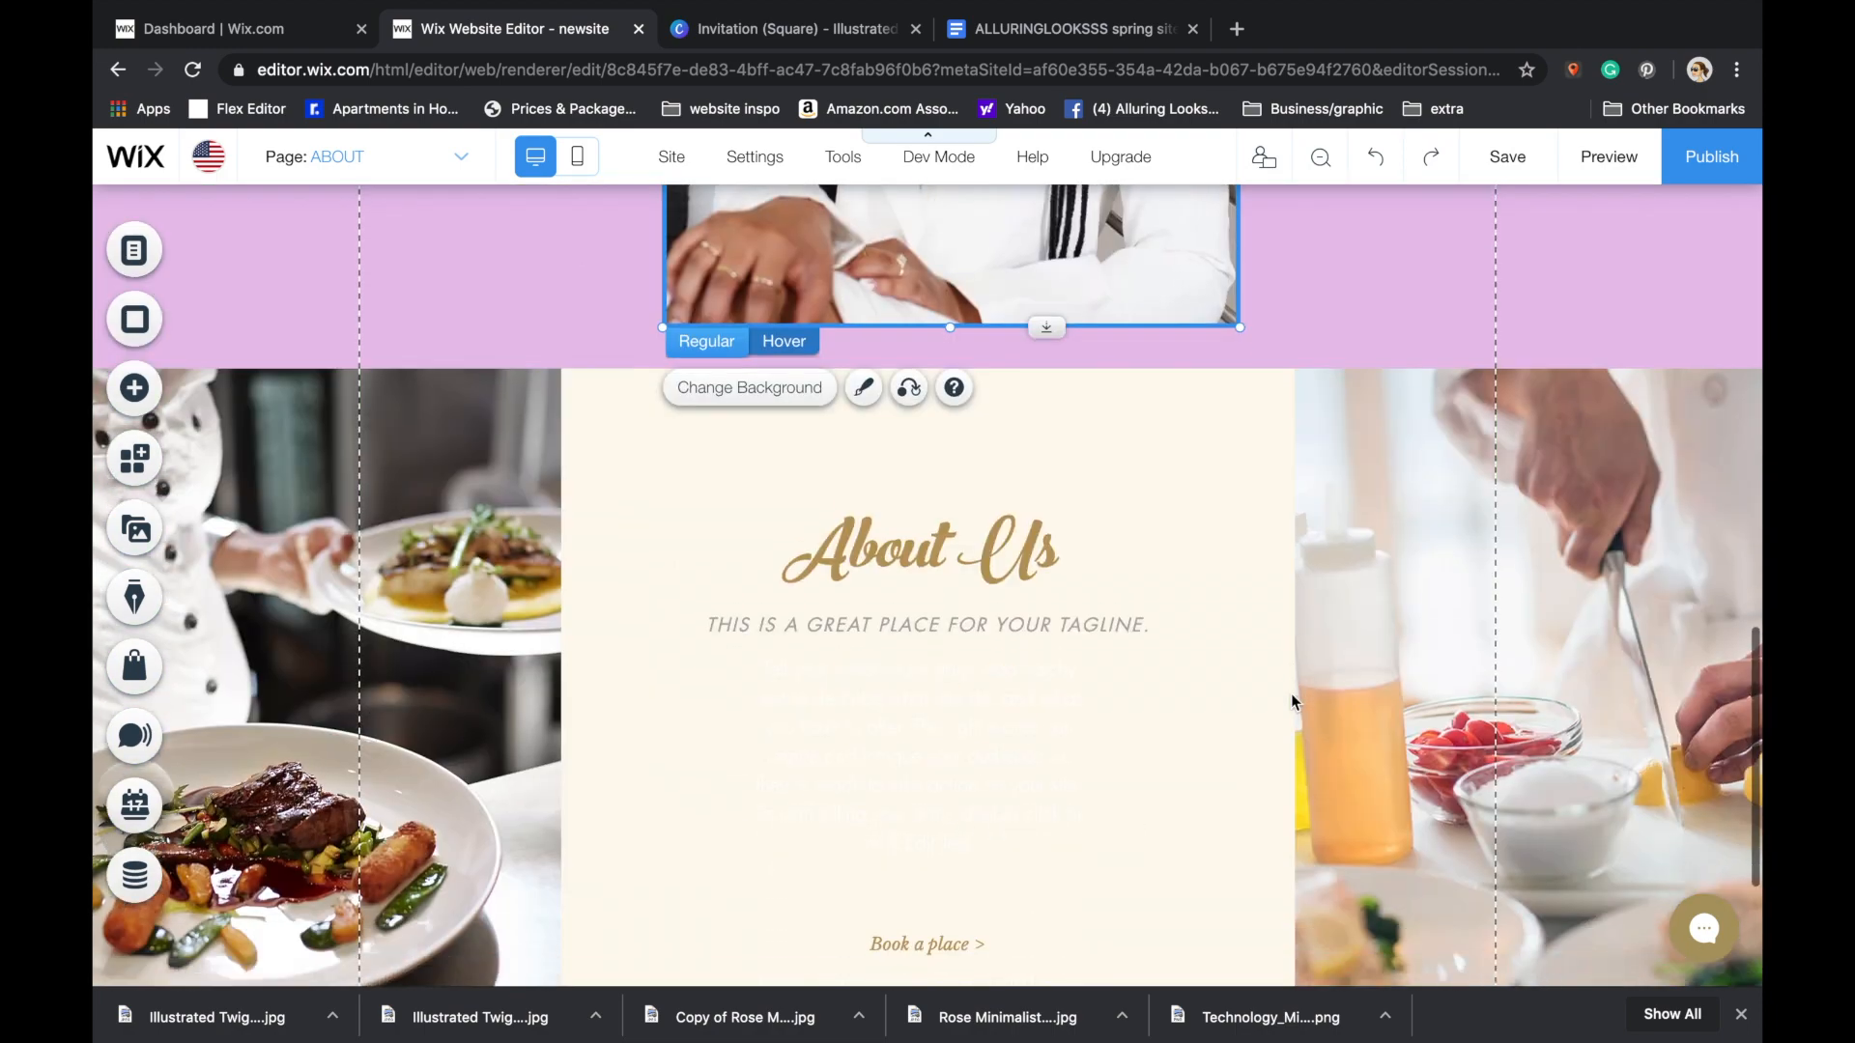
scroll(1209, 571, "down", 3)
scroll(1208, 571, "up", 16)
scroll(1680, 263, "down", 4)
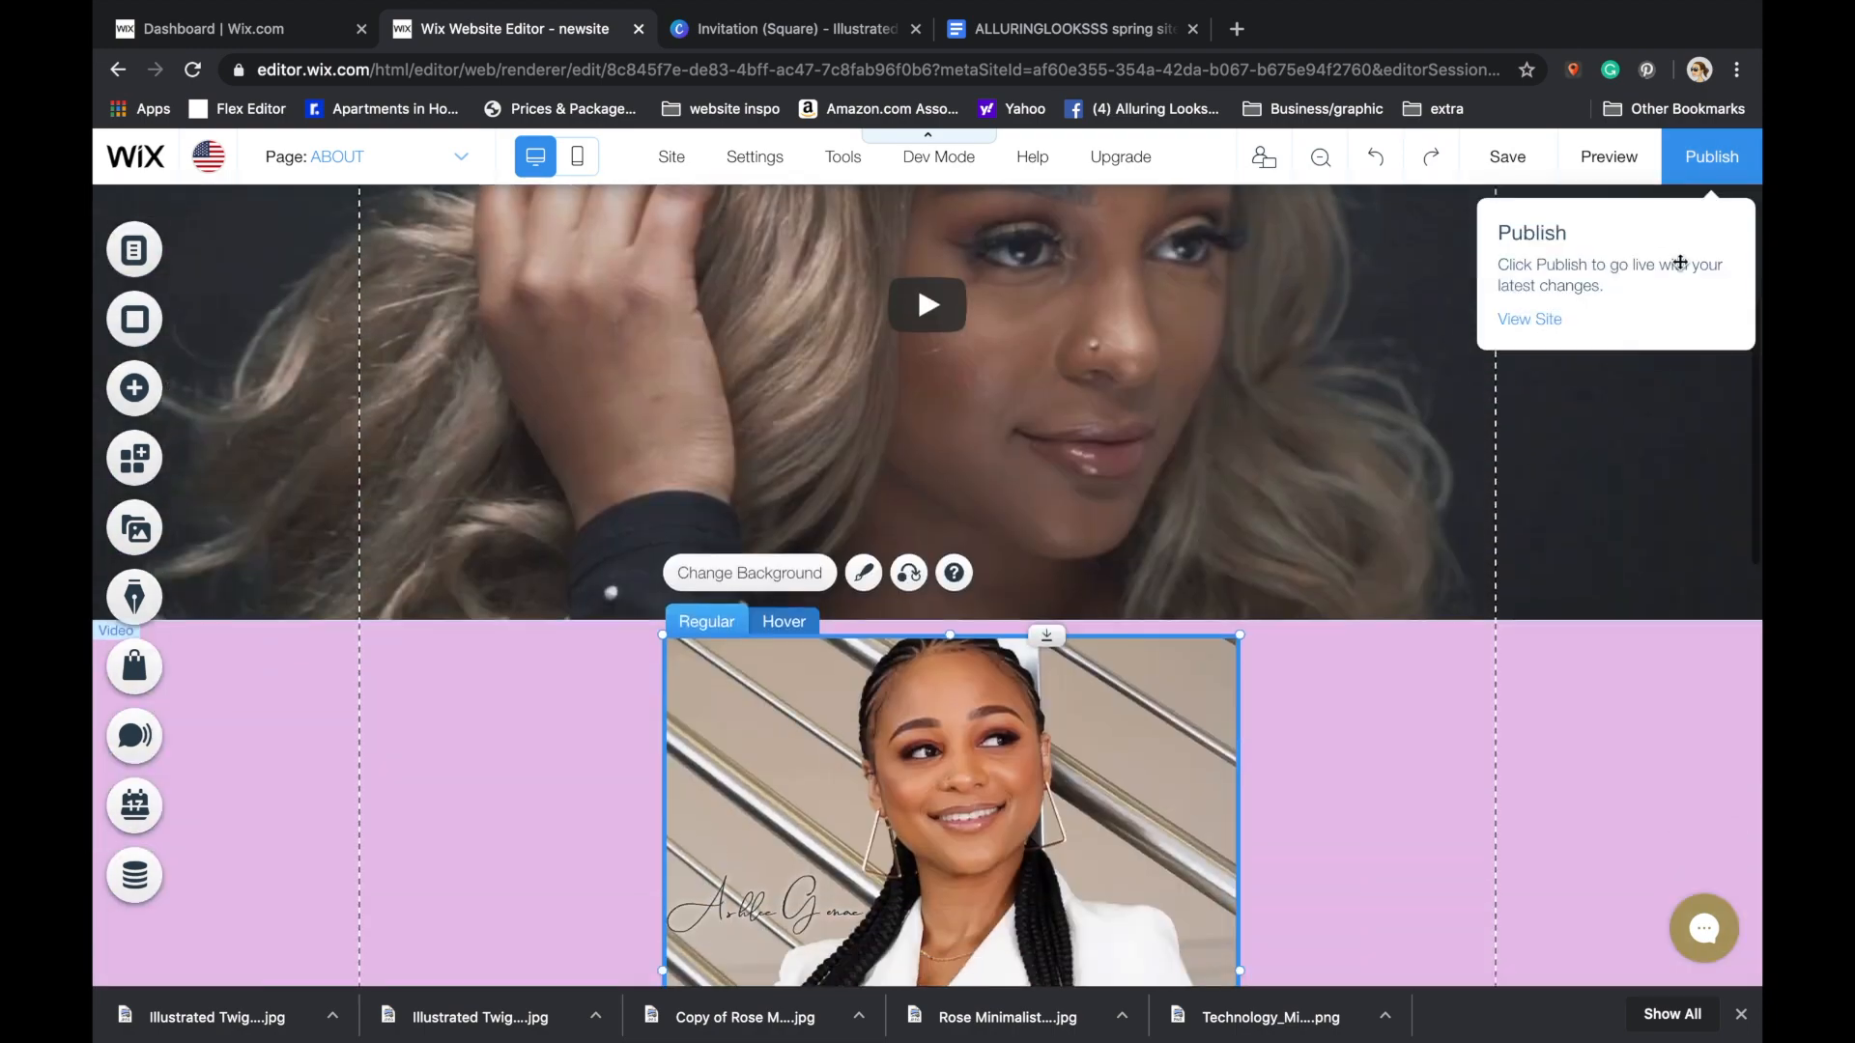
scroll(1404, 426, "up", 4)
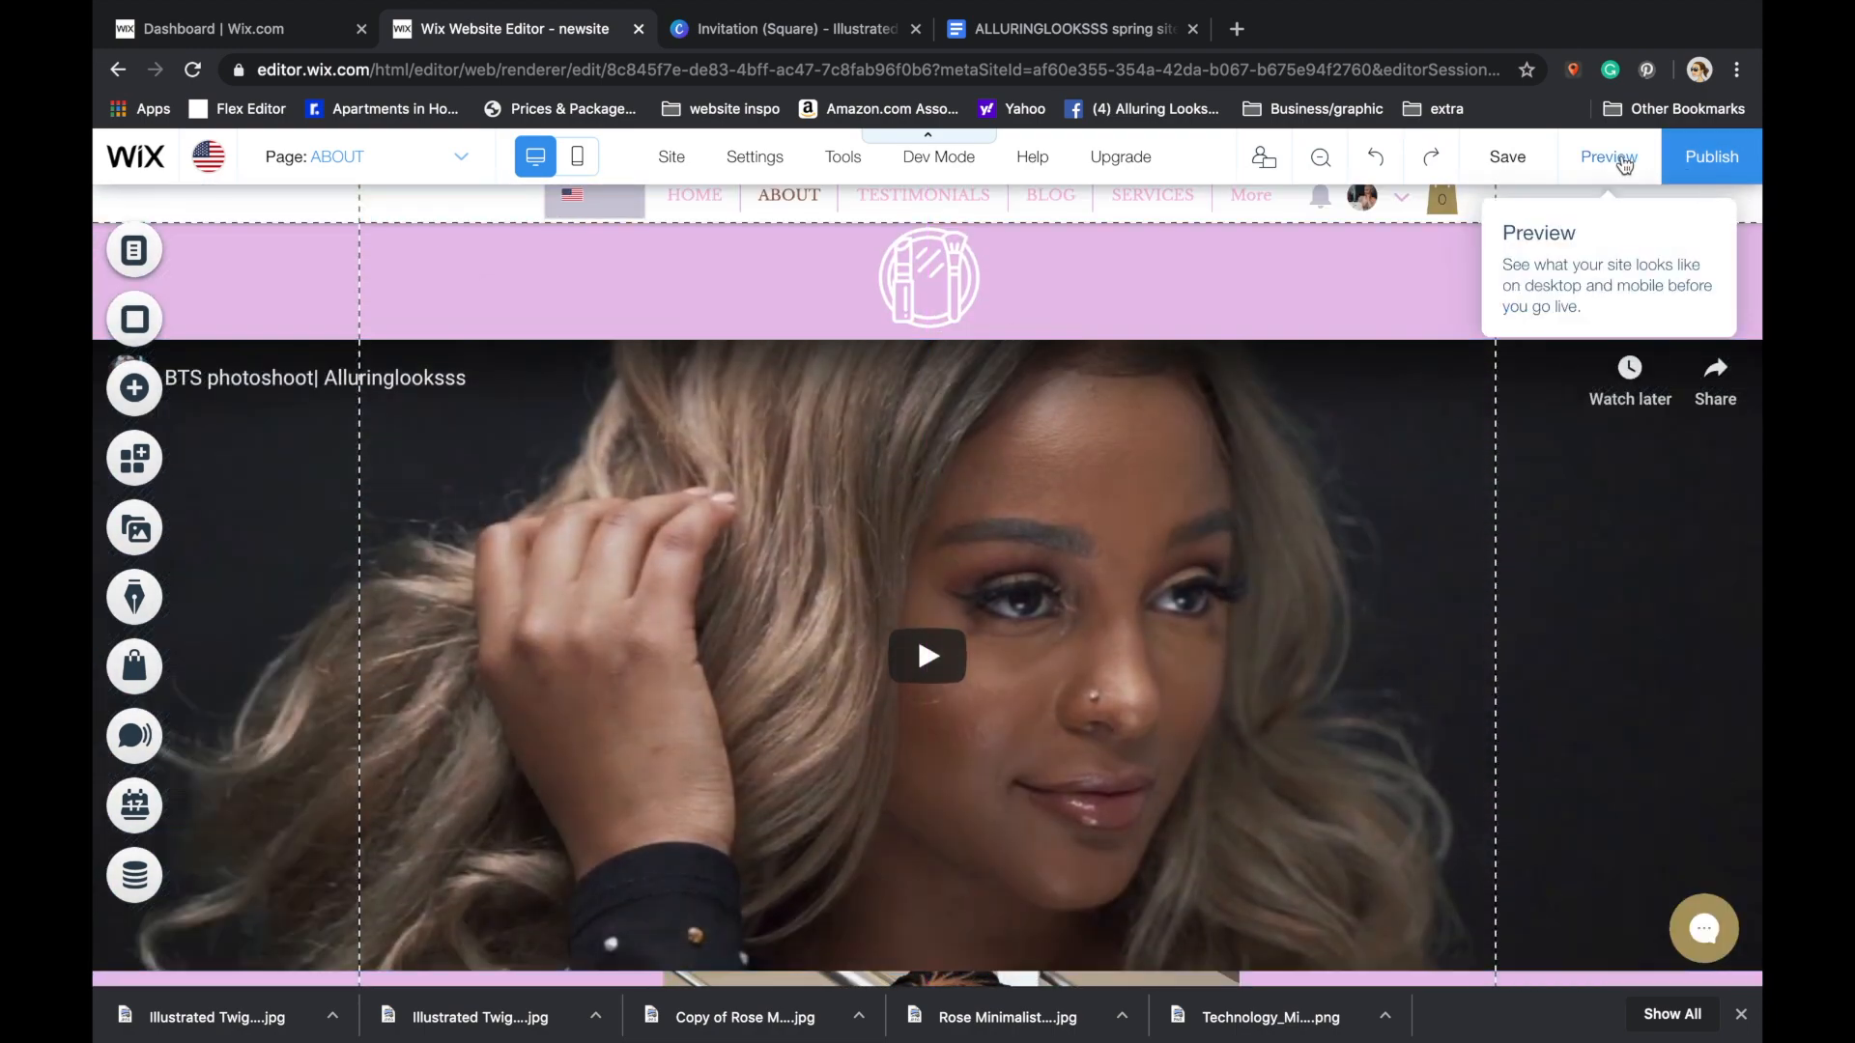
- Preview the page, then start typing 'Get to know more a…' as new text
left_click(1624, 164)
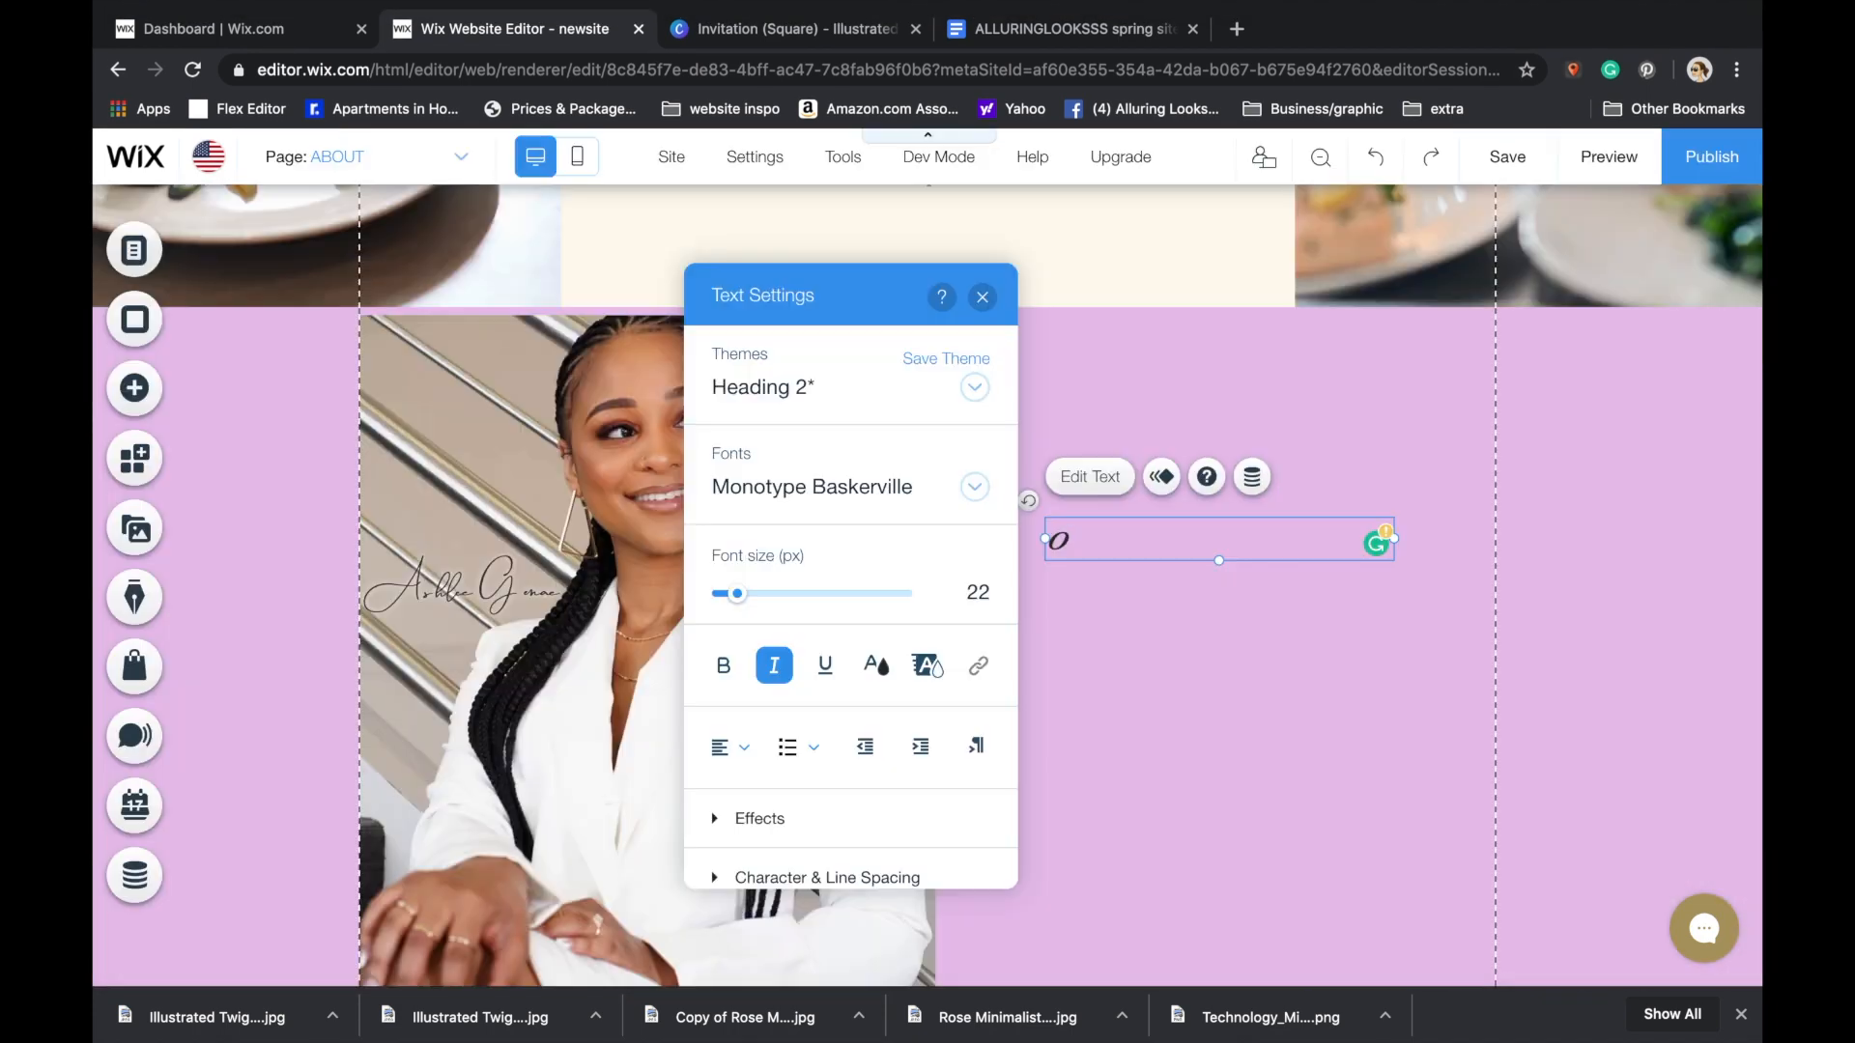
type("wnd")
type("Get to know more a")
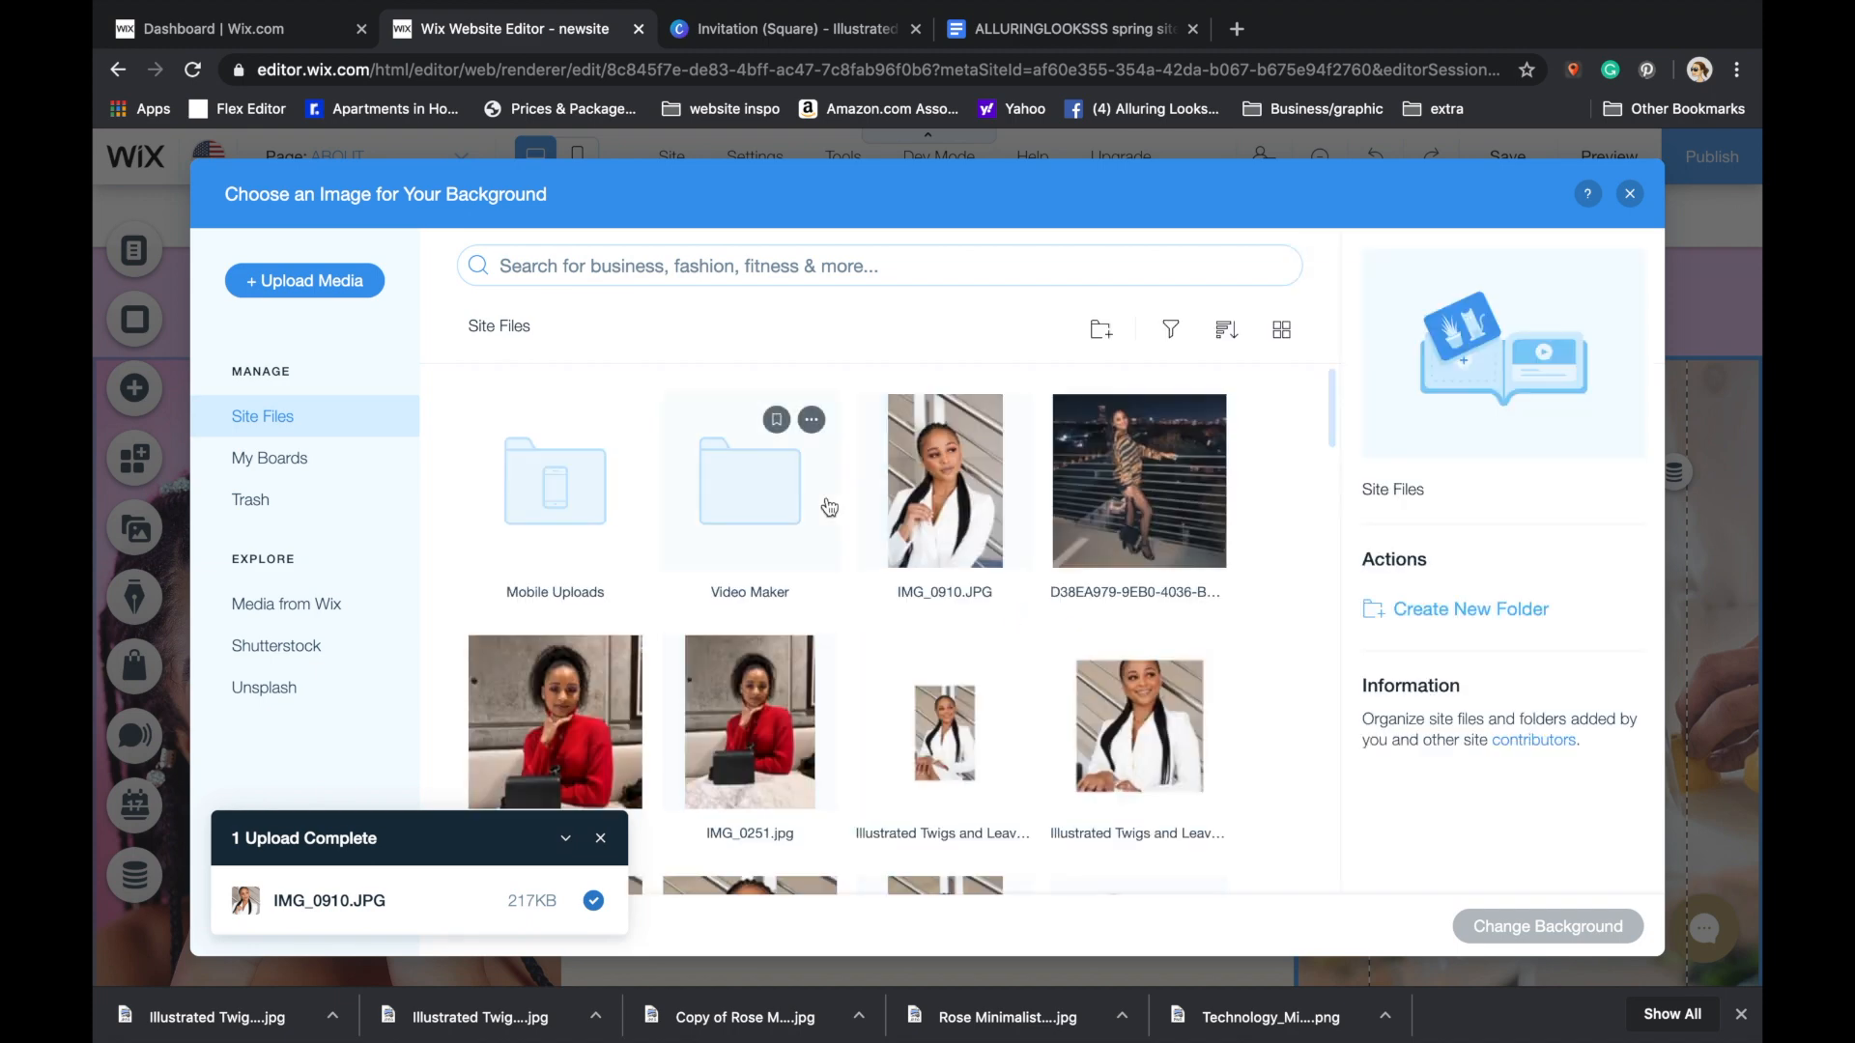
- Set the pink-background portrait as the third column's background image and preview the page
scroll(898, 594, "down", 10)
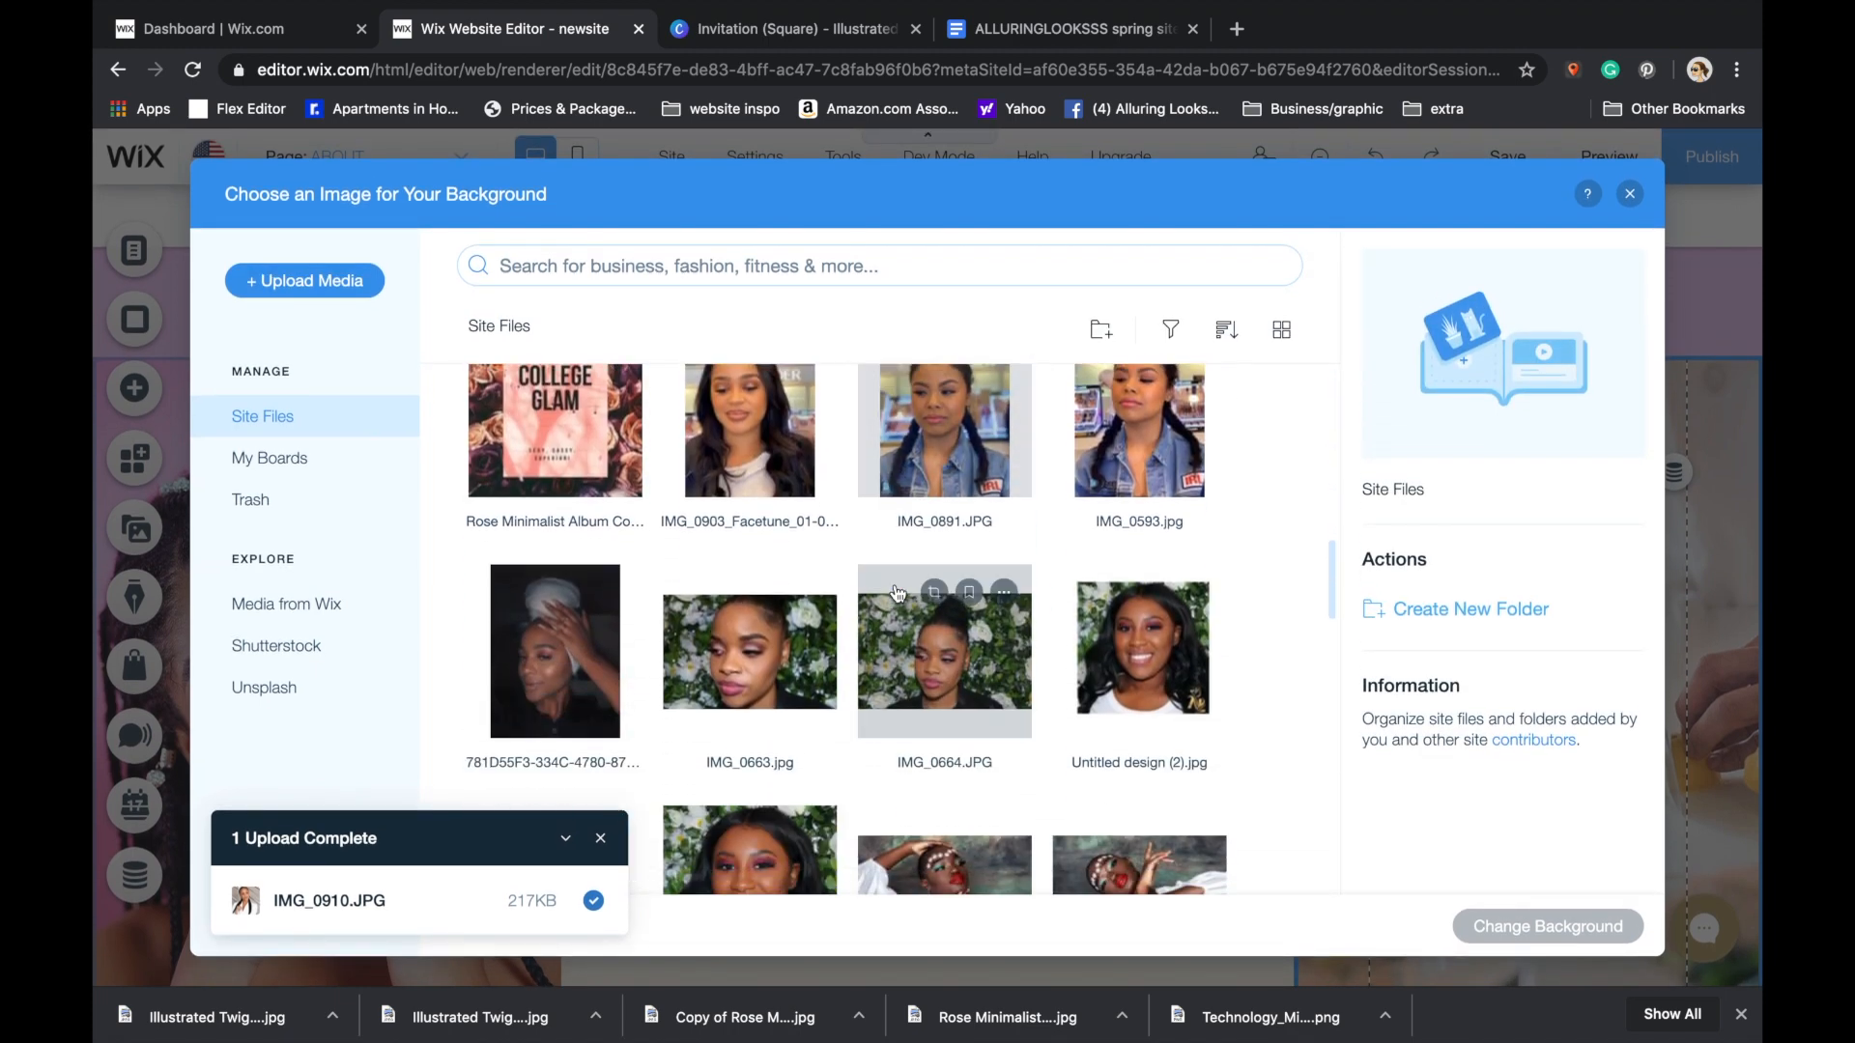
scroll(899, 594, "down", 10)
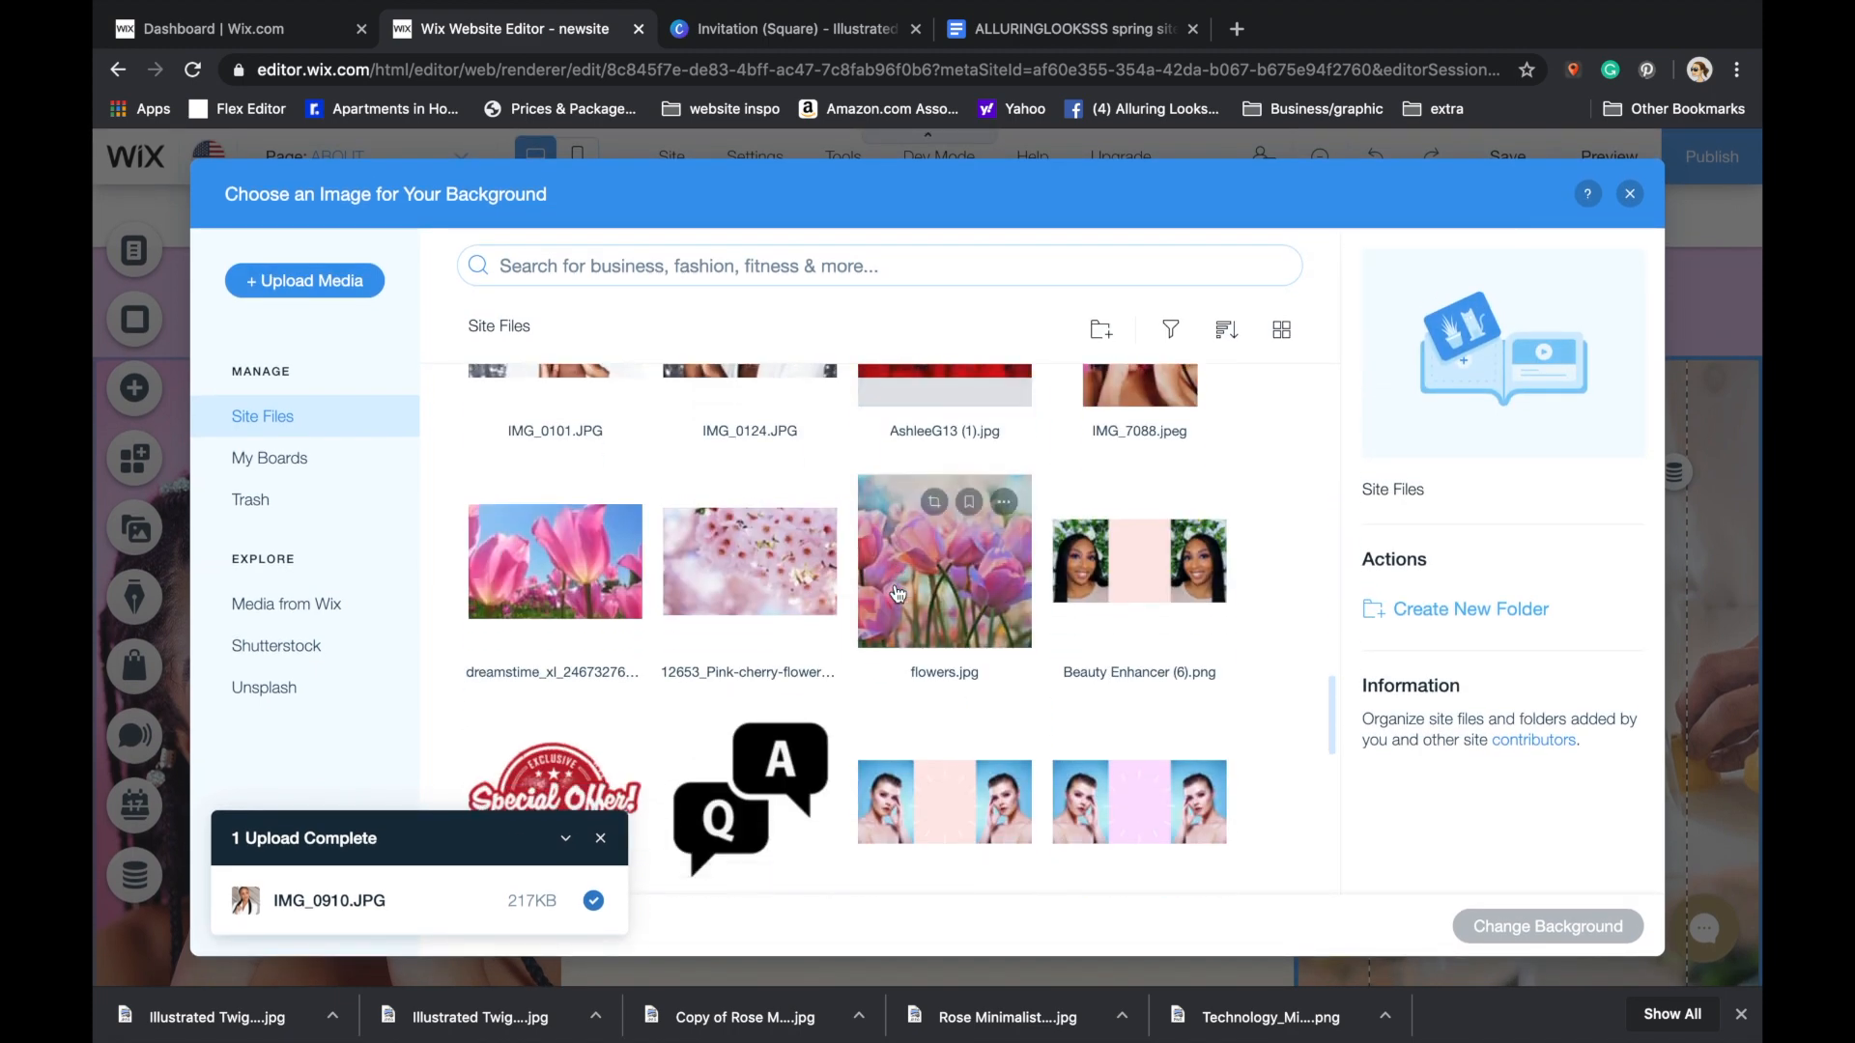
scroll(899, 594, "down", 10)
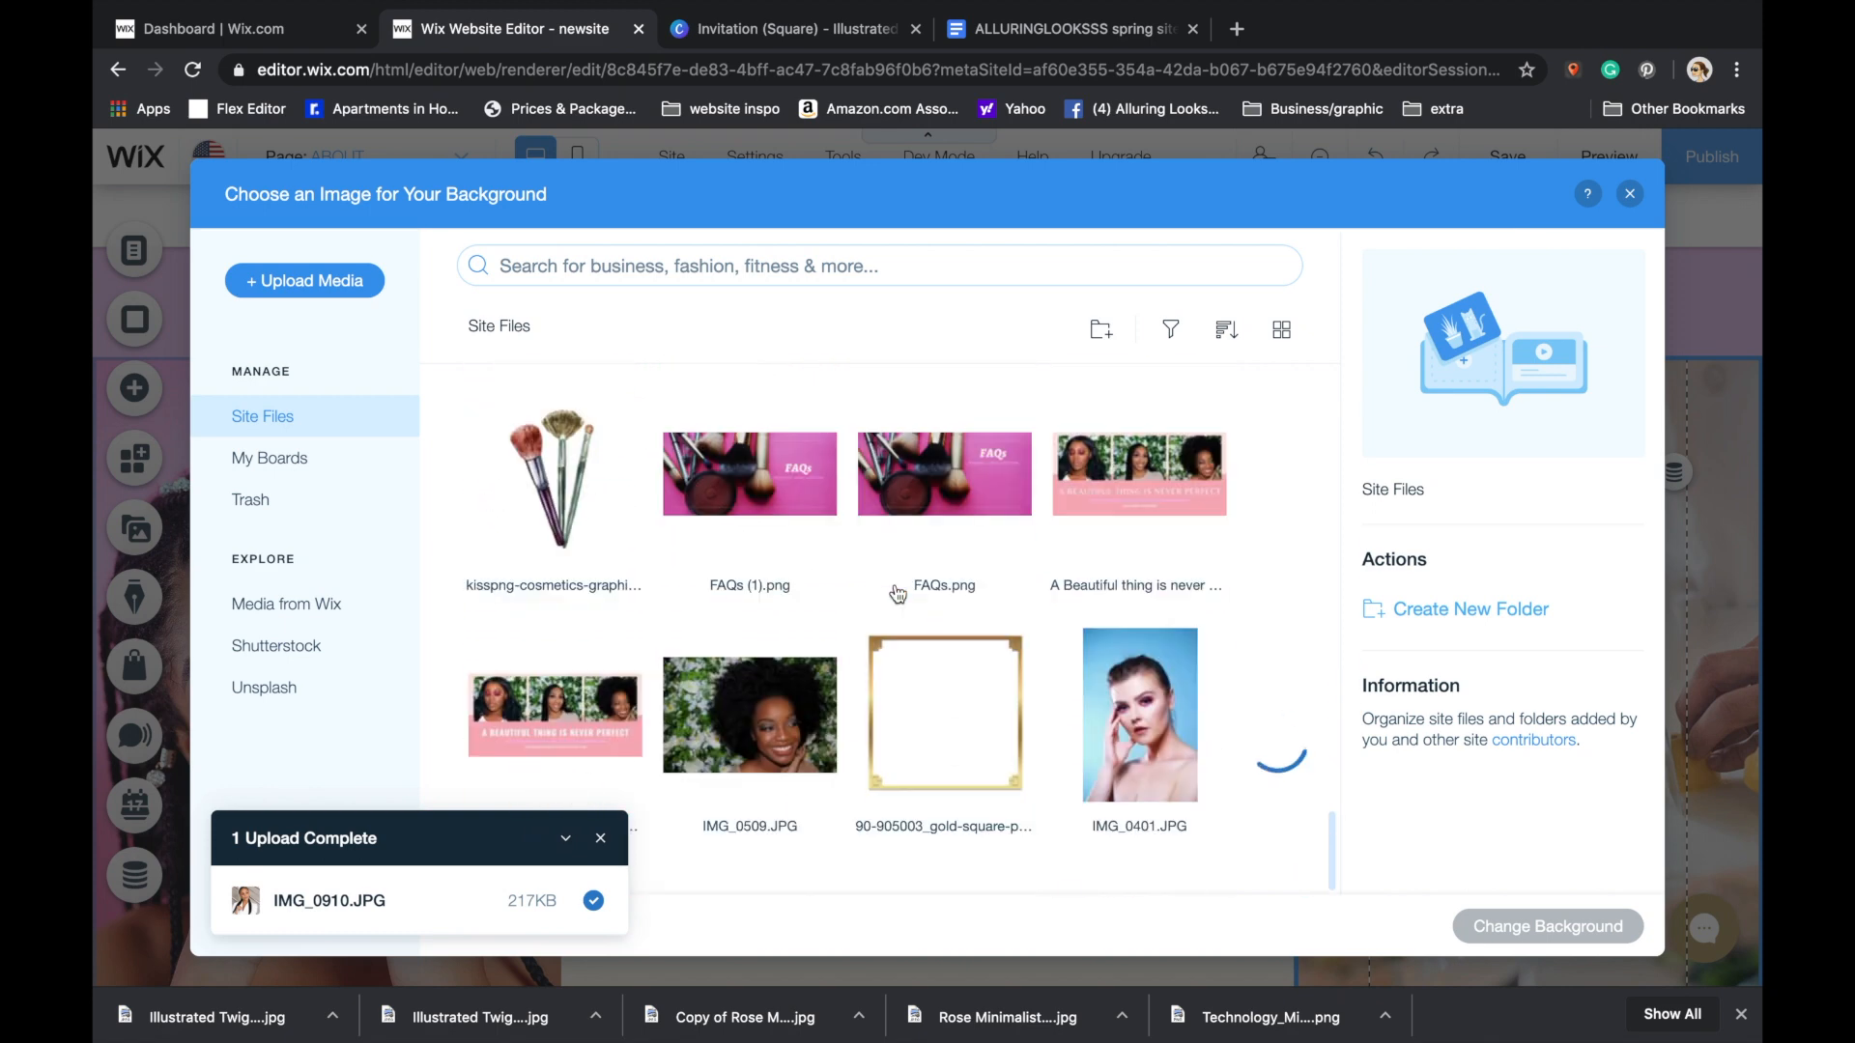
double_click(1169, 745)
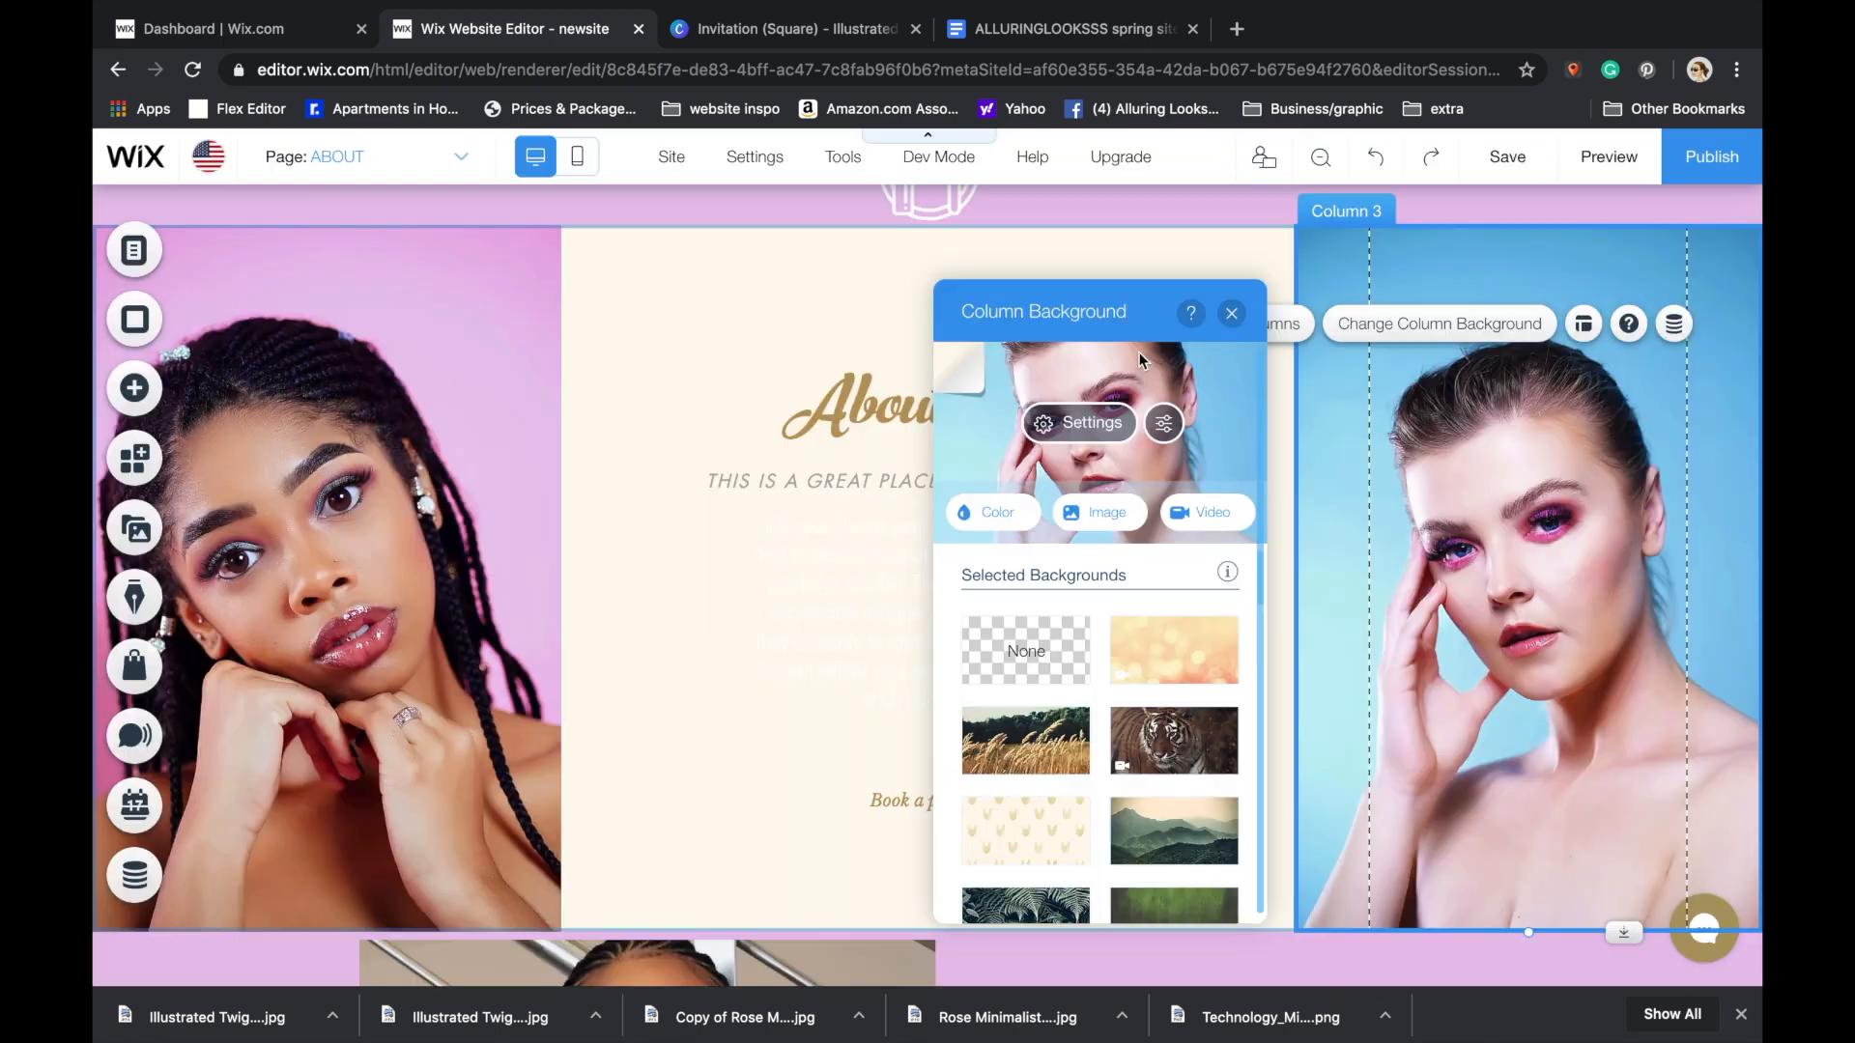
left_click(1080, 510)
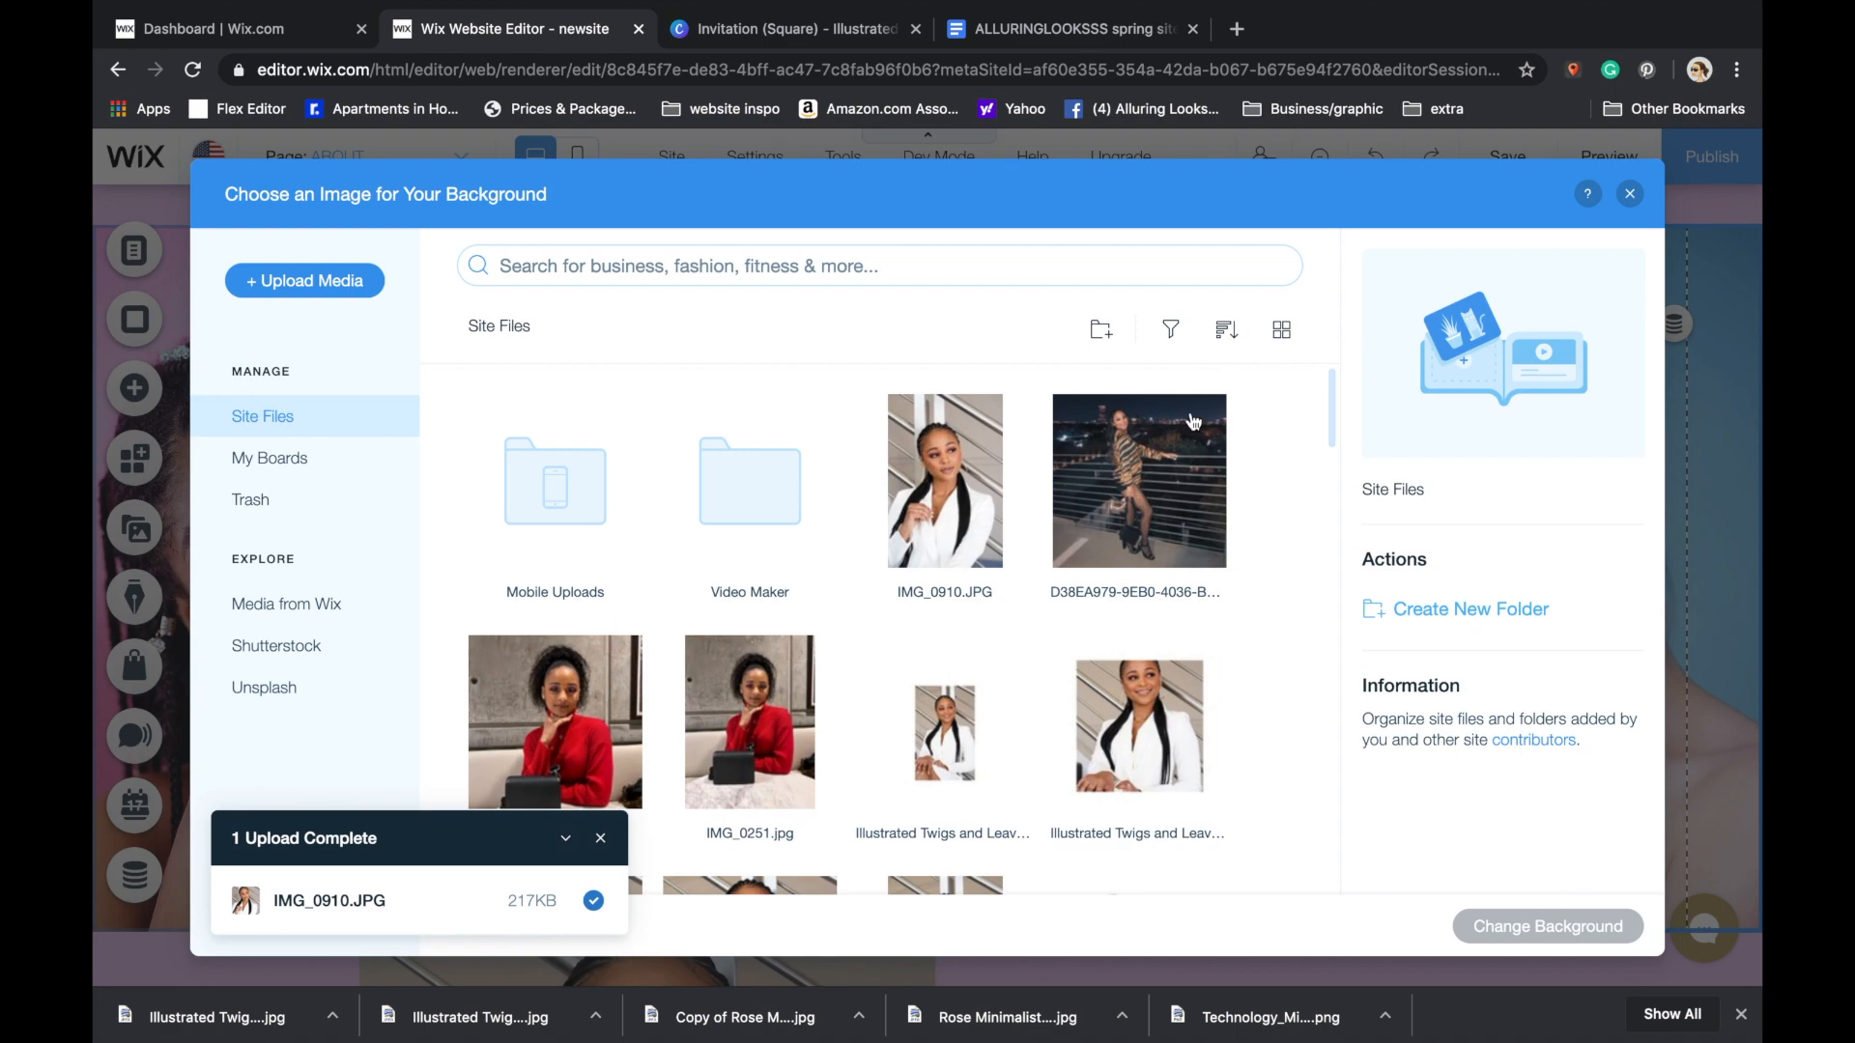
scroll(1109, 563, "down", 5)
scroll(1109, 563, "down", 5)
left_click(1142, 570)
left_click(1547, 925)
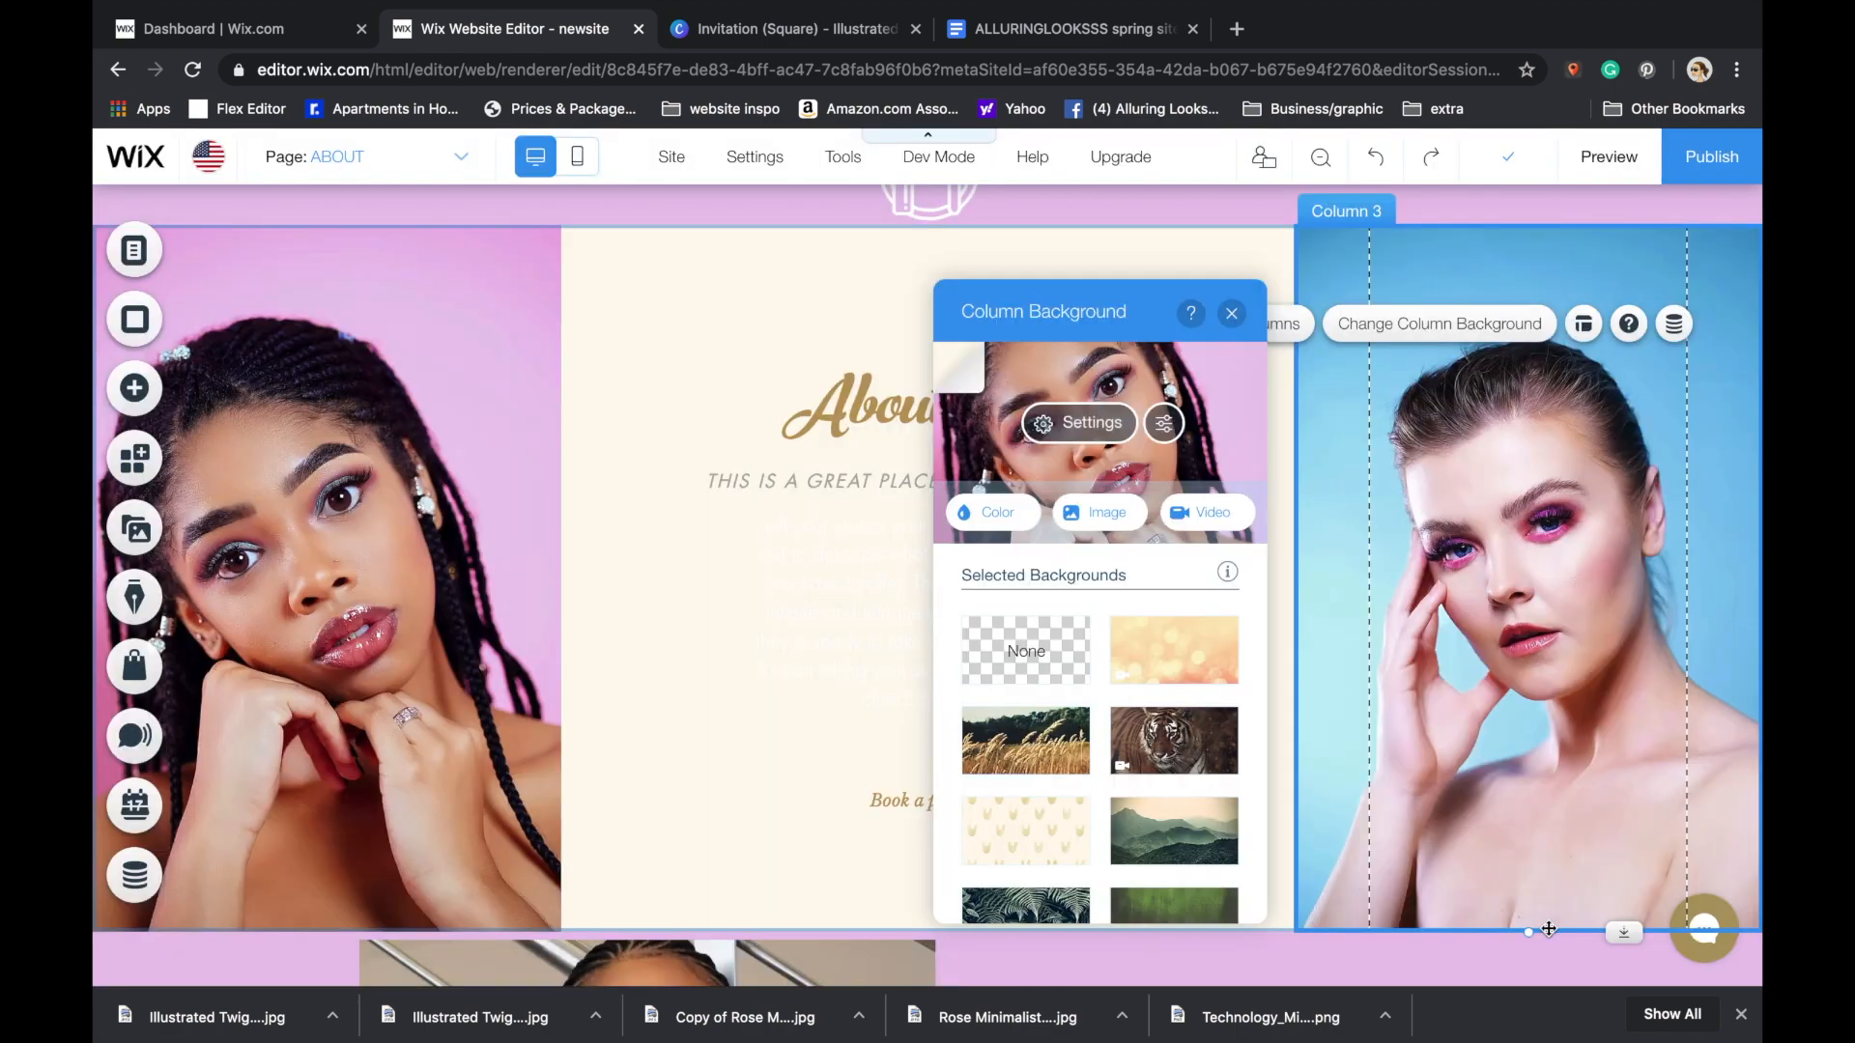
left_click(1609, 157)
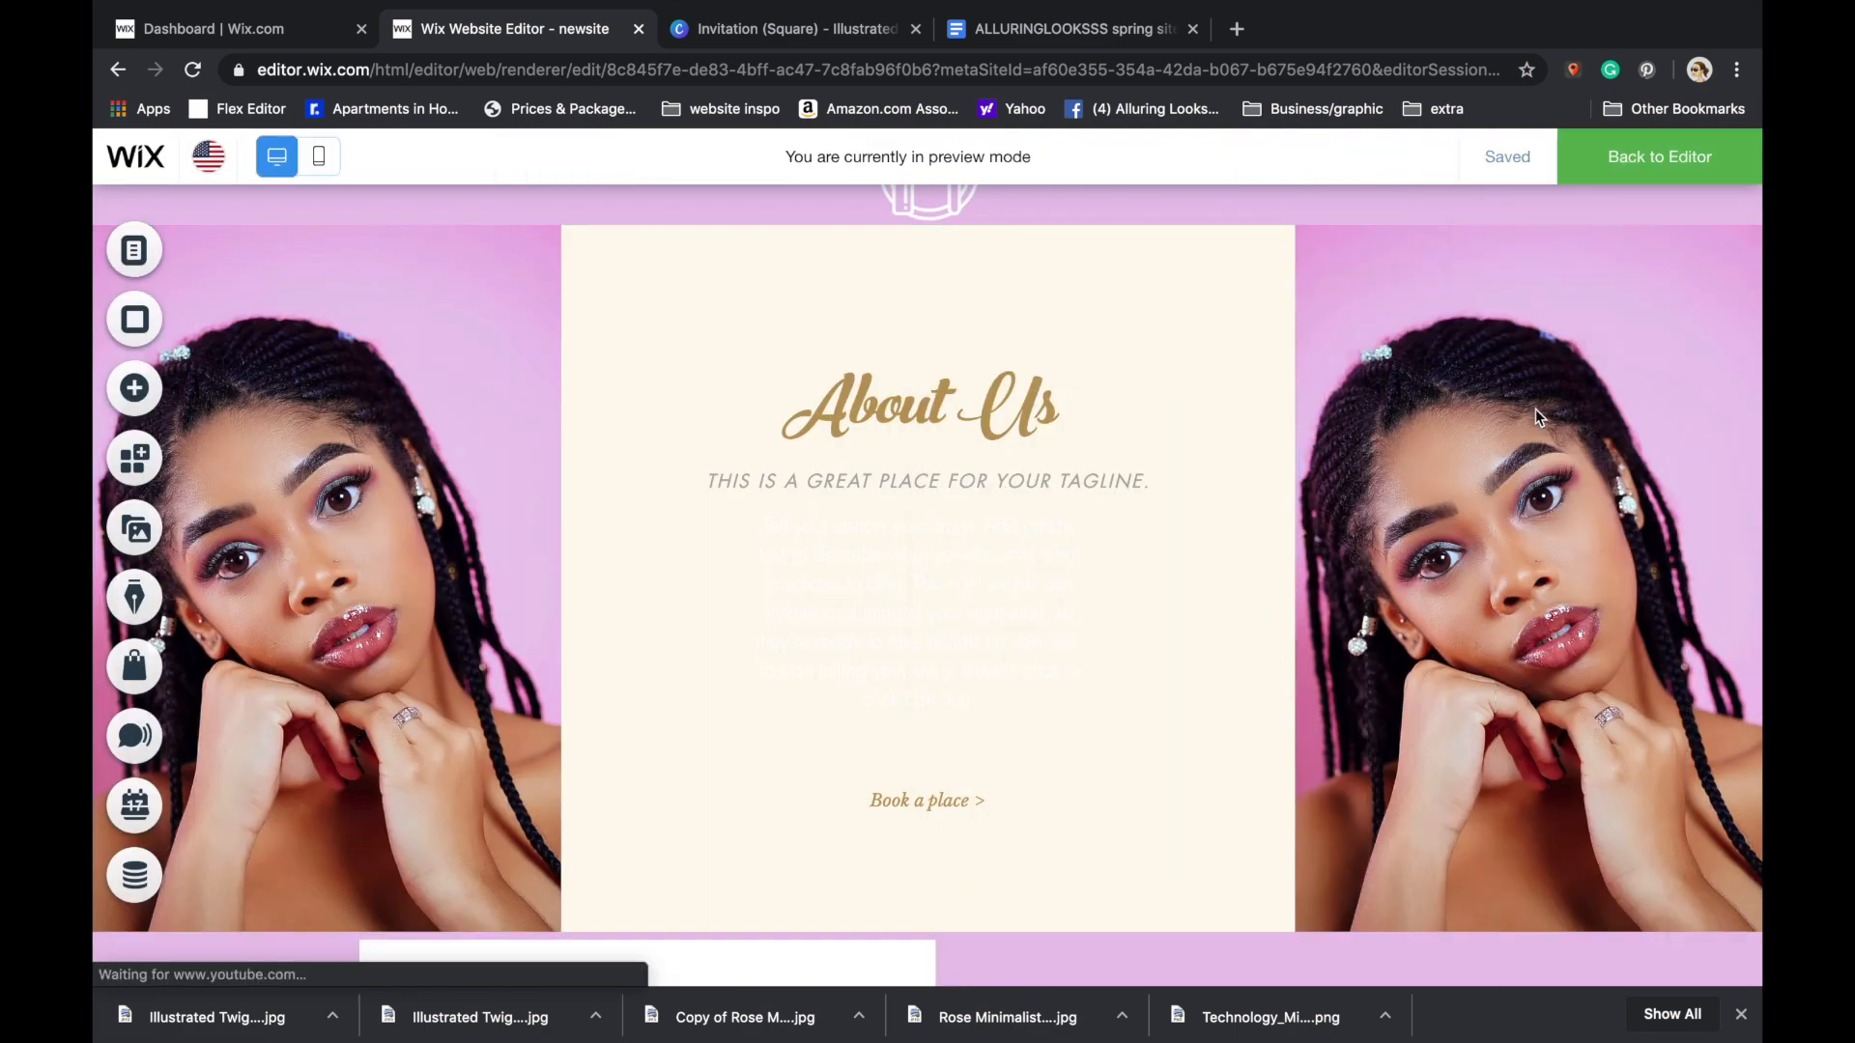
scroll(1534, 604, "down", 9)
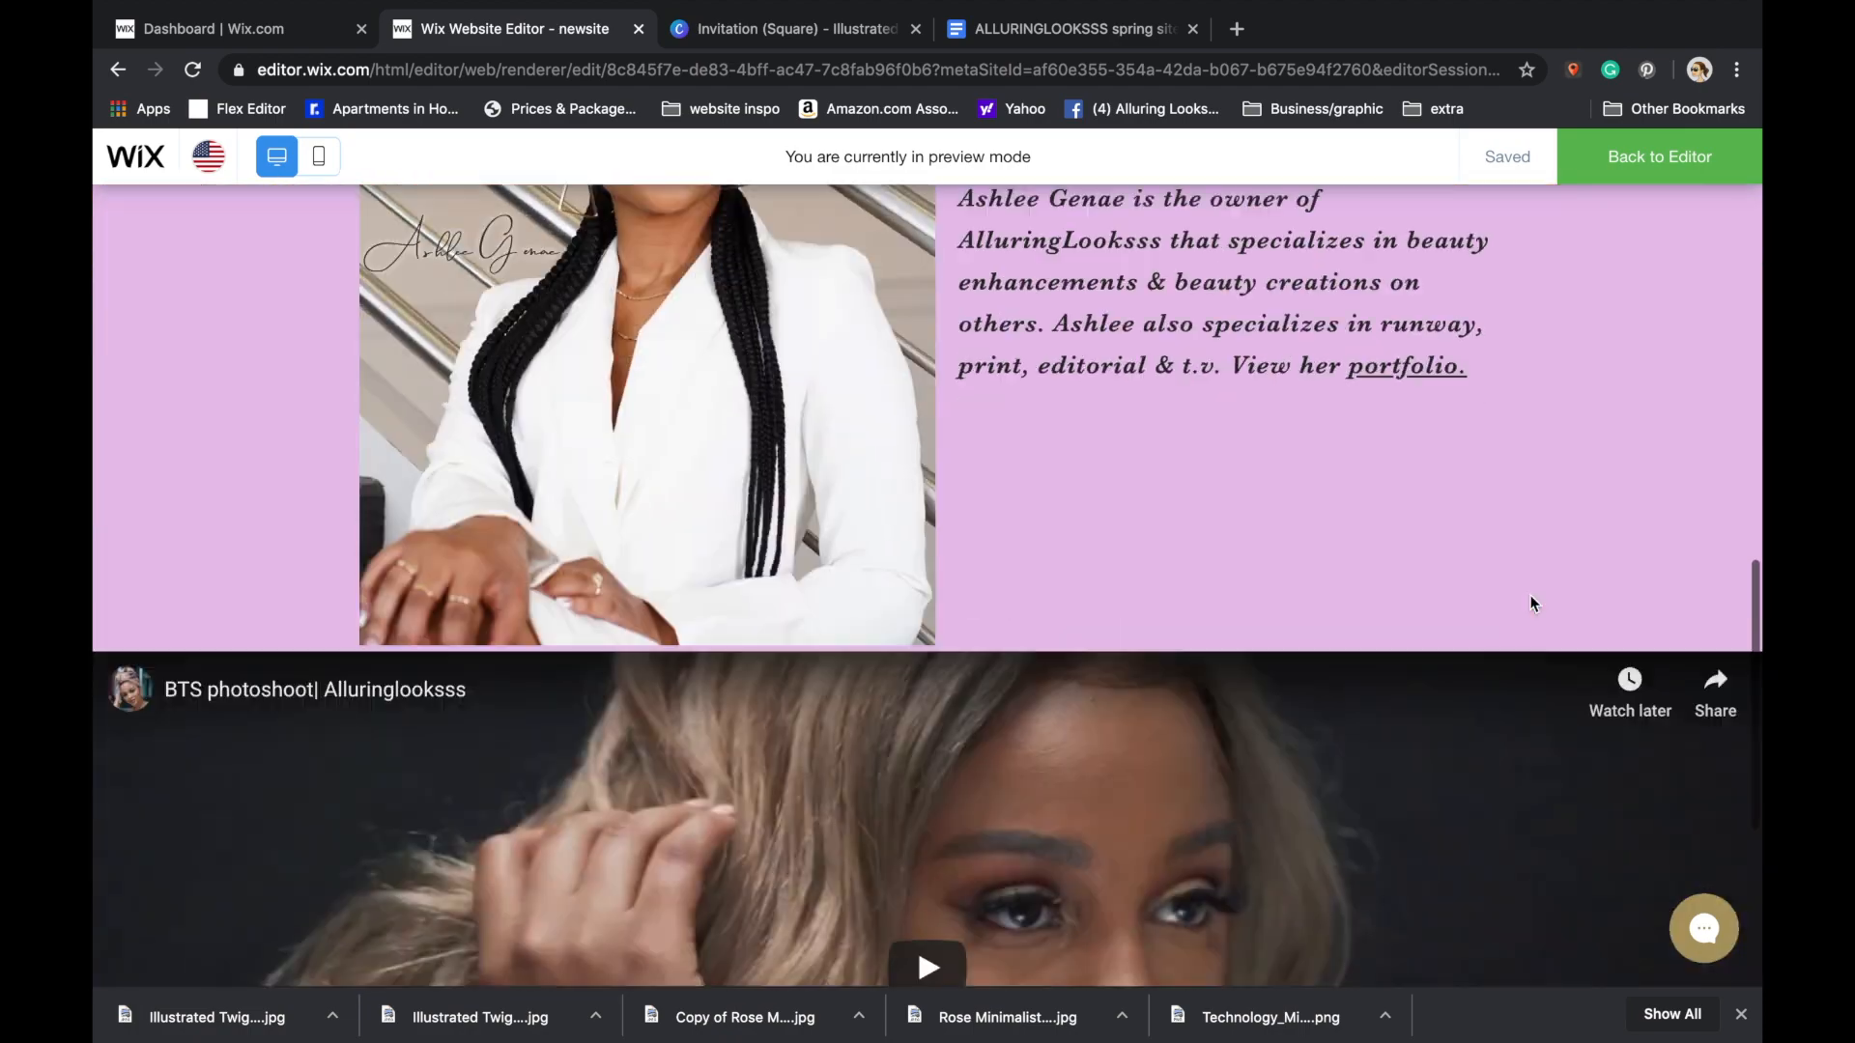
- Back in the editor, open Column 3's background image settings to pick a different image
scroll(1534, 604, "up", 6)
scroll(1531, 595, "up", 5)
left_click(1660, 157)
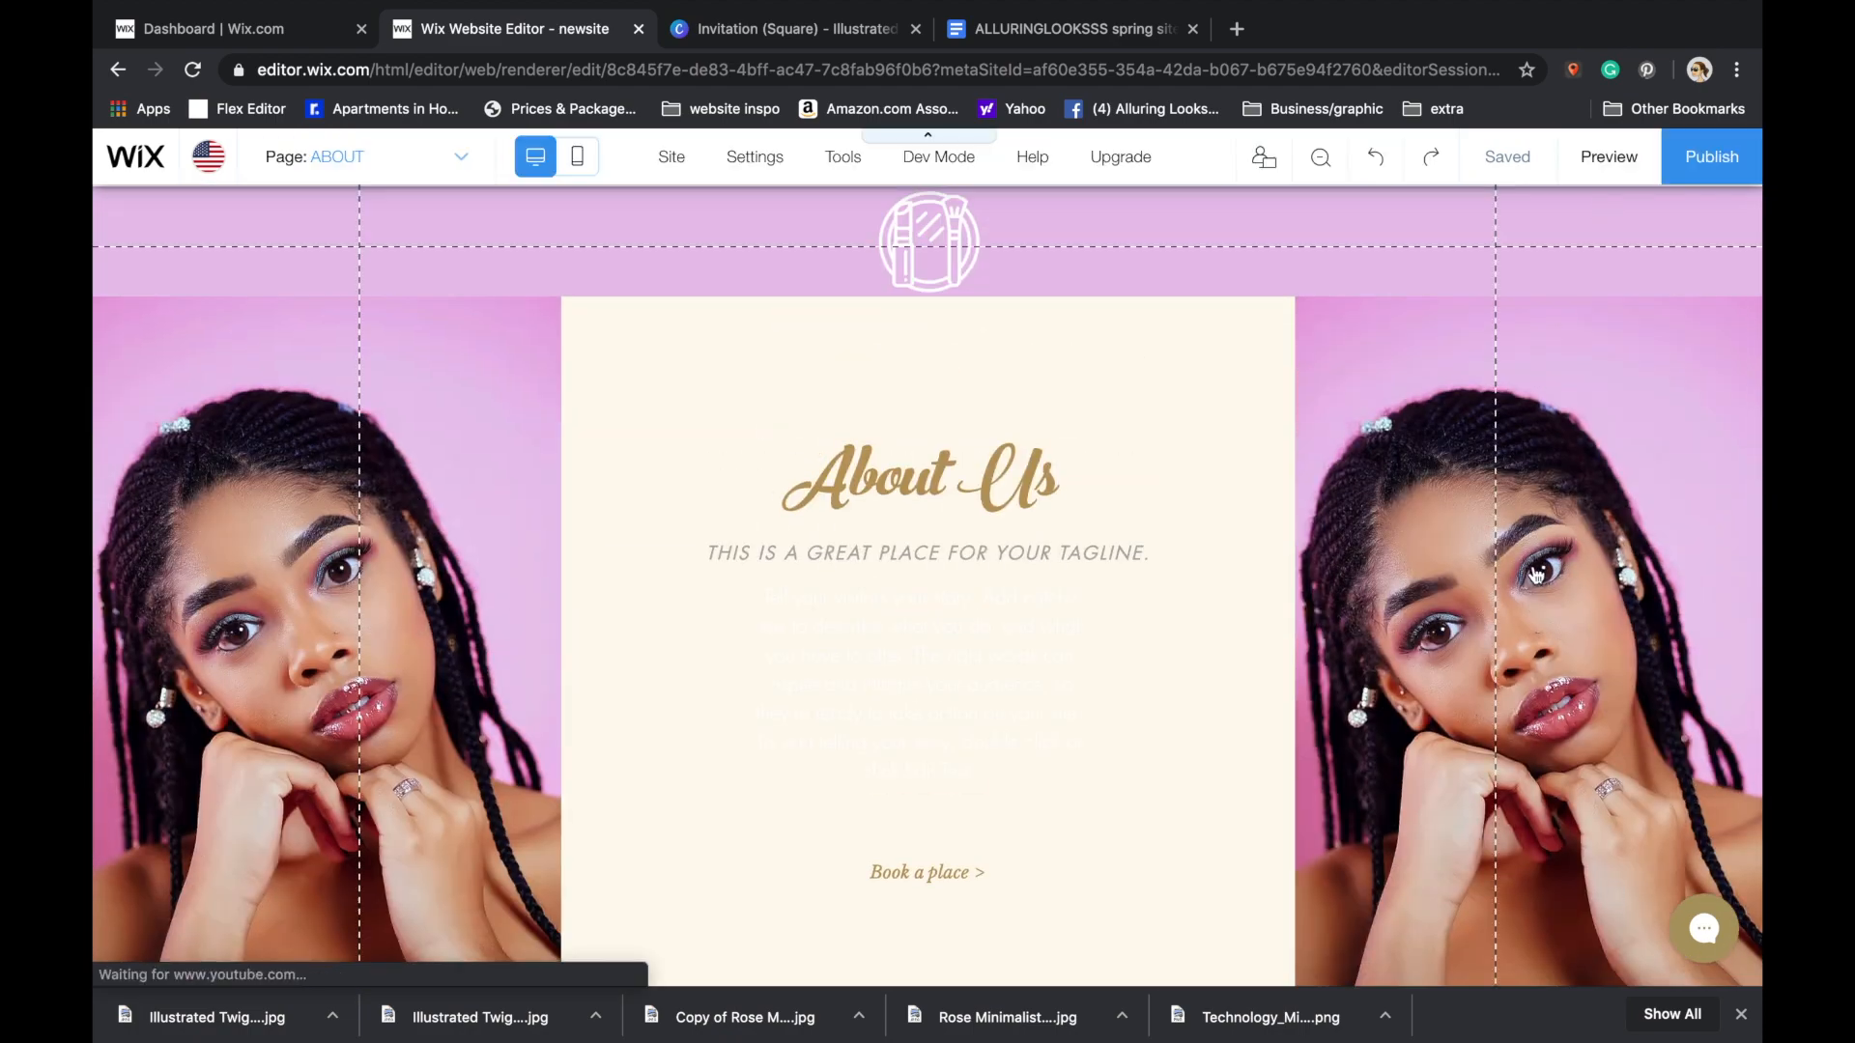
left_click(1452, 535)
left_click(1446, 405)
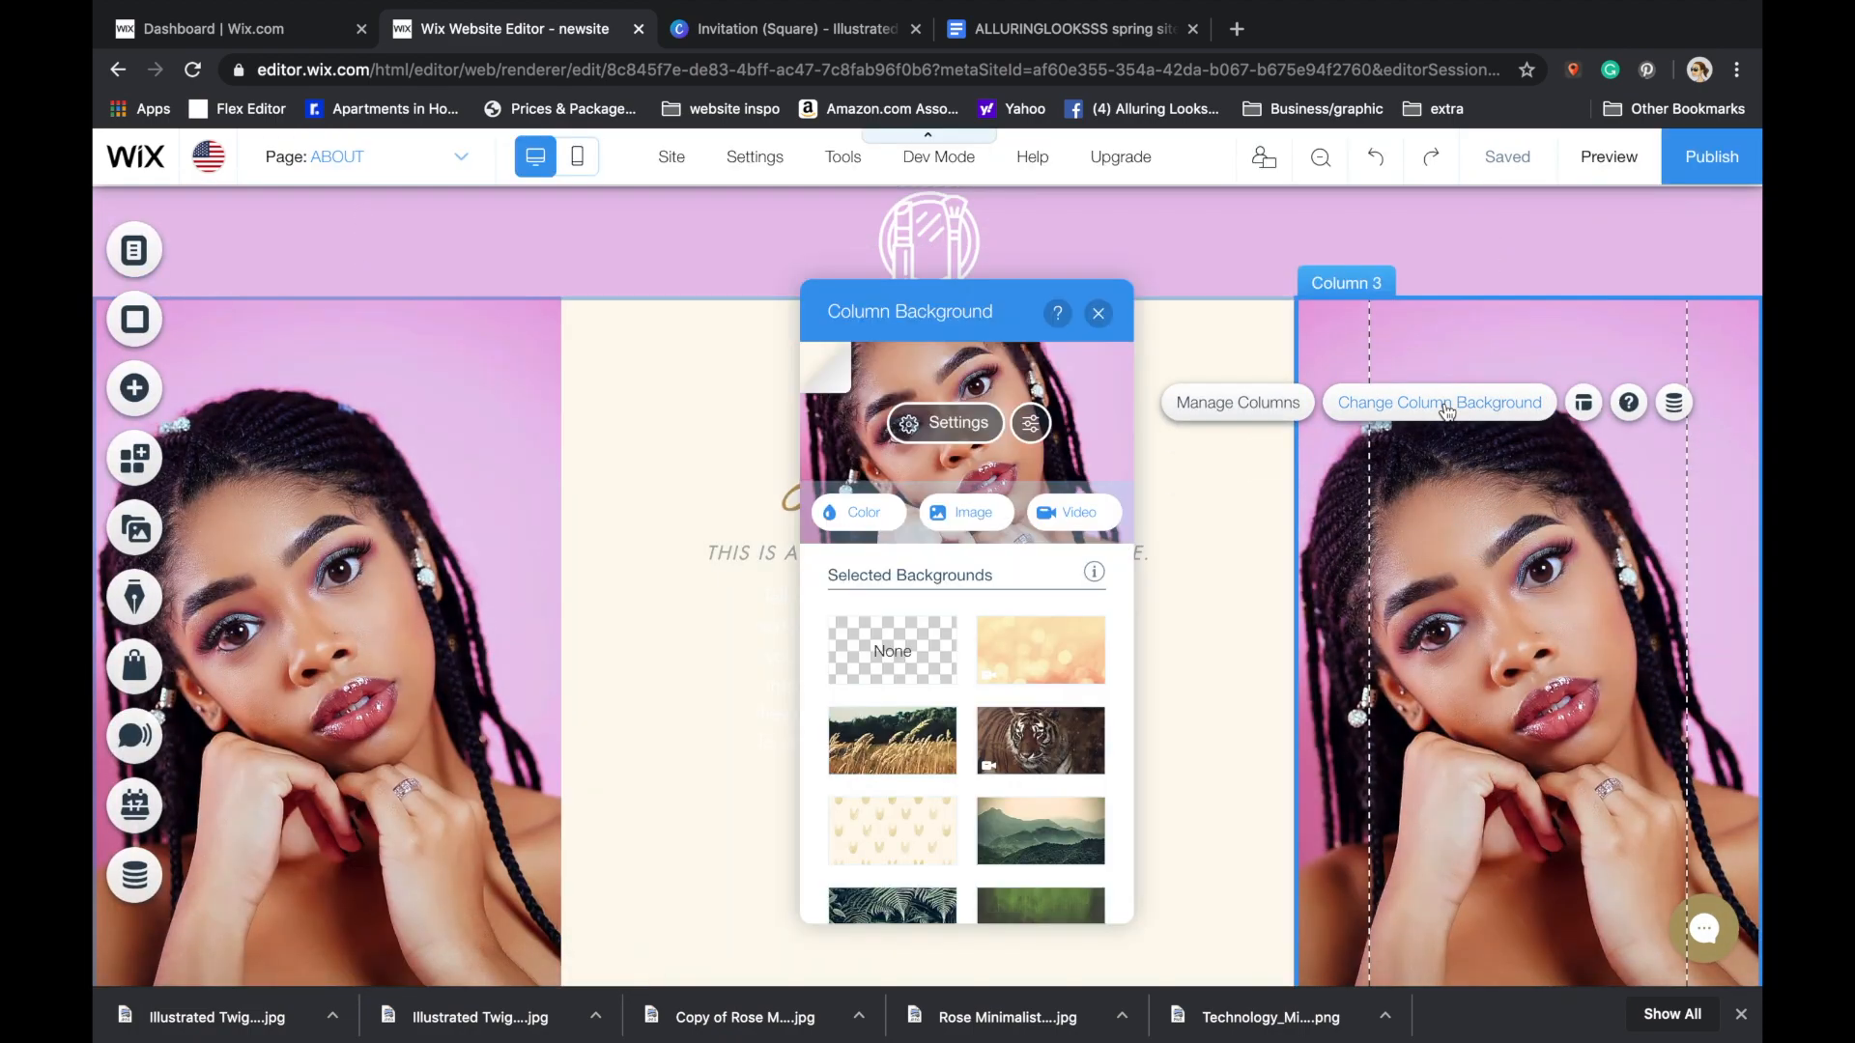
left_click(964, 430)
scroll(930, 523, "down", 3)
scroll(931, 523, "up", 3)
left_click(863, 374)
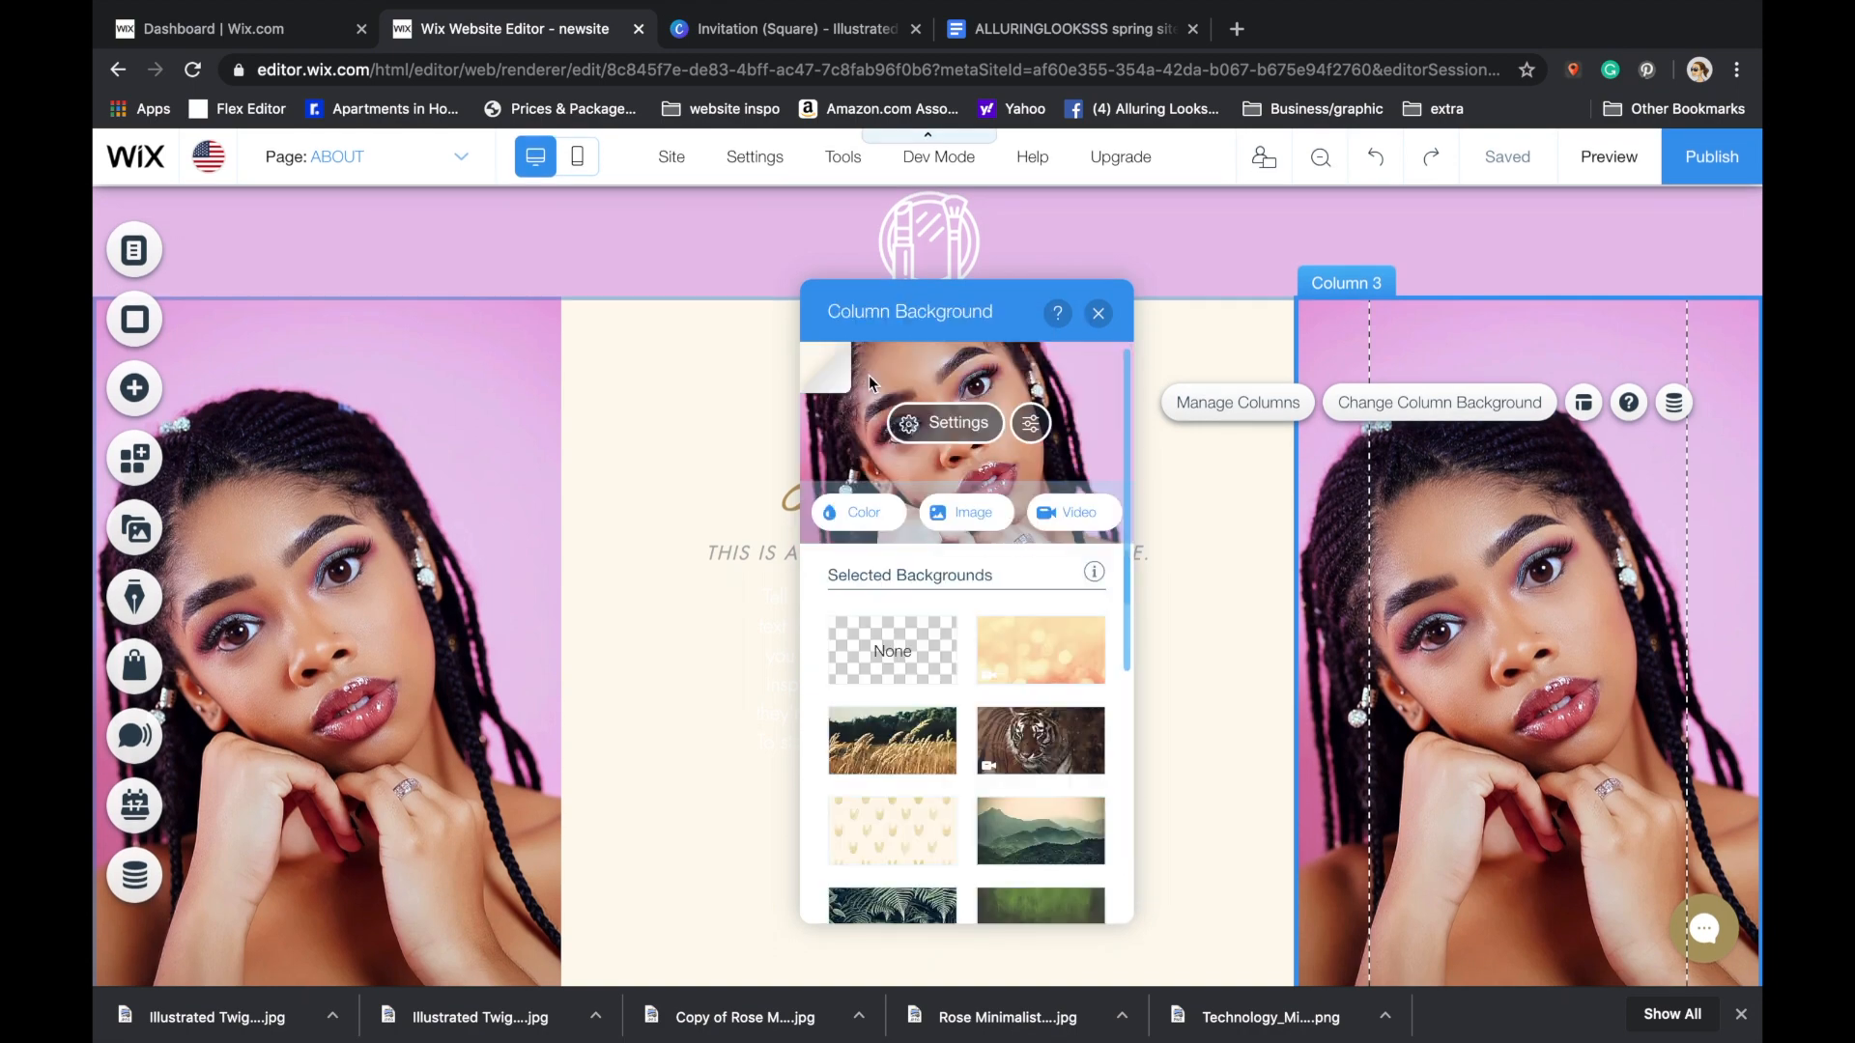
left_click(954, 513)
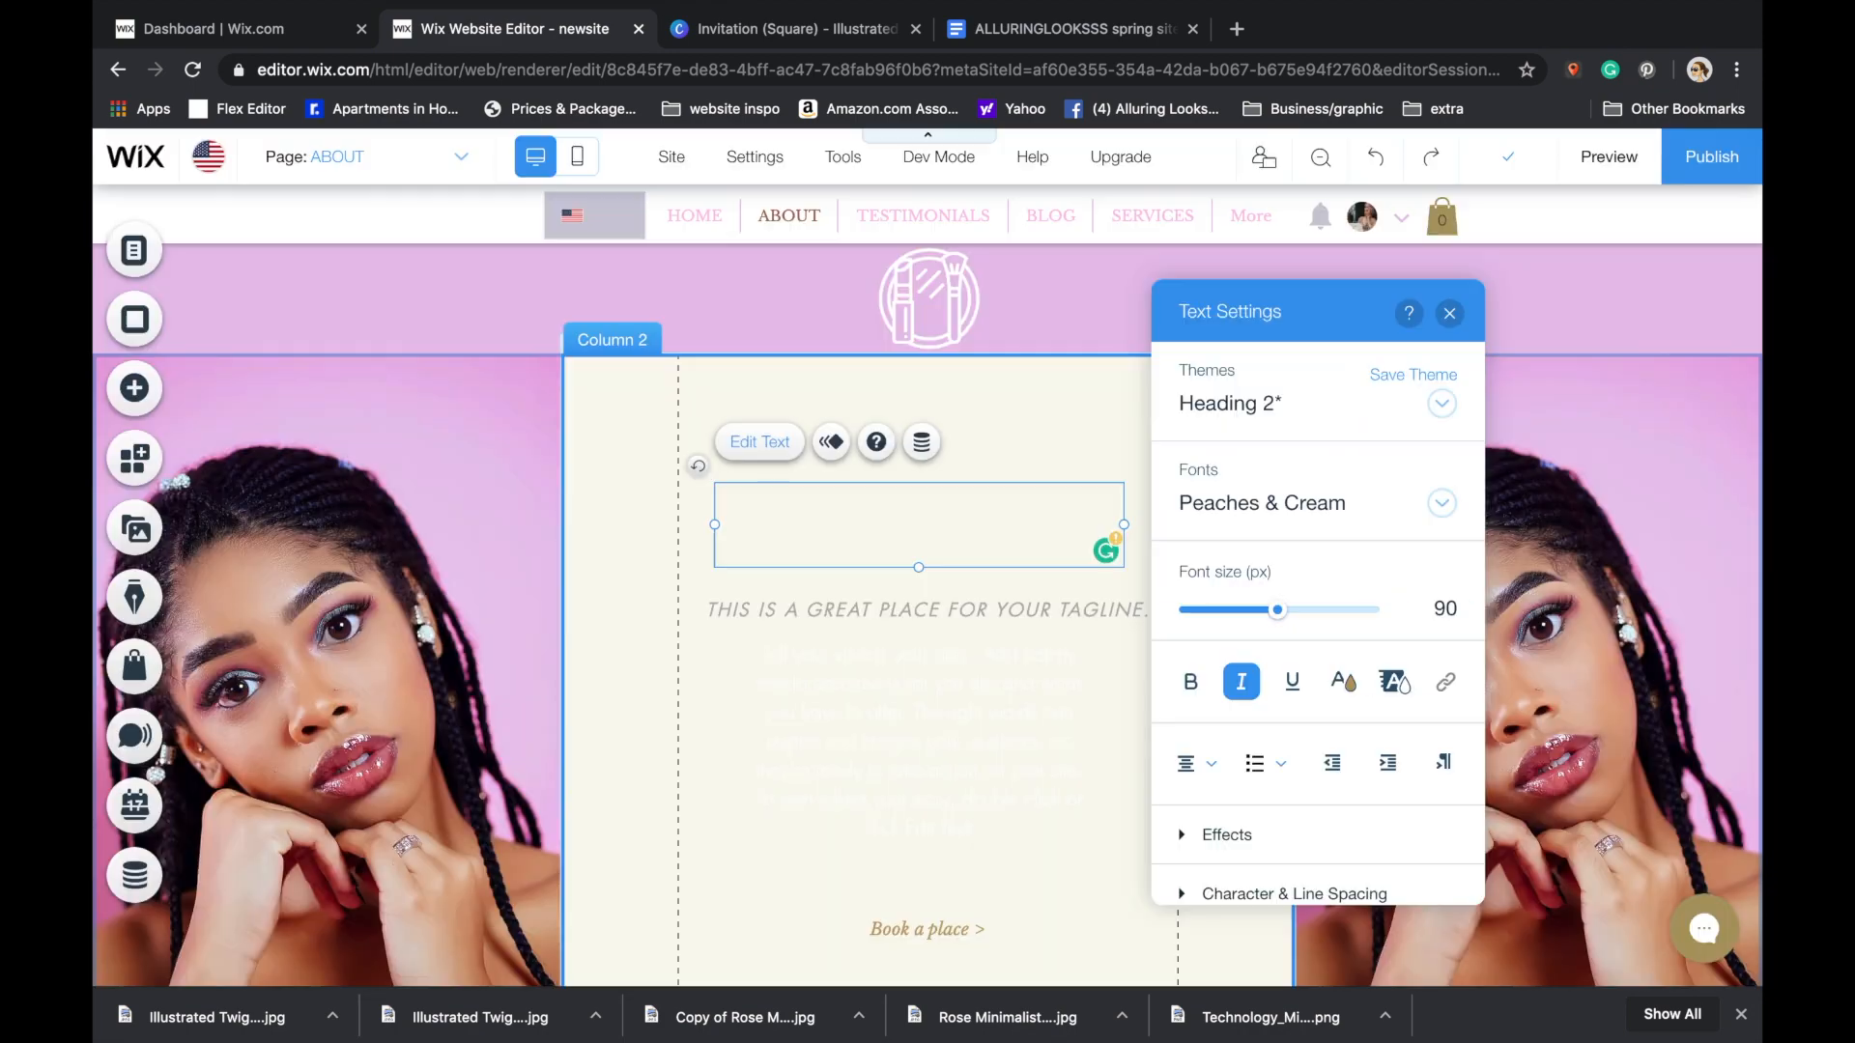
- Title the middle column 'What is AlluingLooksss' on one line in greyish lavender
type("What is Allu")
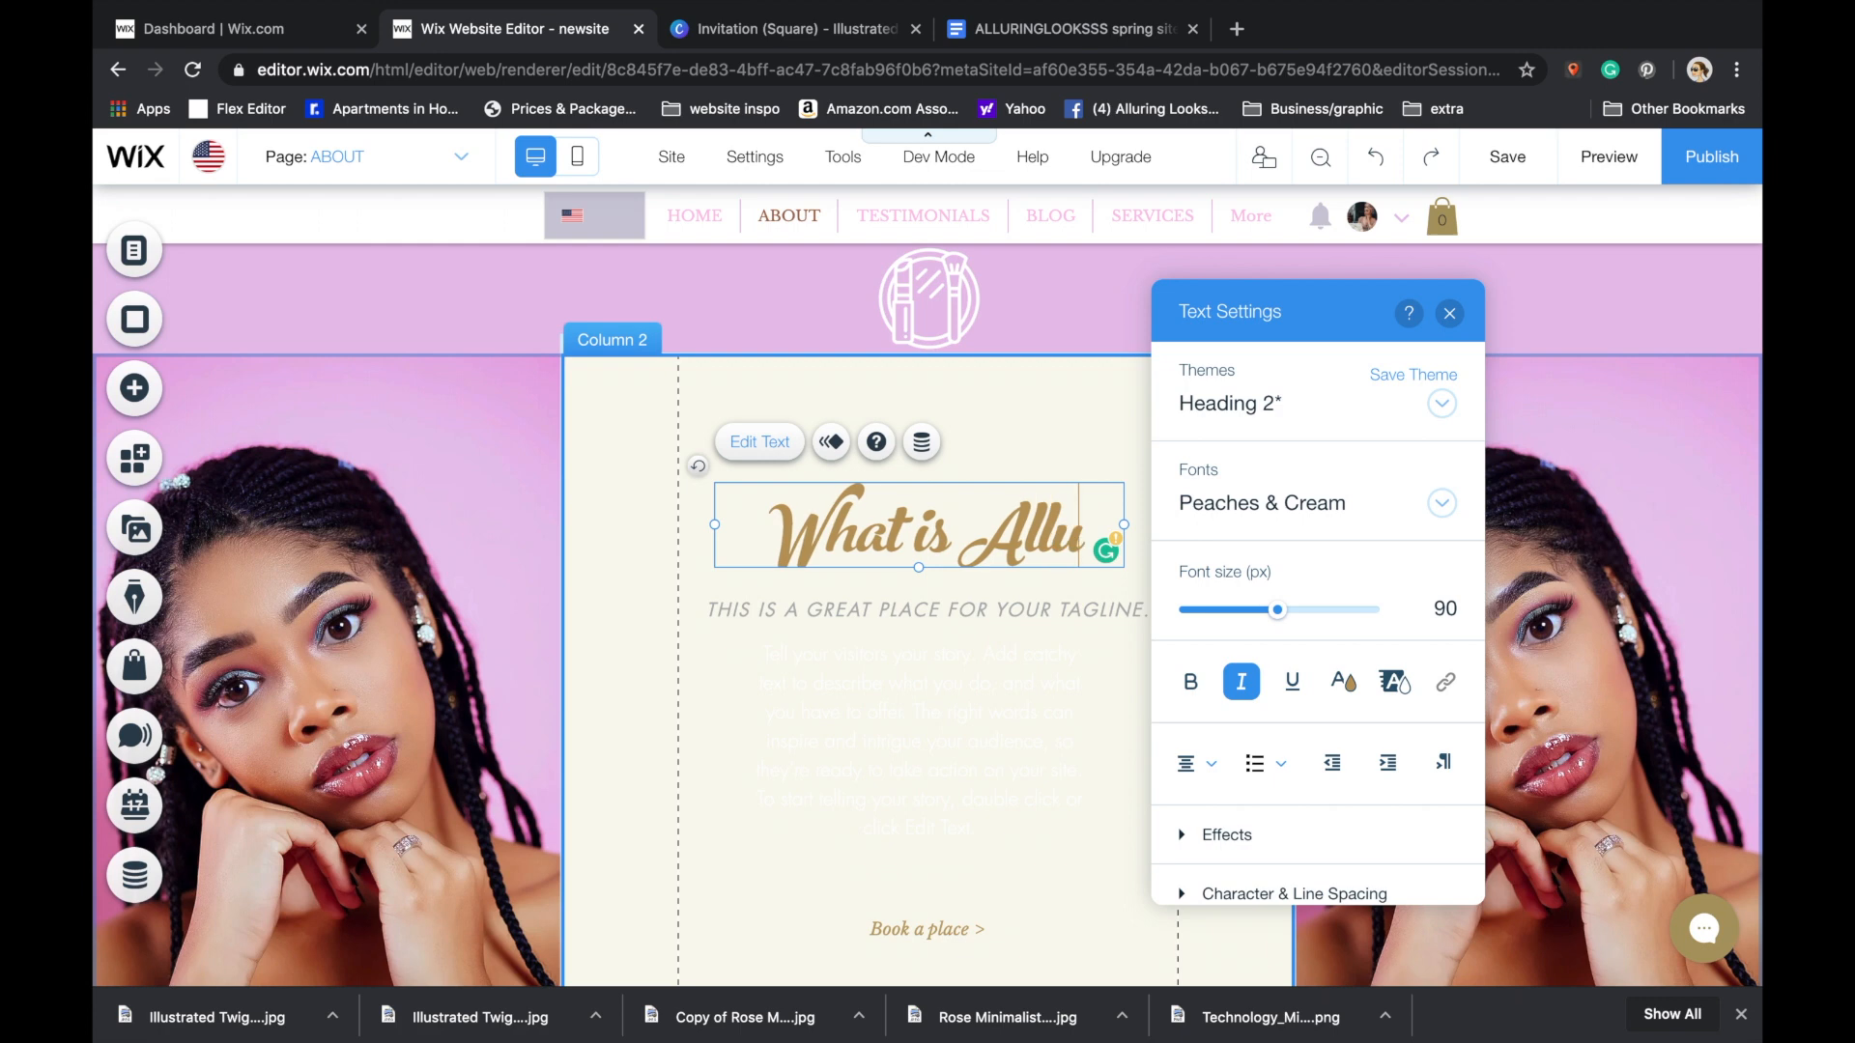
type("ingLooksss")
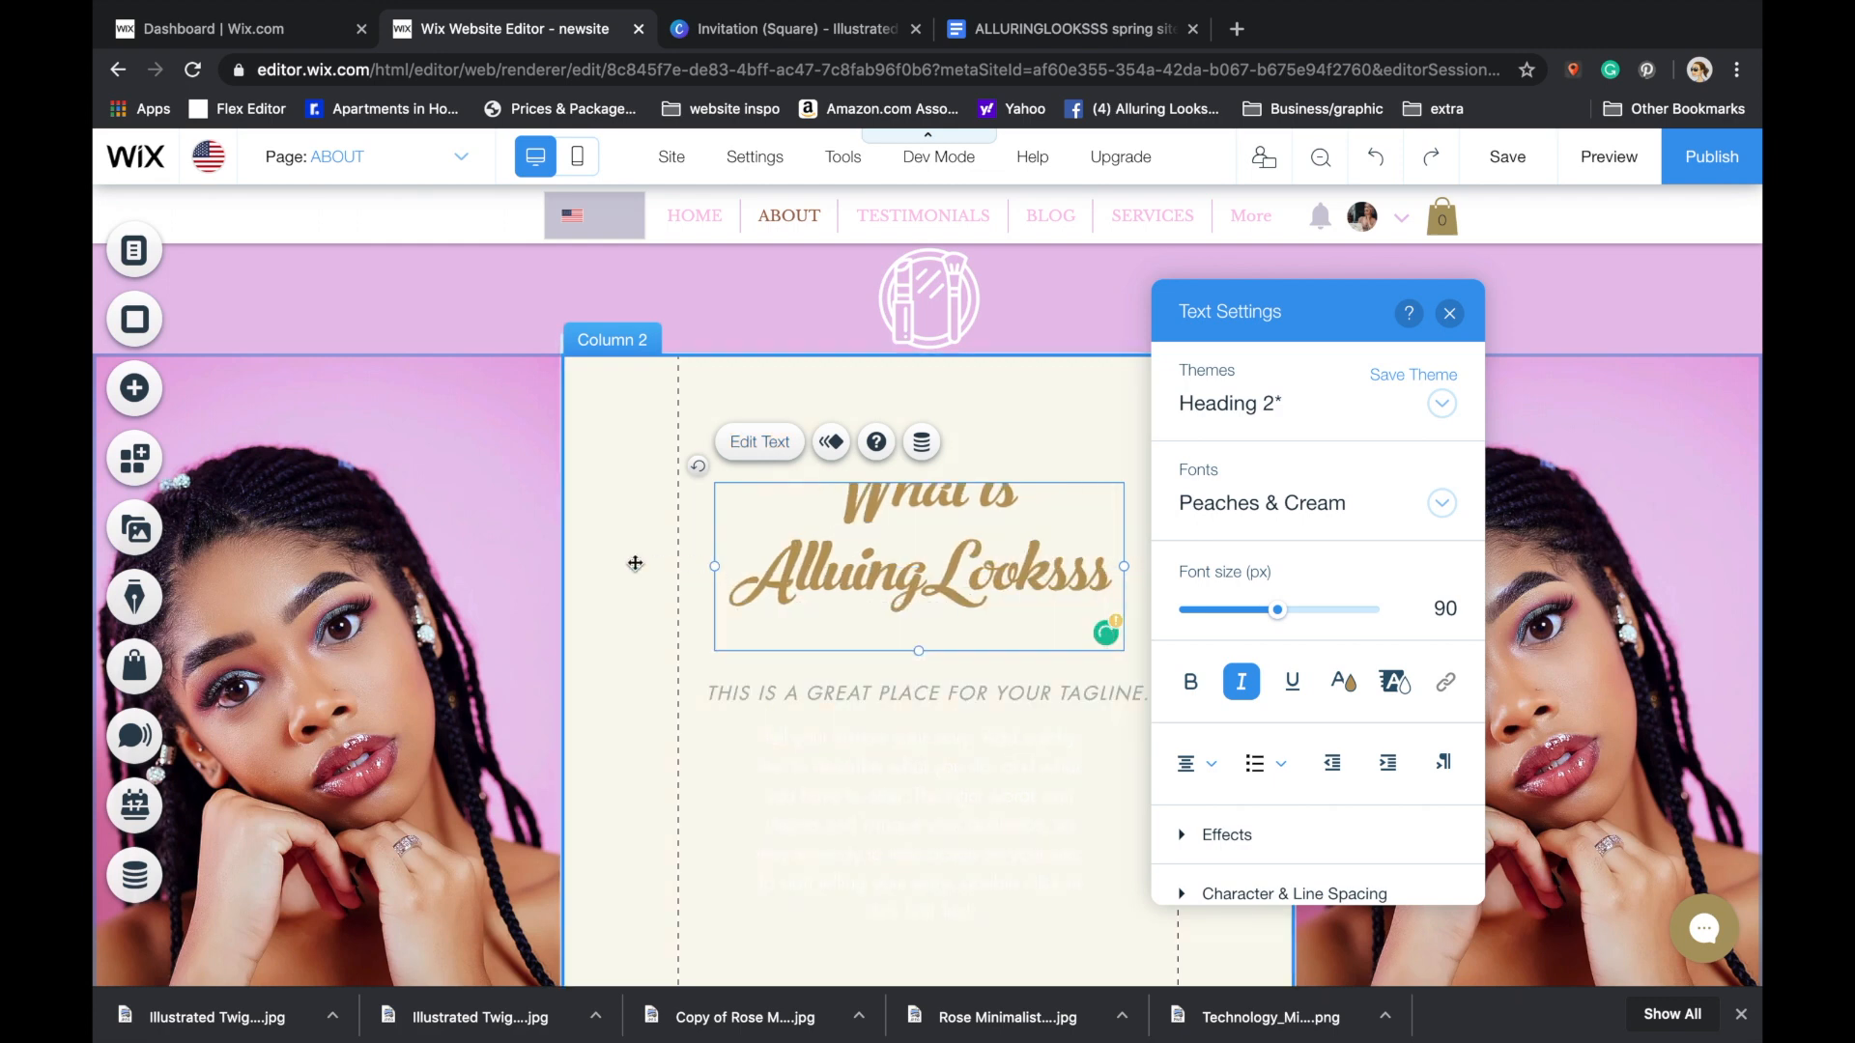
left_click_drag(657, 563, 611, 566)
left_click_drag(1276, 610, 1254, 613)
triple_click(870, 580)
left_click(1345, 682)
left_click(1255, 599)
left_click(907, 520)
left_click(848, 518)
left_click_drag(849, 518, 915, 439)
- Make the middle column's background white and recolour its paragraph text black
left_click(908, 676)
scroll(908, 676, "down", 2)
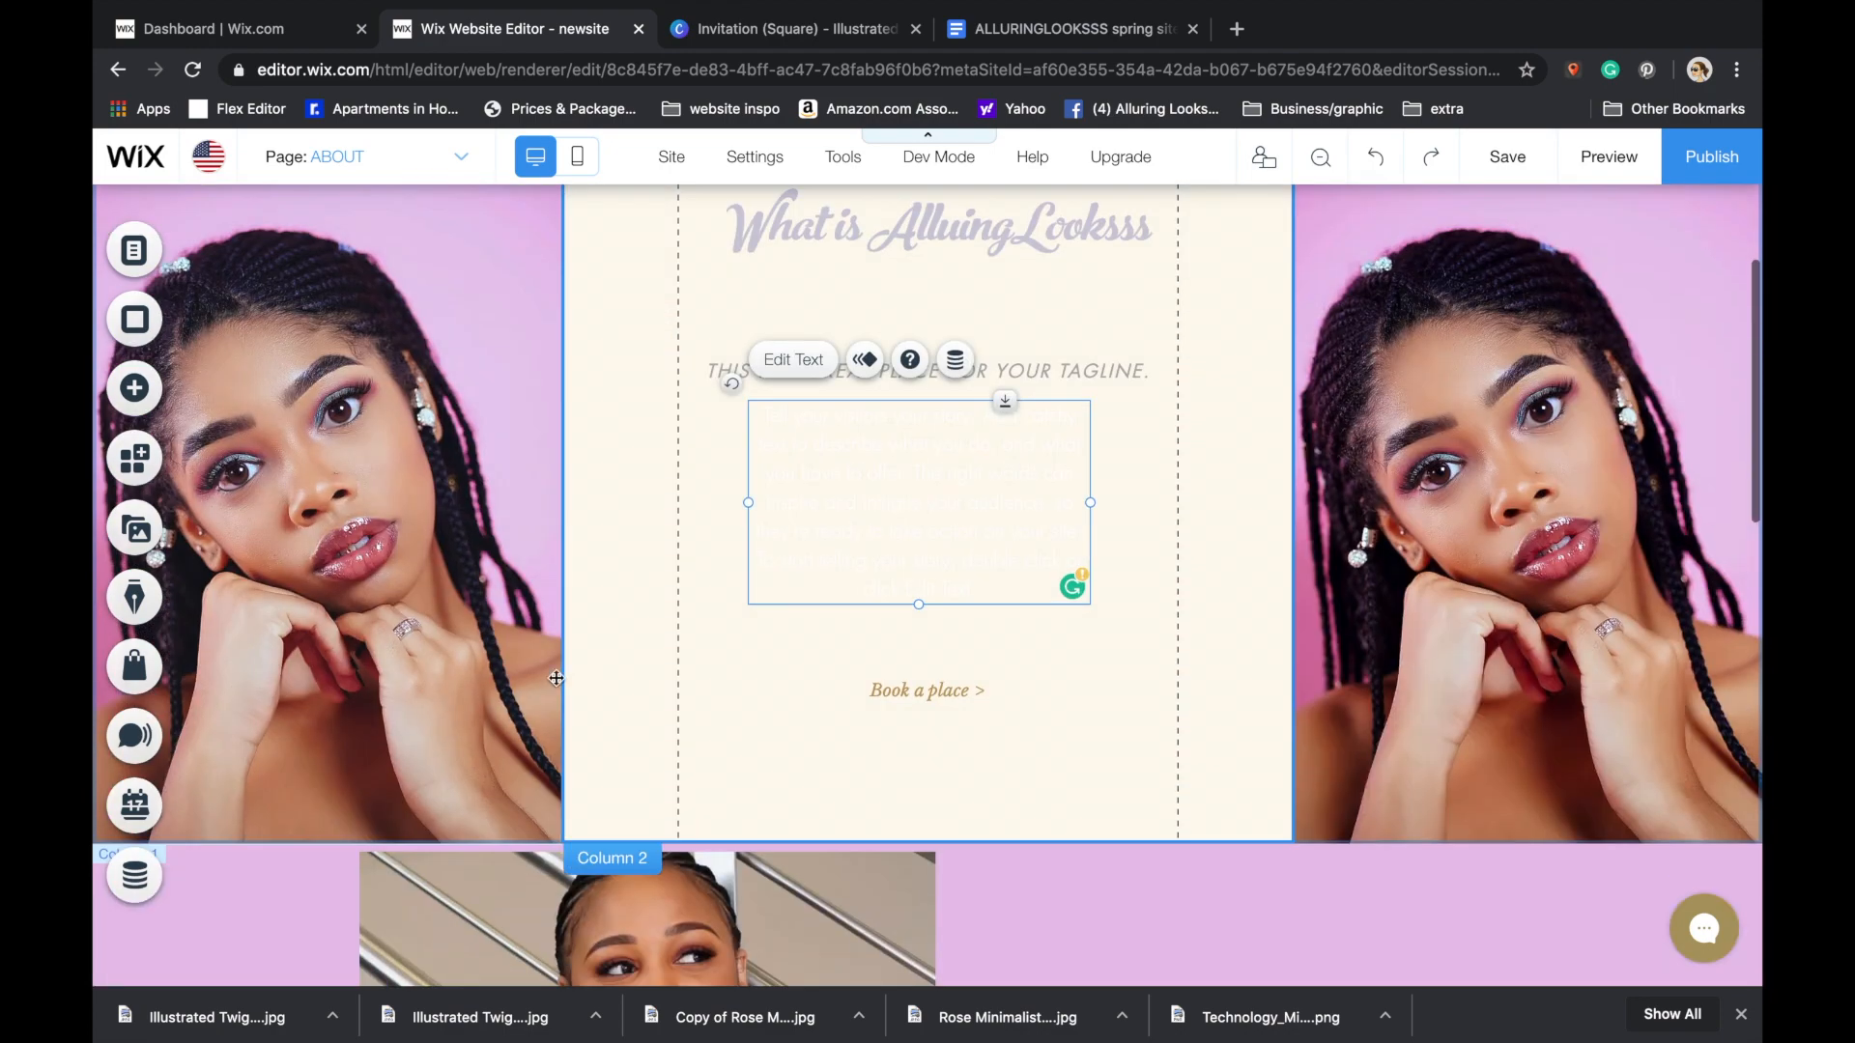
left_click(814, 653)
left_click(894, 618)
left_click(1384, 513)
left_click(1400, 710)
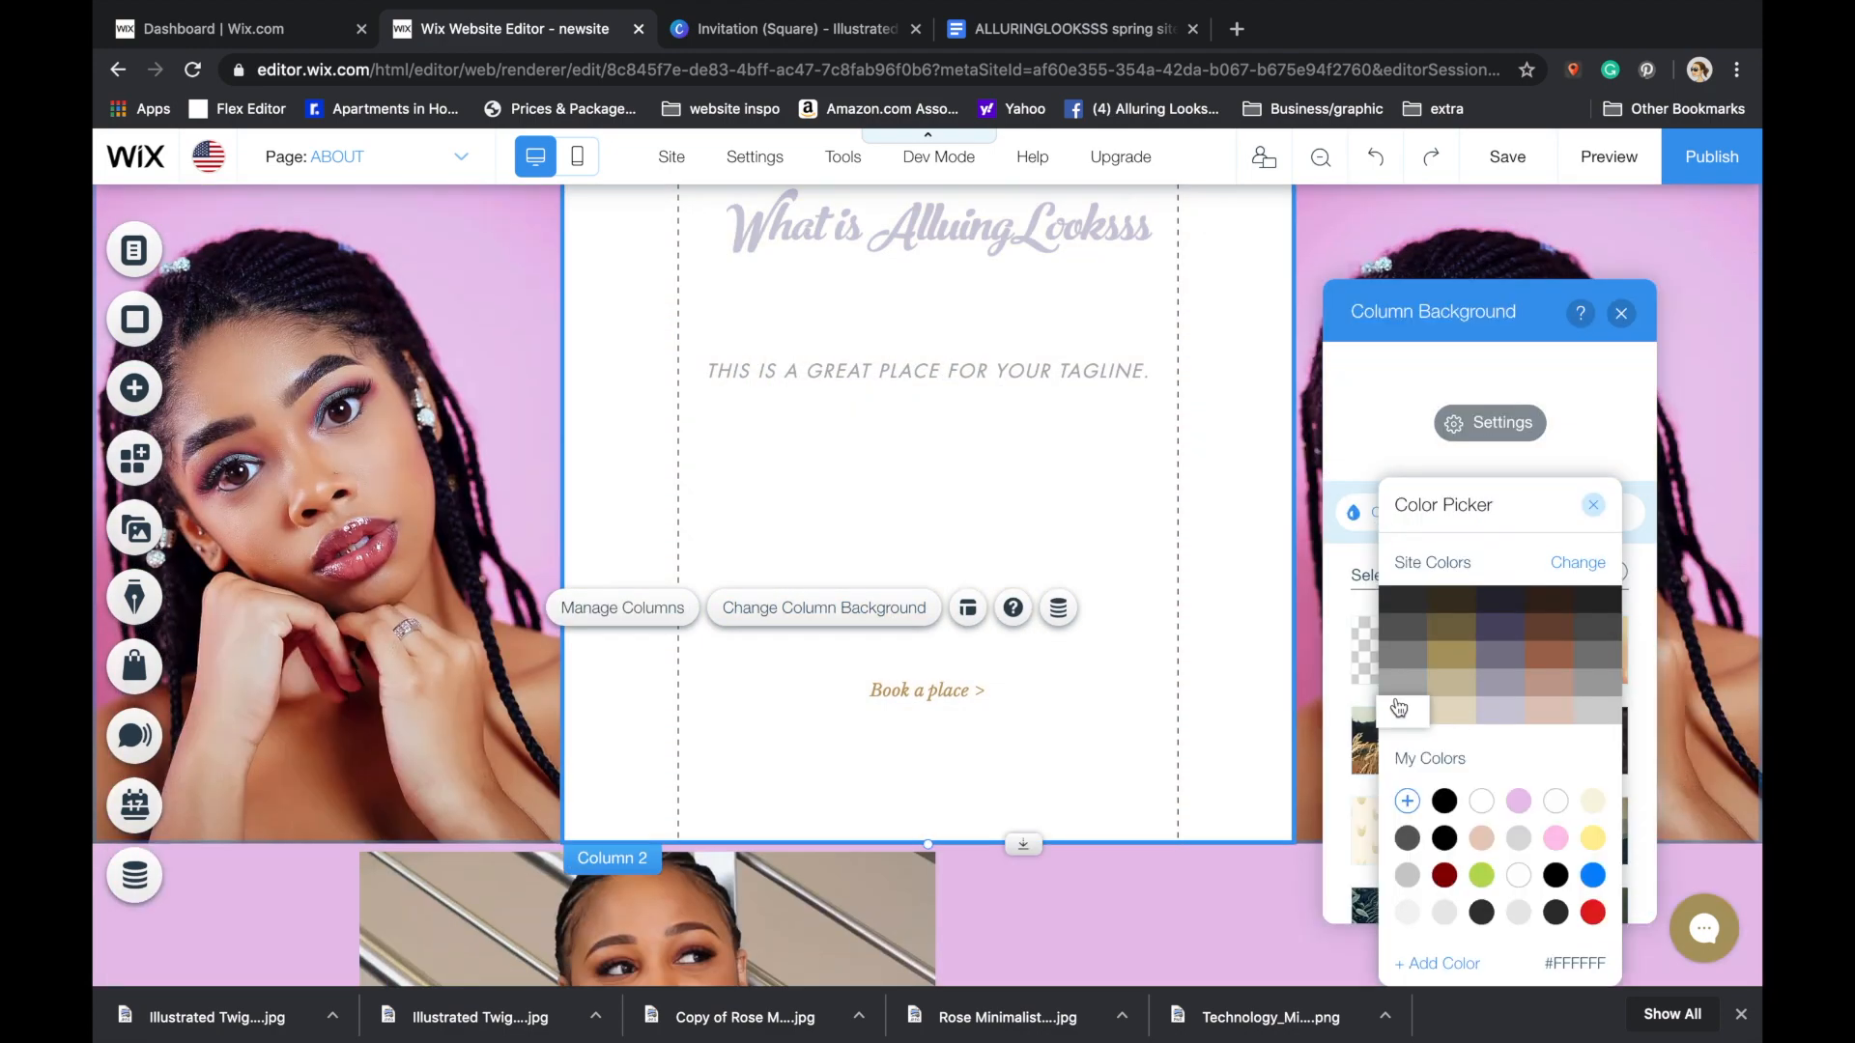
left_click(980, 512)
left_click(794, 360)
left_click(1311, 684)
left_click(1171, 687)
left_click(1412, 313)
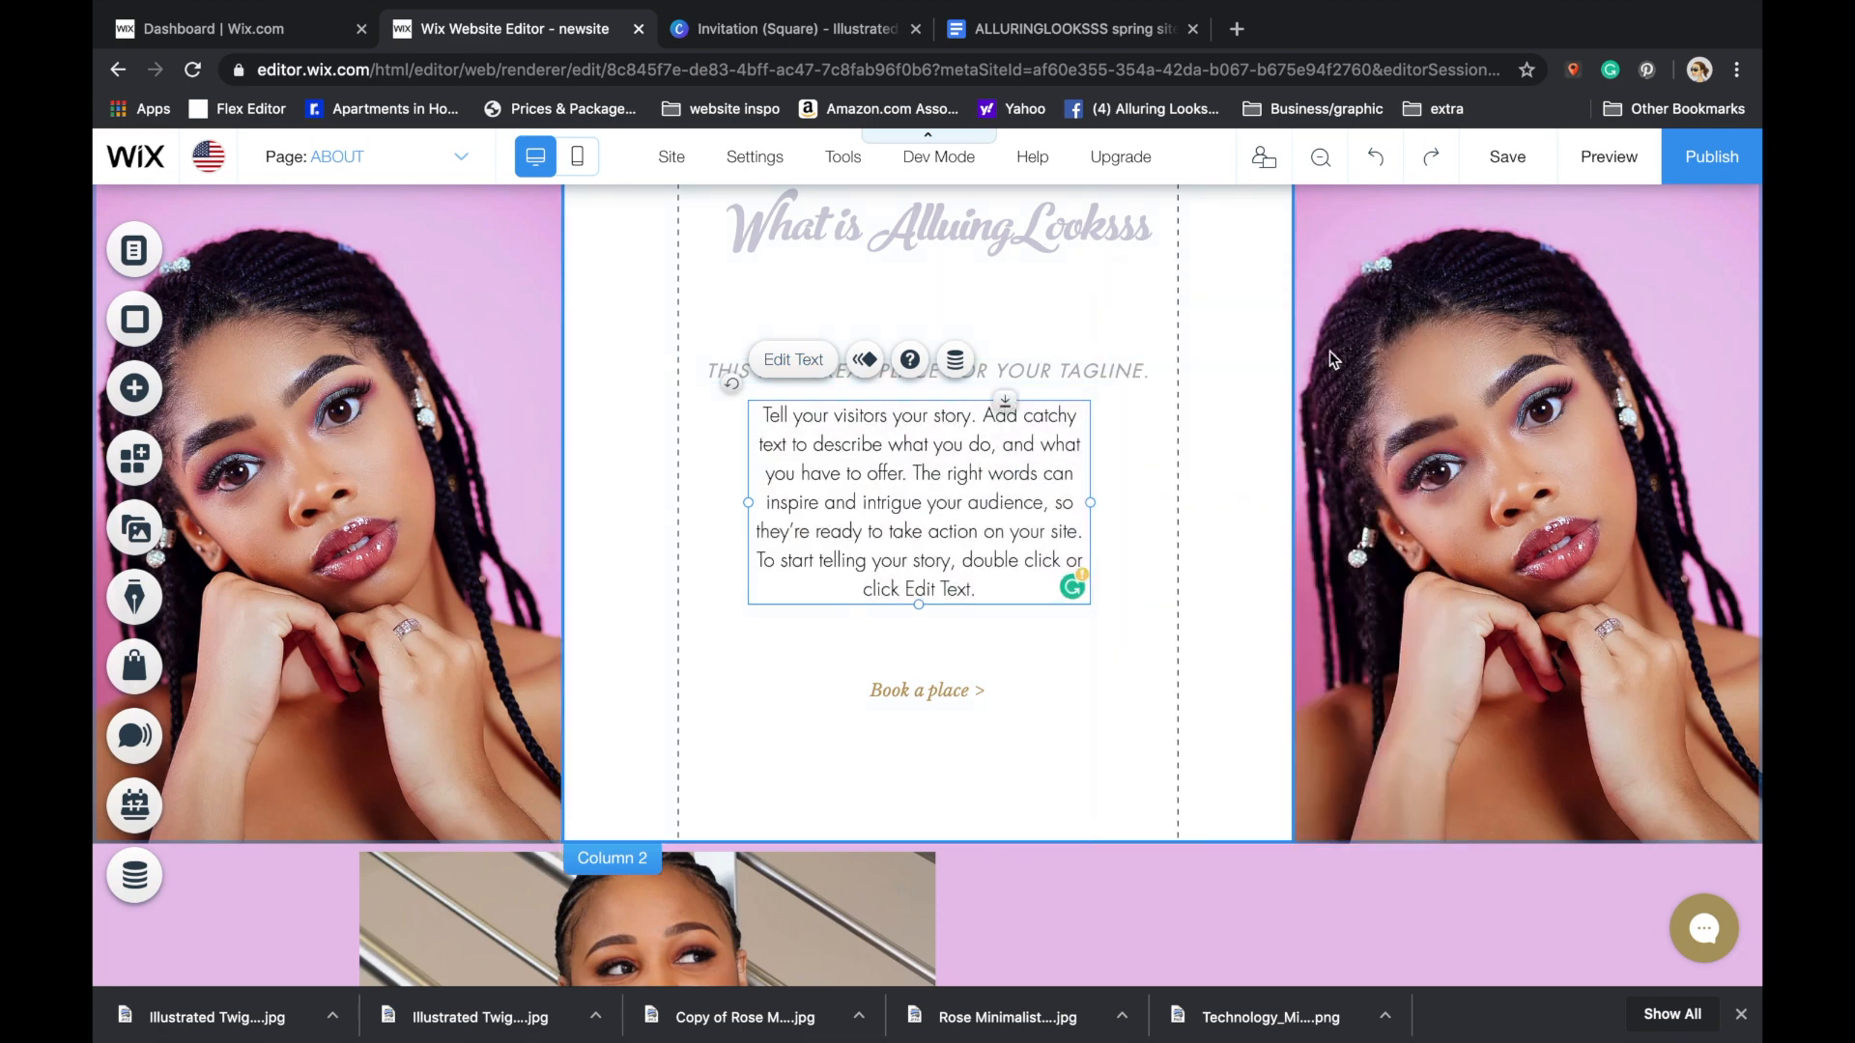
- Move the tagline just below the heading and edit its wording to include 'Sexy'
left_click(1256, 360)
left_click_drag(940, 373, 944, 304)
double_click(944, 304)
type("Sexy")
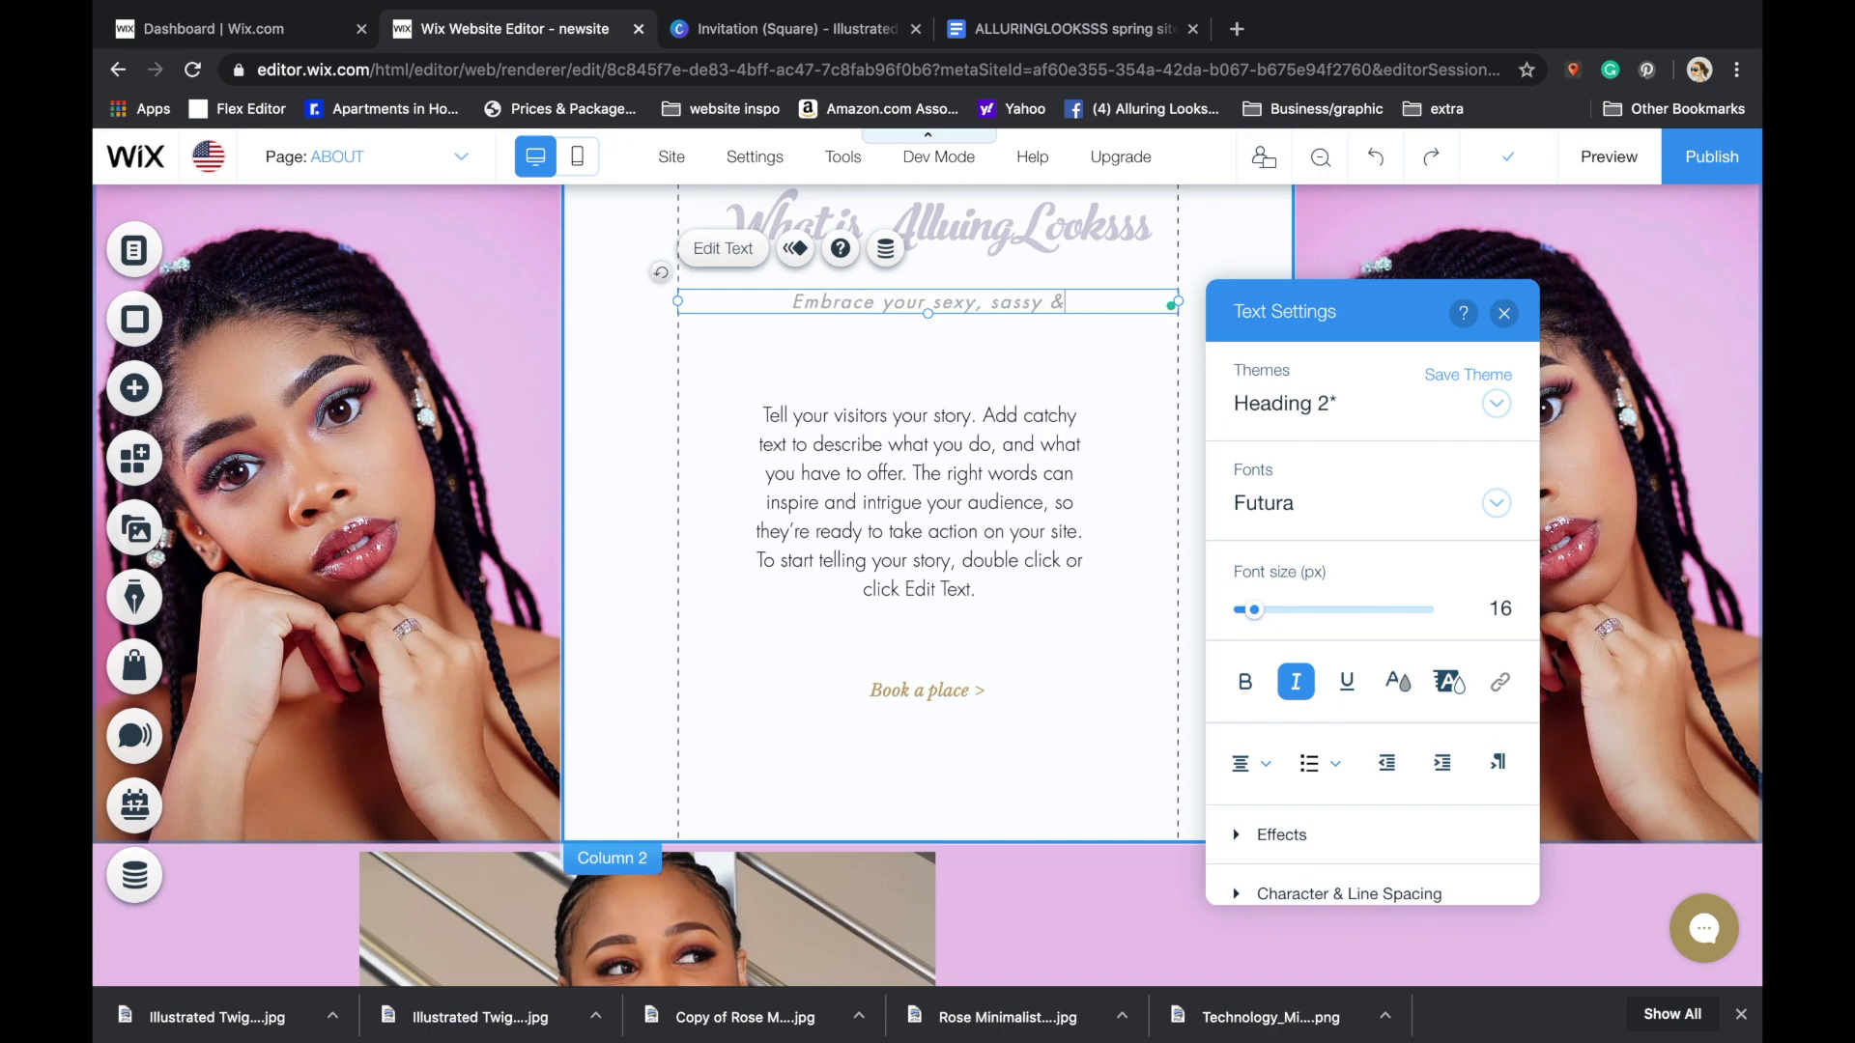
left_click(1072, 339)
- Nudge the tagline up, then browse the previewed Home page and open the COMMENTS page
left_click_drag(1008, 305, 1007, 273)
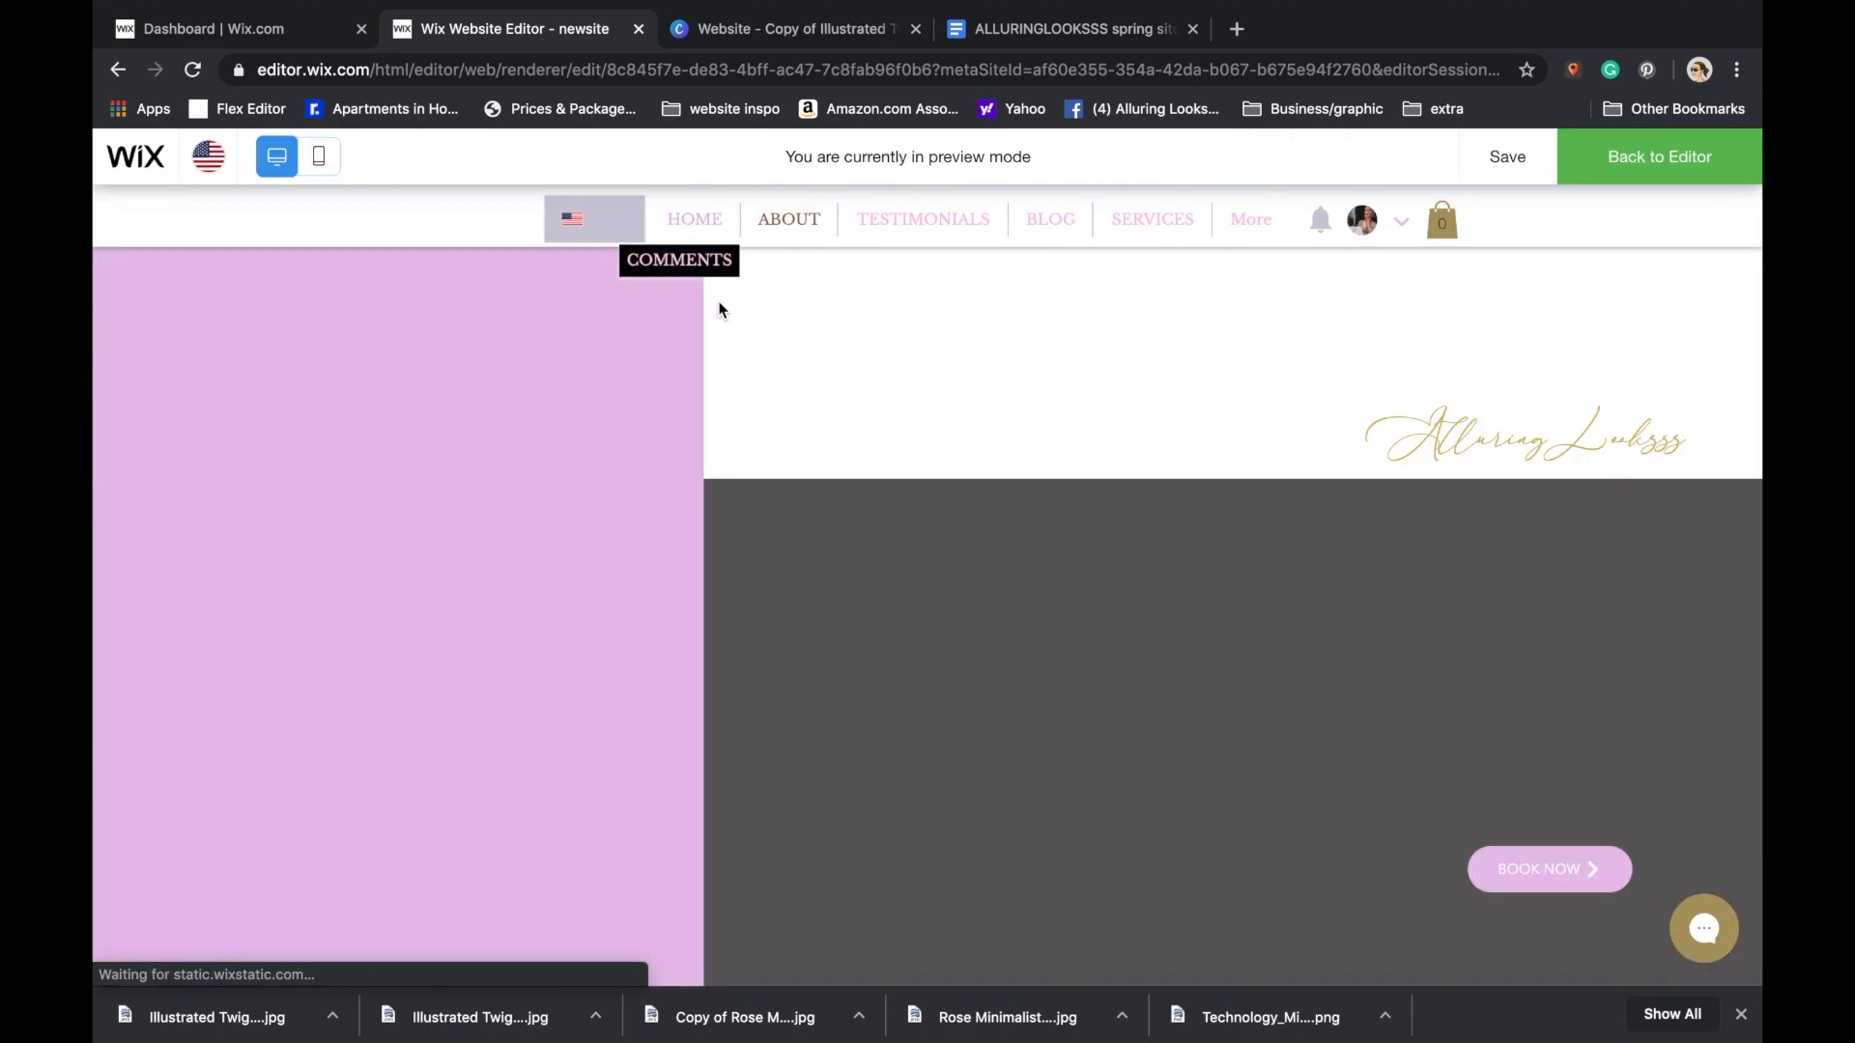
scroll(861, 538, "down", 5)
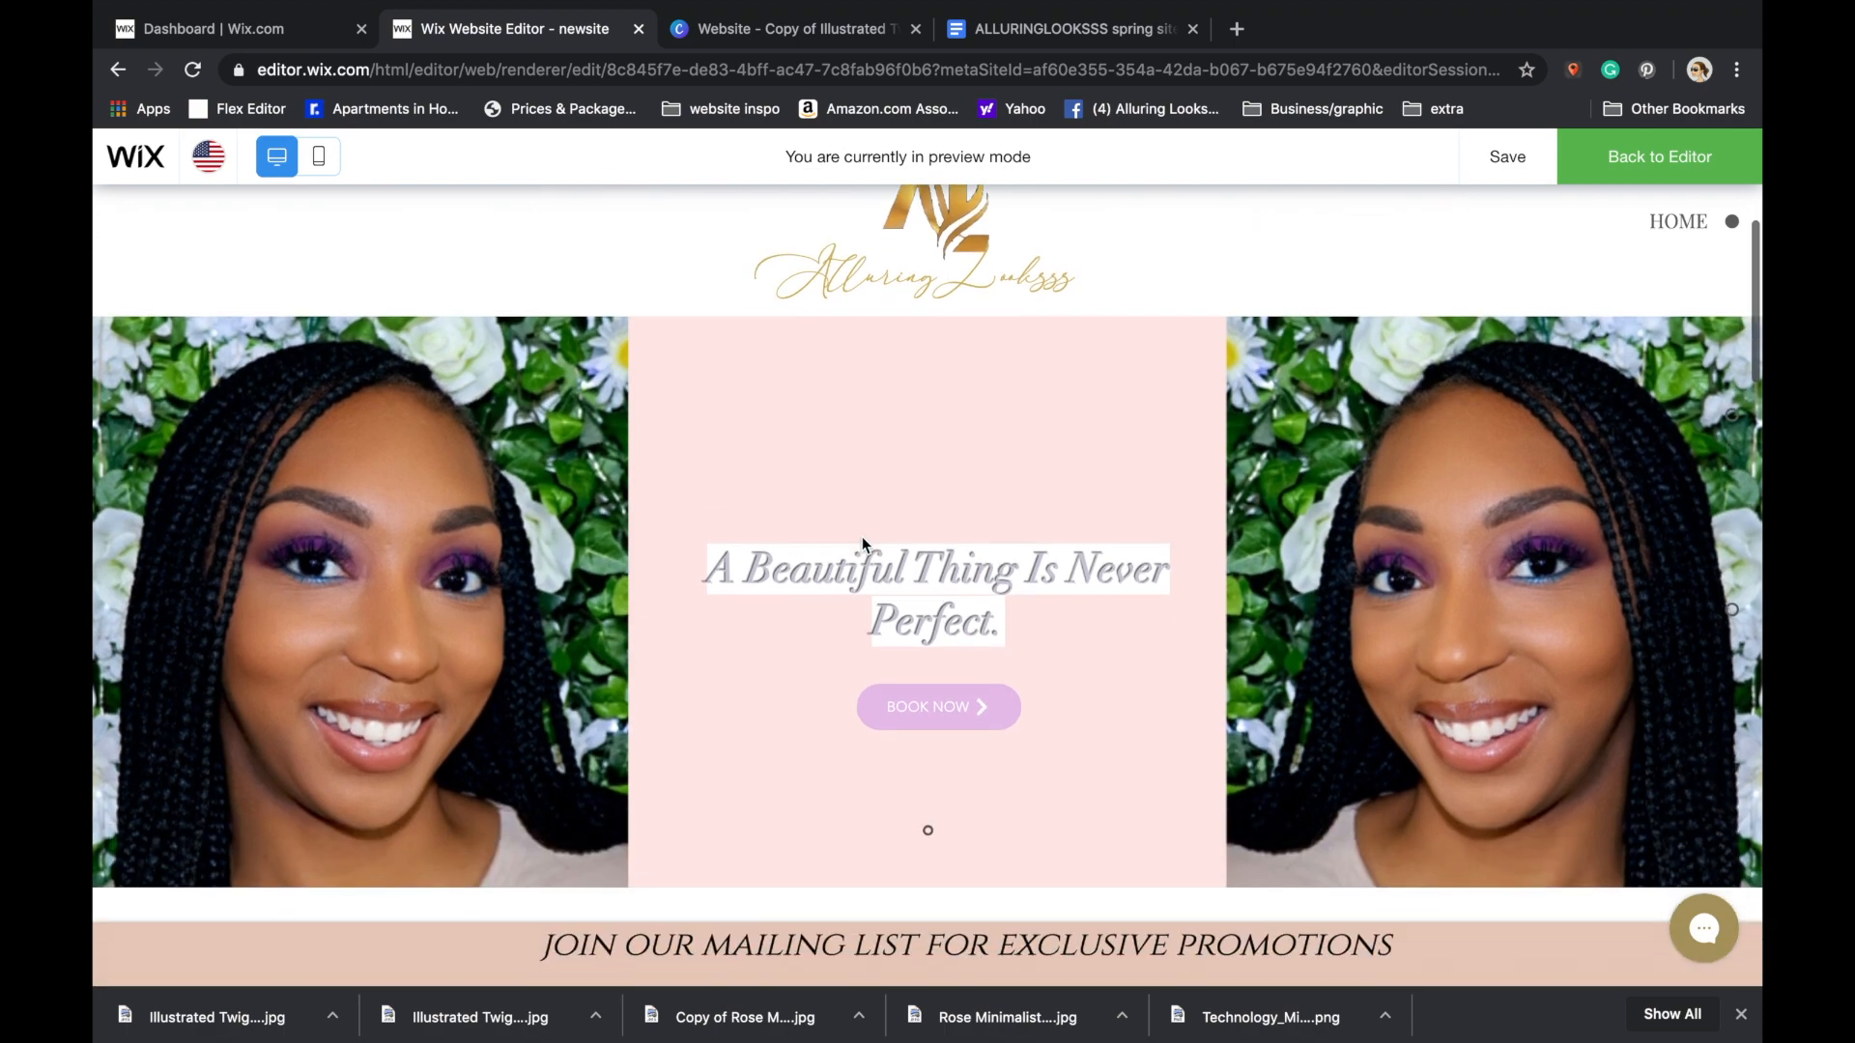
scroll(862, 537, "down", 8)
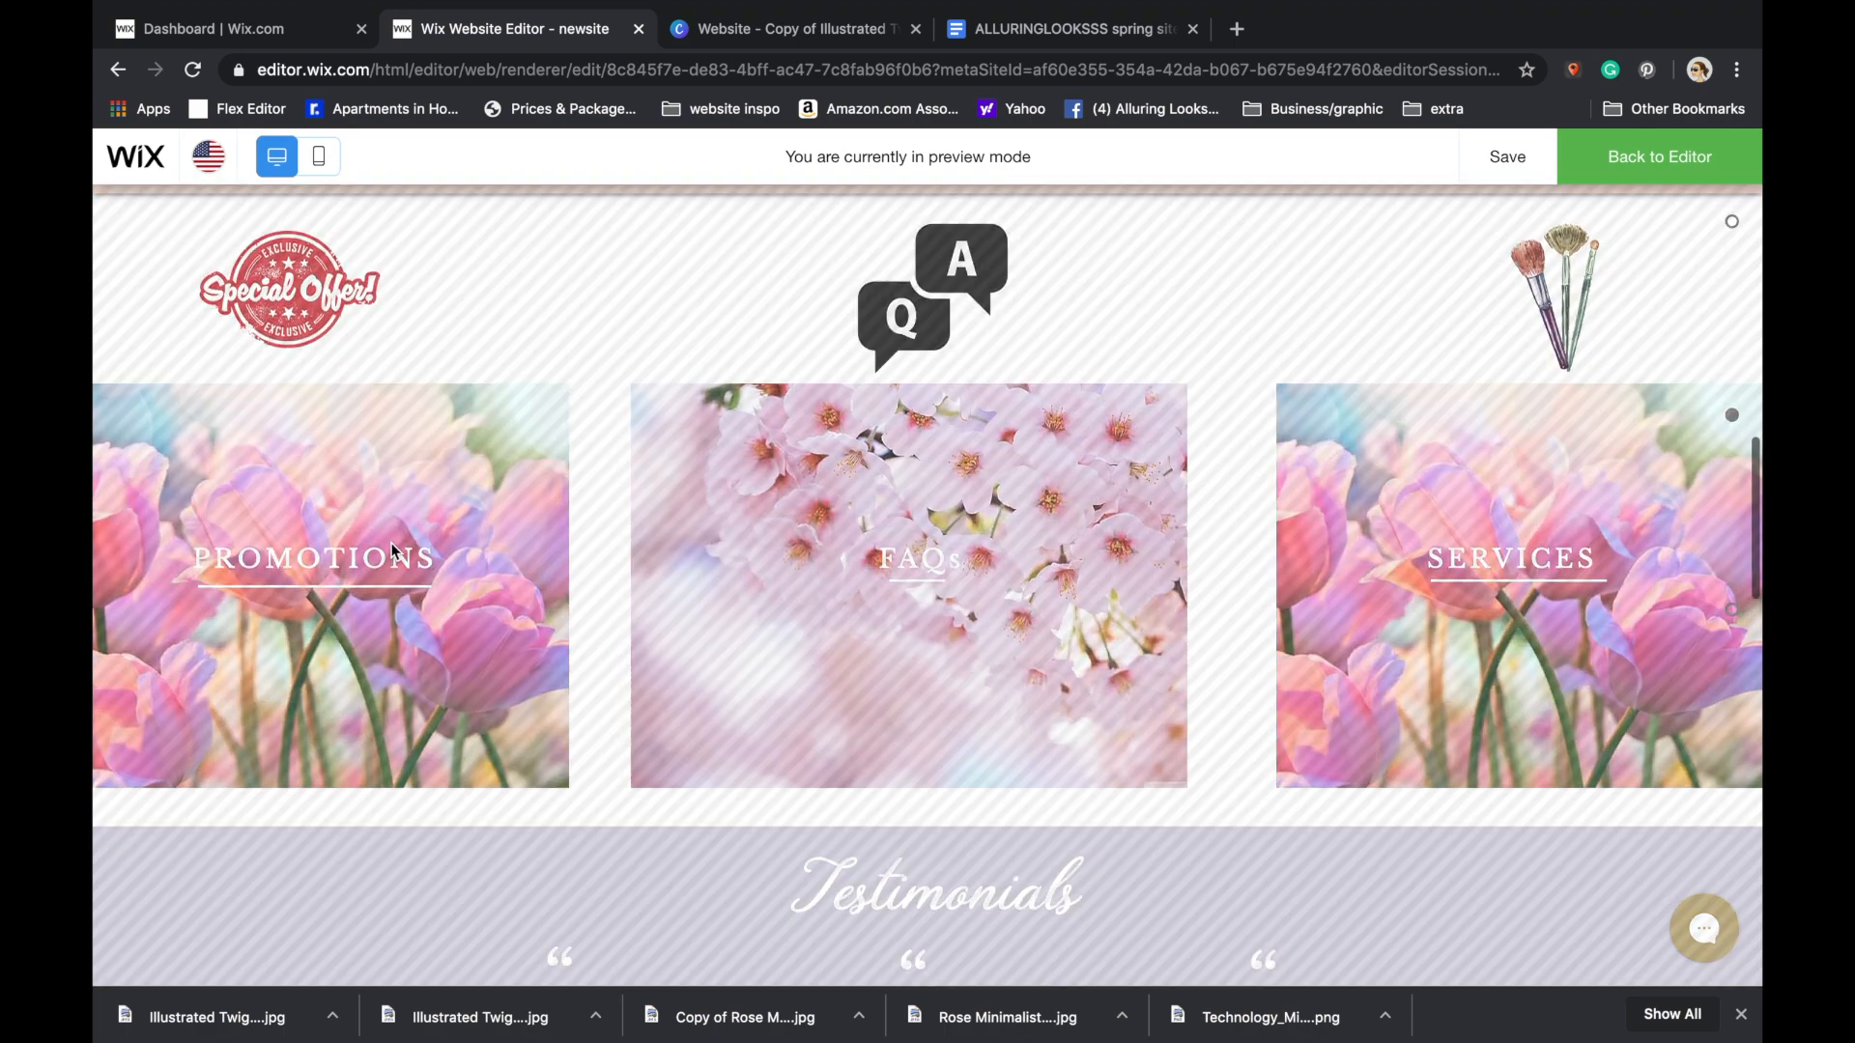
left_click(1241, 372)
scroll(419, 788, "down", 12)
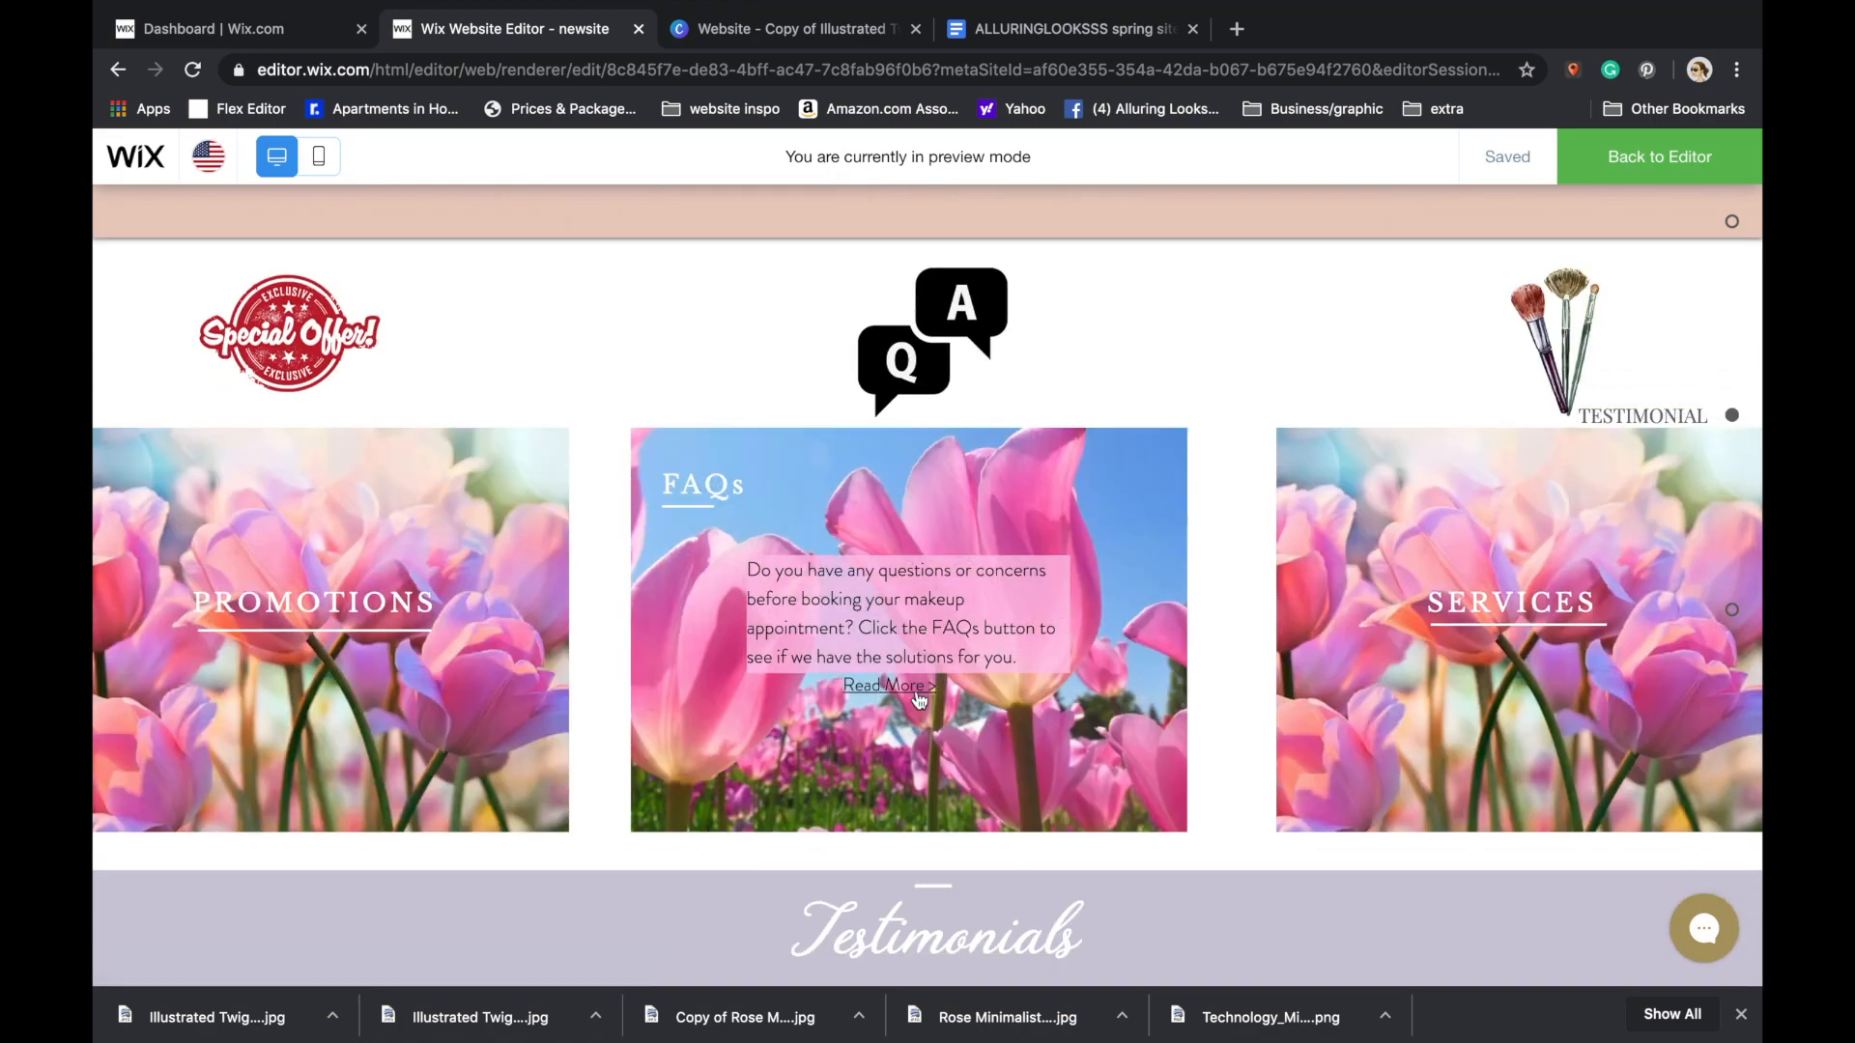
scroll(1209, 721, "down", 3)
scroll(1210, 721, "down", 15)
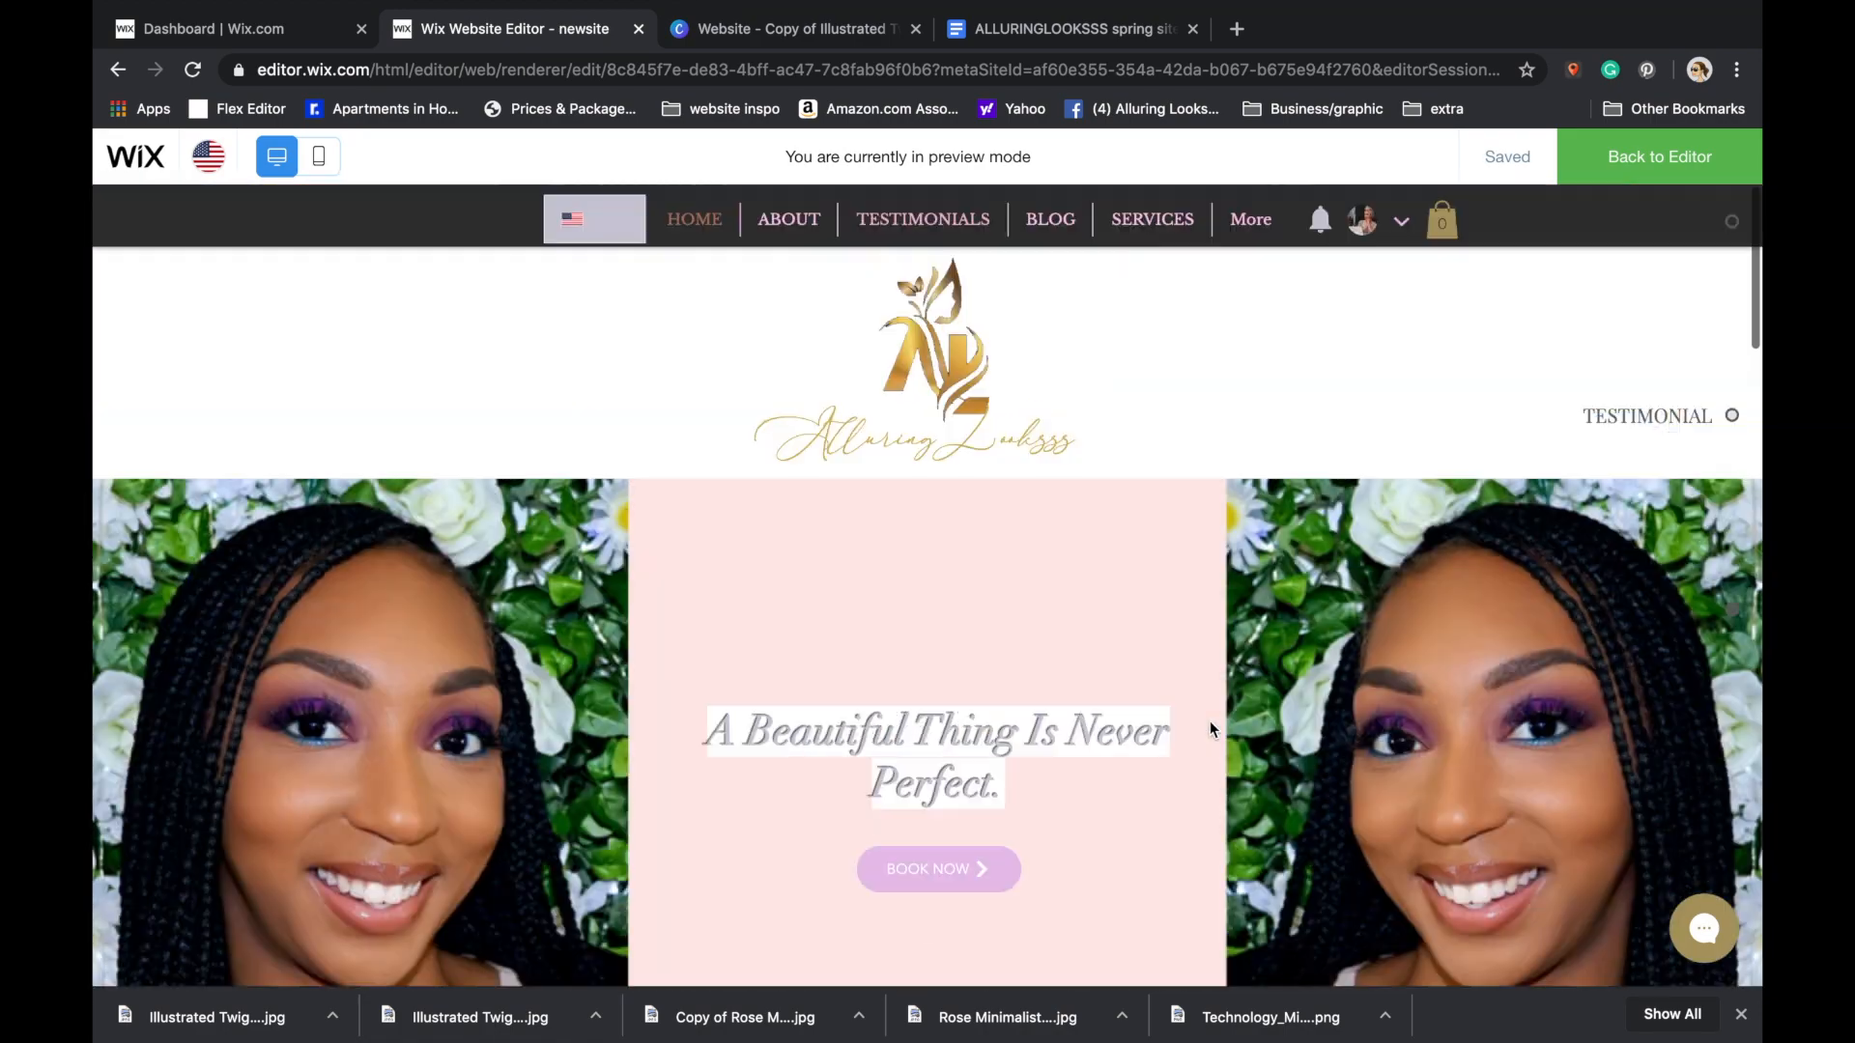
mouse_move(712, 217)
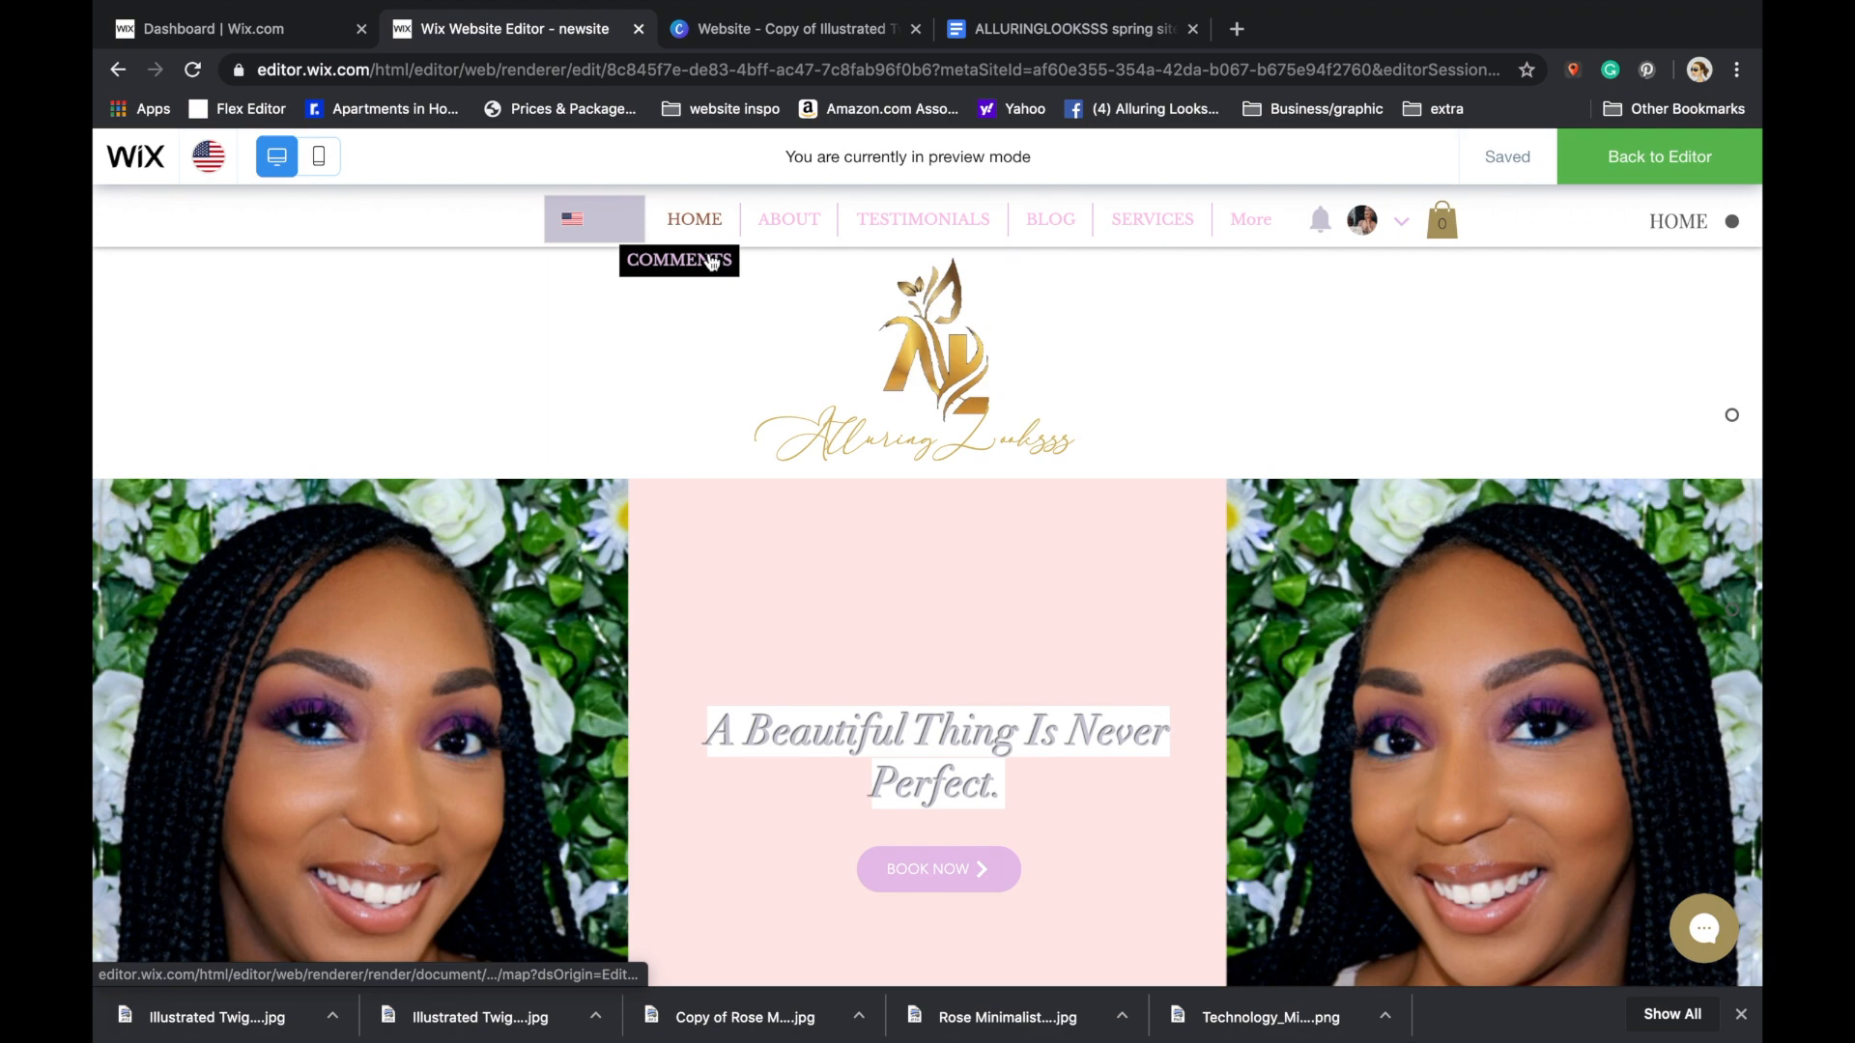
left_click(712, 261)
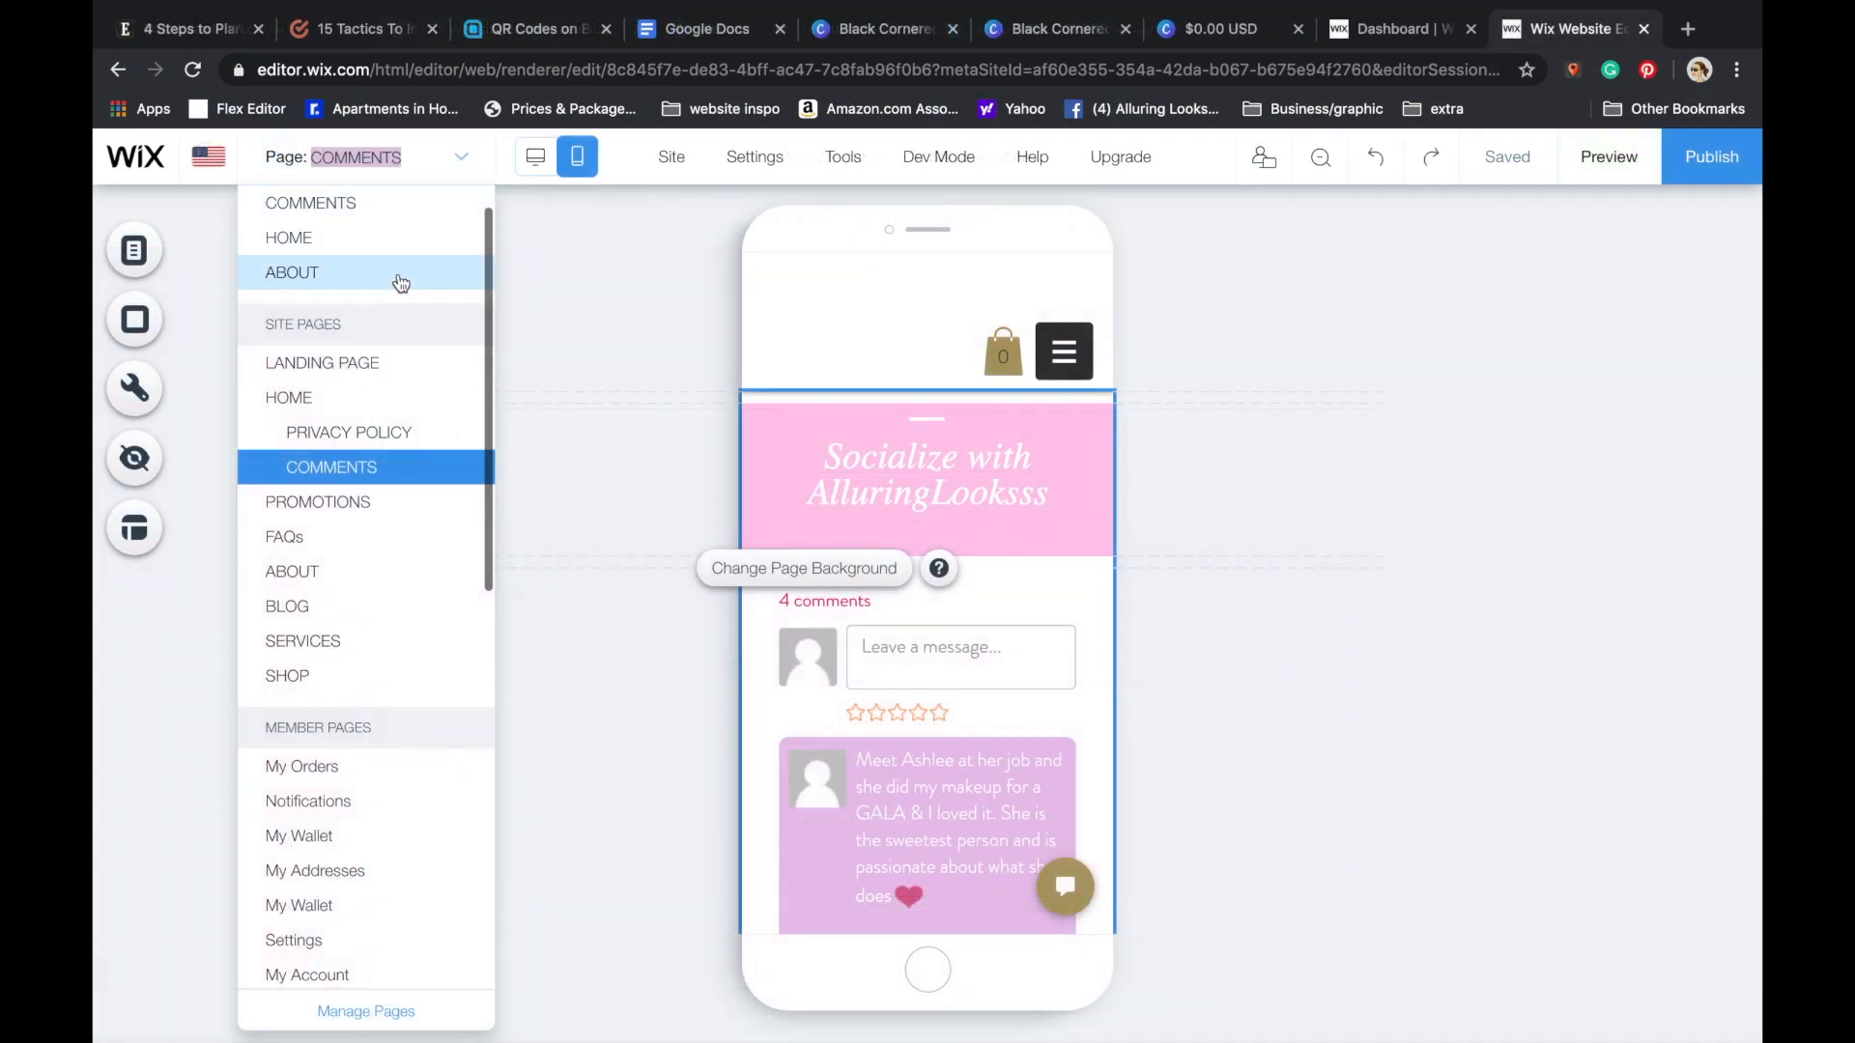
- Check the PROMOTIONS page in mobile view, then switch to the FAQs page
left_click(370, 517)
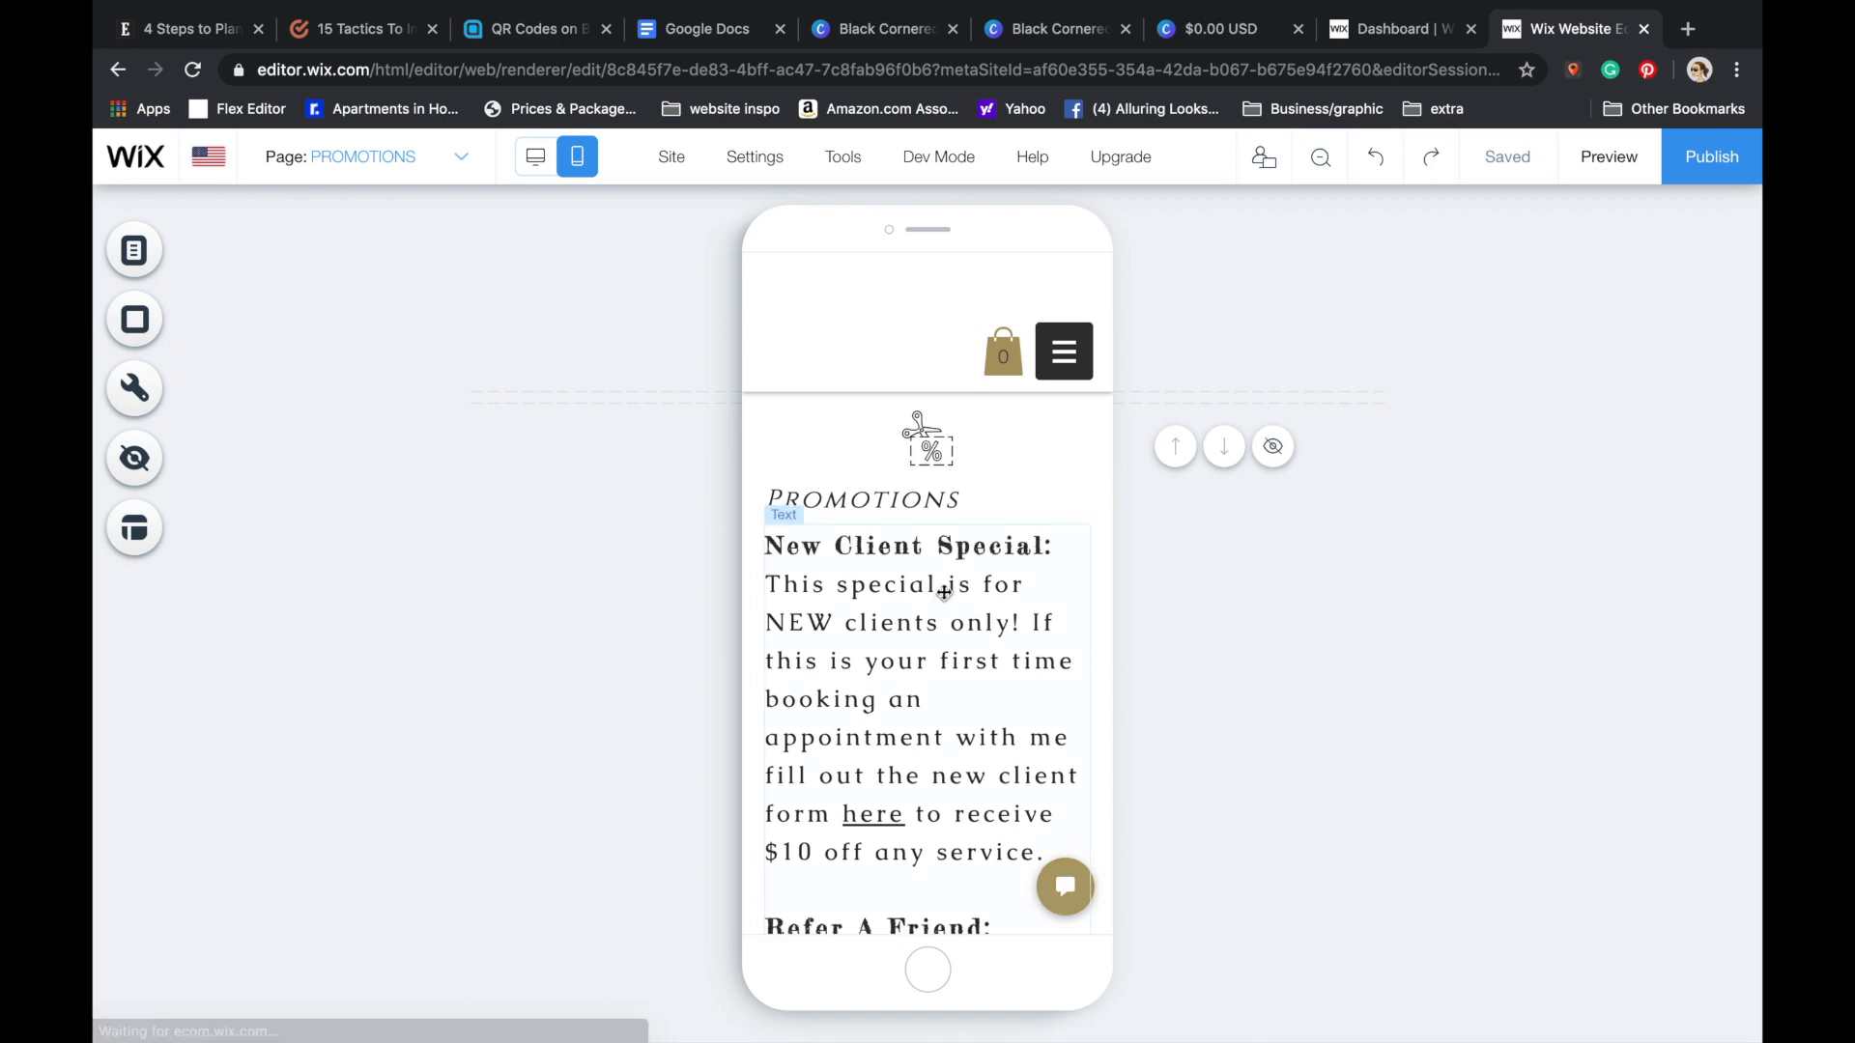
scroll(941, 623, "down", 1)
scroll(941, 623, "down", 10)
scroll(940, 622, "up", 12)
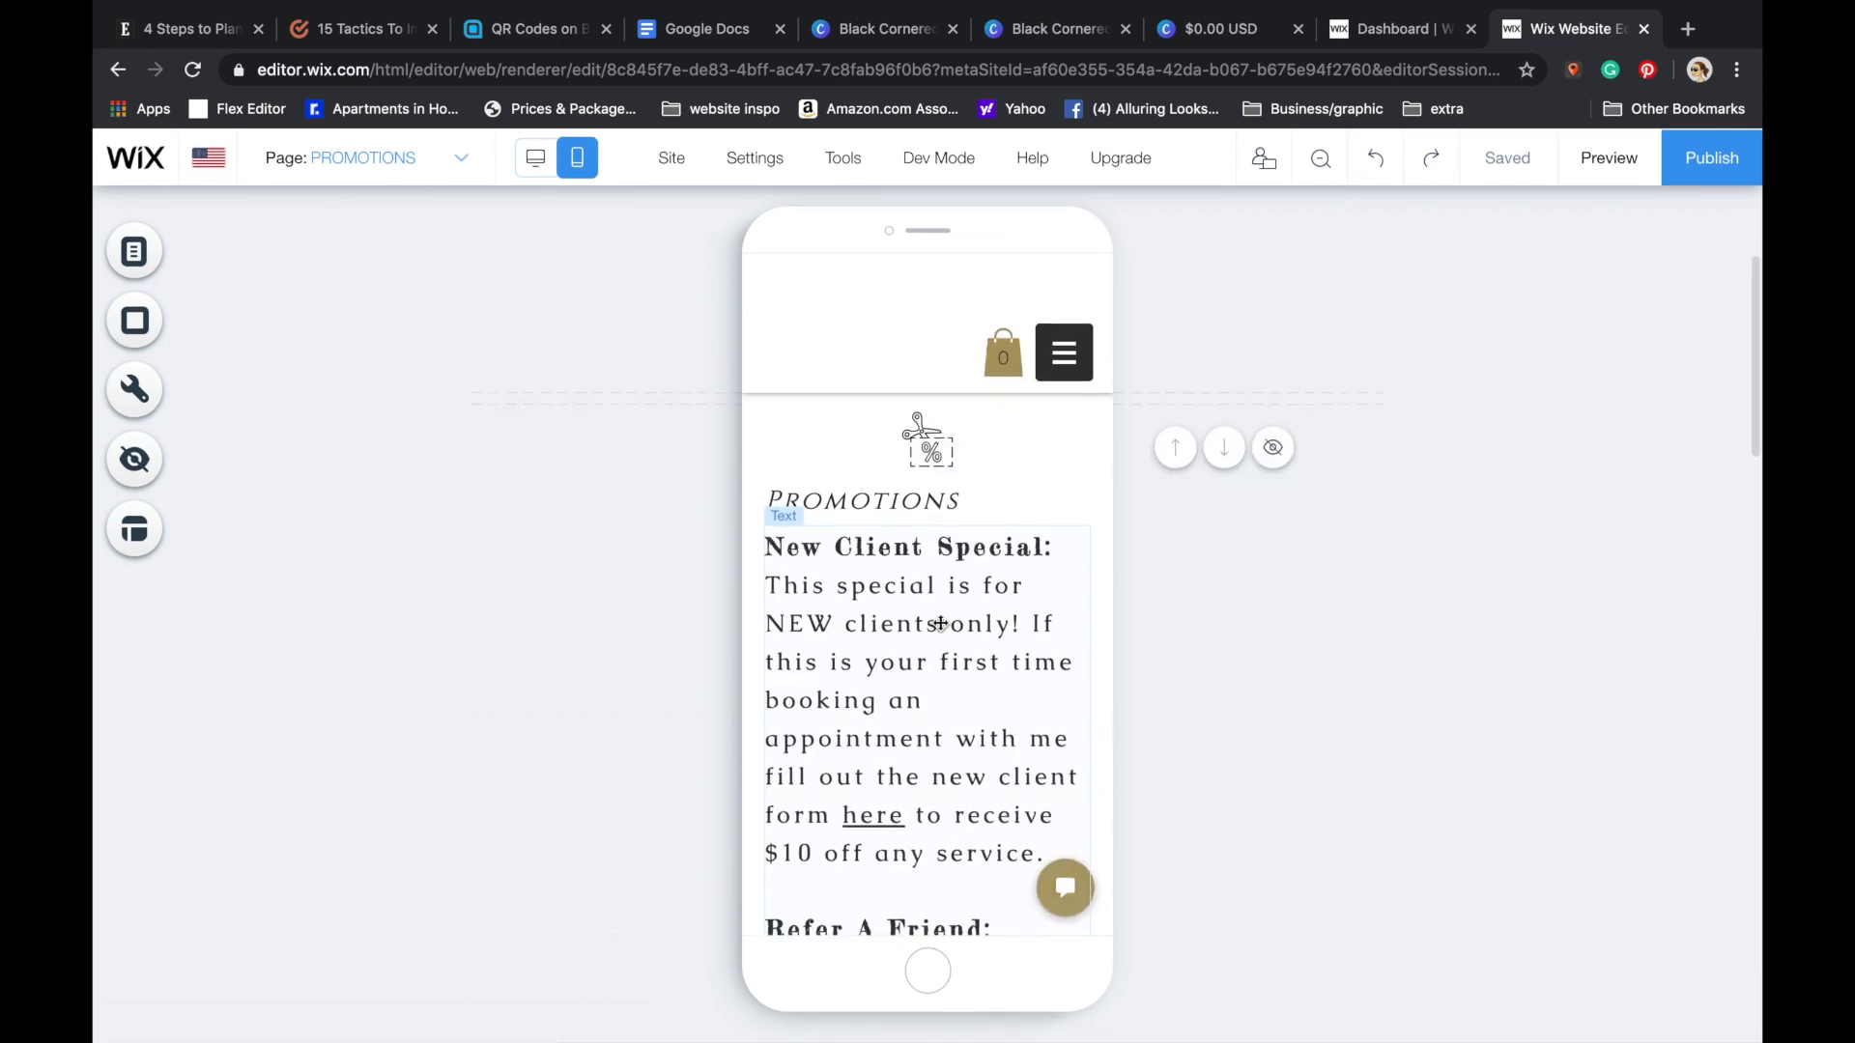
left_click(860, 814)
left_click(401, 156)
left_click(389, 550)
scroll(389, 558, "down", 15)
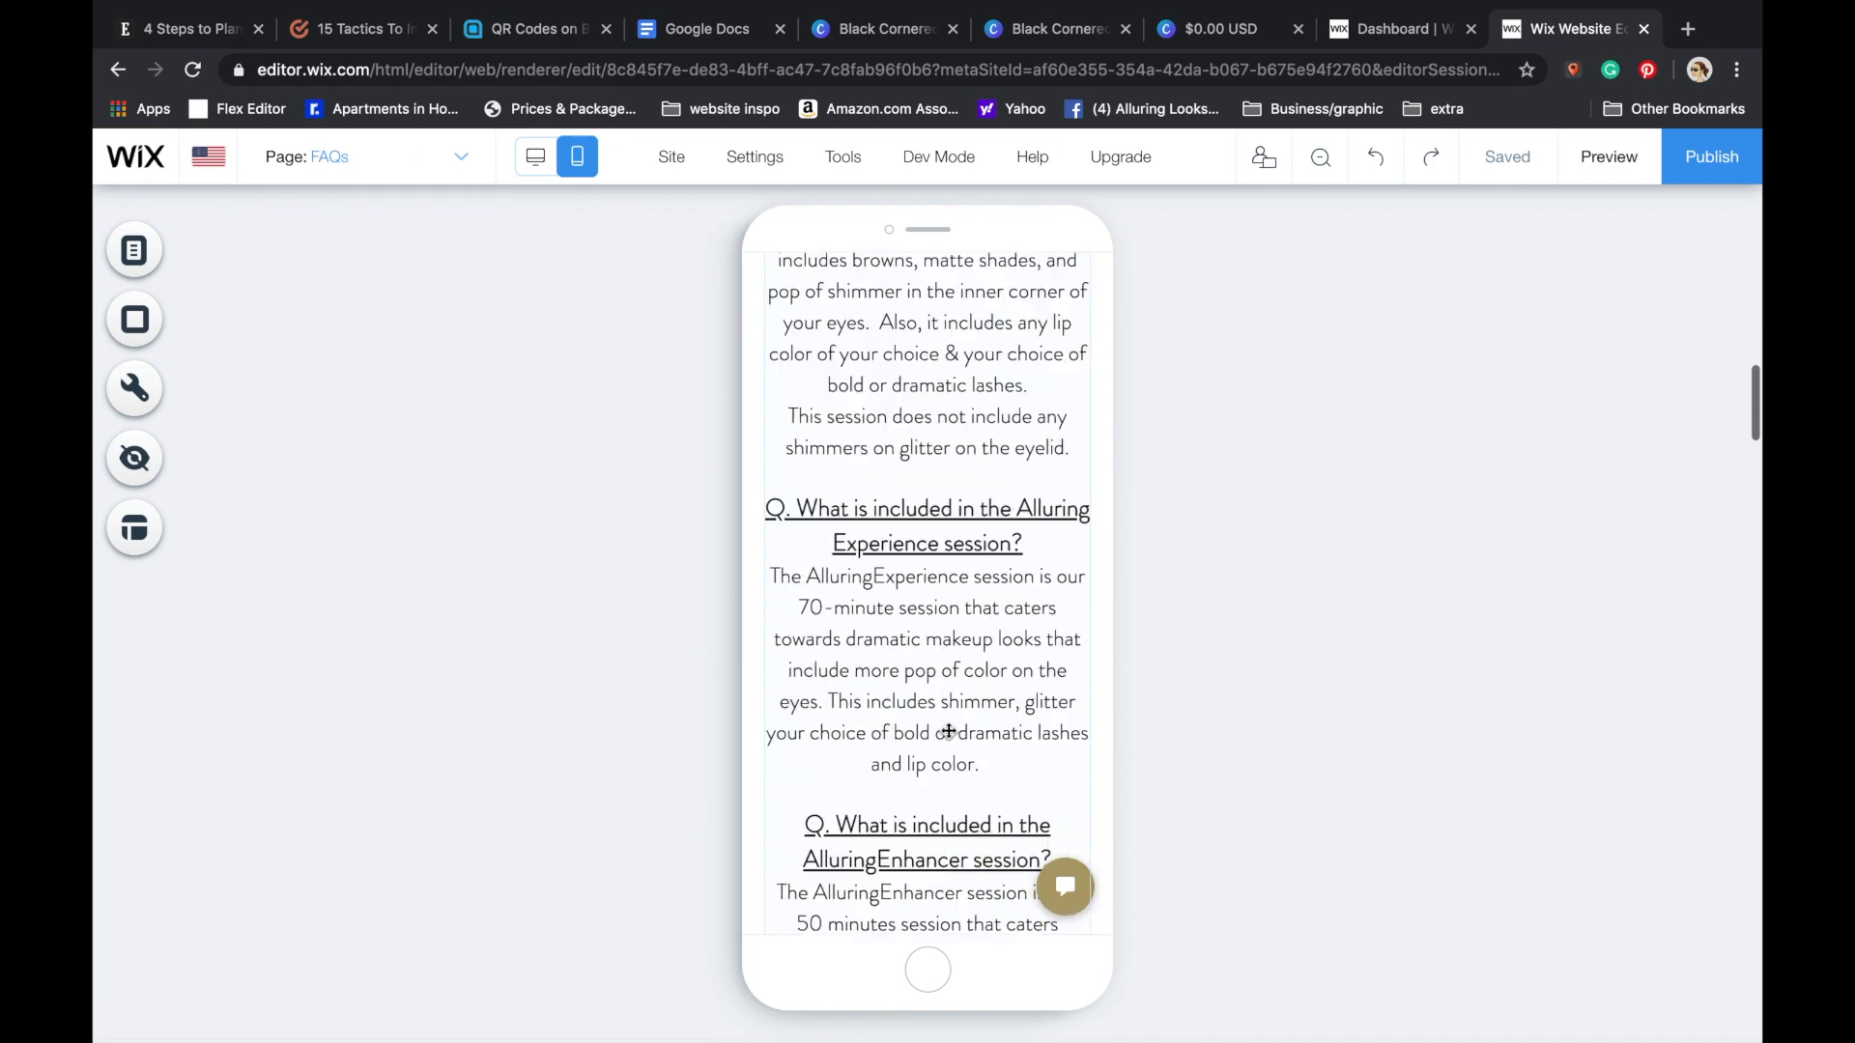
- Switch to the SERVICES page and scroll through its mobile layout
left_click(396, 159)
left_click(376, 641)
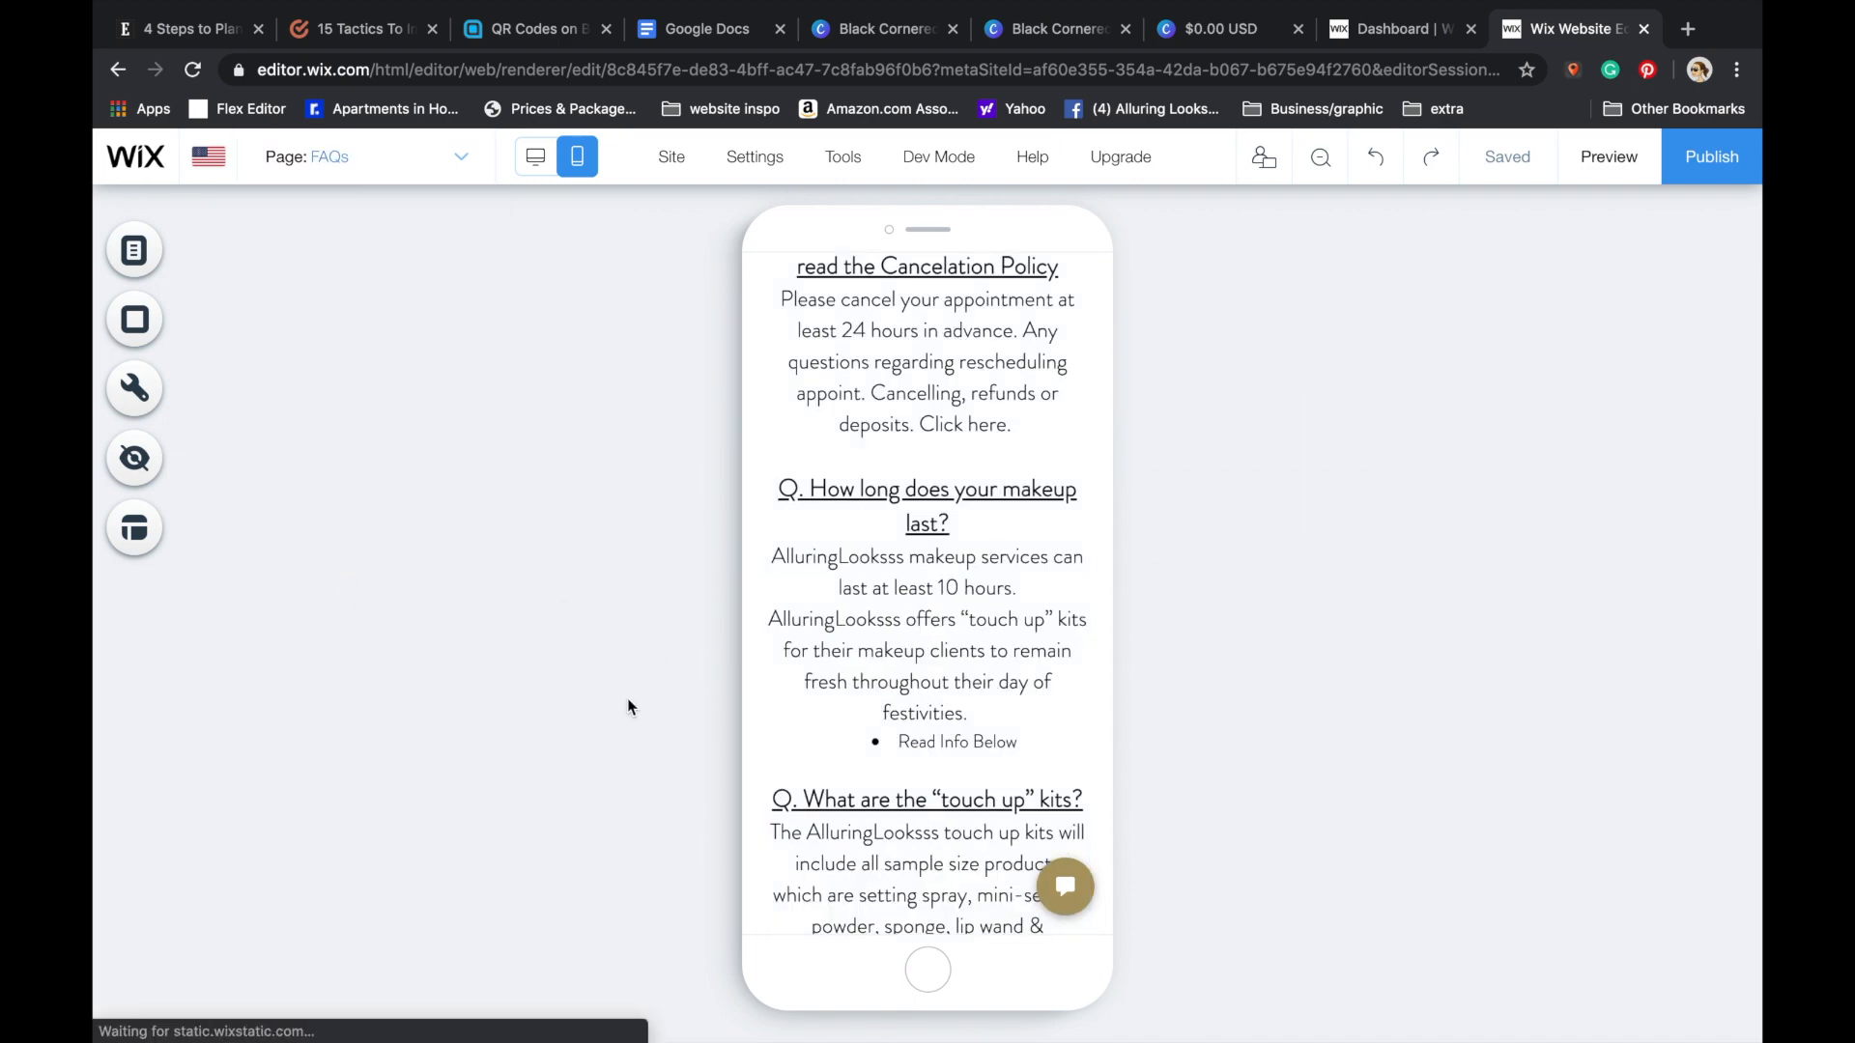
scroll(1017, 682, "down", 8)
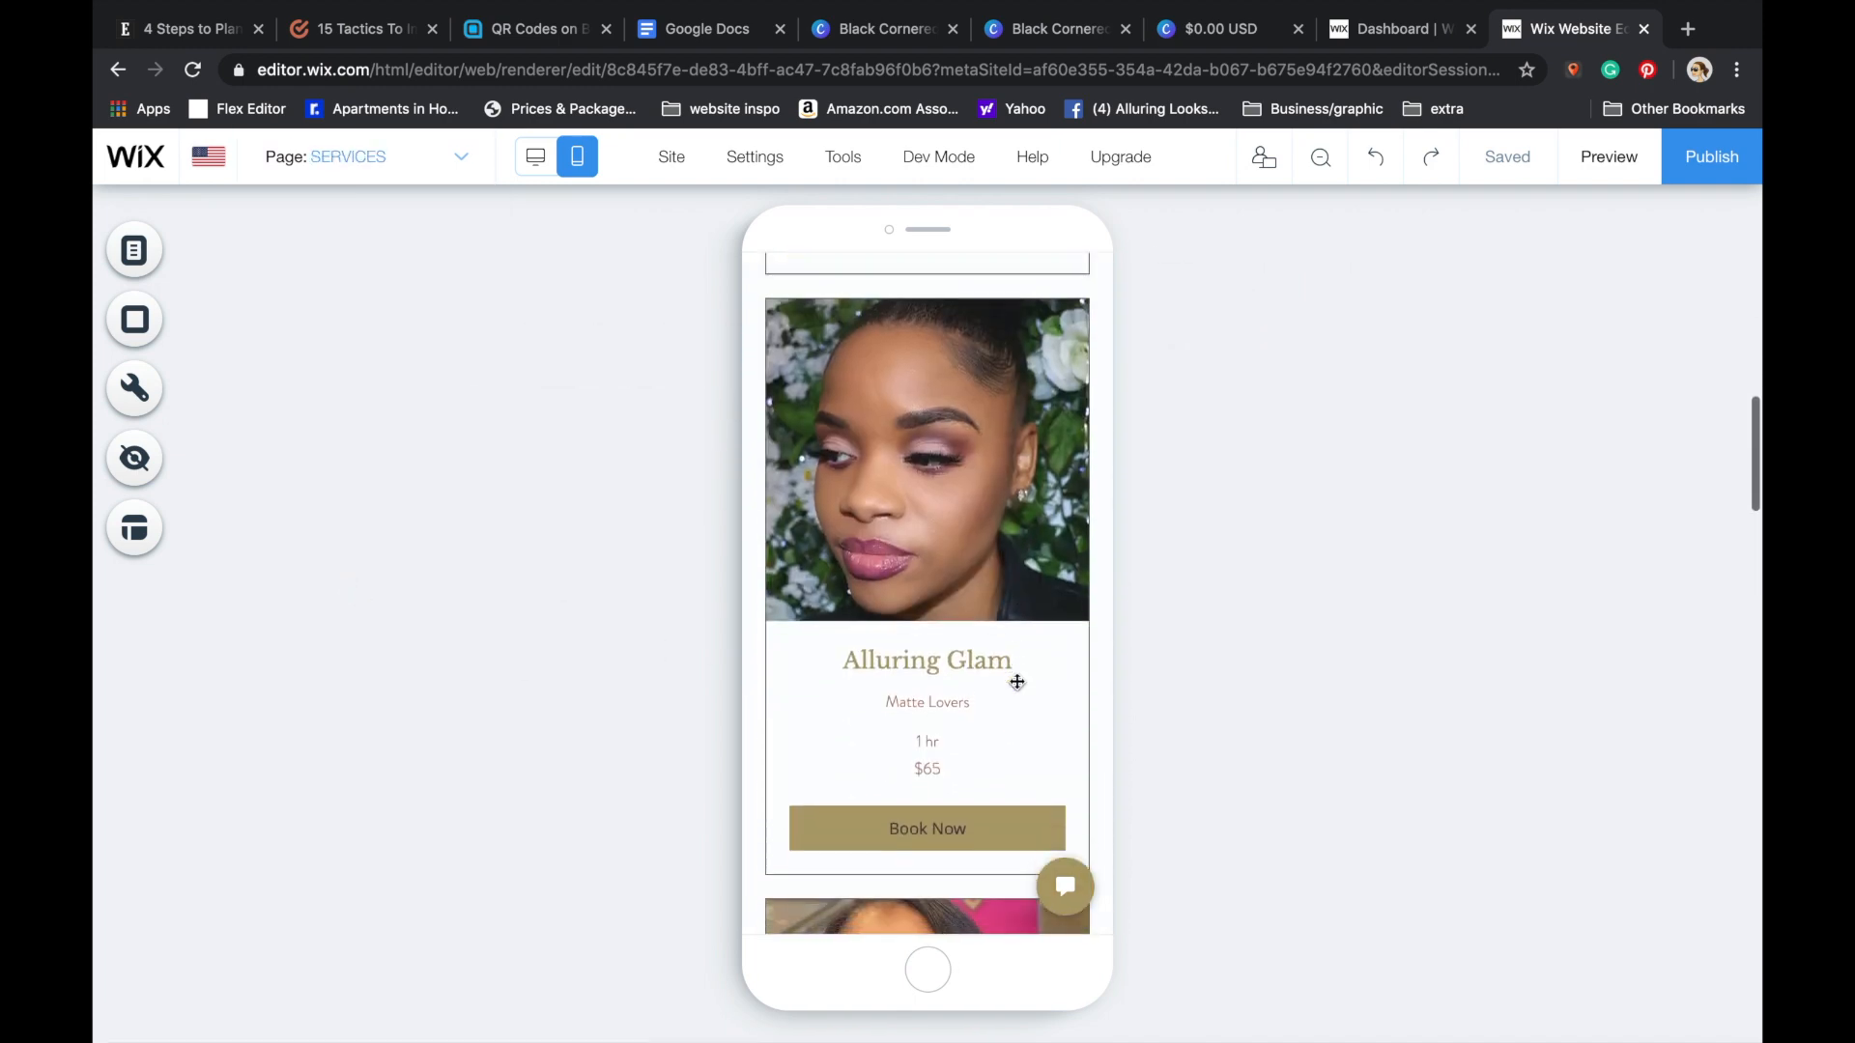
scroll(1017, 682, "down", 7)
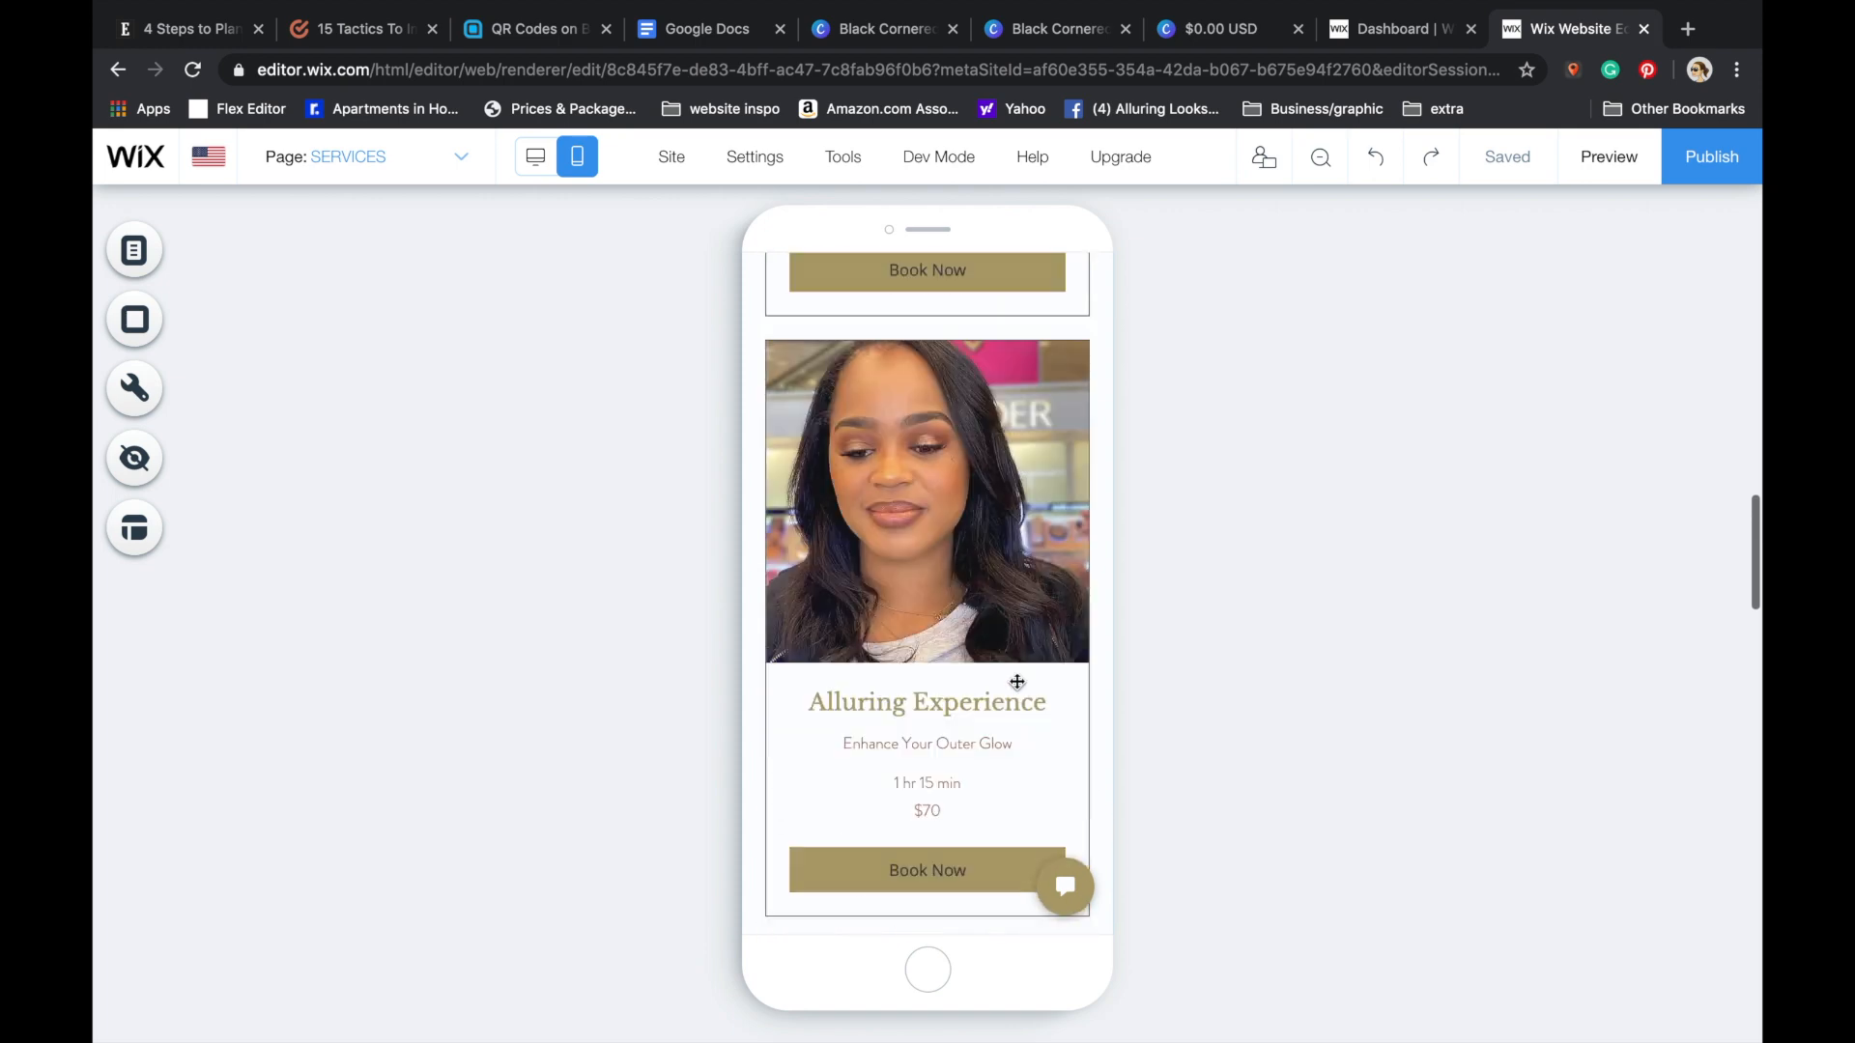
scroll(1018, 682, "up", 1)
scroll(1017, 682, "down", 7)
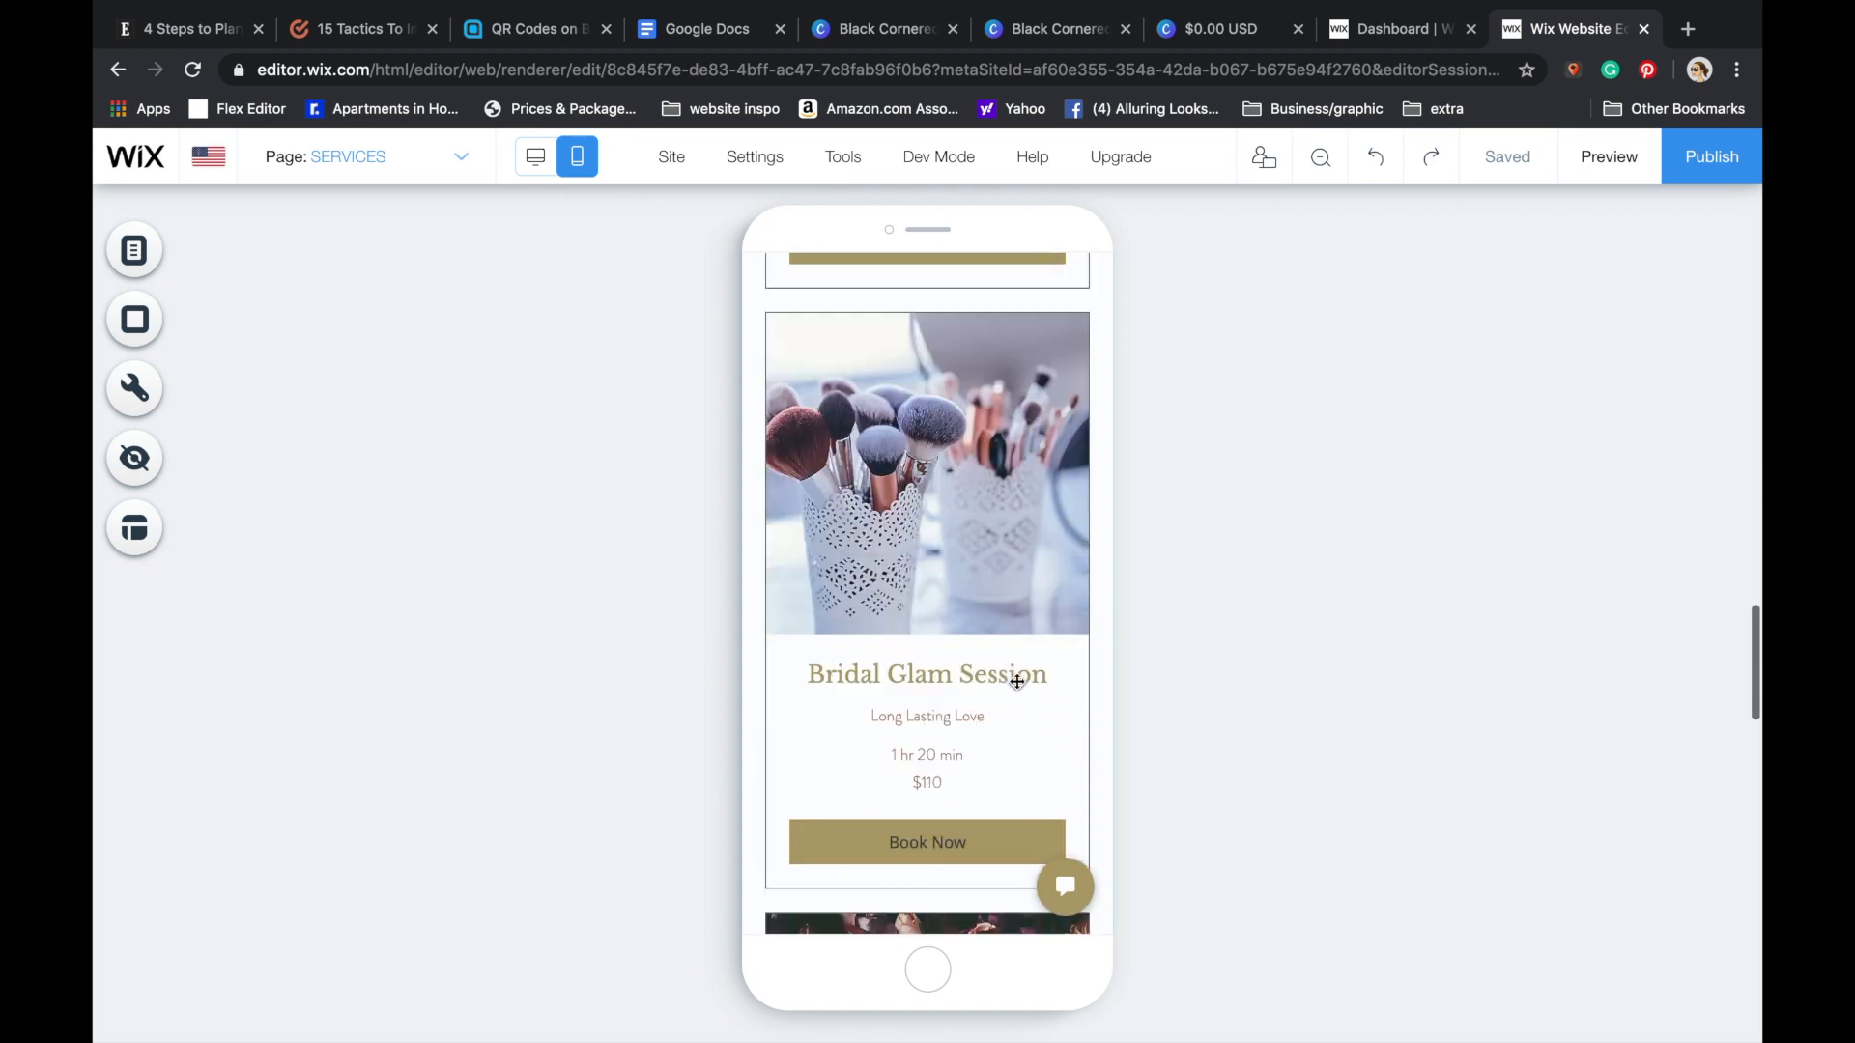
scroll(1017, 682, "down", 10)
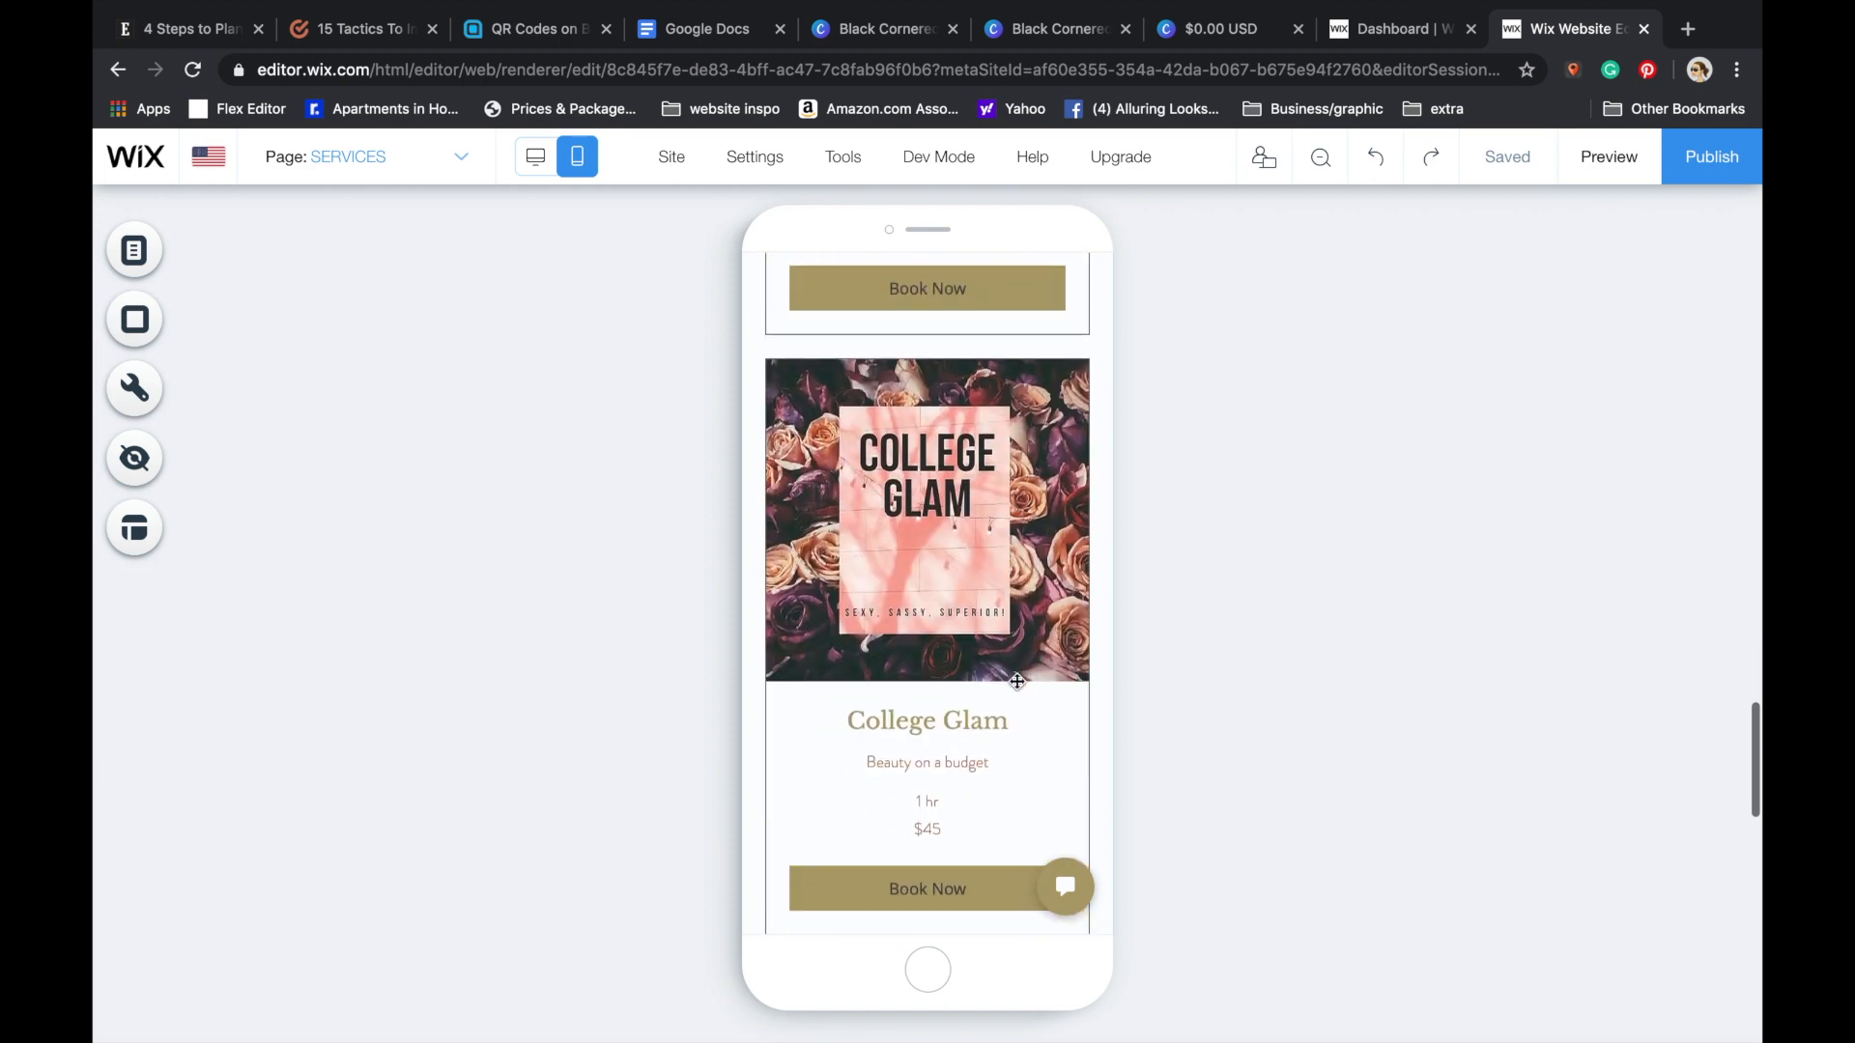
- Nudge the coupon-code note slightly right and make its text smaller
left_click(942, 408)
left_click_drag(820, 490, 825, 490)
left_click(1227, 633)
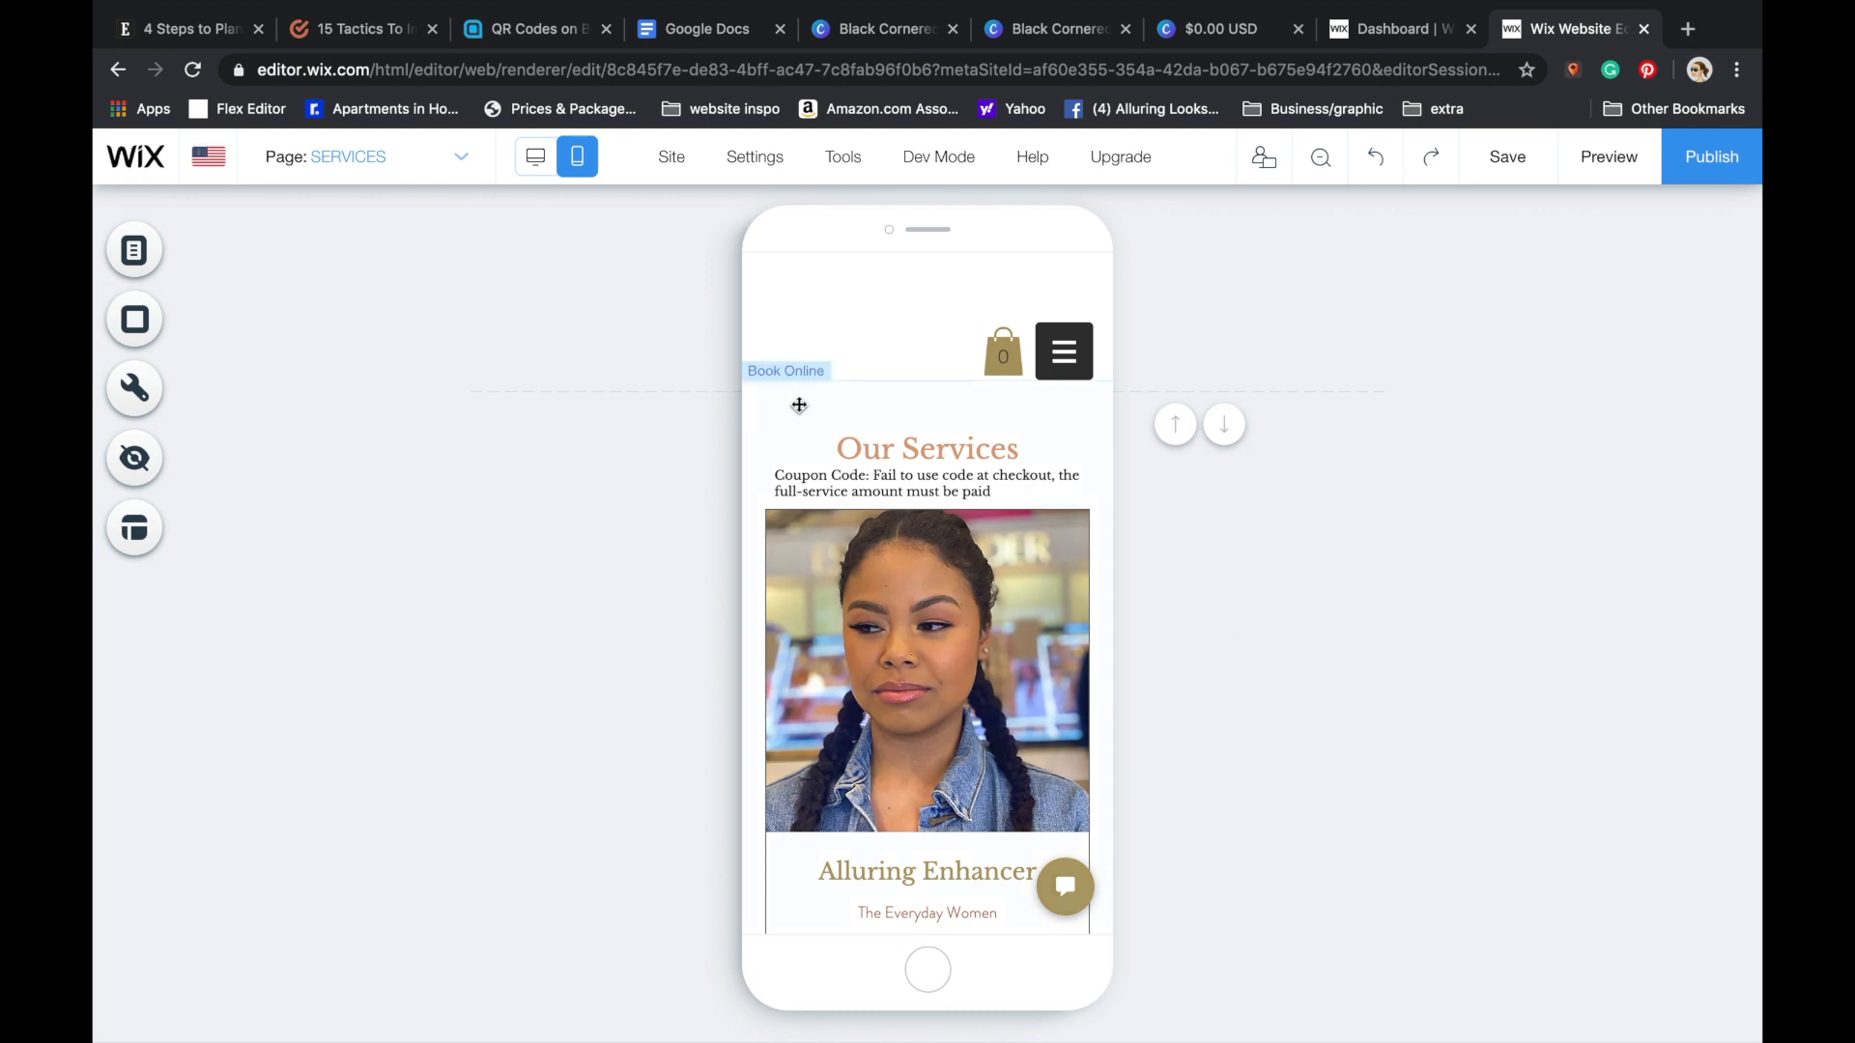
left_click(908, 456)
left_click(883, 481)
left_click(837, 431)
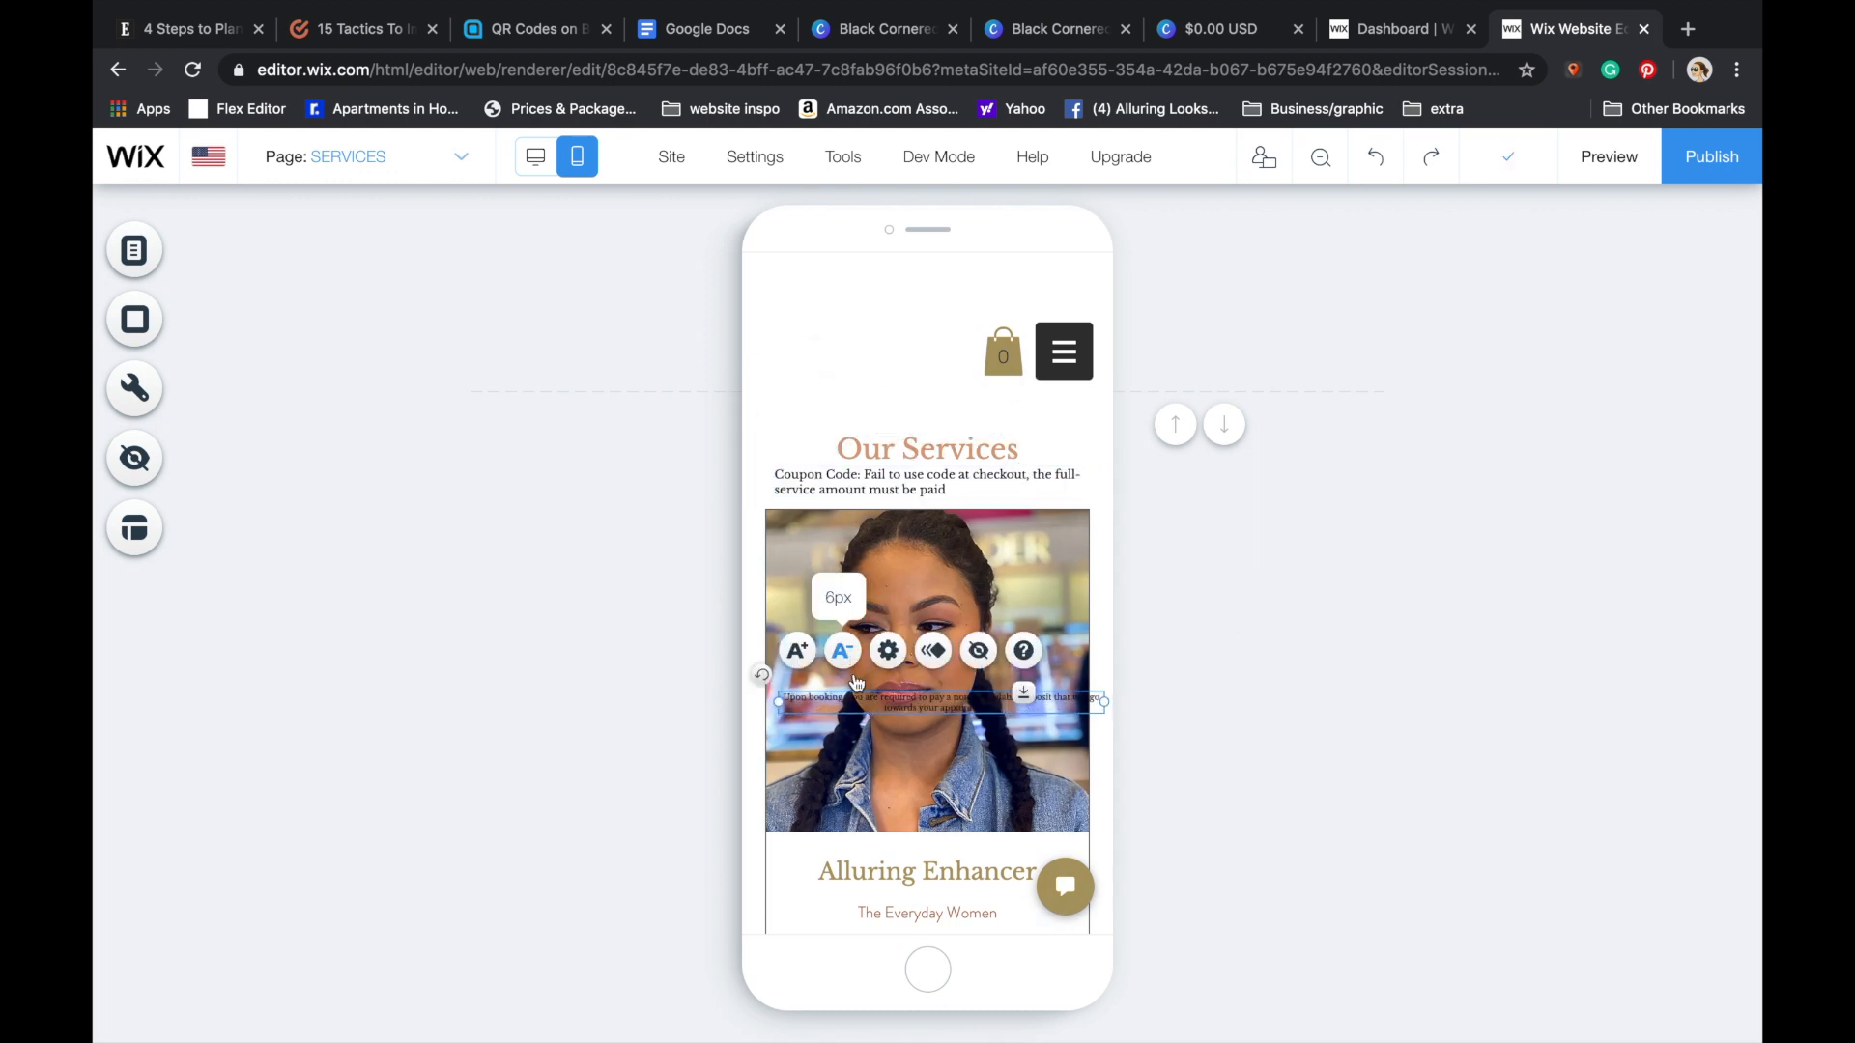
- Move the booking-deposit note up under the header and shrink the coupon note to one small line
left_click_drag(856, 682, 848, 402)
left_click(1258, 679)
left_click(902, 485)
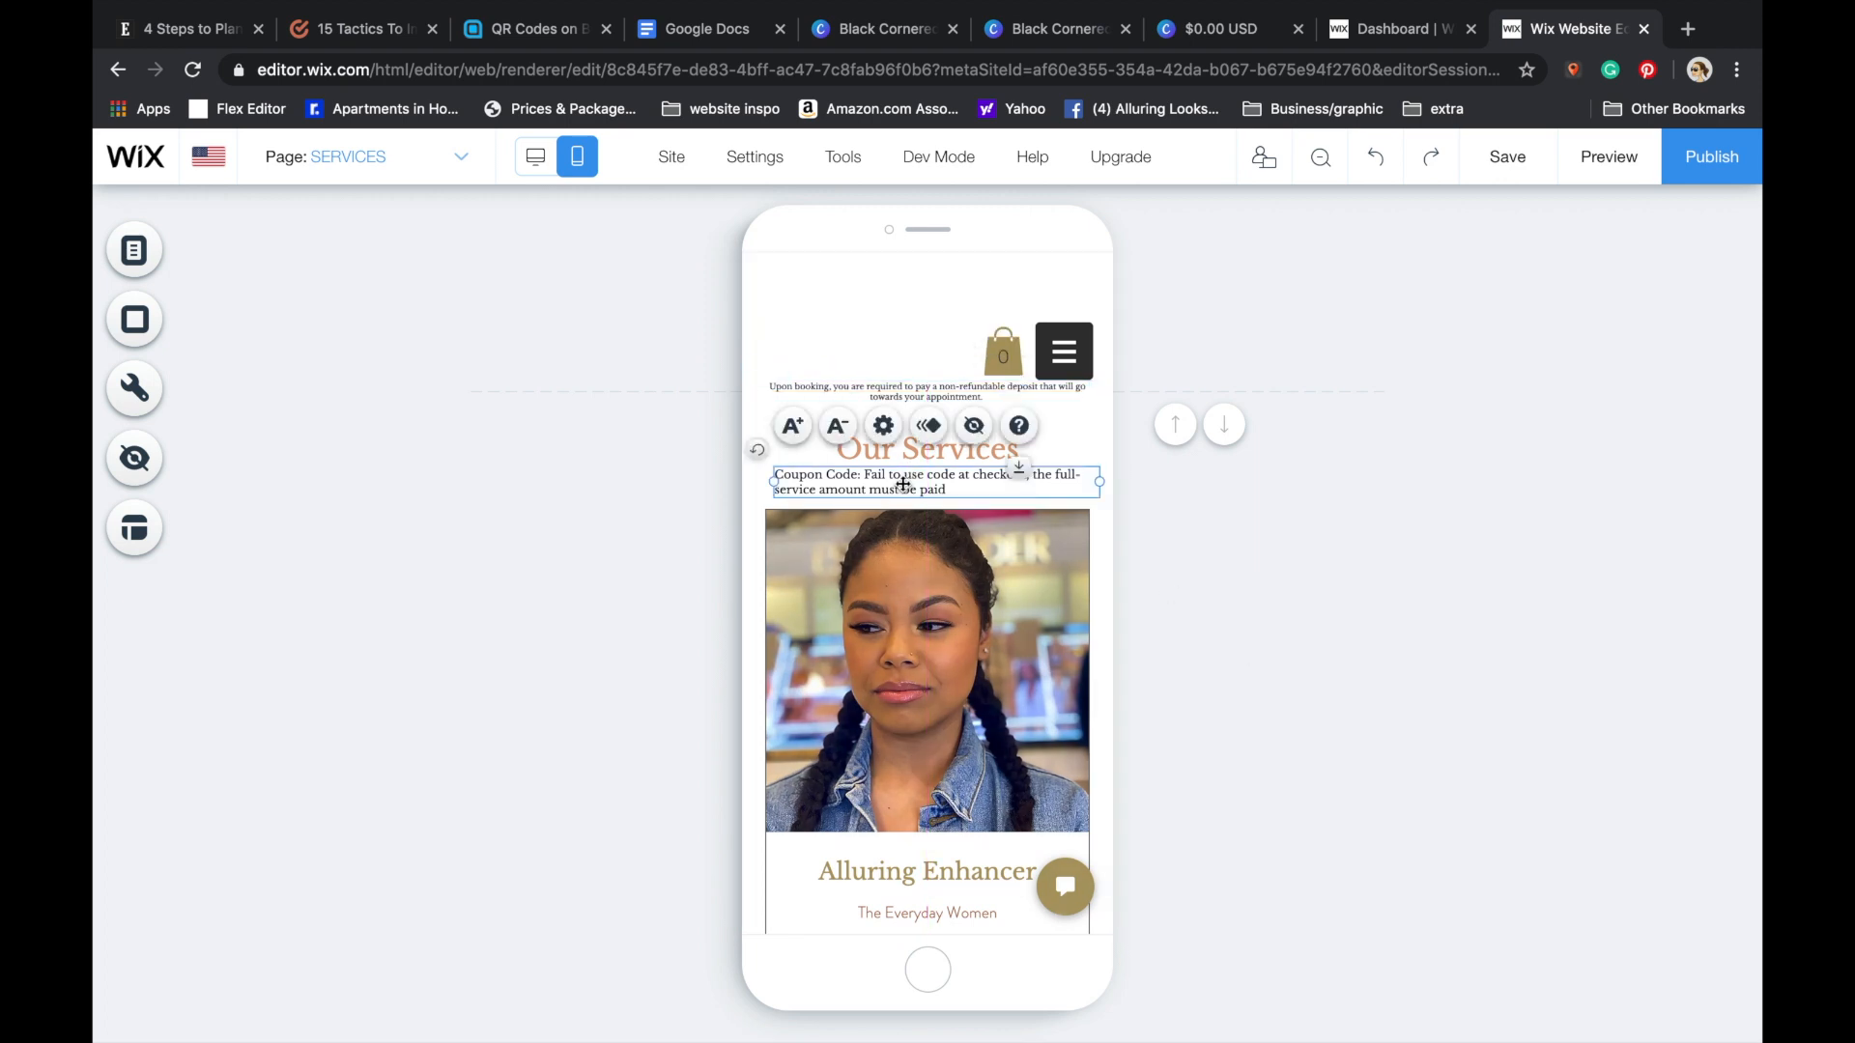
left_click(840, 431)
left_click(956, 502)
- Place the coupon line below Our Services, lower the deposit note slightly, and save the site
left_click(931, 476)
left_click(1030, 510)
left_click(971, 475)
left_click_drag(971, 475, 971, 490)
left_click(1406, 651)
left_click_drag(876, 342, 876, 352)
left_click(1411, 645)
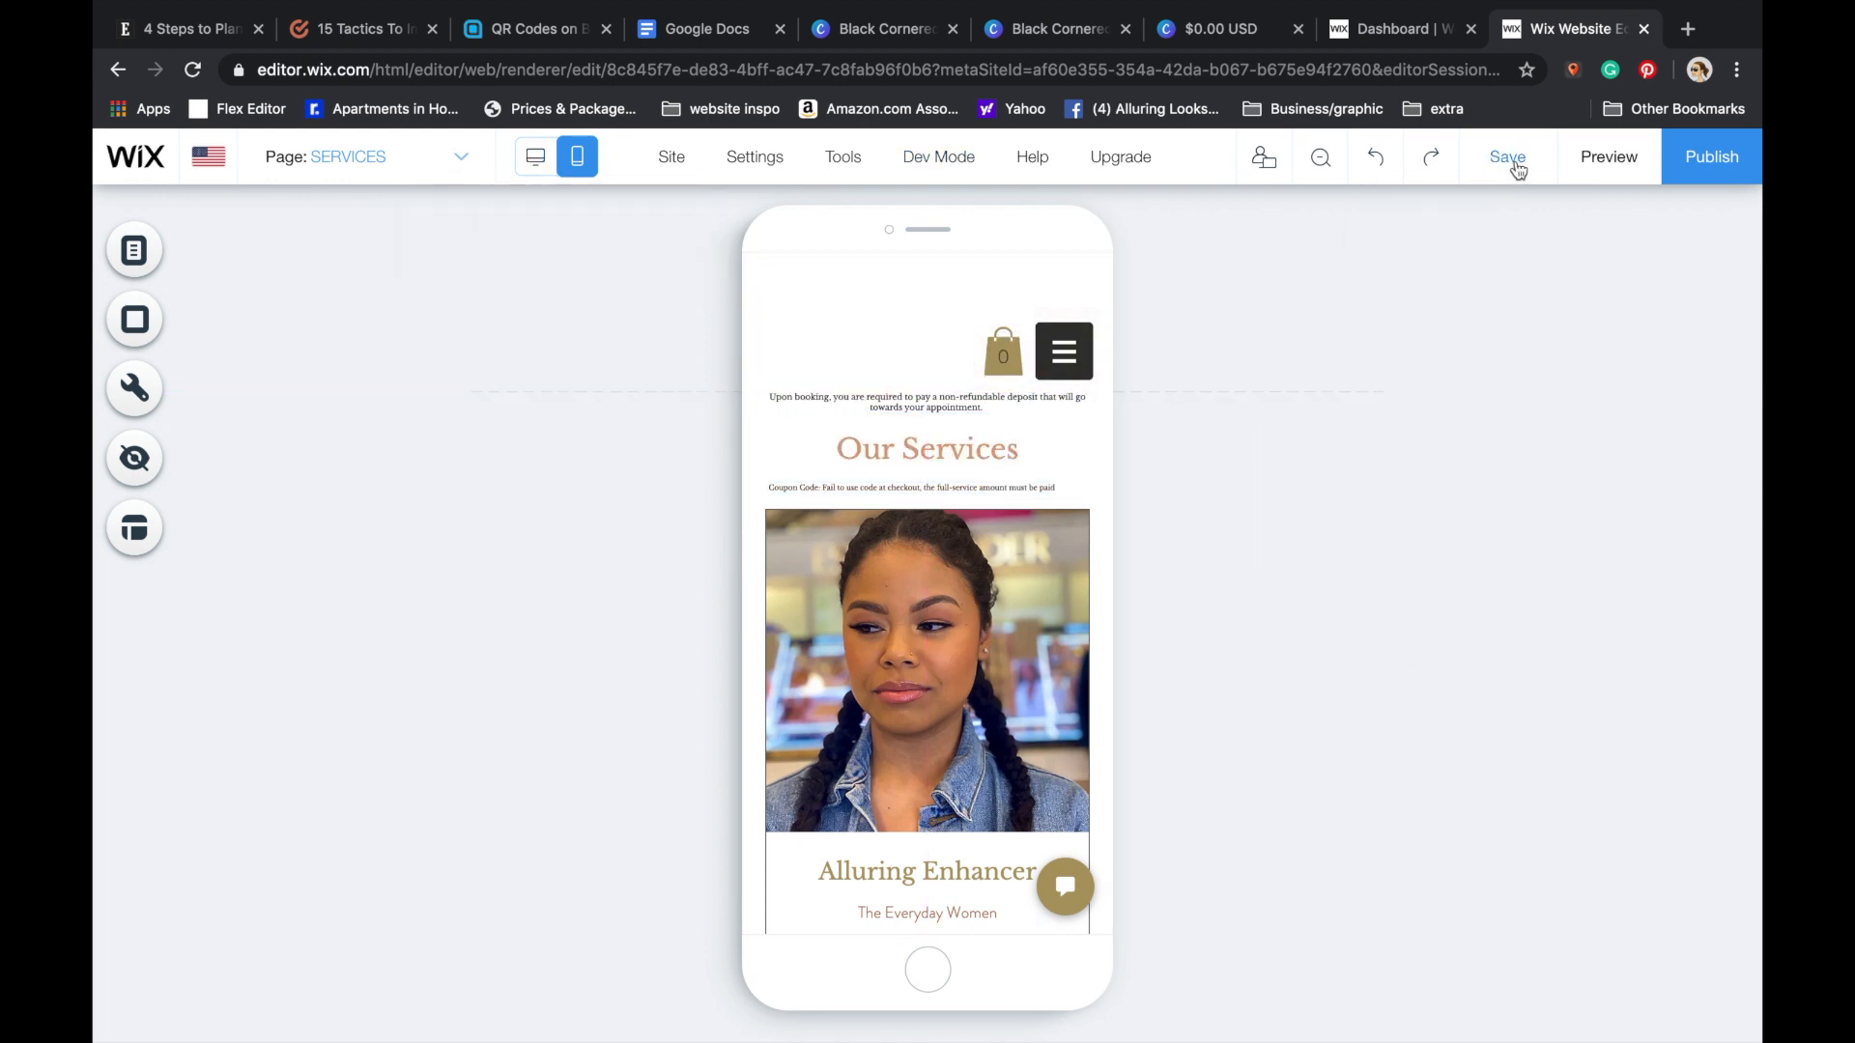
left_click(1513, 162)
- Dismiss the save confirmation and switch the editor to the desktop layout
left_click(1271, 795)
left_click(387, 157)
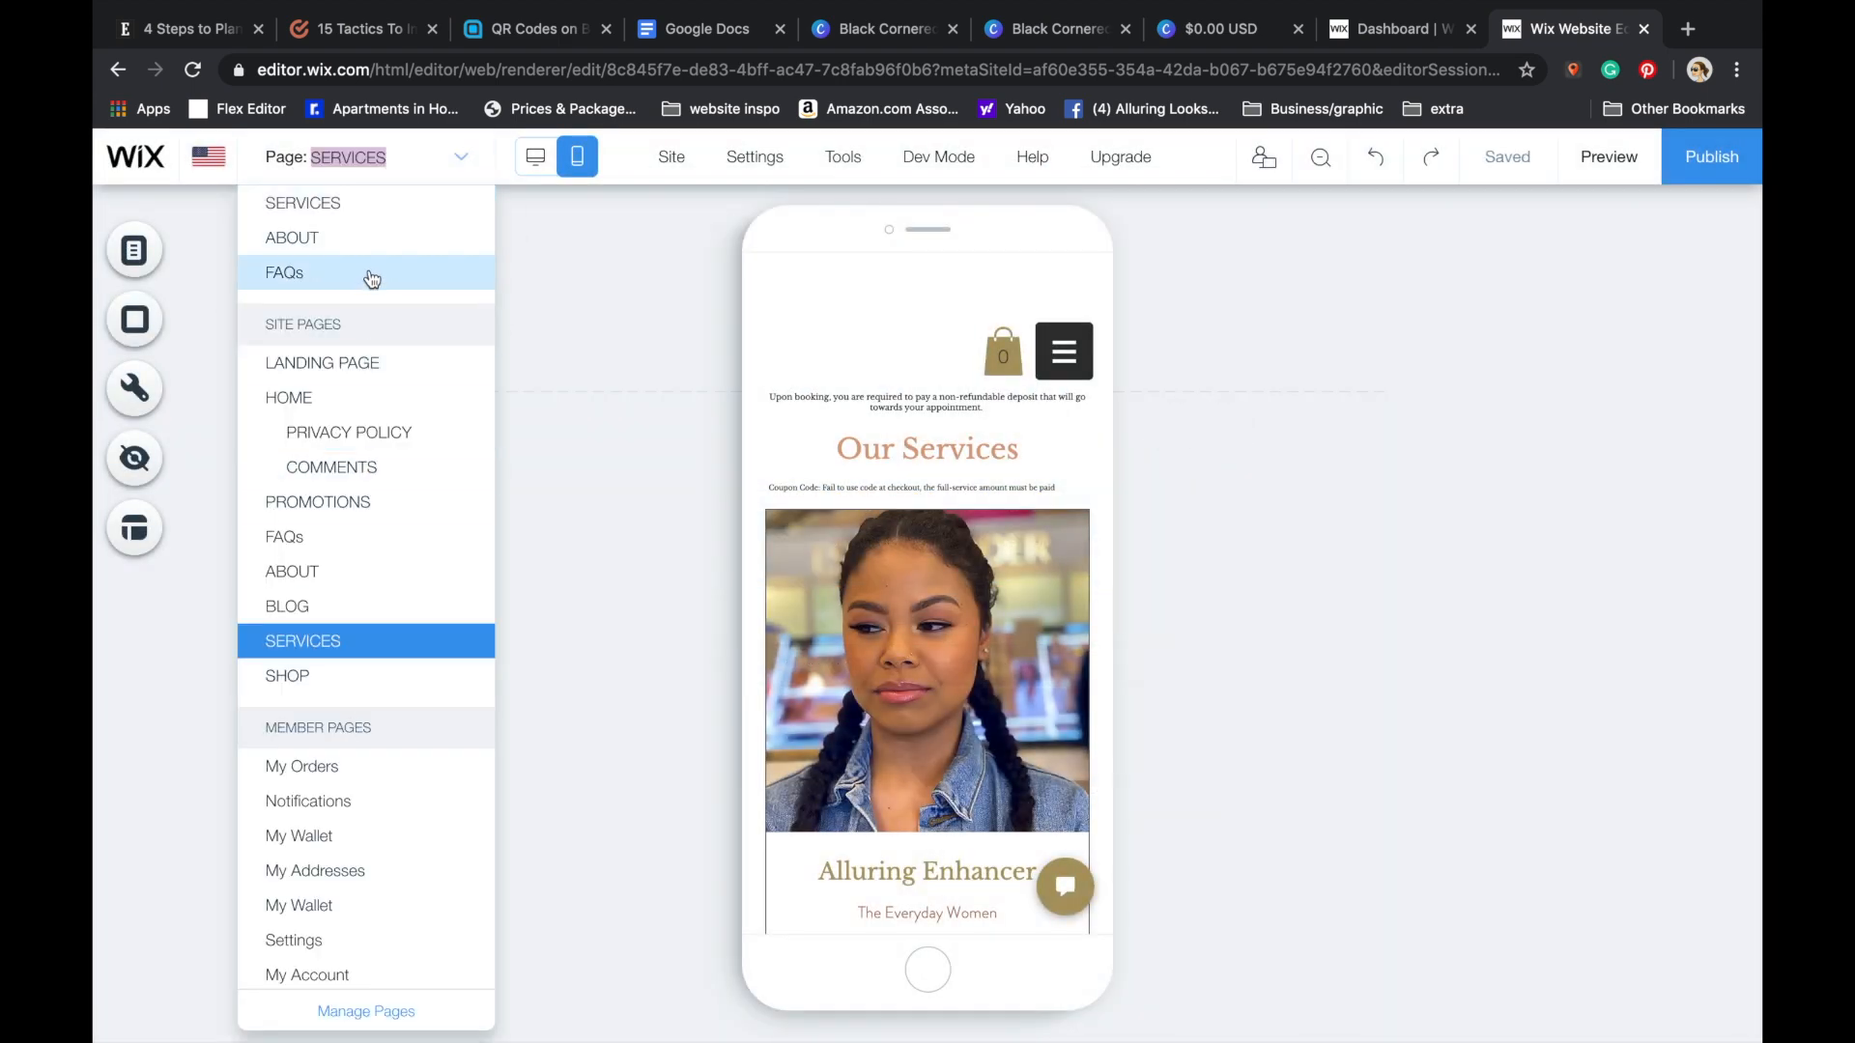
left_click(537, 157)
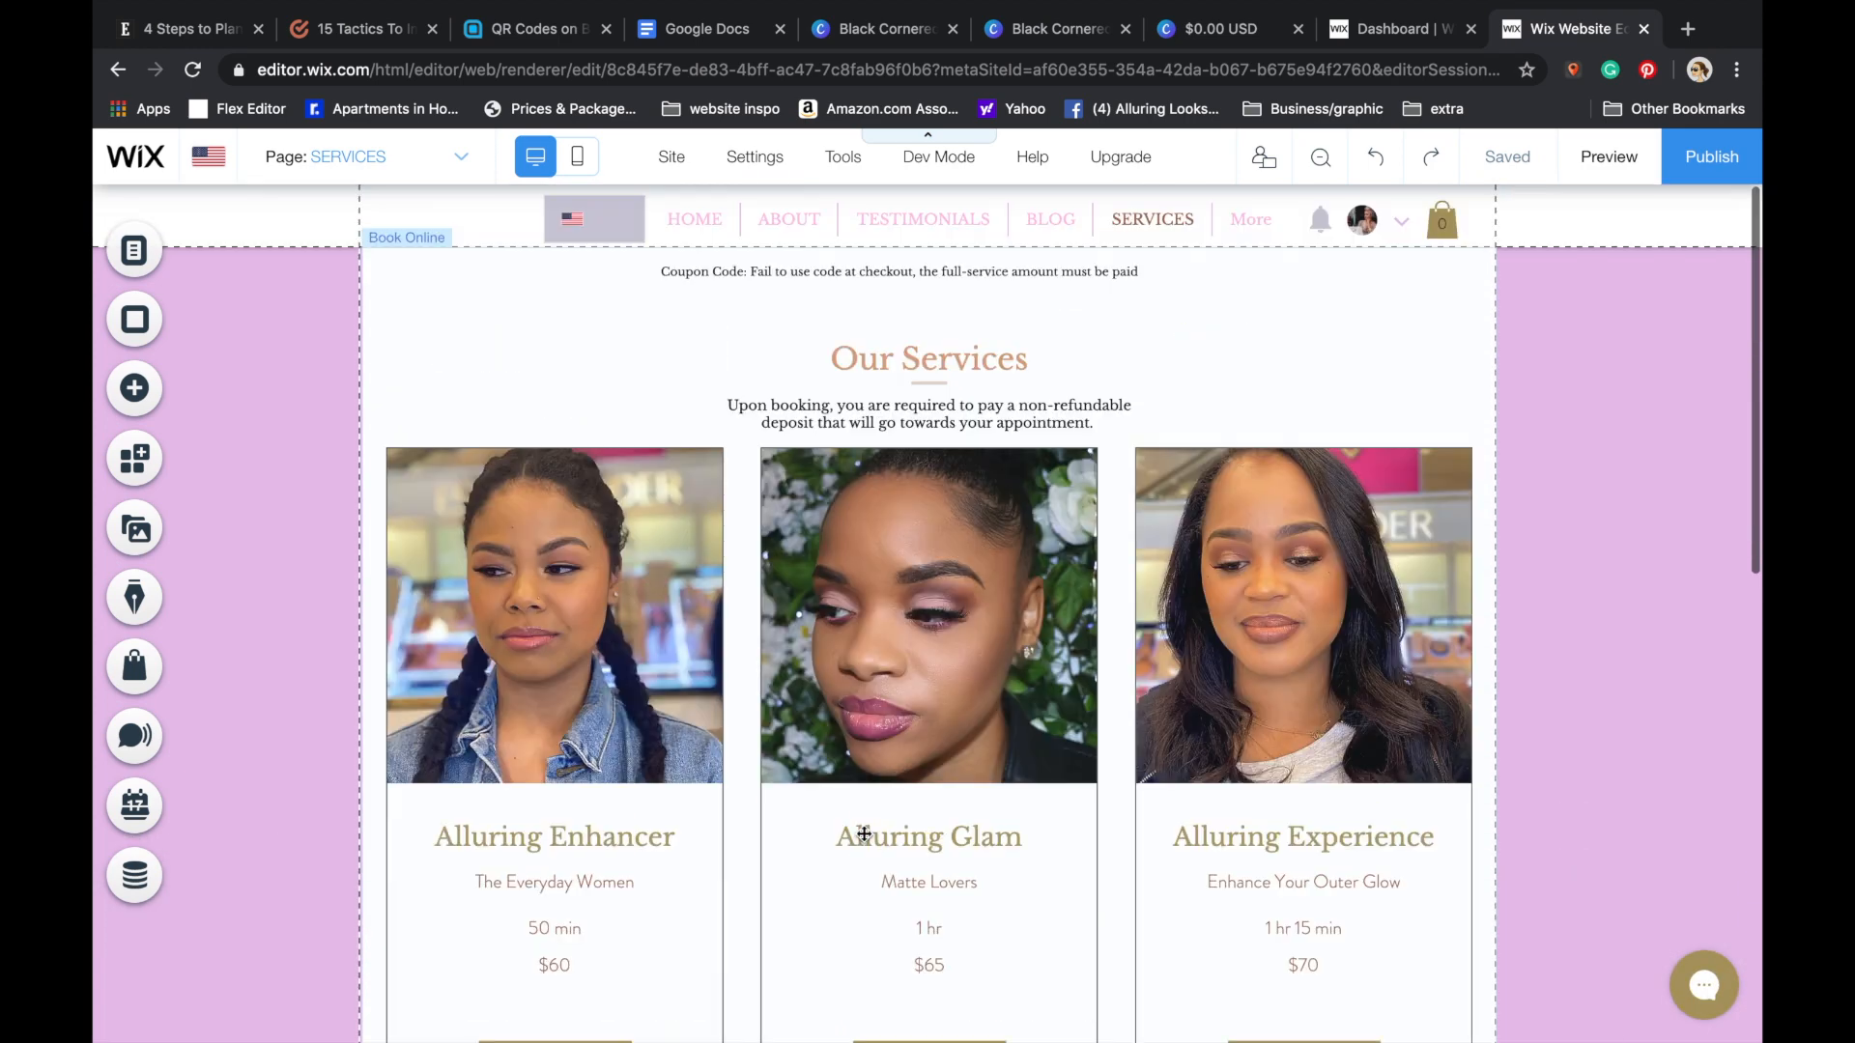
double_click(442, 154)
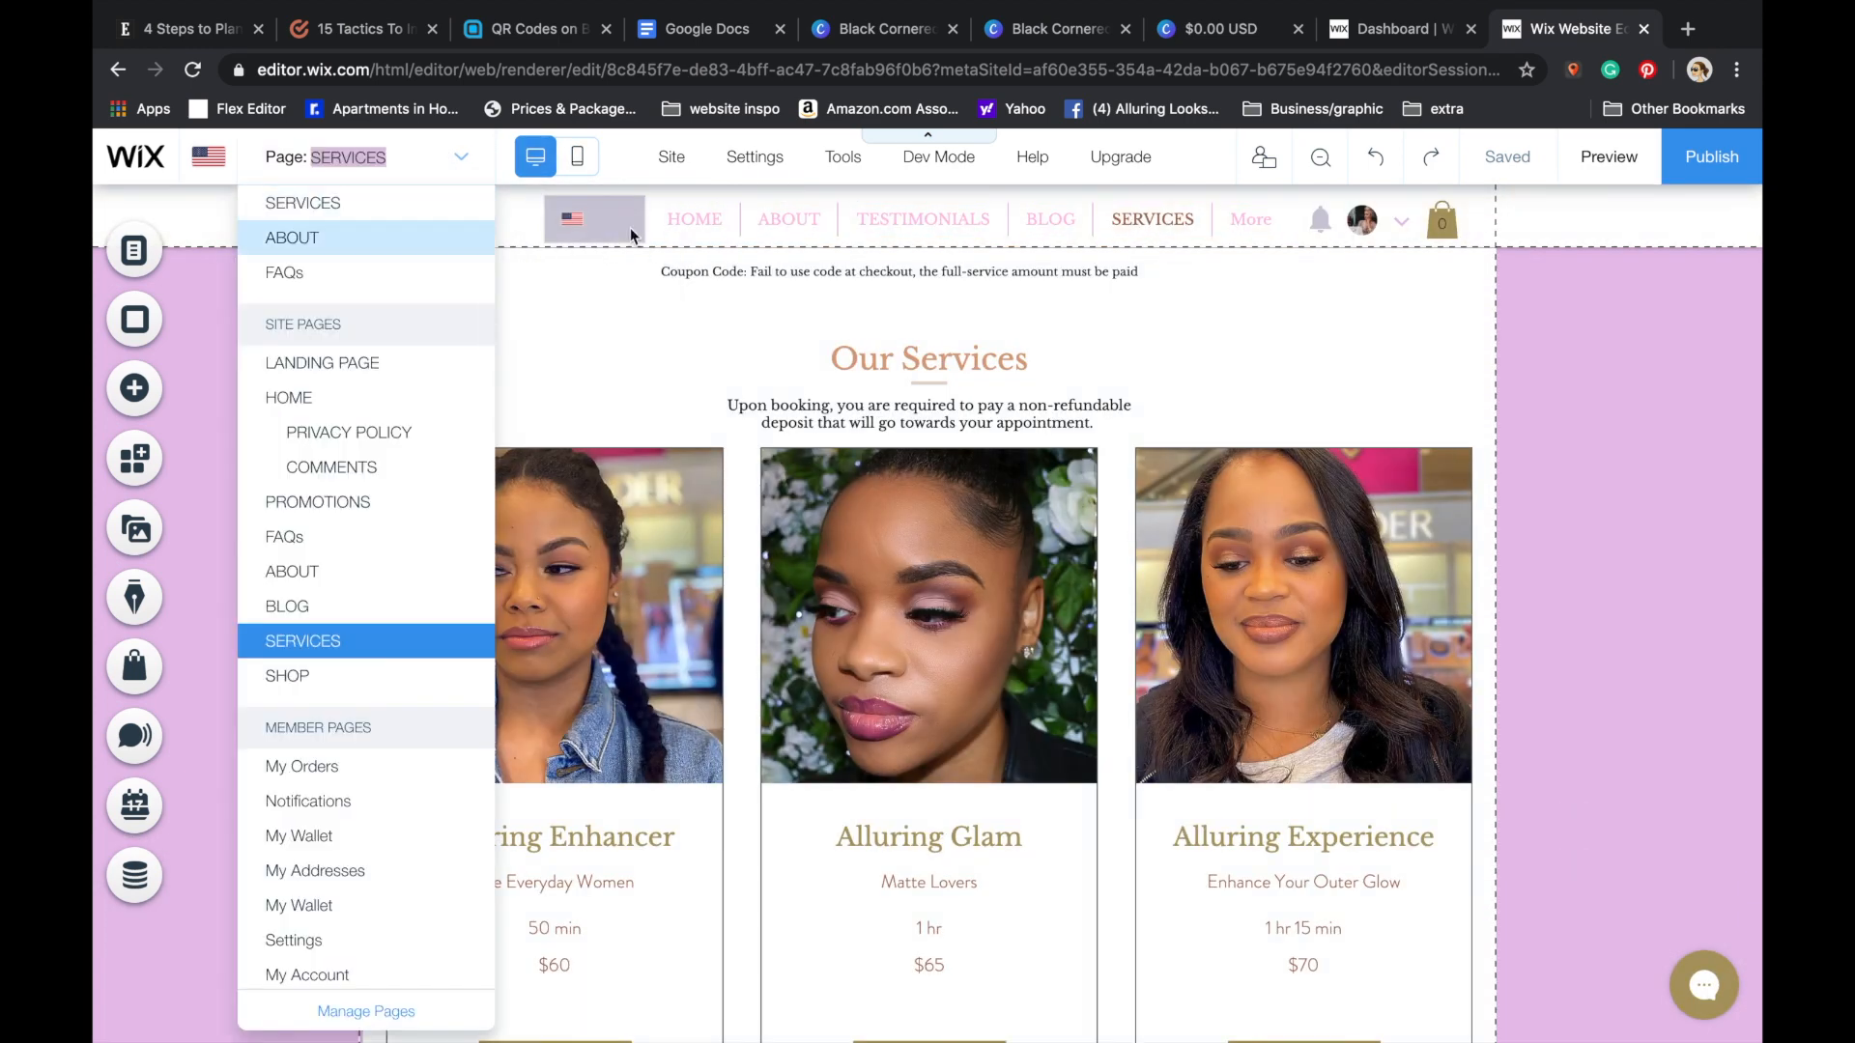
left_click(687, 220)
- Go to the FAQs page and start editing the FAQ answers text box
left_click(320, 174)
left_click(269, 535)
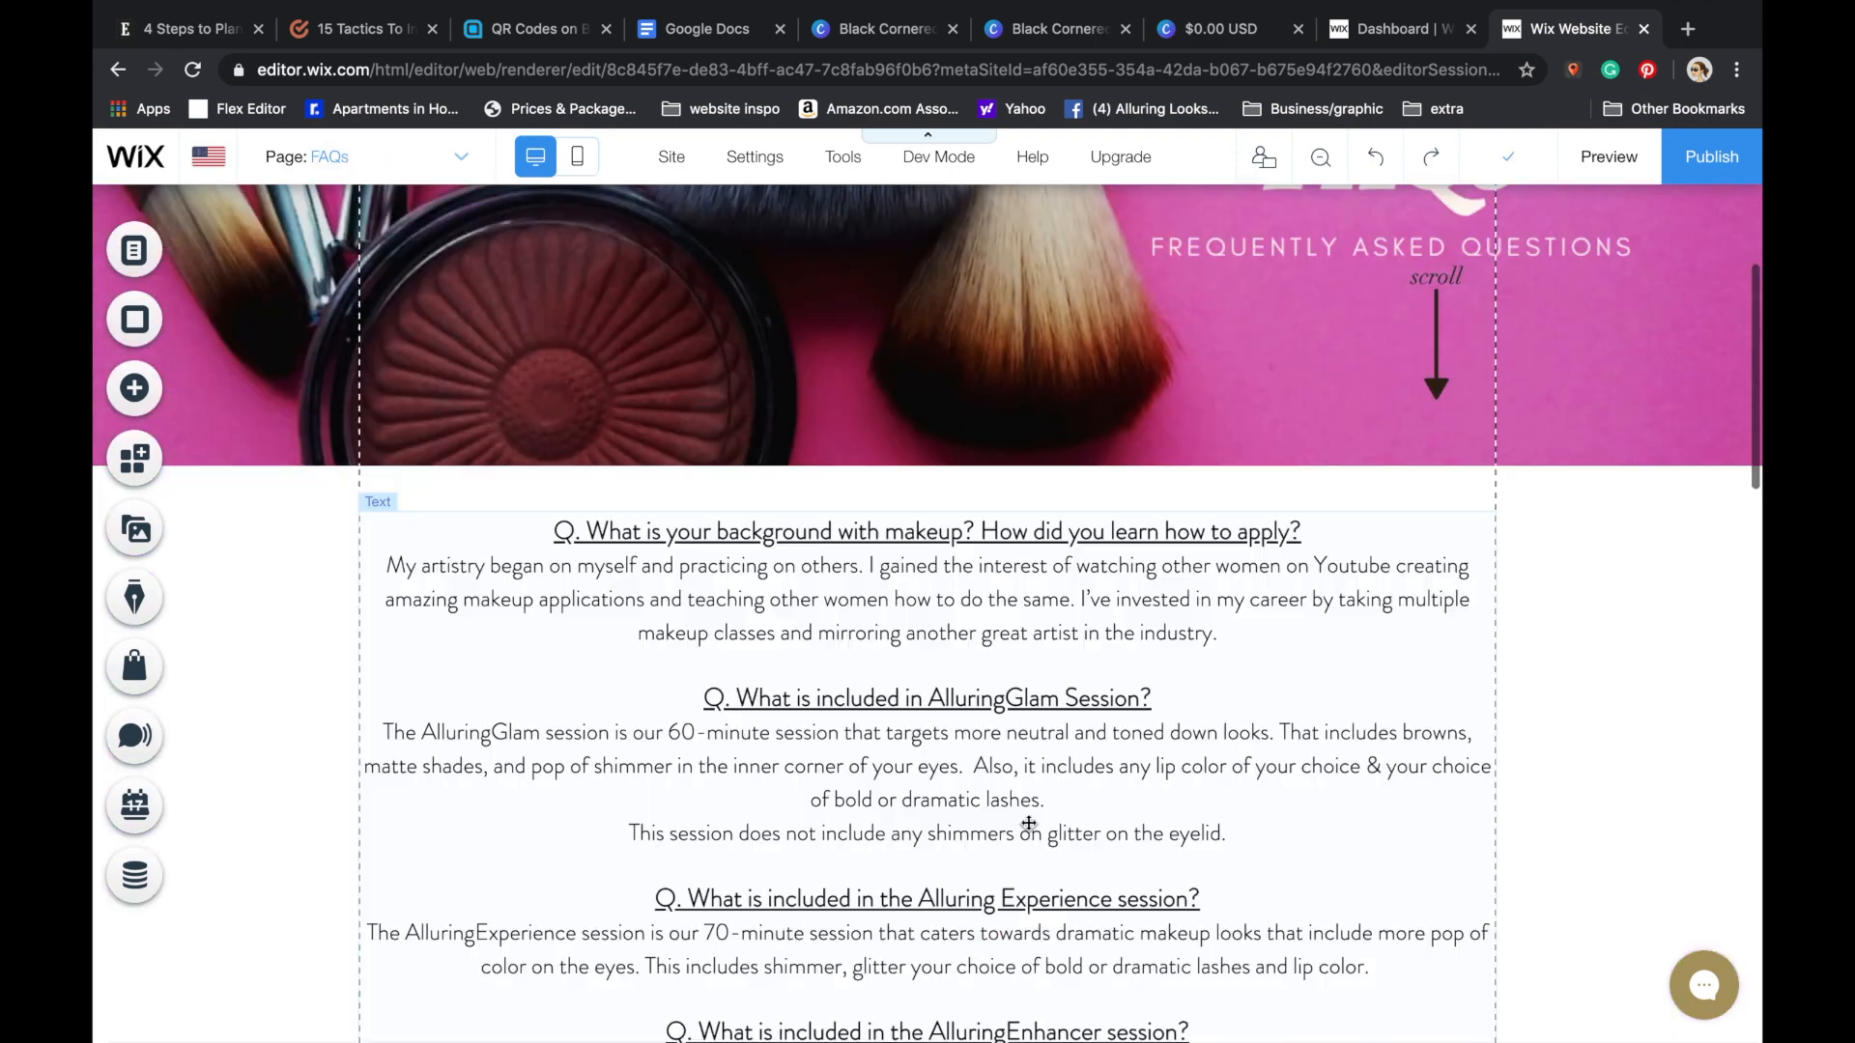
left_click(917, 654)
double_click(968, 620)
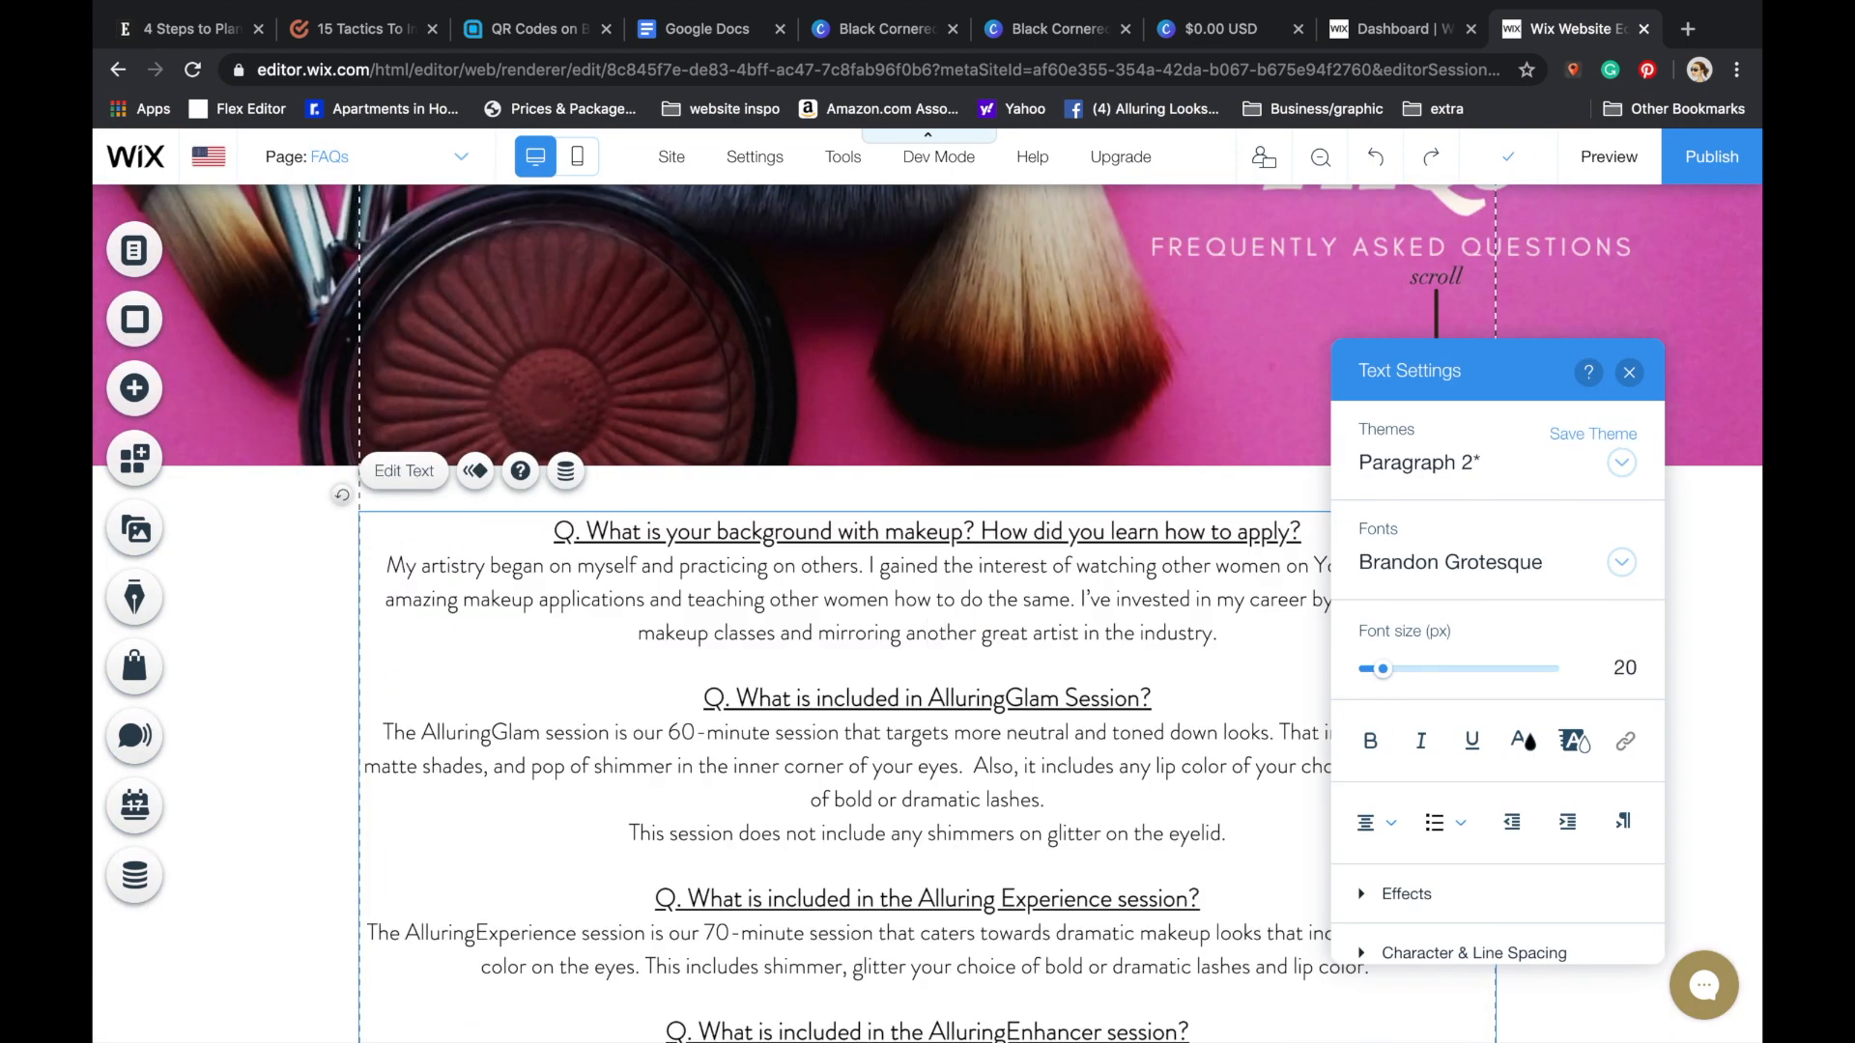
- Accept the 'other great artists' grammar fix and change 'shimmers on glitter' to 'shimmers or glitter'
left_click(1010, 724)
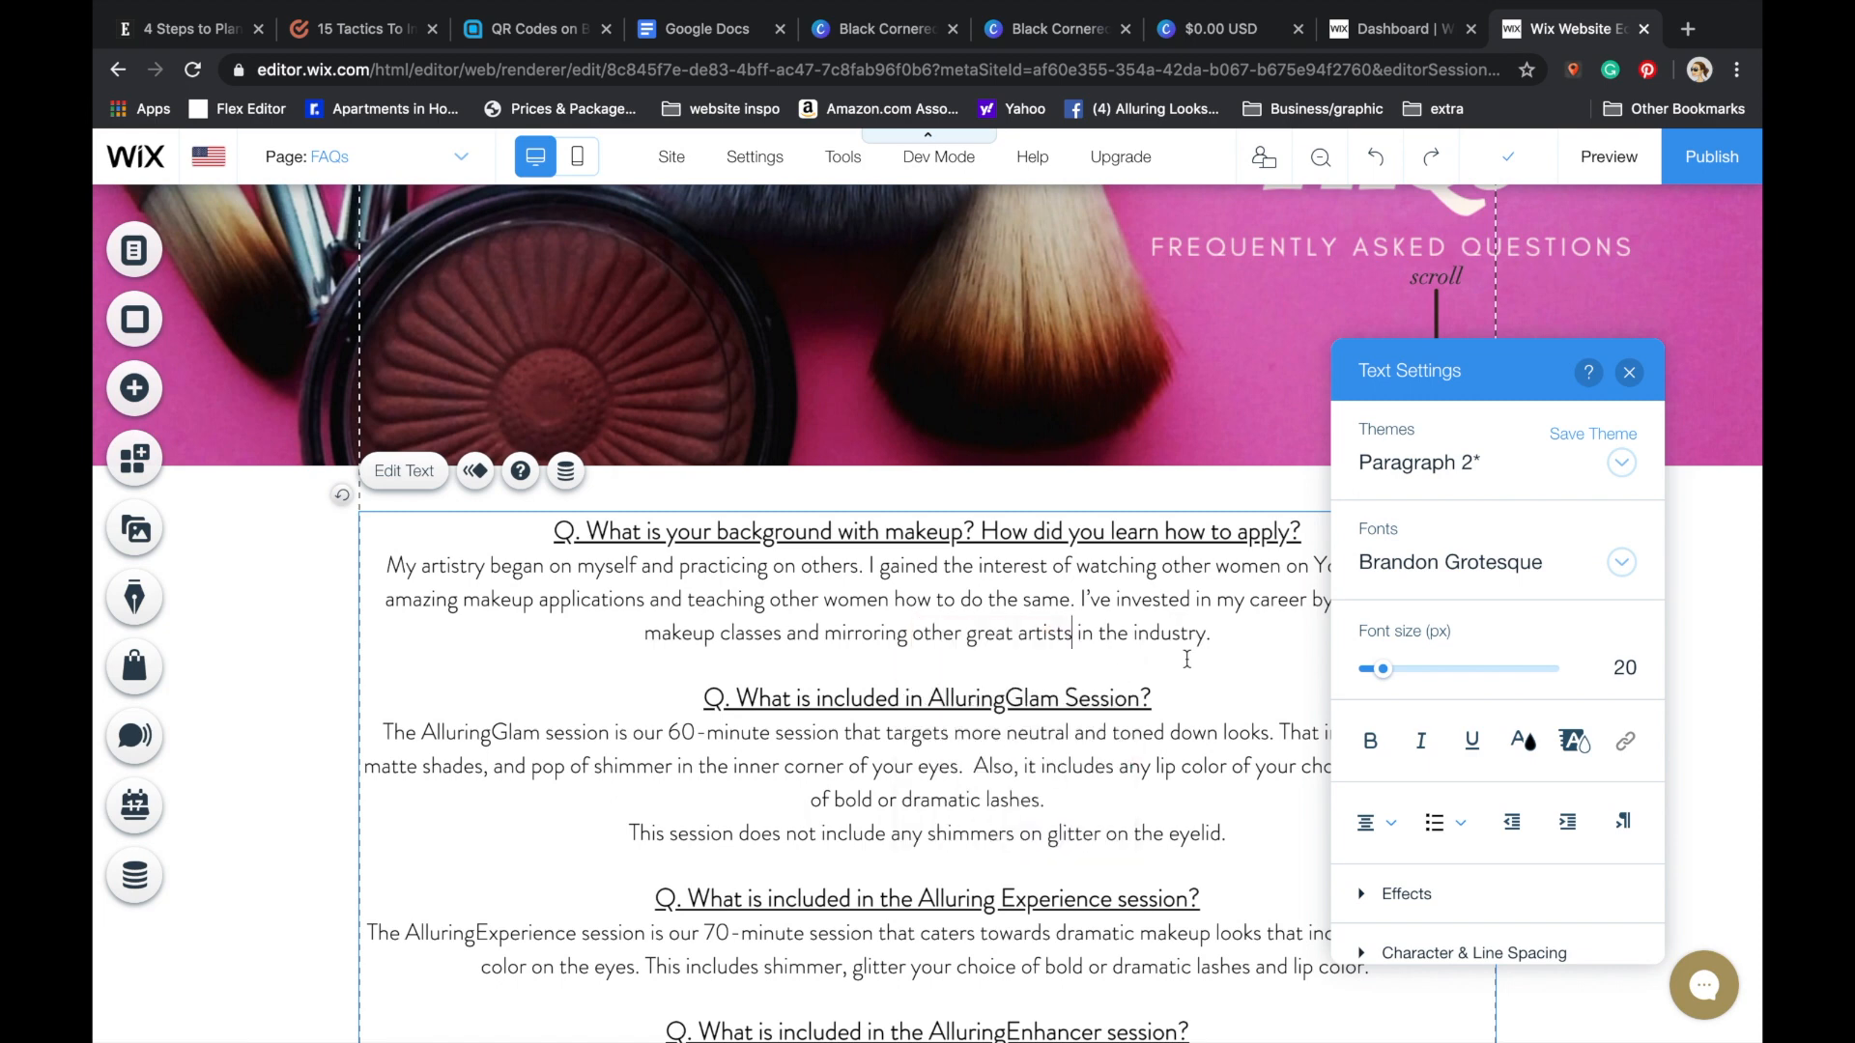
scroll(1121, 674, "down", 1)
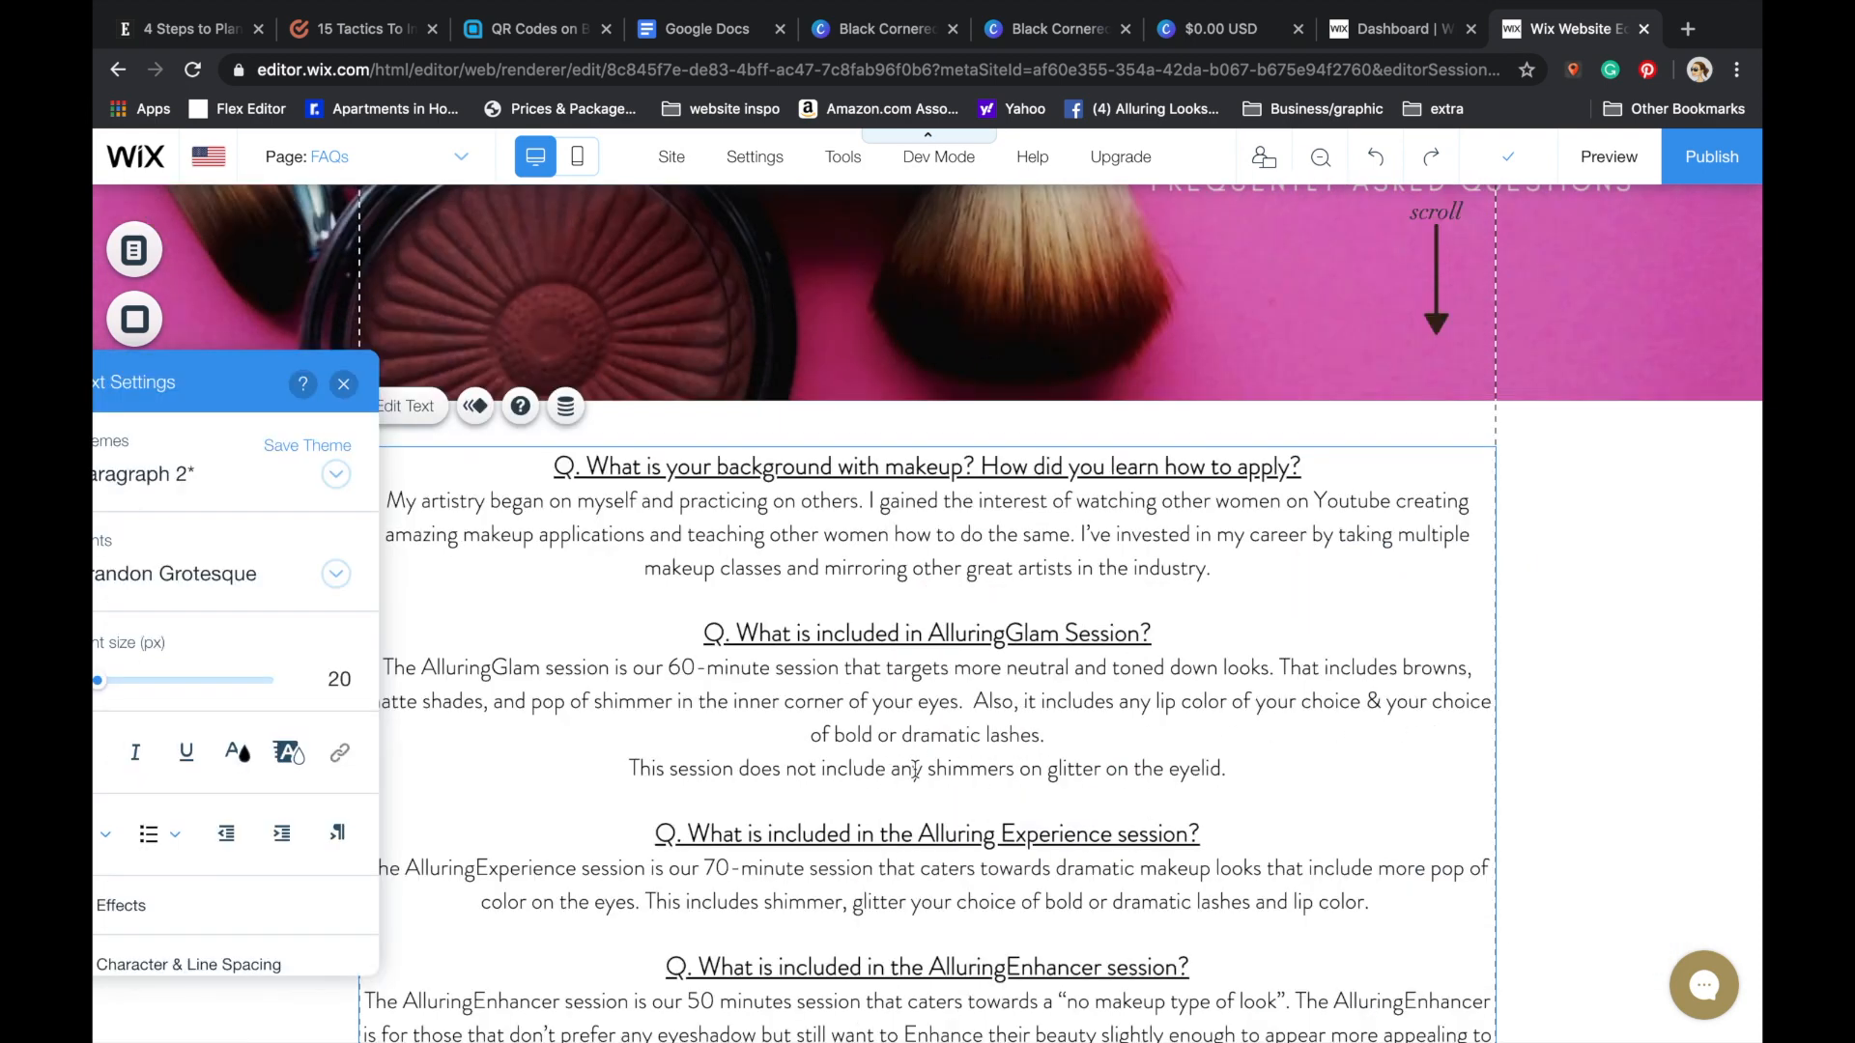
left_click(1047, 766)
key("BackSpace")
key("BackSpace")
key("BackSpace")
type("or")
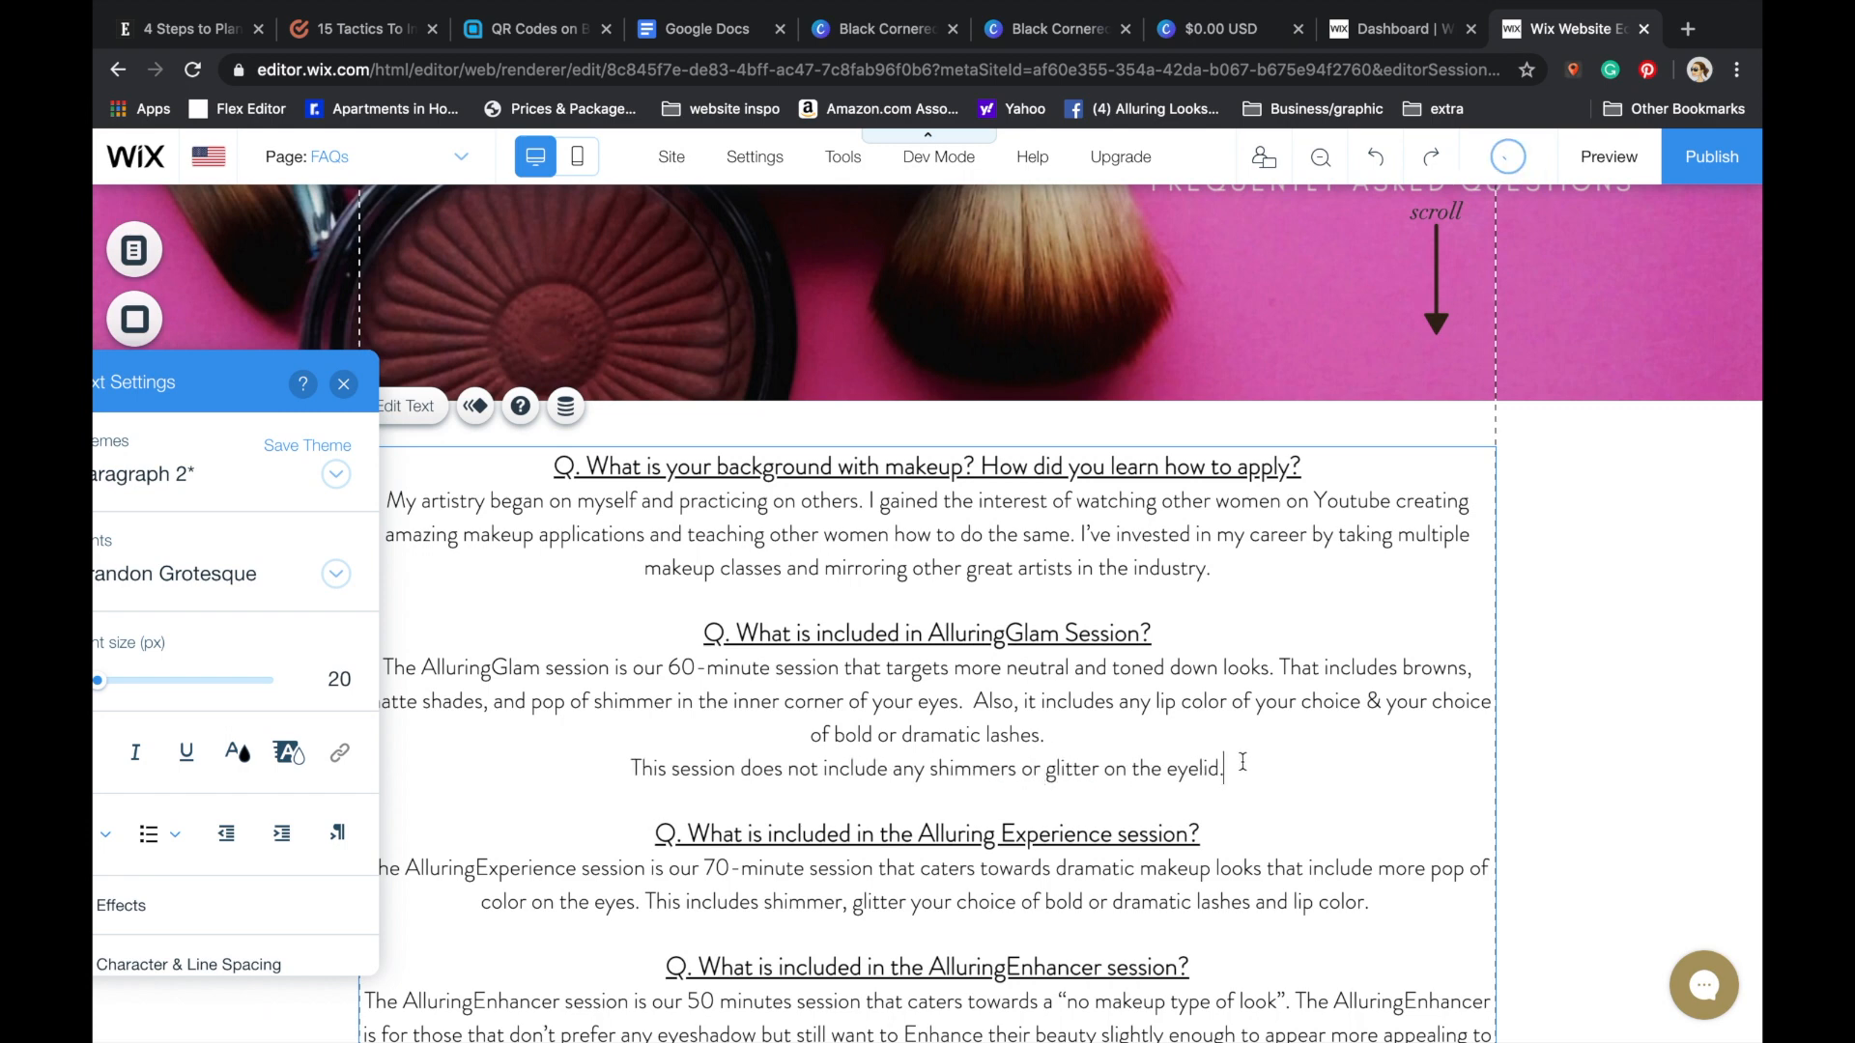
- Add a 'Book AlluringGlam' line under the Glam answer, linked to the SERVICES page
key("Return")
type("Book AlluringGlam")
key("BackSpace")
left_click_drag(1019, 792, 827, 800)
left_click(339, 751)
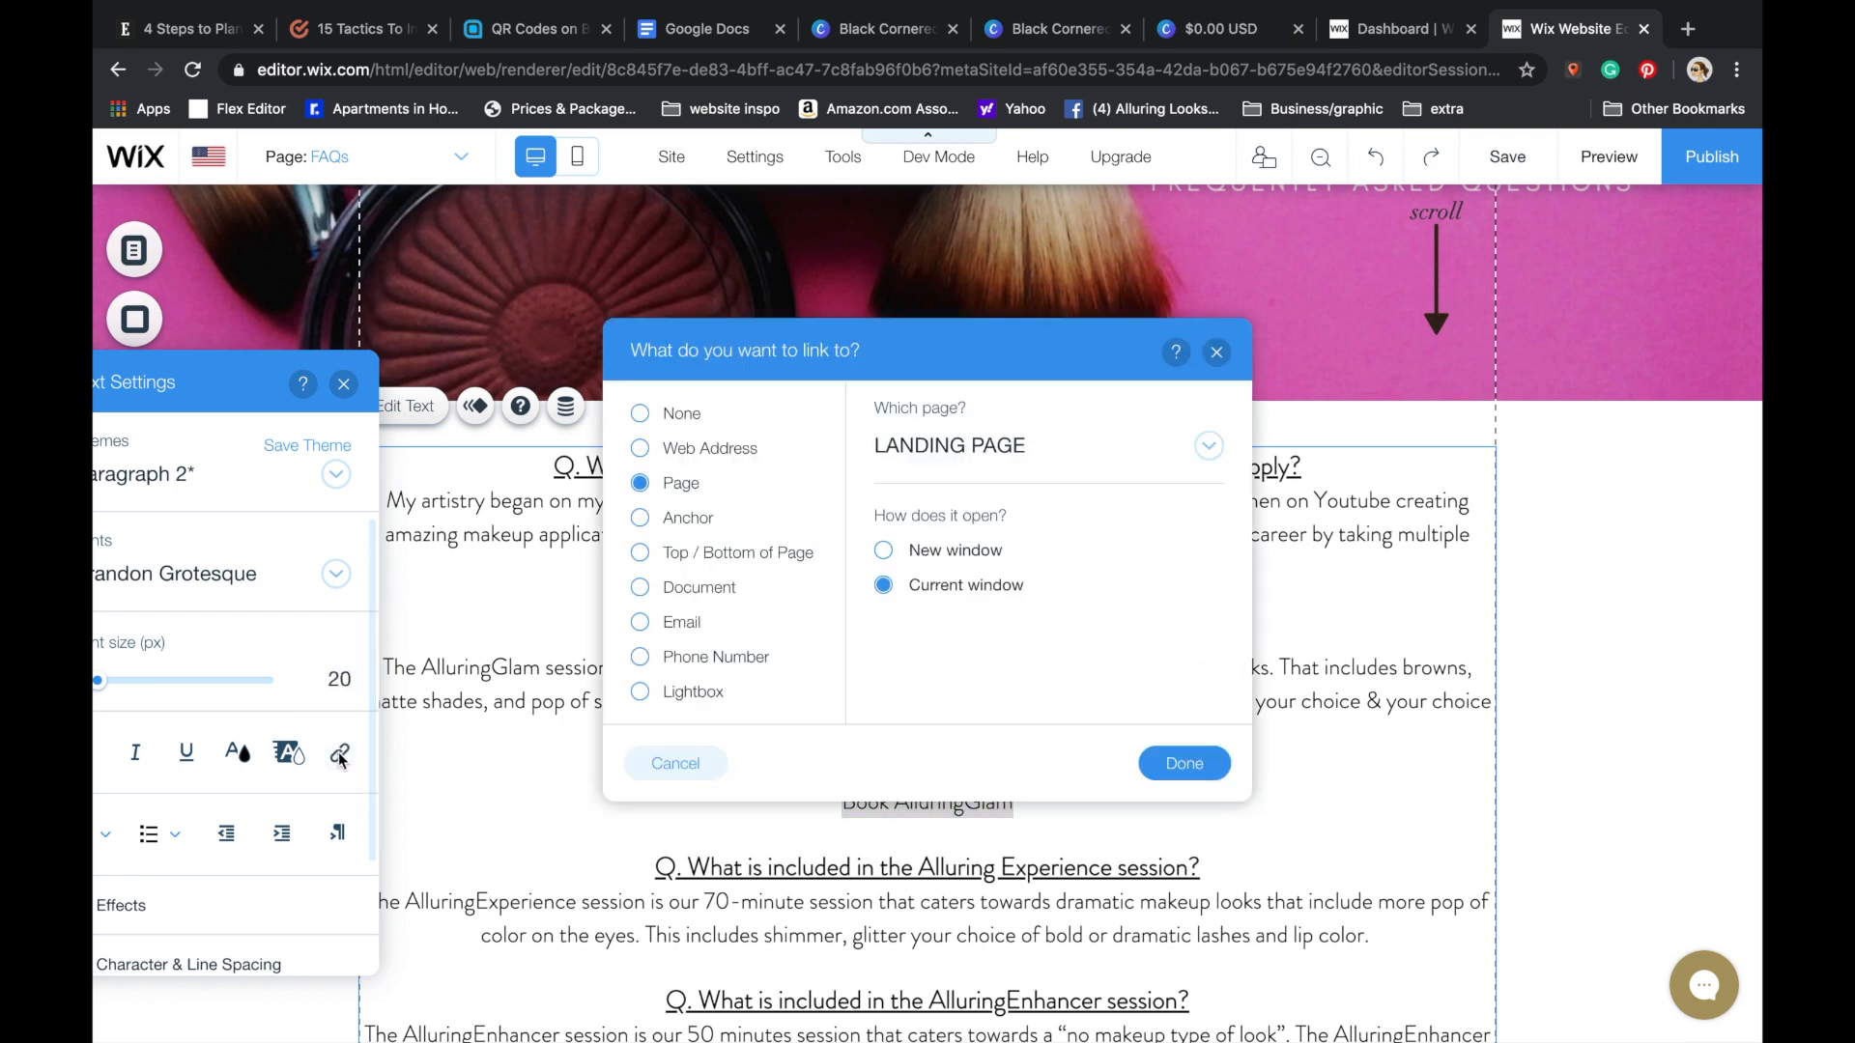
left_click(956, 446)
scroll(971, 676, "down", 2)
left_click(966, 684)
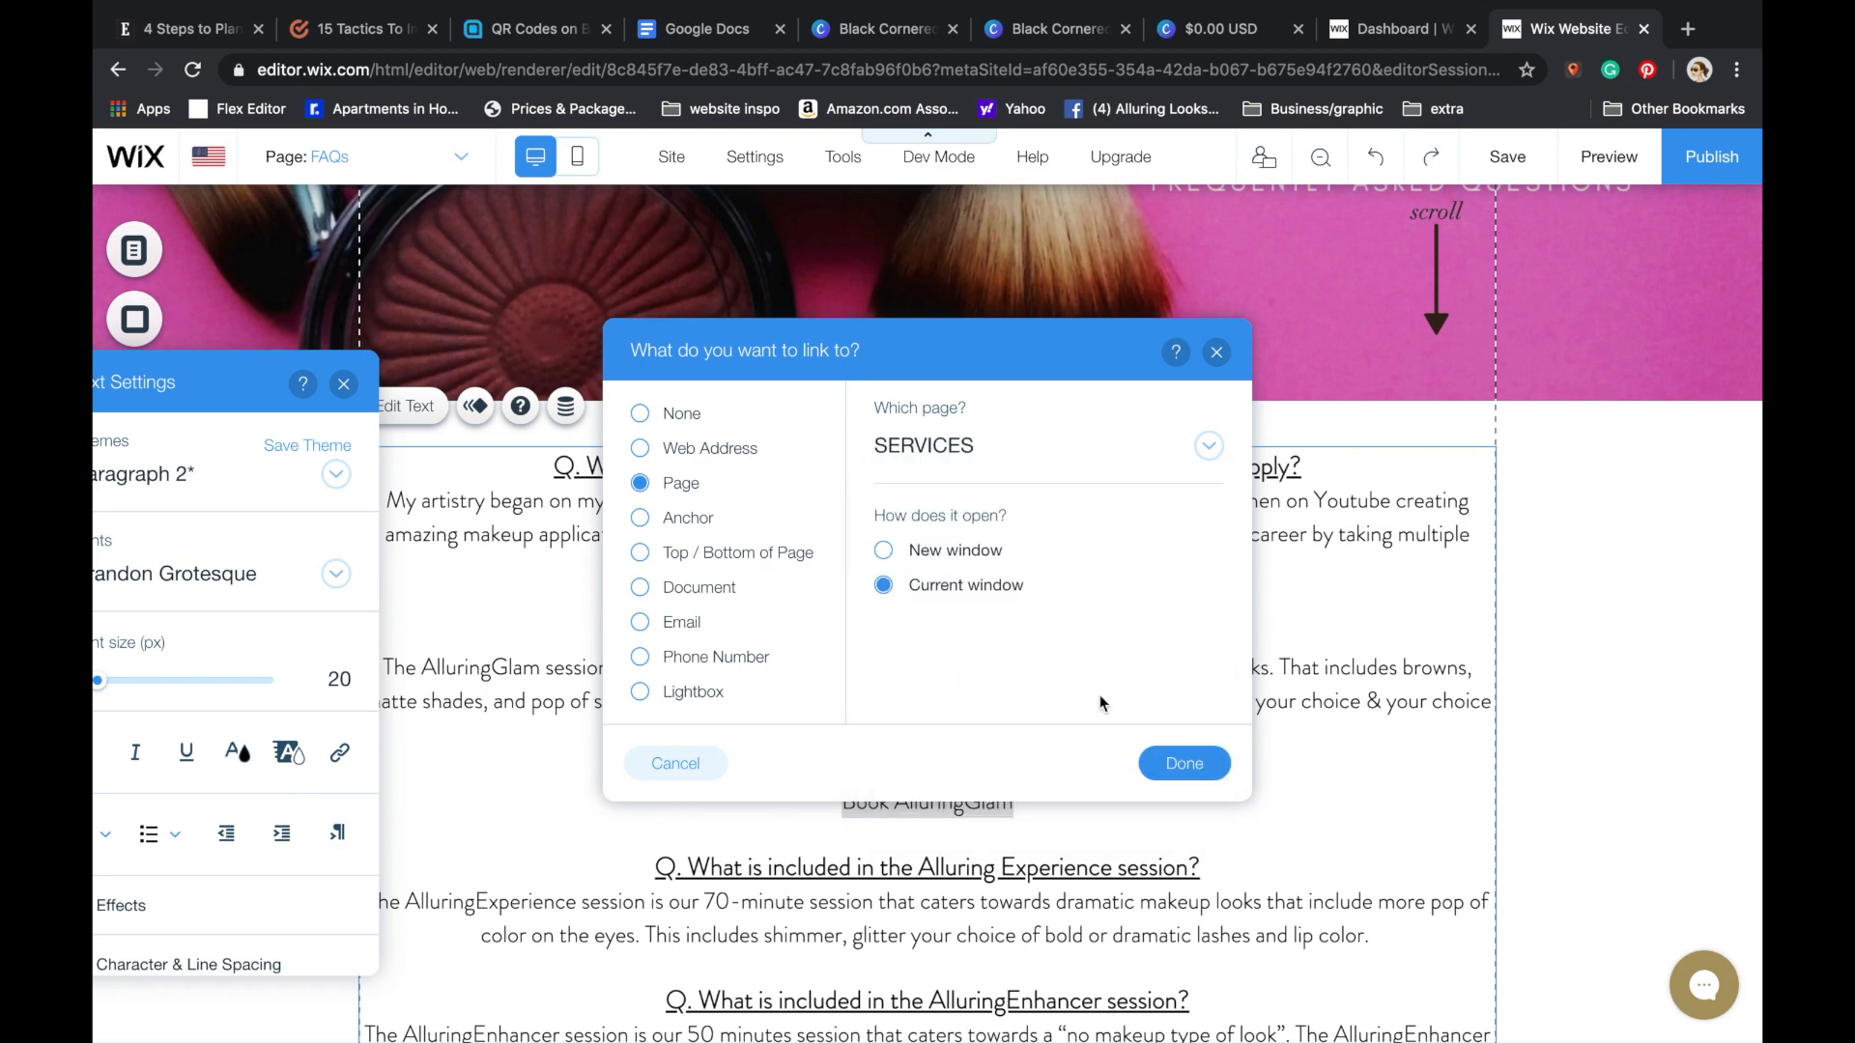
left_click(1187, 763)
- Type 'Book Alluring Experience' on a new line under the Experience answer
scroll(1201, 770, "down", 3)
left_click(1374, 642)
key("Return")
type("Book Alluring")
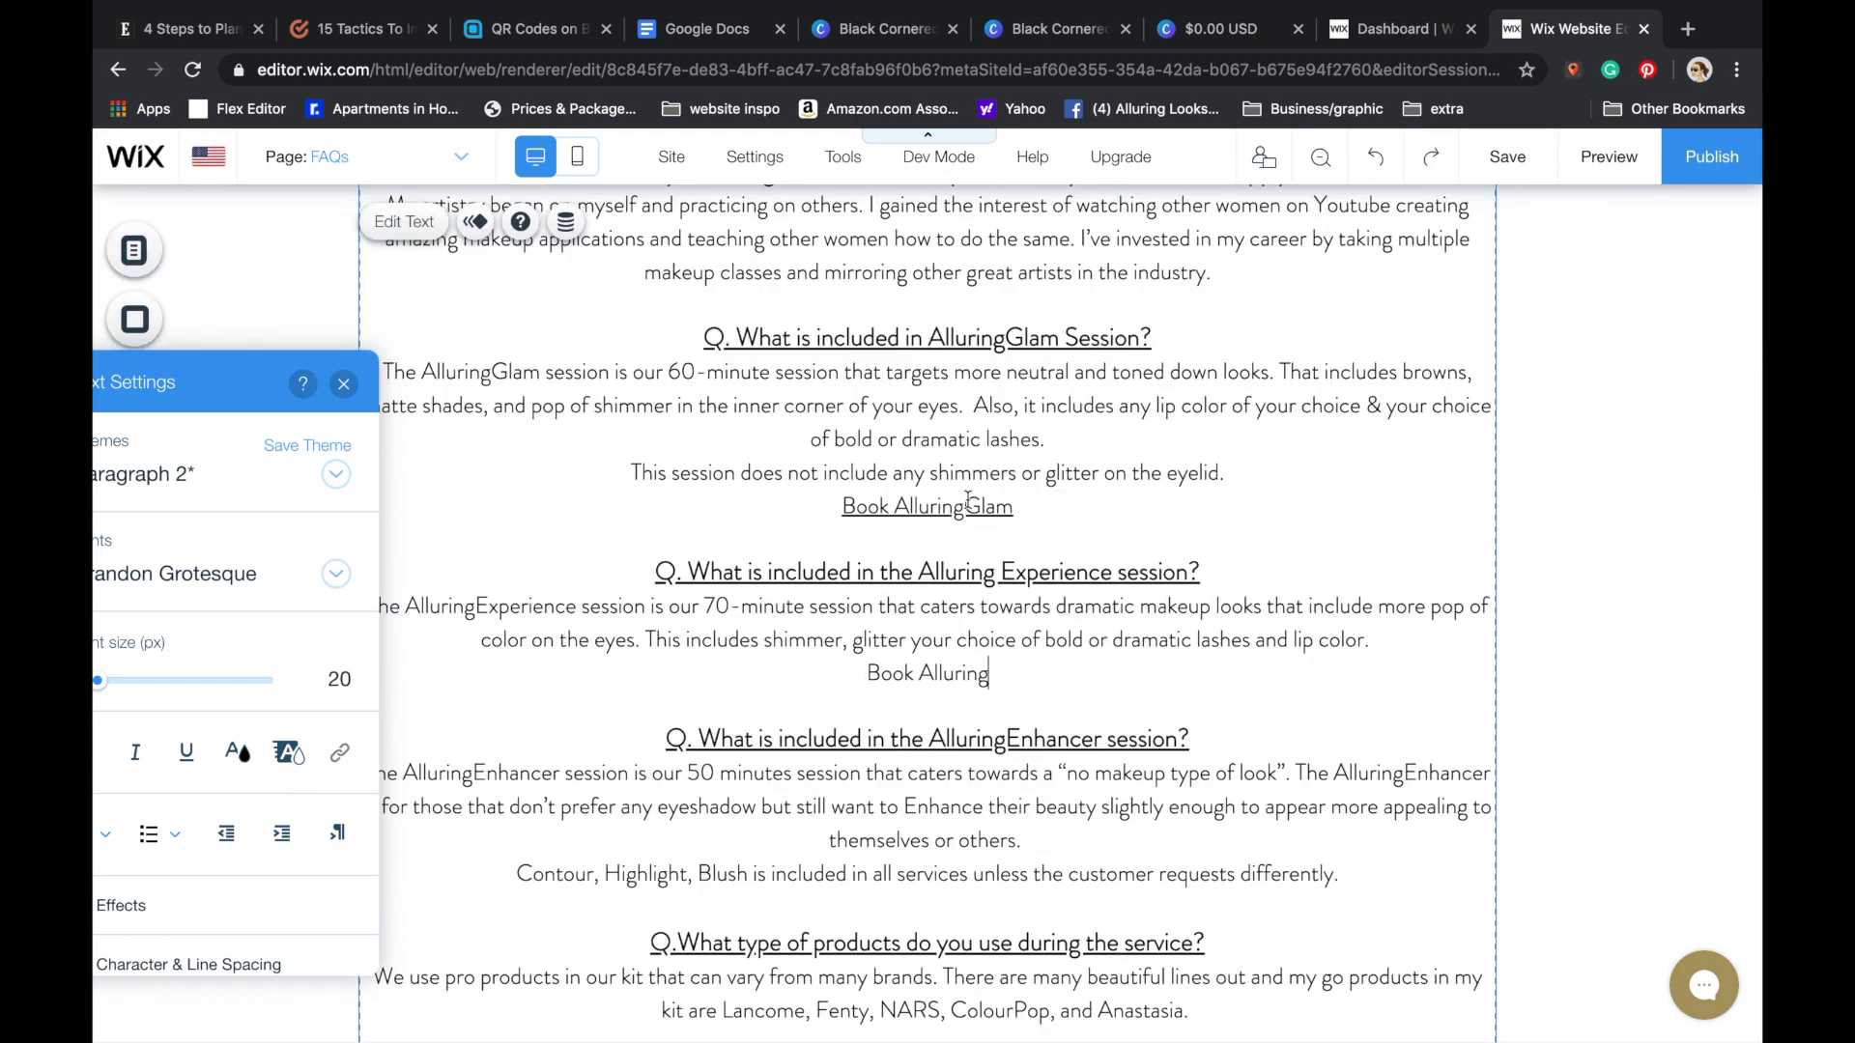
type(" Experience")
- Link the 'Book Alluring Experience' line to the SERVICES page
left_click_drag(1080, 669, 812, 674)
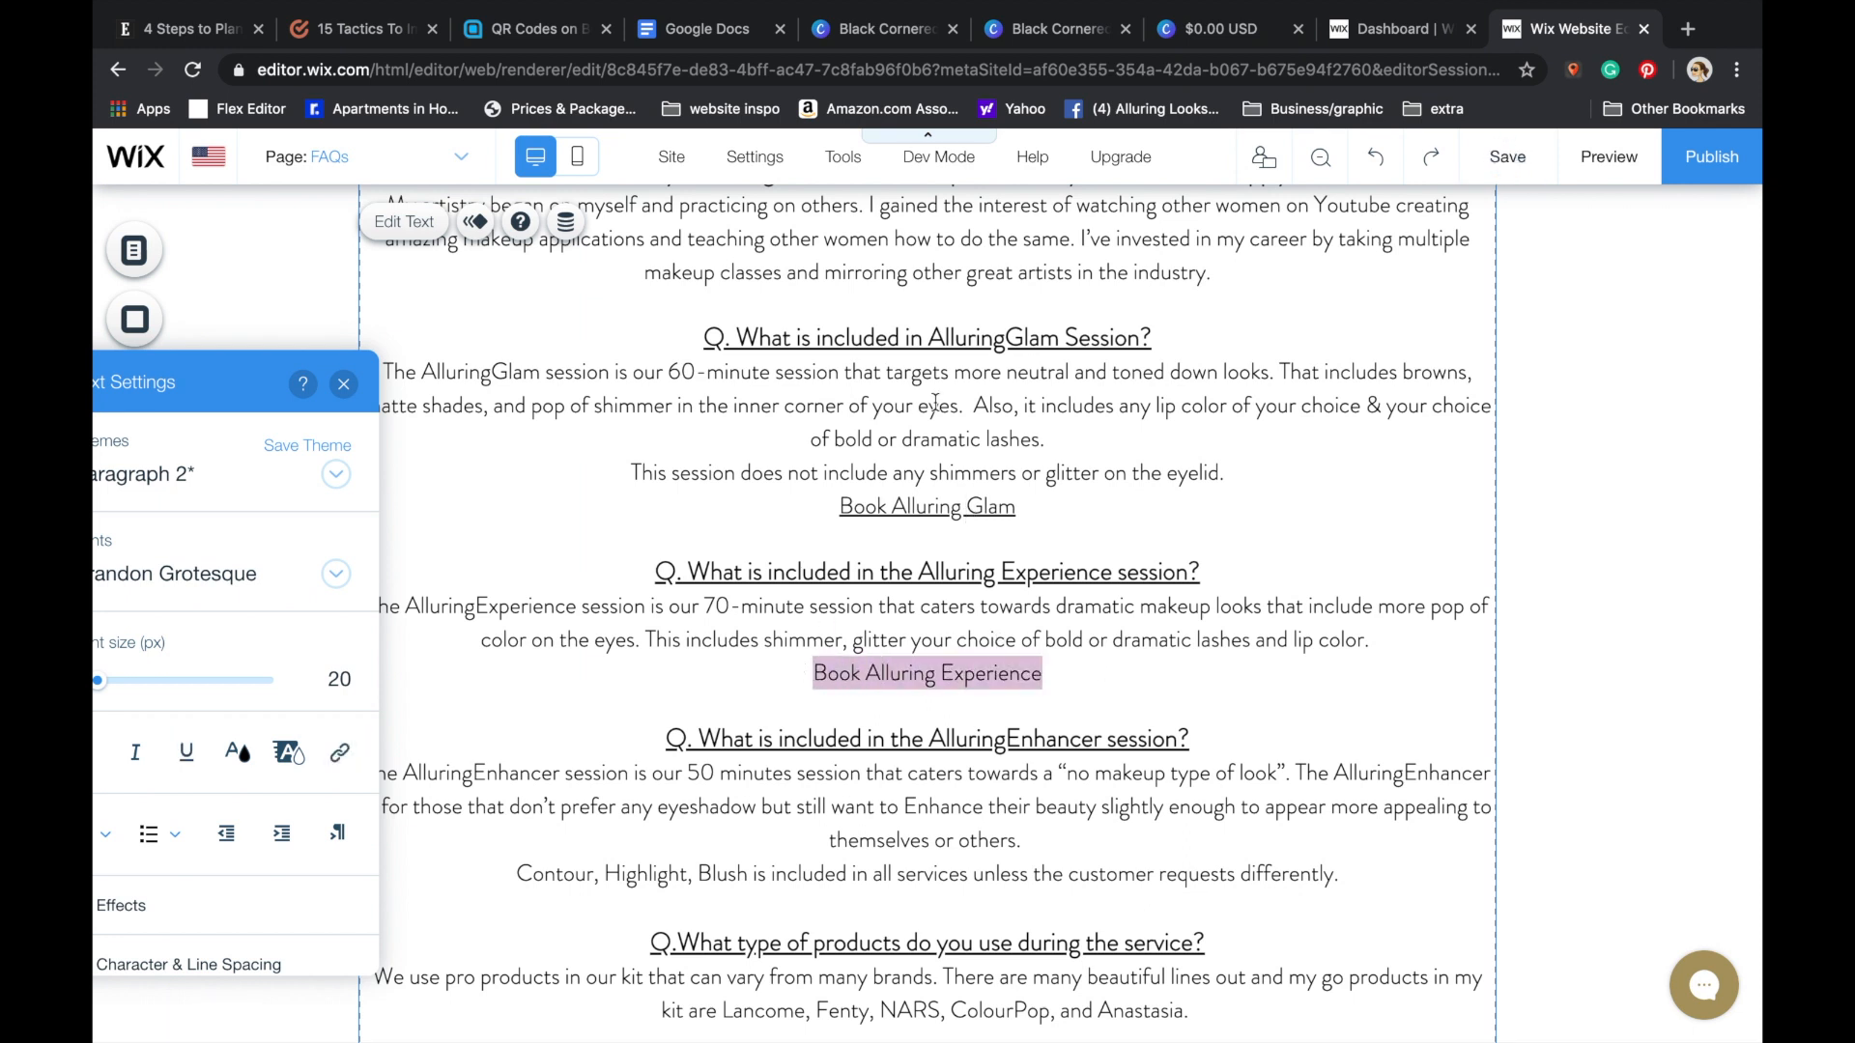
left_click(339, 752)
left_click(966, 446)
scroll(998, 663, "down", 5)
scroll(998, 663, "up", 3)
left_click(982, 546)
left_click(1180, 762)
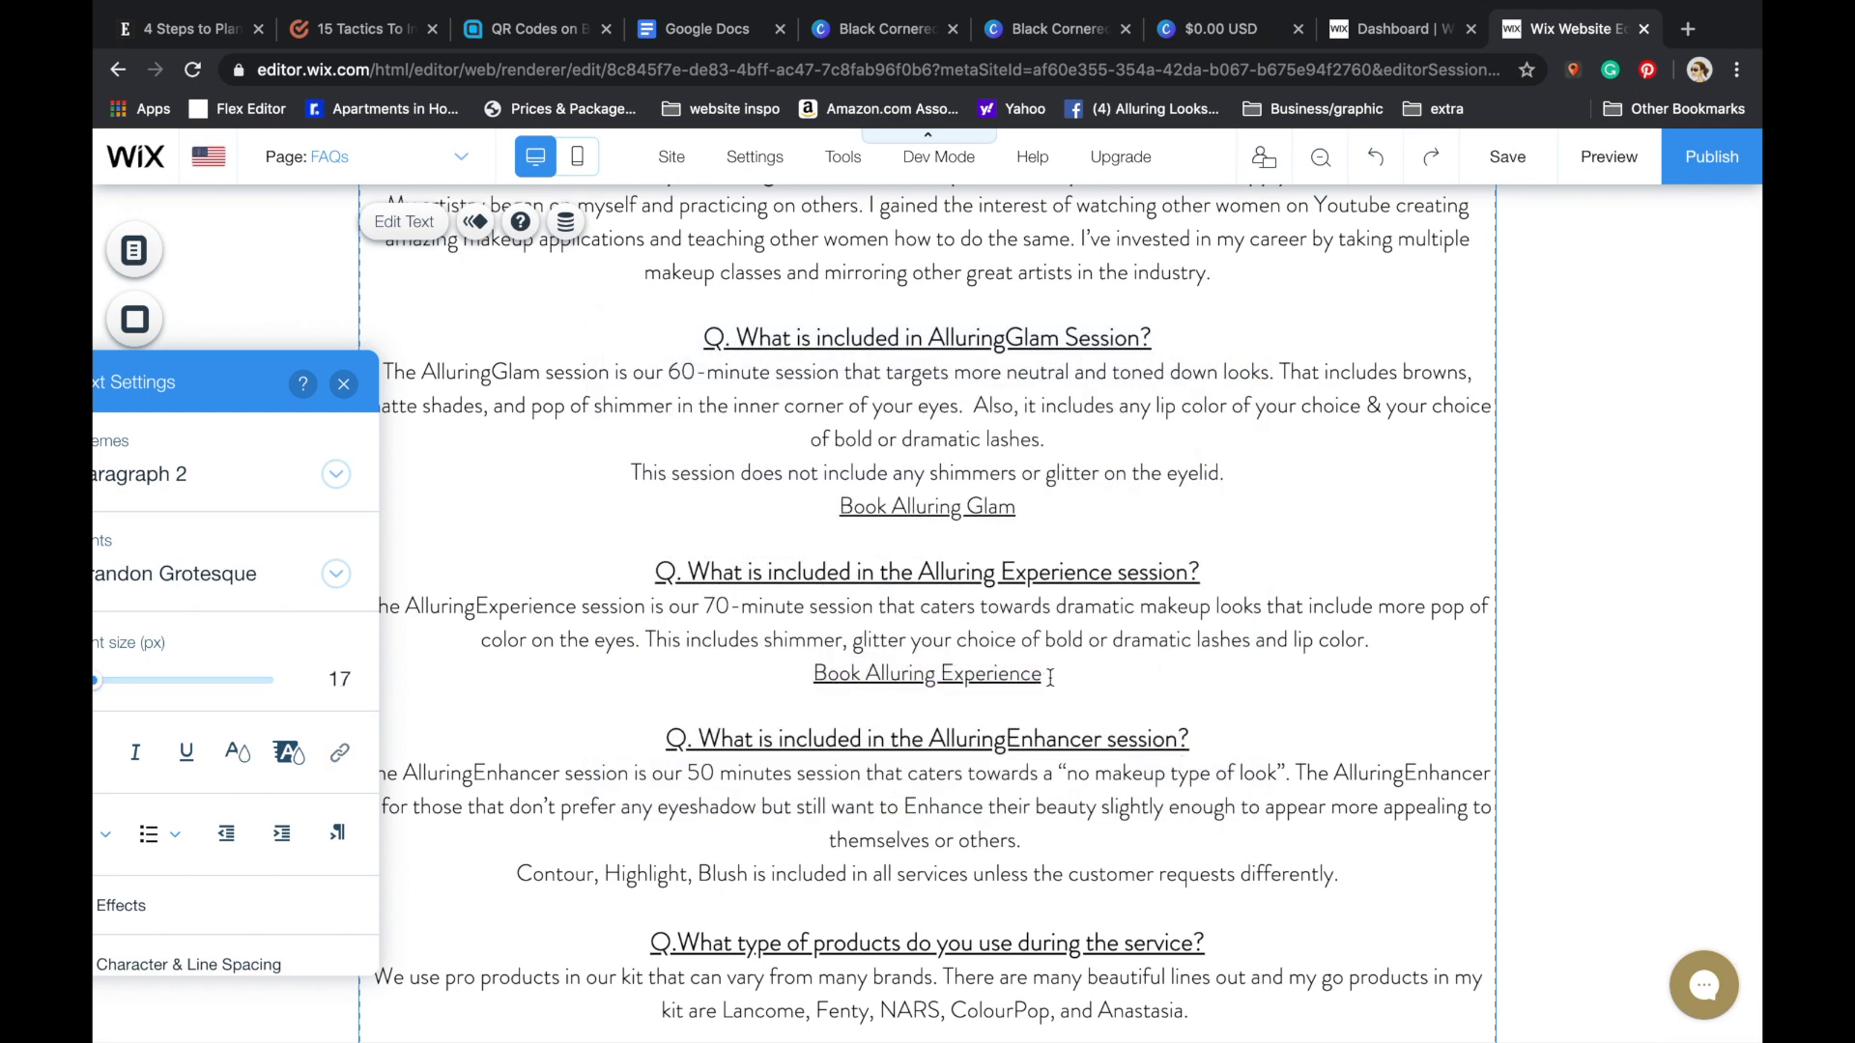
- Copy the 'Contour, Highlight, Blush' line into the Experience and Glam answers, each on its own line
scroll(928, 580, "down", 3)
left_click_drag(1339, 593, 517, 604)
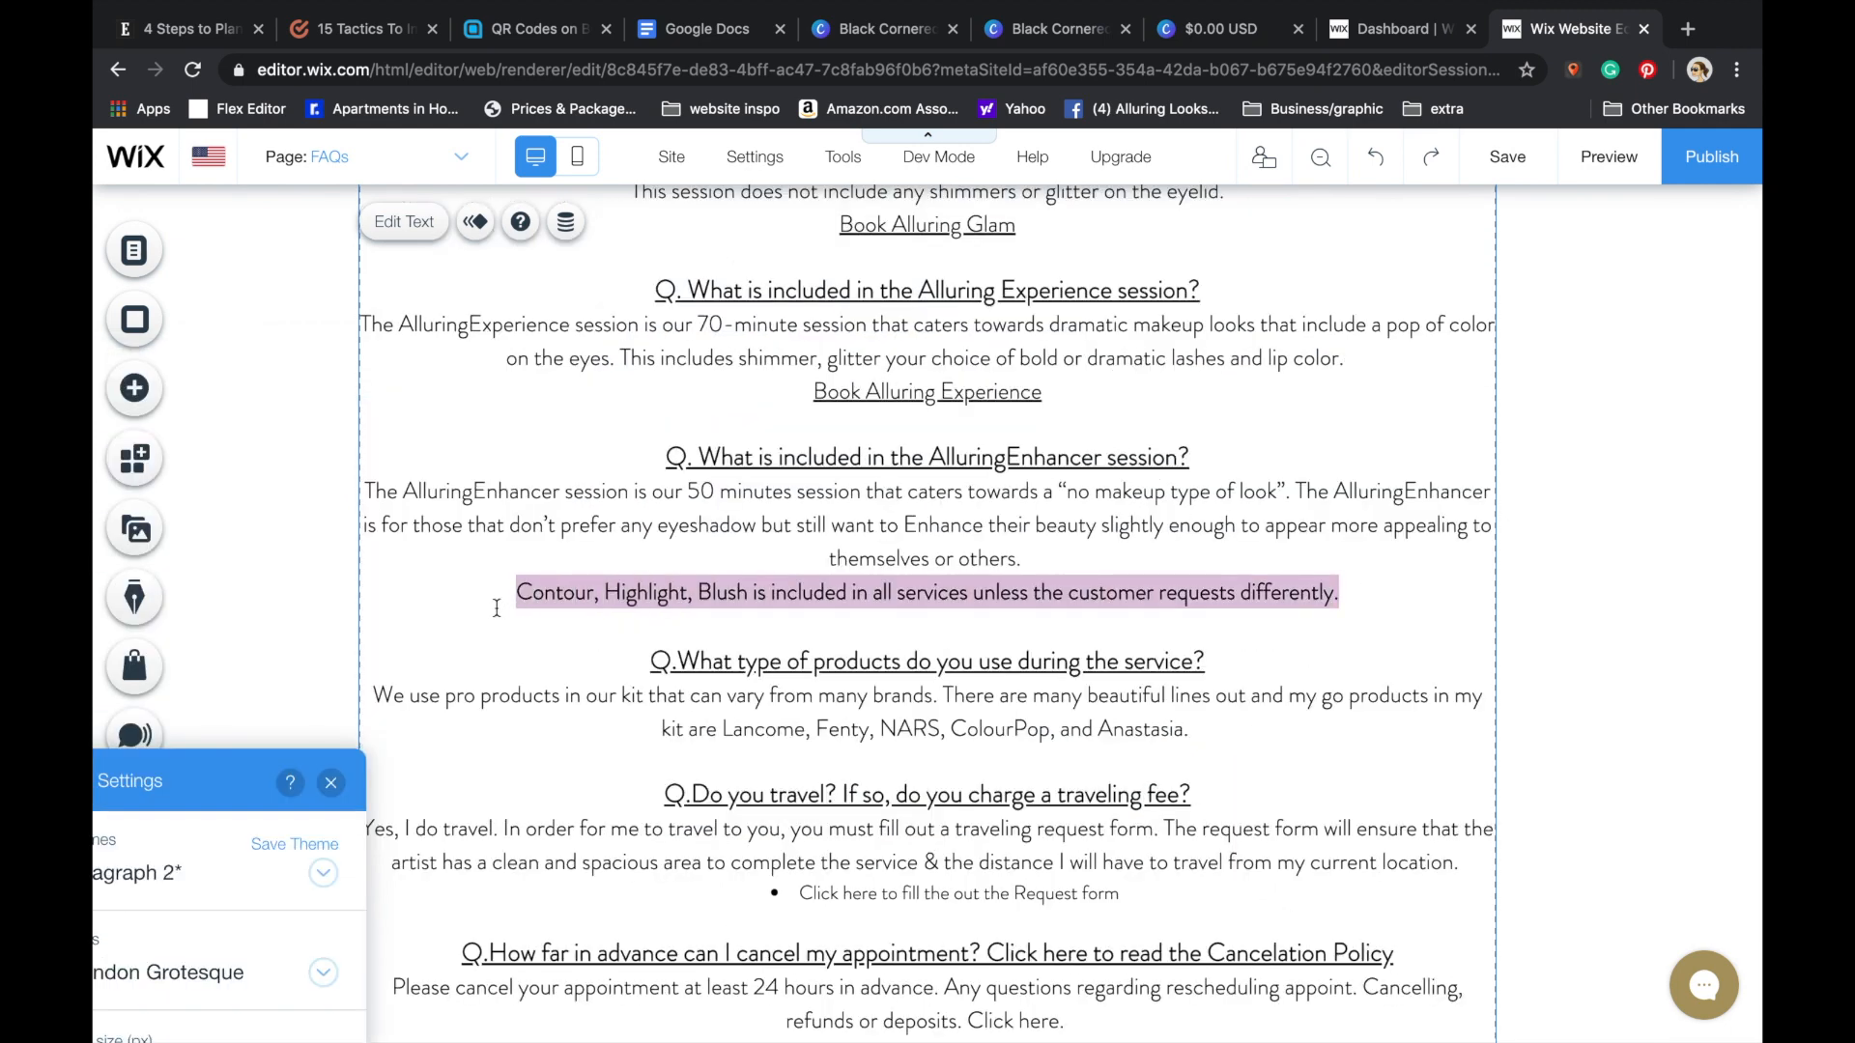
key("ctrl+c")
scroll(497, 607, "up", 1)
left_click(1392, 443)
key("Return")
key("ctrl+v")
scroll(1243, 480, "up", 2)
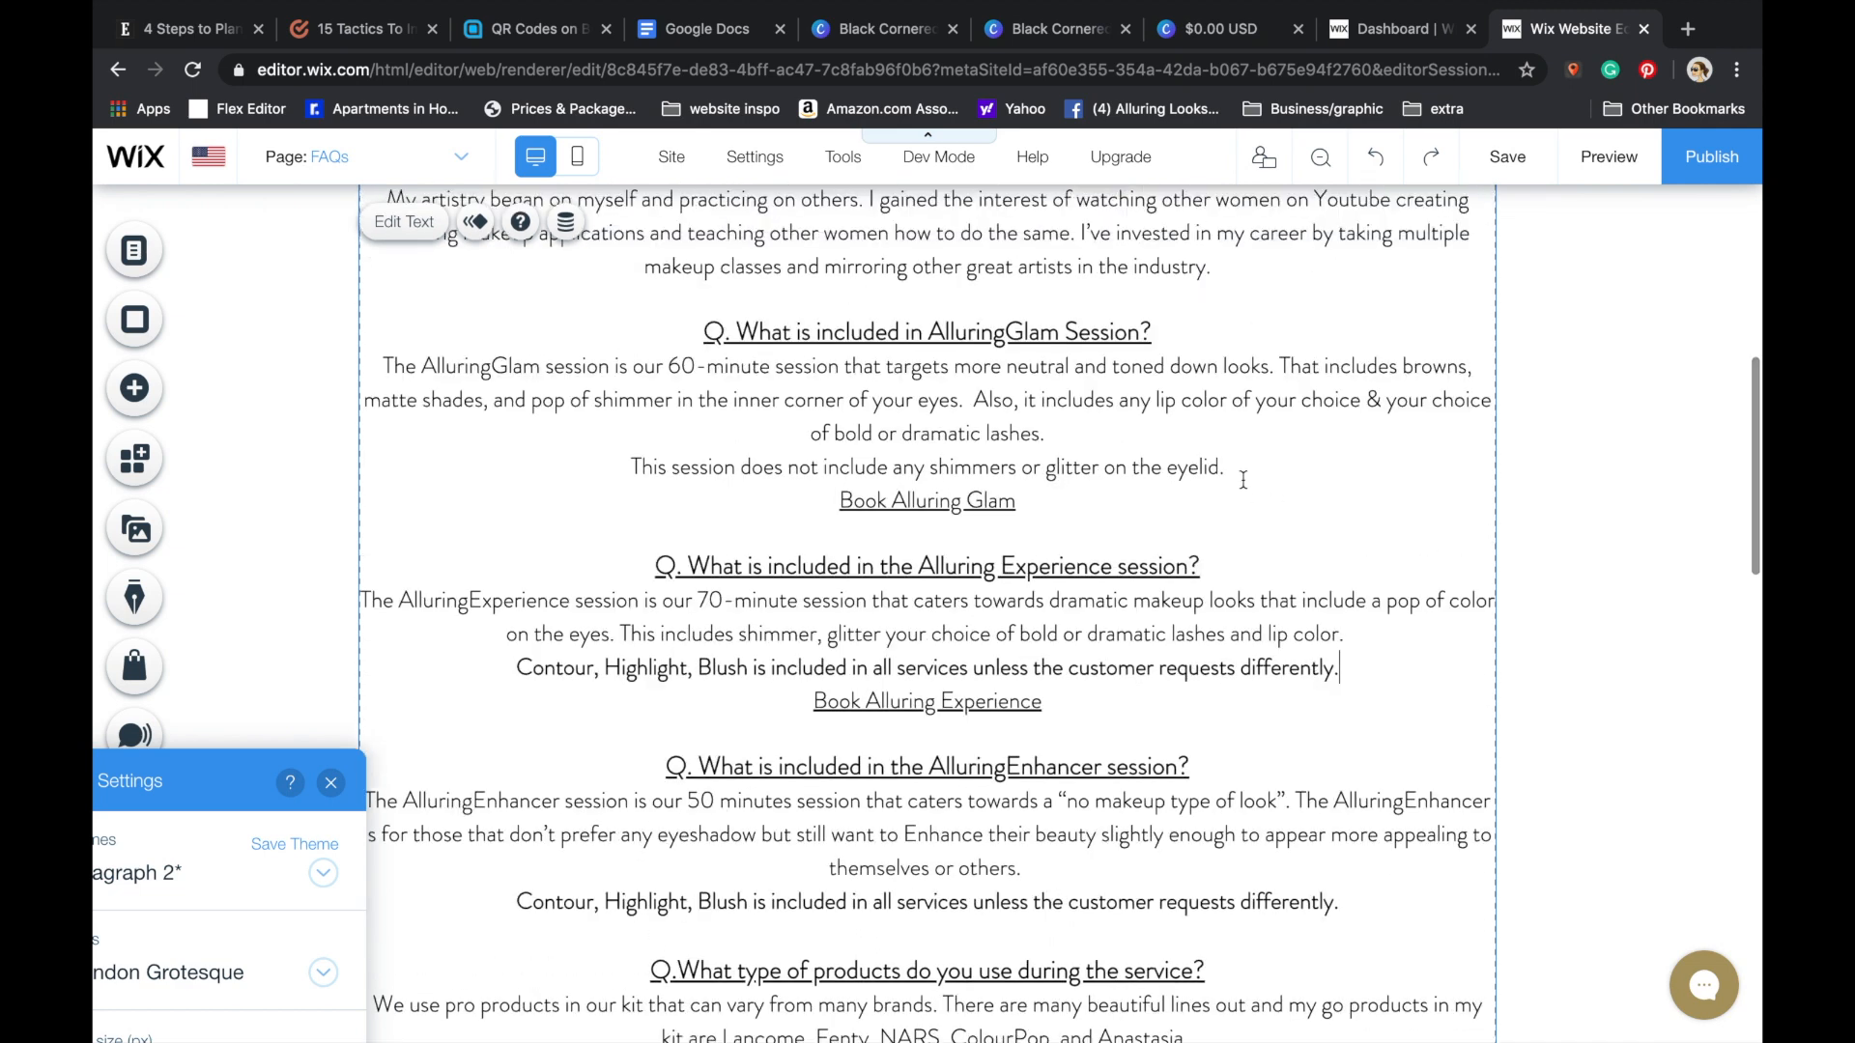
left_click(1243, 477)
key("ctrl+v")
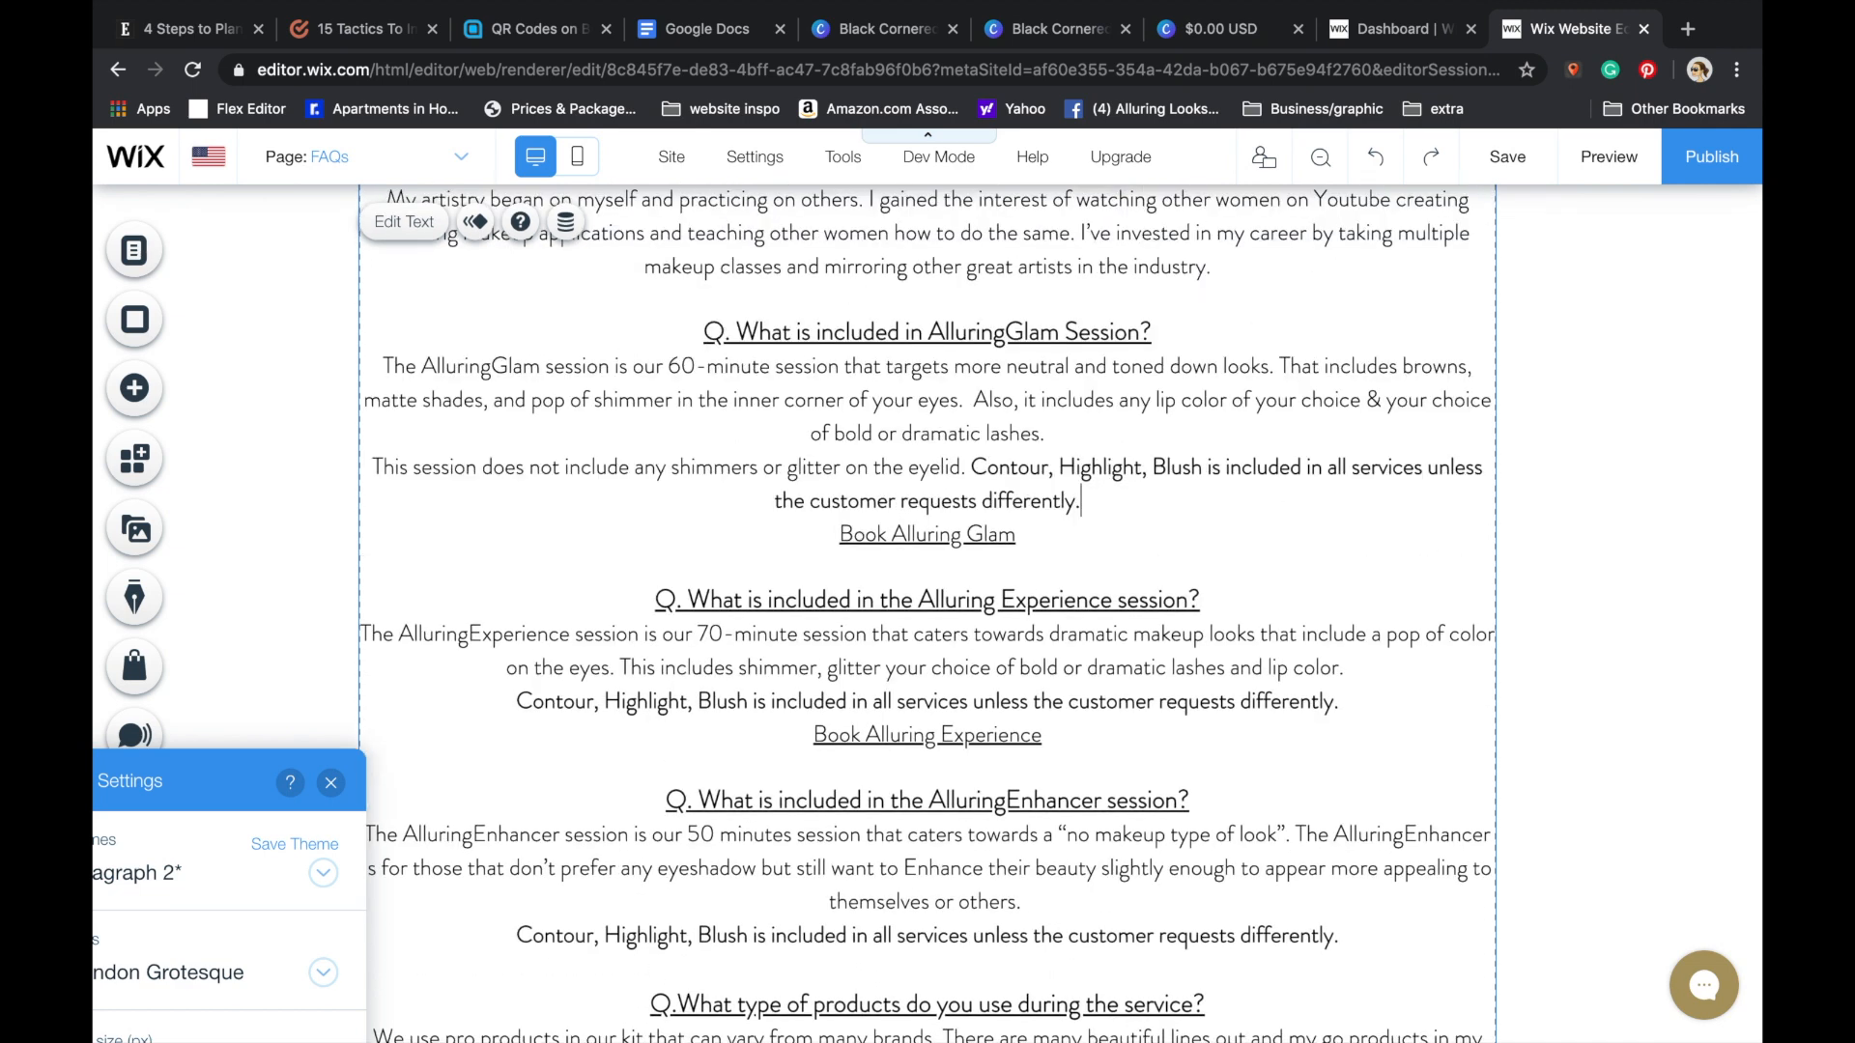
left_click(973, 466)
key("Return")
- Add a 'Book Alluring Enhancer' line under the Enhancer answer, linked to SERVICES
scroll(973, 580, "down", 3)
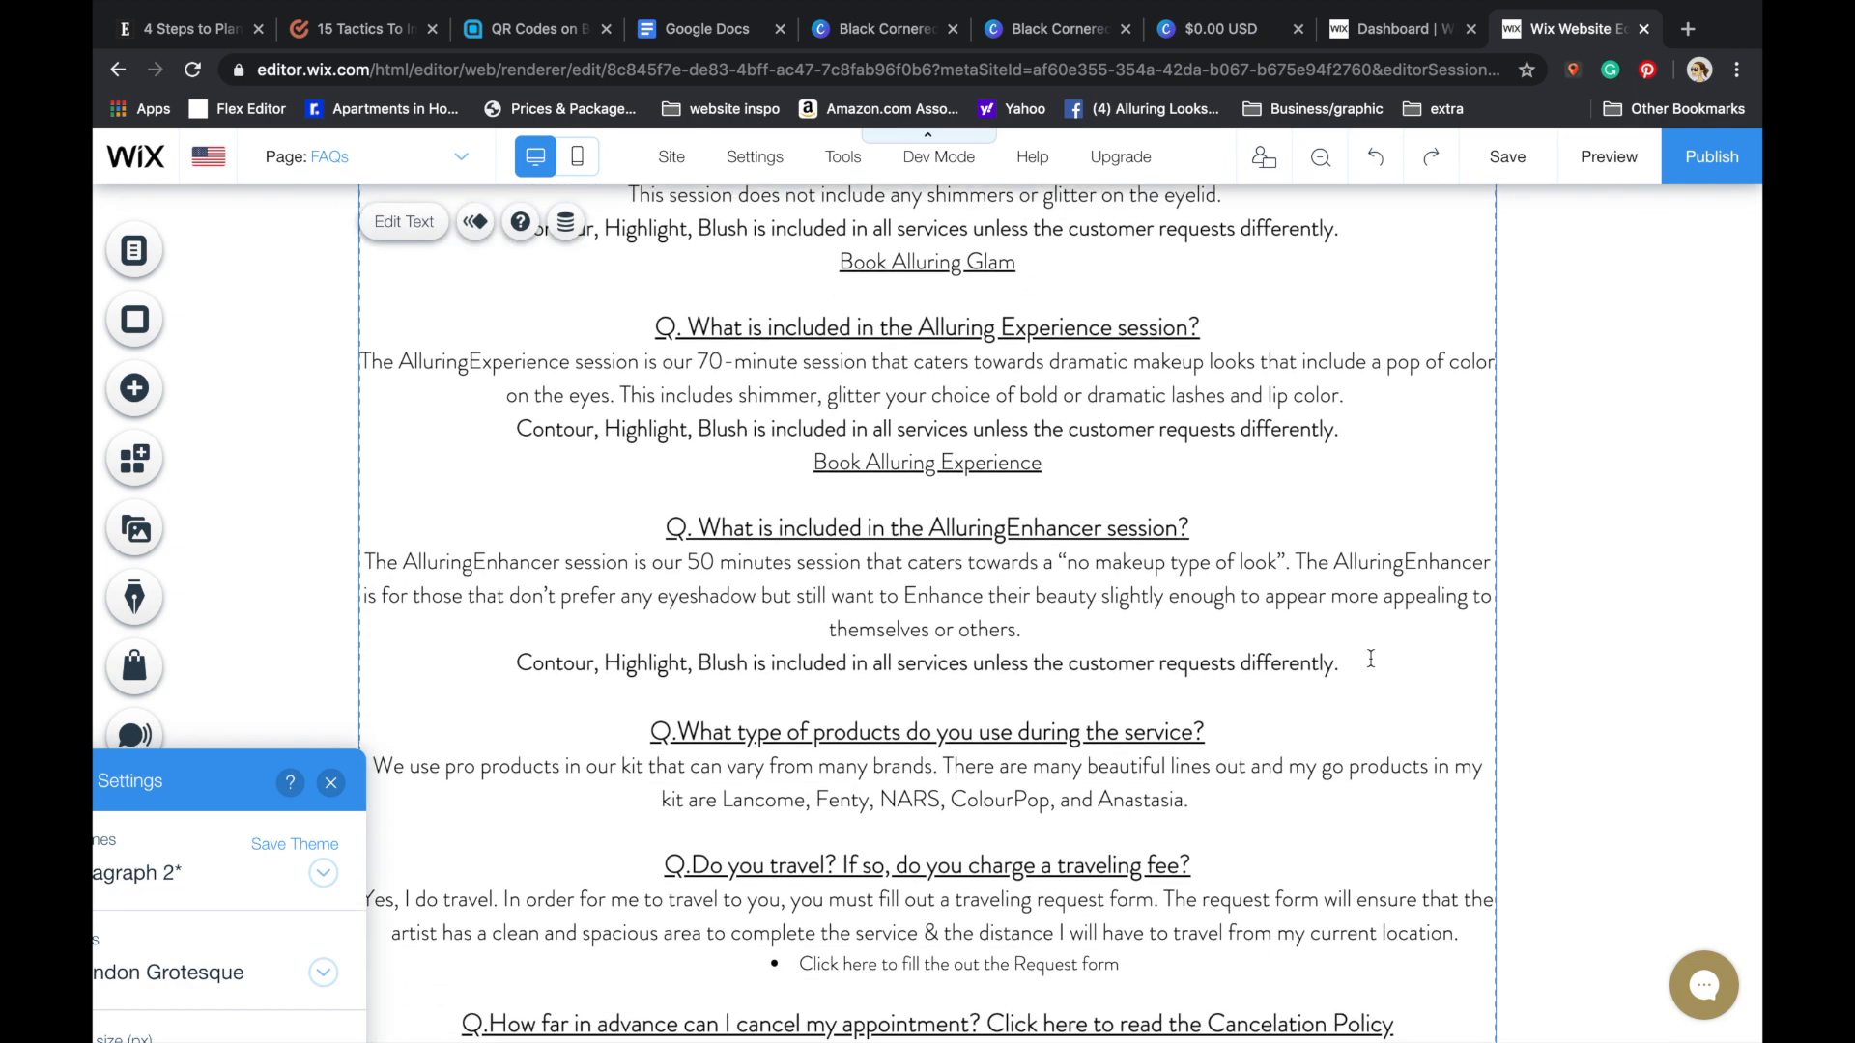
left_click(1362, 663)
key("Return")
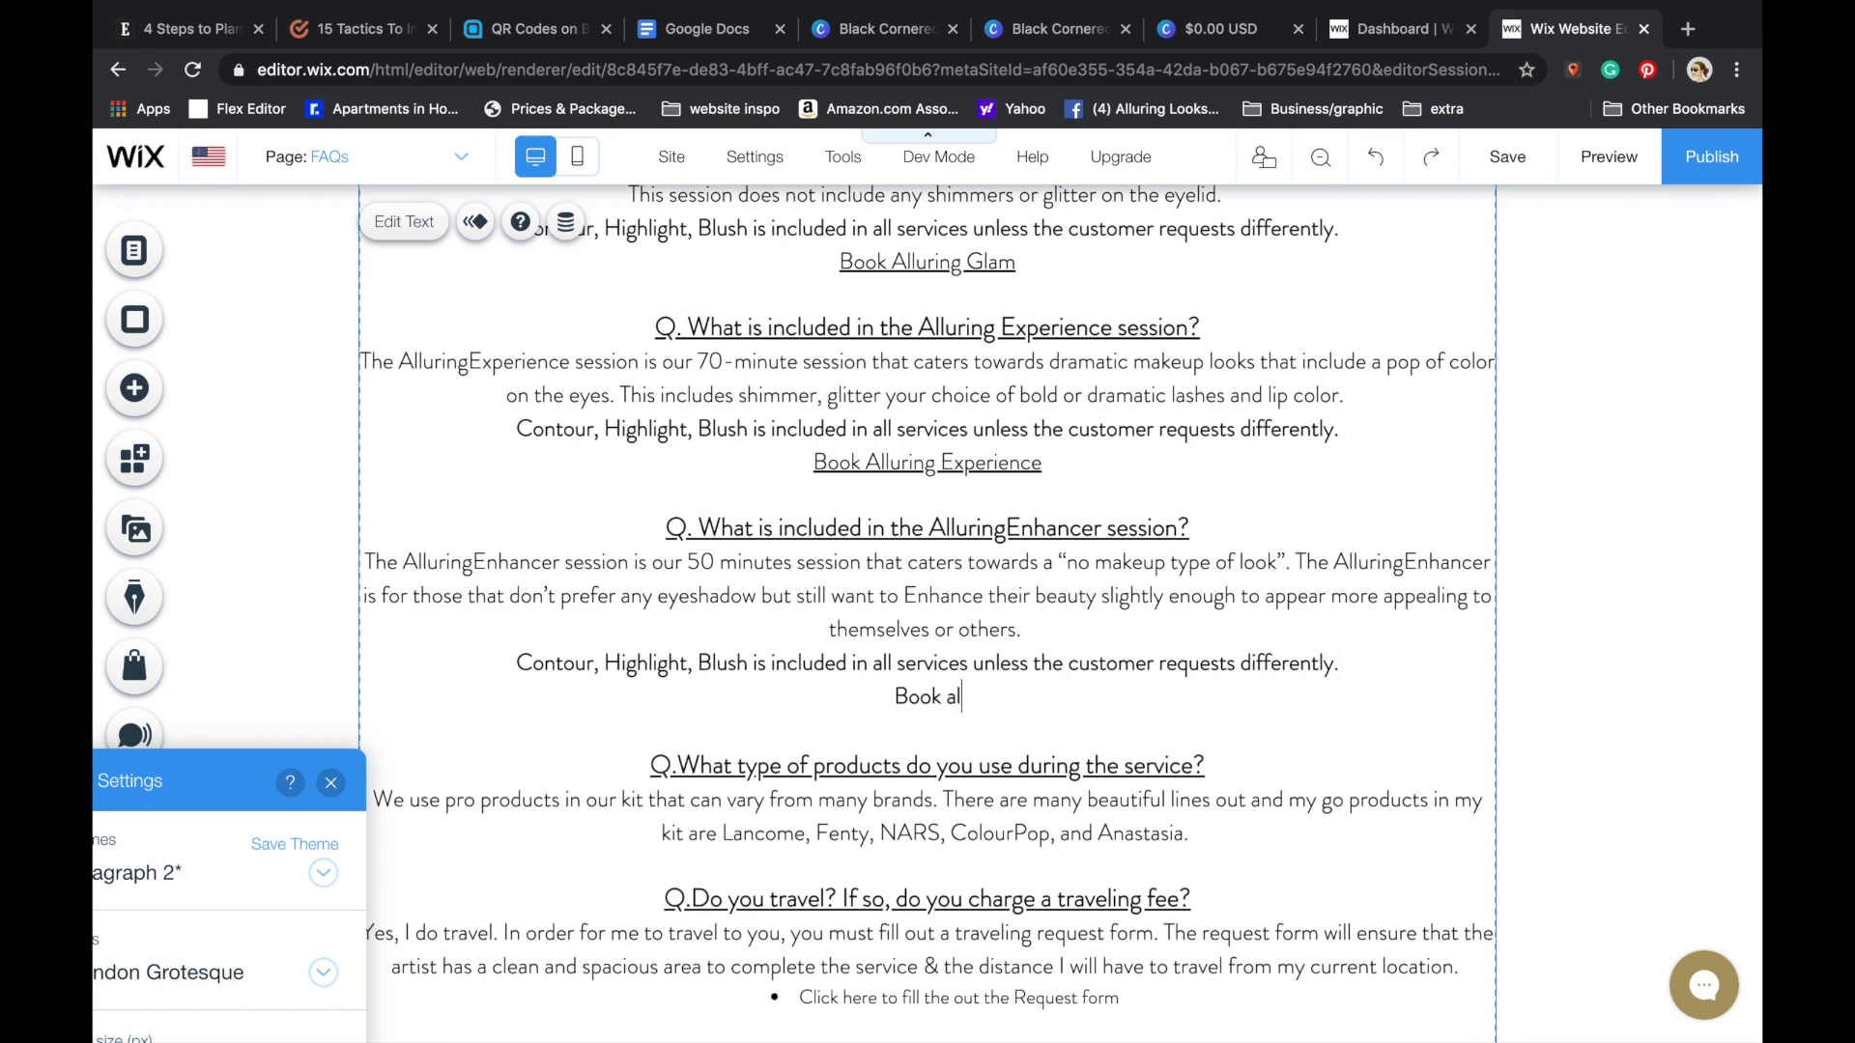
type("Book Alluring Enhancer")
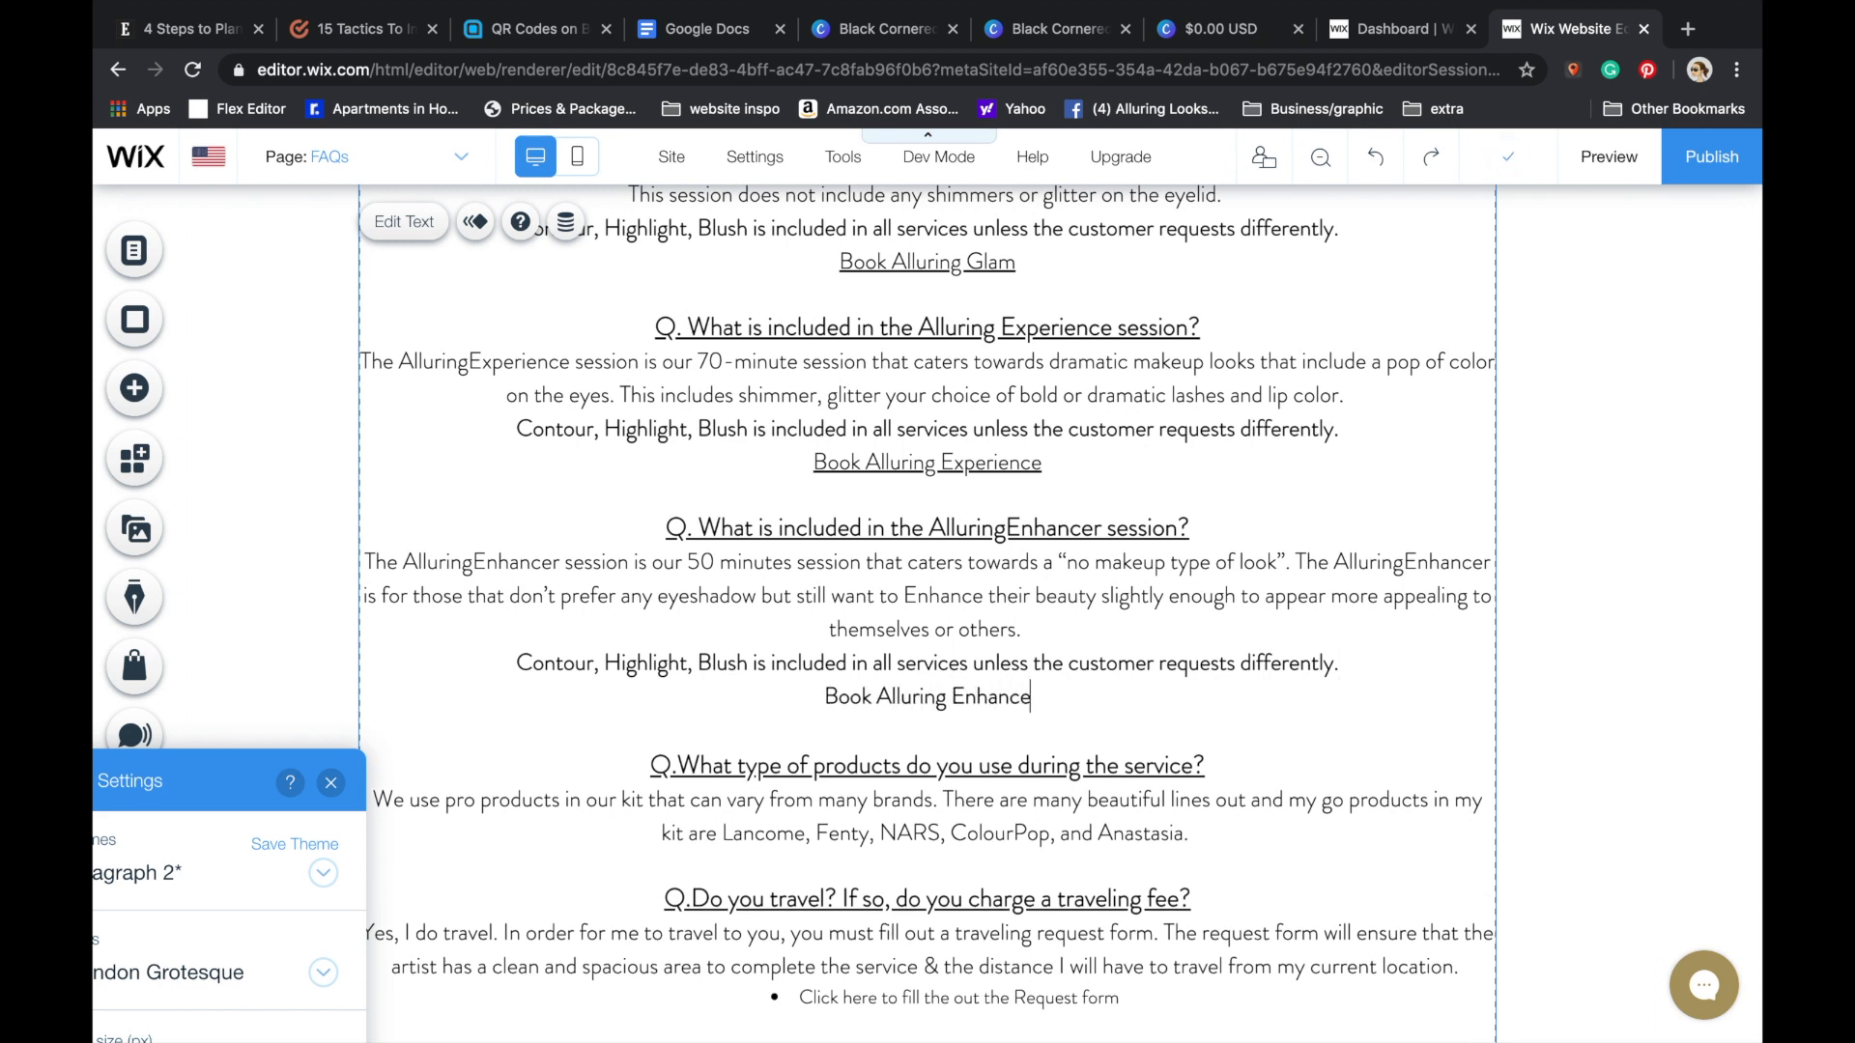
left_click_drag(1036, 696, 784, 696)
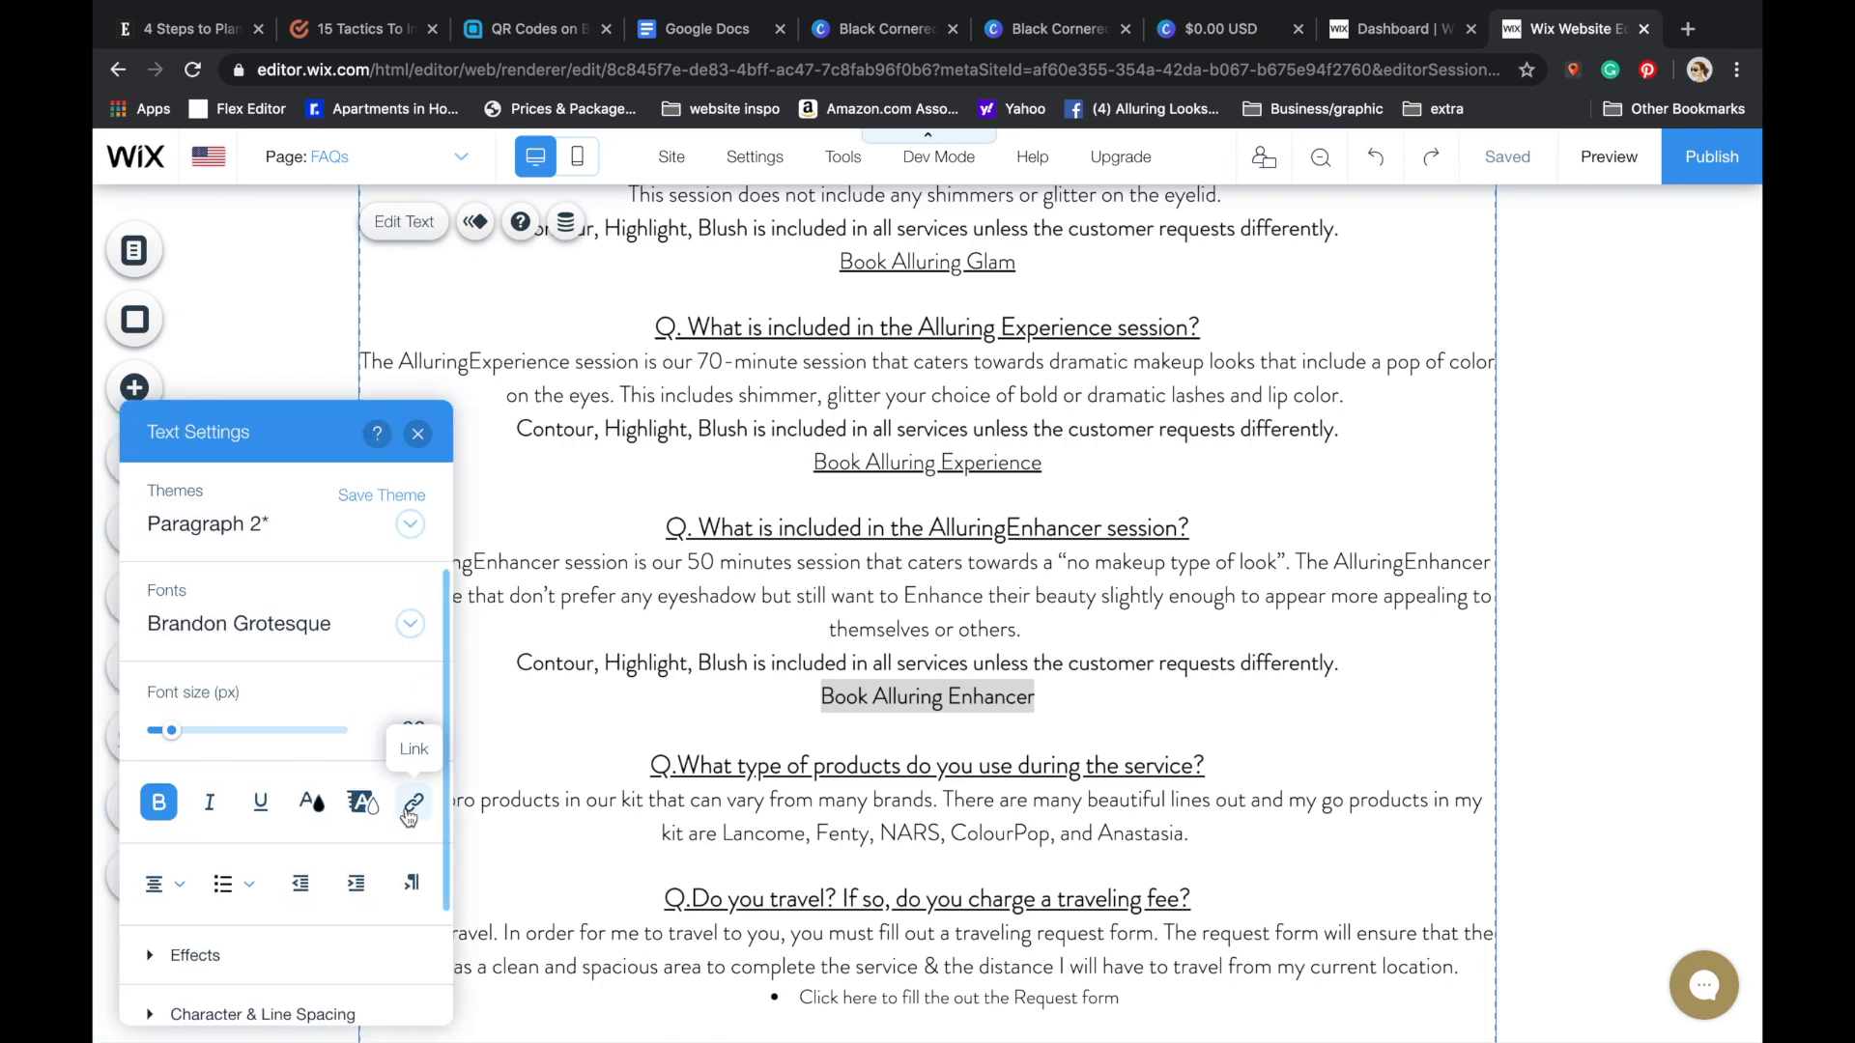
left_click(413, 802)
left_click(1044, 446)
scroll(937, 790, "down", 2)
scroll(932, 763, "up", 2)
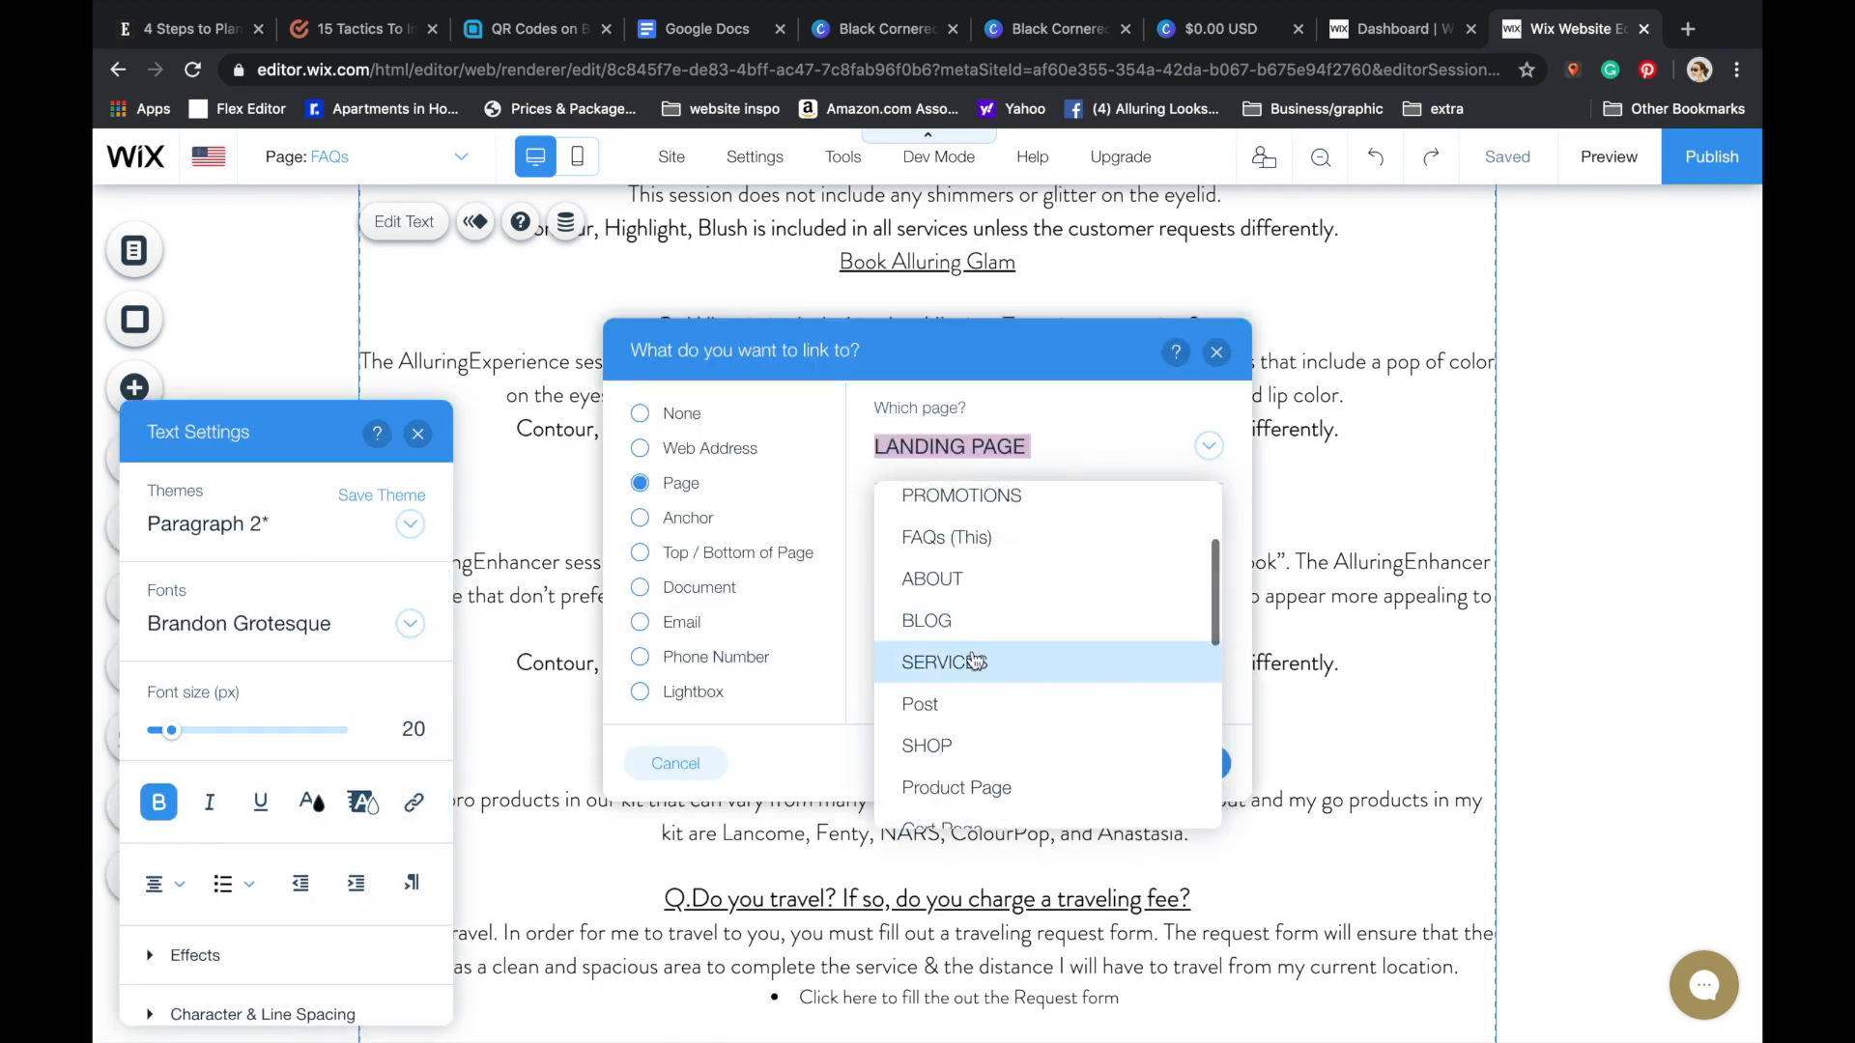
left_click(945, 654)
left_click(1187, 760)
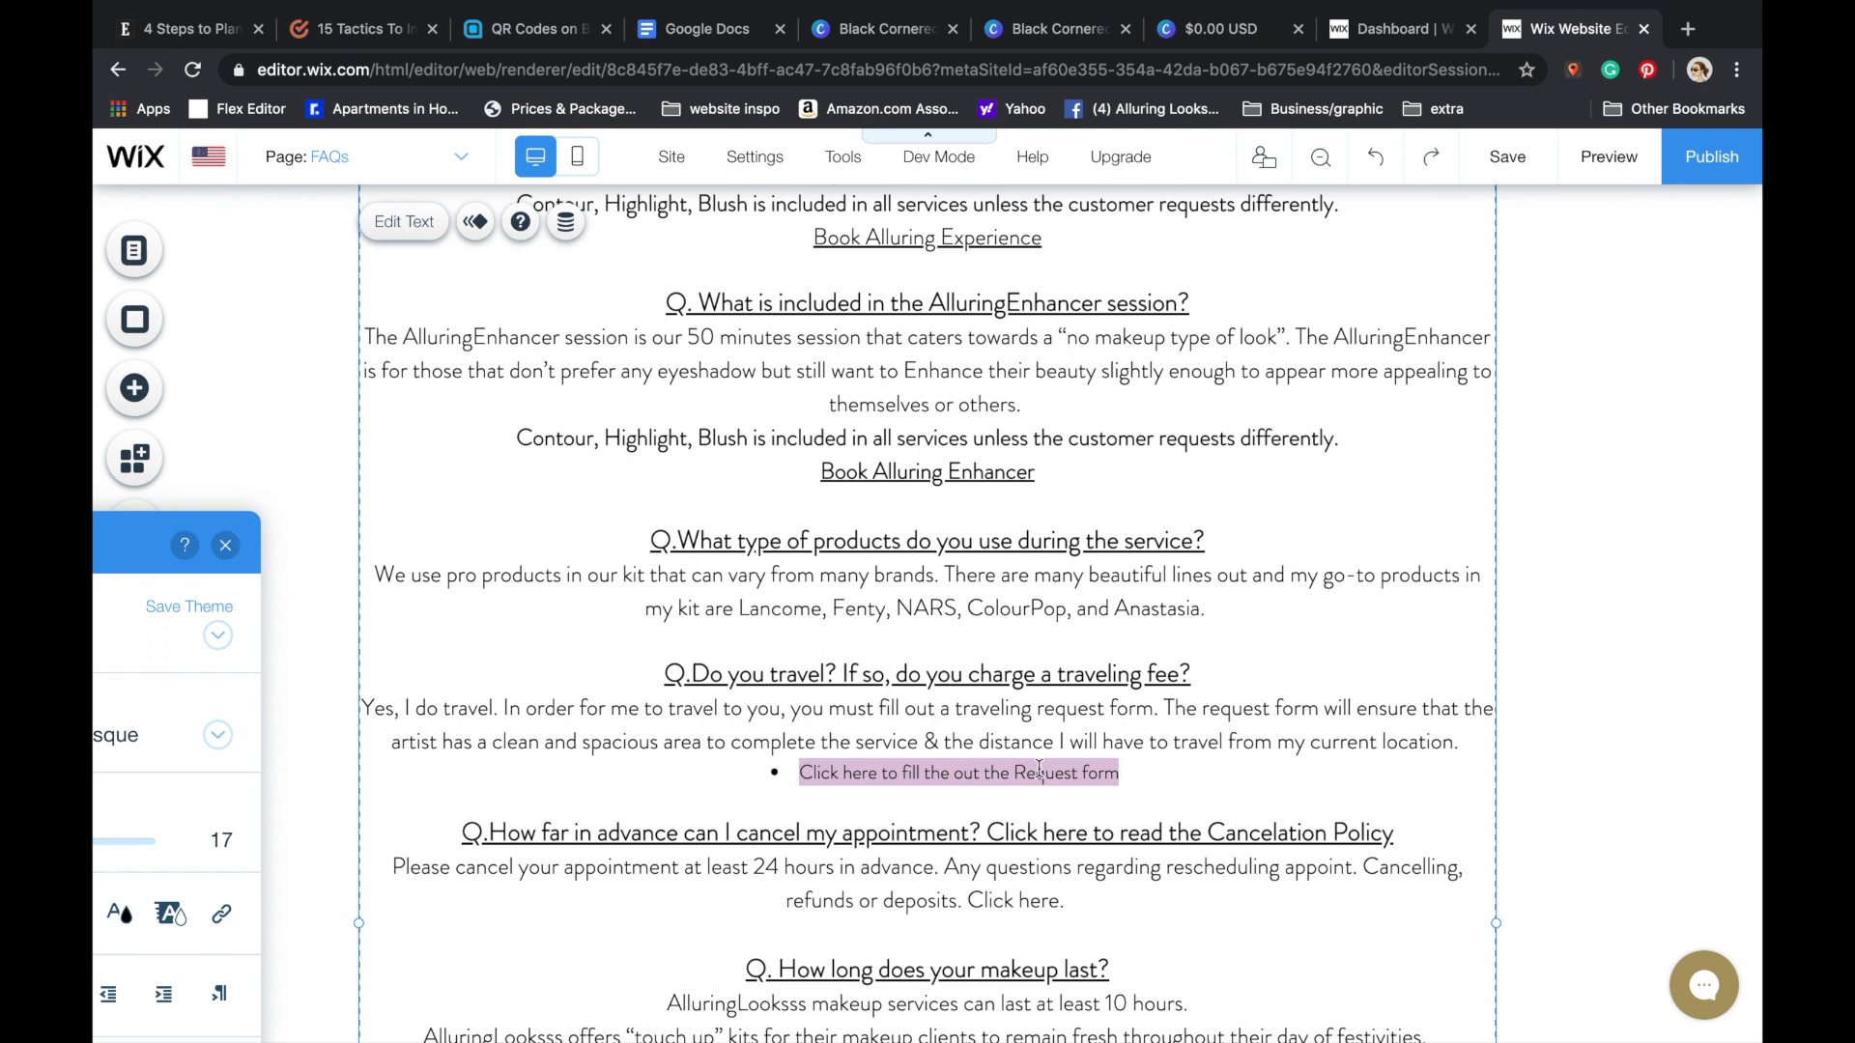
scroll(1039, 769, "down", 3)
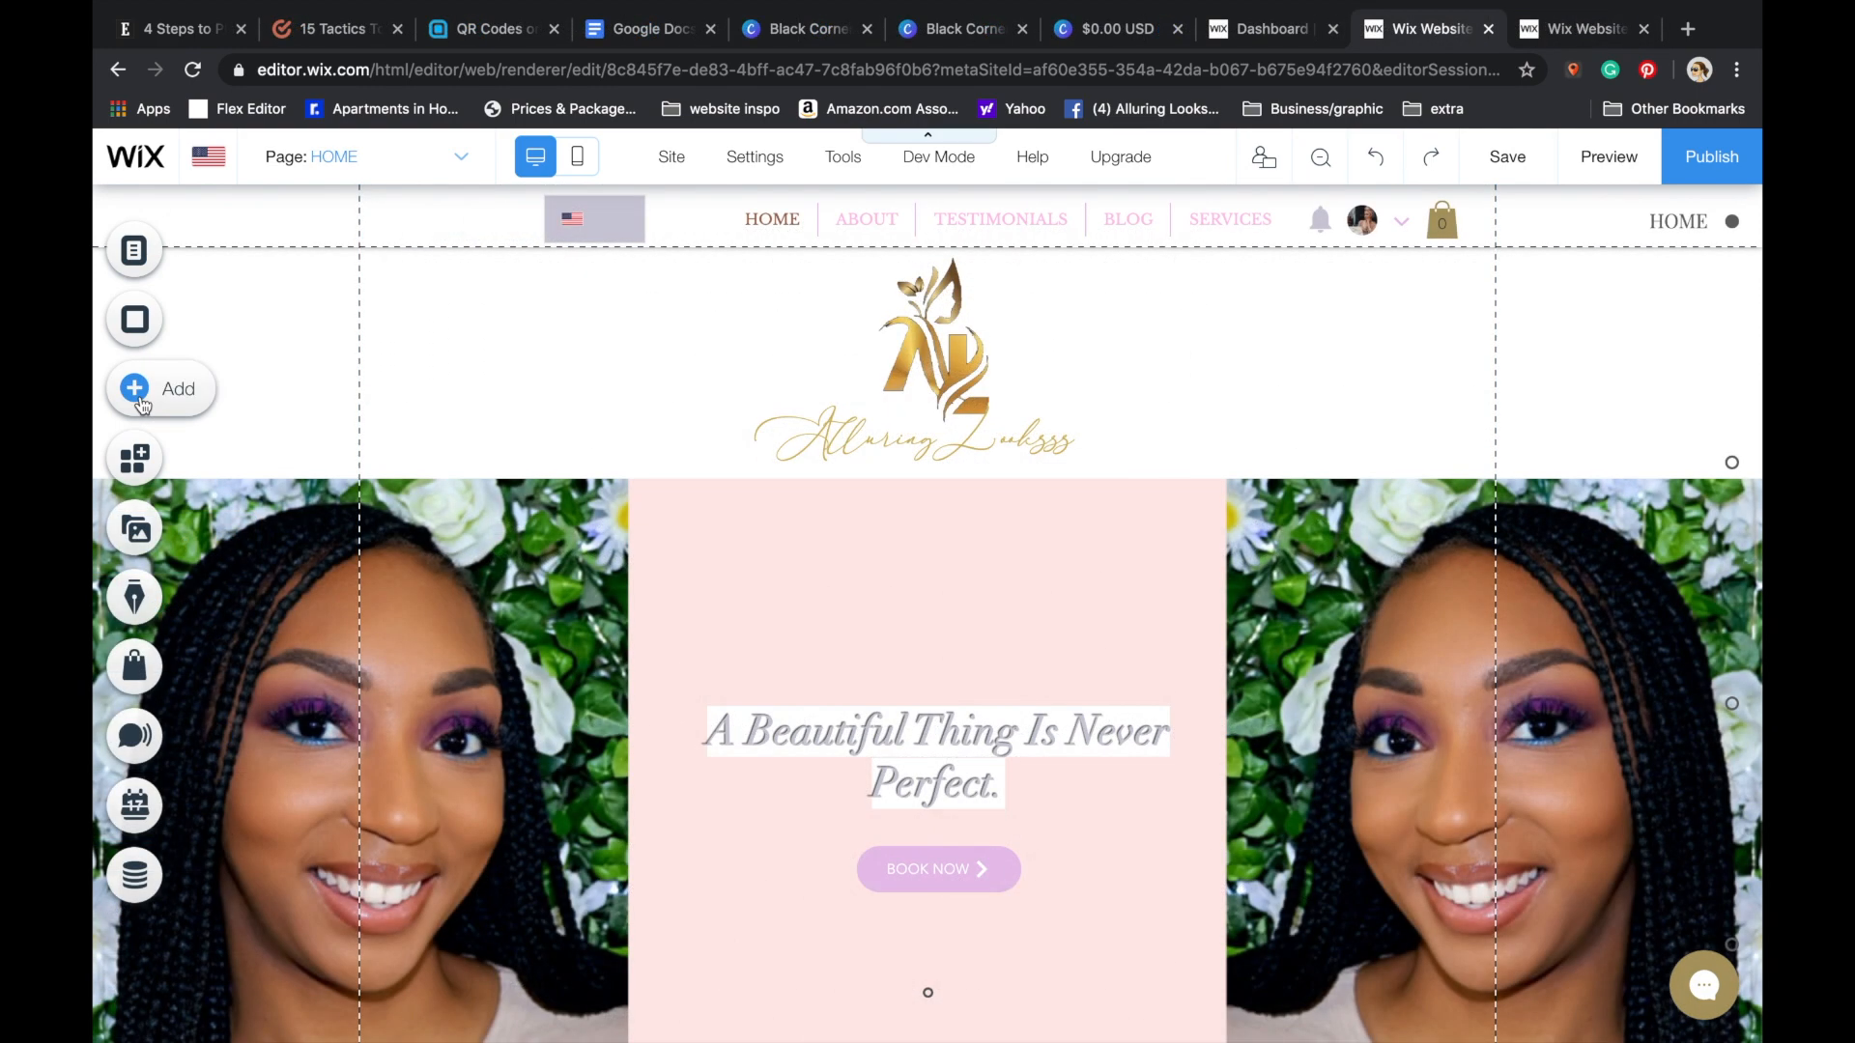
- Add the first Contact form template to the page and position it higher up
left_click(134, 387)
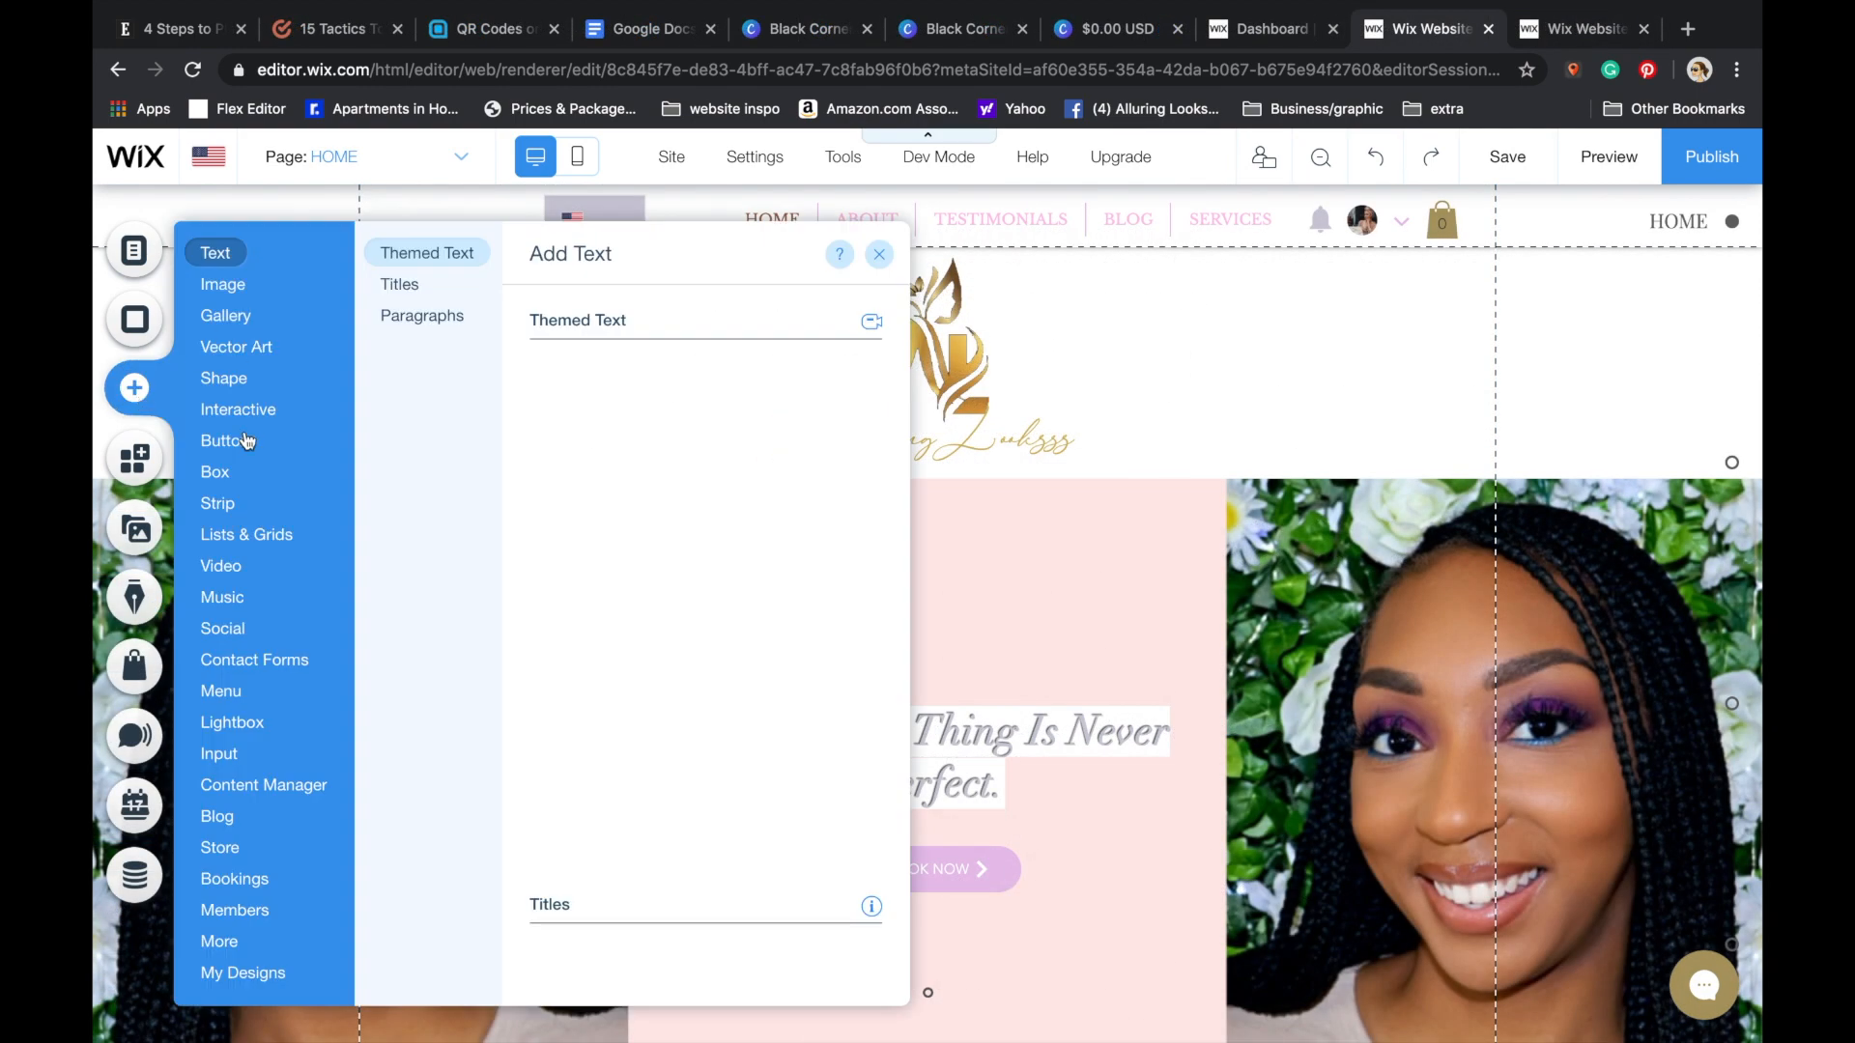
left_click(248, 662)
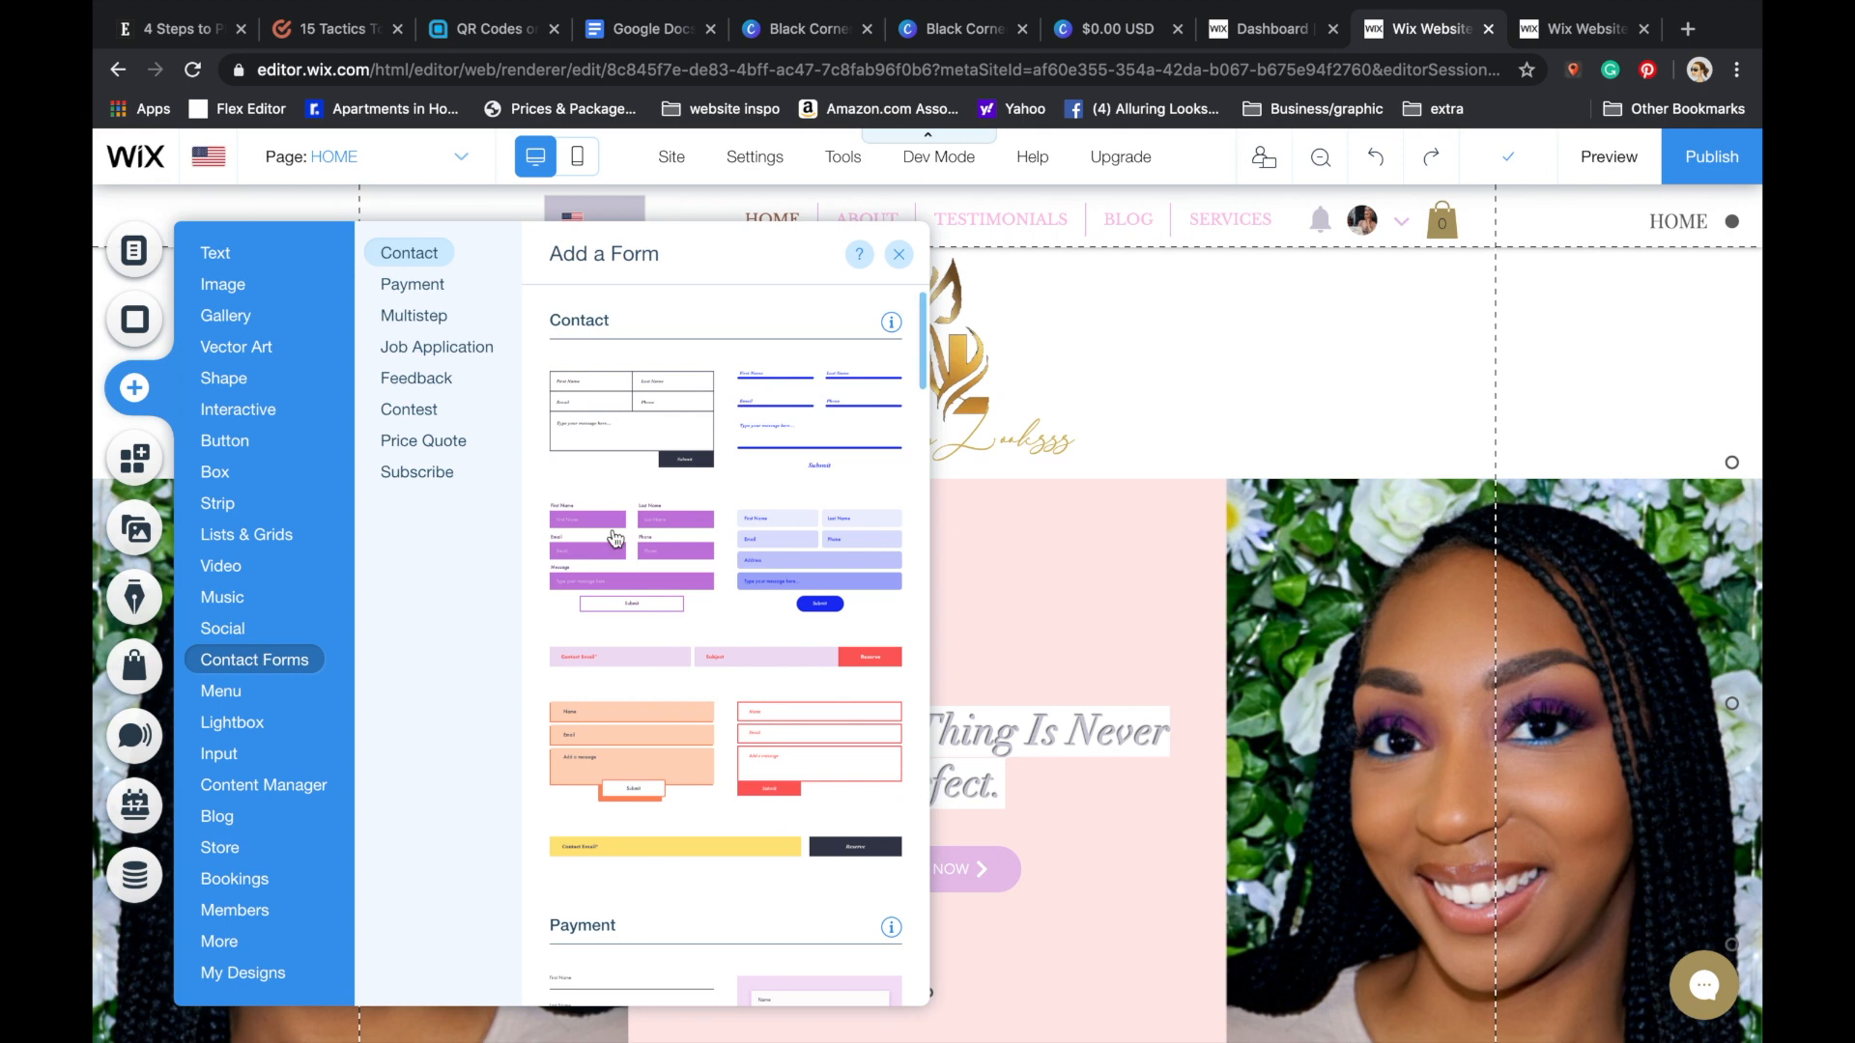
scroll(676, 676, "down", 5)
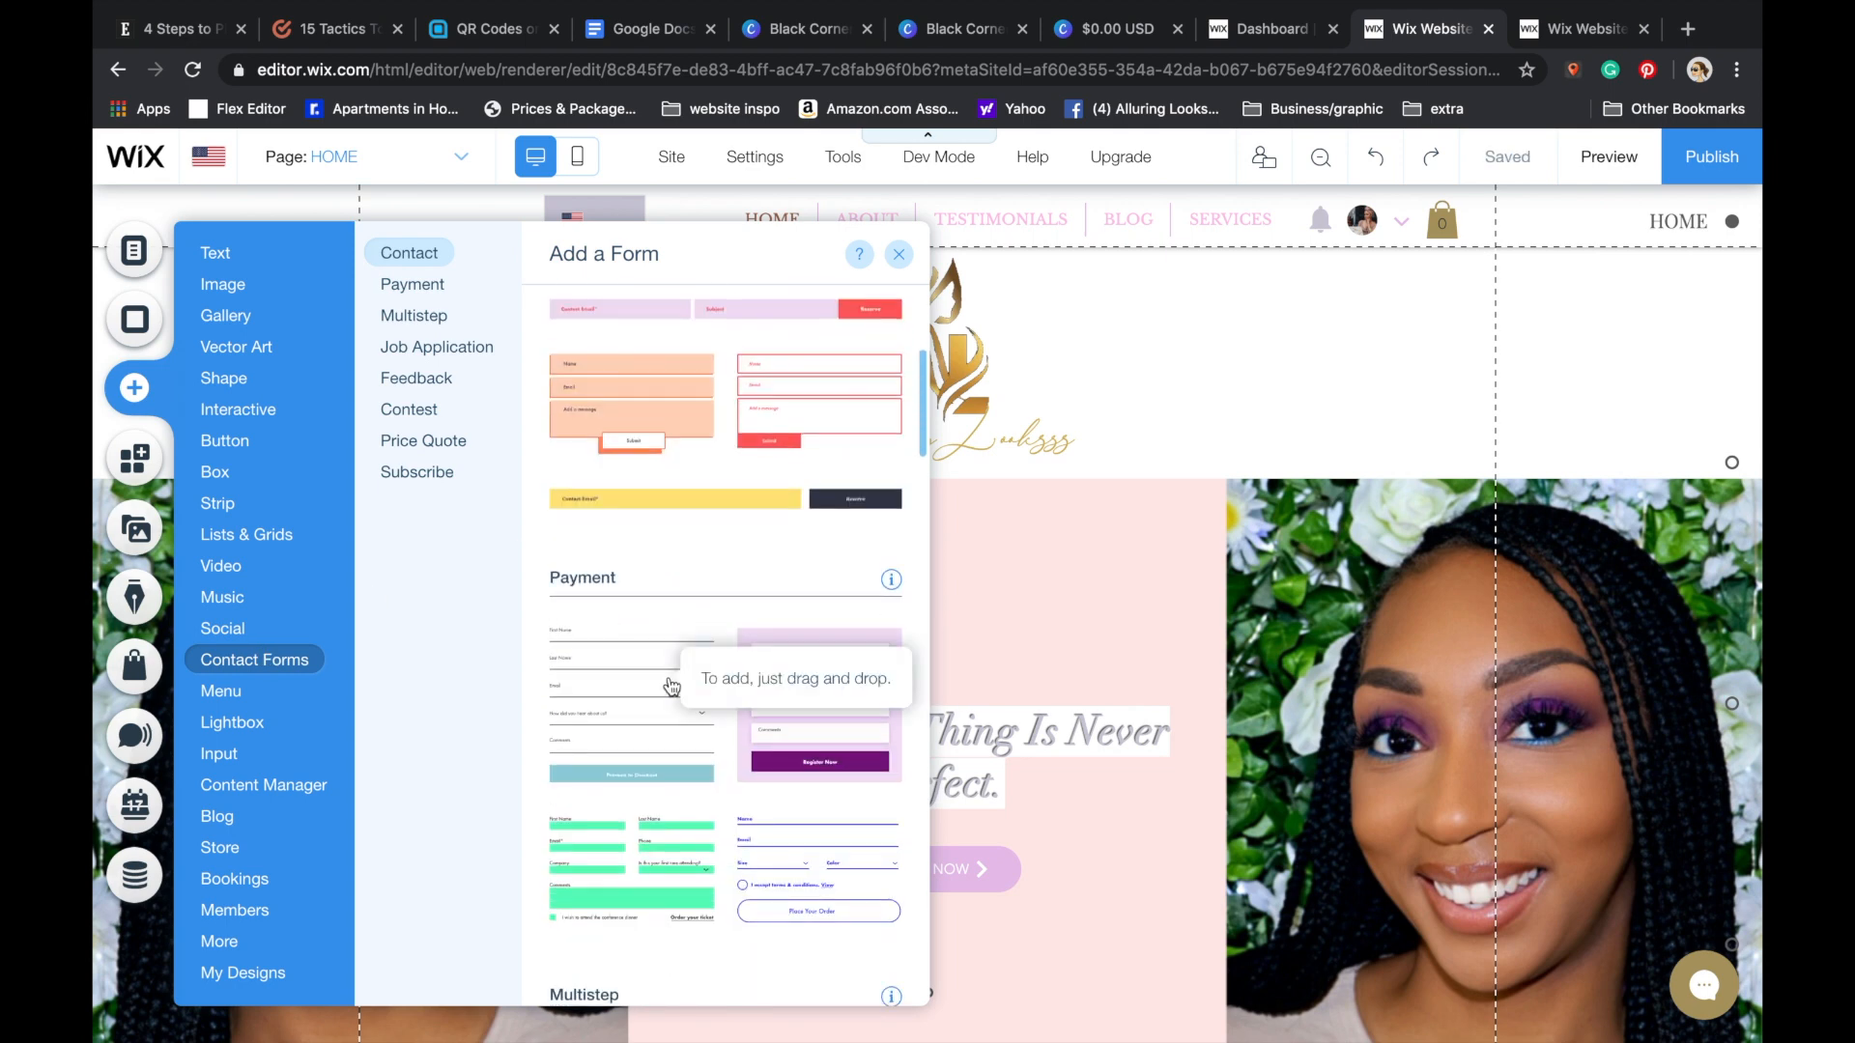
scroll(671, 686, "down", 20)
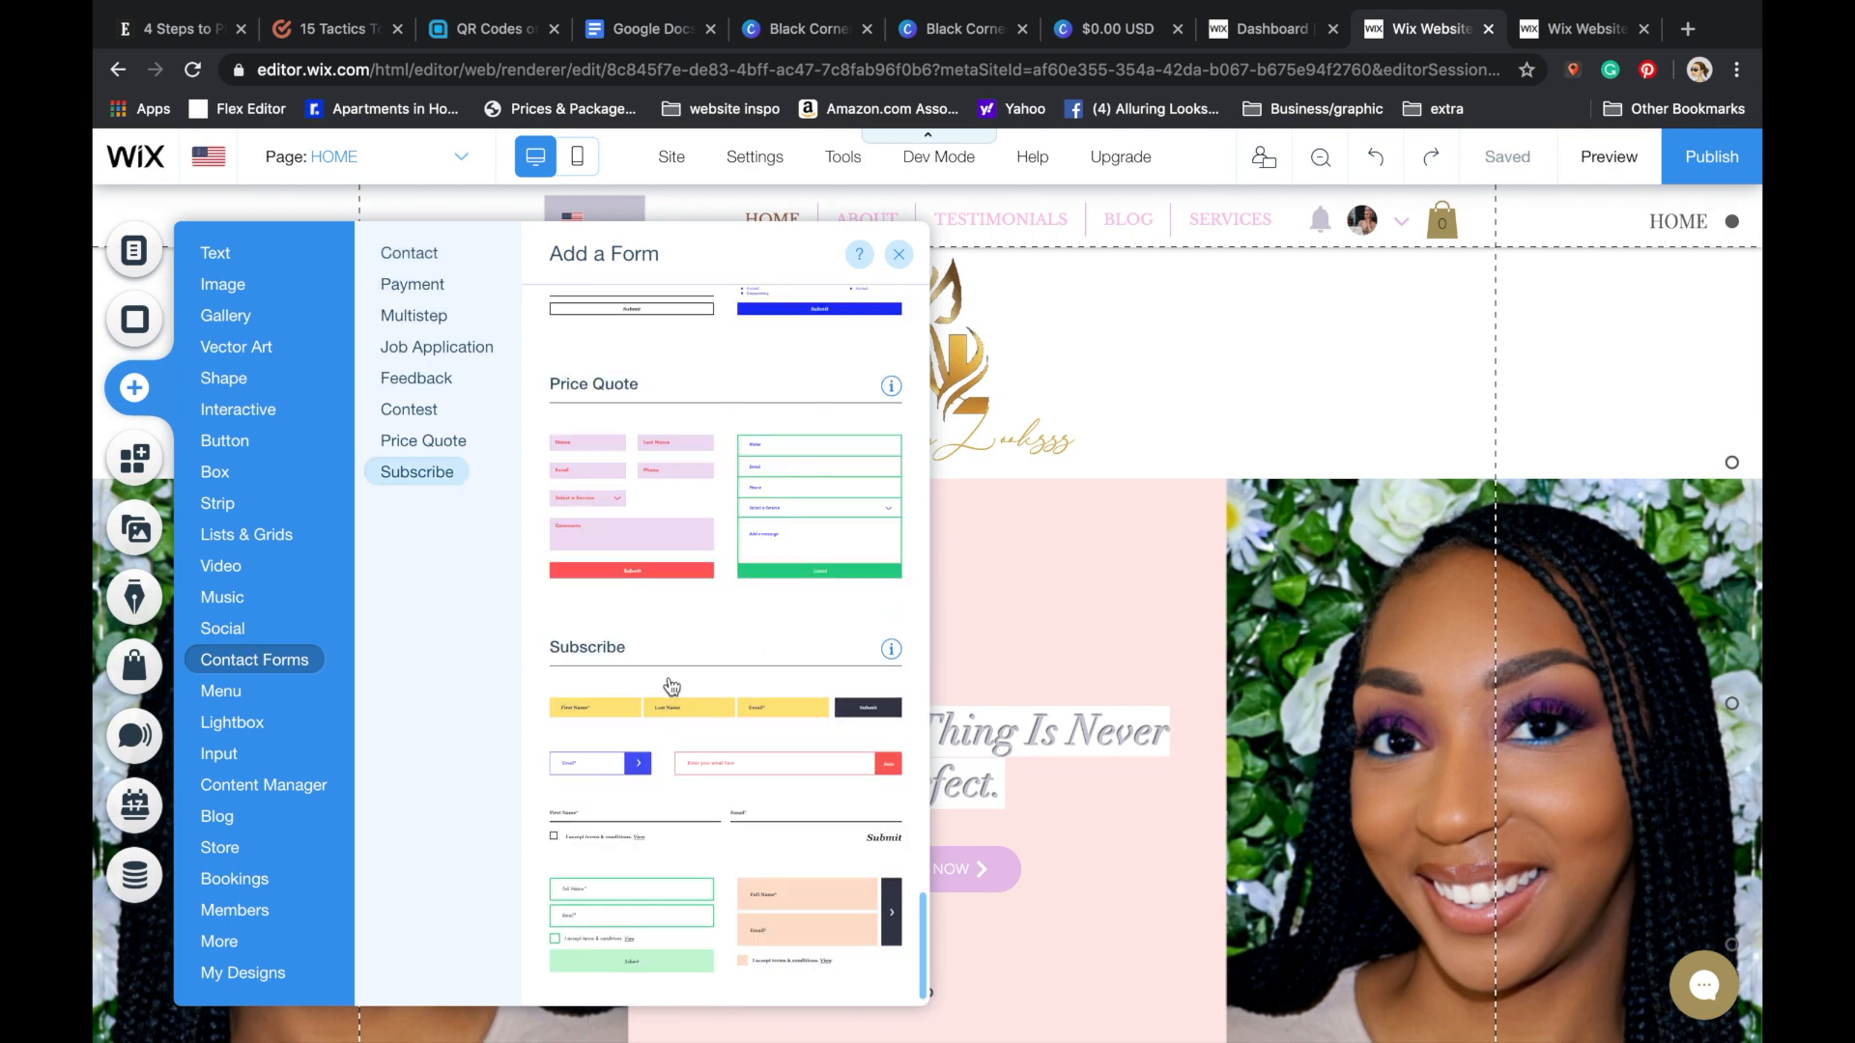
scroll(672, 686, "up", 20)
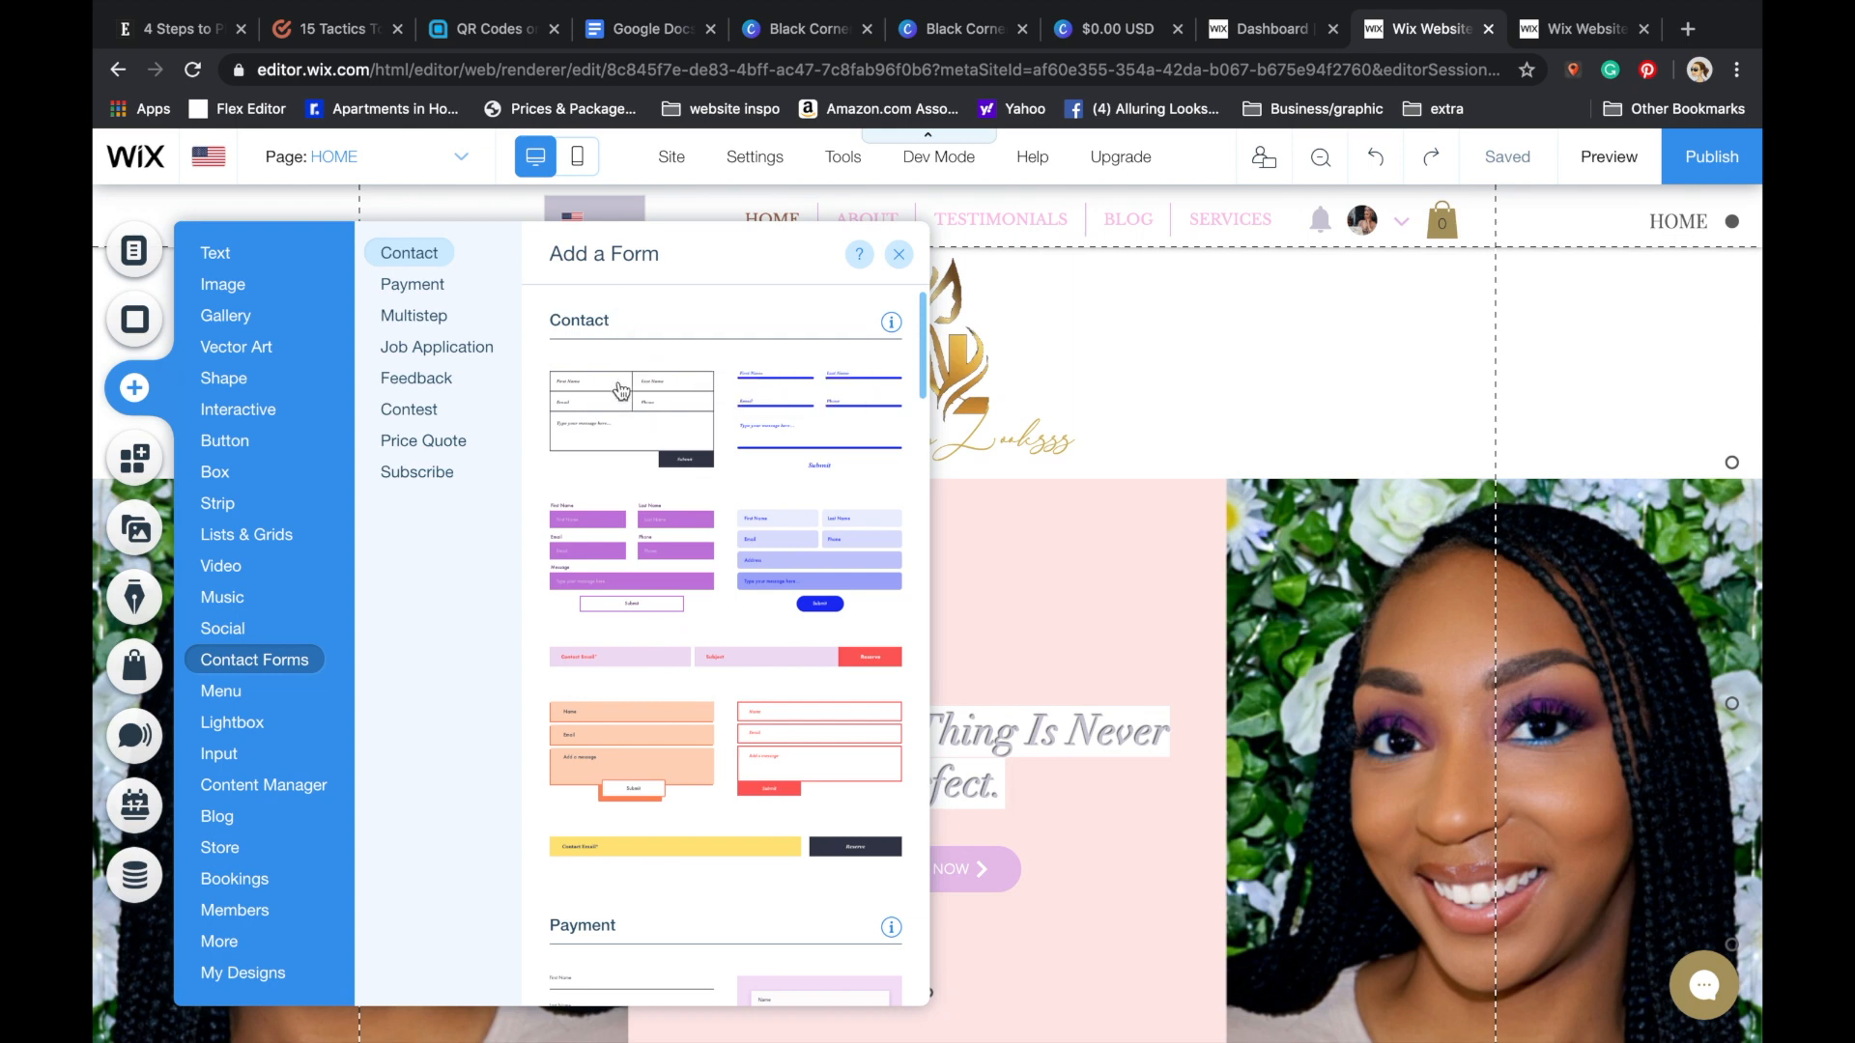
left_click(638, 437)
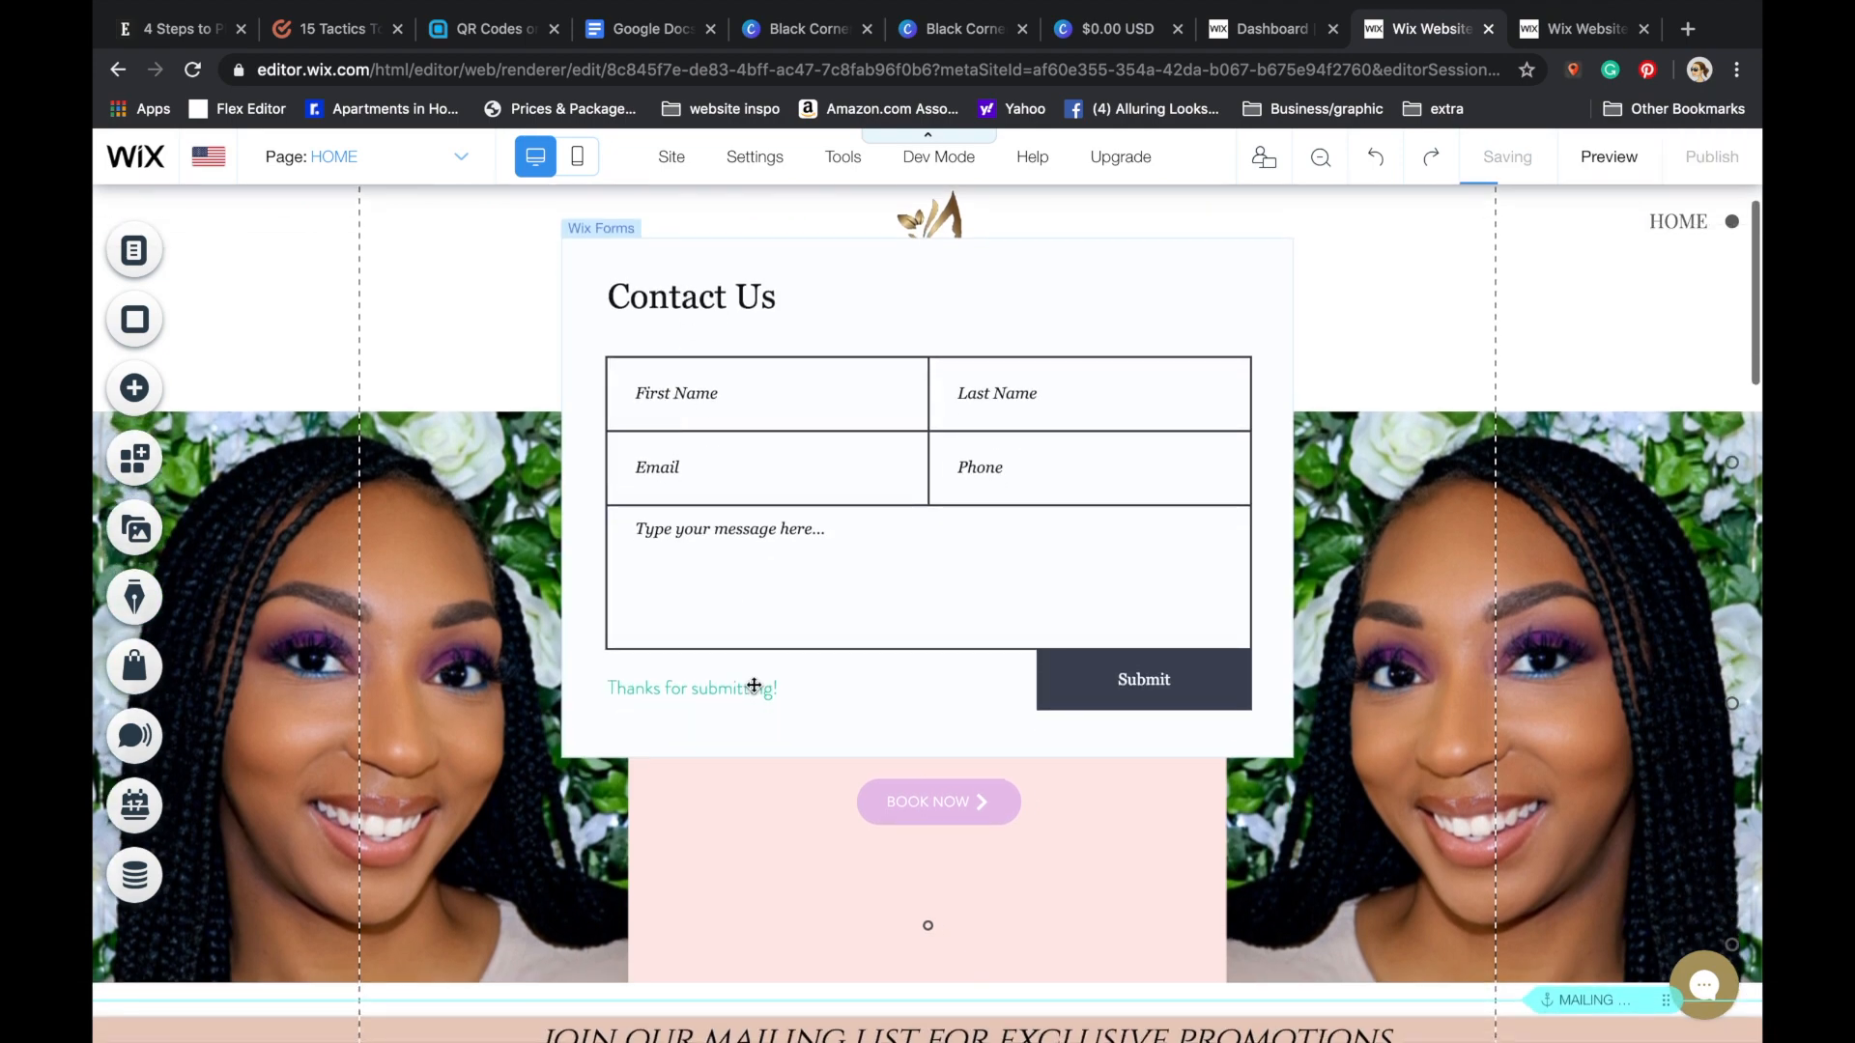
left_click_drag(741, 264, 850, 723)
scroll(792, 705, "down", 4)
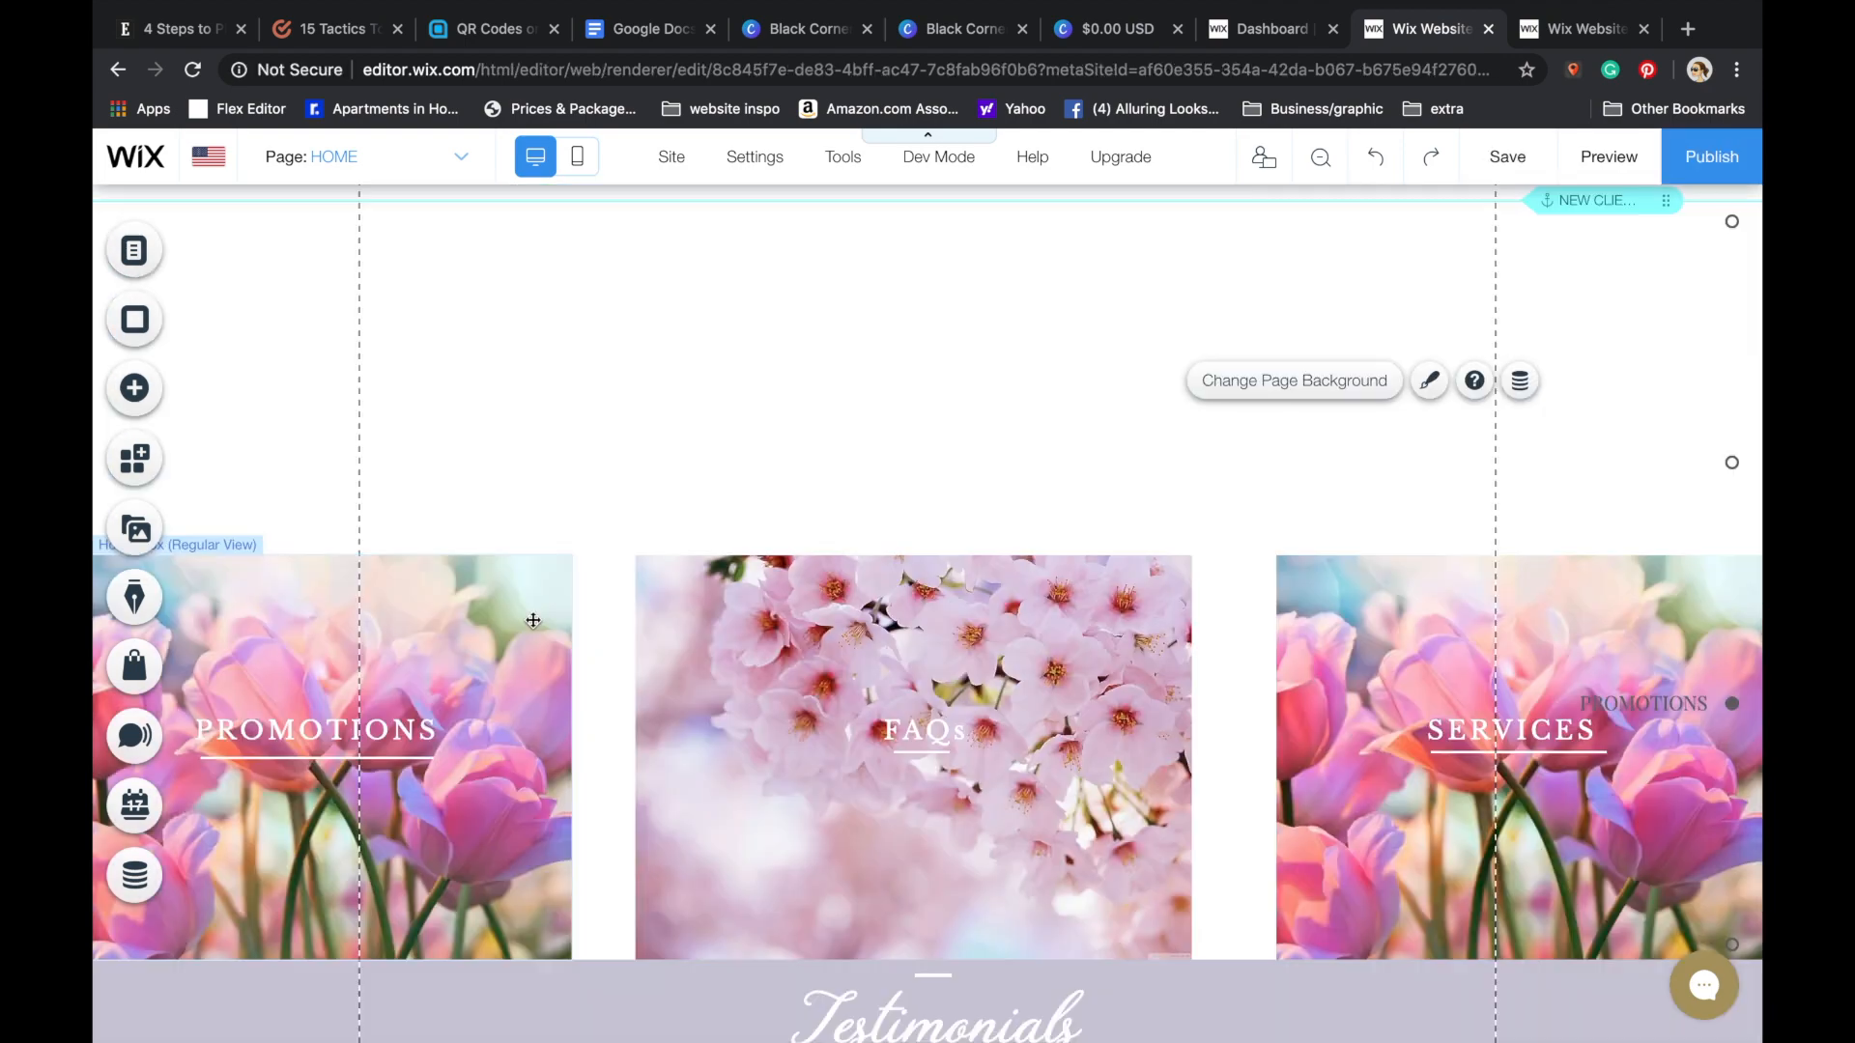
scroll(533, 621, "up", 5)
scroll(612, 461, "down", 2)
key("super+v")
left_click_drag(734, 585, 748, 454)
- Move and resize the Special Offer badge and the Q&A icon around the form
left_click_drag(282, 290, 288, 718)
left_click_drag(957, 229, 960, 689)
left_click_drag(888, 531, 885, 476)
scroll(886, 477, "up", 2)
left_click(960, 905)
scroll(961, 905, "down", 3)
left_click_drag(857, 570, 946, 632)
left_click(289, 623)
left_click_drag(214, 540, 278, 636)
left_click(507, 660)
- Reposition an element on the right edge and close its pin-to-screen settings
scroll(507, 660, "down", 2)
scroll(508, 659, "up", 3)
left_click(1526, 309)
scroll(1404, 675, "down", 3)
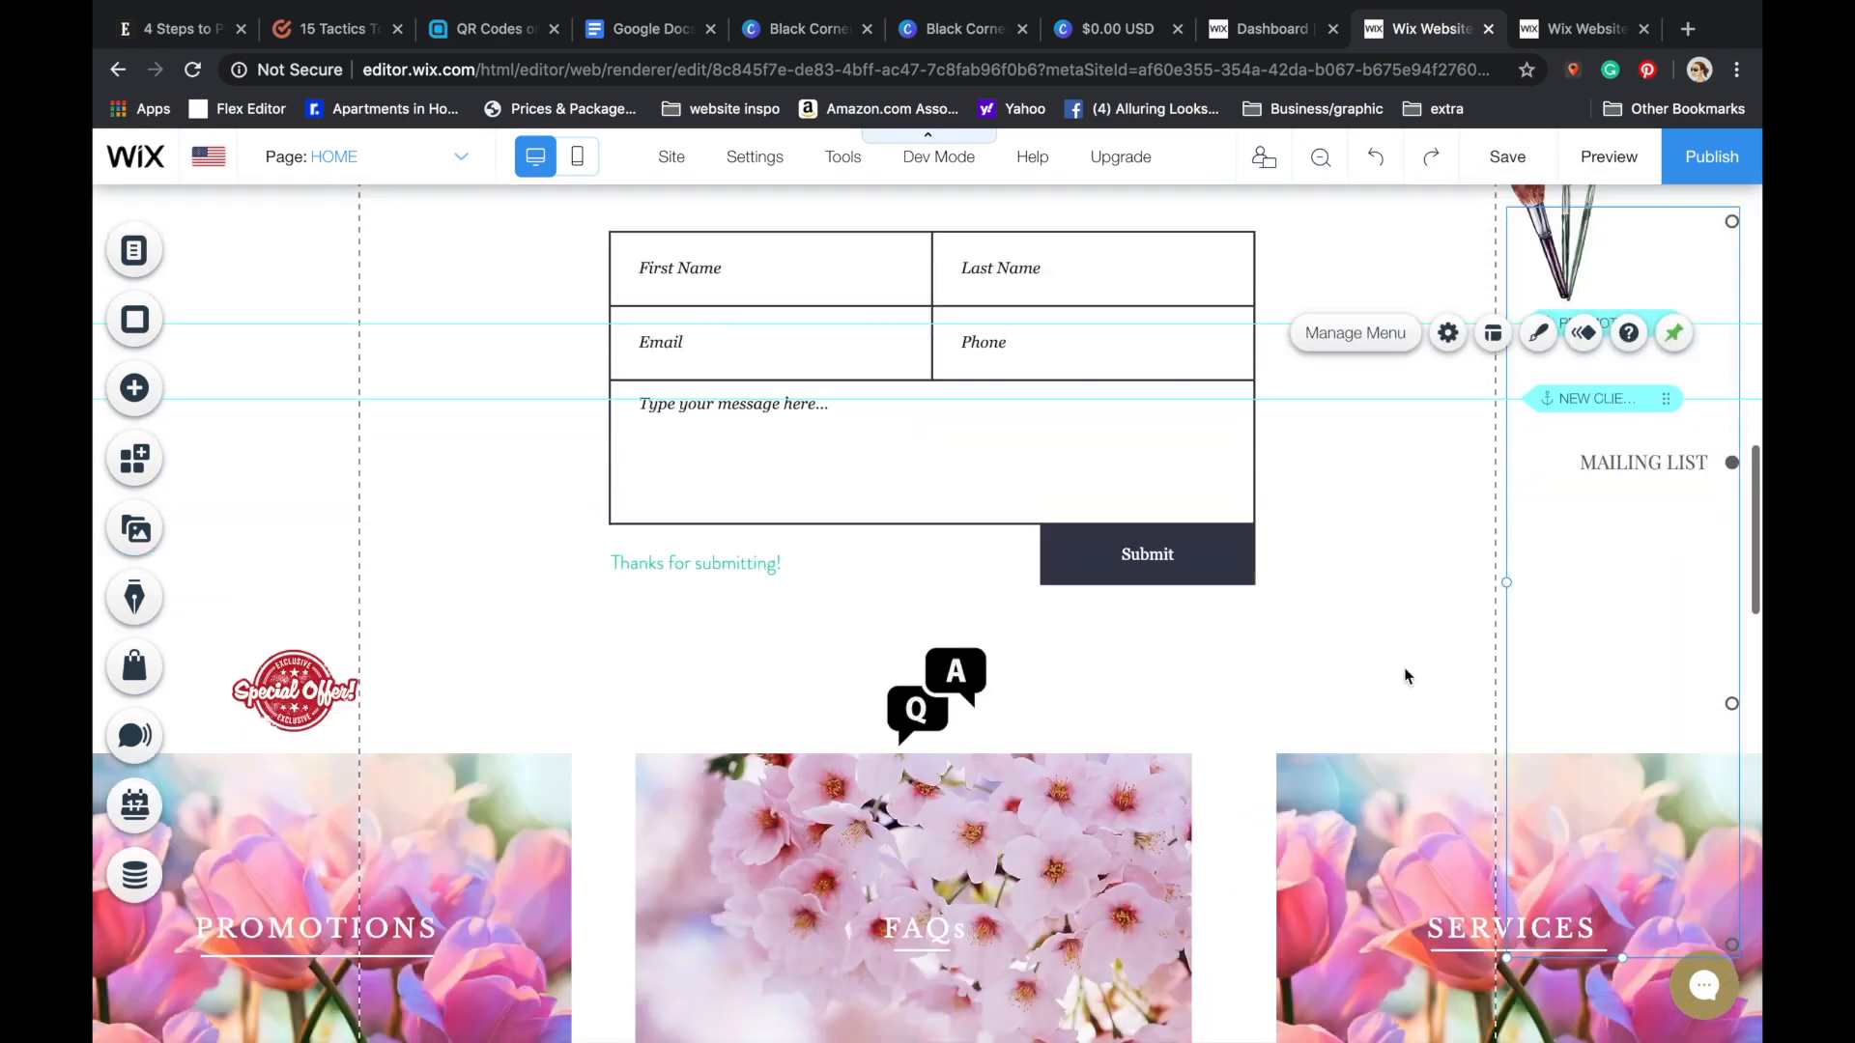
scroll(1404, 676, "up", 1)
mouse_move(1574, 206)
left_mouse_down()
mouse_move(1494, 591)
mouse_move(1525, 619)
mouse_move(1552, 568)
left_mouse_up()
left_click(1551, 568)
left_click(1441, 299)
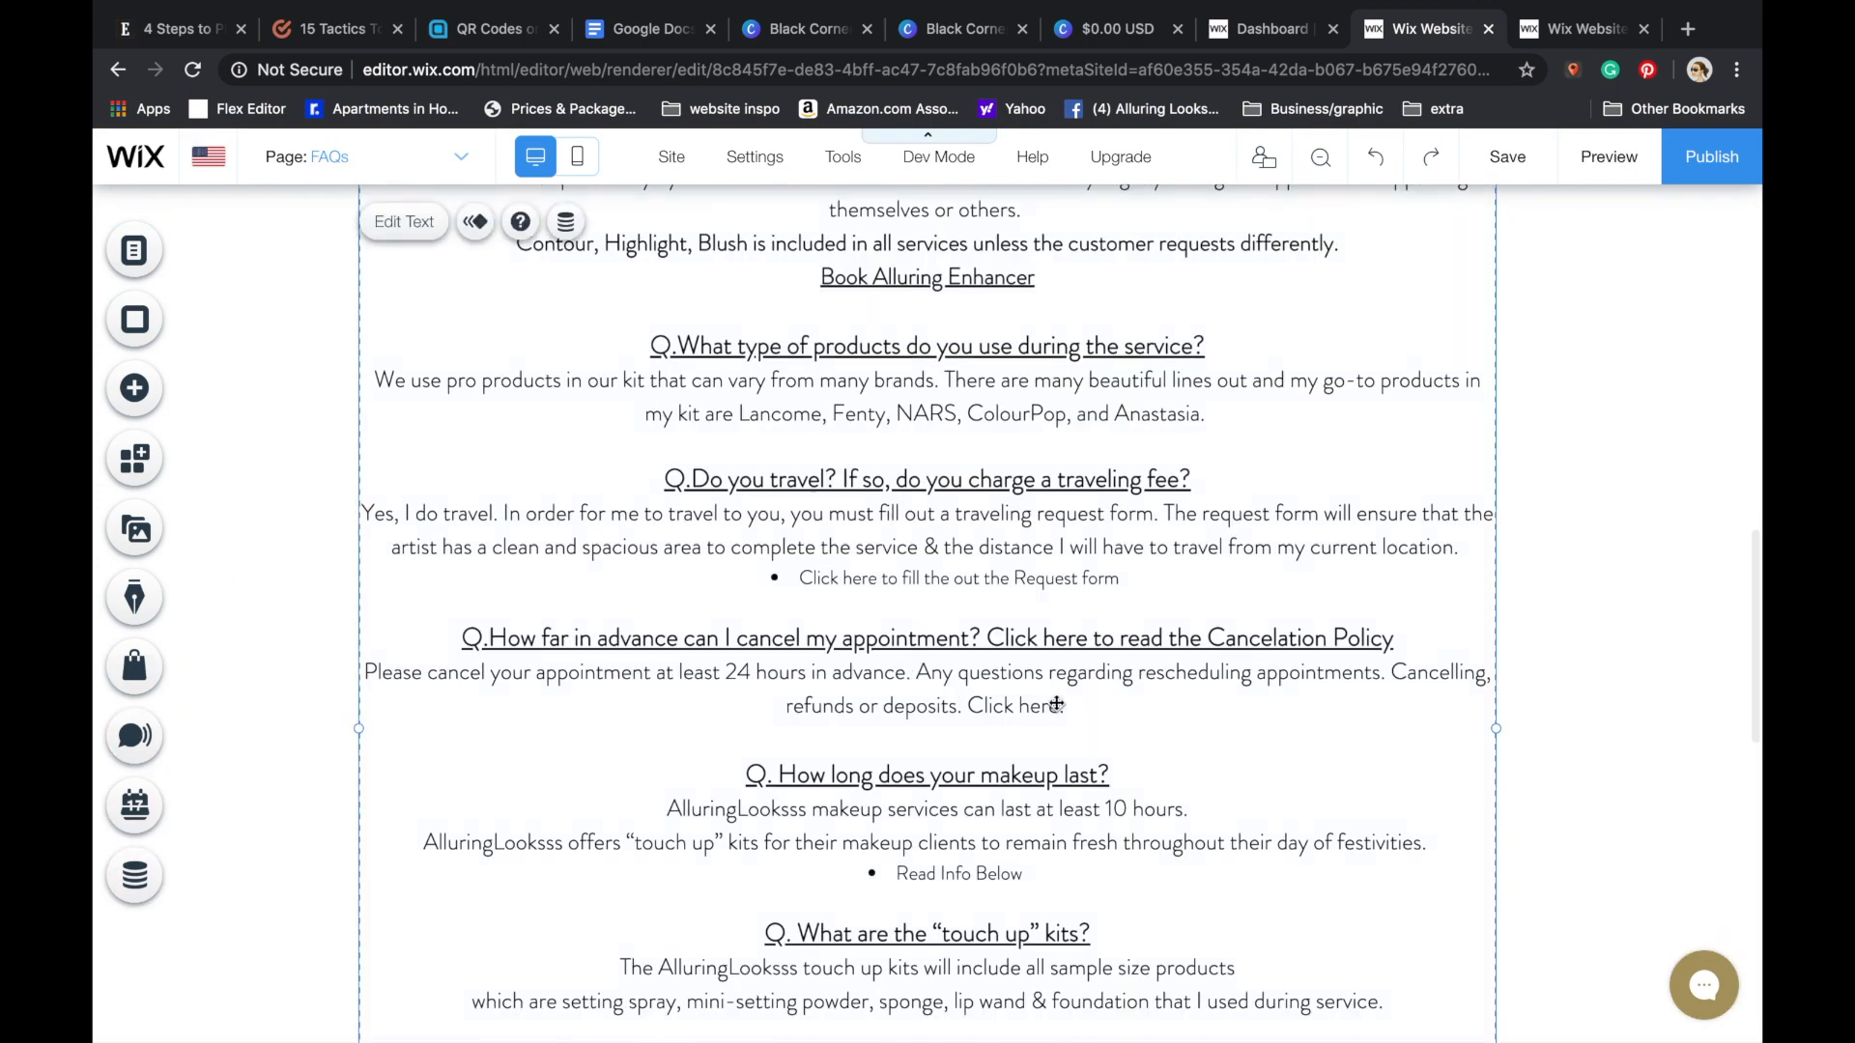
- Link the cancellation answer's 'Click here.' to the HOME page
double_click(1056, 702)
left_click_drag(1064, 699, 969, 699)
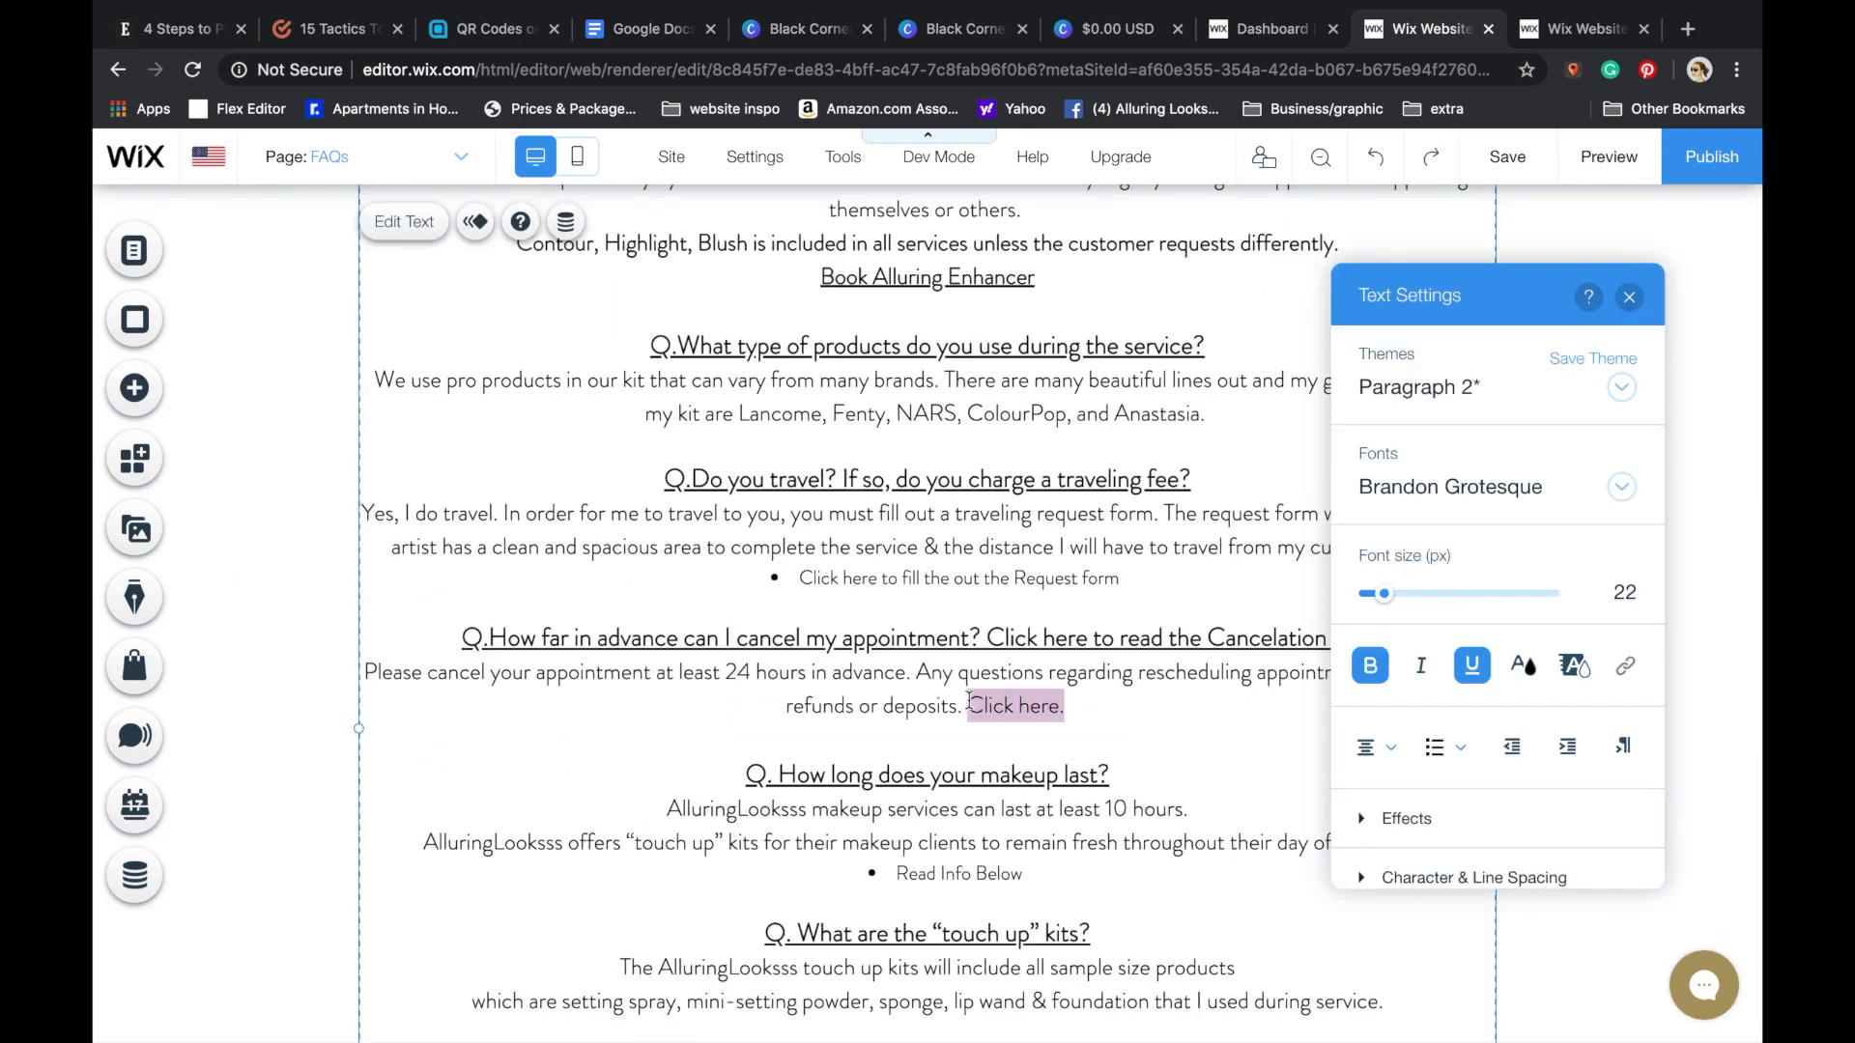
left_click(1626, 665)
left_click(1063, 447)
left_click(1039, 547)
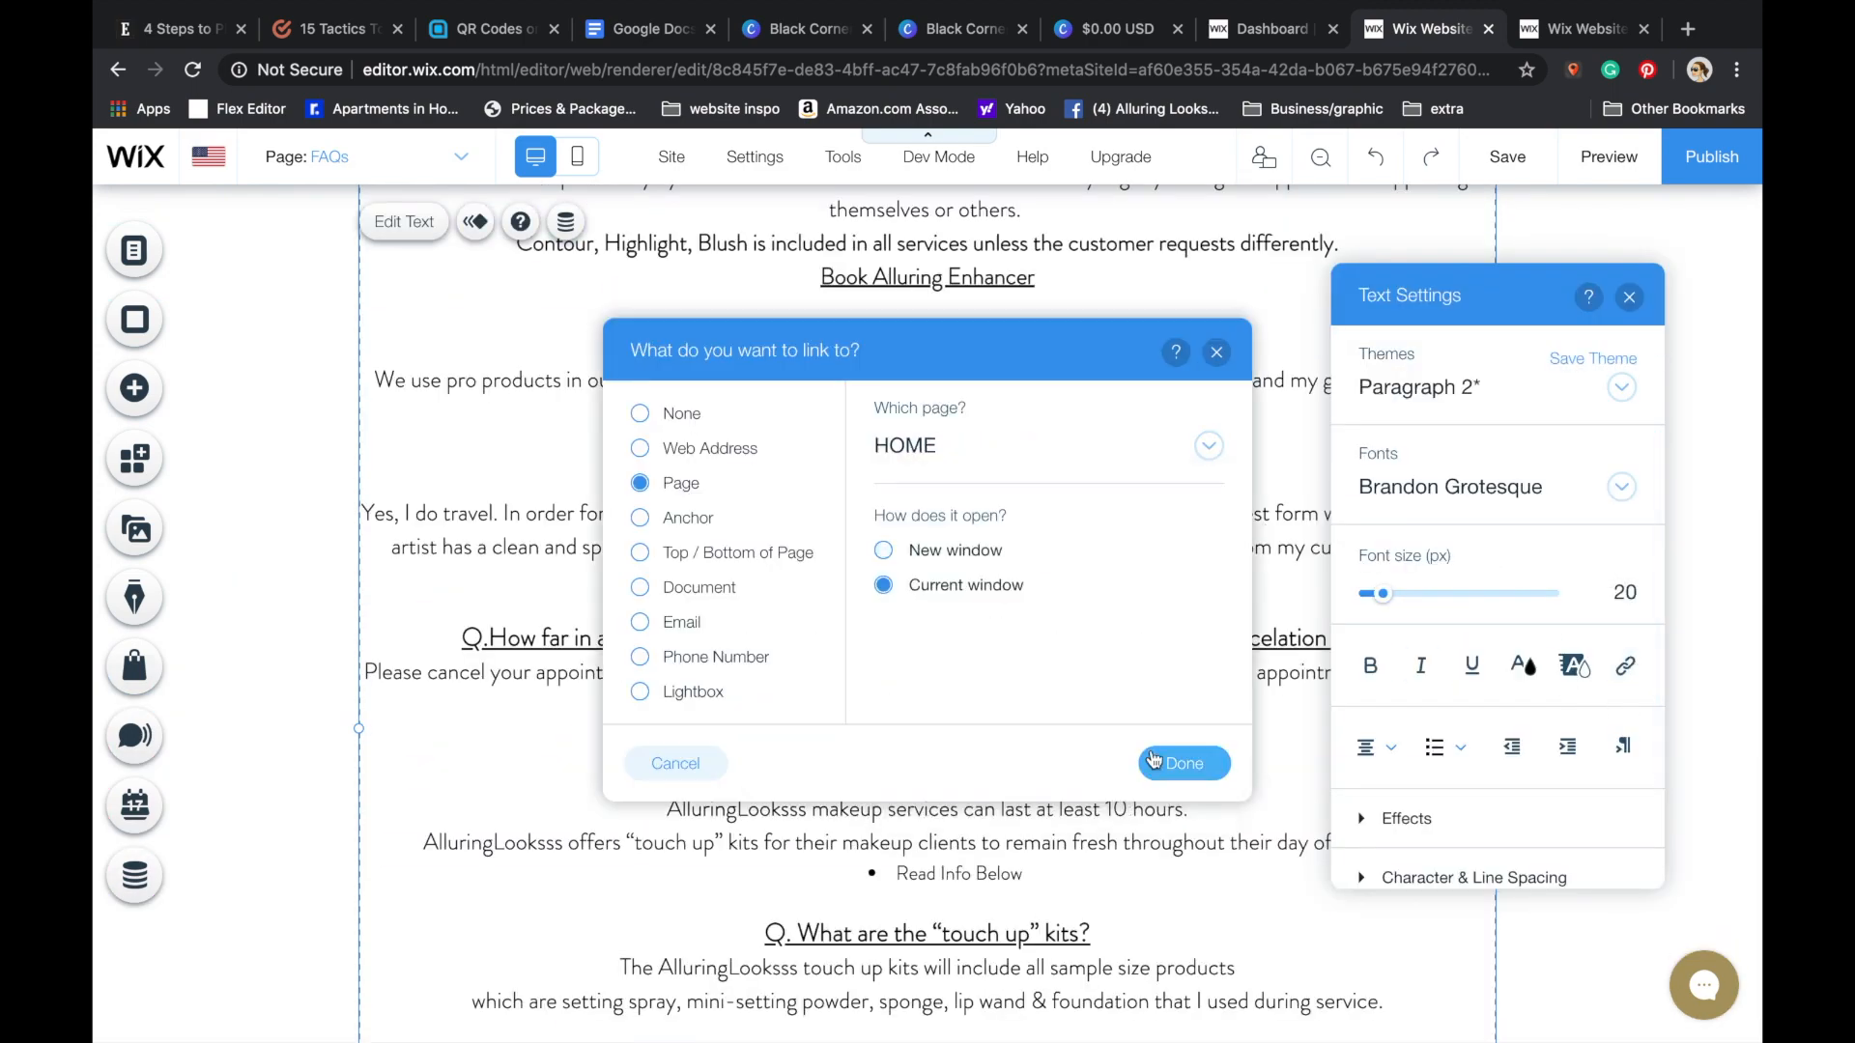
left_click(1185, 763)
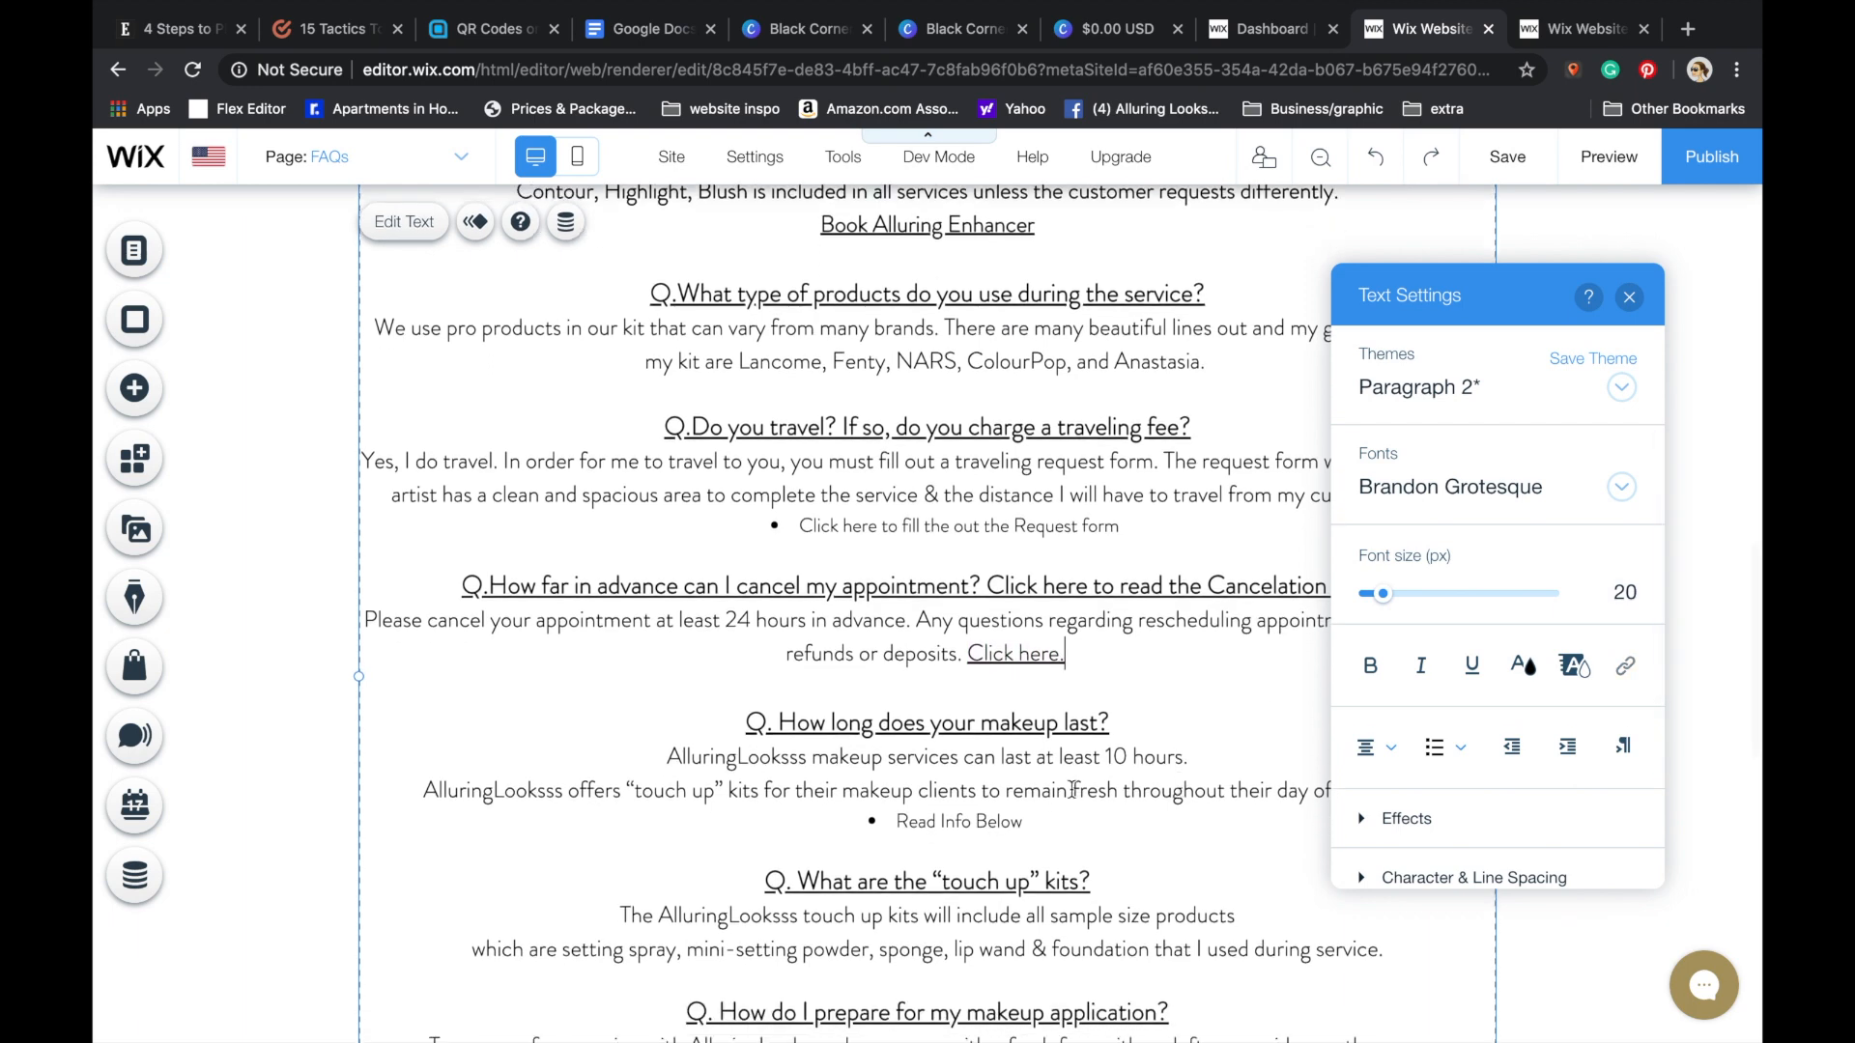
left_click(1629, 297)
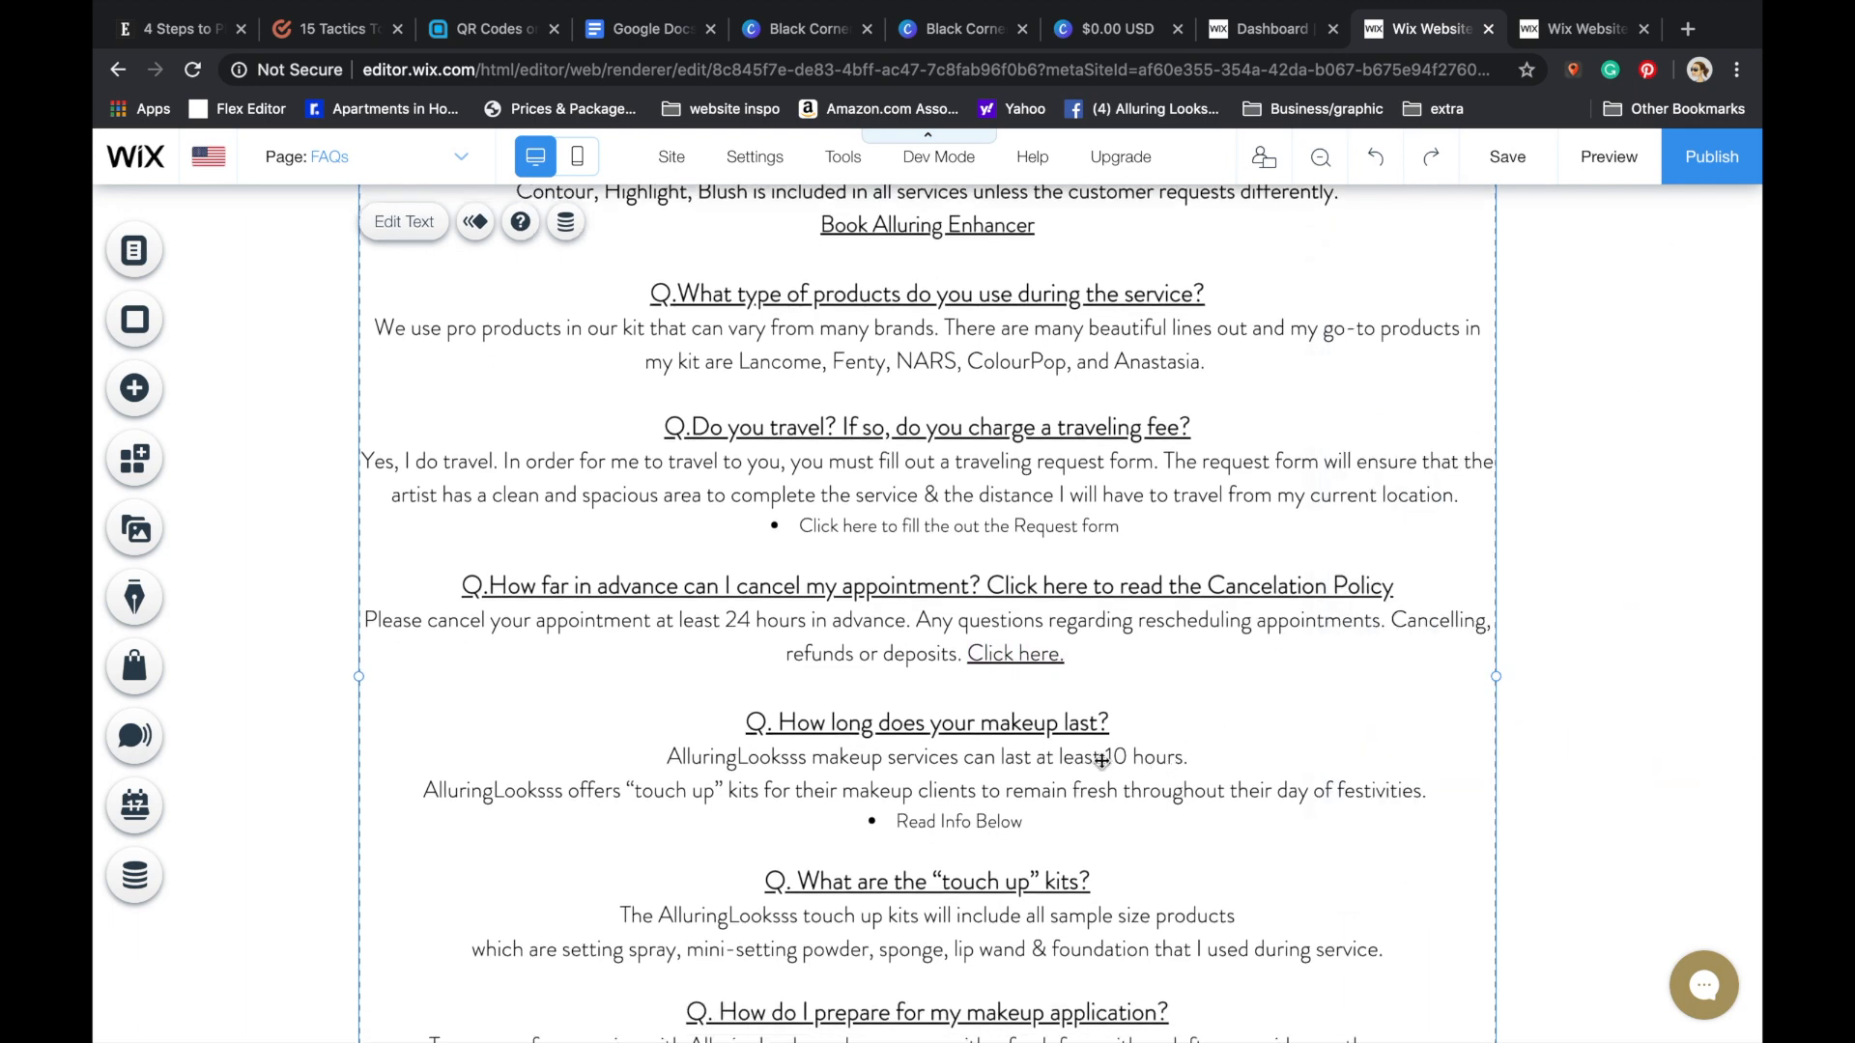
- Change 'at least' to 'up to' in the makeup-duration answer
double_click(1098, 757)
key("BackSpace")
key("BackSpace")
key("BackSpace")
key("BackSpace")
key("BackSpace")
key("BackSpace")
key("BackSpace")
key("BackSpace")
key("BackSpace")
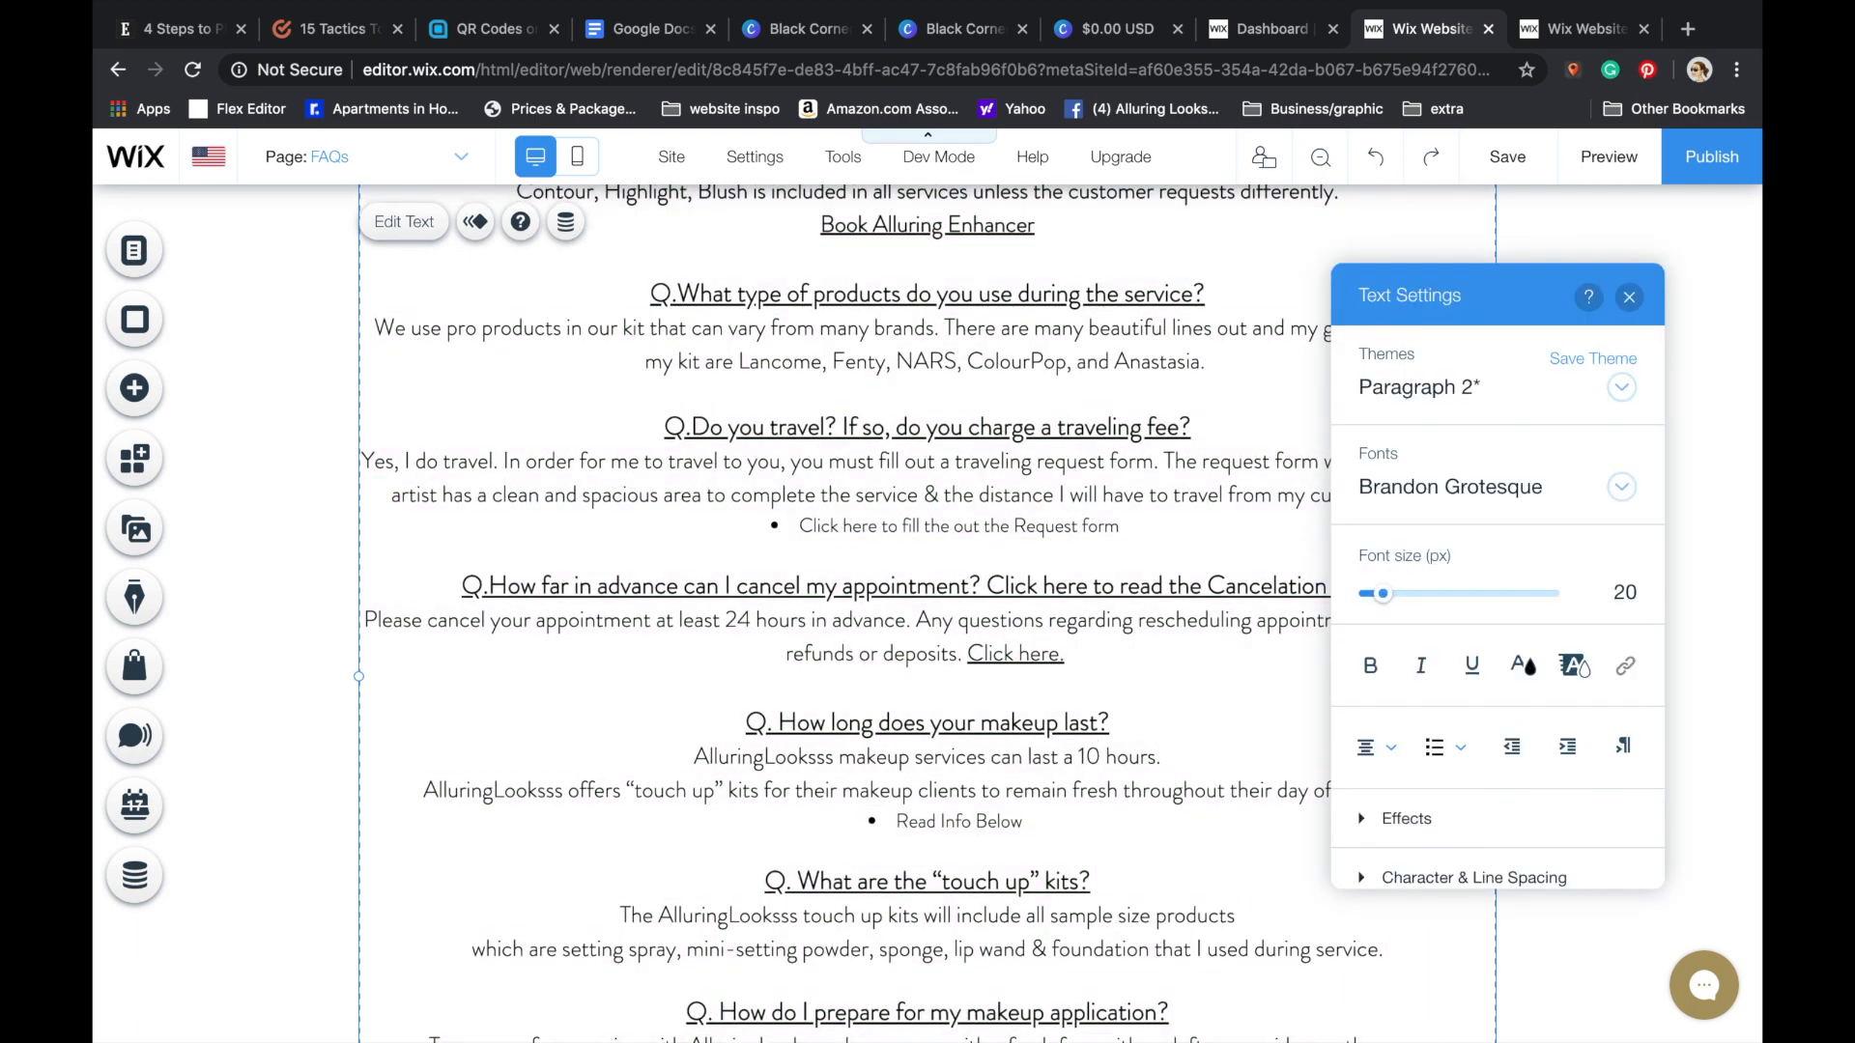
type("up to")
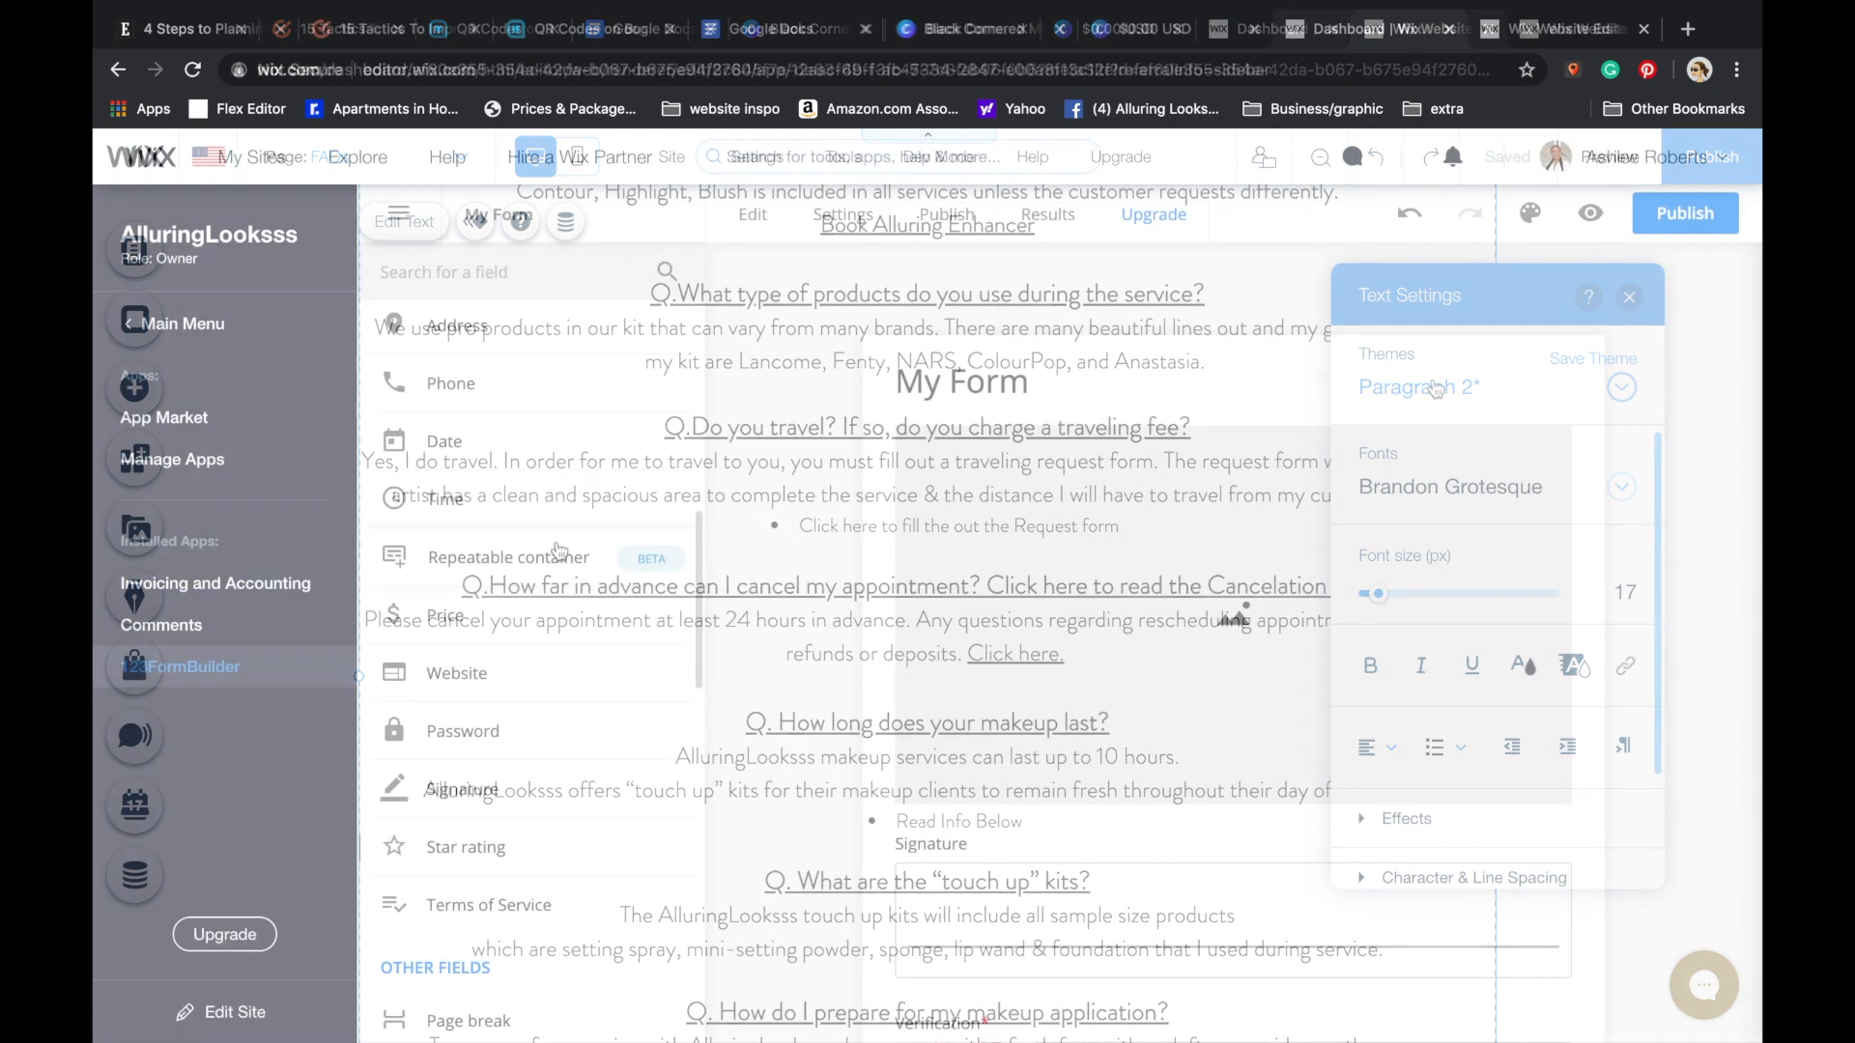
- Add a field and retitle the form header from My Form to TRAVEL FORM
left_click_drag(536, 522, 1051, 396)
left_click(1056, 390)
left_click(1056, 391)
key("ctrl+a")
type("tr")
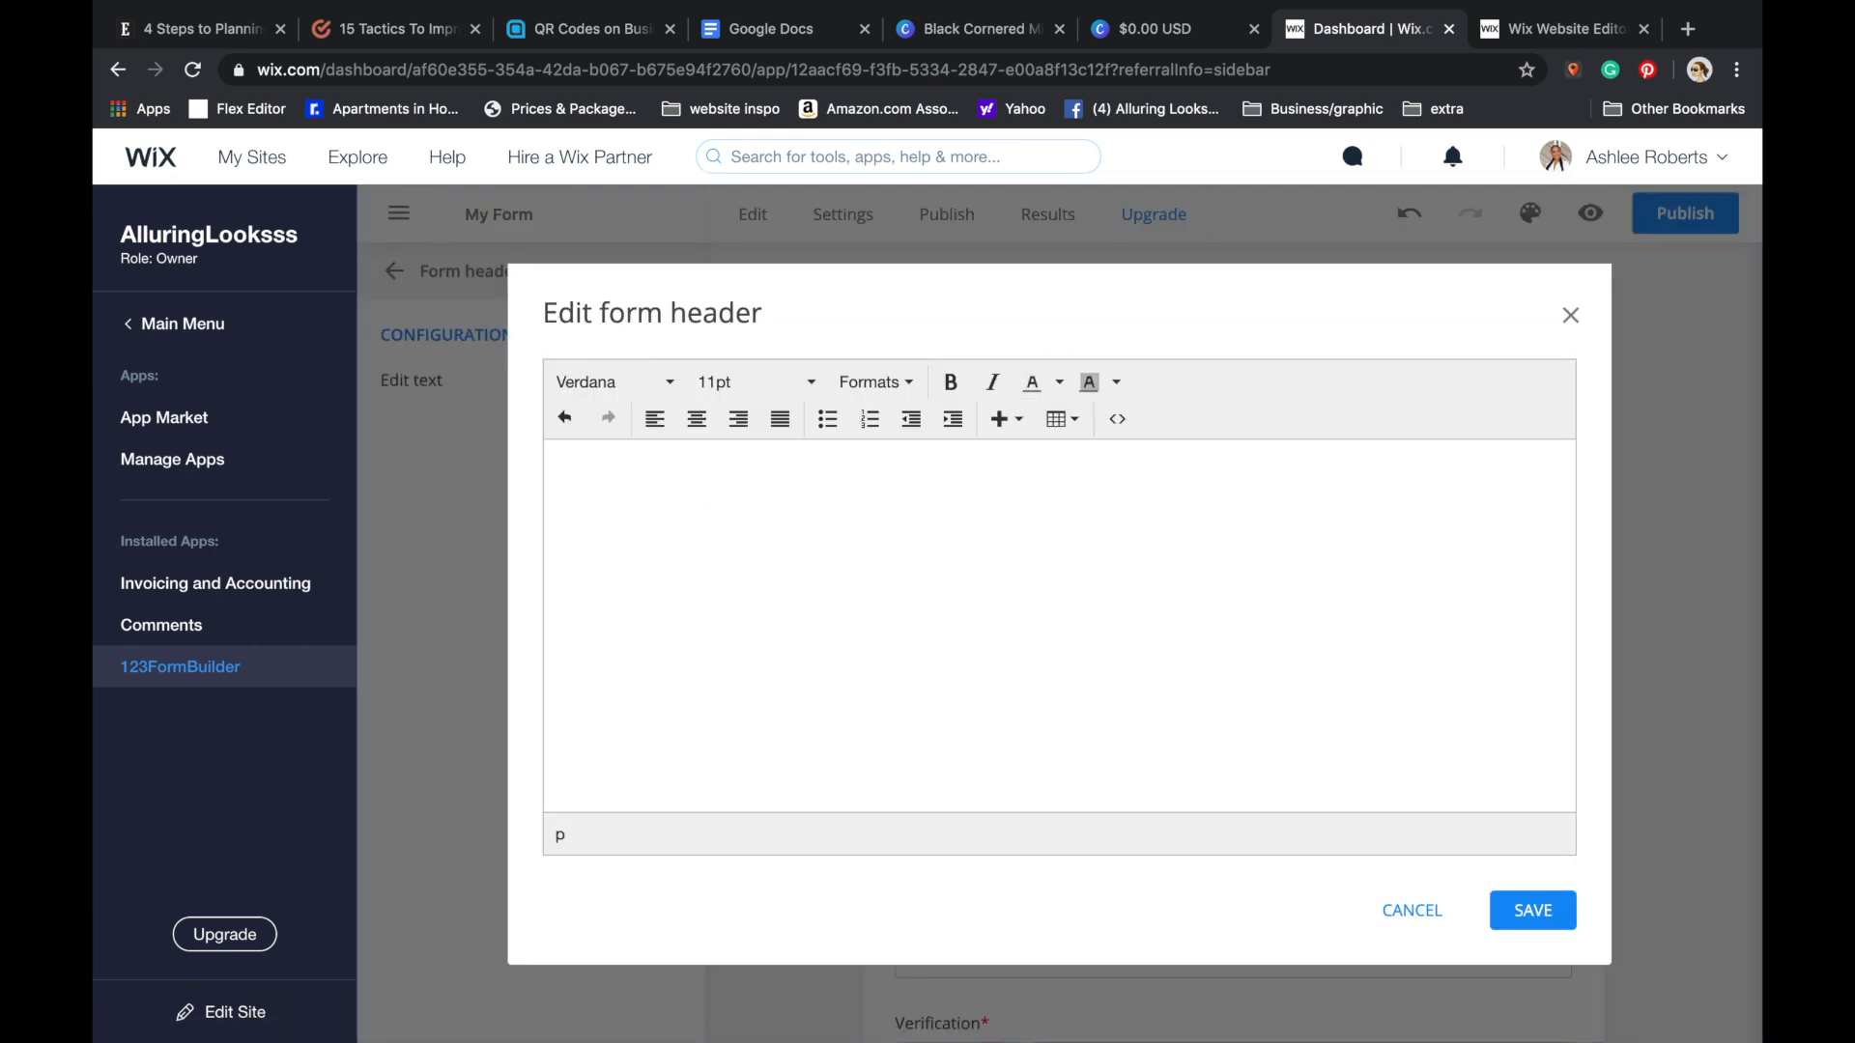
left_click(1536, 913)
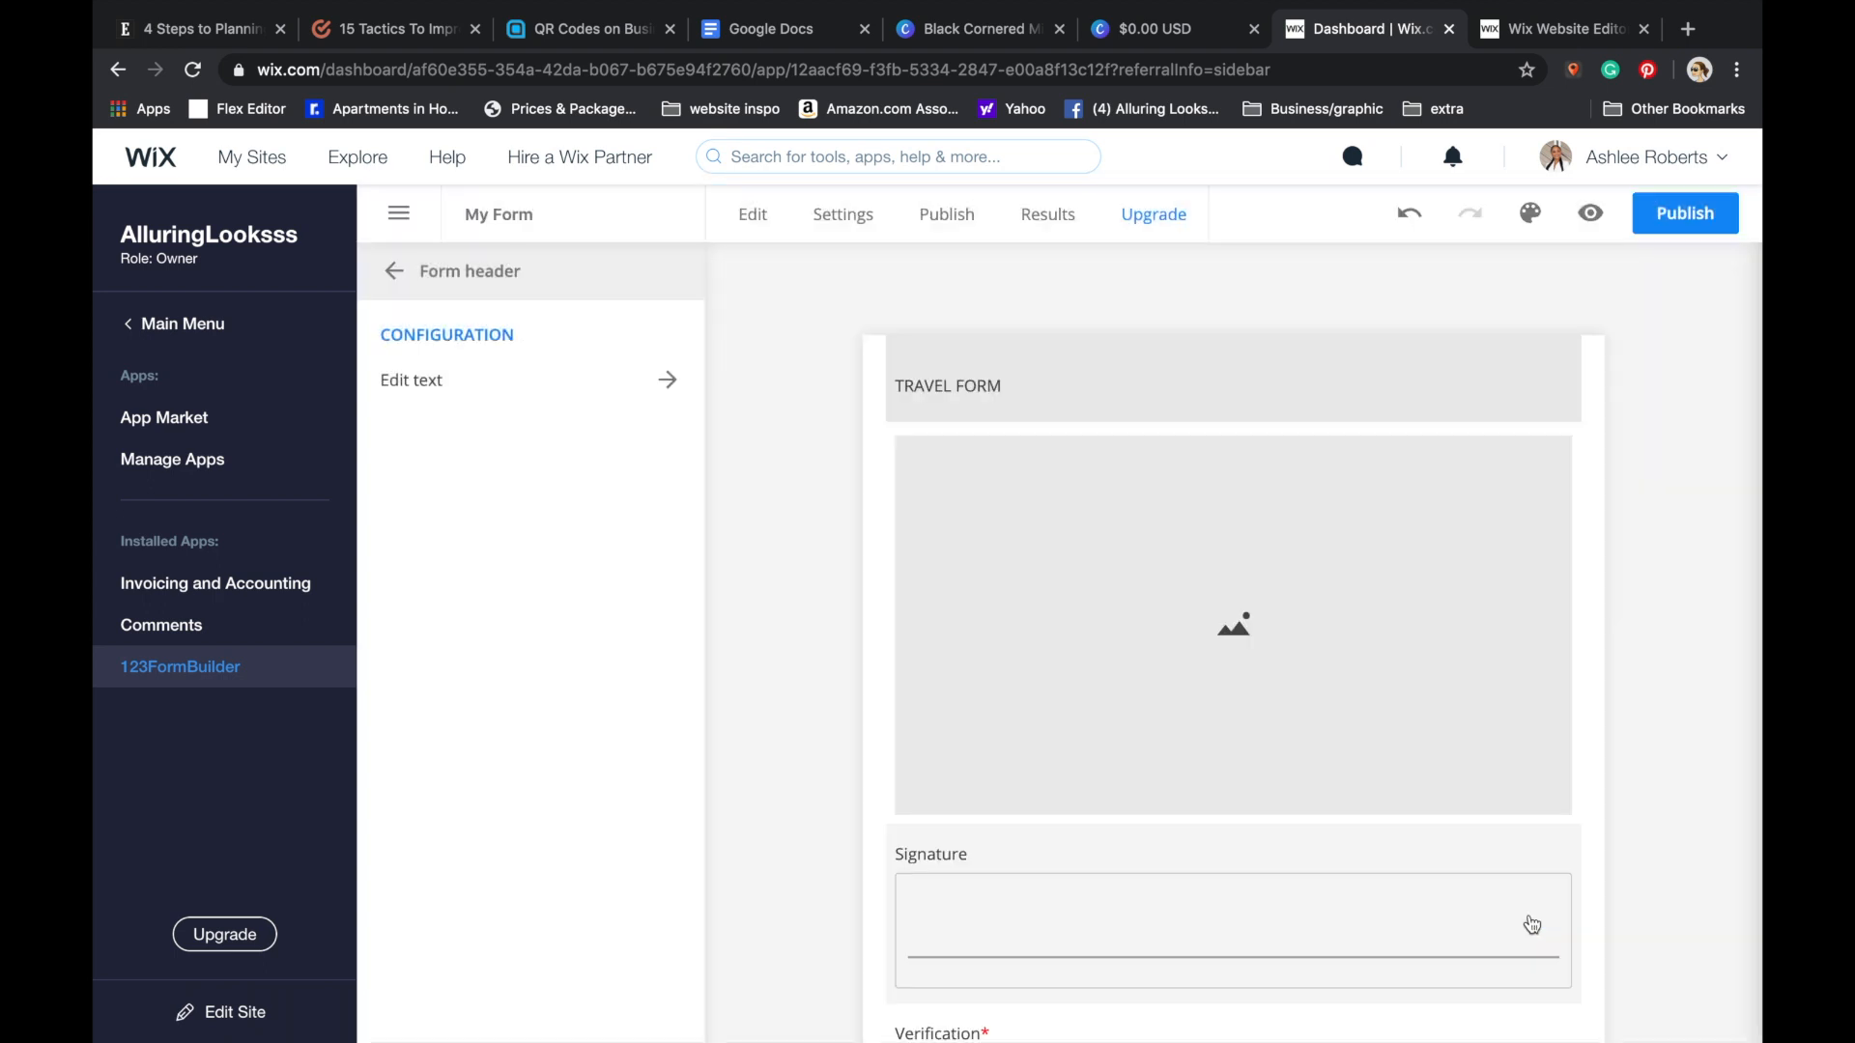
- Add the Place Of Service field and enter Apartment as its first choice
left_click(395, 272)
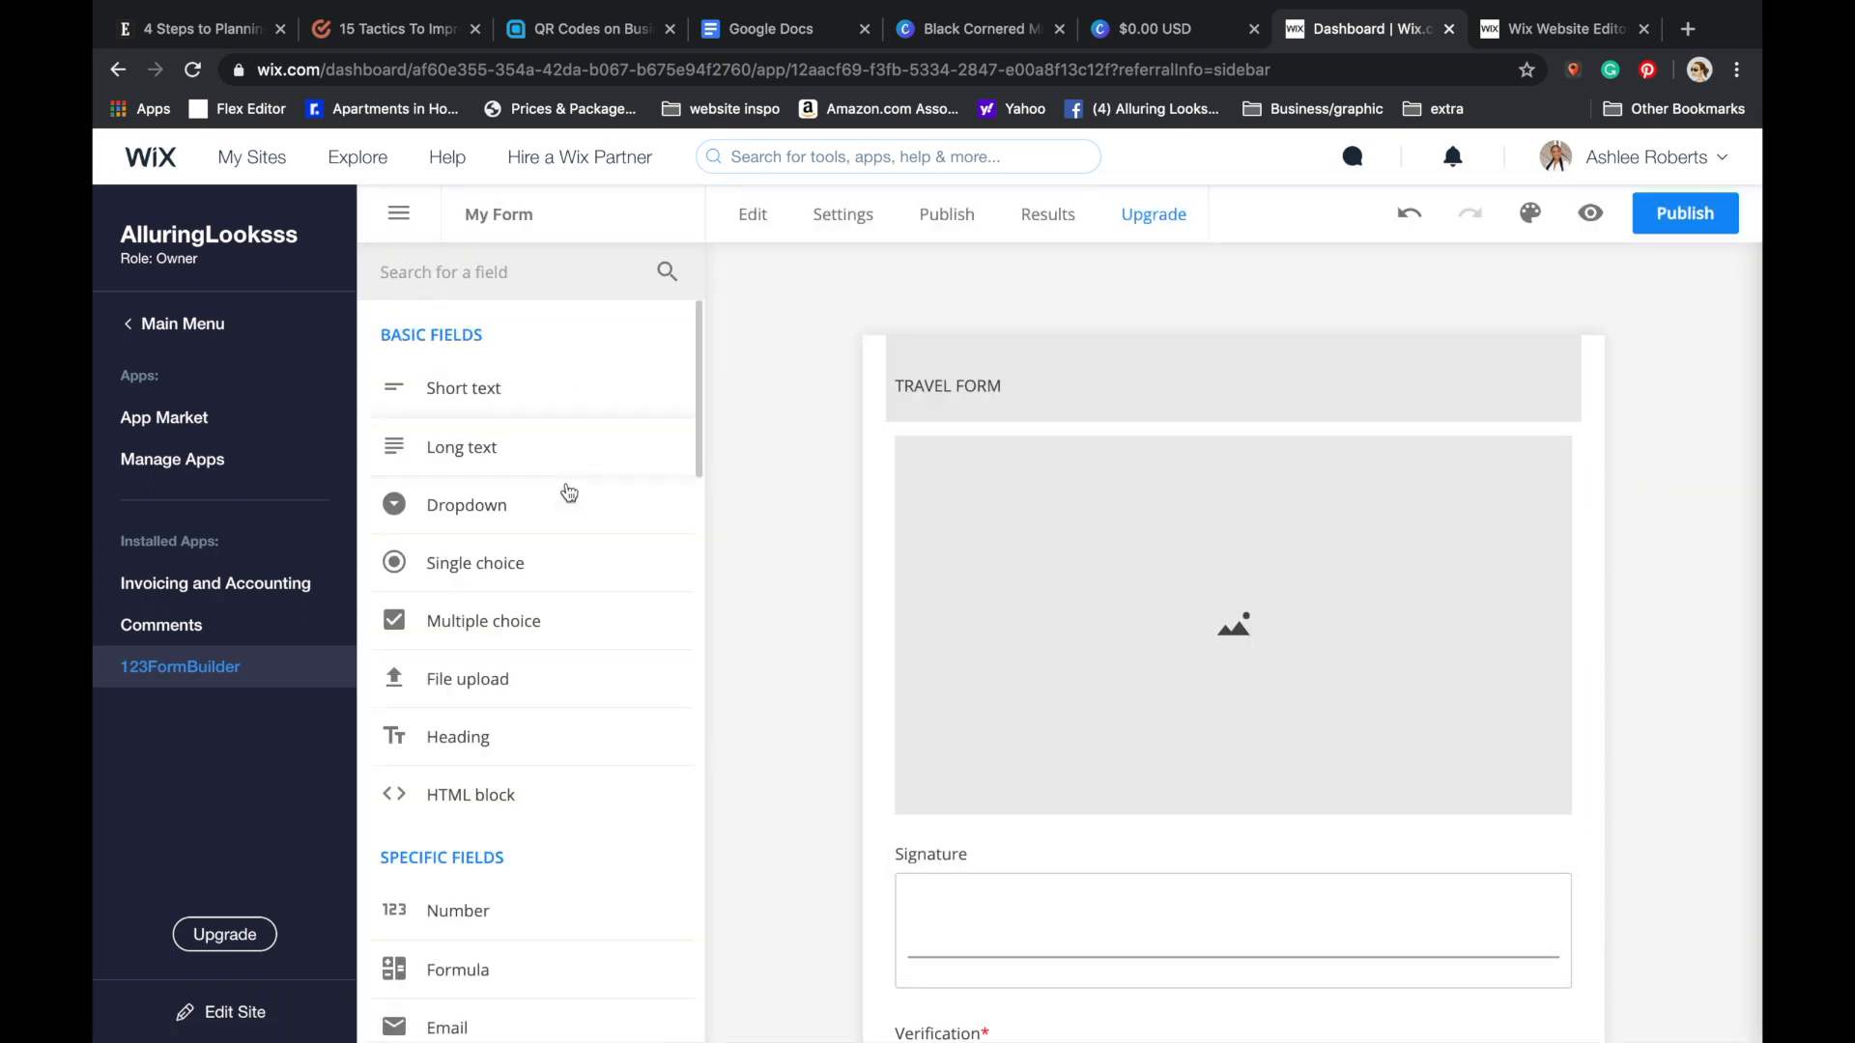
scroll(476, 734, "down", 7)
left_click(476, 737)
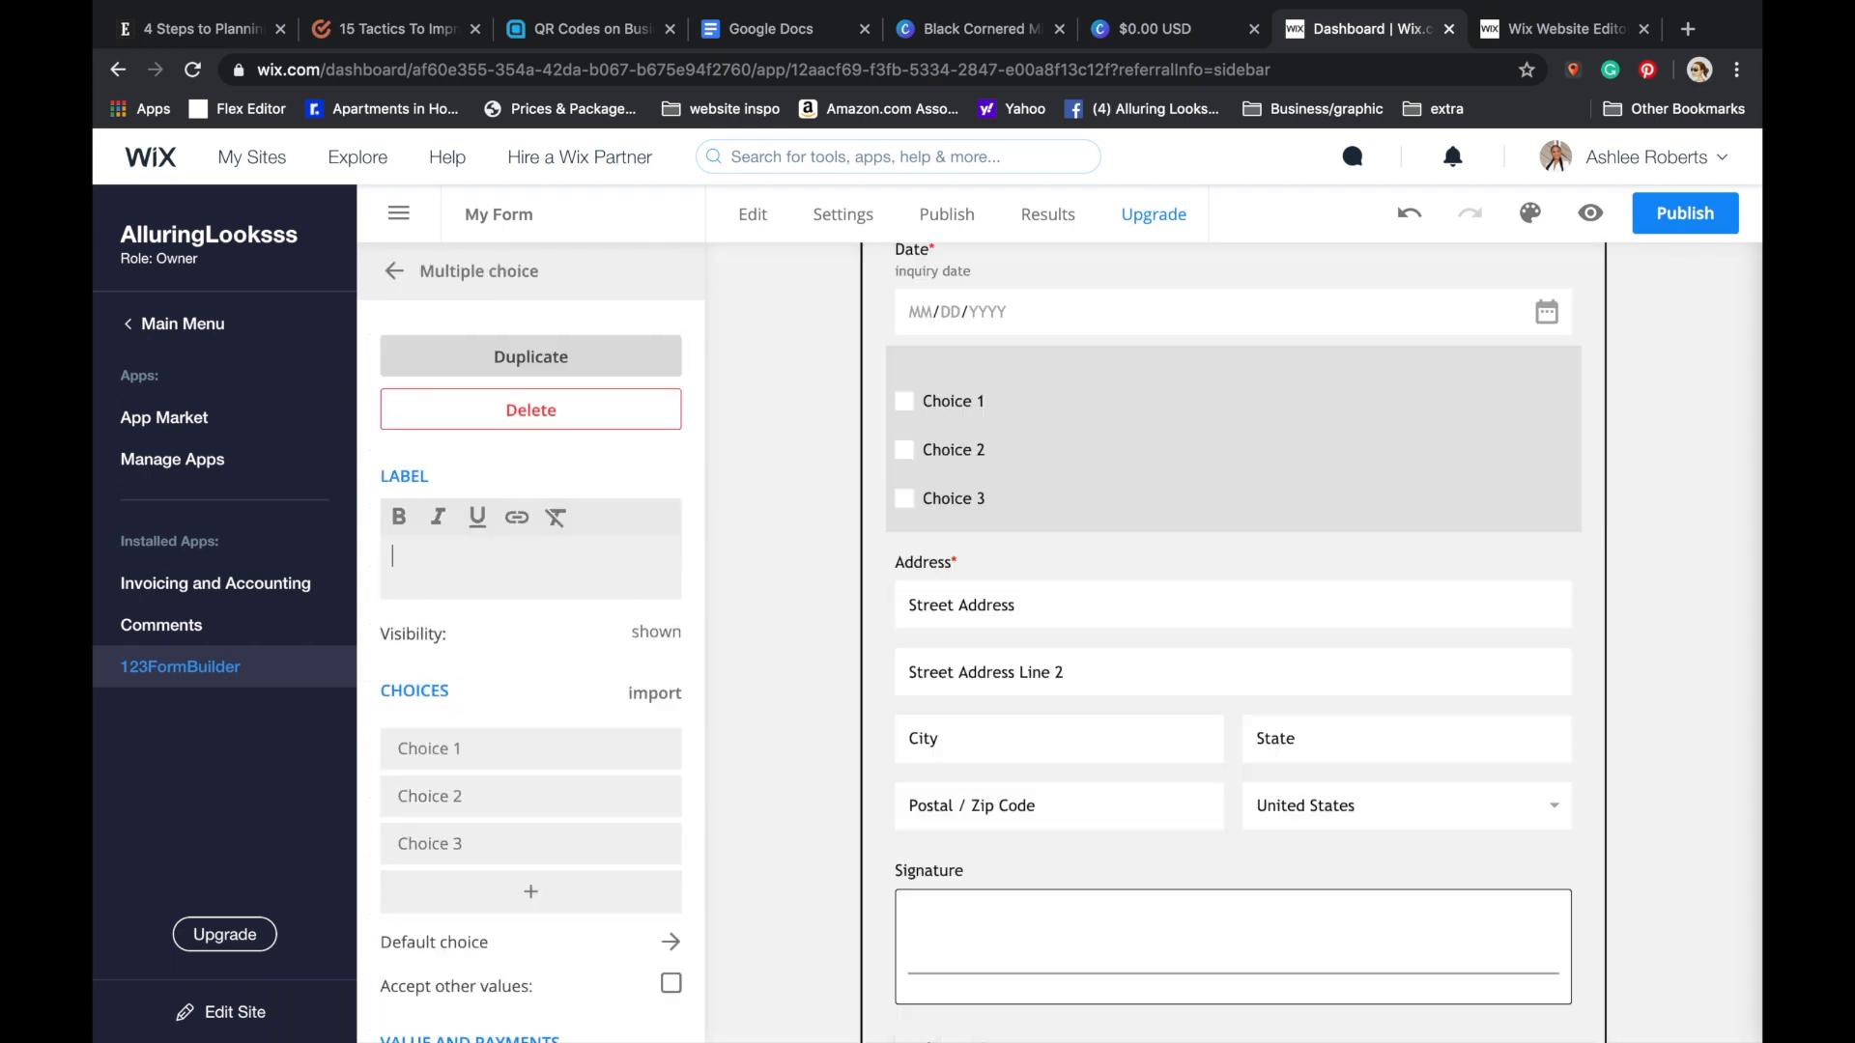
type("acer")
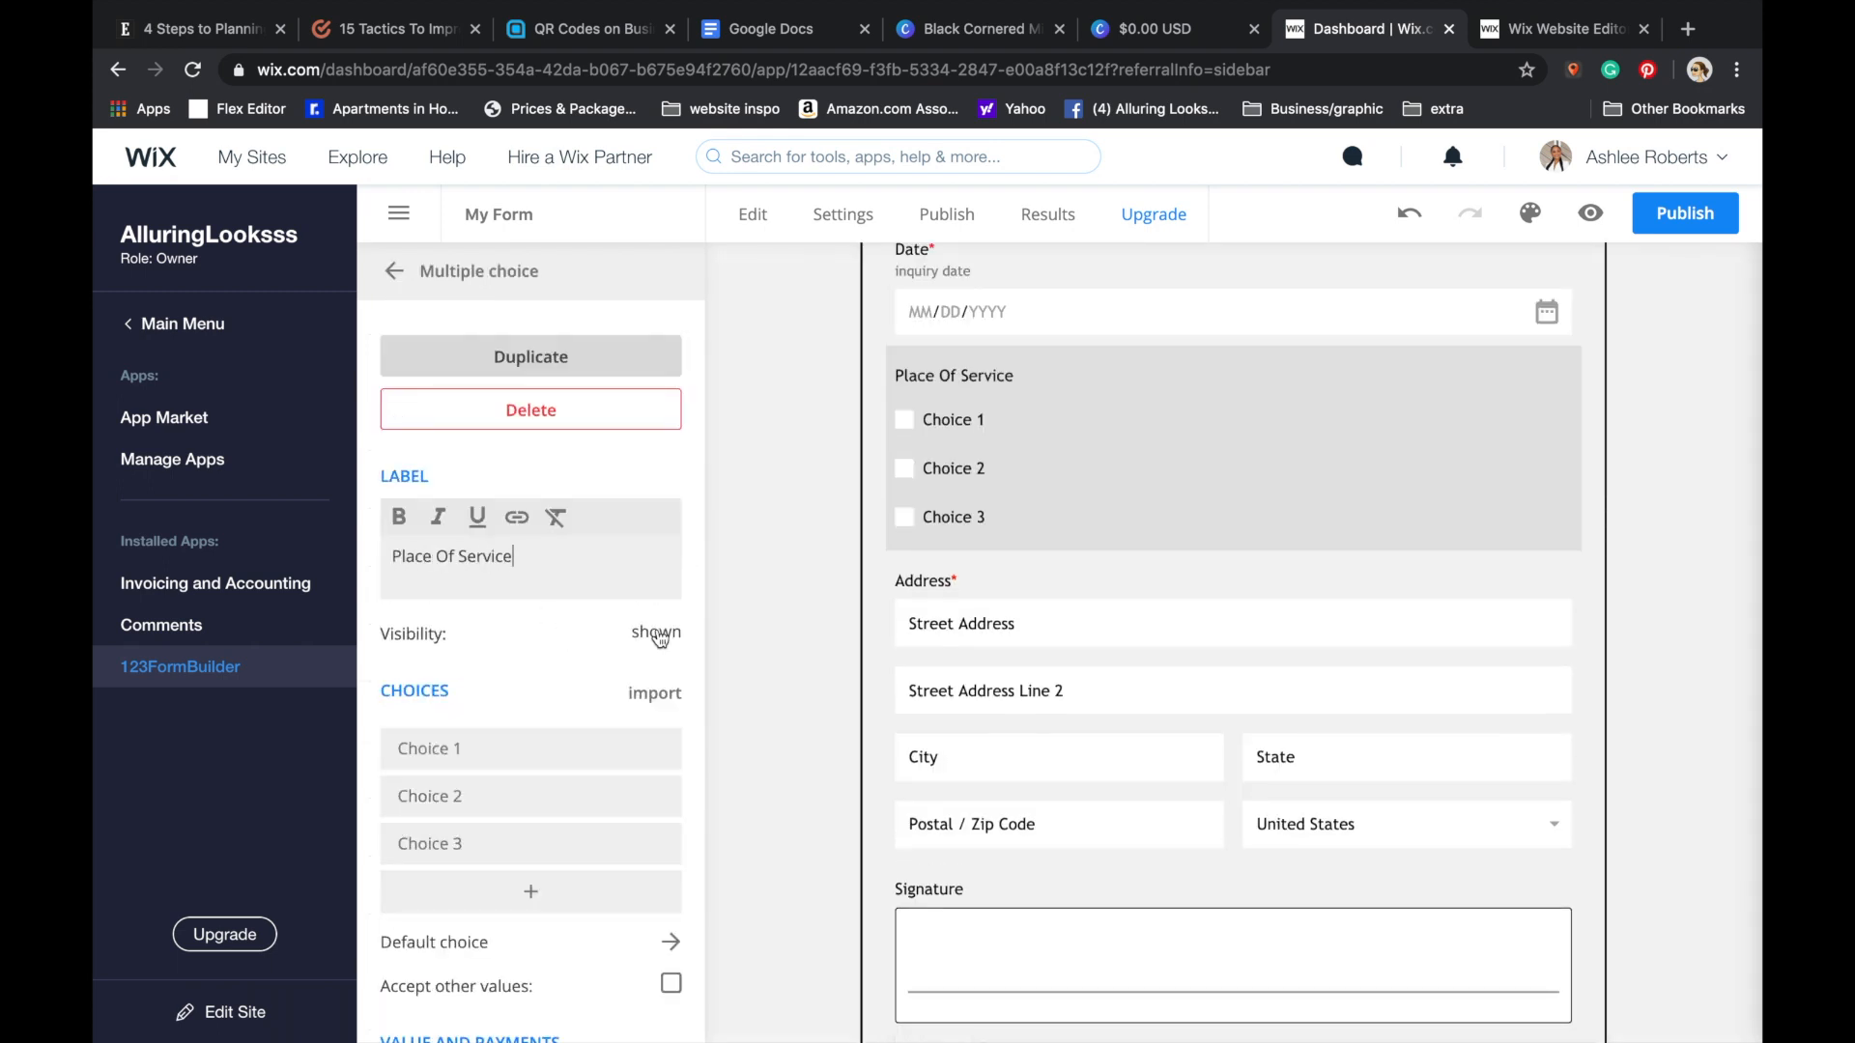
scroll(579, 667, "down", 1)
left_click(545, 674)
key("super+a")
type("Apartment")
left_click(459, 676)
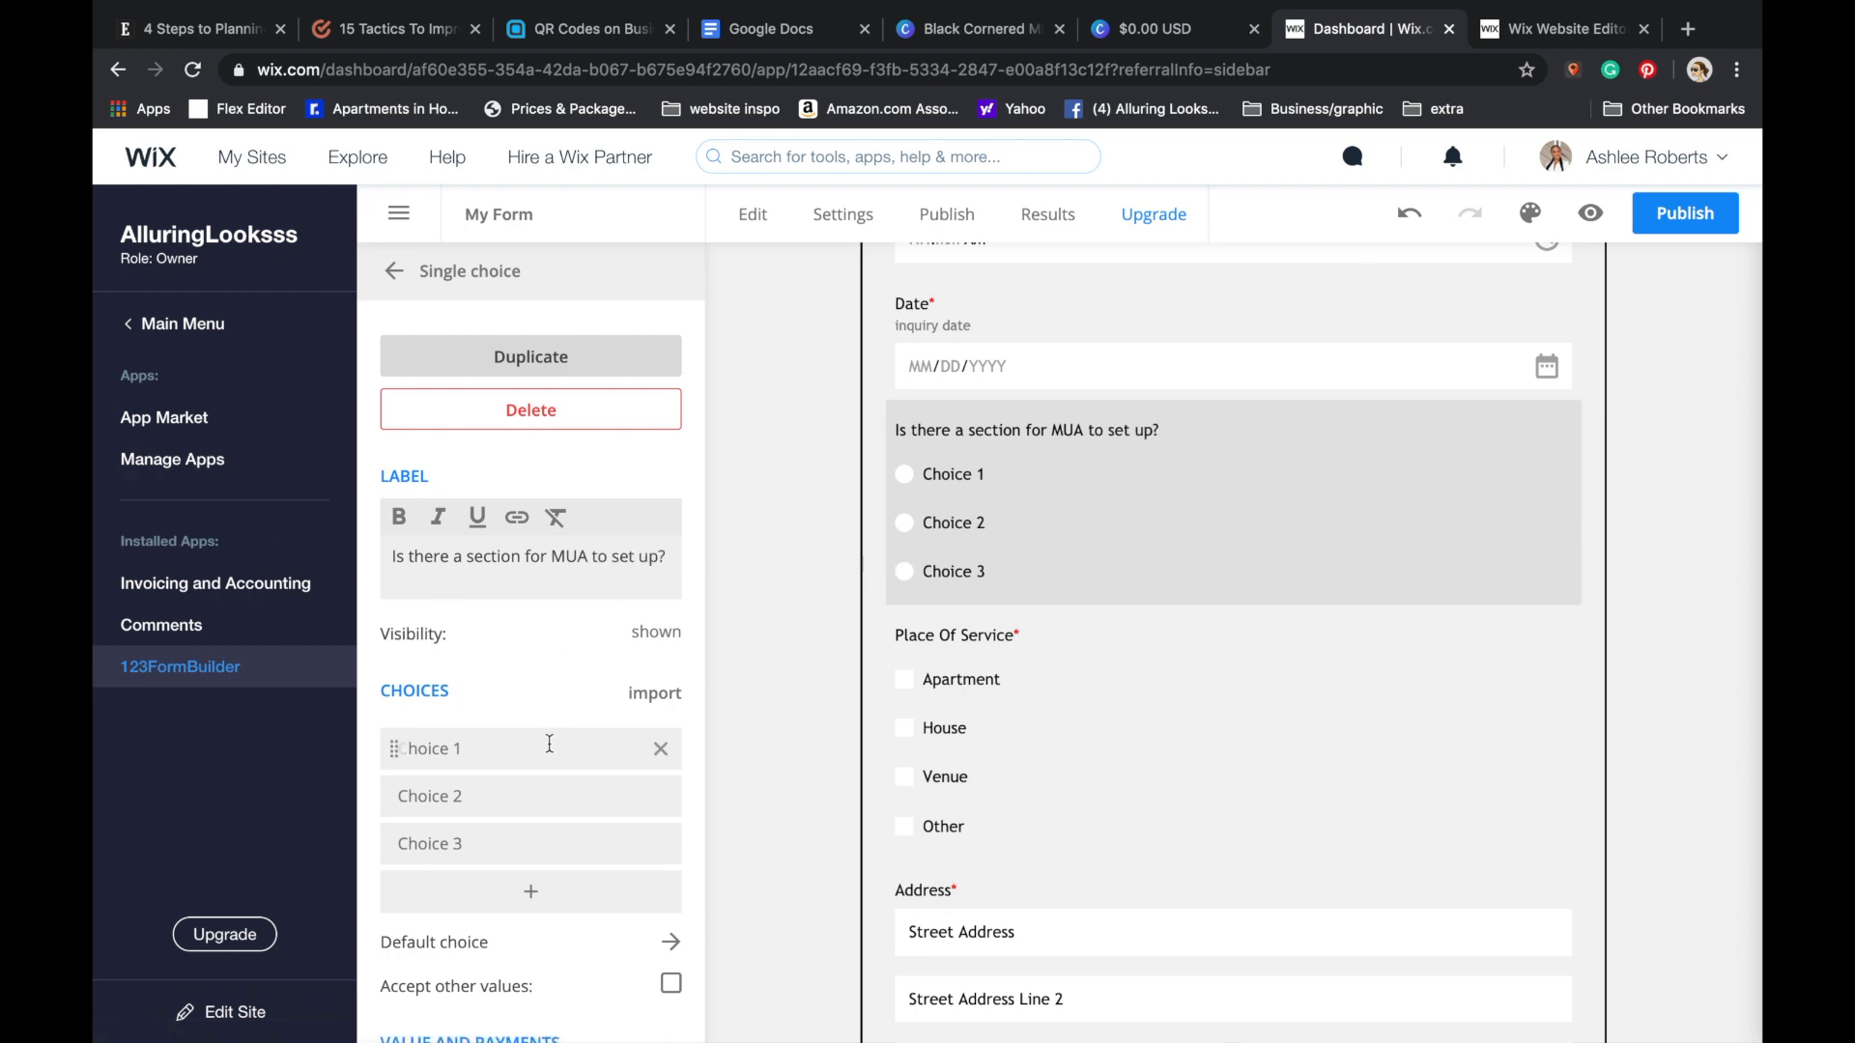
- Edit the MUA set-up question's choices, removing the first placeholder option
left_click(551, 742)
left_click(661, 710)
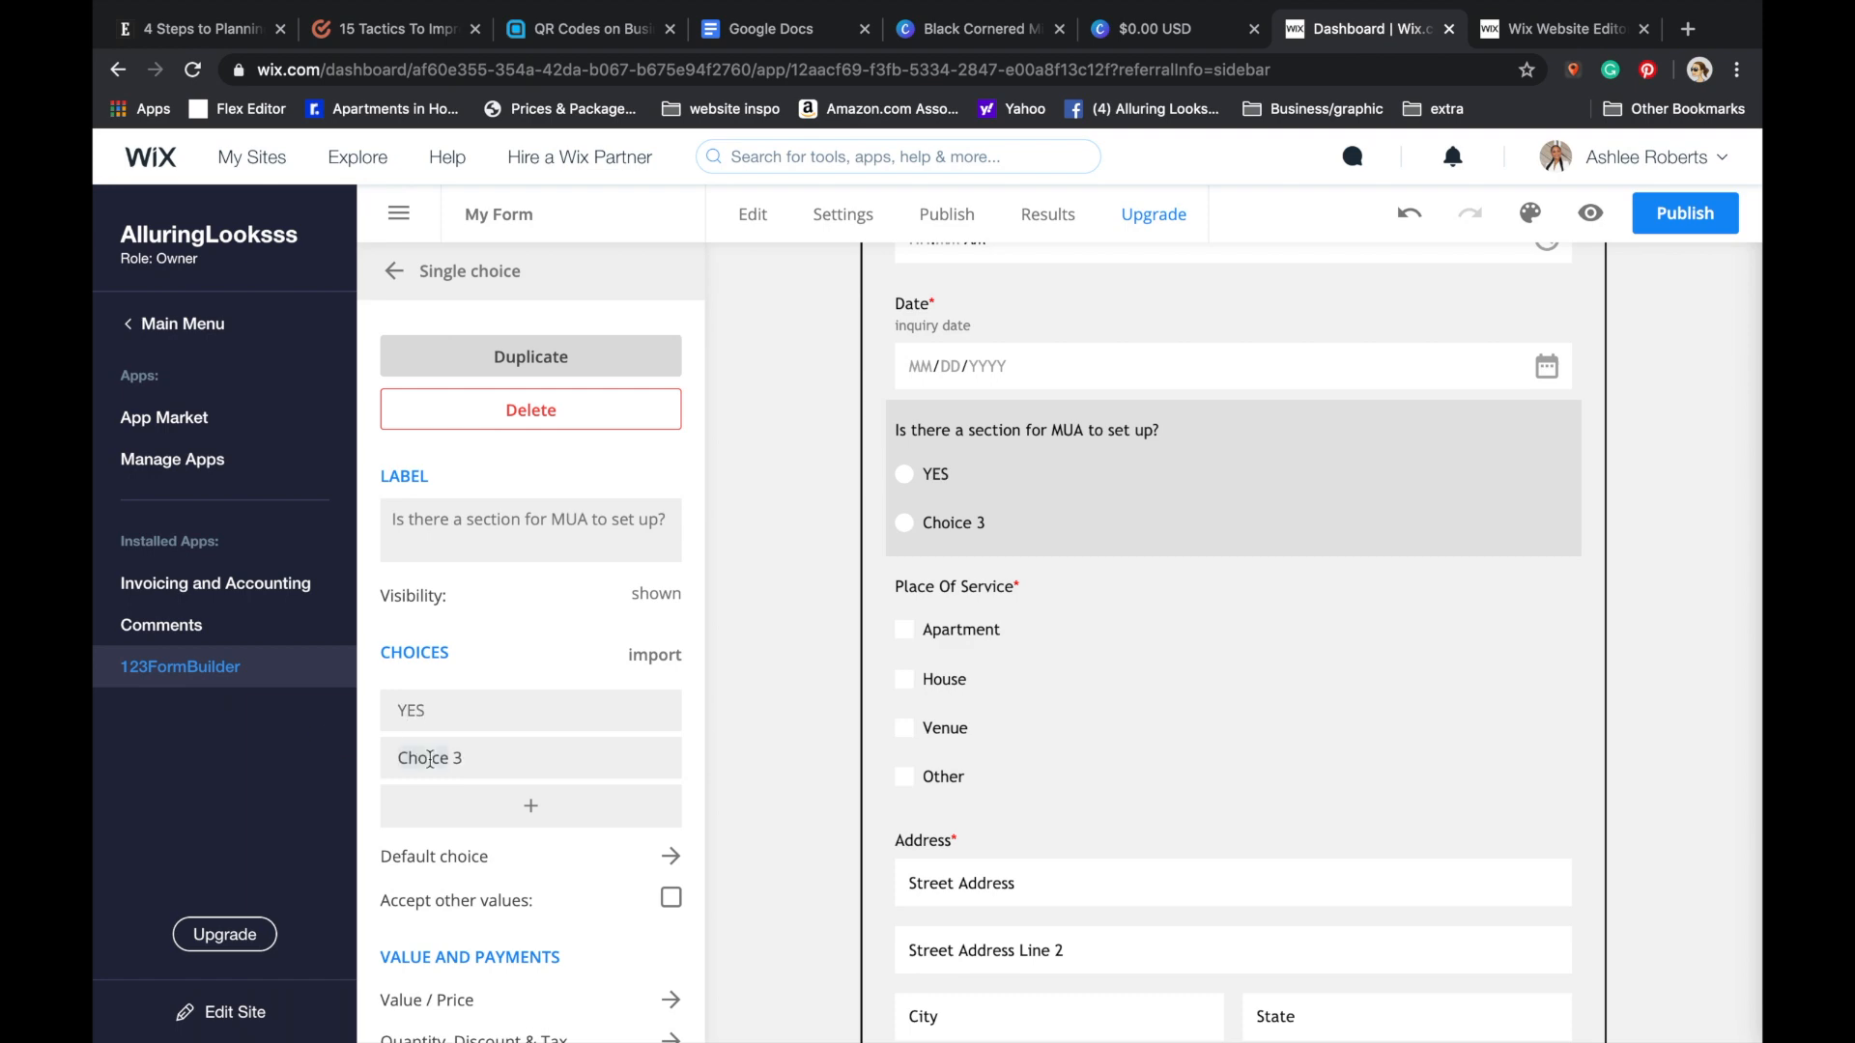
scroll(628, 803, "down", 1)
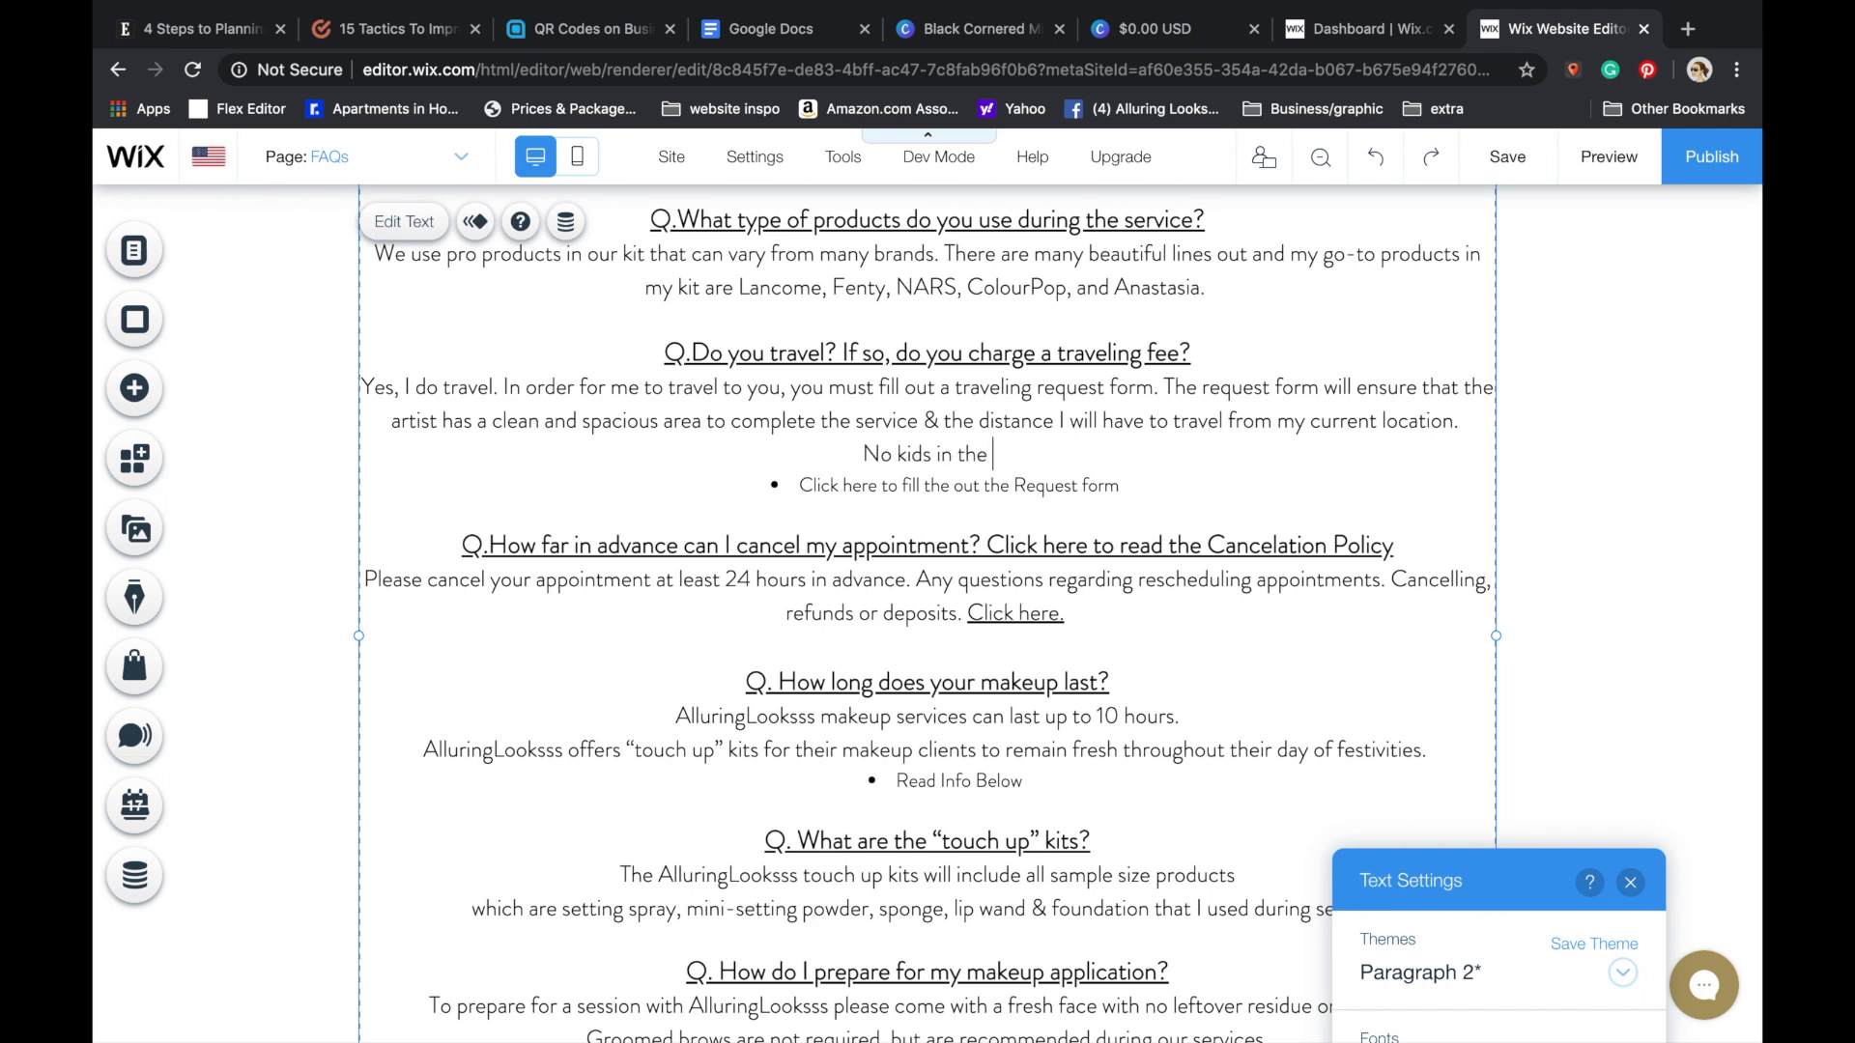
- Finish the note as 'No kids in the area when being serviced.' and add the 123FormBuilder app
type("ea when being serviced.")
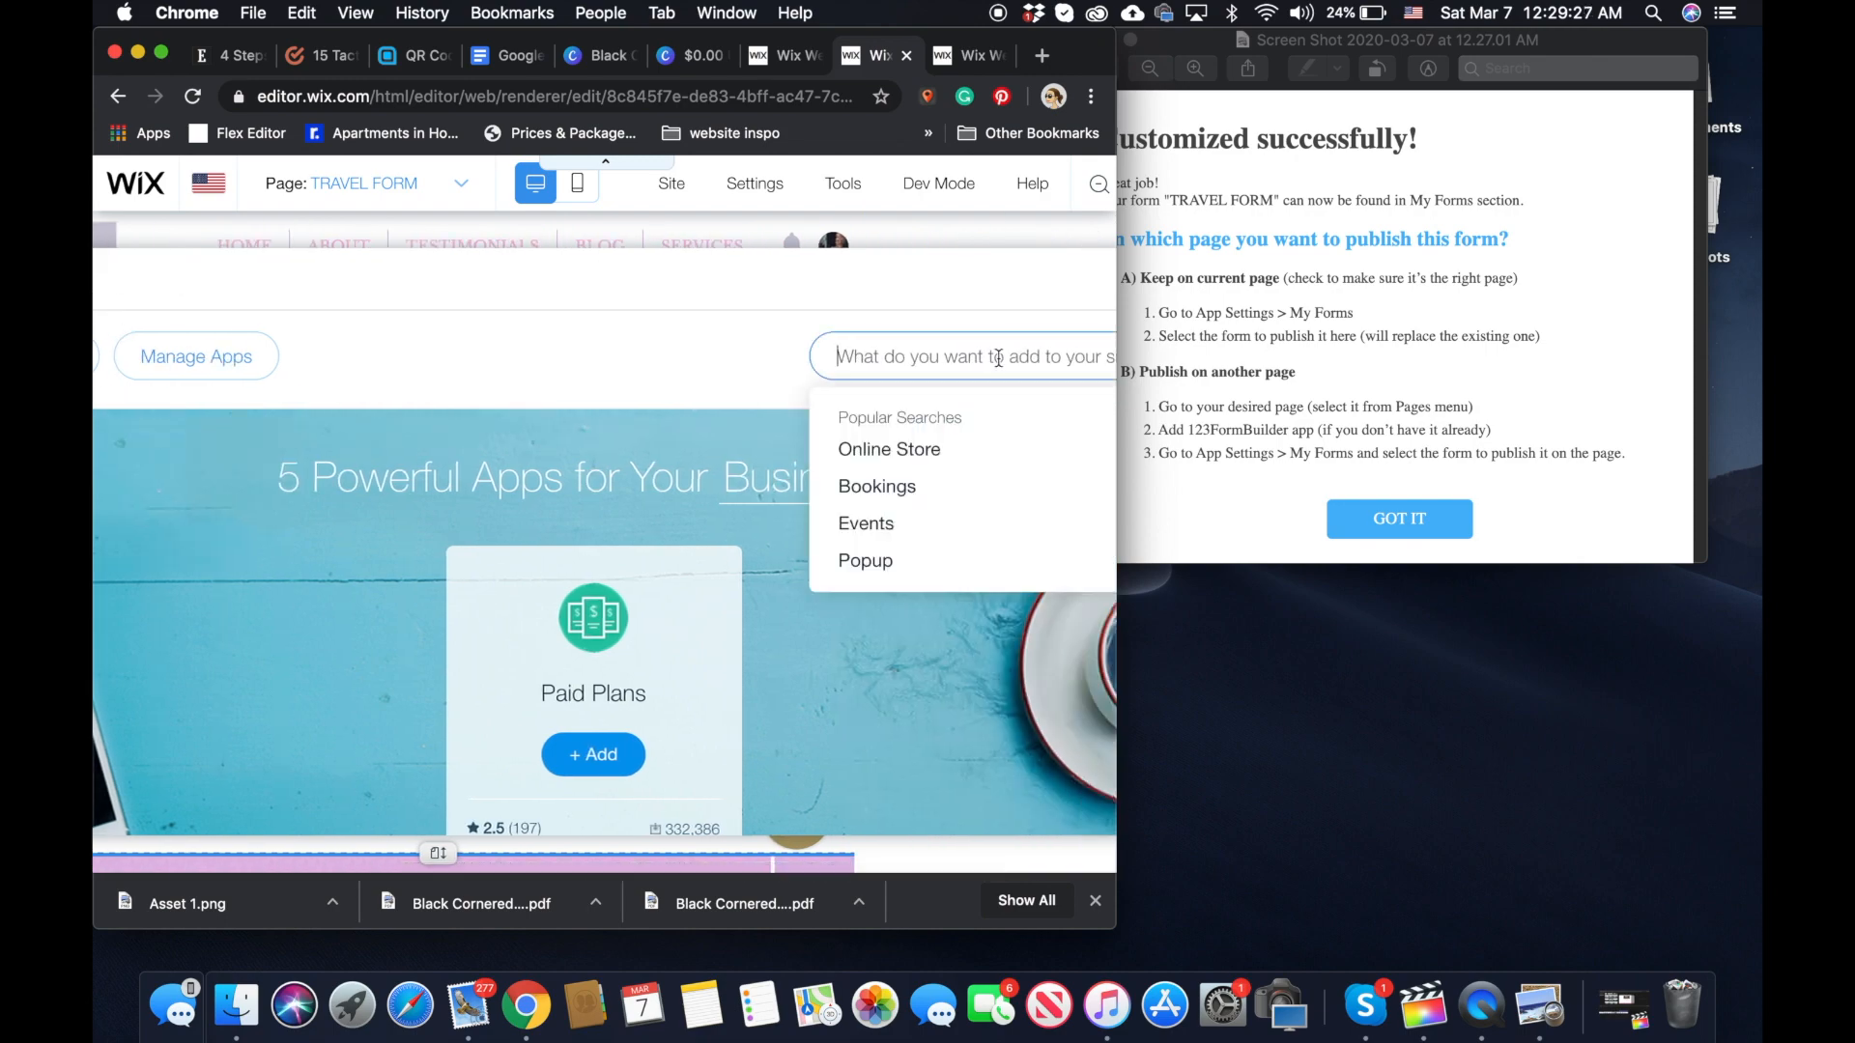
type("123")
left_click(932, 622)
- Embed the 123FormBuilder TRAVEL form on the Travel Form page with the Tomato colour theme
left_click(1020, 296)
scroll(589, 451, "left", 3)
scroll(538, 426, "down", 4)
scroll(536, 416, "up", 4)
left_click(522, 312)
left_click(483, 469)
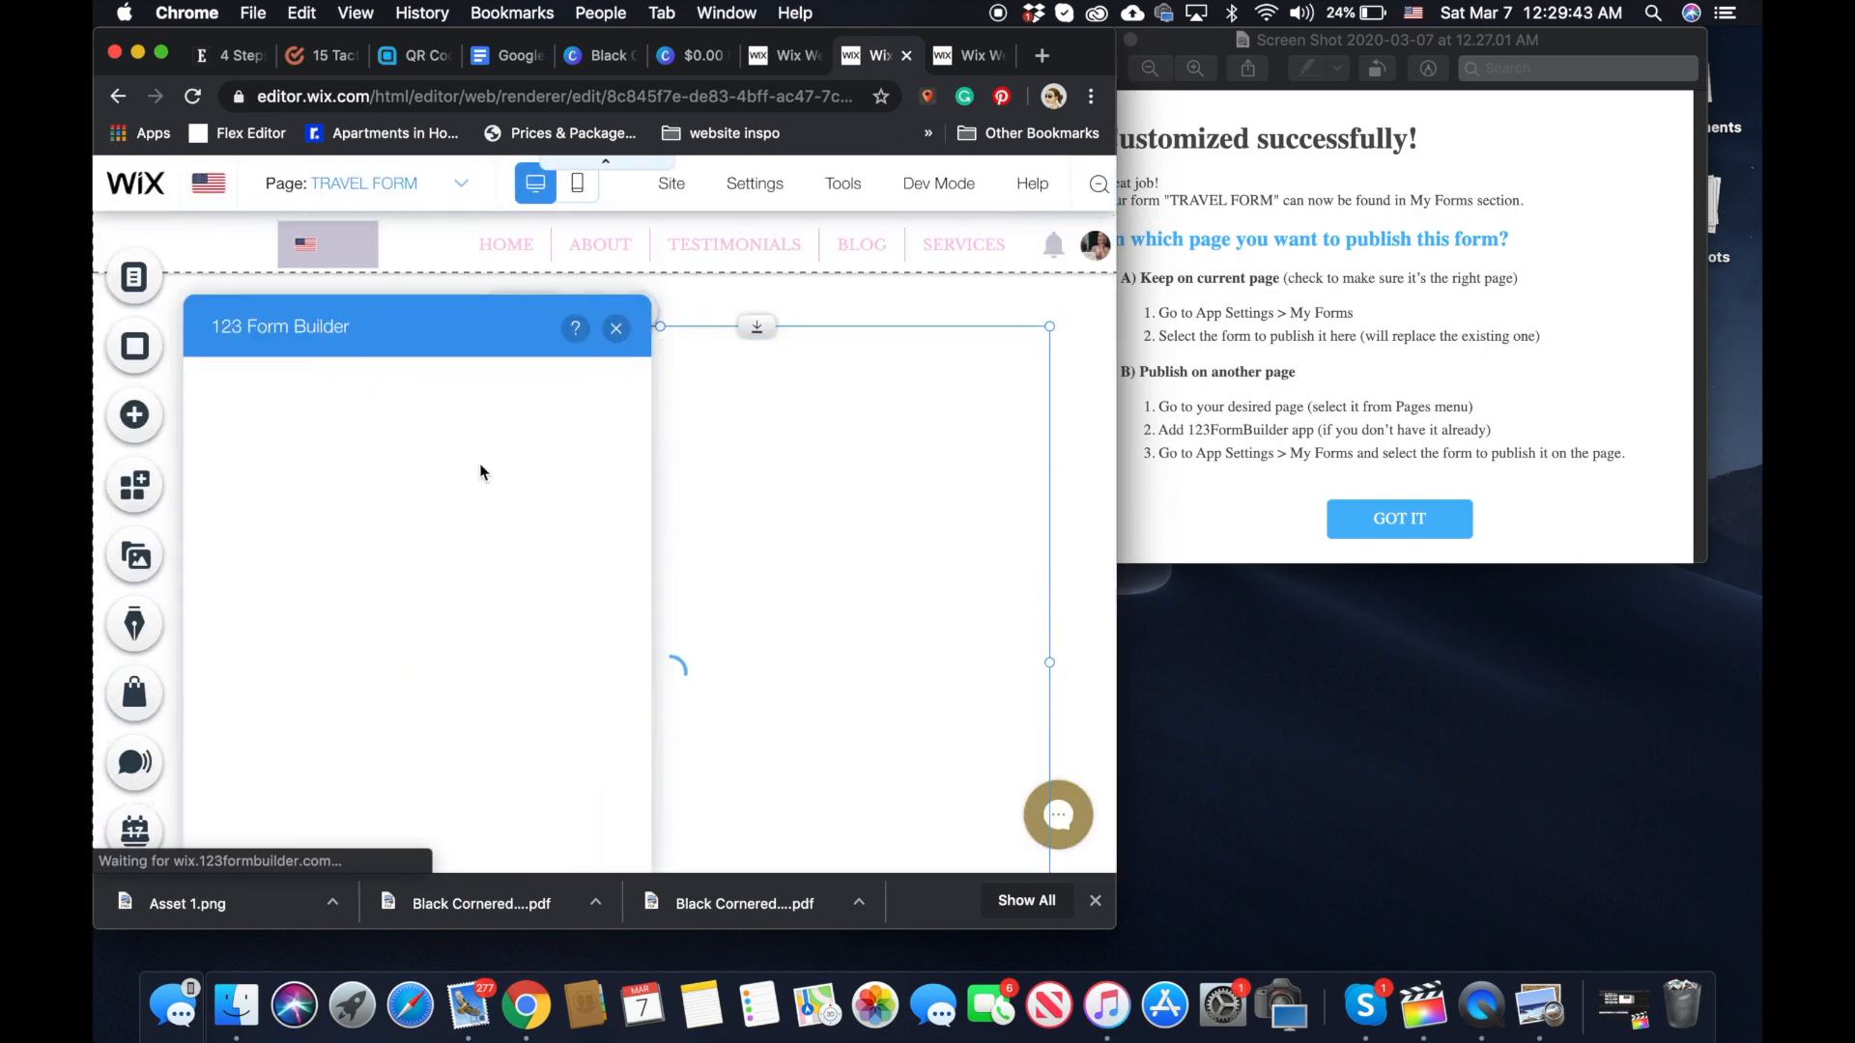
scroll(496, 549, "down", 5)
left_click(499, 642)
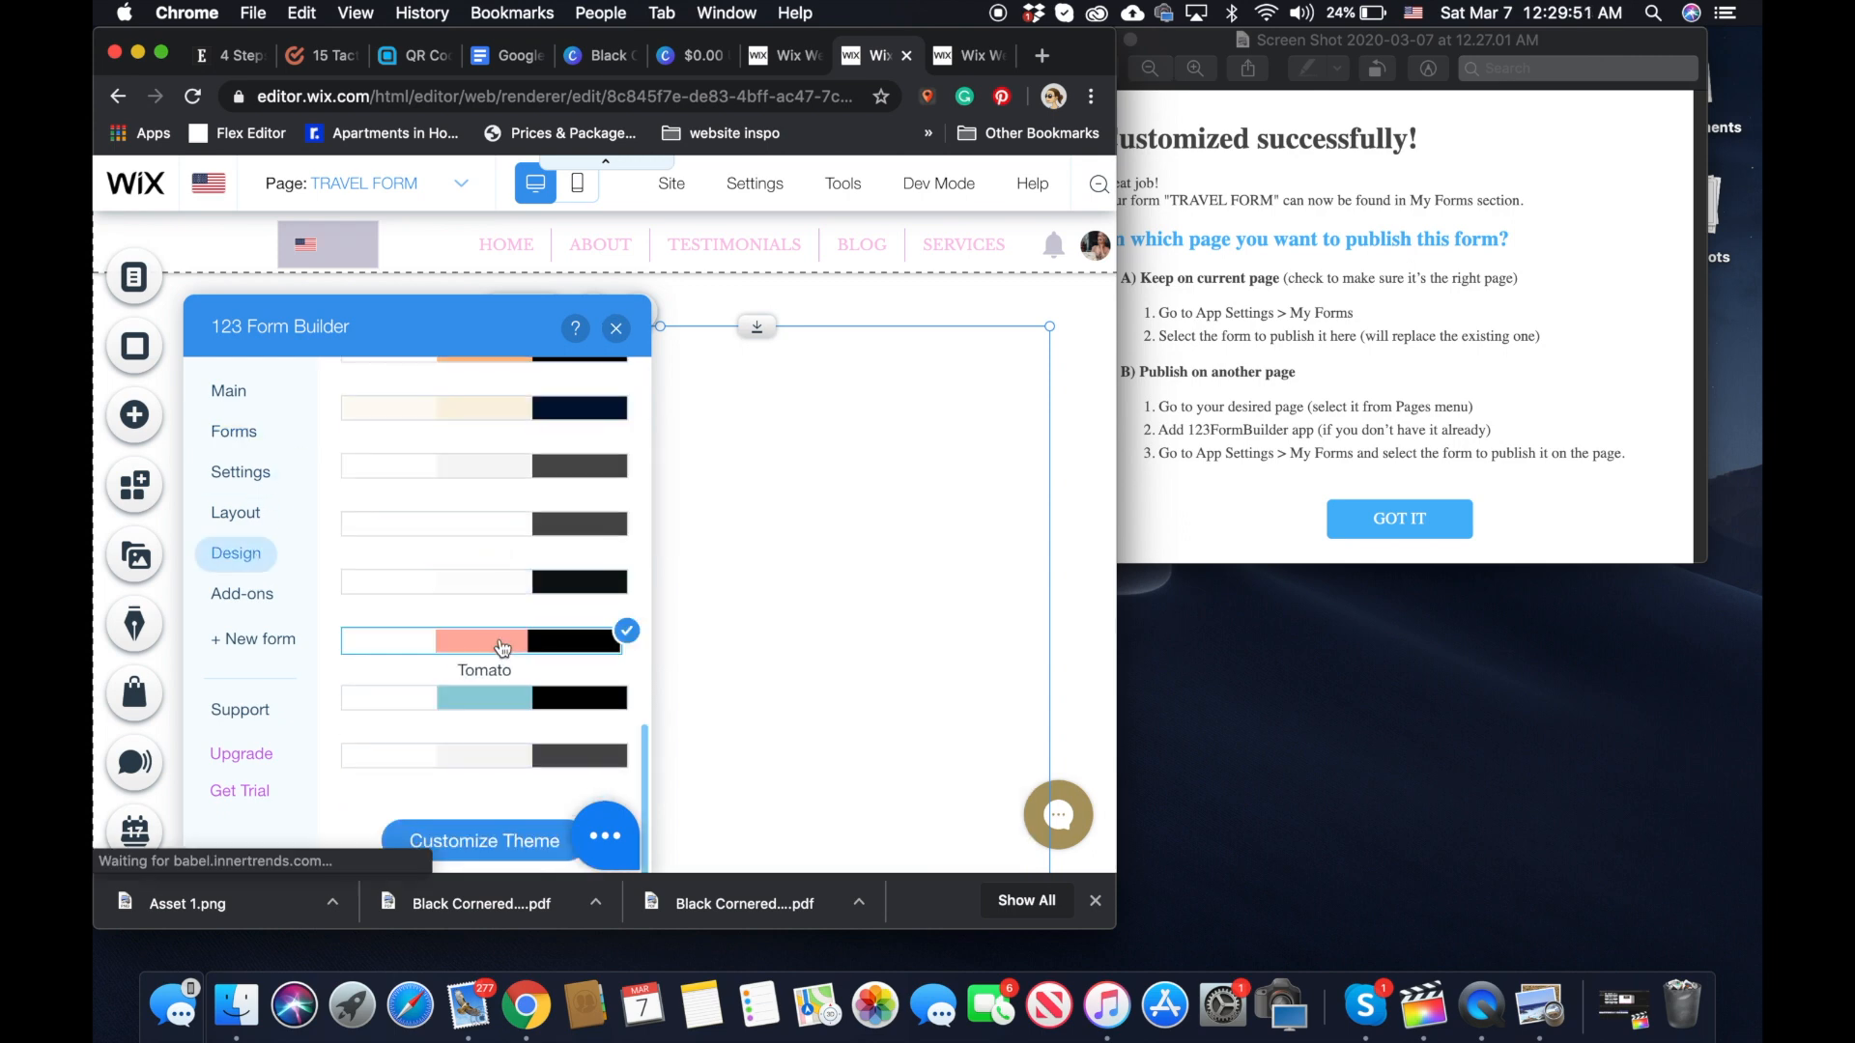
left_click(615, 328)
- Link the FAQ request-form line to the TRAVEL FORM page
scroll(641, 559, "down", 10)
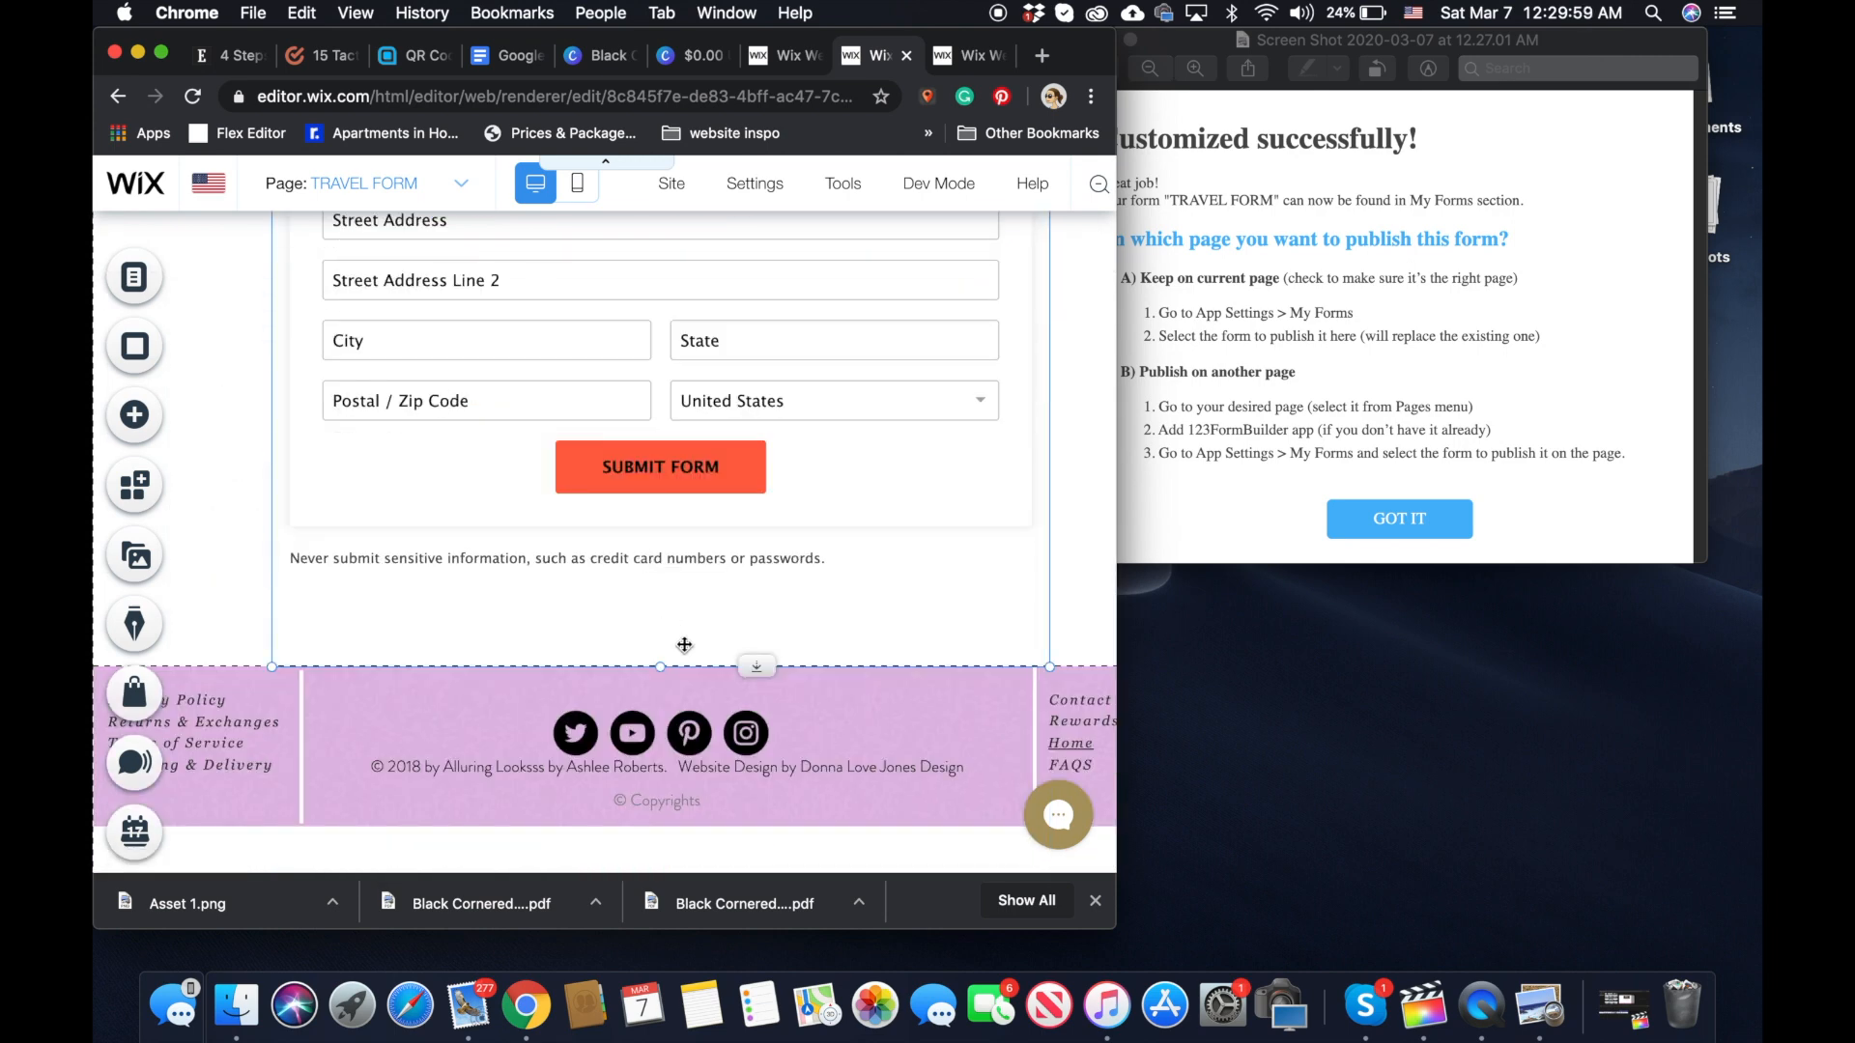
scroll(571, 617, "up", 10)
left_click(411, 188)
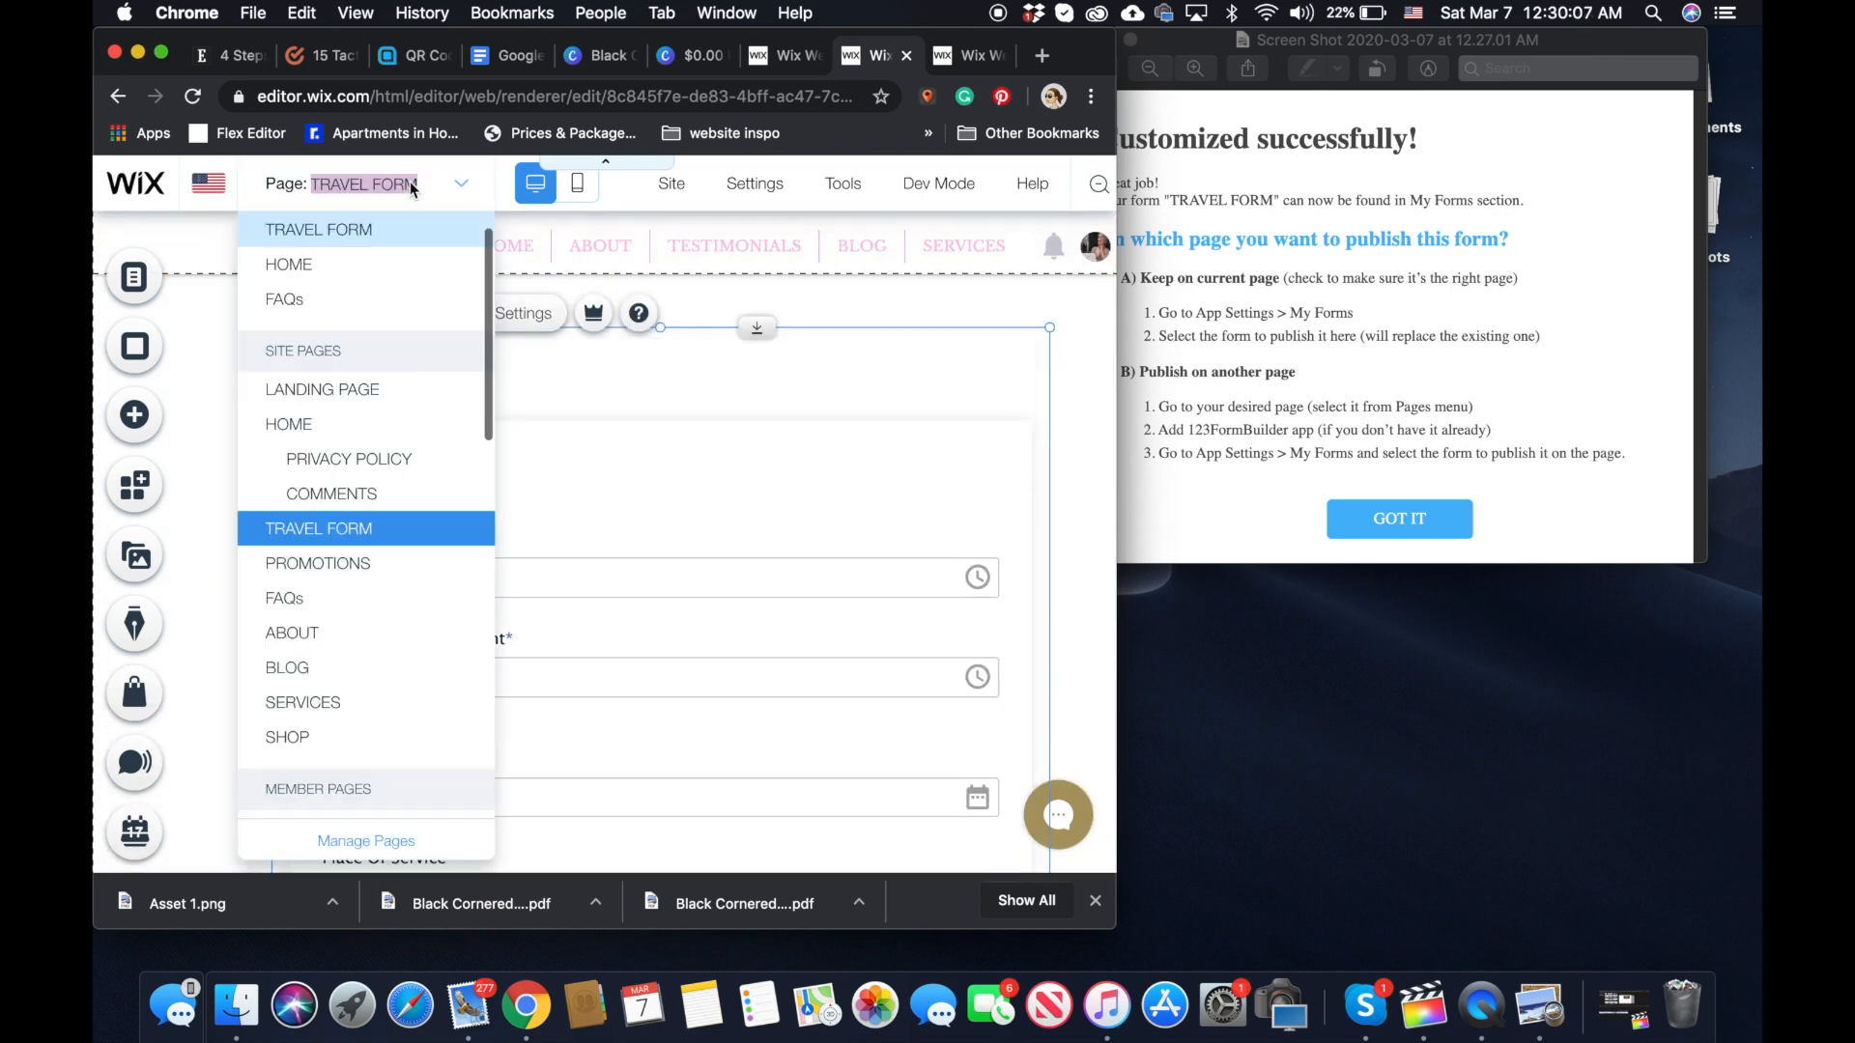
left_click(1159, 42)
left_click(1083, 40)
scroll(477, 550, "down", 3)
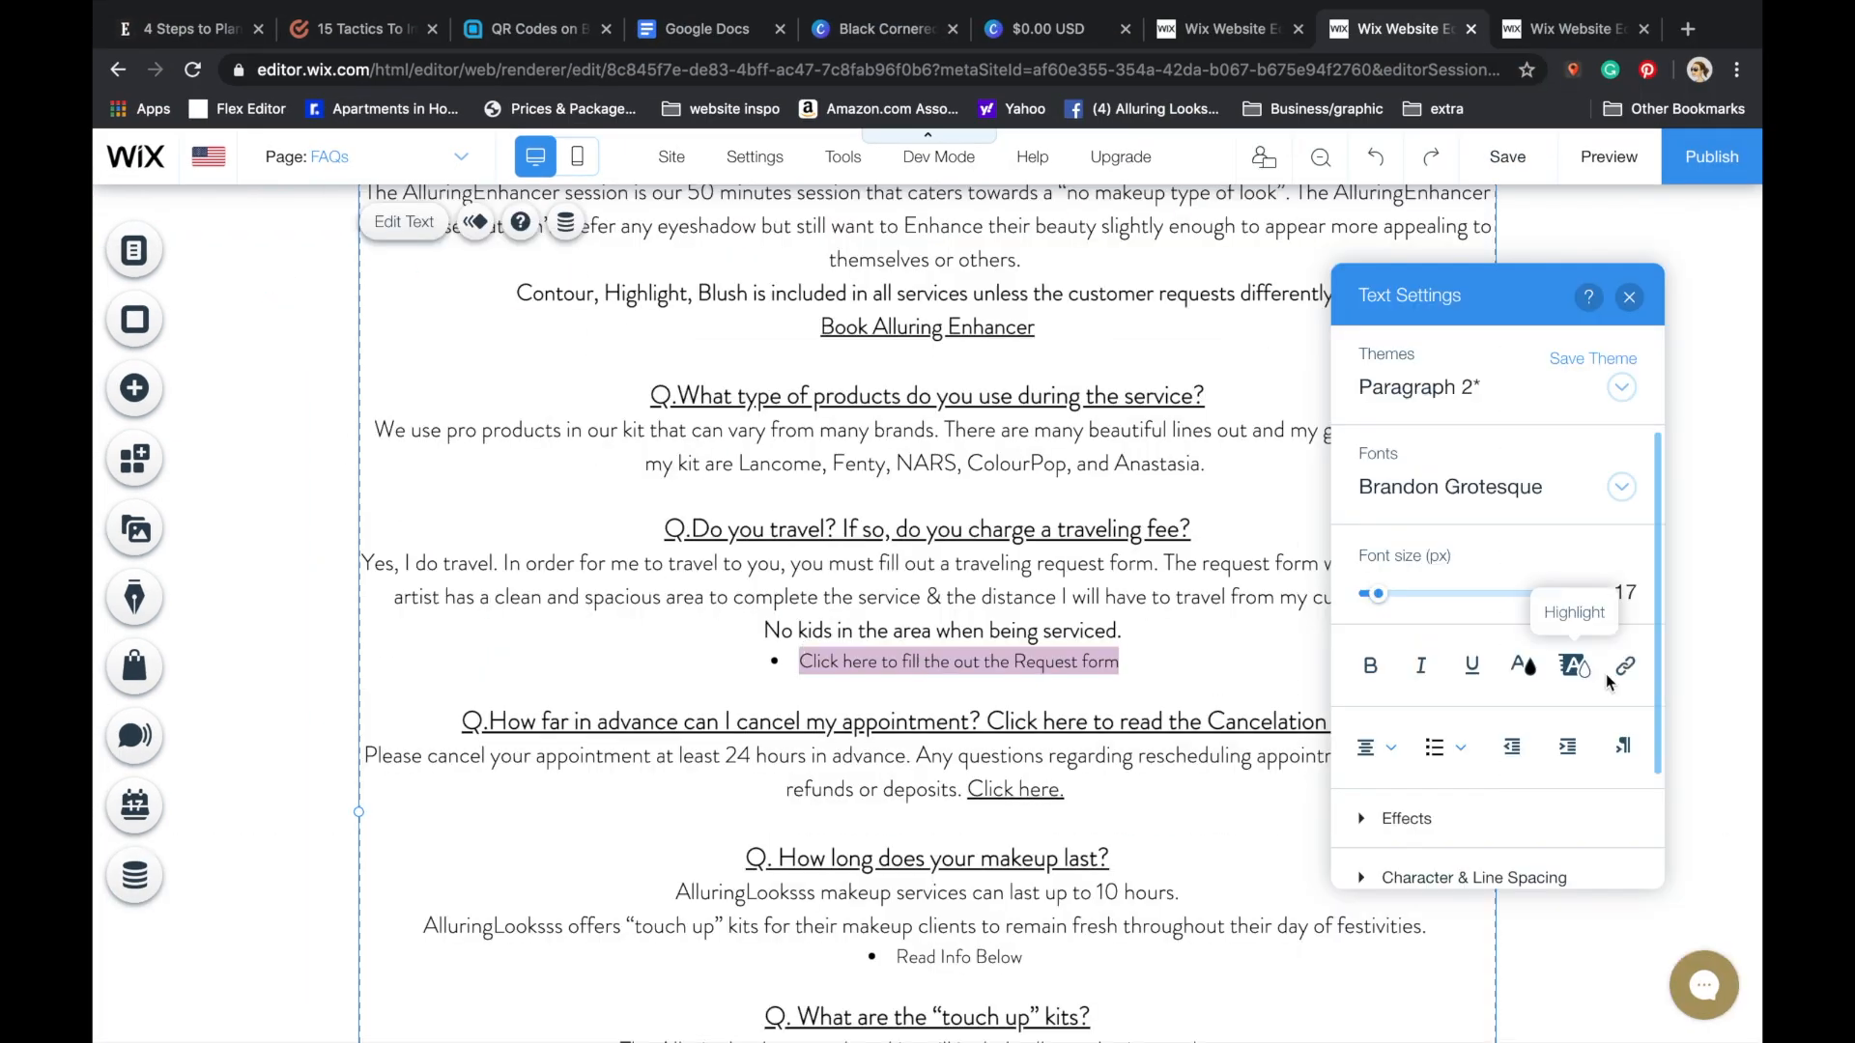
left_click(1623, 669)
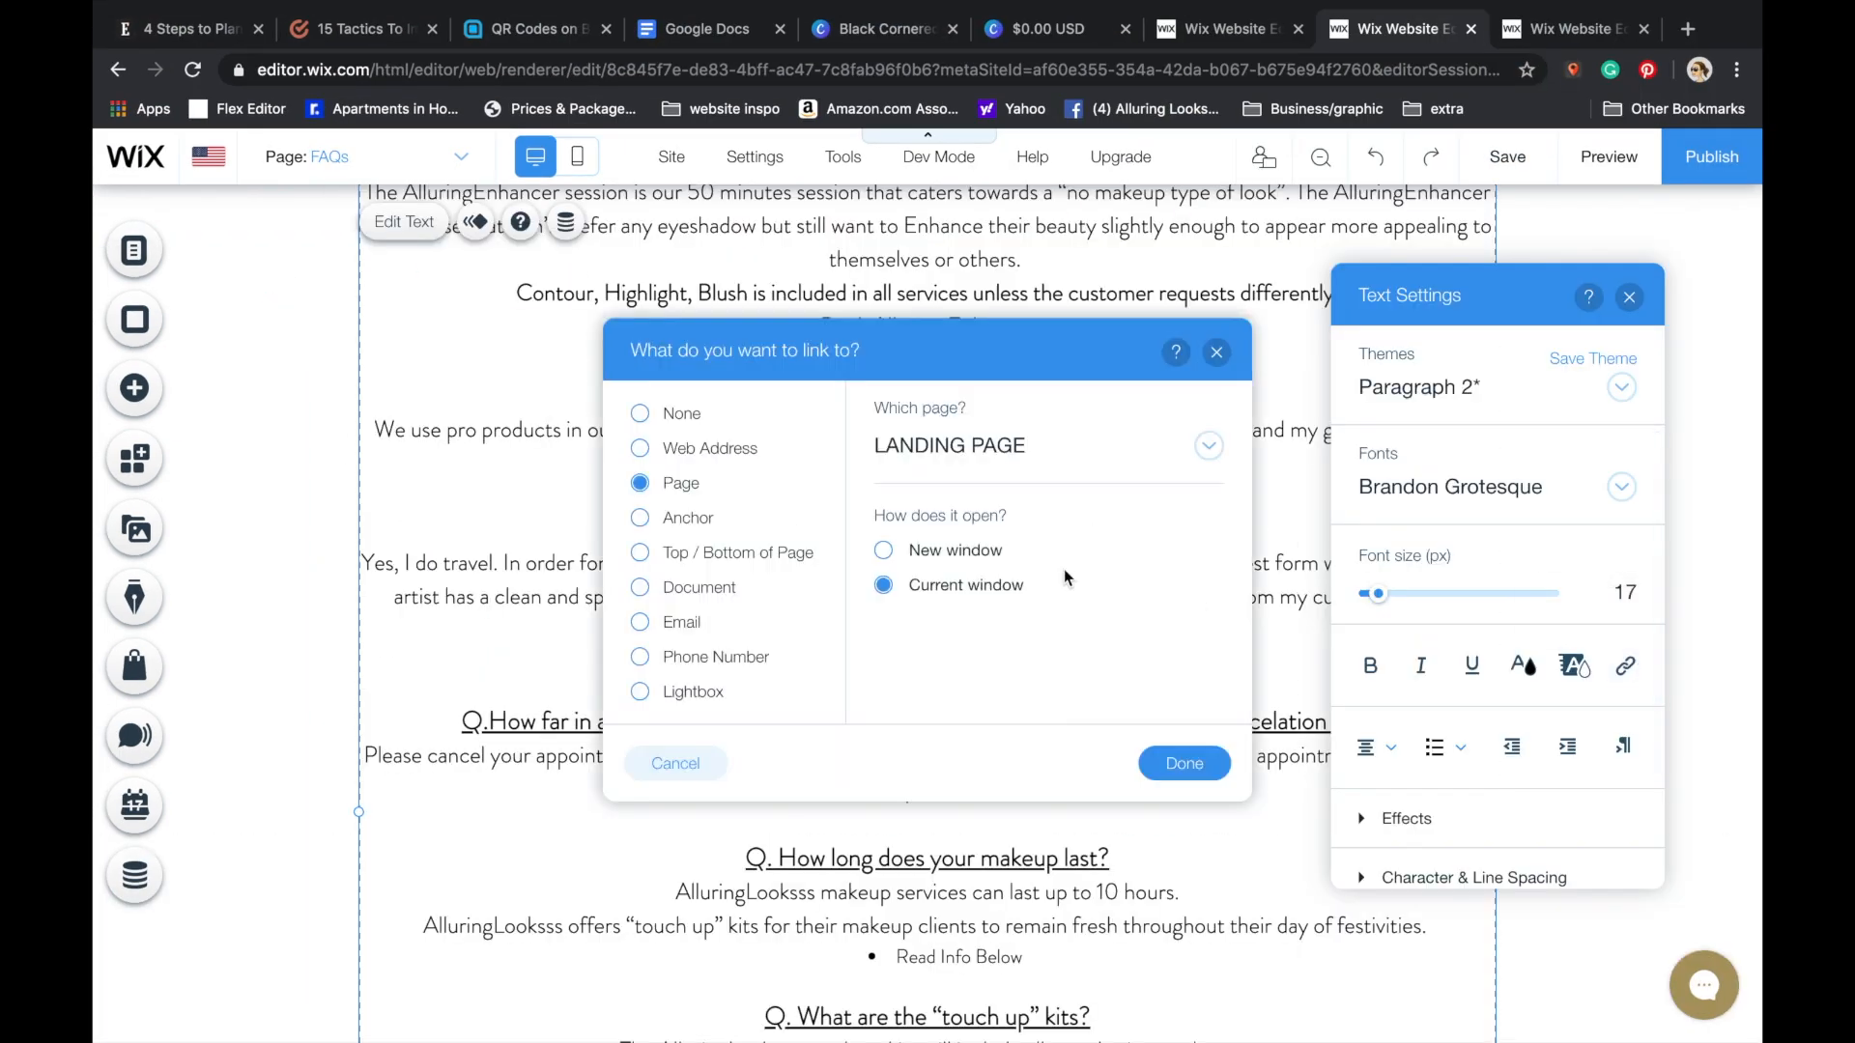
left_click(963, 447)
left_click(956, 667)
left_click(1185, 763)
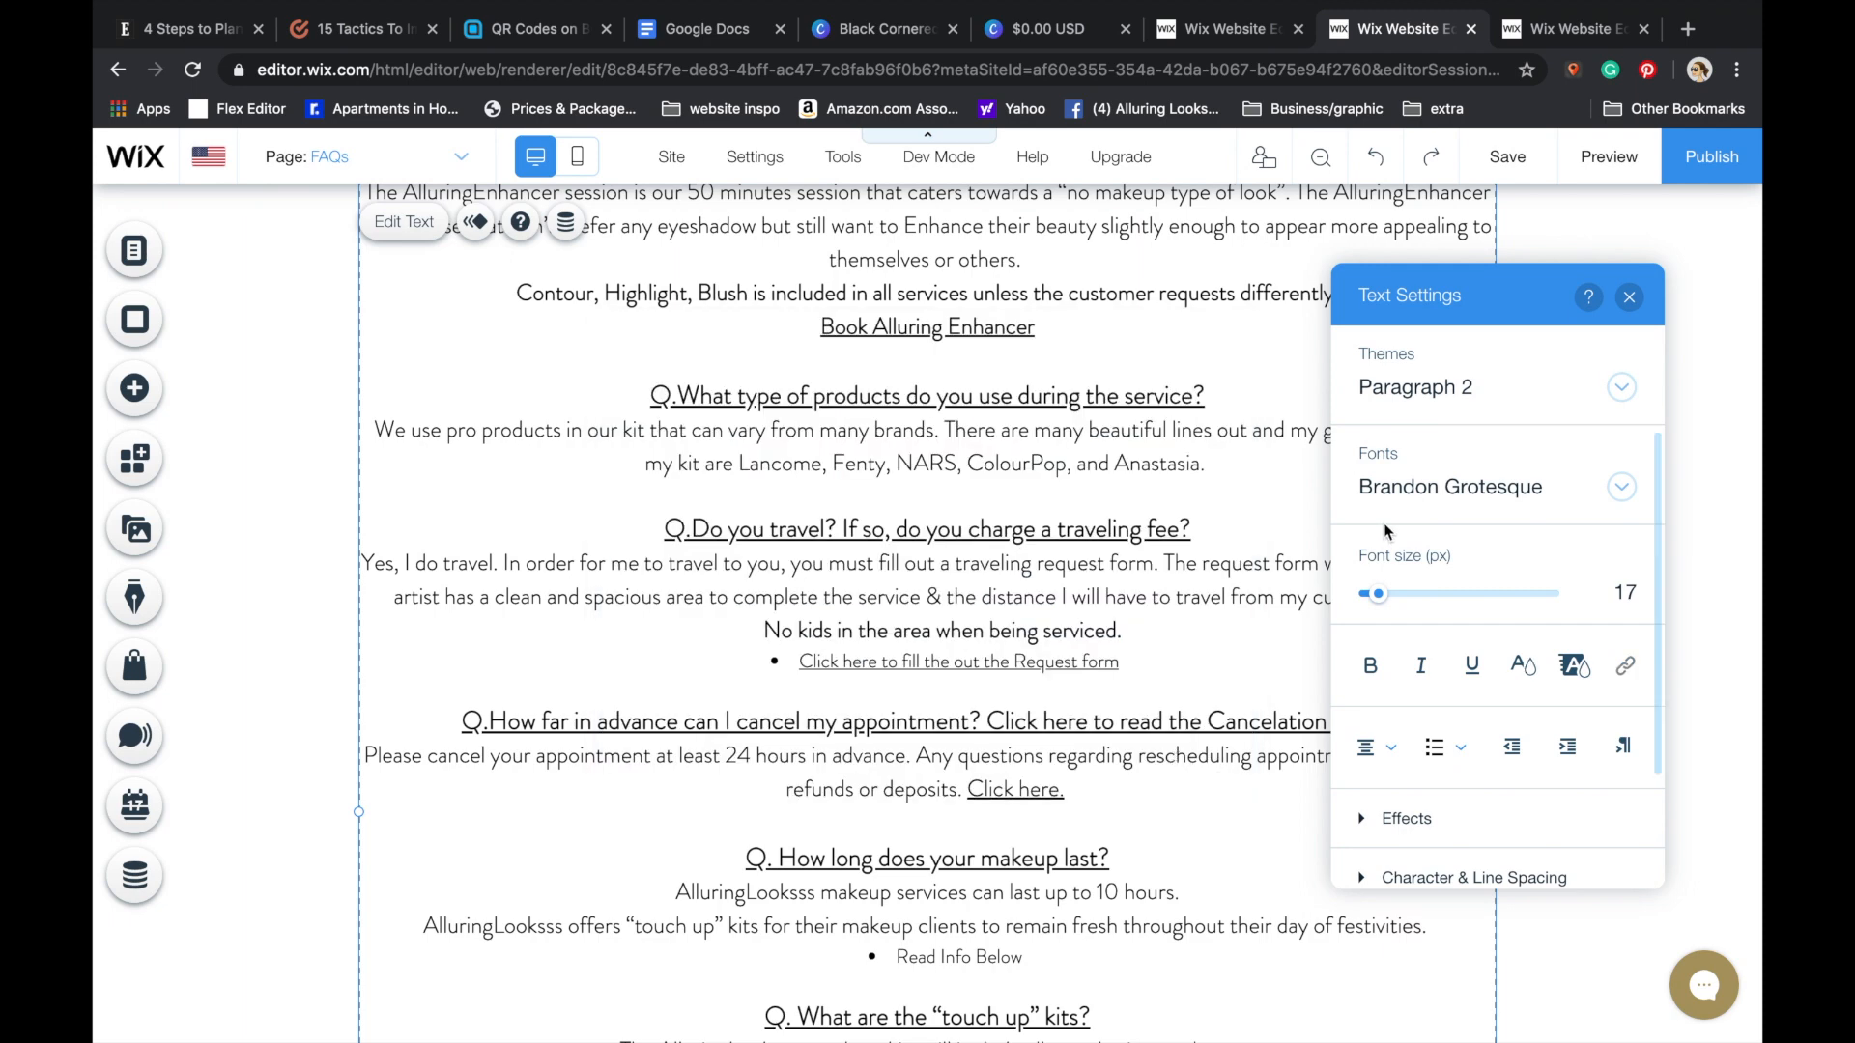
left_click(1629, 297)
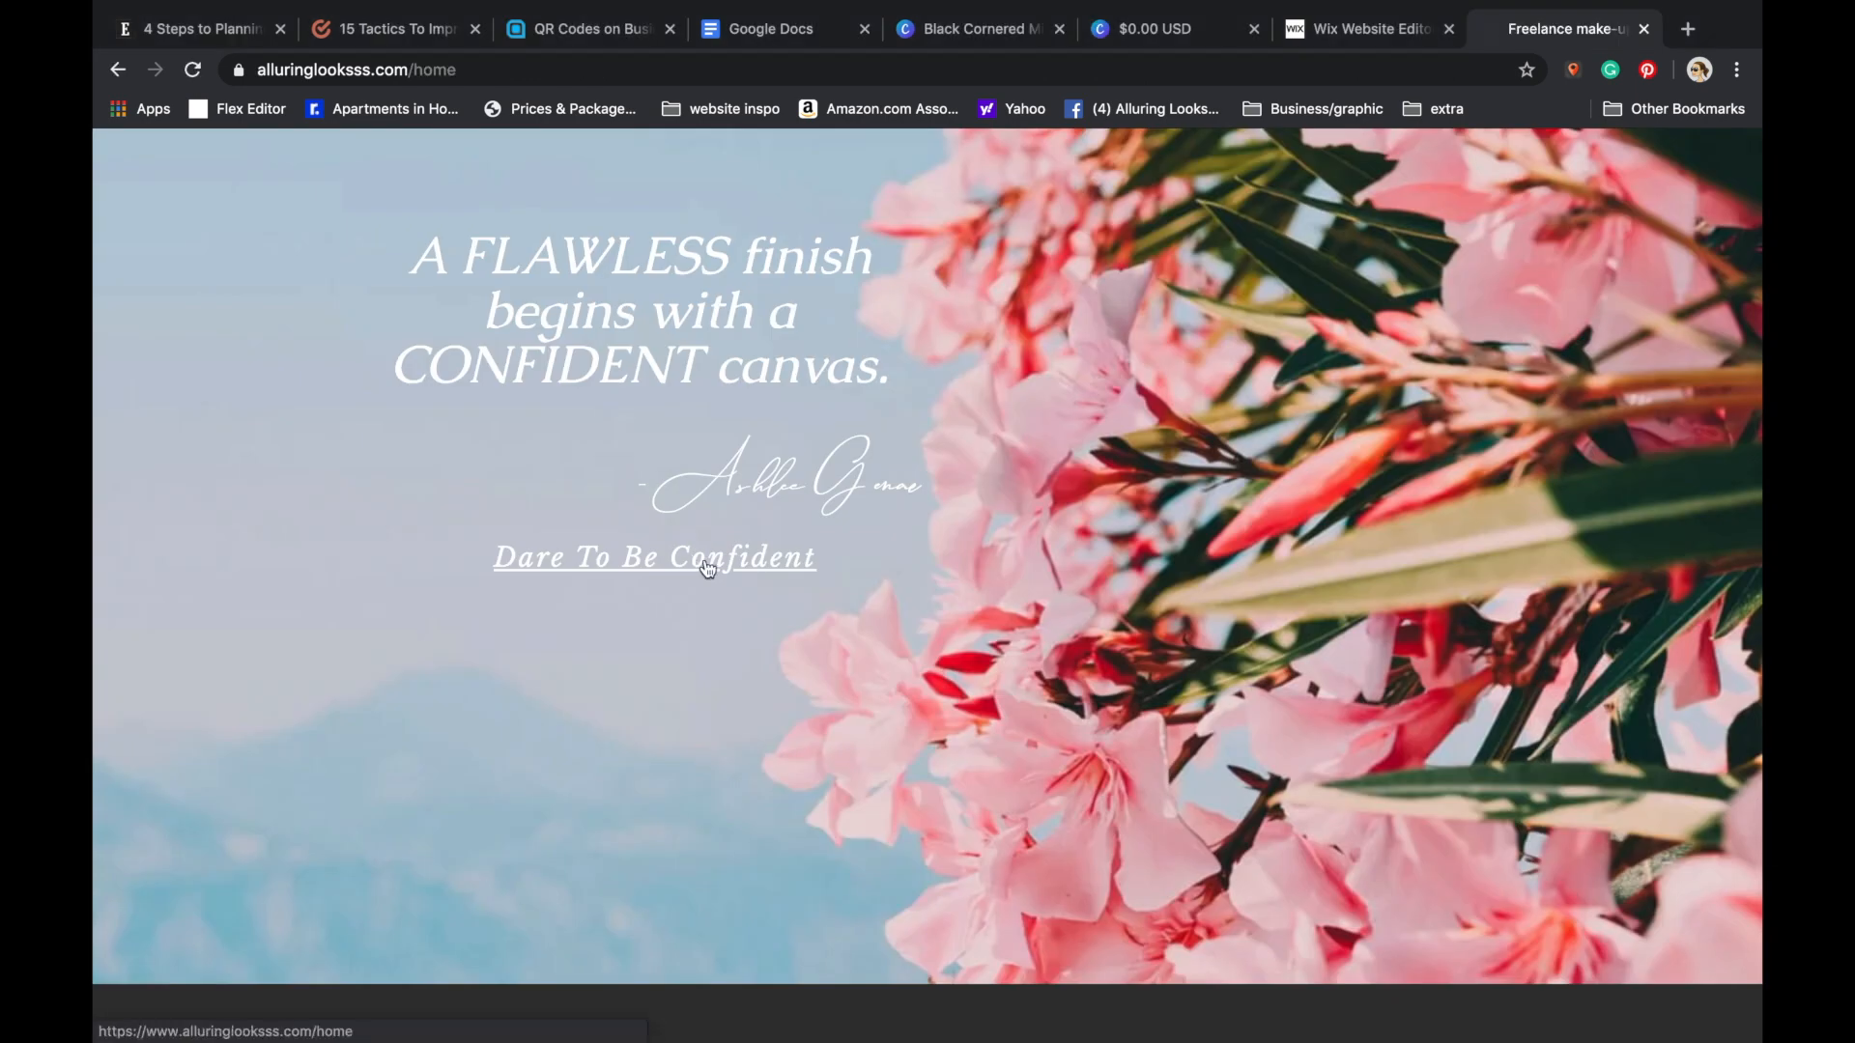
- Enter the live home page via Dare To Be Confident, dismiss the promo pop-up, and scroll through Home
left_click(708, 568)
scroll(859, 659, "down", 1)
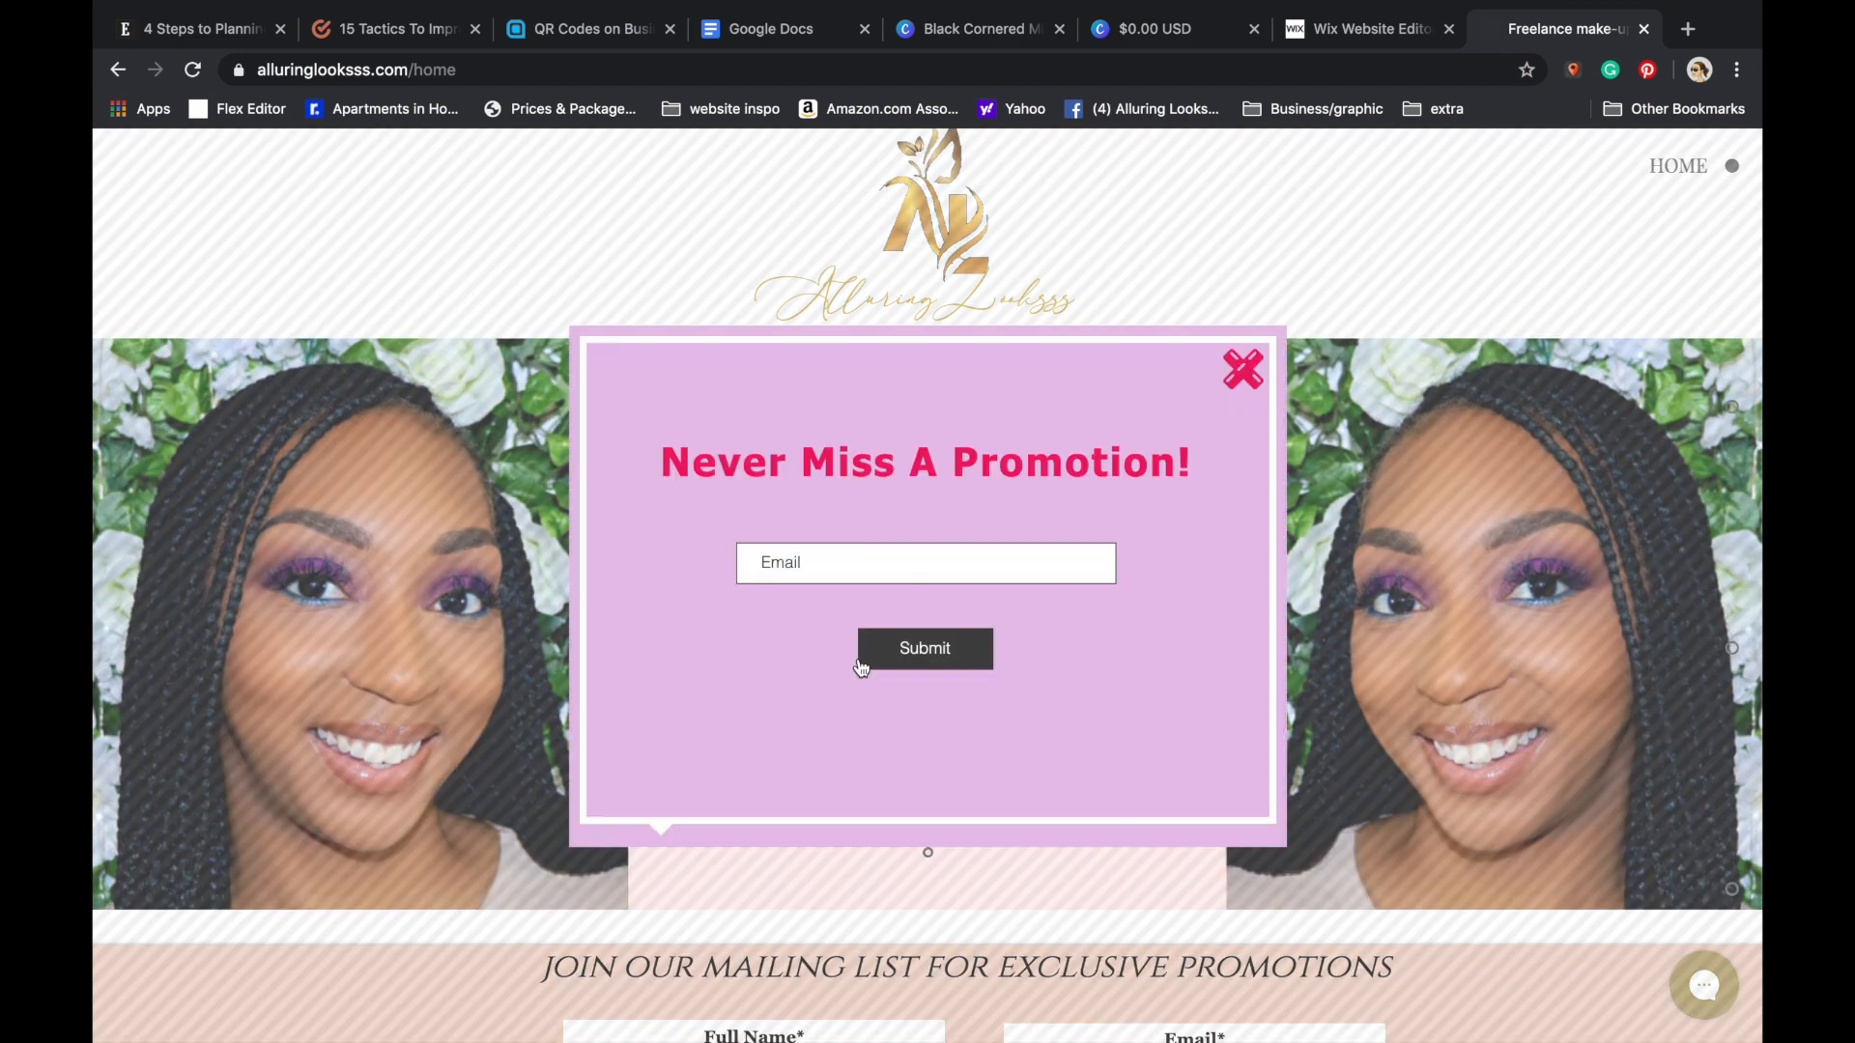
left_click(1249, 374)
scroll(1055, 628, "down", 3)
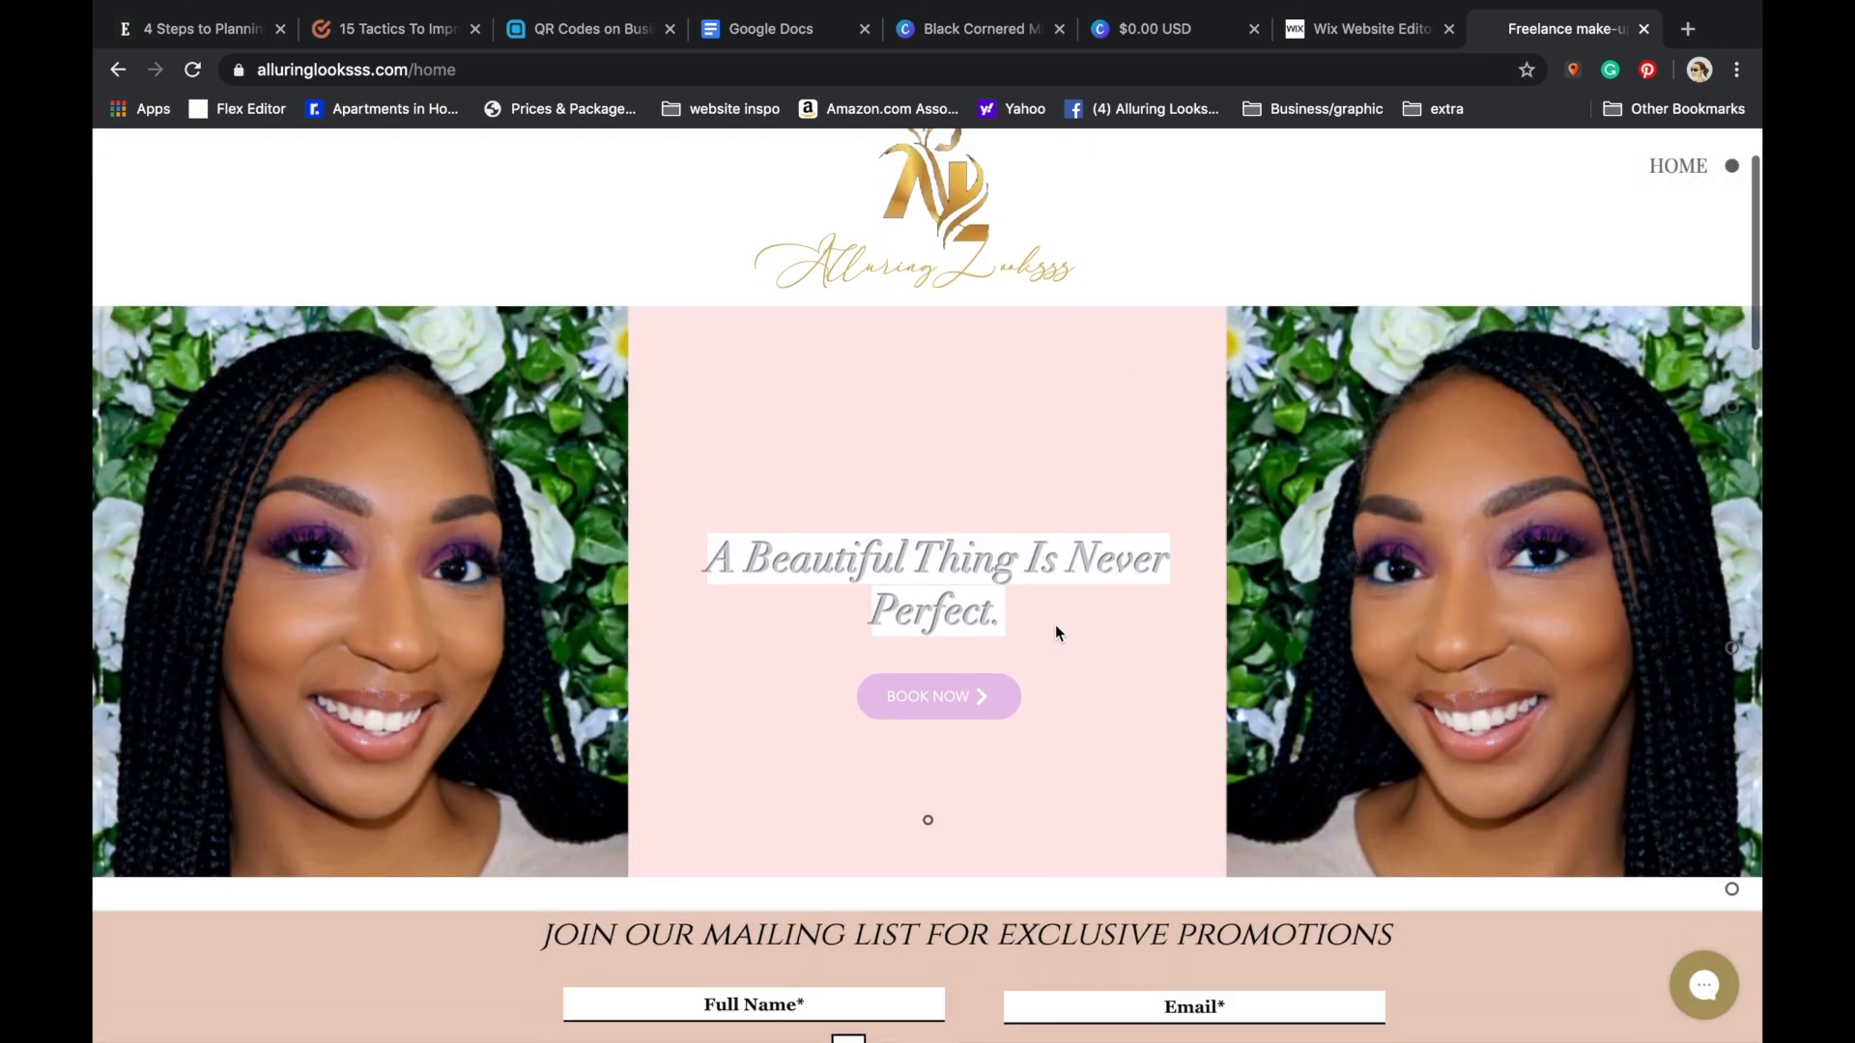
scroll(1055, 627, "down", 8)
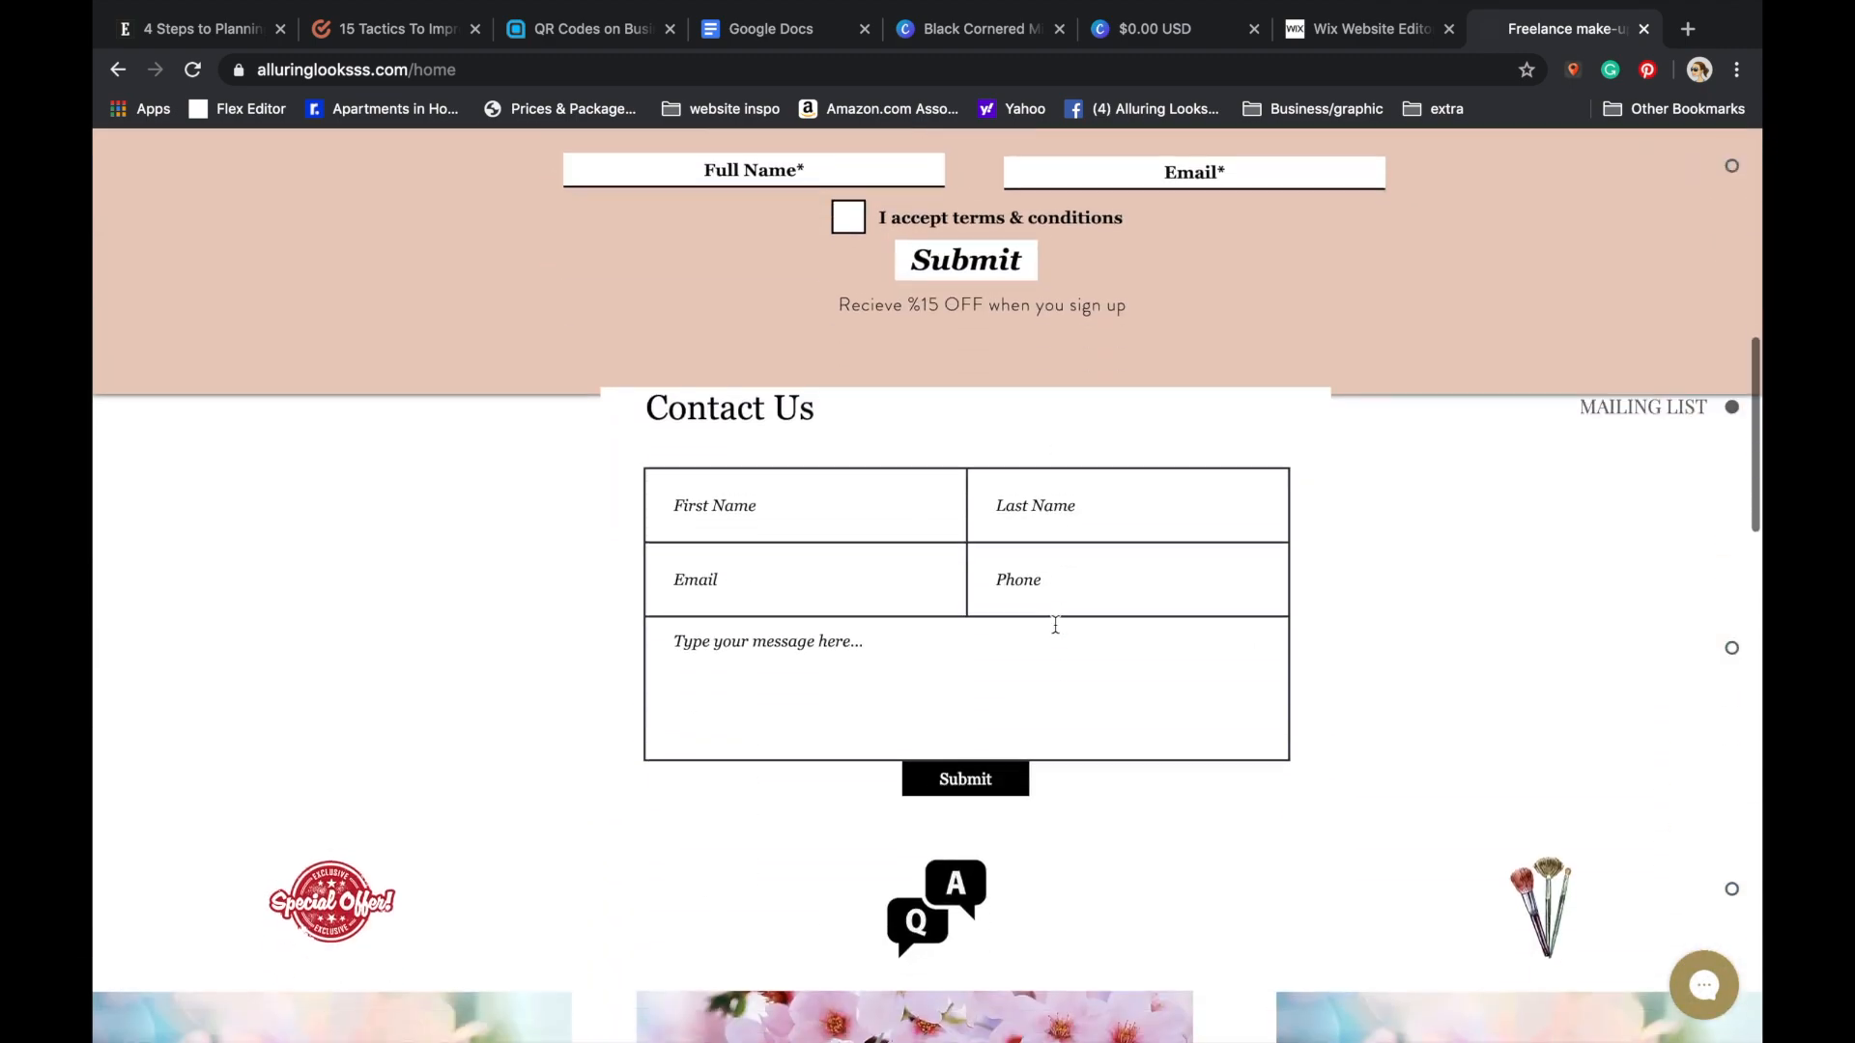
scroll(1244, 503, "down", 3)
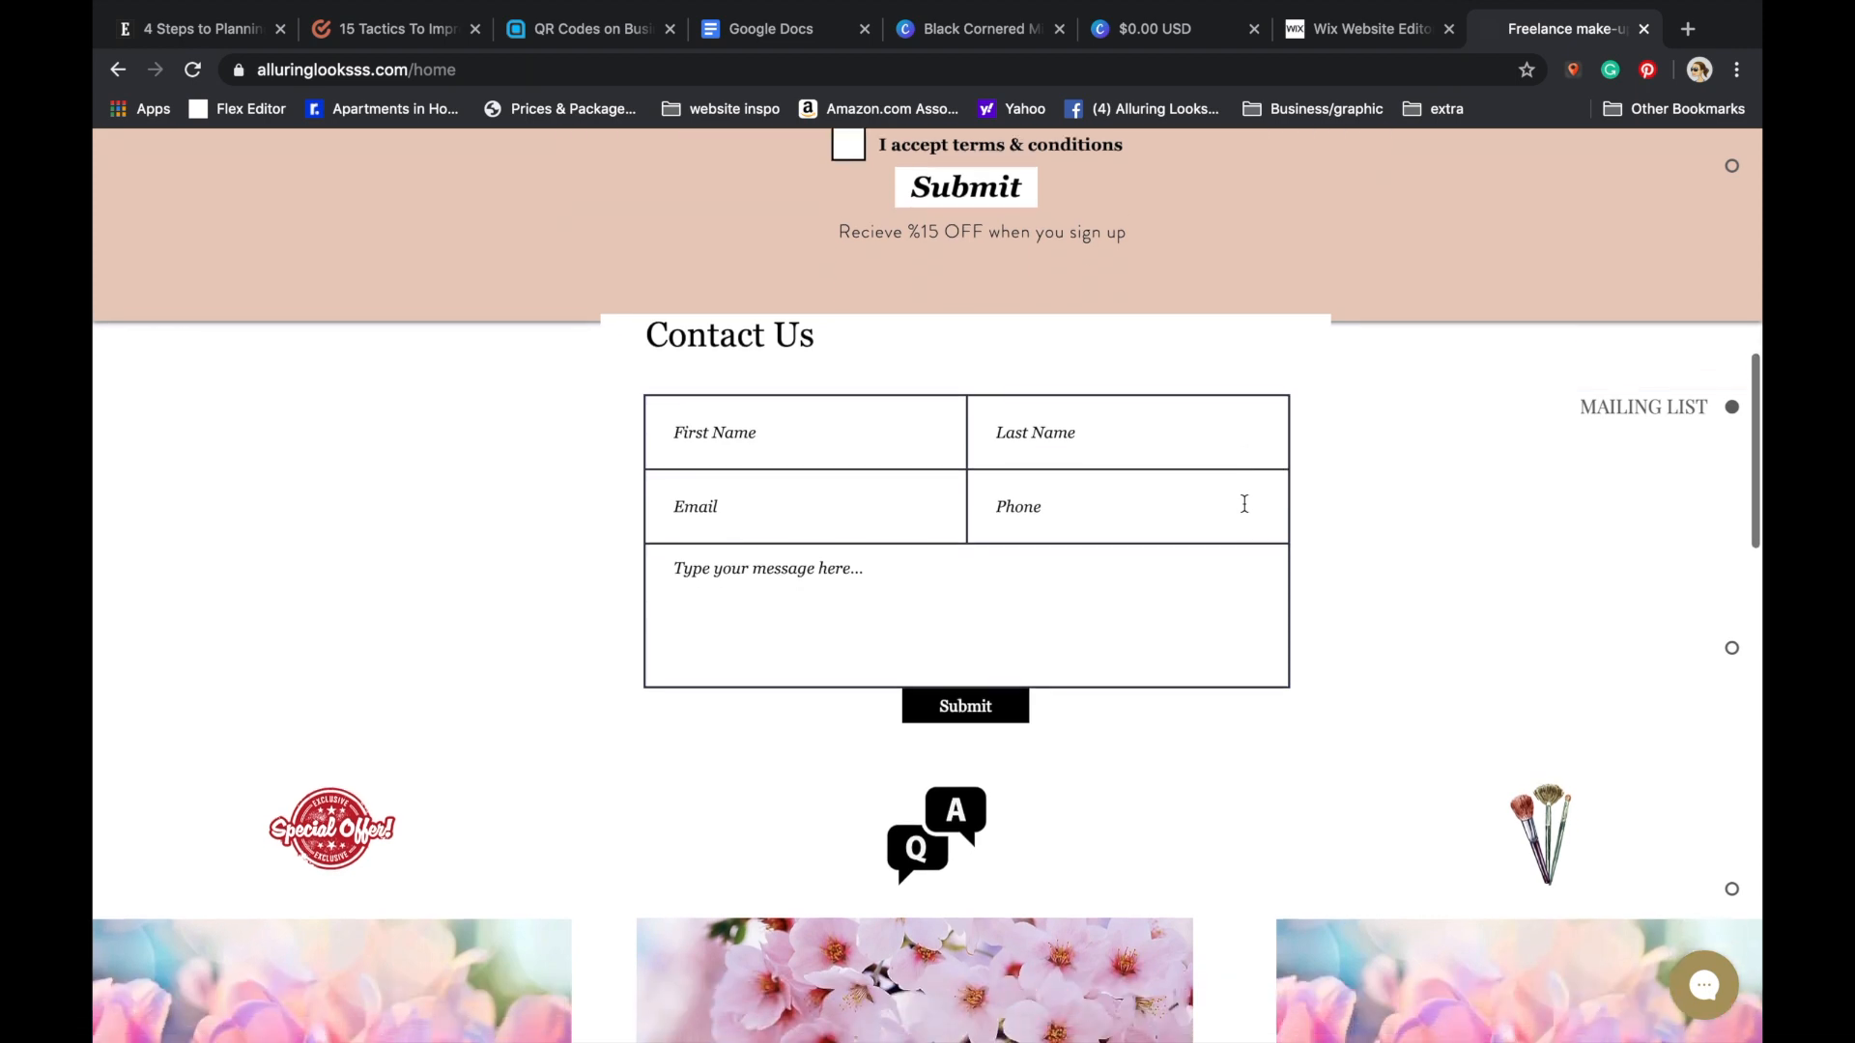
scroll(1244, 504, "down", 8)
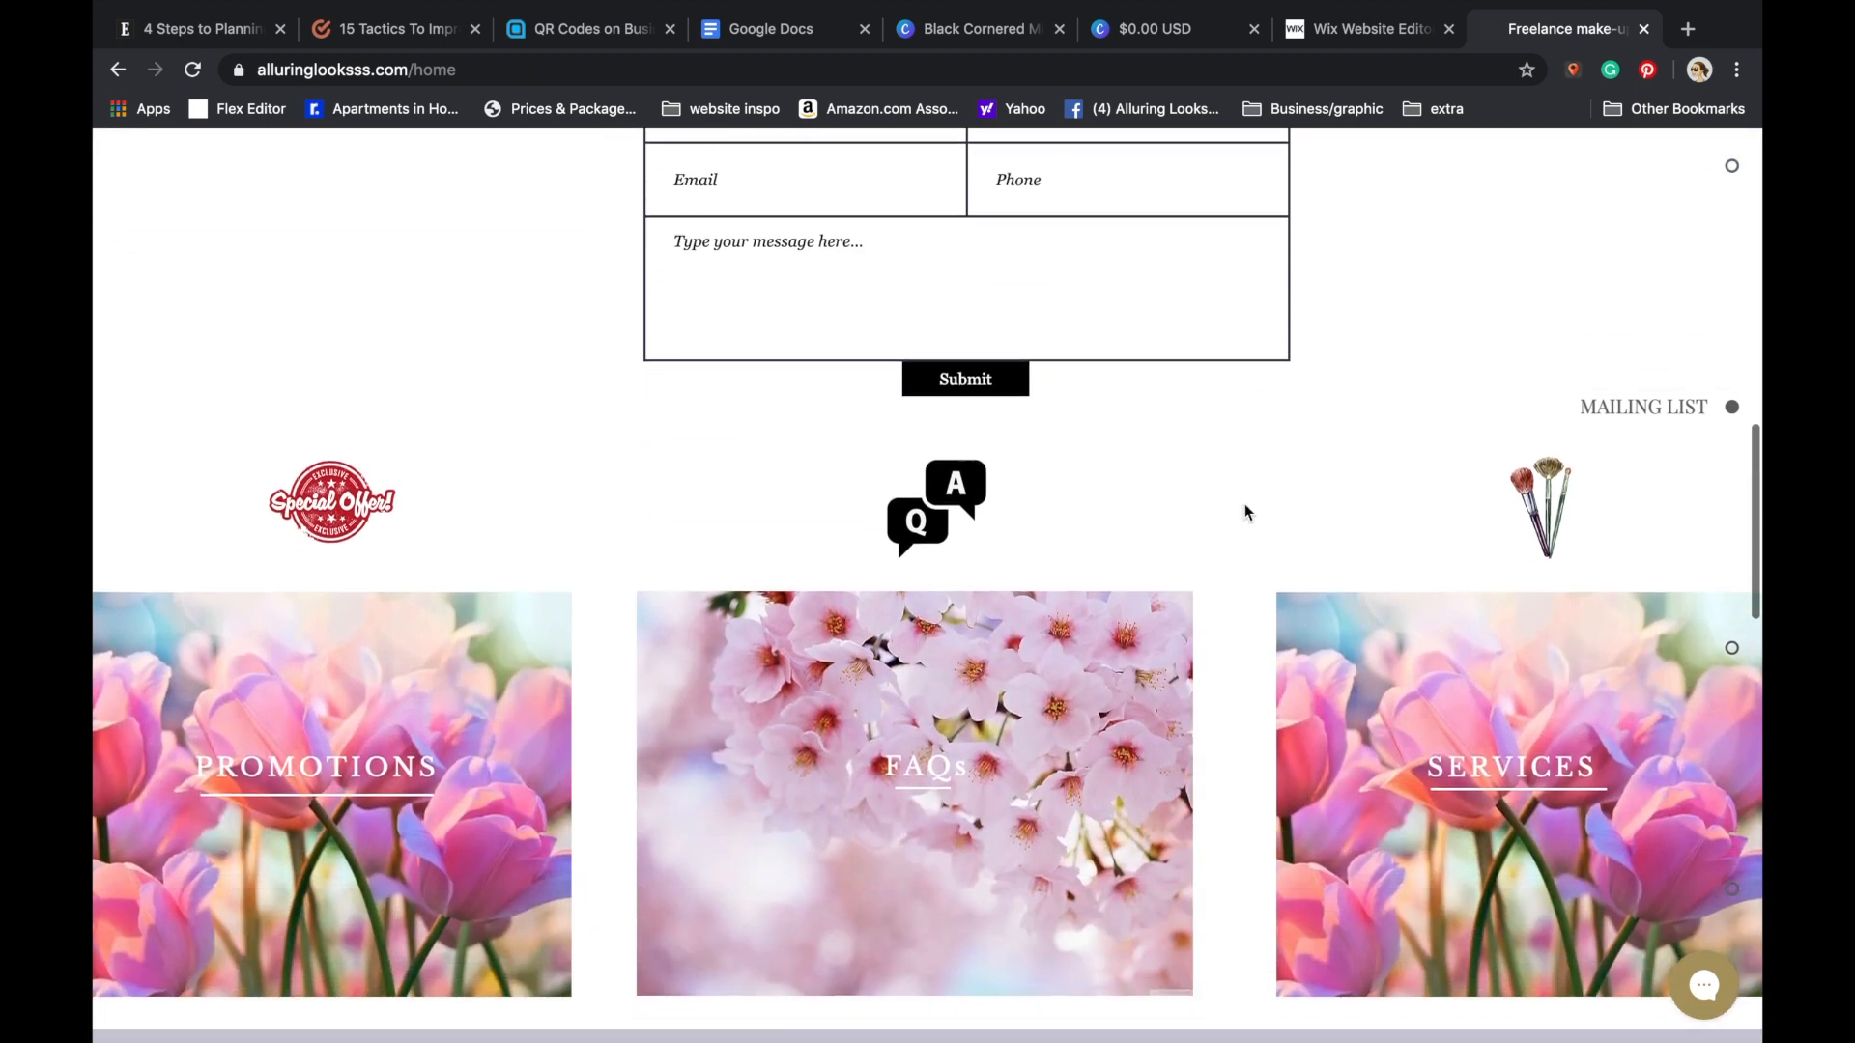
scroll(1244, 502, "down", 15)
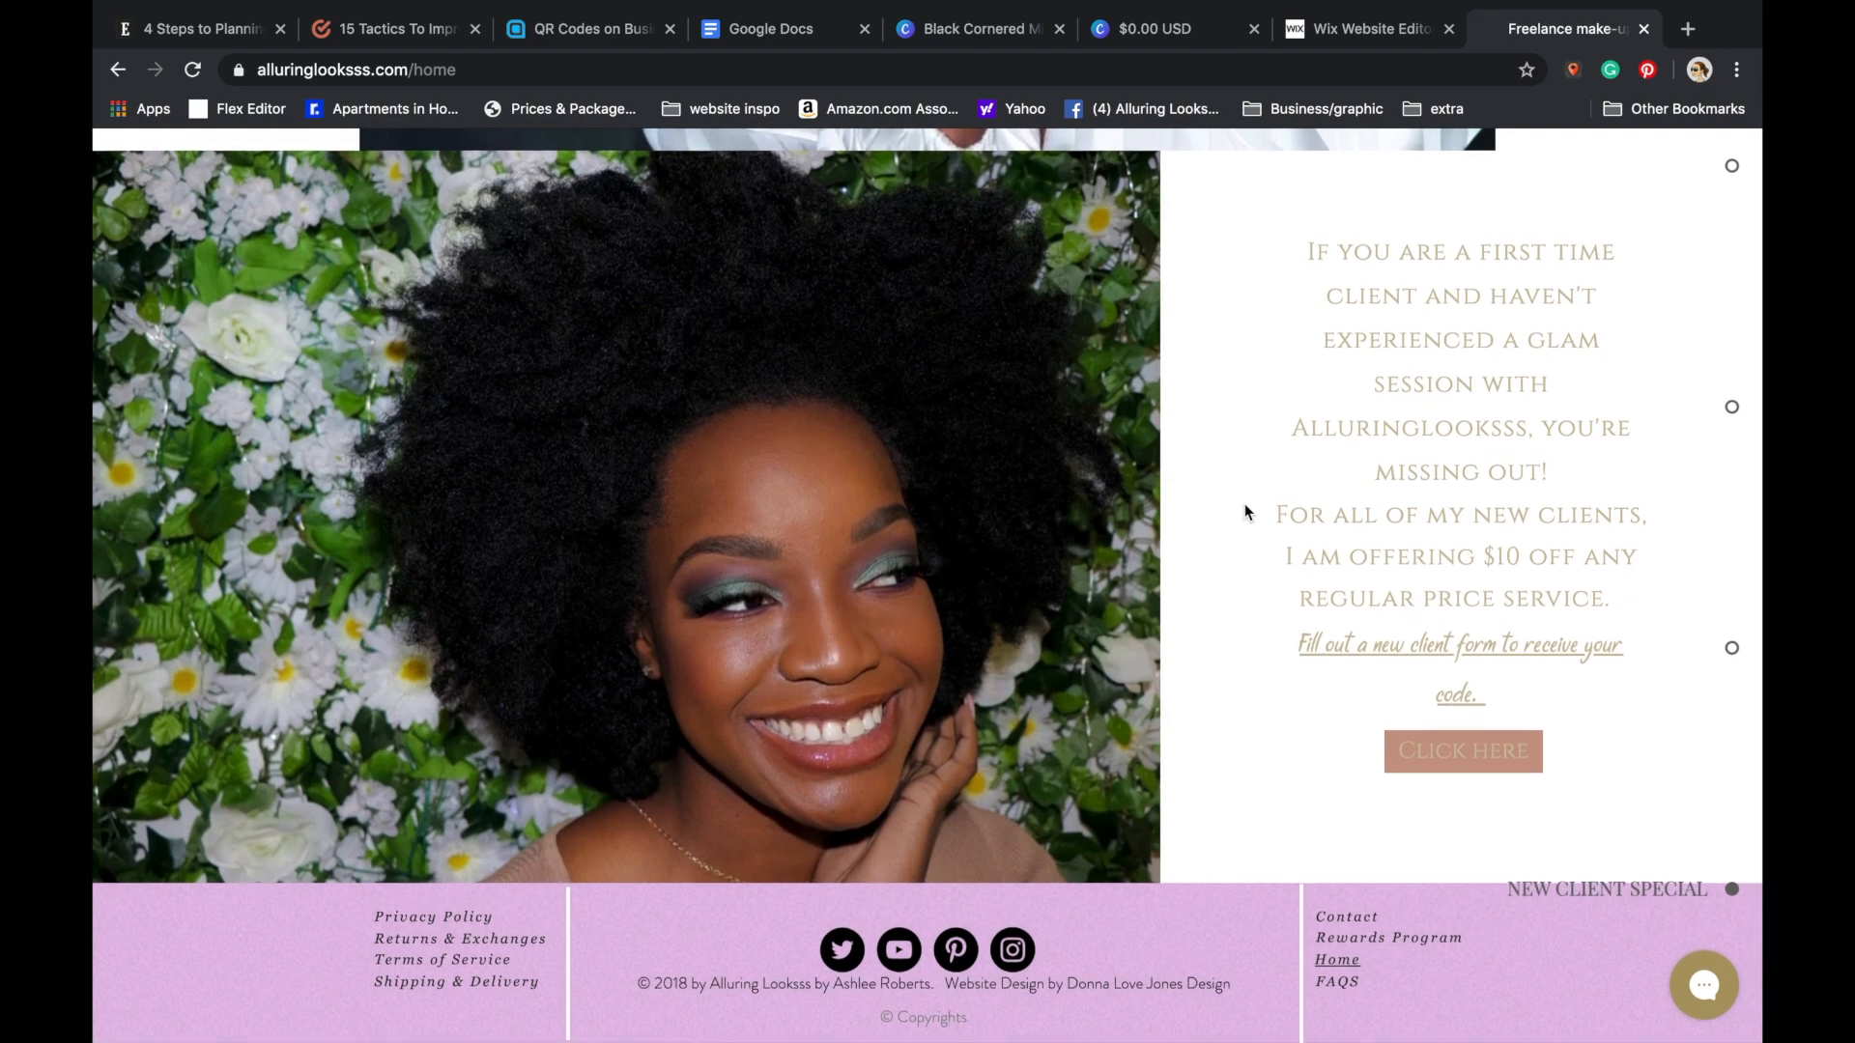
- Check the new-client form, portfolio link and comments page, then return to Home's contact section
left_click(1472, 762)
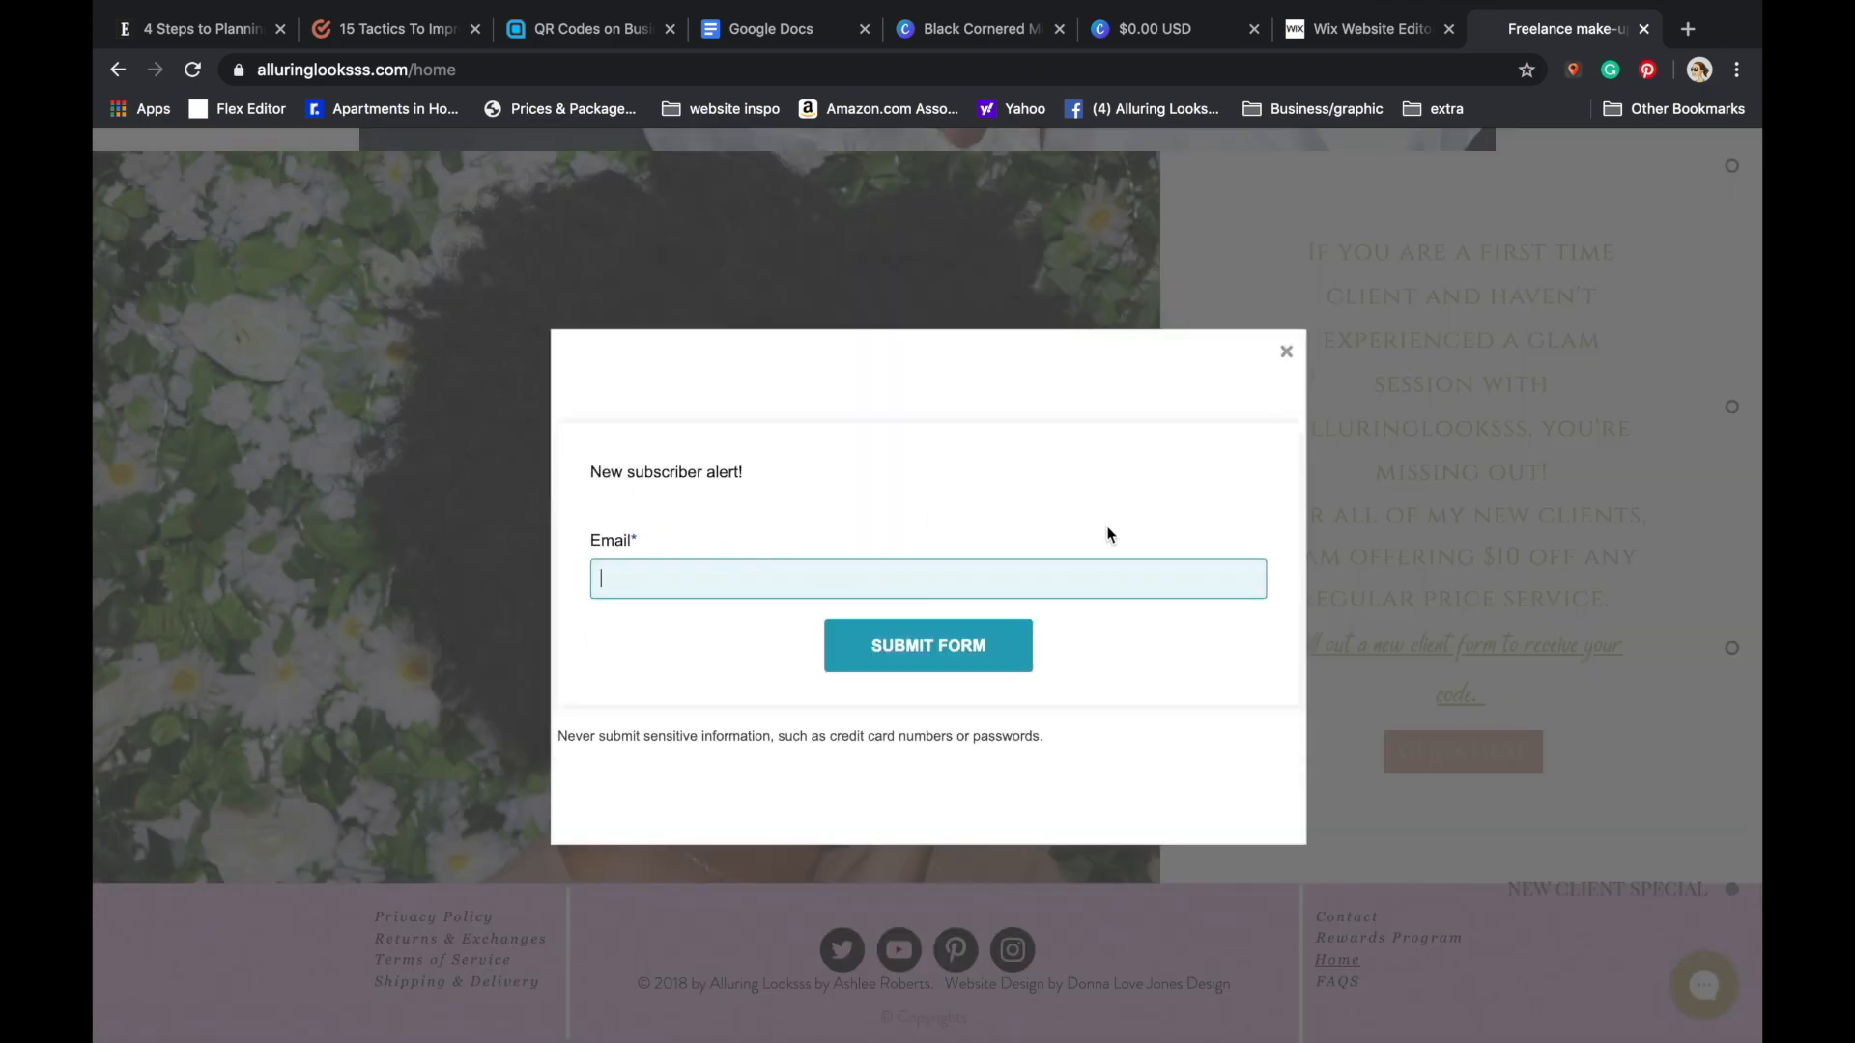
left_click(1286, 350)
scroll(711, 608, "up", 10)
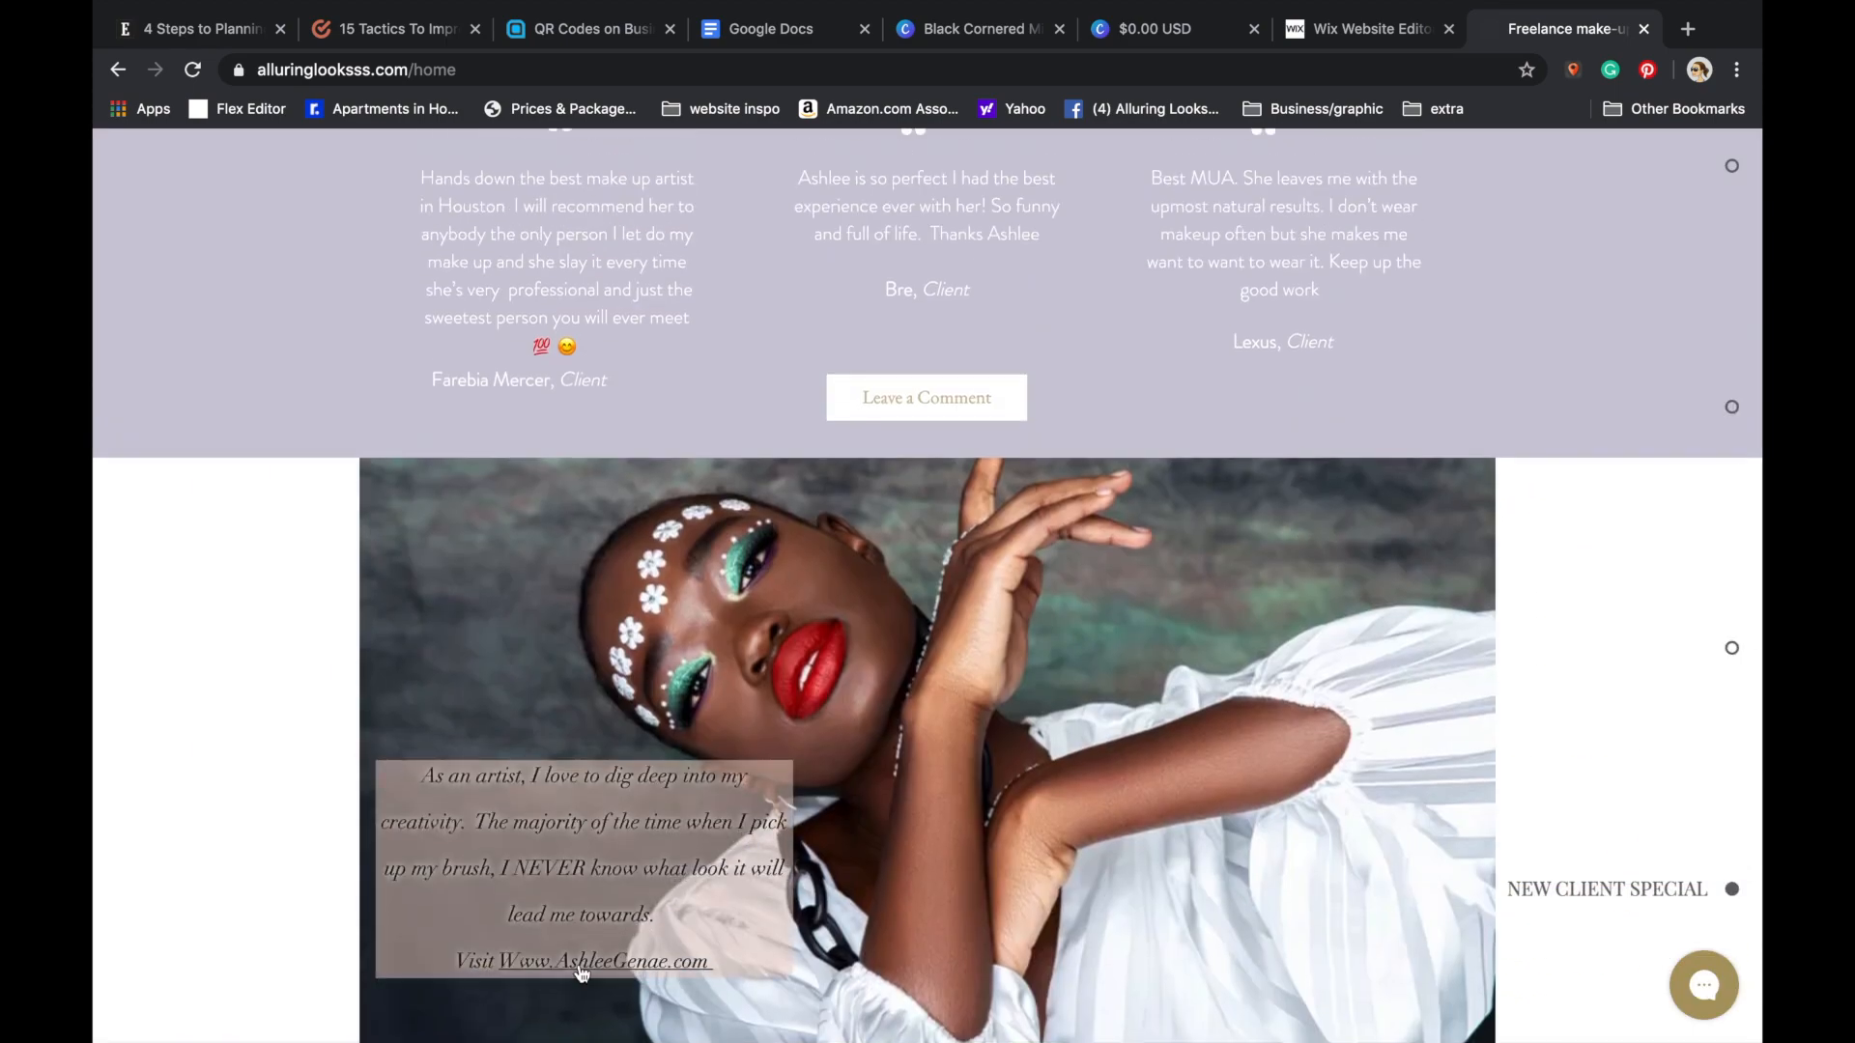
left_click(585, 974)
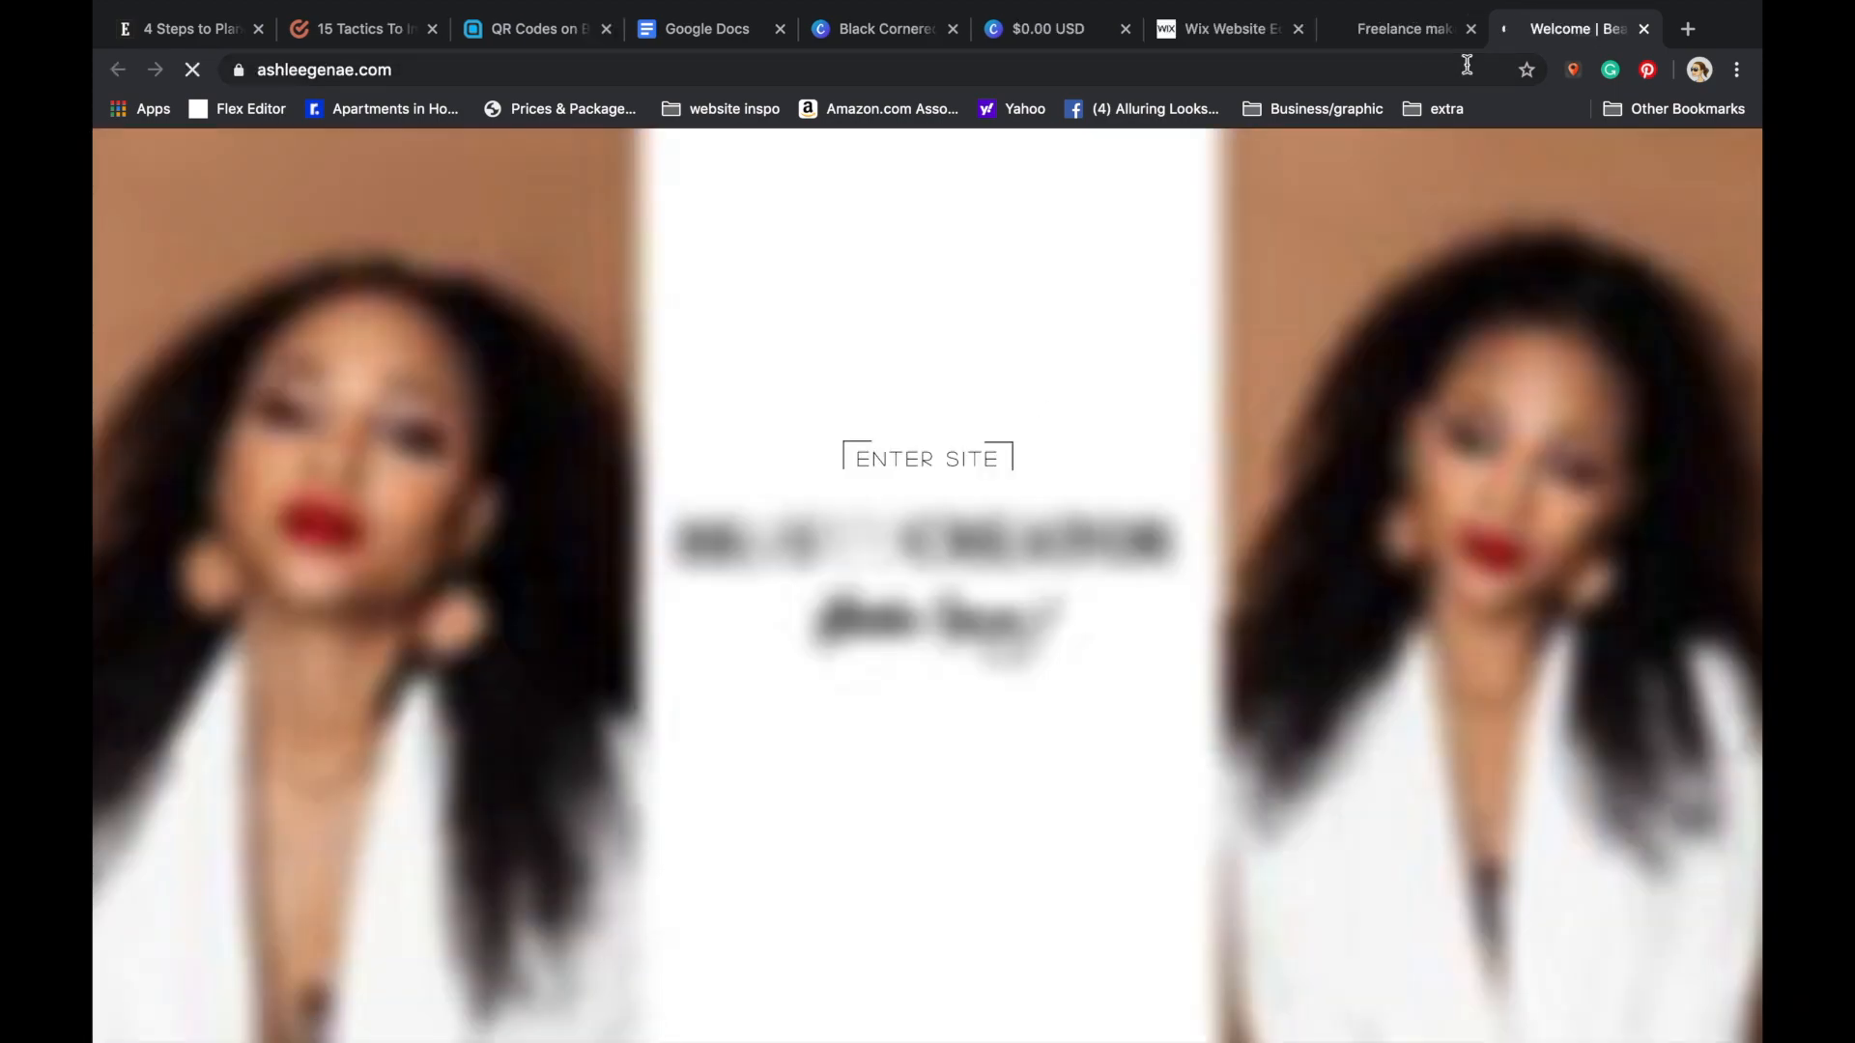
left_click(1644, 29)
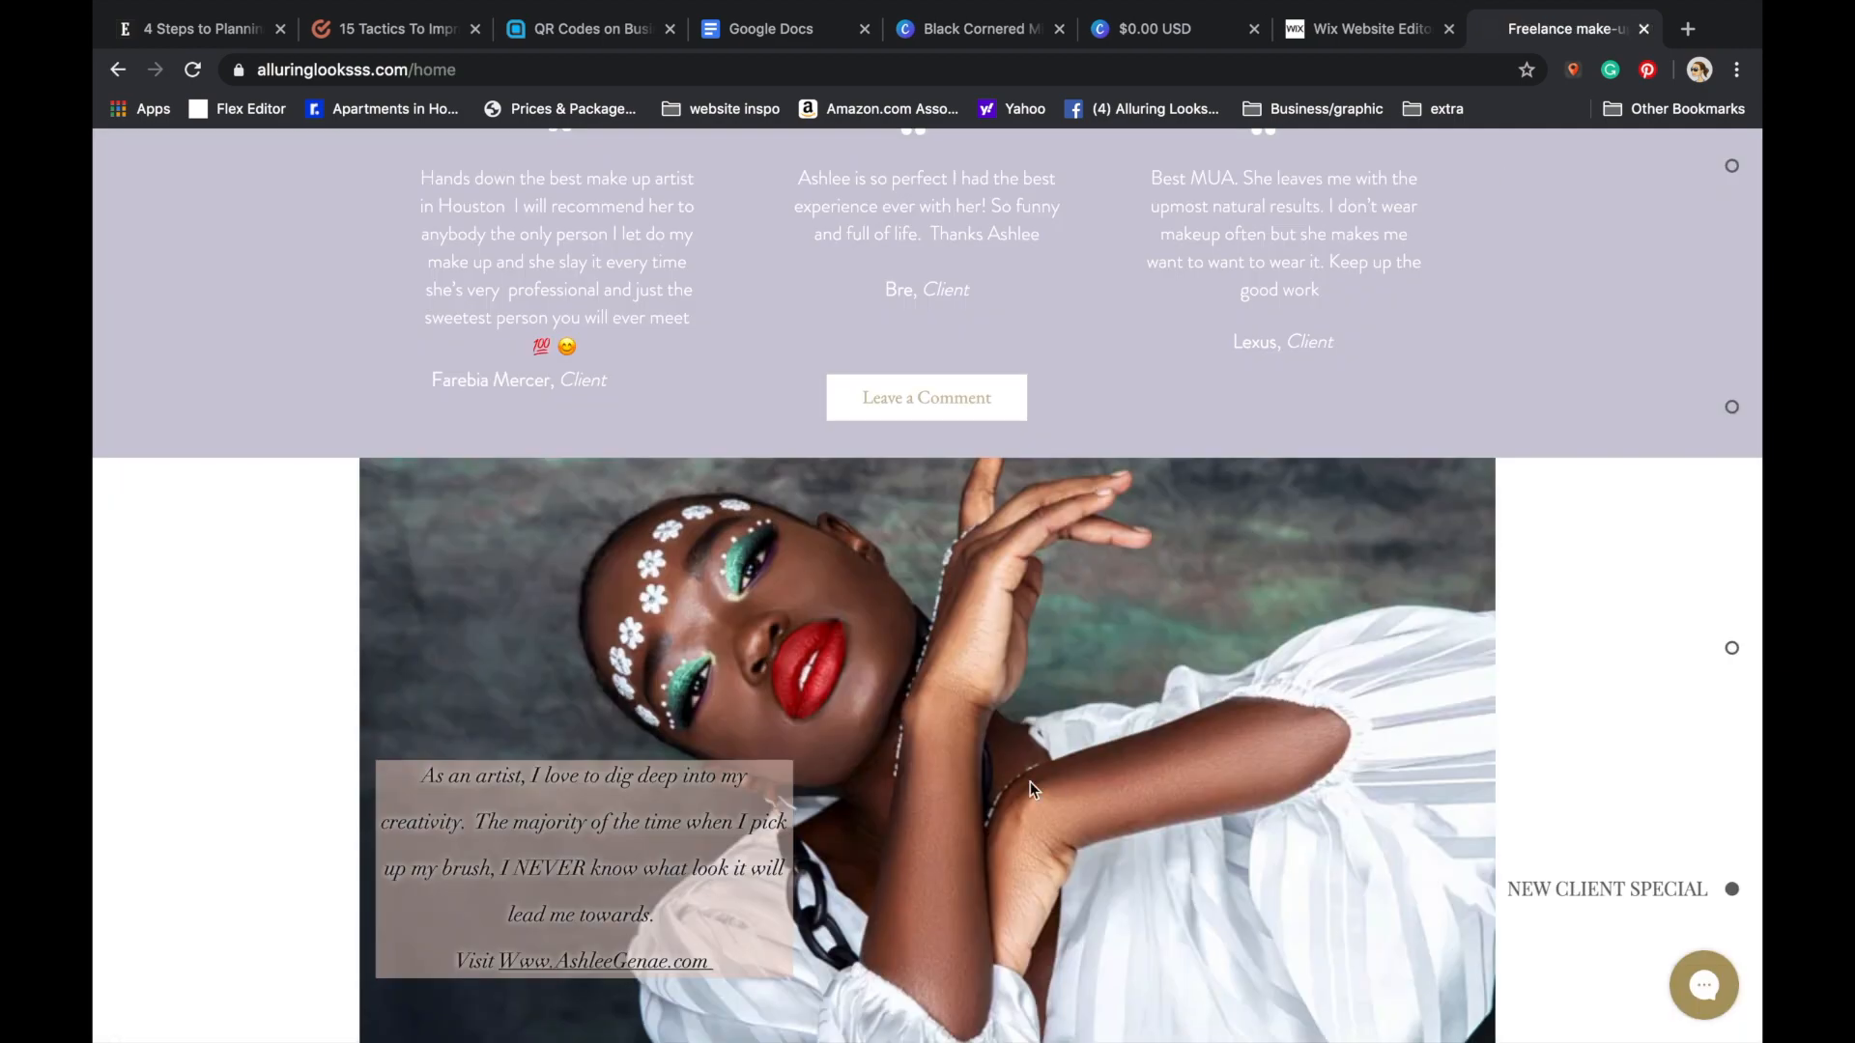
scroll(1030, 787, "up", 4)
left_click(969, 777)
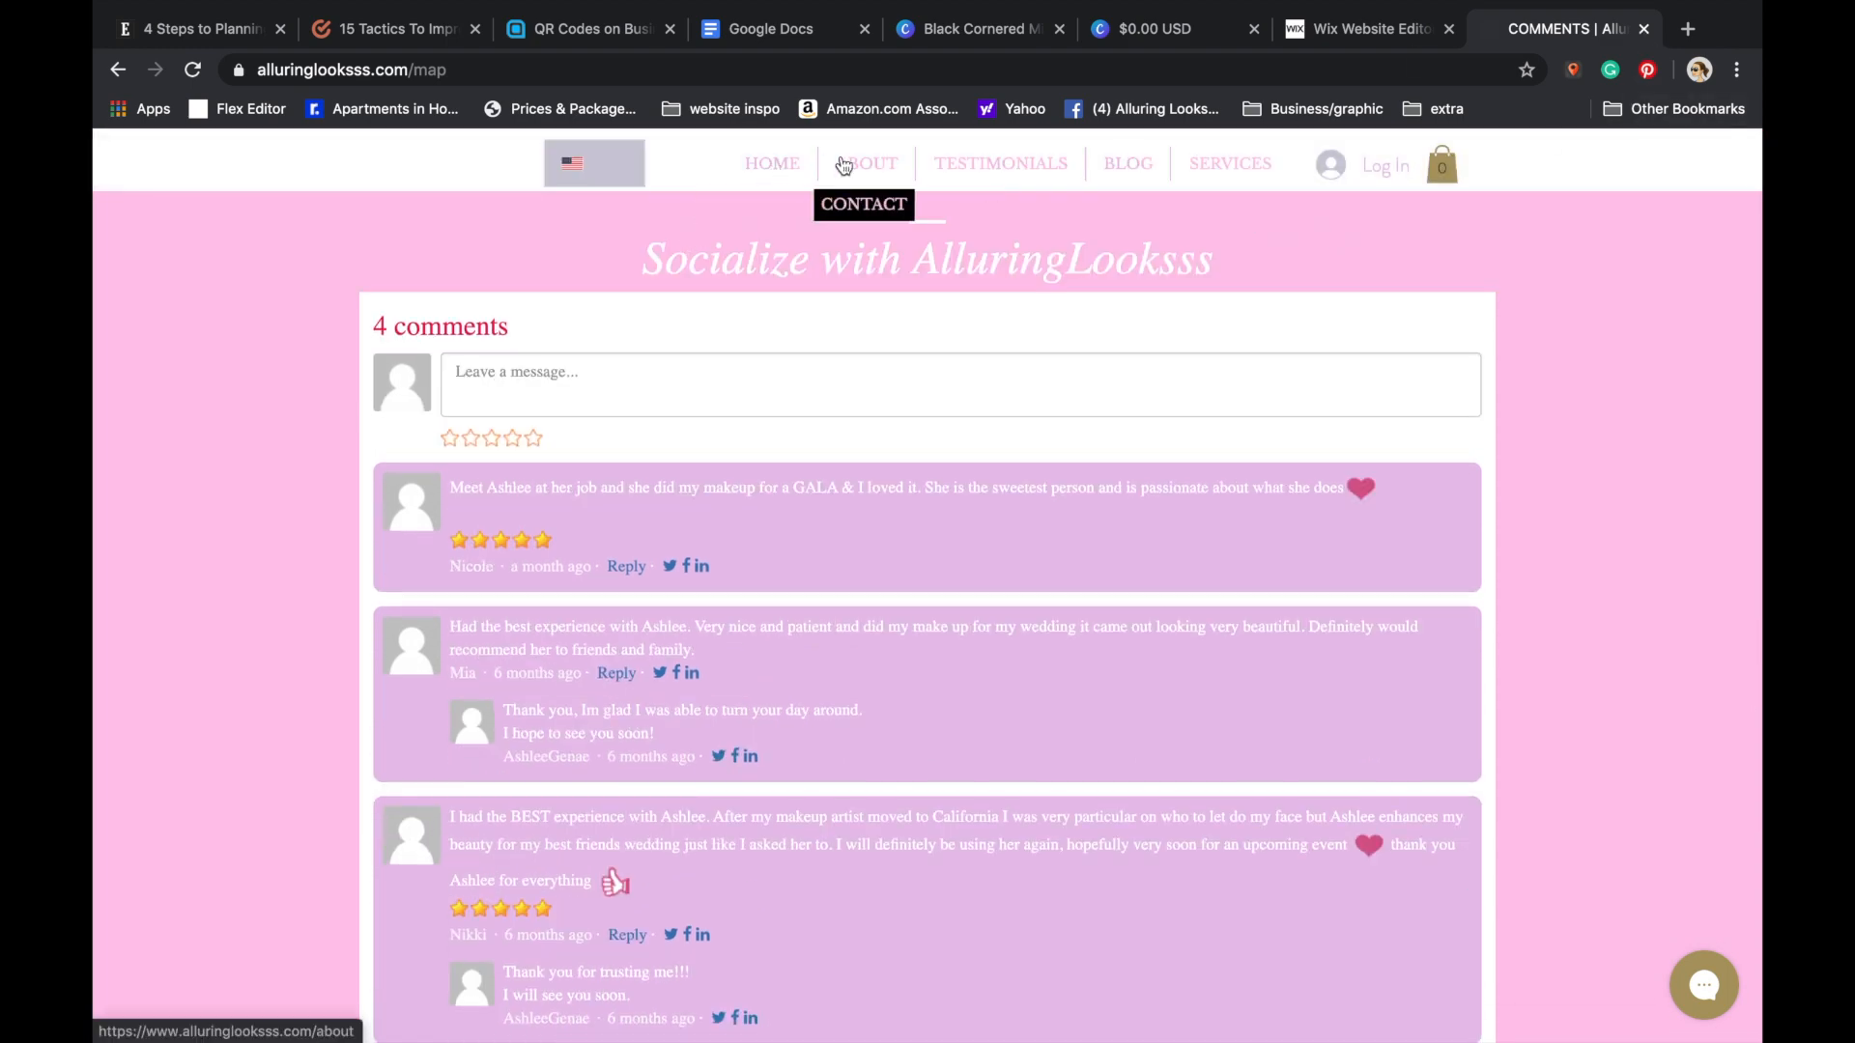
left_click(873, 207)
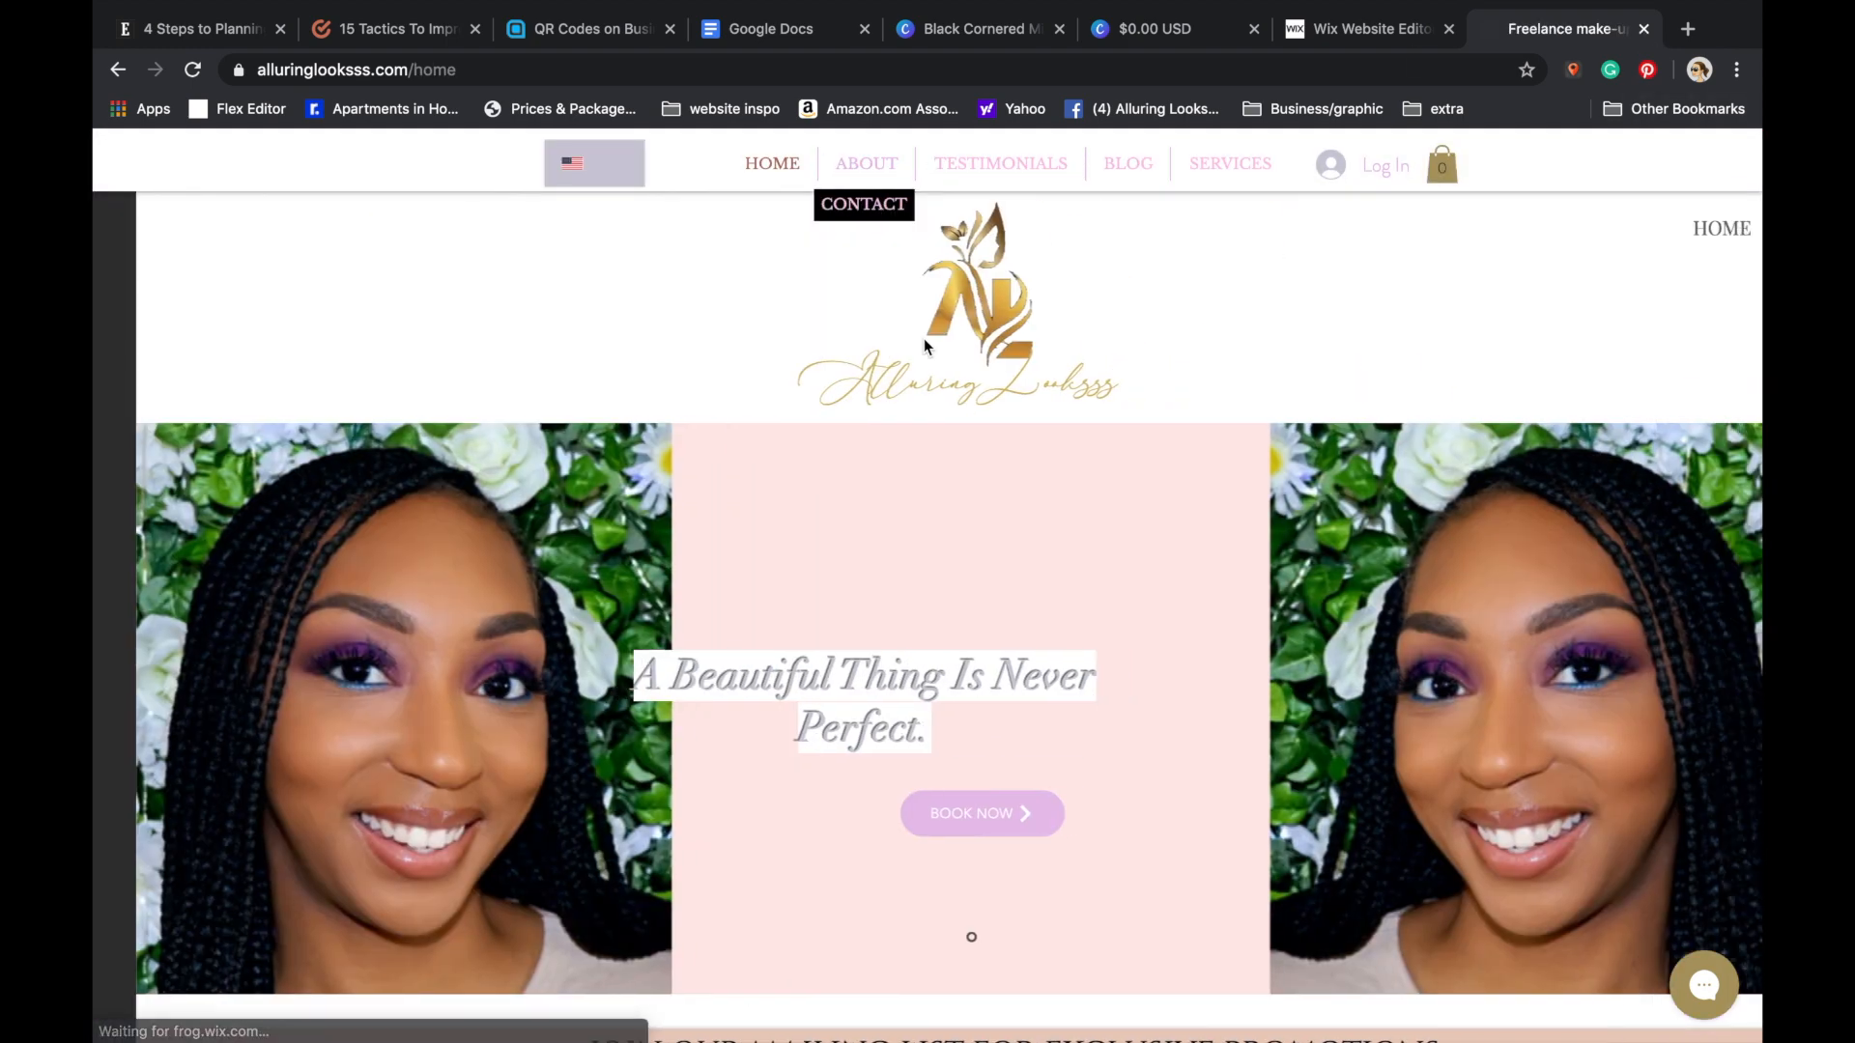